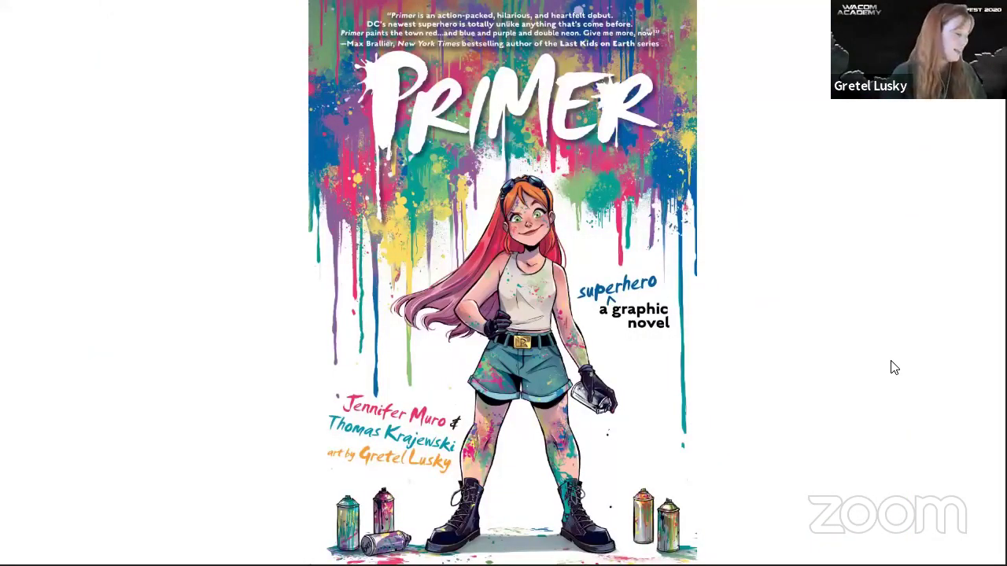
Look through the finished character illustrations in the full-screen slideshow, ending at the green-haired figure with the bird, and leave the slideshow
{"action": "key", "text": "Right"}
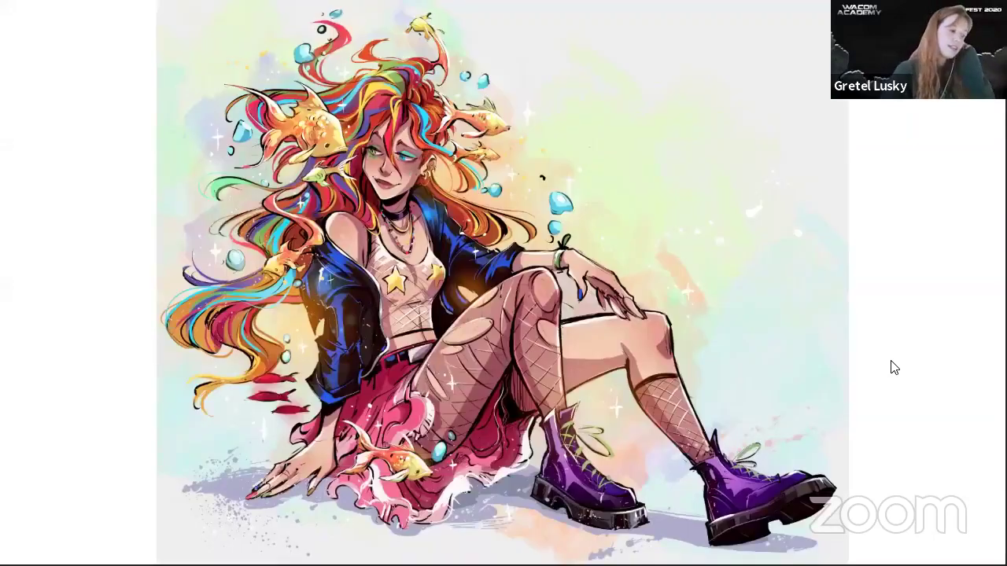
{"action": "key", "text": "Right"}
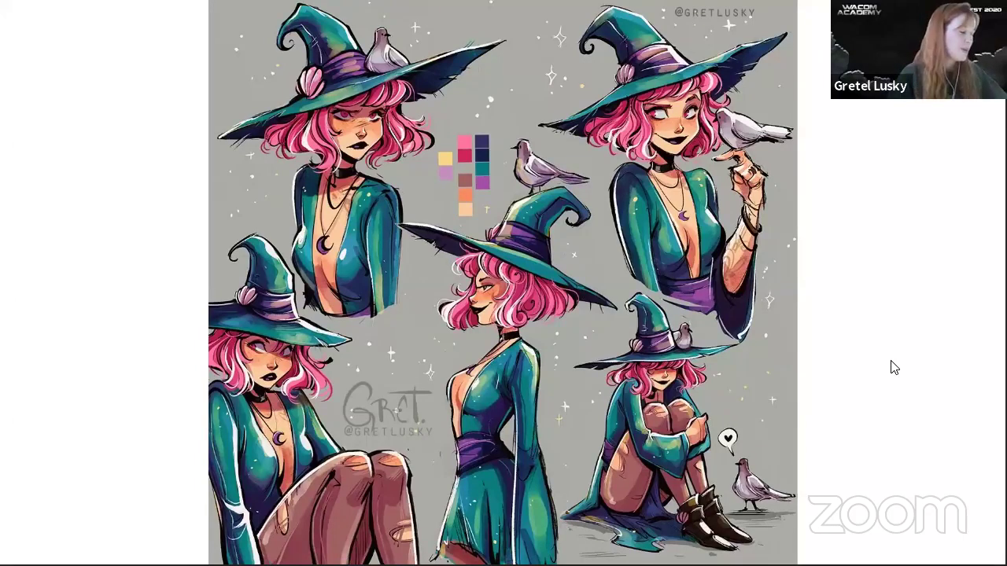
{"action": "key", "text": "Right"}
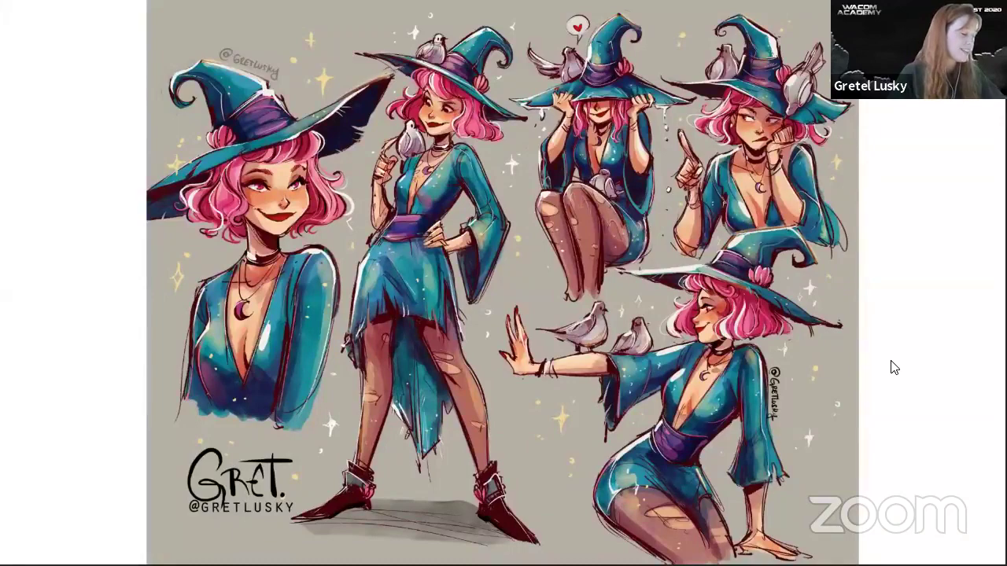
{"action": "key", "text": "Right"}
{"action": "key", "text": "Right"}
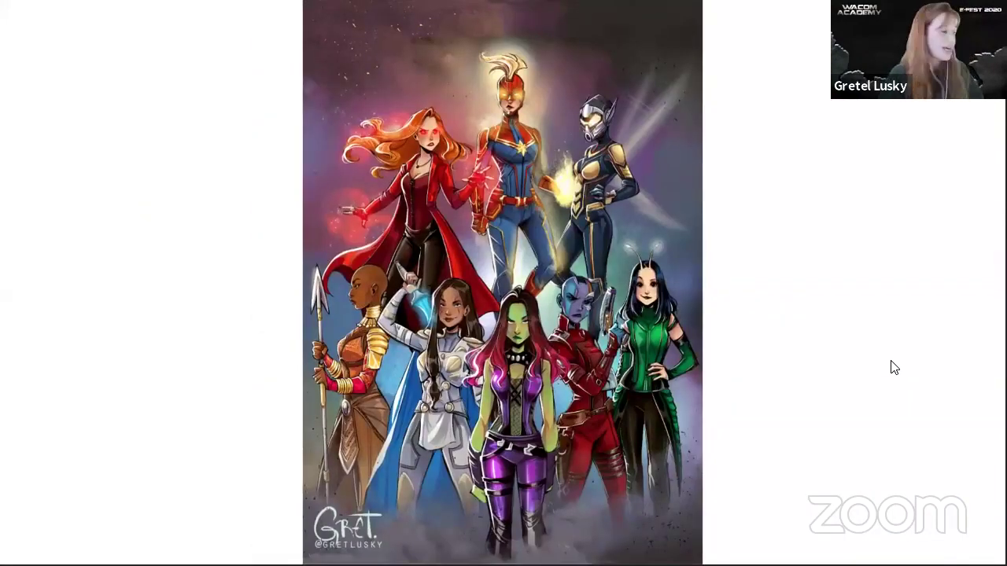
{"action": "key", "text": "Right"}
{"action": "key", "text": "Right"}
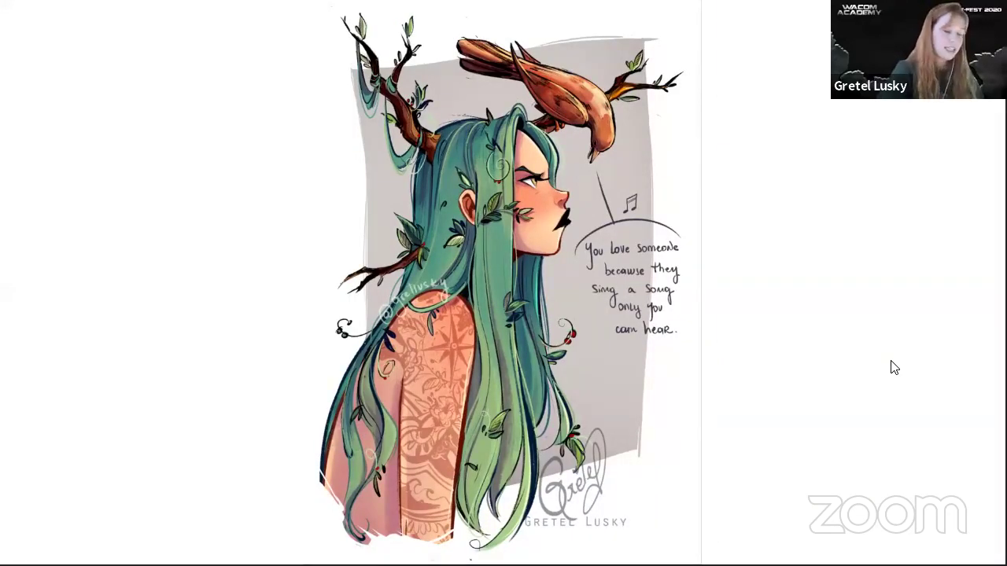
{"action": "key", "text": "Escape"}
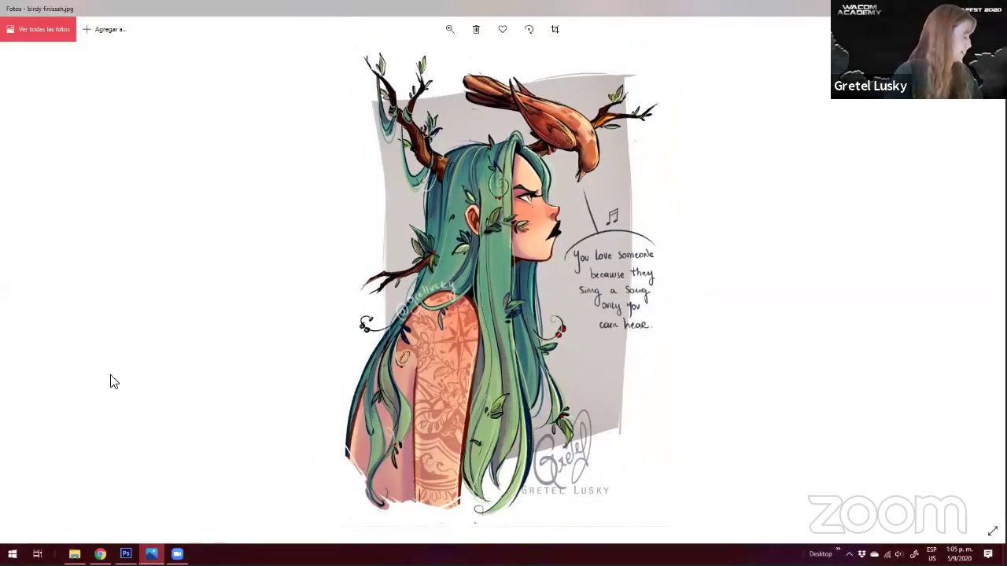
Switch to Photoshop and create a new A4 International Paper document at 300 pixels/inch in RGB with a white background
{"action": "key", "text": "alt+Tab"}
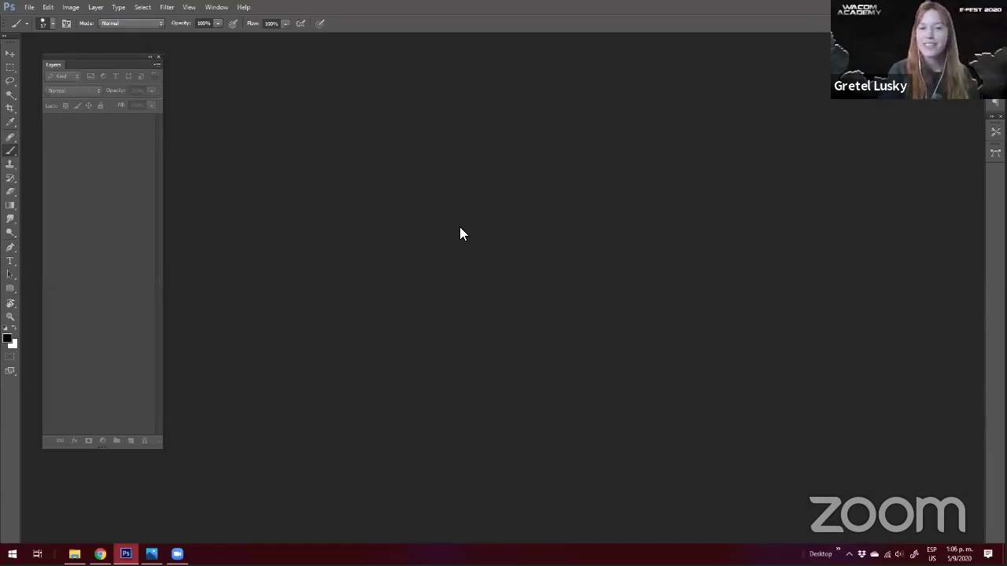
{"action": "left_click_drag", "start_coordinate": [122, 59], "coordinate": [121, 54]}
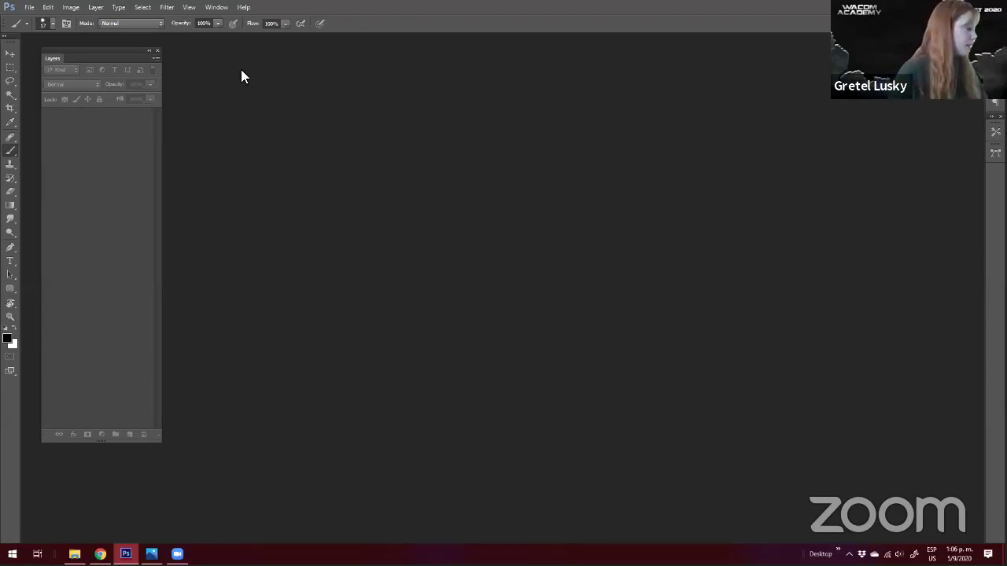
{"action": "left_click", "coordinate": [30, 8]}
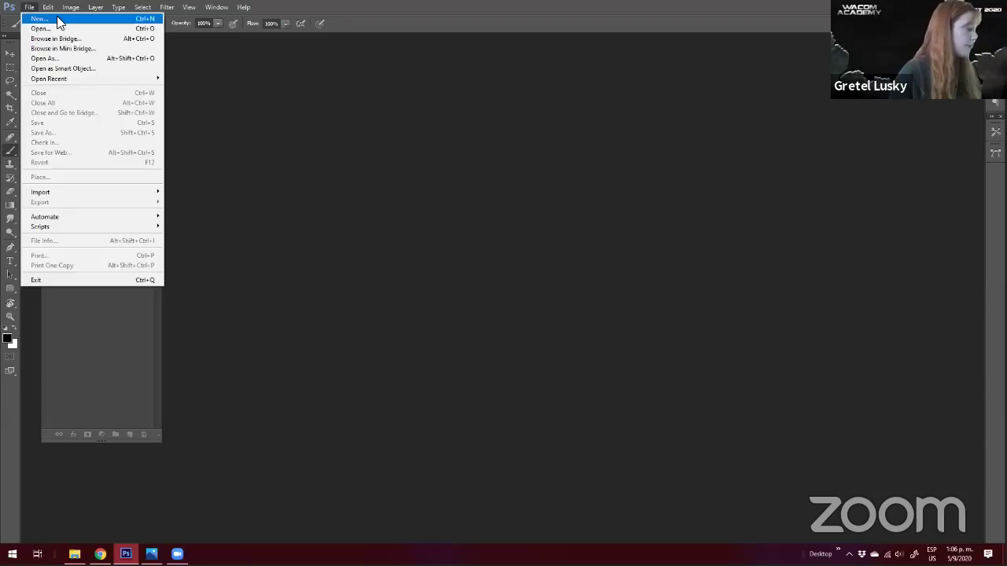
{"action": "left_click", "coordinate": [58, 22]}
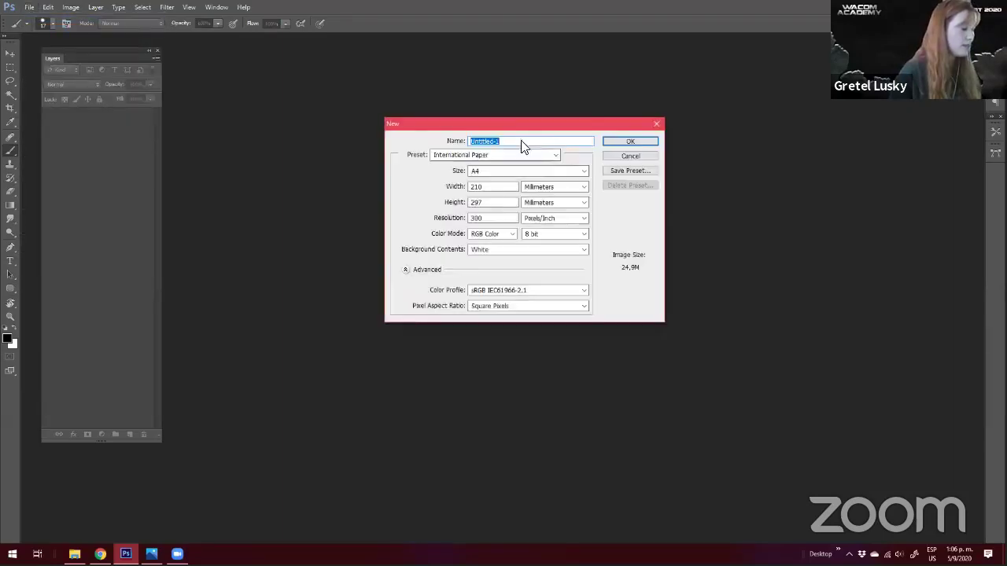
{"action": "left_click_drag", "start_coordinate": [568, 118], "coordinate": [529, 121]}
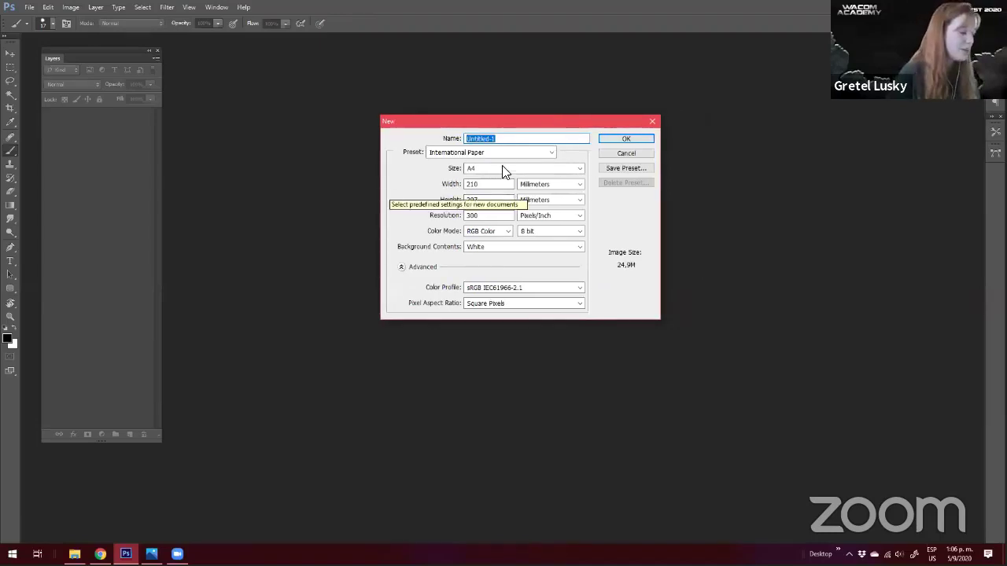
{"action": "left_click", "coordinate": [430, 153]}
{"action": "left_click", "coordinate": [432, 155]}
{"action": "left_click", "coordinate": [492, 195]}
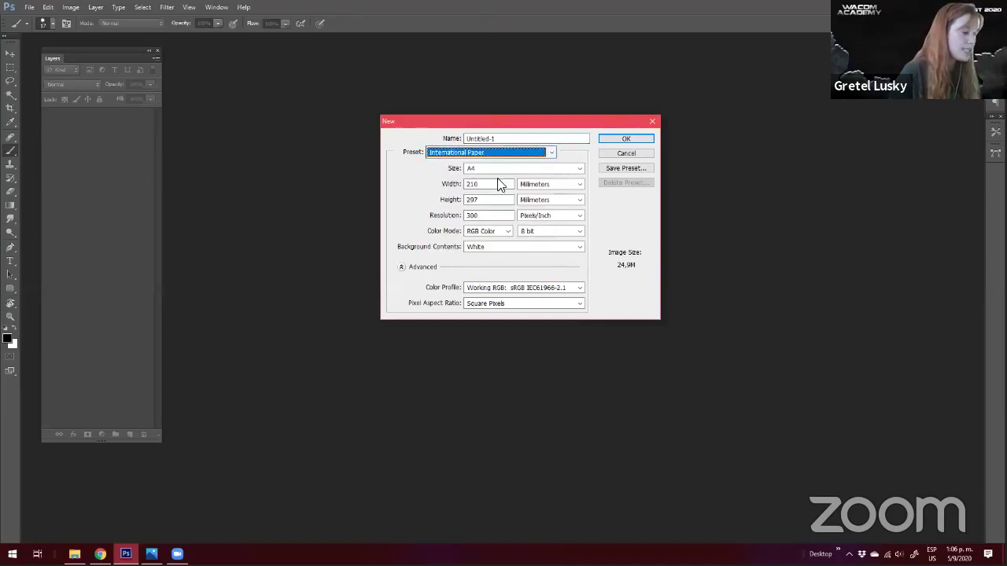
{"action": "left_click", "coordinate": [505, 170]}
{"action": "left_click", "coordinate": [508, 176]}
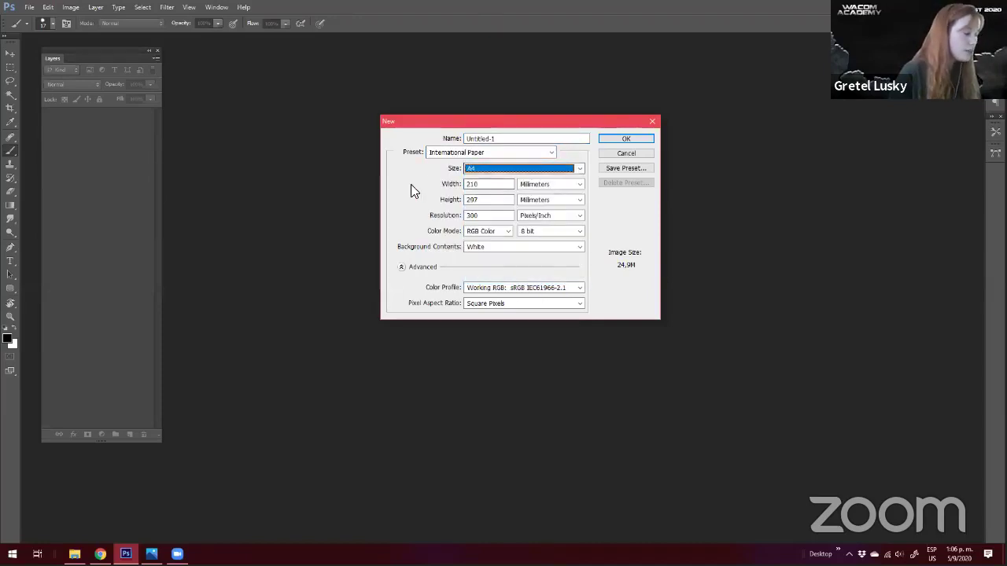
{"action": "left_click", "coordinate": [470, 216]}
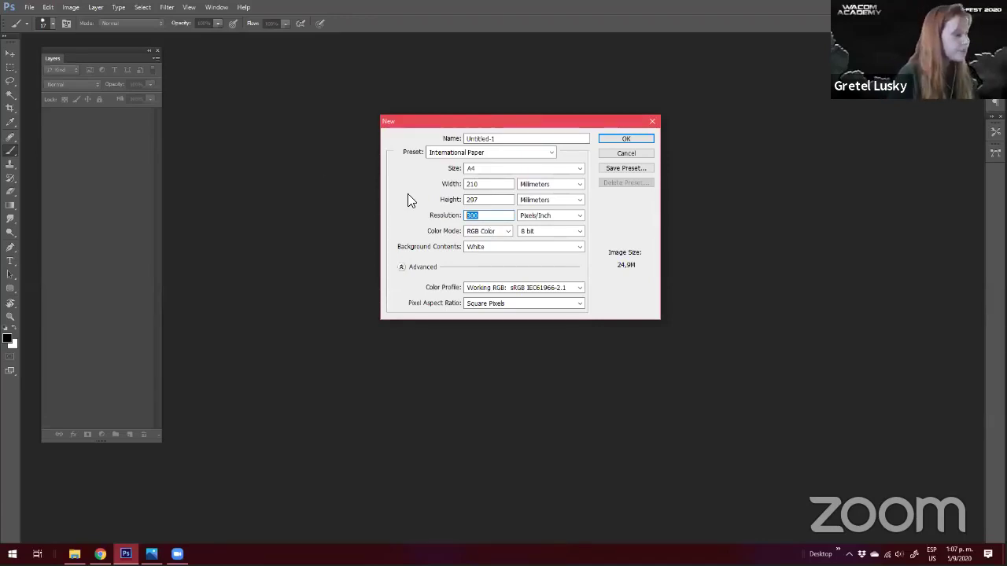
{"action": "left_click", "coordinate": [627, 138]}
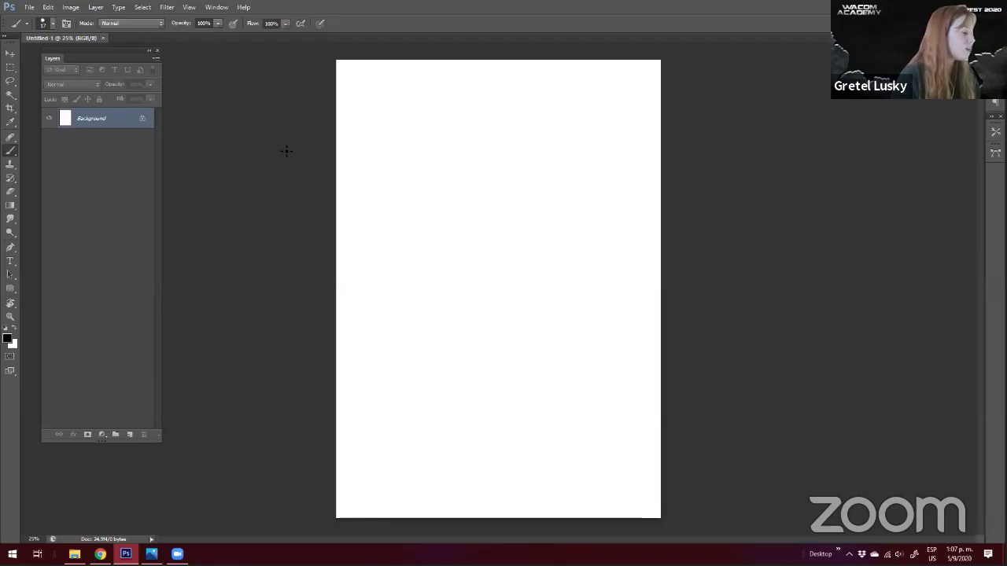
Choose a light grey foreground colour and fill the Background layer with it using the on-screen Photoshop Drawing shortcuts
{"action": "left_click", "coordinate": [7, 339]}
{"action": "left_click_drag", "start_coordinate": [429, 367], "coordinate": [432, 379]}
{"action": "left_click", "coordinate": [666, 336]}
{"action": "key", "text": "b"}
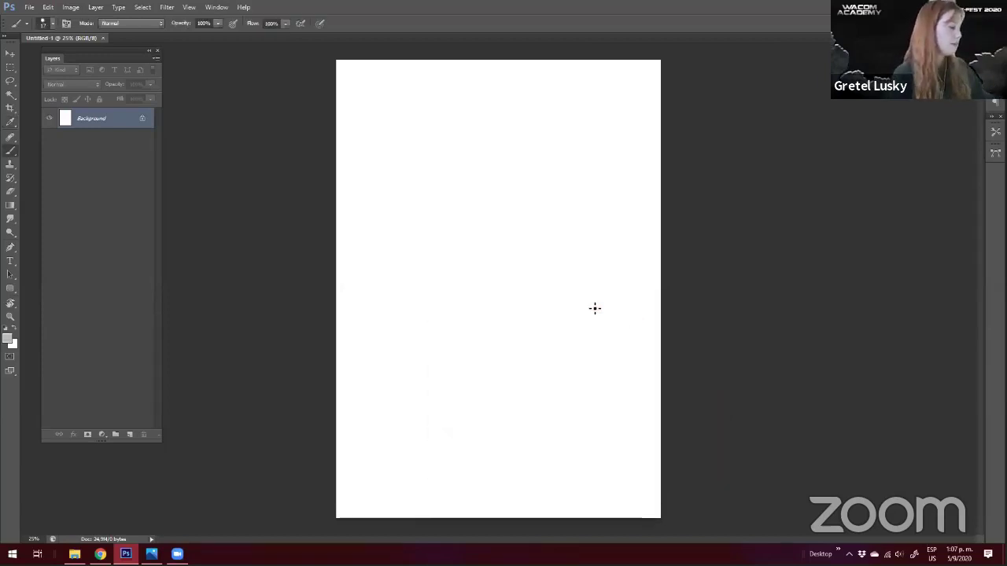
{"action": "mouse_move", "coordinate": [221, 55]}
{"action": "left_mouse_down"}
{"action": "mouse_move", "coordinate": [433, 128]}
{"action": "mouse_move", "coordinate": [757, 151]}
{"action": "left_mouse_up"}
{"action": "mouse_move", "coordinate": [776, 110]}
{"action": "left_mouse_down"}
{"action": "mouse_move", "coordinate": [776, 127]}
{"action": "mouse_move", "coordinate": [275, 81]}
{"action": "mouse_move", "coordinate": [273, 71]}
{"action": "left_mouse_up"}
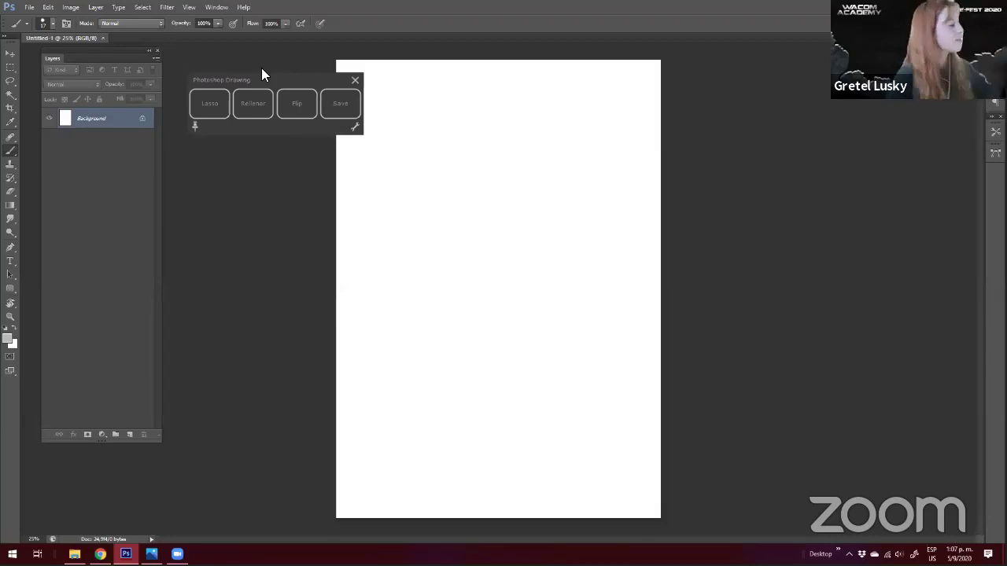
{"action": "left_click", "coordinate": [241, 105]}
Change the foreground colour to the darker grey #a3a3a3 and refill the Background layer with it
{"action": "left_click", "coordinate": [8, 338]}
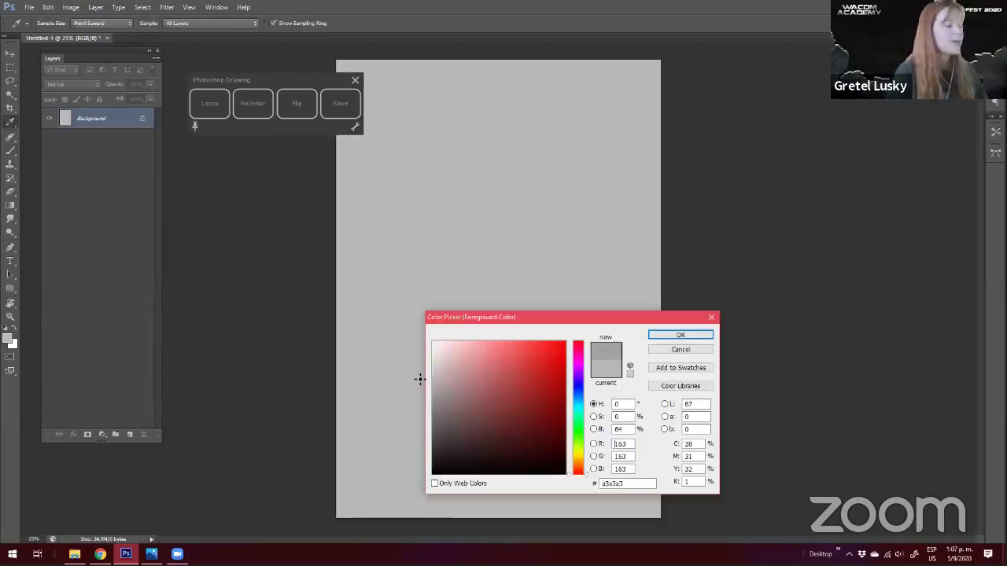
{"action": "key", "text": "Return"}
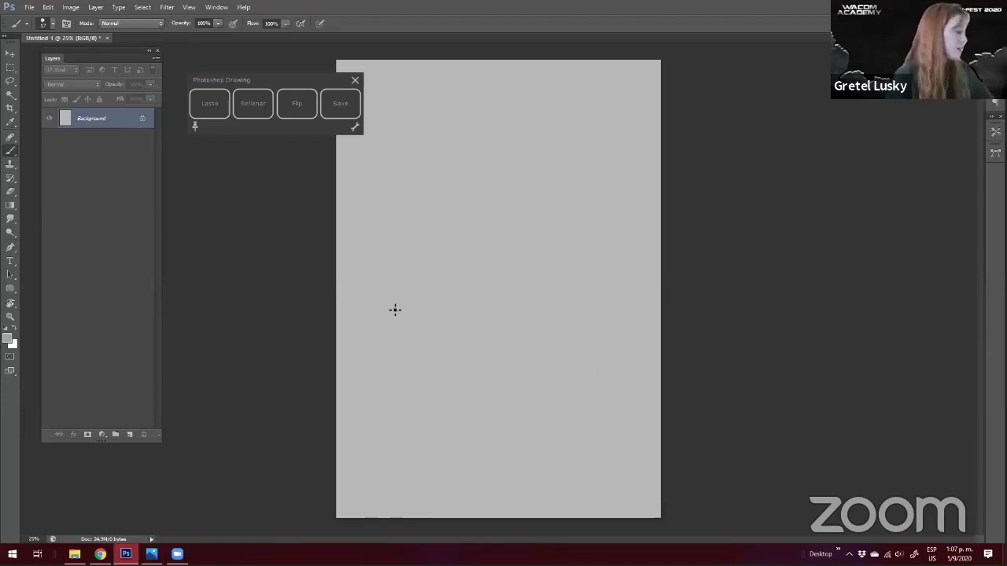
{"action": "left_click", "coordinate": [247, 106]}
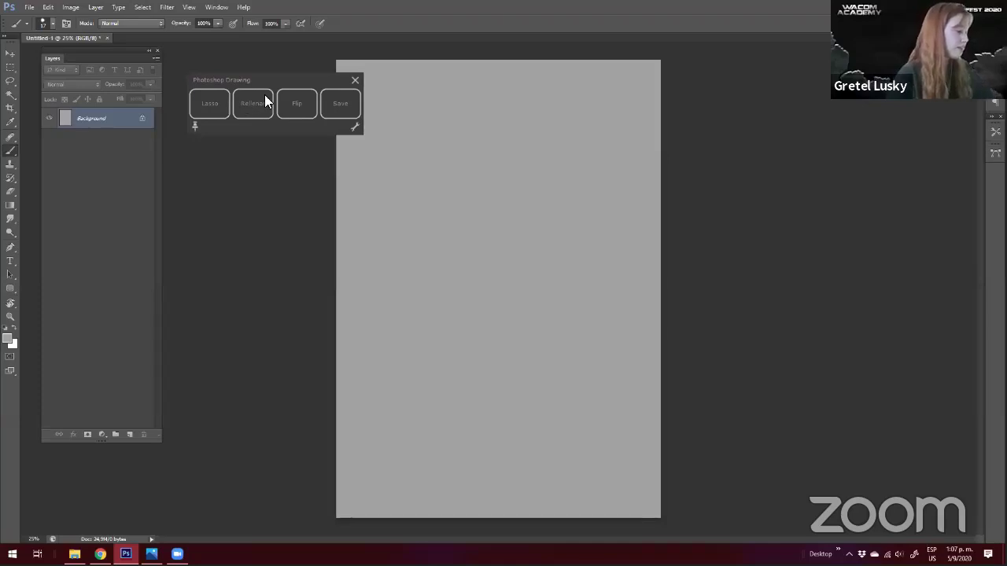
{"action": "left_click_drag", "start_coordinate": [255, 79], "coordinate": [254, 71]}
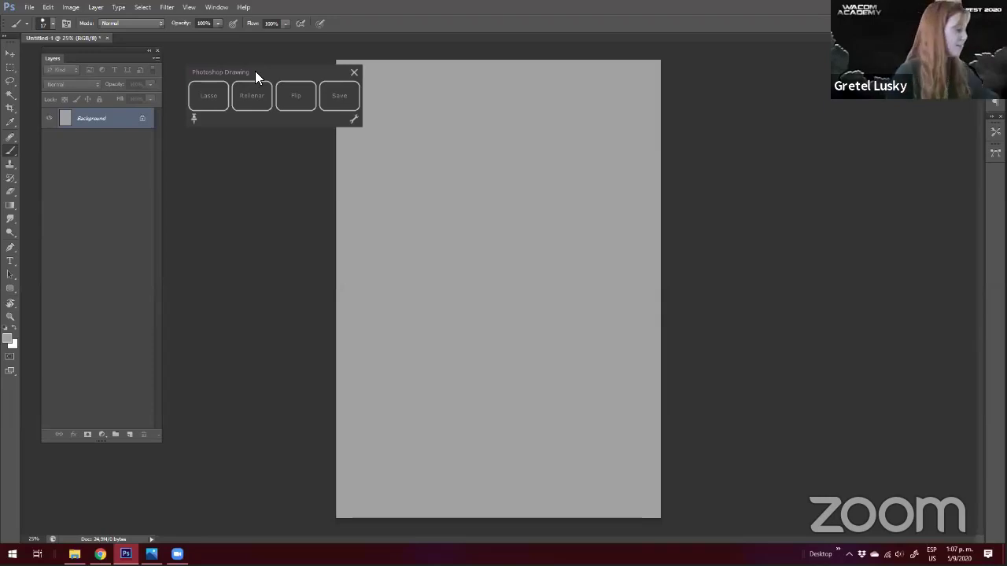
Add a new empty layer above the Background and set the foreground colour to black
{"action": "left_click", "coordinate": [130, 435]}
{"action": "left_click_drag", "start_coordinate": [283, 77], "coordinate": [276, 67]}
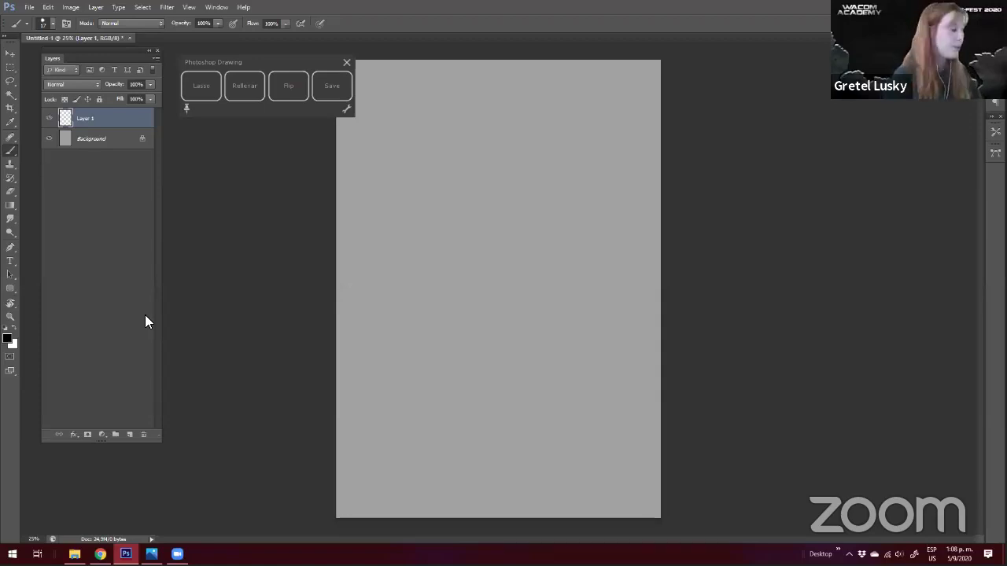
{"action": "left_click_drag", "start_coordinate": [238, 63], "coordinate": [223, 56]}
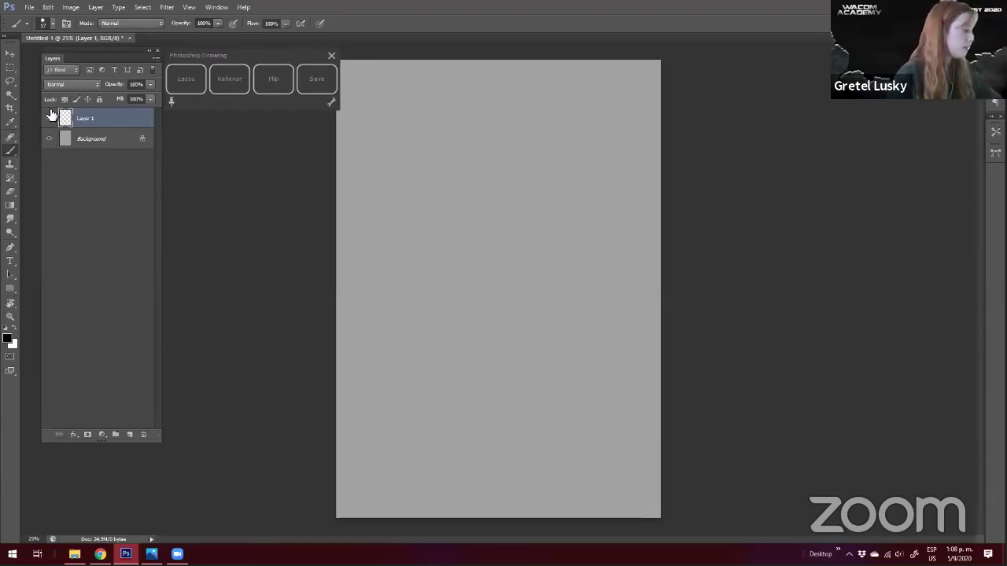
Set the hard round brush to a size of 11 px
{"action": "key", "text": "z"}
{"action": "left_click_drag", "start_coordinate": [371, 236], "coordinate": [426, 261]}
{"action": "left_click_drag", "start_coordinate": [401, 225], "coordinate": [420, 304]}
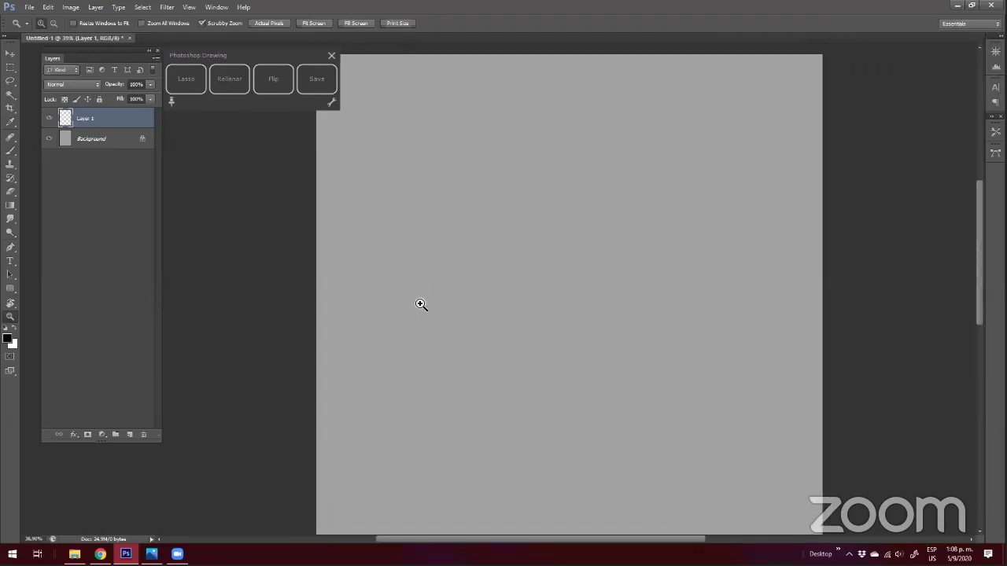
{"action": "key", "text": "b"}
{"action": "right_click", "coordinate": [485, 291]}
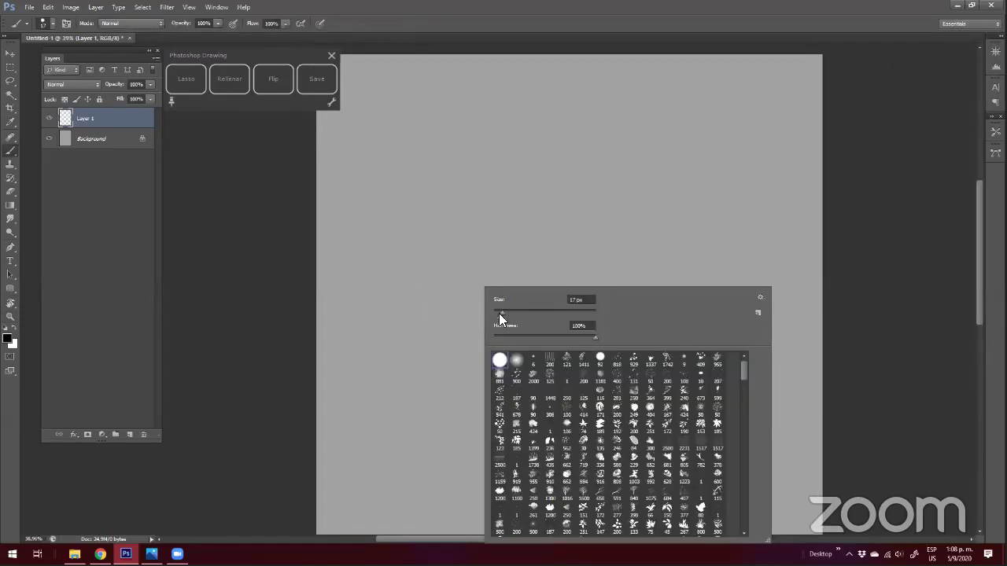
{"action": "left_click", "coordinate": [223, 224]}
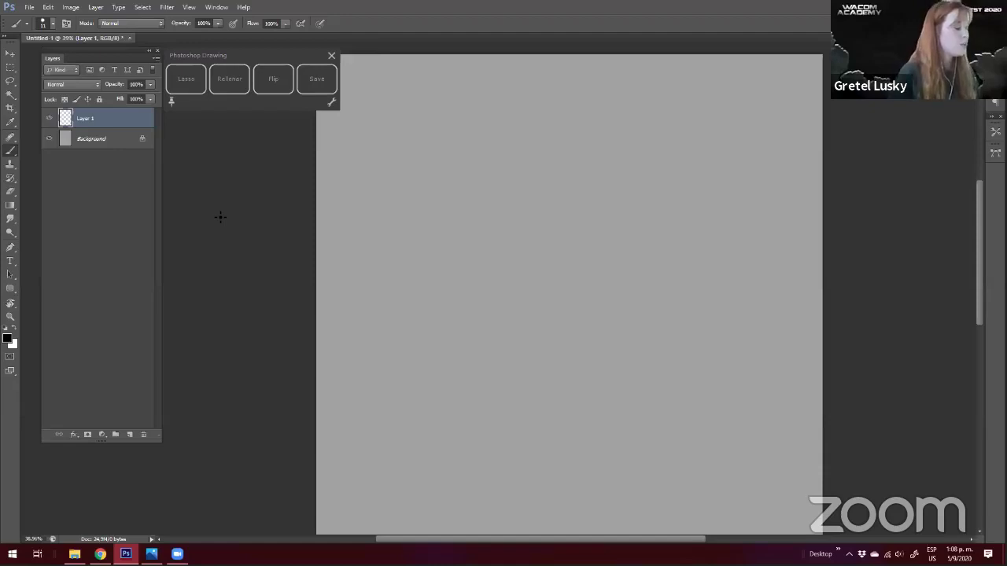
Move the Photoshop Drawing shortcut palette against the Layers panel and shift the Layers panel closer to the tools
{"action": "left_click_drag", "start_coordinate": [271, 56], "coordinate": [255, 52]}
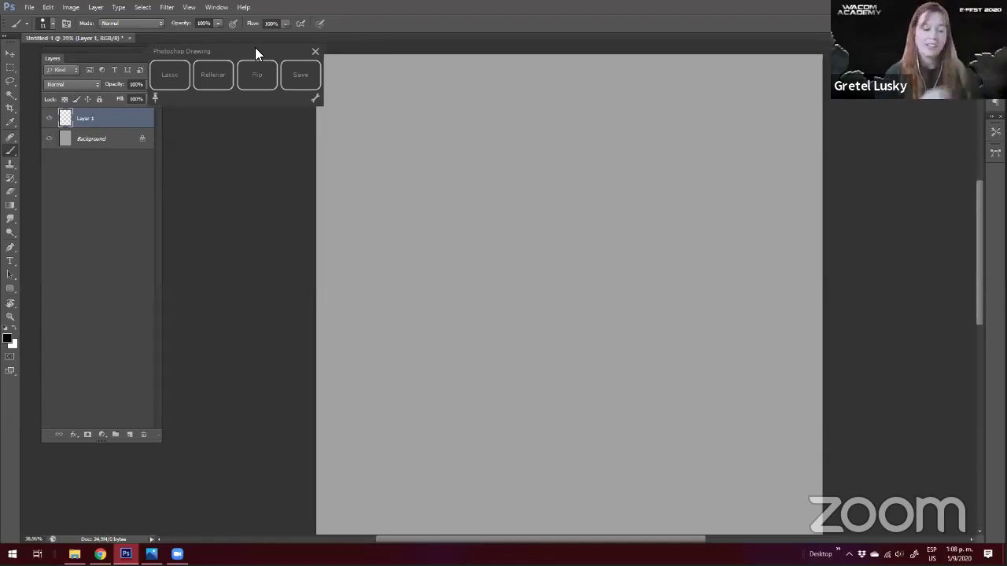
{"action": "left_click_drag", "start_coordinate": [254, 48], "coordinate": [258, 58]}
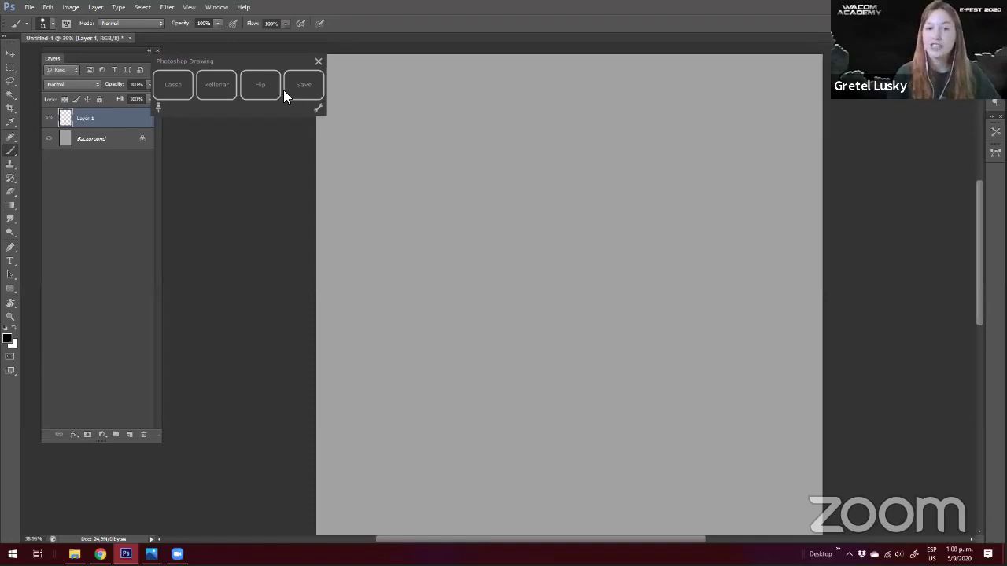
{"action": "left_click_drag", "start_coordinate": [227, 65], "coordinate": [217, 54]}
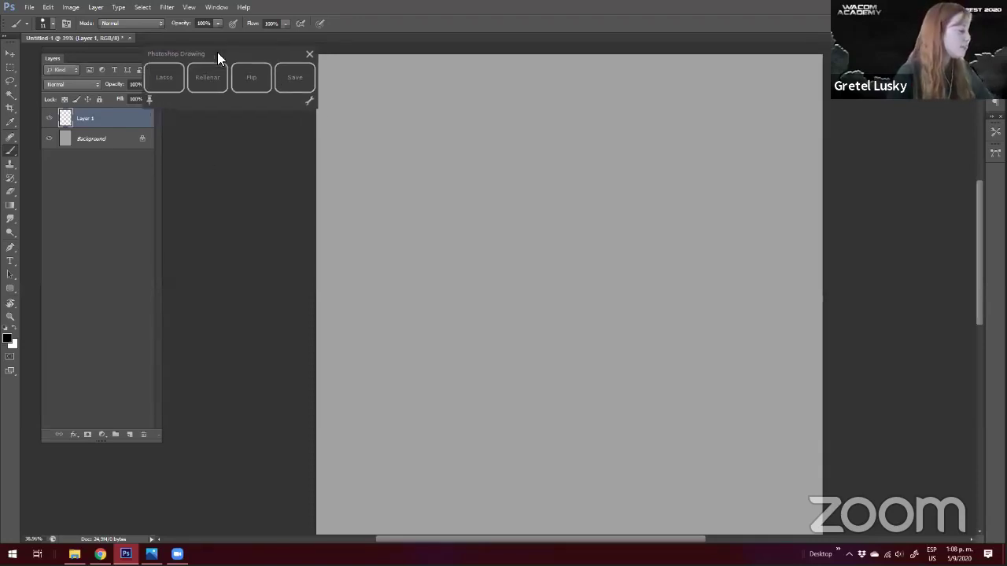
{"action": "left_click_drag", "start_coordinate": [97, 54], "coordinate": [71, 62]}
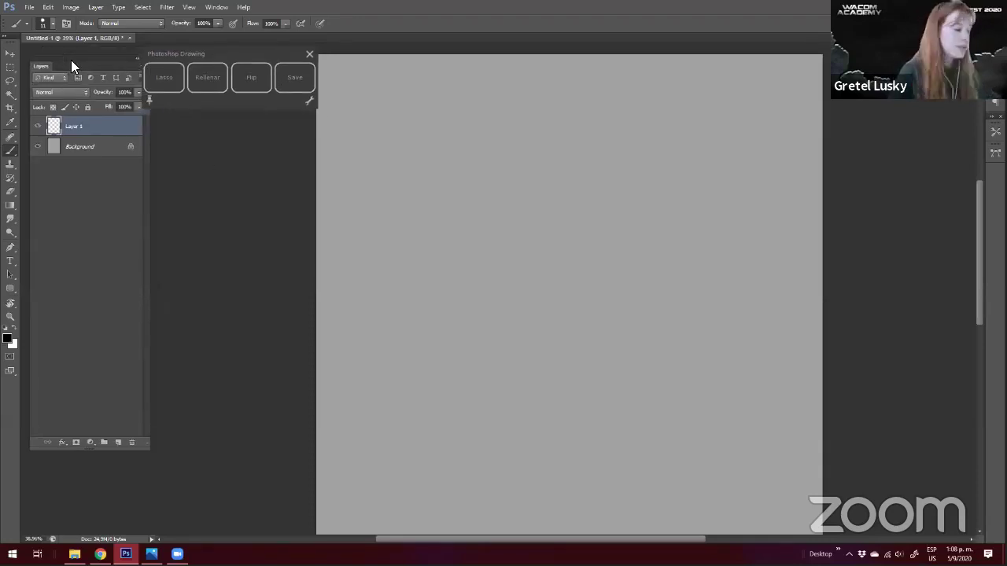
Rotate the canvas 90° clockwise into landscape format and reposition the Photoshop Drawing shortcut palette beside the Layers panel
{"action": "left_click_drag", "start_coordinate": [382, 290], "coordinate": [373, 308]}
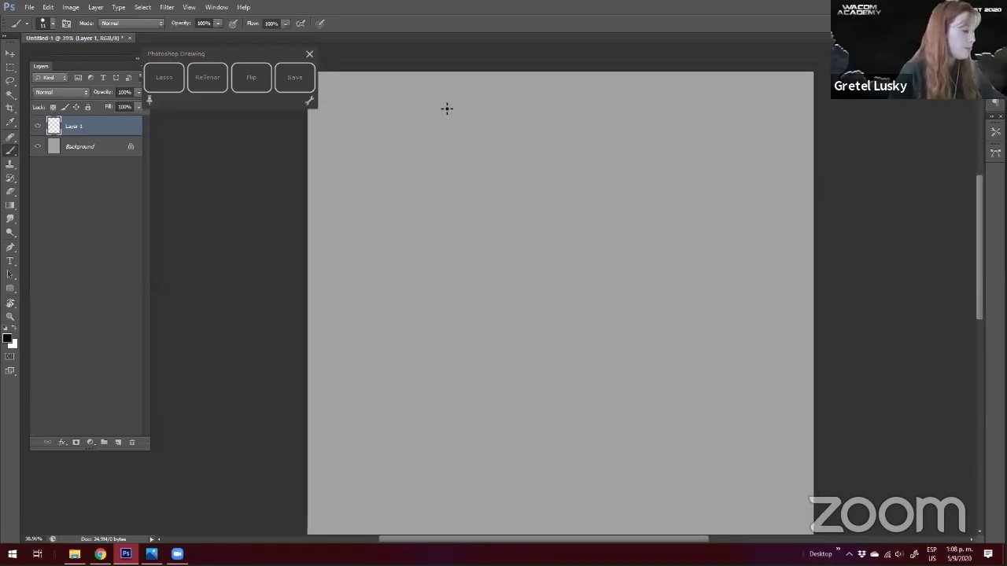
{"action": "left_click_drag", "start_coordinate": [409, 171], "coordinate": [423, 223]}
{"action": "left_click_drag", "start_coordinate": [369, 241], "coordinate": [357, 225]}
{"action": "left_click_drag", "start_coordinate": [334, 150], "coordinate": [368, 152]}
{"action": "left_click_drag", "start_coordinate": [289, 228], "coordinate": [230, 184]}
{"action": "left_click", "coordinate": [71, 8]}
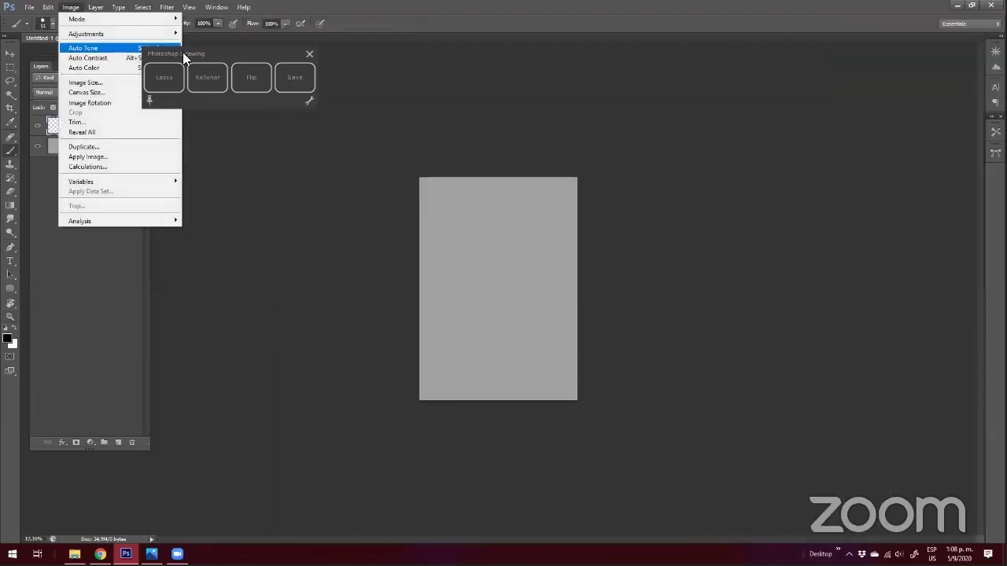
{"action": "left_click_drag", "start_coordinate": [216, 53], "coordinate": [339, 57]}
{"action": "left_click", "coordinate": [70, 7]}
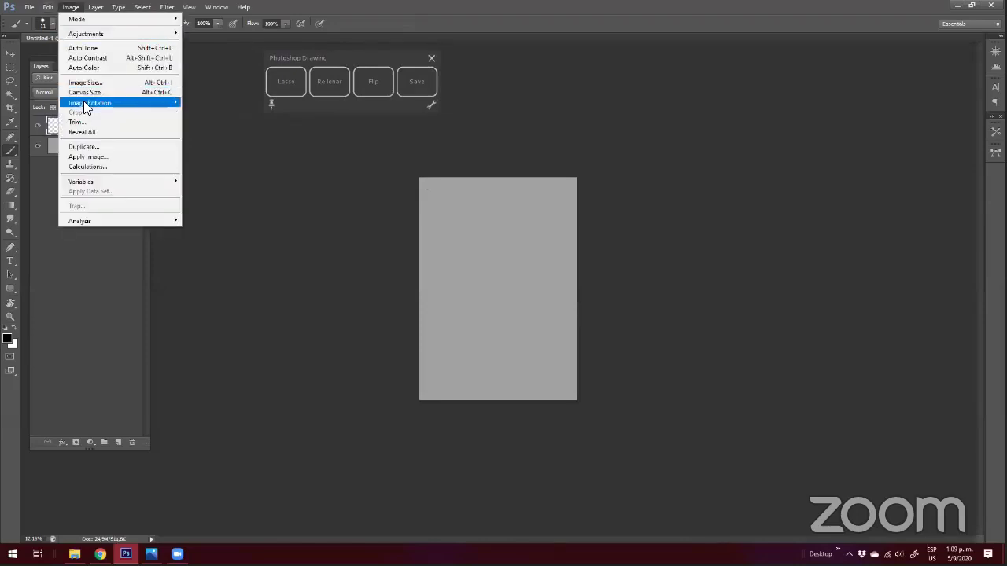
{"action": "mouse_move", "coordinate": [167, 103]}
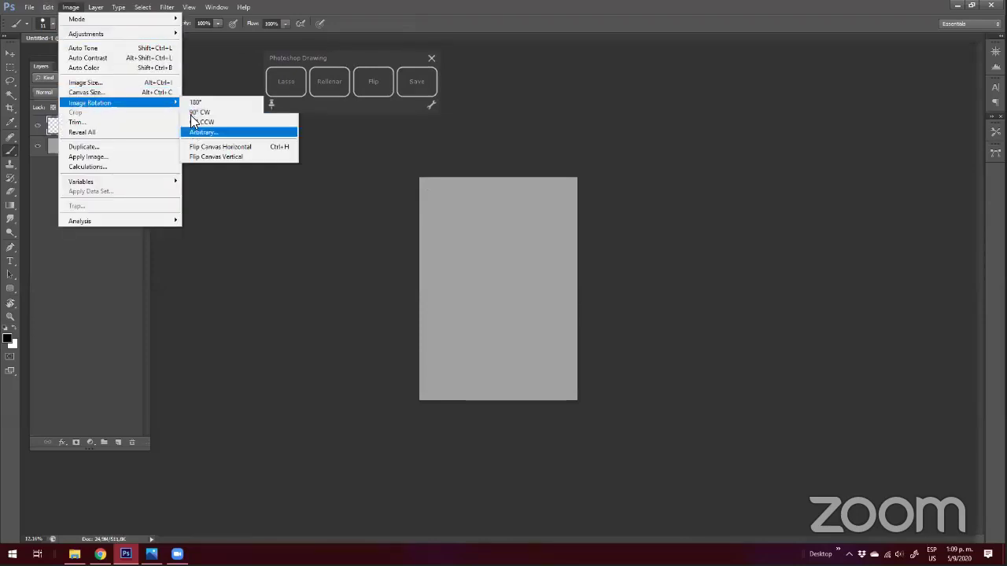
{"action": "left_click", "coordinate": [189, 115]}
{"action": "key", "text": "z"}
{"action": "left_click_drag", "start_coordinate": [399, 275], "coordinate": [406, 275]}
{"action": "left_click_drag", "start_coordinate": [329, 60], "coordinate": [271, 53]}
{"action": "right_click", "coordinate": [430, 147]}
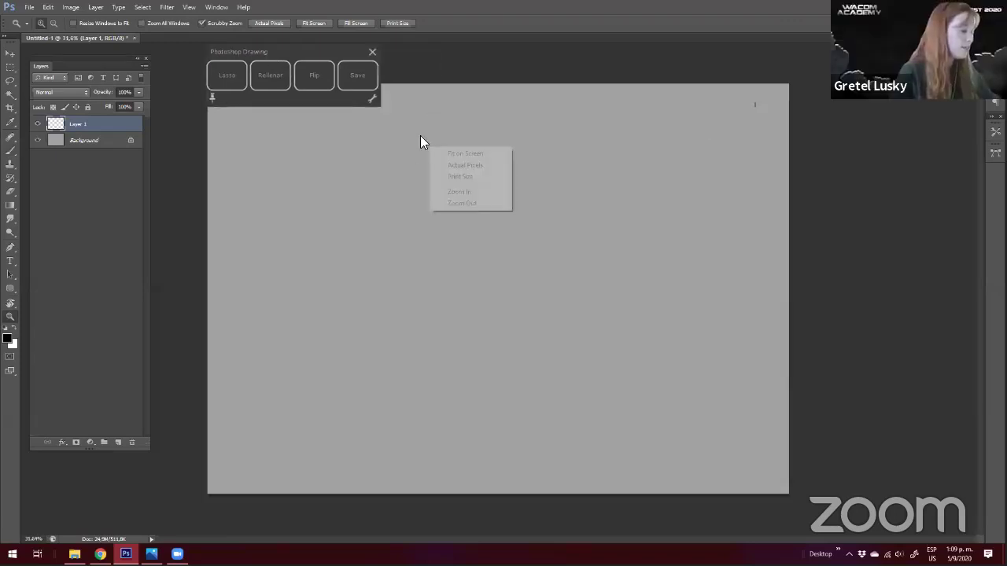
Set the hard round brush to a size of 91 px
{"action": "left_click", "coordinate": [407, 147]}
{"action": "right_click", "coordinate": [402, 146]}
{"action": "left_click", "coordinate": [283, 143]}
{"action": "left_click", "coordinate": [10, 150]}
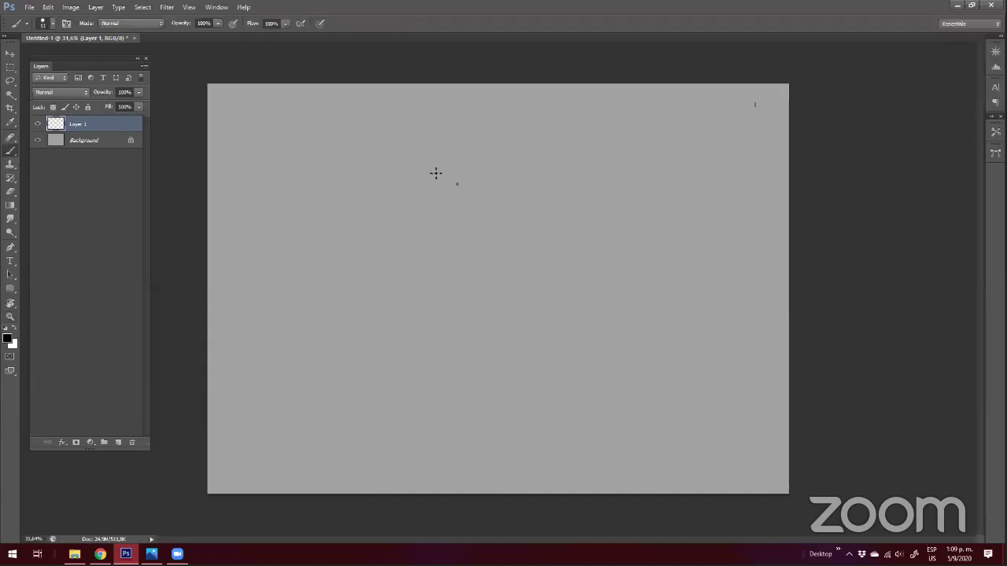
{"action": "right_click", "coordinate": [488, 237]}
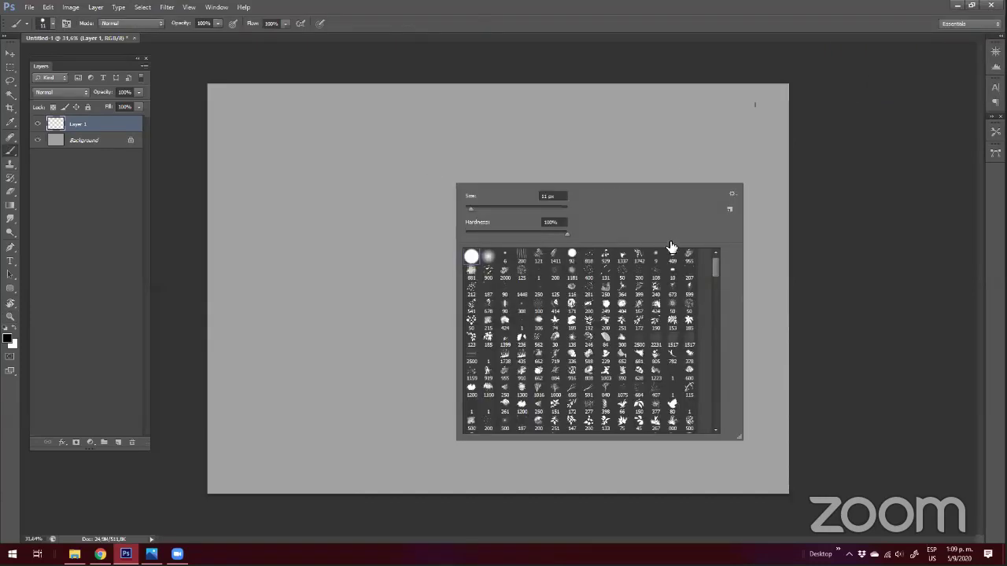
{"action": "left_click", "coordinate": [480, 208]}
{"action": "mouse_move", "coordinate": [707, 319]}
{"action": "left_mouse_down"}
{"action": "mouse_move", "coordinate": [706, 393]}
{"action": "mouse_move", "coordinate": [703, 242]}
{"action": "left_mouse_up"}
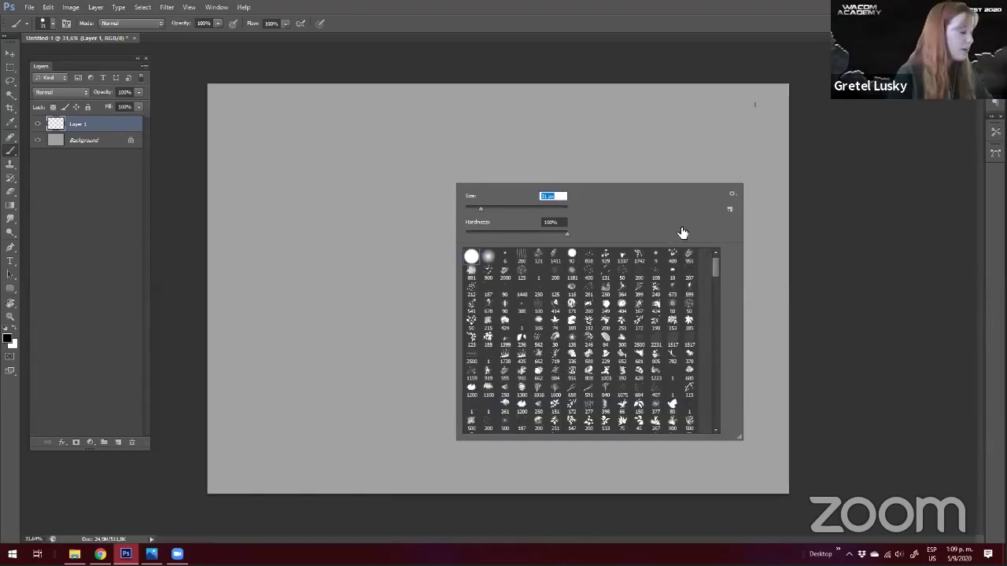
{"action": "left_click", "coordinate": [472, 258]}
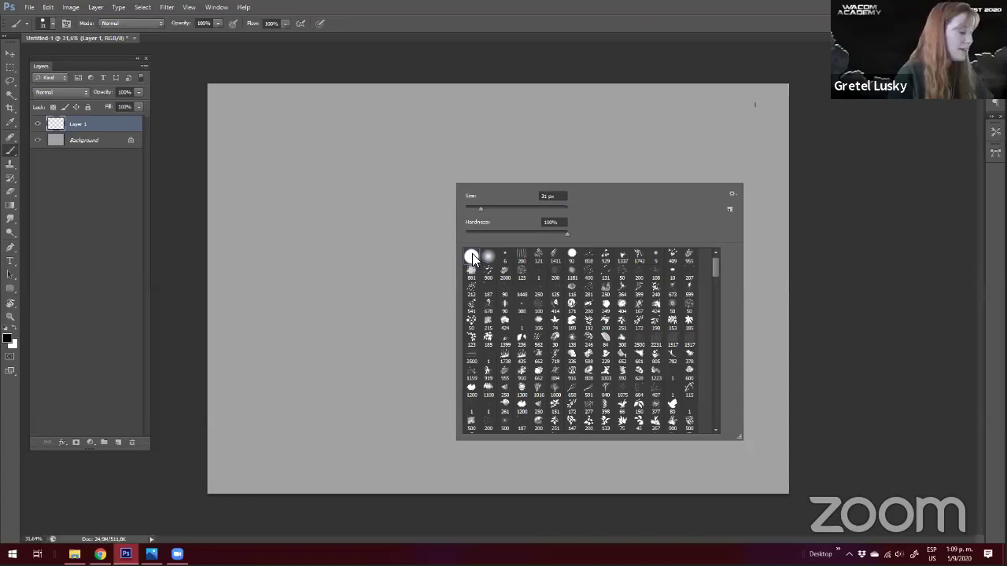
{"action": "left_click", "coordinate": [510, 209]}
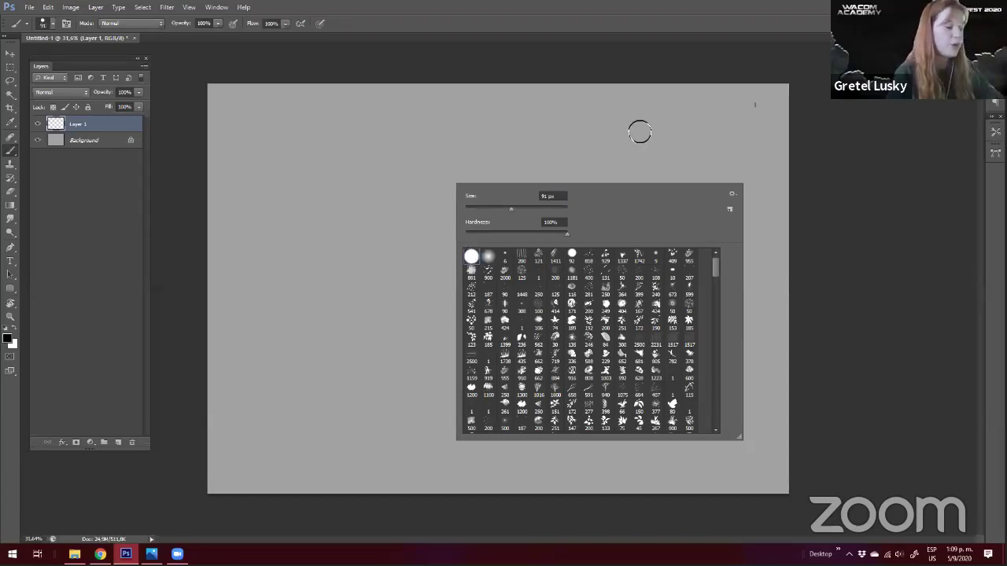
{"action": "left_click", "coordinate": [686, 225]}
Test the brush with a black zigzag stroke across the middle of the canvas and undo it
{"action": "mouse_move", "coordinate": [681, 213]}
{"action": "left_mouse_down"}
{"action": "mouse_move", "coordinate": [656, 264]}
{"action": "mouse_move", "coordinate": [528, 299]}
{"action": "mouse_move", "coordinate": [510, 293]}
{"action": "left_mouse_up"}
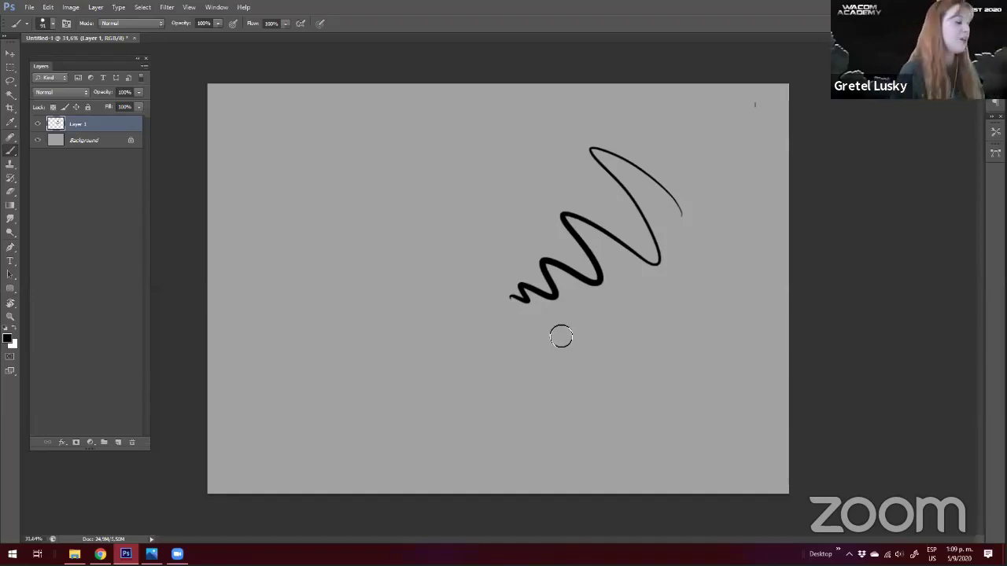
{"action": "key", "text": "ctrl+z"}
Erase the small stray mark near the upper right corner of the canvas and return to the Brush tool
{"action": "key", "text": "e"}
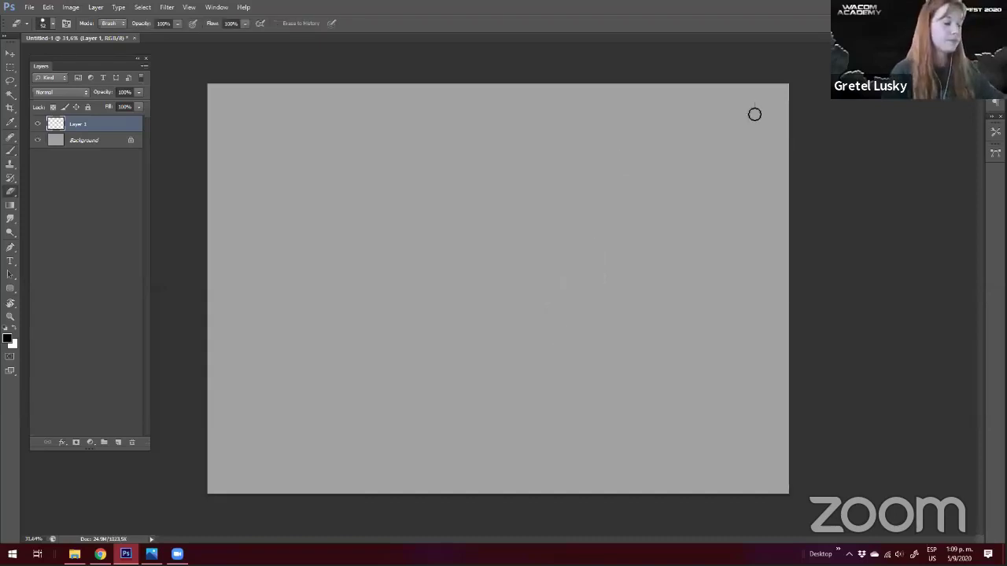
{"action": "key", "text": "ctrl+space"}
{"action": "mouse_move", "coordinate": [316, 261]}
{"action": "left_mouse_down"}
{"action": "mouse_move", "coordinate": [328, 261]}
{"action": "mouse_move", "coordinate": [288, 249]}
{"action": "mouse_move", "coordinate": [295, 258]}
{"action": "mouse_move", "coordinate": [288, 239]}
{"action": "left_mouse_up"}
{"action": "key", "text": "b"}
{"action": "key", "text": "b"}
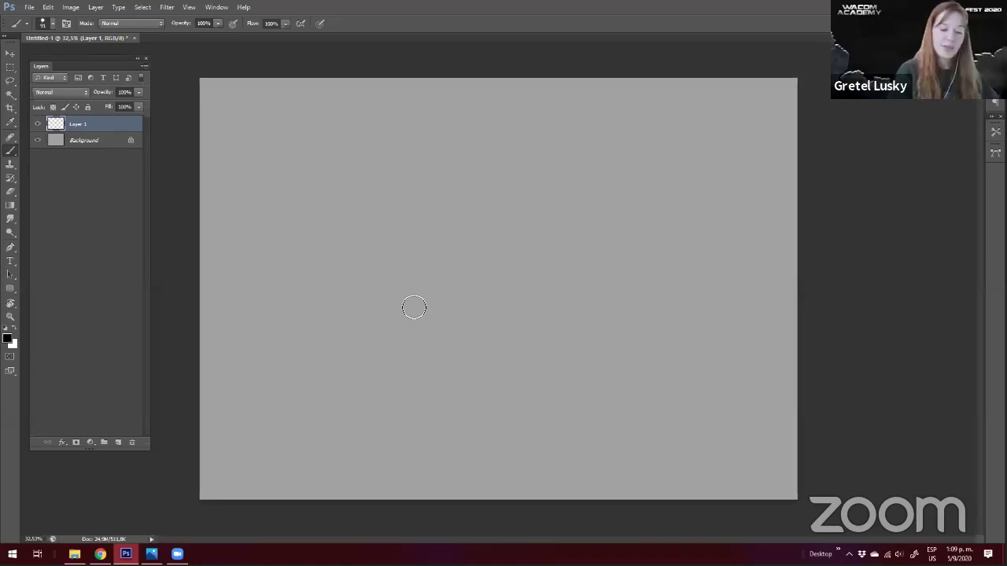
{"action": "left_click_drag", "start_coordinate": [330, 205], "coordinate": [343, 211]}
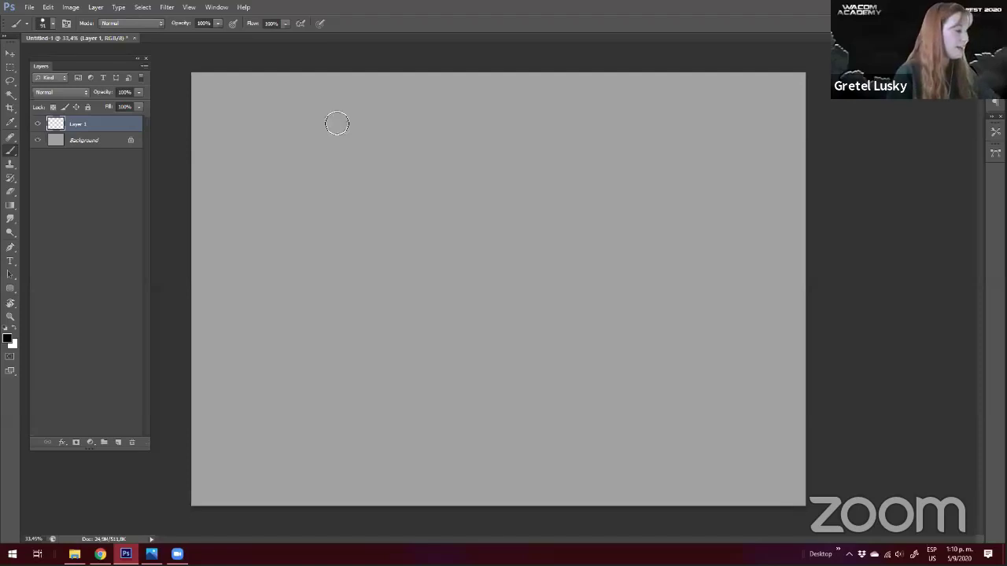
Sketch a roughly square thumbnail frame in the upper left part of the canvas, undoing the misplaced strokes
{"action": "mouse_move", "coordinate": [261, 122]}
{"action": "left_mouse_down"}
{"action": "mouse_move", "coordinate": [260, 228]}
{"action": "mouse_move", "coordinate": [318, 121]}
{"action": "mouse_move", "coordinate": [359, 129]}
{"action": "left_mouse_up"}
{"action": "mouse_move", "coordinate": [362, 125]}
{"action": "left_mouse_down"}
{"action": "mouse_move", "coordinate": [362, 226]}
{"action": "mouse_move", "coordinate": [306, 242]}
{"action": "left_mouse_up"}
{"action": "key", "text": "ctrl+alt+z"}
{"action": "key", "text": "ctrl+alt+z"}
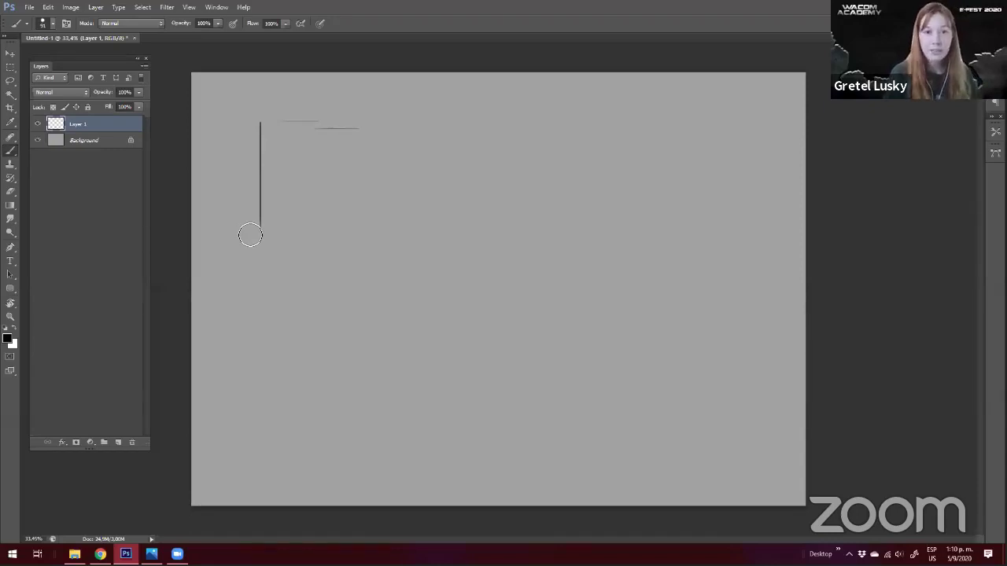
{"action": "key", "text": "ctrl+z"}
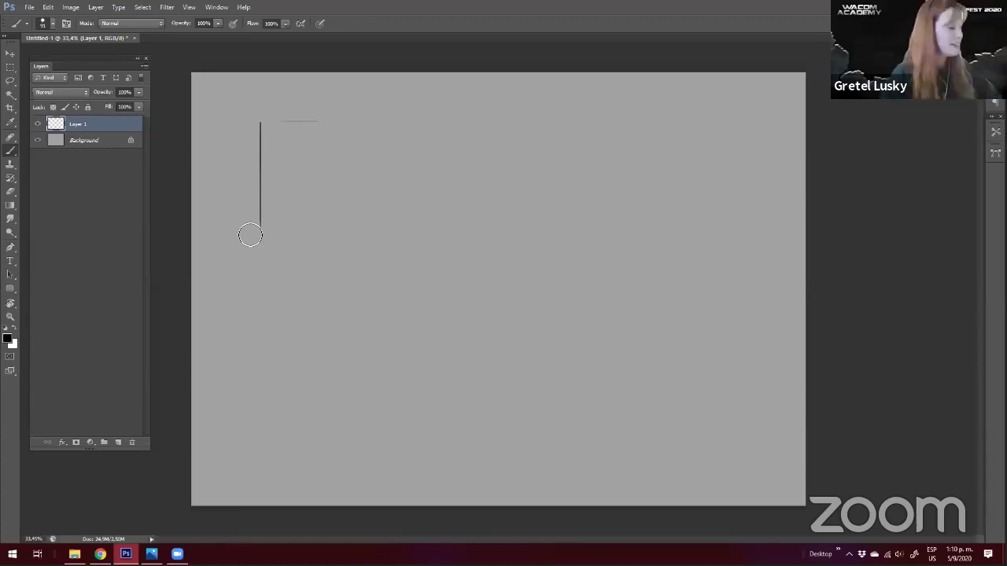
{"action": "mouse_move", "coordinate": [262, 120]}
{"action": "left_mouse_down"}
{"action": "mouse_move", "coordinate": [392, 120]}
{"action": "mouse_move", "coordinate": [388, 253]}
{"action": "left_mouse_up"}
{"action": "left_click_drag", "start_coordinate": [389, 254], "coordinate": [285, 254]}
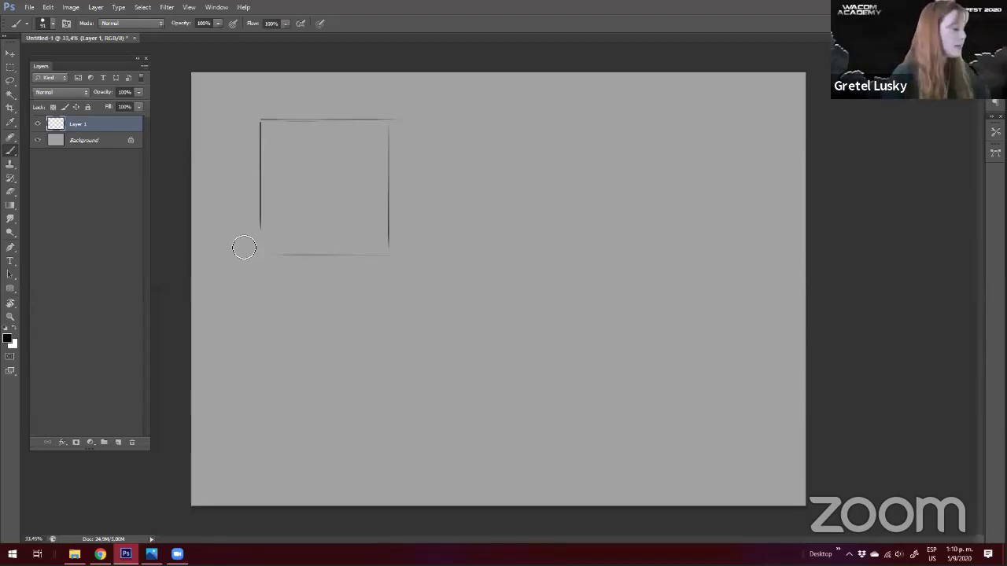
Rework the frame's left side with a second, partly erased line and remove the frame's bottom edge
{"action": "key", "text": "e"}
{"action": "mouse_move", "coordinate": [398, 256]}
{"action": "left_mouse_down"}
{"action": "mouse_move", "coordinate": [295, 255]}
{"action": "mouse_move", "coordinate": [380, 254]}
{"action": "mouse_move", "coordinate": [254, 118]}
{"action": "left_mouse_up"}
{"action": "key", "text": "b"}
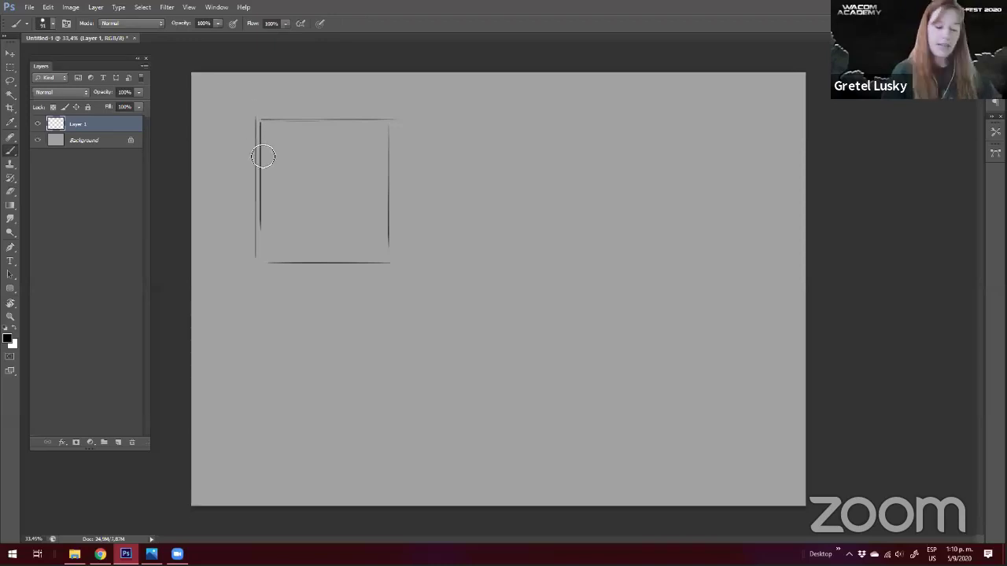
{"action": "key", "text": "e"}
{"action": "left_click_drag", "start_coordinate": [256, 124], "coordinate": [256, 233]}
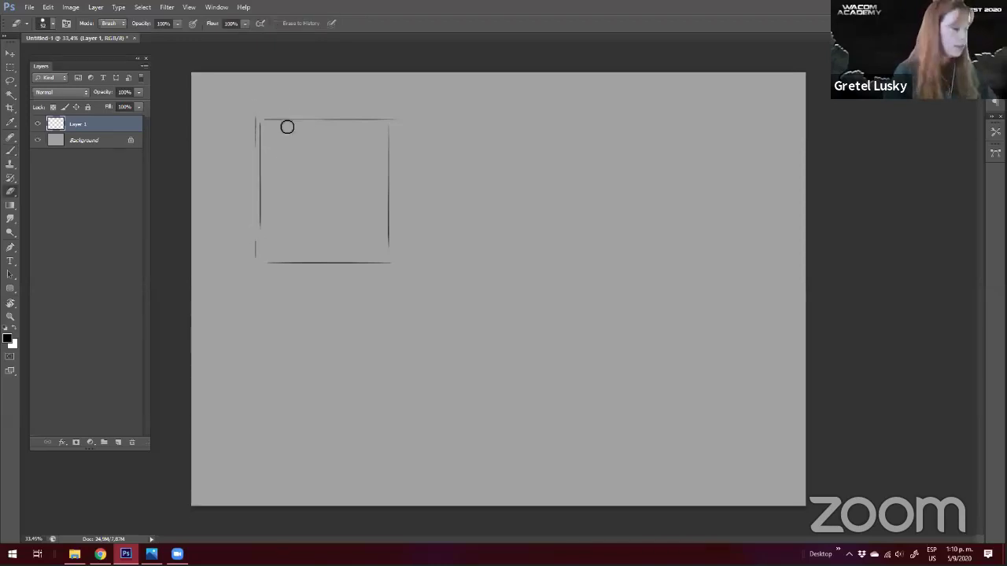
{"action": "key", "text": "l"}
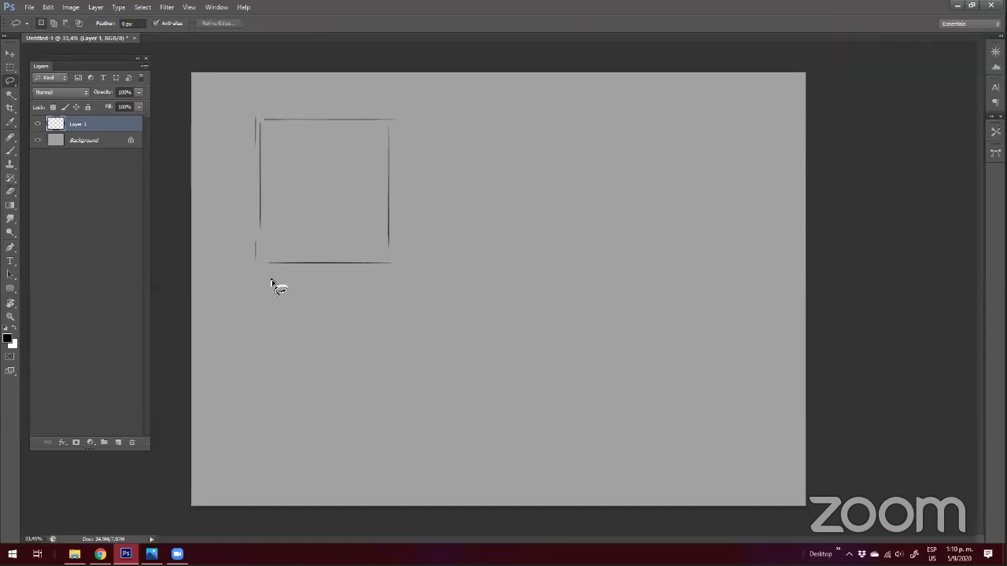
{"action": "key", "text": "ctrl+z"}
{"action": "key", "text": "b"}
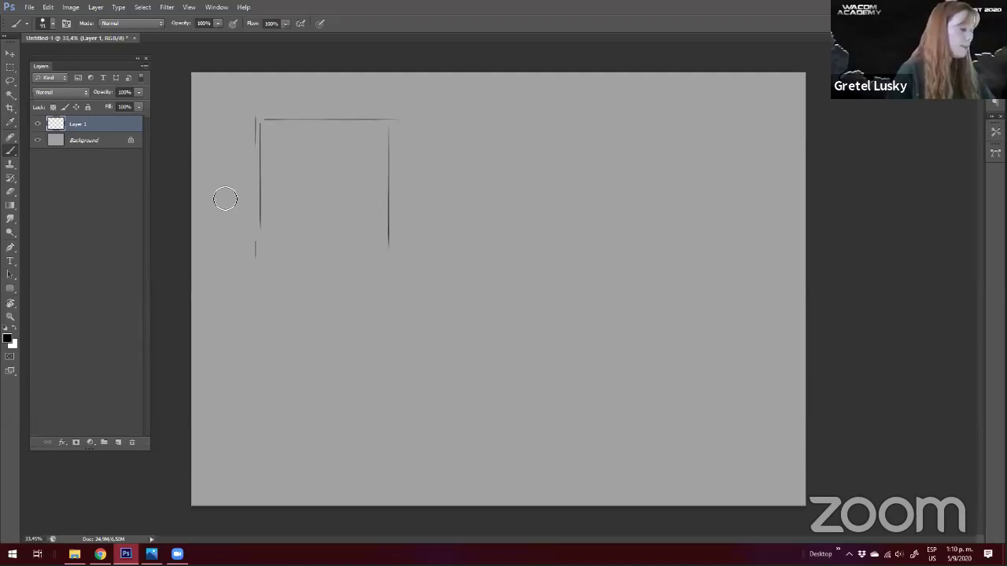
Pick dark red (ae0a0a) as the foreground colour, try a stroke inside the frame and undo it
{"action": "left_click", "coordinate": [8, 339]}
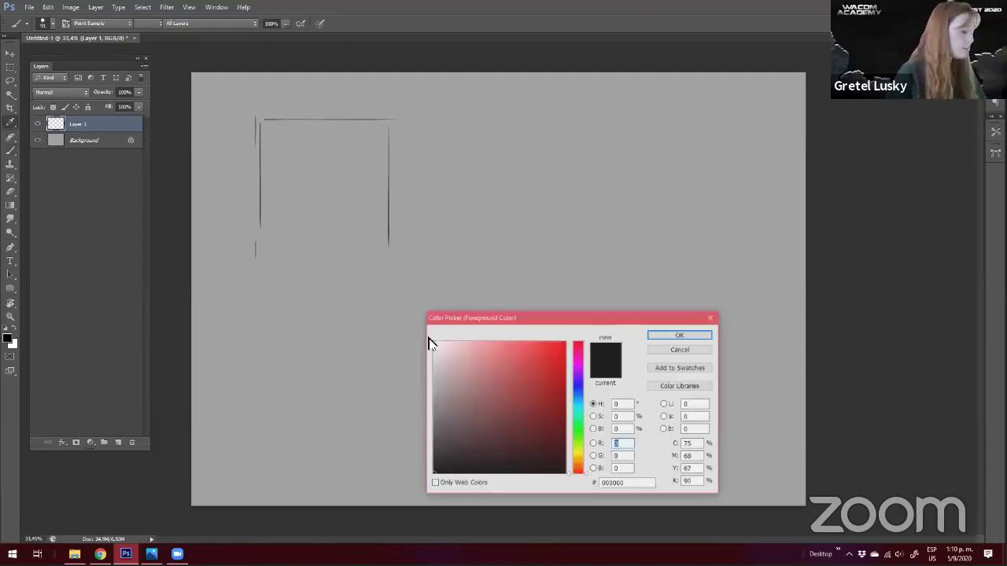
{"action": "left_click", "coordinate": [551, 380]}
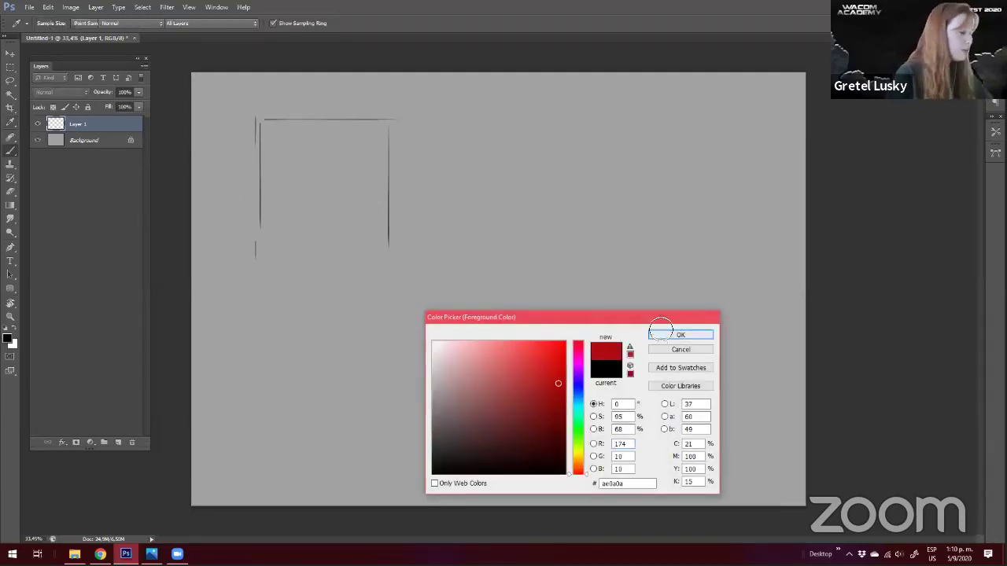
{"action": "left_click", "coordinate": [678, 335]}
{"action": "left_click_drag", "start_coordinate": [289, 139], "coordinate": [266, 179]}
{"action": "key", "text": "ctrl+z"}
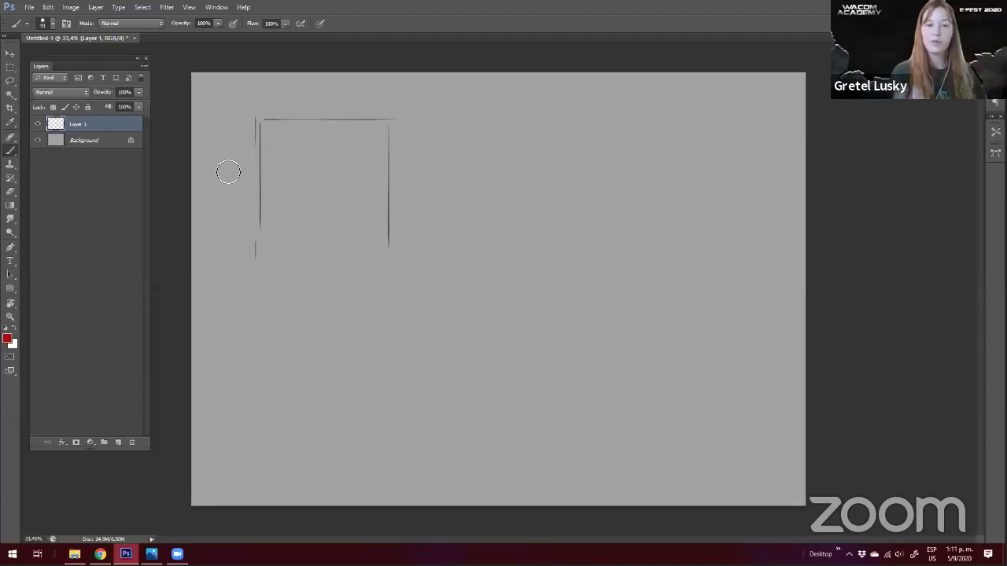
Reset the foreground colour to black, add a lower bottom edge to the frame and reinforce its left, top and right edges
{"action": "key", "text": "ctrl+space"}
{"action": "left_click_drag", "start_coordinate": [317, 252], "coordinate": [299, 274]}
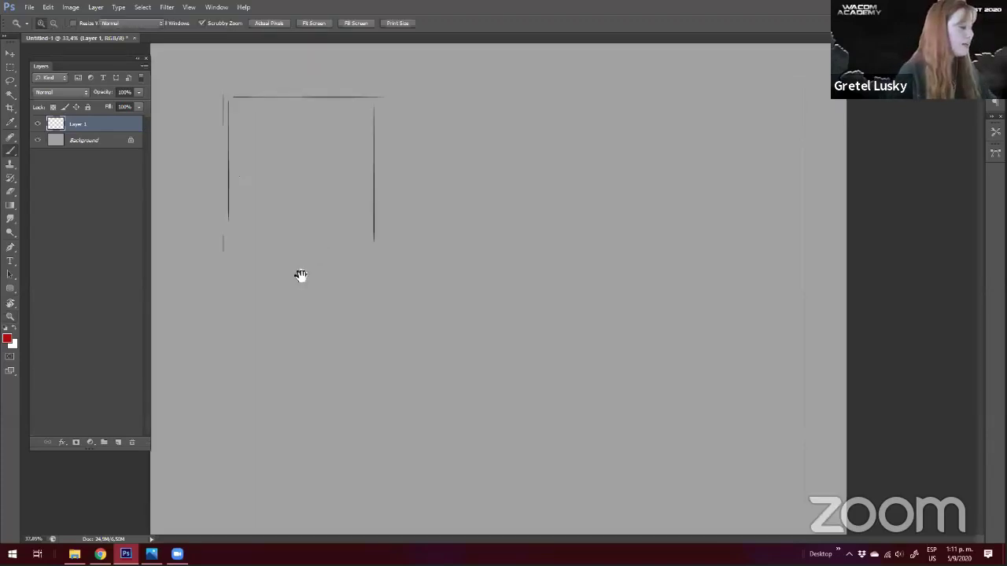
{"action": "key", "text": "ctrl+space"}
{"action": "left_click_drag", "start_coordinate": [232, 259], "coordinate": [302, 278]}
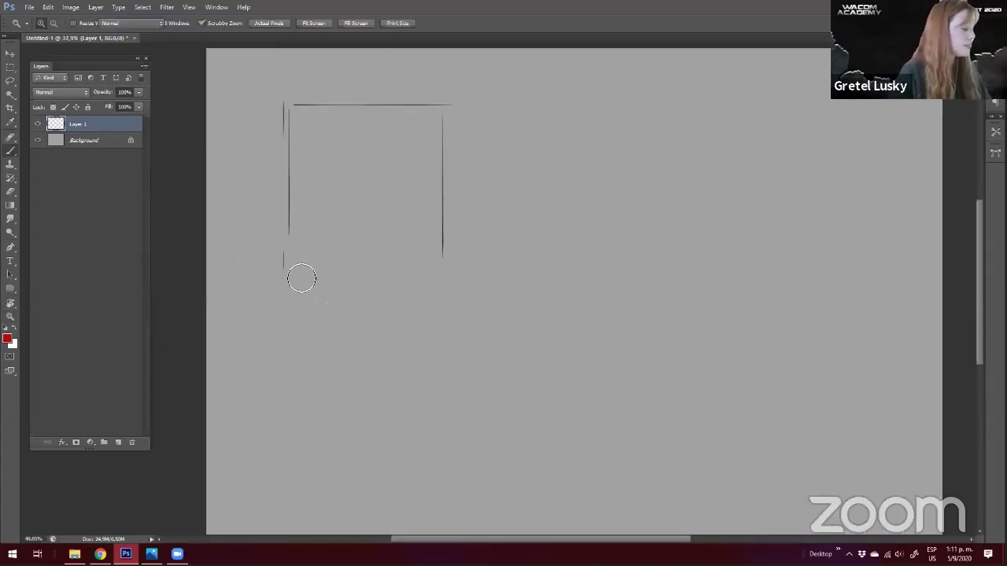
{"action": "left_click", "coordinate": [4, 328]}
{"action": "left_click_drag", "start_coordinate": [419, 302], "coordinate": [297, 303]}
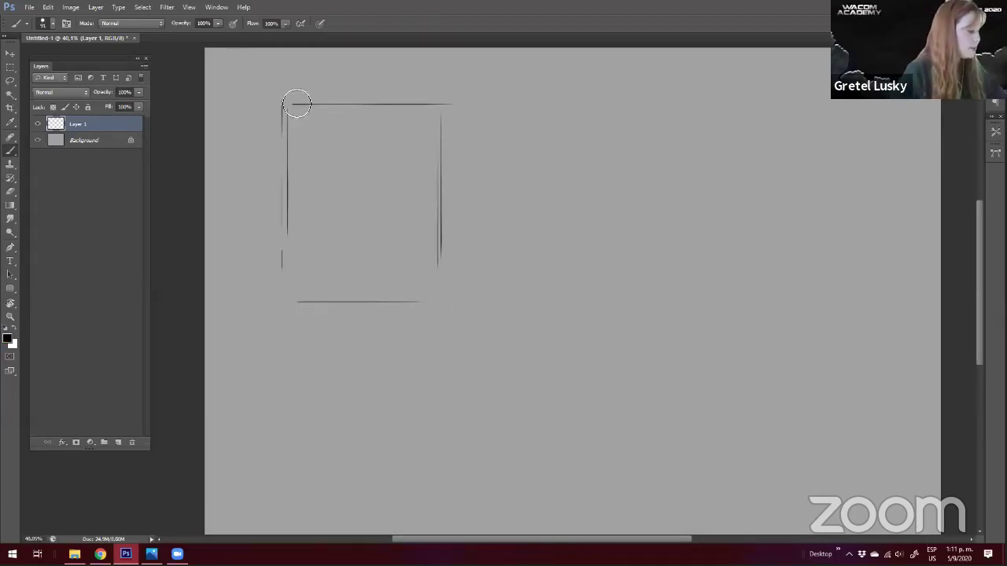
{"action": "left_click_drag", "start_coordinate": [270, 98], "coordinate": [283, 268]}
{"action": "left_click_drag", "start_coordinate": [443, 102], "coordinate": [308, 101]}
{"action": "left_click_drag", "start_coordinate": [450, 110], "coordinate": [443, 275]}
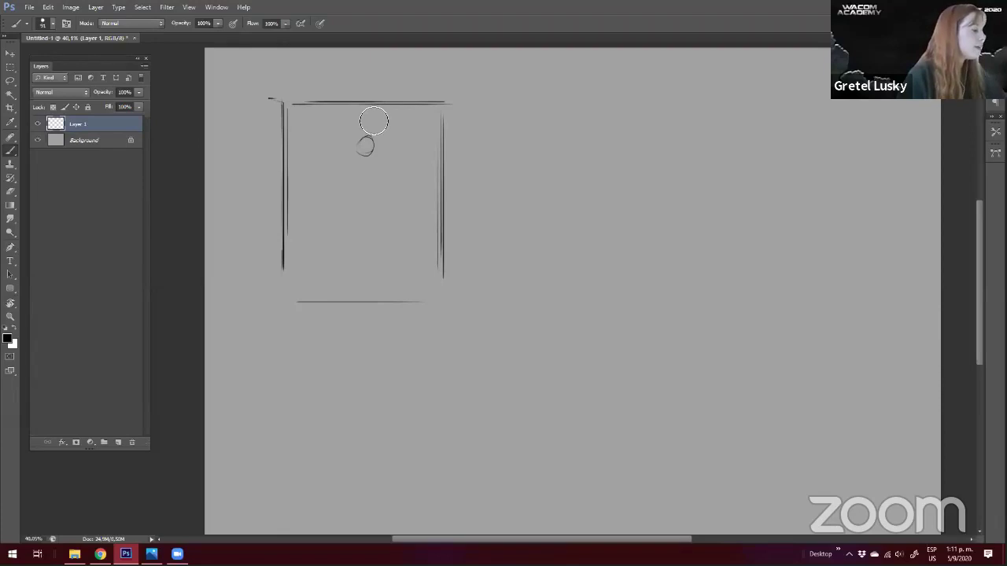
Lower the brush flow to about 60% and sketch a striding figure with head, torso, legs and one arm inside the frame
{"action": "left_click", "coordinate": [286, 23]}
{"action": "left_click", "coordinate": [261, 33]}
{"action": "mouse_move", "coordinate": [373, 146]}
{"action": "left_mouse_down"}
{"action": "mouse_move", "coordinate": [356, 153]}
{"action": "mouse_move", "coordinate": [371, 151]}
{"action": "mouse_move", "coordinate": [370, 191]}
{"action": "mouse_move", "coordinate": [359, 168]}
{"action": "mouse_move", "coordinate": [362, 180]}
{"action": "left_mouse_up"}
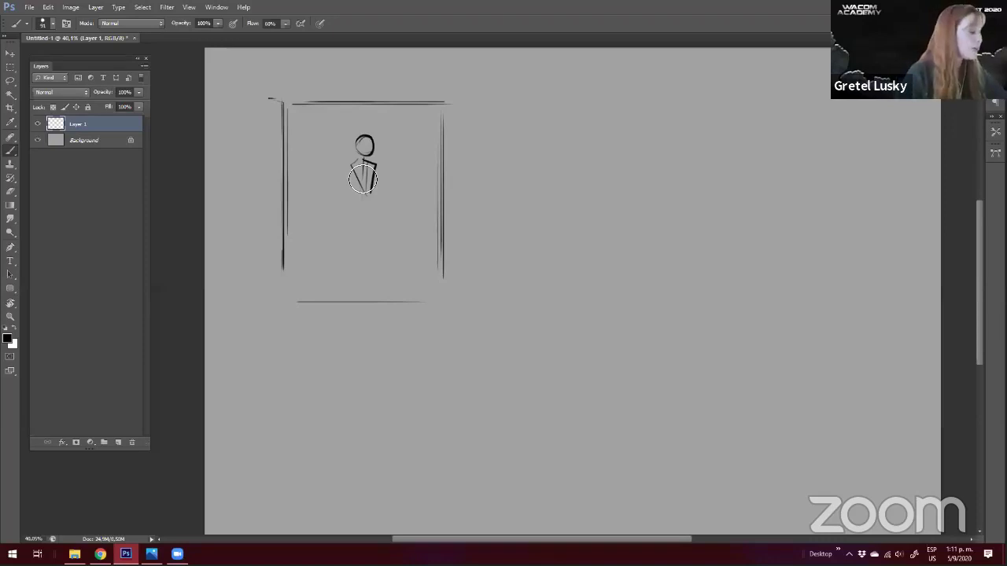
{"action": "mouse_move", "coordinate": [363, 189]}
{"action": "left_mouse_down"}
{"action": "mouse_move", "coordinate": [342, 292]}
{"action": "mouse_move", "coordinate": [384, 239]}
{"action": "mouse_move", "coordinate": [399, 286]}
{"action": "left_mouse_up"}
{"action": "left_click_drag", "start_coordinate": [338, 285], "coordinate": [321, 288]}
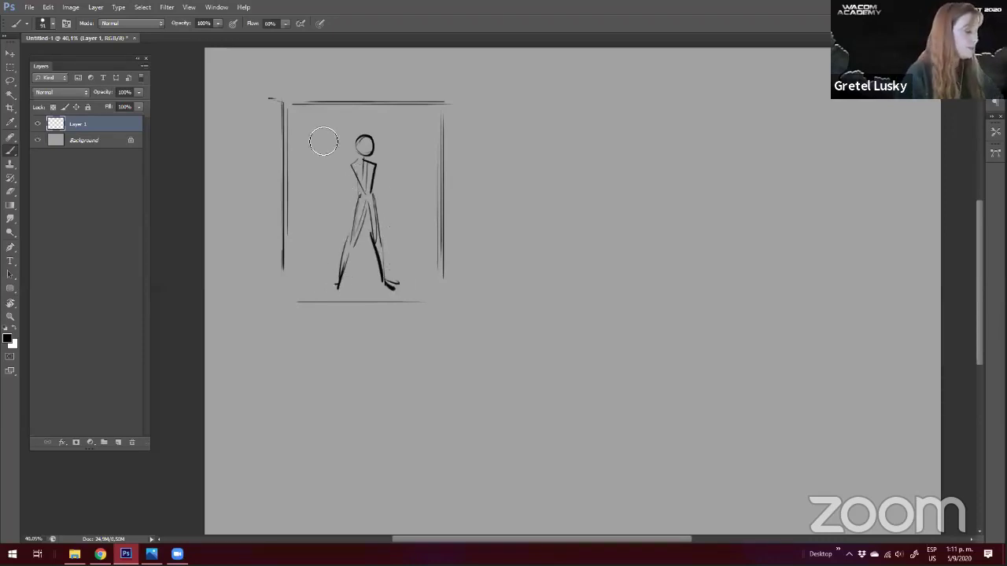
{"action": "left_click_drag", "start_coordinate": [351, 162], "coordinate": [341, 192]}
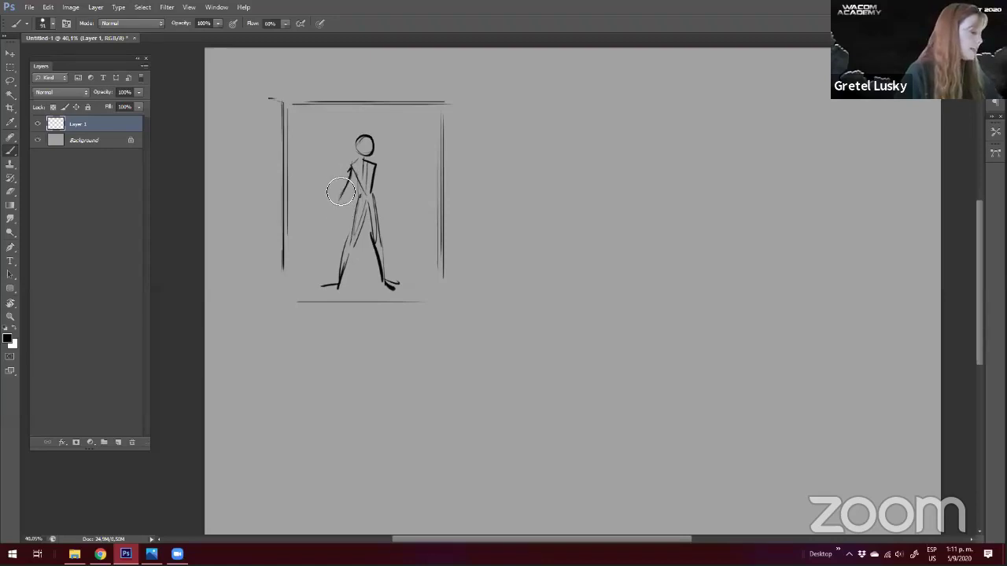
Add a long diagonal staff and a pointed wide-brimmed witch hat to the figure
{"action": "mouse_move", "coordinate": [354, 260]}
{"action": "left_mouse_down"}
{"action": "mouse_move", "coordinate": [310, 142]}
{"action": "mouse_move", "coordinate": [314, 165]}
{"action": "left_mouse_up"}
{"action": "left_click_drag", "start_coordinate": [338, 133], "coordinate": [392, 147]}
{"action": "left_click_drag", "start_coordinate": [374, 105], "coordinate": [372, 136]}
{"action": "left_click_drag", "start_coordinate": [381, 244], "coordinate": [390, 280]}
Draw the figure's other arm and a seated cat with a raised tail beside the legs
{"action": "mouse_move", "coordinate": [376, 169]}
{"action": "left_mouse_down"}
{"action": "mouse_move", "coordinate": [385, 226]}
{"action": "mouse_move", "coordinate": [415, 252]}
{"action": "mouse_move", "coordinate": [402, 228]}
{"action": "mouse_move", "coordinate": [411, 236]}
{"action": "mouse_move", "coordinate": [397, 285]}
{"action": "mouse_move", "coordinate": [424, 228]}
{"action": "mouse_move", "coordinate": [426, 258]}
{"action": "left_mouse_up"}
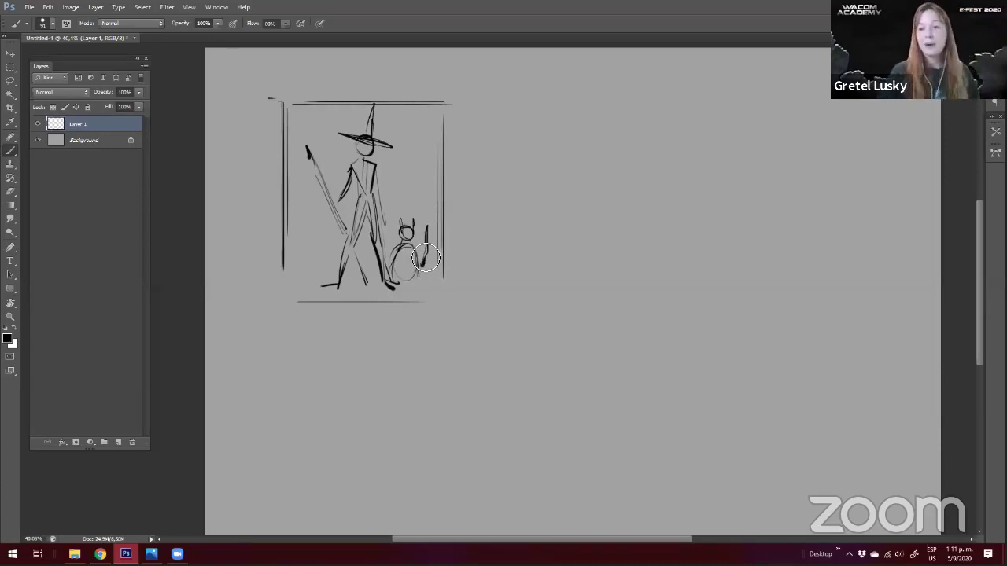
{"action": "left_click_drag", "start_coordinate": [425, 258], "coordinate": [423, 292]}
{"action": "mouse_move", "coordinate": [406, 244]}
{"action": "left_mouse_down"}
{"action": "mouse_move", "coordinate": [402, 273]}
{"action": "mouse_move", "coordinate": [389, 264]}
{"action": "mouse_move", "coordinate": [410, 292]}
{"action": "left_mouse_up"}
Draw ground lines beneath the figure and cat, and extend the frame's right and top edges
{"action": "left_click_drag", "start_coordinate": [287, 289], "coordinate": [417, 289]}
{"action": "left_click_drag", "start_coordinate": [321, 293], "coordinate": [422, 293]}
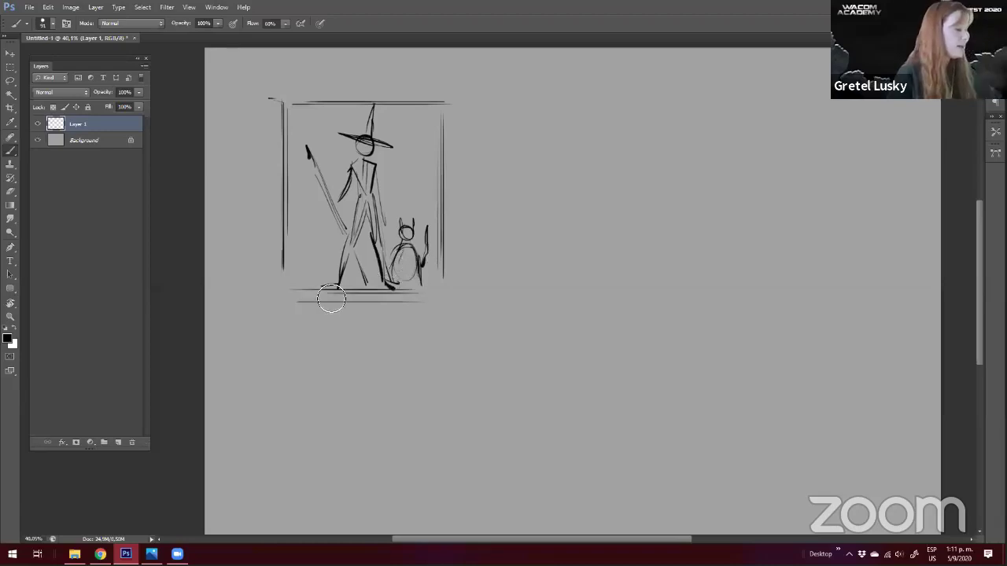
{"action": "left_click_drag", "start_coordinate": [438, 149], "coordinate": [438, 292]}
{"action": "left_click_drag", "start_coordinate": [281, 96], "coordinate": [418, 96]}
Draw the hand gripping the staff, reinforce the staff and hatch the cat's body
{"action": "left_click_drag", "start_coordinate": [338, 203], "coordinate": [334, 211]}
{"action": "left_click_drag", "start_coordinate": [304, 139], "coordinate": [334, 207]}
{"action": "left_click_drag", "start_coordinate": [353, 250], "coordinate": [366, 288]}
{"action": "left_click_drag", "start_coordinate": [424, 252], "coordinate": [409, 284]}
{"action": "mouse_move", "coordinate": [393, 250]}
{"action": "left_mouse_down"}
{"action": "mouse_move", "coordinate": [416, 285]}
{"action": "mouse_move", "coordinate": [403, 277]}
{"action": "left_mouse_up"}
Sketch a second, slightly larger portrait frame to the right of the witch thumbnail and reinforce the edges of both frames
{"action": "left_click_drag", "start_coordinate": [354, 144], "coordinate": [291, 147]}
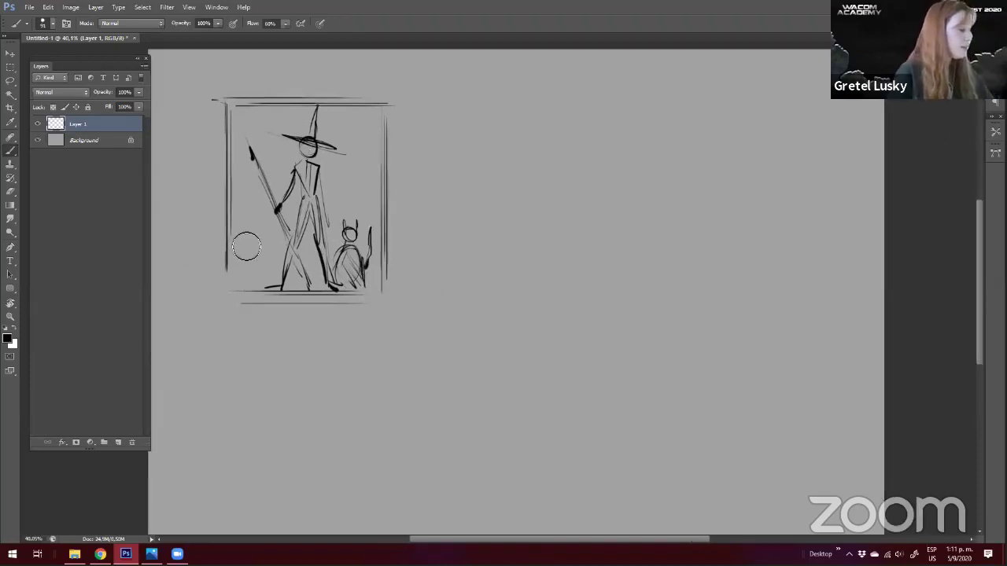
{"action": "left_click_drag", "start_coordinate": [415, 103], "coordinate": [411, 307]}
{"action": "left_click_drag", "start_coordinate": [415, 103], "coordinate": [574, 103]}
{"action": "mouse_move", "coordinate": [575, 106]}
{"action": "left_mouse_down"}
{"action": "mouse_move", "coordinate": [575, 321]}
{"action": "mouse_move", "coordinate": [404, 329]}
{"action": "left_mouse_up"}
{"action": "left_click_drag", "start_coordinate": [402, 128], "coordinate": [401, 323]}
{"action": "mouse_move", "coordinate": [374, 101]}
{"action": "left_mouse_down"}
{"action": "mouse_move", "coordinate": [370, 311]}
{"action": "mouse_move", "coordinate": [243, 311]}
{"action": "left_mouse_up"}
{"action": "left_click_drag", "start_coordinate": [283, 103], "coordinate": [353, 103]}
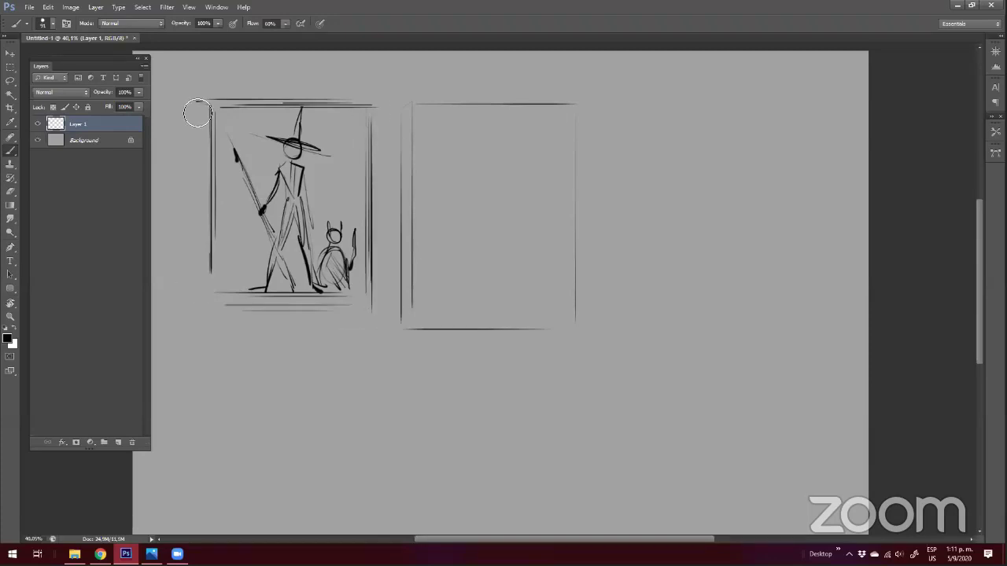
{"action": "mouse_move", "coordinate": [425, 104]}
{"action": "left_mouse_down"}
{"action": "mouse_move", "coordinate": [557, 104]}
{"action": "mouse_move", "coordinate": [574, 279]}
{"action": "left_mouse_up"}
Erase the extra inner left line of the second frame and double its bottom and top edges
{"action": "key", "text": "e"}
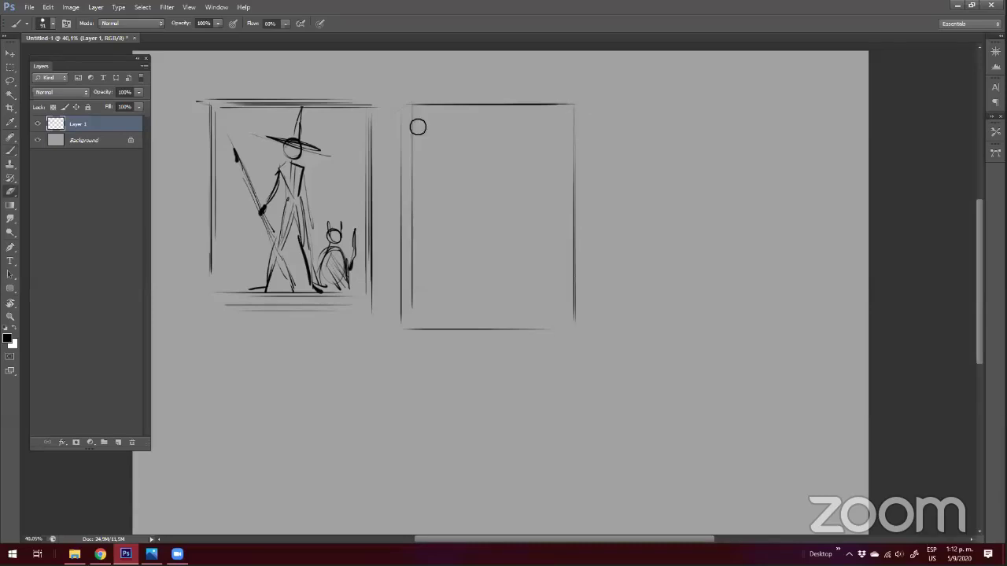
{"action": "left_click_drag", "start_coordinate": [416, 123], "coordinate": [409, 281]}
{"action": "mouse_move", "coordinate": [413, 186]}
{"action": "left_mouse_down"}
{"action": "mouse_move", "coordinate": [414, 294]}
{"action": "mouse_move", "coordinate": [415, 122]}
{"action": "mouse_move", "coordinate": [399, 272]}
{"action": "left_mouse_up"}
{"action": "key", "text": "b"}
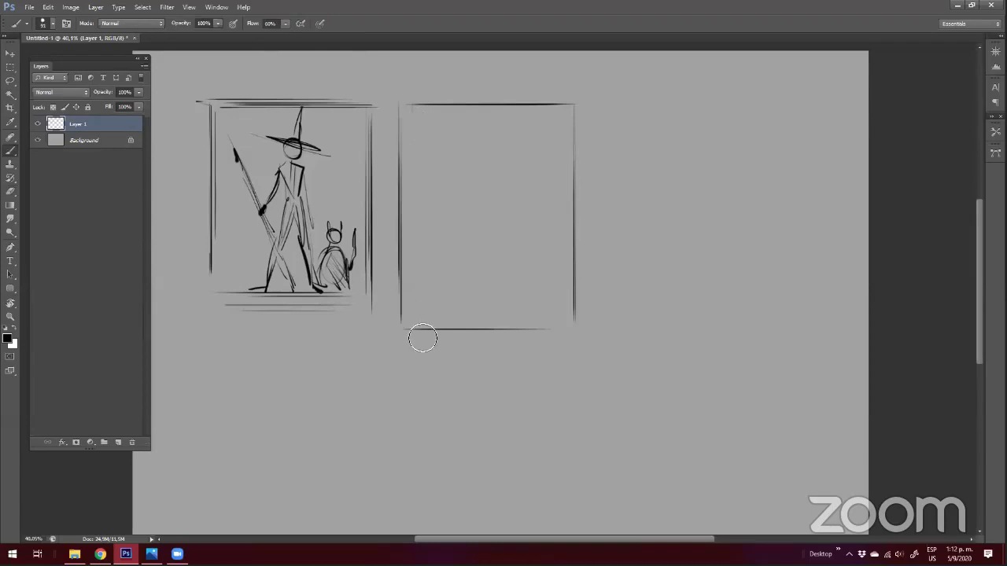
{"action": "left_click_drag", "start_coordinate": [425, 326], "coordinate": [569, 325]}
{"action": "left_click_drag", "start_coordinate": [561, 110], "coordinate": [427, 110]}
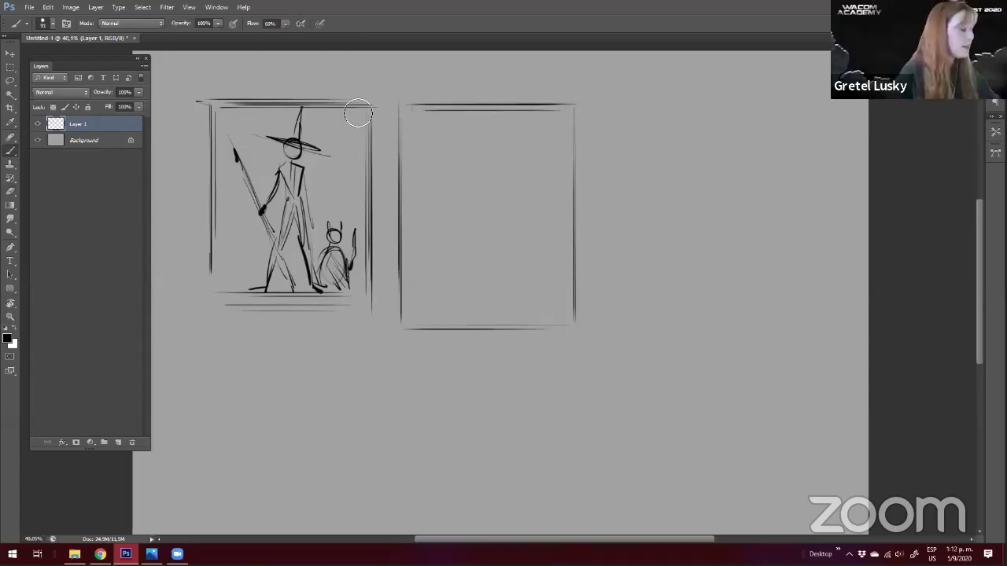
{"action": "key", "text": "ctrl+z"}
{"action": "left_click_drag", "start_coordinate": [516, 101], "coordinate": [401, 101]}
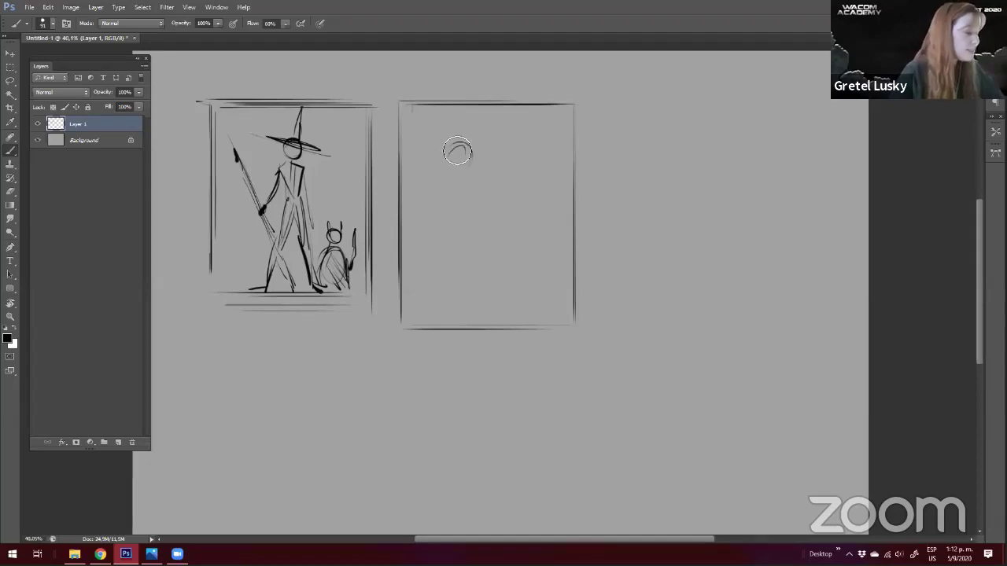
Sketch a seated figure in the second frame with a round head, curved back and bent legs
{"action": "left_click_drag", "start_coordinate": [457, 151], "coordinate": [460, 154]}
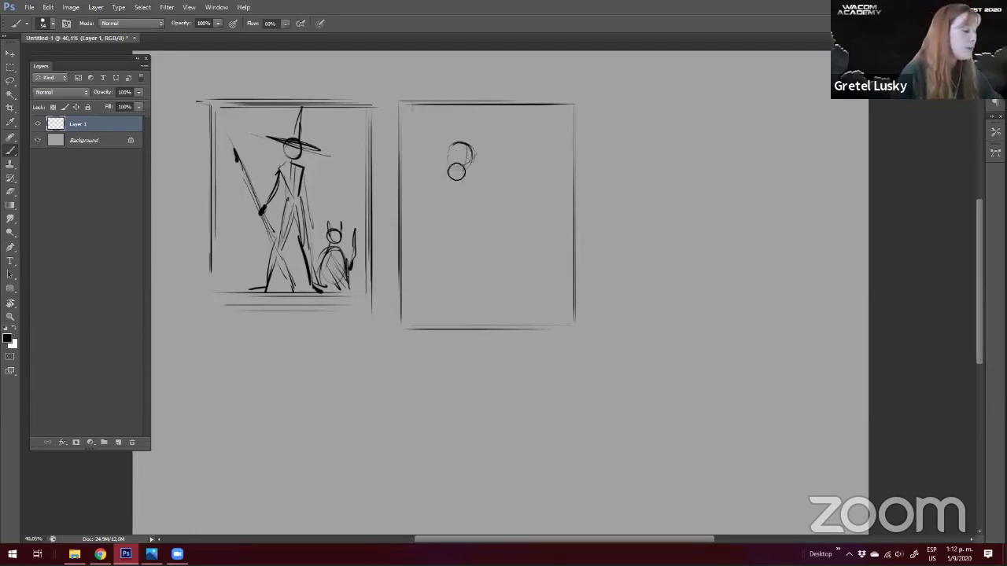
{"action": "left_click_drag", "start_coordinate": [445, 182], "coordinate": [455, 249]}
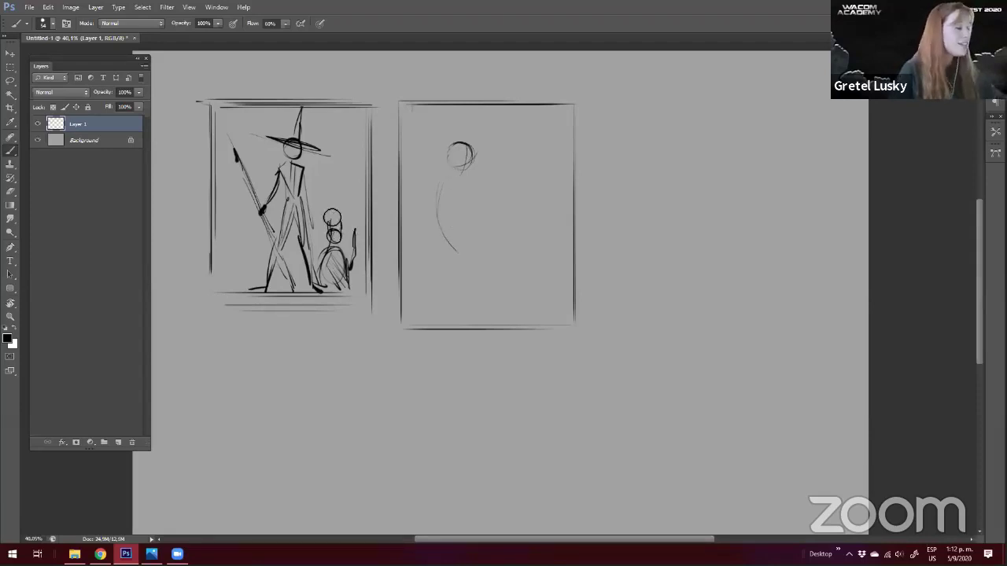
{"action": "mouse_move", "coordinate": [467, 235]}
{"action": "left_mouse_down"}
{"action": "mouse_move", "coordinate": [495, 219]}
{"action": "mouse_move", "coordinate": [498, 247]}
{"action": "left_mouse_up"}
{"action": "left_click_drag", "start_coordinate": [507, 219], "coordinate": [513, 277]}
{"action": "left_click_drag", "start_coordinate": [492, 235], "coordinate": [521, 296]}
{"action": "left_click_drag", "start_coordinate": [518, 217], "coordinate": [532, 260]}
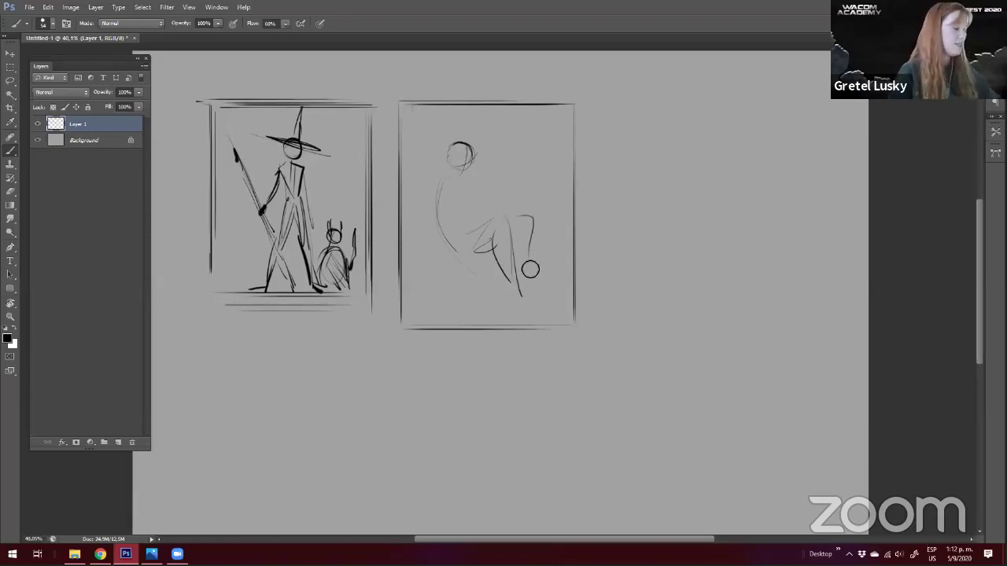
{"action": "left_click_drag", "start_coordinate": [446, 180], "coordinate": [462, 266]}
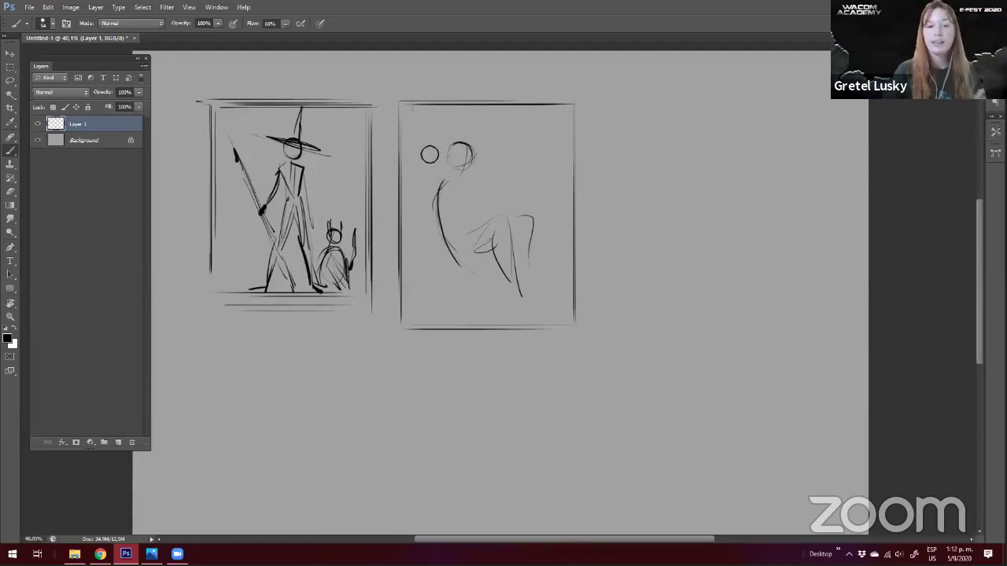
{"action": "left_click_drag", "start_coordinate": [449, 181], "coordinate": [465, 216]}
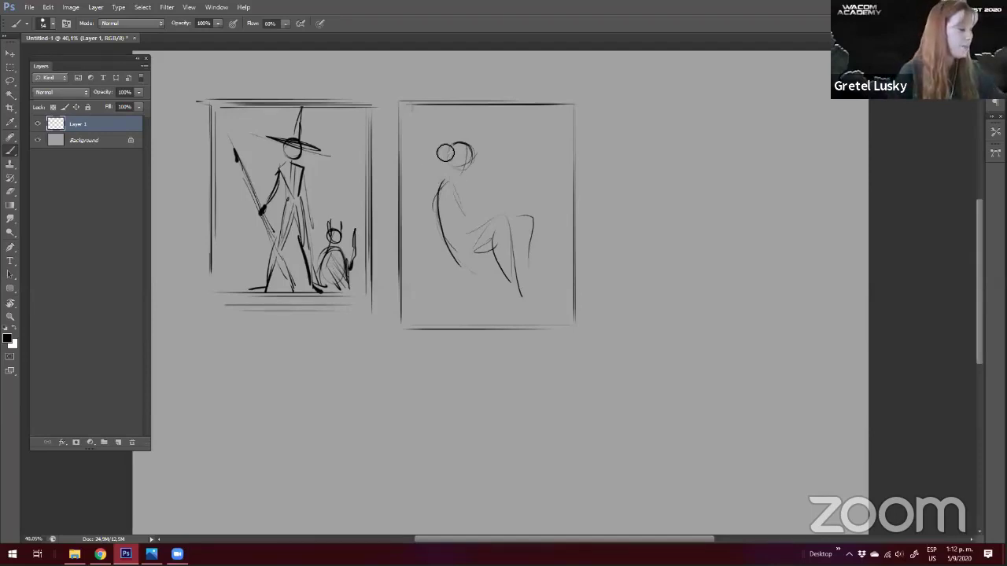
Add a pointed wide-brimmed hat to the seated figure and sketch a cat's body and head on its knees
{"action": "left_click_drag", "start_coordinate": [429, 165], "coordinate": [491, 135]}
{"action": "left_click_drag", "start_coordinate": [441, 107], "coordinate": [465, 141]}
{"action": "mouse_move", "coordinate": [441, 104]}
{"action": "left_mouse_down"}
{"action": "mouse_move", "coordinate": [450, 152]}
{"action": "mouse_move", "coordinate": [464, 144]}
{"action": "left_mouse_up"}
{"action": "mouse_move", "coordinate": [449, 180]}
{"action": "left_mouse_down"}
{"action": "mouse_move", "coordinate": [486, 202]}
{"action": "mouse_move", "coordinate": [512, 197]}
{"action": "mouse_move", "coordinate": [525, 206]}
{"action": "left_mouse_up"}
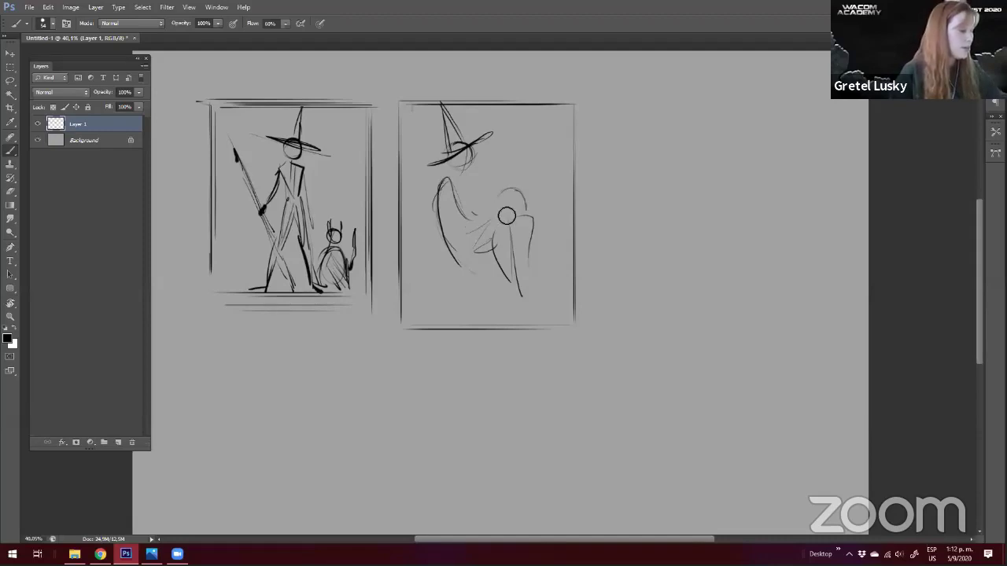
{"action": "left_click_drag", "start_coordinate": [512, 169], "coordinate": [497, 191]}
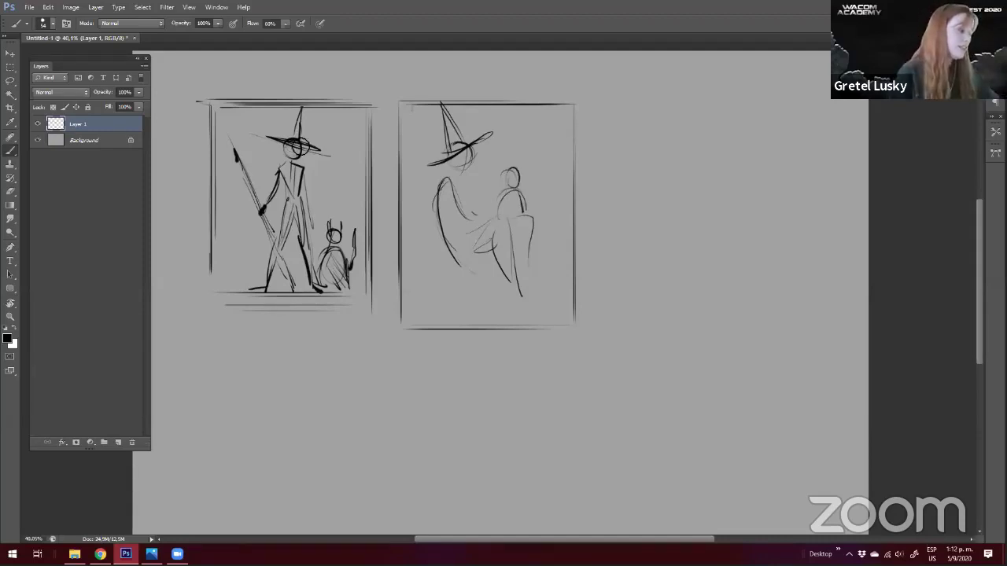
Reinforce the cat's body in the first thumbnail and the seated witch's back and arm in the second
{"action": "left_click_drag", "start_coordinate": [341, 256], "coordinate": [330, 256]}
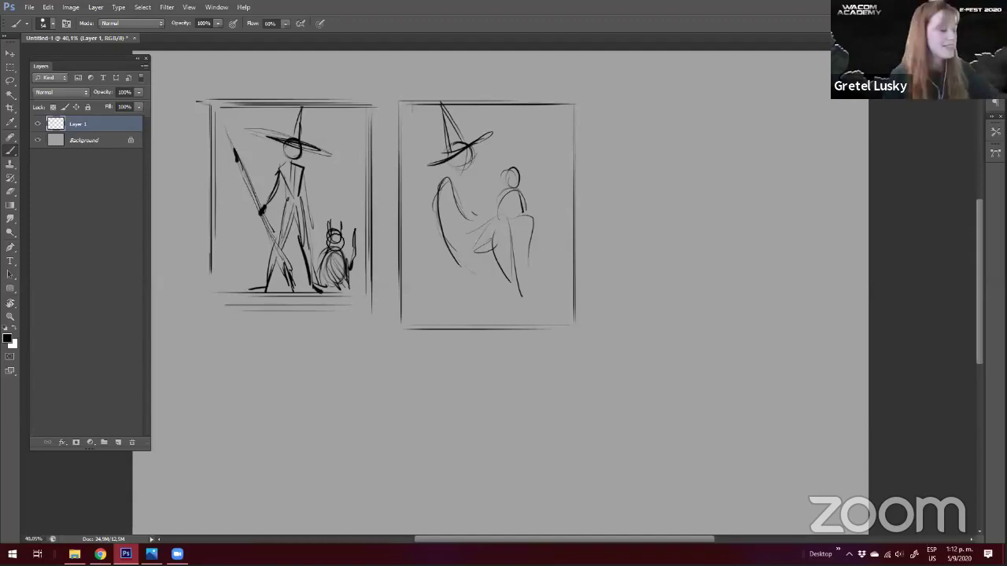
{"action": "left_click_drag", "start_coordinate": [432, 188], "coordinate": [465, 265]}
{"action": "mouse_move", "coordinate": [454, 189]}
{"action": "left_mouse_down"}
{"action": "mouse_move", "coordinate": [479, 220]}
{"action": "mouse_move", "coordinate": [469, 230]}
{"action": "mouse_move", "coordinate": [500, 208]}
{"action": "left_mouse_up"}
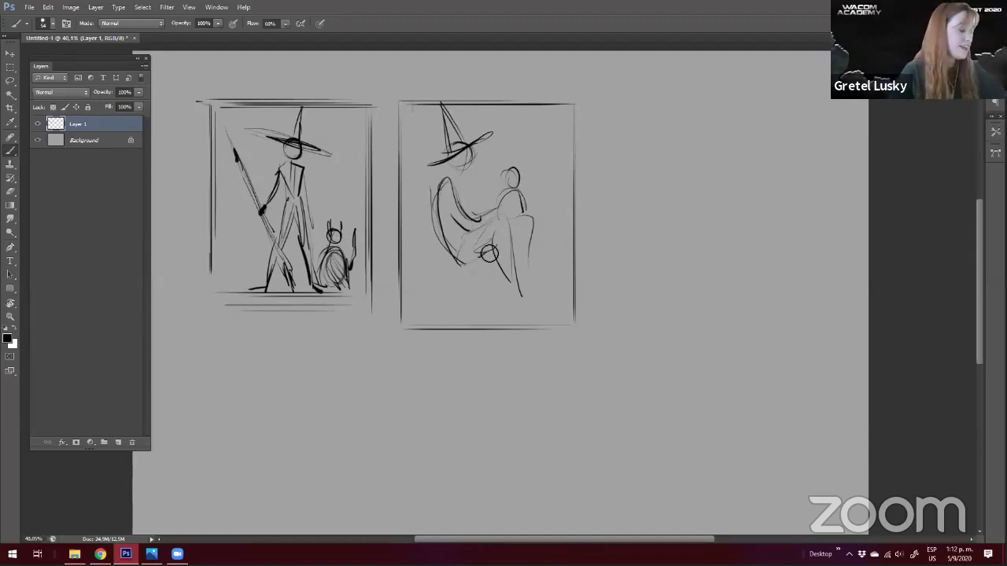
Draw a slanted broomstick beneath the seated witch and add her near arm reaching towards the knees
{"action": "left_click_drag", "start_coordinate": [421, 288], "coordinate": [586, 215]}
{"action": "left_click_drag", "start_coordinate": [430, 297], "coordinate": [411, 309]}
{"action": "left_click_drag", "start_coordinate": [463, 174], "coordinate": [494, 215]}
Add the cat's raised tail and pointed ears, and extend the seated witch's lower legs and feet below the broomstick
{"action": "mouse_move", "coordinate": [518, 178]}
{"action": "left_mouse_down"}
{"action": "mouse_move", "coordinate": [509, 191]}
{"action": "mouse_move", "coordinate": [545, 197]}
{"action": "left_mouse_up"}
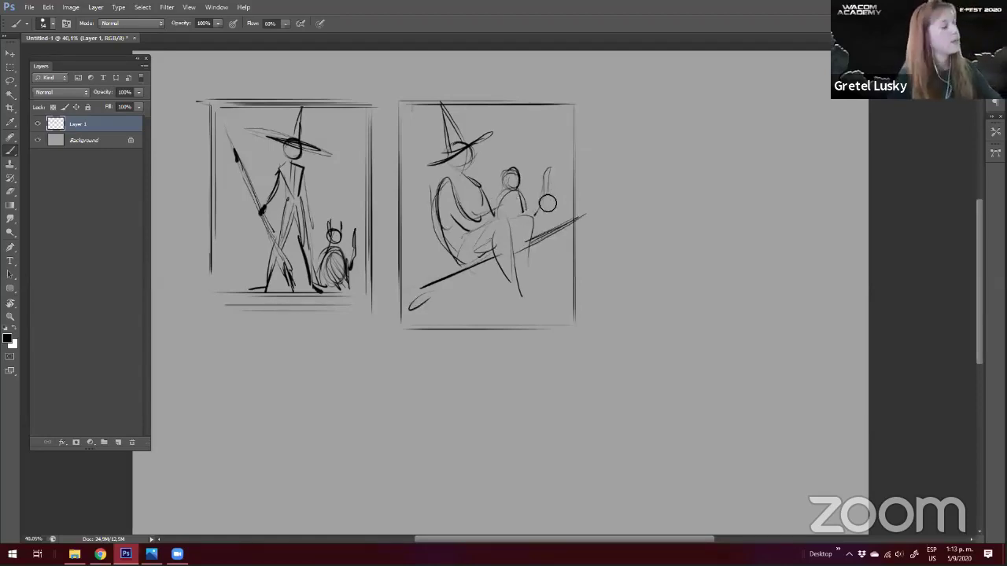
{"action": "key", "text": "e"}
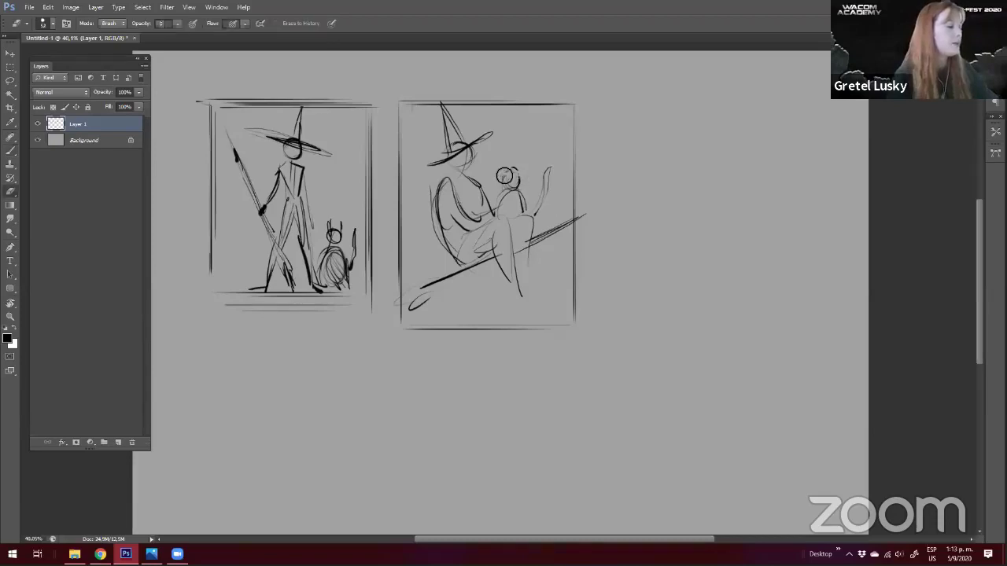
{"action": "key", "text": "b"}
{"action": "left_click_drag", "start_coordinate": [507, 171], "coordinate": [519, 173]}
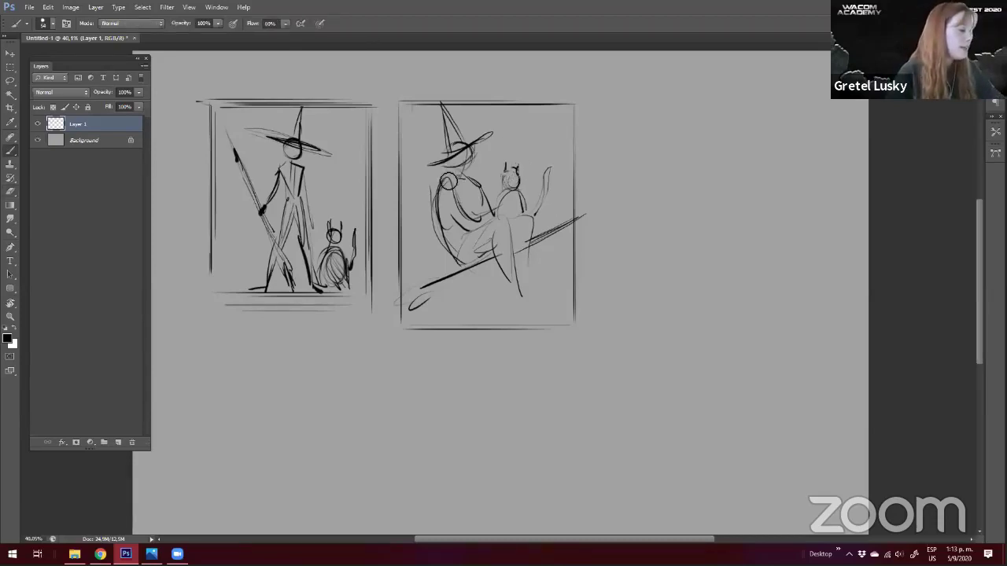
{"action": "mouse_move", "coordinate": [495, 236]}
{"action": "left_mouse_down"}
{"action": "mouse_move", "coordinate": [521, 293]}
{"action": "mouse_move", "coordinate": [532, 266]}
{"action": "mouse_move", "coordinate": [529, 309]}
{"action": "mouse_move", "coordinate": [544, 310]}
{"action": "left_mouse_up"}
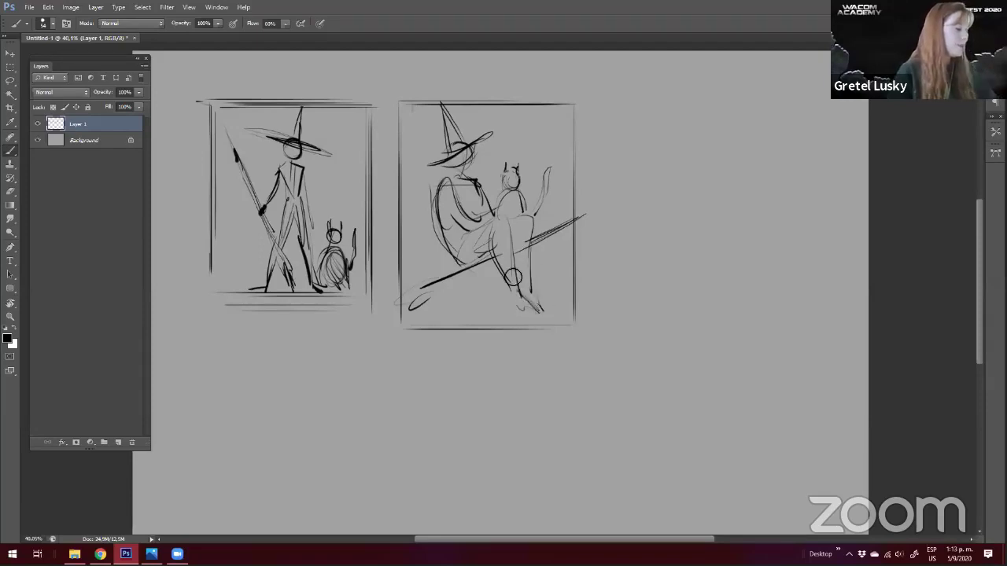
Sketch a third portrait frame beside the seated witch thumbnail, doubling its left and top edges
{"action": "left_click_drag", "start_coordinate": [524, 334], "coordinate": [360, 348]}
{"action": "left_click_drag", "start_coordinate": [442, 315], "coordinate": [445, 118]}
{"action": "left_click_drag", "start_coordinate": [453, 116], "coordinate": [560, 115]}
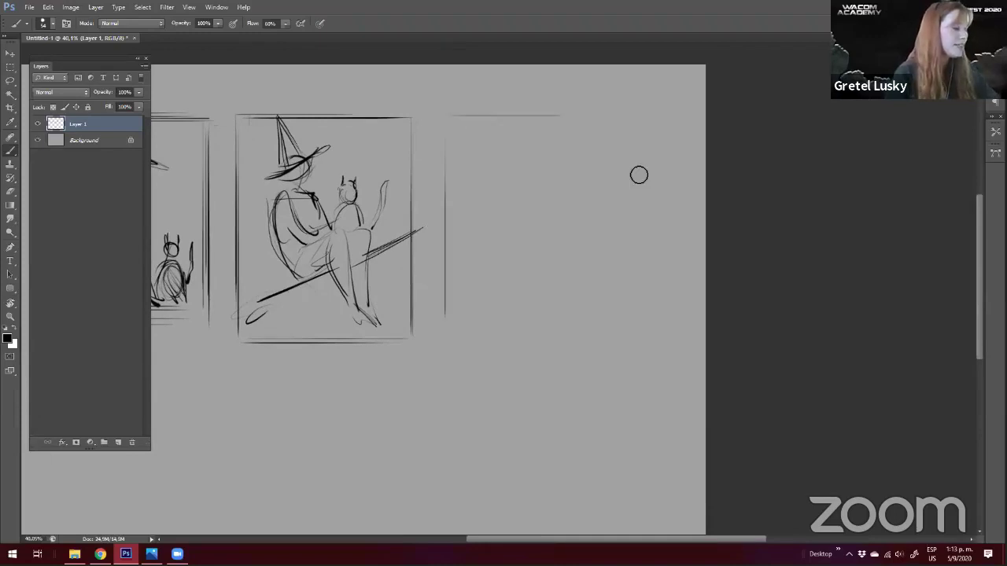
{"action": "mouse_move", "coordinate": [621, 150]}
{"action": "left_mouse_down"}
{"action": "mouse_move", "coordinate": [621, 338]}
{"action": "mouse_move", "coordinate": [494, 333]}
{"action": "left_mouse_up"}
{"action": "left_click_drag", "start_coordinate": [446, 106], "coordinate": [442, 327]}
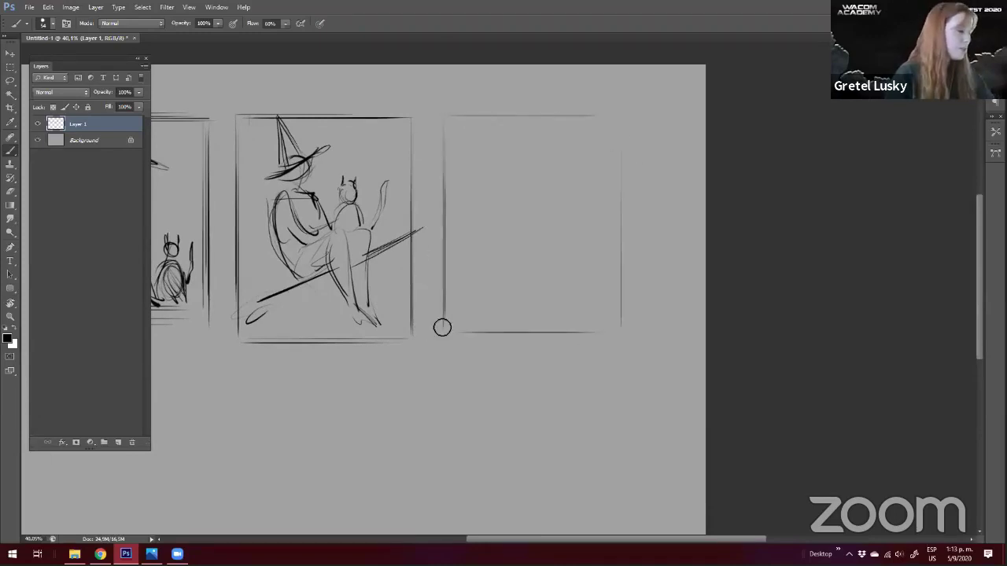
{"action": "left_click_drag", "start_coordinate": [492, 105], "coordinate": [579, 104]}
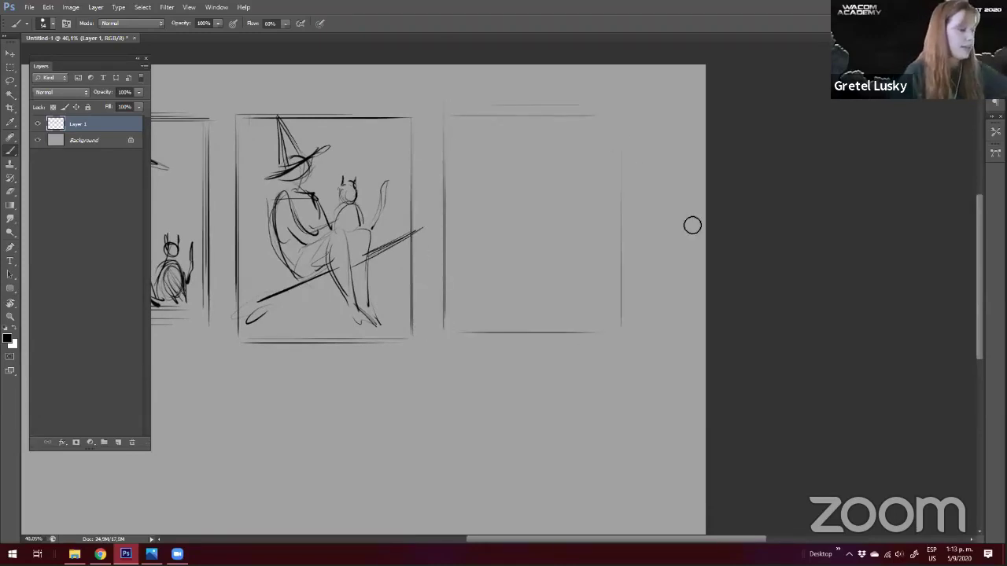
Draw a curved diagonal broomstick across the third frame, extending past its right edge
{"action": "left_click_drag", "start_coordinate": [616, 190], "coordinate": [464, 266]}
{"action": "left_click_drag", "start_coordinate": [469, 254], "coordinate": [481, 260]}
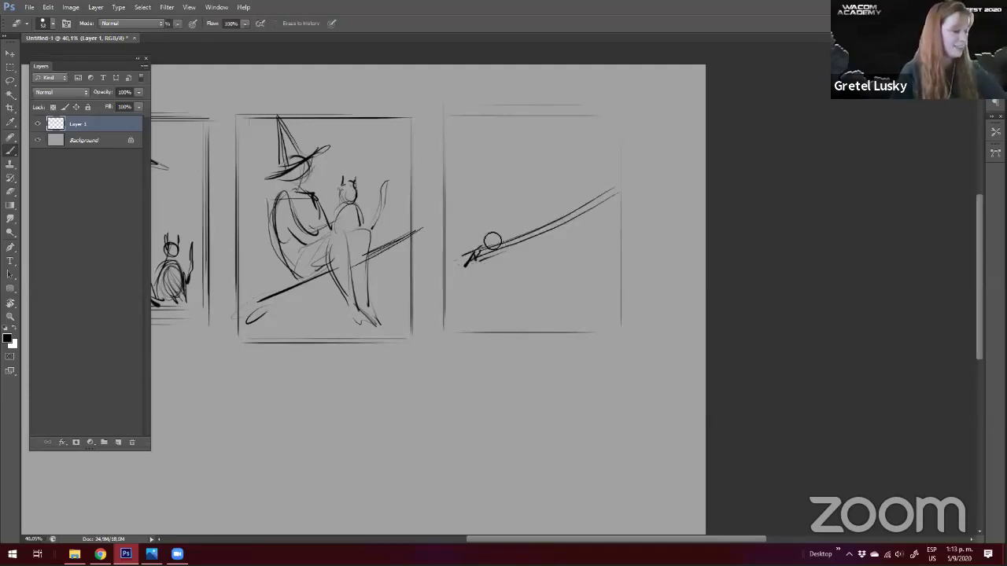
{"action": "left_click_drag", "start_coordinate": [629, 179], "coordinate": [480, 254]}
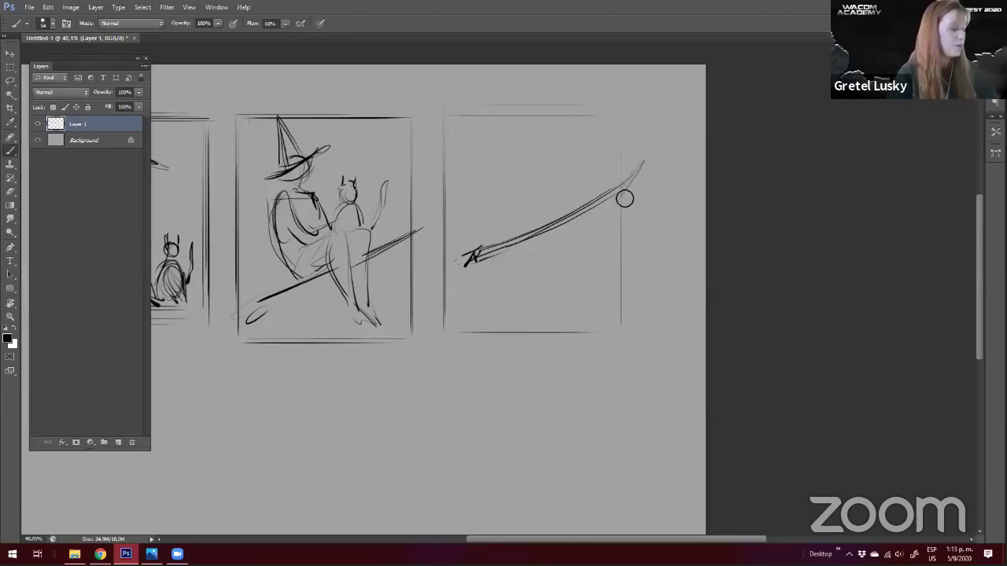
Sketch a witch's torso and legs sitting on the broomstick in the third frame
{"action": "mouse_move", "coordinate": [539, 171]}
{"action": "left_mouse_down"}
{"action": "mouse_move", "coordinate": [522, 165]}
{"action": "mouse_move", "coordinate": [535, 222]}
{"action": "left_mouse_up"}
{"action": "left_click_drag", "start_coordinate": [520, 167], "coordinate": [528, 219]}
{"action": "mouse_move", "coordinate": [536, 211]}
{"action": "left_mouse_down"}
{"action": "mouse_move", "coordinate": [544, 230]}
{"action": "mouse_move", "coordinate": [508, 233]}
{"action": "mouse_move", "coordinate": [515, 243]}
{"action": "mouse_move", "coordinate": [481, 304]}
{"action": "left_mouse_up"}
{"action": "key", "text": "e"}
{"action": "key", "text": "b"}
{"action": "left_click_drag", "start_coordinate": [509, 253], "coordinate": [480, 314]}
{"action": "mouse_move", "coordinate": [528, 217]}
{"action": "left_mouse_down"}
{"action": "mouse_move", "coordinate": [486, 239]}
{"action": "mouse_move", "coordinate": [493, 284]}
{"action": "left_mouse_up"}
Add the head and a tall pointed hat to the third witch, and reinforce her arms and lower leg
{"action": "left_click_drag", "start_coordinate": [521, 170], "coordinate": [532, 213]}
{"action": "mouse_move", "coordinate": [519, 144]}
{"action": "left_mouse_down"}
{"action": "mouse_move", "coordinate": [523, 159]}
{"action": "mouse_move", "coordinate": [533, 148]}
{"action": "mouse_move", "coordinate": [549, 217]}
{"action": "mouse_move", "coordinate": [561, 156]}
{"action": "mouse_move", "coordinate": [543, 148]}
{"action": "left_mouse_up"}
{"action": "mouse_move", "coordinate": [536, 105]}
{"action": "left_mouse_down"}
{"action": "mouse_move", "coordinate": [532, 133]}
{"action": "mouse_move", "coordinate": [543, 141]}
{"action": "mouse_move", "coordinate": [488, 129]}
{"action": "left_mouse_up"}
{"action": "left_click_drag", "start_coordinate": [520, 187], "coordinate": [534, 212]}
{"action": "left_click_drag", "start_coordinate": [495, 253], "coordinate": [478, 310]}
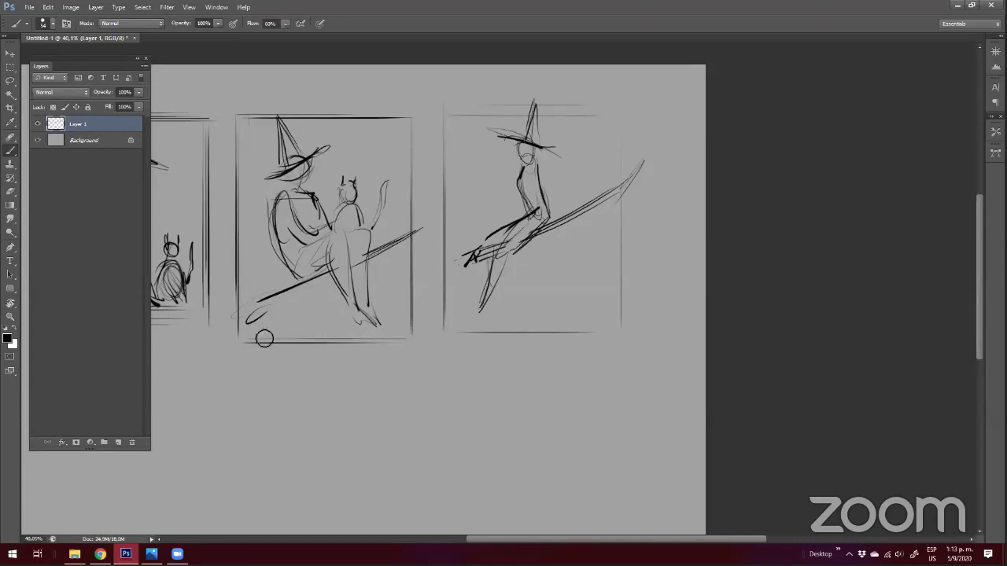
Try a brush flow of 31% with zigzag test strokes below the thumbnails and undo the strokes
{"action": "left_click_drag", "start_coordinate": [472, 345], "coordinate": [533, 333]}
{"action": "mouse_move", "coordinate": [302, 349]}
{"action": "left_mouse_down"}
{"action": "mouse_move", "coordinate": [409, 237]}
{"action": "mouse_move", "coordinate": [436, 268]}
{"action": "left_mouse_up"}
{"action": "right_click", "coordinate": [426, 273]}
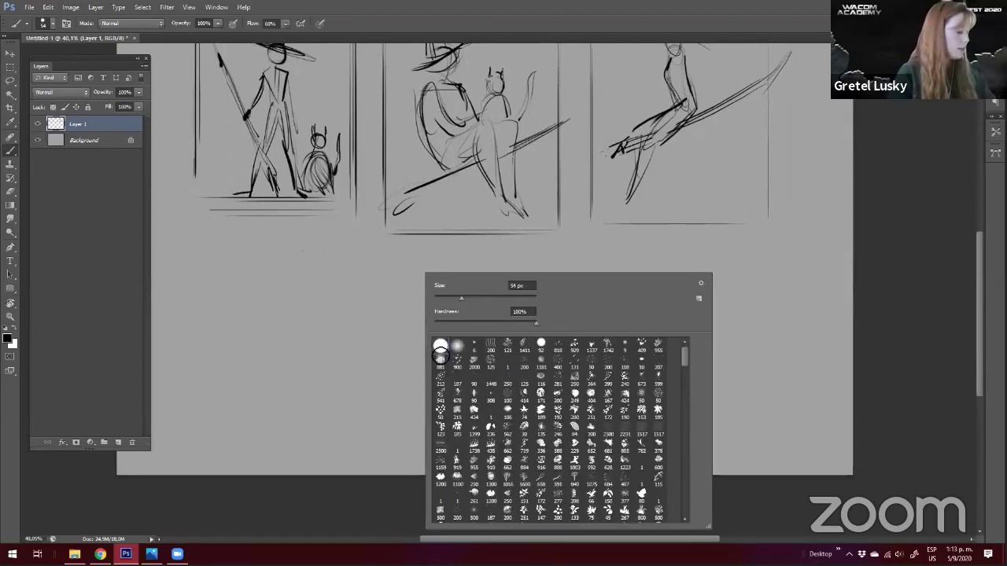
{"action": "left_click", "coordinate": [371, 285]}
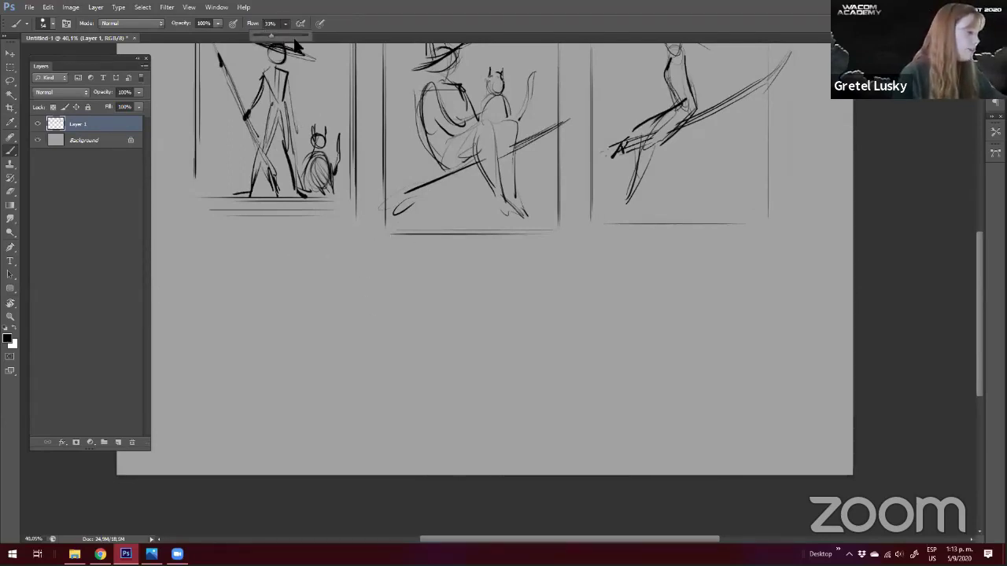
{"action": "mouse_move", "coordinate": [616, 356]}
{"action": "left_mouse_down"}
{"action": "mouse_move", "coordinate": [545, 331]}
{"action": "mouse_move", "coordinate": [398, 384]}
{"action": "left_mouse_up"}
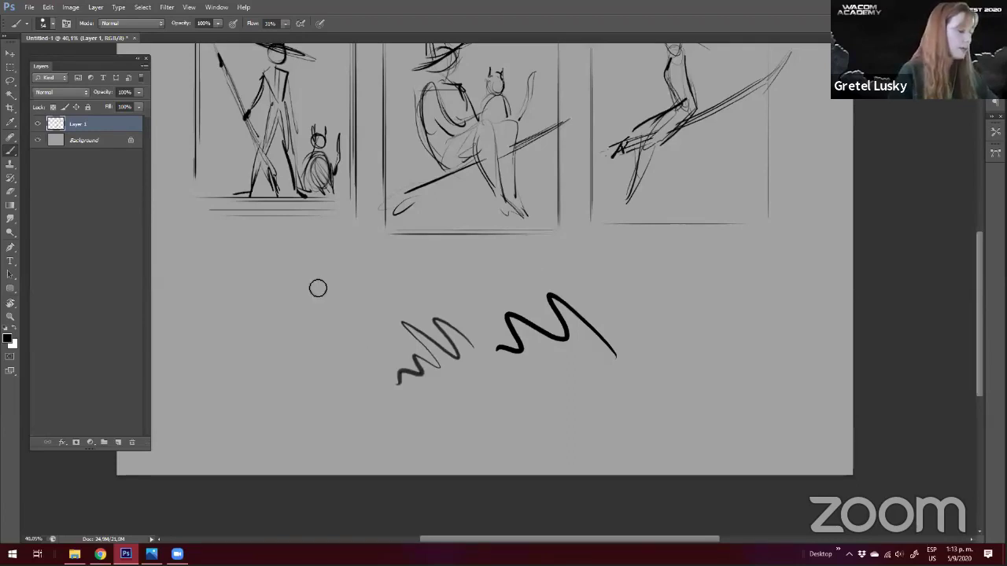
{"action": "key", "text": "ctrl+alt+z"}
{"action": "key", "text": "ctrl+alt+z"}
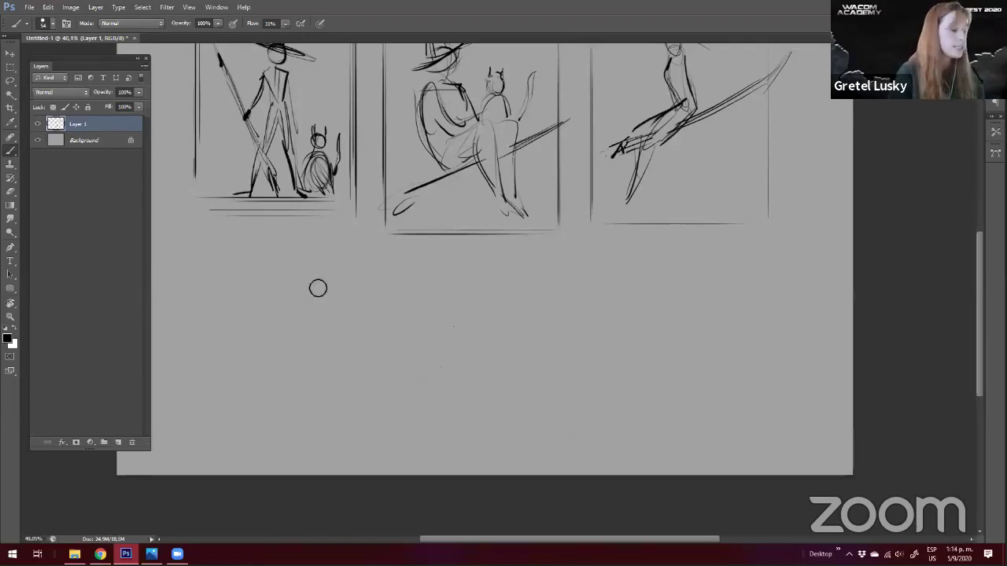
Set the brush flow to 100% and its size to 14 px, then undo a test stroke below the thumbnails
{"action": "left_click", "coordinate": [285, 23]}
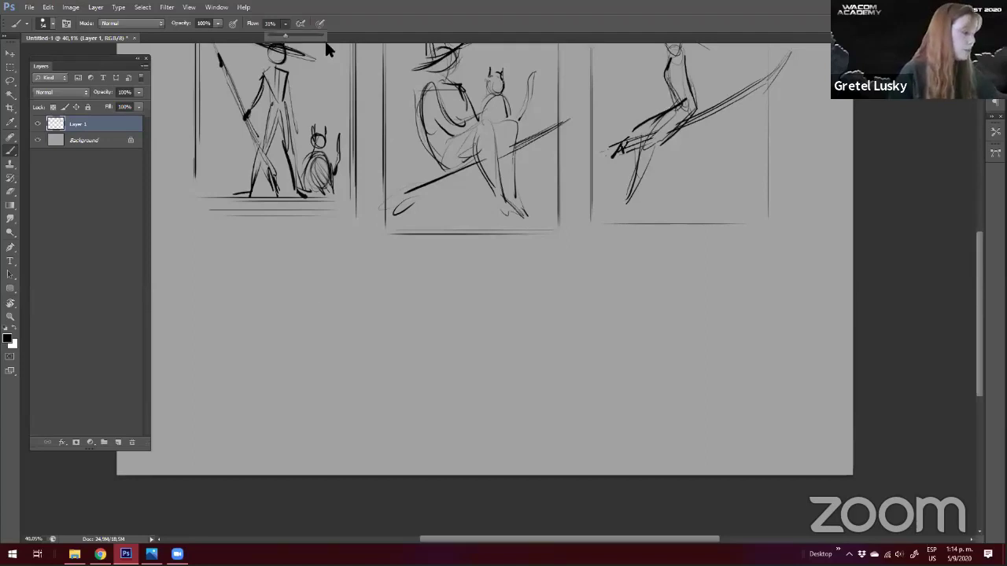
{"action": "left_click_drag", "start_coordinate": [330, 41], "coordinate": [331, 42]}
{"action": "right_click", "coordinate": [491, 261]}
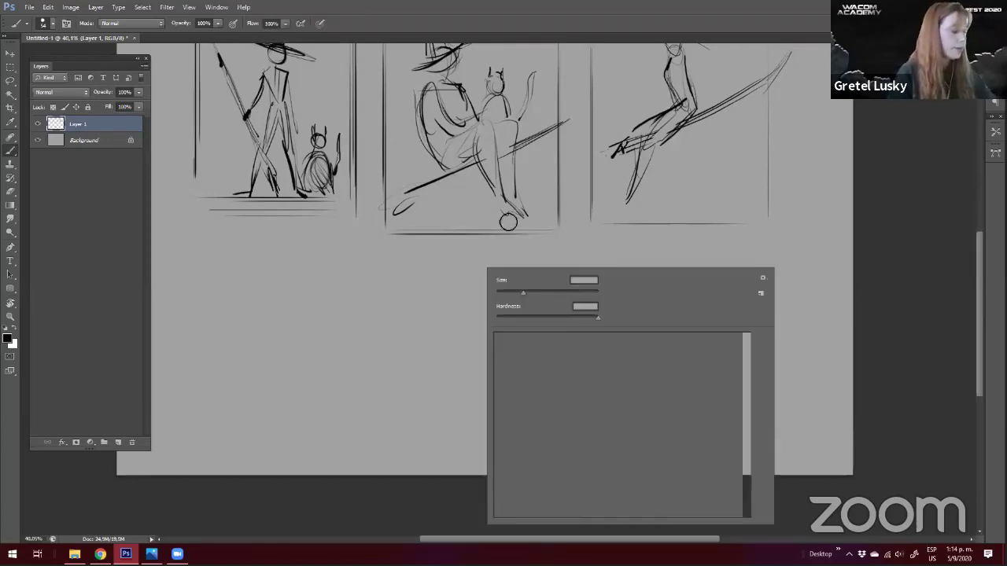
{"action": "left_click", "coordinate": [480, 281]}
{"action": "mouse_move", "coordinate": [513, 281]}
{"action": "left_mouse_down"}
{"action": "mouse_move", "coordinate": [549, 293]}
{"action": "mouse_move", "coordinate": [541, 326]}
{"action": "mouse_move", "coordinate": [511, 334]}
{"action": "left_mouse_up"}
{"action": "key", "text": "ctrl+z"}
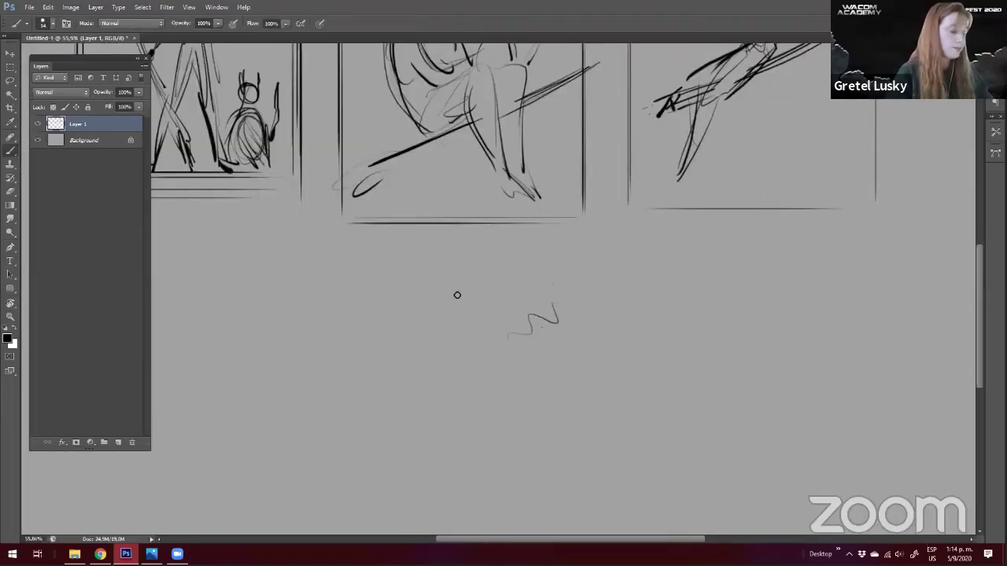
Reduce the brush size to 12 px and test it on the empty canvas below the thumbnails
{"action": "scroll", "coordinate": [331, 278], "scroll_direction": "down", "scroll_amount": 1}
{"action": "right_click", "coordinate": [417, 291]}
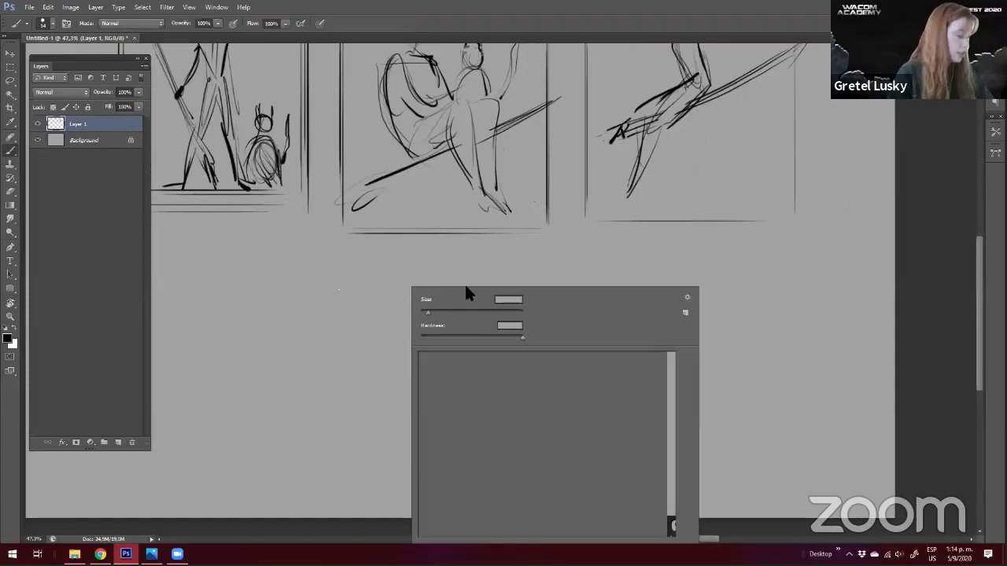
{"action": "left_click", "coordinate": [426, 312]}
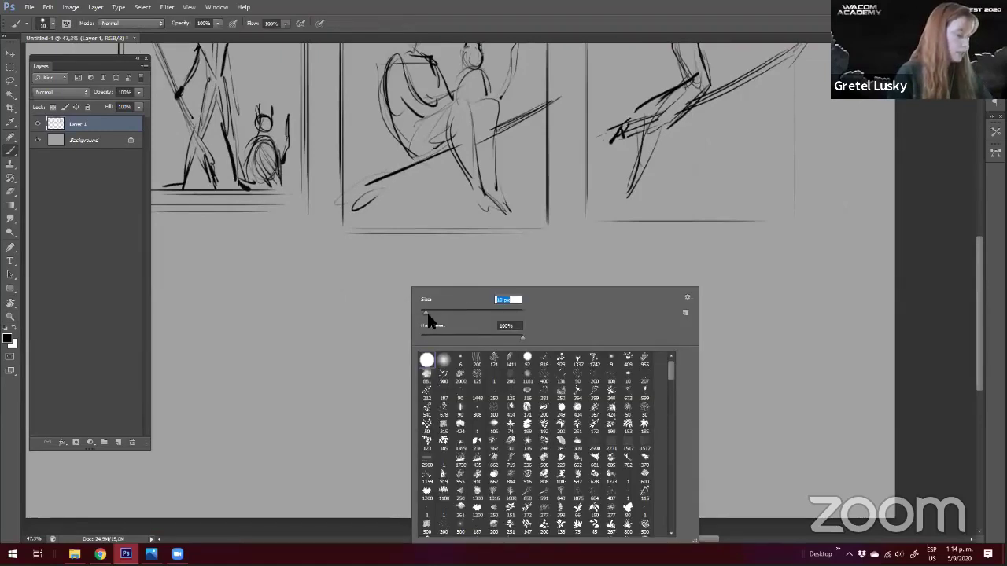
{"action": "left_click", "coordinate": [367, 254]}
{"action": "left_click_drag", "start_coordinate": [590, 324], "coordinate": [579, 328]}
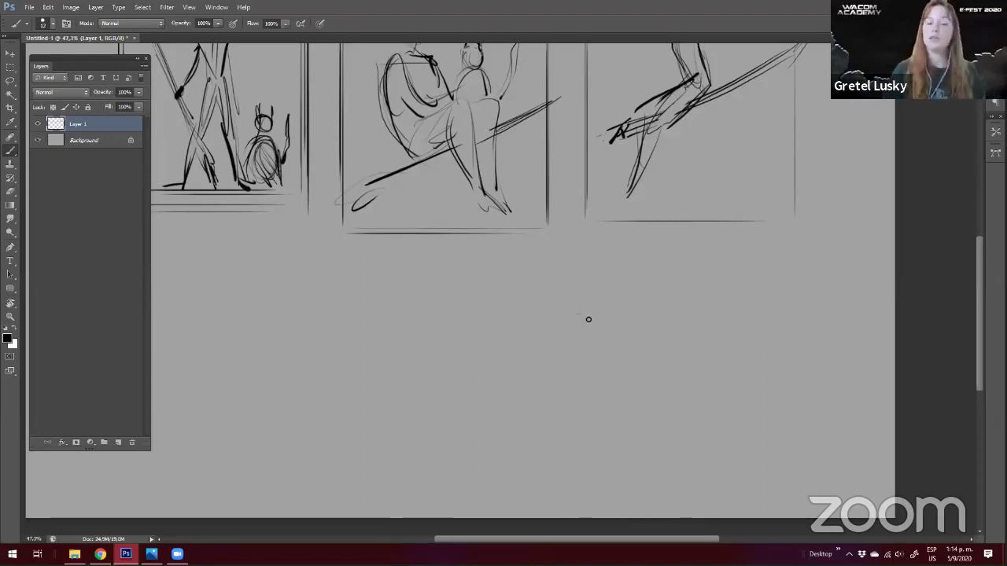
Reinforce the top and right edges of the third frame
{"action": "left_click_drag", "start_coordinate": [586, 314], "coordinate": [454, 398]}
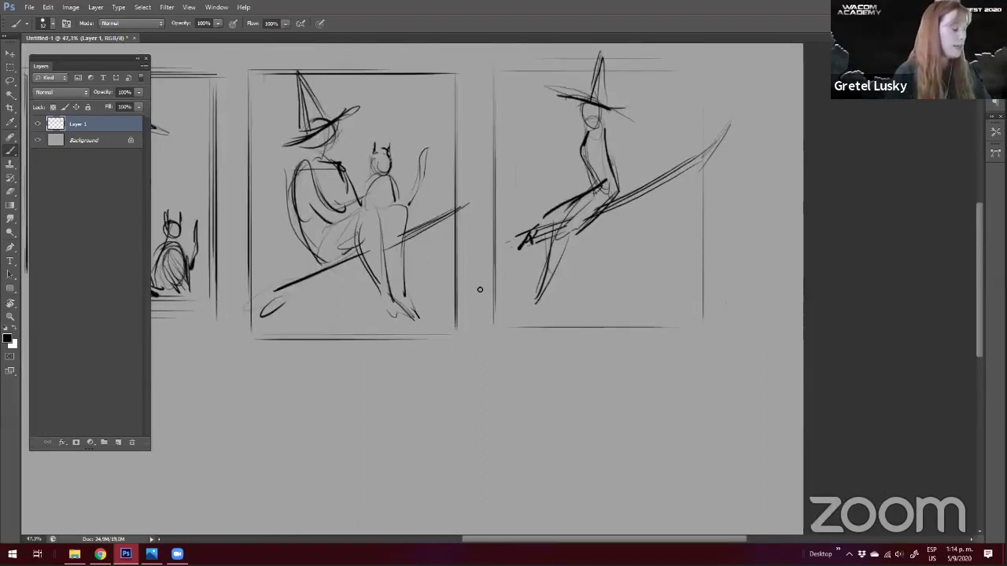
{"action": "left_click_drag", "start_coordinate": [335, 400], "coordinate": [418, 343]}
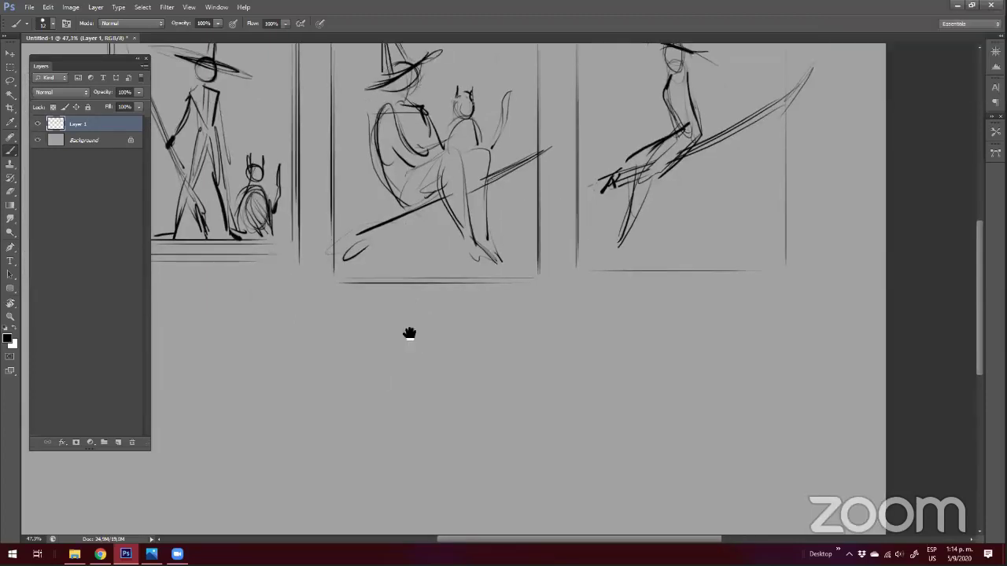
{"action": "scroll", "coordinate": [469, 407], "scroll_direction": "up", "scroll_amount": 3}
{"action": "scroll", "coordinate": [470, 407], "scroll_direction": "right", "scroll_amount": 3}
{"action": "left_click_drag", "start_coordinate": [688, 109], "coordinate": [515, 109]}
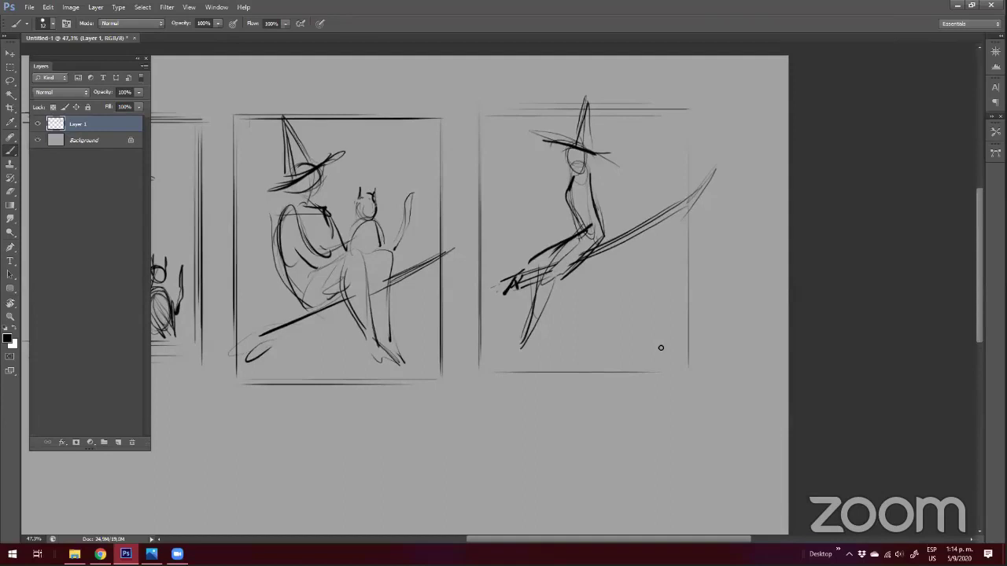
{"action": "left_click_drag", "start_coordinate": [686, 326], "coordinate": [688, 177]}
Erase the broomstick lines crossing the third witch's legs, then redraw her thigh and supporting arm
{"action": "key", "text": "e"}
{"action": "mouse_move", "coordinate": [582, 257]}
{"action": "left_mouse_down"}
{"action": "mouse_move", "coordinate": [546, 283]}
{"action": "mouse_move", "coordinate": [606, 239]}
{"action": "mouse_move", "coordinate": [580, 270]}
{"action": "mouse_move", "coordinate": [553, 281]}
{"action": "left_mouse_up"}
{"action": "key", "text": "b"}
{"action": "key", "text": "e"}
{"action": "key", "text": "b"}
{"action": "left_click_drag", "start_coordinate": [576, 240], "coordinate": [547, 278]}
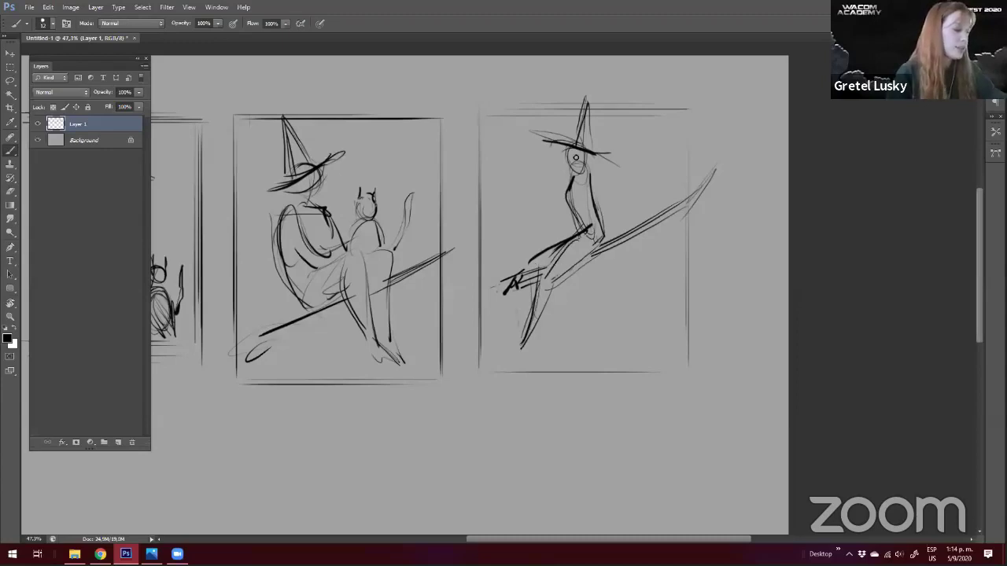
{"action": "left_click_drag", "start_coordinate": [595, 176], "coordinate": [609, 230]}
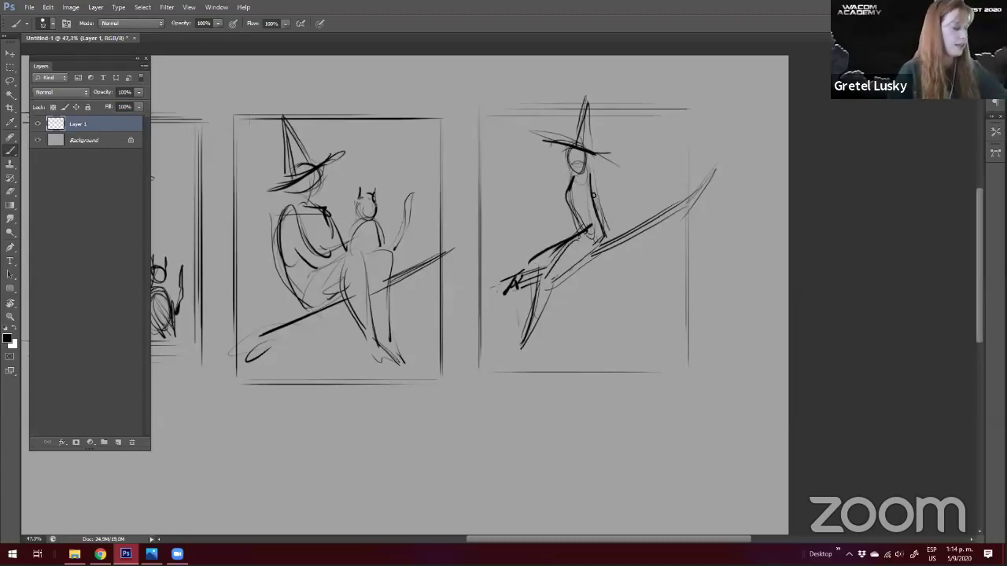
Erase the rough lower end of the third broomstick and draw a flared bundle of bristles there
{"action": "key", "text": "e"}
{"action": "mouse_move", "coordinate": [504, 280]}
{"action": "left_mouse_down"}
{"action": "mouse_move", "coordinate": [530, 269]}
{"action": "mouse_move", "coordinate": [516, 293]}
{"action": "left_mouse_up"}
{"action": "key", "text": "b"}
{"action": "mouse_move", "coordinate": [521, 272]}
{"action": "left_mouse_down"}
{"action": "mouse_move", "coordinate": [496, 302]}
{"action": "mouse_move", "coordinate": [456, 315]}
{"action": "left_mouse_up"}
{"action": "left_click_drag", "start_coordinate": [475, 283], "coordinate": [450, 307]}
{"action": "left_click_drag", "start_coordinate": [515, 295], "coordinate": [454, 321]}
{"action": "mouse_move", "coordinate": [518, 272]}
{"action": "left_mouse_down"}
{"action": "mouse_move", "coordinate": [461, 282]}
{"action": "mouse_move", "coordinate": [463, 304]}
{"action": "left_mouse_up"}
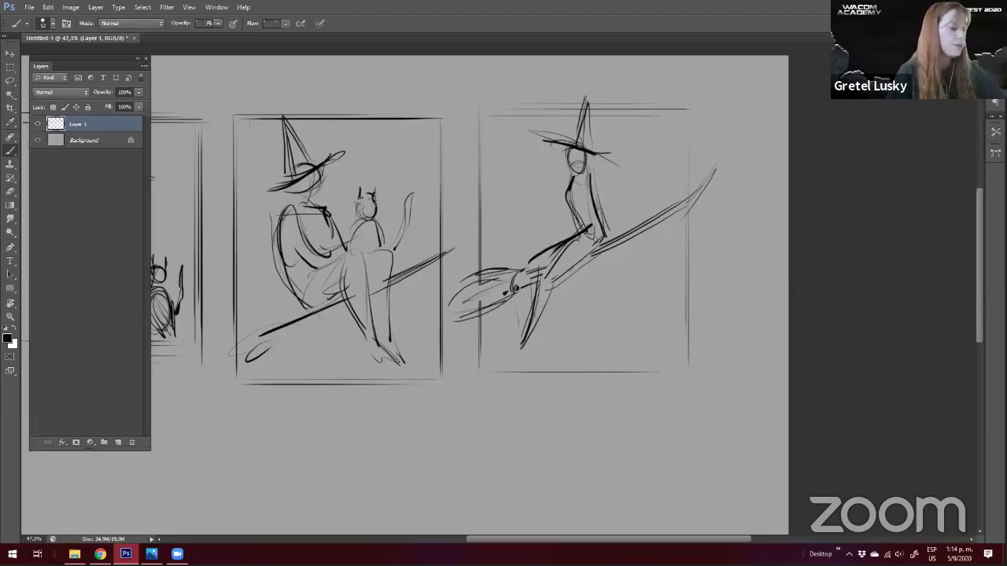
Sketch a small seated cat with a raised tail on the third broomstick, in front of the witch
{"action": "mouse_move", "coordinate": [644, 164]}
{"action": "left_mouse_down"}
{"action": "mouse_move", "coordinate": [631, 228]}
{"action": "mouse_move", "coordinate": [639, 154]}
{"action": "mouse_move", "coordinate": [631, 225]}
{"action": "left_mouse_up"}
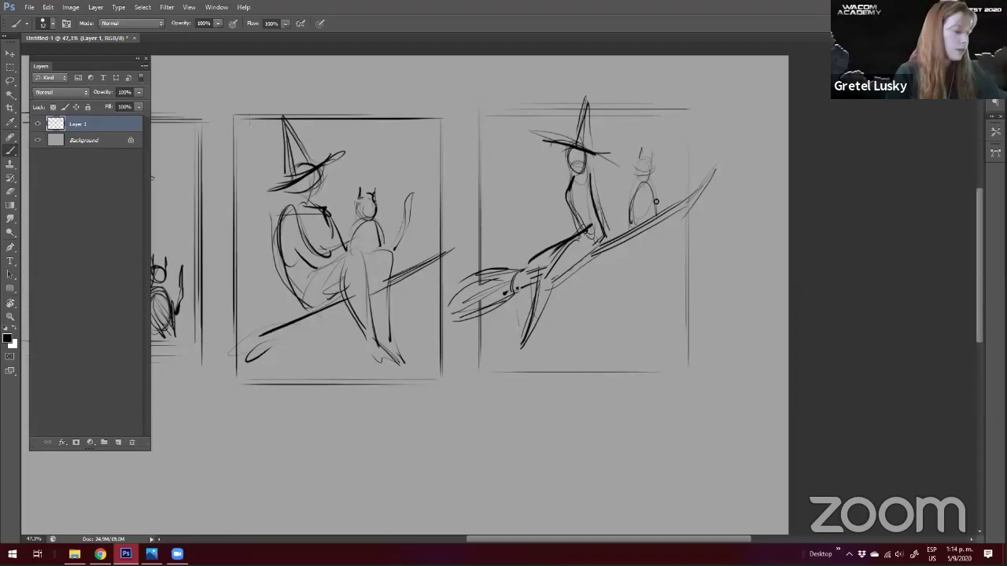
{"action": "left_click_drag", "start_coordinate": [650, 182], "coordinate": [656, 201]}
{"action": "left_click_drag", "start_coordinate": [671, 158], "coordinate": [668, 197]}
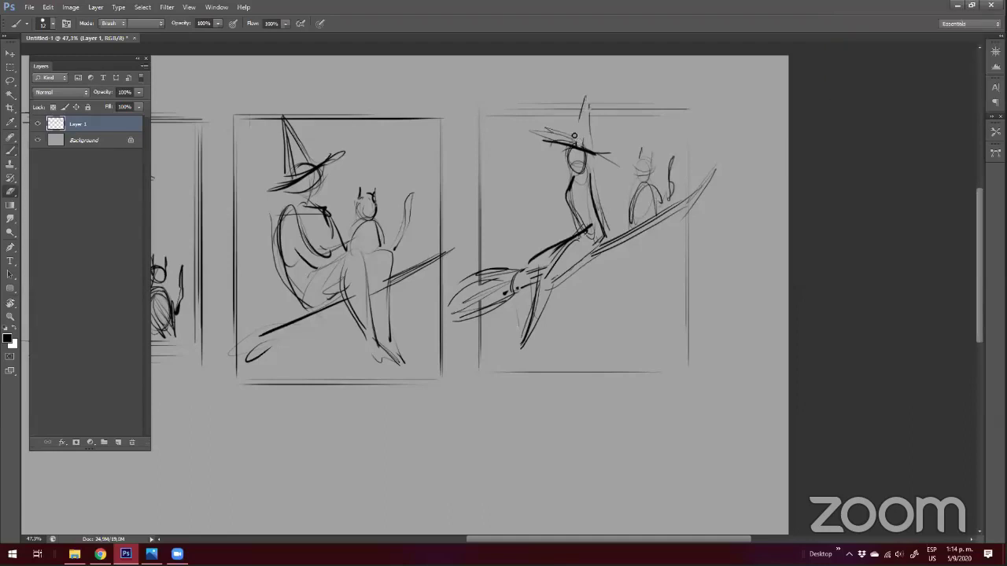
Rough out a fourth portrait frame in the empty canvas area below the first and second thumbnails
{"action": "key", "text": "z"}
{"action": "left_click_drag", "start_coordinate": [337, 321], "coordinate": [324, 312]}
{"action": "key", "text": "ctrl+space"}
{"action": "mouse_move", "coordinate": [285, 272]}
{"action": "left_mouse_down"}
{"action": "mouse_move", "coordinate": [302, 281]}
{"action": "mouse_move", "coordinate": [303, 299]}
{"action": "mouse_move", "coordinate": [321, 189]}
{"action": "left_mouse_up"}
{"action": "mouse_move", "coordinate": [316, 225]}
{"action": "left_mouse_down"}
{"action": "mouse_move", "coordinate": [299, 218]}
{"action": "mouse_move", "coordinate": [305, 209]}
{"action": "left_mouse_up"}
{"action": "mouse_move", "coordinate": [463, 169]}
{"action": "left_mouse_down"}
{"action": "mouse_move", "coordinate": [333, 169]}
{"action": "mouse_move", "coordinate": [307, 390]}
{"action": "left_mouse_up"}
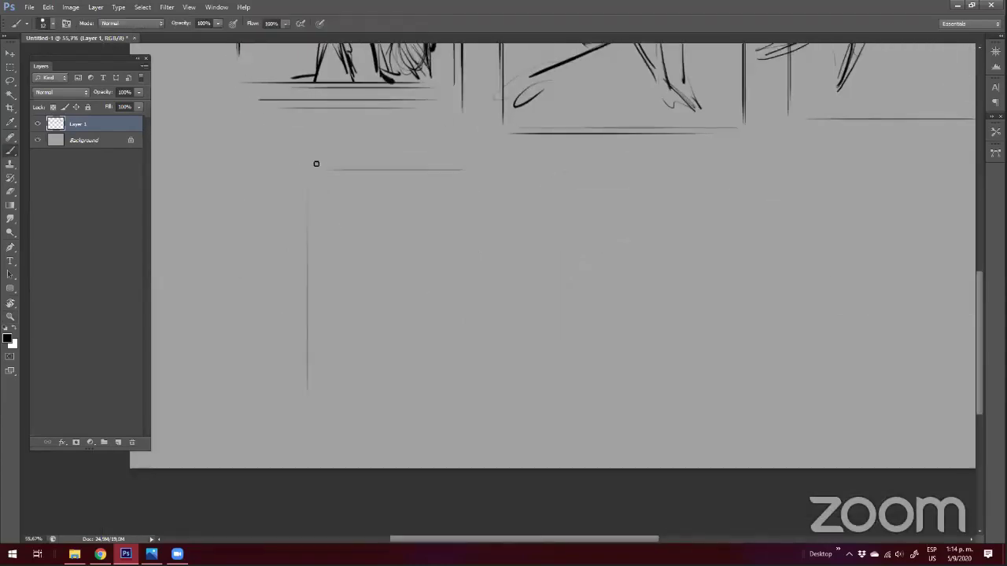
{"action": "mouse_move", "coordinate": [498, 203]}
{"action": "left_mouse_down"}
{"action": "mouse_move", "coordinate": [499, 390]}
{"action": "mouse_move", "coordinate": [321, 402]}
{"action": "left_mouse_up"}
{"action": "key", "text": "e"}
{"action": "left_click_drag", "start_coordinate": [449, 176], "coordinate": [324, 170]}
{"action": "key", "text": "ctrl+0"}
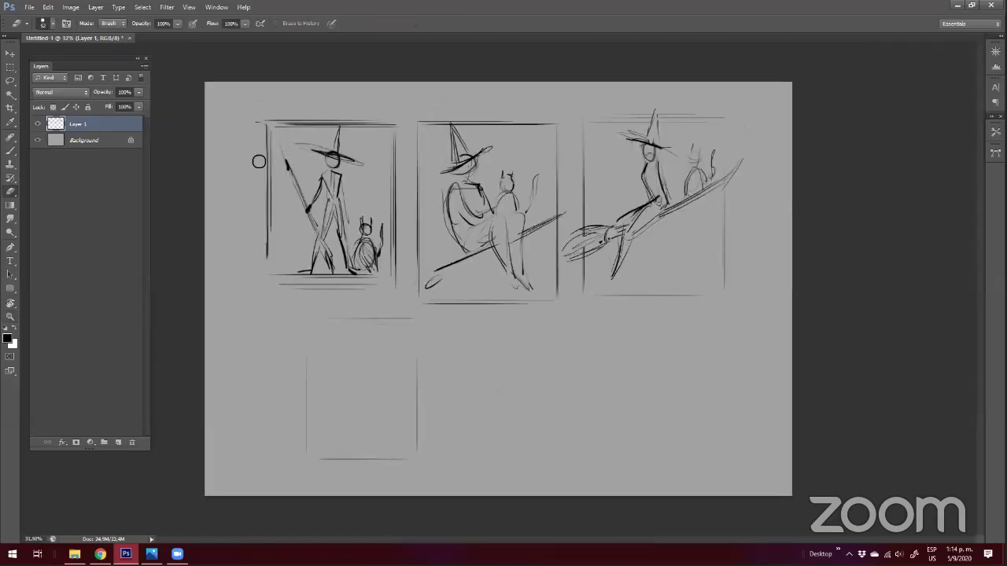
Extend and double the edge lines of the fourth frame until the rectangle is closed on all sides
{"action": "key", "text": "b"}
{"action": "left_click_drag", "start_coordinate": [413, 330], "coordinate": [413, 444]}
{"action": "left_click_drag", "start_coordinate": [295, 397], "coordinate": [295, 434]}
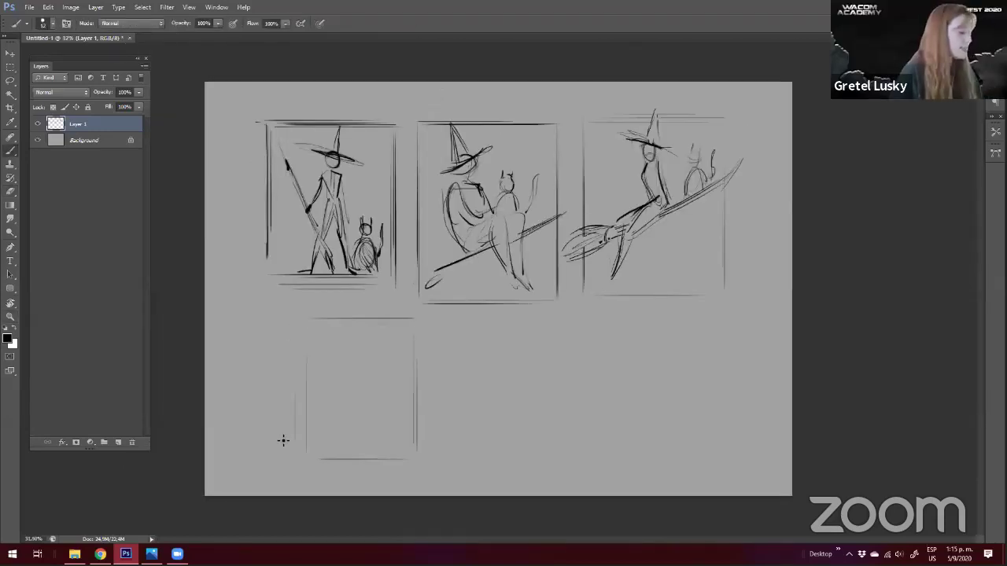
{"action": "left_click_drag", "start_coordinate": [308, 327], "coordinate": [309, 455]}
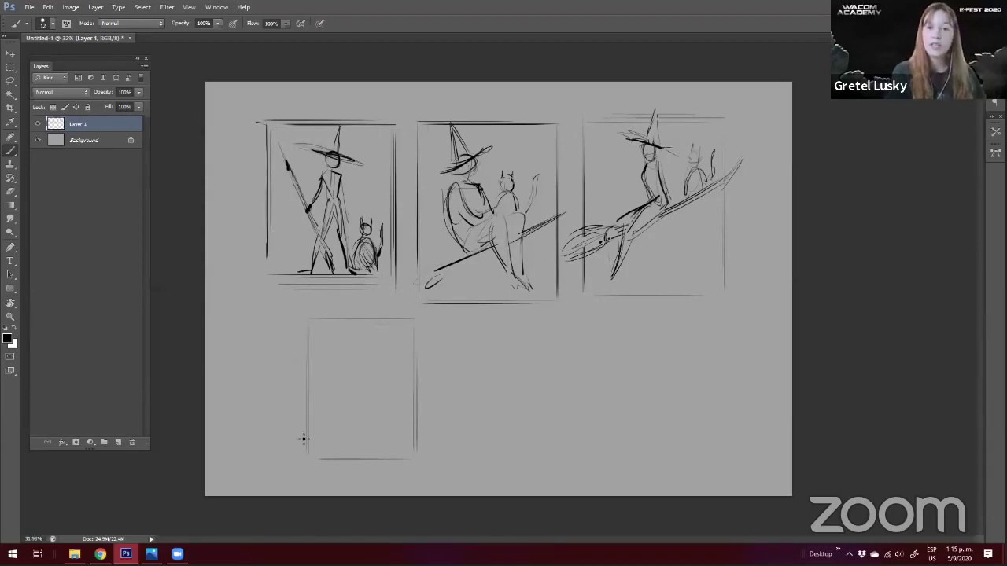
{"action": "left_click_drag", "start_coordinate": [322, 459], "coordinate": [427, 459]}
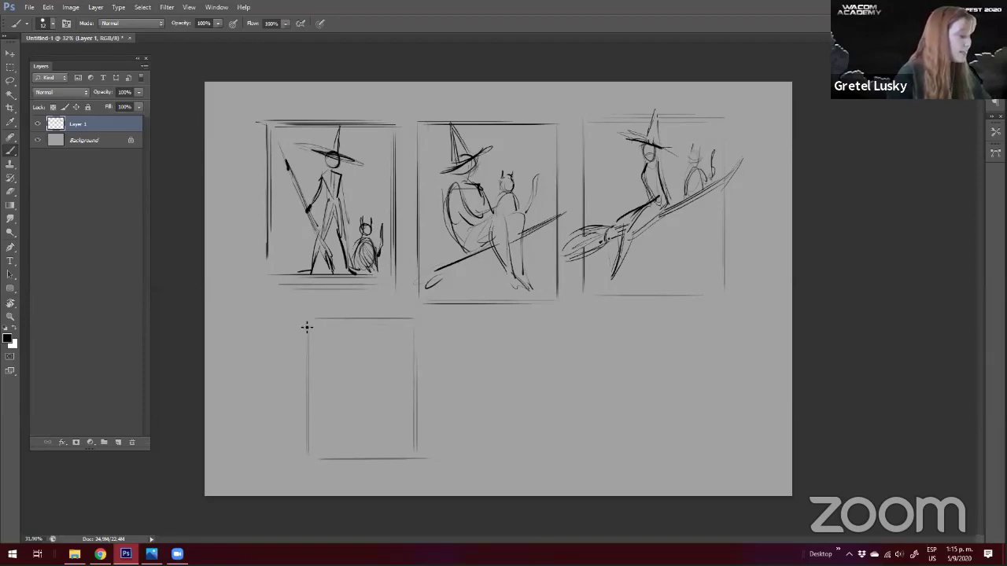
{"action": "scroll", "coordinate": [387, 373], "scroll_direction": "up", "scroll_amount": 4}
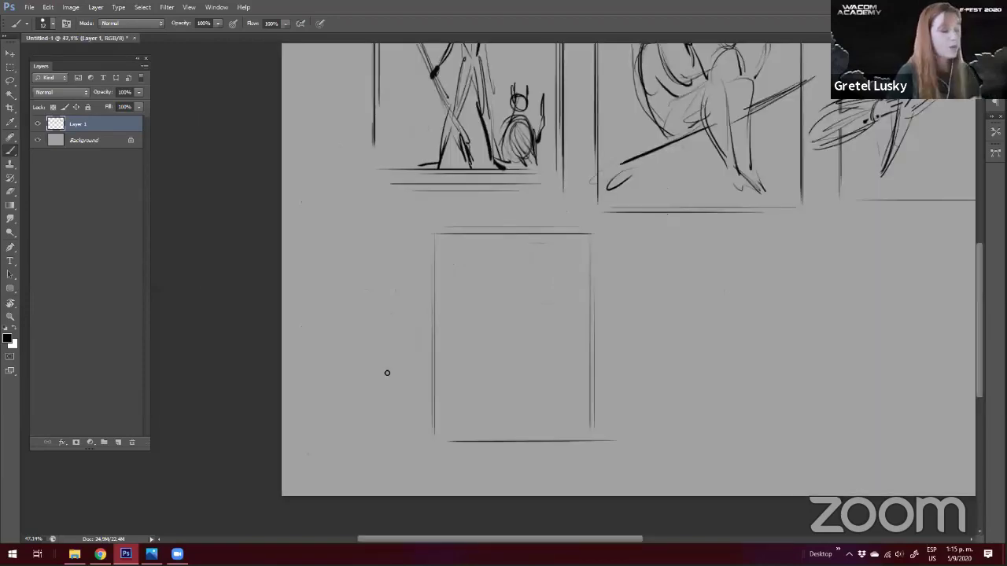
{"action": "left_click_drag", "start_coordinate": [564, 231], "coordinate": [479, 231]}
{"action": "left_click_drag", "start_coordinate": [406, 332], "coordinate": [396, 343]}
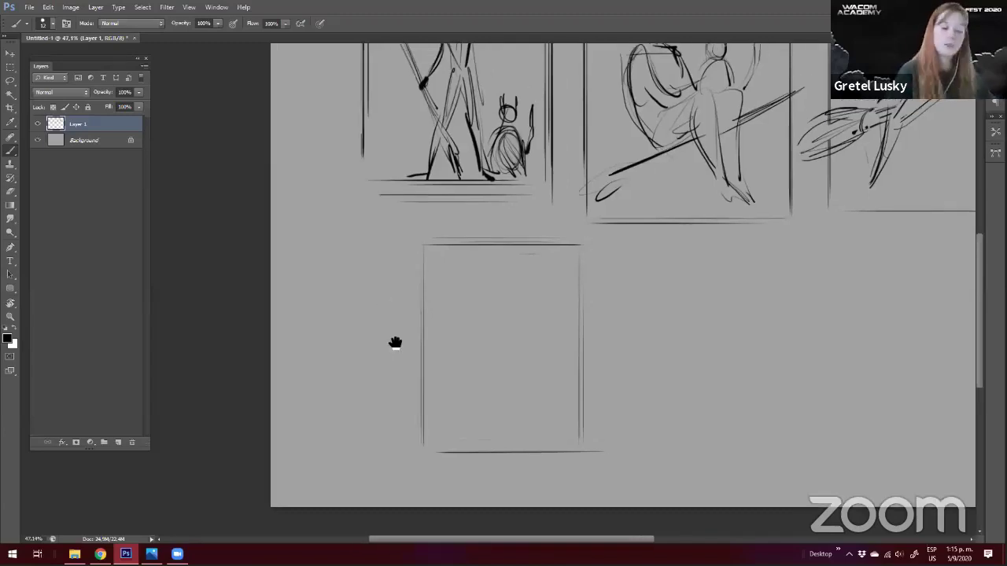
Sketch a diagonal broomstick sloping down from the left to the right inside the fourth frame
{"action": "left_click_drag", "start_coordinate": [472, 260], "coordinate": [364, 281]}
{"action": "left_click_drag", "start_coordinate": [463, 472], "coordinate": [470, 398]}
{"action": "key", "text": "ctrl+z"}
{"action": "mouse_move", "coordinate": [384, 351]}
{"action": "left_mouse_down"}
{"action": "mouse_move", "coordinate": [415, 332]}
{"action": "mouse_move", "coordinate": [470, 403]}
{"action": "left_mouse_up"}
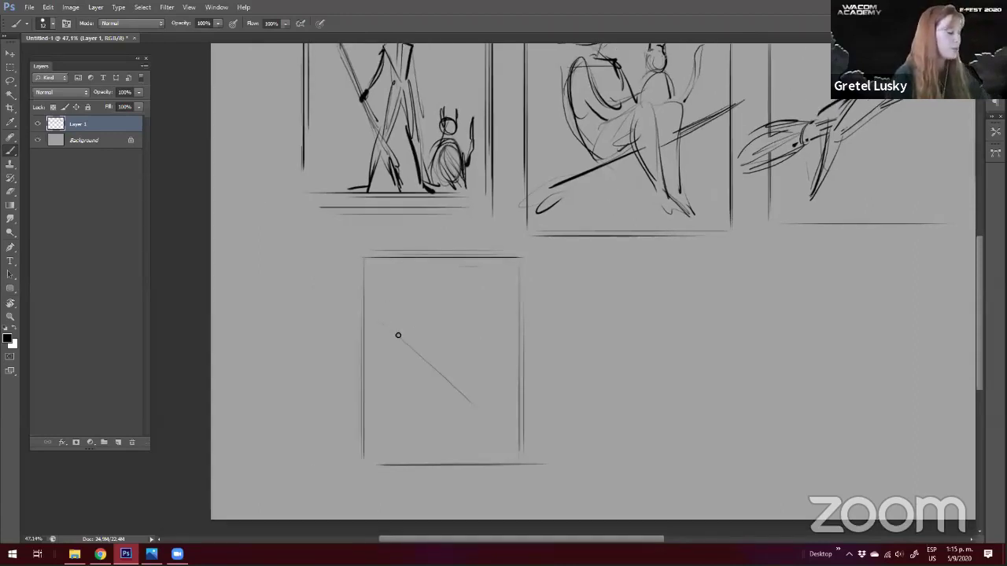
{"action": "left_click_drag", "start_coordinate": [381, 319], "coordinate": [477, 399]}
{"action": "left_click_drag", "start_coordinate": [378, 310], "coordinate": [478, 412]}
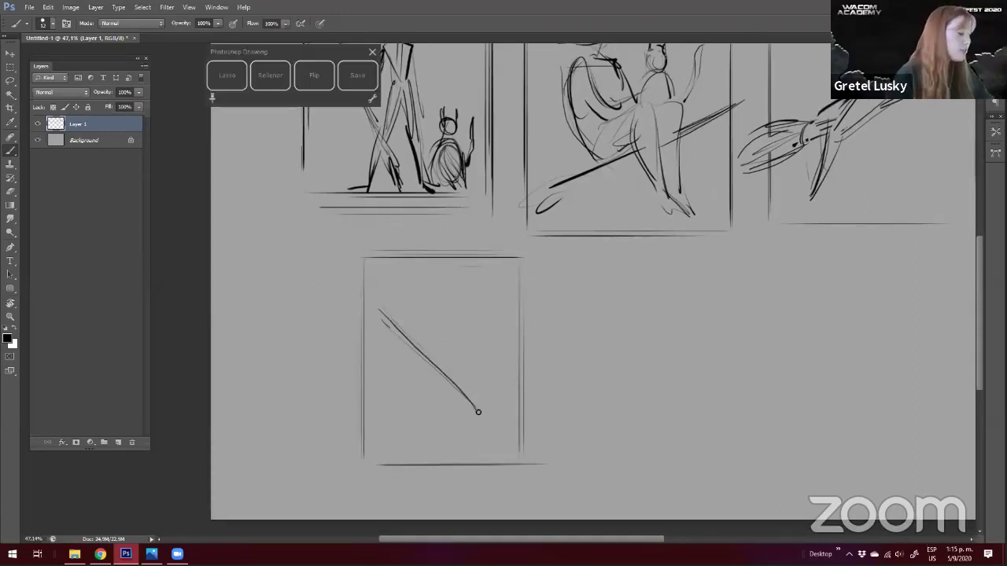
Try a long curve behind the second witch and a wavy line around her cat
{"action": "mouse_move", "coordinate": [320, 419]}
{"action": "left_mouse_down"}
{"action": "mouse_move", "coordinate": [299, 446]}
{"action": "mouse_move", "coordinate": [302, 412]}
{"action": "left_mouse_up"}
{"action": "left_click_drag", "start_coordinate": [525, 180], "coordinate": [494, 266]}
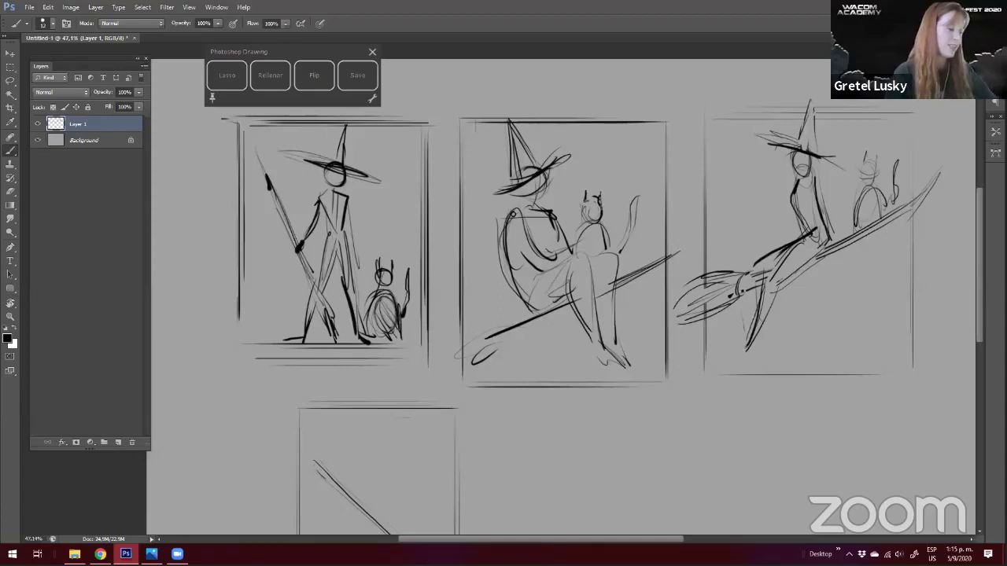
{"action": "mouse_move", "coordinate": [476, 157]}
{"action": "left_mouse_down"}
{"action": "mouse_move", "coordinate": [520, 325]}
{"action": "mouse_move", "coordinate": [547, 334]}
{"action": "mouse_move", "coordinate": [561, 324]}
{"action": "left_mouse_up"}
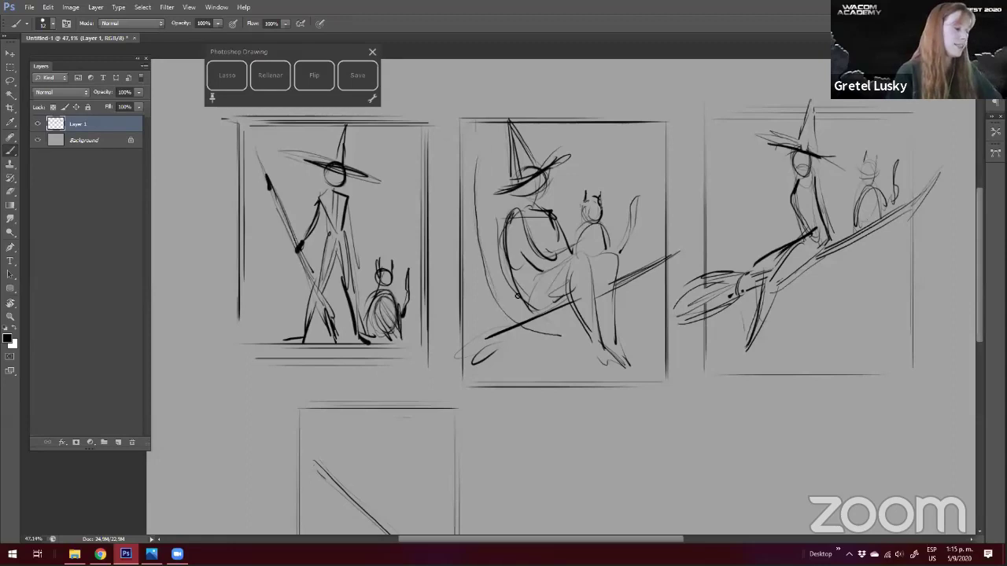
{"action": "left_click_drag", "start_coordinate": [592, 155], "coordinate": [648, 305]}
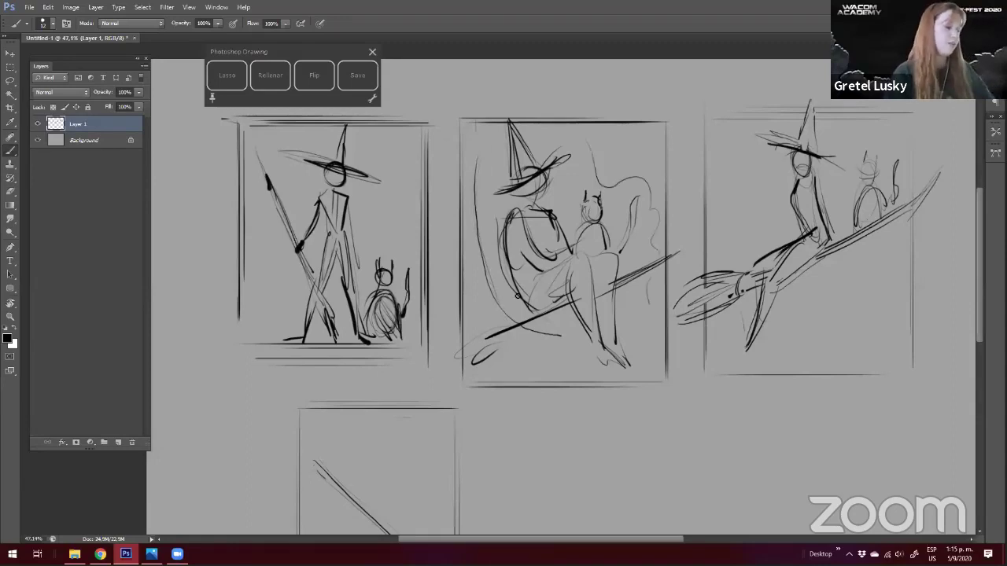
{"action": "key", "text": "ctrl+z"}
{"action": "left_click_drag", "start_coordinate": [413, 343], "coordinate": [494, 259]}
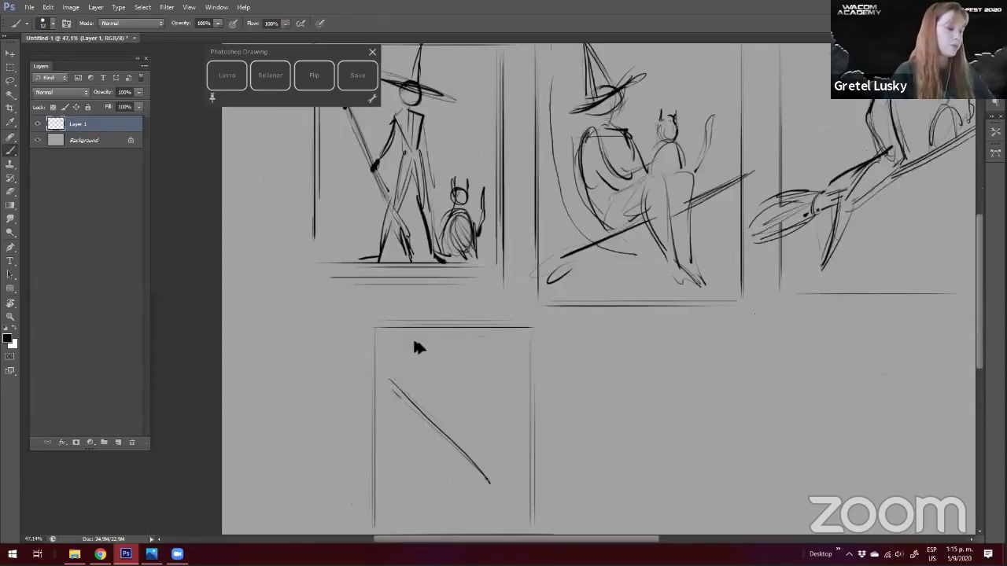
{"action": "key", "text": "ctrl+z"}
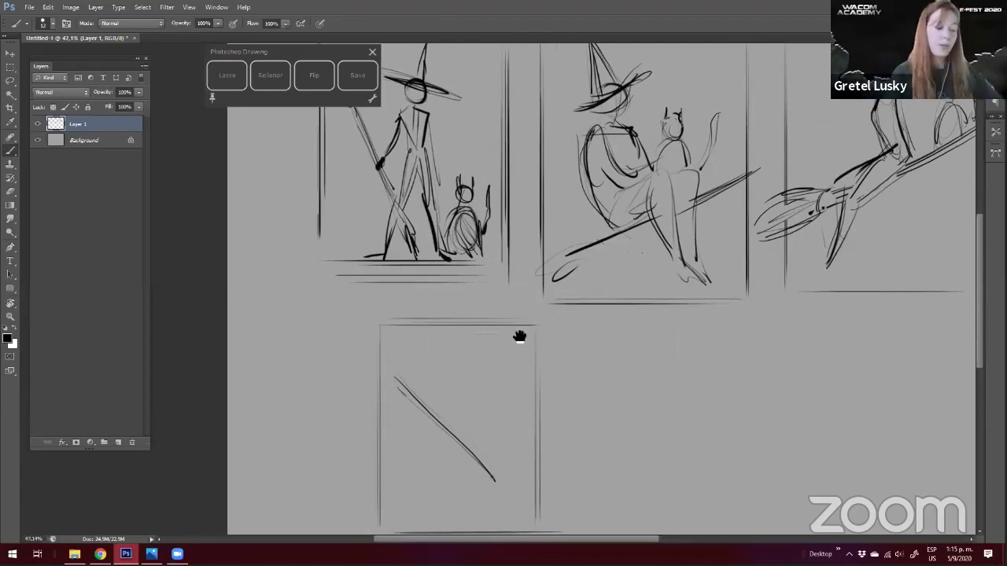
Draw a wavy line behind the third witch, a small arrow at the frame's upper-left corner and a long stroke beside her arm
{"action": "left_click_drag", "start_coordinate": [471, 360], "coordinate": [455, 365]}
{"action": "mouse_move", "coordinate": [728, 236]}
{"action": "left_mouse_down"}
{"action": "mouse_move", "coordinate": [558, 294]}
{"action": "mouse_move", "coordinate": [523, 321]}
{"action": "left_mouse_up"}
{"action": "mouse_move", "coordinate": [615, 124]}
{"action": "left_mouse_down"}
{"action": "mouse_move", "coordinate": [598, 158]}
{"action": "mouse_move", "coordinate": [615, 239]}
{"action": "mouse_move", "coordinate": [587, 258]}
{"action": "left_mouse_up"}
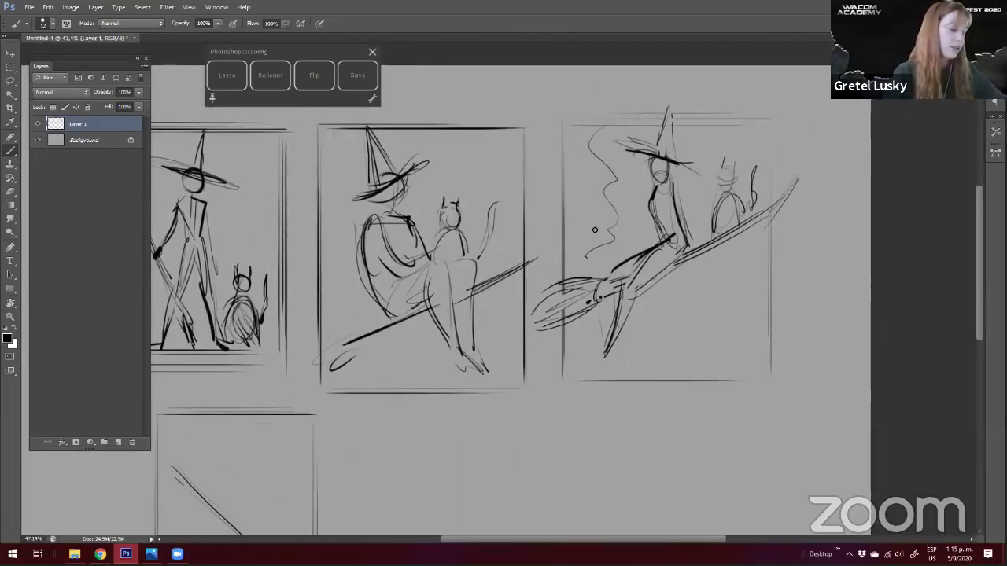
{"action": "mouse_move", "coordinate": [675, 186]}
{"action": "left_mouse_down"}
{"action": "mouse_move", "coordinate": [693, 253]}
{"action": "mouse_move", "coordinate": [731, 193]}
{"action": "left_mouse_up"}
{"action": "left_click_drag", "start_coordinate": [548, 124], "coordinate": [578, 148]}
{"action": "left_click_drag", "start_coordinate": [691, 92], "coordinate": [693, 231]}
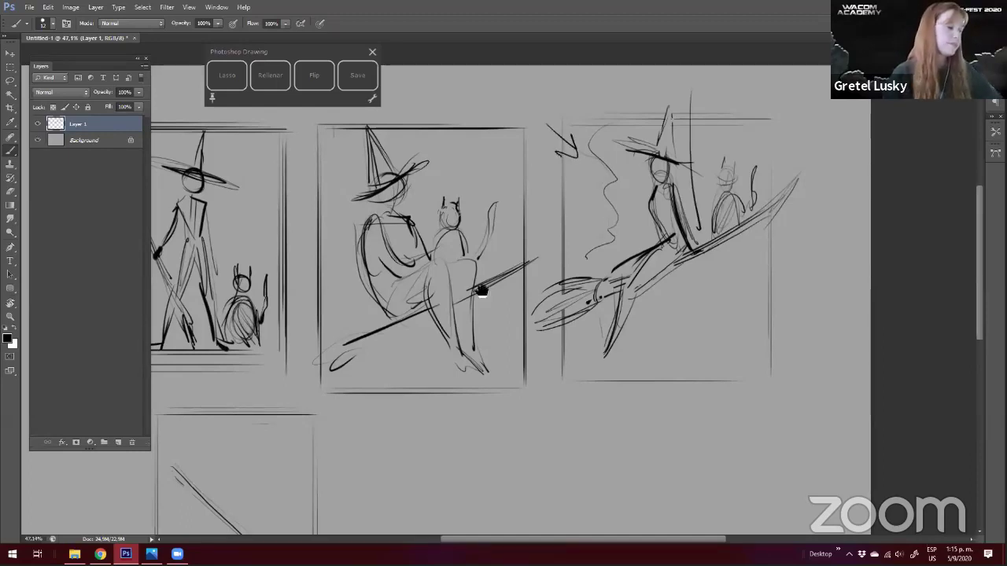
Erase the diagonal broomstick lines from the fourth frame
{"action": "left_click_drag", "start_coordinate": [298, 452], "coordinate": [482, 291]}
{"action": "left_click_drag", "start_coordinate": [330, 387], "coordinate": [367, 355]}
{"action": "key", "text": "e"}
{"action": "mouse_move", "coordinate": [465, 347]}
{"action": "left_mouse_down"}
{"action": "mouse_move", "coordinate": [414, 301]}
{"action": "mouse_move", "coordinate": [474, 348]}
{"action": "left_mouse_up"}
{"action": "key", "text": "b"}
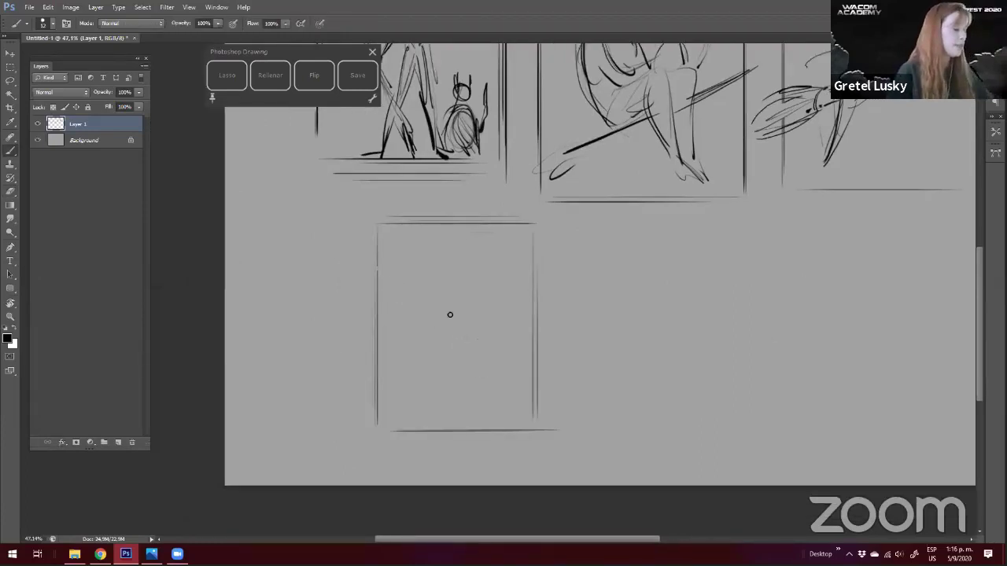
Sketch a witch in a pointed hat riding a downward-sloping broom in the fourth frame, with rough clouds and a cat up front
{"action": "mouse_move", "coordinate": [397, 294]}
{"action": "left_mouse_down"}
{"action": "mouse_move", "coordinate": [493, 370]}
{"action": "mouse_move", "coordinate": [425, 311]}
{"action": "left_mouse_up"}
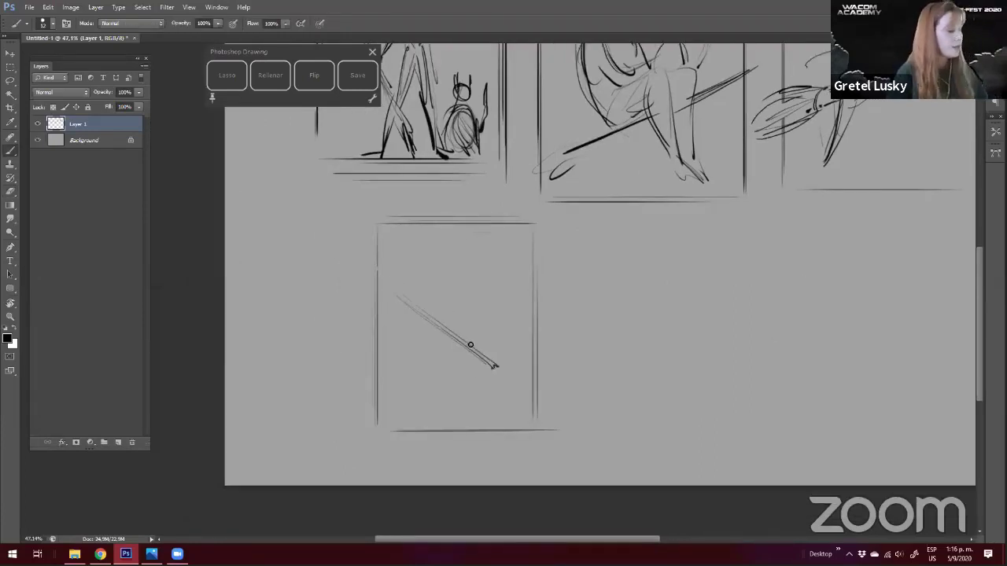
{"action": "mouse_move", "coordinate": [450, 356]}
{"action": "left_mouse_down"}
{"action": "mouse_move", "coordinate": [472, 395]}
{"action": "mouse_move", "coordinate": [442, 335]}
{"action": "mouse_move", "coordinate": [430, 362]}
{"action": "mouse_move", "coordinate": [444, 278]}
{"action": "mouse_move", "coordinate": [442, 308]}
{"action": "mouse_move", "coordinate": [453, 258]}
{"action": "mouse_move", "coordinate": [442, 289]}
{"action": "mouse_move", "coordinate": [470, 259]}
{"action": "mouse_move", "coordinate": [417, 279]}
{"action": "left_mouse_up"}
{"action": "left_click_drag", "start_coordinate": [493, 339], "coordinate": [464, 288]}
{"action": "mouse_move", "coordinate": [542, 407]}
{"action": "left_mouse_down"}
{"action": "mouse_move", "coordinate": [494, 290]}
{"action": "mouse_move", "coordinate": [511, 285]}
{"action": "mouse_move", "coordinate": [475, 301]}
{"action": "left_mouse_up"}
{"action": "left_click_drag", "start_coordinate": [384, 398], "coordinate": [448, 428]}
{"action": "left_click_drag", "start_coordinate": [386, 286], "coordinate": [433, 307]}
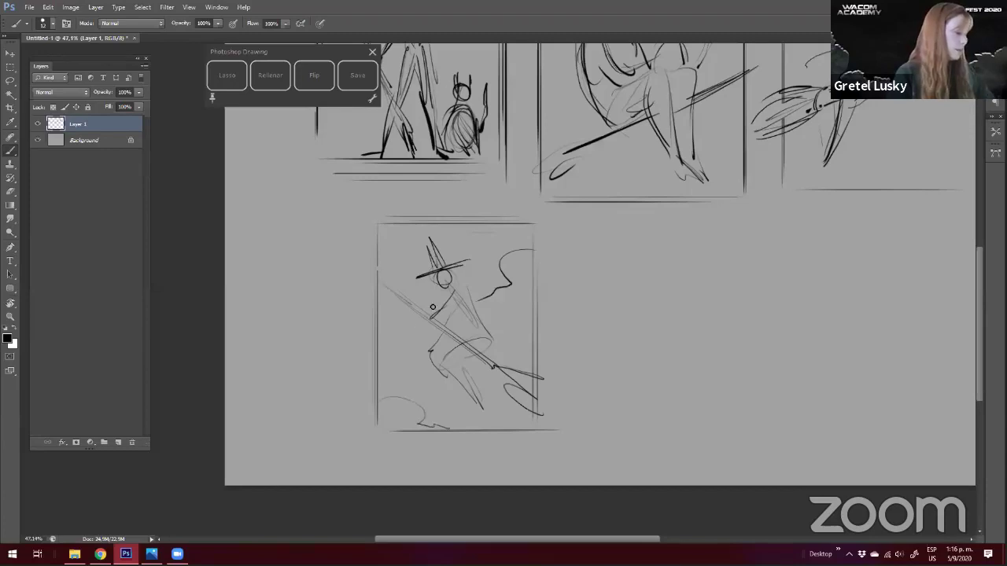
Reinforce the third frame's bottom and right edges and add higher lines along its top edge
{"action": "key", "text": "z"}
{"action": "mouse_move", "coordinate": [274, 215]}
{"action": "left_mouse_down"}
{"action": "mouse_move", "coordinate": [283, 187]}
{"action": "mouse_move", "coordinate": [247, 197]}
{"action": "mouse_move", "coordinate": [217, 178]}
{"action": "left_mouse_up"}
{"action": "left_click_drag", "start_coordinate": [286, 52], "coordinate": [230, 52]}
{"action": "left_click_drag", "start_coordinate": [219, 211], "coordinate": [236, 211]}
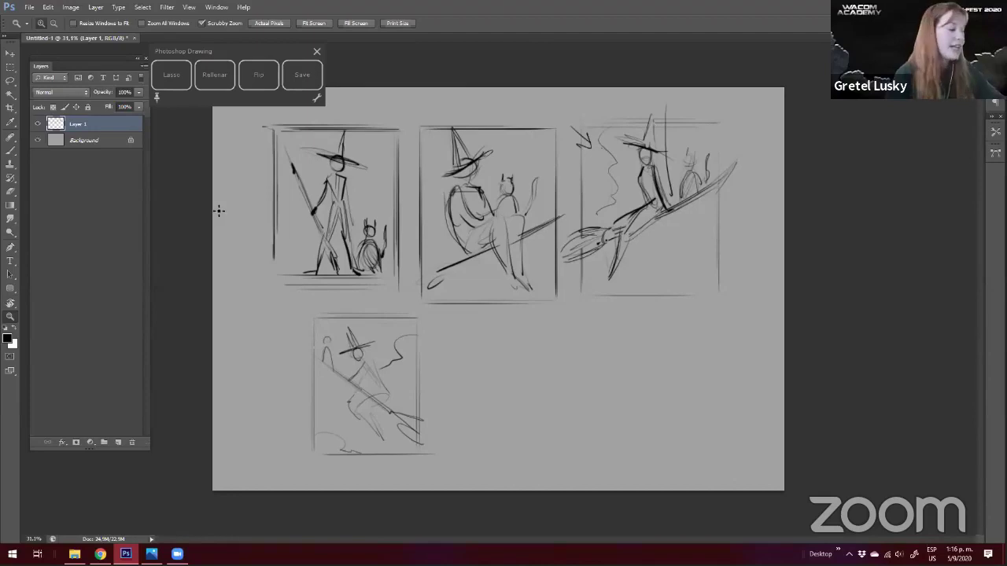
{"action": "key", "text": "b"}
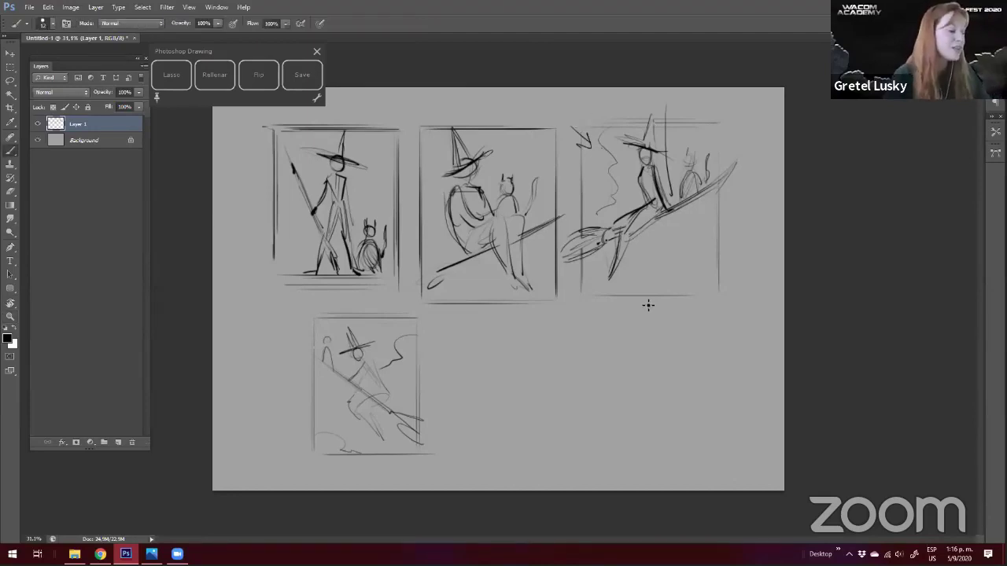
{"action": "left_click_drag", "start_coordinate": [595, 295], "coordinate": [704, 295]}
{"action": "left_click_drag", "start_coordinate": [611, 119], "coordinate": [695, 118]}
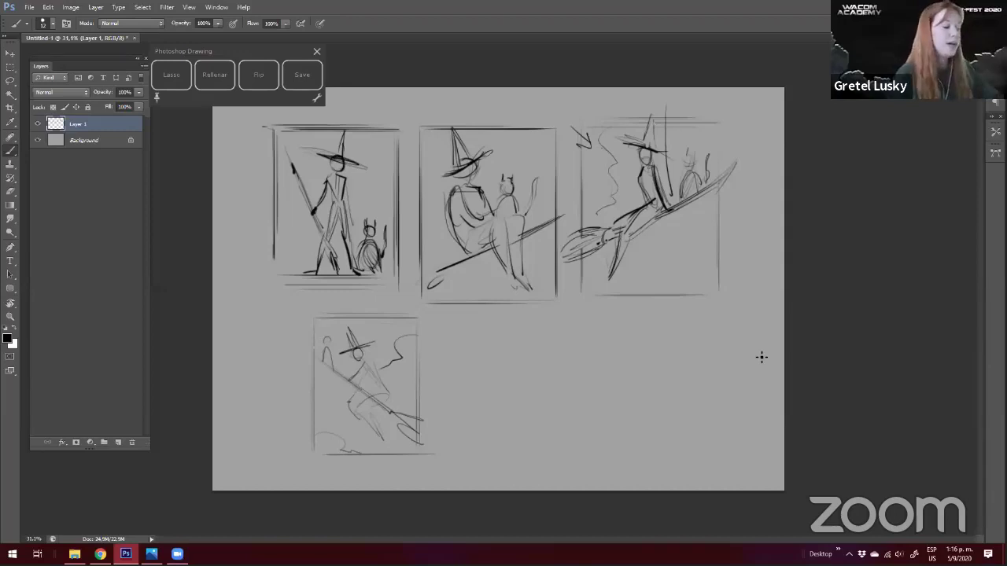
{"action": "left_click_drag", "start_coordinate": [720, 128], "coordinate": [722, 291]}
{"action": "left_click_drag", "start_coordinate": [600, 110], "coordinate": [712, 111]}
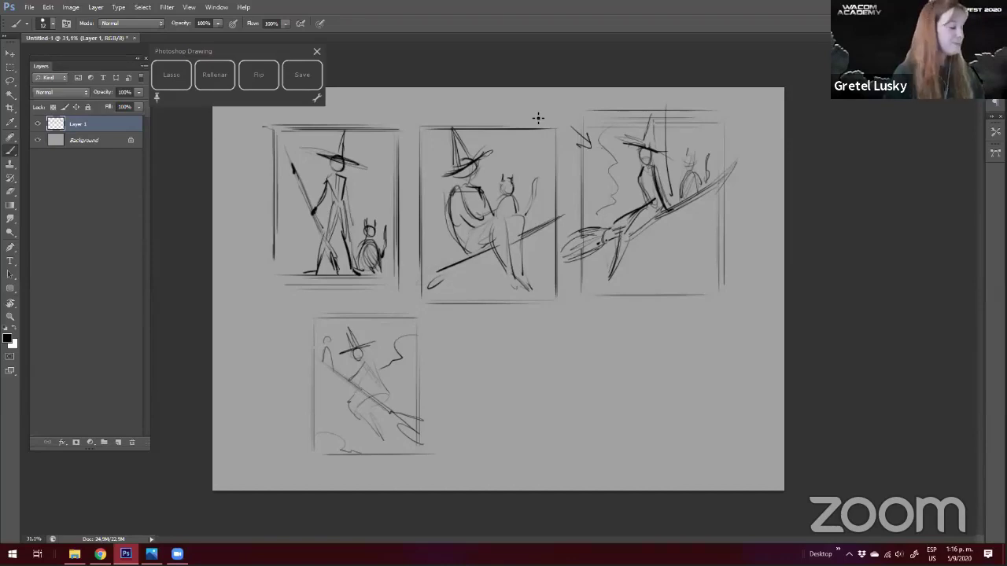
Darken the top, right and left edges of the fourth frame
{"action": "left_click_drag", "start_coordinate": [312, 315], "coordinate": [417, 315]}
{"action": "left_click_drag", "start_coordinate": [418, 421], "coordinate": [419, 340]}
{"action": "left_click_drag", "start_coordinate": [315, 334], "coordinate": [315, 431]}
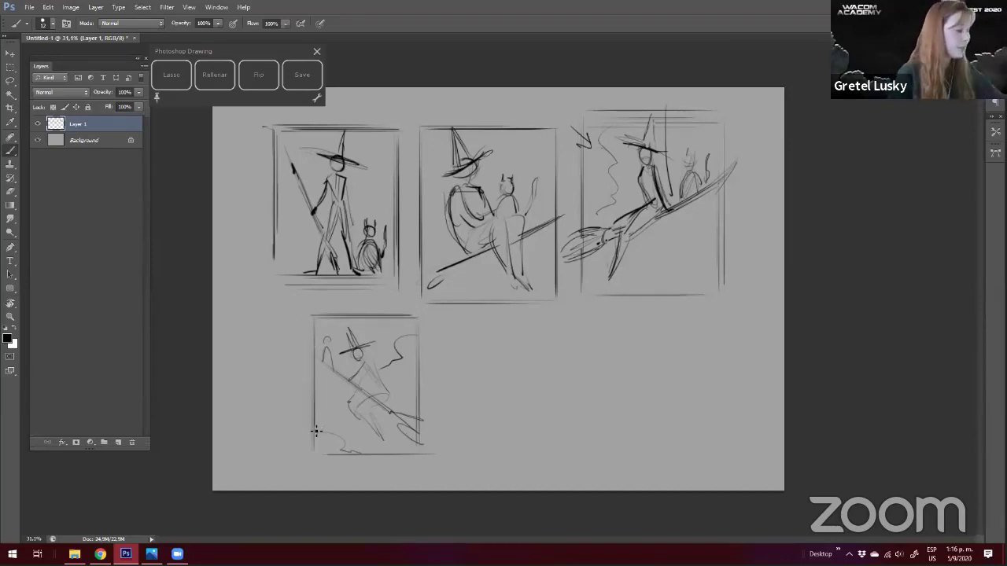
Draw a large circle behind the witch and cat in the third thumbnail, extending past the frame's right edge
{"action": "left_click_drag", "start_coordinate": [224, 99], "coordinate": [239, 94]}
{"action": "key", "text": "ctrl+space"}
{"action": "left_click_drag", "start_coordinate": [210, 171], "coordinate": [216, 177]}
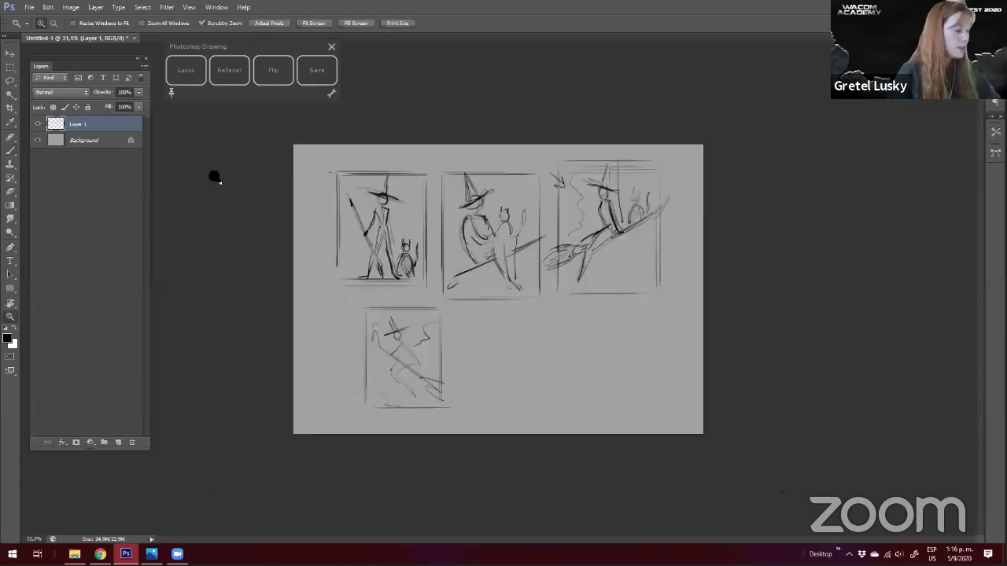
{"action": "key", "text": "l"}
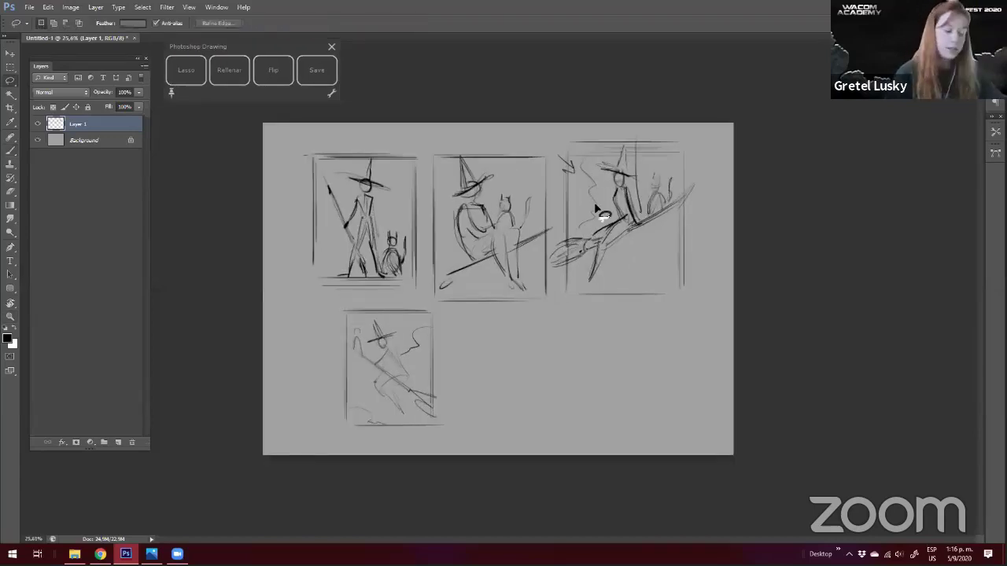
{"action": "key", "text": "b"}
{"action": "left_click_drag", "start_coordinate": [590, 173], "coordinate": [592, 174]}
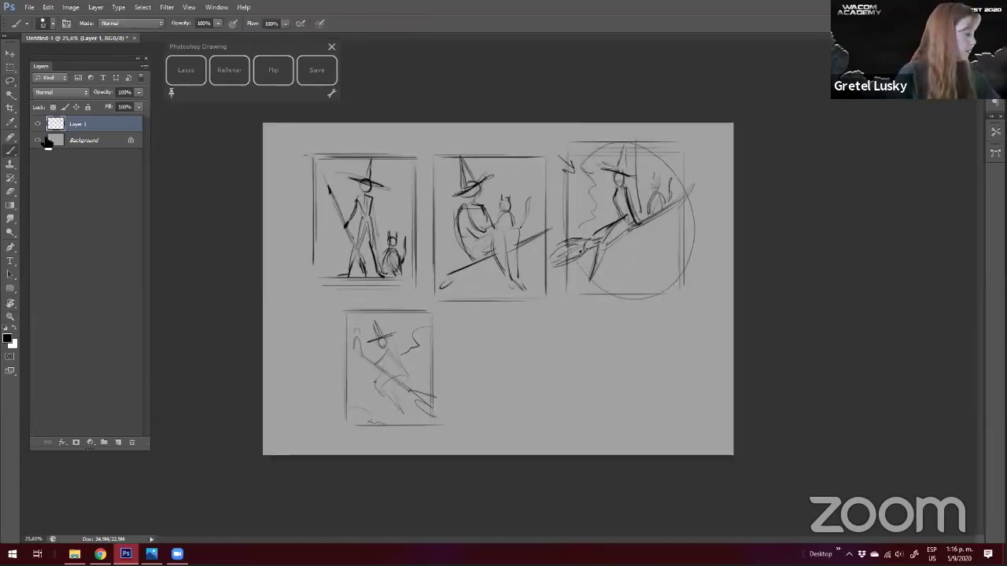
Select the third thumbnail with a rectangular marquee and cut it onto its own layer
{"action": "key", "text": "m"}
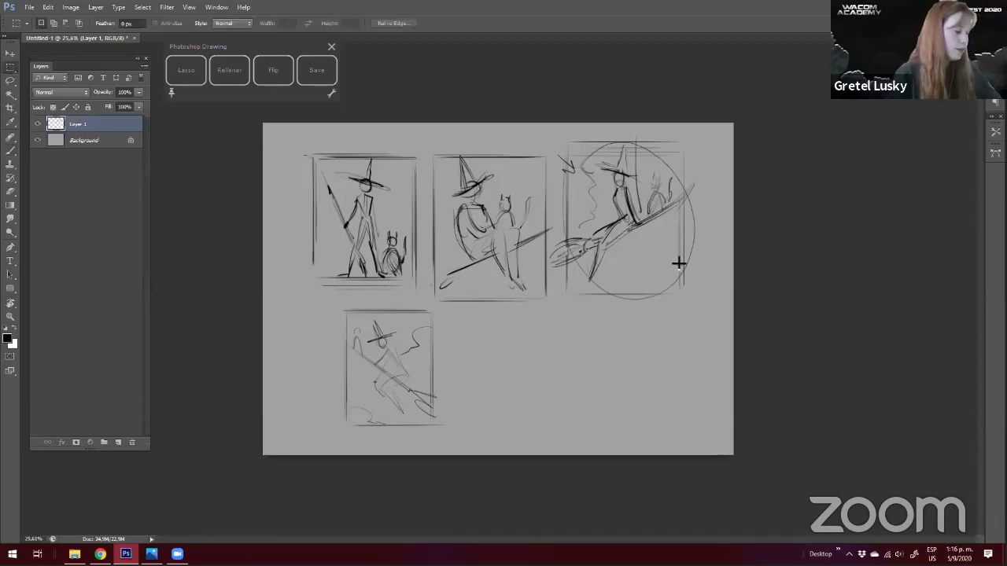
{"action": "right_click", "coordinate": [613, 226]}
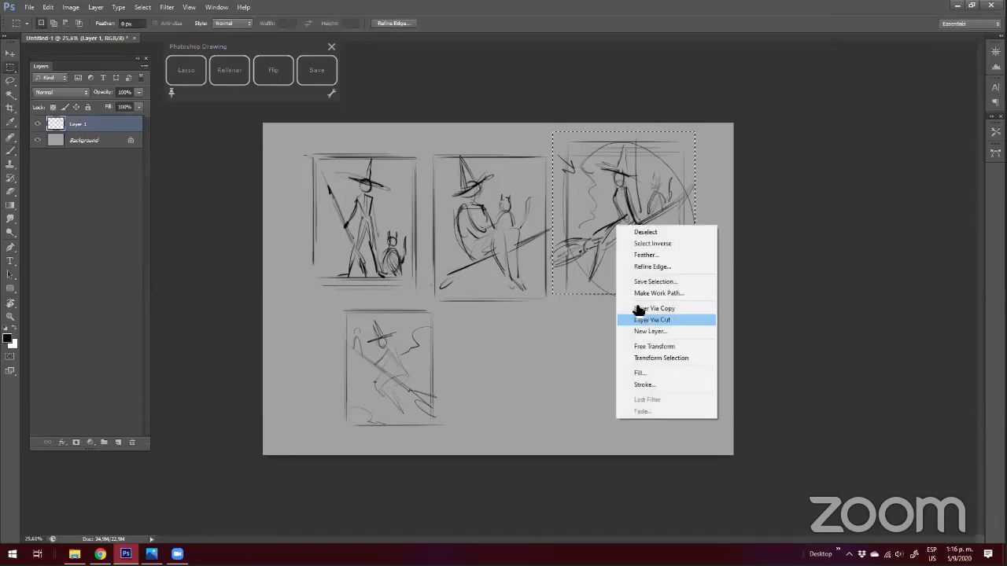
{"action": "left_click", "coordinate": [638, 322]}
Hide Layer 1 and move the cut-out third thumbnail to the middle of the canvas
{"action": "left_click", "coordinate": [38, 140]}
{"action": "mouse_move", "coordinate": [591, 236]}
{"action": "left_mouse_down"}
{"action": "mouse_move", "coordinate": [483, 299]}
{"action": "mouse_move", "coordinate": [416, 294]}
{"action": "mouse_move", "coordinate": [424, 300]}
{"action": "mouse_move", "coordinate": [412, 273]}
{"action": "mouse_move", "coordinate": [379, 271]}
{"action": "left_mouse_up"}
{"action": "key", "text": "b"}
{"action": "key", "text": "z"}
{"action": "left_click", "coordinate": [411, 289]}
{"action": "key", "text": "b"}
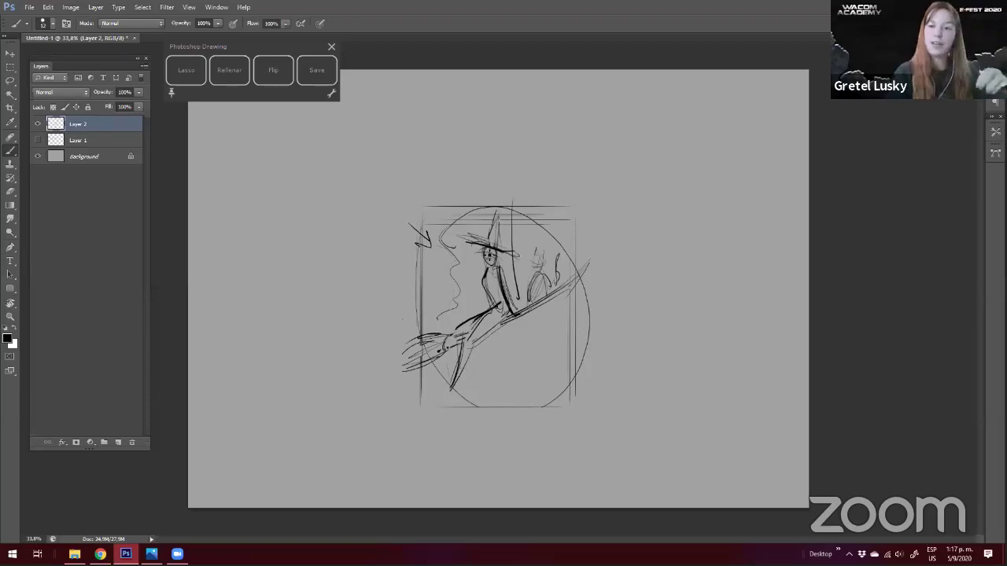
{"action": "key", "text": "z"}
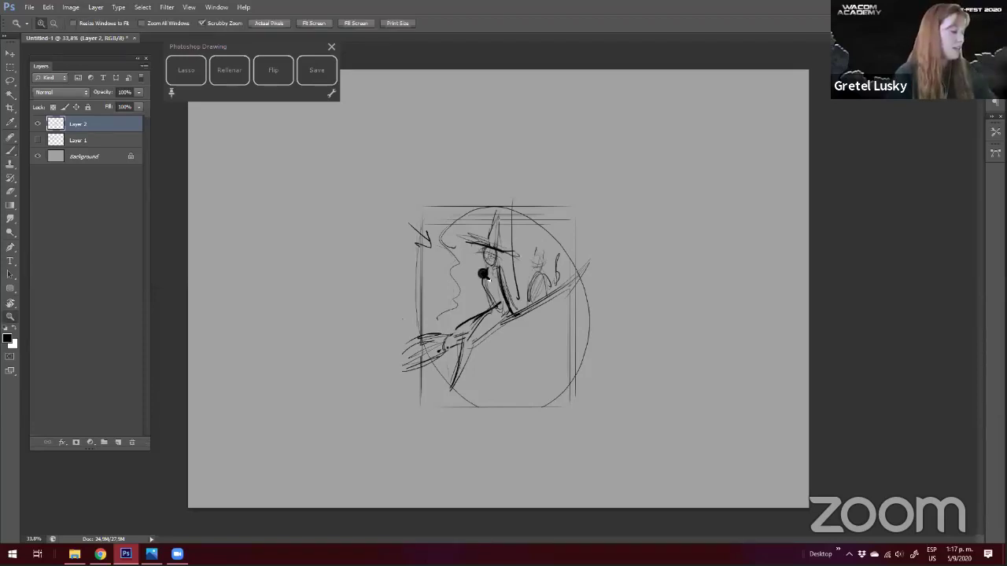
{"action": "left_click_drag", "start_coordinate": [484, 274], "coordinate": [481, 274]}
{"action": "key", "text": "b"}
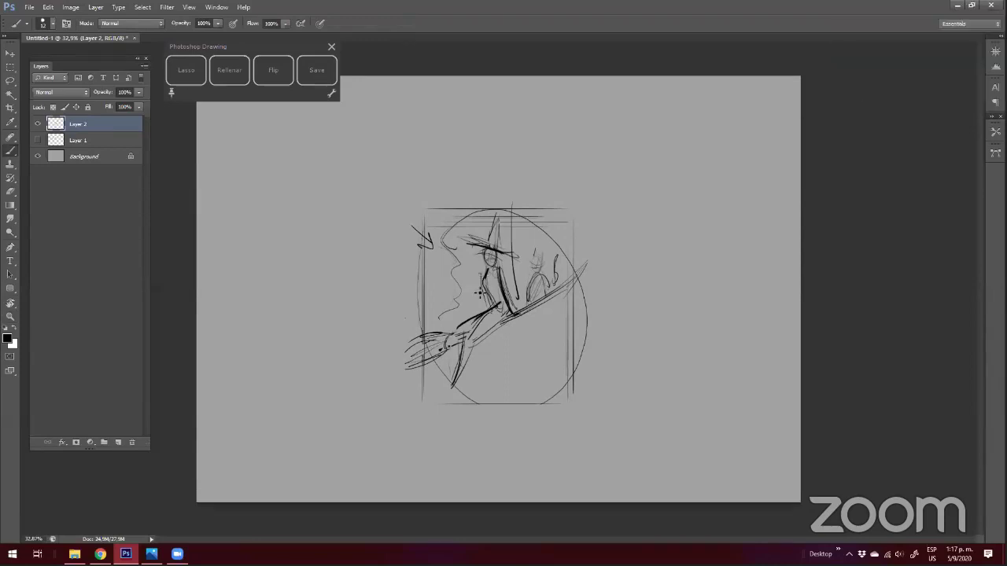
{"action": "key", "text": "z"}
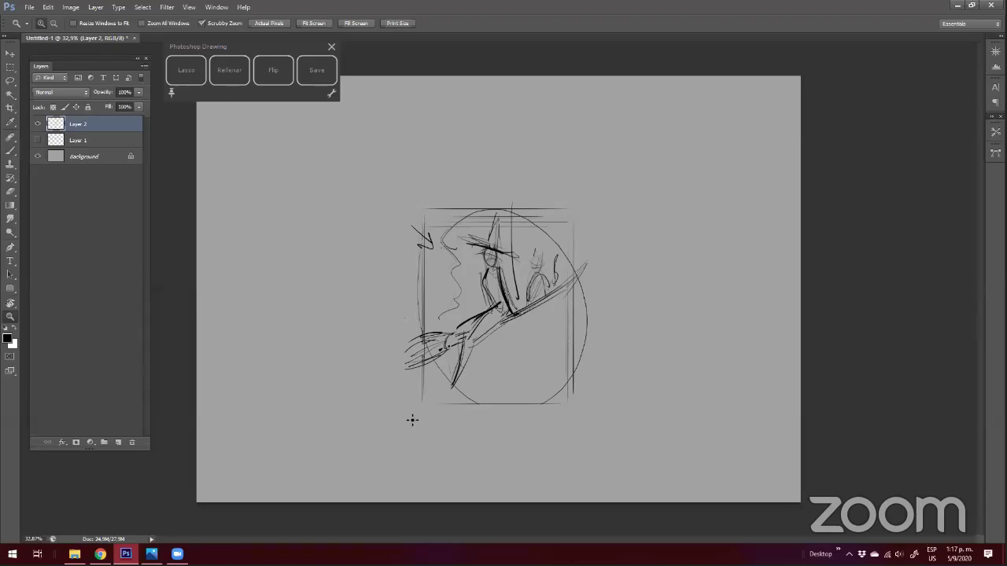
Draw the broom handle's pointed tip and erase the frame and circle lines that cross it
{"action": "left_click_drag", "start_coordinate": [412, 420], "coordinate": [421, 420]}
{"action": "key", "text": "b"}
{"action": "left_click_drag", "start_coordinate": [568, 292], "coordinate": [593, 261]}
{"action": "key", "text": "e"}
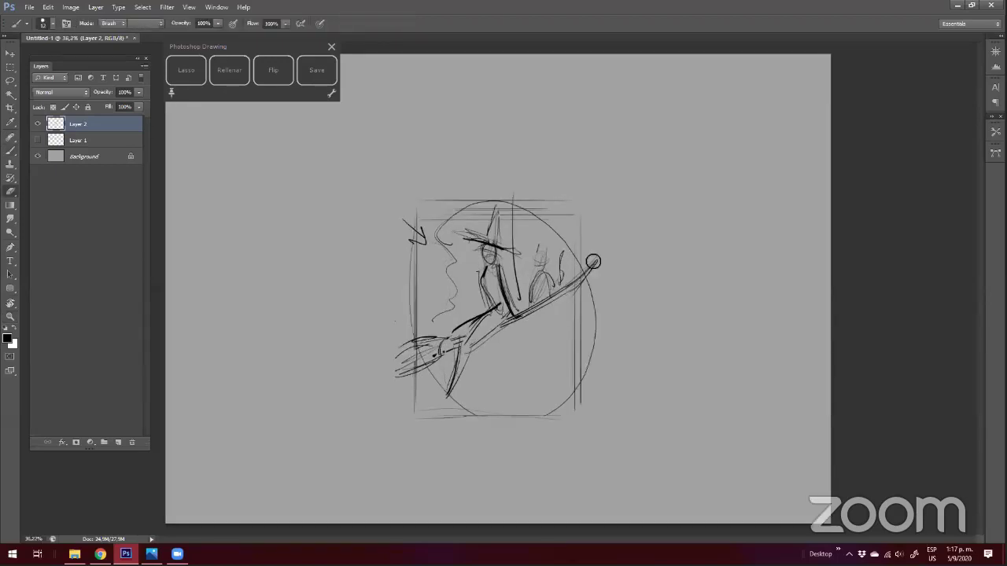
{"action": "left_click_drag", "start_coordinate": [530, 307], "coordinate": [598, 266]}
{"action": "key", "text": "e"}
{"action": "key", "text": "b"}
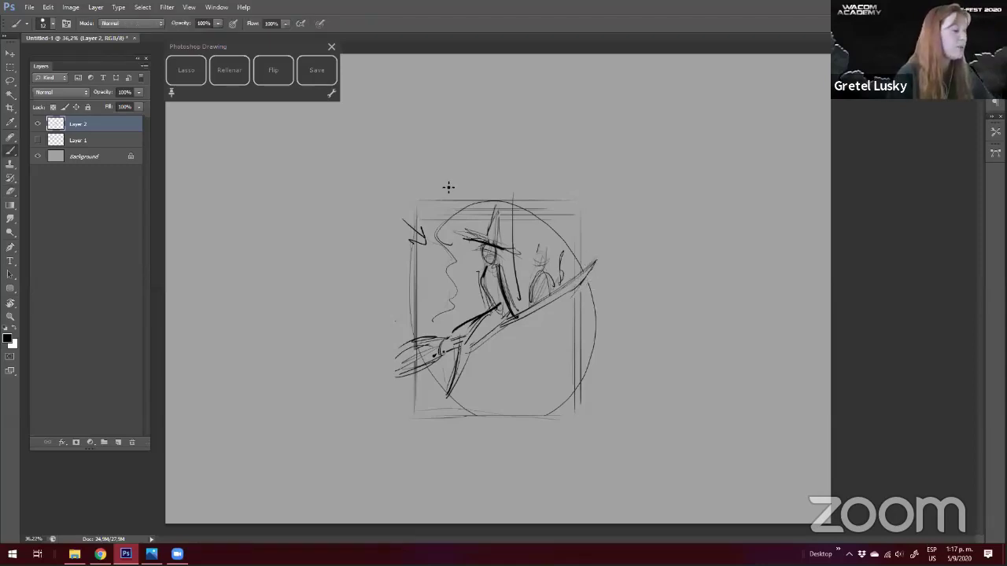
Sketch a small head beside the thumbnail with an oval outline, face guidelines, two eyes, a mouth and a curved forehead line
{"action": "left_click_drag", "start_coordinate": [195, 275], "coordinate": [187, 255]}
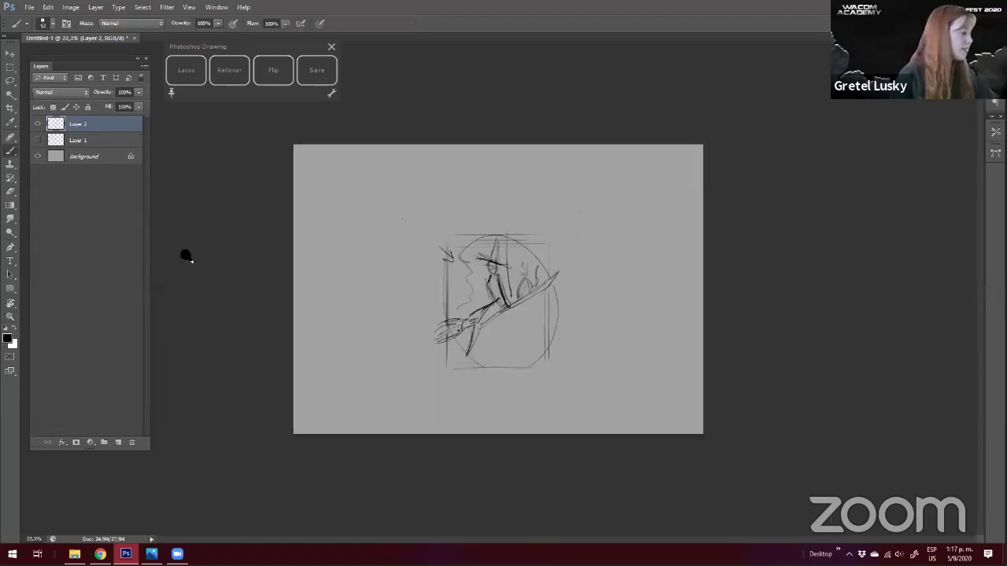
{"action": "left_click_drag", "start_coordinate": [214, 165], "coordinate": [213, 164]}
{"action": "mouse_move", "coordinate": [532, 262]}
{"action": "left_mouse_down"}
{"action": "mouse_move", "coordinate": [628, 241]}
{"action": "mouse_move", "coordinate": [634, 297]}
{"action": "mouse_move", "coordinate": [652, 272]}
{"action": "mouse_move", "coordinate": [648, 280]}
{"action": "left_mouse_up"}
{"action": "key", "text": "b"}
{"action": "scroll", "coordinate": [642, 281], "scroll_direction": "up", "scroll_amount": 1}
{"action": "left_click_drag", "start_coordinate": [660, 276], "coordinate": [666, 275]}
{"action": "left_click_drag", "start_coordinate": [648, 291], "coordinate": [656, 291]}
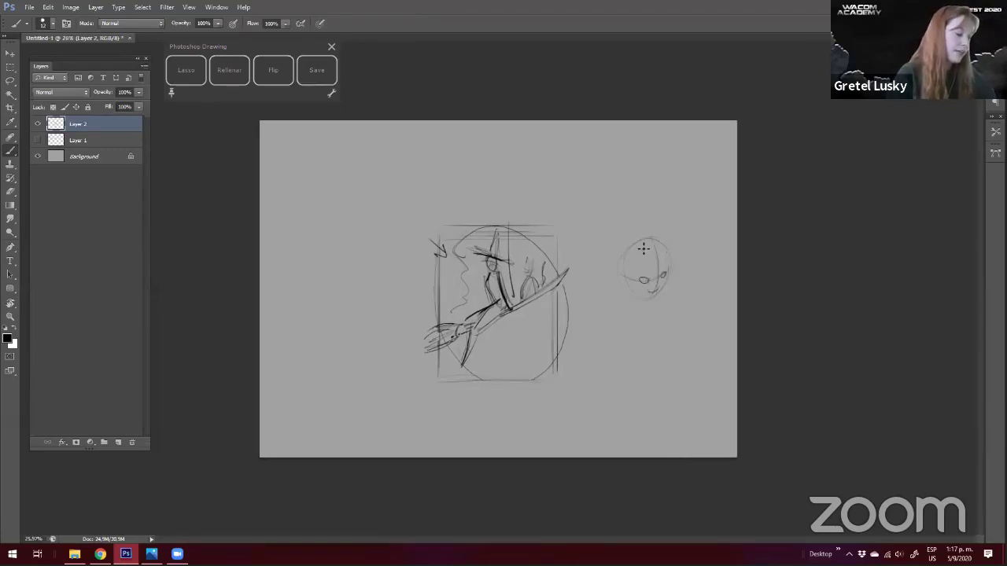
{"action": "left_click_drag", "start_coordinate": [633, 250], "coordinate": [657, 248]}
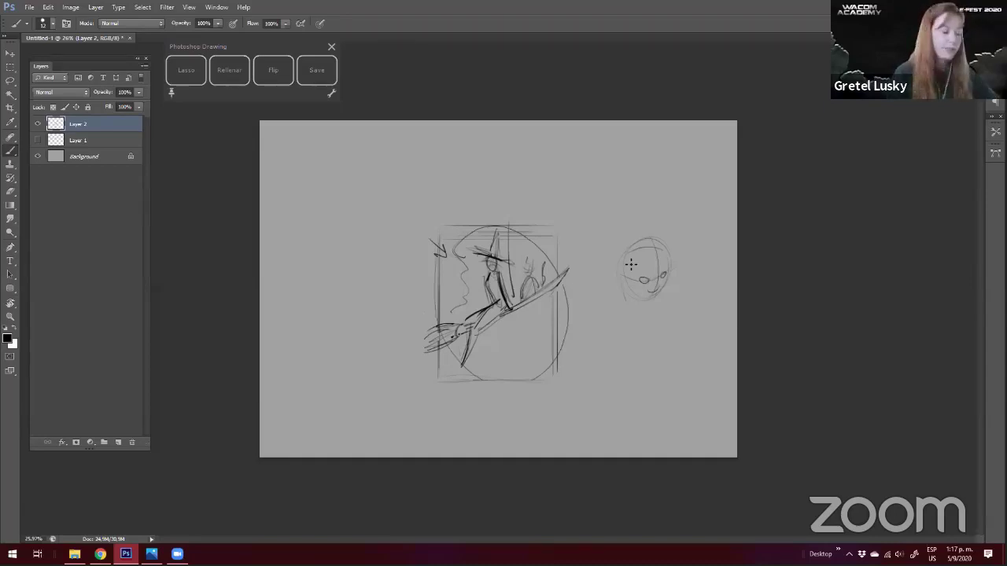
Add straight frame lines above, beside and below the witch thumbnail to widen its border
{"action": "key", "text": "z"}
{"action": "left_click", "coordinate": [447, 286]}
{"action": "key", "text": "b"}
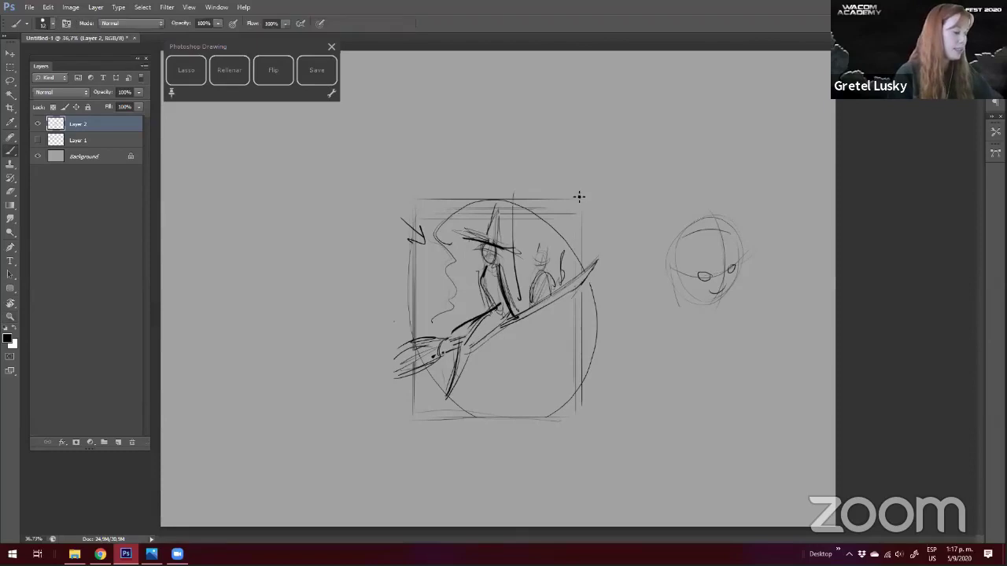
{"action": "left_click_drag", "start_coordinate": [537, 178], "coordinate": [412, 178]}
{"action": "left_click_drag", "start_coordinate": [405, 307], "coordinate": [405, 395]}
{"action": "left_click_drag", "start_coordinate": [536, 415], "coordinate": [445, 417]}
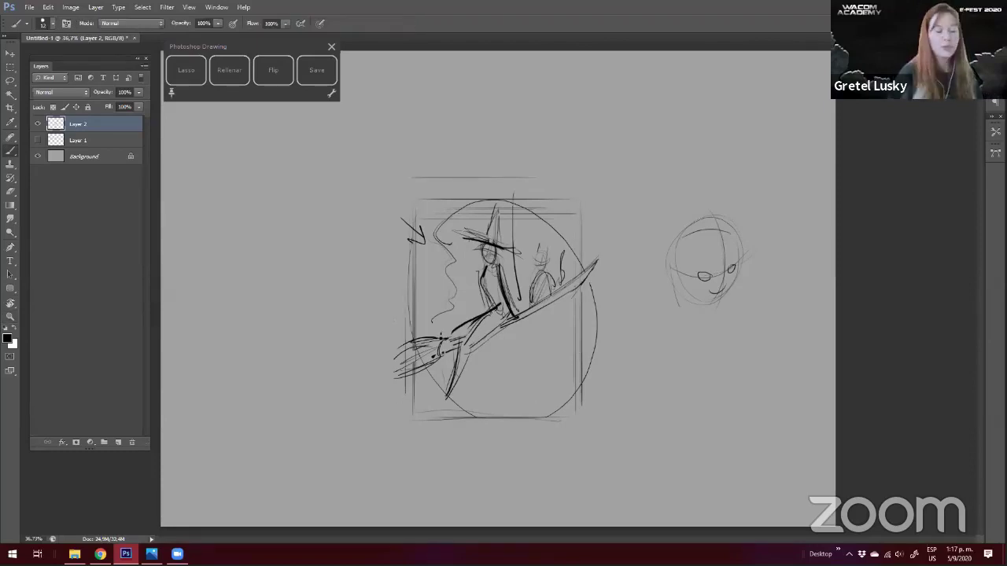
Extend the canvas upward with the Crop tool to make it taller than it is wide
{"action": "key", "text": "z"}
{"action": "left_click", "coordinate": [231, 336], "text": "alt"}
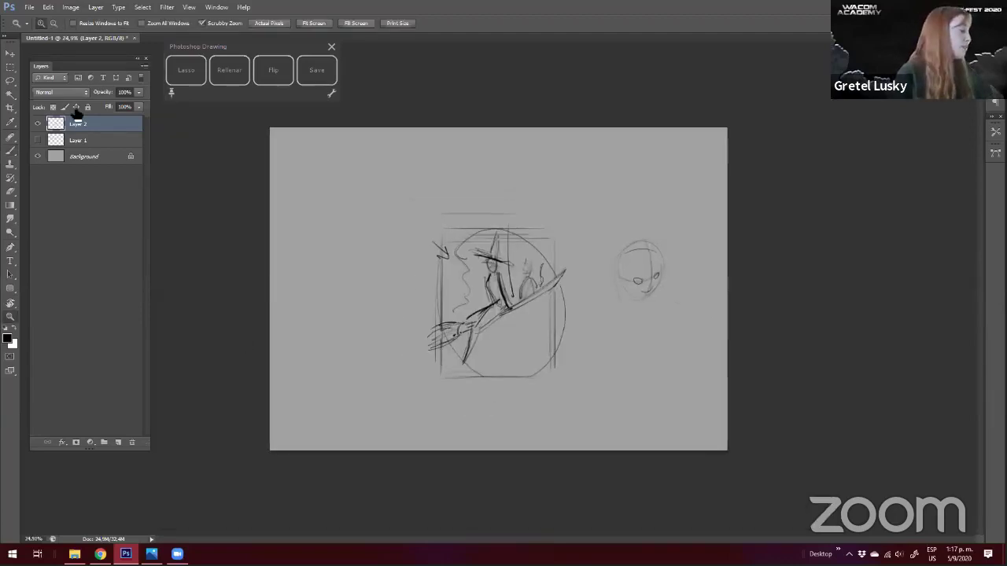
{"action": "left_click", "coordinate": [253, 272], "text": "alt"}
{"action": "left_click", "coordinate": [11, 108]}
{"action": "left_click_drag", "start_coordinate": [497, 135], "coordinate": [498, 102]}
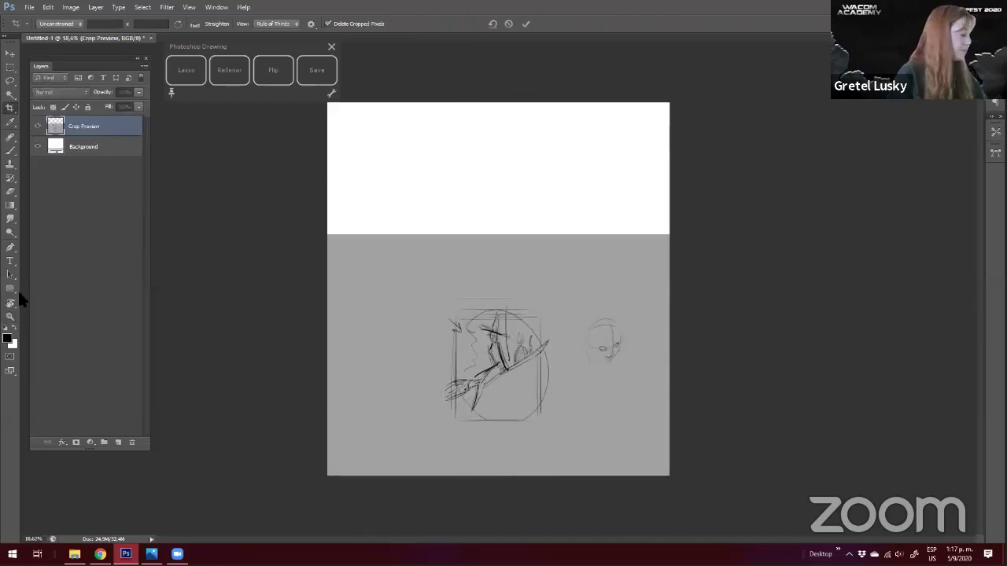
{"action": "key", "text": "Return"}
{"action": "key", "text": "b"}
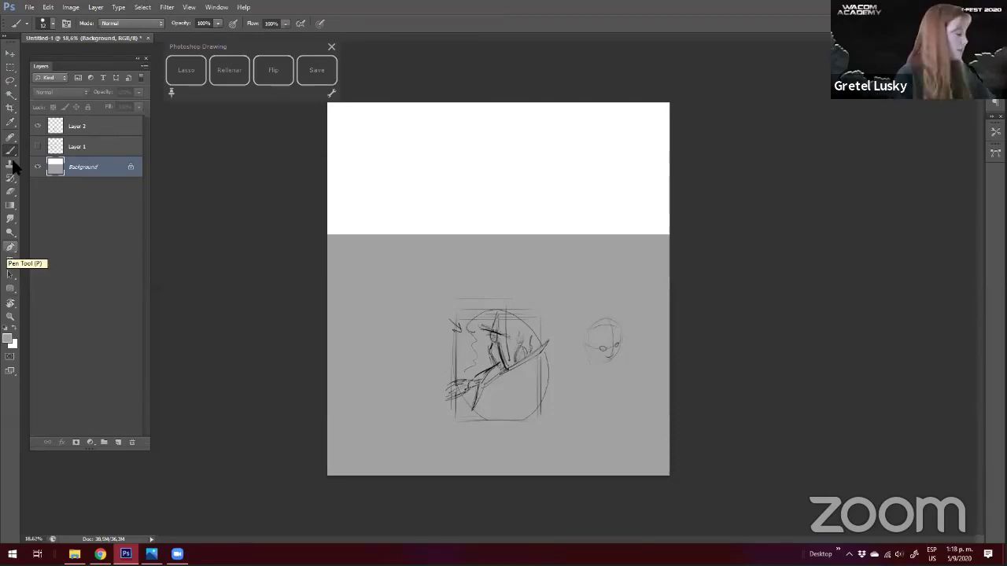
Fill the background's white strip with grey, extend the canvas slightly further upward and fill the background again
{"action": "left_click", "coordinate": [331, 47]}
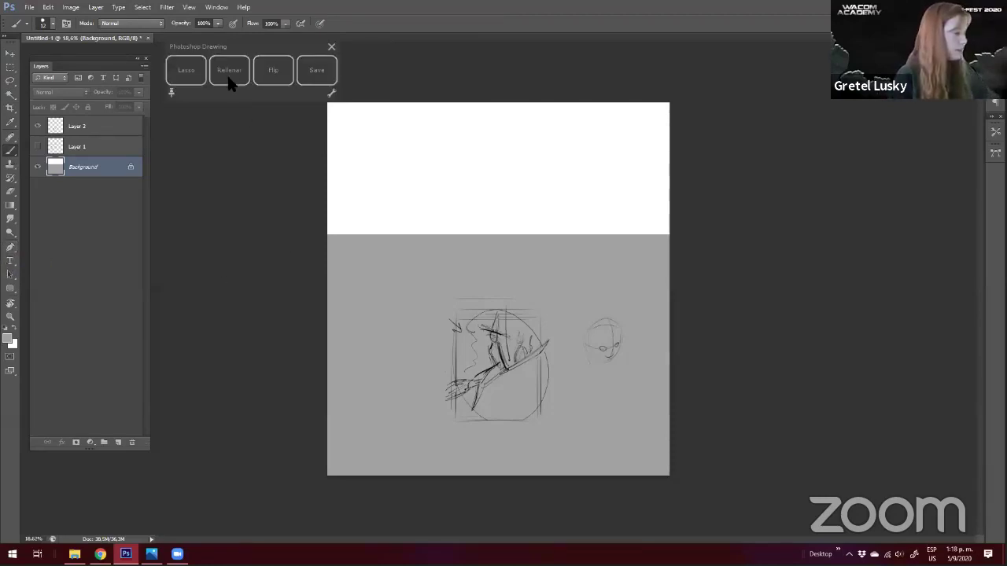
{"action": "left_click", "coordinate": [227, 81]}
{"action": "left_click_drag", "start_coordinate": [218, 285], "coordinate": [186, 282]}
{"action": "left_click", "coordinate": [10, 109]}
{"action": "left_click_drag", "start_coordinate": [506, 142], "coordinate": [499, 133]}
{"action": "key", "text": "Return"}
{"action": "left_click", "coordinate": [225, 73]}
{"action": "key", "text": "l"}
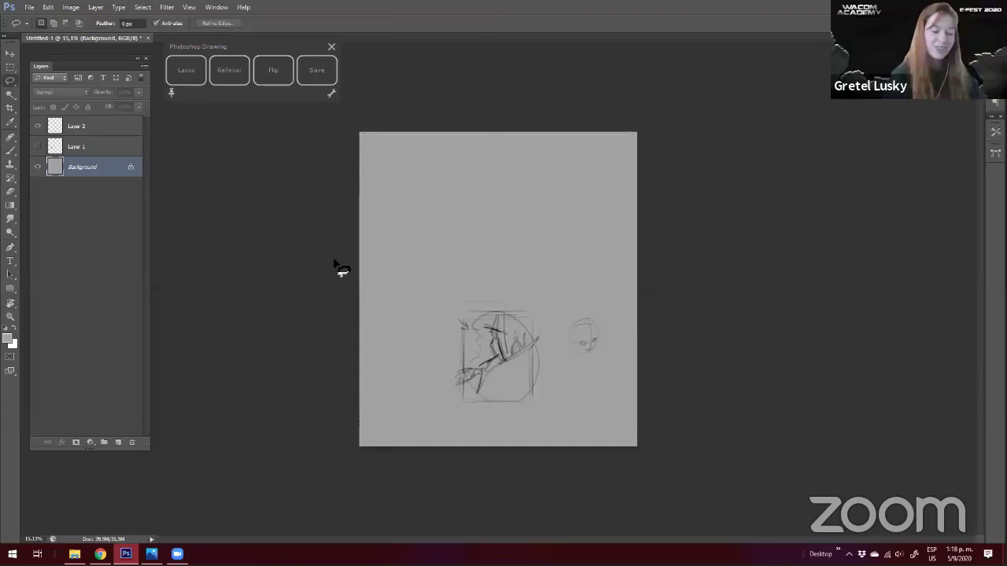
Draw three black horizontal lines across the upper part of the Background layer and toggle Layer 2's visibility
{"action": "key", "text": "b"}
{"action": "key", "text": "d"}
{"action": "left_click_drag", "start_coordinate": [430, 195], "coordinate": [551, 195]}
{"action": "mouse_move", "coordinate": [421, 210]}
{"action": "left_mouse_down"}
{"action": "mouse_move", "coordinate": [541, 209]}
{"action": "mouse_move", "coordinate": [428, 218]}
{"action": "left_mouse_up"}
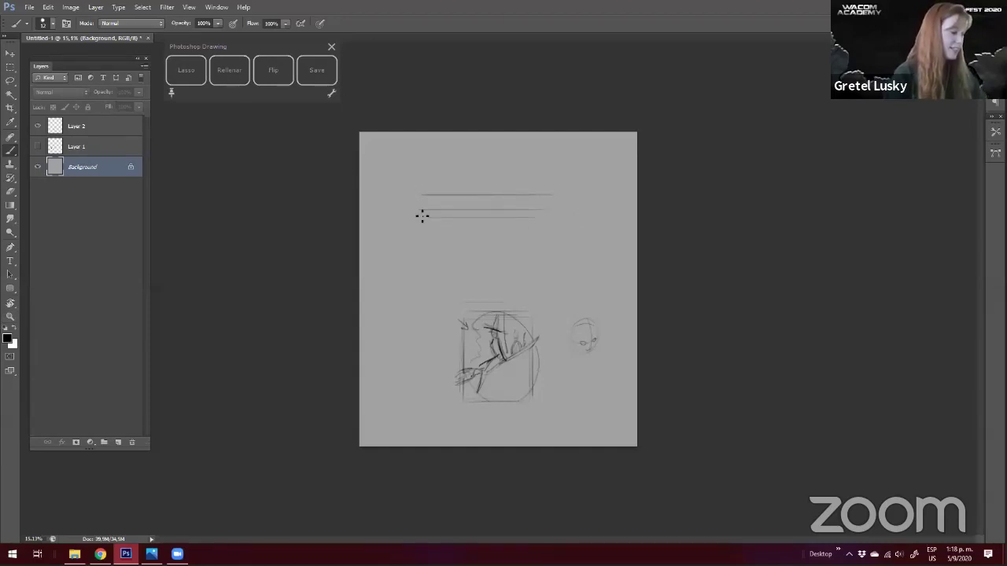
{"action": "left_click", "coordinate": [39, 126]}
{"action": "left_click", "coordinate": [38, 127]}
Scale up the Layer 2 sketch with Free Transform and position the witch composition so it fills the canvas
{"action": "left_click", "coordinate": [72, 128]}
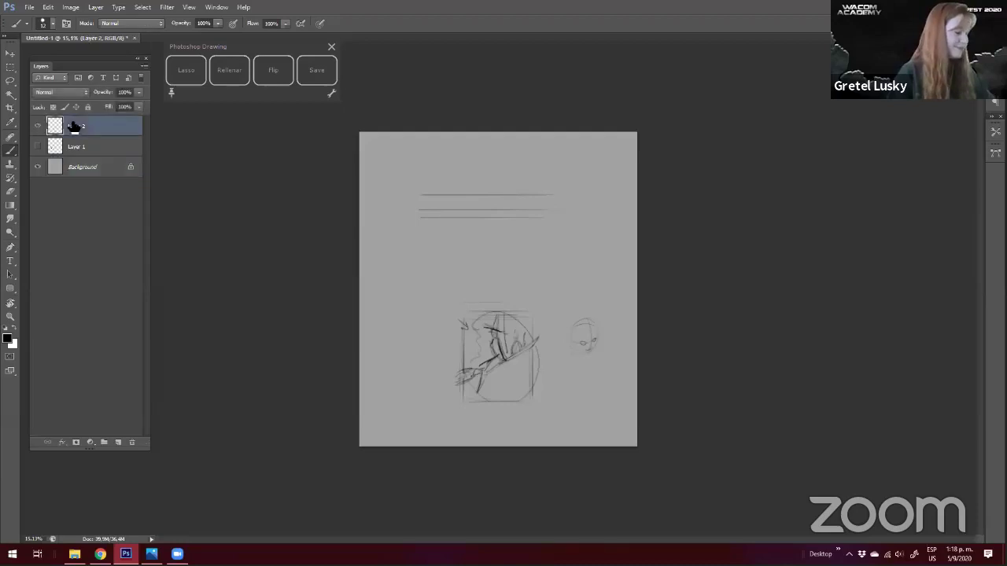
{"action": "key", "text": "ctrl+t"}
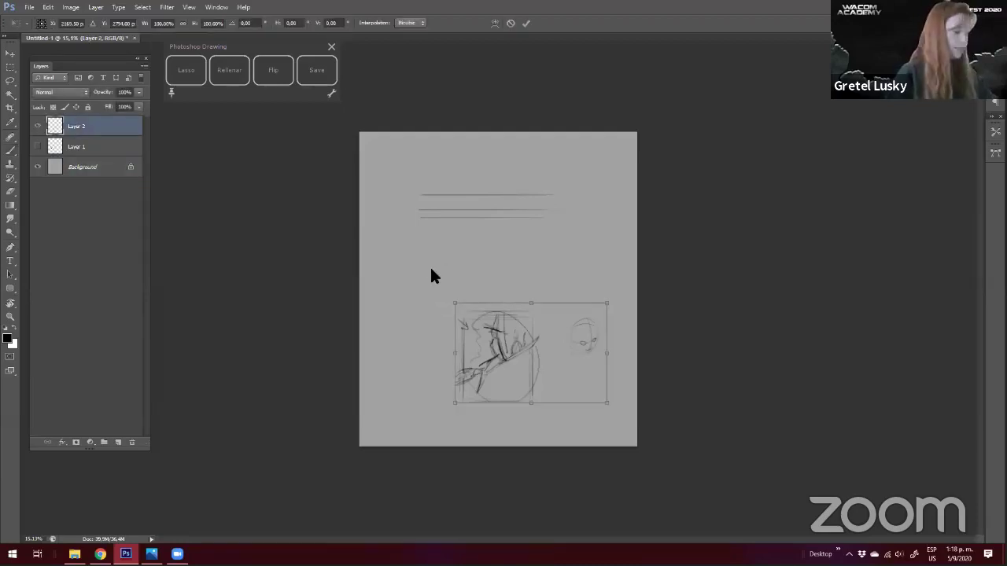
{"action": "mouse_move", "coordinate": [454, 303]}
{"action": "left_mouse_down"}
{"action": "mouse_move", "coordinate": [436, 299]}
{"action": "mouse_move", "coordinate": [443, 303]}
{"action": "mouse_move", "coordinate": [292, 142]}
{"action": "mouse_move", "coordinate": [262, 175]}
{"action": "left_mouse_up"}
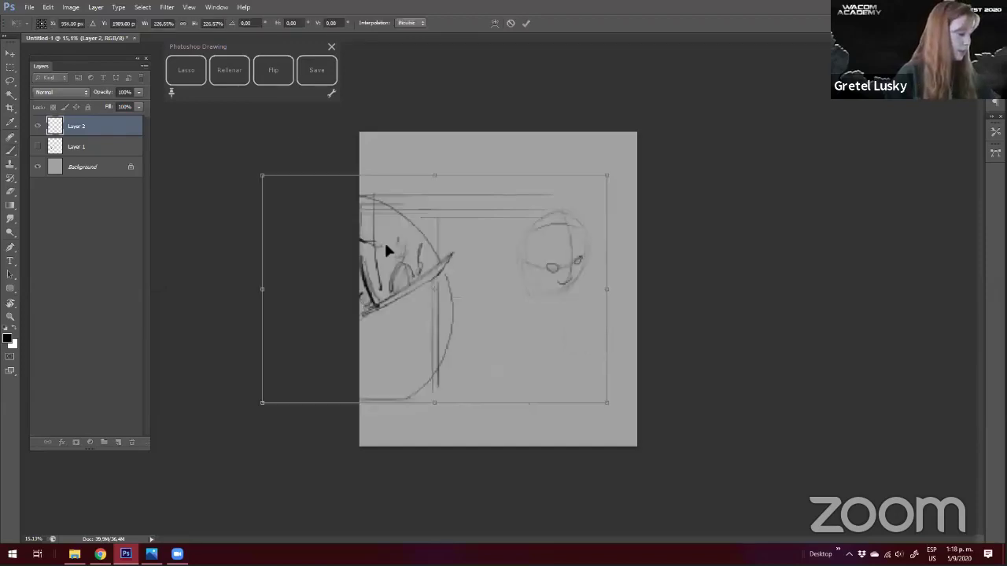
{"action": "left_click_drag", "start_coordinate": [385, 245], "coordinate": [465, 218]}
{"action": "left_click_drag", "start_coordinate": [405, 184], "coordinate": [347, 147]}
{"action": "left_click_drag", "start_coordinate": [409, 221], "coordinate": [442, 224]}
{"action": "left_click_drag", "start_coordinate": [380, 147], "coordinate": [369, 139]}
{"action": "left_click_drag", "start_coordinate": [422, 203], "coordinate": [431, 207]}
{"action": "key", "text": "Return"}
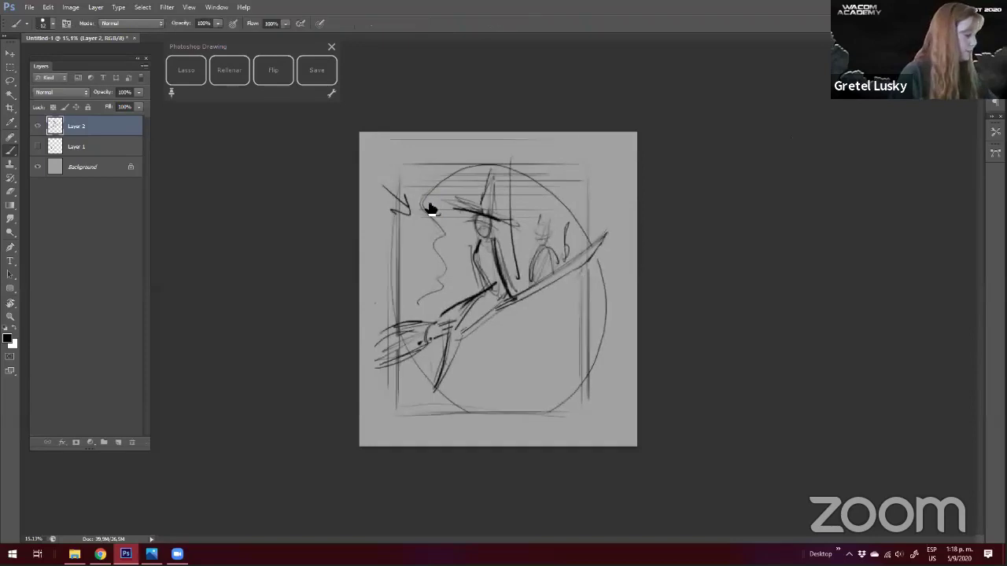
{"action": "left_click_drag", "start_coordinate": [441, 275], "coordinate": [446, 278]}
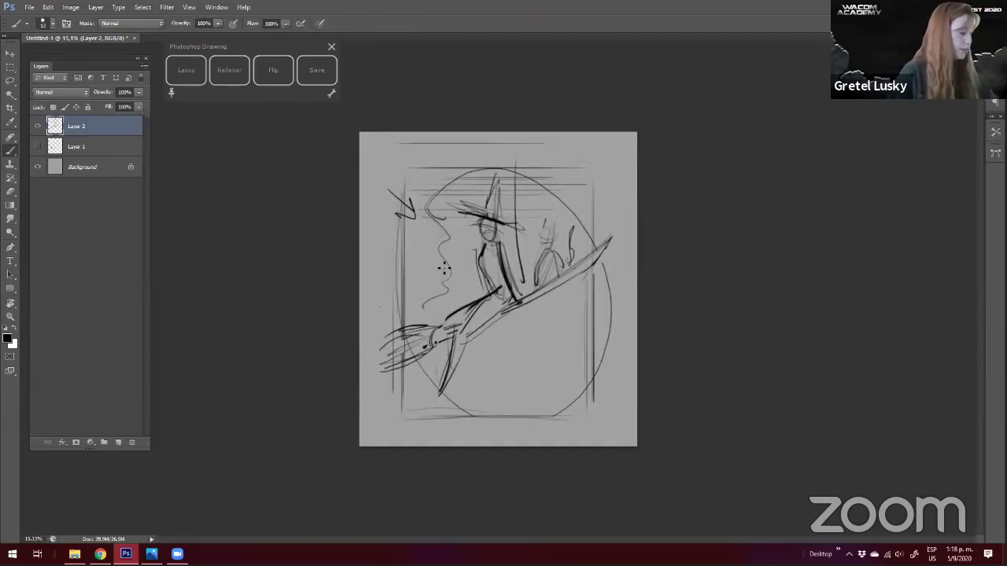
Sample the canvas grey and refill the Background layer to cover the stray horizontal lines
{"action": "left_click", "coordinate": [103, 152]}
{"action": "left_click", "coordinate": [85, 162]}
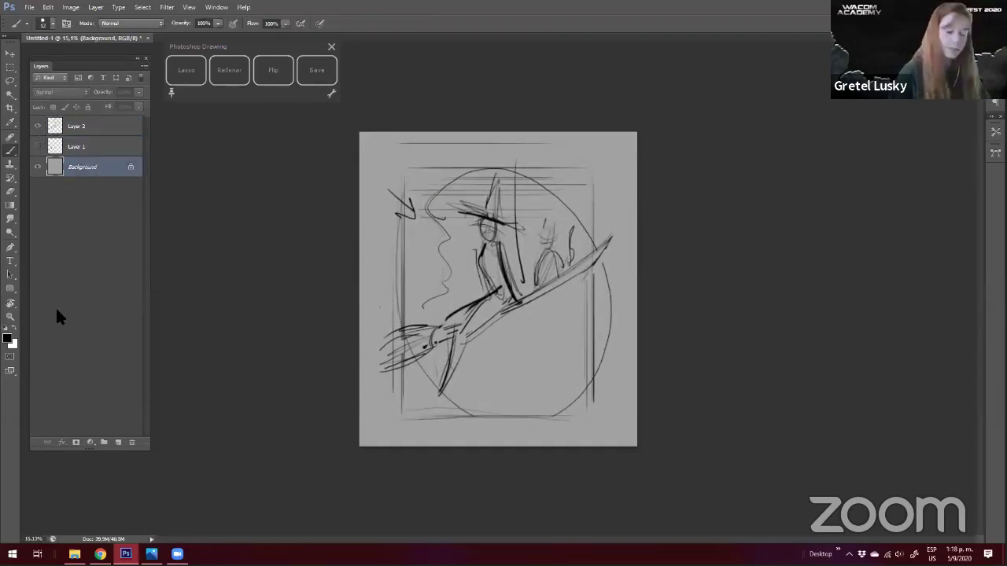
{"action": "left_click", "coordinate": [493, 367], "text": "alt"}
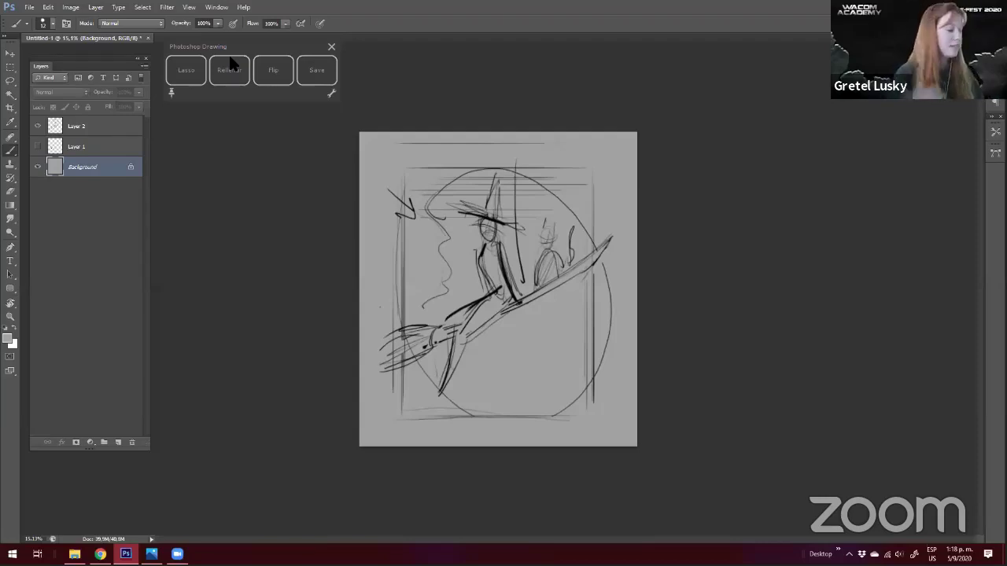
{"action": "left_click", "coordinate": [266, 74]}
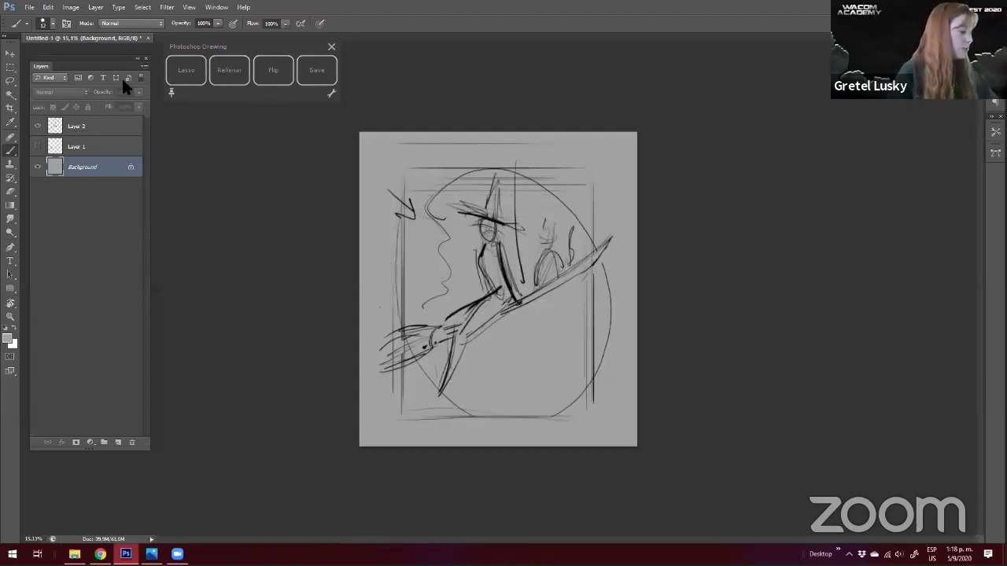
Set Layer 2's opacity to 14% and add a new layer above it for the refined sketch
{"action": "left_click", "coordinate": [114, 125]}
{"action": "key", "text": "ctrl+space"}
{"action": "mouse_move", "coordinate": [274, 292]}
{"action": "left_mouse_down"}
{"action": "mouse_move", "coordinate": [305, 311]}
{"action": "mouse_move", "coordinate": [272, 301]}
{"action": "left_mouse_up"}
{"action": "left_click", "coordinate": [231, 263]}
{"action": "key", "text": "b"}
{"action": "right_click", "coordinate": [474, 240]}
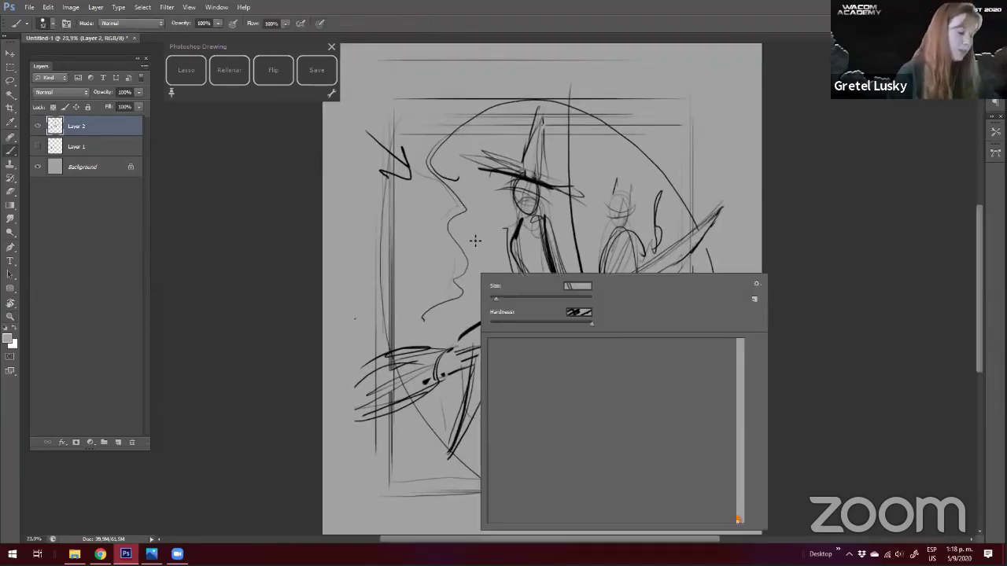
{"action": "key", "text": "Escape"}
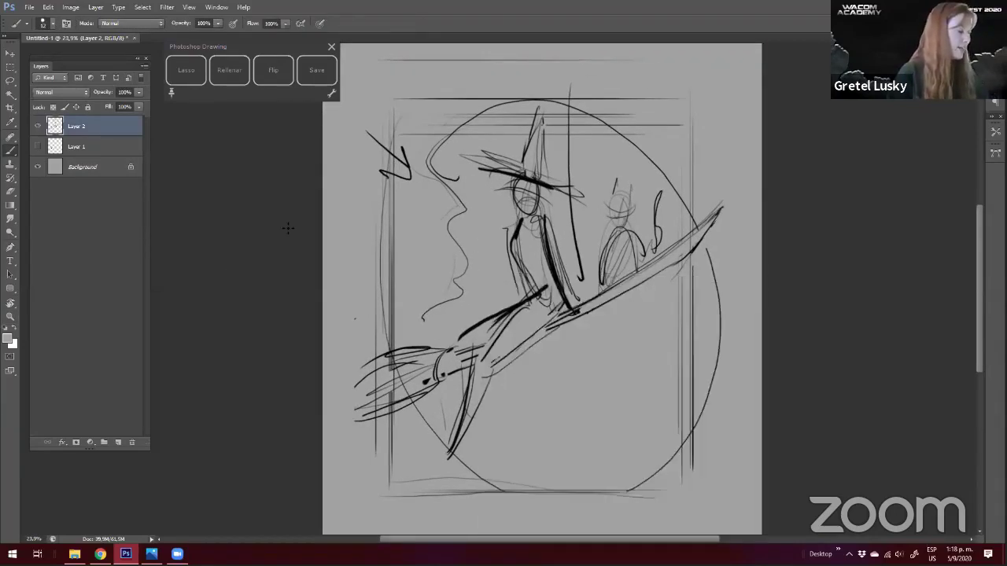
{"action": "left_click_drag", "start_coordinate": [238, 64], "coordinate": [218, 73]}
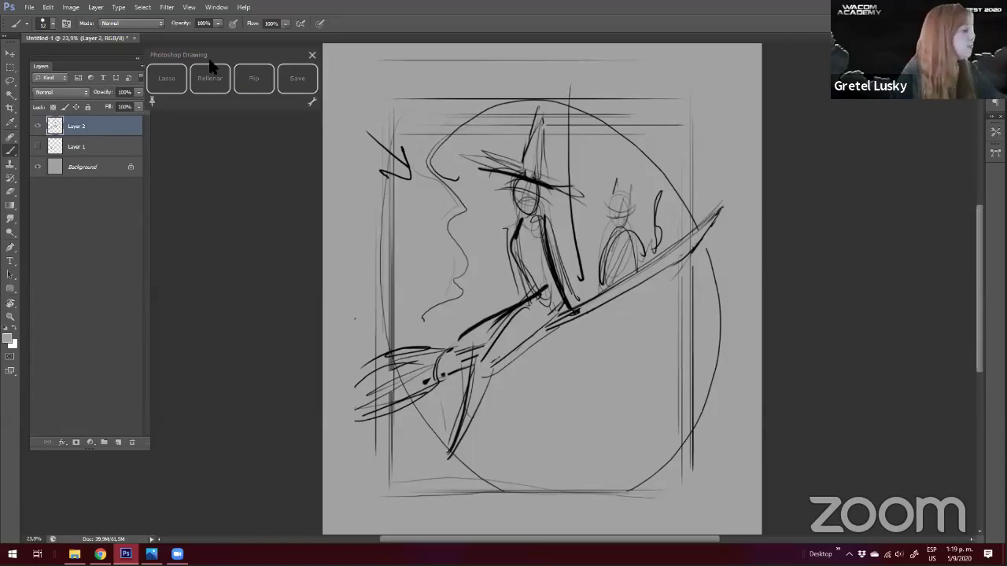
{"action": "left_click_drag", "start_coordinate": [197, 53], "coordinate": [225, 56]}
{"action": "left_click", "coordinate": [139, 92]}
{"action": "mouse_move", "coordinate": [106, 107]}
{"action": "left_mouse_down"}
{"action": "mouse_move", "coordinate": [74, 90]}
{"action": "mouse_move", "coordinate": [89, 94]}
{"action": "left_mouse_up"}
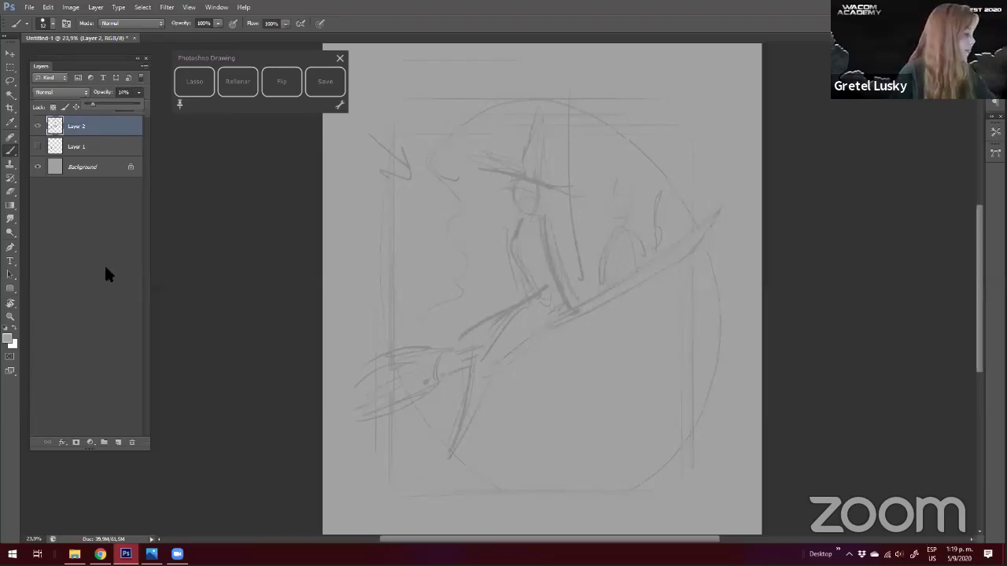
{"action": "left_click", "coordinate": [117, 443]}
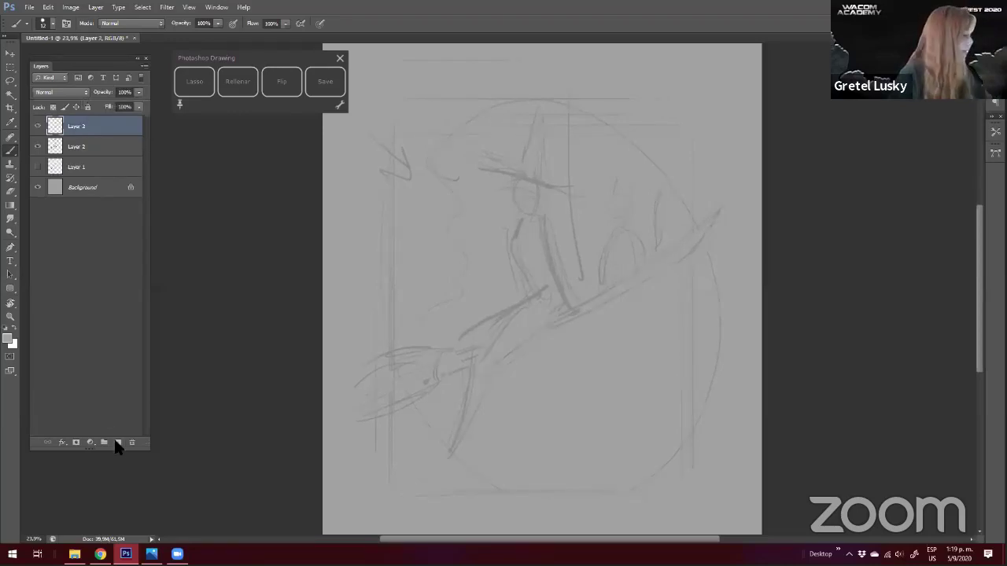
Sketch the witch's oval head with face guidelines and a shaded neck on Layer 3, using a 22 px black brush
{"action": "mouse_move", "coordinate": [490, 202]}
{"action": "left_mouse_down"}
{"action": "mouse_move", "coordinate": [523, 202]}
{"action": "mouse_move", "coordinate": [395, 265]}
{"action": "left_mouse_up"}
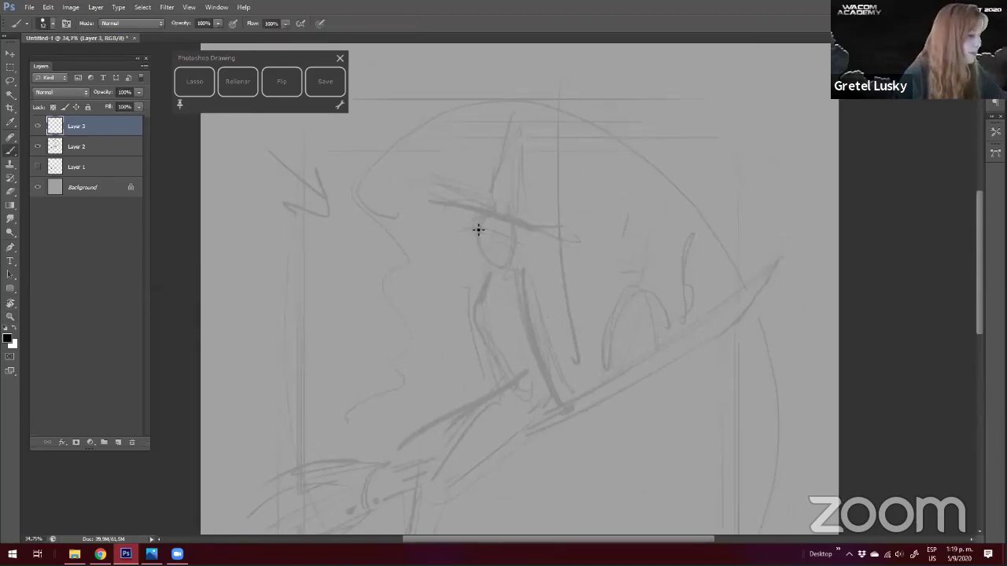
{"action": "left_click_drag", "start_coordinate": [512, 227], "coordinate": [479, 237]}
{"action": "right_click", "coordinate": [524, 255]}
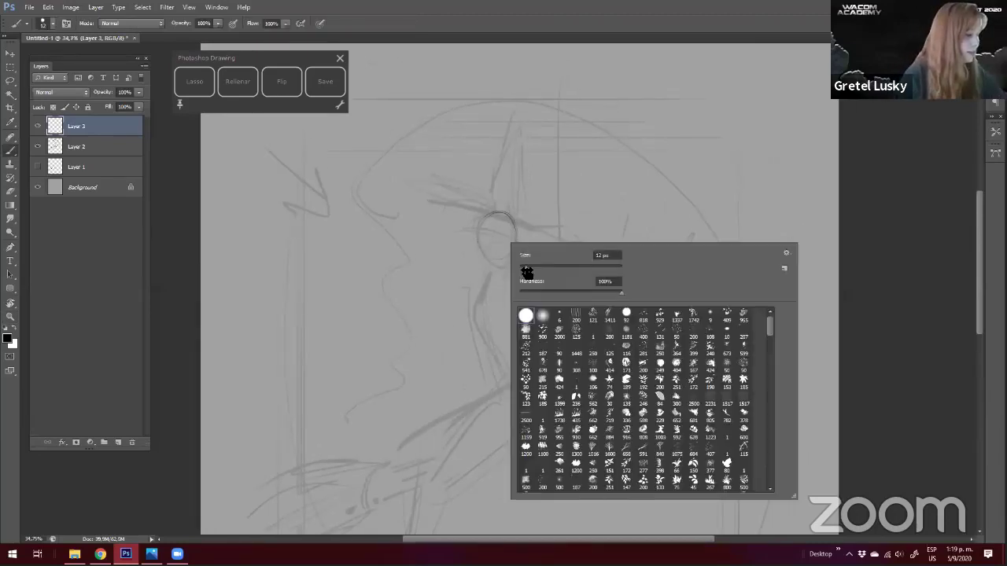
{"action": "key", "text": "Return"}
{"action": "mouse_move", "coordinate": [515, 239]}
{"action": "left_mouse_down"}
{"action": "mouse_move", "coordinate": [479, 230]}
{"action": "mouse_move", "coordinate": [509, 233]}
{"action": "mouse_move", "coordinate": [510, 220]}
{"action": "mouse_move", "coordinate": [482, 264]}
{"action": "left_mouse_up"}
{"action": "left_click_drag", "start_coordinate": [497, 217], "coordinate": [501, 287]}
{"action": "mouse_move", "coordinate": [542, 240]}
{"action": "left_mouse_down"}
{"action": "mouse_move", "coordinate": [491, 263]}
{"action": "mouse_move", "coordinate": [520, 303]}
{"action": "mouse_move", "coordinate": [538, 301]}
{"action": "mouse_move", "coordinate": [519, 299]}
{"action": "mouse_move", "coordinate": [504, 336]}
{"action": "left_mouse_up"}
{"action": "left_click_drag", "start_coordinate": [516, 290], "coordinate": [524, 297]}
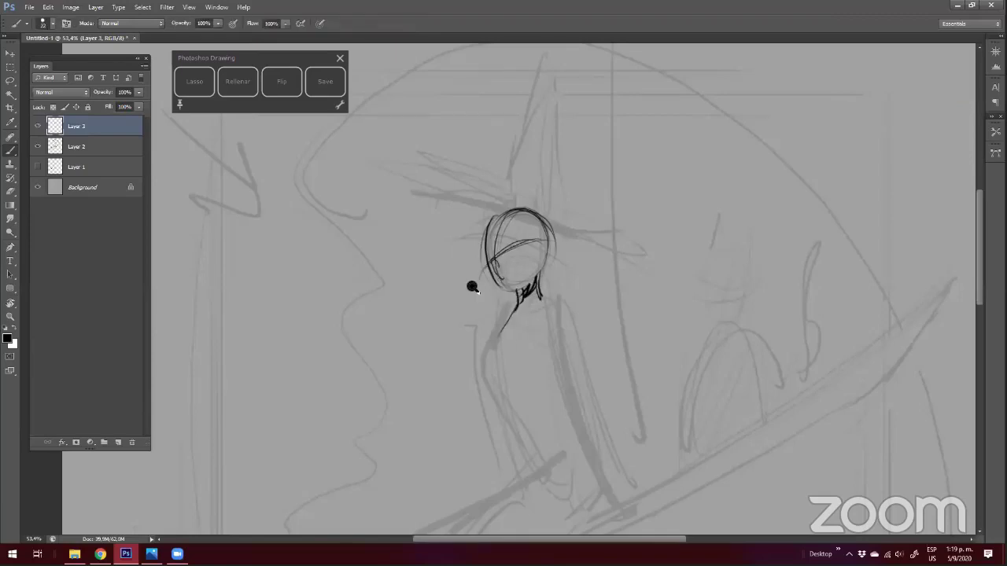
Draw the witch's shoulder, chest line and straight arm reaching down to the broom handle
{"action": "scroll", "coordinate": [498, 289], "scroll_direction": "down", "scroll_amount": 1}
{"action": "mouse_move", "coordinate": [499, 289]}
{"action": "left_mouse_down"}
{"action": "mouse_move", "coordinate": [540, 273]}
{"action": "mouse_move", "coordinate": [568, 288]}
{"action": "left_mouse_up"}
{"action": "left_click_drag", "start_coordinate": [523, 236], "coordinate": [529, 172]}
{"action": "left_click_drag", "start_coordinate": [573, 225], "coordinate": [577, 295]}
{"action": "left_click_drag", "start_coordinate": [541, 227], "coordinate": [610, 391]}
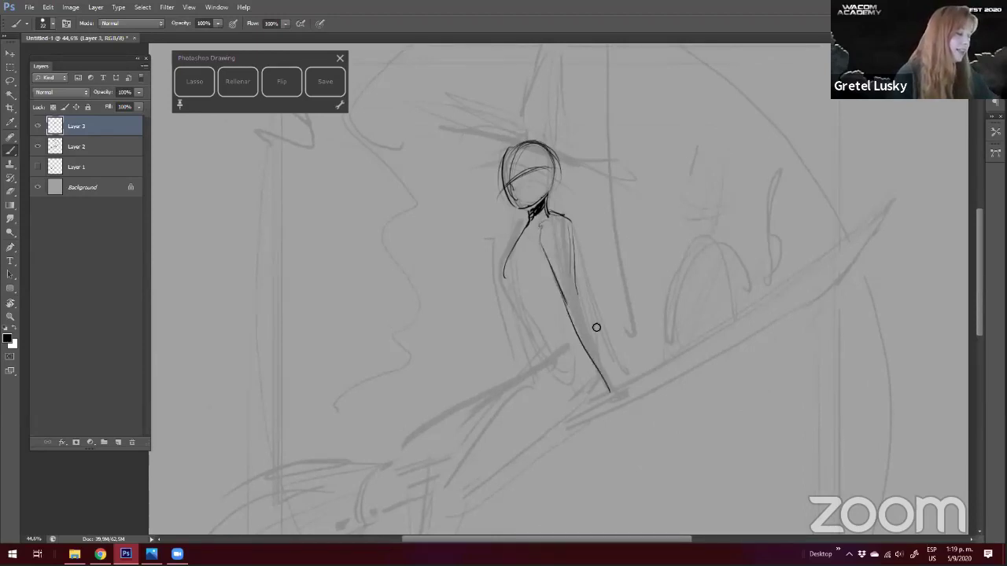
{"action": "left_click_drag", "start_coordinate": [580, 289], "coordinate": [619, 381]}
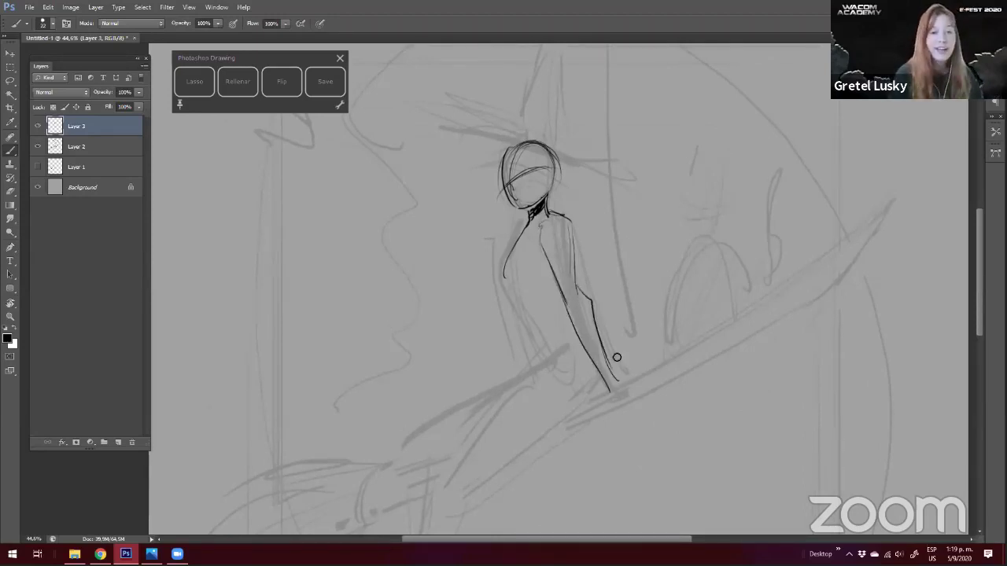
Erase the arm's loose end and sketch the hand with fingers gripping the broom handle, cleaning up the wrist
{"action": "key", "text": "e"}
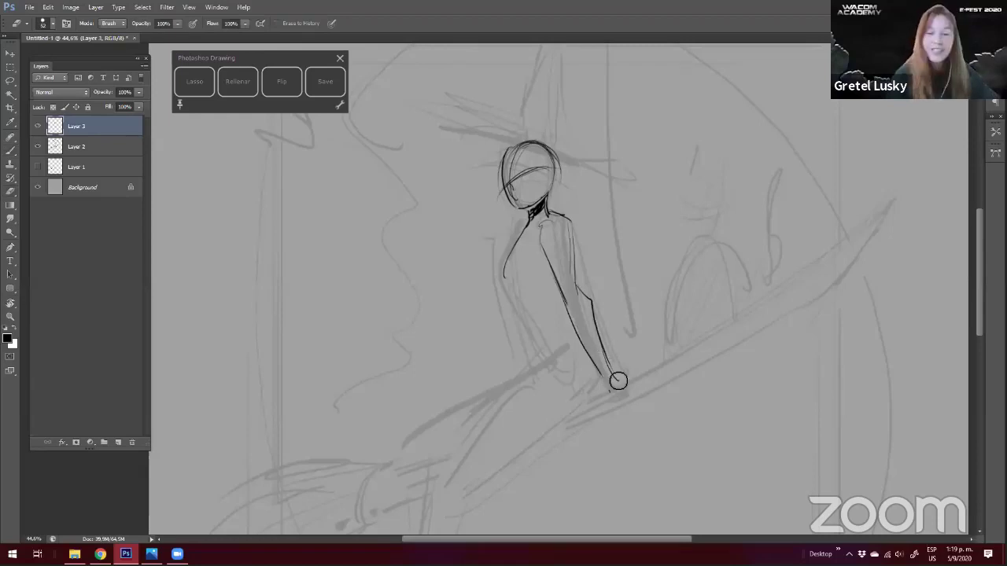
{"action": "key", "text": "b"}
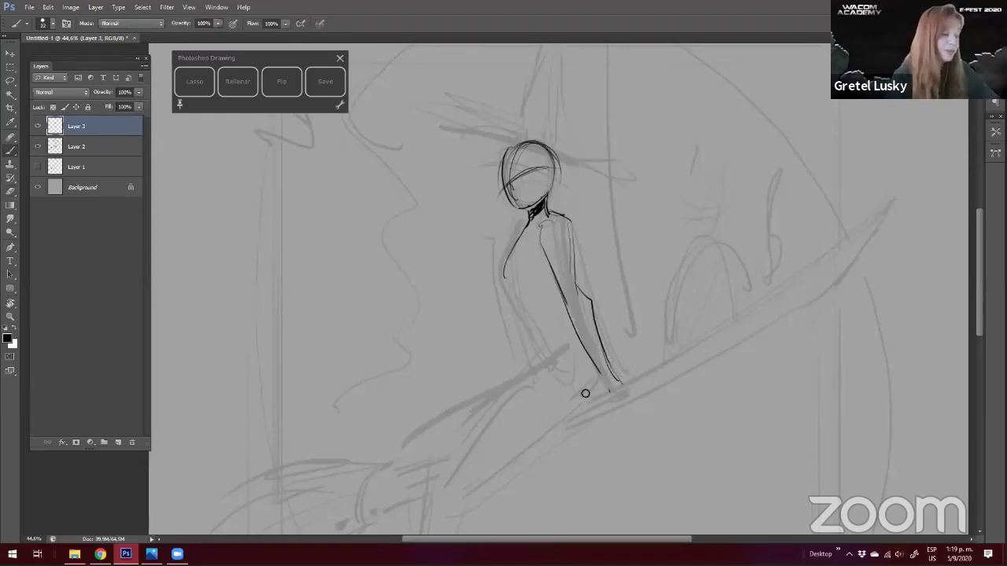
{"action": "mouse_move", "coordinate": [584, 402]}
{"action": "left_mouse_down"}
{"action": "mouse_move", "coordinate": [615, 399]}
{"action": "mouse_move", "coordinate": [582, 413]}
{"action": "mouse_move", "coordinate": [596, 405]}
{"action": "mouse_move", "coordinate": [599, 418]}
{"action": "left_mouse_up"}
{"action": "left_click_drag", "start_coordinate": [595, 376], "coordinate": [598, 380]}
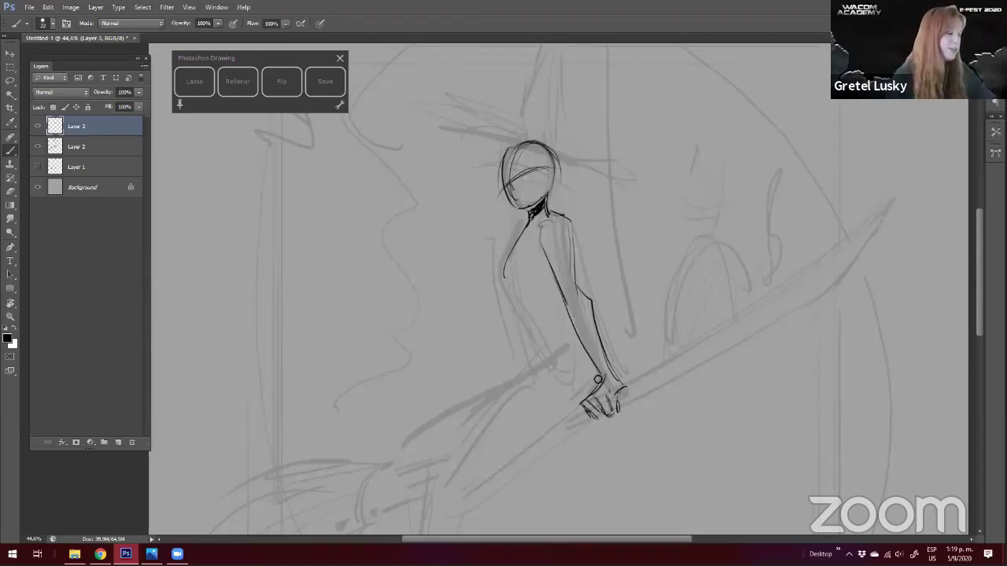
{"action": "key", "text": "e"}
{"action": "key", "text": "b"}
{"action": "key", "text": "e"}
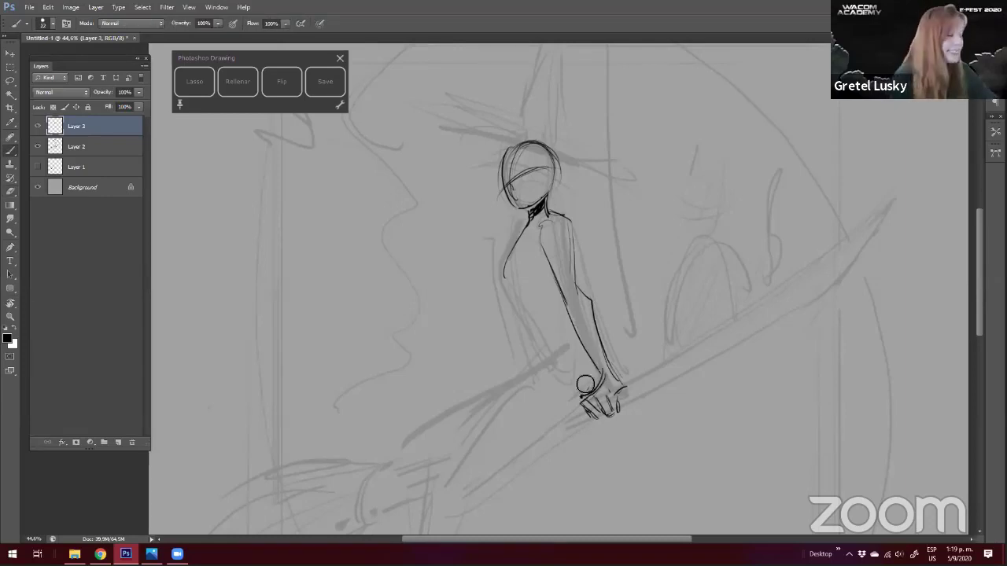
{"action": "key", "text": "b"}
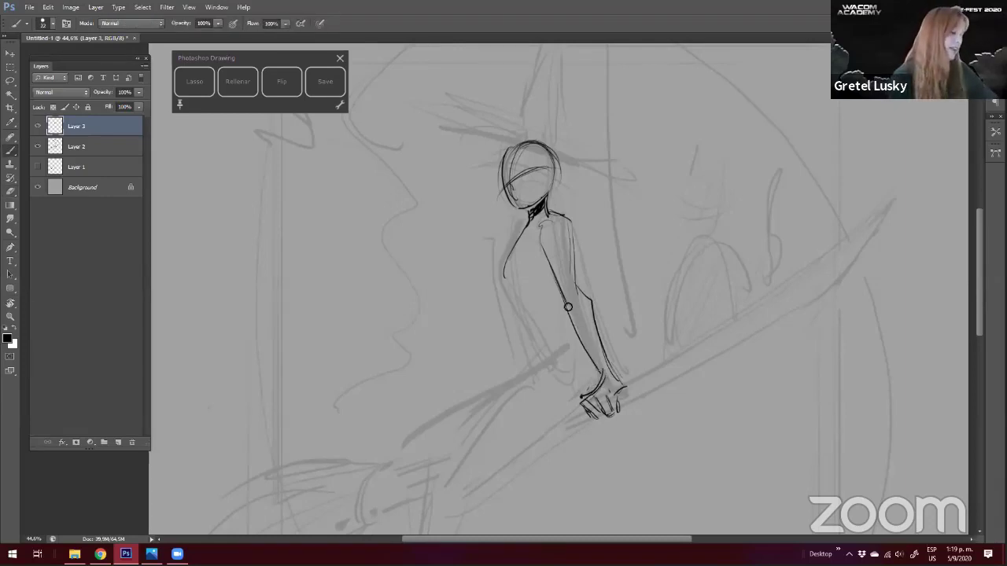
Strengthen the arm's inner line and draw the torso front from the chest down to the waist
{"action": "left_click_drag", "start_coordinate": [568, 306], "coordinate": [602, 384]}
{"action": "mouse_move", "coordinate": [526, 228]}
{"action": "left_mouse_down"}
{"action": "mouse_move", "coordinate": [503, 278]}
{"action": "mouse_move", "coordinate": [515, 257]}
{"action": "mouse_move", "coordinate": [518, 291]}
{"action": "mouse_move", "coordinate": [543, 340]}
{"action": "left_mouse_up"}
{"action": "key", "text": "e"}
{"action": "key", "text": "b"}
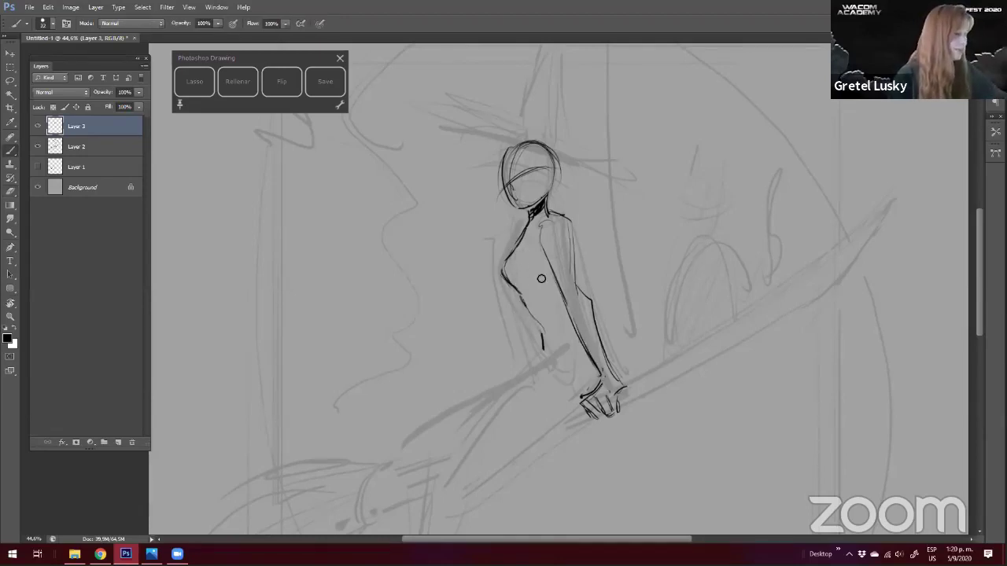
{"action": "left_click_drag", "start_coordinate": [513, 263], "coordinate": [548, 337]}
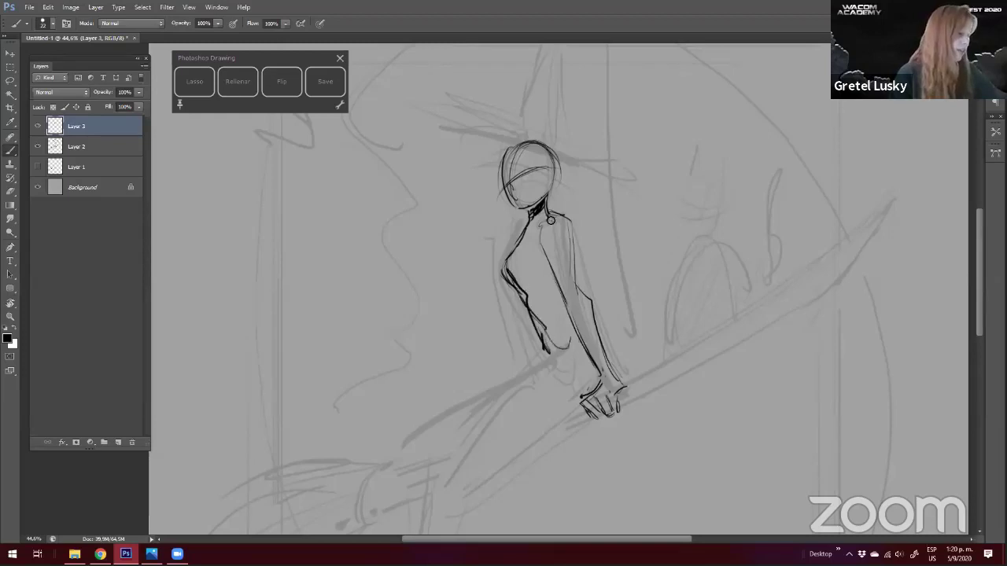
Draw the hip and both thighs bending over the broom, ending in a rounded front knee
{"action": "scroll", "coordinate": [433, 293], "scroll_direction": "down", "scroll_amount": 2}
{"action": "mouse_move", "coordinate": [460, 440]}
{"action": "left_mouse_down"}
{"action": "mouse_move", "coordinate": [517, 372]}
{"action": "mouse_move", "coordinate": [552, 406]}
{"action": "left_mouse_up"}
{"action": "mouse_move", "coordinate": [467, 344]}
{"action": "left_mouse_down"}
{"action": "mouse_move", "coordinate": [488, 342]}
{"action": "mouse_move", "coordinate": [520, 299]}
{"action": "left_mouse_up"}
{"action": "mouse_move", "coordinate": [565, 322]}
{"action": "left_mouse_down"}
{"action": "mouse_move", "coordinate": [479, 353]}
{"action": "mouse_move", "coordinate": [493, 361]}
{"action": "left_mouse_up"}
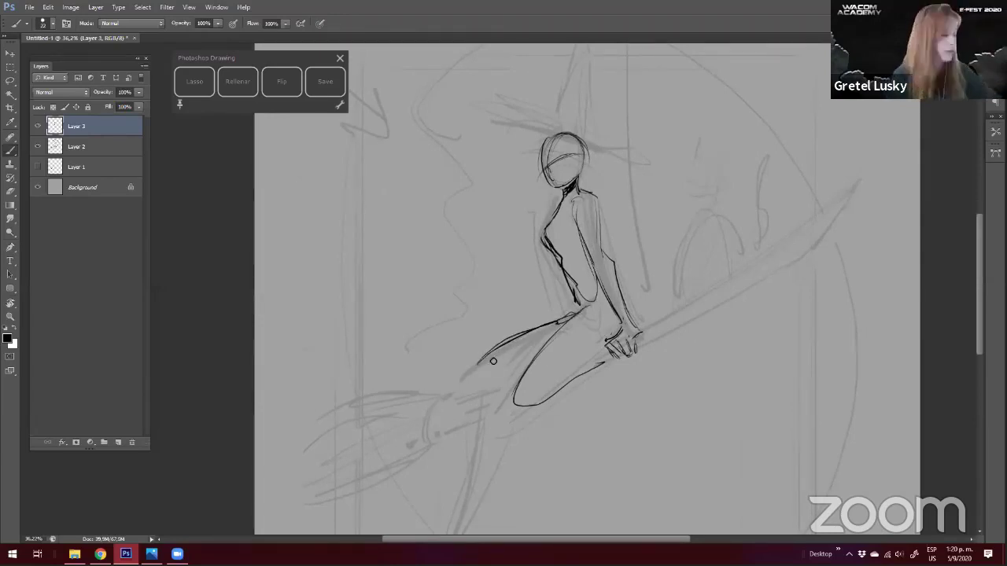
{"action": "left_click_drag", "start_coordinate": [506, 370], "coordinate": [523, 336]}
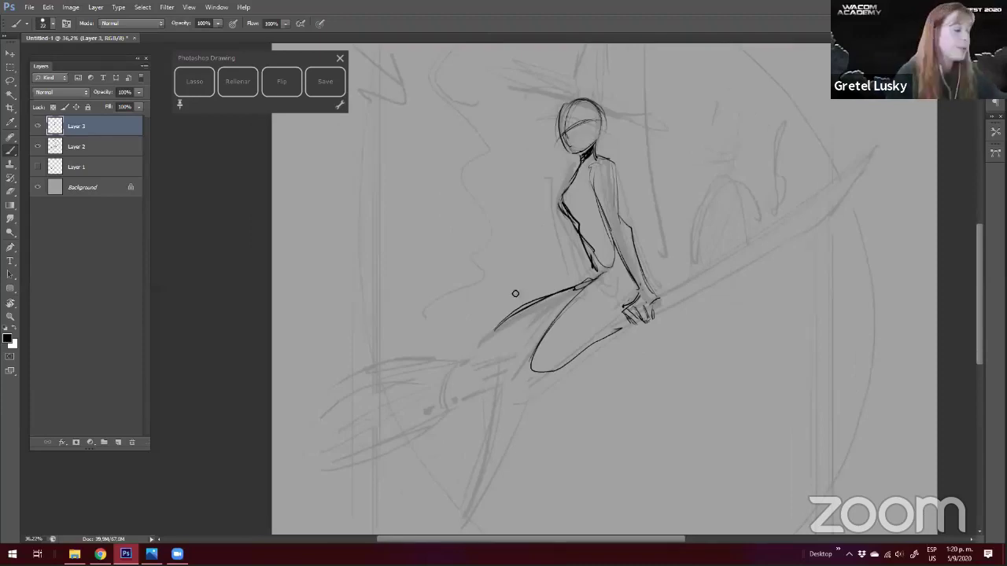
Darken the outer contour of the upper arm and shoulder and tidy the lines around them
{"action": "left_click_drag", "start_coordinate": [611, 193], "coordinate": [623, 256]}
{"action": "key", "text": "e"}
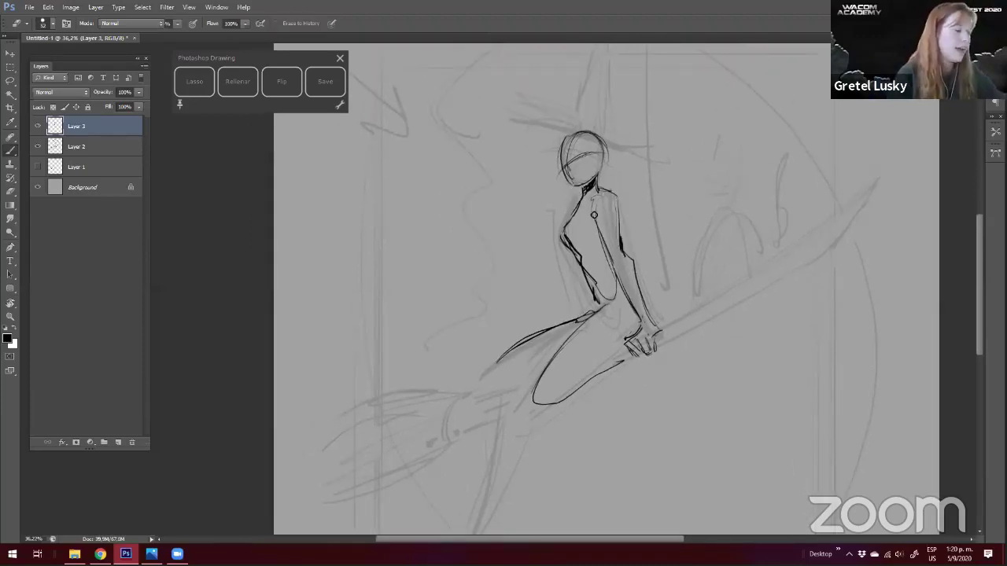
{"action": "key", "text": "bracketleft"}
{"action": "key", "text": "bracketleft"}
{"action": "key", "text": "b"}
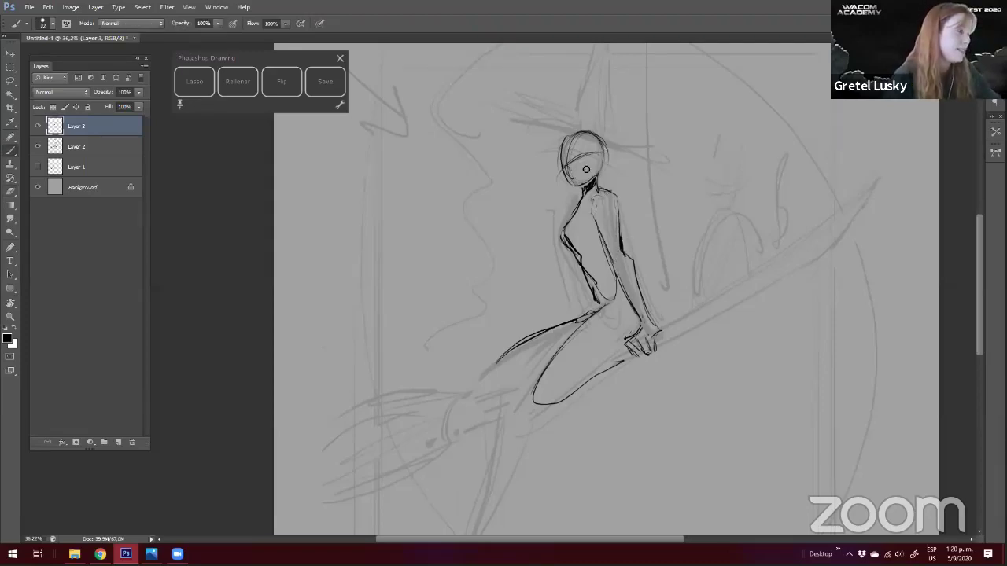
Sketch the front lower leg from the knee to the ankle with a rough pointed foot
{"action": "left_click_drag", "start_coordinate": [595, 308], "coordinate": [625, 269]}
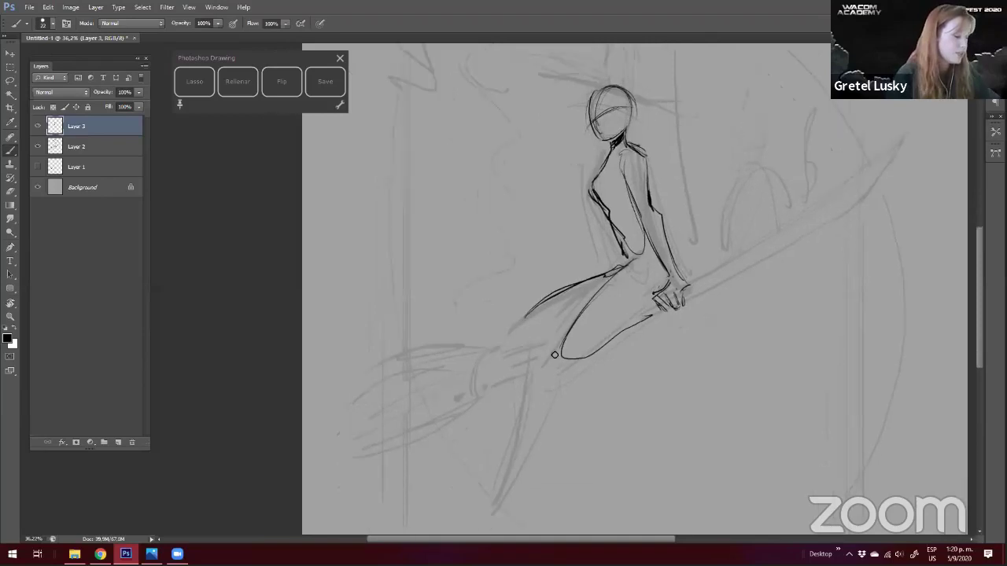
{"action": "left_click", "coordinate": [541, 294], "text": "alt"}
{"action": "mouse_move", "coordinate": [553, 339]}
{"action": "left_mouse_down"}
{"action": "mouse_move", "coordinate": [565, 284]}
{"action": "mouse_move", "coordinate": [591, 271]}
{"action": "mouse_move", "coordinate": [561, 360]}
{"action": "left_mouse_up"}
{"action": "mouse_move", "coordinate": [615, 288]}
{"action": "left_mouse_down"}
{"action": "mouse_move", "coordinate": [556, 370]}
{"action": "mouse_move", "coordinate": [563, 366]}
{"action": "mouse_move", "coordinate": [537, 386]}
{"action": "mouse_move", "coordinate": [579, 365]}
{"action": "left_mouse_up"}
{"action": "mouse_move", "coordinate": [527, 392]}
{"action": "left_mouse_down"}
{"action": "mouse_move", "coordinate": [551, 383]}
{"action": "mouse_move", "coordinate": [539, 395]}
{"action": "left_mouse_up"}
{"action": "key", "text": "e"}
{"action": "mouse_move", "coordinate": [576, 367]}
{"action": "left_mouse_down"}
{"action": "mouse_move", "coordinate": [543, 395]}
{"action": "mouse_move", "coordinate": [582, 361]}
{"action": "mouse_move", "coordinate": [535, 391]}
{"action": "mouse_move", "coordinate": [582, 363]}
{"action": "left_mouse_up"}
{"action": "key", "text": "b"}
{"action": "key", "text": "e"}
{"action": "key", "text": "b"}
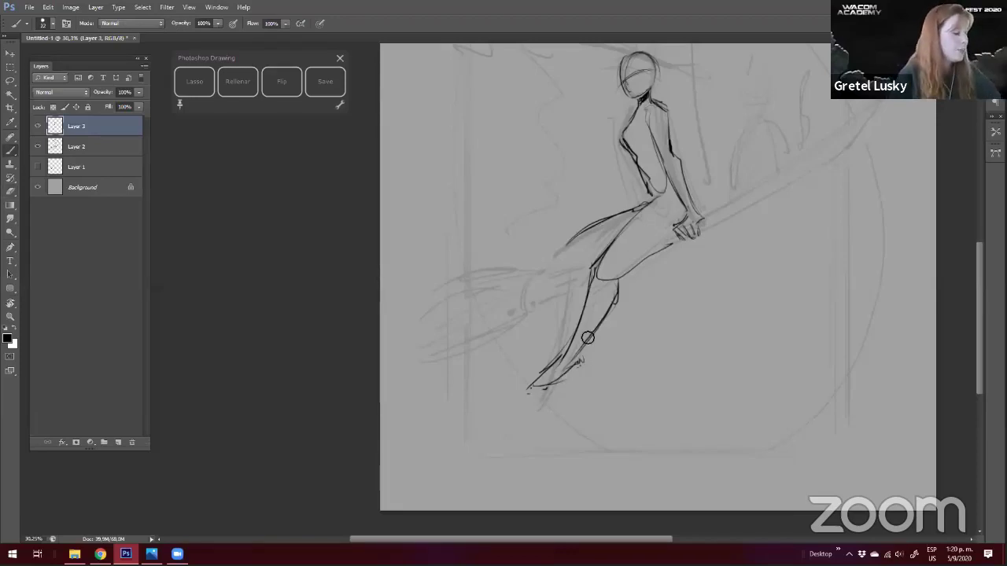
Try reworking the front foot by erasing its rough lines and drawing a heel and sole
{"action": "key", "text": "e"}
{"action": "left_click_drag", "start_coordinate": [532, 387], "coordinate": [564, 362]}
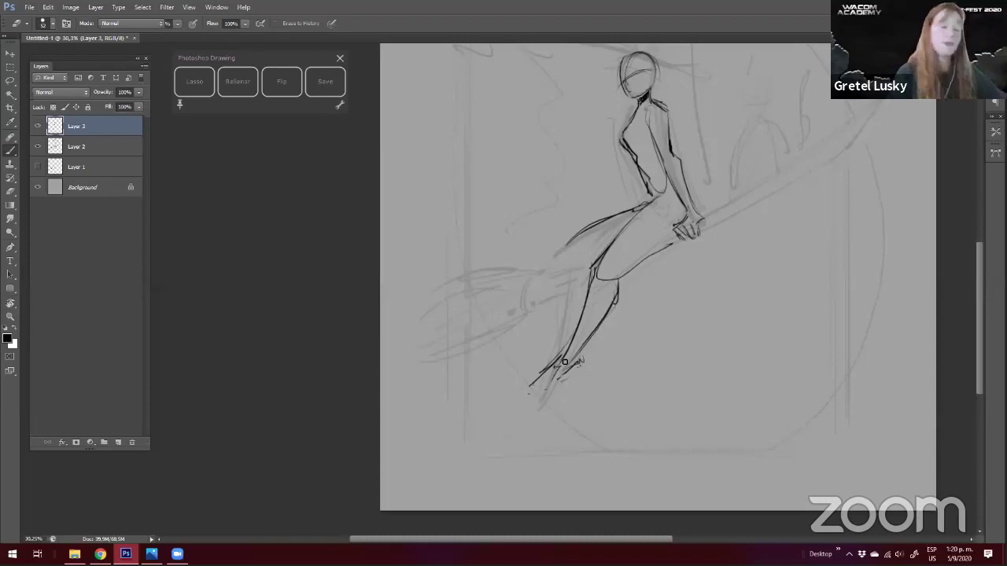
{"action": "key", "text": "b"}
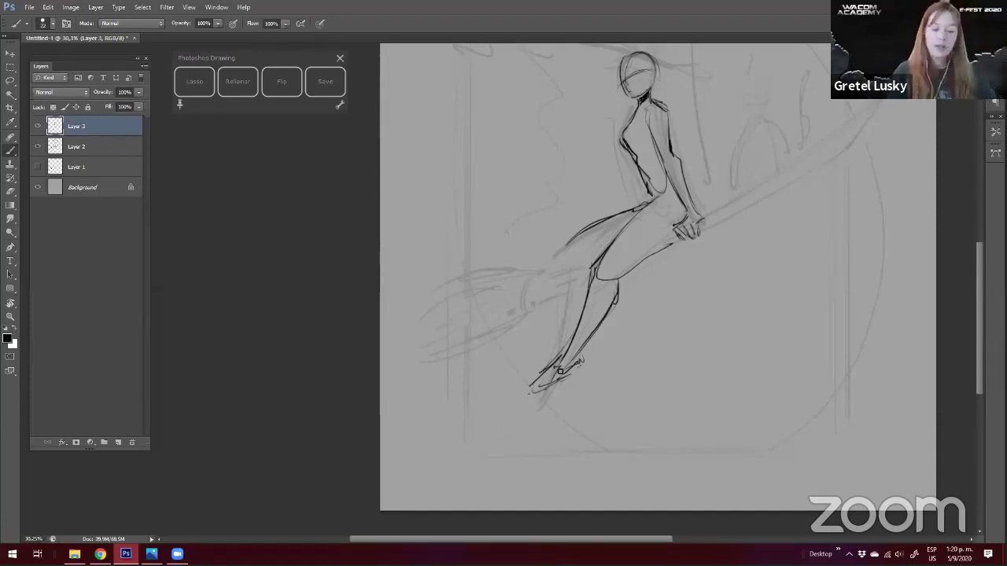
{"action": "left_click_drag", "start_coordinate": [479, 347], "coordinate": [474, 333]}
{"action": "key", "text": "e"}
{"action": "key", "text": "b"}
{"action": "left_click_drag", "start_coordinate": [583, 355], "coordinate": [516, 385]}
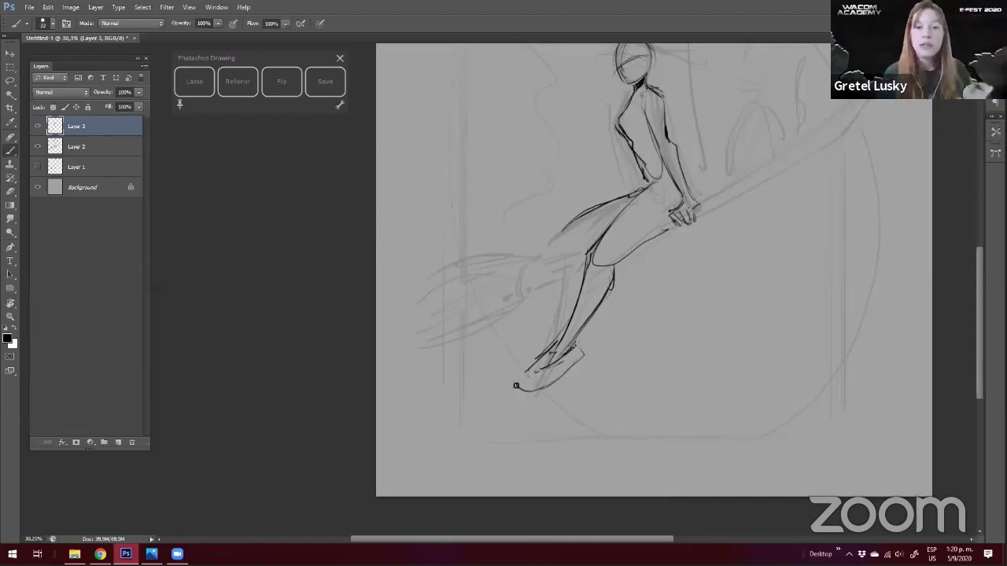
Try redrawing the front foot as a pointed shoe with a curved sole and a small toe tip
{"action": "key", "text": "e"}
{"action": "left_click_drag", "start_coordinate": [559, 378], "coordinate": [524, 389]}
{"action": "key", "text": "b"}
{"action": "left_click_drag", "start_coordinate": [527, 371], "coordinate": [521, 385]}
{"action": "key", "text": "e"}
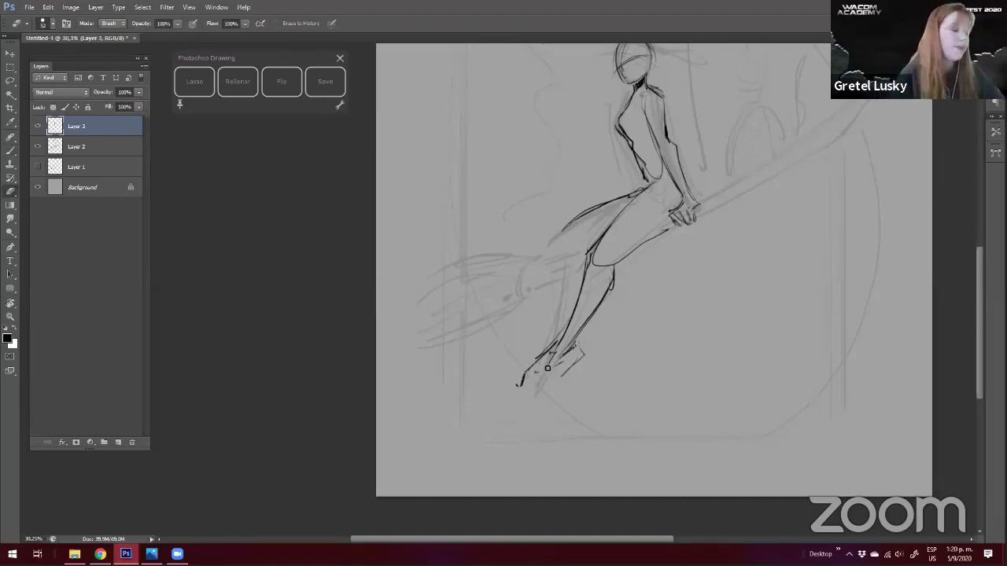
{"action": "key", "text": "b"}
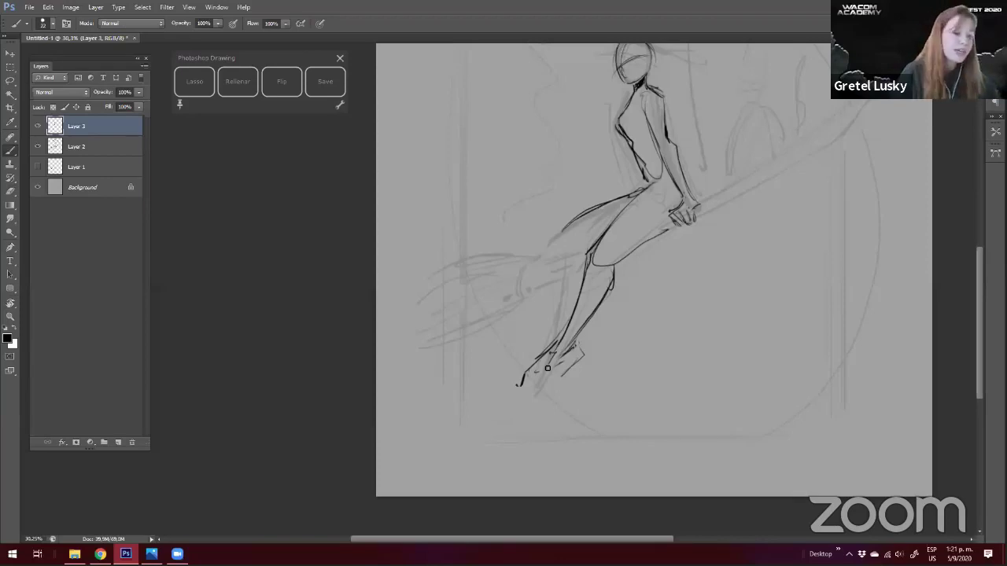
{"action": "key", "text": "e"}
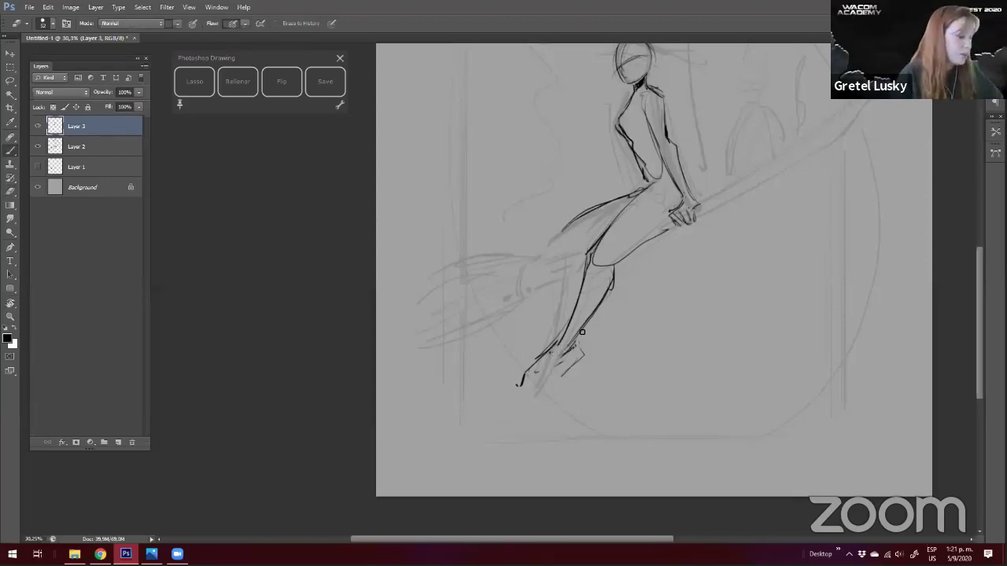
{"action": "key", "text": "b"}
{"action": "mouse_move", "coordinate": [516, 387]}
{"action": "left_mouse_down"}
{"action": "mouse_move", "coordinate": [563, 375]}
{"action": "mouse_move", "coordinate": [575, 348]}
{"action": "left_mouse_up"}
{"action": "key", "text": "e"}
{"action": "key", "text": "b"}
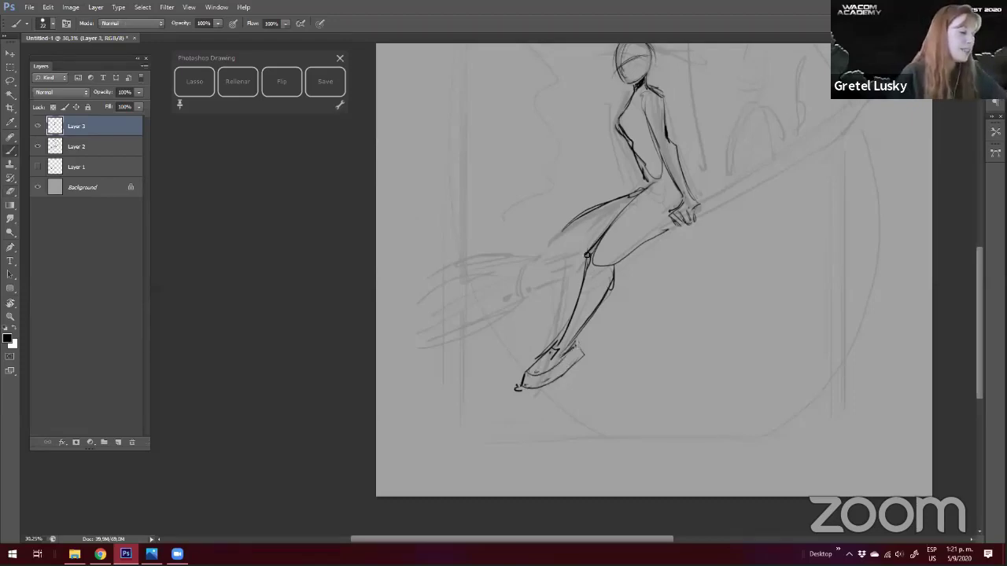
Draw the second leg's knee, shin and foot behind the front leg, and extend the front shoe's toe into a point
{"action": "left_click_drag", "start_coordinate": [562, 252], "coordinate": [591, 238]}
{"action": "left_click_drag", "start_coordinate": [513, 362], "coordinate": [504, 401]}
{"action": "mouse_move", "coordinate": [602, 335]}
{"action": "left_mouse_down"}
{"action": "mouse_move", "coordinate": [577, 384]}
{"action": "mouse_move", "coordinate": [505, 435]}
{"action": "left_mouse_up"}
Enlarge the eraser and remove the front shoe and foot lines below the ankle
{"action": "key", "text": "e"}
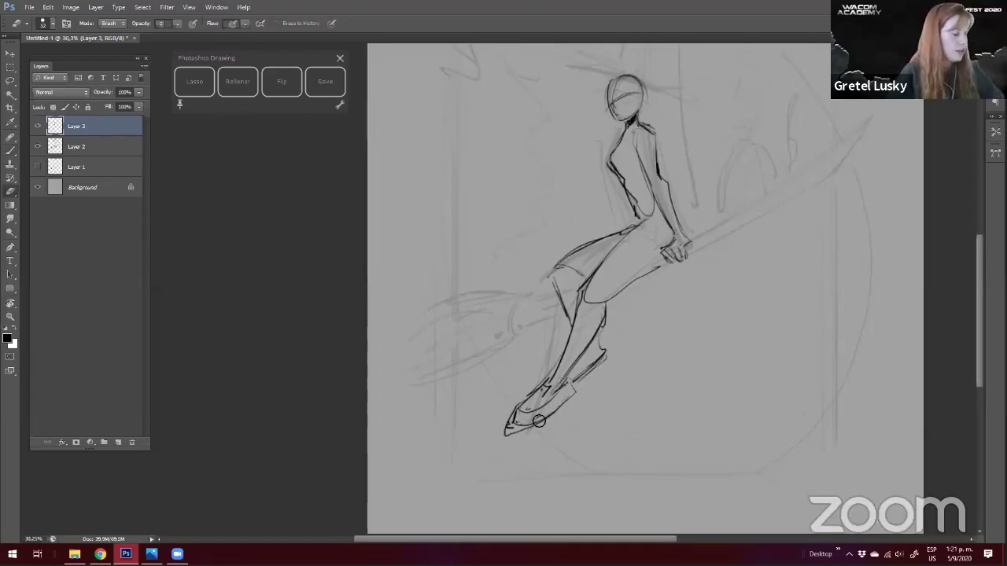
{"action": "right_click", "coordinate": [617, 349]}
{"action": "left_click_drag", "start_coordinate": [628, 314], "coordinate": [643, 314]}
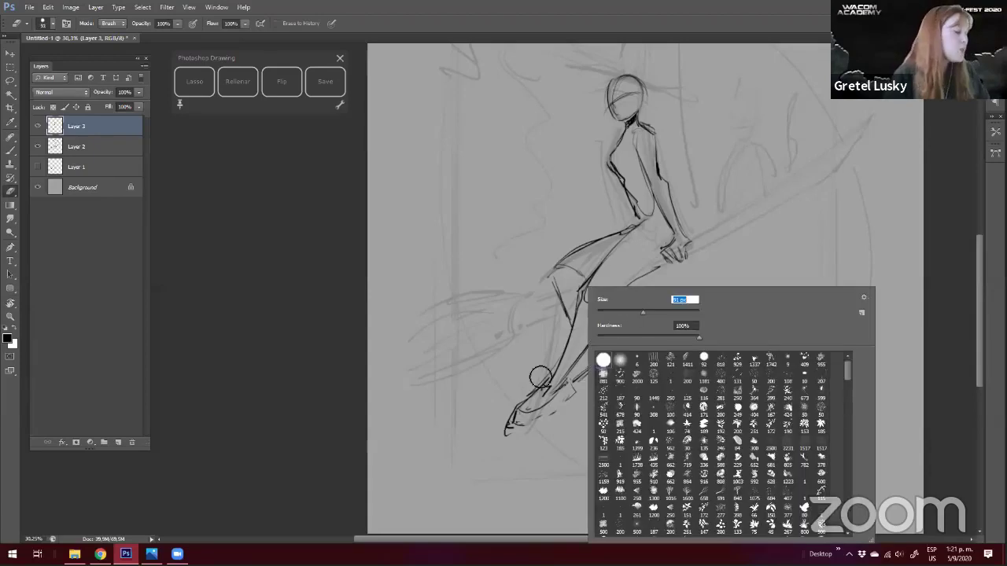
{"action": "left_click_drag", "start_coordinate": [546, 403], "coordinate": [557, 386]}
{"action": "mouse_move", "coordinate": [510, 433]}
{"action": "left_mouse_down"}
{"action": "mouse_move", "coordinate": [561, 401]}
{"action": "mouse_move", "coordinate": [534, 415]}
{"action": "left_mouse_up"}
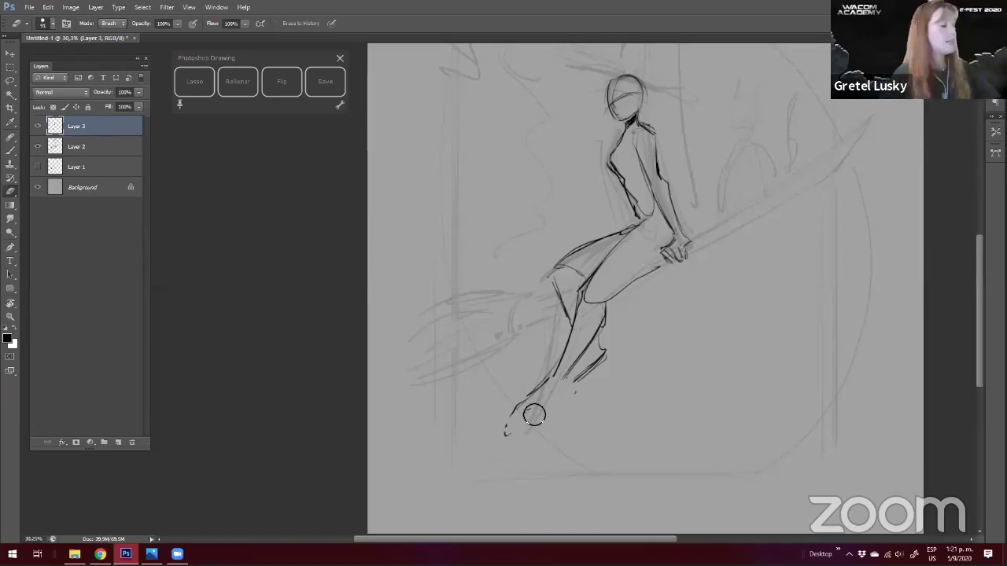
{"action": "key", "text": "b"}
{"action": "key", "text": "e"}
{"action": "left_click_drag", "start_coordinate": [515, 414], "coordinate": [528, 397]}
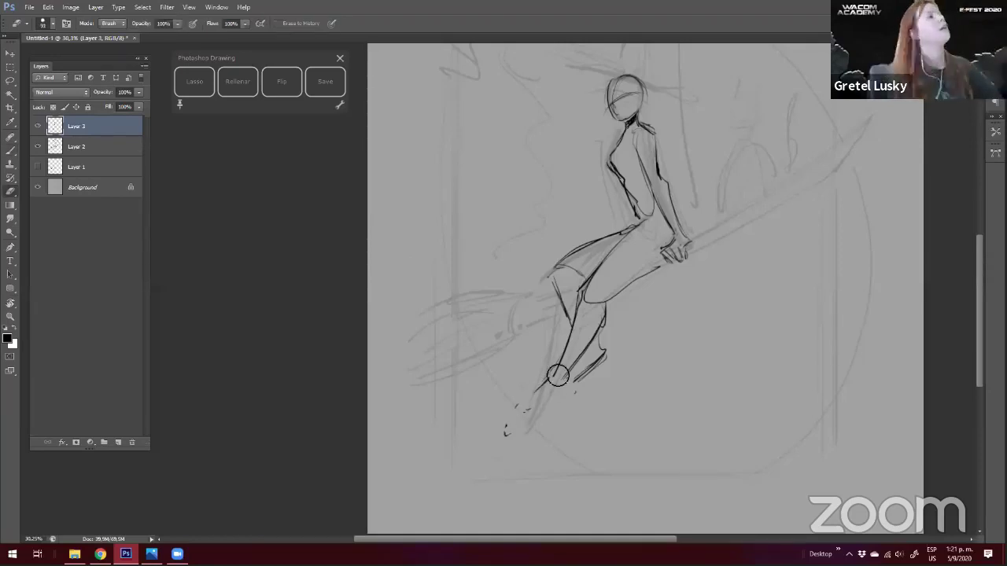
{"action": "key", "text": "b"}
{"action": "key", "text": "e"}
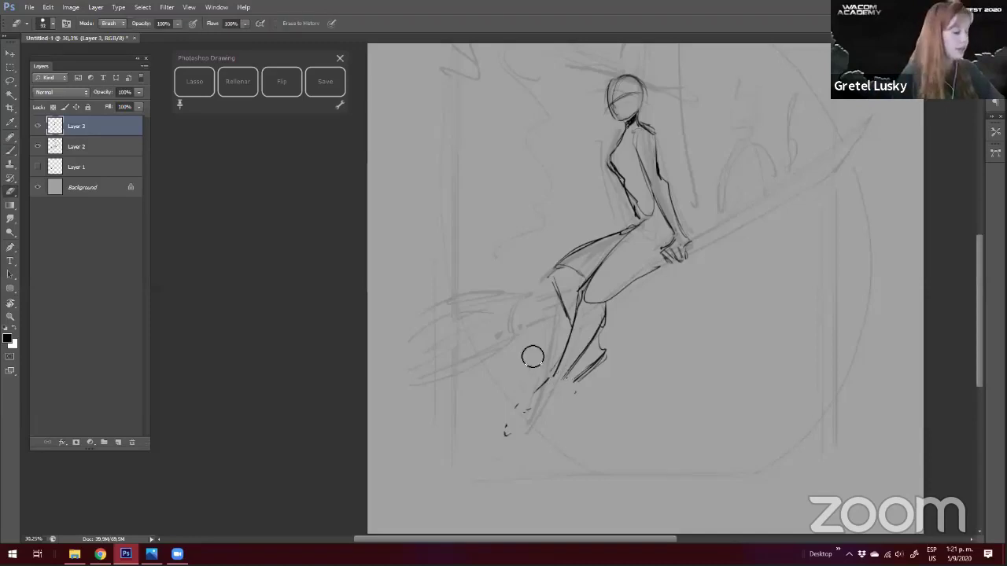
Reinforce the underside of the front thigh and the short line at the waist
{"action": "key", "text": "b"}
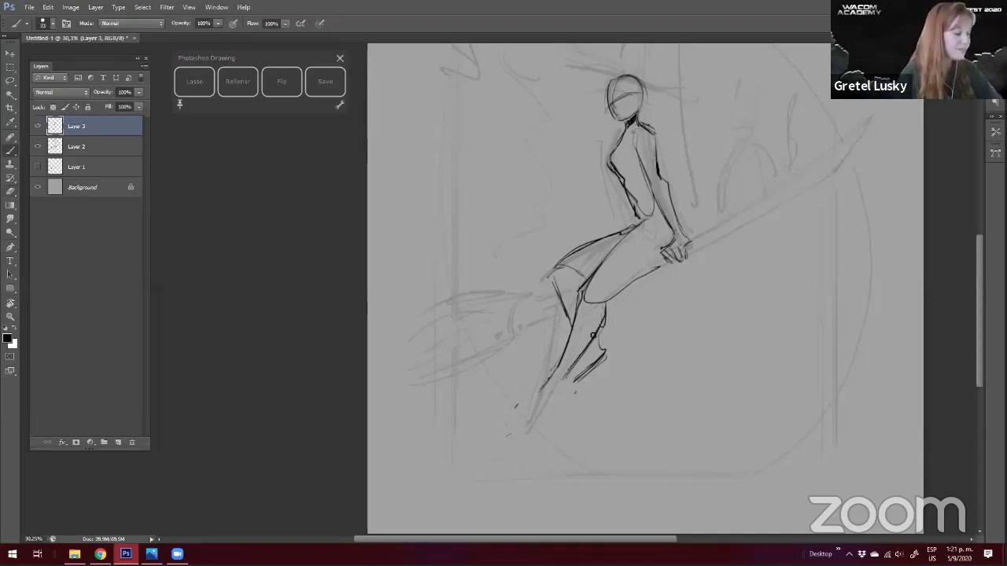
{"action": "left_click_drag", "start_coordinate": [605, 303], "coordinate": [662, 261]}
{"action": "left_click_drag", "start_coordinate": [638, 215], "coordinate": [639, 221]}
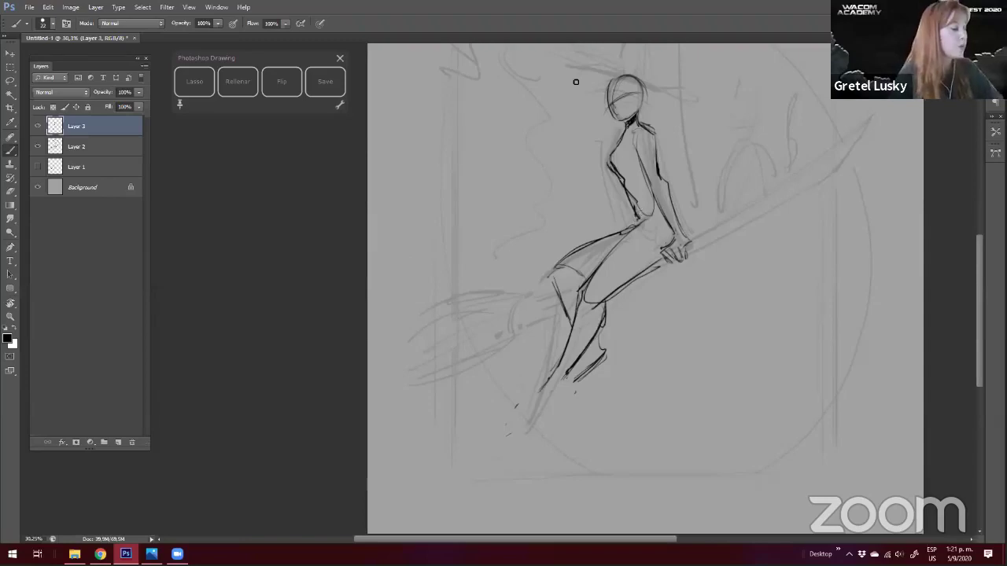
Draw the witch hat's wide slanted brim across the top of the head, undoing rejected strokes
{"action": "key", "text": "space"}
{"action": "left_click_drag", "start_coordinate": [627, 140], "coordinate": [607, 178]}
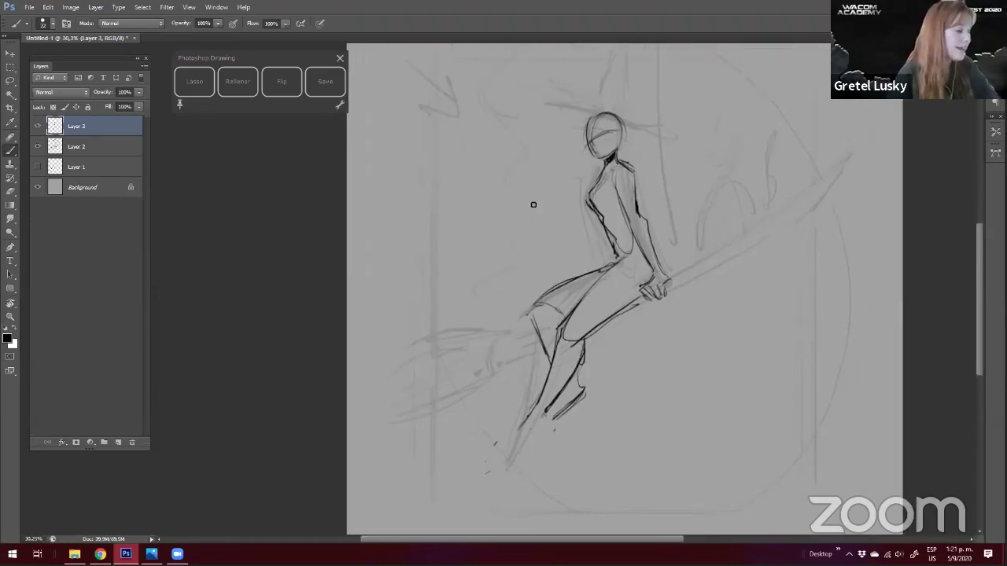
{"action": "left_click_drag", "start_coordinate": [548, 105], "coordinate": [664, 140]}
{"action": "key", "text": "e"}
{"action": "key", "text": "ctrl+z"}
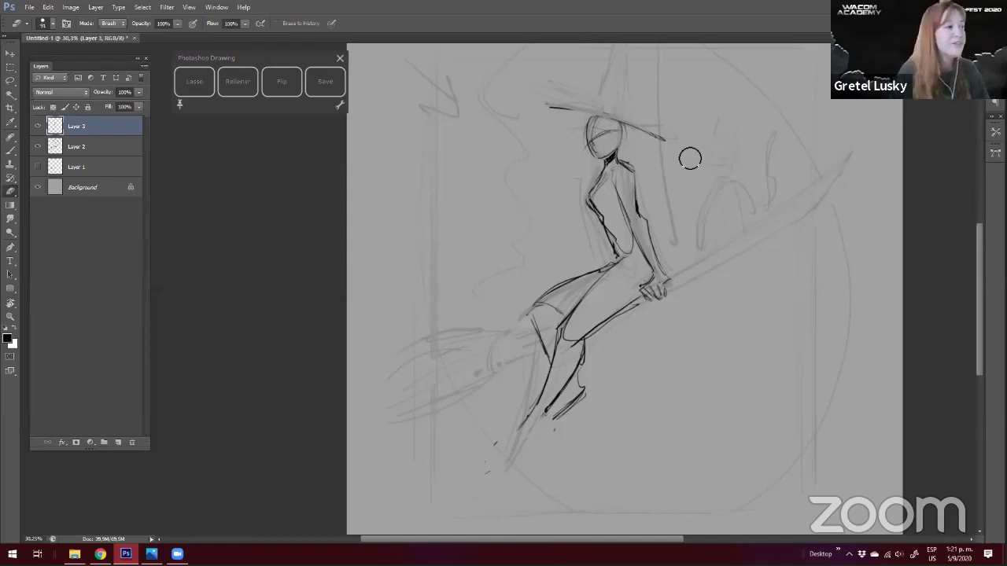
{"action": "key", "text": "b"}
{"action": "key", "text": "ctrl+z"}
{"action": "left_click_drag", "start_coordinate": [588, 180], "coordinate": [584, 231]}
{"action": "mouse_move", "coordinate": [535, 156]}
{"action": "left_mouse_down"}
{"action": "mouse_move", "coordinate": [682, 202]}
{"action": "mouse_move", "coordinate": [568, 172]}
{"action": "left_mouse_up"}
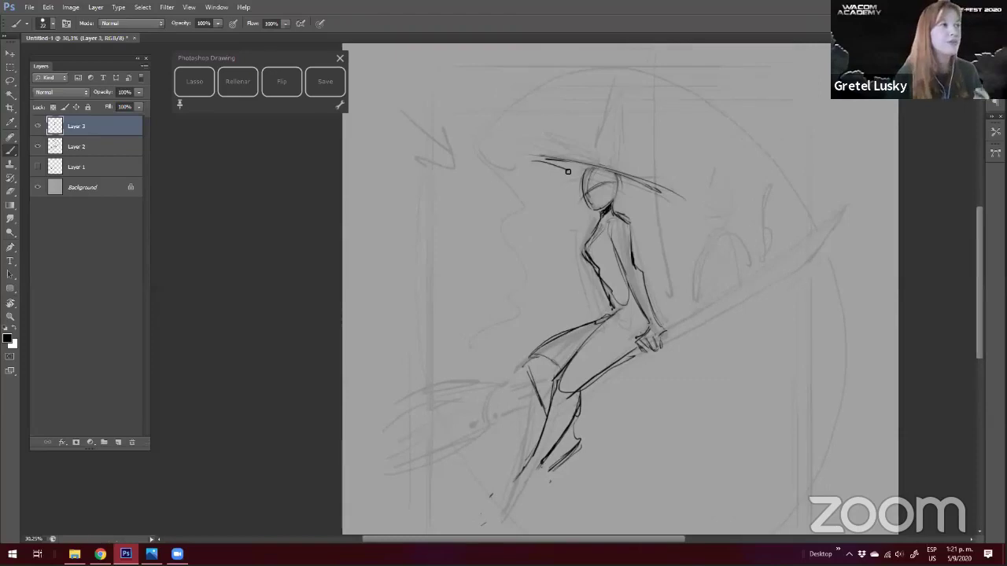
Draw the hat's tall pointed cone with a curved band at its base and strengthen the brim edges
{"action": "left_click_drag", "start_coordinate": [587, 158], "coordinate": [644, 98]}
{"action": "left_click_drag", "start_coordinate": [626, 162], "coordinate": [639, 104]}
{"action": "left_click_drag", "start_coordinate": [590, 160], "coordinate": [628, 167]}
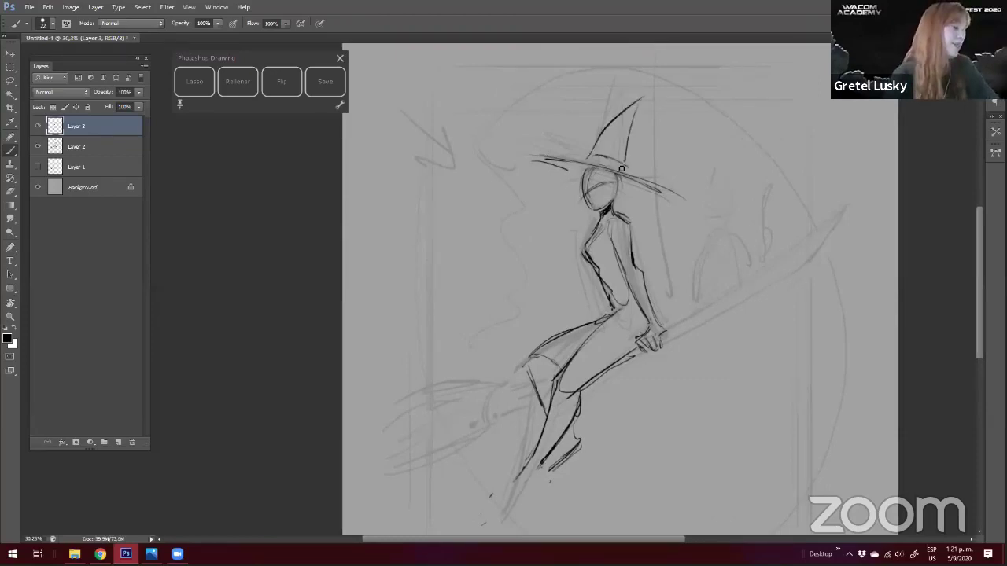
{"action": "mouse_move", "coordinate": [631, 119]}
{"action": "left_mouse_down"}
{"action": "mouse_move", "coordinate": [622, 158]}
{"action": "mouse_move", "coordinate": [673, 201]}
{"action": "left_mouse_up"}
{"action": "left_click_drag", "start_coordinate": [519, 156], "coordinate": [567, 163]}
{"action": "left_click_drag", "start_coordinate": [611, 174], "coordinate": [589, 128]}
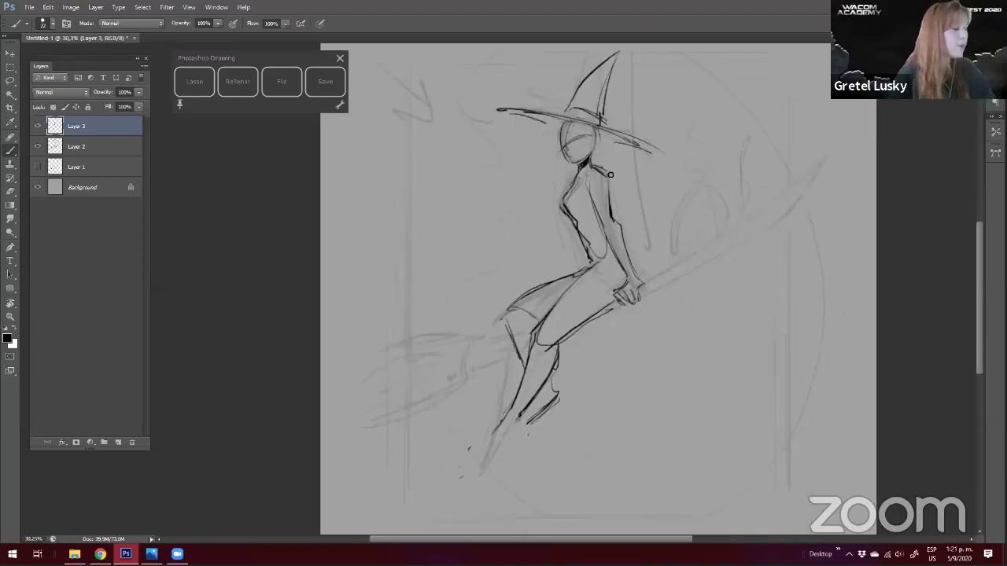
Lasso the hat and head to adjust them slightly, and erase and redraw the neck below the chin
{"action": "key", "text": "l"}
{"action": "left_click_drag", "start_coordinate": [558, 50], "coordinate": [530, 116]}
{"action": "key", "text": "ctrl+d"}
{"action": "key", "text": "b"}
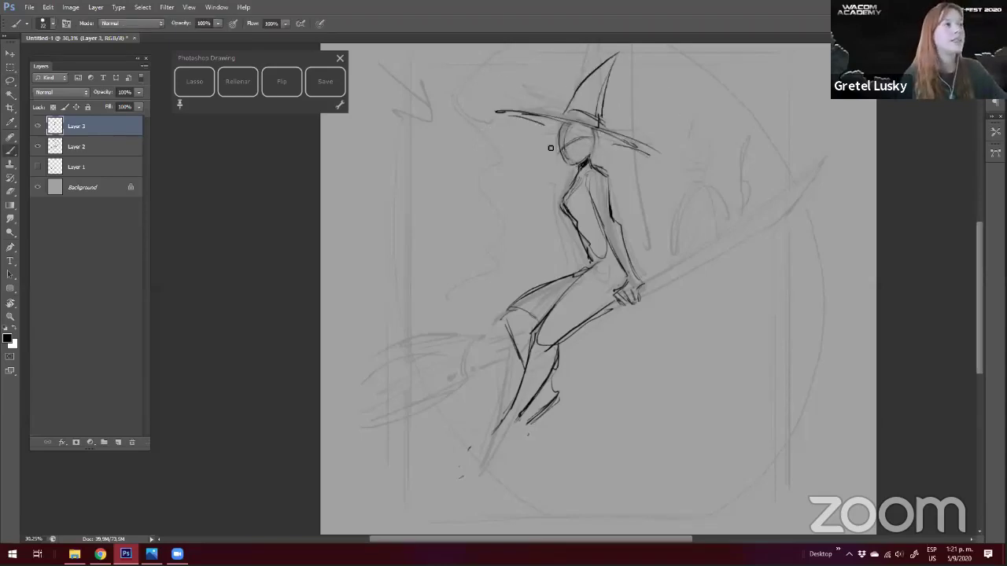
{"action": "key", "text": "e"}
{"action": "mouse_move", "coordinate": [575, 175]}
{"action": "left_mouse_down"}
{"action": "mouse_move", "coordinate": [586, 166]}
{"action": "mouse_move", "coordinate": [573, 187]}
{"action": "left_mouse_up"}
{"action": "key", "text": "b"}
{"action": "left_click_drag", "start_coordinate": [593, 152], "coordinate": [580, 176]}
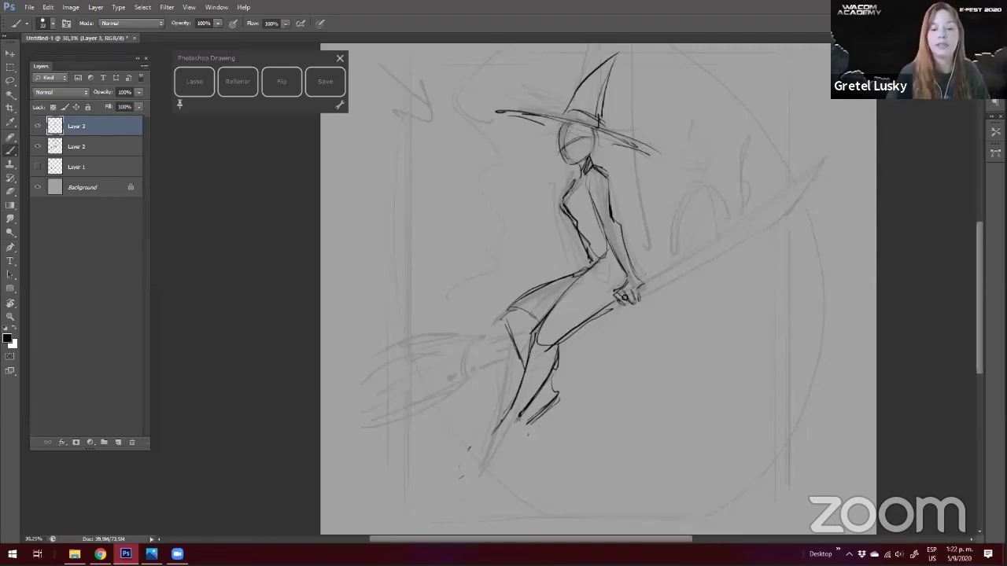
{"action": "left_click_drag", "start_coordinate": [545, 254], "coordinate": [552, 214]}
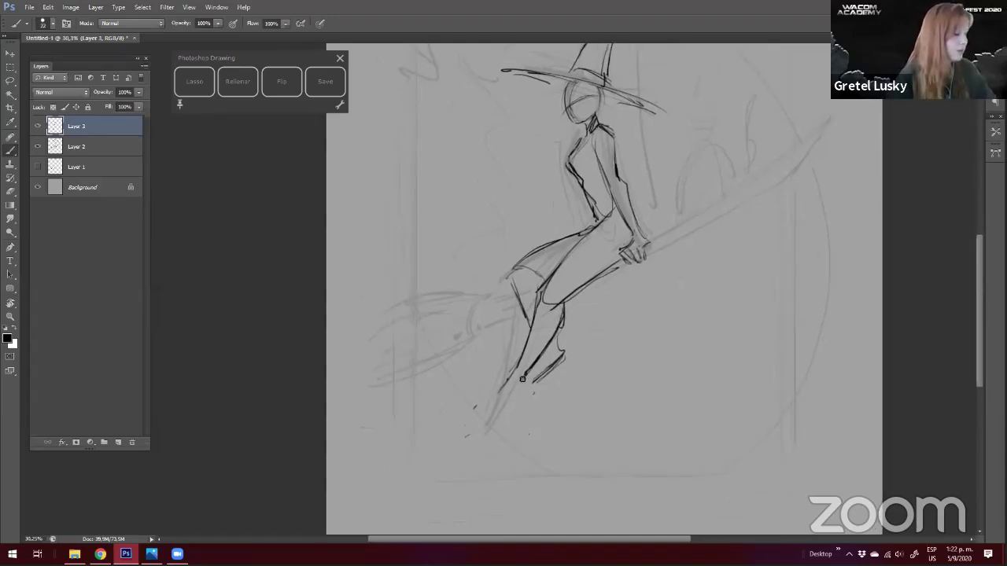
Clean up the line ends at the lower leg and strengthen the underside of the witch hat's brim, undoing a rejected stroke
{"action": "key", "text": "e"}
{"action": "key", "text": "b"}
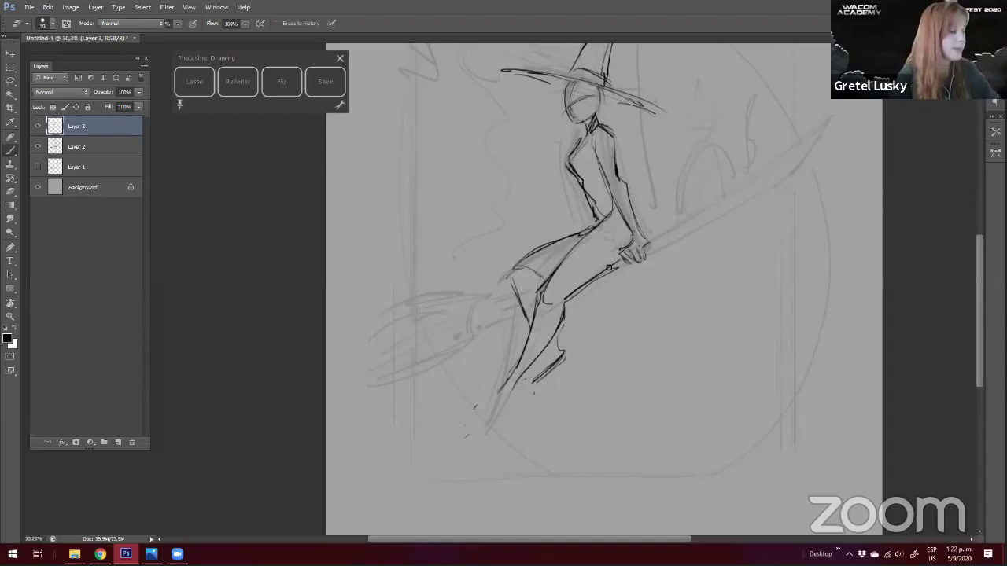
{"action": "left_click_drag", "start_coordinate": [508, 198], "coordinate": [416, 307]}
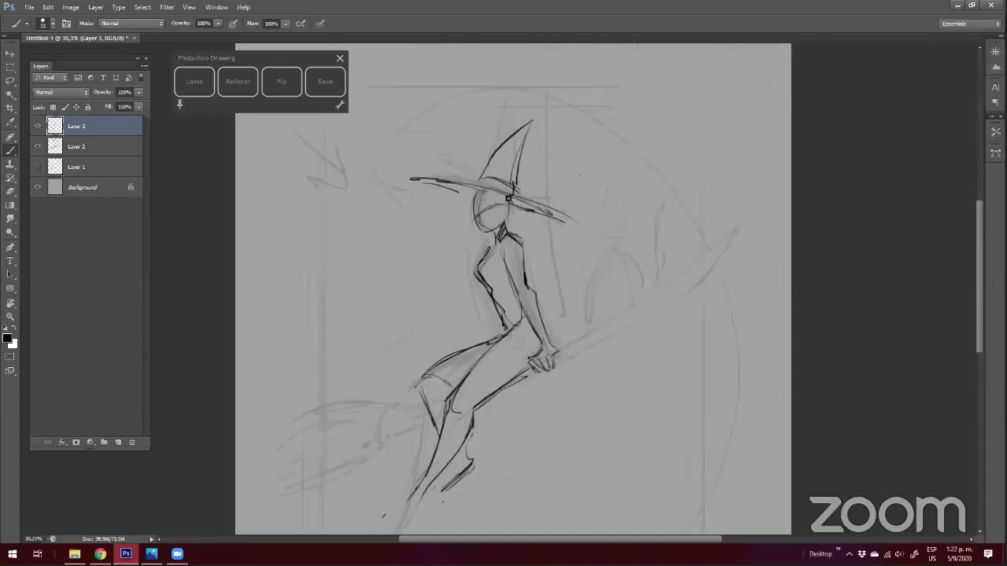
{"action": "left_click_drag", "start_coordinate": [434, 180], "coordinate": [577, 221]}
{"action": "key", "text": "ctrl+z"}
{"action": "left_click_drag", "start_coordinate": [420, 179], "coordinate": [575, 223]}
{"action": "mouse_move", "coordinate": [352, 363]}
{"action": "left_mouse_down"}
{"action": "mouse_move", "coordinate": [407, 333]}
{"action": "mouse_move", "coordinate": [407, 310]}
{"action": "left_mouse_up"}
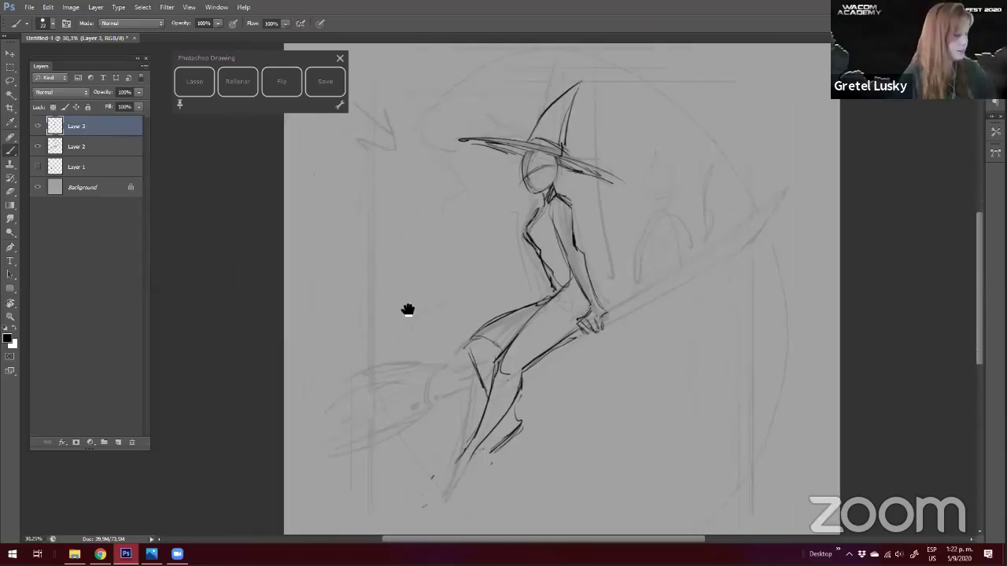
Draw the witch's front shoe below the ankle and hatch the rear shoe, erasing and redrawing lines around the ankles
{"action": "mouse_move", "coordinate": [502, 394]}
{"action": "left_mouse_down"}
{"action": "mouse_move", "coordinate": [459, 420]}
{"action": "mouse_move", "coordinate": [501, 402]}
{"action": "mouse_move", "coordinate": [477, 434]}
{"action": "mouse_move", "coordinate": [449, 427]}
{"action": "mouse_move", "coordinate": [458, 436]}
{"action": "left_mouse_up"}
{"action": "mouse_move", "coordinate": [461, 438]}
{"action": "left_mouse_down"}
{"action": "mouse_move", "coordinate": [502, 418]}
{"action": "mouse_move", "coordinate": [460, 438]}
{"action": "left_mouse_up"}
{"action": "left_click_drag", "start_coordinate": [488, 393], "coordinate": [460, 421]}
{"action": "key", "text": "space"}
{"action": "left_click_drag", "start_coordinate": [363, 402], "coordinate": [354, 408]}
{"action": "key", "text": "e"}
{"action": "mouse_move", "coordinate": [488, 390]}
{"action": "left_mouse_down"}
{"action": "mouse_move", "coordinate": [458, 426]}
{"action": "mouse_move", "coordinate": [490, 397]}
{"action": "mouse_move", "coordinate": [496, 405]}
{"action": "mouse_move", "coordinate": [445, 420]}
{"action": "mouse_move", "coordinate": [443, 444]}
{"action": "mouse_move", "coordinate": [478, 420]}
{"action": "mouse_move", "coordinate": [482, 395]}
{"action": "left_mouse_up"}
{"action": "key", "text": "e"}
{"action": "key", "text": "b"}
{"action": "key", "text": "b"}
{"action": "mouse_move", "coordinate": [462, 446]}
{"action": "left_mouse_down"}
{"action": "mouse_move", "coordinate": [447, 470]}
{"action": "mouse_move", "coordinate": [427, 471]}
{"action": "left_mouse_up"}
{"action": "left_click_drag", "start_coordinate": [492, 412], "coordinate": [521, 390]}
Darken the neck and draw both edges of the broom handle from the hand to its pointed, upturned tip
{"action": "left_click_drag", "start_coordinate": [666, 169], "coordinate": [618, 233]}
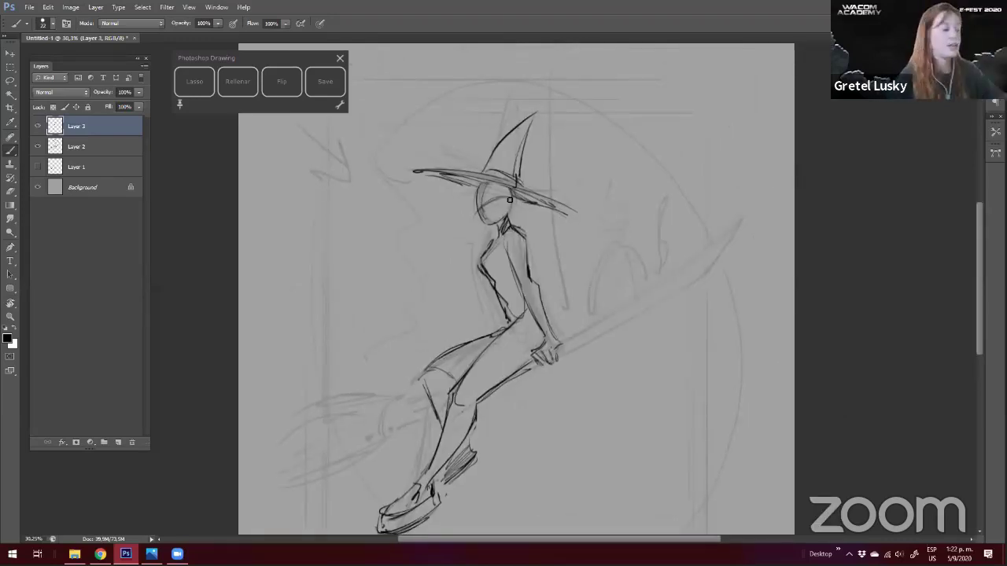
{"action": "left_click_drag", "start_coordinate": [496, 218], "coordinate": [505, 231]}
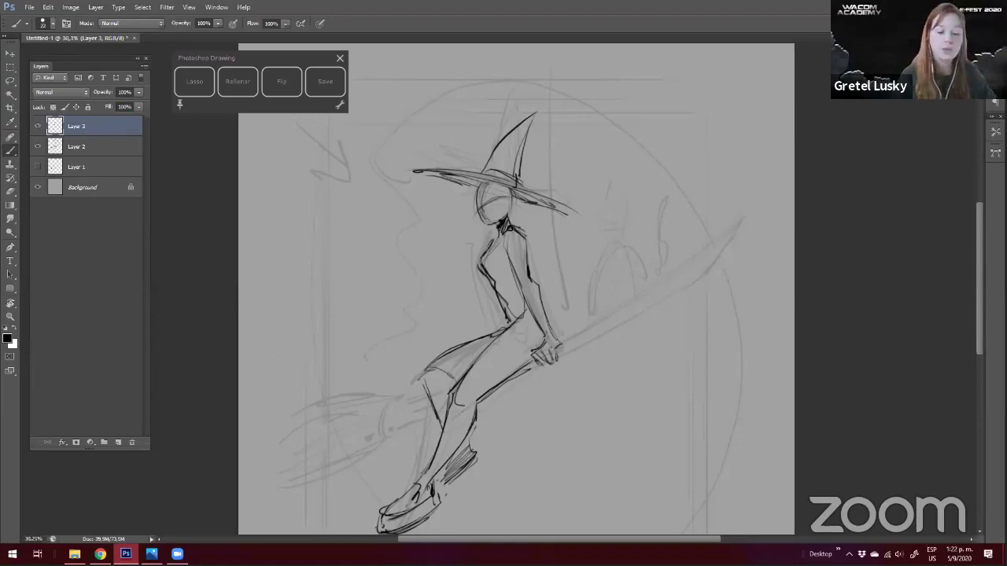
{"action": "left_click_drag", "start_coordinate": [565, 343], "coordinate": [721, 240]}
{"action": "left_click_drag", "start_coordinate": [700, 274], "coordinate": [737, 226]}
{"action": "left_click_drag", "start_coordinate": [647, 311], "coordinate": [560, 354]}
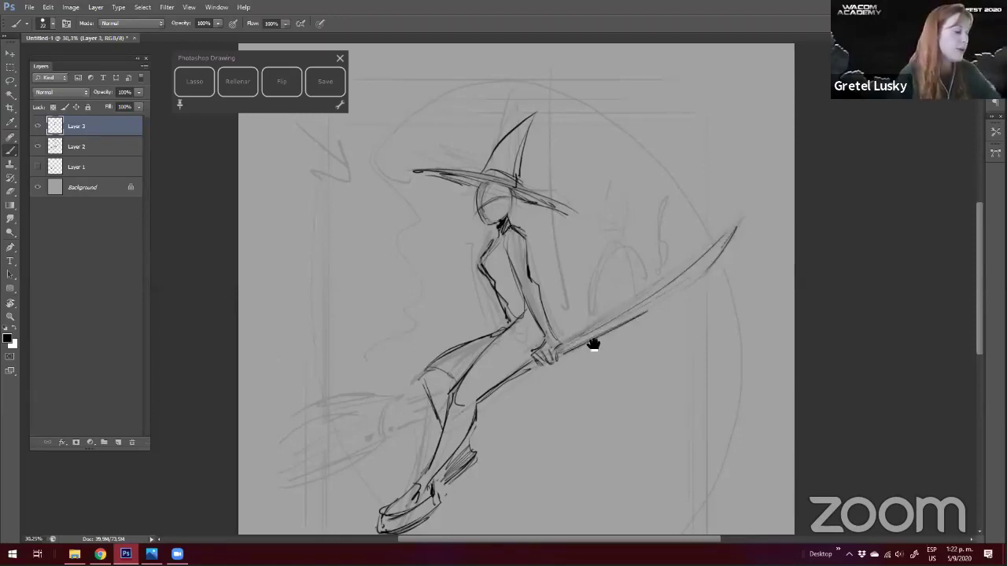
Draw the broom's binding behind the thigh with short handle lines and curved bands where the bristles begin
{"action": "left_click_drag", "start_coordinate": [426, 378], "coordinate": [529, 302]}
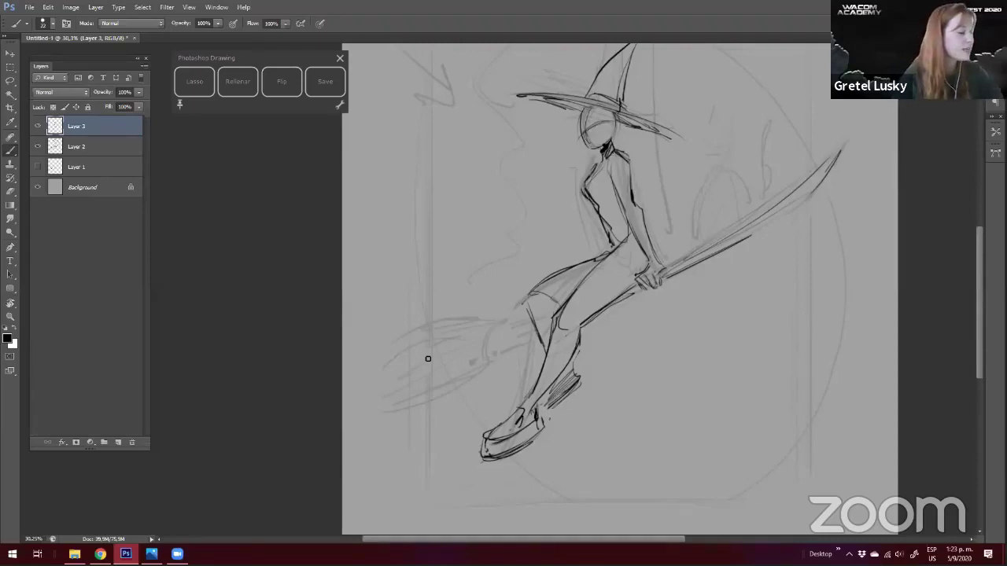
{"action": "mouse_move", "coordinate": [516, 336]}
{"action": "left_mouse_down"}
{"action": "mouse_move", "coordinate": [535, 328]}
{"action": "mouse_move", "coordinate": [520, 345]}
{"action": "mouse_move", "coordinate": [532, 322]}
{"action": "mouse_move", "coordinate": [496, 346]}
{"action": "mouse_move", "coordinate": [505, 338]}
{"action": "left_mouse_up"}
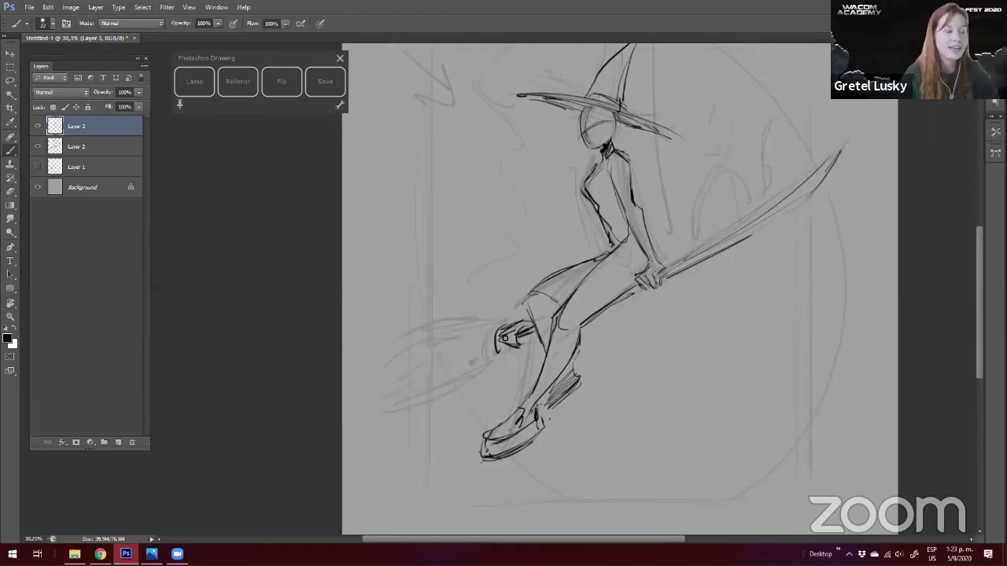
{"action": "mouse_move", "coordinate": [509, 323]}
{"action": "left_mouse_down"}
{"action": "mouse_move", "coordinate": [502, 352]}
{"action": "mouse_move", "coordinate": [502, 333]}
{"action": "left_mouse_up"}
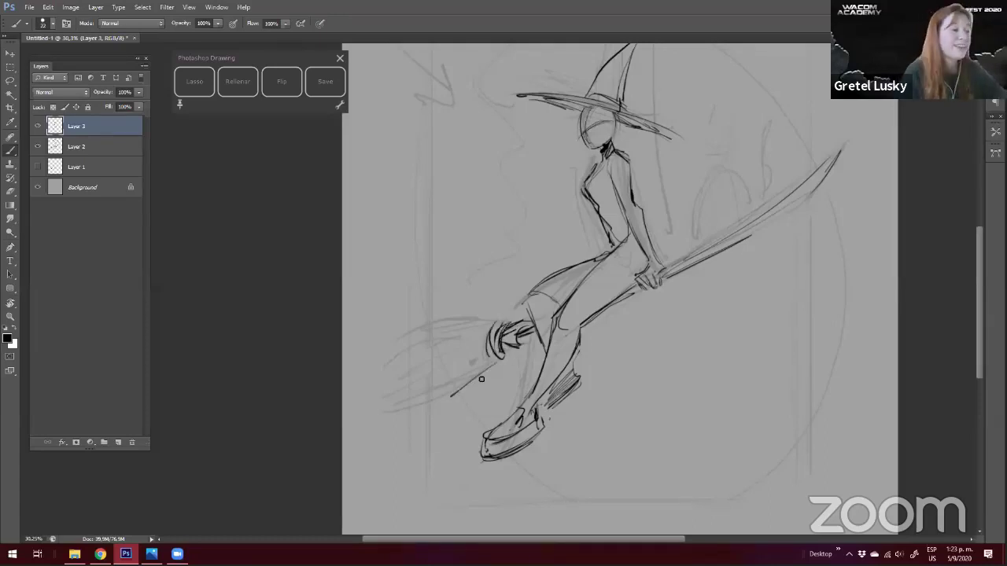
Draw the broom's fanned bristles with long strokes spreading backward from the binding and a curved line across their ends
{"action": "left_click_drag", "start_coordinate": [432, 393], "coordinate": [489, 360]}
{"action": "mouse_move", "coordinate": [486, 323]}
{"action": "left_mouse_down"}
{"action": "mouse_move", "coordinate": [413, 322]}
{"action": "mouse_move", "coordinate": [416, 348]}
{"action": "mouse_move", "coordinate": [393, 366]}
{"action": "mouse_move", "coordinate": [417, 379]}
{"action": "left_mouse_up"}
{"action": "left_click_drag", "start_coordinate": [482, 337], "coordinate": [415, 347]}
{"action": "left_click_drag", "start_coordinate": [490, 354], "coordinate": [417, 393]}
{"action": "left_click_drag", "start_coordinate": [498, 318], "coordinate": [436, 318]}
{"action": "left_click_drag", "start_coordinate": [497, 319], "coordinate": [437, 315]}
{"action": "left_click_drag", "start_coordinate": [491, 316], "coordinate": [448, 305]}
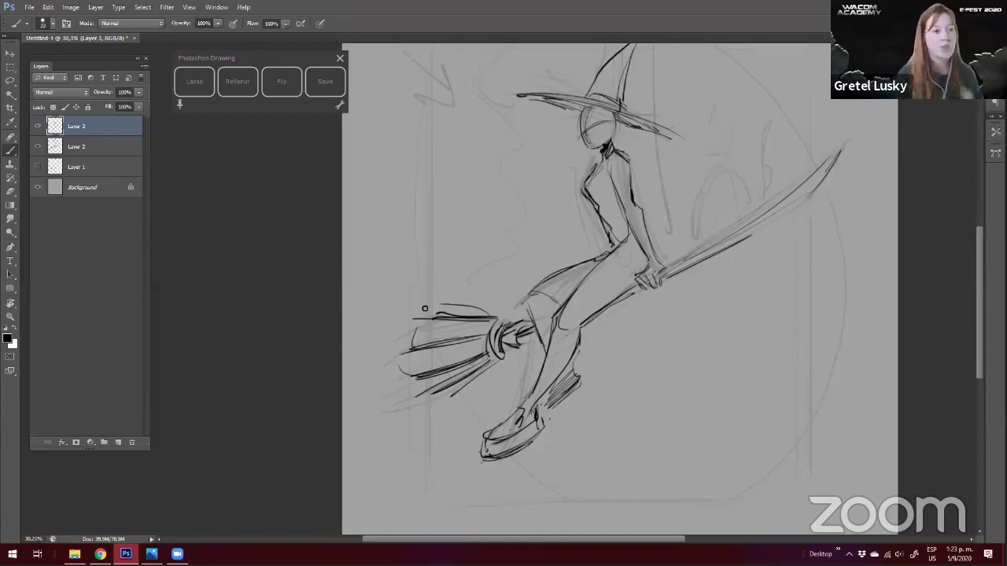
{"action": "mouse_move", "coordinate": [404, 310]}
{"action": "left_mouse_down"}
{"action": "mouse_move", "coordinate": [495, 316]}
{"action": "mouse_move", "coordinate": [414, 321]}
{"action": "mouse_move", "coordinate": [409, 301]}
{"action": "mouse_move", "coordinate": [403, 372]}
{"action": "left_mouse_up"}
{"action": "left_click_drag", "start_coordinate": [488, 351], "coordinate": [442, 393]}
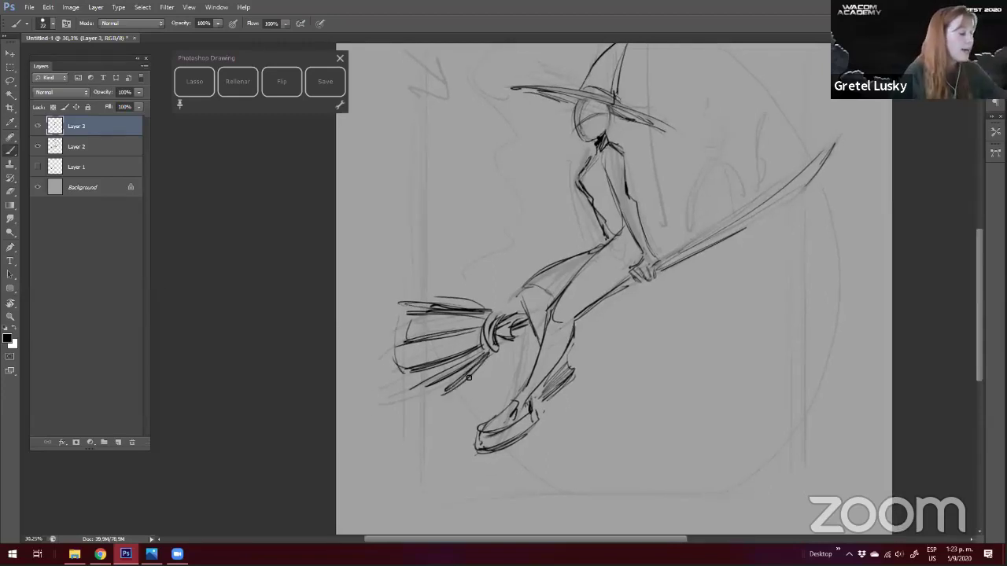
Add more bristle strokes, erase part of the upper edge and redraw it with longer strokes flaring out past the ends
{"action": "left_click_drag", "start_coordinate": [471, 346], "coordinate": [404, 366]}
{"action": "left_click_drag", "start_coordinate": [398, 286], "coordinate": [476, 308]}
{"action": "left_click_drag", "start_coordinate": [404, 395], "coordinate": [408, 413]}
{"action": "key", "text": "e"}
{"action": "mouse_move", "coordinate": [496, 314]}
{"action": "left_mouse_down"}
{"action": "mouse_move", "coordinate": [411, 294]}
{"action": "mouse_move", "coordinate": [492, 316]}
{"action": "left_mouse_up"}
{"action": "key", "text": "b"}
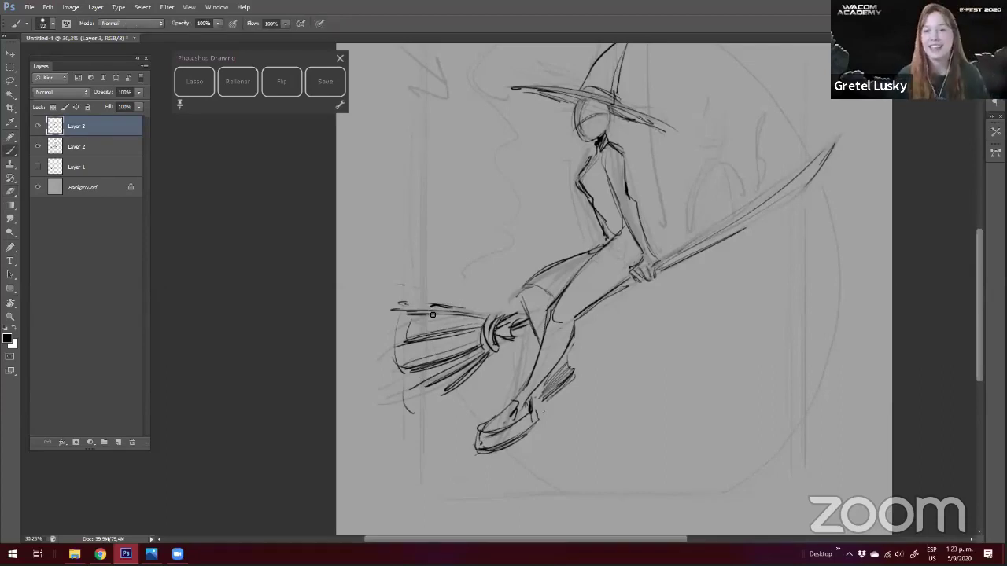
{"action": "left_click_drag", "start_coordinate": [494, 319], "coordinate": [374, 300]}
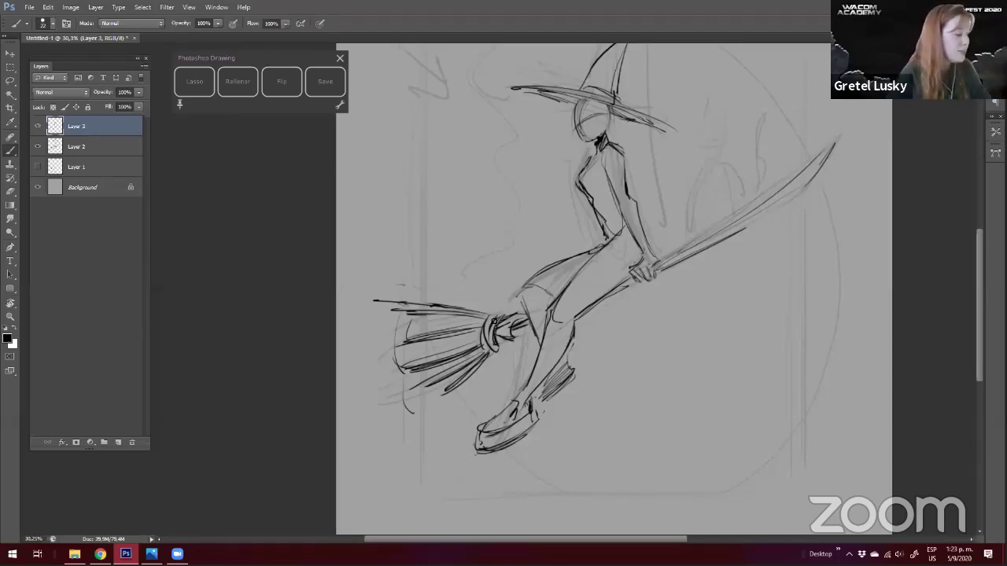
{"action": "left_click_drag", "start_coordinate": [492, 319], "coordinate": [427, 295]}
{"action": "mouse_move", "coordinate": [329, 354]}
{"action": "left_mouse_down"}
{"action": "mouse_move", "coordinate": [292, 346]}
{"action": "mouse_move", "coordinate": [302, 297]}
{"action": "left_mouse_up"}
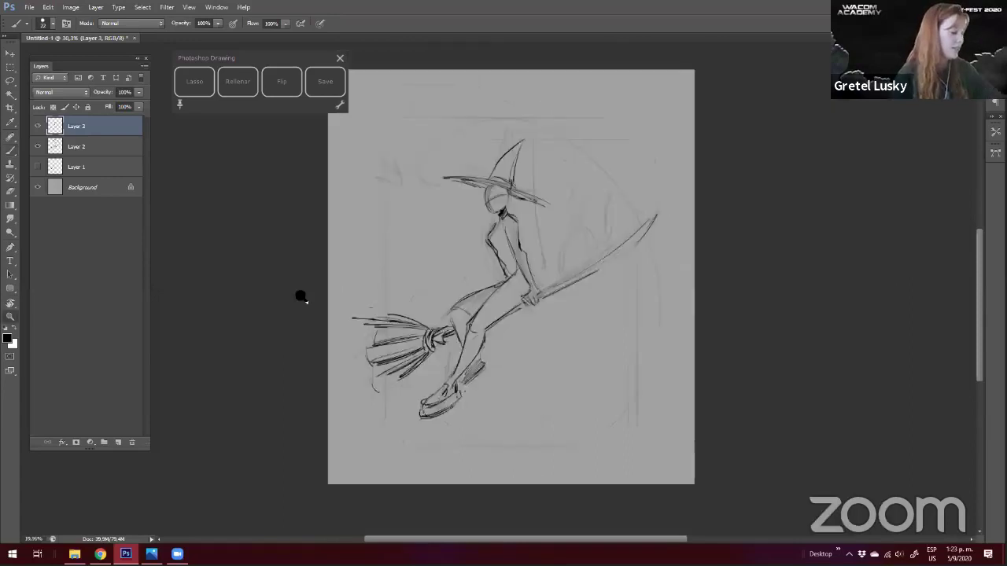
Erase the rough end line of the bristles and redraw their ragged tips with short strokes
{"action": "key", "text": "e"}
{"action": "left_click_drag", "start_coordinate": [350, 371], "coordinate": [351, 386]}
{"action": "key", "text": "b"}
{"action": "left_click_drag", "start_coordinate": [335, 348], "coordinate": [332, 368]}
{"action": "mouse_move", "coordinate": [336, 372]}
{"action": "left_mouse_down"}
{"action": "mouse_move", "coordinate": [391, 362]}
{"action": "mouse_move", "coordinate": [341, 362]}
{"action": "mouse_move", "coordinate": [404, 358]}
{"action": "mouse_move", "coordinate": [353, 370]}
{"action": "left_mouse_up"}
{"action": "key", "text": "e"}
{"action": "key", "text": "b"}
{"action": "key", "text": "e"}
{"action": "key", "text": "b"}
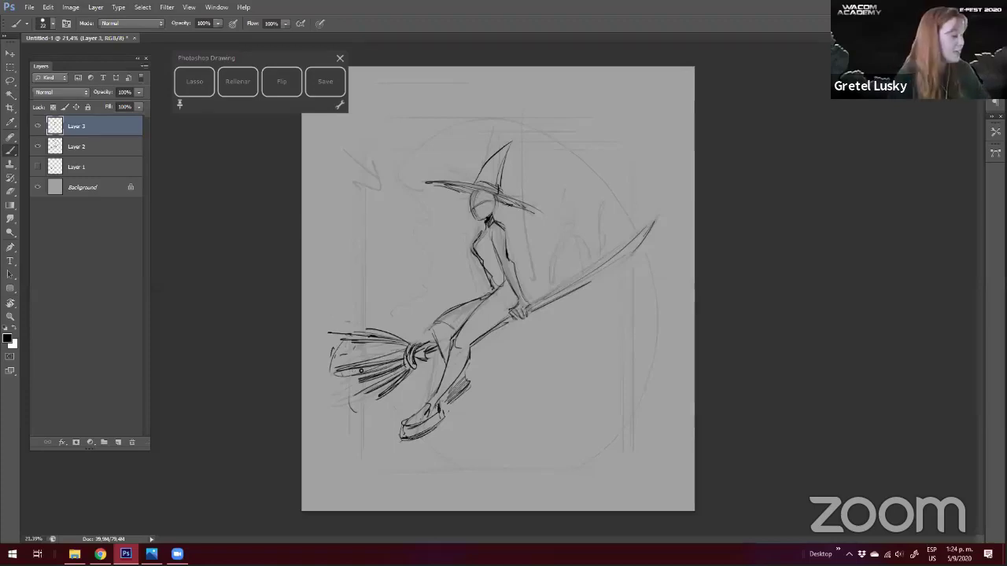
Redraw the broom handle's lower edge from the thigh to the tip, erasing stray lines along it and at the tip
{"action": "left_click_drag", "start_coordinate": [280, 352], "coordinate": [294, 320]}
{"action": "mouse_move", "coordinate": [591, 288]}
{"action": "left_mouse_down"}
{"action": "mouse_move", "coordinate": [664, 221]}
{"action": "mouse_move", "coordinate": [490, 336]}
{"action": "left_mouse_up"}
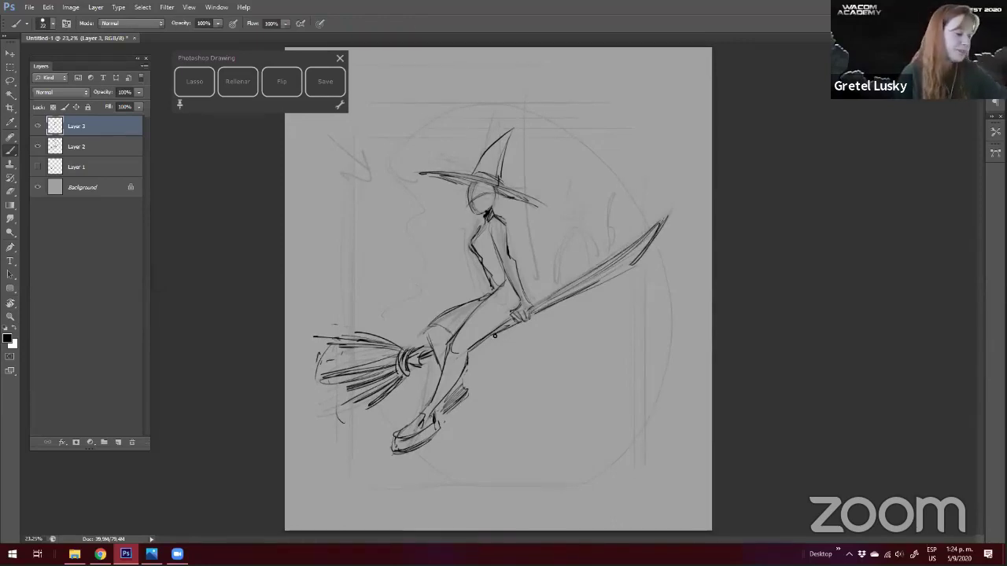
{"action": "left_click_drag", "start_coordinate": [633, 262], "coordinate": [669, 218]}
{"action": "key", "text": "e"}
{"action": "mouse_move", "coordinate": [589, 290]}
{"action": "left_mouse_down"}
{"action": "mouse_move", "coordinate": [643, 255]}
{"action": "mouse_move", "coordinate": [563, 300]}
{"action": "left_mouse_up"}
{"action": "key", "text": "b"}
{"action": "left_click_drag", "start_coordinate": [627, 265], "coordinate": [545, 307]}
{"action": "key", "text": "e"}
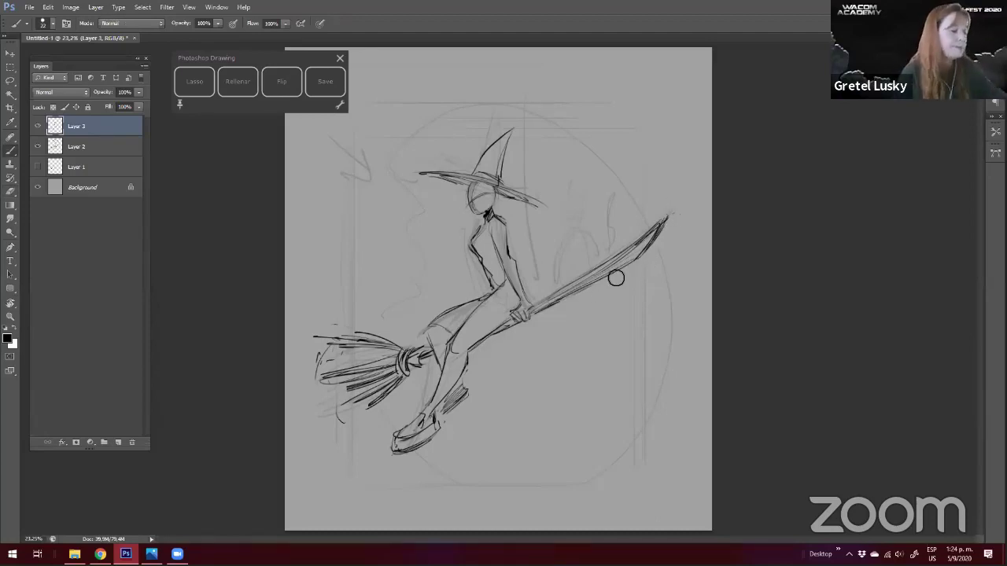
{"action": "left_click_drag", "start_coordinate": [662, 209], "coordinate": [664, 219]}
{"action": "key", "text": "b"}
Draw short wavy hair on both sides of the witch's face beneath the hat brim
{"action": "key", "text": "ctrl+space"}
{"action": "left_click_drag", "start_coordinate": [431, 275], "coordinate": [437, 276]}
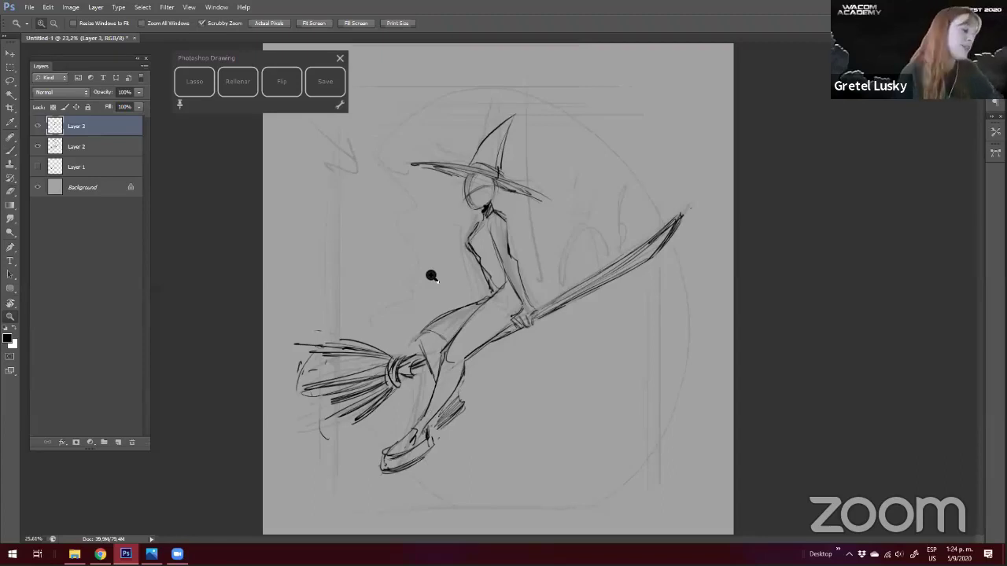
{"action": "left_click", "coordinate": [456, 203]}
{"action": "key", "text": "b"}
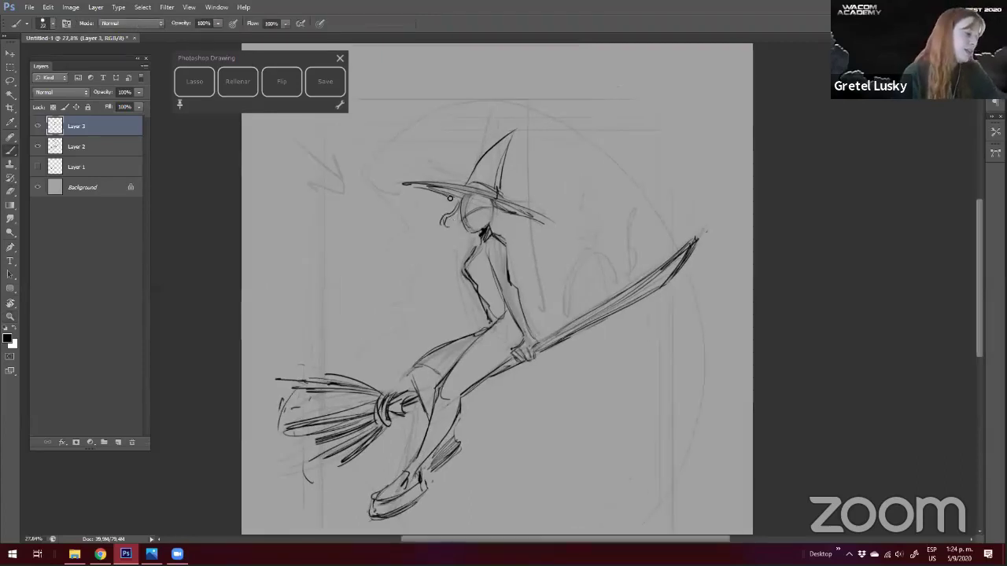
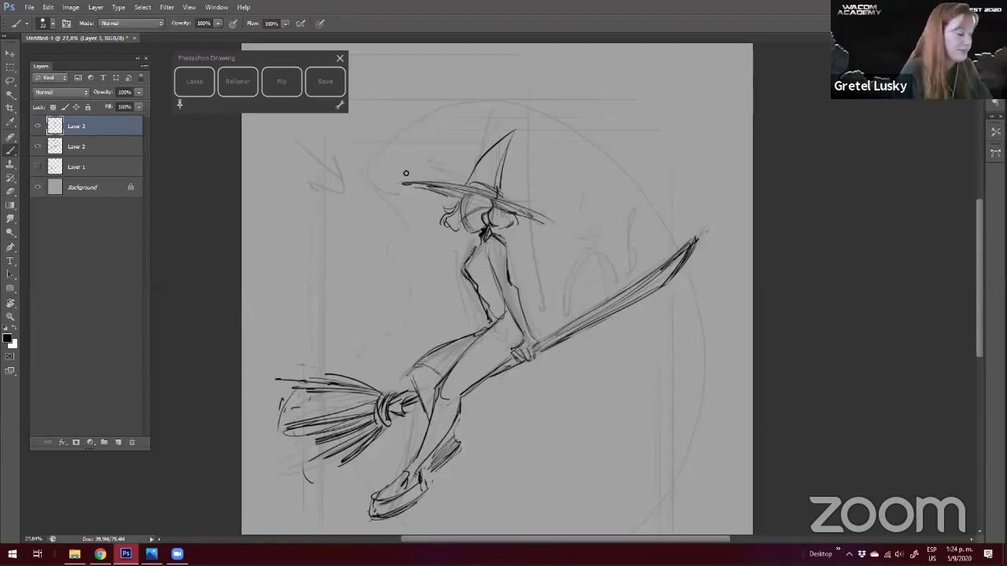
Darken the hat's brim, redraw the back edge of its cone up to the tip, and add a curve at the hip
{"action": "left_click_drag", "start_coordinate": [425, 186], "coordinate": [557, 226]}
{"action": "mouse_move", "coordinate": [516, 130]}
{"action": "left_mouse_down"}
{"action": "mouse_move", "coordinate": [499, 203]}
{"action": "mouse_move", "coordinate": [521, 130]}
{"action": "mouse_move", "coordinate": [506, 170]}
{"action": "left_mouse_up"}
{"action": "key", "text": "e"}
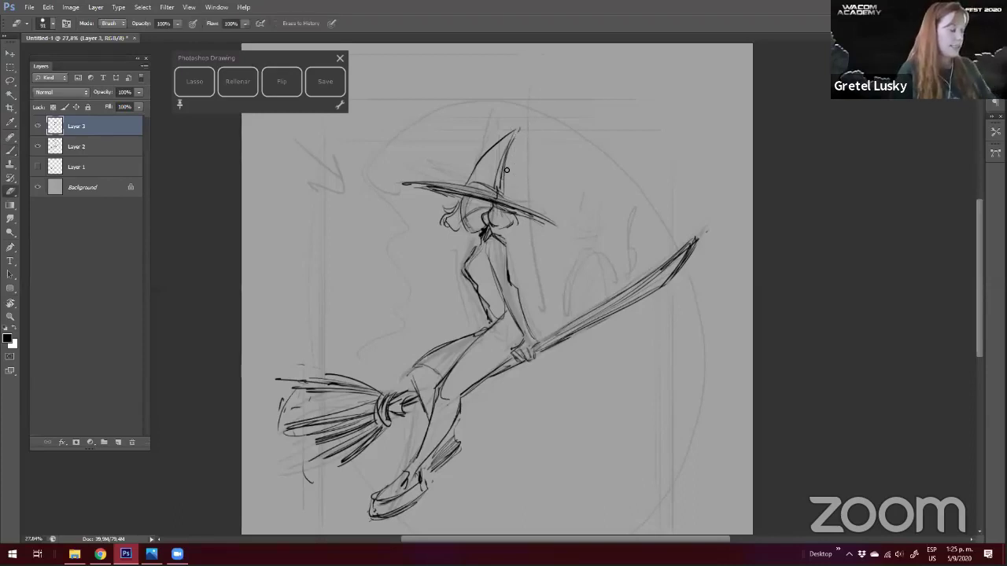
{"action": "key", "text": "ctrl+z"}
{"action": "key", "text": "b"}
{"action": "left_click_drag", "start_coordinate": [515, 127], "coordinate": [499, 188]}
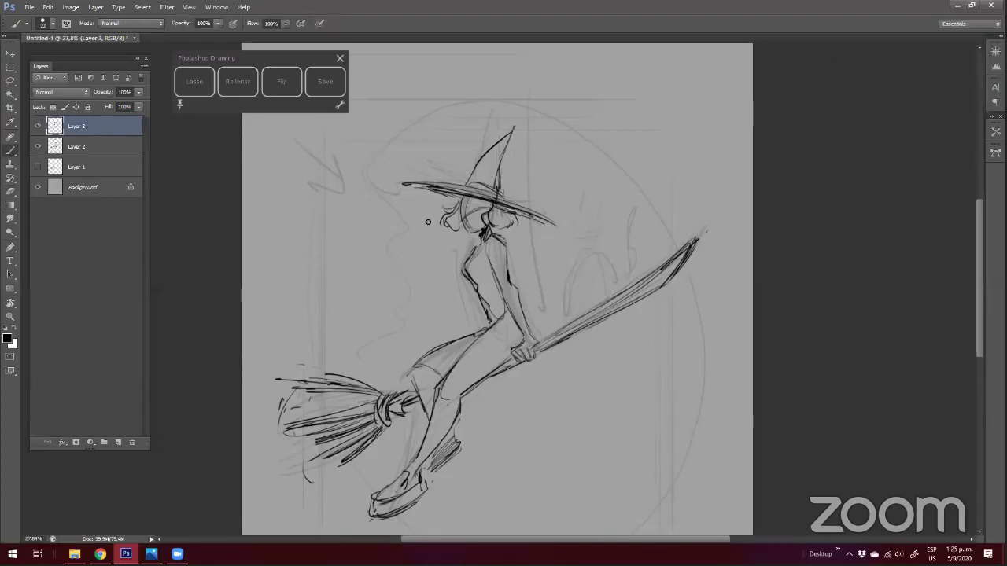
{"action": "left_click_drag", "start_coordinate": [492, 328], "coordinate": [513, 346]}
Draw the cat's round head and the first lines of its back and body on the front of the broom handle
{"action": "left_click_drag", "start_coordinate": [411, 308], "coordinate": [436, 265]}
{"action": "left_click_drag", "start_coordinate": [403, 226], "coordinate": [406, 215]}
{"action": "left_click_drag", "start_coordinate": [357, 301], "coordinate": [392, 277]}
{"action": "mouse_move", "coordinate": [660, 189]}
{"action": "left_mouse_down"}
{"action": "mouse_move", "coordinate": [652, 216]}
{"action": "mouse_move", "coordinate": [625, 218]}
{"action": "mouse_move", "coordinate": [663, 207]}
{"action": "mouse_move", "coordinate": [652, 162]}
{"action": "mouse_move", "coordinate": [637, 197]}
{"action": "left_mouse_up"}
{"action": "left_click", "coordinate": [641, 199], "text": "ctrl"}
{"action": "mouse_move", "coordinate": [657, 164]}
{"action": "left_mouse_down"}
{"action": "mouse_move", "coordinate": [645, 196]}
{"action": "mouse_move", "coordinate": [626, 206]}
{"action": "mouse_move", "coordinate": [597, 290]}
{"action": "left_mouse_up"}
{"action": "key", "text": "e"}
{"action": "key", "text": "b"}
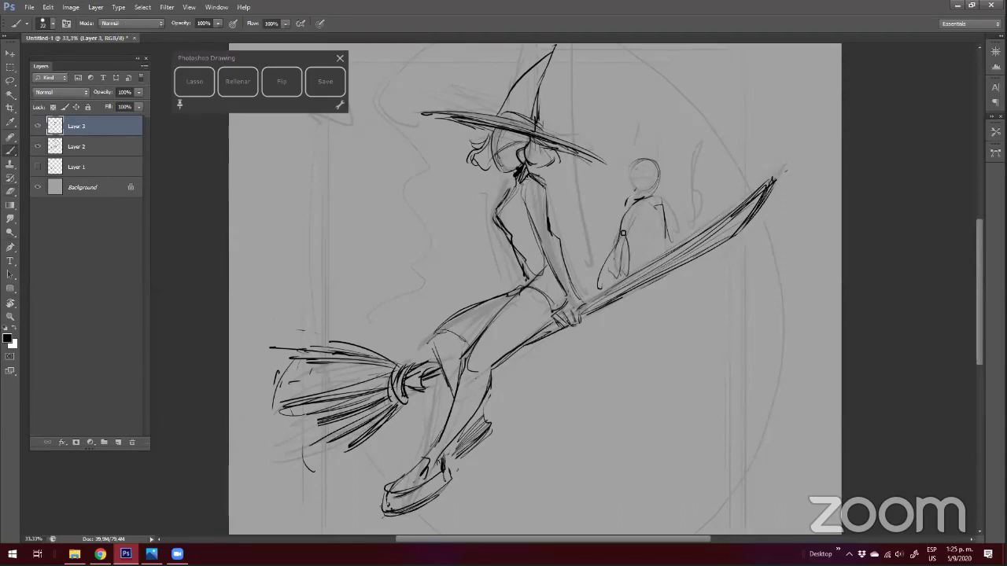
Refine the cat's neck and back line, erasing the rough chest and leg strokes above the broom handle
{"action": "mouse_move", "coordinate": [645, 197]}
{"action": "left_mouse_down"}
{"action": "mouse_move", "coordinate": [602, 291]}
{"action": "mouse_move", "coordinate": [627, 200]}
{"action": "left_mouse_up"}
{"action": "key", "text": "e"}
{"action": "key", "text": "b"}
{"action": "key", "text": "e"}
{"action": "mouse_move", "coordinate": [673, 246]}
{"action": "left_mouse_down"}
{"action": "mouse_move", "coordinate": [628, 210]}
{"action": "mouse_move", "coordinate": [662, 212]}
{"action": "mouse_move", "coordinate": [609, 293]}
{"action": "left_mouse_up"}
{"action": "key", "text": "b"}
{"action": "key", "text": "e"}
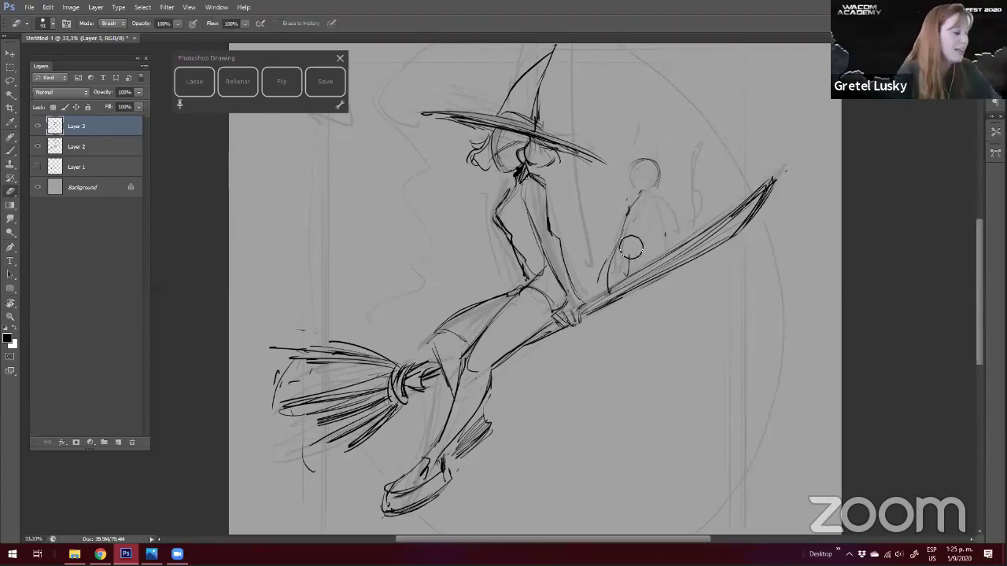
{"action": "key", "text": "b"}
{"action": "left_click_drag", "start_coordinate": [656, 192], "coordinate": [667, 252]}
{"action": "key", "text": "e"}
{"action": "left_click_drag", "start_coordinate": [668, 207], "coordinate": [668, 245]}
{"action": "key", "text": "b"}
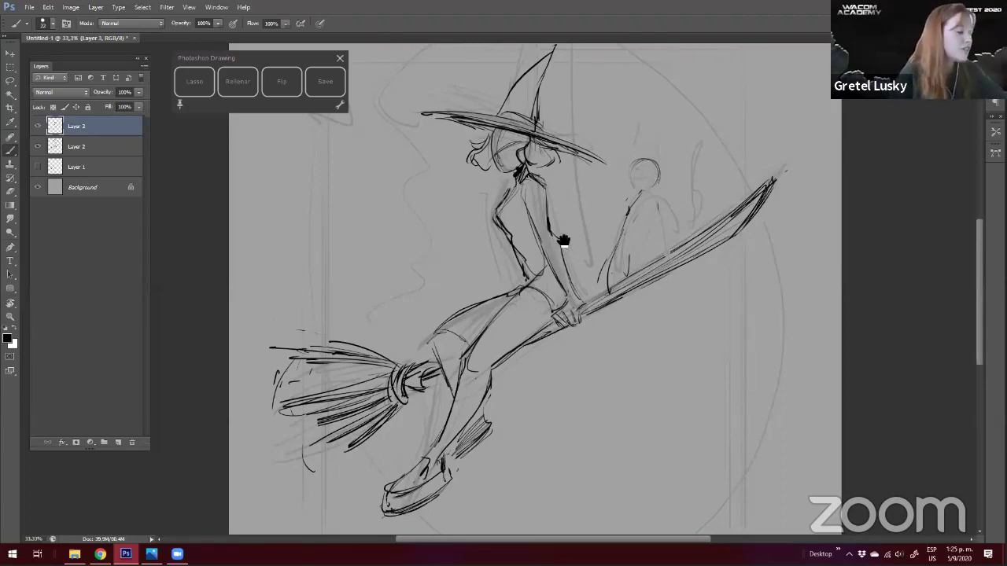
Draw the cat's two pointed ears and a curved guideline across its head
{"action": "mouse_move", "coordinate": [645, 180]}
{"action": "left_mouse_down"}
{"action": "mouse_move", "coordinate": [608, 218]}
{"action": "mouse_move", "coordinate": [622, 208]}
{"action": "mouse_move", "coordinate": [602, 196]}
{"action": "mouse_move", "coordinate": [624, 193]}
{"action": "left_mouse_up"}
{"action": "key", "text": "e"}
{"action": "key", "text": "b"}
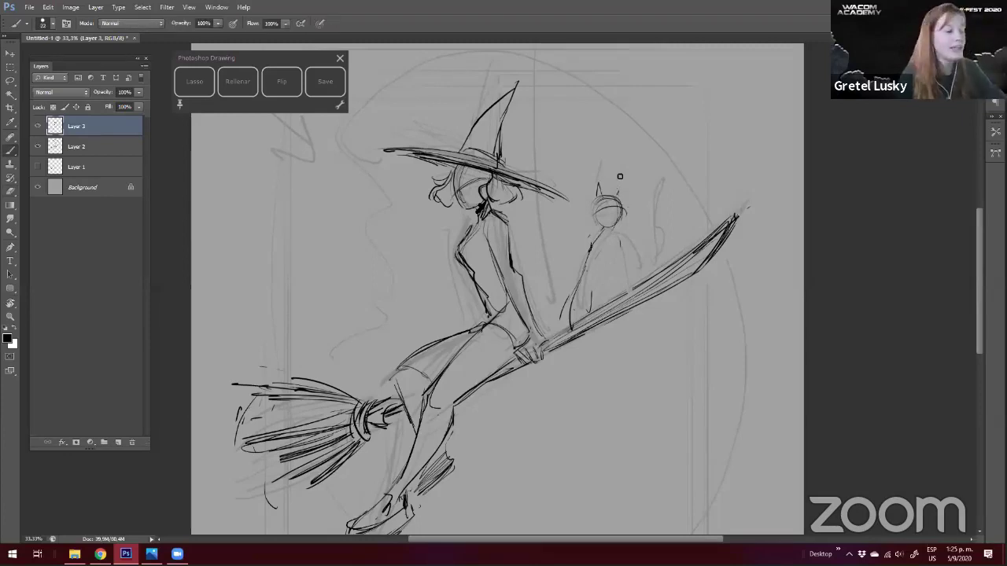
{"action": "left_click_drag", "start_coordinate": [598, 185], "coordinate": [601, 195]}
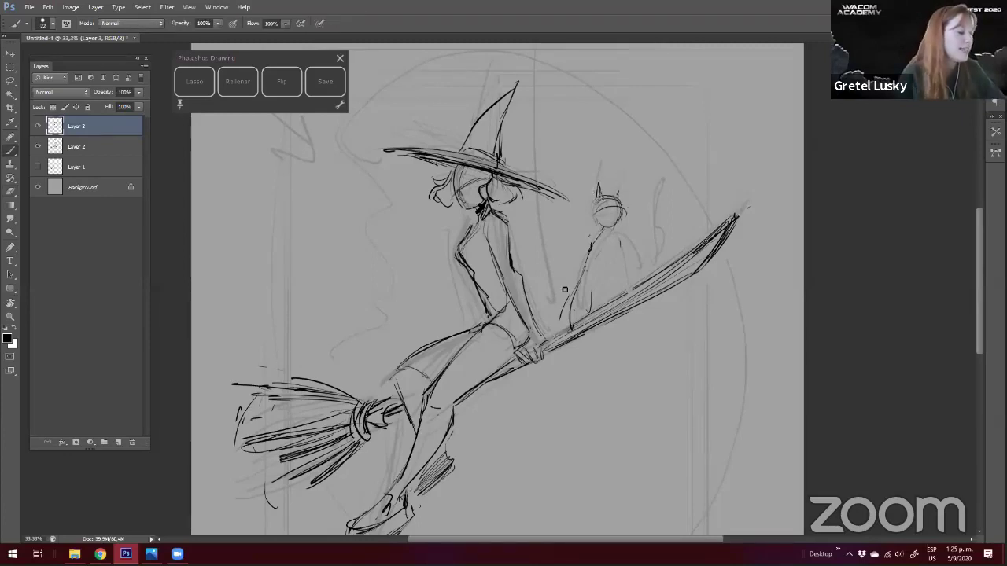
Draw the cat's tail curving up behind its back toward the witch, reworking its tip
{"action": "left_click_drag", "start_coordinate": [572, 298], "coordinate": [541, 235]}
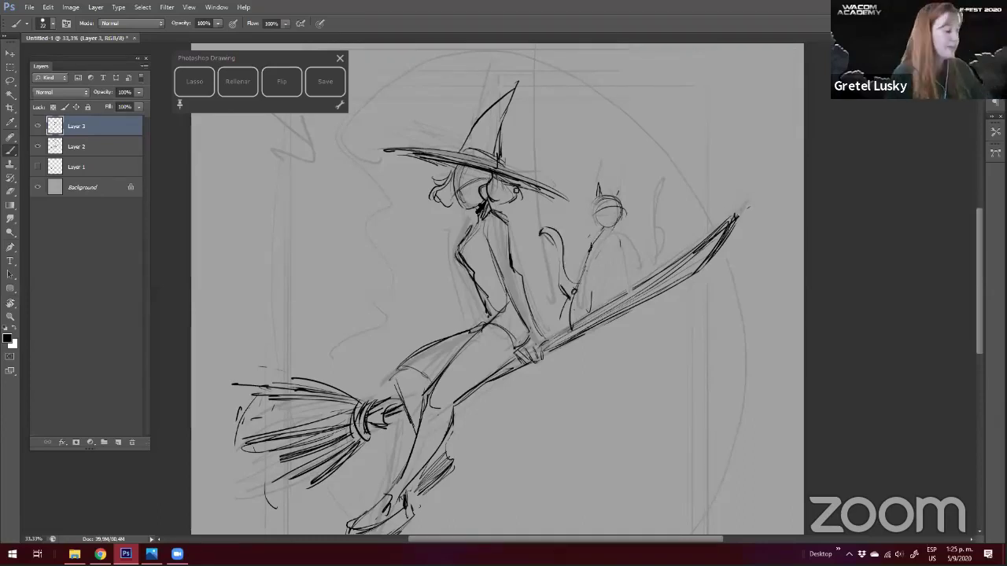
{"action": "key", "text": "e"}
{"action": "key", "text": "b"}
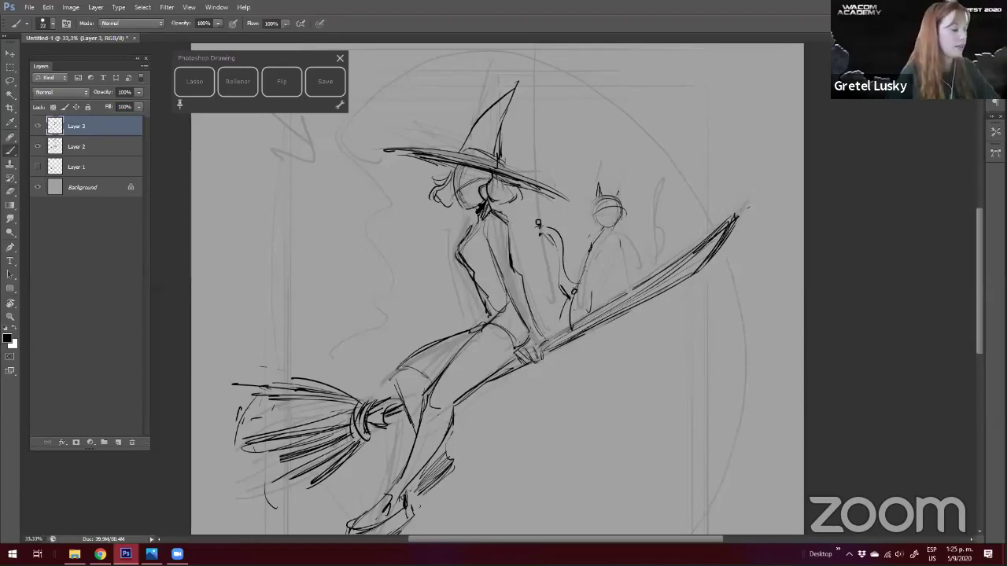
{"action": "left_click_drag", "start_coordinate": [543, 233], "coordinate": [560, 282]}
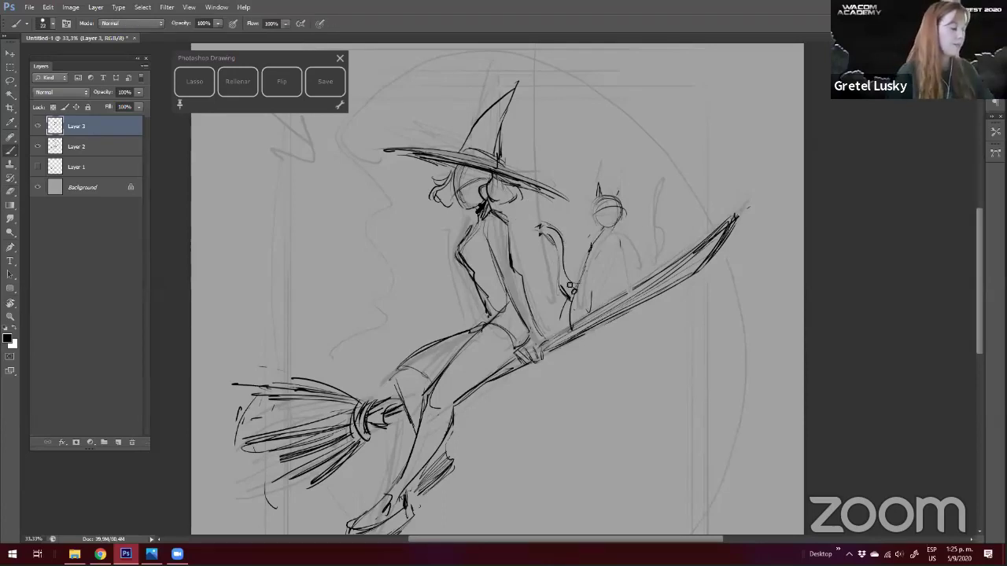
Draw the cat's chest and front legs reaching down to the broom handle
{"action": "left_click_drag", "start_coordinate": [592, 224], "coordinate": [607, 293]}
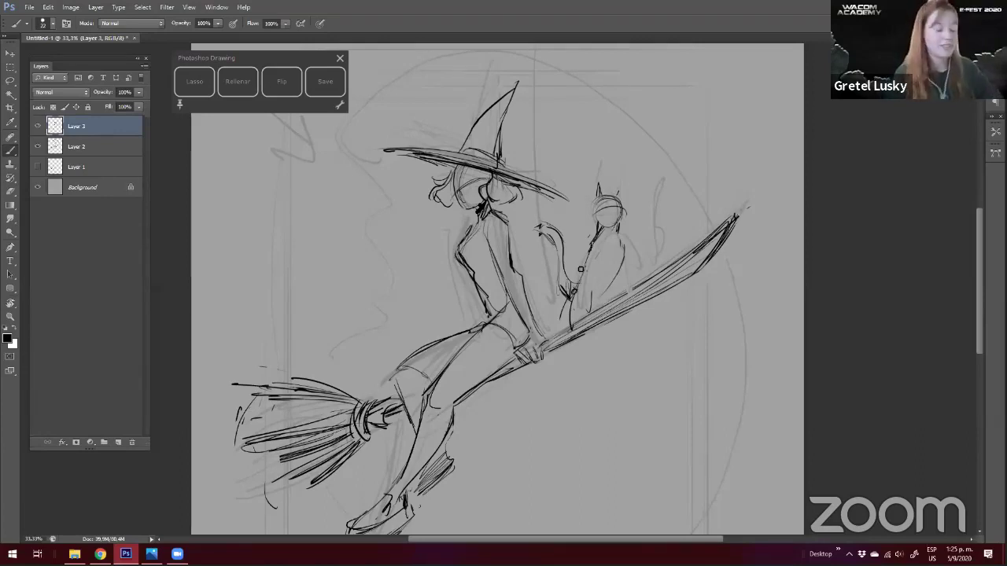
{"action": "mouse_move", "coordinate": [618, 259]}
{"action": "left_mouse_down"}
{"action": "mouse_move", "coordinate": [605, 306]}
{"action": "mouse_move", "coordinate": [589, 318]}
{"action": "left_mouse_up"}
{"action": "left_click_drag", "start_coordinate": [621, 265], "coordinate": [626, 289]}
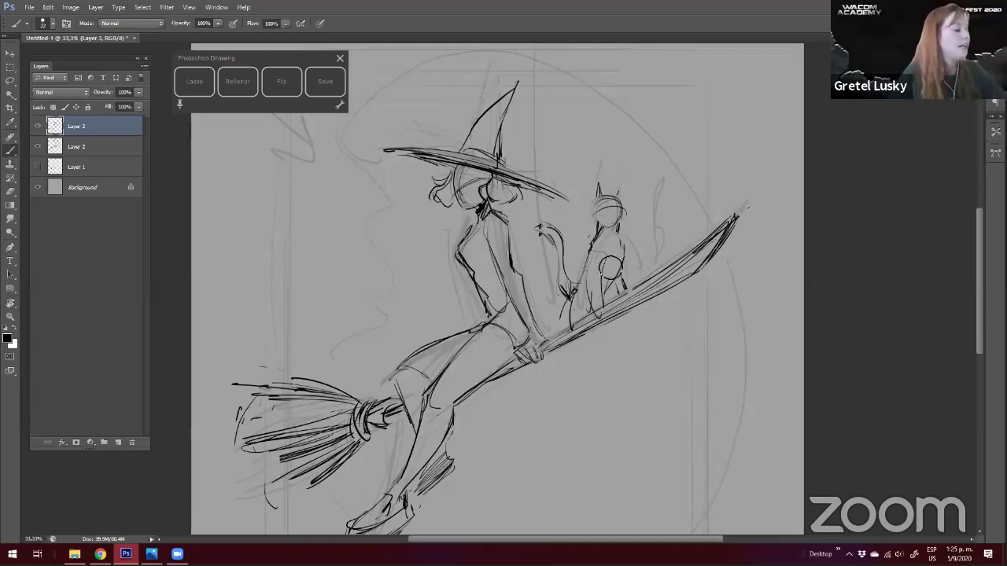
Remove the cat's old tail strokes and redraw the tail curving up toward the witch, erasing and redrawing its tip
{"action": "key", "text": "l"}
{"action": "key", "text": "Delete"}
{"action": "key", "text": "ctrl+d"}
{"action": "key", "text": "b"}
{"action": "left_click_drag", "start_coordinate": [568, 298], "coordinate": [533, 248]}
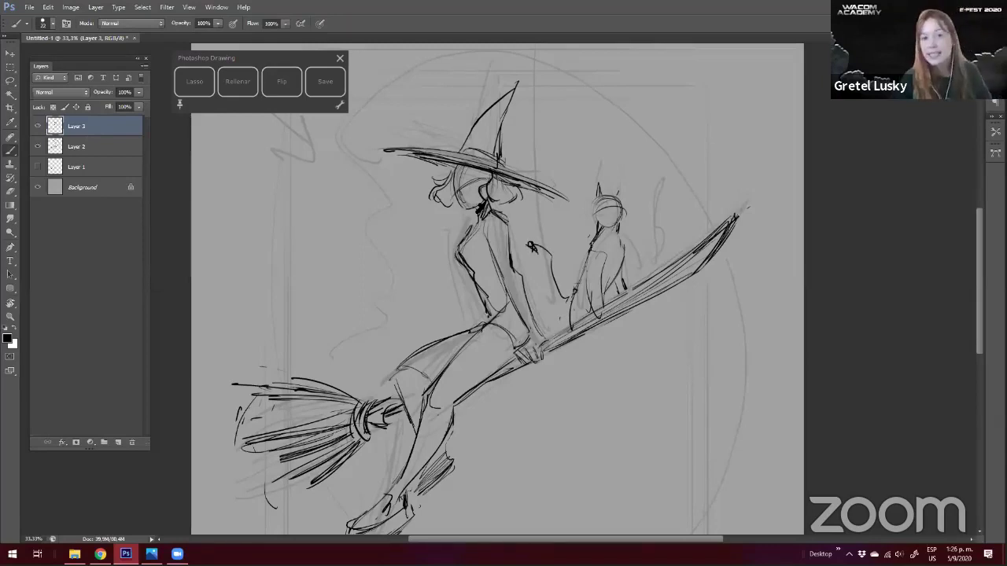
{"action": "key", "text": "e"}
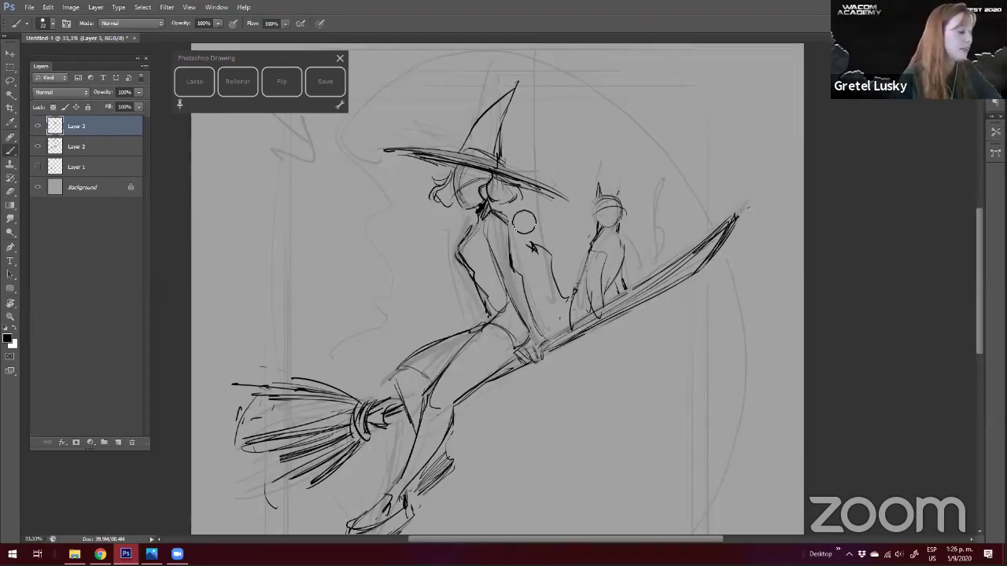
{"action": "left_click_drag", "start_coordinate": [532, 246], "coordinate": [534, 249]}
{"action": "key", "text": "b"}
{"action": "left_click_drag", "start_coordinate": [548, 288], "coordinate": [566, 313]}
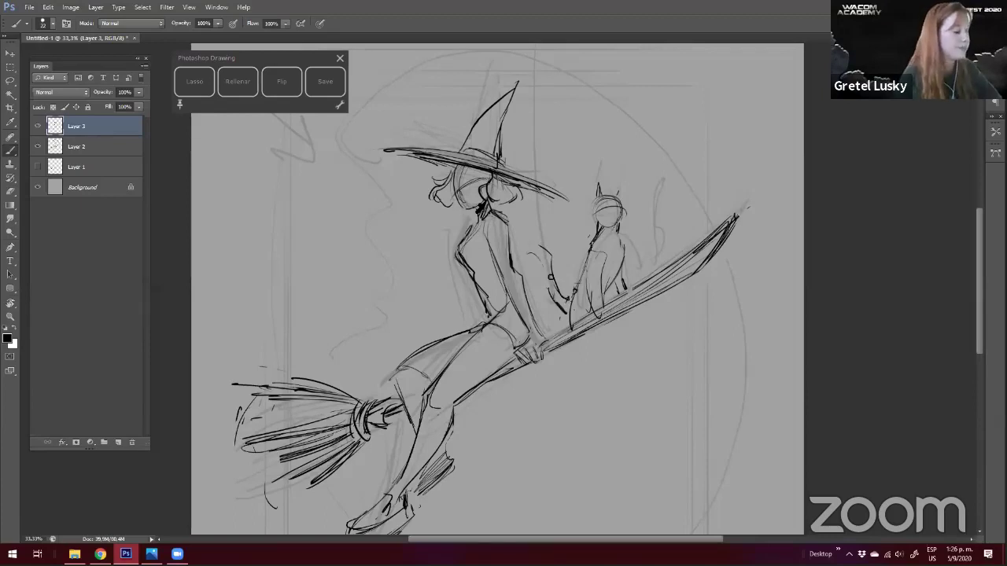
{"action": "mouse_move", "coordinate": [549, 257]}
{"action": "left_mouse_down"}
{"action": "mouse_move", "coordinate": [530, 240]}
{"action": "mouse_move", "coordinate": [540, 265]}
{"action": "left_mouse_up"}
Erase the stray strokes at the tail's base and redraw the cat's back line down to the broom handle
{"action": "key", "text": "e"}
{"action": "mouse_move", "coordinate": [580, 312]}
{"action": "left_mouse_down"}
{"action": "mouse_move", "coordinate": [582, 289]}
{"action": "mouse_move", "coordinate": [573, 316]}
{"action": "left_mouse_up"}
{"action": "key", "text": "b"}
{"action": "left_click_drag", "start_coordinate": [582, 266], "coordinate": [567, 325]}
{"action": "left_click_drag", "start_coordinate": [591, 251], "coordinate": [583, 266]}
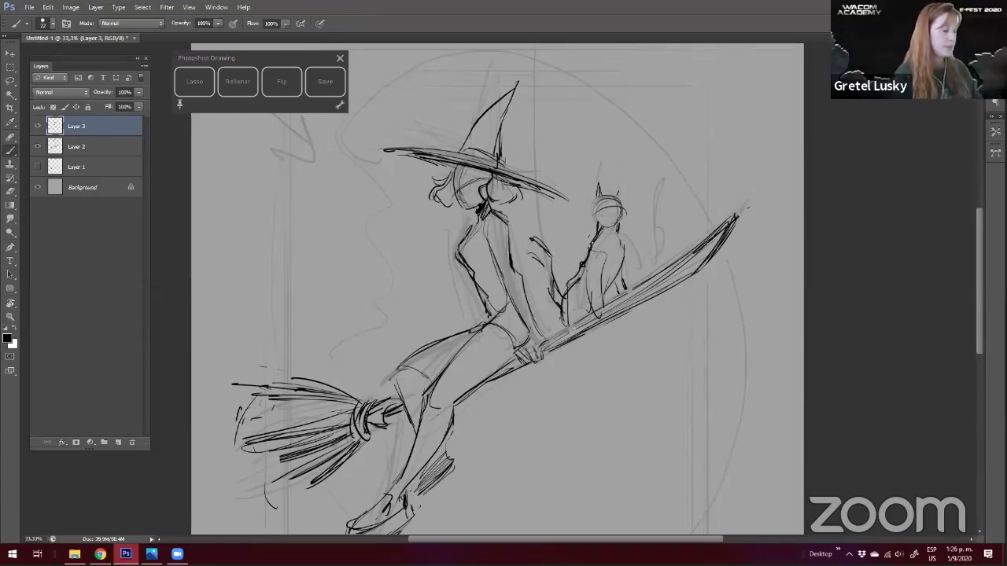
{"action": "key", "text": "ctrl+space"}
{"action": "mouse_move", "coordinate": [236, 237]}
{"action": "left_mouse_down"}
{"action": "mouse_move", "coordinate": [230, 227]}
{"action": "mouse_move", "coordinate": [259, 319]}
{"action": "left_mouse_up"}
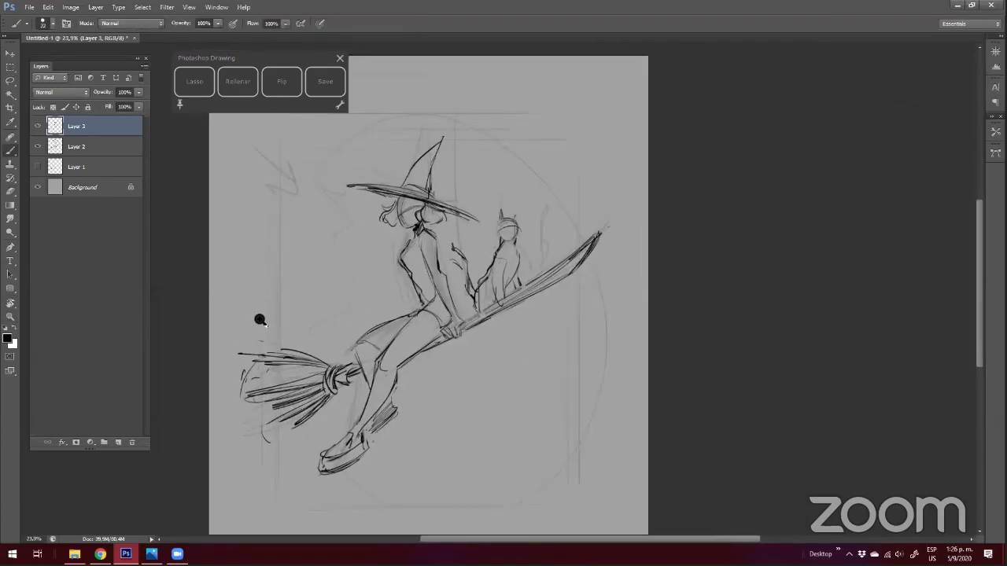
{"action": "key", "text": "ctrl+space"}
{"action": "mouse_move", "coordinate": [415, 367]}
{"action": "left_mouse_down"}
{"action": "mouse_move", "coordinate": [469, 353]}
{"action": "mouse_move", "coordinate": [410, 407]}
{"action": "mouse_move", "coordinate": [415, 430]}
{"action": "mouse_move", "coordinate": [368, 444]}
{"action": "mouse_move", "coordinate": [368, 459]}
{"action": "left_mouse_up"}
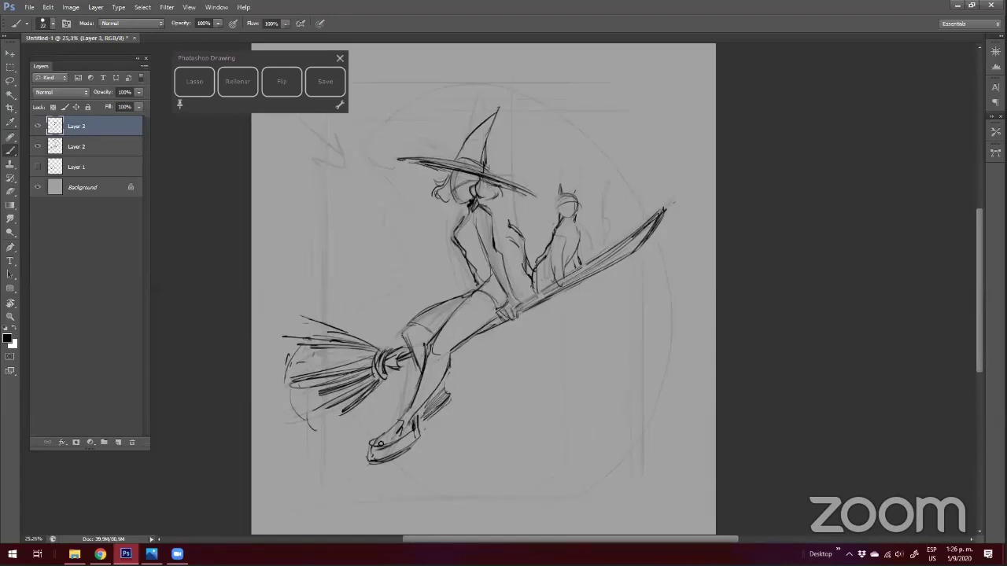
{"action": "key", "text": "space"}
{"action": "left_click_drag", "start_coordinate": [382, 395], "coordinate": [428, 380]}
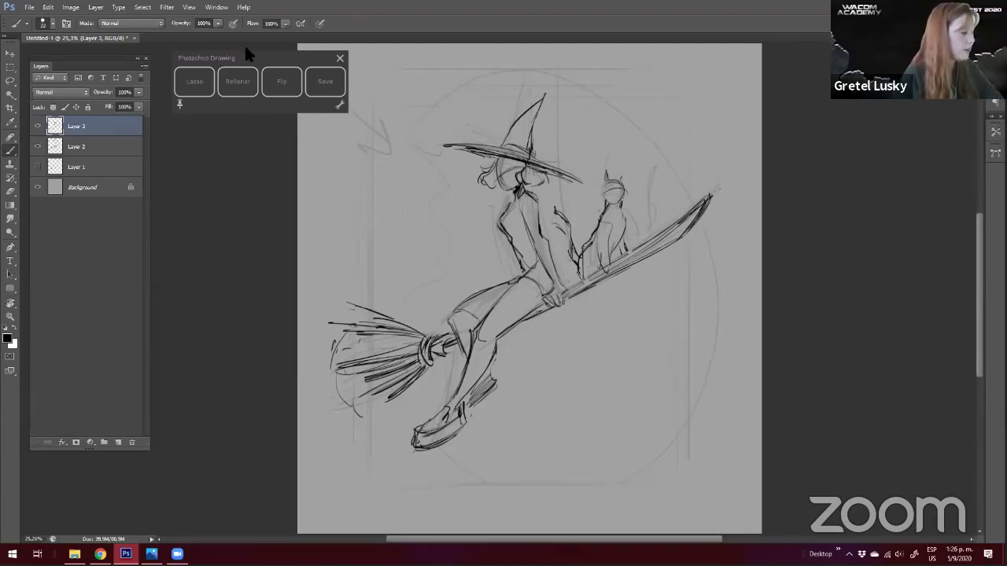
Fill a lassoed oval area above the broom bristles with black, undoing an extra fill of the whole layer
{"action": "mouse_move", "coordinate": [219, 57]}
{"action": "left_mouse_down"}
{"action": "mouse_move", "coordinate": [535, 266]}
{"action": "mouse_move", "coordinate": [689, 246]}
{"action": "mouse_move", "coordinate": [683, 240]}
{"action": "left_mouse_up"}
{"action": "mouse_move", "coordinate": [375, 148]}
{"action": "left_mouse_down"}
{"action": "mouse_move", "coordinate": [353, 117]}
{"action": "mouse_move", "coordinate": [364, 95]}
{"action": "mouse_move", "coordinate": [330, 126]}
{"action": "mouse_move", "coordinate": [310, 105]}
{"action": "mouse_move", "coordinate": [268, 102]}
{"action": "left_mouse_up"}
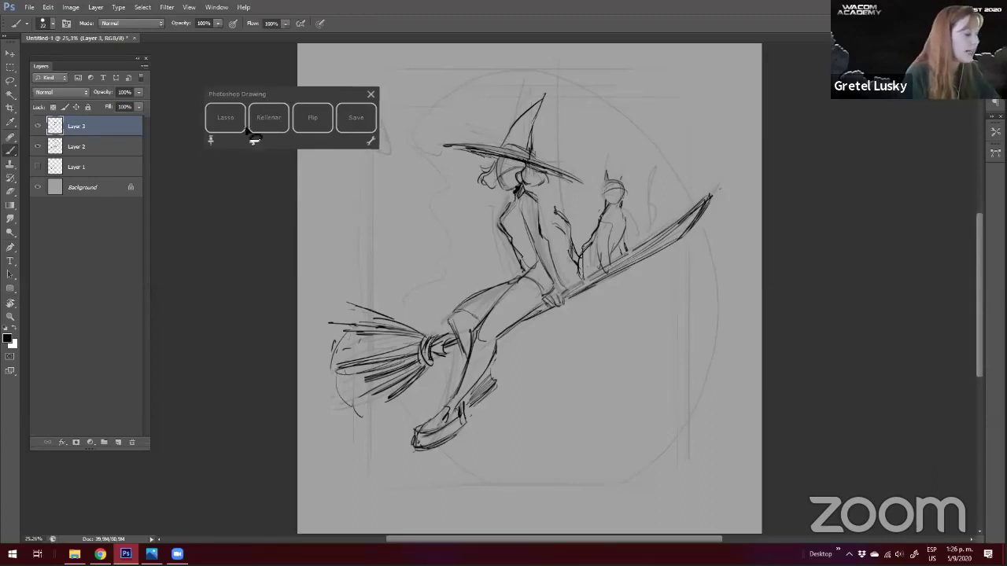
{"action": "left_click", "coordinate": [243, 128]}
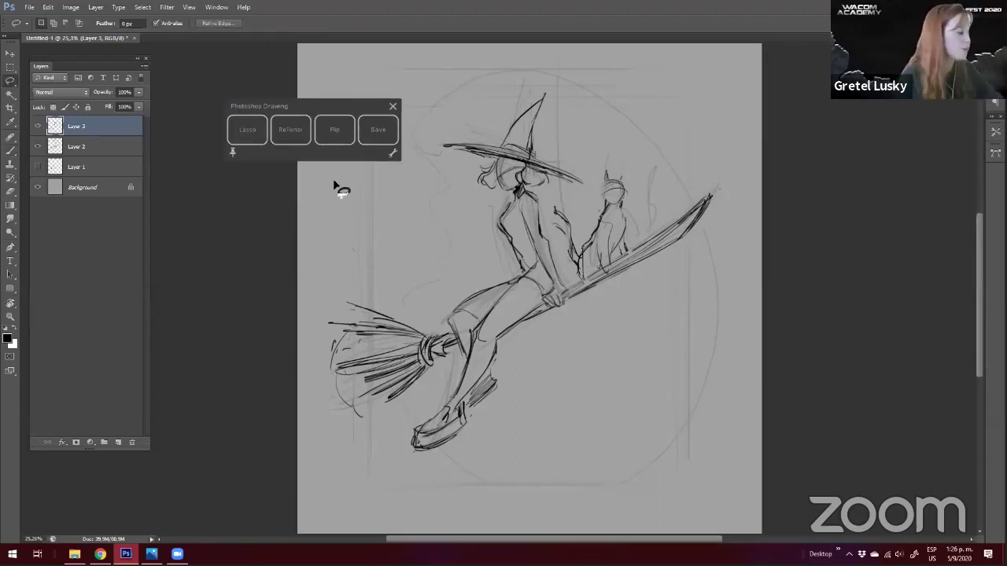
{"action": "left_click_drag", "start_coordinate": [358, 189], "coordinate": [345, 185]}
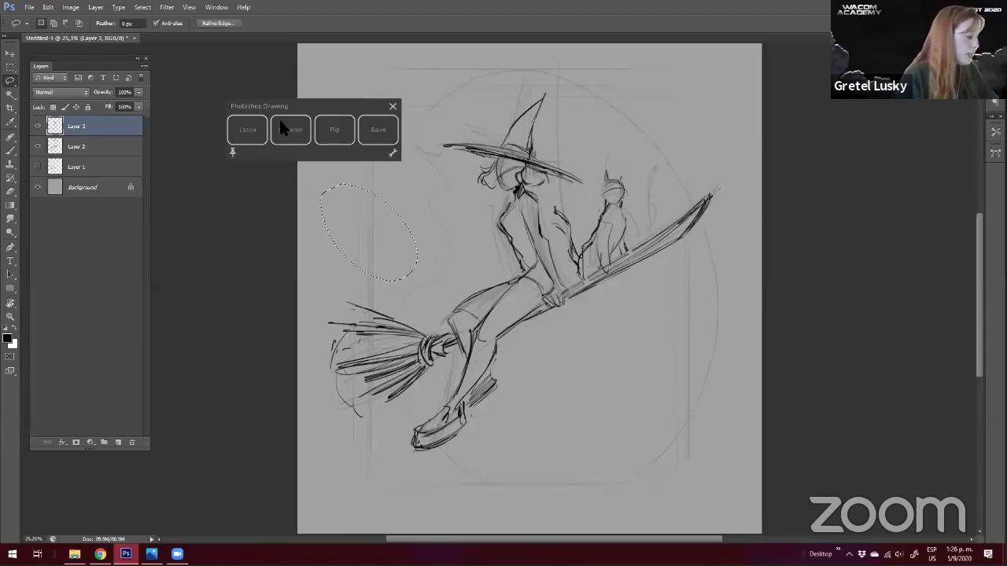
{"action": "left_click", "coordinate": [289, 130]}
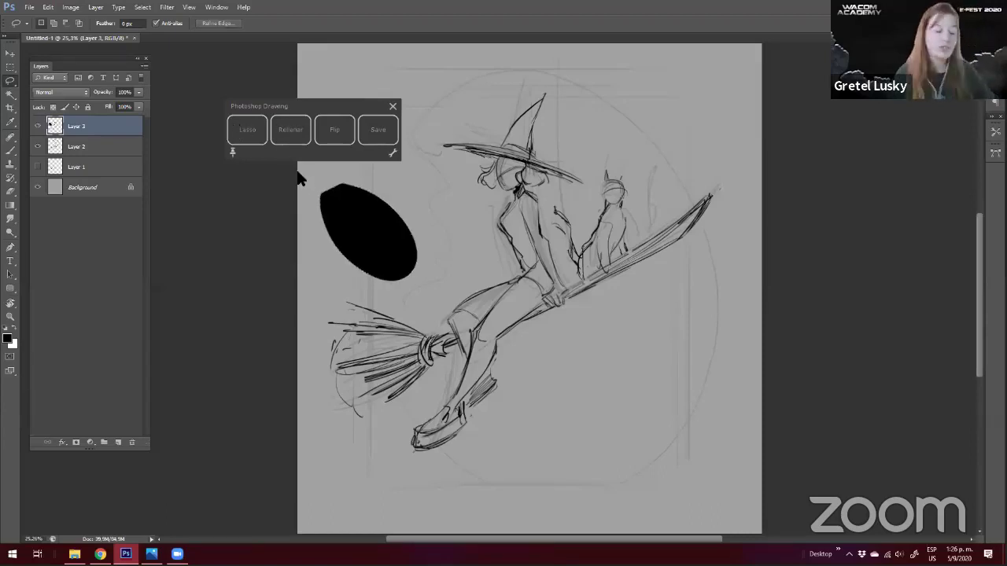
{"action": "left_click", "coordinate": [287, 131]}
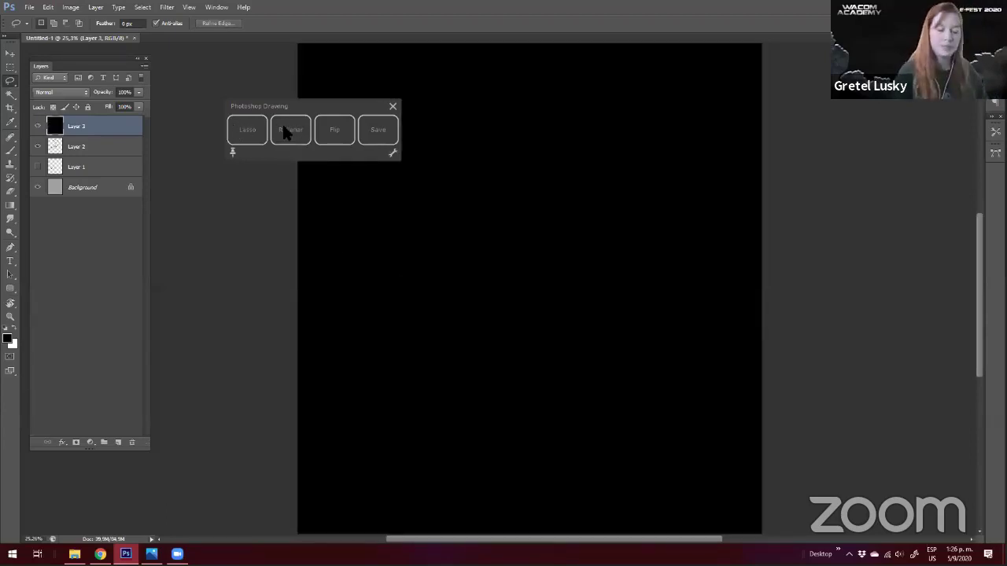
{"action": "key", "text": "ctrl+z"}
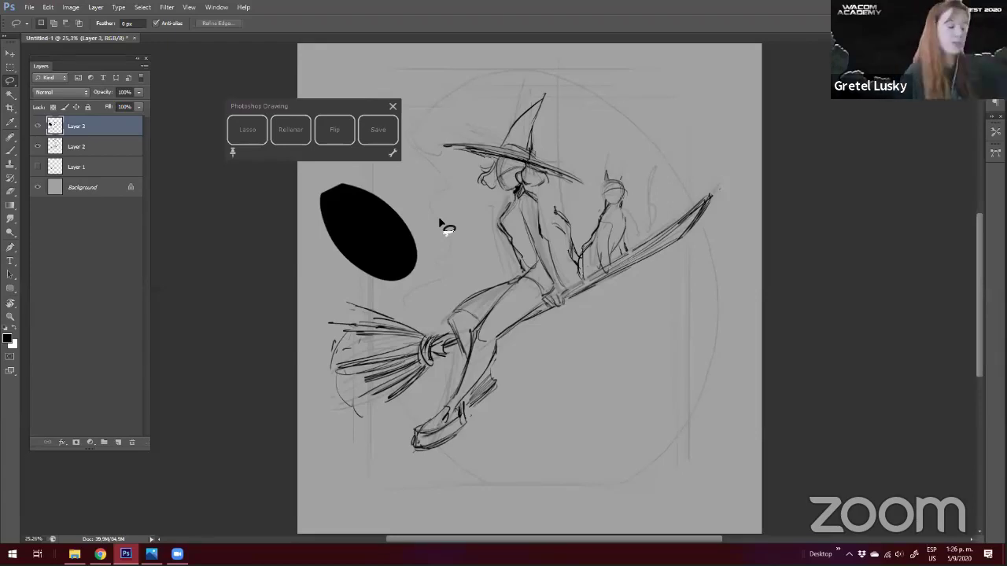
{"action": "left_click_drag", "start_coordinate": [312, 107], "coordinate": [264, 74]}
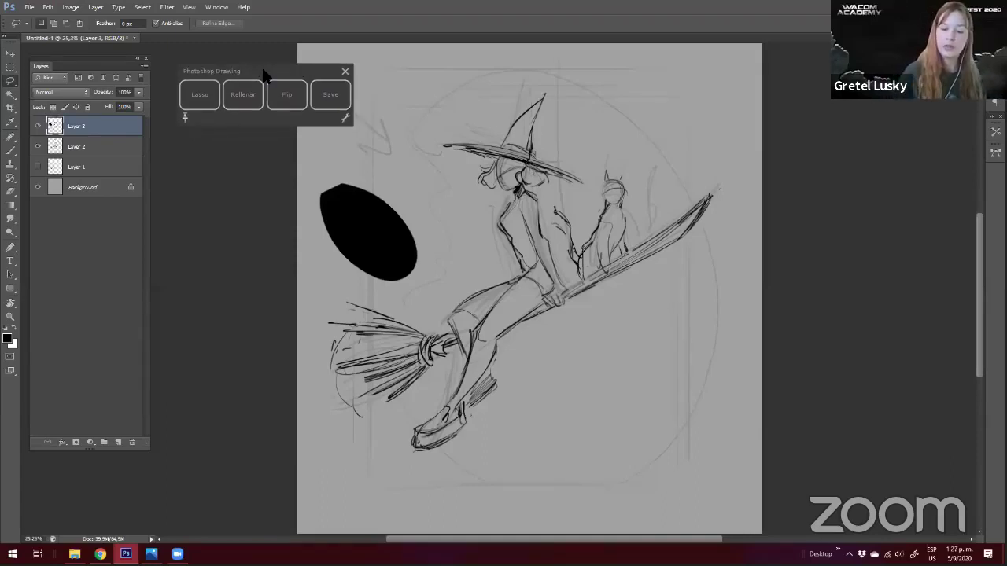
{"action": "mouse_move", "coordinate": [265, 73]}
{"action": "left_mouse_down"}
{"action": "mouse_move", "coordinate": [294, 83]}
{"action": "mouse_move", "coordinate": [264, 86]}
{"action": "left_mouse_up"}
{"action": "left_click_drag", "start_coordinate": [355, 184], "coordinate": [355, 184]}
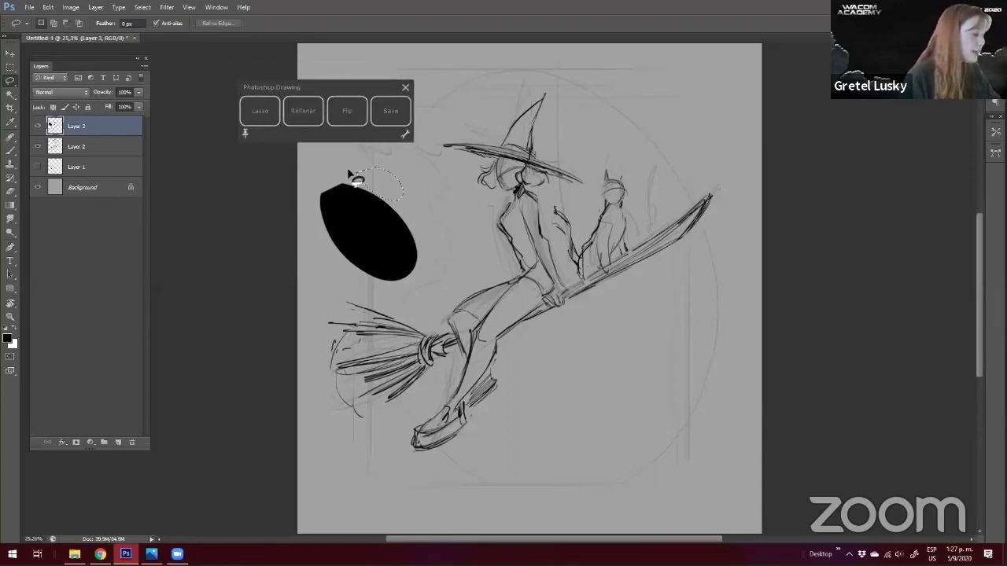
{"action": "left_click", "coordinate": [335, 161]}
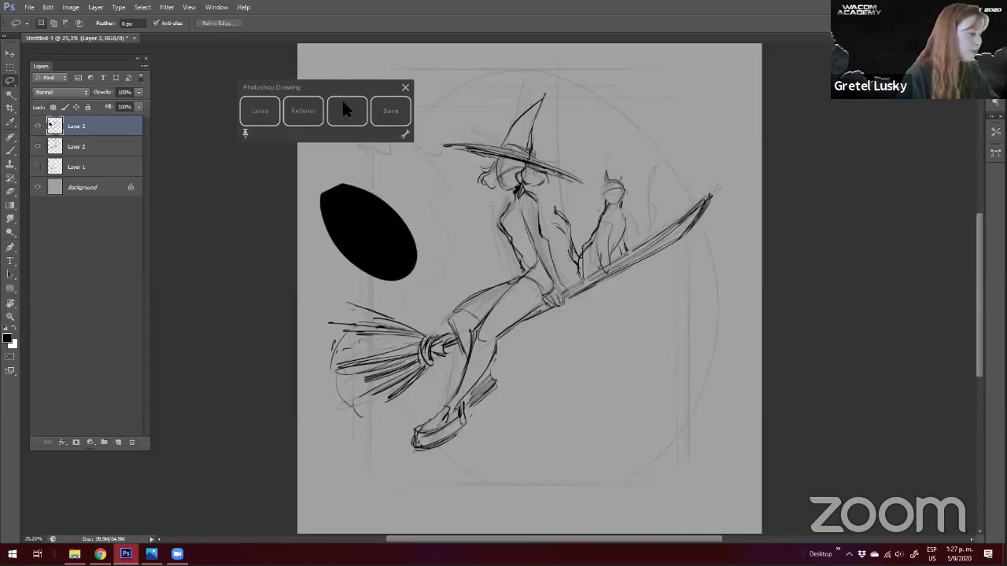
Flip the canvas horizontally and back again to check the composition
{"action": "left_click", "coordinate": [344, 104]}
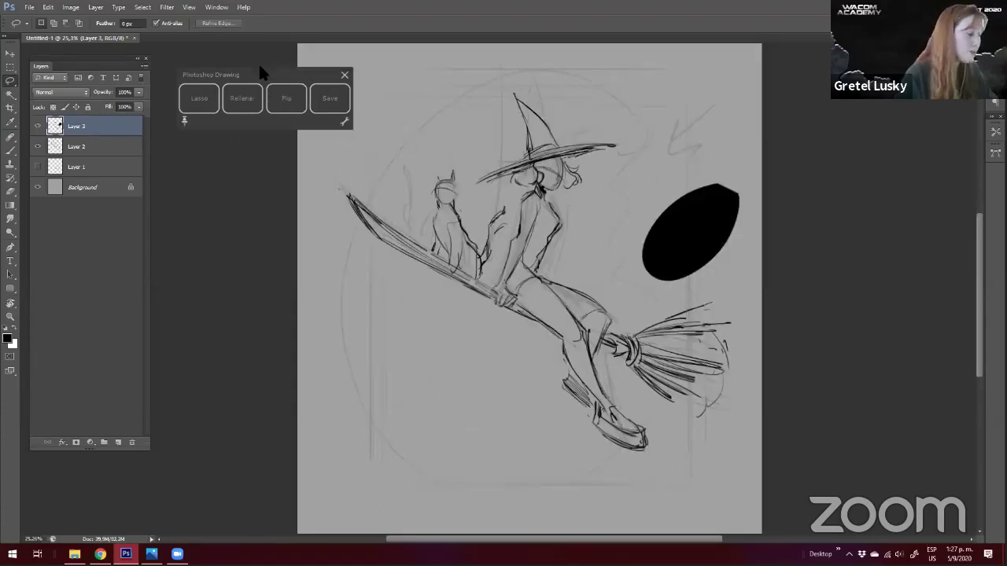
{"action": "mouse_move", "coordinate": [275, 74]}
{"action": "left_mouse_down"}
{"action": "mouse_move", "coordinate": [305, 70]}
{"action": "mouse_move", "coordinate": [279, 62]}
{"action": "mouse_move", "coordinate": [226, 69]}
{"action": "mouse_move", "coordinate": [256, 85]}
{"action": "left_mouse_up"}
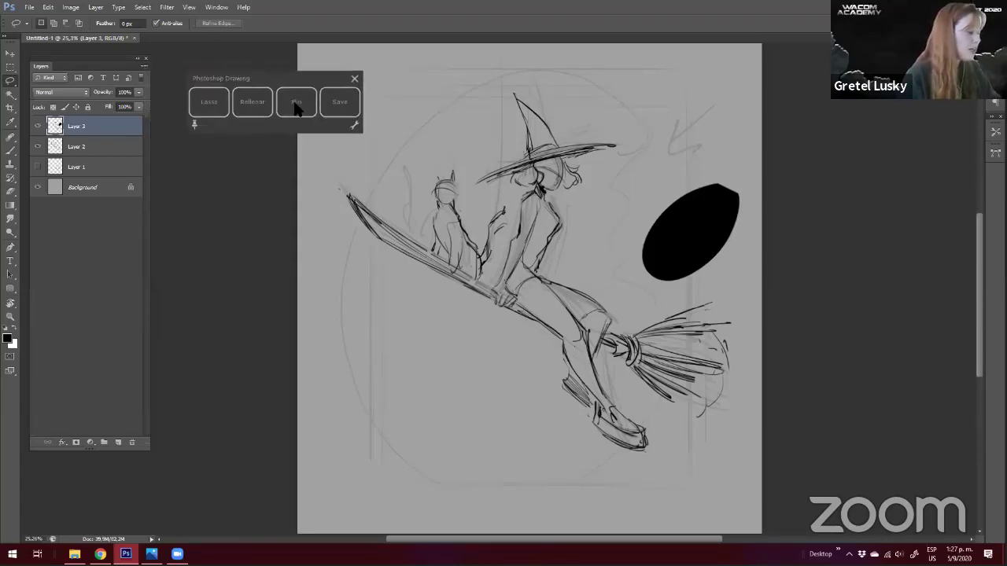
{"action": "left_click", "coordinate": [281, 93]}
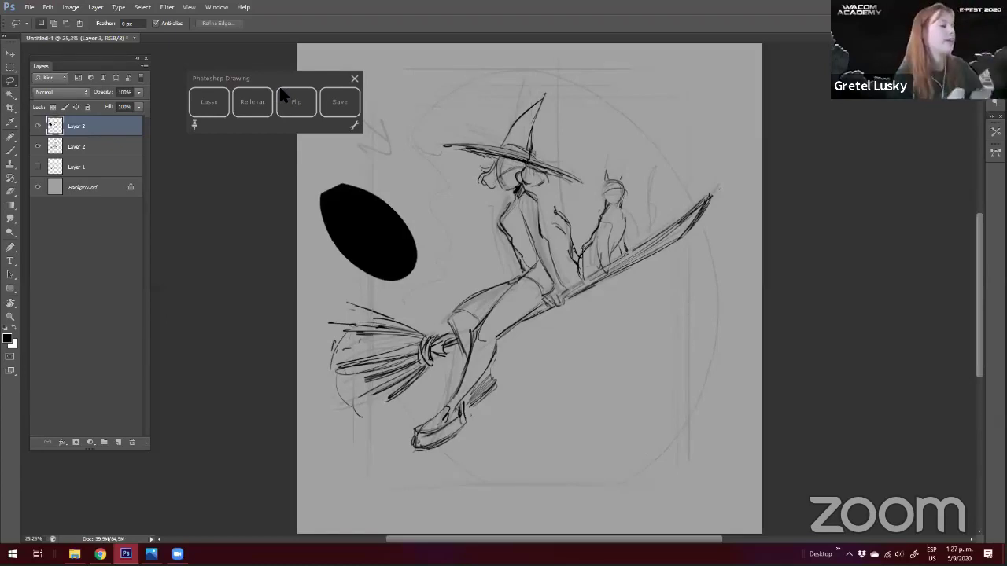
Mirror the canvas horizontally and refine the cat's chest line, ear and face guidelines
{"action": "left_click", "coordinate": [283, 96]}
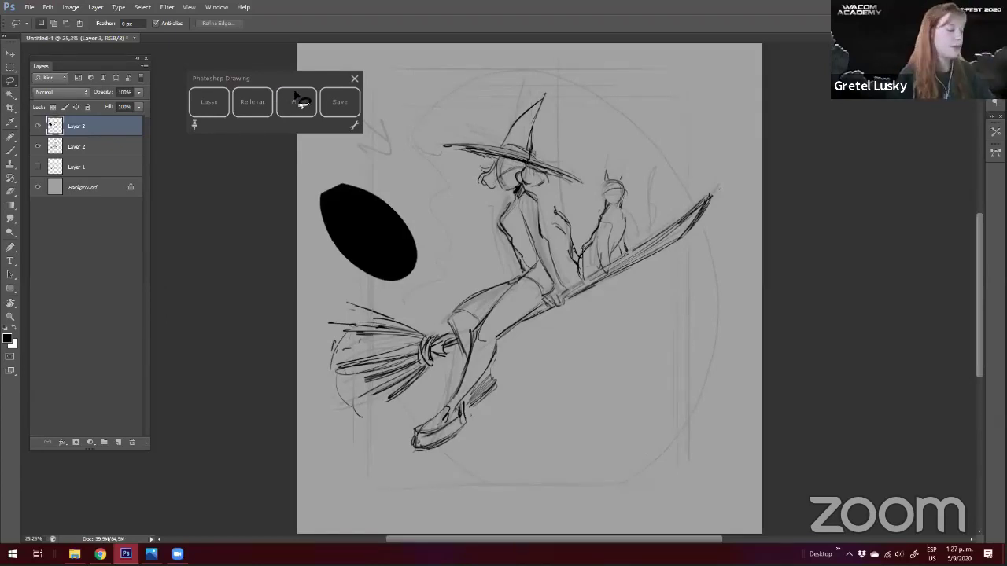
{"action": "key", "text": "e"}
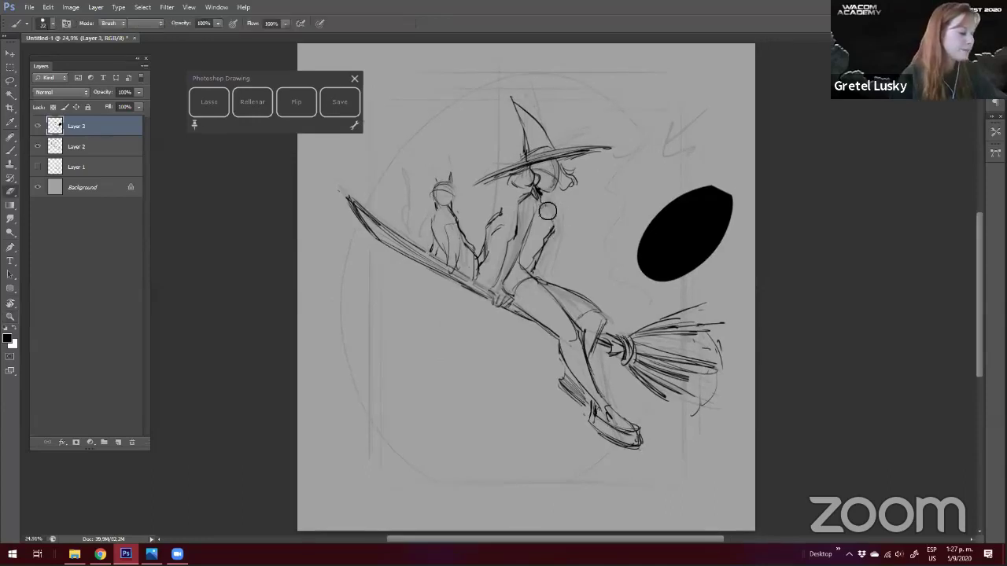
{"action": "key", "text": "b"}
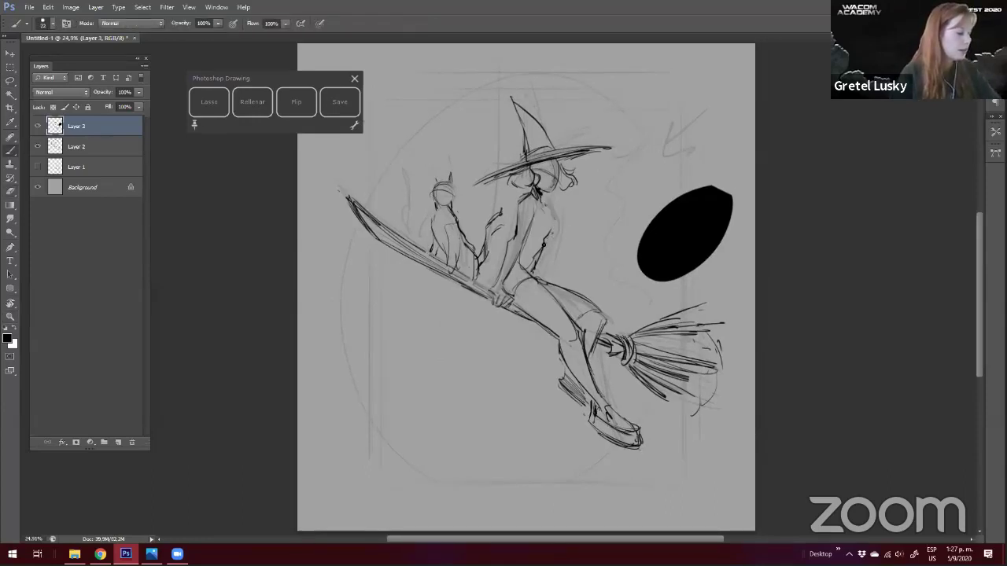
{"action": "key", "text": "ctrl+0"}
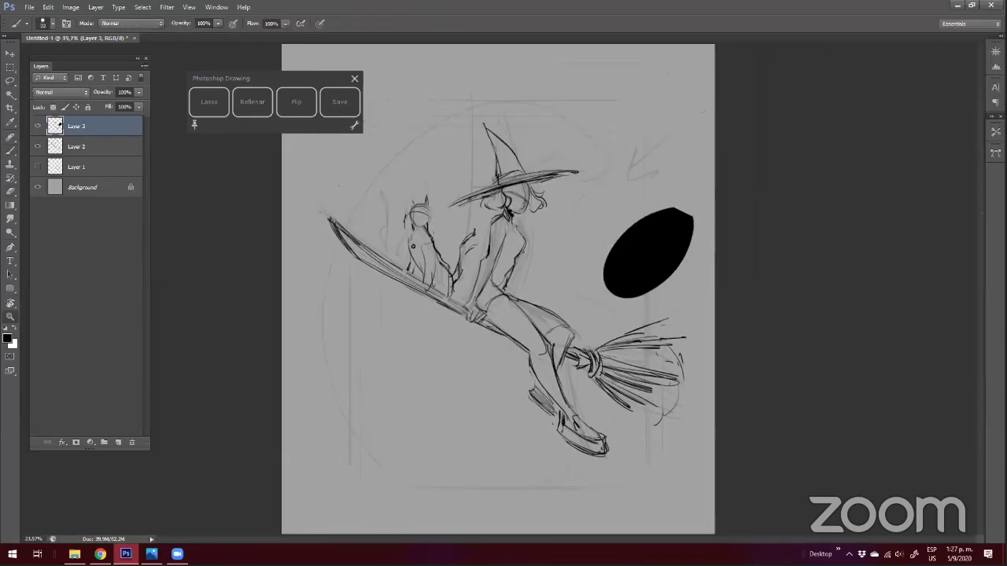
{"action": "left_click_drag", "start_coordinate": [410, 233], "coordinate": [405, 269]}
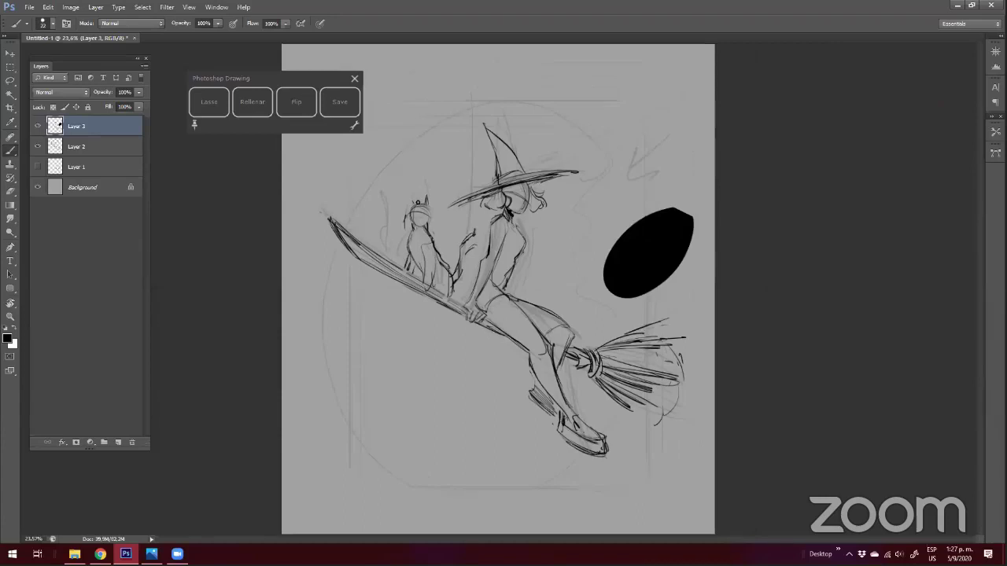
{"action": "left_click_drag", "start_coordinate": [412, 212], "coordinate": [430, 219]}
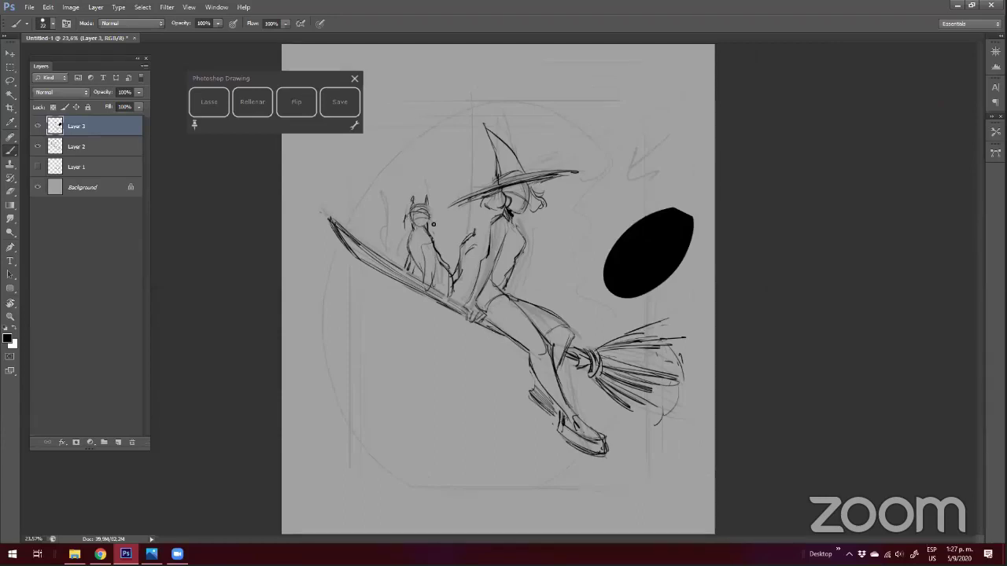
Flip the canvas back to its original orientation and delete the black oval above the broom bristles
{"action": "left_click", "coordinate": [298, 100]}
{"action": "left_click_drag", "start_coordinate": [303, 76], "coordinate": [326, 71]}
{"action": "key", "text": "l"}
{"action": "left_click_drag", "start_coordinate": [320, 189], "coordinate": [266, 154]}
{"action": "key", "text": "Delete"}
{"action": "key", "text": "ctrl+d"}
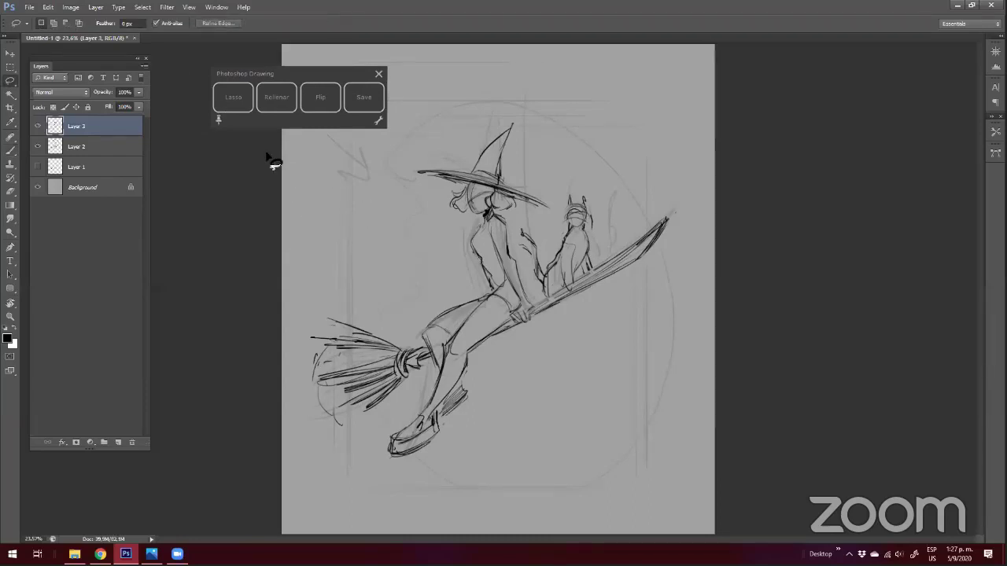
Extend the front tip of the witch's hat brim and erase stray strokes below the brim near her hair
{"action": "key", "text": "z"}
{"action": "mouse_move", "coordinate": [275, 185]}
{"action": "left_mouse_down"}
{"action": "mouse_move", "coordinate": [266, 169]}
{"action": "mouse_move", "coordinate": [271, 65]}
{"action": "mouse_move", "coordinate": [267, 88]}
{"action": "left_mouse_up"}
{"action": "scroll", "coordinate": [470, 255], "scroll_direction": "up", "scroll_amount": 2}
{"action": "key", "text": "b"}
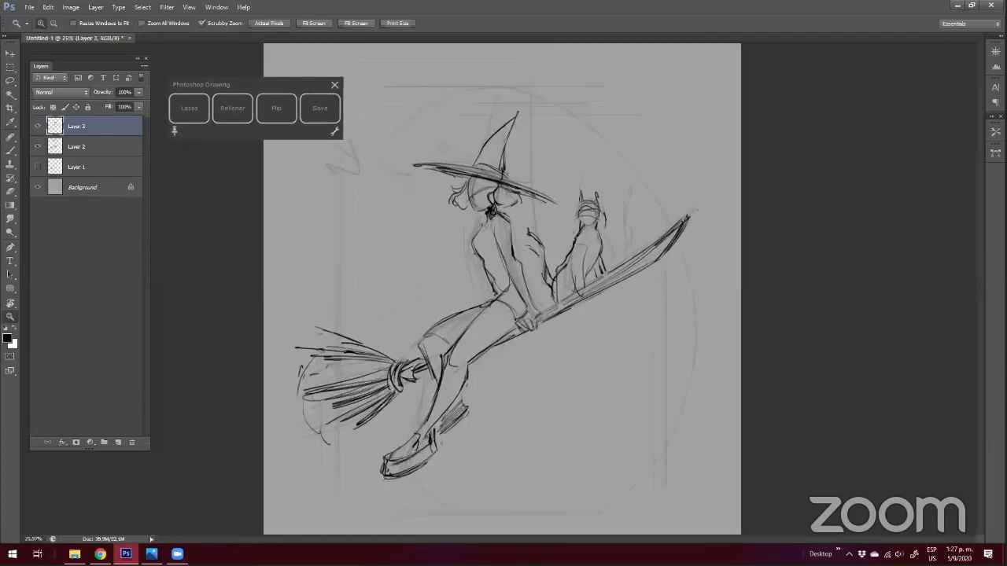
{"action": "left_click_drag", "start_coordinate": [356, 305], "coordinate": [407, 274]}
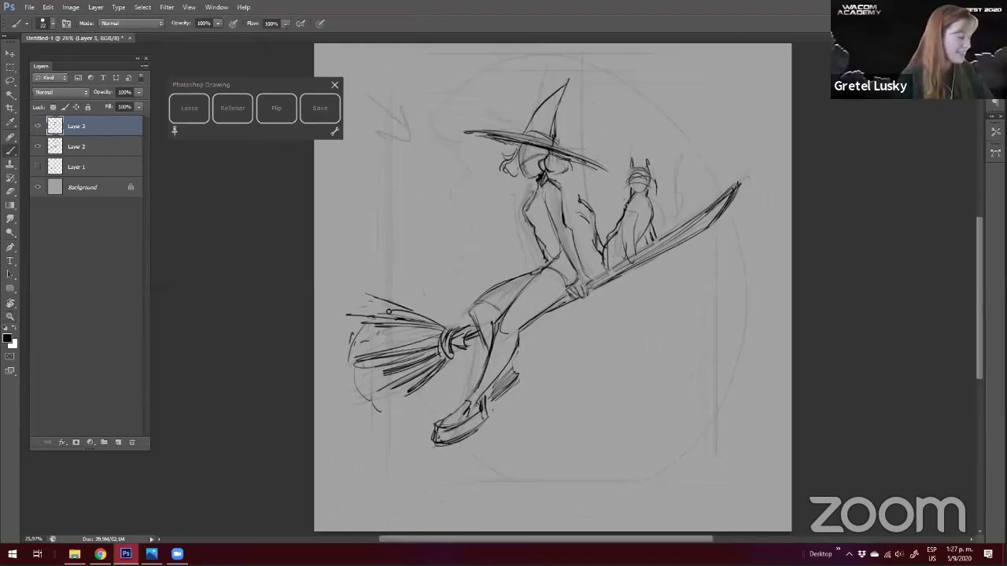
{"action": "left_click_drag", "start_coordinate": [319, 329], "coordinate": [306, 354]}
{"action": "key", "text": "e"}
{"action": "left_click_drag", "start_coordinate": [459, 160], "coordinate": [491, 163]}
{"action": "key", "text": "b"}
{"action": "left_click_drag", "start_coordinate": [320, 321], "coordinate": [325, 302]}
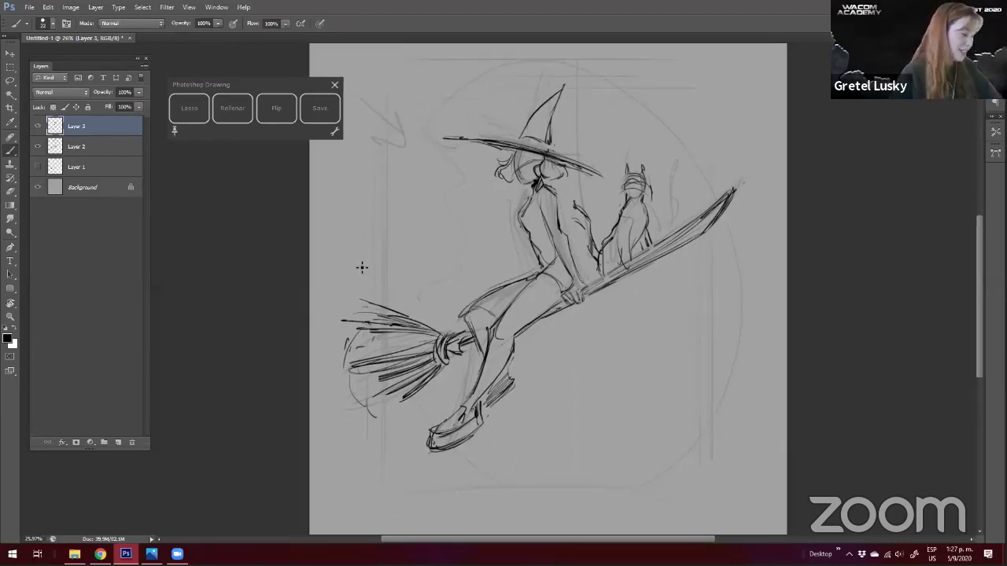
{"action": "left_click_drag", "start_coordinate": [362, 268], "coordinate": [340, 271]}
{"action": "key", "text": "e"}
{"action": "mouse_move", "coordinate": [495, 186]}
{"action": "left_mouse_down"}
{"action": "mouse_move", "coordinate": [491, 194]}
{"action": "mouse_move", "coordinate": [501, 191]}
{"action": "left_mouse_up"}
{"action": "key", "text": "b"}
{"action": "key", "text": "z"}
{"action": "left_click_drag", "start_coordinate": [244, 290], "coordinate": [251, 313]}
{"action": "mouse_move", "coordinate": [260, 75]}
{"action": "left_mouse_down"}
{"action": "mouse_move", "coordinate": [247, 70]}
{"action": "mouse_move", "coordinate": [292, 86]}
{"action": "left_mouse_up"}
{"action": "mouse_move", "coordinate": [480, 256]}
{"action": "left_mouse_down"}
{"action": "mouse_move", "coordinate": [273, 160]}
{"action": "mouse_move", "coordinate": [347, 164]}
{"action": "mouse_move", "coordinate": [408, 213]}
{"action": "mouse_move", "coordinate": [407, 195]}
{"action": "left_mouse_up"}
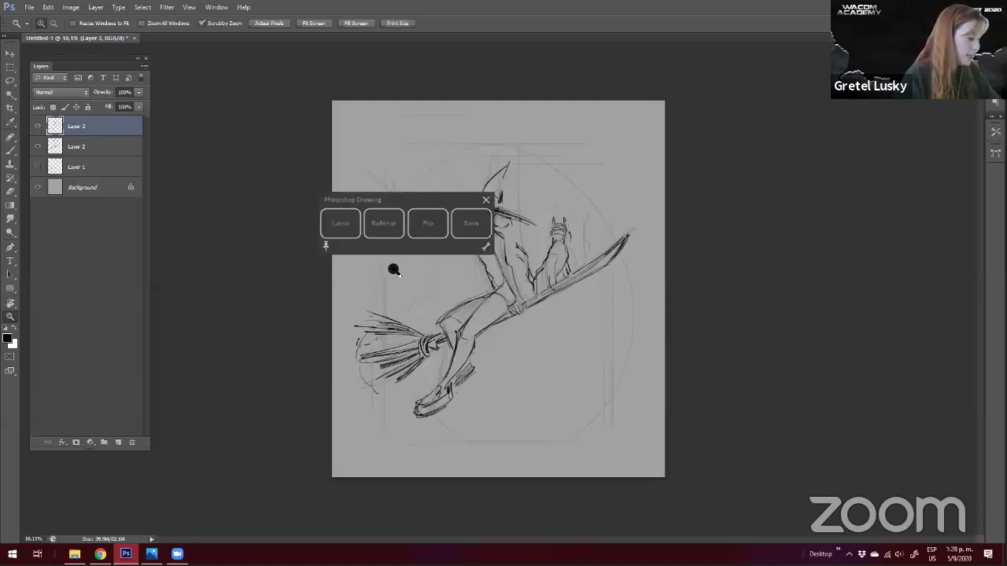
{"action": "key", "text": "Escape"}
{"action": "right_click", "coordinate": [293, 96]}
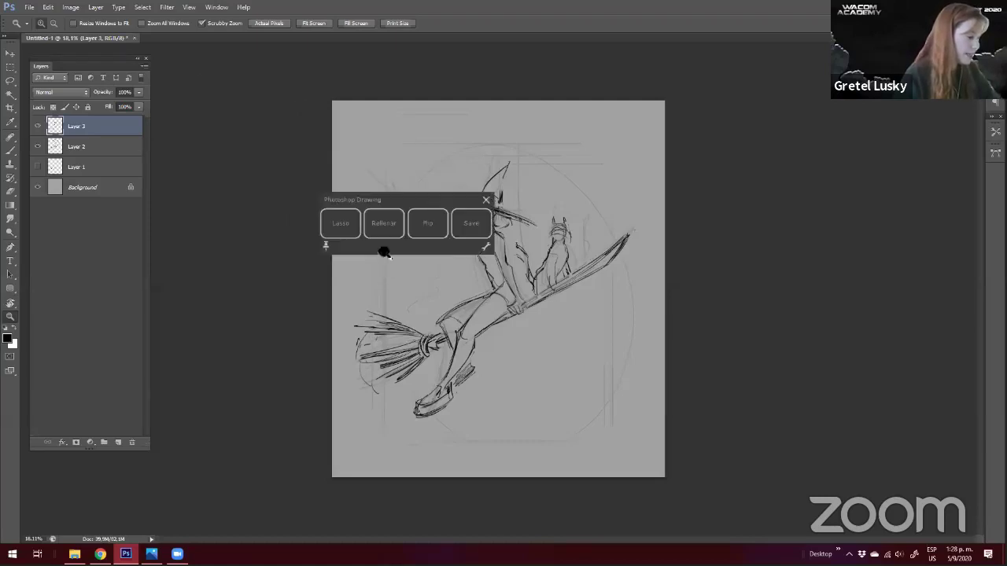
{"action": "right_click", "coordinate": [437, 214]}
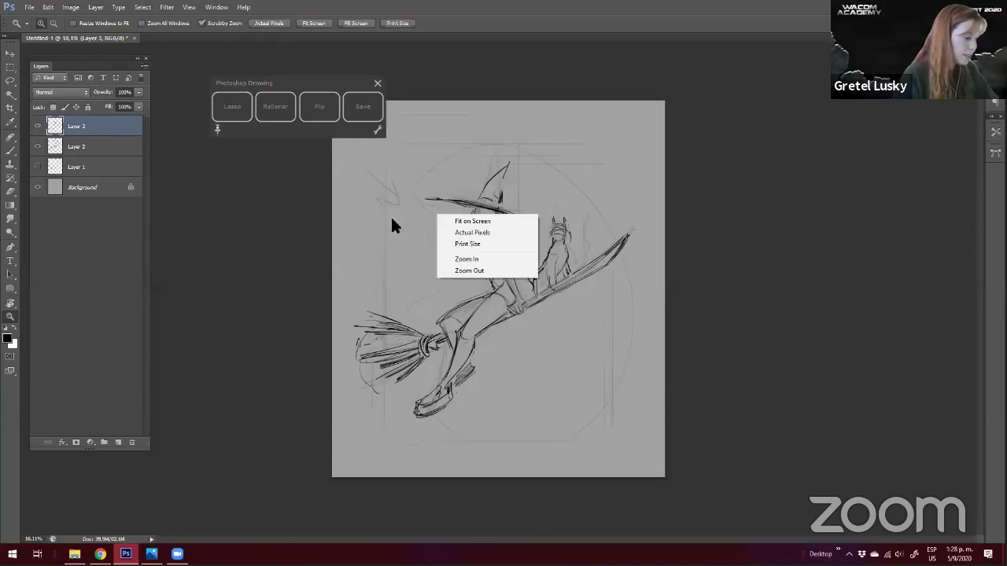
{"action": "key", "text": "Escape"}
{"action": "key", "text": "b"}
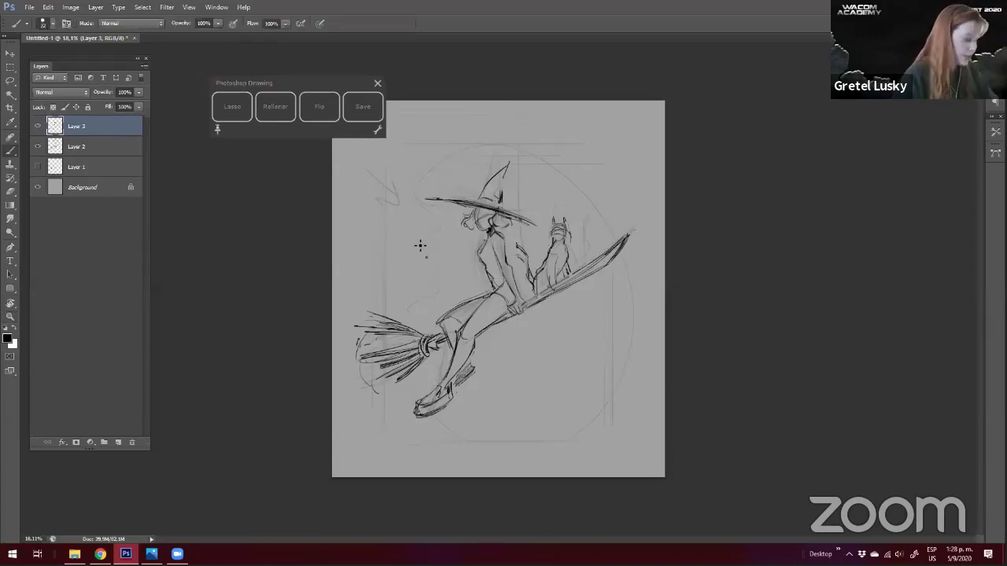
{"action": "right_click", "coordinate": [408, 222]}
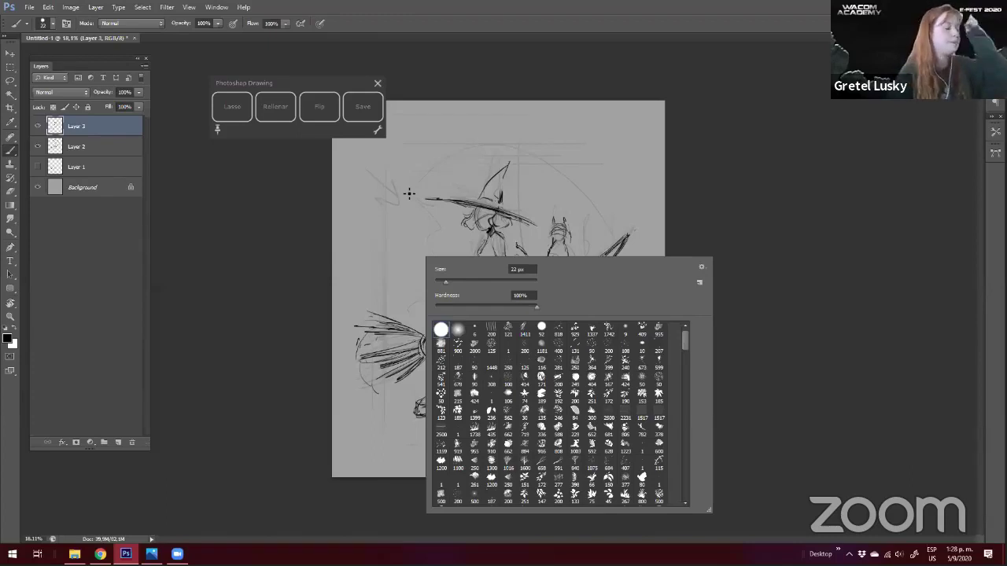
{"action": "left_click", "coordinate": [336, 218]}
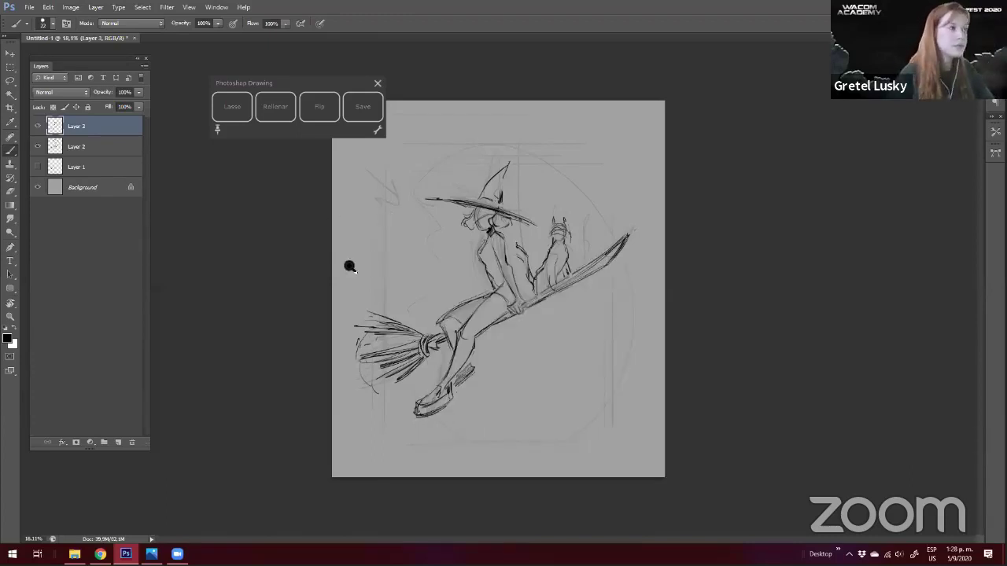
{"action": "left_click_drag", "start_coordinate": [350, 267], "coordinate": [356, 288]}
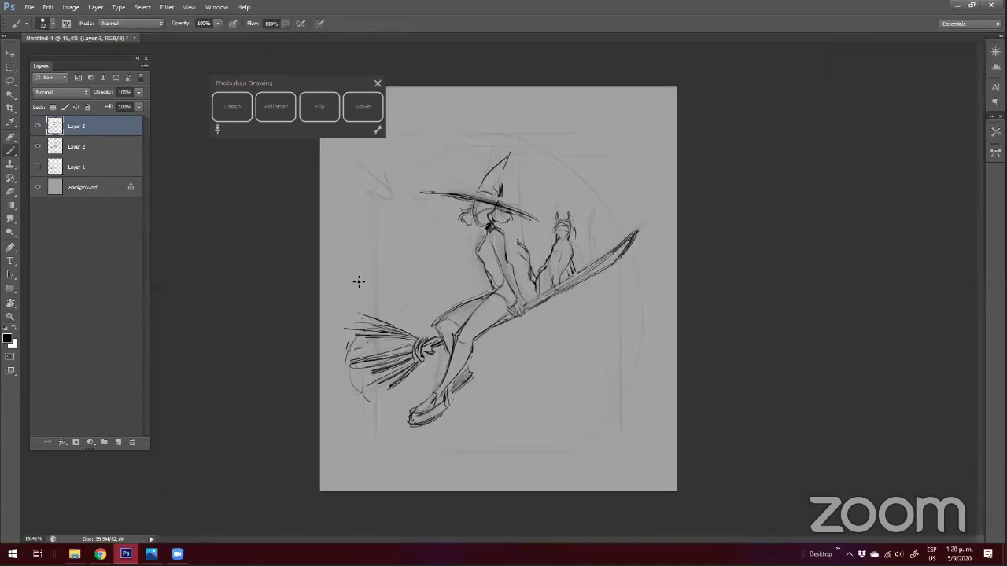
{"action": "left_click_drag", "start_coordinate": [317, 89], "coordinate": [280, 76]}
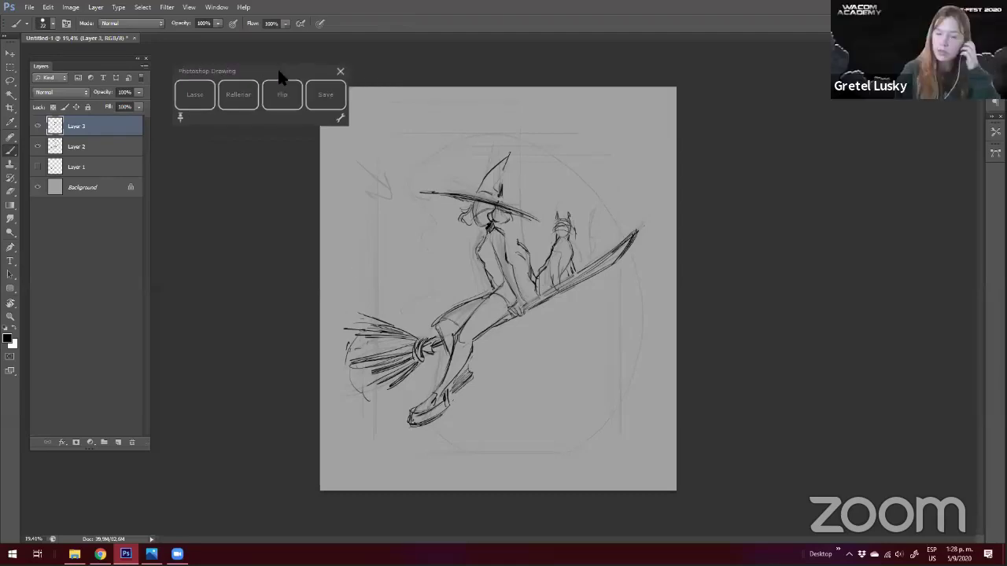
{"action": "key", "text": "z"}
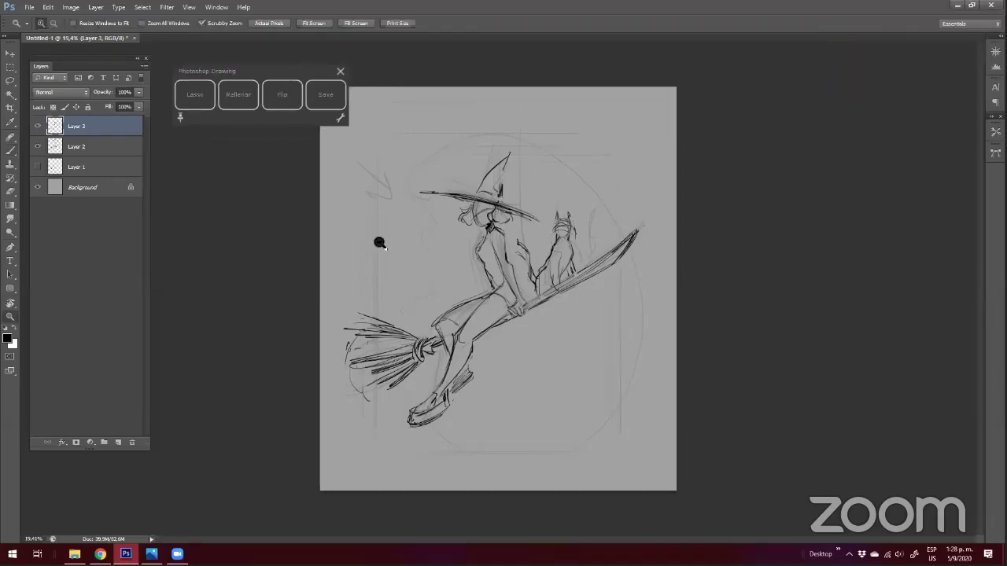
{"action": "mouse_move", "coordinate": [371, 270]}
{"action": "left_mouse_down"}
{"action": "mouse_move", "coordinate": [416, 276]}
{"action": "mouse_move", "coordinate": [439, 295]}
{"action": "left_mouse_up"}
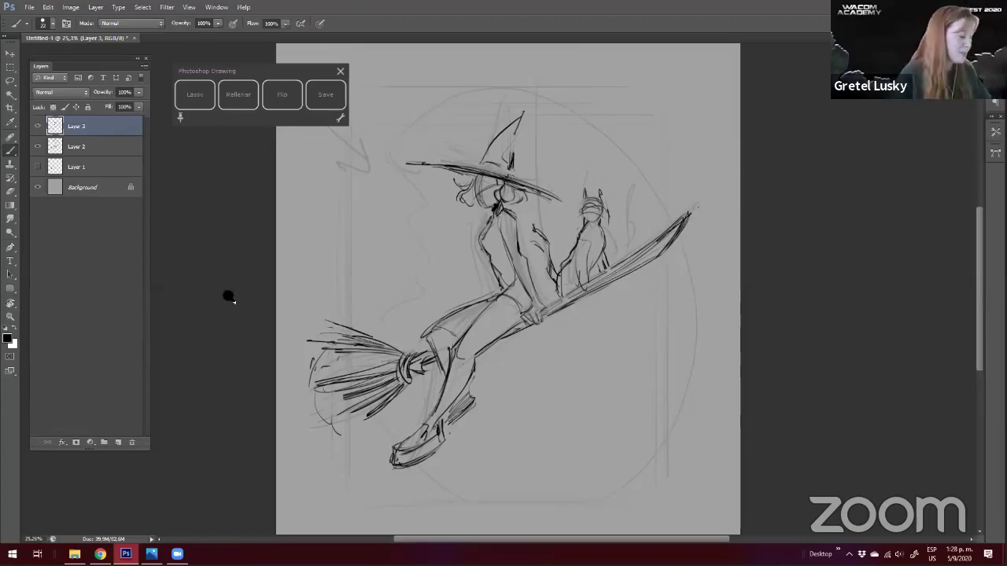
{"action": "key", "text": "z"}
{"action": "left_click_drag", "start_coordinate": [224, 273], "coordinate": [190, 276]}
{"action": "key", "text": "z"}
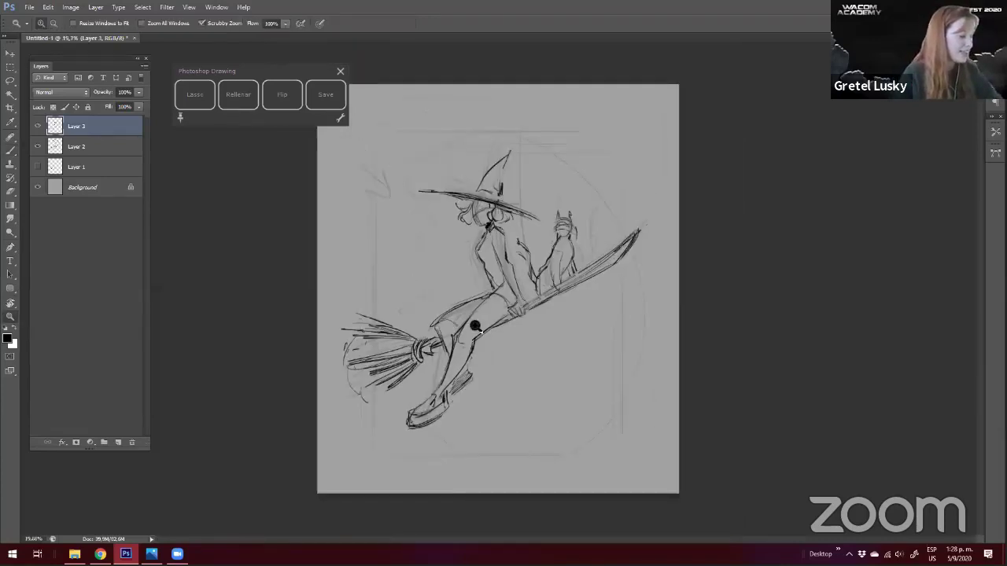
{"action": "scroll", "coordinate": [496, 244], "scroll_direction": "up", "scroll_amount": 1}
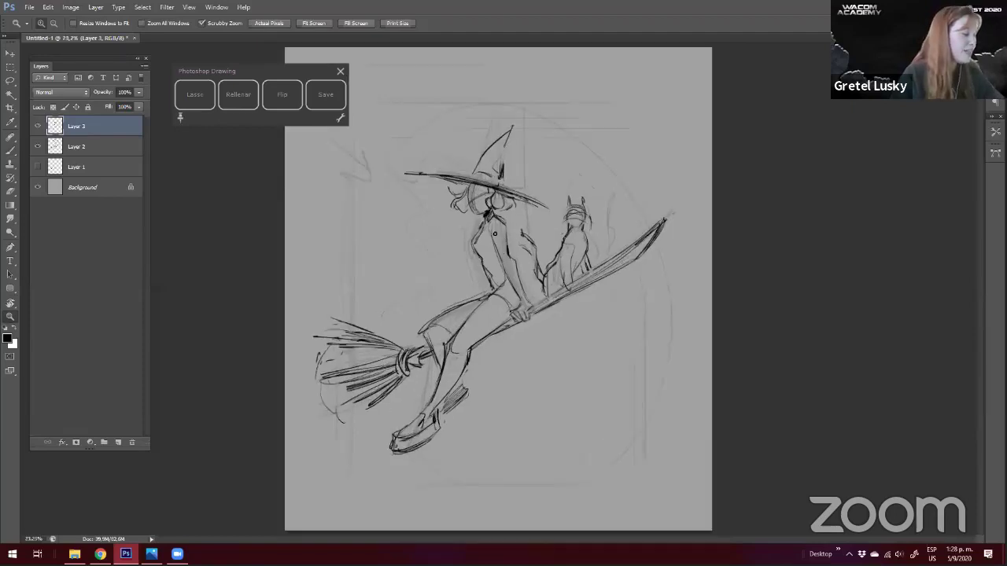
{"action": "key", "text": "b"}
{"action": "key", "text": "e"}
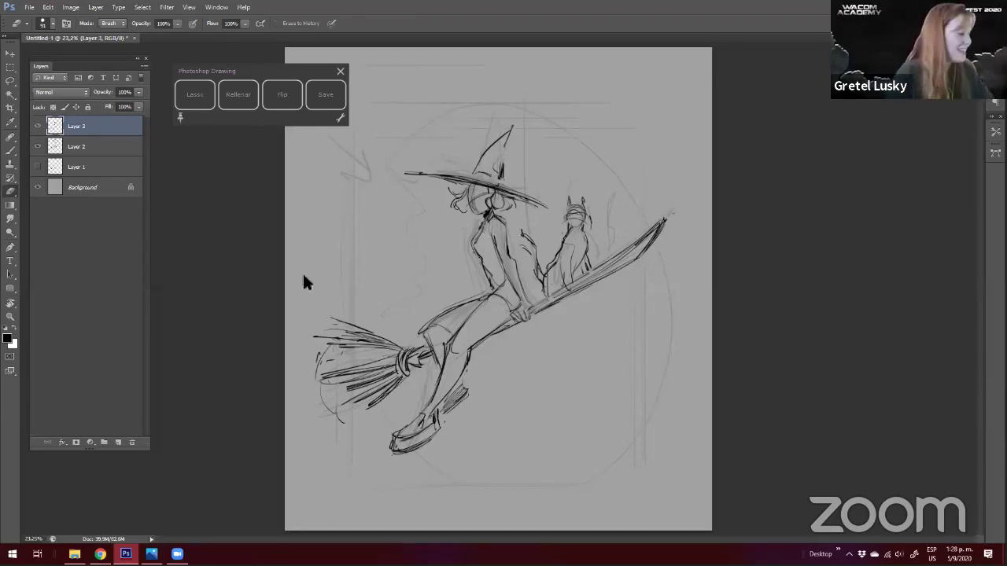
{"action": "left_click_drag", "start_coordinate": [306, 277], "coordinate": [290, 274]}
{"action": "left_click_drag", "start_coordinate": [256, 72], "coordinate": [247, 65]}
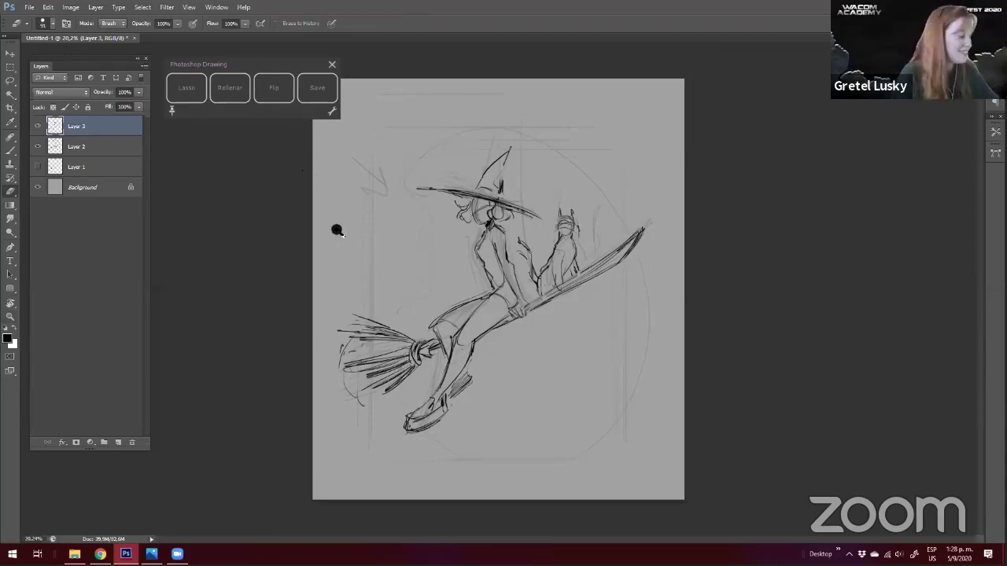
{"action": "scroll", "coordinate": [337, 229], "scroll_direction": "up", "scroll_amount": 2}
{"action": "scroll", "coordinate": [262, 339], "scroll_direction": "down", "scroll_amount": 2}
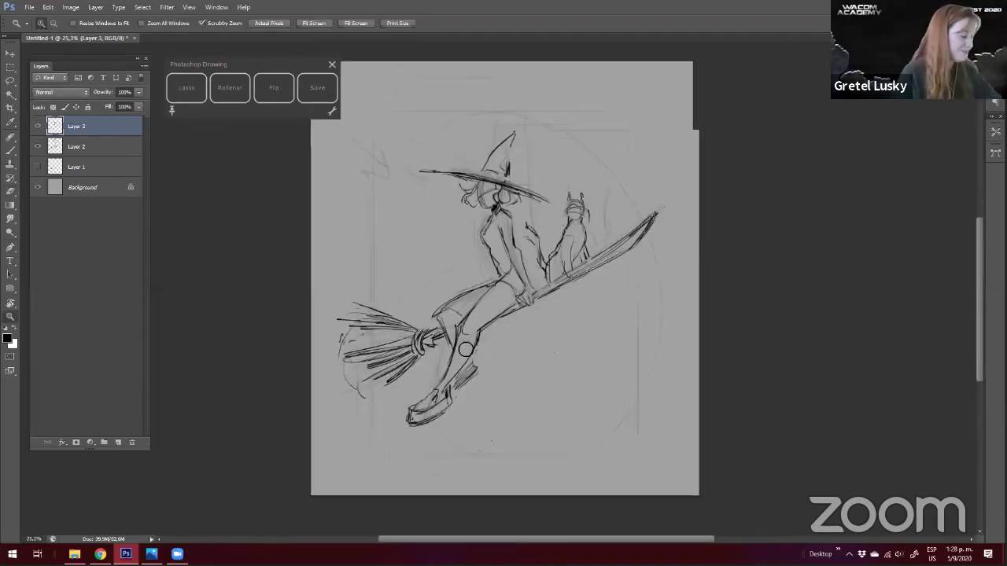
Refine the lines of the witch's lower leg and shoe with the brush and eraser
{"action": "key", "text": "b"}
{"action": "mouse_move", "coordinate": [474, 345]}
{"action": "left_mouse_down"}
{"action": "mouse_move", "coordinate": [437, 411]}
{"action": "mouse_move", "coordinate": [446, 413]}
{"action": "mouse_move", "coordinate": [402, 433]}
{"action": "left_mouse_up"}
{"action": "key", "text": "e"}
{"action": "key", "text": "b"}
{"action": "key", "text": "e"}
{"action": "key", "text": "b"}
{"action": "key", "text": "z"}
{"action": "left_click_drag", "start_coordinate": [266, 295], "coordinate": [264, 294]}
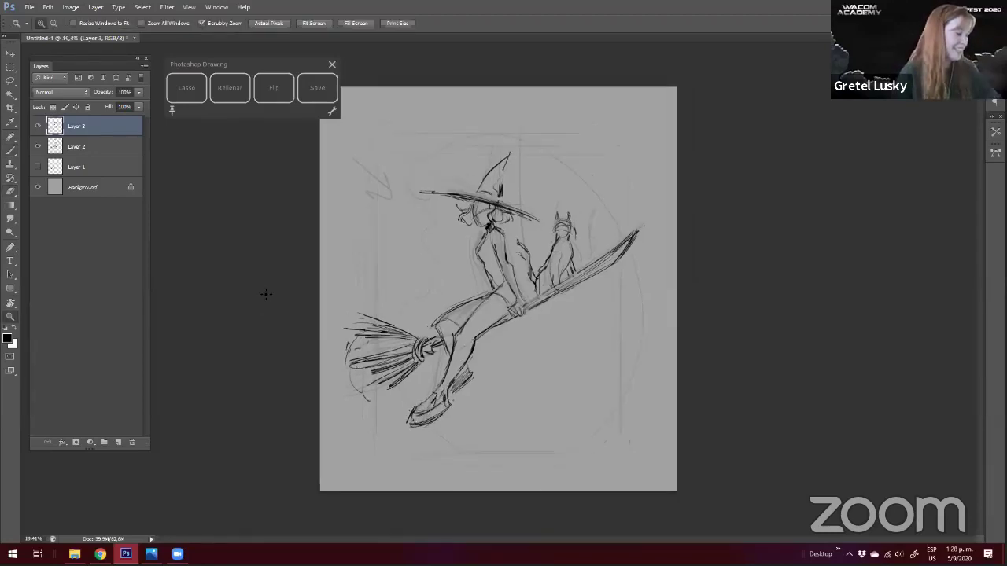
{"action": "key", "text": "b"}
{"action": "key", "text": "z"}
{"action": "left_click_drag", "start_coordinate": [212, 269], "coordinate": [189, 249]}
{"action": "scroll", "coordinate": [188, 256], "scroll_direction": "down", "scroll_amount": 1}
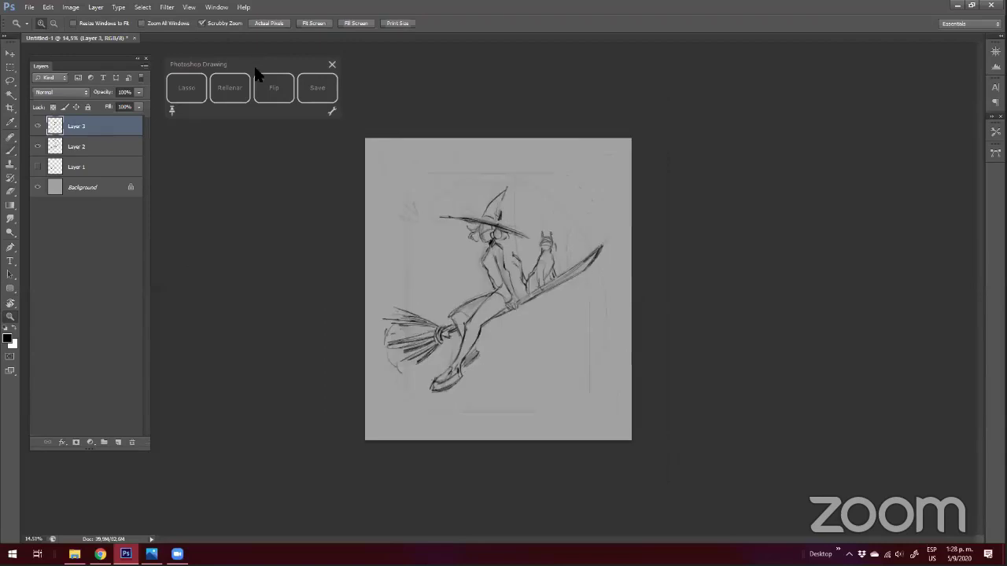
Free-transform the Layer 3 sketch, enlarging it slightly and shifting it upward on the canvas
{"action": "left_click_drag", "start_coordinate": [260, 70], "coordinate": [248, 67]}
{"action": "key", "text": "ctrl+t"}
{"action": "left_click_drag", "start_coordinate": [382, 185], "coordinate": [352, 152]}
{"action": "left_click_drag", "start_coordinate": [403, 211], "coordinate": [422, 219]}
{"action": "key", "text": "z"}
{"action": "key", "text": "Return"}
{"action": "left_click_drag", "start_coordinate": [407, 251], "coordinate": [406, 250]}
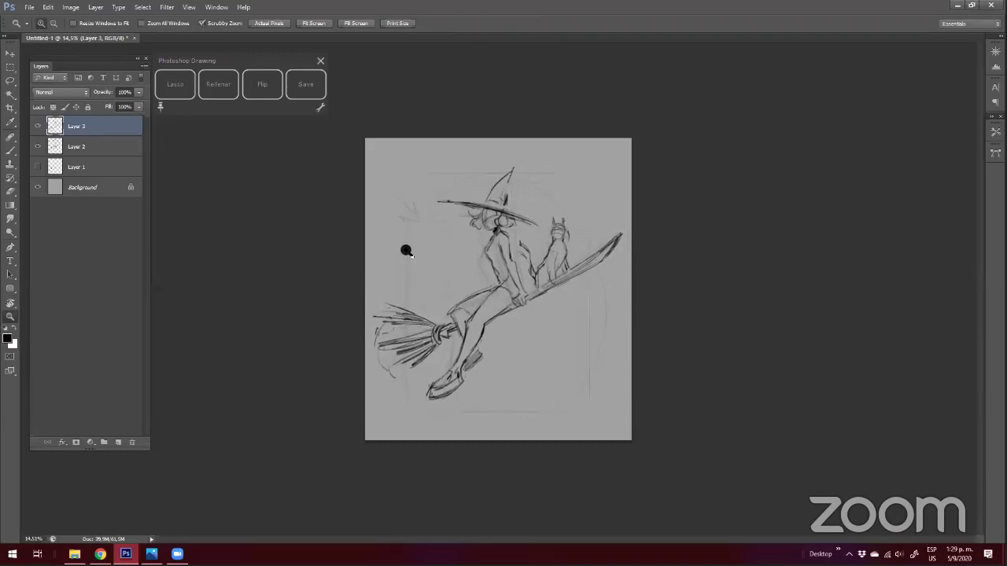
{"action": "left_click", "coordinate": [341, 268]}
{"action": "left_click_drag", "start_coordinate": [237, 53], "coordinate": [254, 48]}
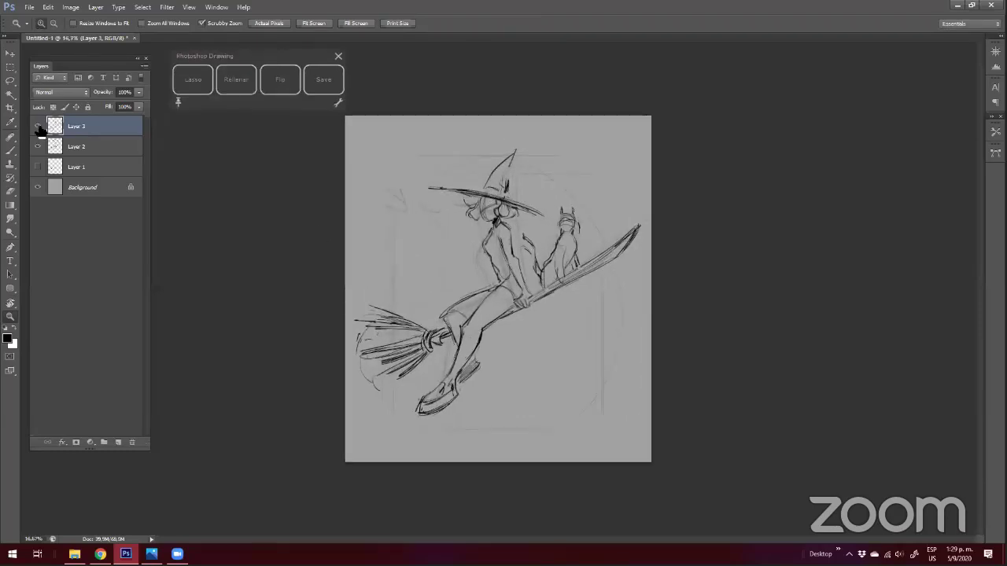
Hide Layer 2 and lower the opacity of Layer 3 to about 13%
{"action": "left_click", "coordinate": [37, 146]}
{"action": "left_click", "coordinate": [80, 149]}
{"action": "left_click", "coordinate": [79, 131]}
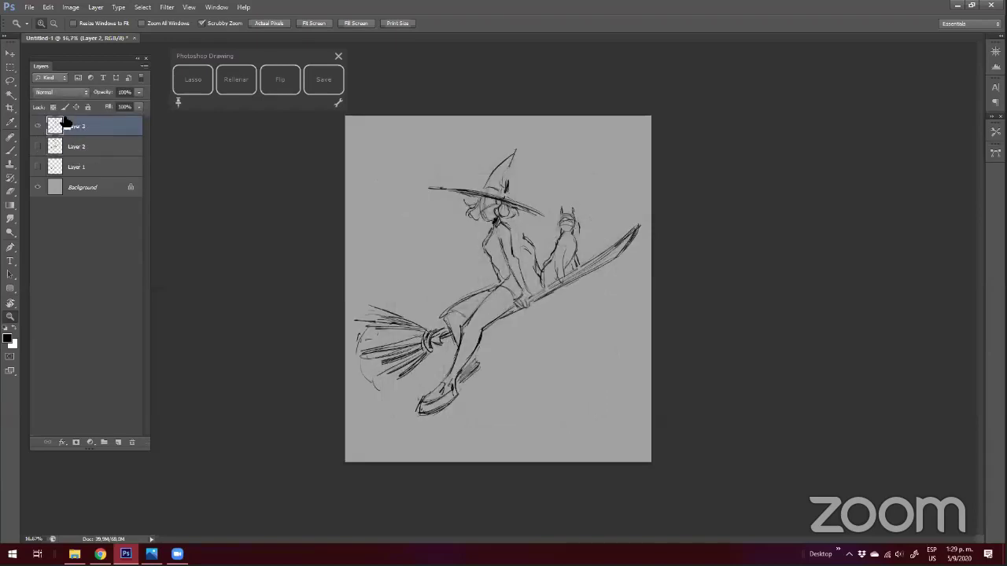
{"action": "left_click", "coordinate": [89, 105]}
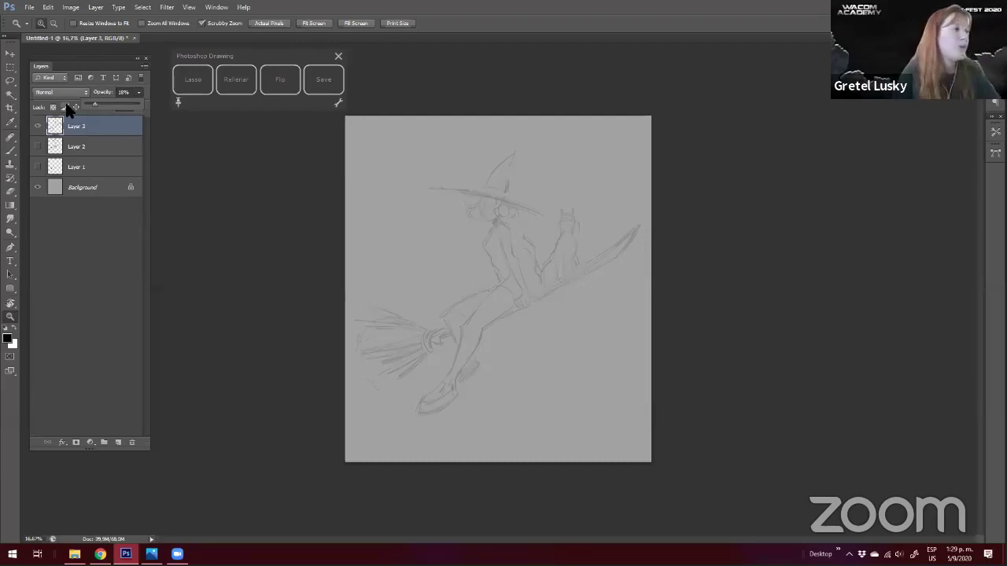
{"action": "left_click_drag", "start_coordinate": [90, 102], "coordinate": [85, 95]}
Create a new layer above Layer 3 and draw the witch's face contour from the hat brim around the jaw
{"action": "scroll", "coordinate": [302, 238], "scroll_direction": "up", "scroll_amount": 4}
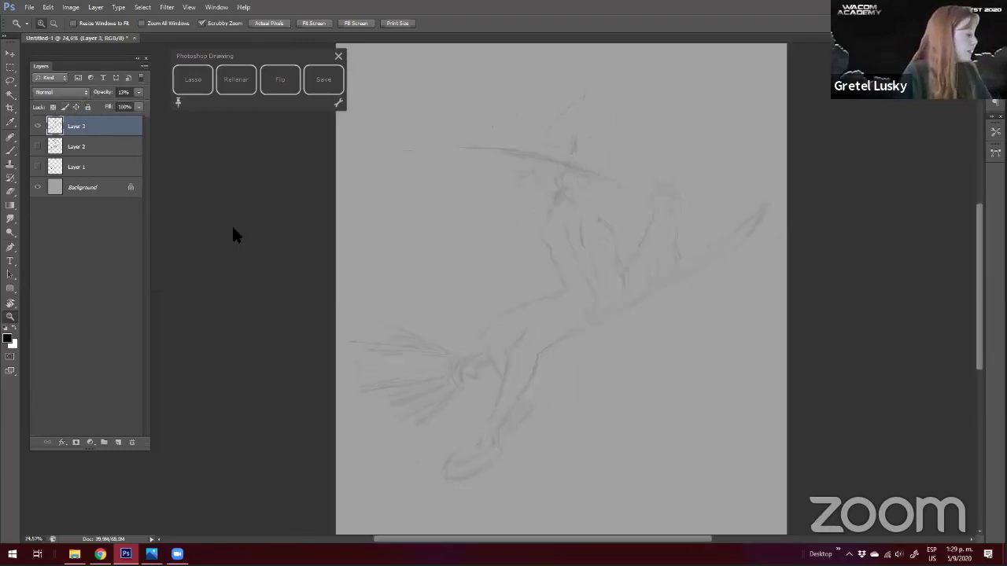
{"action": "left_click", "coordinate": [118, 442]}
{"action": "left_click_drag", "start_coordinate": [557, 137], "coordinate": [572, 166]}
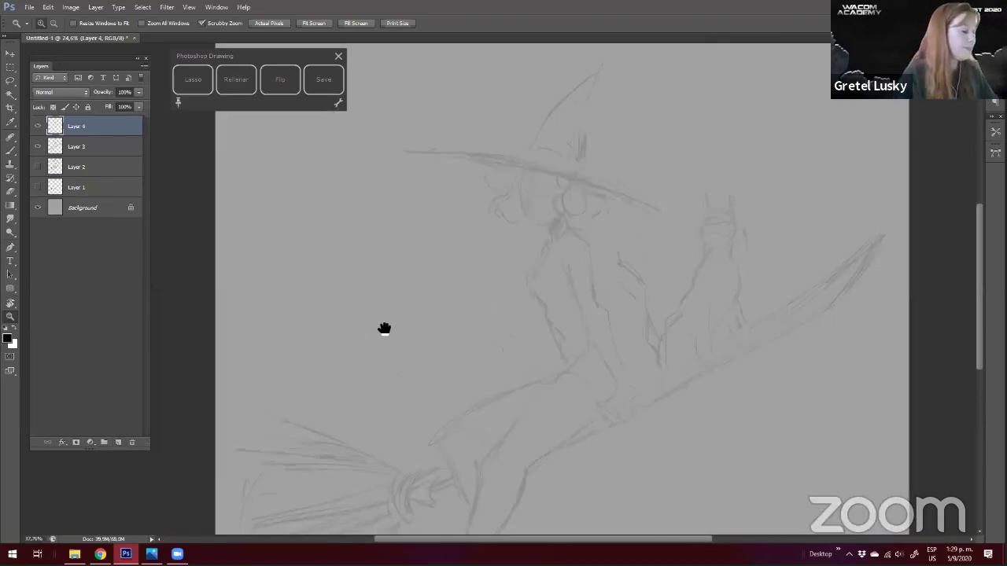
{"action": "left_click_drag", "start_coordinate": [443, 270], "coordinate": [385, 328]}
{"action": "key", "text": "b"}
{"action": "left_click_drag", "start_coordinate": [464, 256], "coordinate": [472, 211]}
{"action": "key", "text": "z"}
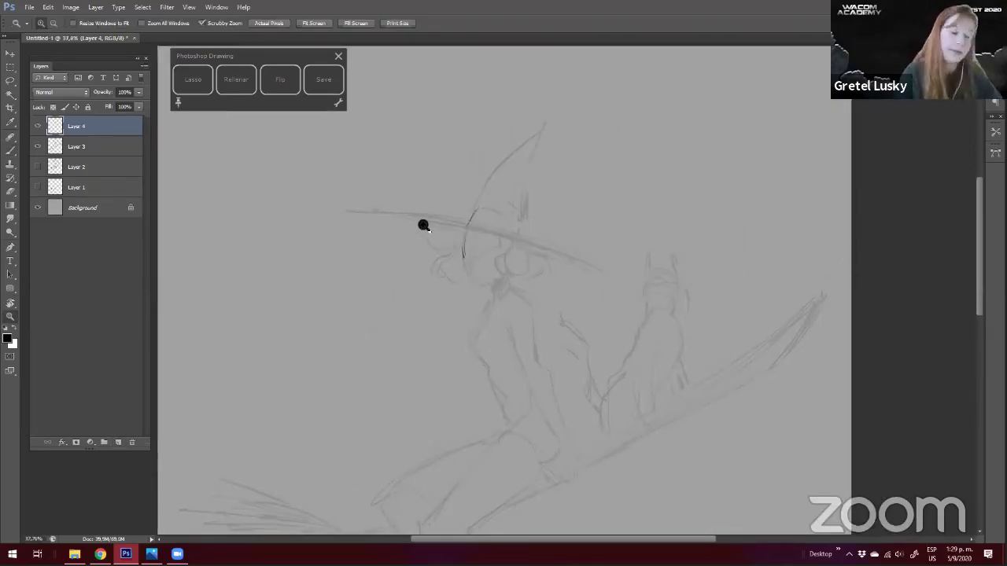
{"action": "left_click", "coordinate": [436, 216]}
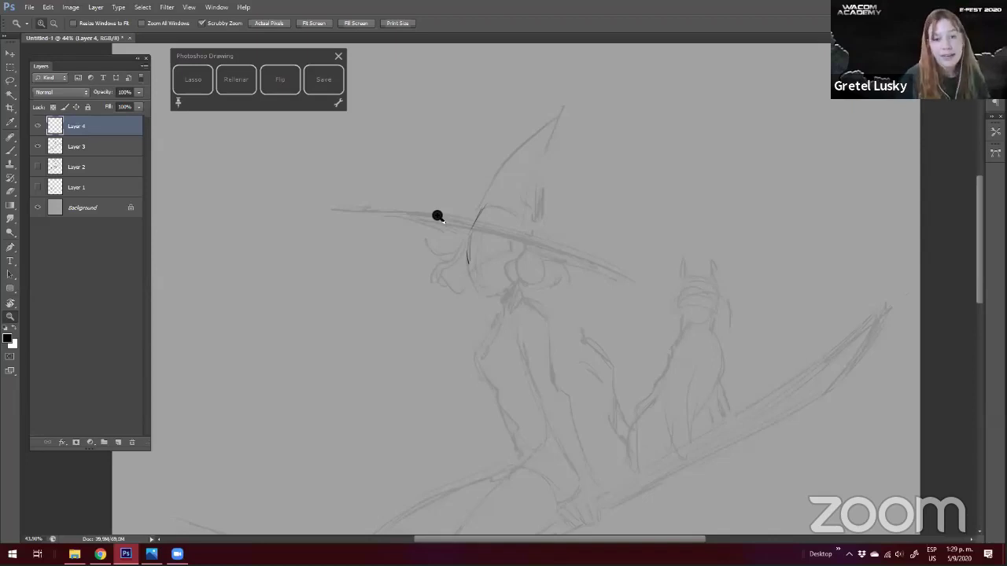
{"action": "mouse_move", "coordinate": [434, 243]}
{"action": "left_mouse_down"}
{"action": "mouse_move", "coordinate": [468, 265]}
{"action": "mouse_move", "coordinate": [487, 295]}
{"action": "mouse_move", "coordinate": [485, 275]}
{"action": "mouse_move", "coordinate": [486, 299]}
{"action": "left_mouse_up"}
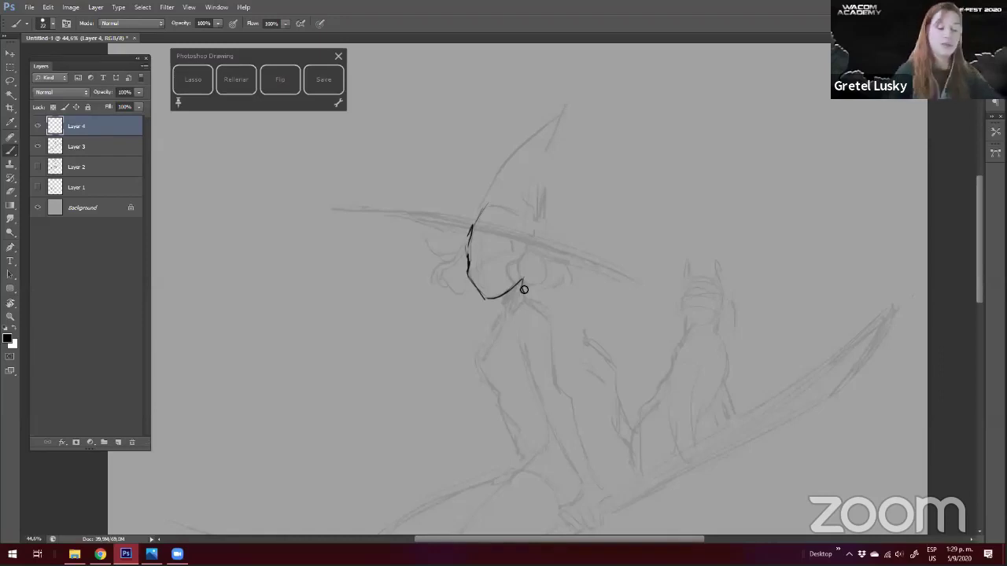
Draw the witch's neck lines and fill in the dark shadow under her jaw
{"action": "mouse_move", "coordinate": [521, 280]}
{"action": "left_mouse_down"}
{"action": "mouse_move", "coordinate": [525, 297]}
{"action": "mouse_move", "coordinate": [501, 319]}
{"action": "mouse_move", "coordinate": [502, 299]}
{"action": "mouse_move", "coordinate": [521, 284]}
{"action": "mouse_move", "coordinate": [525, 294]}
{"action": "left_mouse_up"}
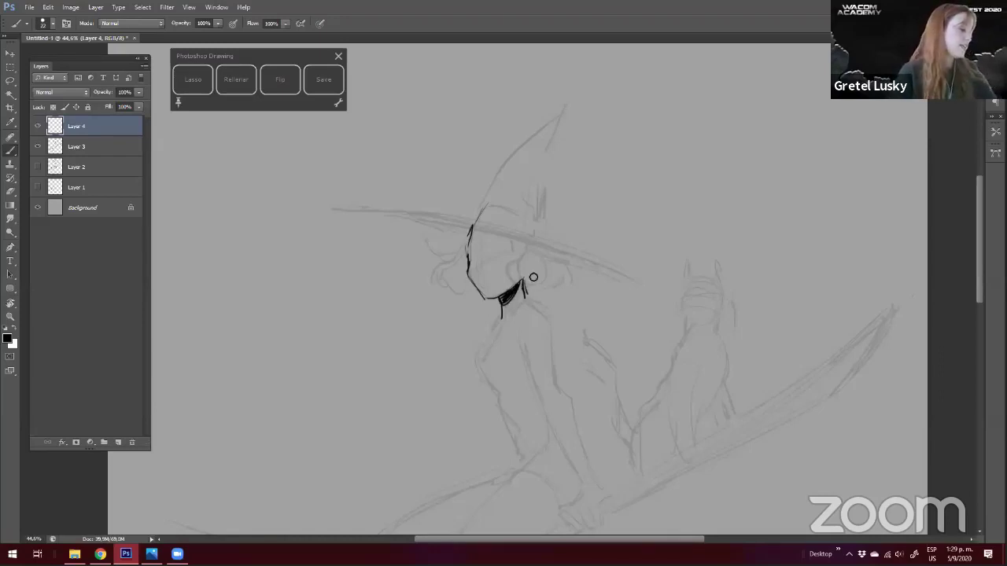
{"action": "left_click_drag", "start_coordinate": [488, 344], "coordinate": [494, 300]}
{"action": "key", "text": "e"}
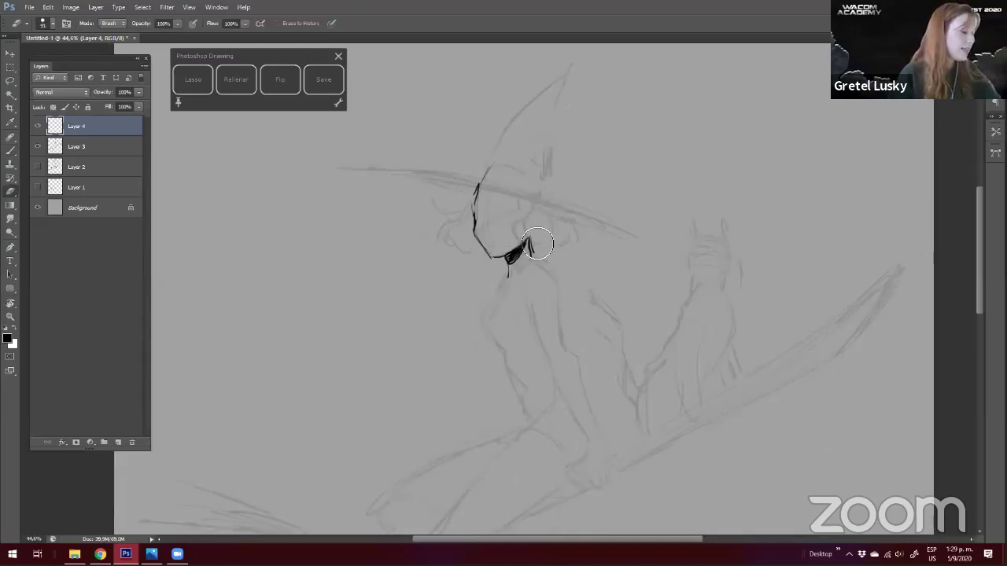
{"action": "key", "text": "b"}
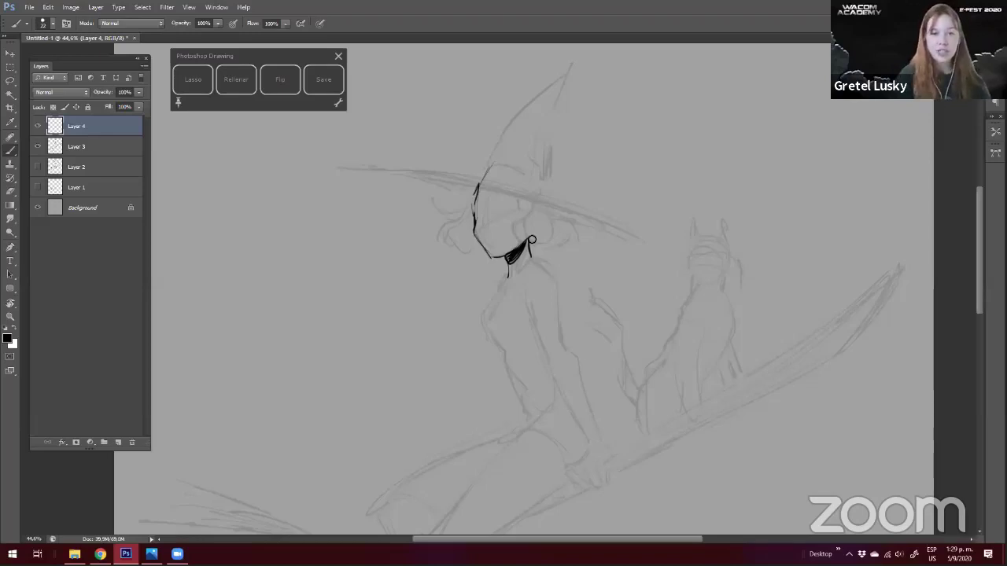
{"action": "scroll", "coordinate": [530, 238], "scroll_direction": "down", "scroll_amount": 3}
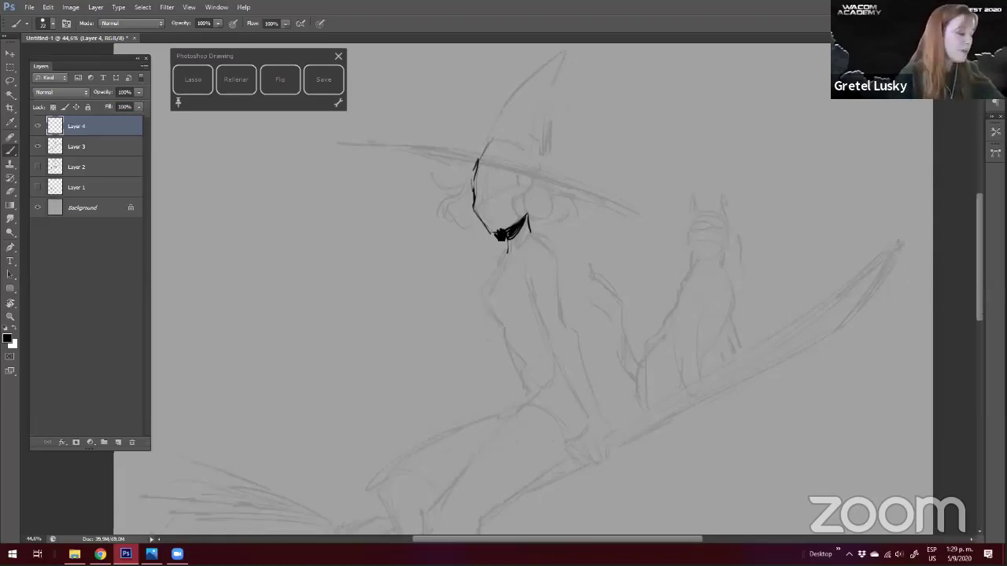
Draw the witch's shoulder, chest and belly contour and both edges of her near arm down to the wrist
{"action": "mouse_move", "coordinate": [506, 238]}
{"action": "left_mouse_down"}
{"action": "mouse_move", "coordinate": [486, 279]}
{"action": "mouse_move", "coordinate": [526, 382]}
{"action": "left_mouse_up"}
{"action": "mouse_move", "coordinate": [531, 229]}
{"action": "left_mouse_down"}
{"action": "mouse_move", "coordinate": [553, 245]}
{"action": "mouse_move", "coordinate": [562, 306]}
{"action": "left_mouse_up"}
{"action": "left_click_drag", "start_coordinate": [522, 264], "coordinate": [553, 340]}
{"action": "mouse_move", "coordinate": [525, 245]}
{"action": "left_mouse_down"}
{"action": "mouse_move", "coordinate": [520, 263]}
{"action": "mouse_move", "coordinate": [526, 235]}
{"action": "left_mouse_up"}
{"action": "left_click_drag", "start_coordinate": [542, 291], "coordinate": [580, 355]}
{"action": "left_click_drag", "start_coordinate": [560, 264], "coordinate": [580, 321]}
{"action": "left_click_drag", "start_coordinate": [571, 281], "coordinate": [597, 372]}
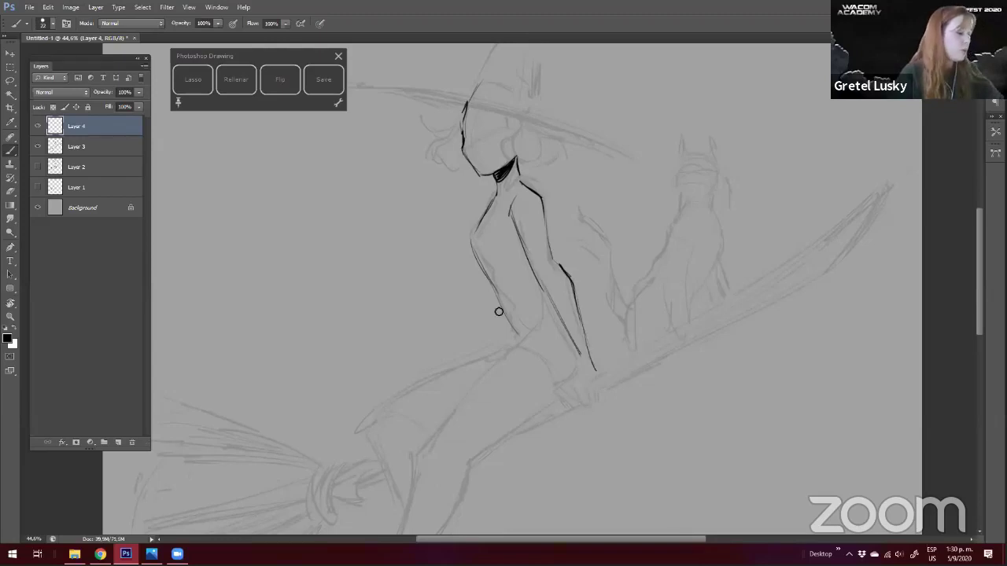
{"action": "left_click_drag", "start_coordinate": [477, 254], "coordinate": [508, 316]}
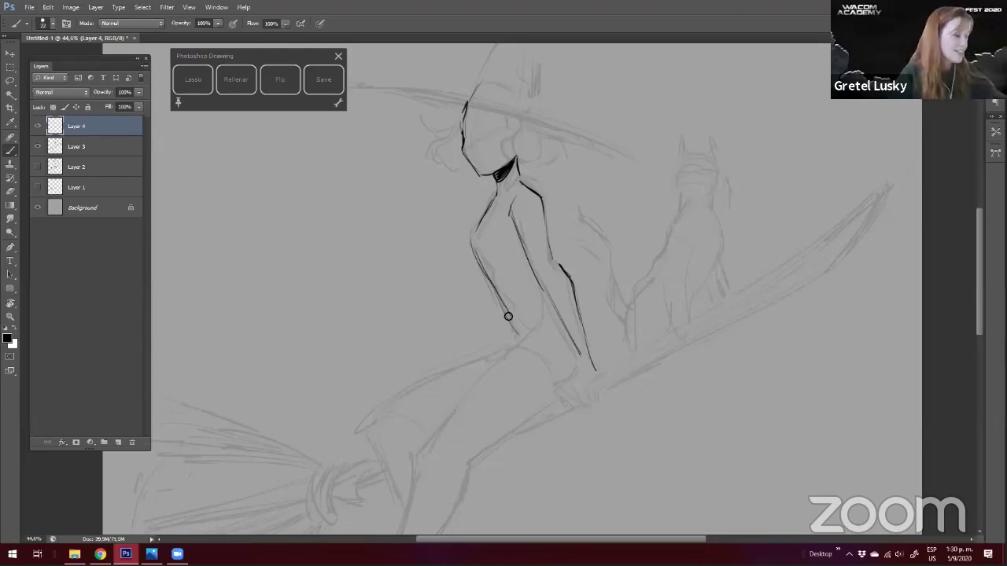
Draw the upper and lower contours of the witch's near thigh, erasing and redrawing the lower line
{"action": "left_click_drag", "start_coordinate": [543, 285], "coordinate": [587, 221]}
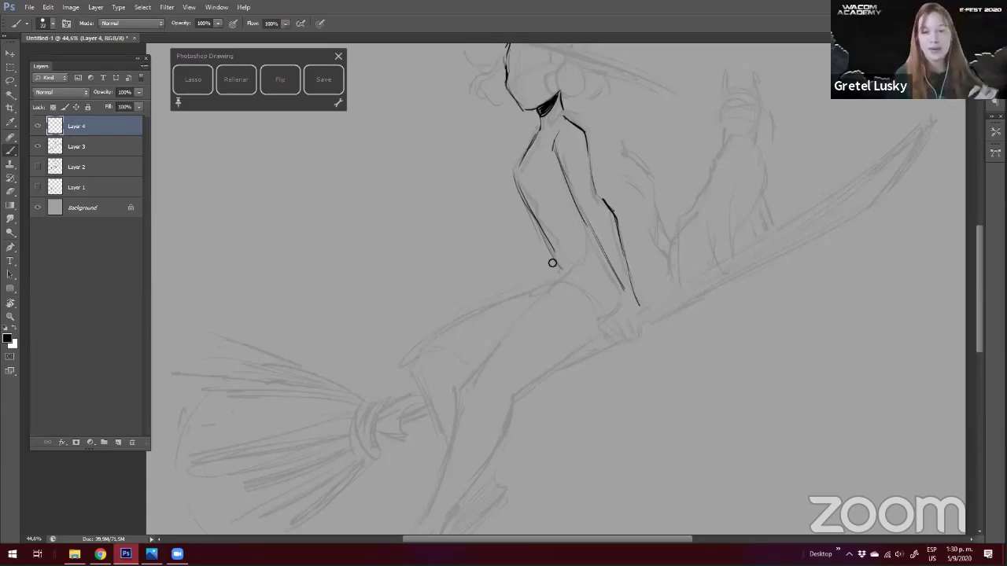
{"action": "left_click_drag", "start_coordinate": [584, 262], "coordinate": [472, 372]}
{"action": "left_click_drag", "start_coordinate": [597, 334], "coordinate": [513, 394]}
{"action": "mouse_move", "coordinate": [472, 341]}
{"action": "left_mouse_down"}
{"action": "mouse_move", "coordinate": [521, 257]}
{"action": "mouse_move", "coordinate": [478, 268]}
{"action": "left_mouse_up"}
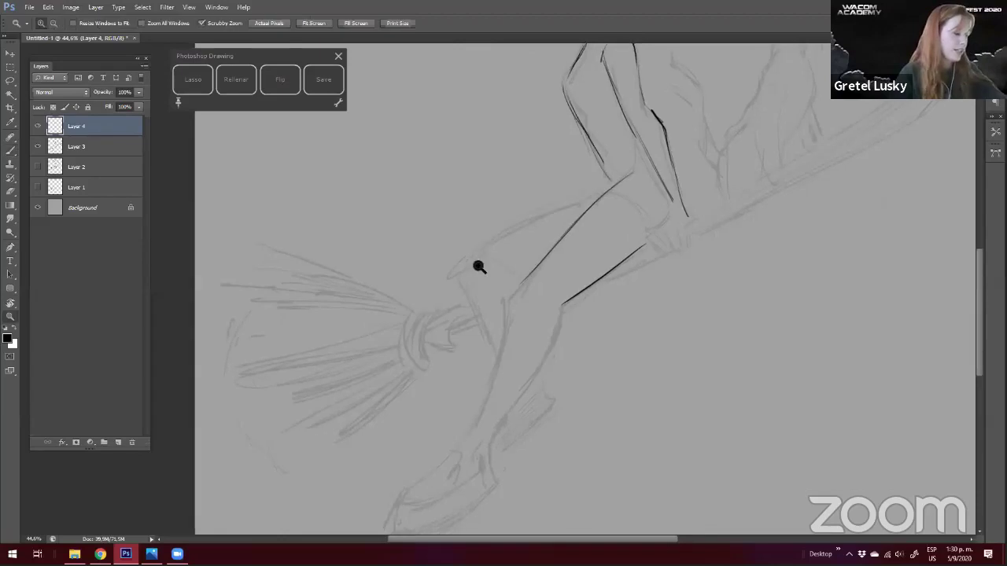
{"action": "key", "text": "e"}
{"action": "left_click_drag", "start_coordinate": [635, 251], "coordinate": [568, 302]}
{"action": "key", "text": "b"}
{"action": "left_click_drag", "start_coordinate": [622, 255], "coordinate": [546, 308]}
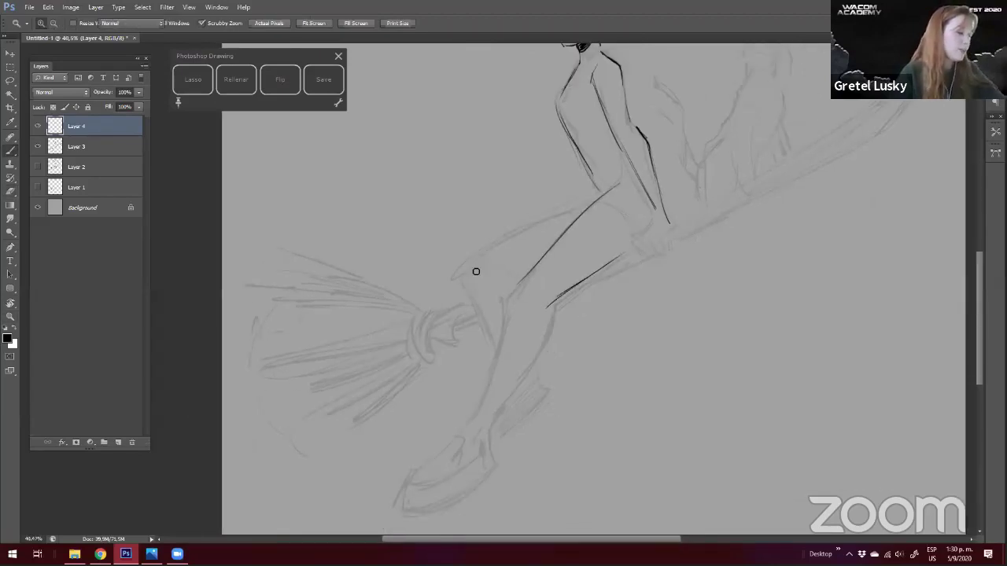
Draw the front and back contours of the witch's near lower leg from the knee down to the ankle
{"action": "left_click_drag", "start_coordinate": [459, 323], "coordinate": [476, 272]}
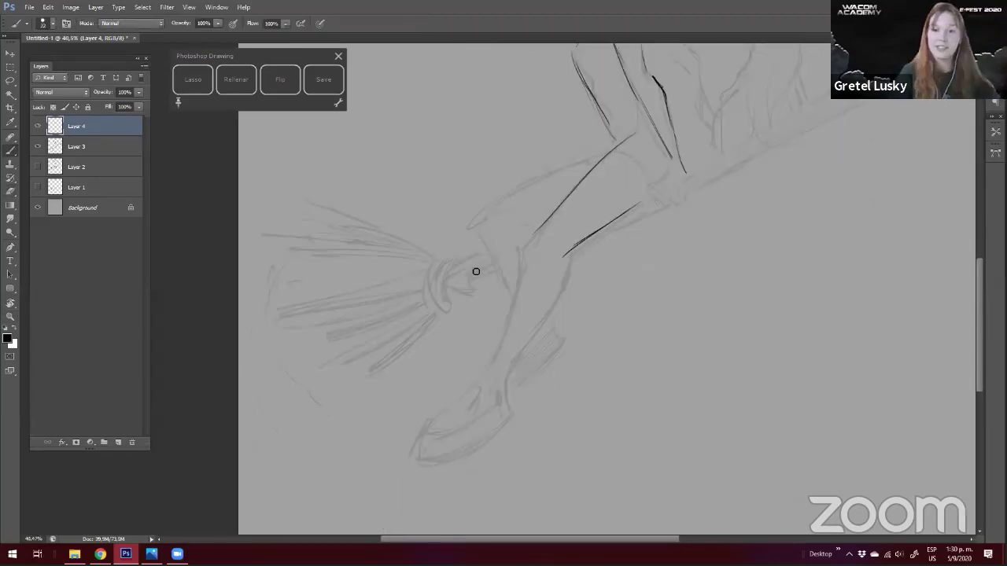
{"action": "left_click_drag", "start_coordinate": [523, 251], "coordinate": [509, 318]}
{"action": "left_click_drag", "start_coordinate": [567, 259], "coordinate": [517, 355]}
{"action": "mouse_move", "coordinate": [532, 236]}
{"action": "left_mouse_down"}
{"action": "mouse_move", "coordinate": [502, 343]}
{"action": "mouse_move", "coordinate": [472, 390]}
{"action": "mouse_move", "coordinate": [508, 346]}
{"action": "left_mouse_up"}
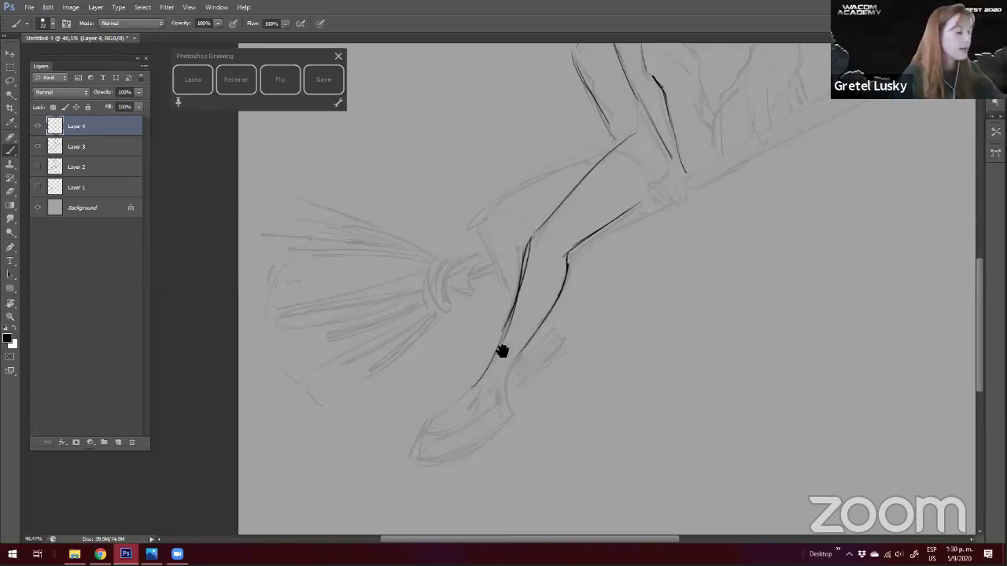
Draw the witch's far thigh, clean up its line near the knee, and add the far shin running behind the near leg
{"action": "left_click_drag", "start_coordinate": [474, 297], "coordinate": [470, 383]}
{"action": "left_click_drag", "start_coordinate": [608, 227], "coordinate": [508, 275]}
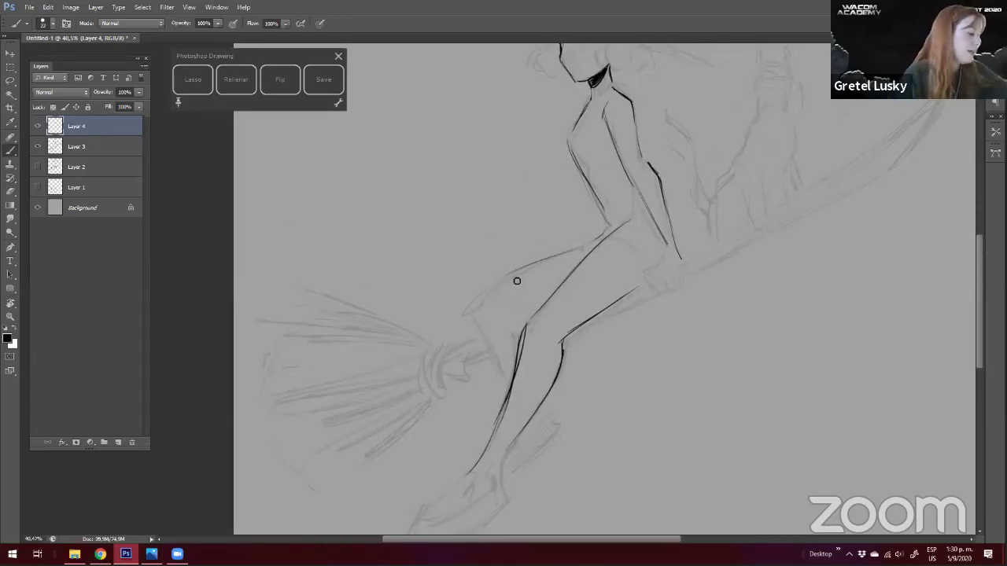
{"action": "left_click_drag", "start_coordinate": [558, 255], "coordinate": [474, 300]}
{"action": "left_click_drag", "start_coordinate": [442, 211], "coordinate": [397, 214]}
{"action": "key", "text": "e"}
{"action": "left_click_drag", "start_coordinate": [528, 256], "coordinate": [476, 282]}
{"action": "key", "text": "b"}
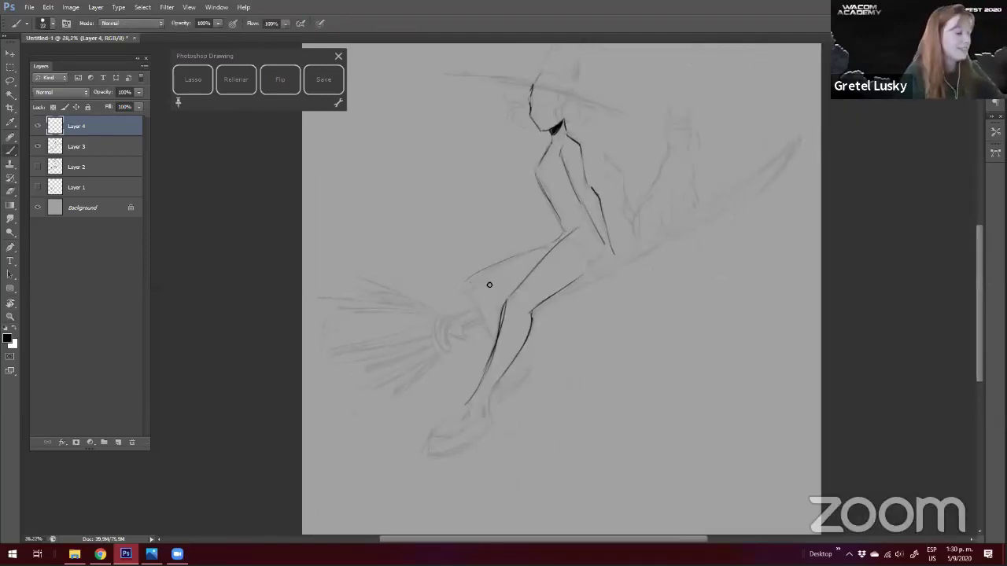
{"action": "left_click_drag", "start_coordinate": [494, 331], "coordinate": [470, 283]}
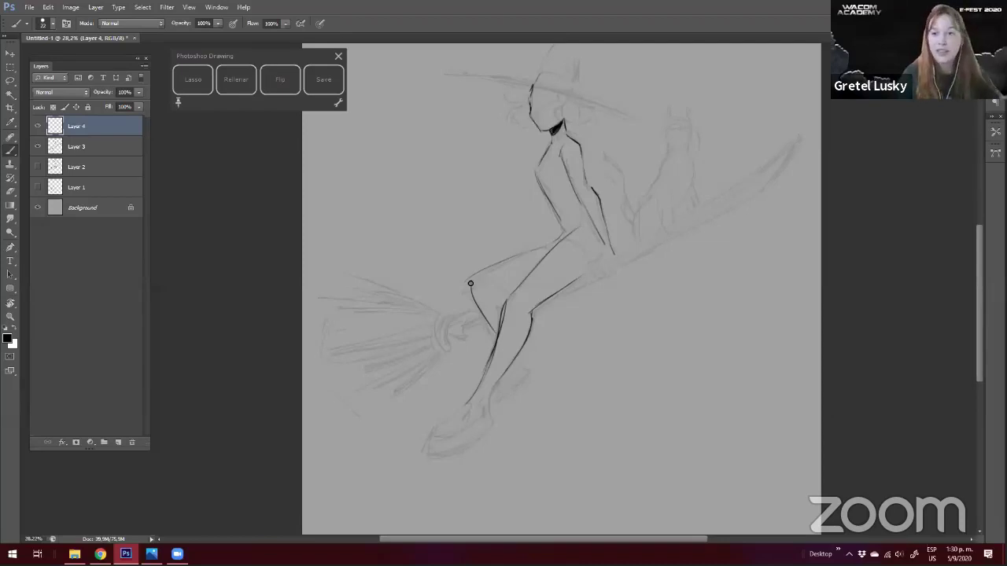
{"action": "left_click_drag", "start_coordinate": [474, 280], "coordinate": [494, 342]}
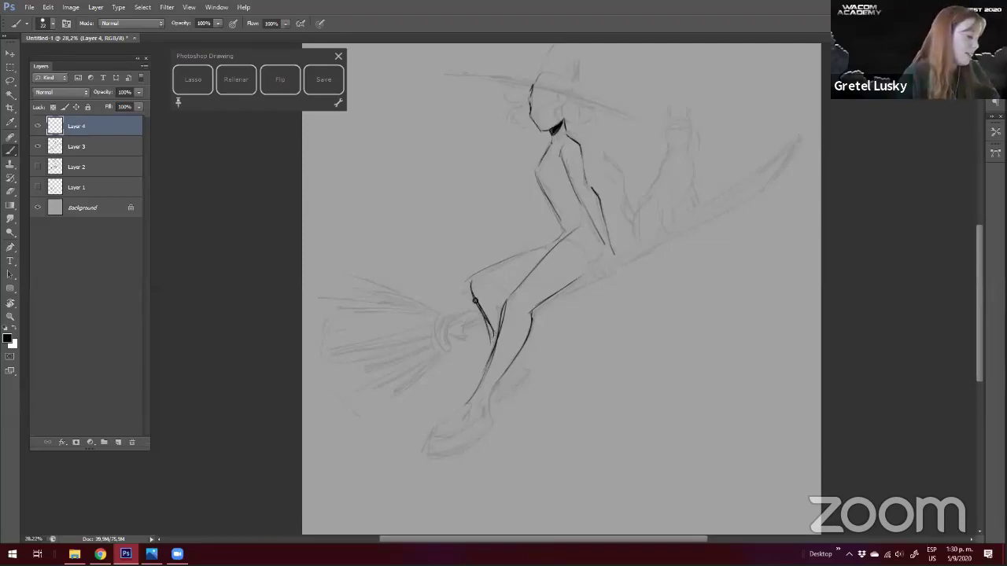
Redraw the upper contour of the witch's far thigh from the hip to the knee and clean up the line inside the knee
{"action": "key", "text": "e"}
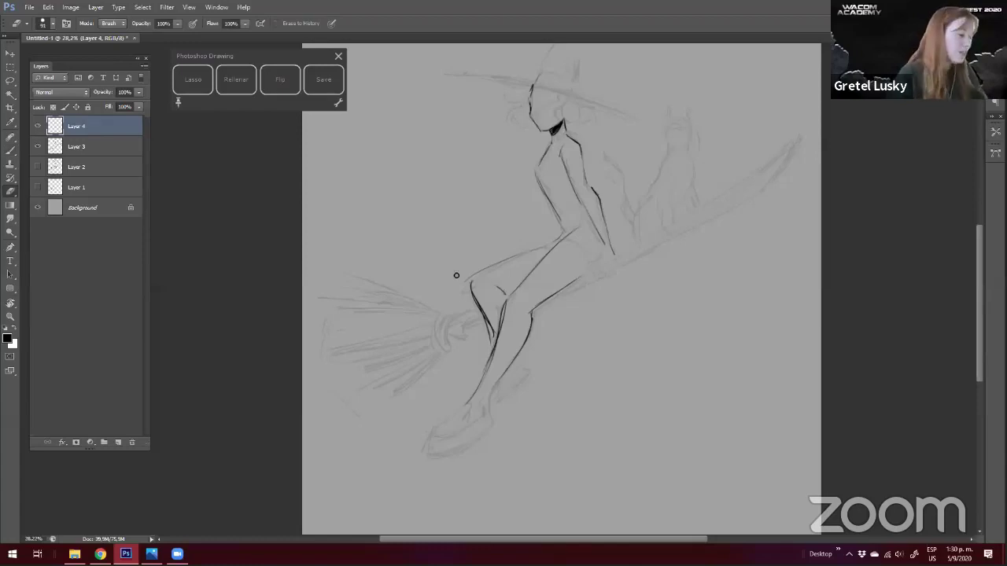
{"action": "key", "text": "b"}
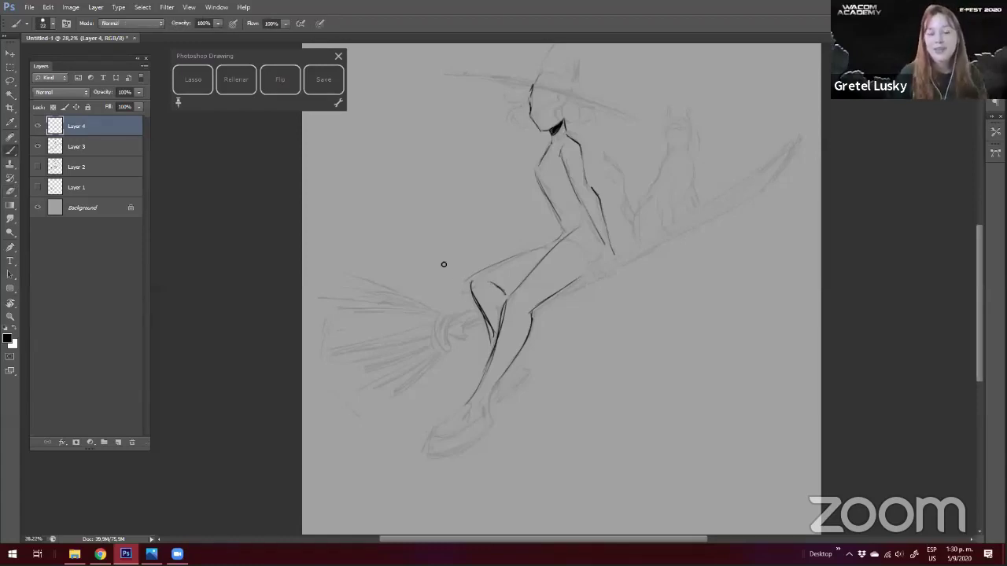
{"action": "key", "text": "z"}
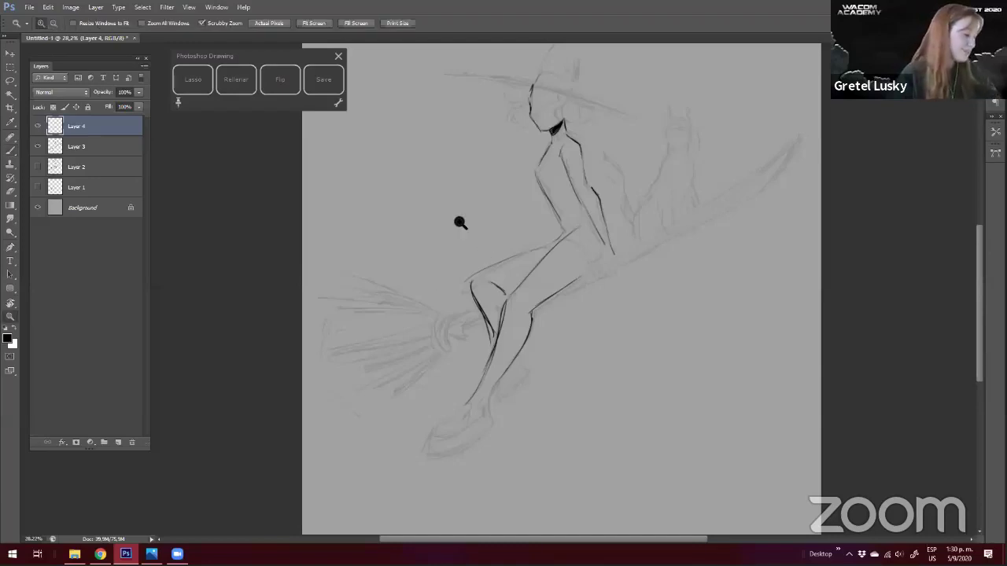
{"action": "key", "text": "b"}
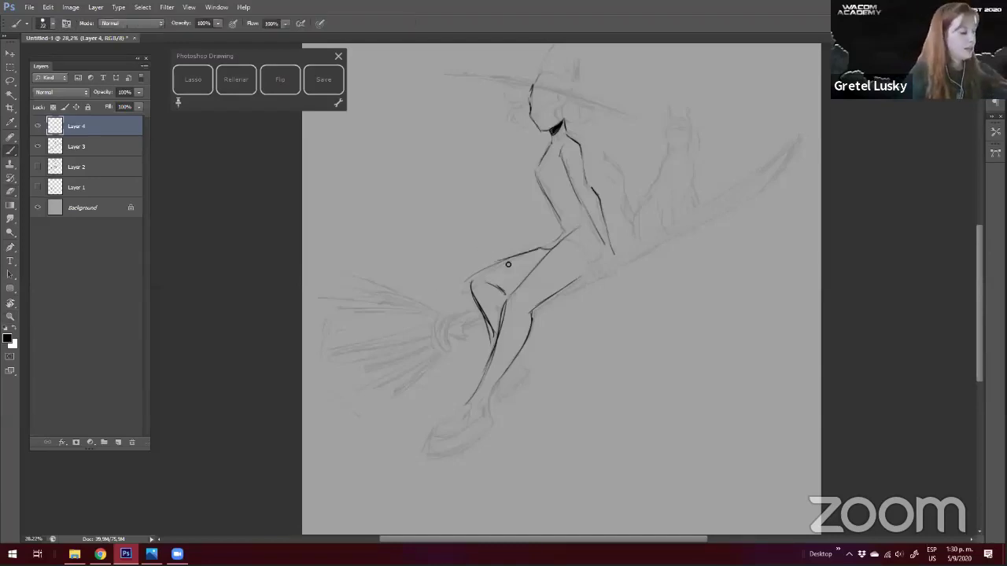
{"action": "left_click_drag", "start_coordinate": [540, 249], "coordinate": [466, 277]}
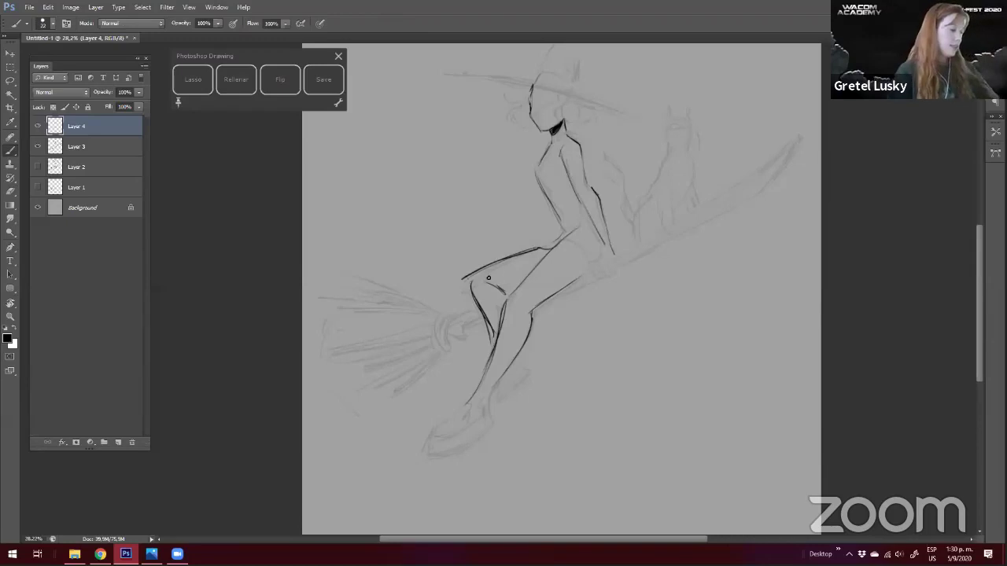
{"action": "scroll", "coordinate": [488, 278], "scroll_direction": "down", "scroll_amount": 2}
{"action": "key", "text": "e"}
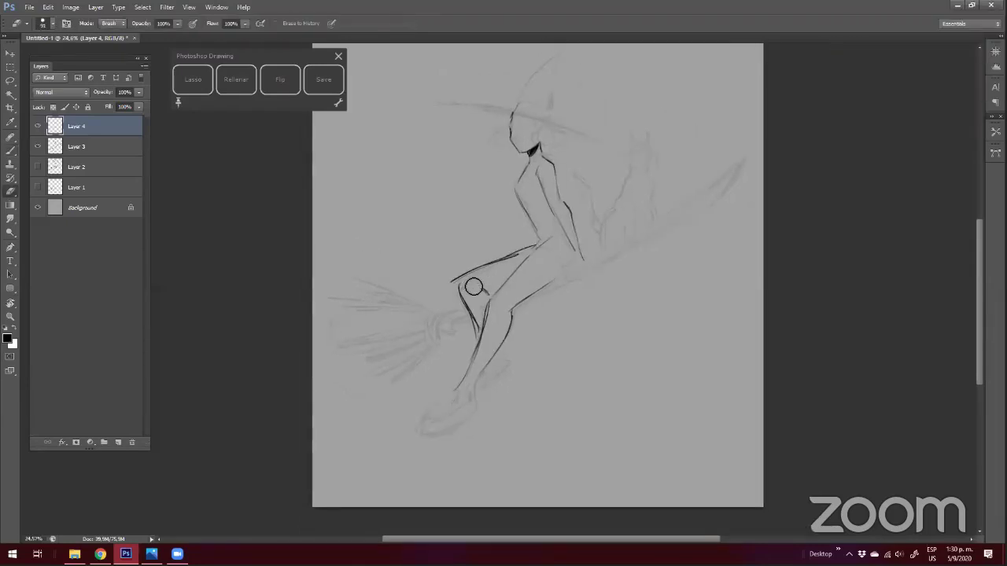
{"action": "key", "text": "b"}
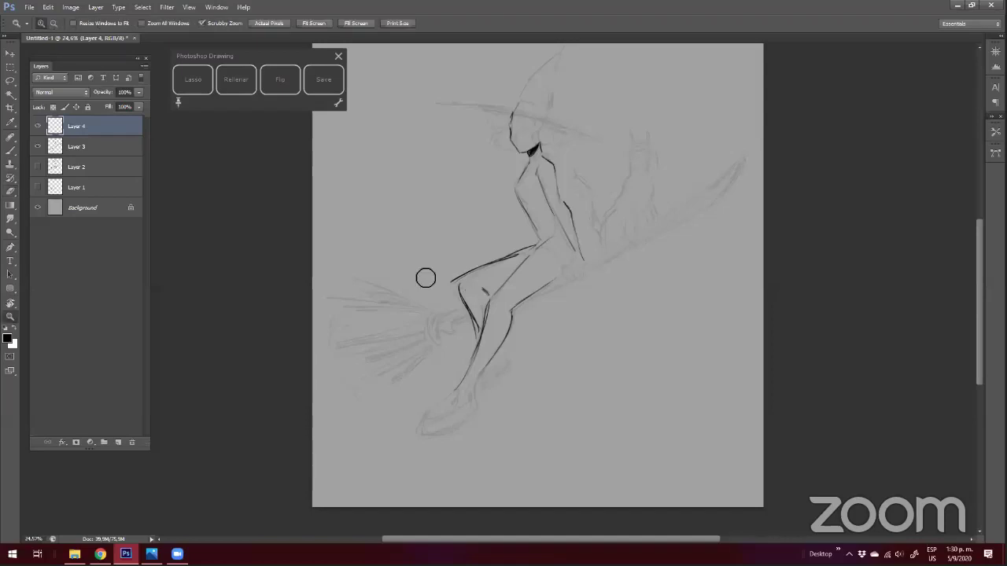
Draw the upper of the witch's near shoe from the ankle to the toe, including the heel, and clean up its toe line
{"action": "scroll", "coordinate": [425, 276], "scroll_direction": "up", "scroll_amount": 1}
{"action": "left_click_drag", "start_coordinate": [431, 310], "coordinate": [441, 299]}
{"action": "mouse_move", "coordinate": [474, 392]}
{"action": "left_mouse_down"}
{"action": "mouse_move", "coordinate": [439, 410]}
{"action": "mouse_move", "coordinate": [464, 418]}
{"action": "left_mouse_up"}
{"action": "left_click_drag", "start_coordinate": [496, 379], "coordinate": [493, 399]}
{"action": "left_click_drag", "start_coordinate": [446, 424], "coordinate": [489, 400]}
{"action": "key", "text": "e"}
{"action": "mouse_move", "coordinate": [429, 418]}
{"action": "left_mouse_down"}
{"action": "mouse_move", "coordinate": [435, 410]}
{"action": "mouse_move", "coordinate": [459, 422]}
{"action": "left_mouse_up"}
{"action": "key", "text": "b"}
Add a thick sole beneath the near shoe from the toe to the heel
{"action": "key", "text": "b"}
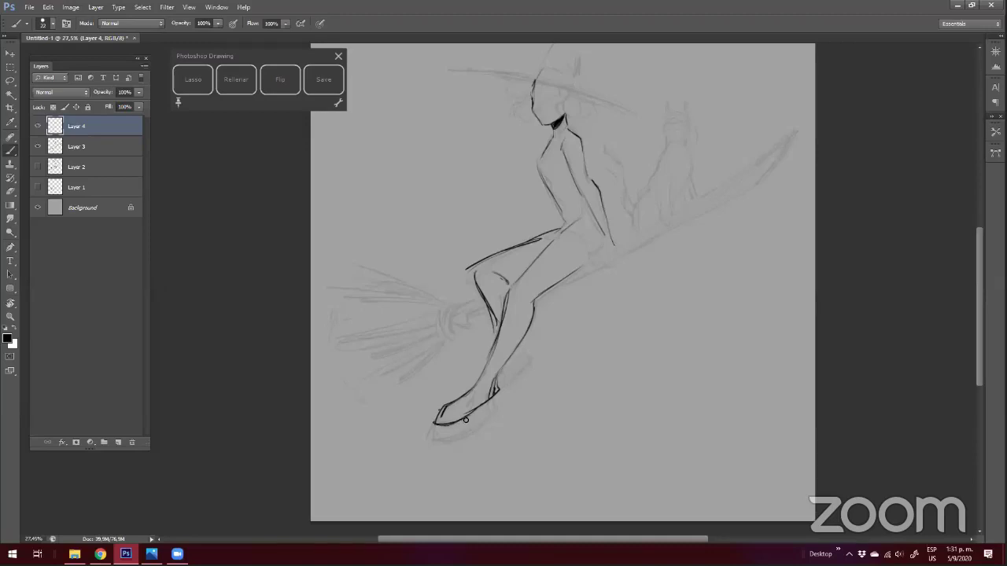
{"action": "mouse_move", "coordinate": [472, 388]}
{"action": "left_mouse_down"}
{"action": "mouse_move", "coordinate": [489, 386]}
{"action": "mouse_move", "coordinate": [459, 435]}
{"action": "mouse_move", "coordinate": [441, 437]}
{"action": "mouse_move", "coordinate": [474, 430]}
{"action": "left_mouse_up"}
{"action": "left_click_drag", "start_coordinate": [499, 391], "coordinate": [501, 403]}
Reinforce the front line of the far shin and start the far shoe's outline behind the near ankle
{"action": "left_click_drag", "start_coordinate": [467, 270], "coordinate": [492, 317]}
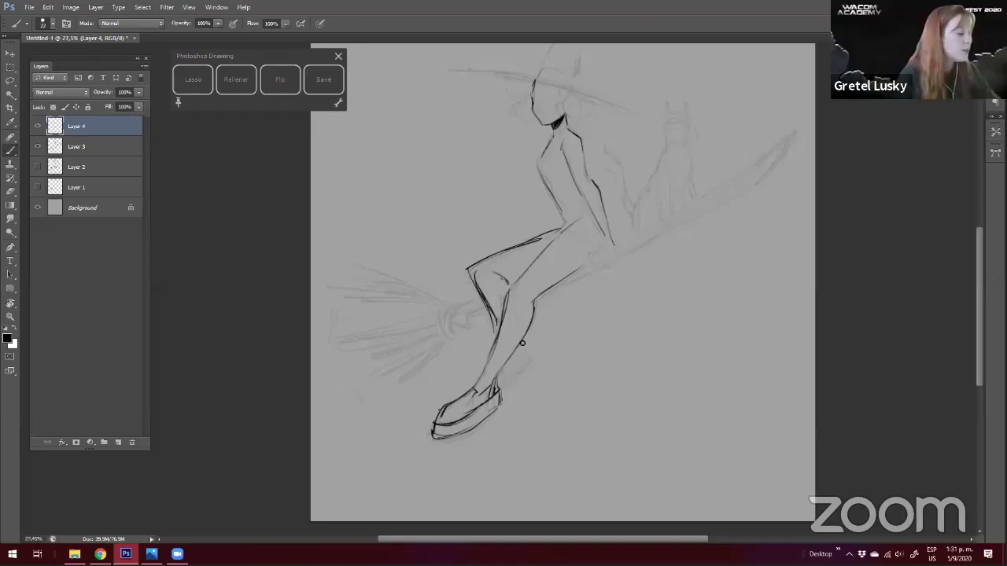
{"action": "left_click_drag", "start_coordinate": [525, 346], "coordinate": [532, 350]}
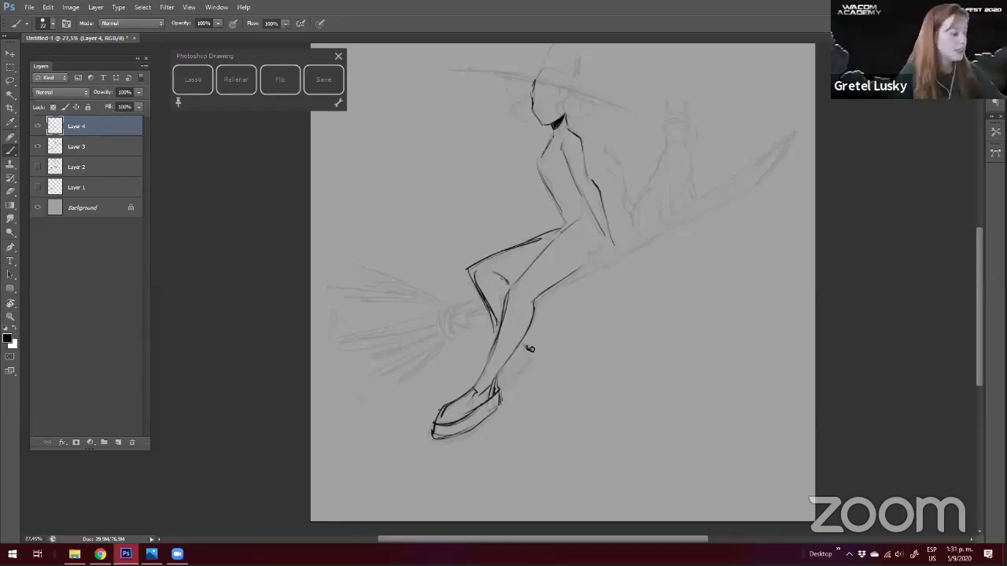
{"action": "left_click_drag", "start_coordinate": [505, 388], "coordinate": [532, 357]}
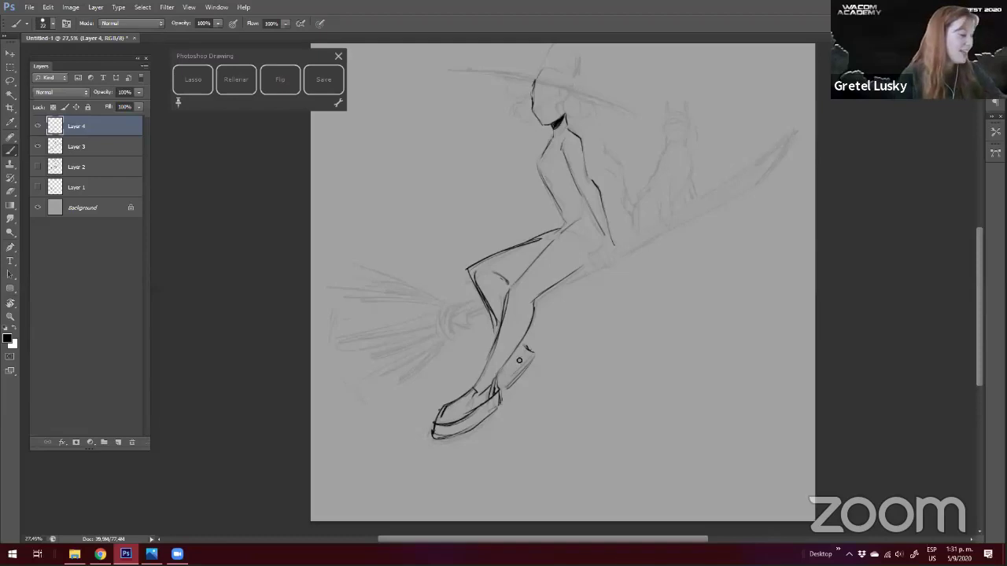
Clean up and round off the far knee where thigh meets shin, and close the far shoe's outline
{"action": "key", "text": "e"}
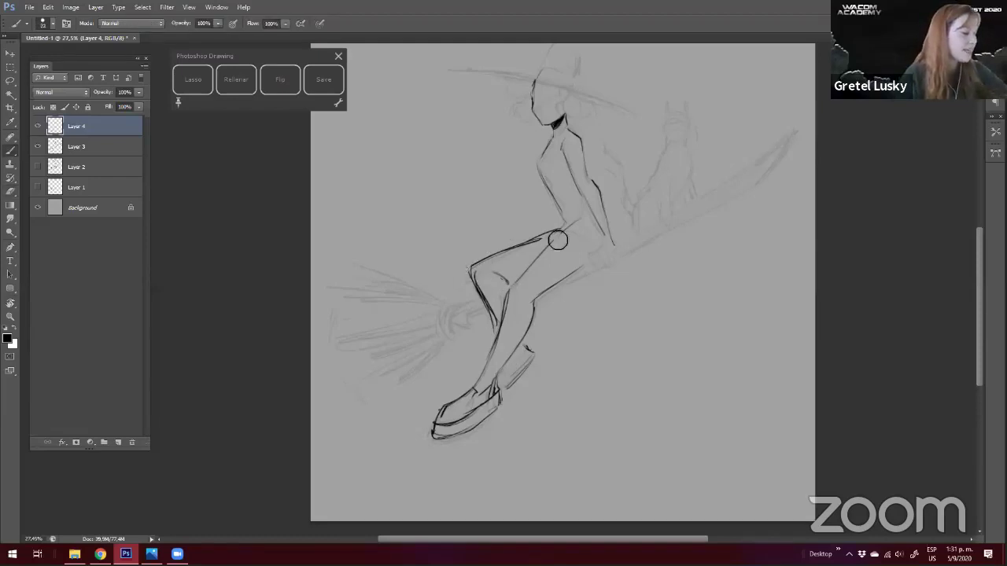
{"action": "key", "text": "b"}
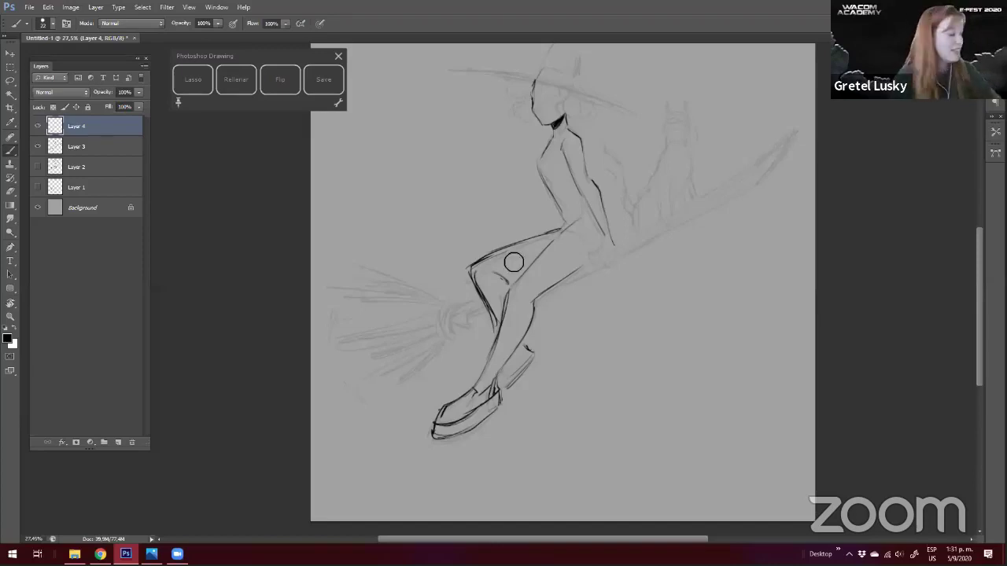
{"action": "key", "text": "e"}
{"action": "left_click_drag", "start_coordinate": [470, 267], "coordinate": [474, 277]}
{"action": "key", "text": "b"}
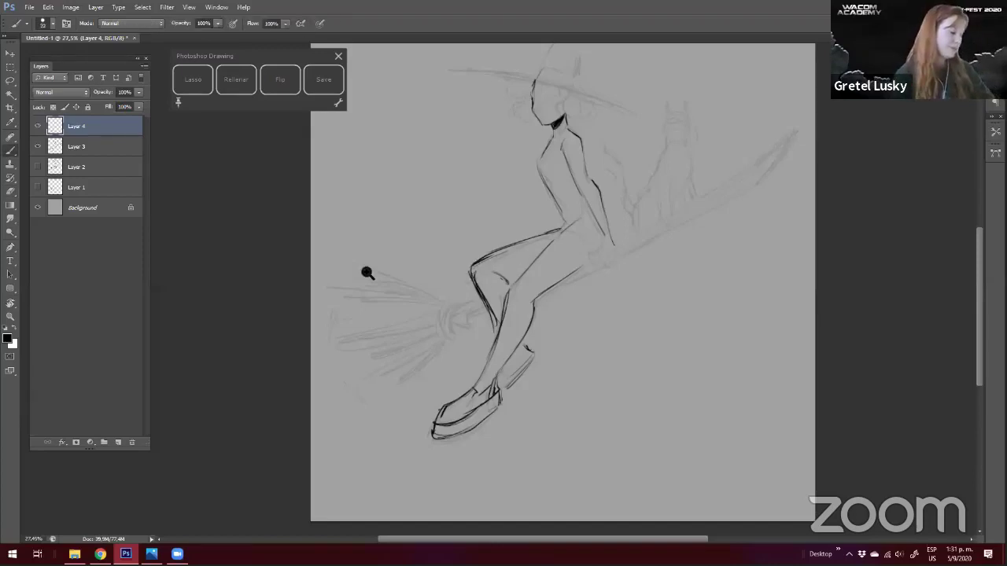
{"action": "scroll", "coordinate": [355, 241], "scroll_direction": "down", "scroll_amount": 2}
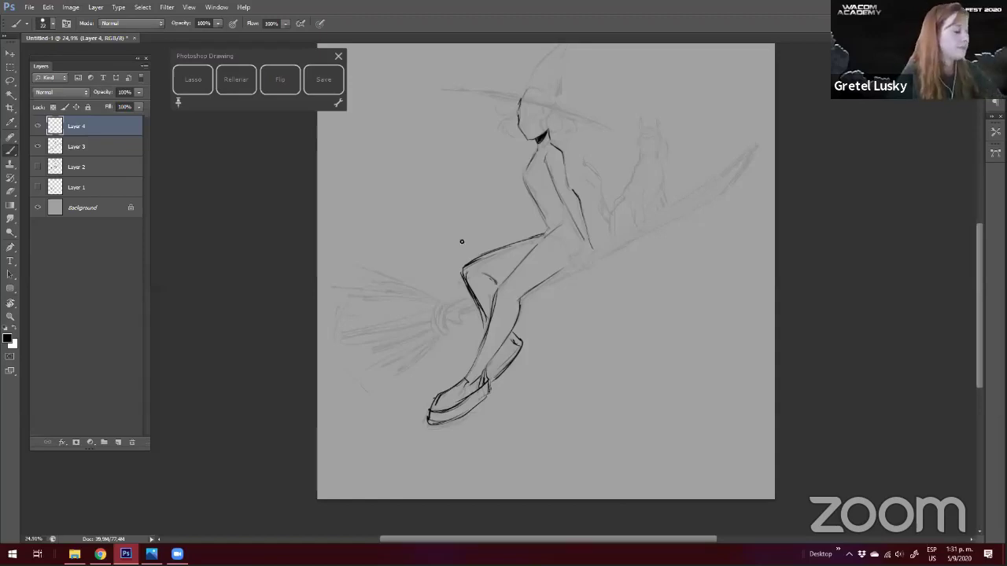
Curve the near thigh's upper line over the hip and strengthen the witch's chest contour
{"action": "scroll", "coordinate": [507, 201], "scroll_direction": "up", "scroll_amount": 3}
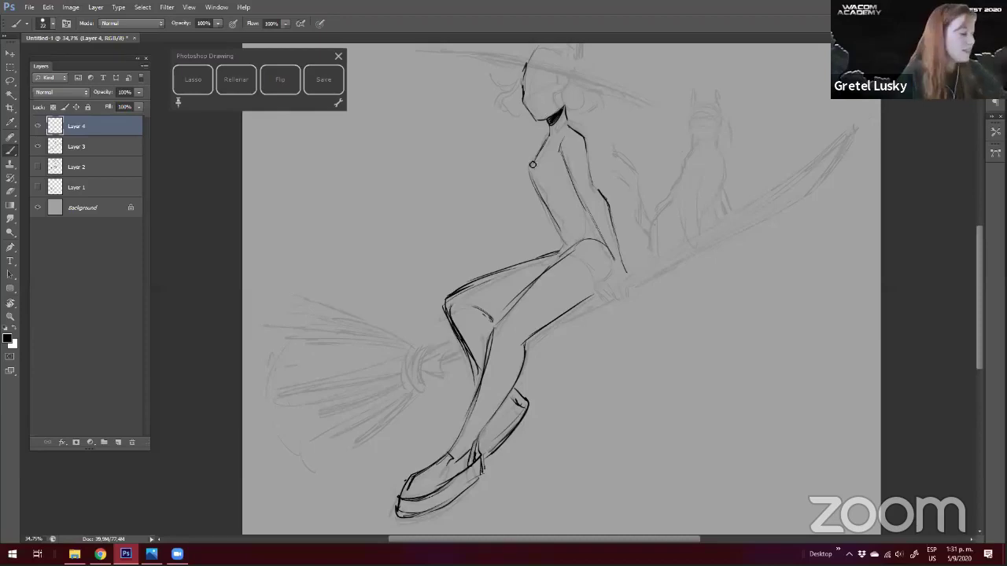
{"action": "left_click_drag", "start_coordinate": [545, 146], "coordinate": [548, 201]}
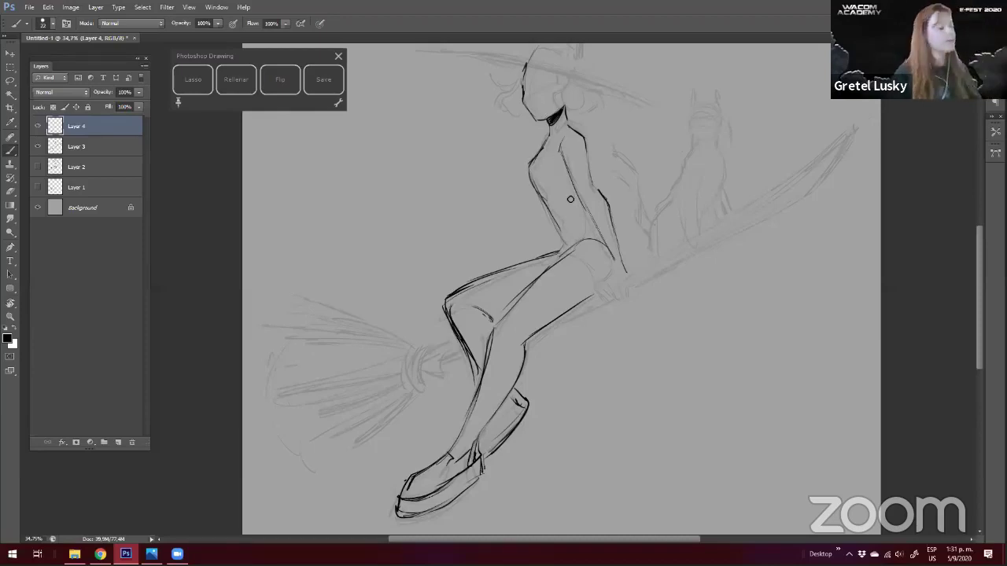
{"action": "scroll", "coordinate": [344, 307], "scroll_direction": "down", "scroll_amount": 3}
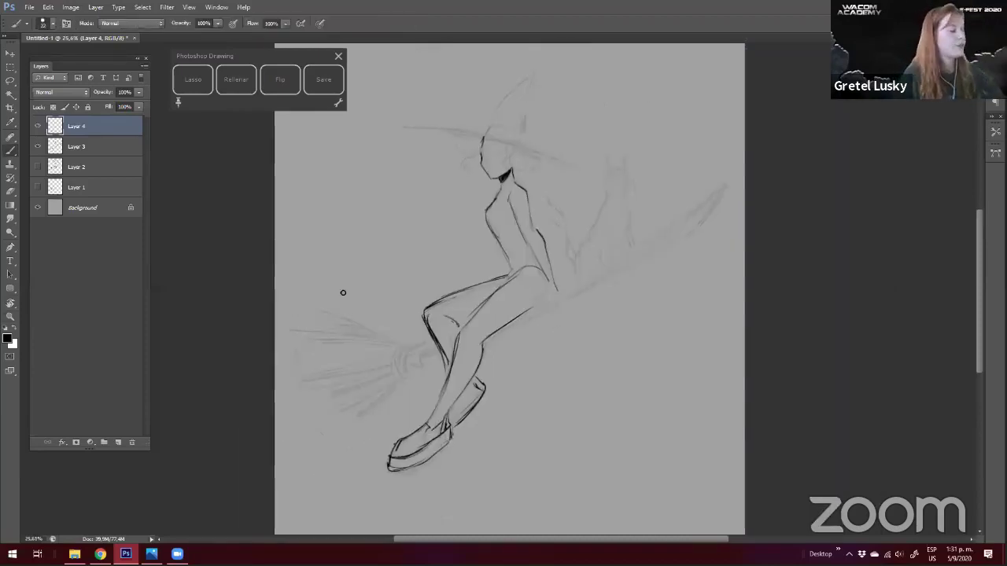
Mark a short piece of broom handle beside the far knee and draw the witch's near hand resting on the broomstick
{"action": "key", "text": "e"}
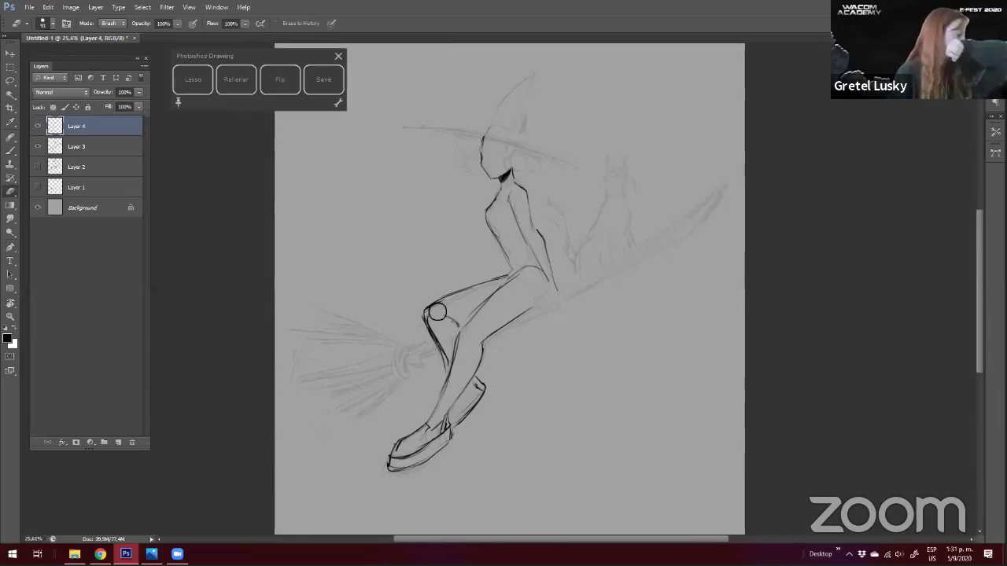
{"action": "key", "text": "b"}
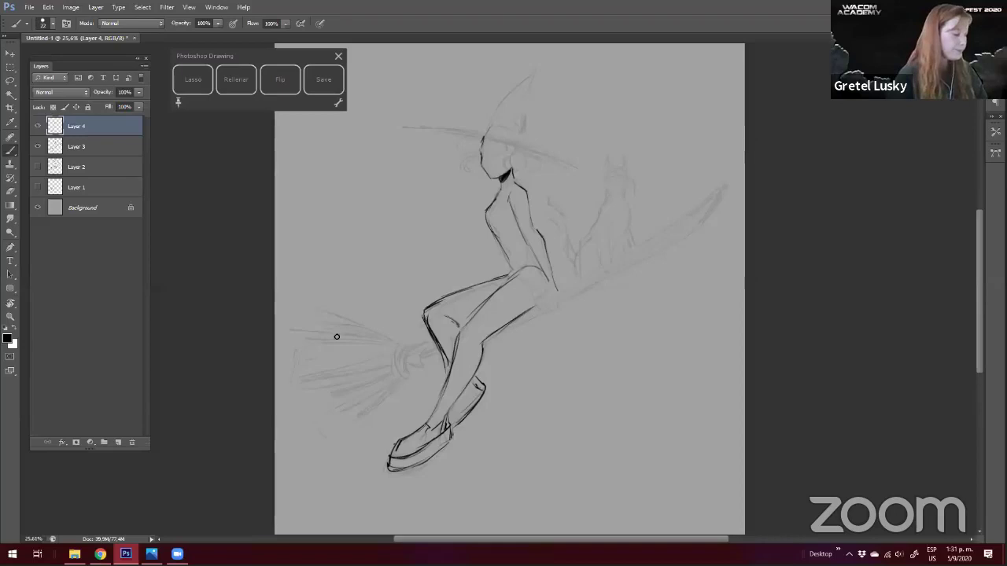
{"action": "left_click_drag", "start_coordinate": [414, 334], "coordinate": [427, 328]}
{"action": "left_click_drag", "start_coordinate": [498, 287], "coordinate": [483, 321]}
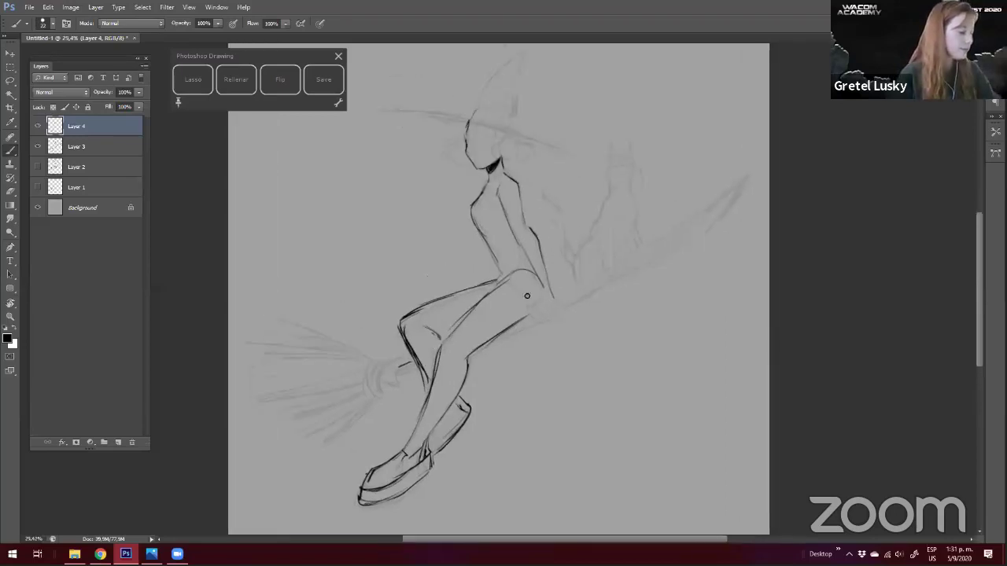
{"action": "mouse_move", "coordinate": [521, 285]}
{"action": "left_mouse_down"}
{"action": "mouse_move", "coordinate": [530, 286]}
{"action": "mouse_move", "coordinate": [531, 310]}
{"action": "left_mouse_up"}
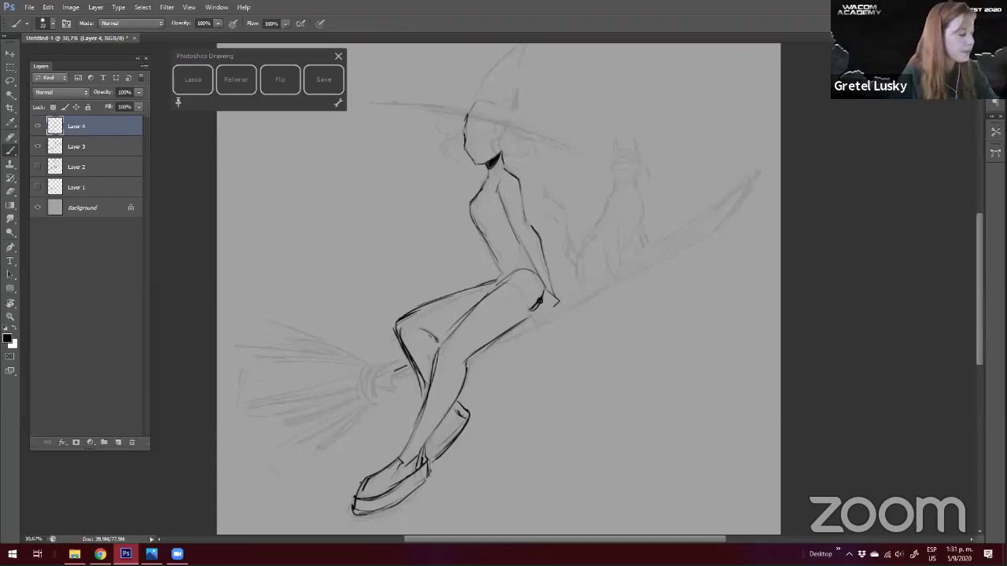
{"action": "left_click_drag", "start_coordinate": [547, 325], "coordinate": [552, 320]}
Draw the long slanted brim line of the witch's hat across the top of her head
{"action": "left_click_drag", "start_coordinate": [359, 344], "coordinate": [366, 390]}
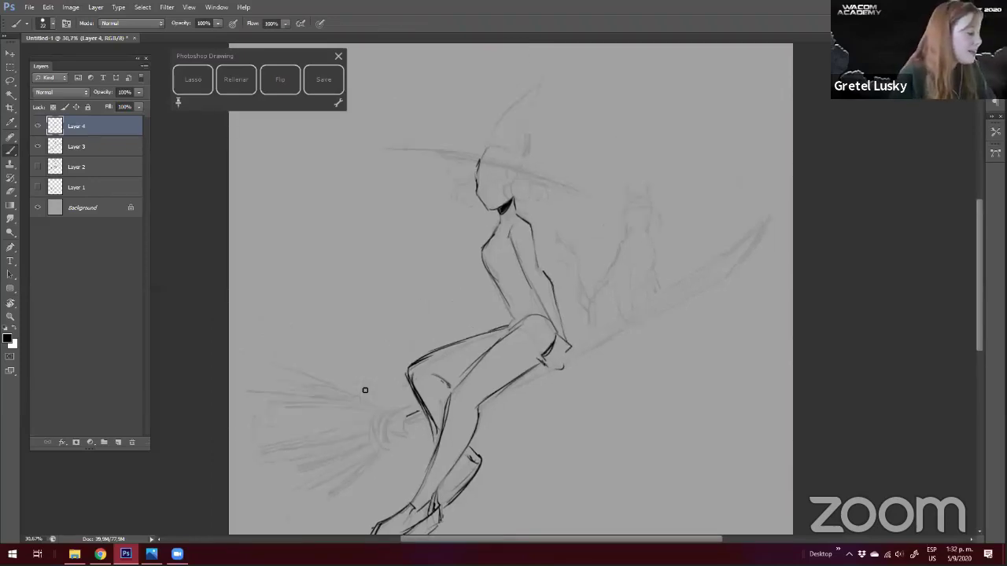
{"action": "left_click_drag", "start_coordinate": [571, 189], "coordinate": [401, 152]}
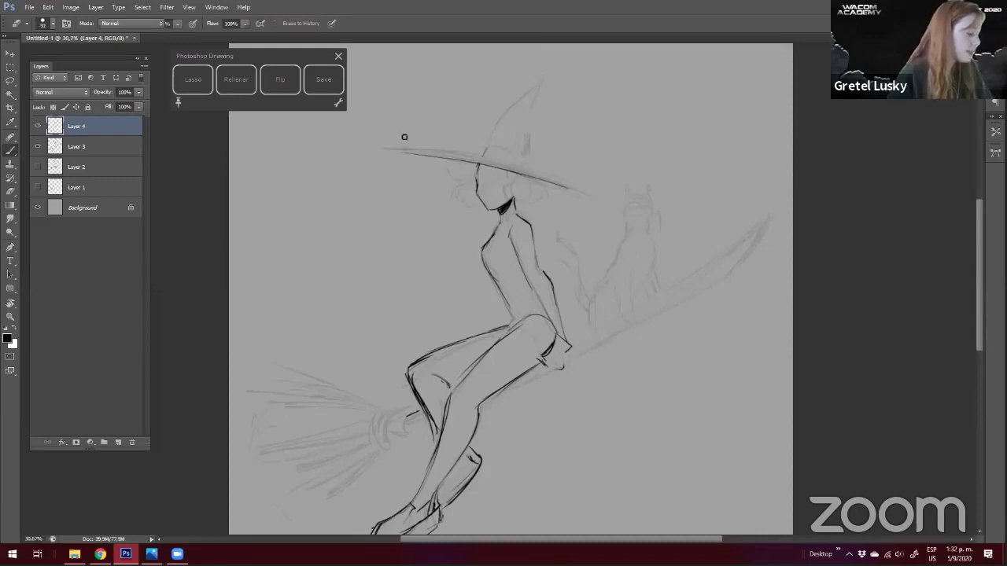
{"action": "mouse_move", "coordinate": [425, 261]}
{"action": "left_mouse_down"}
{"action": "mouse_move", "coordinate": [569, 153]}
{"action": "mouse_move", "coordinate": [591, 223]}
{"action": "left_mouse_up"}
{"action": "left_click_drag", "start_coordinate": [401, 233], "coordinate": [436, 285]}
{"action": "left_click_drag", "start_coordinate": [532, 181], "coordinate": [422, 255]}
Draw the face's vertical centre line and eye line, and sketch both eyes on them
{"action": "left_click_drag", "start_coordinate": [473, 189], "coordinate": [485, 296]}
{"action": "left_click_drag", "start_coordinate": [463, 241], "coordinate": [532, 226]}
{"action": "key", "text": "e"}
{"action": "key", "text": "b"}
{"action": "left_click_drag", "start_coordinate": [473, 209], "coordinate": [479, 295]}
{"action": "mouse_move", "coordinate": [453, 238]}
{"action": "left_mouse_down"}
{"action": "mouse_move", "coordinate": [456, 228]}
{"action": "mouse_move", "coordinate": [463, 241]}
{"action": "mouse_move", "coordinate": [508, 227]}
{"action": "mouse_move", "coordinate": [496, 236]}
{"action": "left_mouse_up"}
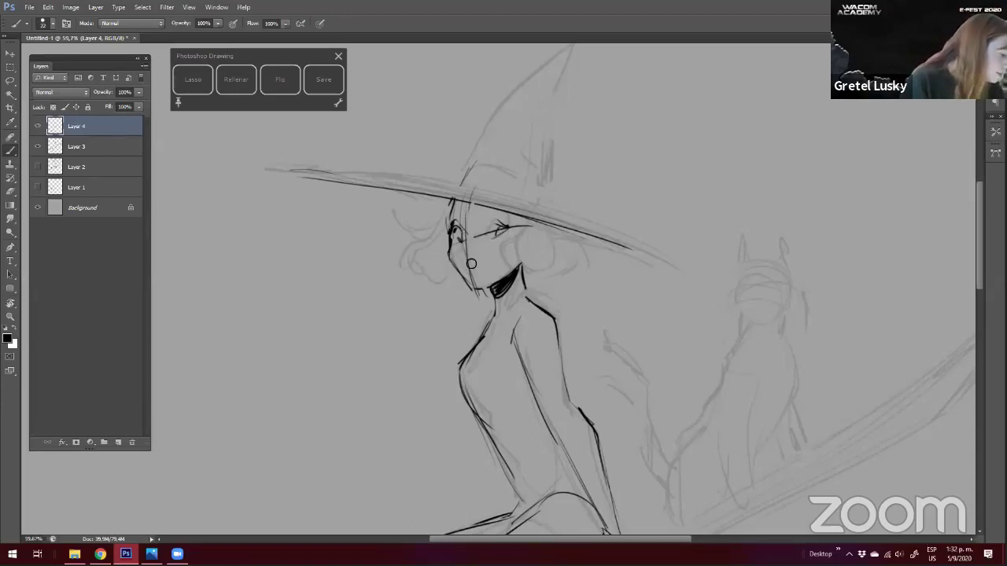
Erase the centre line around the nose, then draw the nose and a smiling mouth
{"action": "key", "text": "e"}
{"action": "left_click_drag", "start_coordinate": [470, 258], "coordinate": [470, 244]}
{"action": "key", "text": "b"}
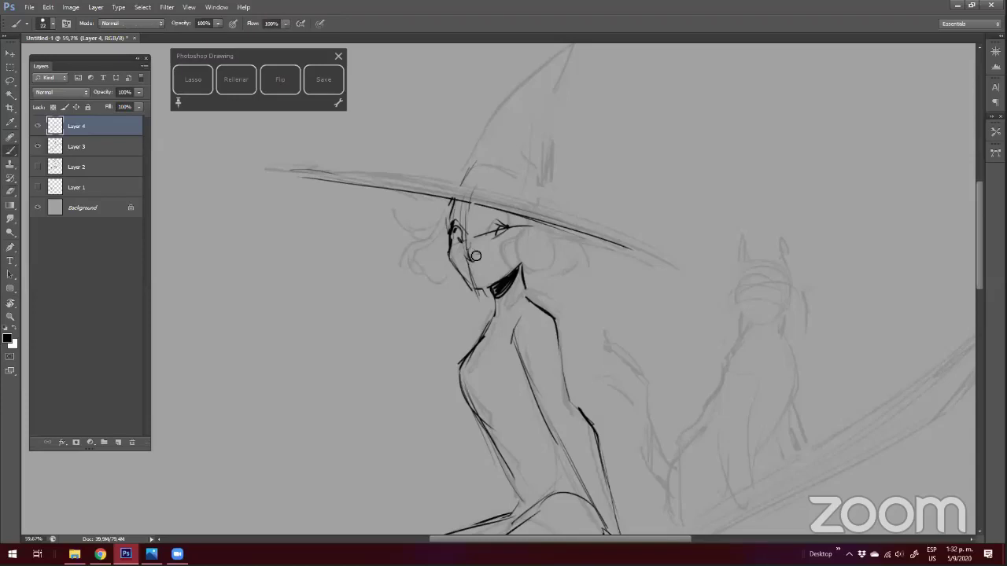
{"action": "left_click_drag", "start_coordinate": [467, 270], "coordinate": [495, 260]}
Draw the witch's short curly hair on both sides of her face below the hat brim
{"action": "left_click_drag", "start_coordinate": [512, 222], "coordinate": [513, 267]}
{"action": "left_click_drag", "start_coordinate": [560, 230], "coordinate": [558, 270]}
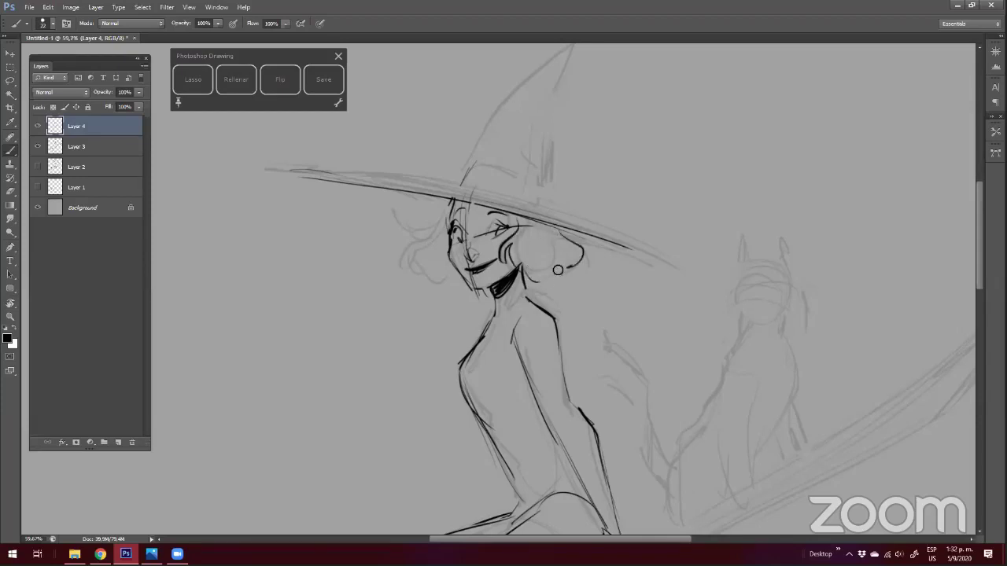
{"action": "left_click_drag", "start_coordinate": [404, 205], "coordinate": [436, 203]}
{"action": "left_click_drag", "start_coordinate": [421, 228], "coordinate": [444, 279]}
Draw the witch's short top with its neckline, double sleeve edge on the near arm, and double hem across the midriff
{"action": "left_click_drag", "start_coordinate": [420, 169], "coordinate": [406, 102]}
{"action": "mouse_move", "coordinate": [483, 246]}
{"action": "left_mouse_down"}
{"action": "mouse_move", "coordinate": [441, 298]}
{"action": "mouse_move", "coordinate": [447, 319]}
{"action": "left_mouse_up"}
{"action": "left_click_drag", "start_coordinate": [476, 258], "coordinate": [518, 232]}
{"action": "left_click_drag", "start_coordinate": [554, 292], "coordinate": [510, 324]}
{"action": "left_click_drag", "start_coordinate": [463, 303], "coordinate": [470, 211]}
{"action": "left_click_drag", "start_coordinate": [542, 269], "coordinate": [496, 303]}
Add the waist and hip lines of the witch's bottoms and a curved garment edge across each thigh
{"action": "mouse_move", "coordinate": [566, 327]}
{"action": "left_mouse_down"}
{"action": "mouse_move", "coordinate": [507, 364]}
{"action": "mouse_move", "coordinate": [579, 386]}
{"action": "left_mouse_up"}
{"action": "left_click_drag", "start_coordinate": [521, 355], "coordinate": [579, 385]}
{"action": "mouse_move", "coordinate": [458, 383]}
{"action": "left_mouse_down"}
{"action": "mouse_move", "coordinate": [472, 326]}
{"action": "mouse_move", "coordinate": [553, 386]}
{"action": "left_mouse_up"}
{"action": "left_click_drag", "start_coordinate": [456, 313], "coordinate": [479, 345]}
{"action": "left_click_drag", "start_coordinate": [397, 264], "coordinate": [373, 252], "text": "ctrl"}
{"action": "mouse_move", "coordinate": [421, 358]}
{"action": "left_mouse_down"}
{"action": "mouse_move", "coordinate": [462, 333]}
{"action": "mouse_move", "coordinate": [470, 312]}
{"action": "left_mouse_up"}
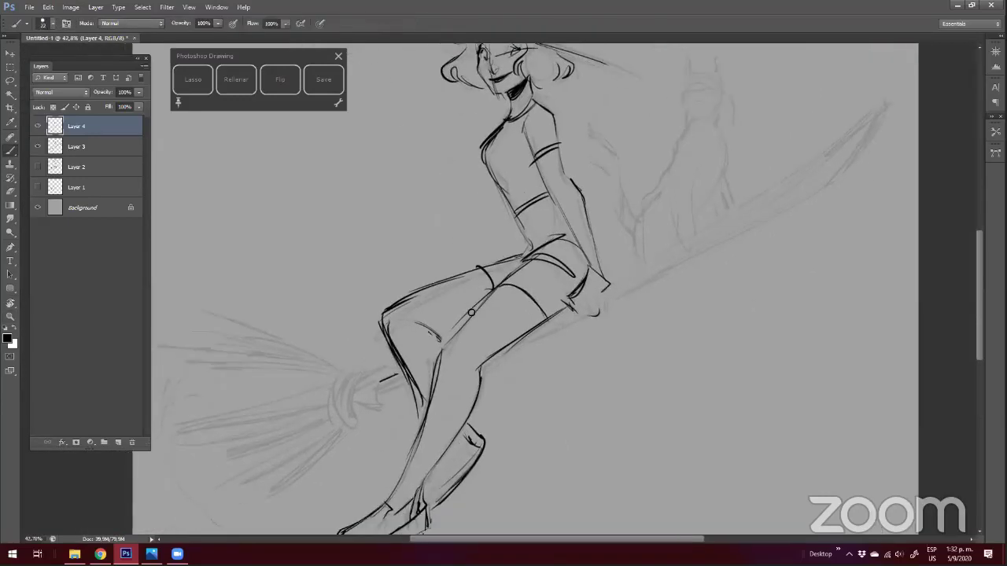
{"action": "left_click_drag", "start_coordinate": [409, 372], "coordinate": [455, 306]}
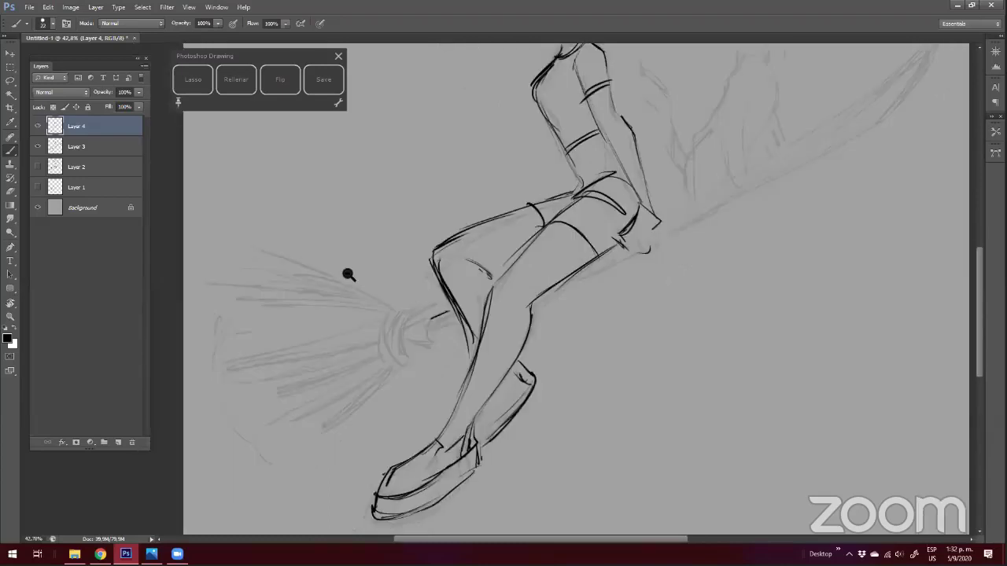
{"action": "left_click_drag", "start_coordinate": [366, 277], "coordinate": [341, 266], "text": "ctrl"}
{"action": "left_click_drag", "start_coordinate": [429, 433], "coordinate": [370, 450]}
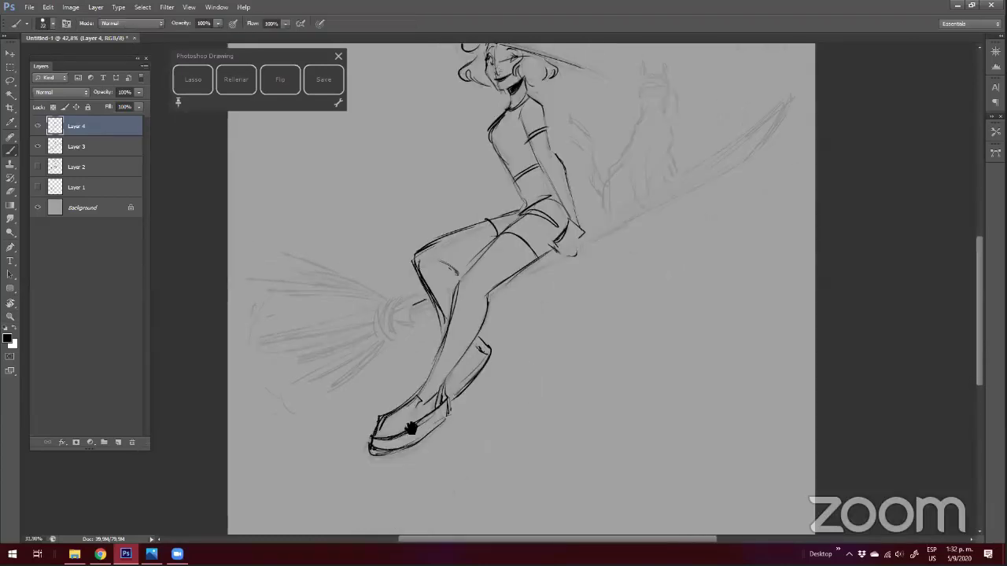
Draw the front and back edges of the hat's cone, meeting in a pointed tip
{"action": "left_click_drag", "start_coordinate": [362, 319], "coordinate": [298, 416]}
{"action": "left_click_drag", "start_coordinate": [380, 295], "coordinate": [341, 346], "text": "ctrl"}
{"action": "left_click_drag", "start_coordinate": [397, 148], "coordinate": [460, 96]}
{"action": "key", "text": "e"}
{"action": "mouse_move", "coordinate": [459, 96]}
{"action": "left_mouse_down"}
{"action": "mouse_move", "coordinate": [443, 122]}
{"action": "mouse_move", "coordinate": [432, 191]}
{"action": "left_mouse_up"}
{"action": "key", "text": "b"}
Erase and redraw the back edge of the hat's cone with a bend in it, and reinforce the front of the brim
{"action": "key", "text": "e"}
{"action": "key", "text": "e"}
{"action": "mouse_move", "coordinate": [443, 125]}
{"action": "left_mouse_down"}
{"action": "mouse_move", "coordinate": [452, 99]}
{"action": "mouse_move", "coordinate": [461, 103]}
{"action": "mouse_move", "coordinate": [439, 135]}
{"action": "mouse_move", "coordinate": [461, 121]}
{"action": "mouse_move", "coordinate": [458, 95]}
{"action": "mouse_move", "coordinate": [445, 148]}
{"action": "left_mouse_up"}
{"action": "key", "text": "e"}
{"action": "key", "text": "b"}
{"action": "key", "text": "e"}
{"action": "key", "text": "b"}
{"action": "key", "text": "b"}
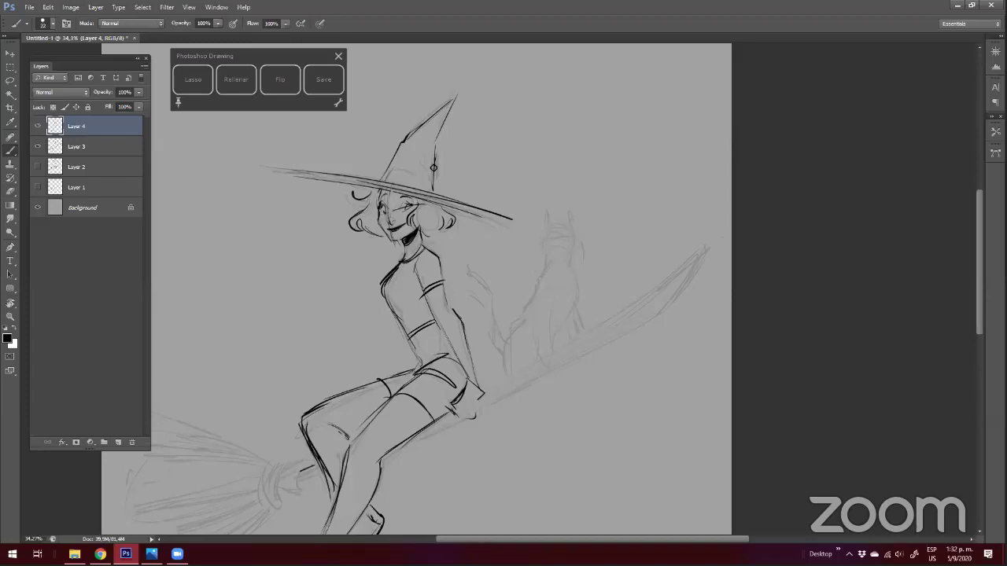
{"action": "left_click_drag", "start_coordinate": [432, 187], "coordinate": [447, 107]}
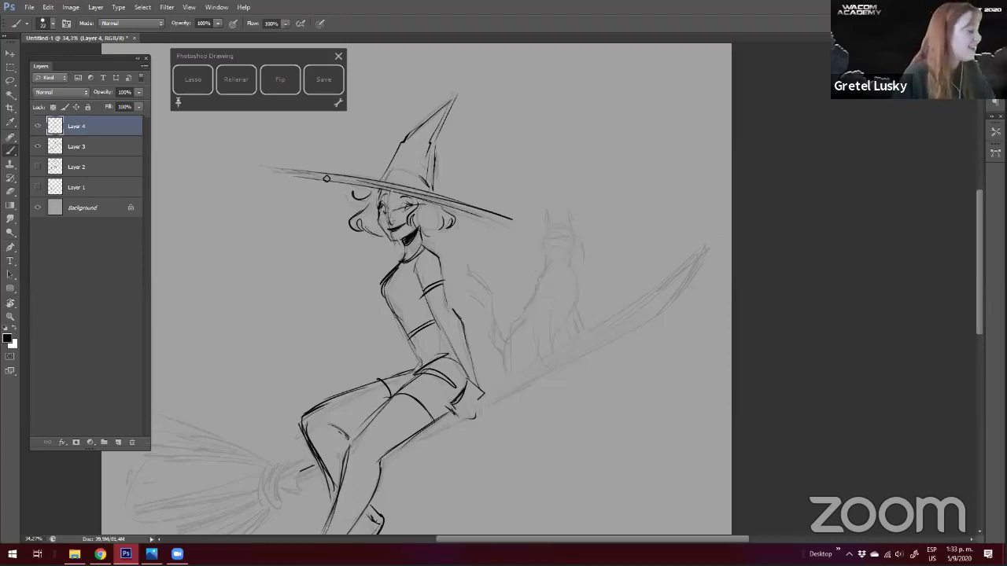
{"action": "left_click_drag", "start_coordinate": [281, 169], "coordinate": [350, 182]}
Draw the cat's neck, cheeks, ears and curved face guidelines, and dismiss the Radeon Software window
{"action": "key", "text": "space"}
{"action": "left_click_drag", "start_coordinate": [410, 272], "coordinate": [457, 235]}
{"action": "mouse_move", "coordinate": [565, 227]}
{"action": "left_mouse_down"}
{"action": "mouse_move", "coordinate": [542, 238]}
{"action": "mouse_move", "coordinate": [578, 229]}
{"action": "mouse_move", "coordinate": [562, 235]}
{"action": "left_mouse_up"}
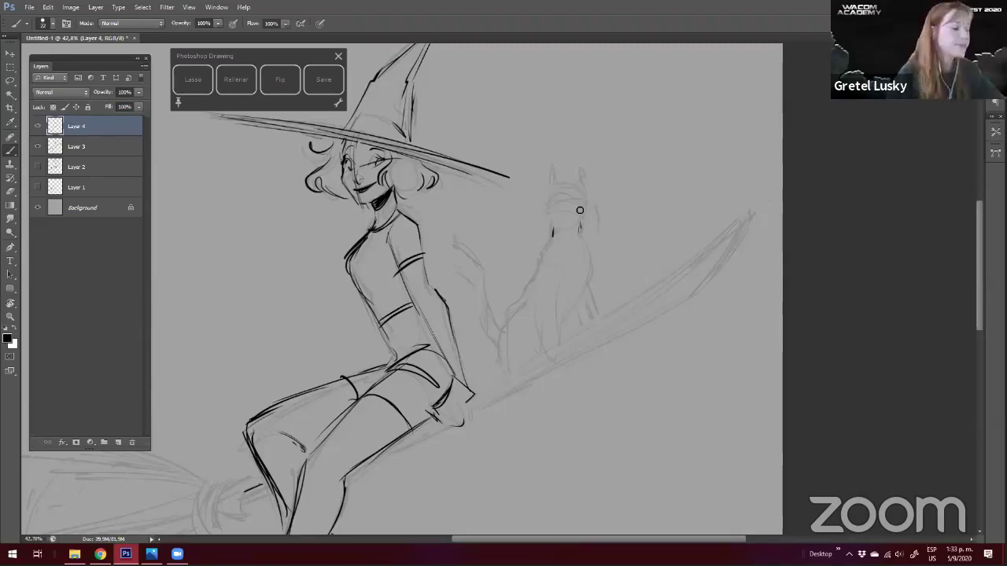
{"action": "left_click_drag", "start_coordinate": [581, 208], "coordinate": [558, 191]}
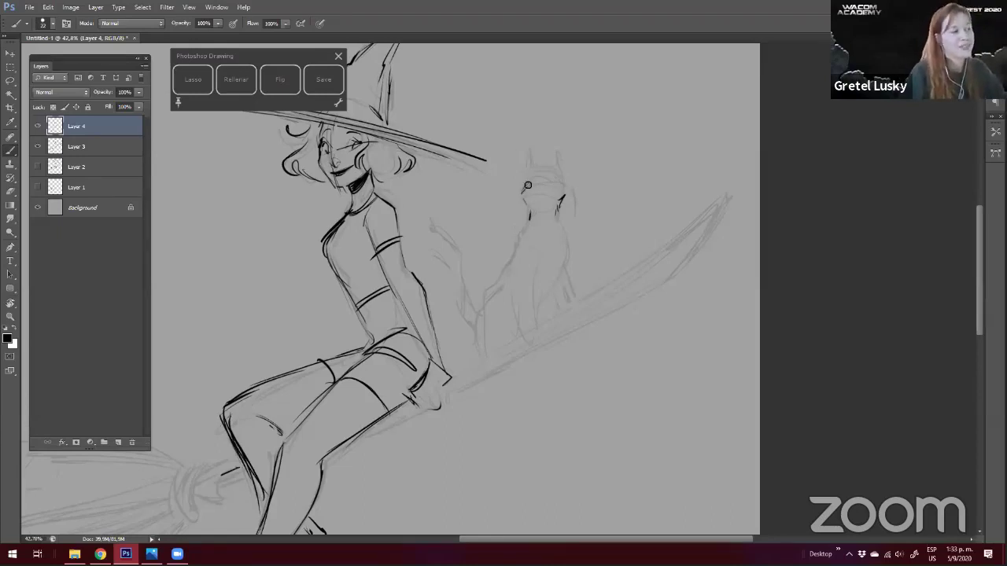
{"action": "mouse_move", "coordinate": [520, 191]}
{"action": "left_mouse_down"}
{"action": "mouse_move", "coordinate": [565, 190]}
{"action": "mouse_move", "coordinate": [546, 174]}
{"action": "mouse_move", "coordinate": [530, 178]}
{"action": "left_mouse_up"}
{"action": "key", "text": "e"}
{"action": "key", "text": "b"}
{"action": "left_click_drag", "start_coordinate": [562, 167], "coordinate": [565, 179]}
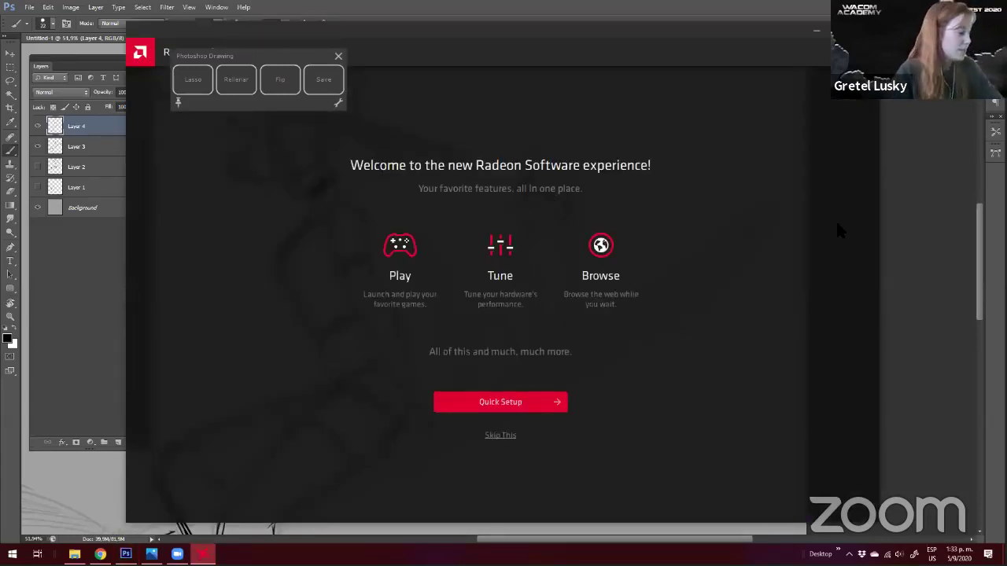
{"action": "left_click", "coordinate": [204, 554]}
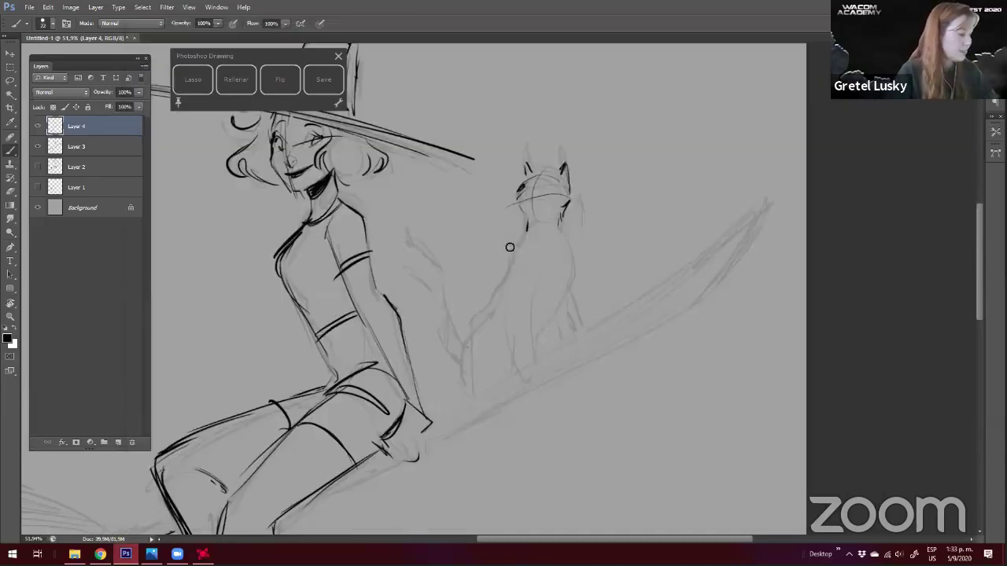
Draw the cat's body outline with the curved chest and the back sweeping down around the rump
{"action": "key", "text": "ctrl+space"}
{"action": "left_click_drag", "start_coordinate": [420, 295], "coordinate": [440, 248]}
{"action": "key", "text": "space"}
{"action": "mouse_move", "coordinate": [526, 225]}
{"action": "left_mouse_down"}
{"action": "mouse_move", "coordinate": [498, 241]}
{"action": "mouse_move", "coordinate": [485, 266]}
{"action": "left_mouse_up"}
{"action": "left_click_drag", "start_coordinate": [544, 235], "coordinate": [558, 295]}
{"action": "left_click_drag", "start_coordinate": [527, 336], "coordinate": [518, 350]}
{"action": "left_click_drag", "start_coordinate": [488, 267], "coordinate": [481, 297]}
{"action": "key", "text": "space"}
{"action": "left_click_drag", "start_coordinate": [382, 291], "coordinate": [408, 285]}
{"action": "left_click_drag", "start_coordinate": [518, 268], "coordinate": [467, 417]}
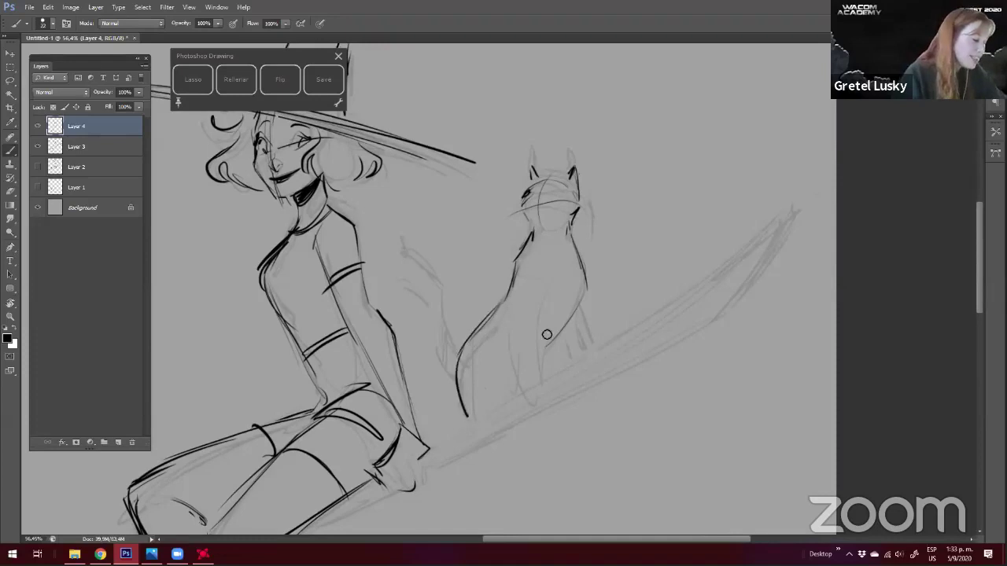
Draw the cat's near front leg from the shoulder down, and the far front leg reaching to the broom handle
{"action": "mouse_move", "coordinate": [524, 275]}
{"action": "left_mouse_down"}
{"action": "mouse_move", "coordinate": [516, 340]}
{"action": "mouse_move", "coordinate": [538, 386]}
{"action": "left_mouse_up"}
{"action": "left_click_drag", "start_coordinate": [545, 315], "coordinate": [548, 365]}
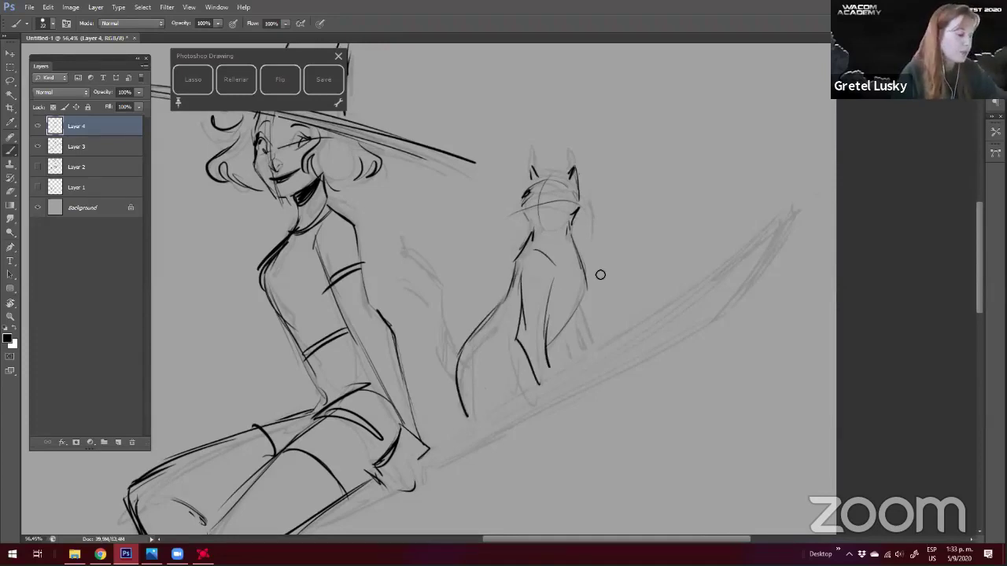
{"action": "key", "text": "e"}
{"action": "key", "text": "e"}
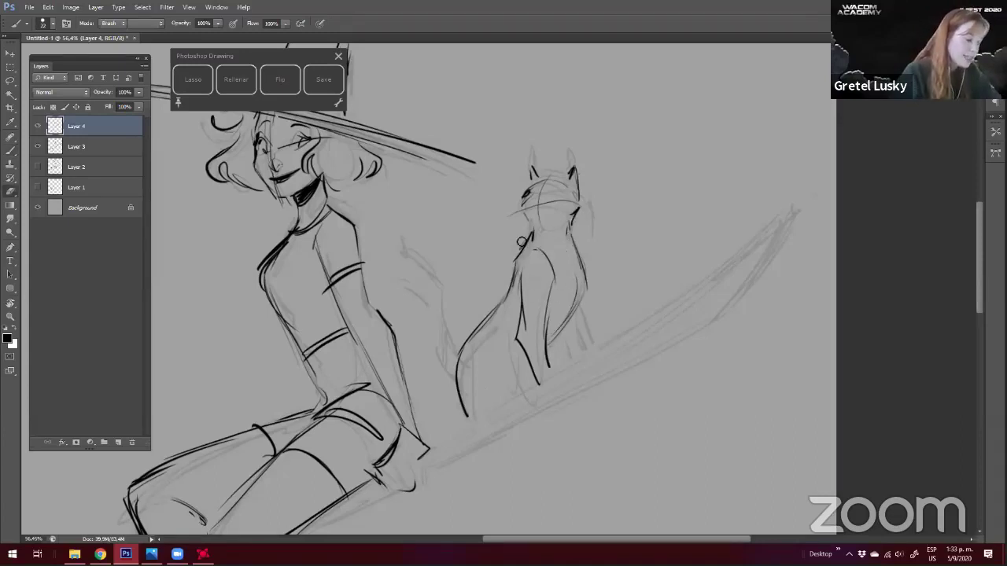
{"action": "key", "text": "b"}
{"action": "left_click_drag", "start_coordinate": [451, 367], "coordinate": [446, 346]}
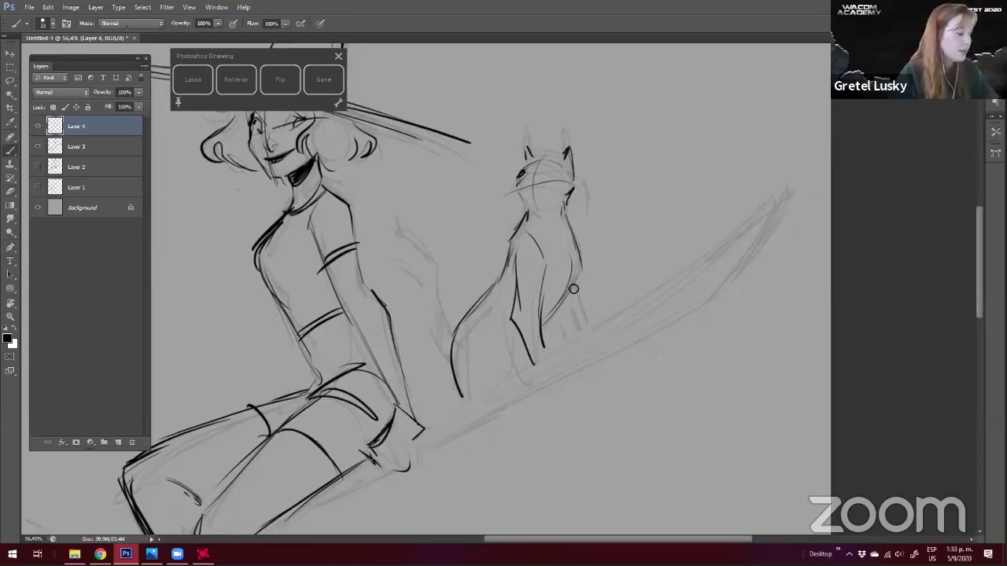
{"action": "mouse_move", "coordinate": [578, 271]}
{"action": "left_mouse_down"}
{"action": "mouse_move", "coordinate": [588, 325]}
{"action": "mouse_move", "coordinate": [565, 315]}
{"action": "left_mouse_up"}
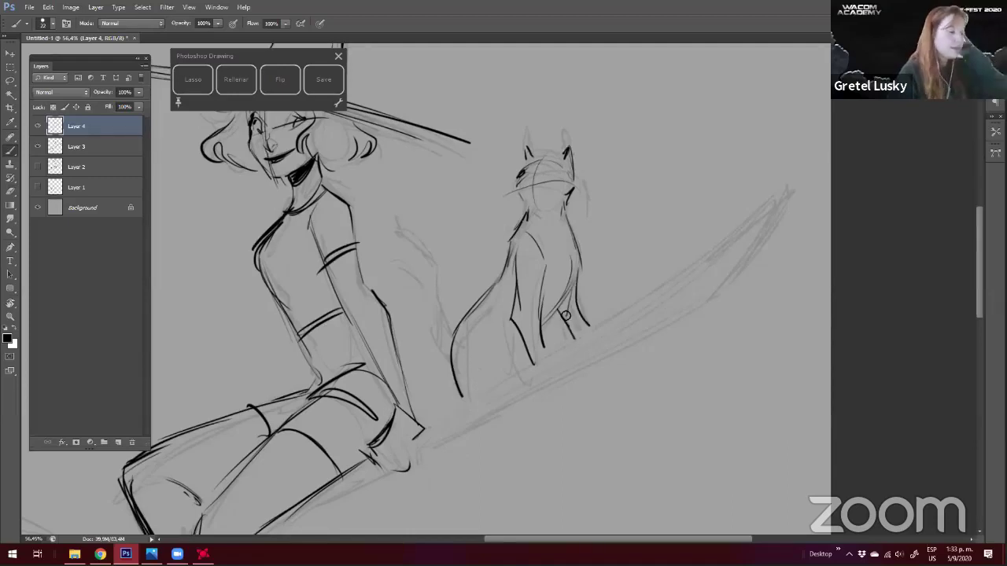
Draw the lower and upper edges of the cat's tail, curving up from the rump toward the witch's arm
{"action": "left_click_drag", "start_coordinate": [406, 262], "coordinate": [451, 358]}
{"action": "mouse_move", "coordinate": [389, 244]}
{"action": "left_mouse_down"}
{"action": "mouse_move", "coordinate": [410, 243]}
{"action": "mouse_move", "coordinate": [428, 265]}
{"action": "mouse_move", "coordinate": [391, 258]}
{"action": "mouse_move", "coordinate": [403, 245]}
{"action": "left_mouse_up"}
{"action": "key", "text": "e"}
{"action": "key", "text": "b"}
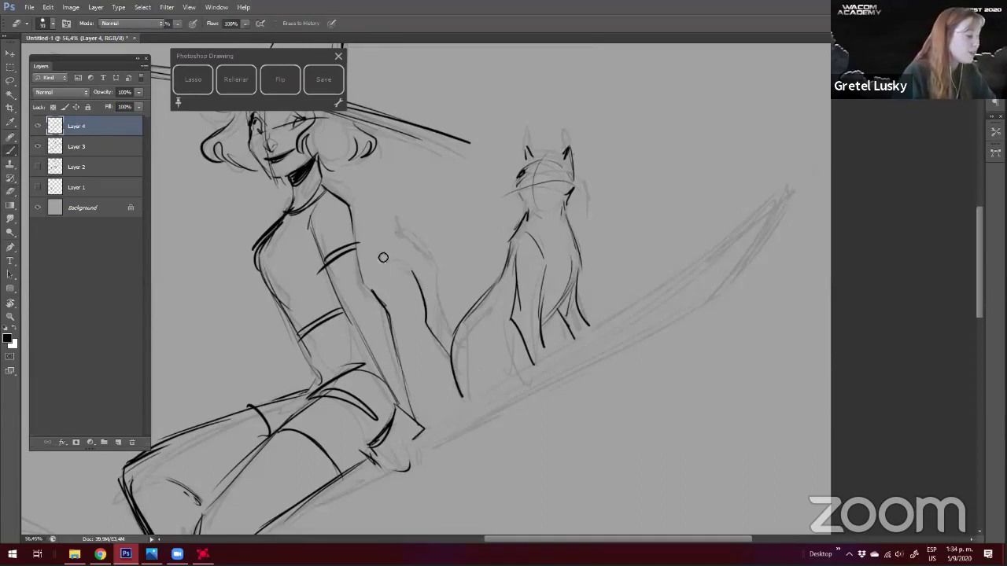
{"action": "key", "text": "b"}
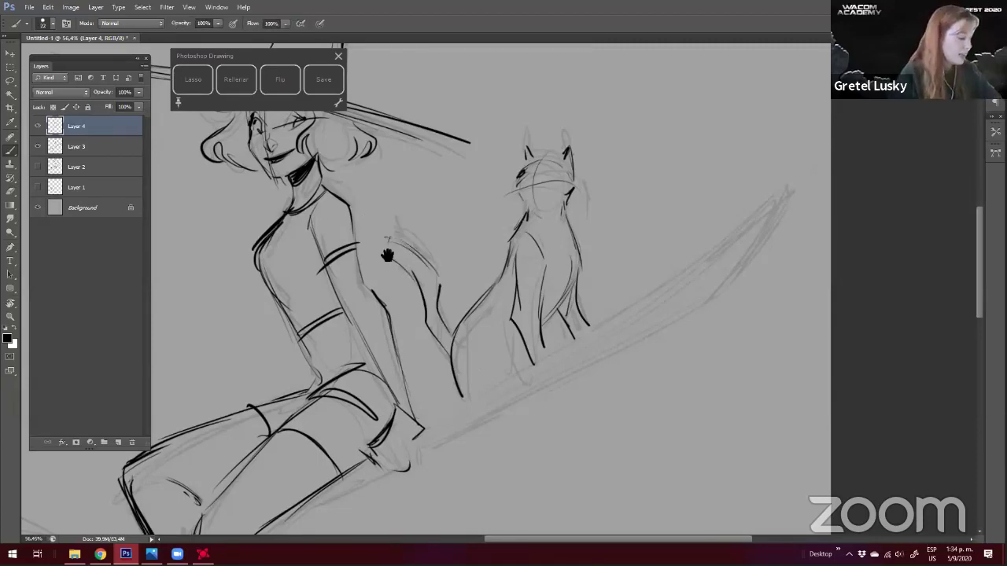
Draw the cat's haunch curve and the front edge of its hind leg
{"action": "left_click_drag", "start_coordinate": [392, 250], "coordinate": [365, 240]}
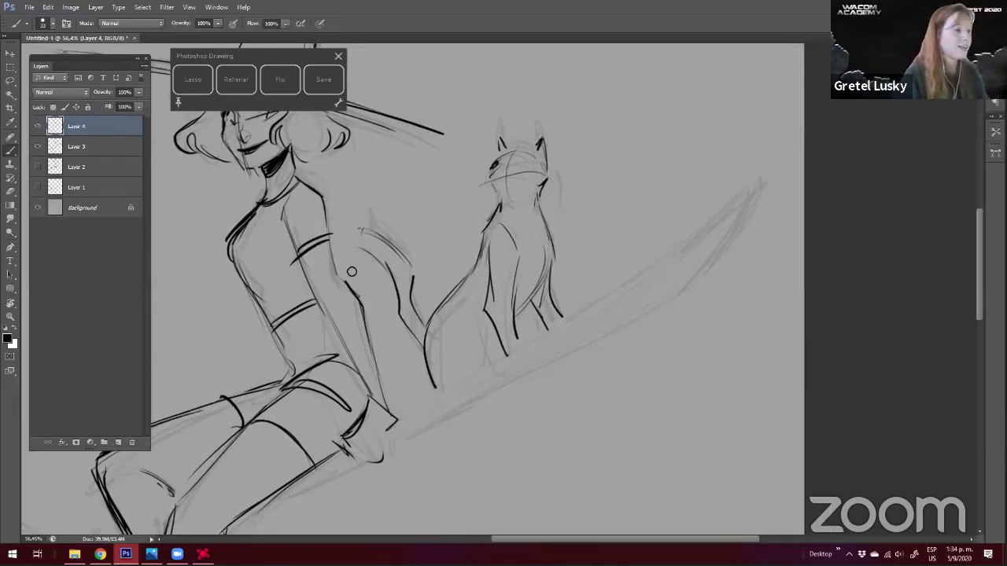
{"action": "left_click_drag", "start_coordinate": [336, 277], "coordinate": [352, 272]}
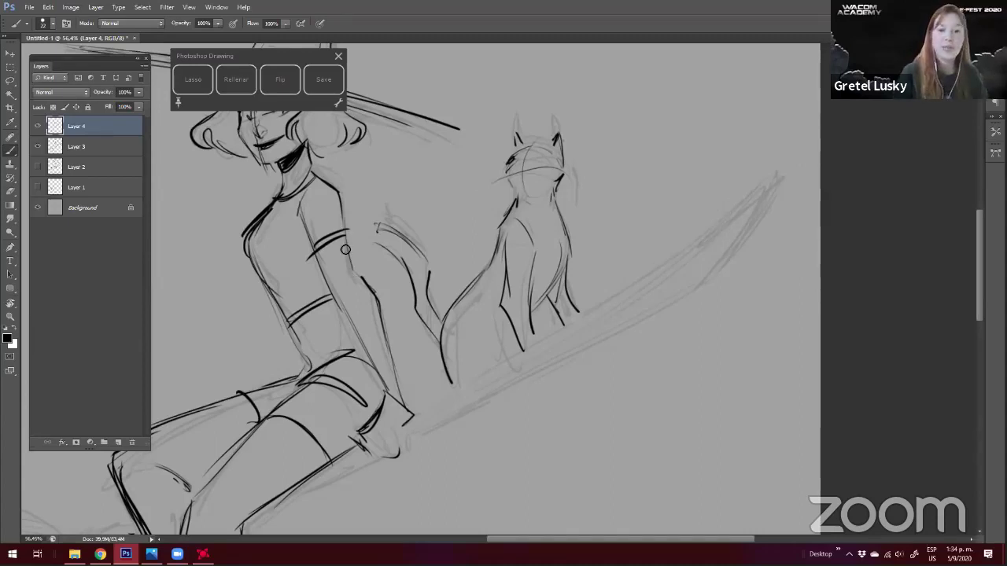
{"action": "scroll", "coordinate": [416, 294], "scroll_direction": "left", "scroll_amount": 2}
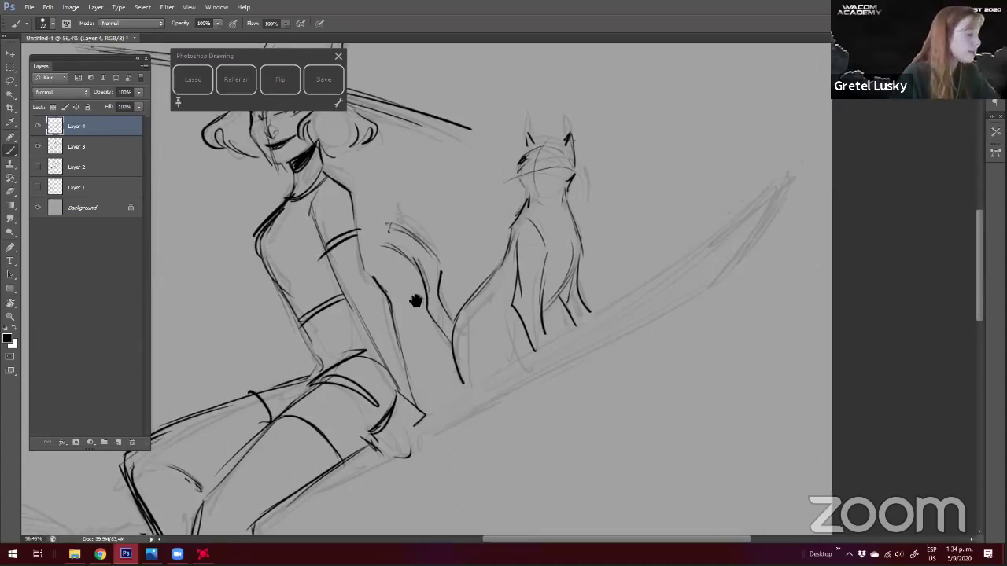
{"action": "left_click_drag", "start_coordinate": [493, 288], "coordinate": [503, 362]}
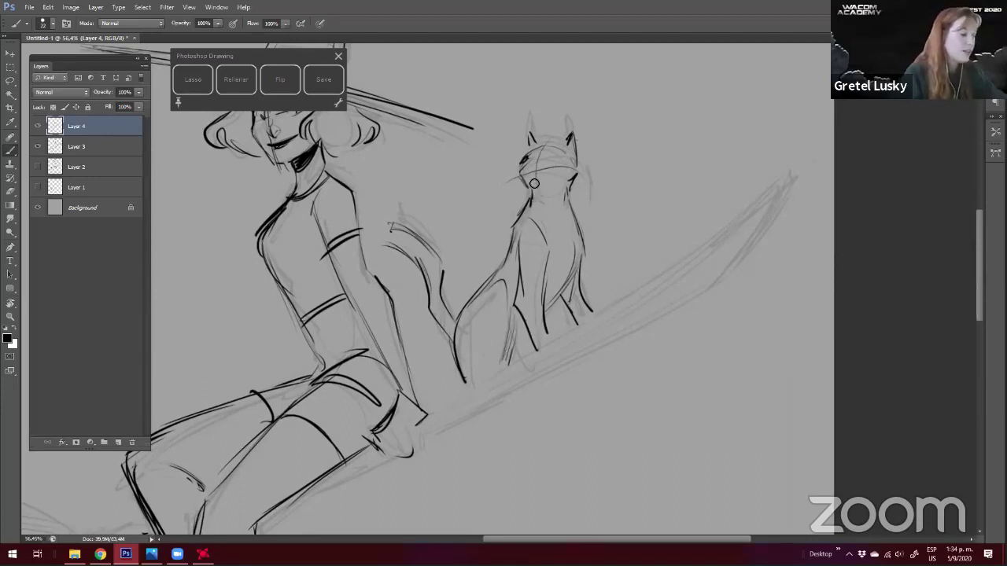
Erase and redraw the cat's lower face guideline, and add another stroke along the upper edge of the tail
{"action": "key", "text": "e"}
{"action": "key", "text": "b"}
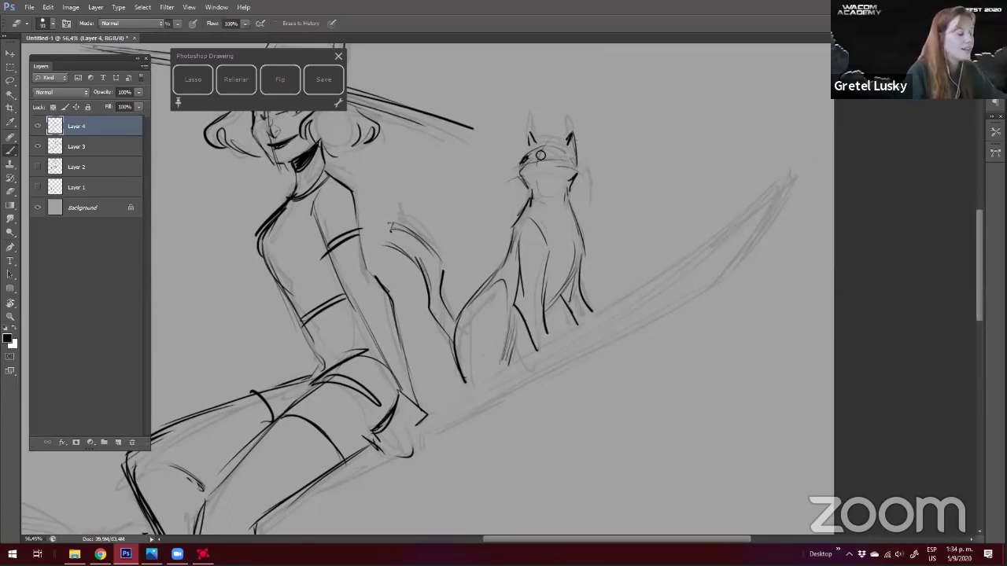
{"action": "left_click_drag", "start_coordinate": [400, 222], "coordinate": [439, 256]}
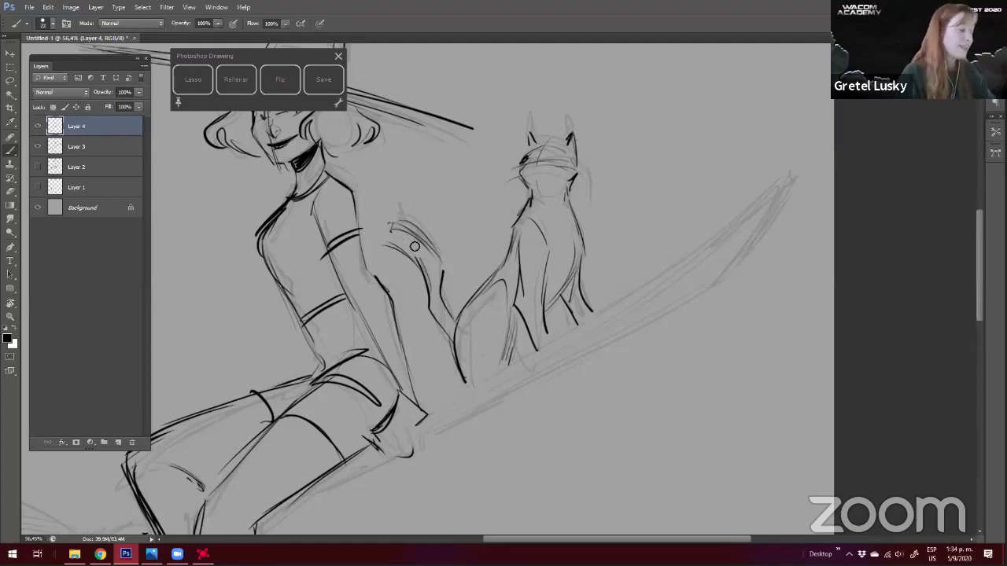
{"action": "left_click_drag", "start_coordinate": [381, 306], "coordinate": [376, 330]}
Erase the upper inner line of the cat's near front leg with a smaller eraser, and draw the chin
{"action": "key", "text": "e"}
{"action": "key", "text": "bracketleft"}
{"action": "key", "text": "bracketleft"}
{"action": "key", "text": "bracketleft"}
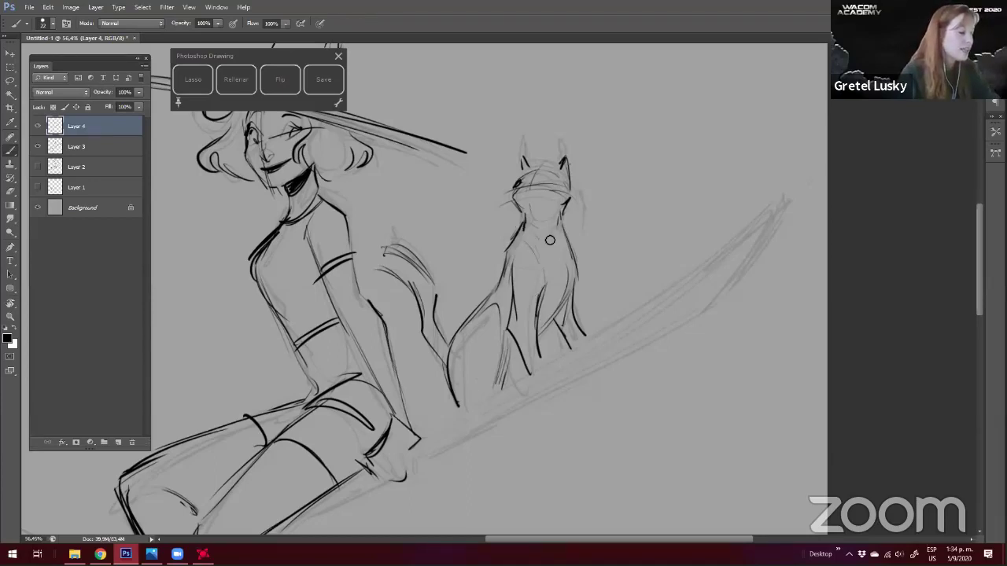
{"action": "left_click_drag", "start_coordinate": [556, 233], "coordinate": [541, 241]}
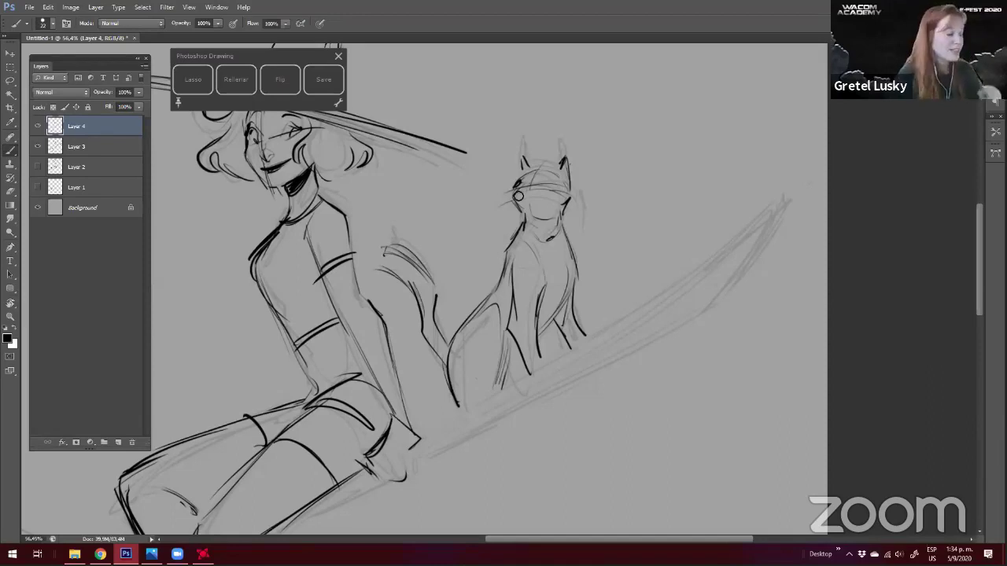
Rework the cat's near front leg, erasing trial strokes and redrawing its inner contour from the shoulder down
{"action": "left_click_drag", "start_coordinate": [516, 283], "coordinate": [521, 308]}
{"action": "key", "text": "b"}
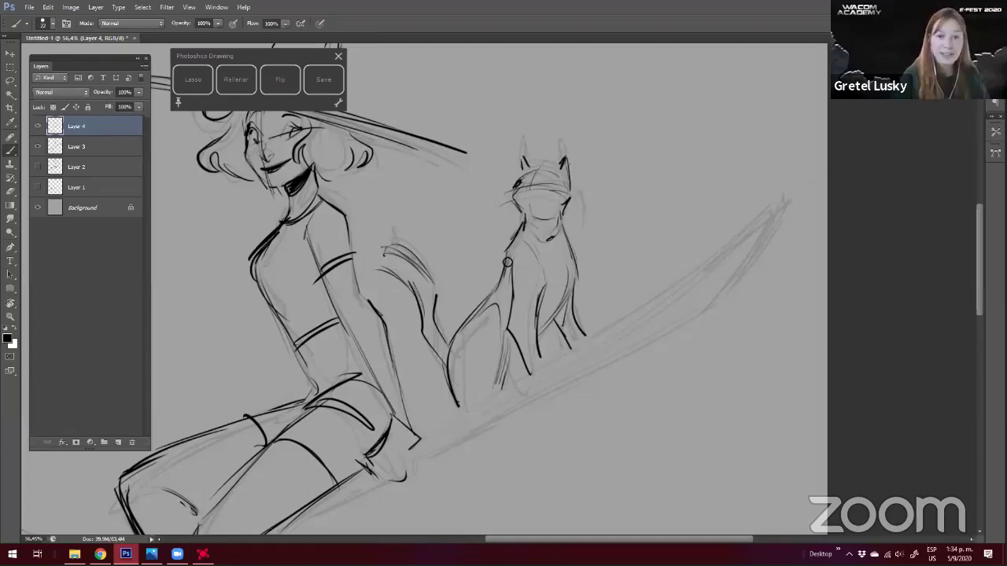
{"action": "left_click_drag", "start_coordinate": [536, 323], "coordinate": [544, 359]}
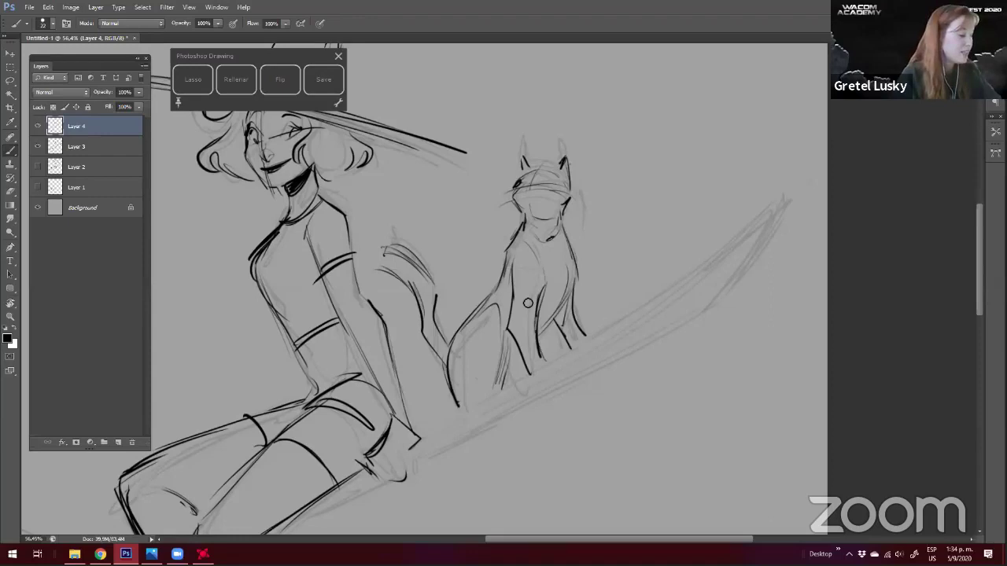
{"action": "left_click_drag", "start_coordinate": [530, 309], "coordinate": [539, 329]}
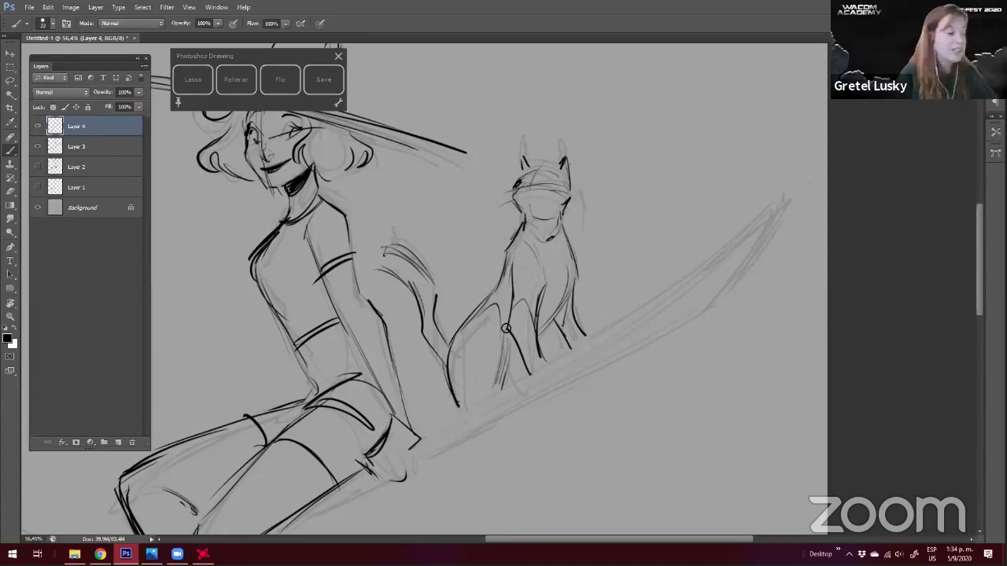
{"action": "key", "text": "e"}
{"action": "key", "text": "b"}
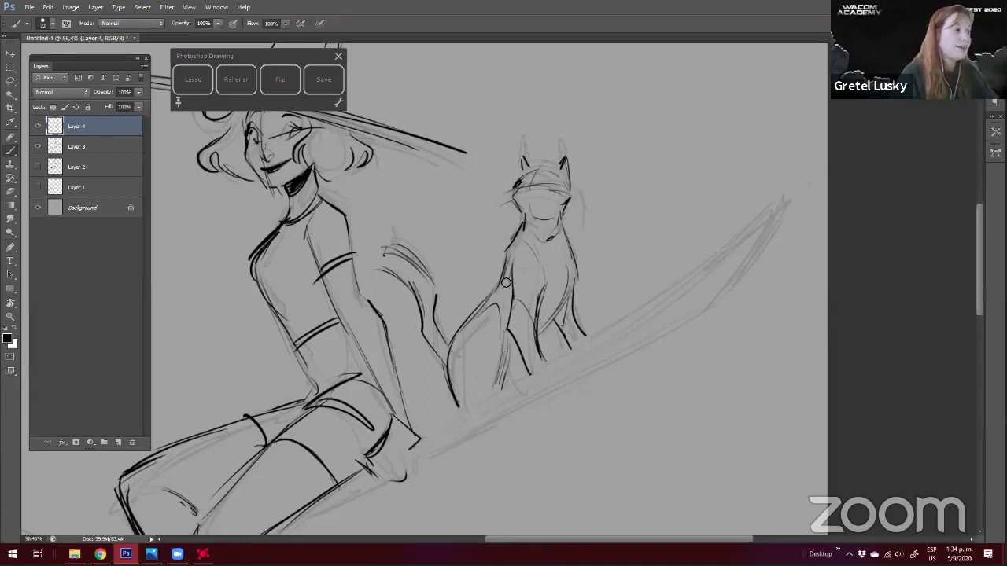
{"action": "key", "text": "e"}
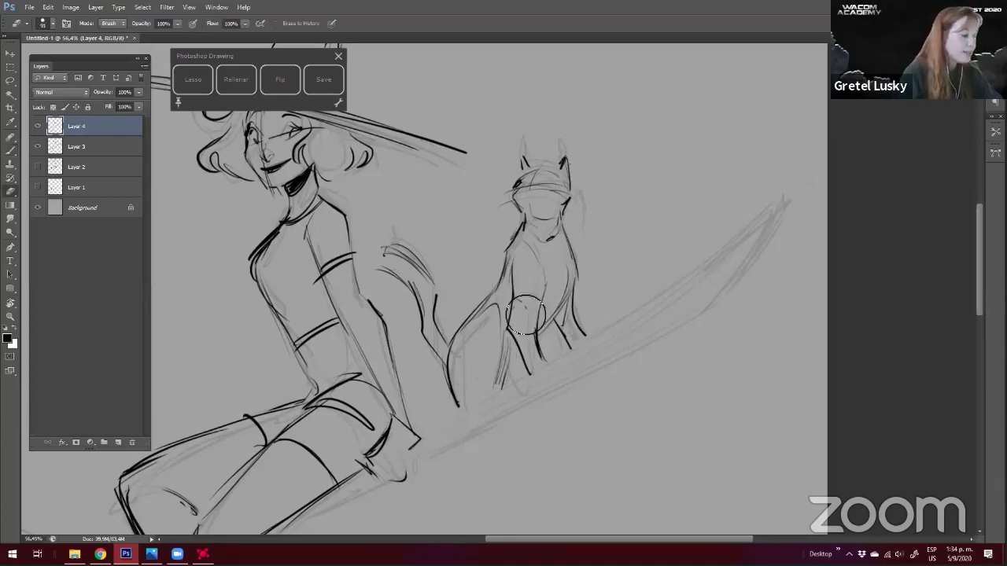
{"action": "key", "text": "b"}
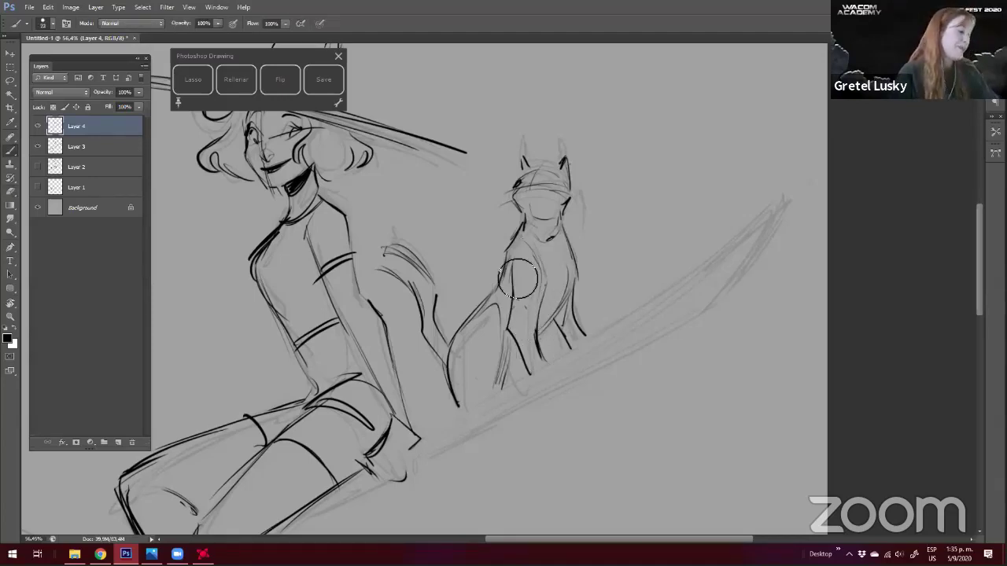
{"action": "key", "text": "b"}
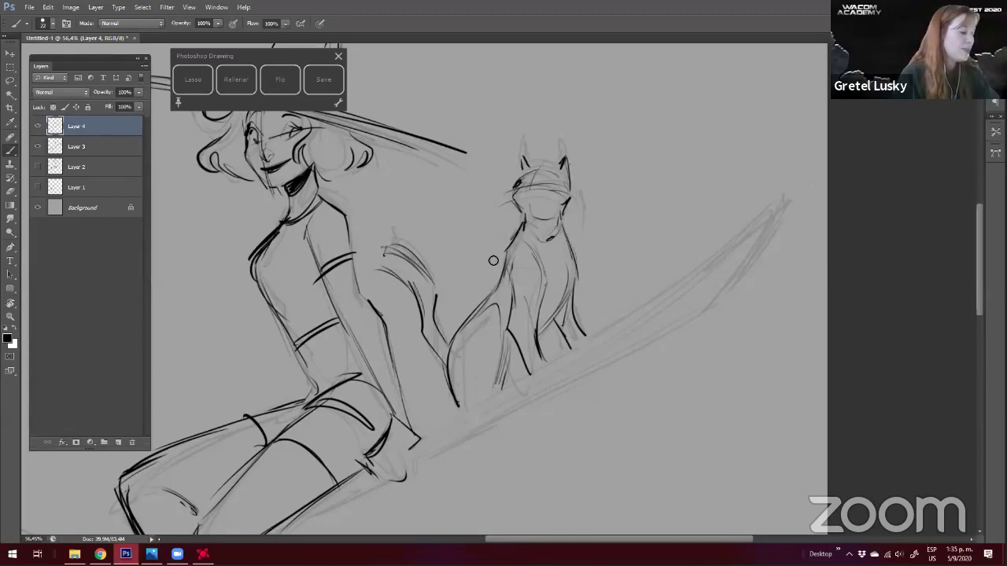
Darken the underside of the cat's chest and the gap between its front legs with heavier strokes
{"action": "left_click_drag", "start_coordinate": [542, 329], "coordinate": [566, 302]}
{"action": "left_click_drag", "start_coordinate": [383, 323], "coordinate": [390, 322]}
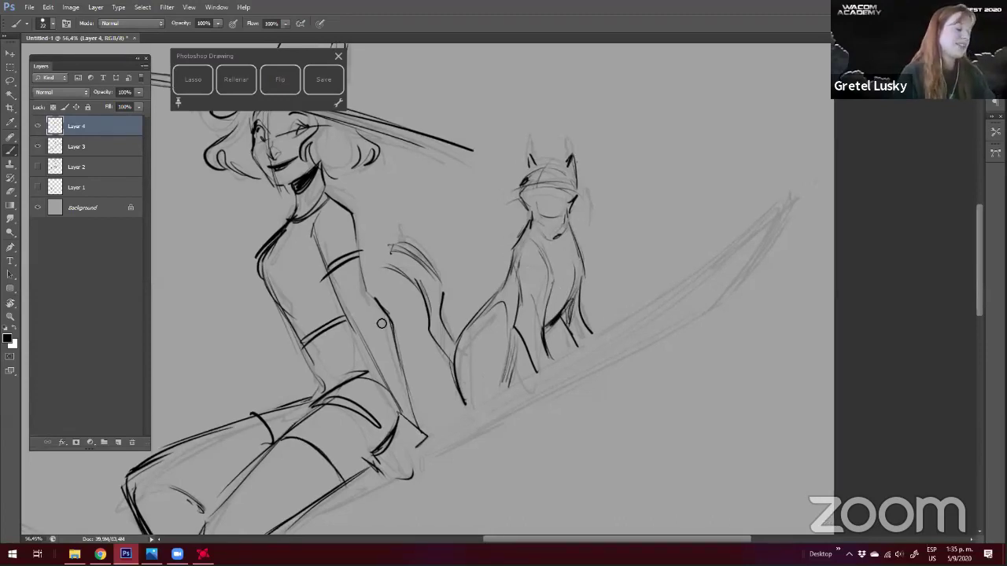
{"action": "left_click_drag", "start_coordinate": [563, 315], "coordinate": [575, 343]}
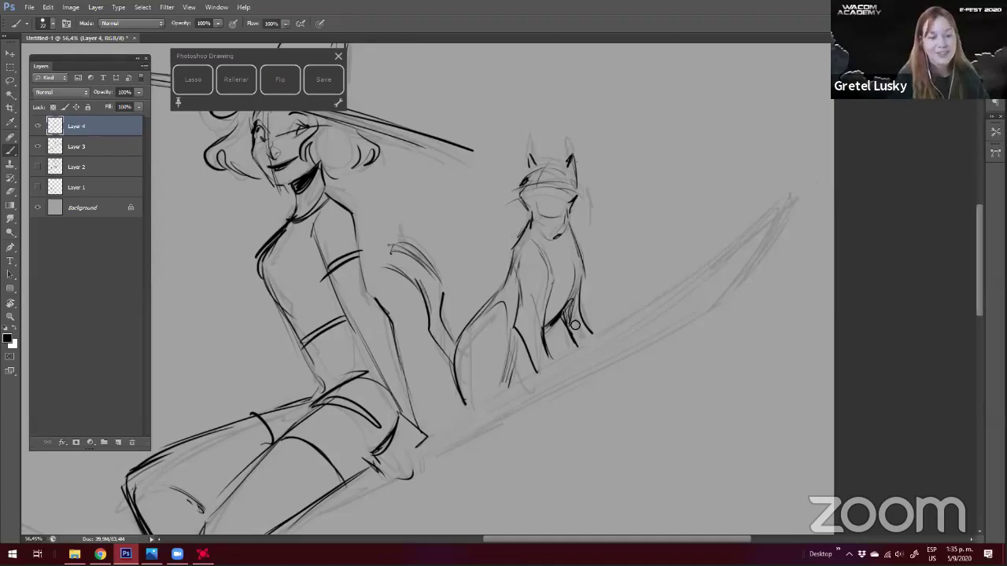
Close off the end of the cat's tail with a short stroke
{"action": "key", "text": "z"}
{"action": "left_click", "coordinate": [308, 283], "text": "alt"}
{"action": "key", "text": "b"}
{"action": "left_click_drag", "start_coordinate": [364, 337], "coordinate": [425, 326]}
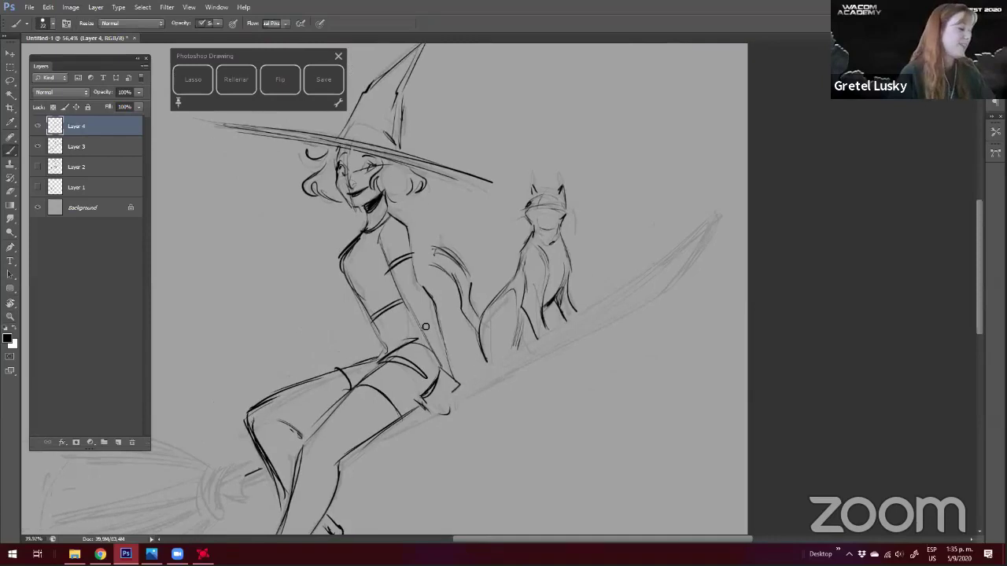
{"action": "left_click_drag", "start_coordinate": [432, 247], "coordinate": [431, 260]}
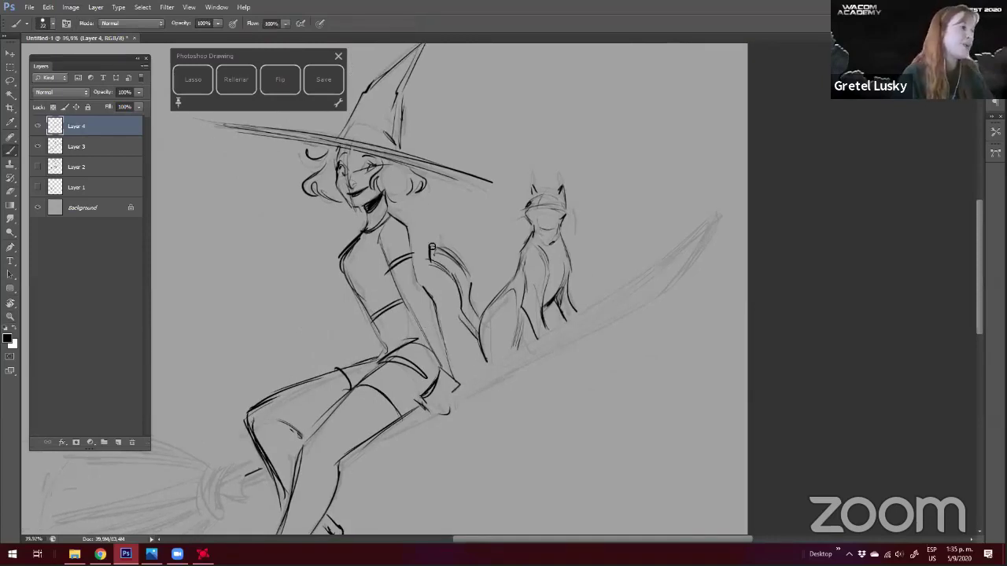
Draw the upper edge of the broom handle up to its pointed end, and trim the tip with the eraser
{"action": "mouse_move", "coordinate": [715, 214]}
{"action": "left_mouse_down"}
{"action": "mouse_move", "coordinate": [675, 277]}
{"action": "mouse_move", "coordinate": [568, 321]}
{"action": "left_mouse_up"}
{"action": "key", "text": "e"}
{"action": "left_click_drag", "start_coordinate": [705, 239], "coordinate": [707, 219]}
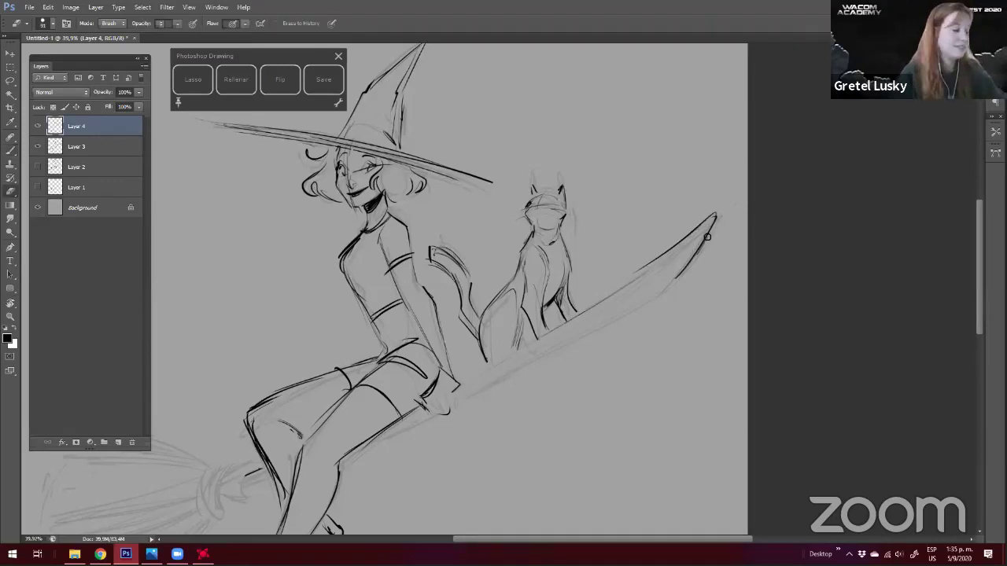
{"action": "key", "text": "b"}
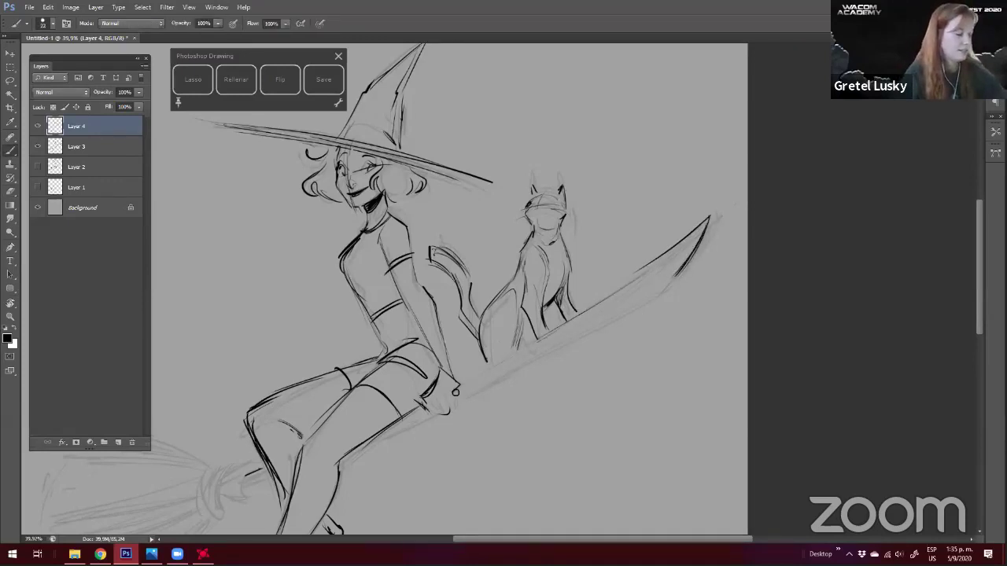
Draw the lower edge of the broom handle from under the witch's thigh to the tip, with an inset contour at the end
{"action": "left_click_drag", "start_coordinate": [461, 397], "coordinate": [589, 325]}
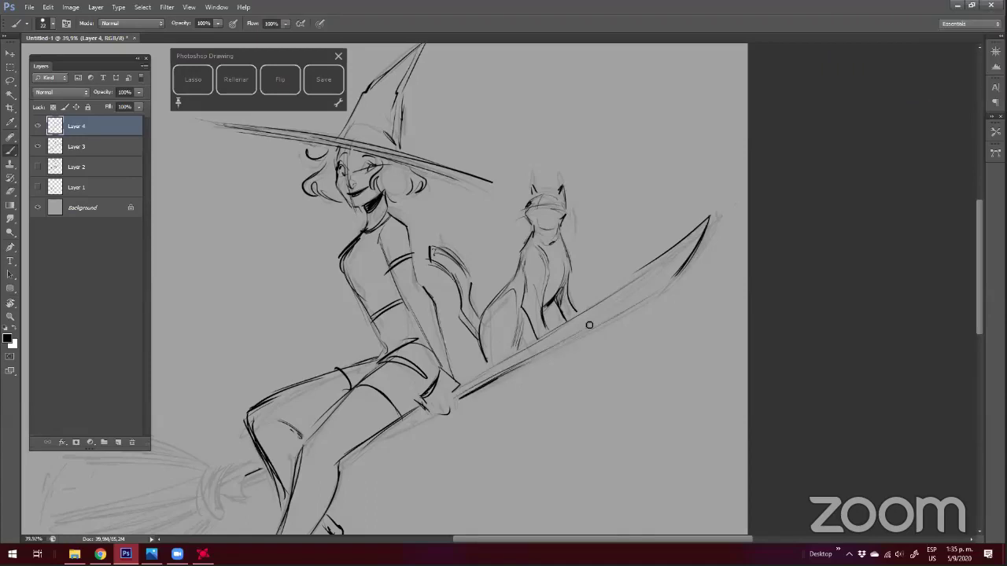
{"action": "left_click_drag", "start_coordinate": [377, 442], "coordinate": [441, 410]}
{"action": "mouse_move", "coordinate": [704, 224]}
{"action": "left_mouse_down"}
{"action": "mouse_move", "coordinate": [662, 287]}
{"action": "mouse_move", "coordinate": [437, 405]}
{"action": "left_mouse_up"}
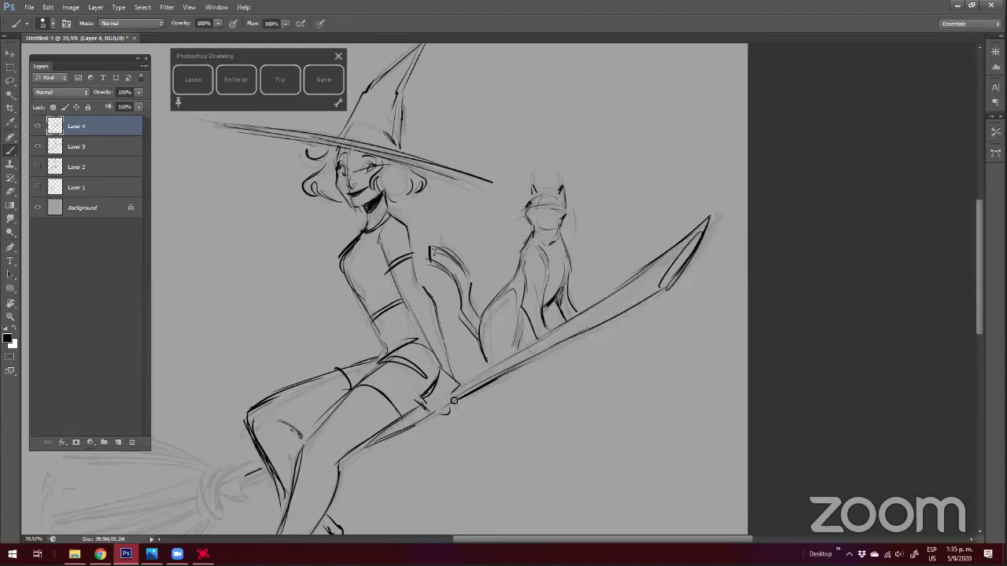
Draw the fingers of the witch's hand gripping the broom handle, cleaning up stray marks with the eraser
{"action": "mouse_move", "coordinate": [454, 401]}
{"action": "left_mouse_down"}
{"action": "mouse_move", "coordinate": [430, 416]}
{"action": "mouse_move", "coordinate": [442, 391]}
{"action": "mouse_move", "coordinate": [432, 413]}
{"action": "left_mouse_up"}
{"action": "key", "text": "e"}
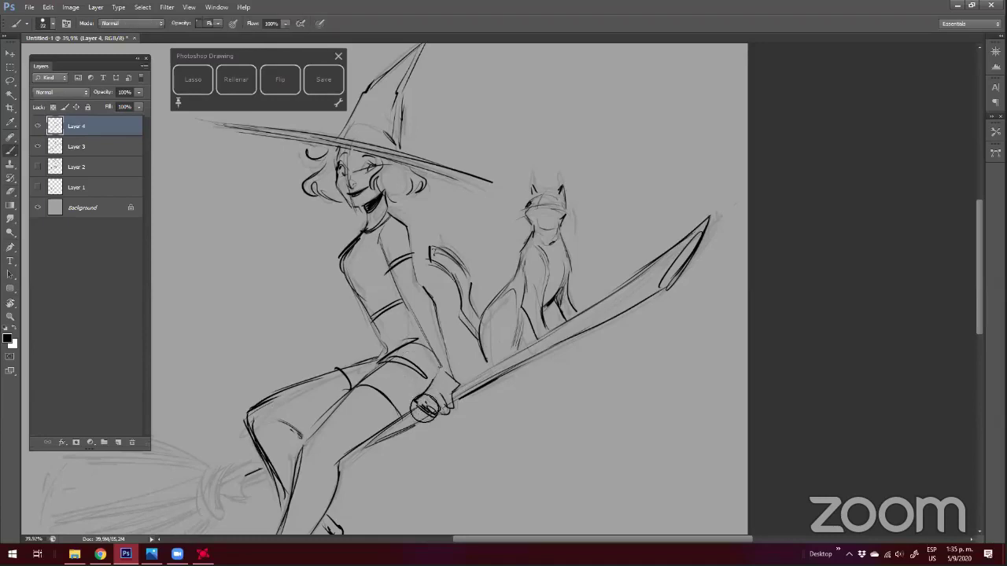
{"action": "left_click_drag", "start_coordinate": [420, 404], "coordinate": [432, 414]}
{"action": "key", "text": "b"}
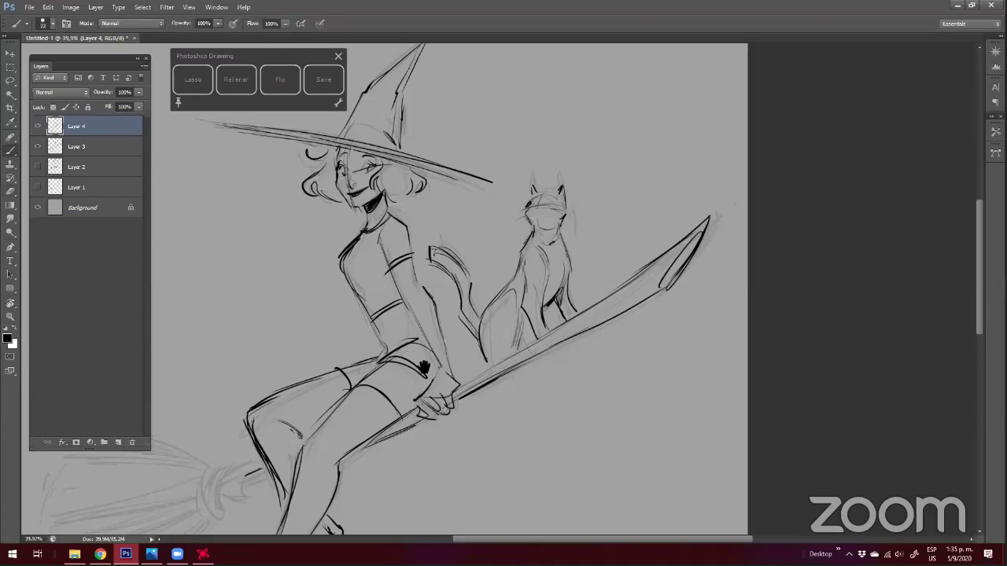
Strengthen the lower edge of the broom handle and draw its short section between the witch's legs and the bristles
{"action": "left_click_drag", "start_coordinate": [423, 369], "coordinate": [548, 318]}
{"action": "key", "text": "ctrl+space"}
{"action": "left_click_drag", "start_coordinate": [326, 341], "coordinate": [367, 403]}
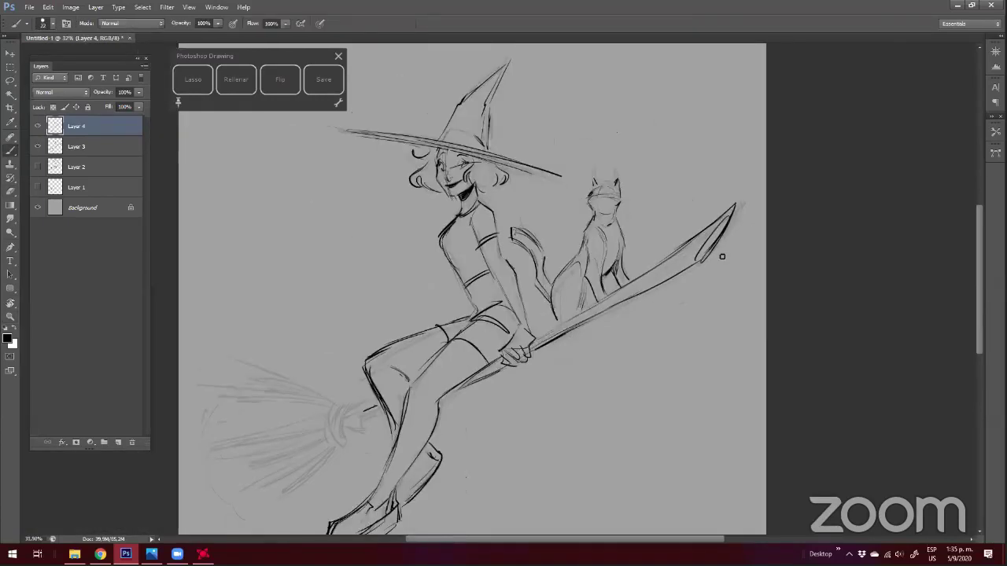
{"action": "left_click_drag", "start_coordinate": [519, 365], "coordinate": [549, 356]}
{"action": "left_click_drag", "start_coordinate": [717, 258], "coordinate": [574, 334]}
{"action": "left_click_drag", "start_coordinate": [524, 362], "coordinate": [389, 412]}
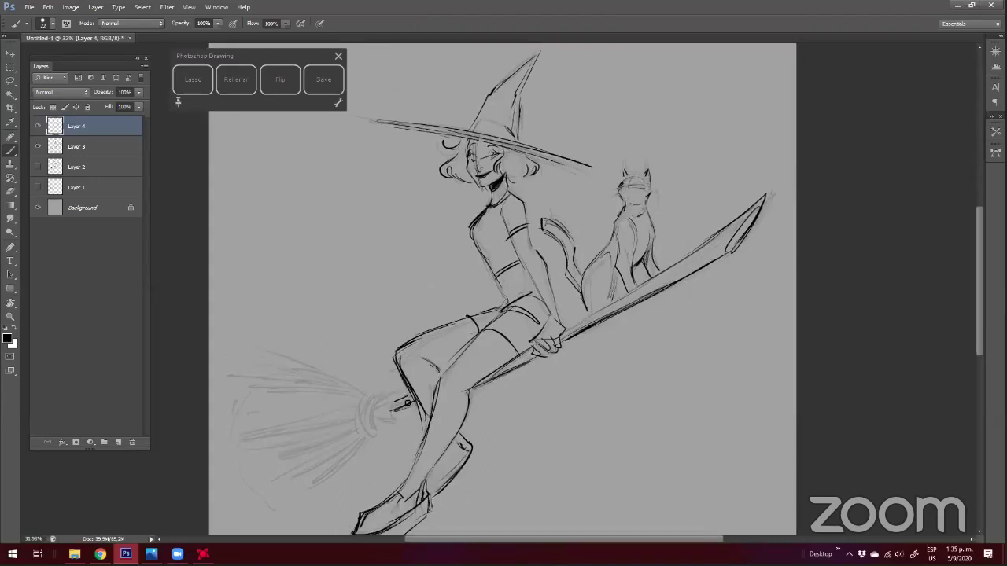
{"action": "key", "text": "e"}
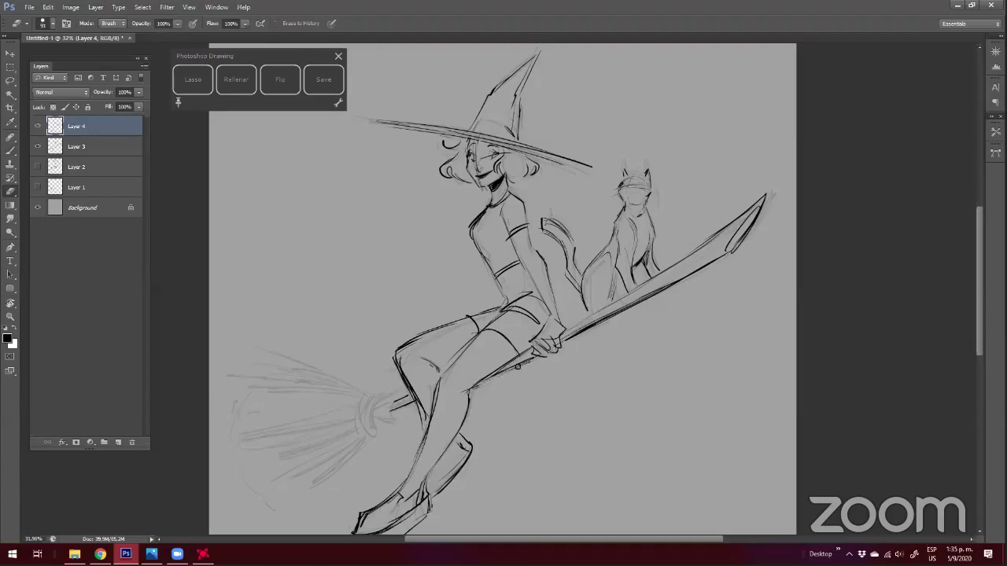
{"action": "key", "text": "b"}
{"action": "left_click_drag", "start_coordinate": [378, 383], "coordinate": [400, 333]}
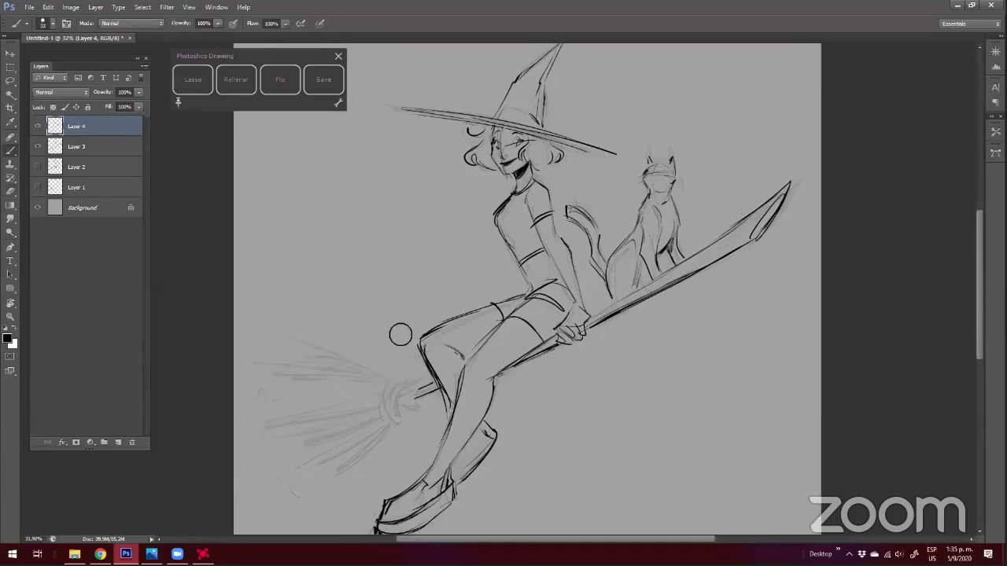
Undo the last mark, redraw the broom handle's tip with a rounded outer contour, and touch up the cat's ears
{"action": "key", "text": "e"}
{"action": "key", "text": "ctrl+z"}
{"action": "key", "text": "b"}
{"action": "left_click_drag", "start_coordinate": [789, 188], "coordinate": [759, 241]}
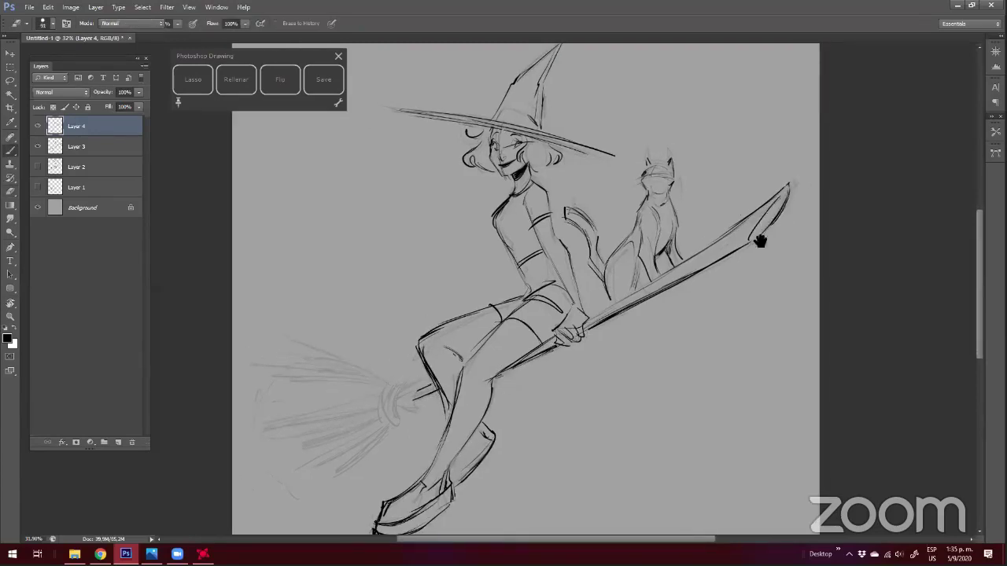
{"action": "left_click_drag", "start_coordinate": [576, 310], "coordinate": [598, 281]}
{"action": "left_click_drag", "start_coordinate": [646, 149], "coordinate": [613, 184]}
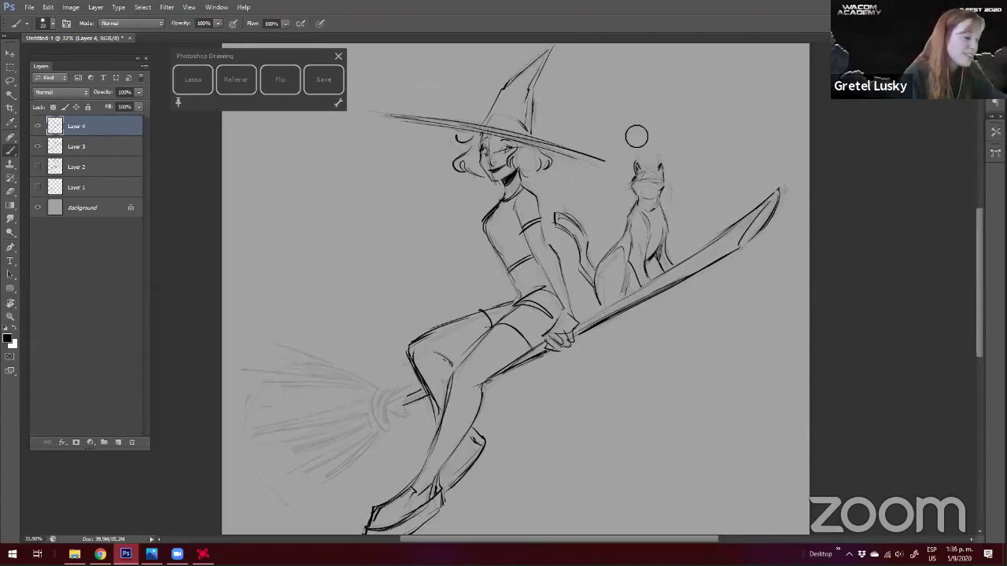
{"action": "key", "text": "e"}
{"action": "key", "text": "b"}
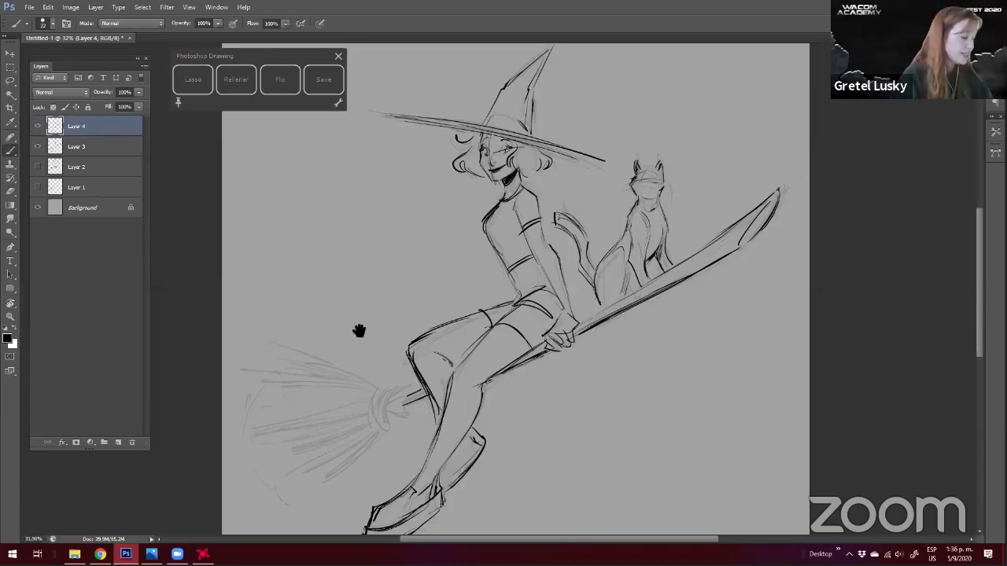
Draw the curved binding and the short dark tufts where the broom handle meets the bristles
{"action": "left_click_drag", "start_coordinate": [359, 331], "coordinate": [408, 284]}
{"action": "mouse_move", "coordinate": [434, 354]}
{"action": "left_mouse_down"}
{"action": "mouse_move", "coordinate": [464, 339]}
{"action": "mouse_move", "coordinate": [435, 350]}
{"action": "mouse_move", "coordinate": [453, 365]}
{"action": "mouse_move", "coordinate": [434, 364]}
{"action": "mouse_move", "coordinate": [436, 349]}
{"action": "mouse_move", "coordinate": [454, 354]}
{"action": "mouse_move", "coordinate": [432, 368]}
{"action": "left_mouse_up"}
{"action": "key", "text": "e"}
{"action": "key", "text": "b"}
{"action": "left_click_drag", "start_coordinate": [373, 393], "coordinate": [443, 371]}
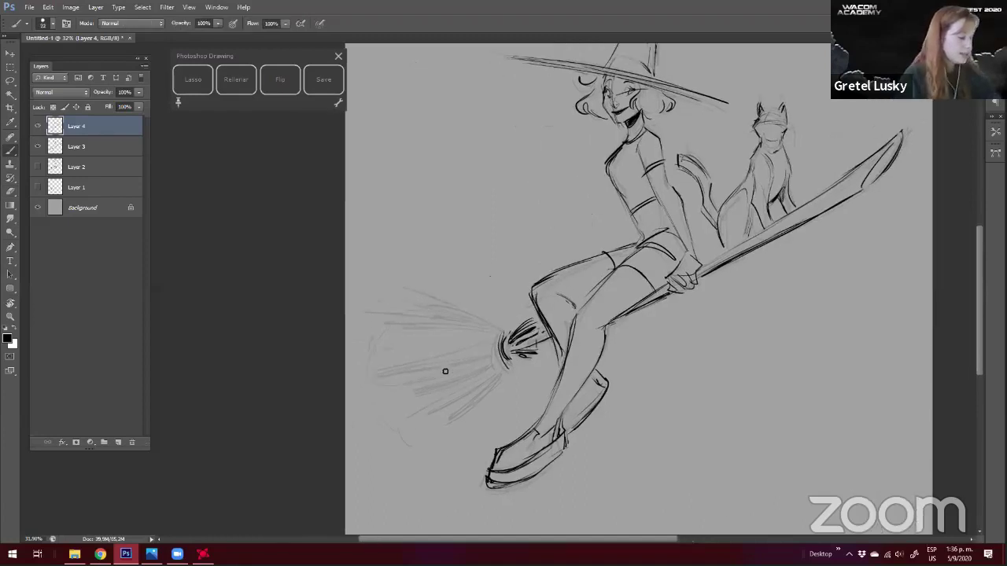
Outline the lower and upper edges of the broom's bristles and add long inner strokes fanning out from the binding
{"action": "left_click_drag", "start_coordinate": [443, 420], "coordinate": [508, 373]}
{"action": "left_click_drag", "start_coordinate": [409, 291], "coordinate": [500, 324]}
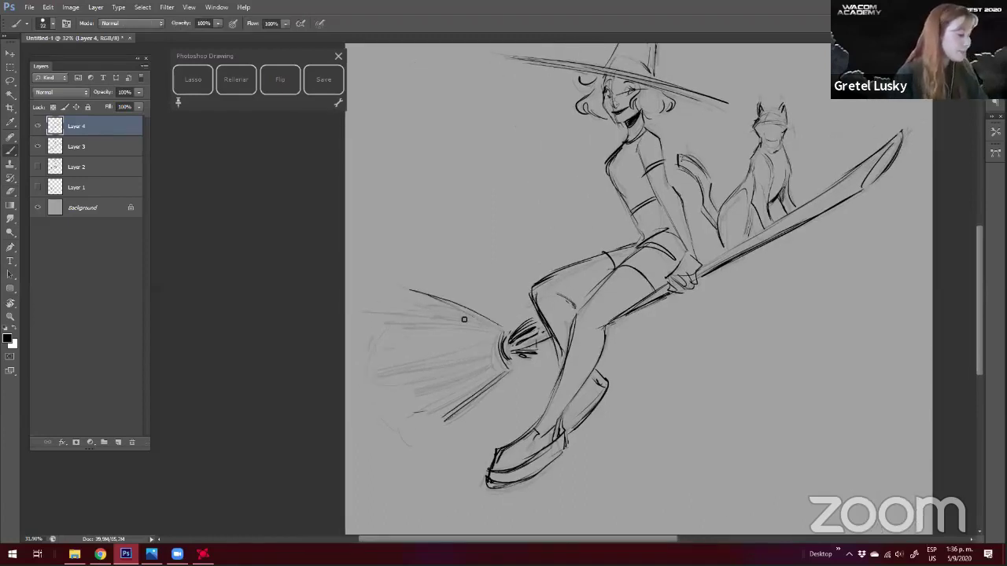
{"action": "mouse_move", "coordinate": [409, 304]}
{"action": "left_mouse_down"}
{"action": "mouse_move", "coordinate": [488, 309]}
{"action": "mouse_move", "coordinate": [410, 325]}
{"action": "mouse_move", "coordinate": [390, 349]}
{"action": "left_mouse_up"}
{"action": "left_click_drag", "start_coordinate": [477, 344], "coordinate": [384, 361]}
{"action": "left_click_drag", "start_coordinate": [478, 351], "coordinate": [393, 370]}
Erase and redraw the lower edge of the bristles, and reinforce the curve of the binding
{"action": "key", "text": "e"}
{"action": "left_click_drag", "start_coordinate": [491, 380], "coordinate": [447, 417]}
{"action": "key", "text": "b"}
{"action": "left_click_drag", "start_coordinate": [502, 373], "coordinate": [433, 421]}
{"action": "mouse_move", "coordinate": [506, 331]}
{"action": "left_mouse_down"}
{"action": "mouse_move", "coordinate": [508, 371]}
{"action": "mouse_move", "coordinate": [504, 336]}
{"action": "left_mouse_up"}
{"action": "key", "text": "e"}
{"action": "key", "text": "b"}
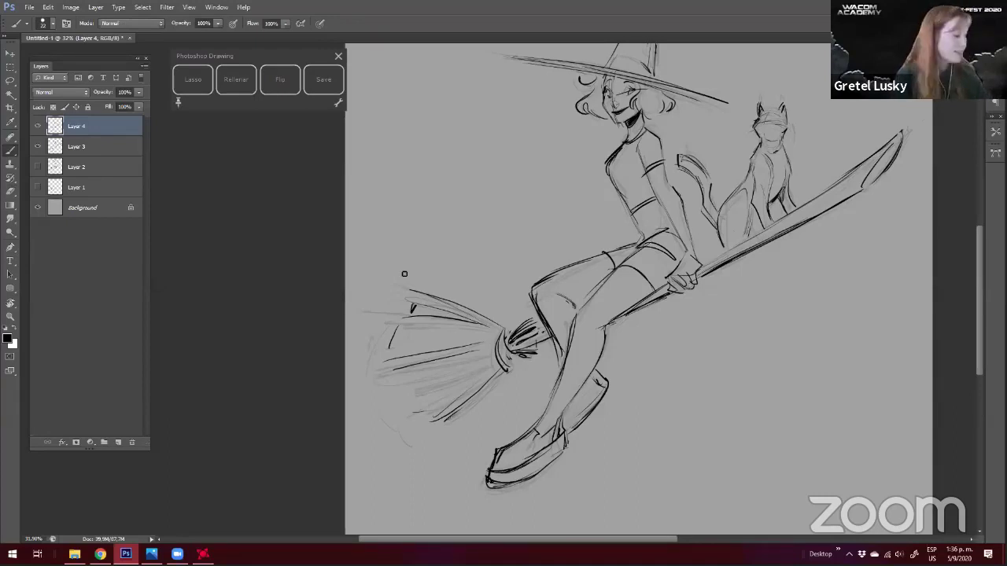
Erase the upper edge of the bristles and redraw it with several long strokes converging on the binding
{"action": "key", "text": "e"}
{"action": "left_click_drag", "start_coordinate": [418, 302], "coordinate": [482, 318]}
{"action": "key", "text": "b"}
{"action": "left_click_drag", "start_coordinate": [398, 317], "coordinate": [497, 330]}
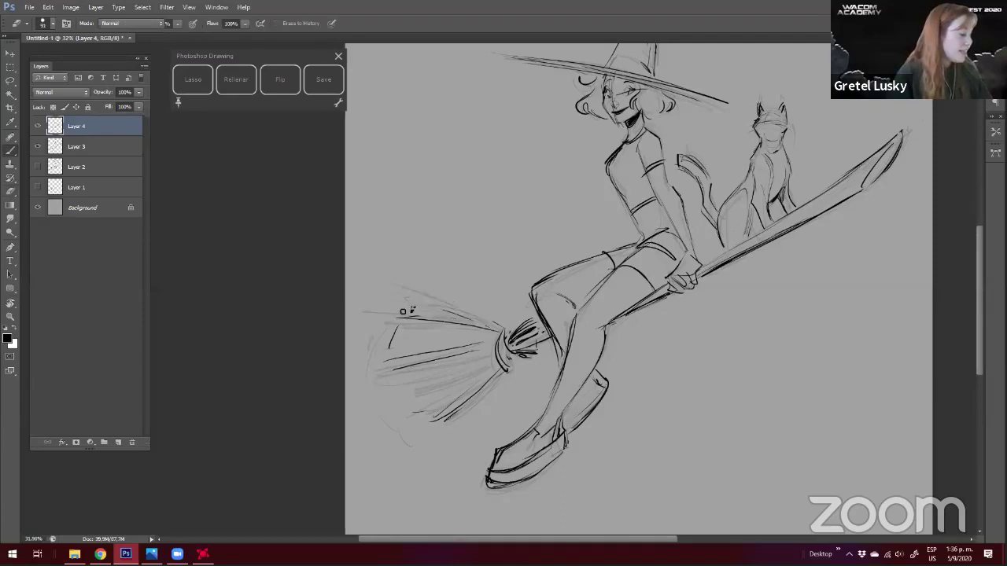
{"action": "key", "text": "b"}
{"action": "left_click_drag", "start_coordinate": [412, 310], "coordinate": [492, 329]}
{"action": "left_click_drag", "start_coordinate": [400, 286], "coordinate": [497, 326]}
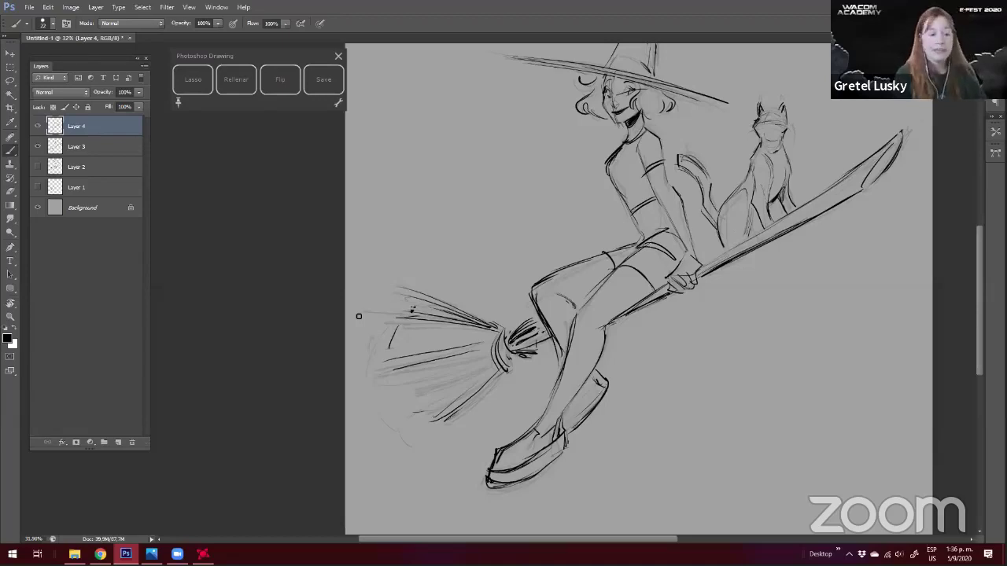
Add more long strokes through the middle of the bristles and close their outer ends with curved contours
{"action": "scroll", "coordinate": [399, 280], "scroll_direction": "down", "scroll_amount": 4}
{"action": "left_click_drag", "start_coordinate": [329, 361], "coordinate": [398, 347]}
{"action": "left_click_drag", "start_coordinate": [343, 389], "coordinate": [401, 362]}
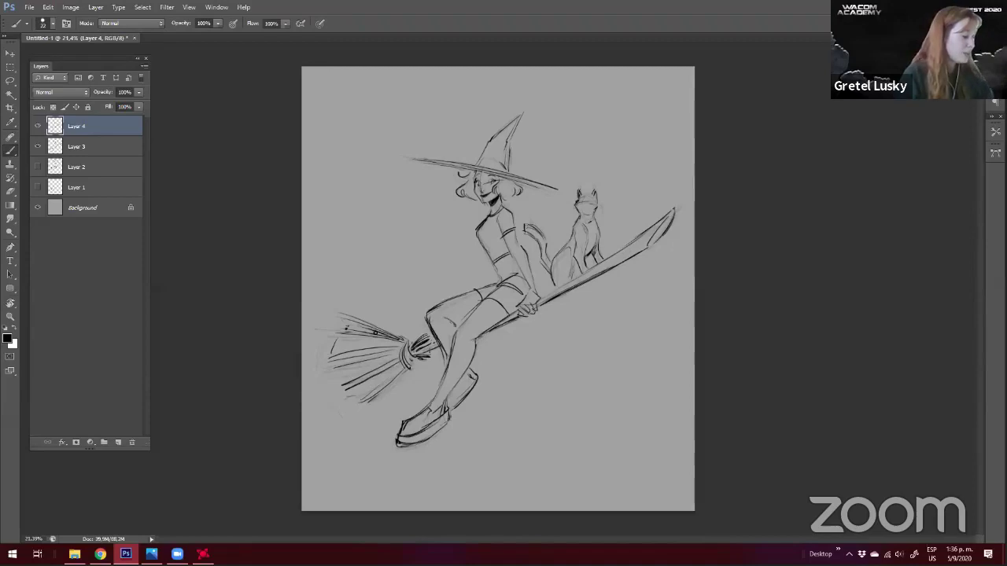
{"action": "left_click_drag", "start_coordinate": [322, 325], "coordinate": [315, 364]}
{"action": "left_click_drag", "start_coordinate": [341, 385], "coordinate": [351, 411]}
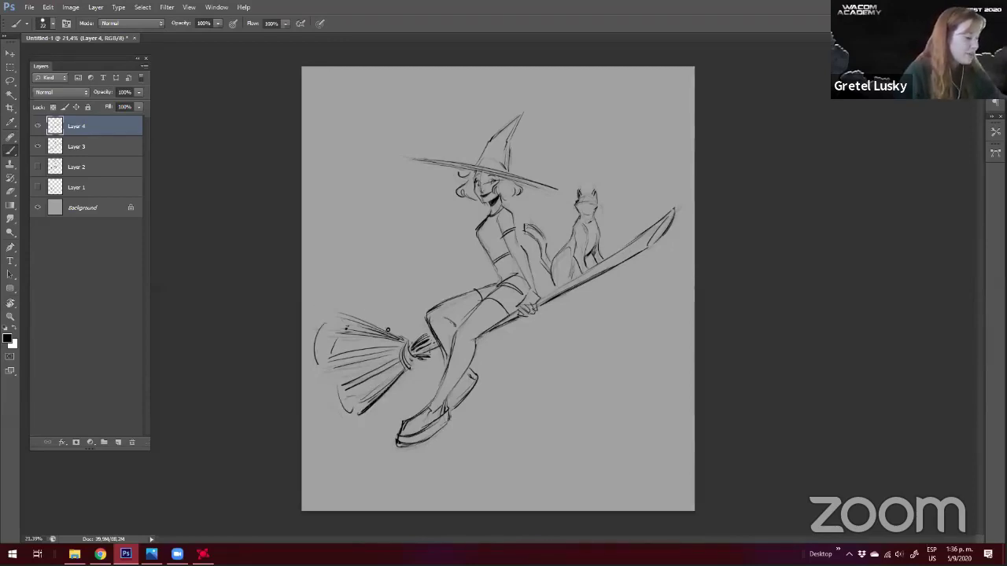
Sketch the witch's raised arm bending up from the shoulder toward the hat brim on Layer 4
{"action": "scroll", "coordinate": [386, 249], "scroll_direction": "up", "scroll_amount": 2}
{"action": "mouse_move", "coordinate": [481, 203]}
{"action": "left_mouse_down"}
{"action": "mouse_move", "coordinate": [455, 227]}
{"action": "mouse_move", "coordinate": [479, 212]}
{"action": "mouse_move", "coordinate": [443, 192]}
{"action": "mouse_move", "coordinate": [435, 234]}
{"action": "left_mouse_up"}
{"action": "mouse_move", "coordinate": [439, 178]}
{"action": "left_mouse_down"}
{"action": "mouse_move", "coordinate": [436, 228]}
{"action": "mouse_move", "coordinate": [456, 209]}
{"action": "mouse_move", "coordinate": [452, 219]}
{"action": "mouse_move", "coordinate": [440, 166]}
{"action": "left_mouse_up"}
{"action": "key", "text": "e"}
{"action": "key", "text": "b"}
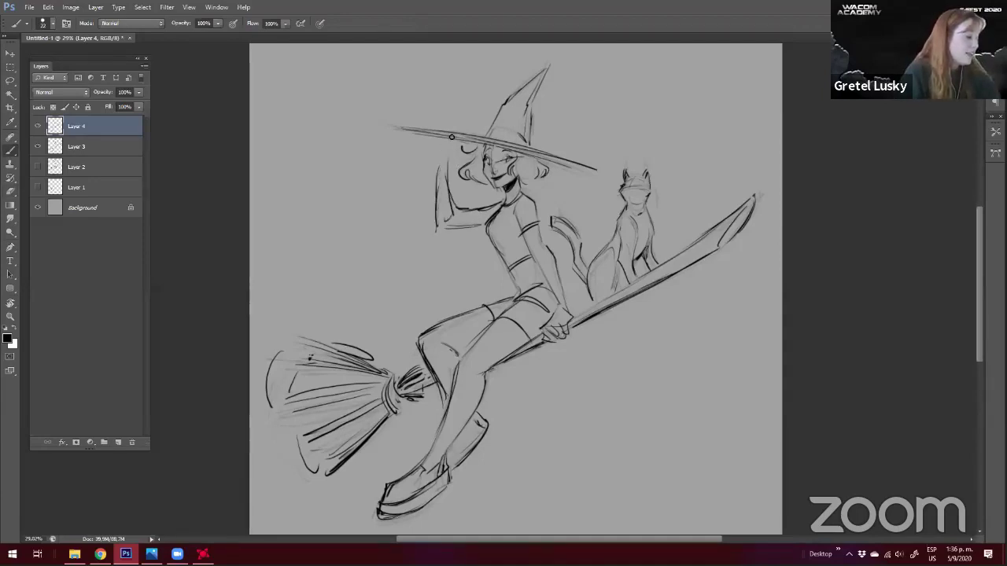
Erase stray marks on the raised forearm and redraw its contour from the brim to the elbow
{"action": "key", "text": "e"}
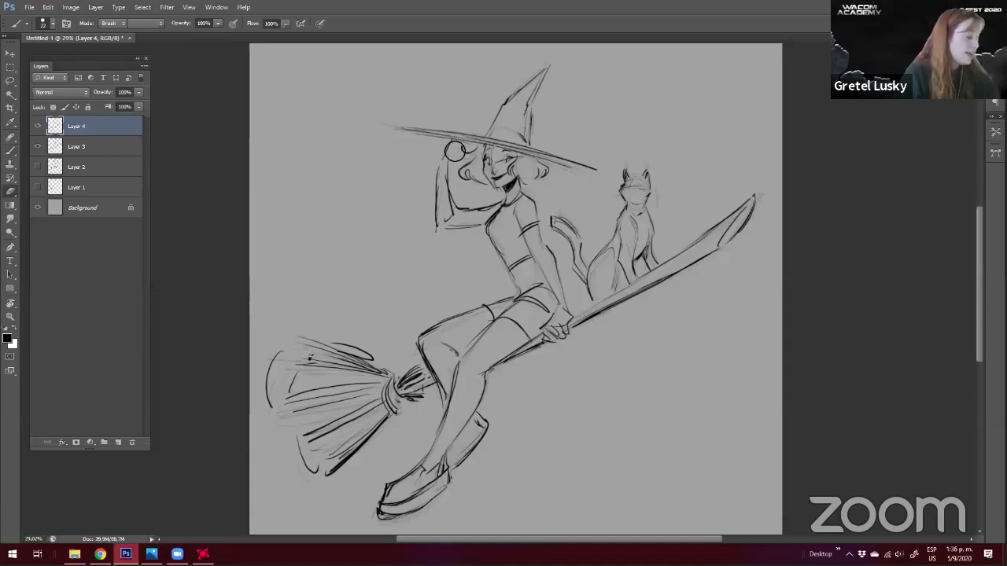
{"action": "key", "text": "b"}
{"action": "key", "text": "e"}
{"action": "mouse_move", "coordinate": [439, 167]}
{"action": "left_mouse_down"}
{"action": "mouse_move", "coordinate": [444, 222]}
{"action": "mouse_move", "coordinate": [443, 160]}
{"action": "left_mouse_up"}
{"action": "key", "text": "b"}
{"action": "key", "text": "ctrl+z"}
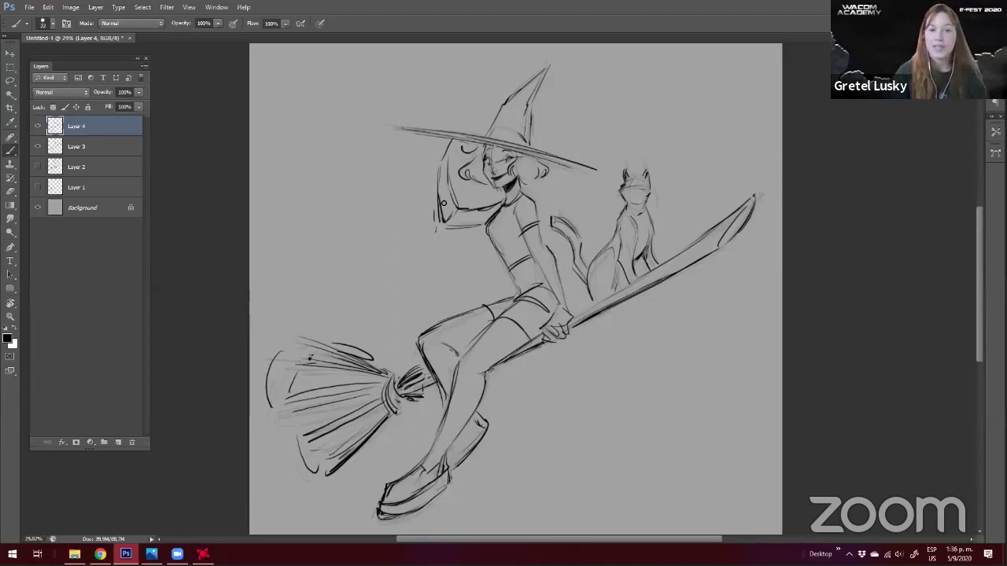
{"action": "left_click_drag", "start_coordinate": [441, 198], "coordinate": [454, 210]}
{"action": "key", "text": "e"}
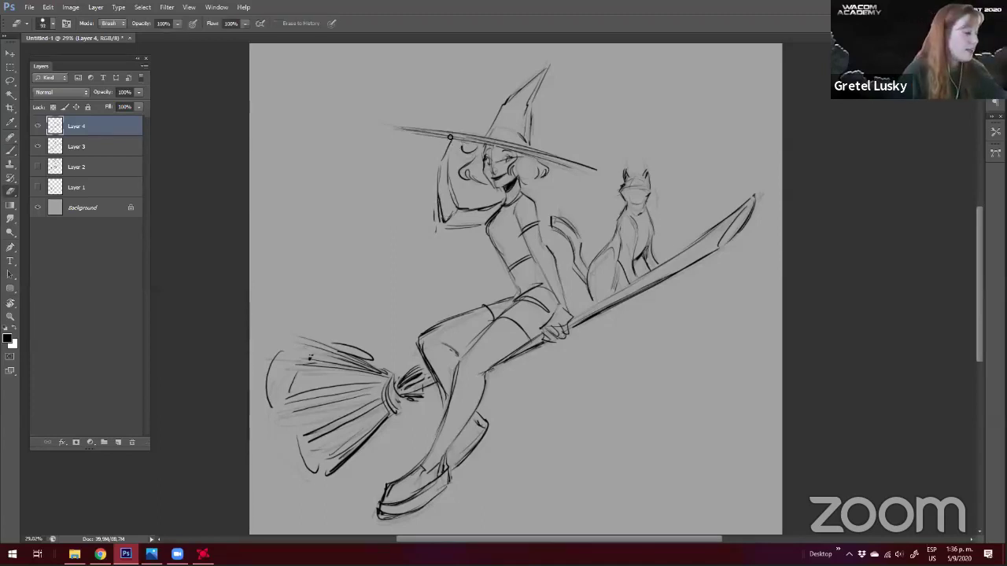
Clean up the outer forearm and elbow lines of the raised arm with alternating brush and eraser strokes
{"action": "key", "text": "b"}
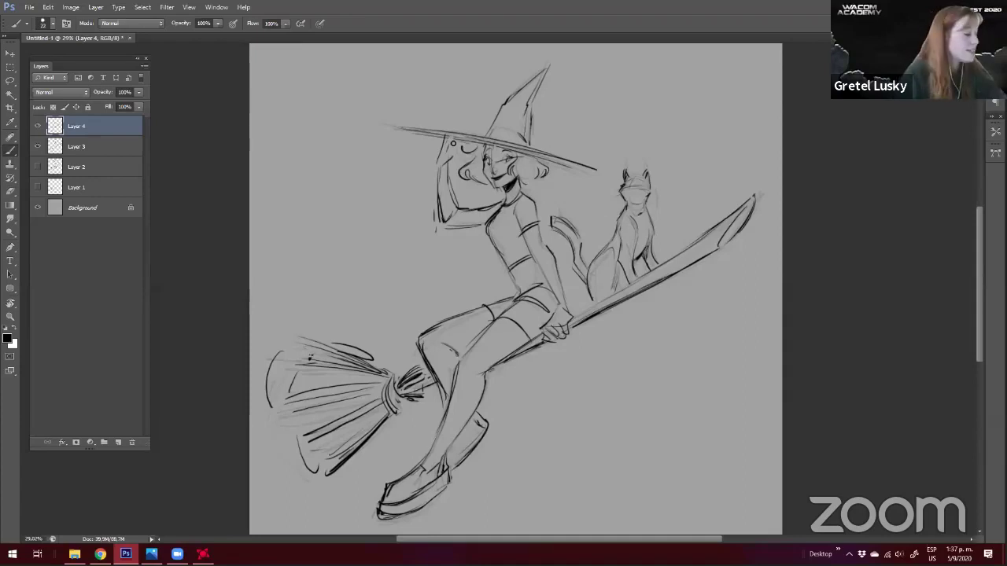
{"action": "key", "text": "e"}
{"action": "mouse_move", "coordinate": [442, 229]}
{"action": "left_mouse_down"}
{"action": "mouse_move", "coordinate": [435, 167]}
{"action": "mouse_move", "coordinate": [442, 226]}
{"action": "left_mouse_up"}
{"action": "key", "text": "b"}
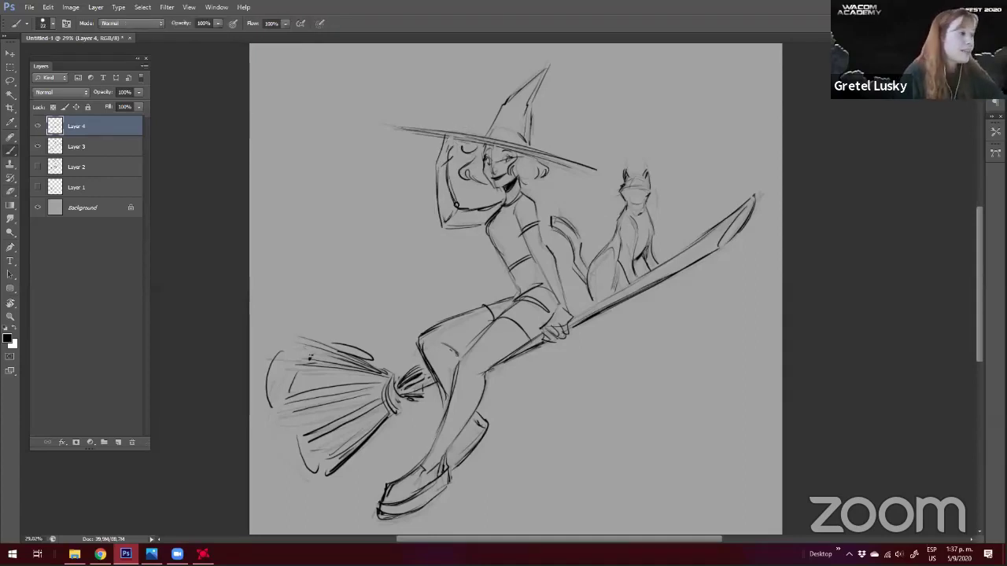
{"action": "key", "text": "e"}
{"action": "key", "text": "b"}
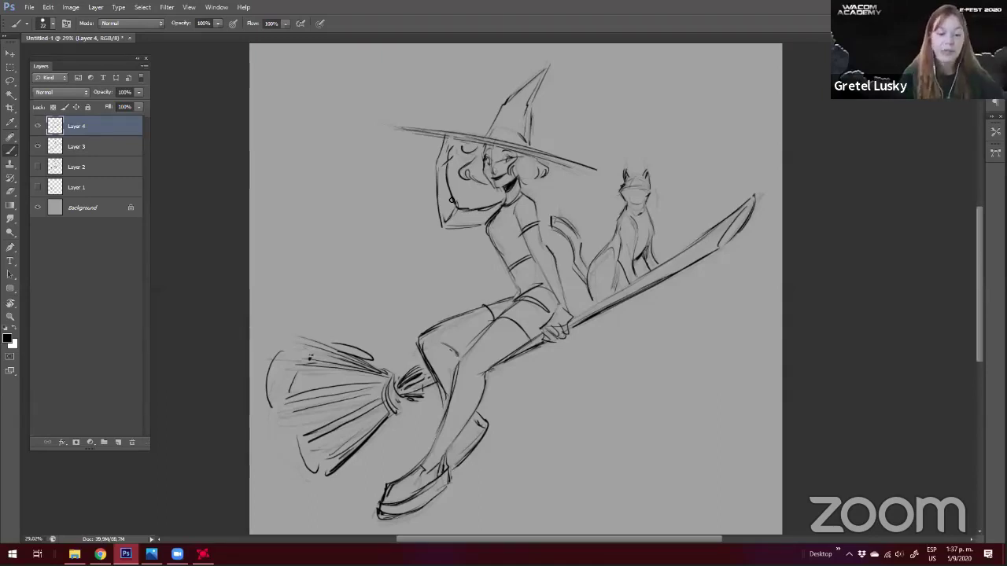
Sketch the witch's raised hand gripping the hat brim, erasing the overlapping wrist lines
{"action": "key", "text": "e"}
{"action": "left_click_drag", "start_coordinate": [452, 164], "coordinate": [447, 157]}
{"action": "key", "text": "b"}
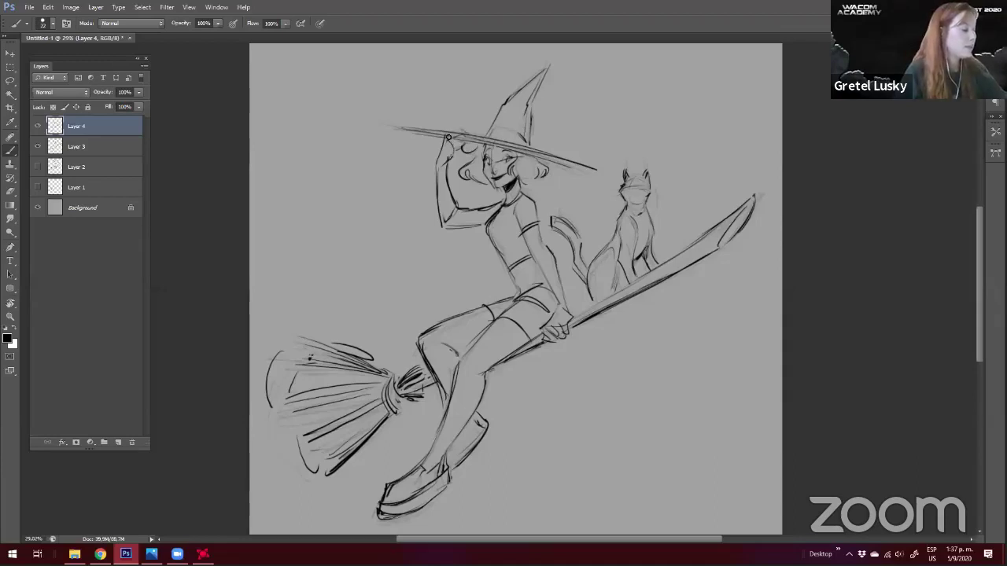
{"action": "key", "text": "e"}
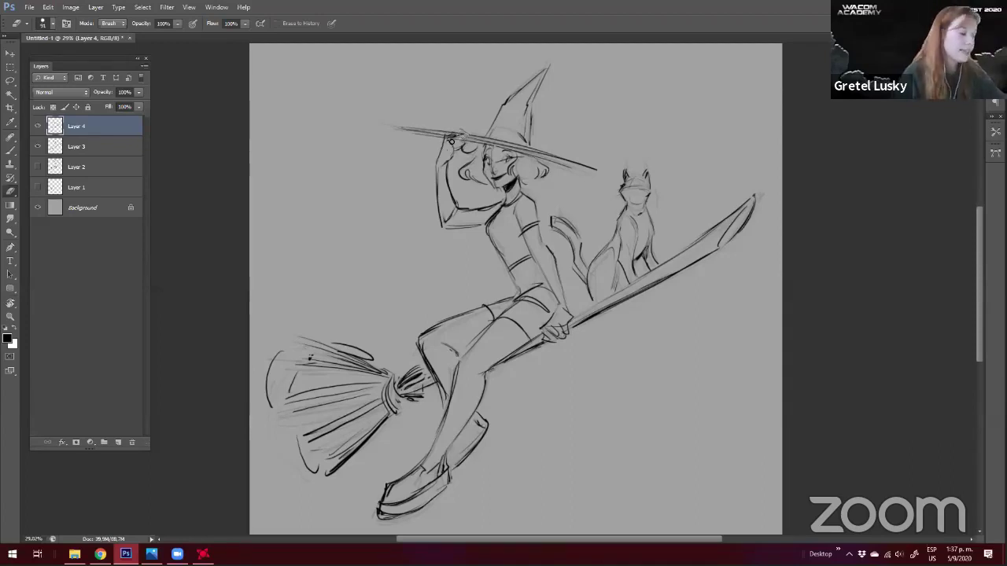
{"action": "key", "text": "b"}
{"action": "key", "text": "b"}
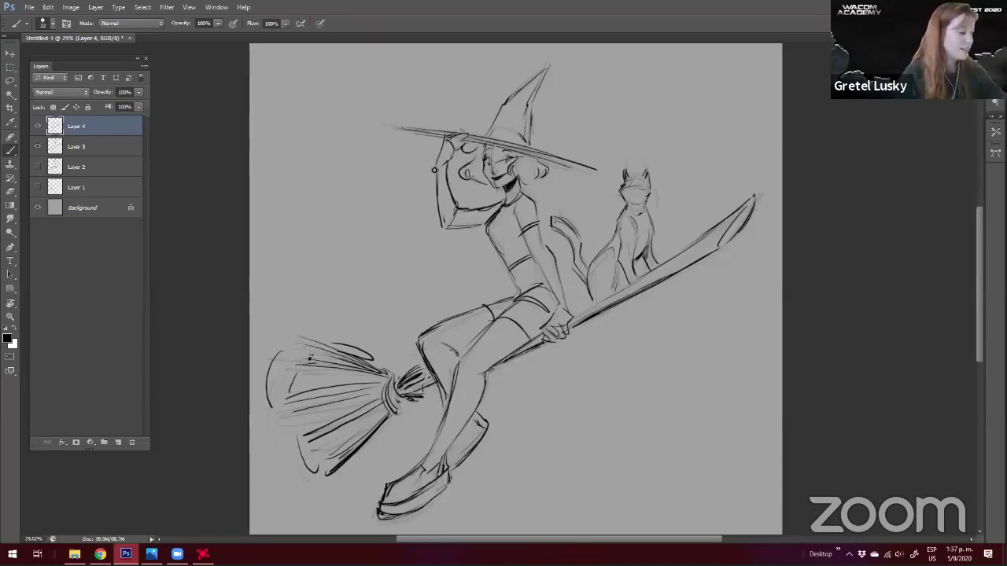
Draw a curved band around the base of the witch's hat cone
{"action": "mouse_move", "coordinate": [502, 107]}
{"action": "left_mouse_down"}
{"action": "mouse_move", "coordinate": [486, 135]}
{"action": "mouse_move", "coordinate": [528, 135]}
{"action": "left_mouse_up"}
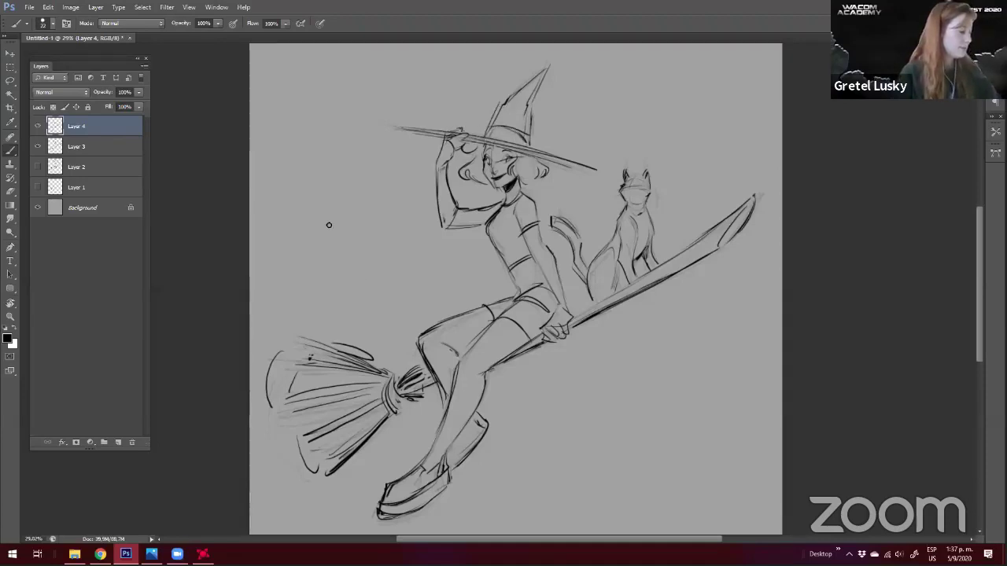
{"action": "left_click_drag", "start_coordinate": [407, 254], "coordinate": [402, 235]}
{"action": "mouse_move", "coordinate": [486, 224]}
{"action": "left_mouse_down"}
{"action": "mouse_move", "coordinate": [476, 234]}
{"action": "mouse_move", "coordinate": [470, 219]}
{"action": "left_mouse_up"}
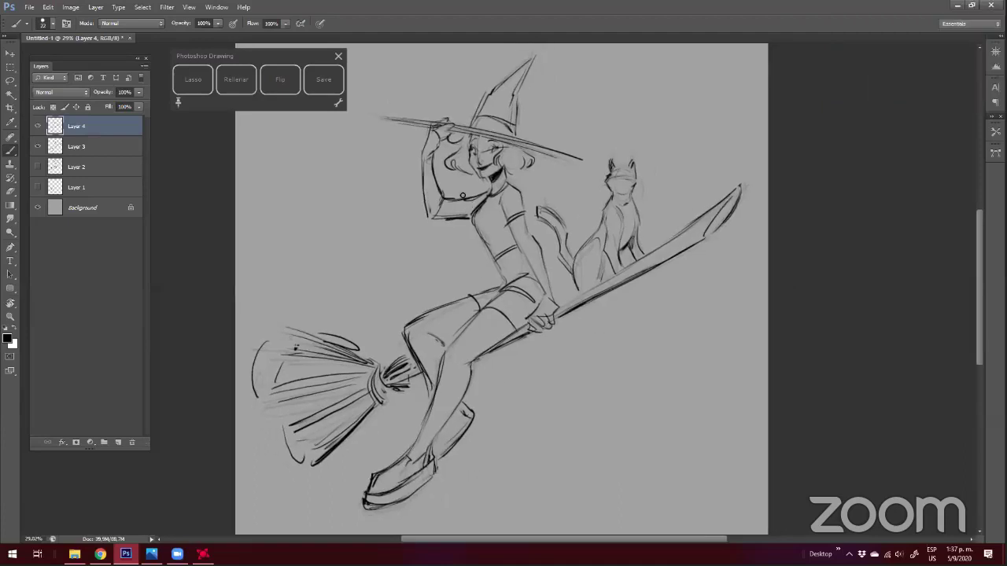
{"action": "left_click_drag", "start_coordinate": [299, 273], "coordinate": [280, 270]}
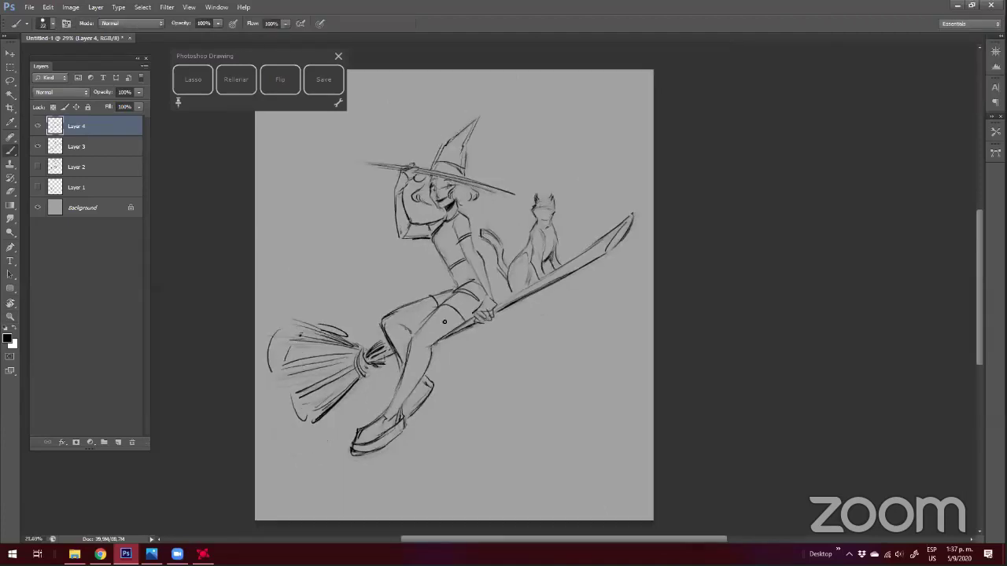
{"action": "key", "text": "b"}
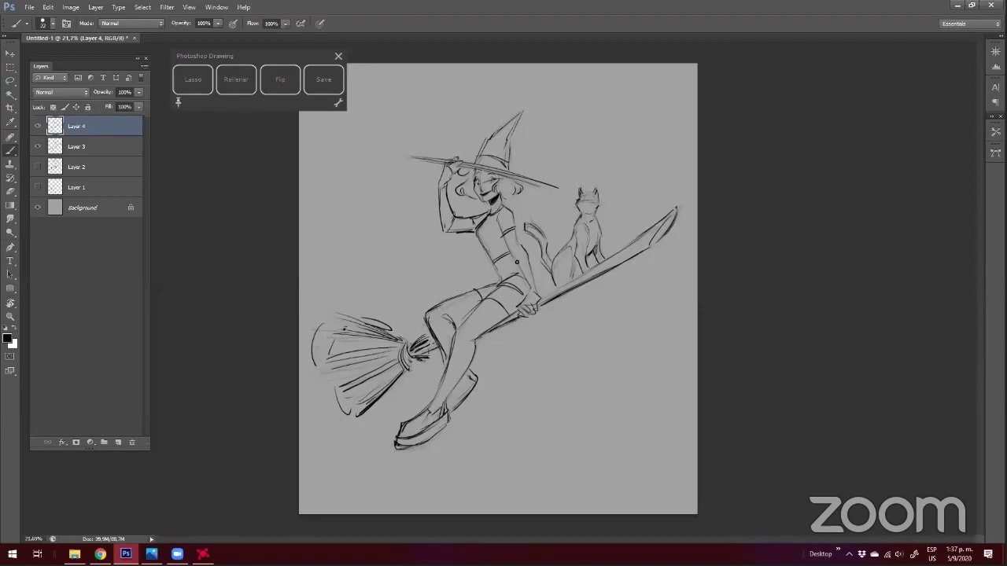
Refine the supporting arm's outline down to the wrist and reinforce the broom handle's contour
{"action": "key", "text": "e"}
{"action": "left_click_drag", "start_coordinate": [514, 255], "coordinate": [537, 296]}
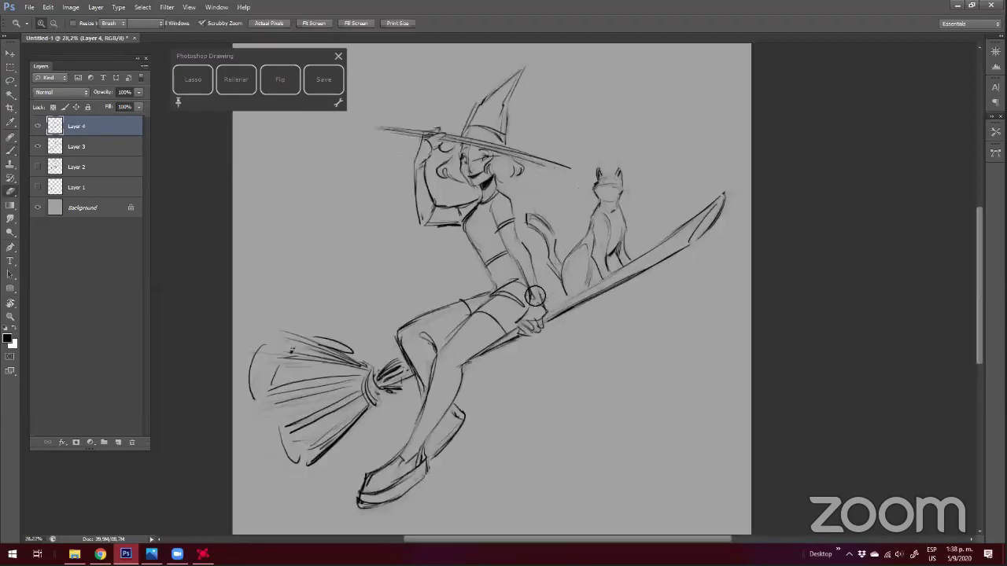
{"action": "key", "text": "b"}
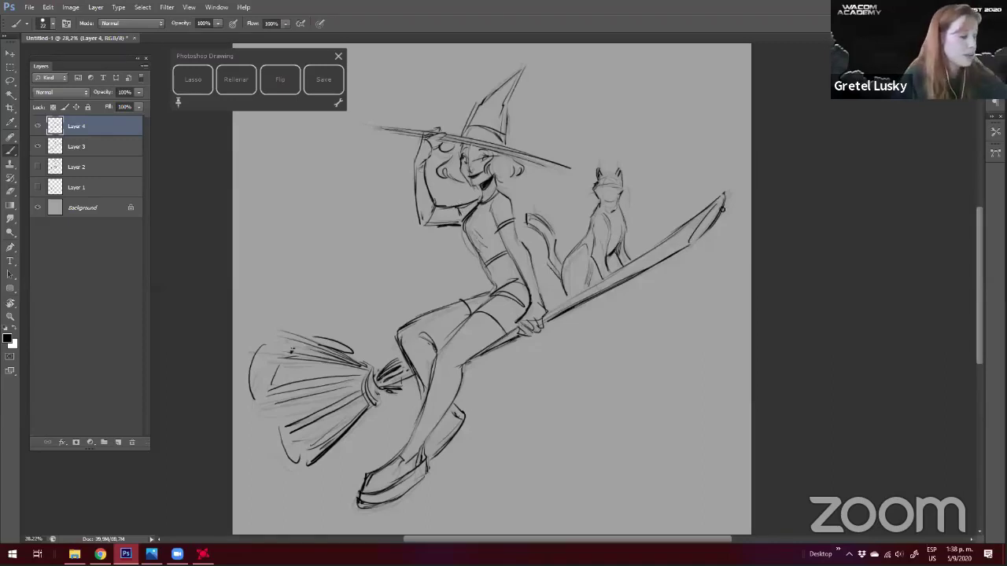
{"action": "left_click_drag", "start_coordinate": [550, 311], "coordinate": [605, 280]}
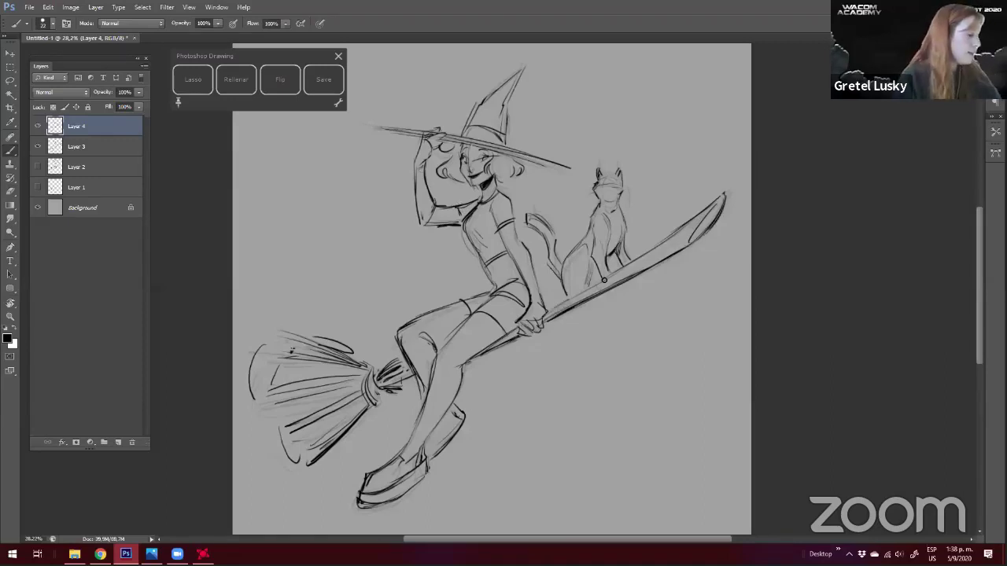
{"action": "key", "text": "ctrl+space"}
{"action": "left_click_drag", "start_coordinate": [289, 253], "coordinate": [256, 227]}
{"action": "key", "text": "b"}
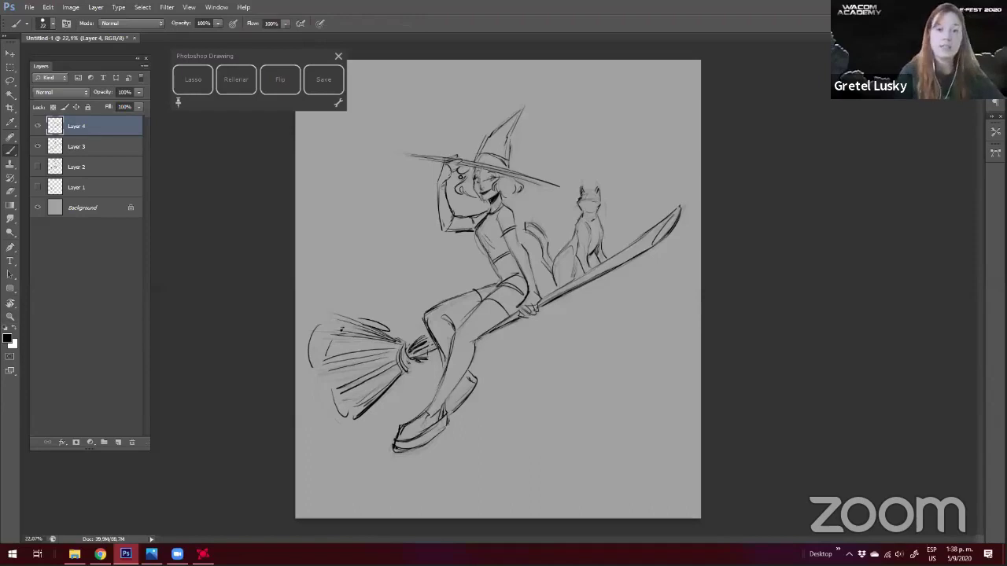
Add curls to the witch's hair on both sides of the face beneath the hat brim
{"action": "key", "text": "ctrl+space"}
{"action": "mouse_move", "coordinate": [451, 199]}
{"action": "left_mouse_down"}
{"action": "mouse_move", "coordinate": [465, 199]}
{"action": "mouse_move", "coordinate": [444, 246]}
{"action": "left_mouse_up"}
{"action": "key", "text": "space"}
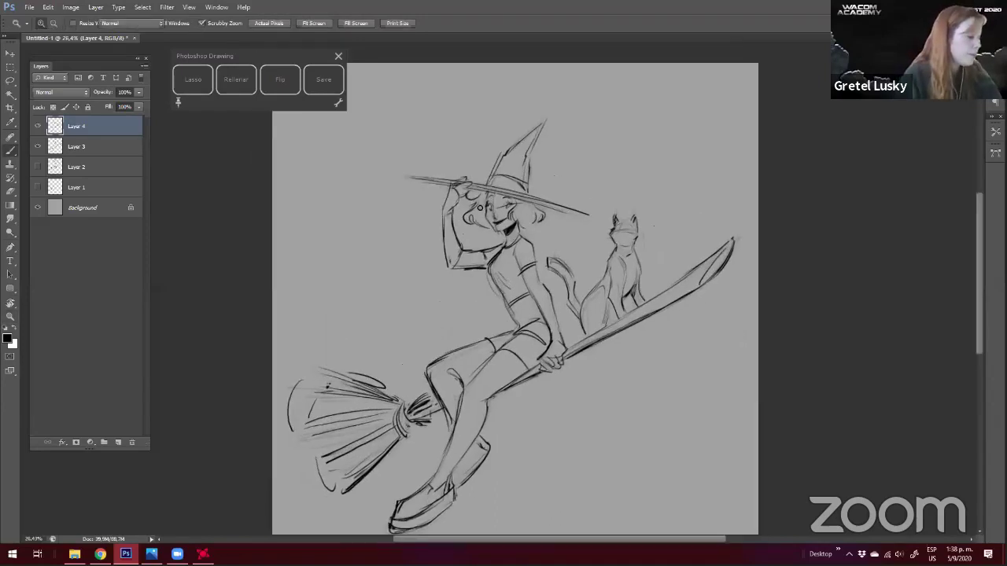
{"action": "mouse_move", "coordinate": [532, 201]}
{"action": "left_mouse_down"}
{"action": "mouse_move", "coordinate": [530, 194]}
{"action": "mouse_move", "coordinate": [540, 215]}
{"action": "left_mouse_up"}
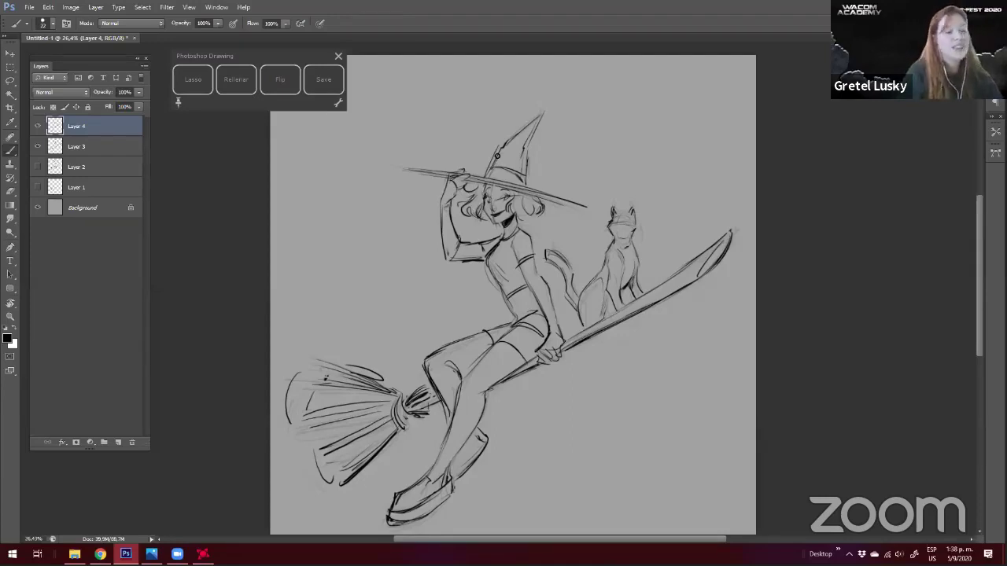
{"action": "mouse_move", "coordinate": [393, 259]}
{"action": "left_mouse_down"}
{"action": "mouse_move", "coordinate": [427, 229]}
{"action": "mouse_move", "coordinate": [281, 243]}
{"action": "left_mouse_up"}
{"action": "key", "text": "z"}
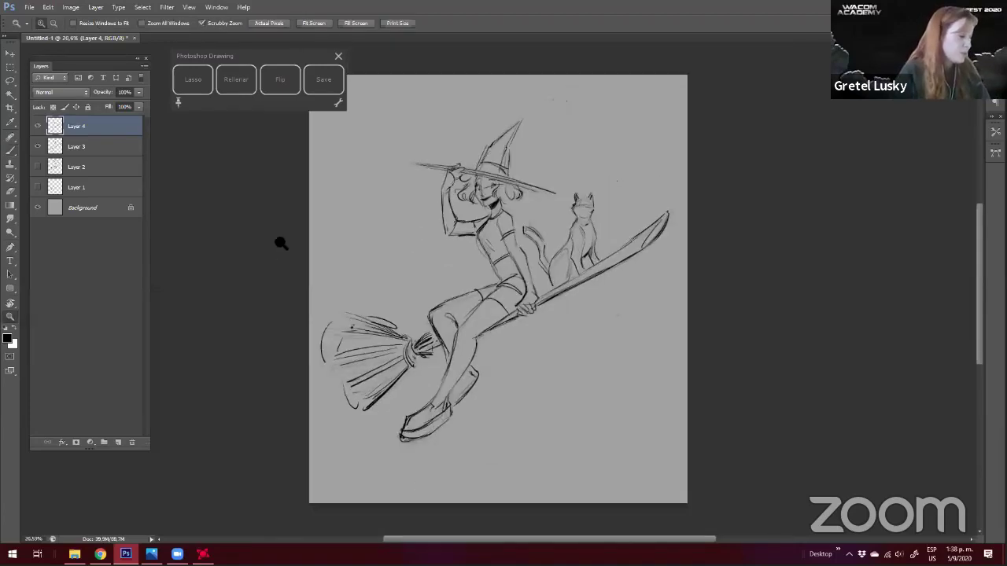
Tidy the pointed end of the hat brim beyond the raised hand
{"action": "key", "text": "ctrl+0"}
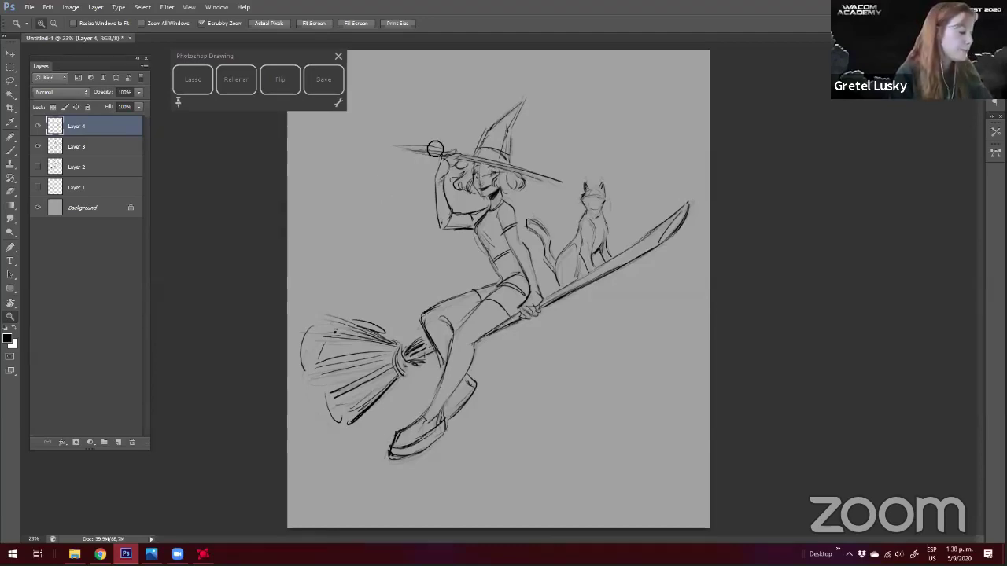
{"action": "key", "text": "b"}
{"action": "key", "text": "b"}
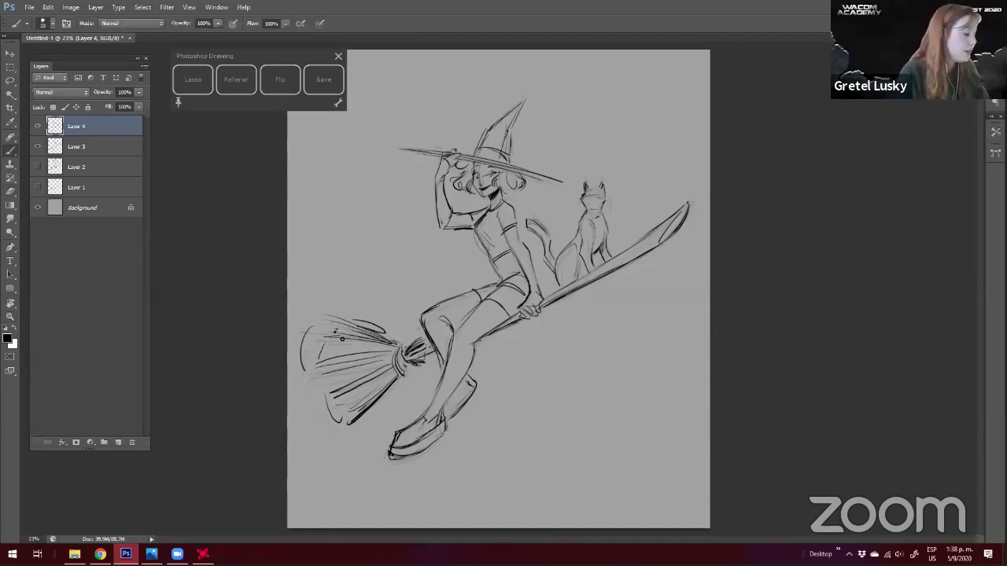
Erase the loop on the upper broom bristles and redraw the lower bristle edge
{"action": "key", "text": "e"}
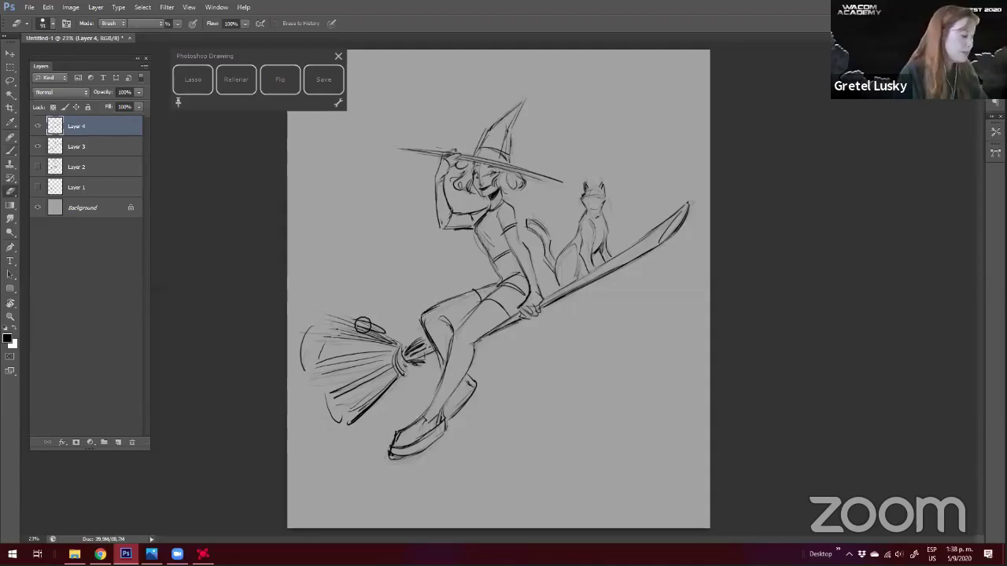
{"action": "left_click_drag", "start_coordinate": [362, 325], "coordinate": [392, 336]}
{"action": "key", "text": "b"}
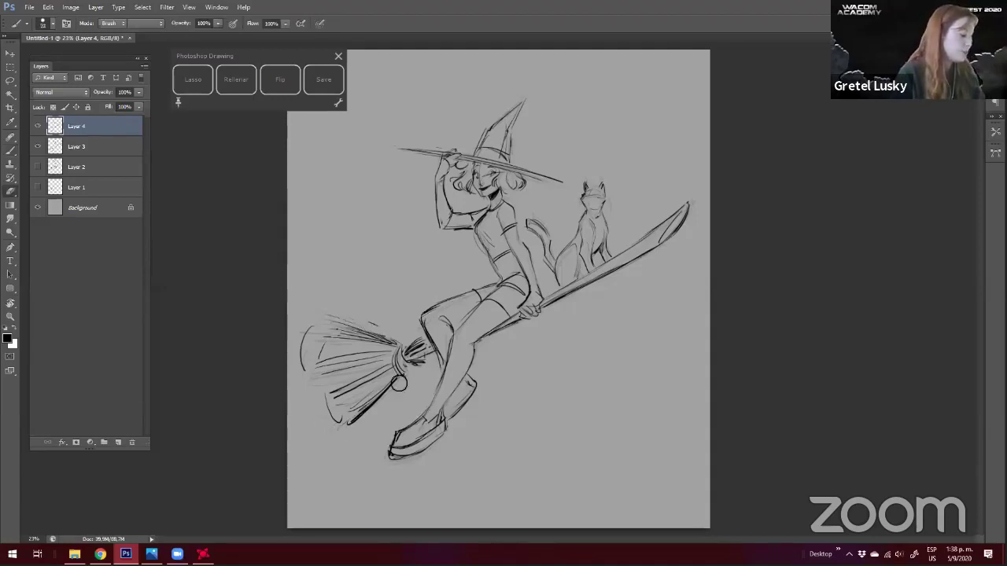
{"action": "left_click_drag", "start_coordinate": [340, 419], "coordinate": [383, 393]}
Rework both of the witch's shoes, refining the outlines, soles and heels
{"action": "mouse_move", "coordinate": [479, 382]}
{"action": "left_mouse_down"}
{"action": "mouse_move", "coordinate": [450, 418]}
{"action": "mouse_move", "coordinate": [448, 340]}
{"action": "mouse_move", "coordinate": [475, 309]}
{"action": "mouse_move", "coordinate": [447, 360]}
{"action": "mouse_move", "coordinate": [442, 388]}
{"action": "mouse_move", "coordinate": [455, 397]}
{"action": "mouse_move", "coordinate": [393, 450]}
{"action": "mouse_move", "coordinate": [415, 443]}
{"action": "mouse_move", "coordinate": [410, 457]}
{"action": "mouse_move", "coordinate": [420, 457]}
{"action": "mouse_move", "coordinate": [443, 427]}
{"action": "left_mouse_up"}
{"action": "key", "text": "e"}
{"action": "key", "text": "b"}
{"action": "key", "text": "e"}
{"action": "key", "text": "b"}
{"action": "key", "text": "e"}
{"action": "key", "text": "b"}
{"action": "key", "text": "ctrl+space"}
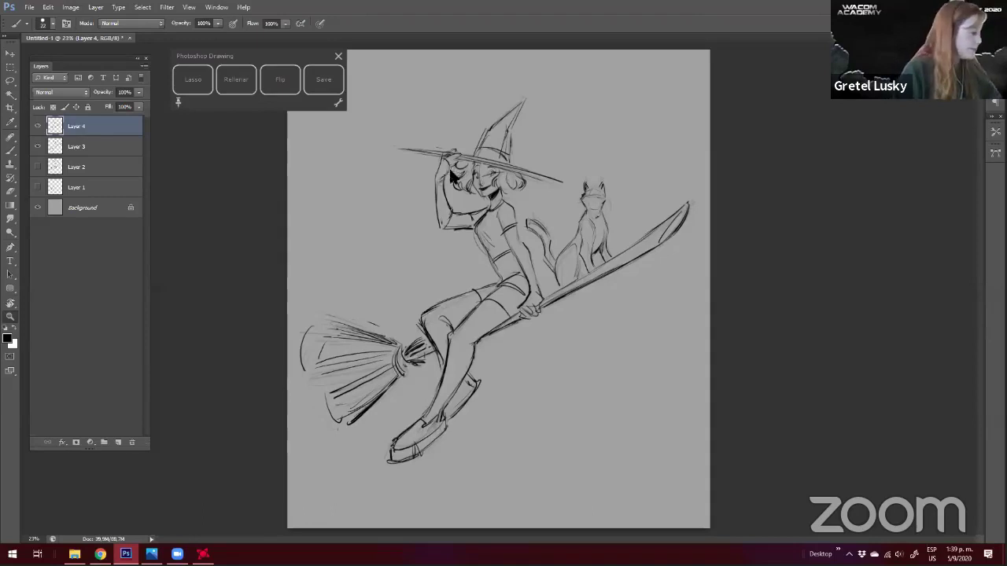
Fade Layer 4 to 13% opacity and hide Layer 3
{"action": "key", "text": "ctrl+minus"}
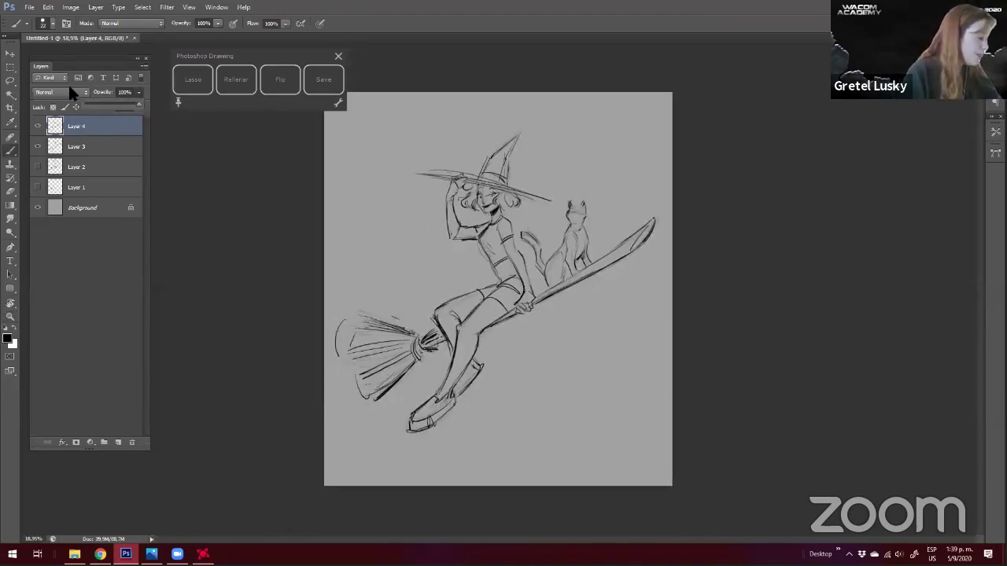
{"action": "left_click", "coordinate": [89, 104]}
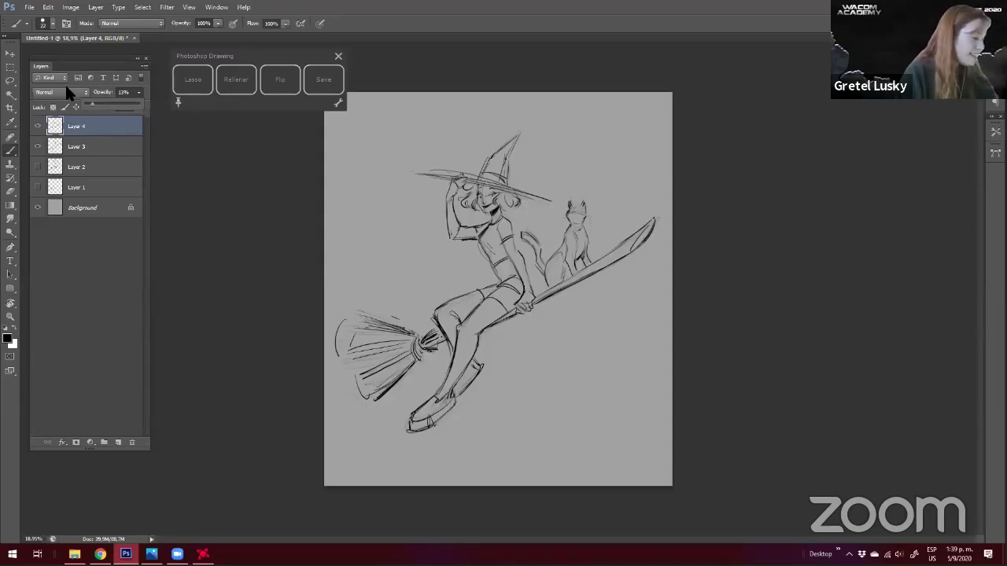
{"action": "left_click", "coordinate": [38, 147]}
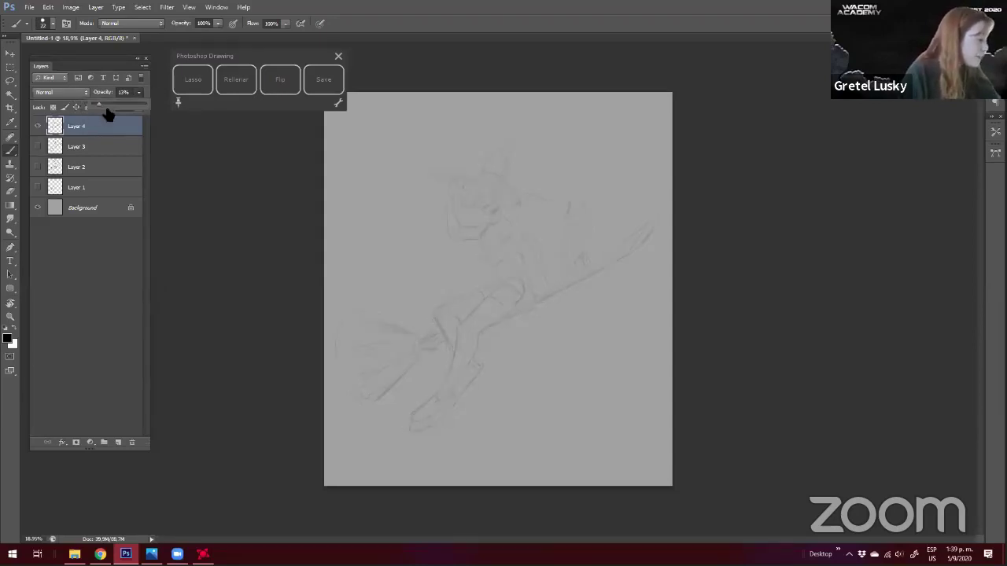
Add a new layer above Layer 4 and reduce the brush size to 19 px
{"action": "left_click", "coordinate": [118, 443]}
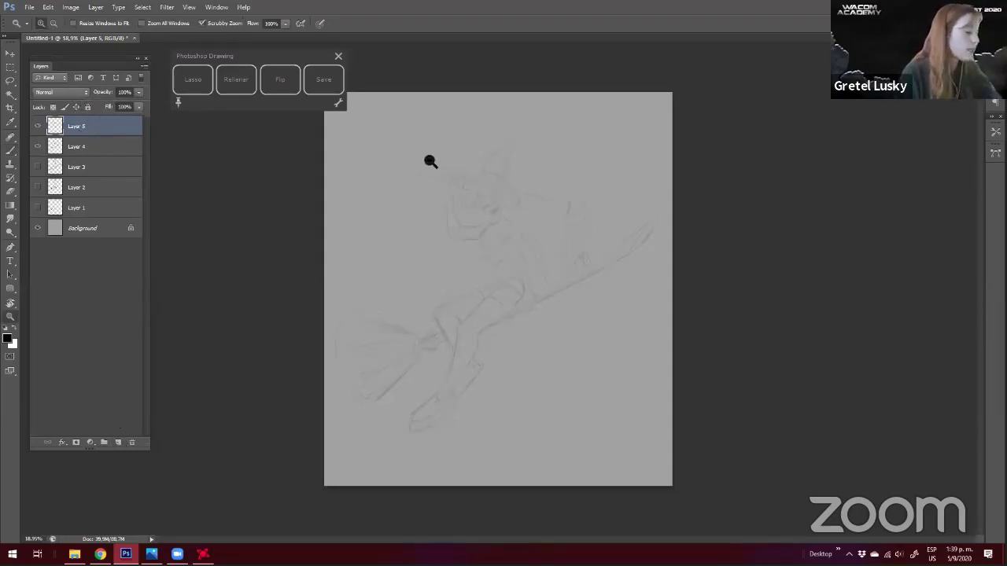
{"action": "scroll", "coordinate": [364, 268], "scroll_direction": "up", "scroll_amount": 3}
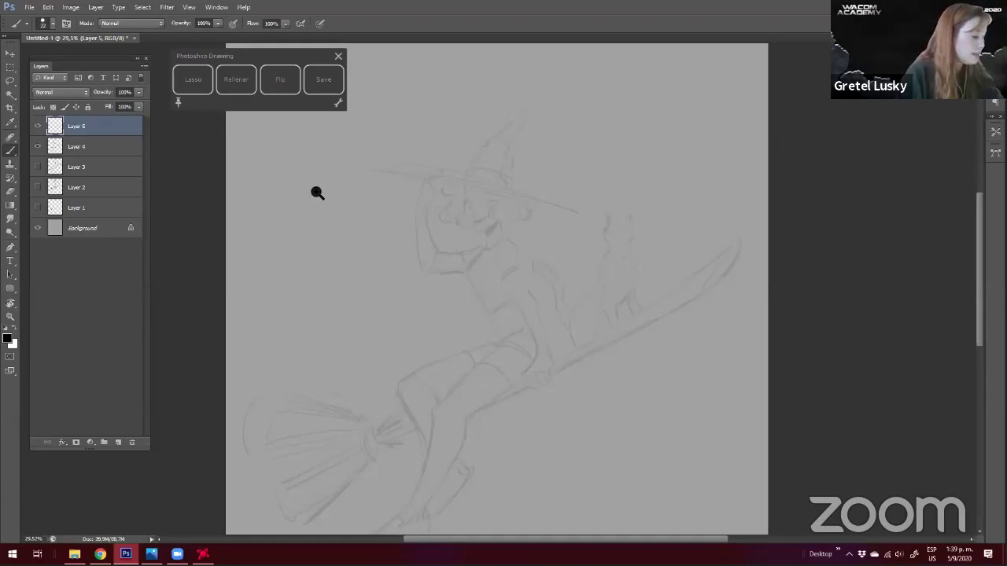
{"action": "scroll", "coordinate": [360, 218], "scroll_direction": "up", "scroll_amount": 2}
{"action": "right_click", "coordinate": [360, 218]}
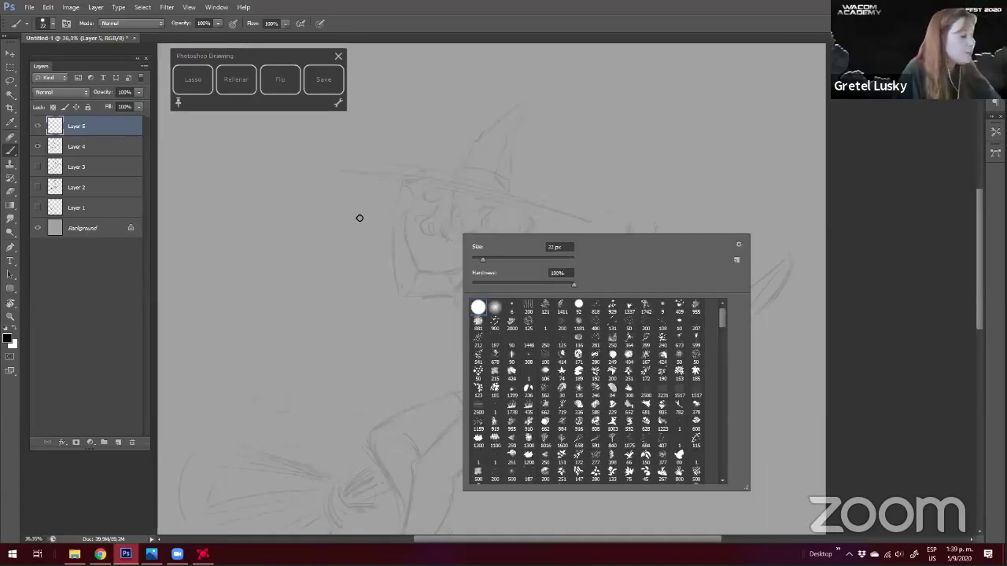
{"action": "left_click", "coordinate": [478, 260]}
{"action": "left_click", "coordinate": [401, 178]}
Ink the hat's front edge and the witch's face contour down to the chin, with the jawline and first neck strokes on Layer 5
{"action": "mouse_move", "coordinate": [463, 244]}
{"action": "left_mouse_down"}
{"action": "mouse_move", "coordinate": [416, 247]}
{"action": "mouse_move", "coordinate": [385, 325]}
{"action": "mouse_move", "coordinate": [434, 255]}
{"action": "left_mouse_up"}
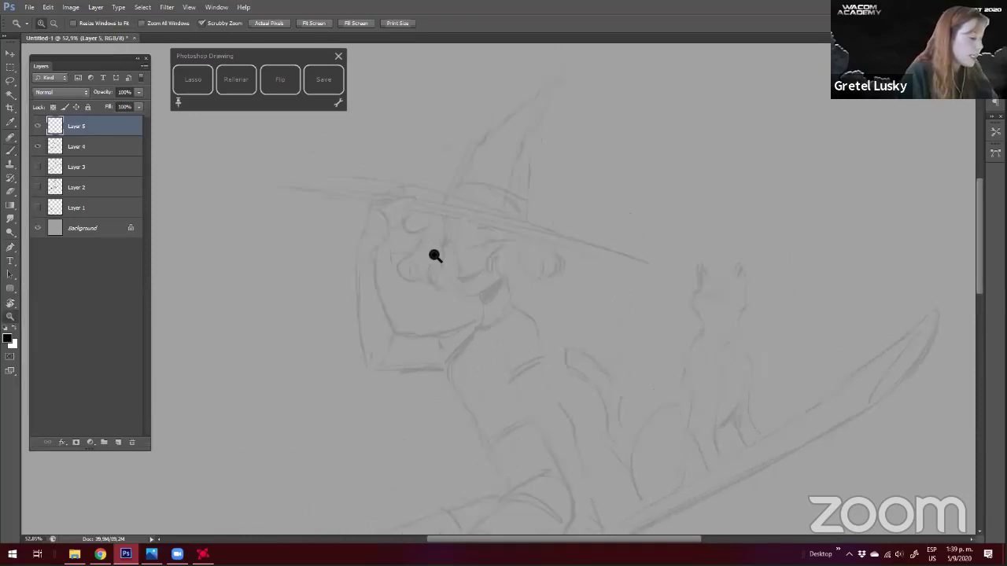
{"action": "scroll", "coordinate": [323, 273], "scroll_direction": "up", "scroll_amount": 1}
{"action": "key", "text": "b"}
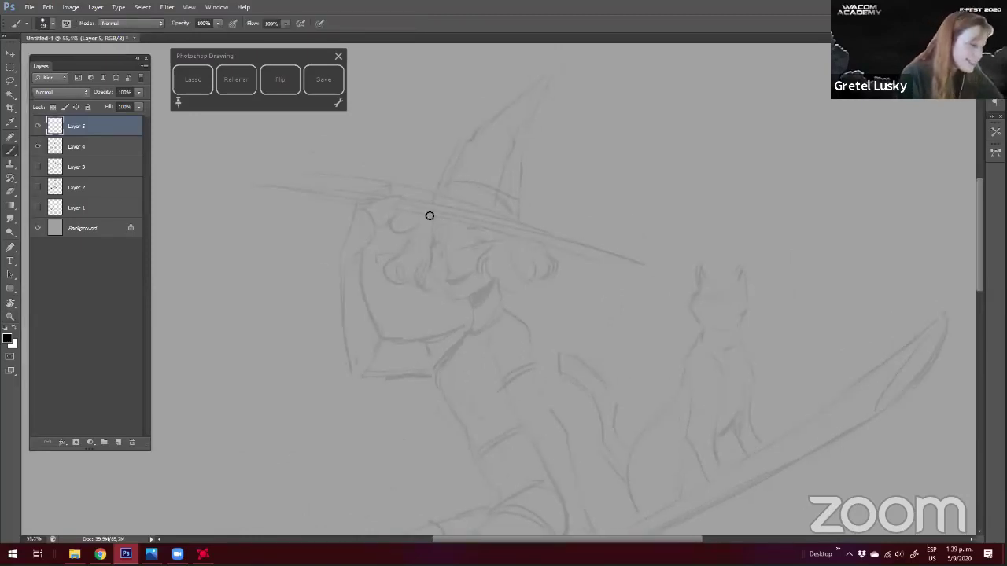
{"action": "left_click_drag", "start_coordinate": [450, 180], "coordinate": [429, 217]}
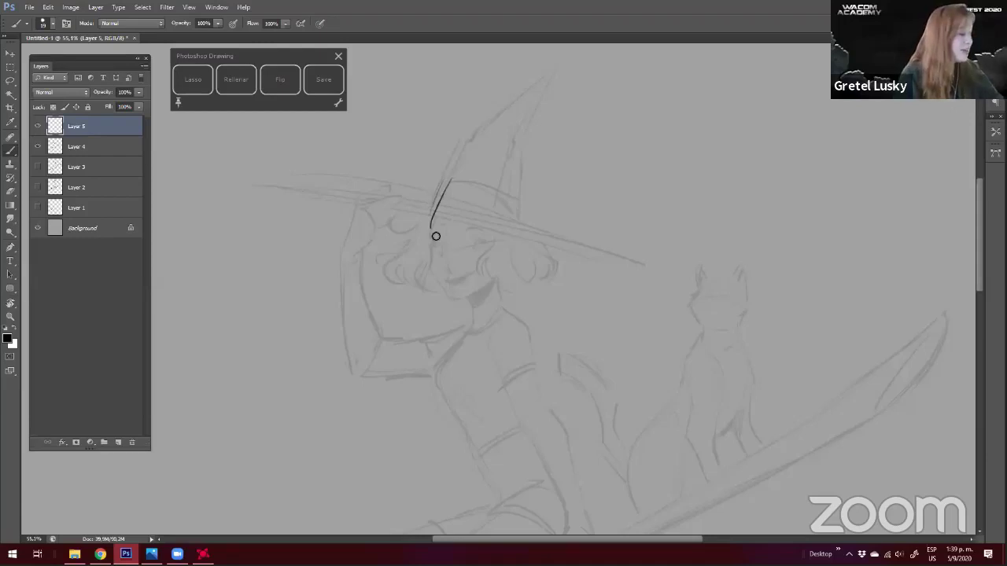
{"action": "left_click_drag", "start_coordinate": [431, 227], "coordinate": [433, 245]}
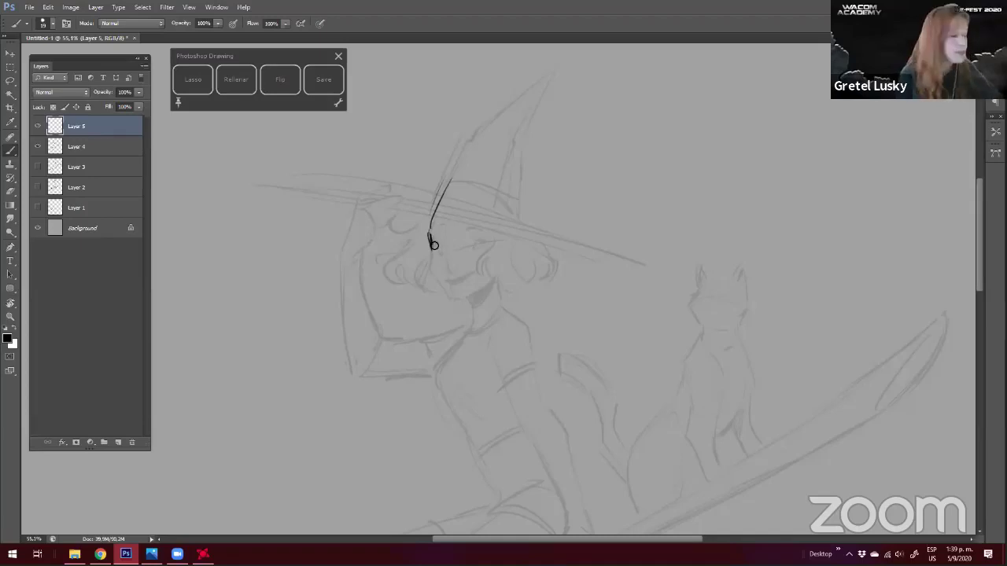
{"action": "mouse_move", "coordinate": [431, 245]}
{"action": "left_mouse_down"}
{"action": "mouse_move", "coordinate": [429, 273]}
{"action": "mouse_move", "coordinate": [433, 241]}
{"action": "mouse_move", "coordinate": [434, 273]}
{"action": "mouse_move", "coordinate": [452, 299]}
{"action": "left_mouse_up"}
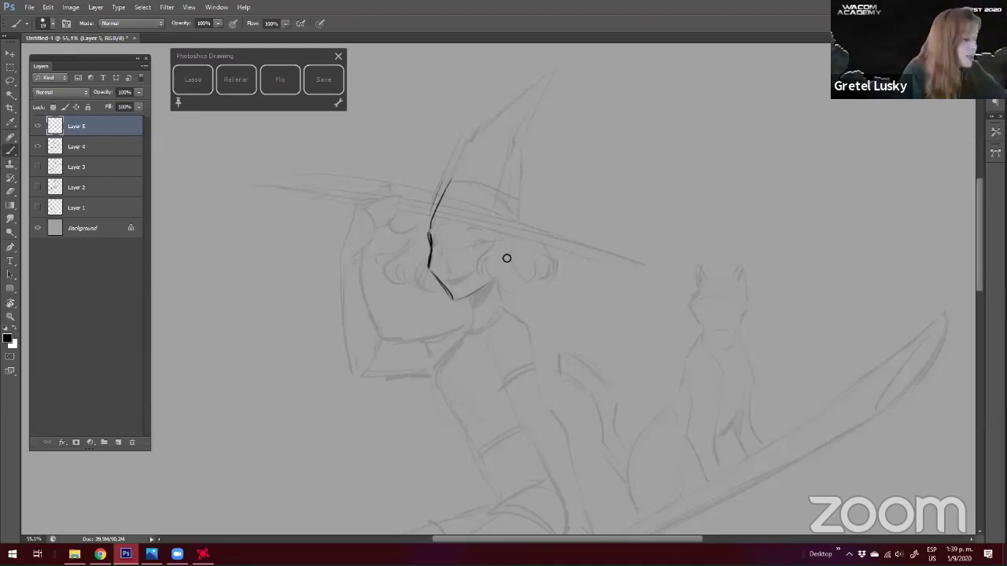
{"action": "mouse_move", "coordinate": [454, 301]}
{"action": "left_mouse_down"}
{"action": "mouse_move", "coordinate": [491, 284]}
{"action": "mouse_move", "coordinate": [475, 312]}
{"action": "mouse_move", "coordinate": [496, 288]}
{"action": "left_mouse_up"}
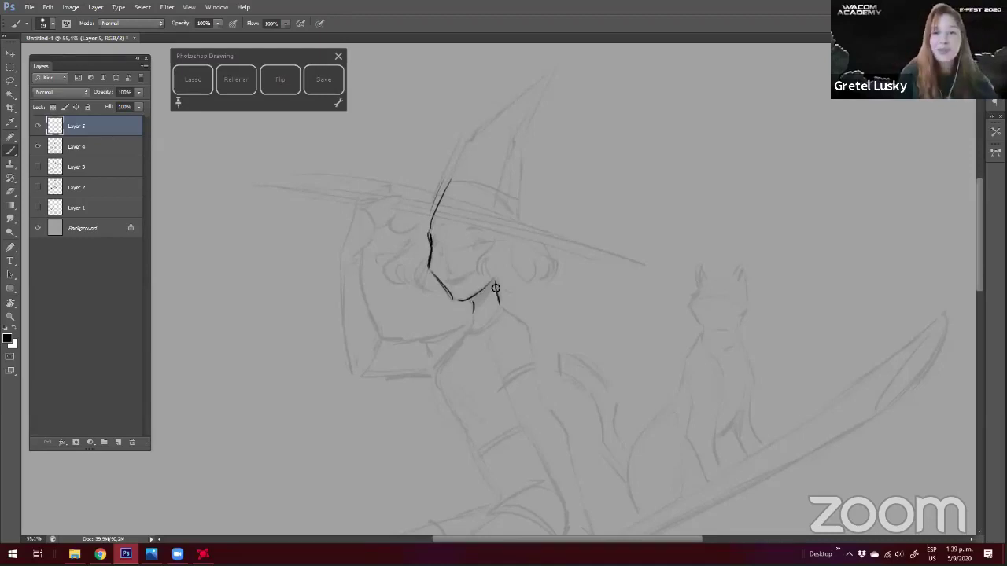
{"action": "left_click", "coordinate": [37, 126]}
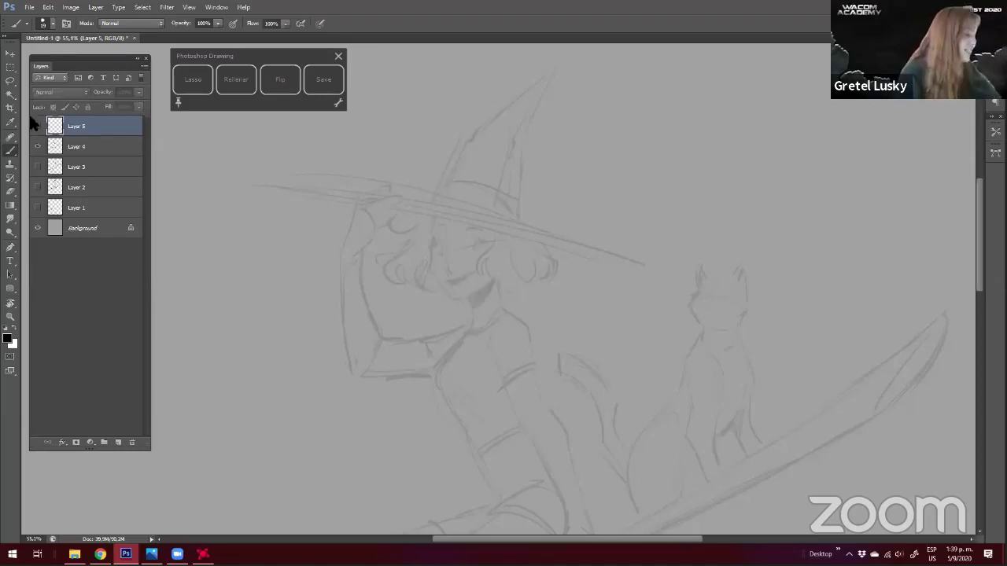
{"action": "left_click", "coordinate": [37, 126]}
Clean up and redraw the lines on both sides of the witch's neck below the jaw
{"action": "key", "text": "ctrl+space"}
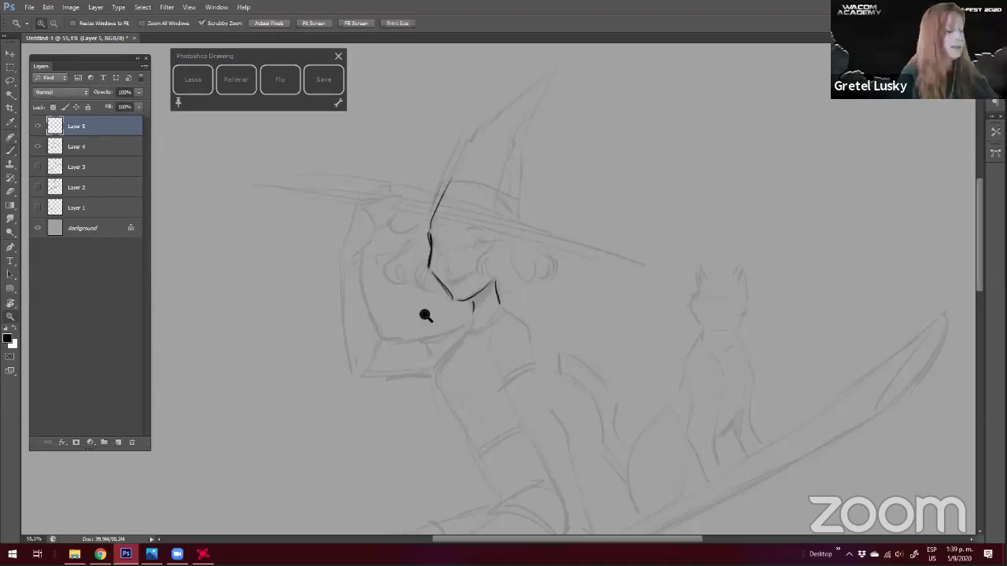
{"action": "left_click_drag", "start_coordinate": [389, 273], "coordinate": [416, 270]}
{"action": "key", "text": "e"}
{"action": "left_click", "coordinate": [543, 347]}
{"action": "key", "text": "b"}
{"action": "mouse_move", "coordinate": [569, 292]}
{"action": "left_mouse_down"}
{"action": "mouse_move", "coordinate": [542, 328]}
{"action": "mouse_move", "coordinate": [541, 318]}
{"action": "mouse_move", "coordinate": [552, 308]}
{"action": "mouse_move", "coordinate": [535, 350]}
{"action": "left_mouse_up"}
{"action": "left_click_drag", "start_coordinate": [578, 280], "coordinate": [586, 330]}
{"action": "key", "text": "e"}
{"action": "key", "text": "b"}
Thicken the witch's forehead and cheek contour and fill the shadow beneath her jaw with solid black
{"action": "mouse_move", "coordinate": [464, 206]}
{"action": "left_mouse_down"}
{"action": "mouse_move", "coordinate": [488, 243]}
{"action": "mouse_move", "coordinate": [463, 252]}
{"action": "left_mouse_up"}
{"action": "key", "text": "e"}
{"action": "key", "text": "b"}
{"action": "key", "text": "e"}
{"action": "key", "text": "b"}
{"action": "mouse_move", "coordinate": [476, 285]}
{"action": "left_mouse_down"}
{"action": "mouse_move", "coordinate": [502, 317]}
{"action": "mouse_move", "coordinate": [584, 279]}
{"action": "left_mouse_up"}
Reduce the brush size and ink the witch's small nose over the sketch
{"action": "right_click", "coordinate": [528, 307]}
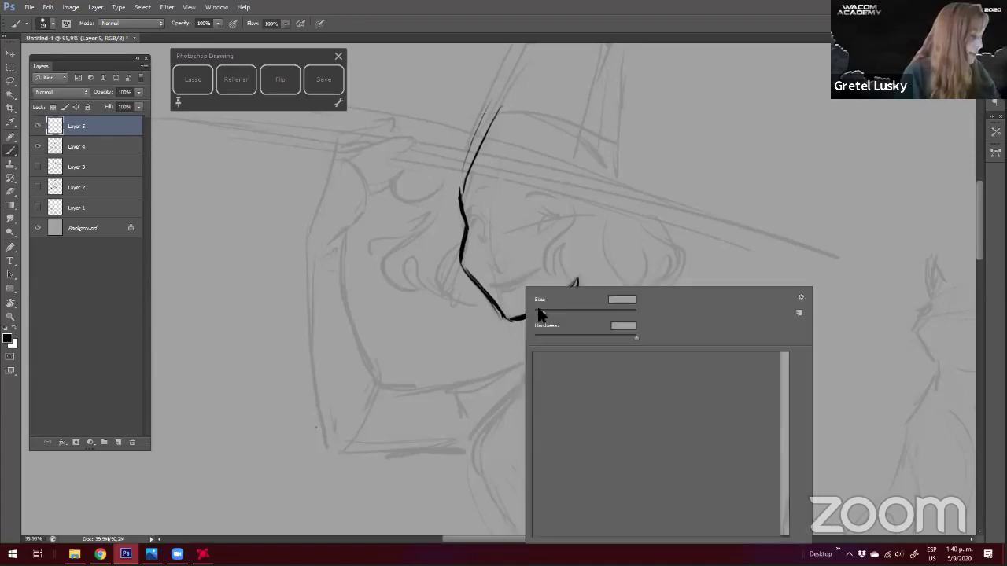
{"action": "left_click", "coordinate": [494, 239]}
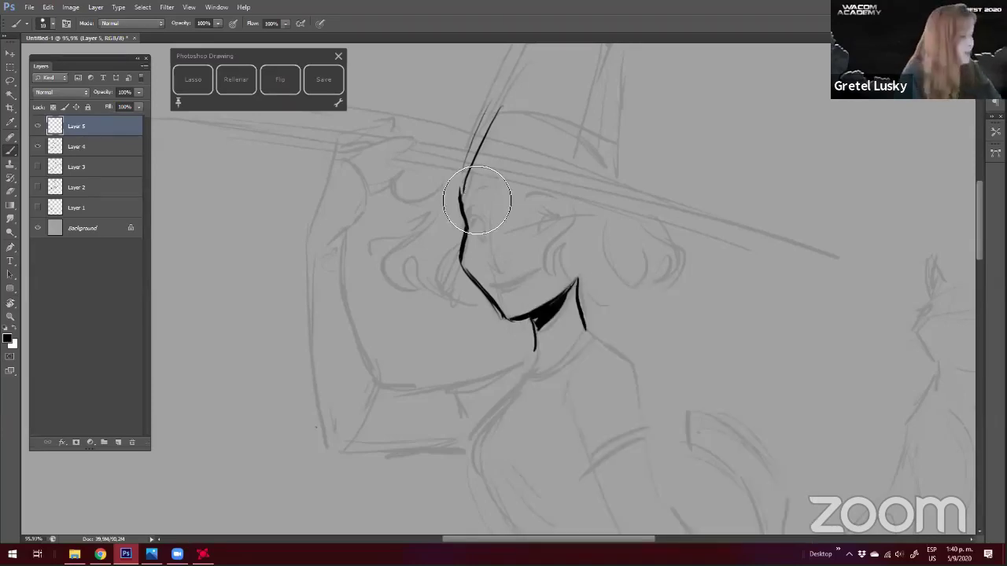
{"action": "left_click_drag", "start_coordinate": [509, 263], "coordinate": [502, 263]}
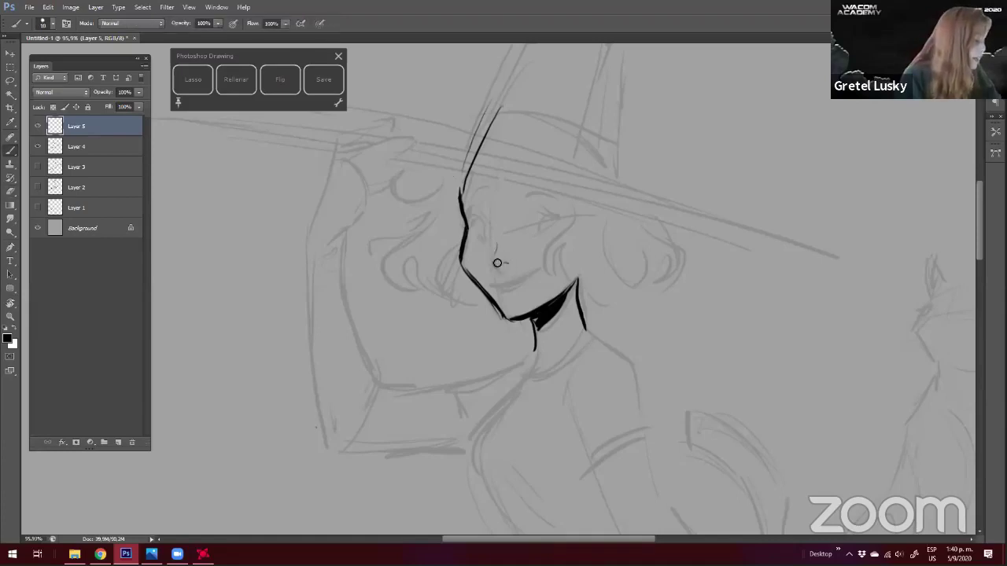
{"action": "scroll", "coordinate": [505, 248], "scroll_direction": "up", "scroll_amount": 1}
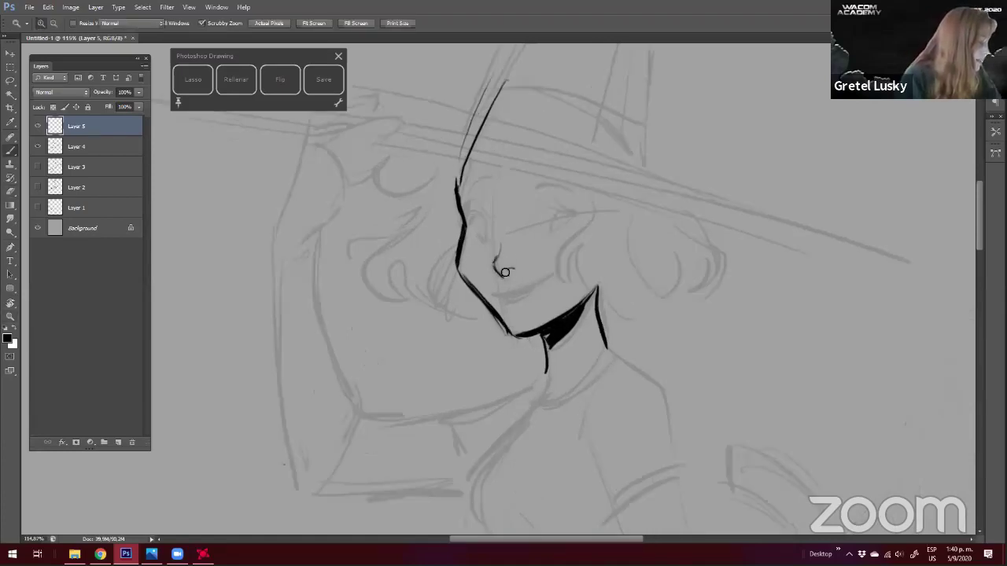
{"action": "key", "text": "e"}
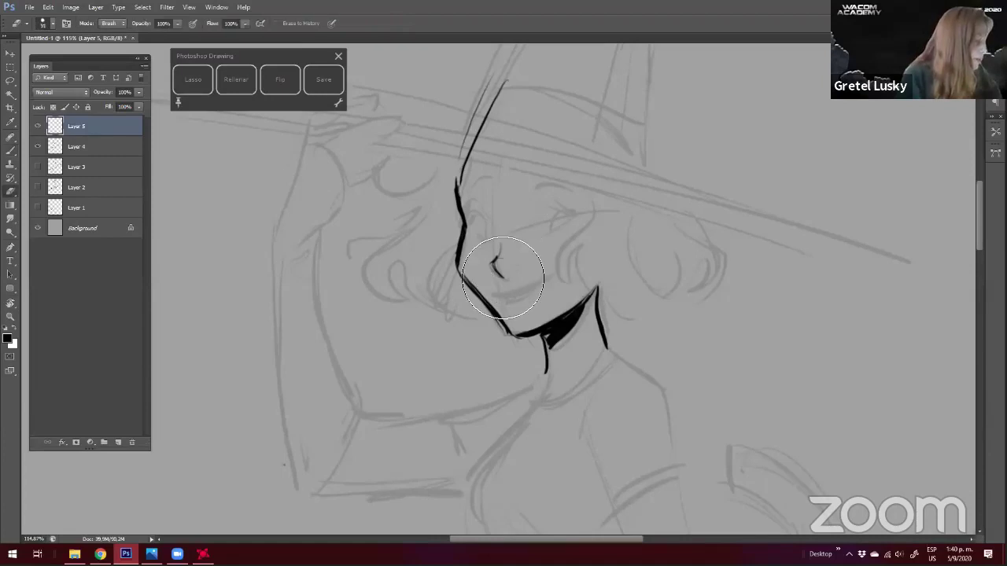
{"action": "key", "text": "b"}
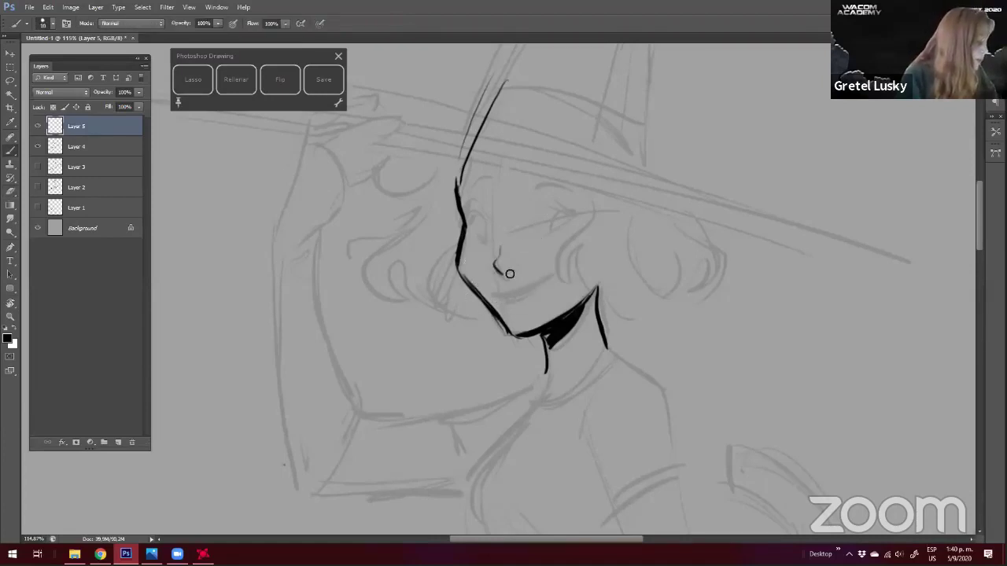
{"action": "left_click_drag", "start_coordinate": [505, 270], "coordinate": [516, 272]}
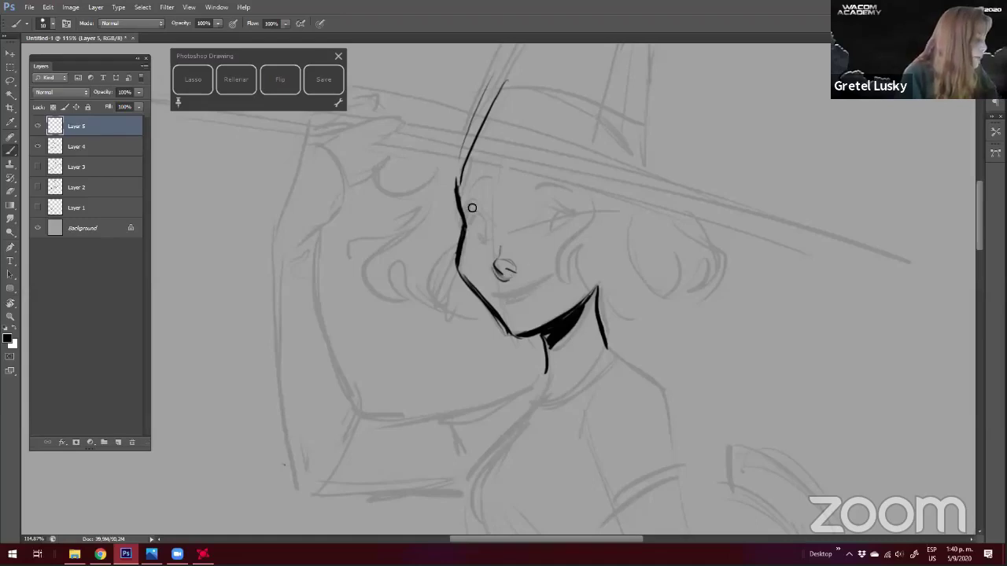
Ink the thick upper lid and lash of the witch's far eye against the face contour
{"action": "mouse_move", "coordinate": [468, 213]}
{"action": "left_mouse_down"}
{"action": "mouse_move", "coordinate": [492, 220]}
{"action": "mouse_move", "coordinate": [487, 236]}
{"action": "left_mouse_up"}
{"action": "key", "text": "e"}
{"action": "key", "text": "b"}
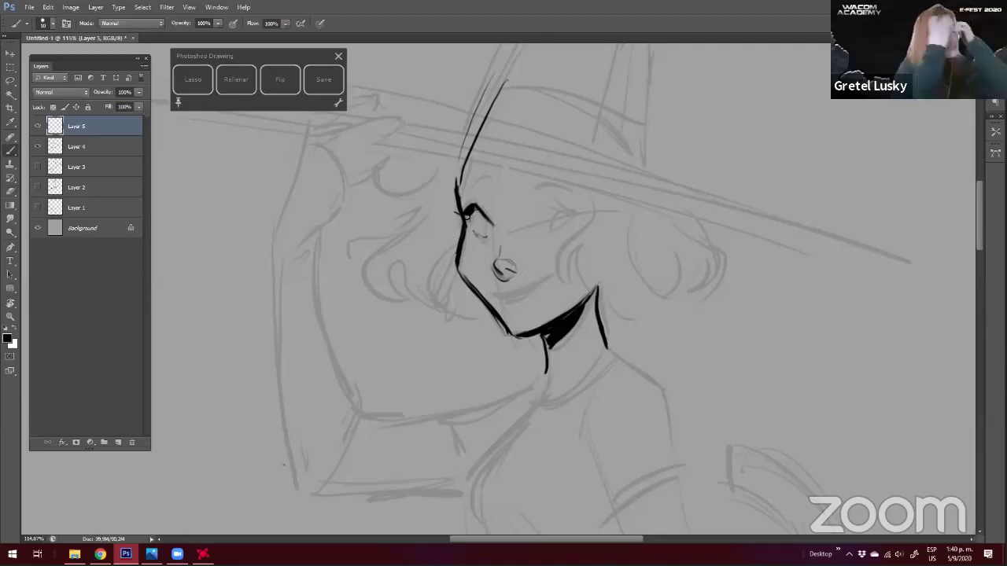
Ink the curved upper lid of the witch's near eye, cleaning its edge and adding a pointed outer lash
{"action": "left_click_drag", "start_coordinate": [544, 201], "coordinate": [581, 207]}
{"action": "key", "text": "e"}
{"action": "key", "text": "bracketleft"}
{"action": "key", "text": "bracketleft"}
{"action": "key", "text": "bracketleft"}
{"action": "key", "text": "bracketleft"}
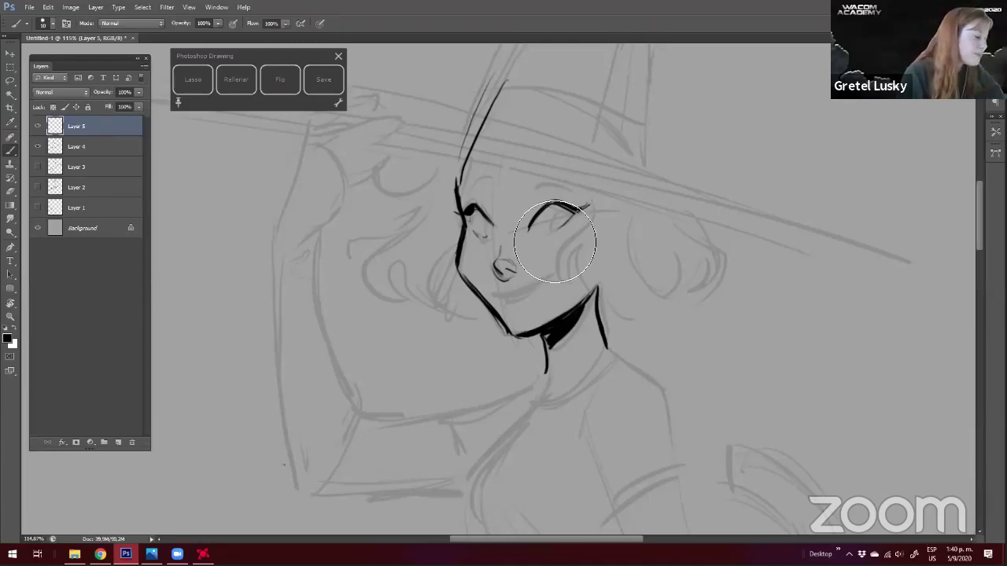
{"action": "key", "text": "e"}
{"action": "key", "text": "b"}
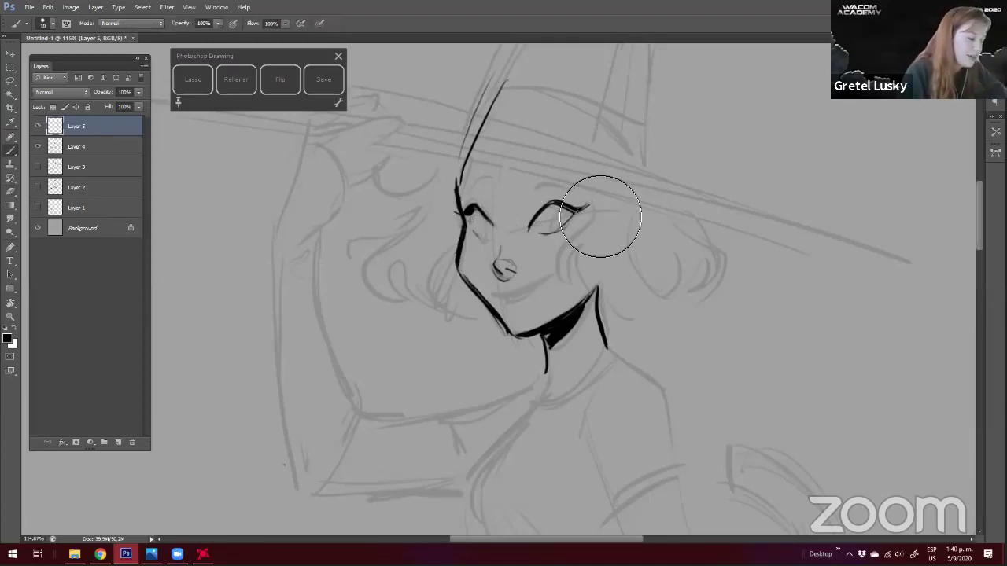
{"action": "left_click_drag", "start_coordinate": [576, 212], "coordinate": [587, 203]}
Ink the lower lids of both eyes and refine the upper lid line of the near eye
{"action": "left_click_drag", "start_coordinate": [485, 237], "coordinate": [475, 226]}
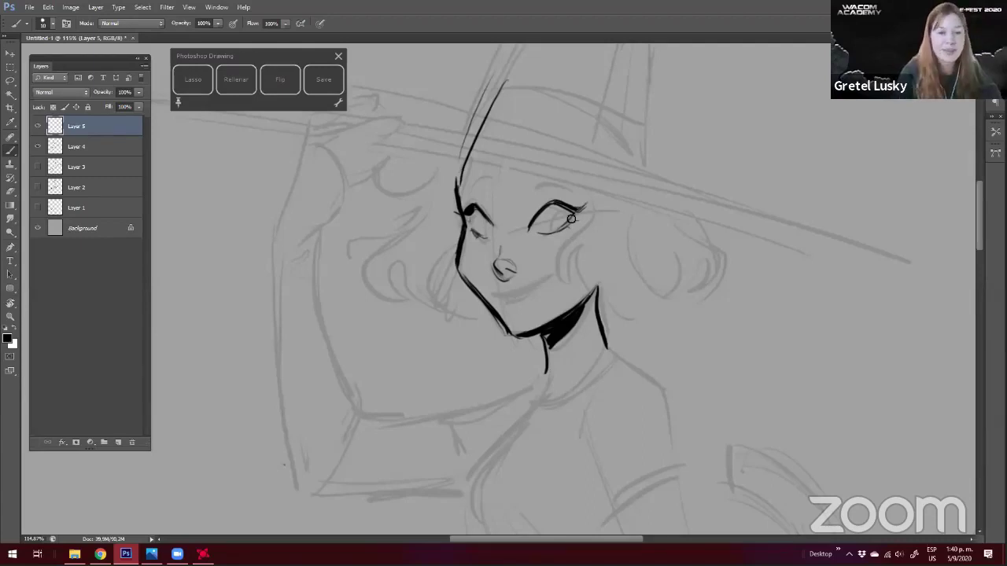
{"action": "key", "text": "e"}
{"action": "key", "text": "b"}
{"action": "mouse_move", "coordinate": [546, 207]}
{"action": "left_mouse_down"}
{"action": "mouse_move", "coordinate": [565, 213]}
{"action": "mouse_move", "coordinate": [549, 203]}
{"action": "left_mouse_up"}
{"action": "key", "text": "b"}
{"action": "key", "text": "e"}
{"action": "key", "text": "b"}
{"action": "left_click_drag", "start_coordinate": [454, 319], "coordinate": [455, 340]}
{"action": "left_click_drag", "start_coordinate": [463, 299], "coordinate": [466, 301]}
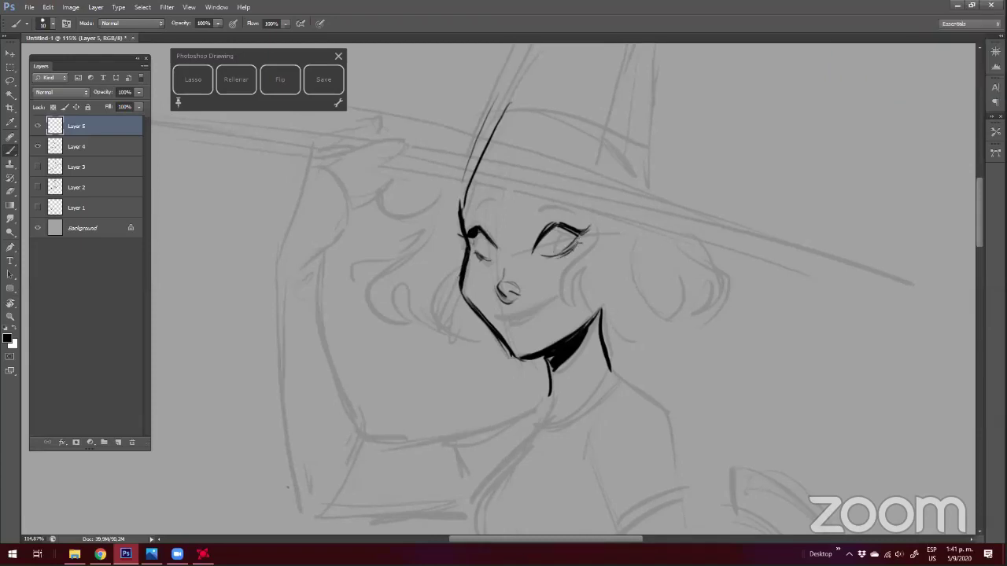
Reduce the eraser size, trim the far eye's lid, and ink the inner parts of both eyebrows
{"action": "key", "text": "e"}
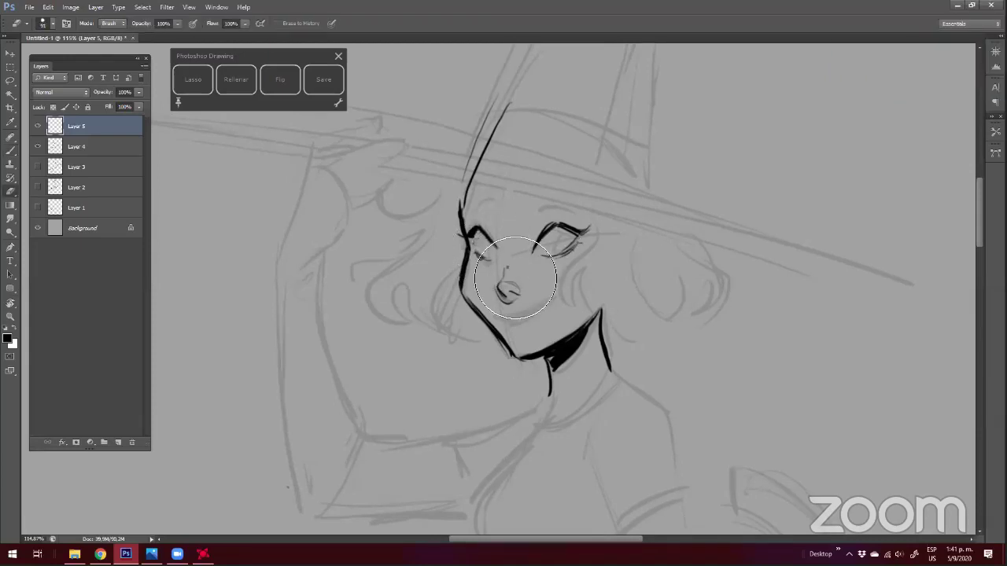
{"action": "right_click", "coordinate": [518, 273]}
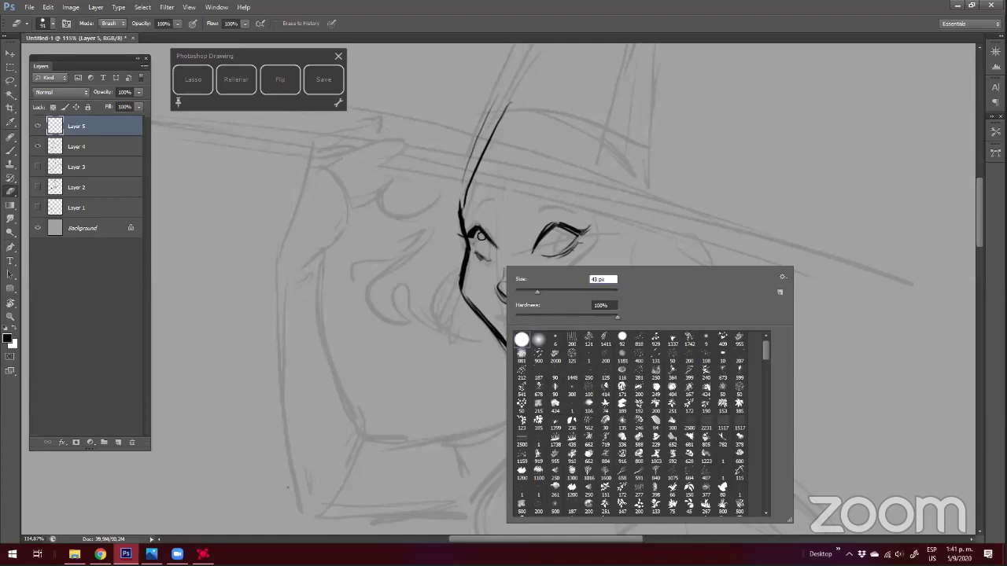
{"action": "key", "text": "Escape"}
{"action": "key", "text": "b"}
{"action": "mouse_move", "coordinate": [532, 205]}
{"action": "left_mouse_down"}
{"action": "mouse_move", "coordinate": [474, 225]}
{"action": "mouse_move", "coordinate": [475, 206]}
{"action": "left_mouse_up"}
{"action": "key", "text": "e"}
{"action": "key", "text": "b"}
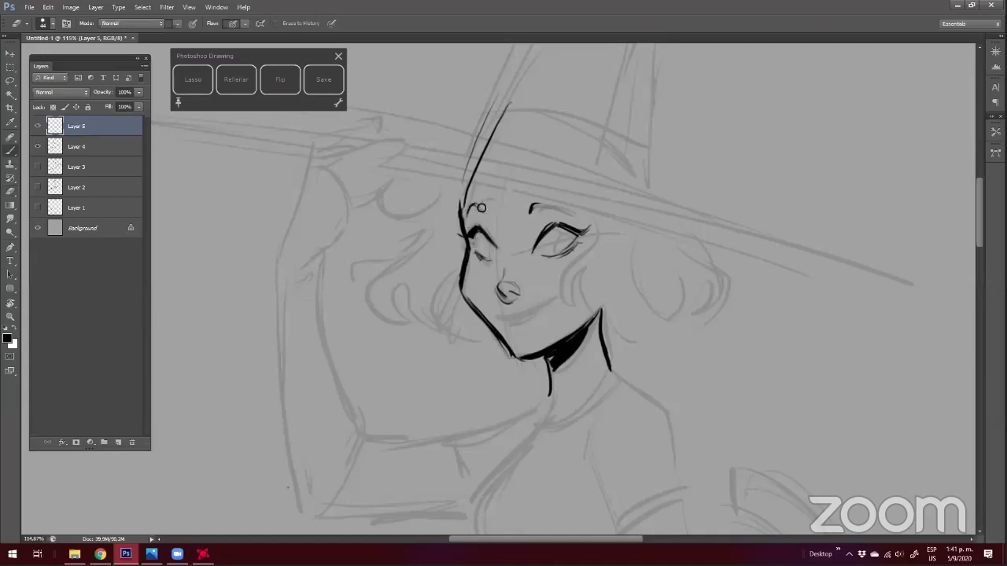
{"action": "key", "text": "b"}
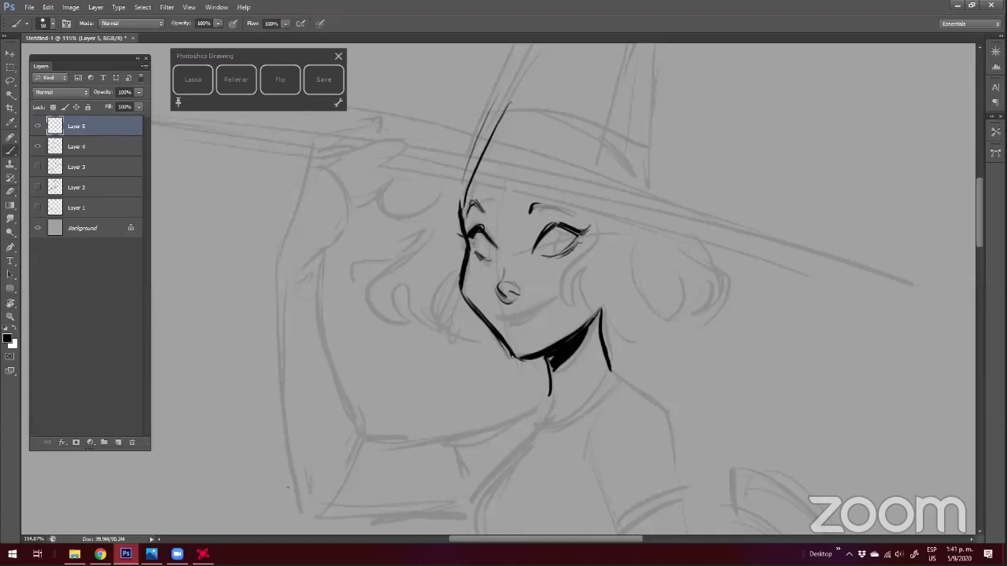
Ink the irises in both of the witch's eyes and tidy the cheek contour with a smaller eraser
{"action": "left_click_drag", "start_coordinate": [567, 235], "coordinate": [558, 249]}
{"action": "key", "text": "bracketleft"}
{"action": "key", "text": "bracketleft"}
{"action": "key", "text": "bracketleft"}
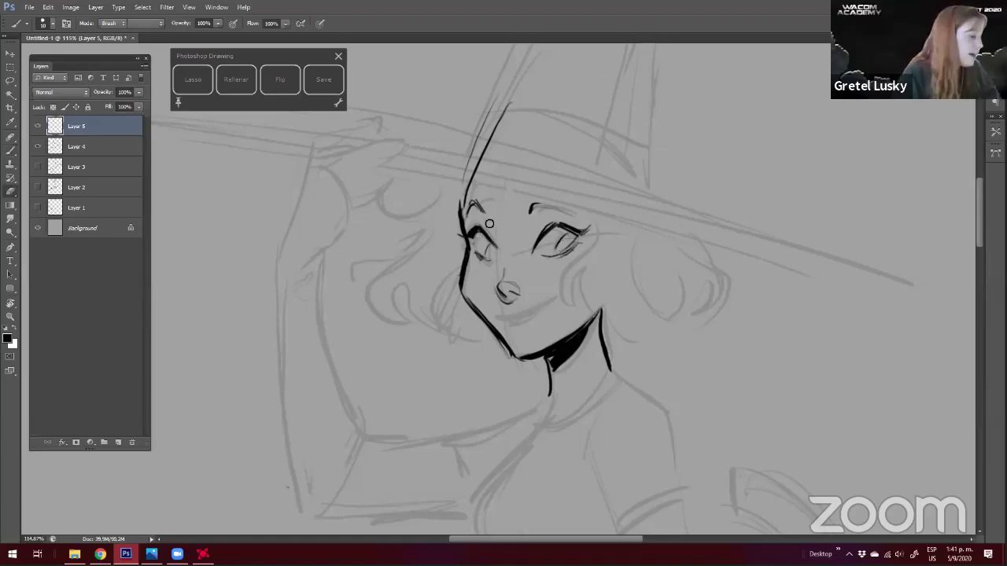
{"action": "key", "text": "e"}
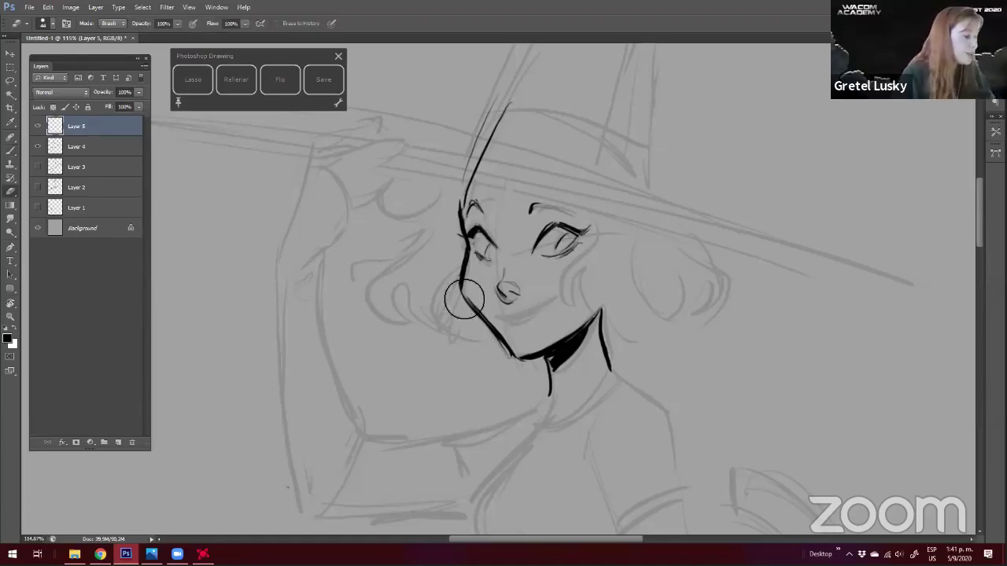
{"action": "key", "text": "b"}
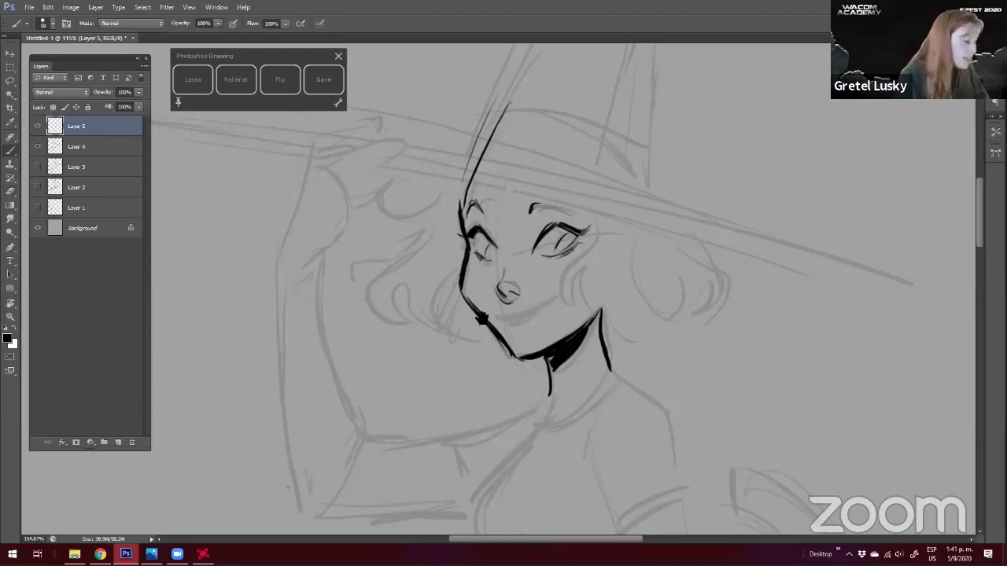
Ink the inner edge of the raised forearm from the wrist to the elbow, adding the short crease at the bend
{"action": "left_click_drag", "start_coordinate": [294, 342], "coordinate": [291, 305]}
{"action": "left_click_drag", "start_coordinate": [321, 342], "coordinate": [463, 340]}
{"action": "mouse_move", "coordinate": [423, 208]}
{"action": "left_mouse_down"}
{"action": "mouse_move", "coordinate": [467, 401]}
{"action": "mouse_move", "coordinate": [453, 442]}
{"action": "left_mouse_up"}
{"action": "key", "text": "ctrl+z"}
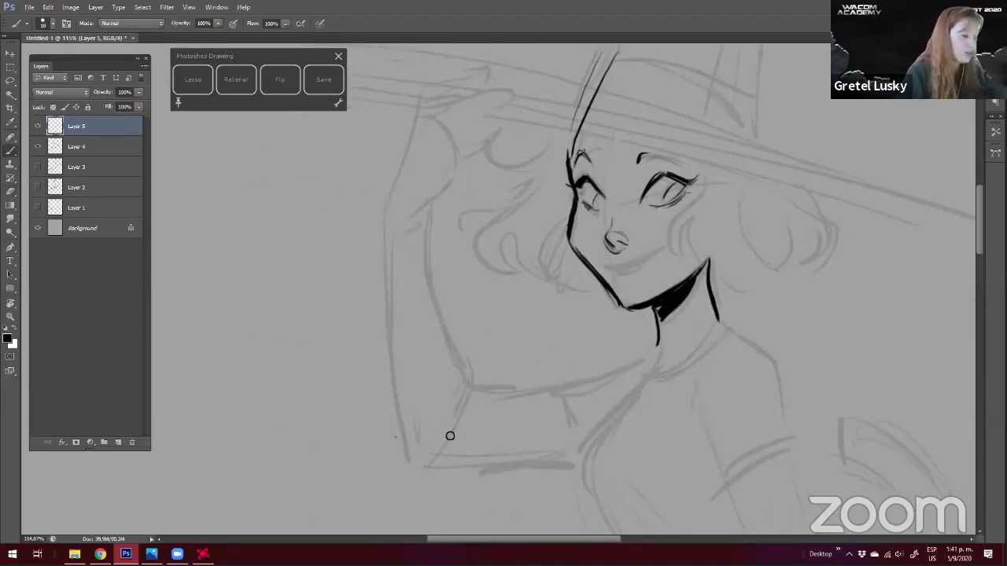
{"action": "mouse_move", "coordinate": [432, 202]}
{"action": "left_mouse_down"}
{"action": "mouse_move", "coordinate": [461, 376]}
{"action": "mouse_move", "coordinate": [436, 443]}
{"action": "left_mouse_up"}
{"action": "key", "text": "e"}
{"action": "key", "text": "b"}
{"action": "key", "text": "e"}
{"action": "left_click", "coordinate": [437, 451]}
{"action": "key", "text": "b"}
{"action": "mouse_move", "coordinate": [454, 410]}
{"action": "left_mouse_down"}
{"action": "mouse_move", "coordinate": [342, 350]}
{"action": "mouse_move", "coordinate": [301, 394]}
{"action": "left_mouse_up"}
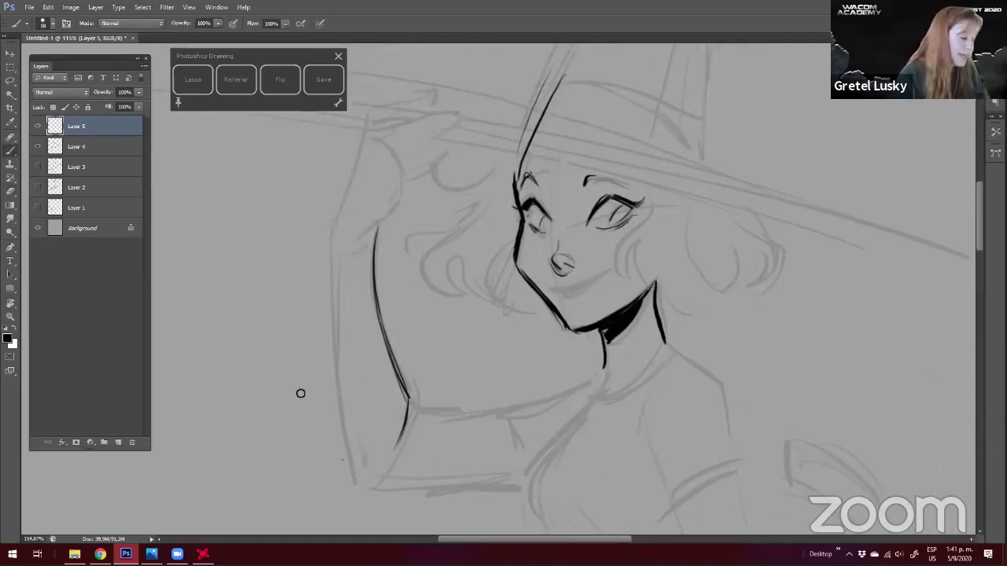
Trim the outer edge of the witch's face contour and redraw the line from the cheek to the chin
{"action": "key", "text": "e"}
{"action": "left_click_drag", "start_coordinate": [499, 208], "coordinate": [502, 220]}
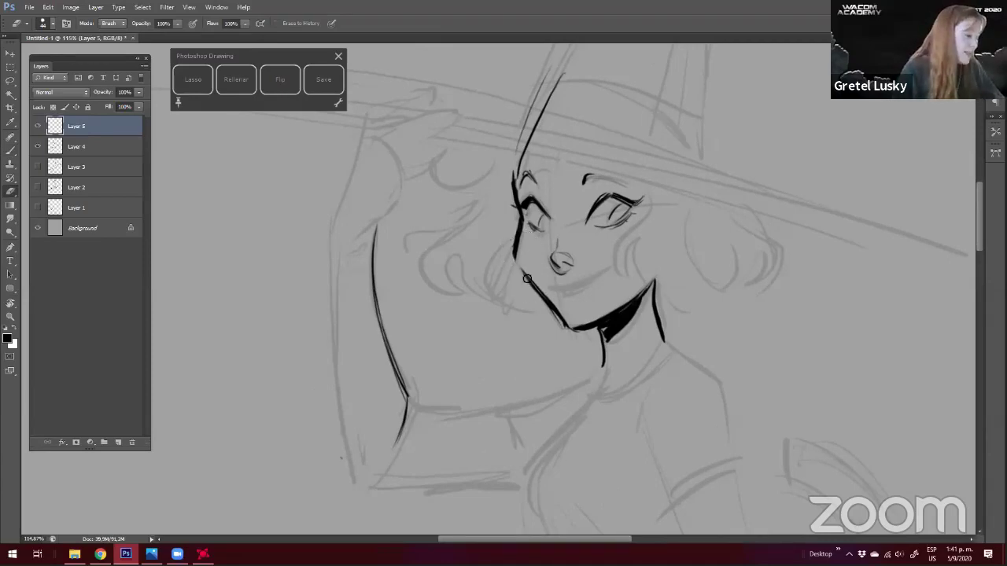
{"action": "key", "text": "b"}
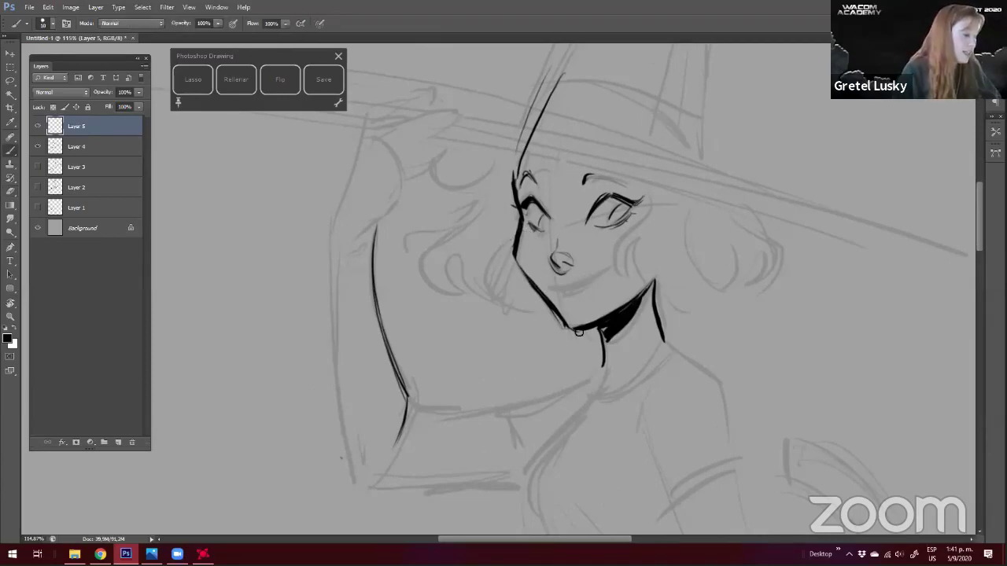
{"action": "scroll", "coordinate": [361, 322], "scroll_direction": "down", "scroll_amount": 1}
{"action": "key", "text": "e"}
{"action": "key", "text": "b"}
{"action": "key", "text": "b"}
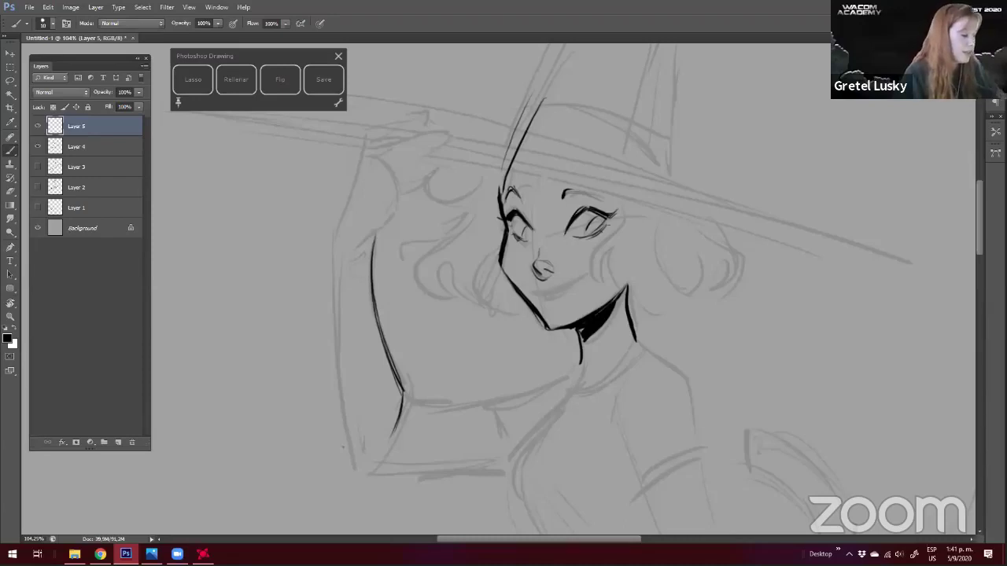
Ink the outer edge of the raised forearm from the wrist down to the elbow
{"action": "left_click_drag", "start_coordinate": [492, 283], "coordinate": [502, 444]}
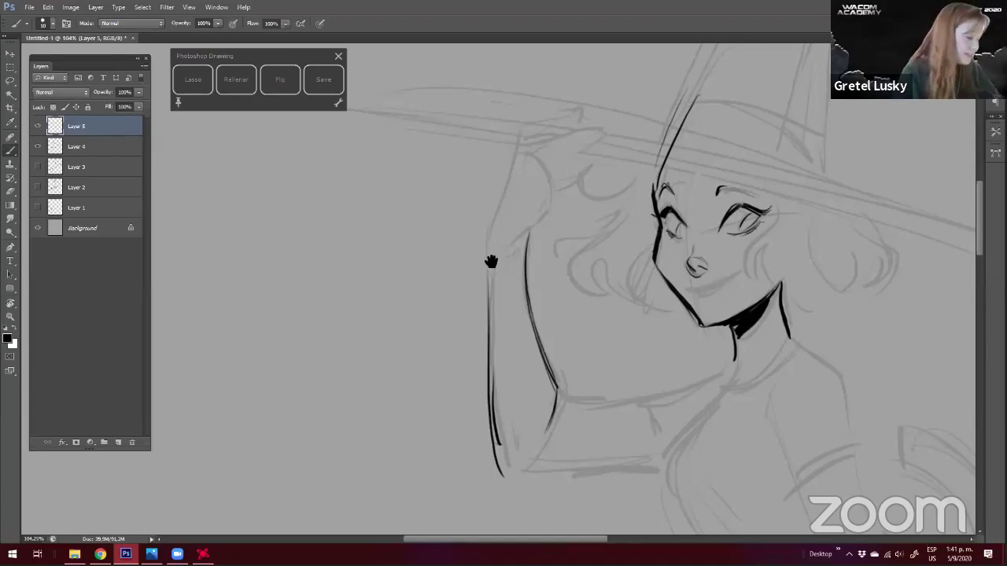
{"action": "left_click_drag", "start_coordinate": [491, 261], "coordinate": [439, 225]}
{"action": "left_click_drag", "start_coordinate": [481, 259], "coordinate": [481, 228]}
{"action": "key", "text": "e"}
{"action": "key", "text": "b"}
Erase the uneven parts of the outer forearm line and redraw it as a thicker curve reaching the elbow point
{"action": "mouse_move", "coordinate": [495, 303]}
{"action": "left_mouse_down"}
{"action": "mouse_move", "coordinate": [502, 422]}
{"action": "mouse_move", "coordinate": [480, 346]}
{"action": "left_mouse_up"}
{"action": "key", "text": "e"}
{"action": "left_click_drag", "start_coordinate": [479, 417], "coordinate": [480, 372]}
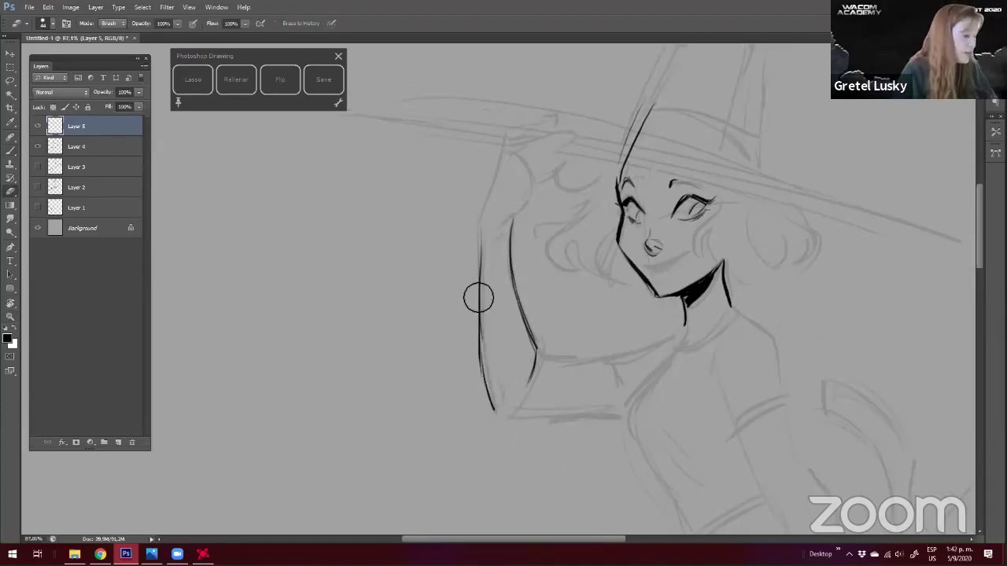
{"action": "key", "text": "b"}
{"action": "mouse_move", "coordinate": [482, 330]}
{"action": "left_mouse_down"}
{"action": "mouse_move", "coordinate": [495, 410]}
{"action": "mouse_move", "coordinate": [482, 362]}
{"action": "left_mouse_up"}
{"action": "key", "text": "e"}
{"action": "key", "text": "b"}
{"action": "left_click_drag", "start_coordinate": [480, 319], "coordinate": [504, 417]}
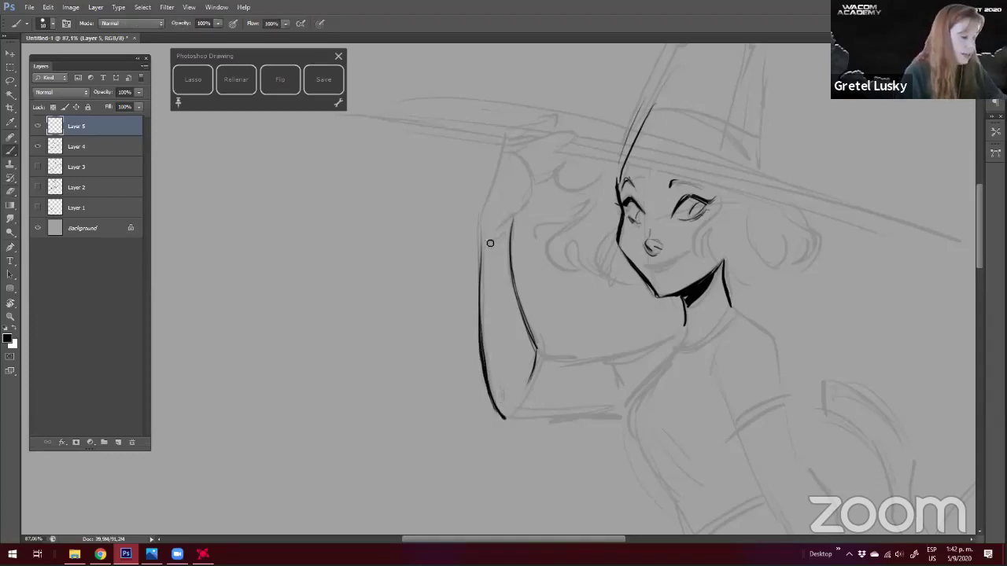
Trim the line past the elbow point and ink the lower edge of the raised upper arm from the sleeve to the elbow
{"action": "key", "text": "e"}
{"action": "left_click_drag", "start_coordinate": [512, 428], "coordinate": [516, 422]}
{"action": "key", "text": "b"}
{"action": "key", "text": "b"}
{"action": "left_click_drag", "start_coordinate": [619, 408], "coordinate": [500, 411]}
{"action": "key", "text": "e"}
{"action": "key", "text": "e"}
{"action": "key", "text": "b"}
Ink the upper edge of the raised upper arm from the collar to the elbow bend and redraw the elbow crease
{"action": "key", "text": "space"}
{"action": "left_click_drag", "start_coordinate": [387, 355], "coordinate": [376, 354]}
{"action": "left_click_drag", "start_coordinate": [525, 344], "coordinate": [520, 383]}
{"action": "left_click_drag", "start_coordinate": [670, 324], "coordinate": [534, 360]}
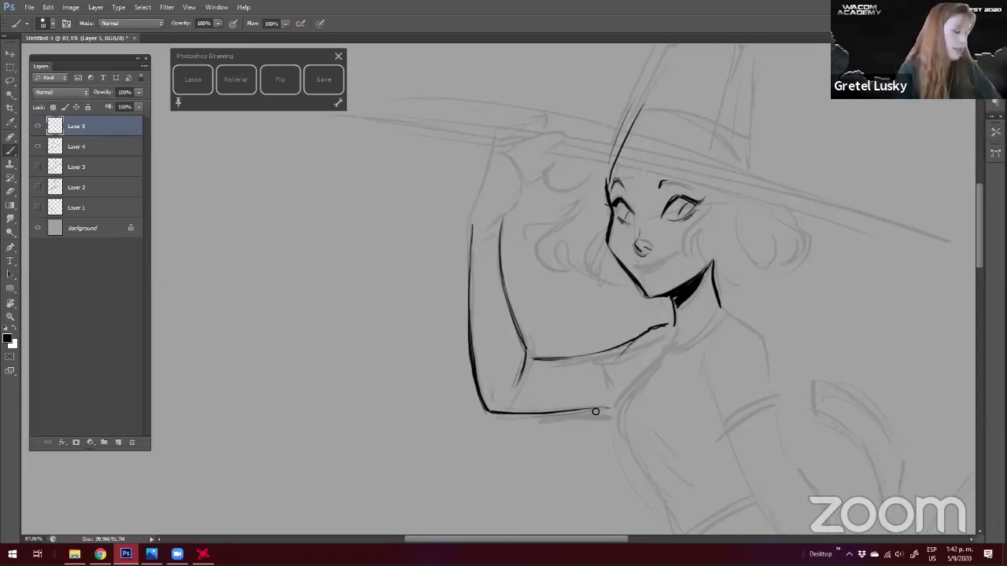
Add a short tick at the inner wrist and ink the outer edge of the raised hand above the wrist
{"action": "left_click_drag", "start_coordinate": [493, 227], "coordinate": [504, 221]}
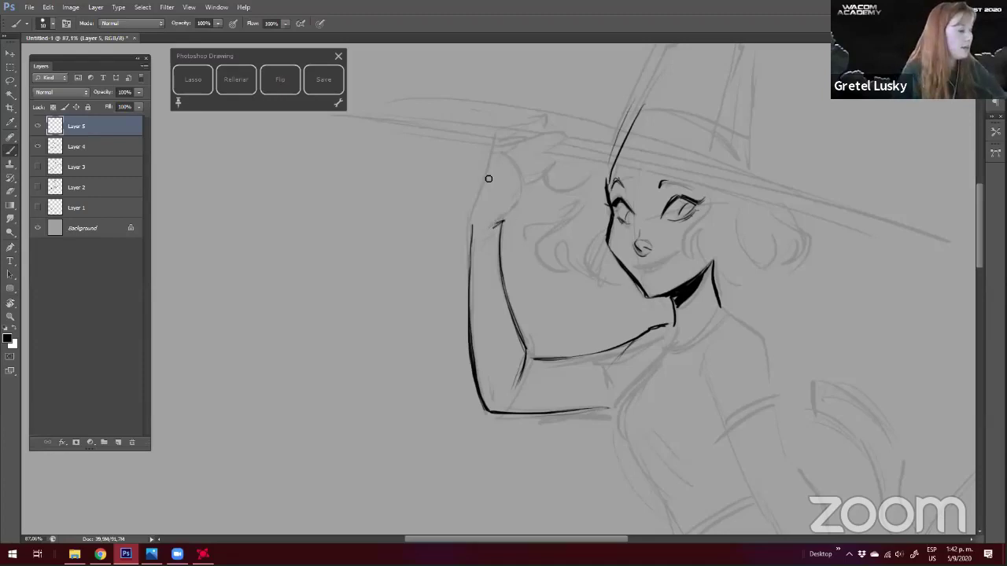
{"action": "left_click_drag", "start_coordinate": [491, 164], "coordinate": [481, 209]}
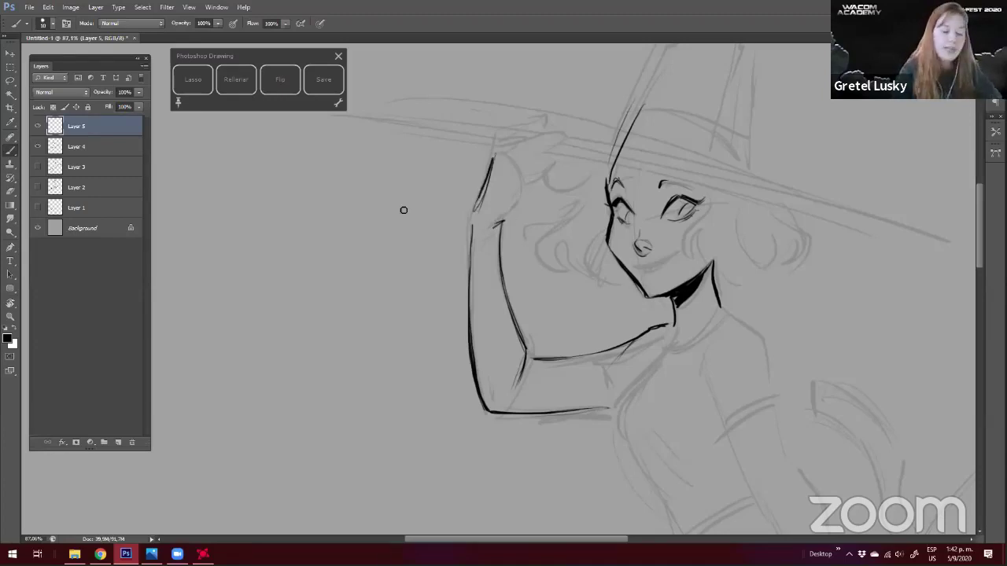
{"action": "left_click_drag", "start_coordinate": [324, 308], "coordinate": [289, 302]}
{"action": "left_click_drag", "start_coordinate": [368, 322], "coordinate": [345, 280]}
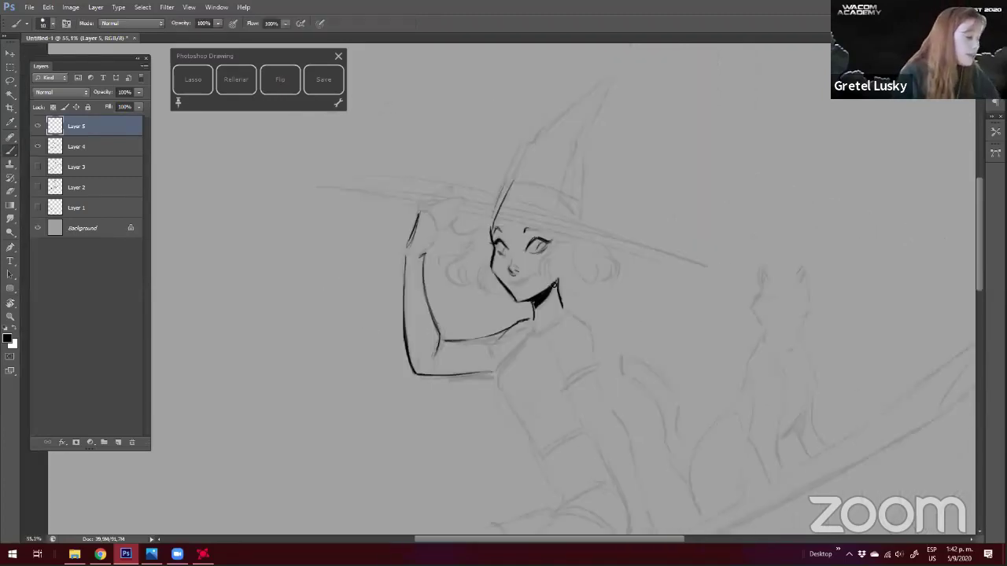
Ink the sleeve fold under the raised arm and the front contour of the torso from the chest to the waist
{"action": "scroll", "coordinate": [382, 319], "scroll_direction": "down", "scroll_amount": 4}
{"action": "key", "text": "e"}
{"action": "key", "text": "b"}
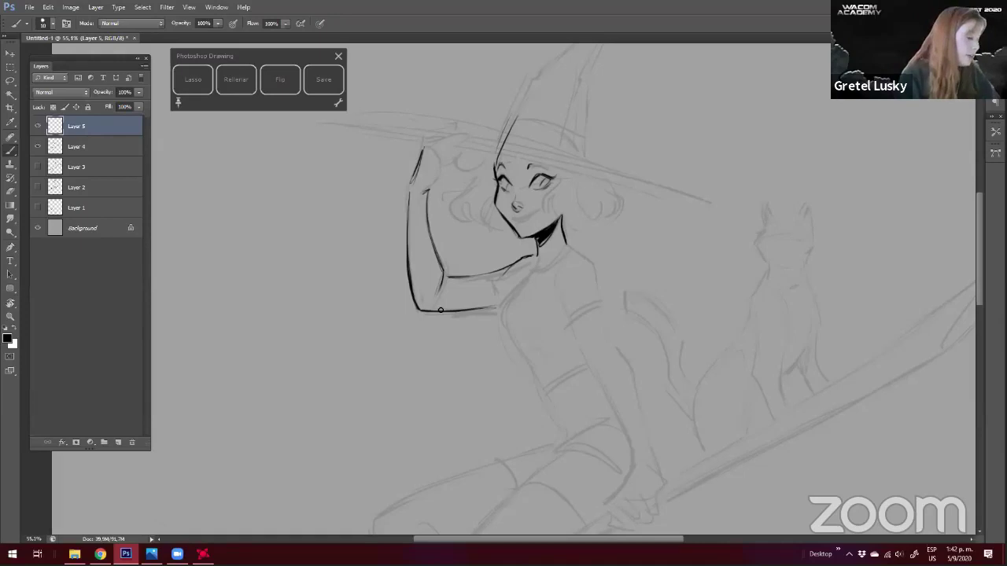
{"action": "left_click_drag", "start_coordinate": [515, 288], "coordinate": [499, 308]}
{"action": "mouse_move", "coordinate": [498, 314]}
{"action": "left_mouse_down"}
{"action": "mouse_move", "coordinate": [551, 422]}
{"action": "mouse_move", "coordinate": [544, 376]}
{"action": "mouse_move", "coordinate": [546, 430]}
{"action": "left_mouse_up"}
{"action": "left_click_drag", "start_coordinate": [469, 339], "coordinate": [482, 280]}
{"action": "left_click_drag", "start_coordinate": [521, 233], "coordinate": [512, 192]}
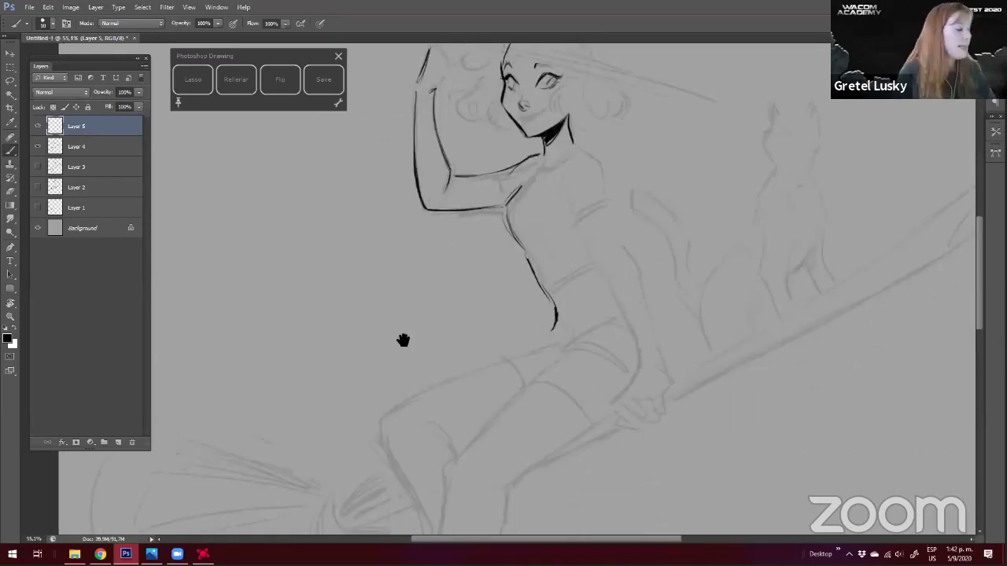
{"action": "left_click_drag", "start_coordinate": [402, 297], "coordinate": [371, 362]}
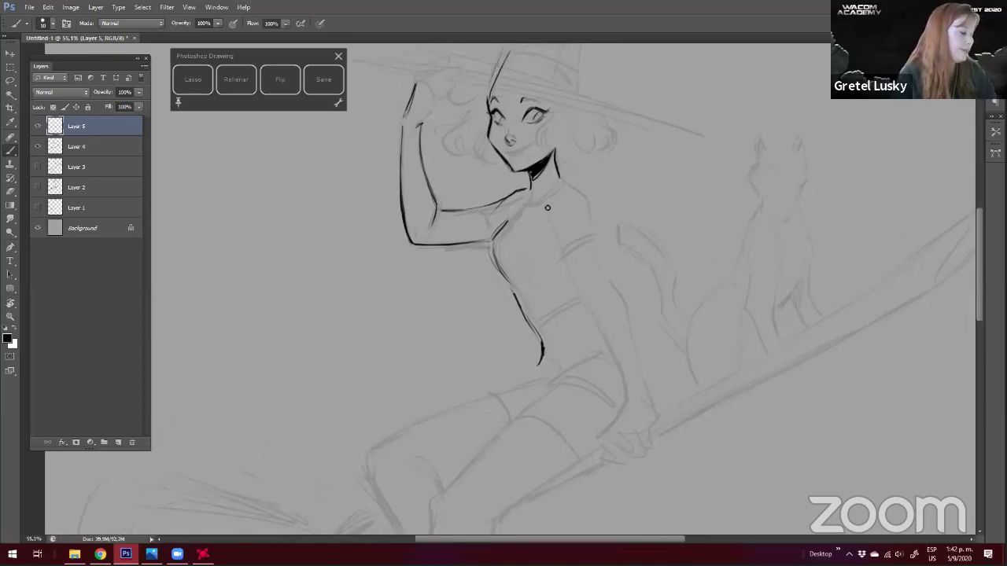
Ink the witch's rear shoulder contour and the upper and lower edges of the near thigh
{"action": "mouse_move", "coordinate": [585, 200]}
{"action": "left_mouse_down"}
{"action": "mouse_move", "coordinate": [597, 266]}
{"action": "mouse_move", "coordinate": [618, 207]}
{"action": "mouse_move", "coordinate": [652, 173]}
{"action": "left_mouse_up"}
{"action": "left_click_drag", "start_coordinate": [477, 222], "coordinate": [469, 217]}
{"action": "left_click_drag", "start_coordinate": [586, 265], "coordinate": [488, 365]}
{"action": "left_click_drag", "start_coordinate": [627, 316], "coordinate": [545, 368]}
Ink the near lower leg, drawing the calf and shin lines from the knee to the ankle
{"action": "mouse_move", "coordinate": [545, 368]}
{"action": "left_mouse_down"}
{"action": "mouse_move", "coordinate": [601, 337]}
{"action": "mouse_move", "coordinate": [551, 372]}
{"action": "mouse_move", "coordinate": [525, 436]}
{"action": "left_mouse_up"}
{"action": "mouse_move", "coordinate": [522, 400]}
{"action": "left_mouse_down"}
{"action": "mouse_move", "coordinate": [551, 317]}
{"action": "mouse_move", "coordinate": [486, 414]}
{"action": "left_mouse_up"}
{"action": "left_click_drag", "start_coordinate": [560, 338], "coordinate": [504, 431]}
{"action": "left_click_drag", "start_coordinate": [525, 321], "coordinate": [488, 406]}
Redraw the underside of the near thigh from the knee to the hand as a thick line with a 73 px brush
{"action": "mouse_move", "coordinate": [620, 318]}
{"action": "left_mouse_down"}
{"action": "mouse_move", "coordinate": [542, 370]}
{"action": "mouse_move", "coordinate": [549, 364]}
{"action": "left_mouse_up"}
{"action": "mouse_move", "coordinate": [468, 269]}
{"action": "left_mouse_down"}
{"action": "mouse_move", "coordinate": [450, 231]}
{"action": "mouse_move", "coordinate": [445, 261]}
{"action": "mouse_move", "coordinate": [459, 245]}
{"action": "left_mouse_up"}
{"action": "key", "text": "b"}
{"action": "left_click_drag", "start_coordinate": [568, 334], "coordinate": [594, 310]}
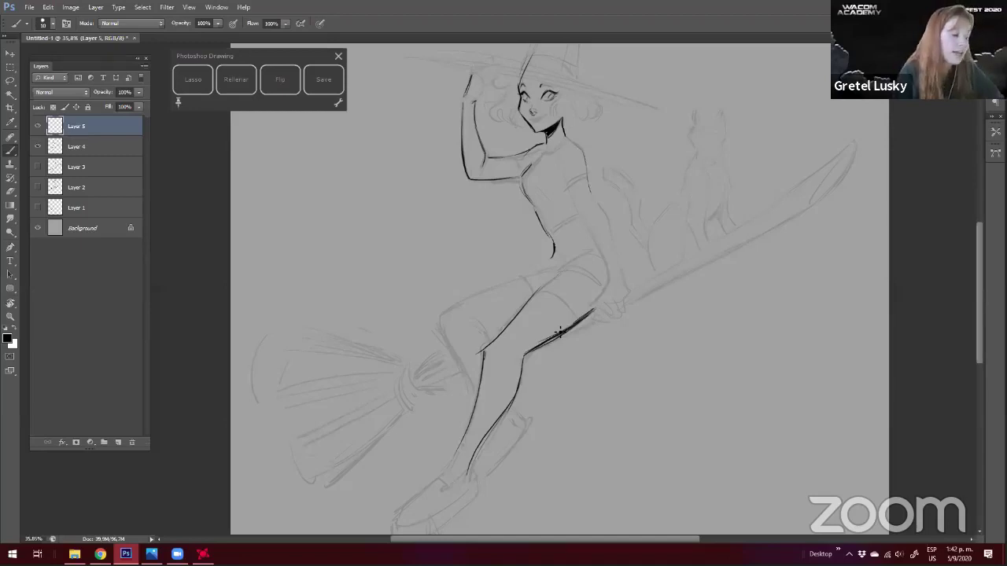
{"action": "right_click", "coordinate": [598, 287]}
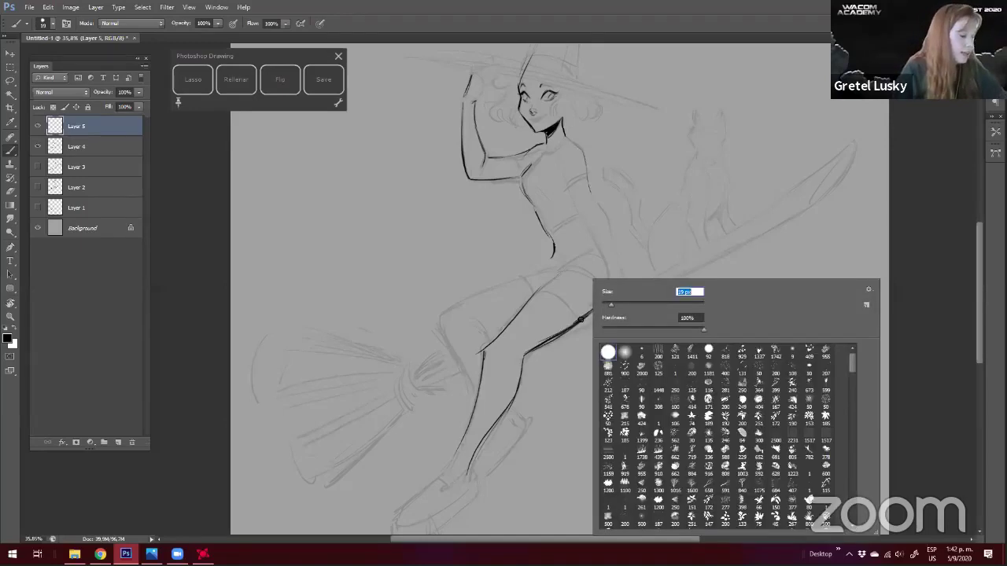
{"action": "left_click", "coordinate": [580, 319]}
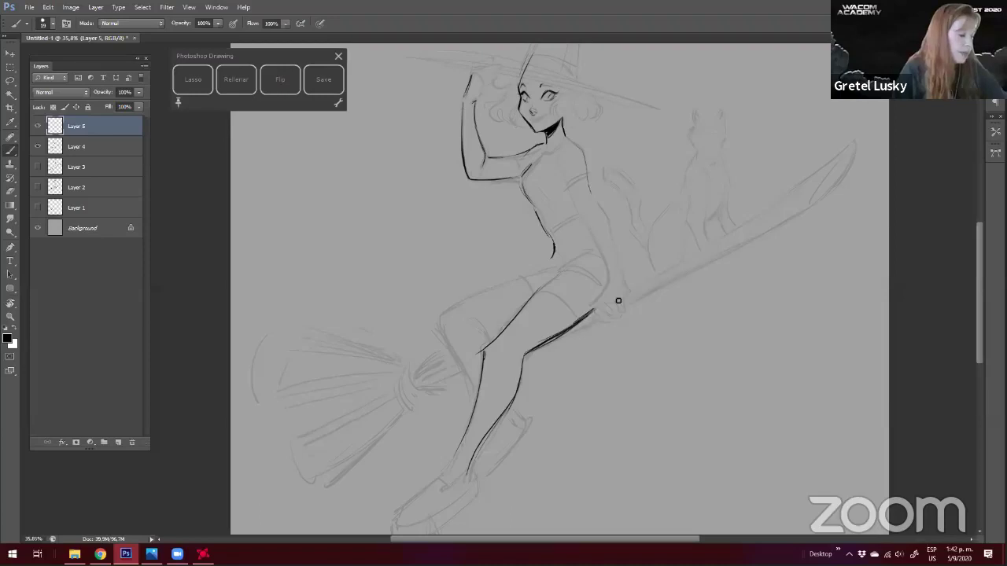
{"action": "right_click", "coordinate": [658, 315]}
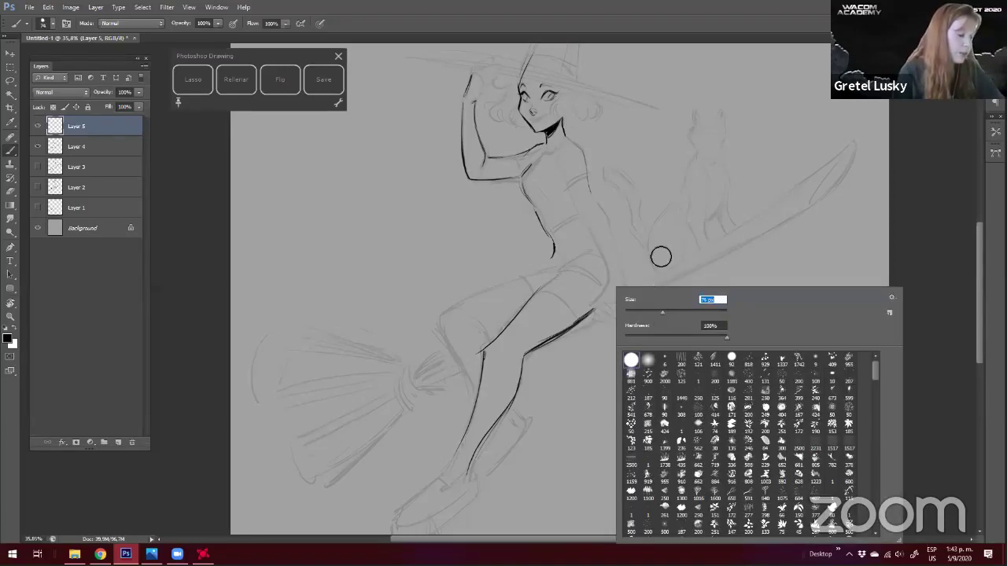
{"action": "key", "text": "Escape"}
{"action": "left_click_drag", "start_coordinate": [529, 351], "coordinate": [599, 306]}
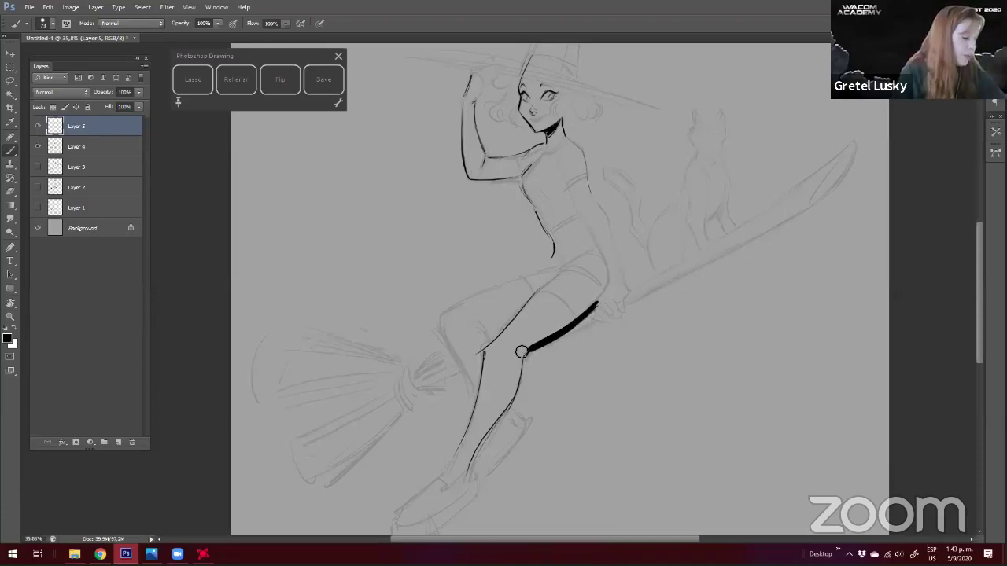
{"action": "key", "text": "e"}
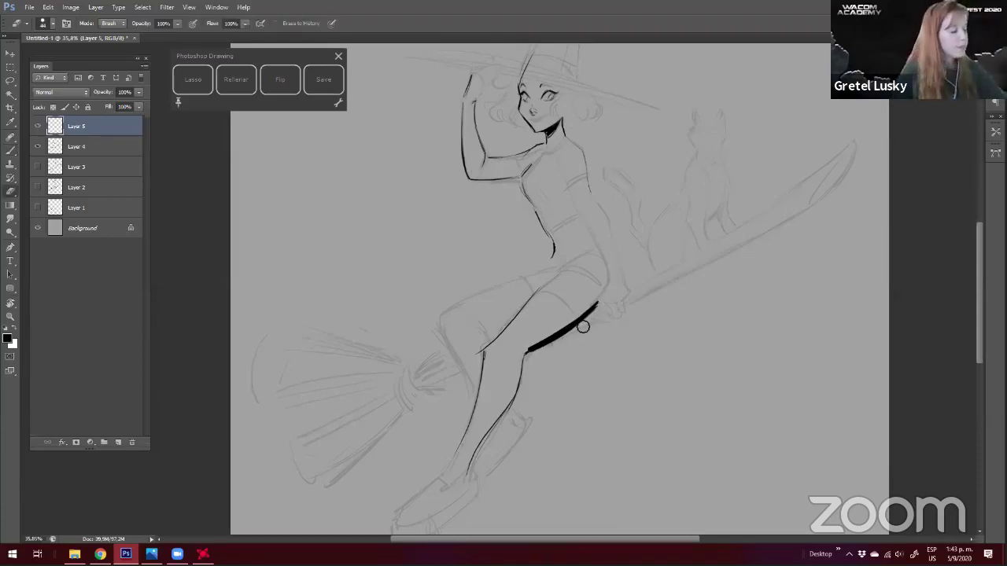
{"action": "key", "text": "b"}
Ink the supporting arm's inner edge from the armpit to the wrist and its outer edge along the forearm
{"action": "left_click_drag", "start_coordinate": [467, 248], "coordinate": [416, 318]}
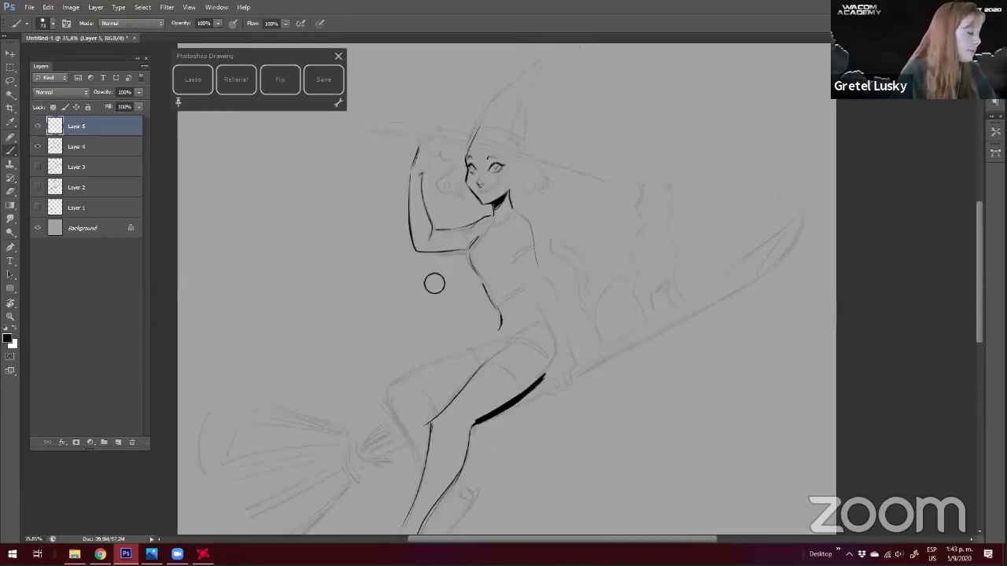
{"action": "mouse_move", "coordinate": [511, 237]}
{"action": "left_mouse_down"}
{"action": "mouse_move", "coordinate": [537, 286]}
{"action": "mouse_move", "coordinate": [511, 230]}
{"action": "mouse_move", "coordinate": [555, 333]}
{"action": "left_mouse_up"}
{"action": "key", "text": "e"}
{"action": "key", "text": "b"}
{"action": "left_click_drag", "start_coordinate": [558, 289], "coordinate": [571, 343]}
{"action": "key", "text": "e"}
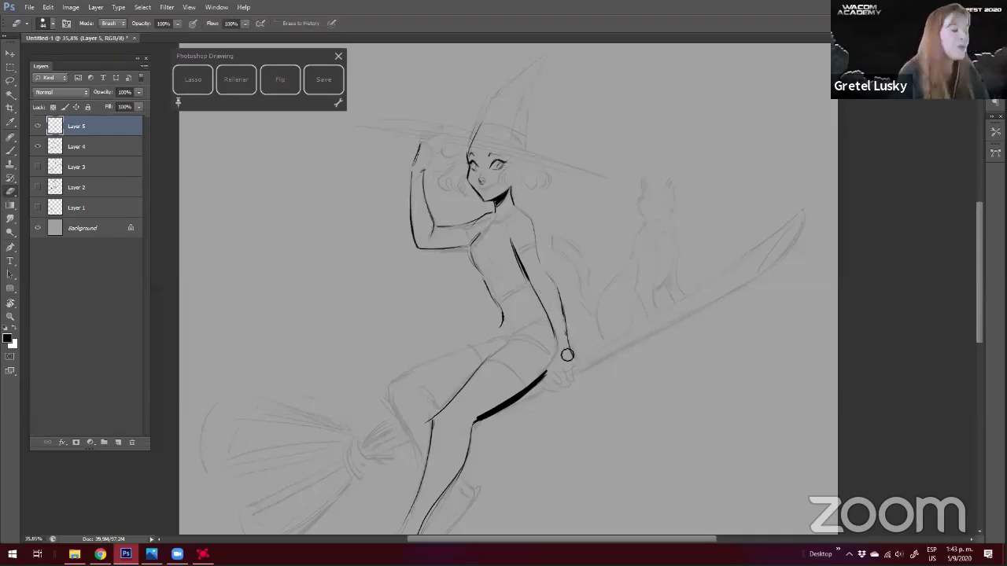
Thicken the lower edge of the raised upper arm between the sleeve and the elbow
{"action": "mouse_move", "coordinate": [358, 362]}
{"action": "left_mouse_down"}
{"action": "mouse_move", "coordinate": [450, 384]}
{"action": "mouse_move", "coordinate": [450, 369]}
{"action": "left_mouse_up"}
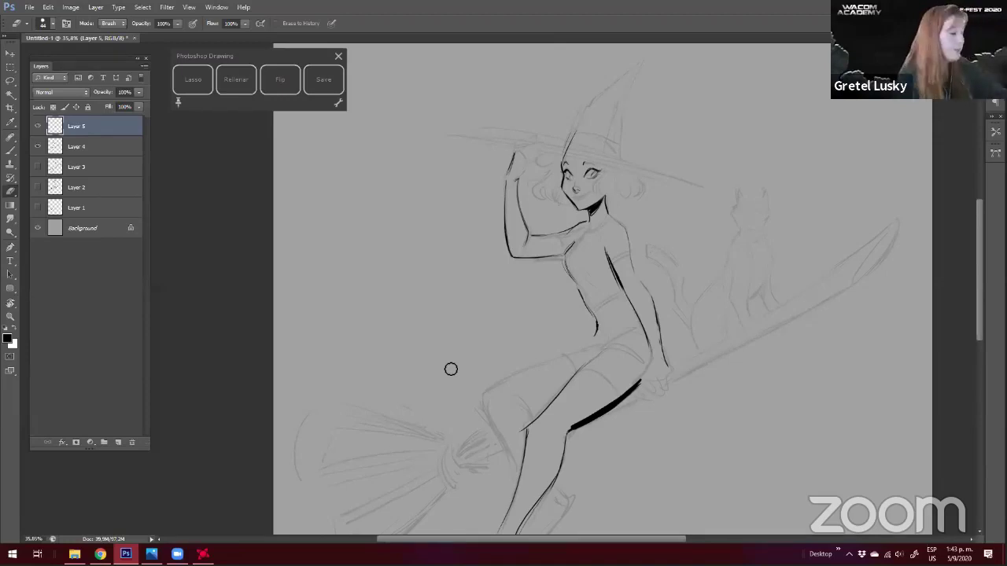
{"action": "key", "text": "b"}
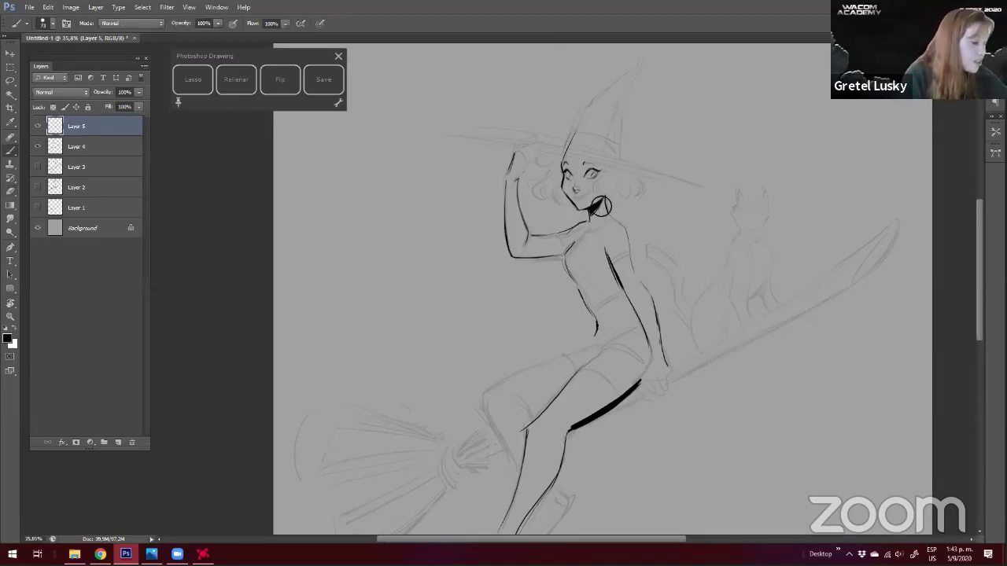
{"action": "key", "text": "e"}
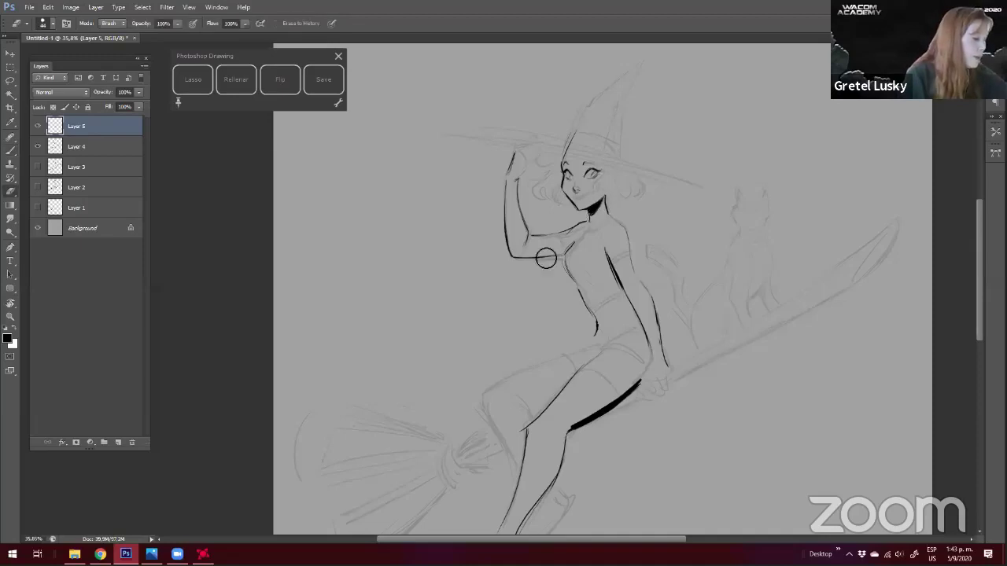
{"action": "key", "text": "b"}
{"action": "left_click_drag", "start_coordinate": [564, 257], "coordinate": [514, 256]}
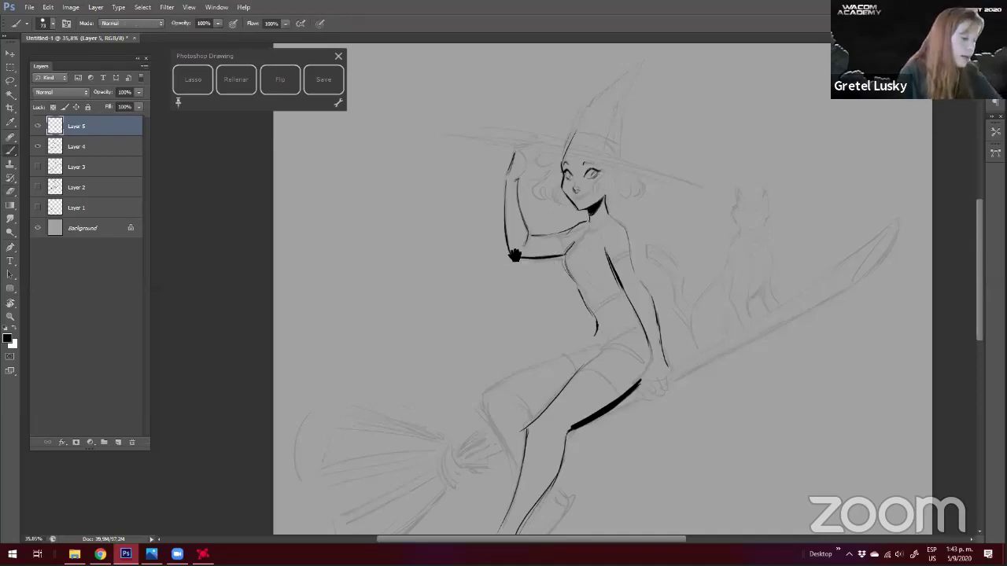
Clean up the inner edge of the supporting arm and redraw it thicker from the armpit toward the elbow
{"action": "left_click_drag", "start_coordinate": [464, 332], "coordinate": [463, 324]}
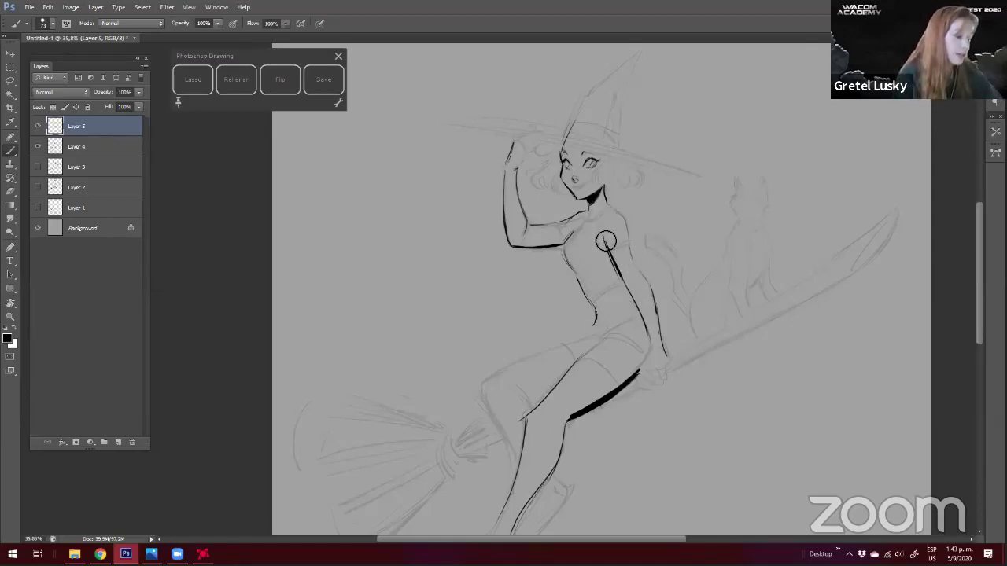
{"action": "key", "text": "e"}
{"action": "left_click_drag", "start_coordinate": [603, 245], "coordinate": [634, 301]}
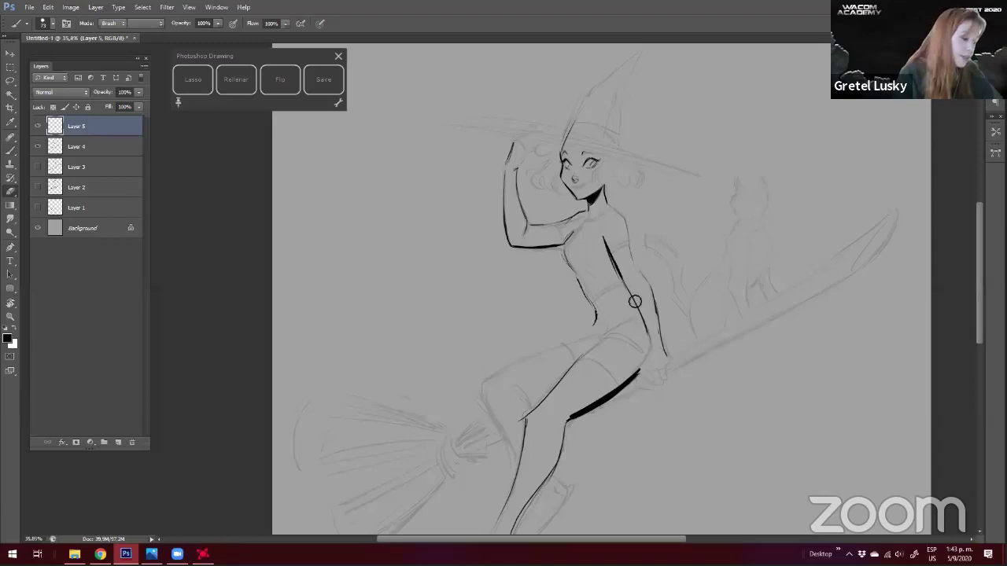
{"action": "key", "text": "b"}
{"action": "left_click_drag", "start_coordinate": [606, 242], "coordinate": [634, 305]}
{"action": "key", "text": "b"}
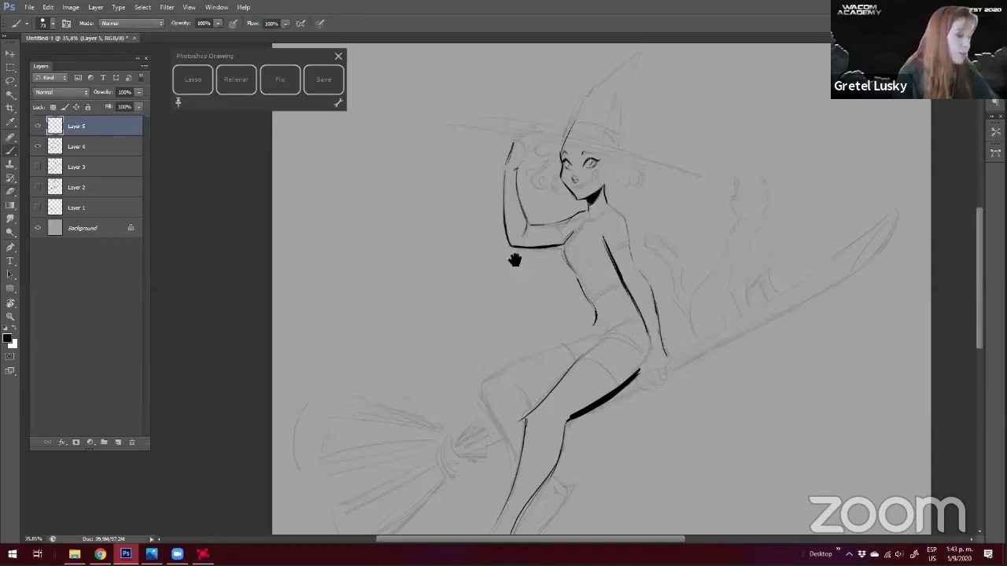
Ink the supporting wrist's short outer mark and the heel and rear sole of the near shoe
{"action": "scroll", "coordinate": [515, 259], "scroll_direction": "down", "scroll_amount": 2}
{"action": "left_click_drag", "start_coordinate": [424, 400], "coordinate": [461, 338]}
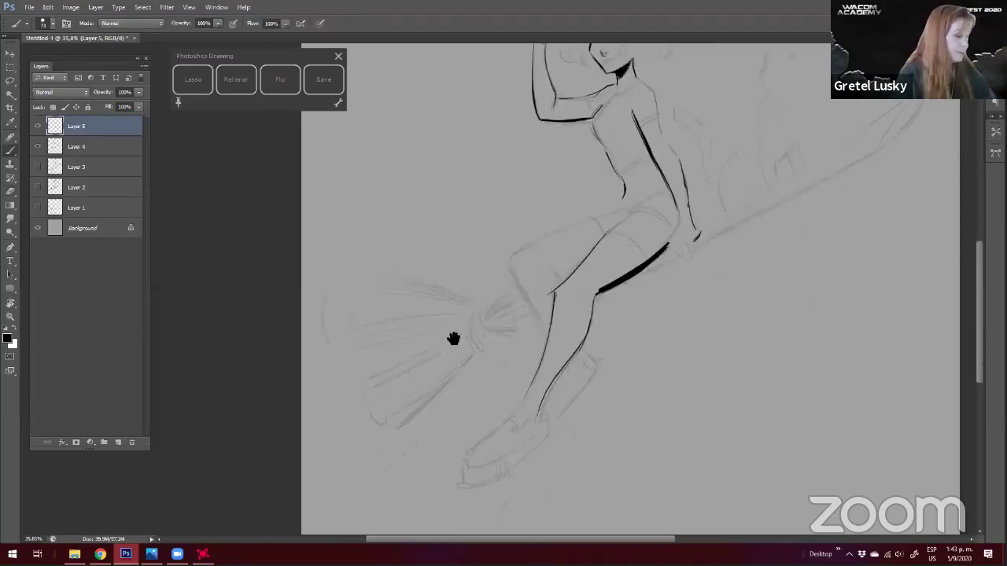
{"action": "left_click_drag", "start_coordinate": [549, 400], "coordinate": [554, 431]}
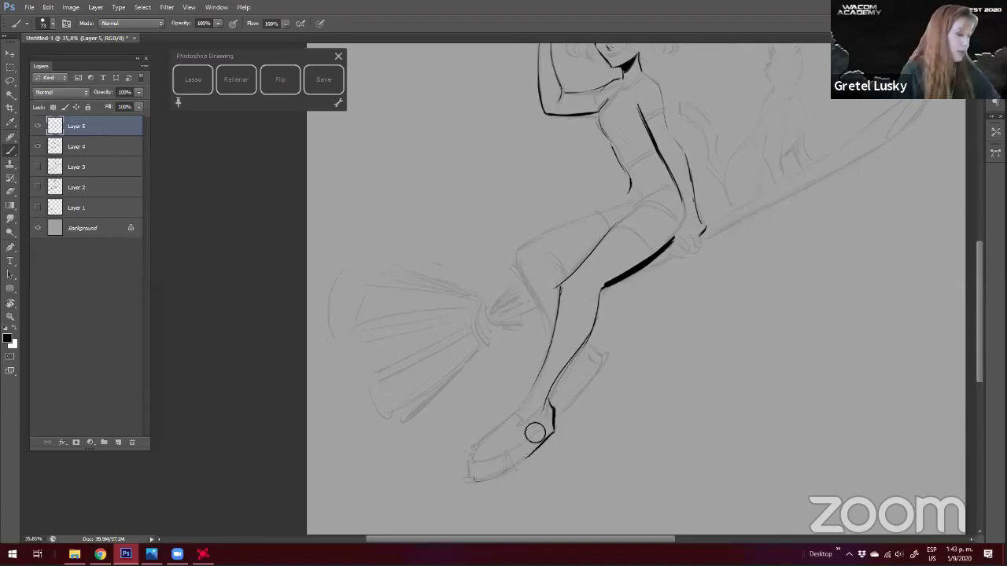
Ink the upper edge of the far thigh from the waist to the knee with a smaller brush and trim it at the waist
{"action": "scroll", "coordinate": [423, 329], "scroll_direction": "up", "scroll_amount": 4}
{"action": "scroll", "coordinate": [423, 329], "scroll_direction": "left", "scroll_amount": 2}
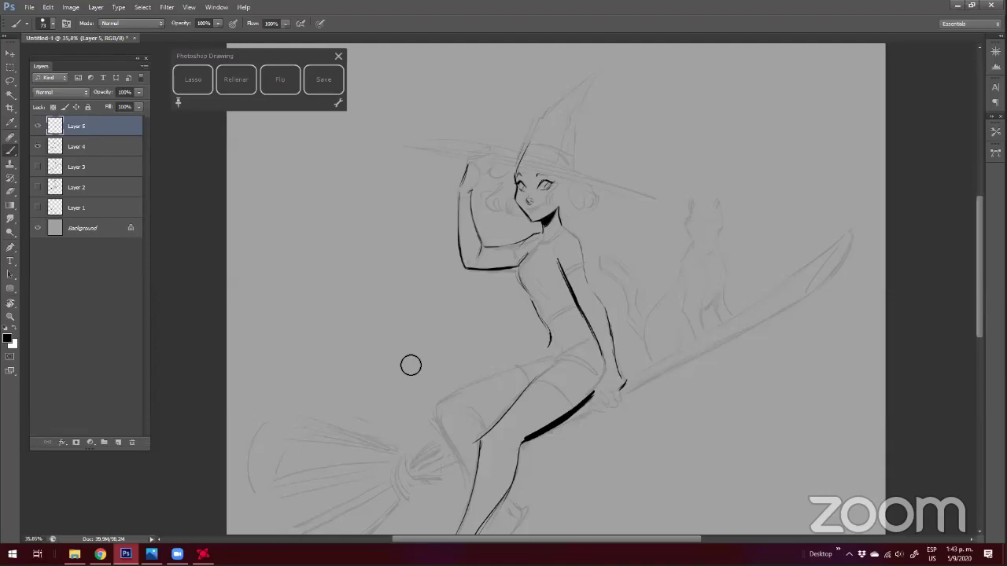
{"action": "right_click", "coordinate": [576, 326]}
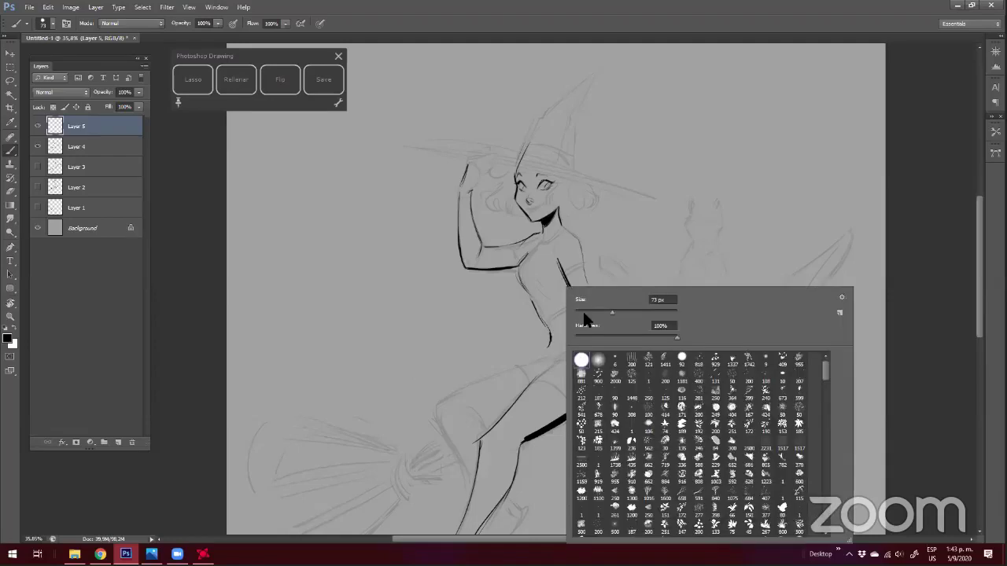
{"action": "left_click", "coordinate": [485, 388]}
{"action": "mouse_move", "coordinate": [485, 388]}
{"action": "left_mouse_down"}
{"action": "mouse_move", "coordinate": [554, 362]}
{"action": "mouse_move", "coordinate": [432, 410]}
{"action": "left_mouse_up"}
{"action": "key", "text": "e"}
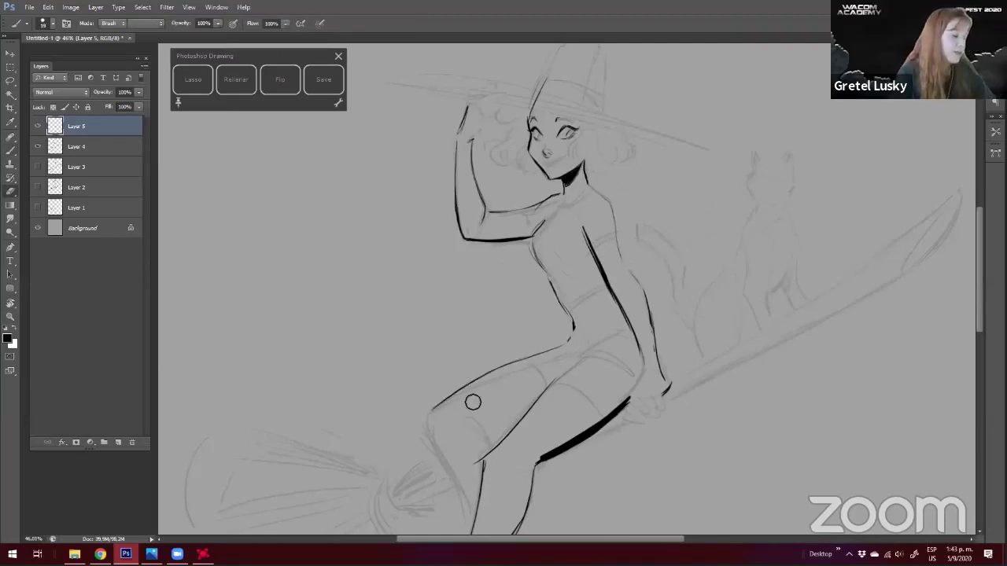
{"action": "left_click_drag", "start_coordinate": [609, 332], "coordinate": [575, 319]}
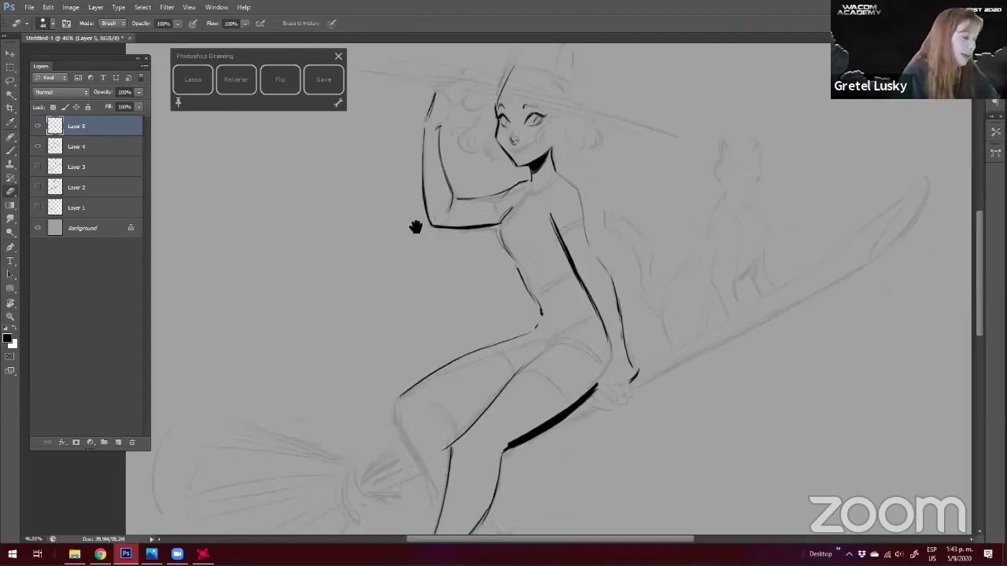
{"action": "left_click_drag", "start_coordinate": [404, 207], "coordinate": [414, 226]}
Ink the curved shoulder line of the rear sleeve and a small fold beside the armpit
{"action": "key", "text": "b"}
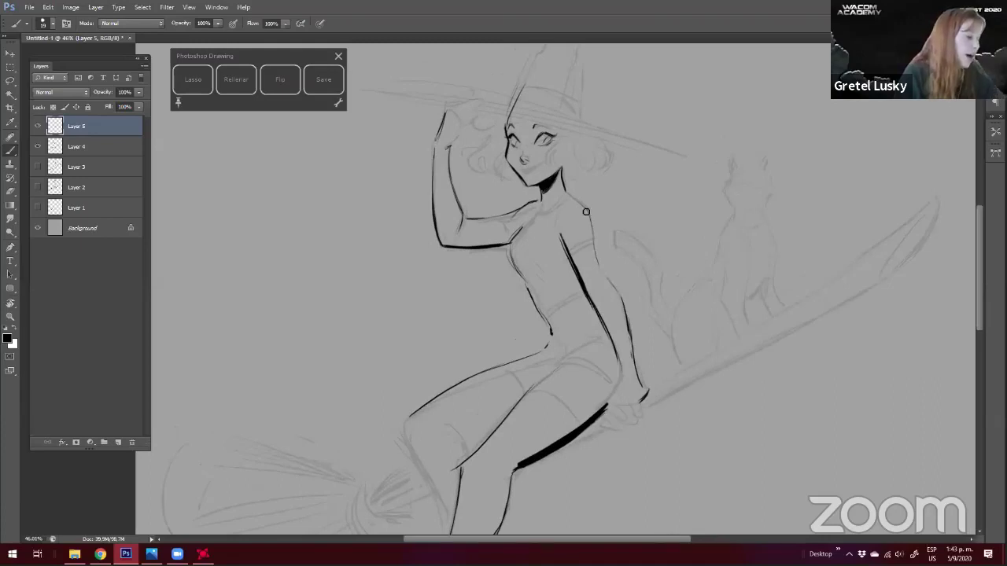
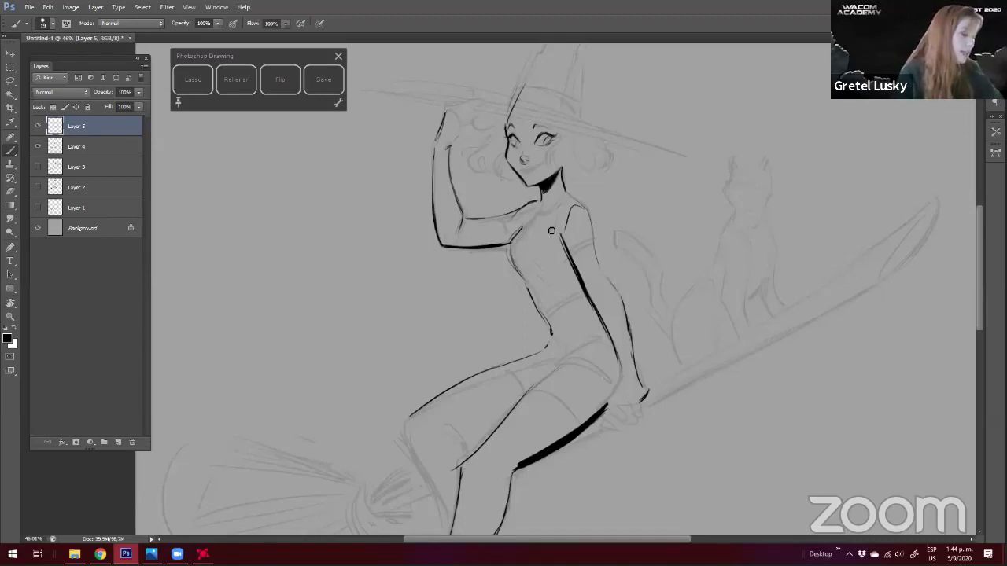
{"action": "key", "text": "e"}
{"action": "key", "text": "b"}
{"action": "left_click_drag", "start_coordinate": [556, 228], "coordinate": [566, 259]}
{"action": "key", "text": "e"}
{"action": "key", "text": "b"}
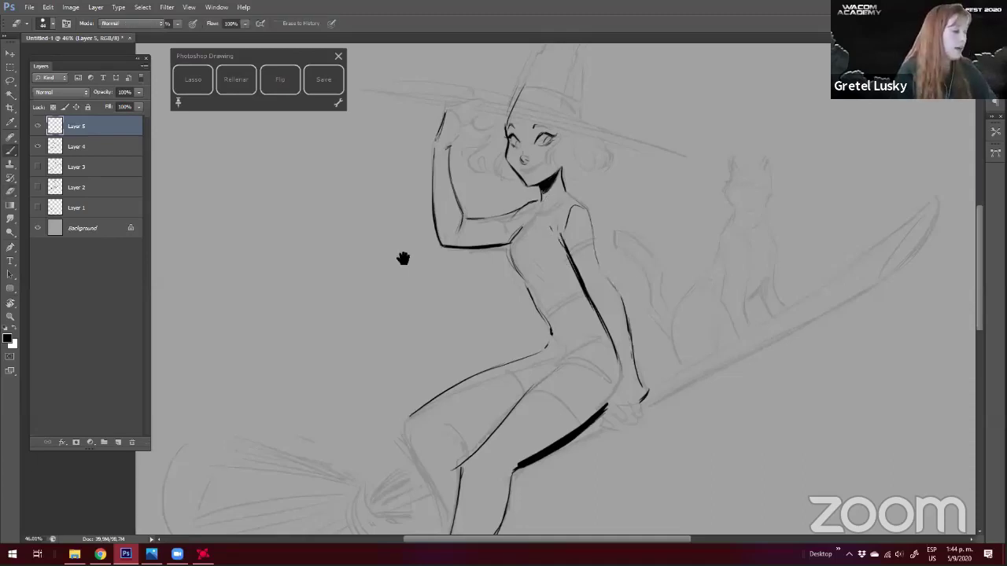
Reinforce the near thigh's upper line up to the hip and ink the curved hem lines across both thighs
{"action": "left_click_drag", "start_coordinate": [449, 377], "coordinate": [445, 324]}
{"action": "left_click_drag", "start_coordinate": [560, 306], "coordinate": [473, 394]}
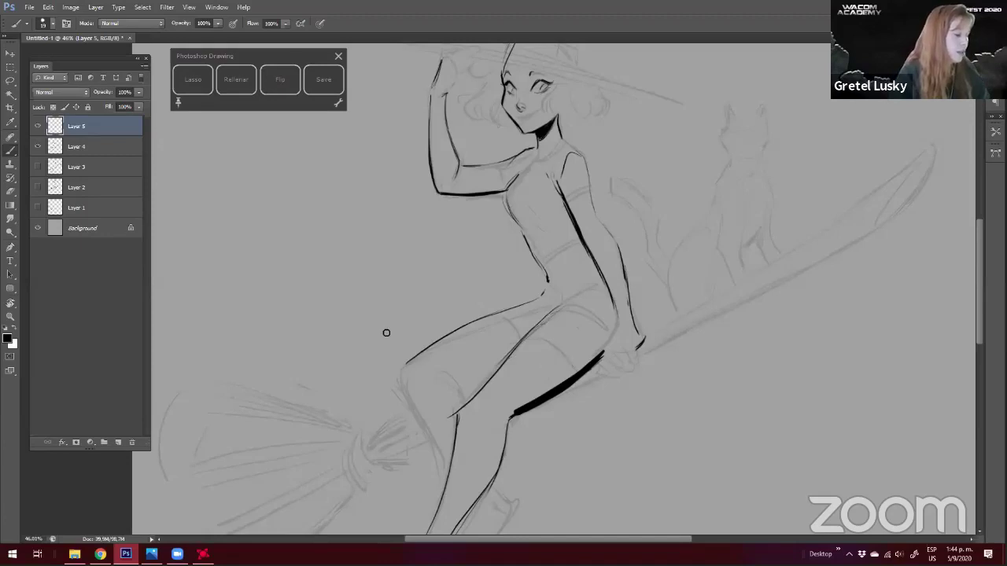
{"action": "left_click_drag", "start_coordinate": [523, 341], "coordinate": [571, 375]}
{"action": "left_click_drag", "start_coordinate": [524, 339], "coordinate": [578, 364]}
{"action": "left_click_drag", "start_coordinate": [518, 339], "coordinate": [502, 315]}
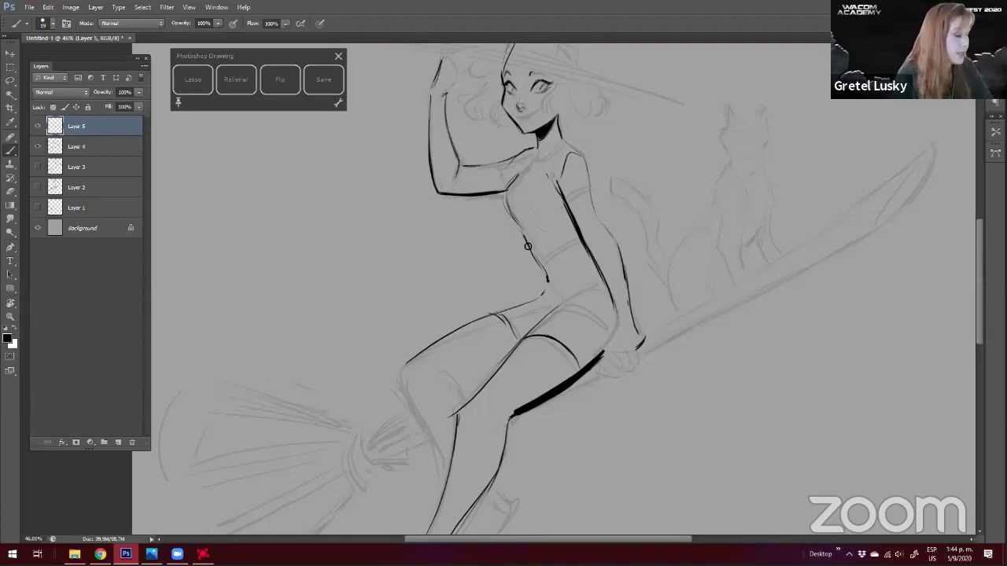
Ink the shorts' crease at the lap, the small knot at the waist and the curved fold over the hip
{"action": "left_click_drag", "start_coordinate": [537, 332], "coordinate": [523, 339]}
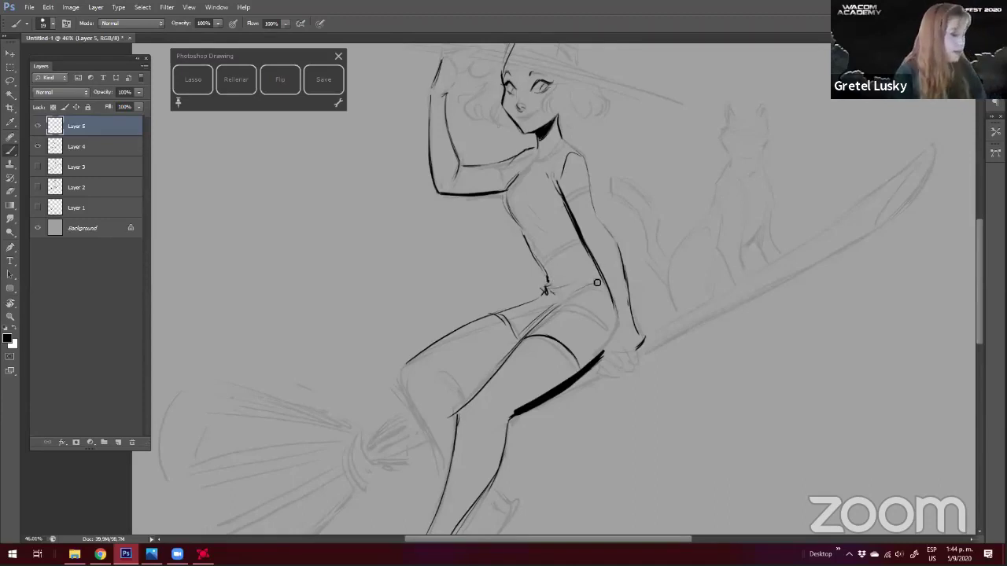
{"action": "left_click_drag", "start_coordinate": [603, 298], "coordinate": [545, 302]}
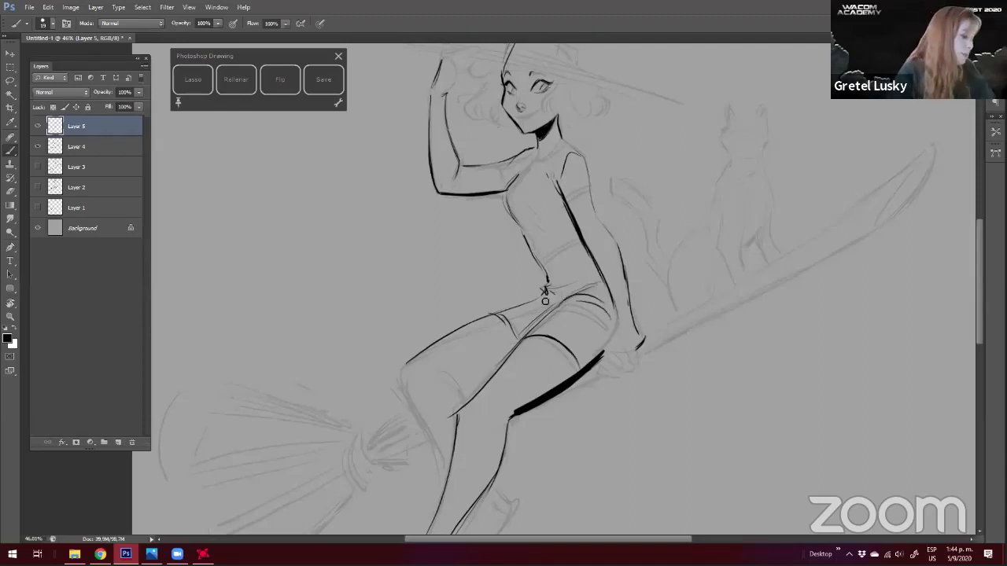
Ink the fold along the shirt's front, erase part of the line above the waist, and draw the hem's pointed corner and curved edge
{"action": "left_click_drag", "start_coordinate": [441, 227], "coordinate": [467, 252]}
{"action": "left_click_drag", "start_coordinate": [525, 215], "coordinate": [536, 240]}
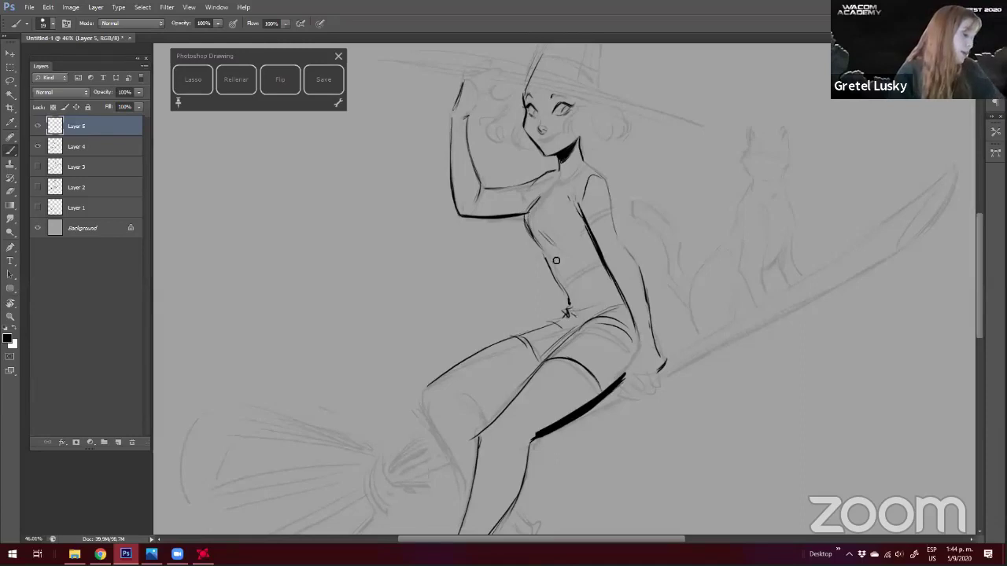
{"action": "key", "text": "e"}
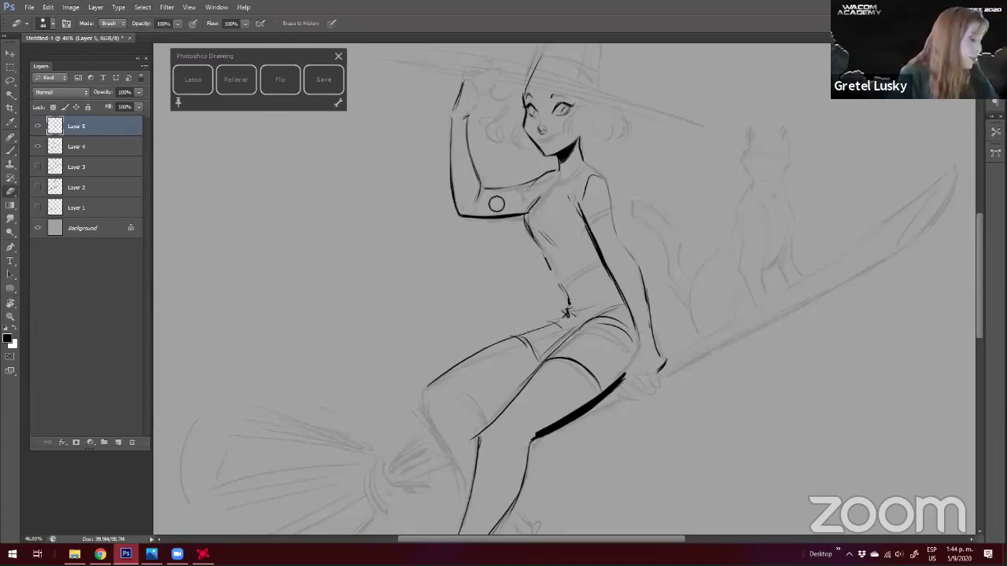
{"action": "key", "text": "b"}
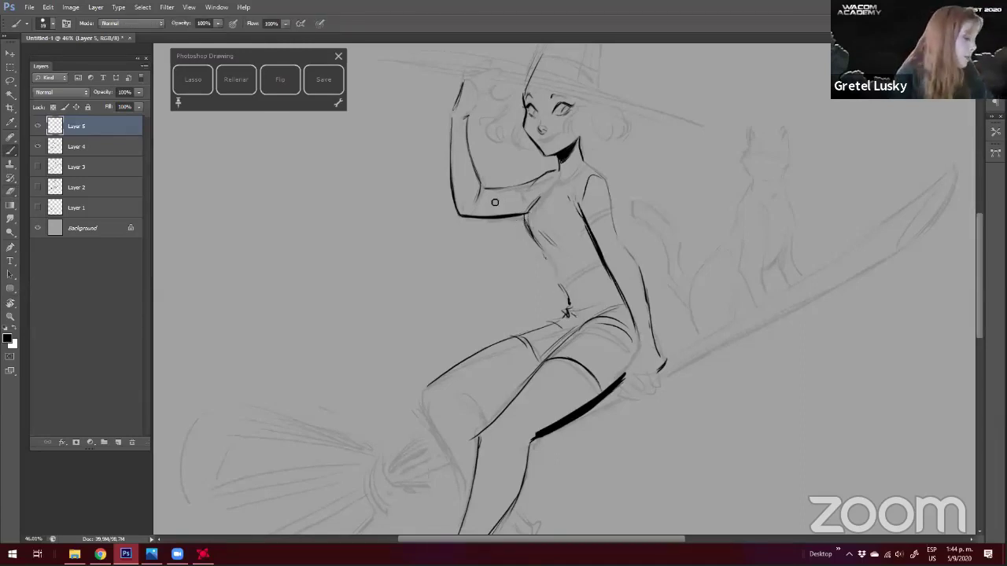
{"action": "left_click_drag", "start_coordinate": [544, 267], "coordinate": [553, 272]}
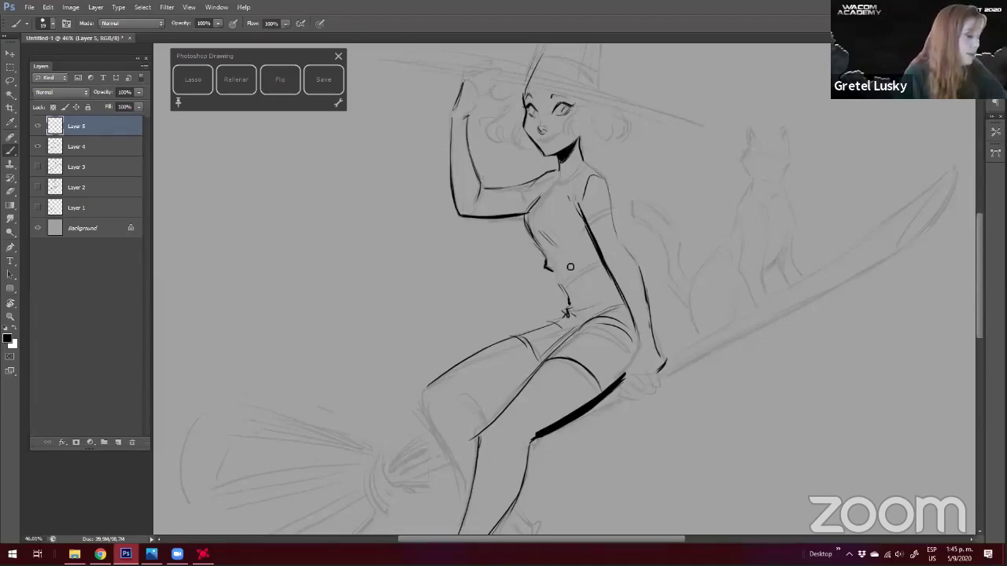
{"action": "mouse_move", "coordinate": [588, 258]}
{"action": "left_mouse_down"}
{"action": "mouse_move", "coordinate": [558, 265]}
{"action": "mouse_move", "coordinate": [569, 295]}
{"action": "left_mouse_up"}
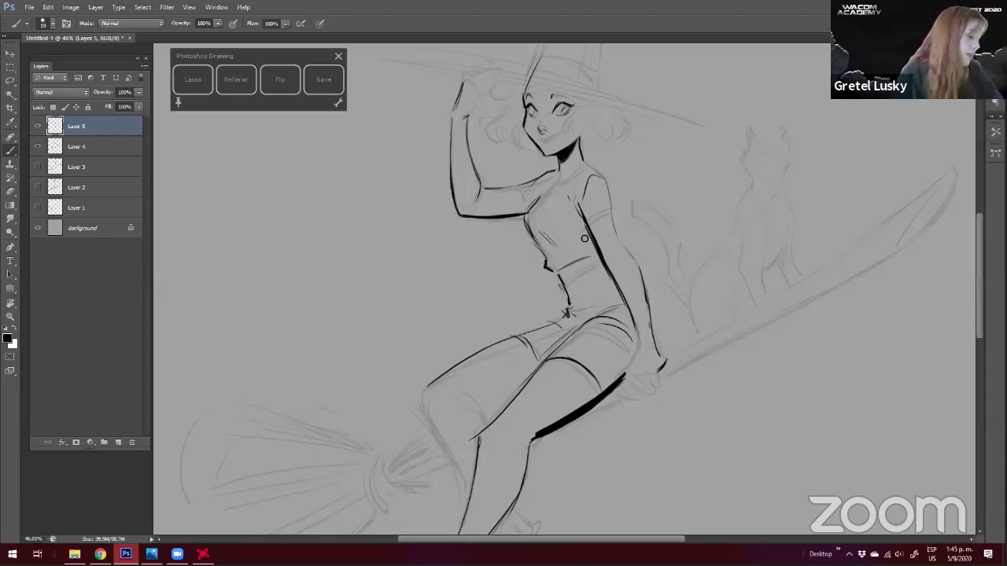
Ink the sleeve cuff lines on the raised arm and on the supporting arm
{"action": "left_click_drag", "start_coordinate": [430, 301], "coordinate": [466, 335]}
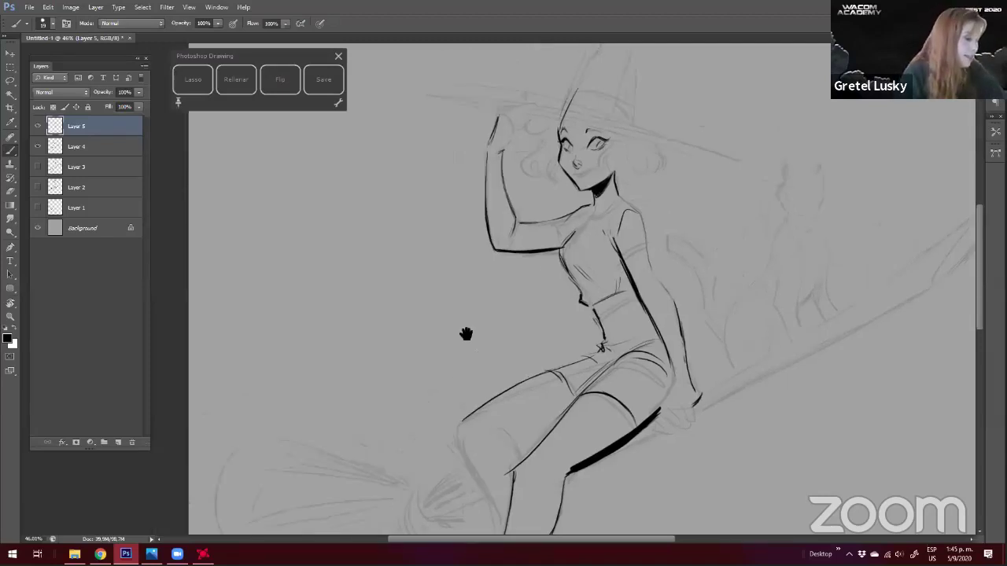
{"action": "left_click_drag", "start_coordinate": [553, 220], "coordinate": [555, 240]}
{"action": "left_click_drag", "start_coordinate": [620, 251], "coordinate": [639, 246]}
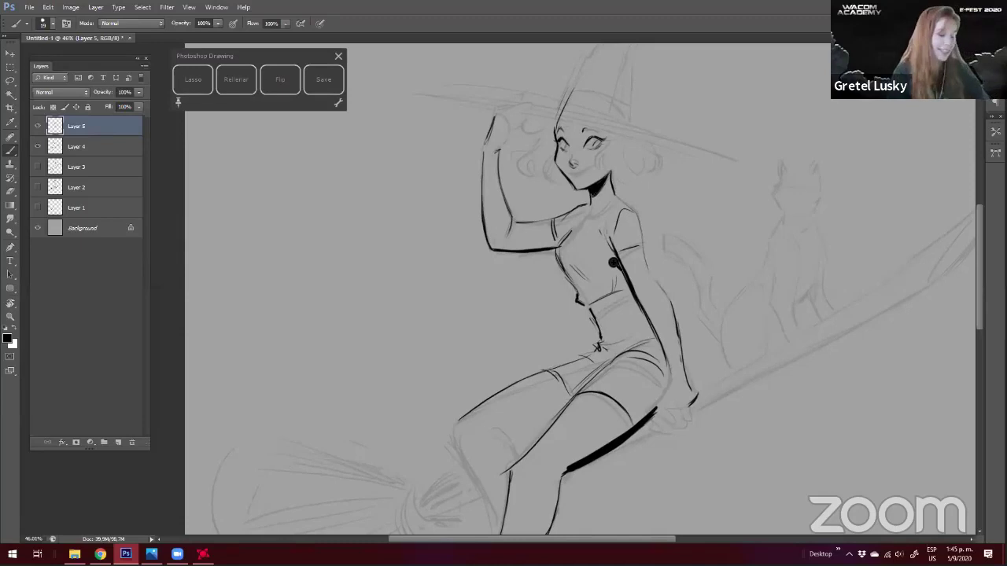
Ink the hat brim's front edge as one long curve above the face, undoing and redrawing the first stroke
{"action": "left_click_drag", "start_coordinate": [345, 321], "coordinate": [340, 319]}
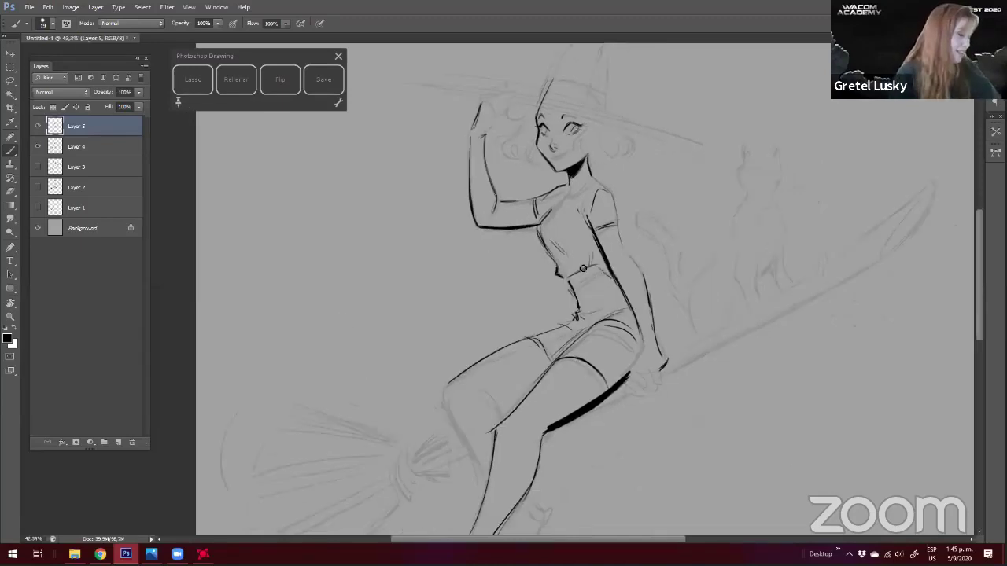
{"action": "left_click_drag", "start_coordinate": [415, 206], "coordinate": [401, 206]}
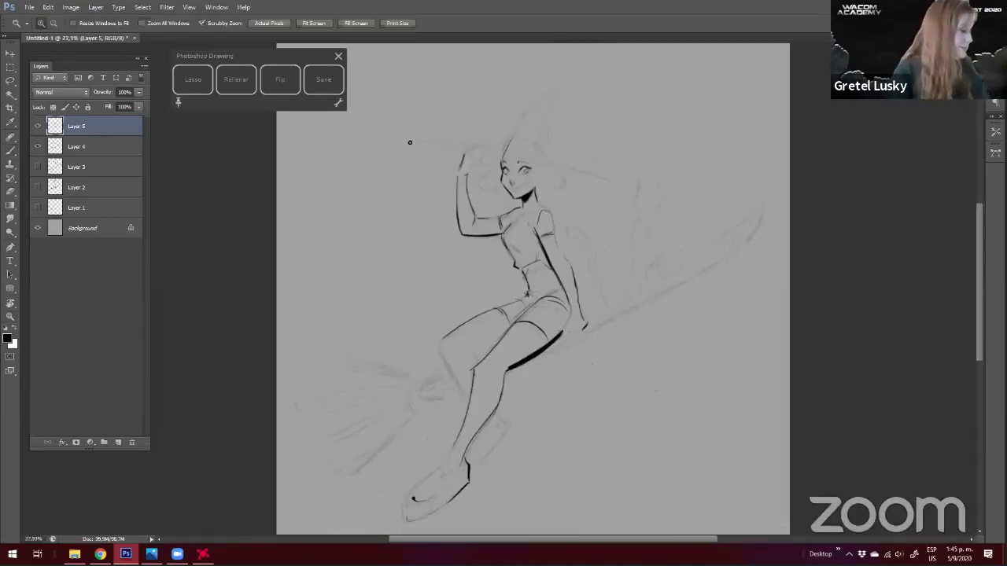
{"action": "left_click_drag", "start_coordinate": [445, 145], "coordinate": [599, 183]}
{"action": "key", "text": "ctrl+z"}
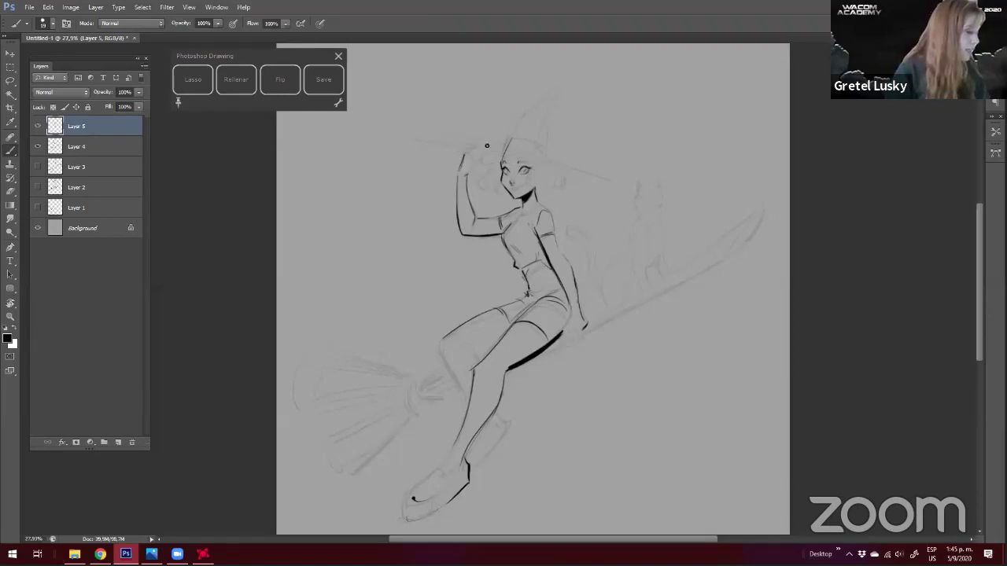
{"action": "left_click_drag", "start_coordinate": [448, 142], "coordinate": [585, 177]}
Ink the shirt's double round collar and reinforce the hem and the fold at the raised arm's armpit
{"action": "left_click_drag", "start_coordinate": [402, 378], "coordinate": [399, 360]}
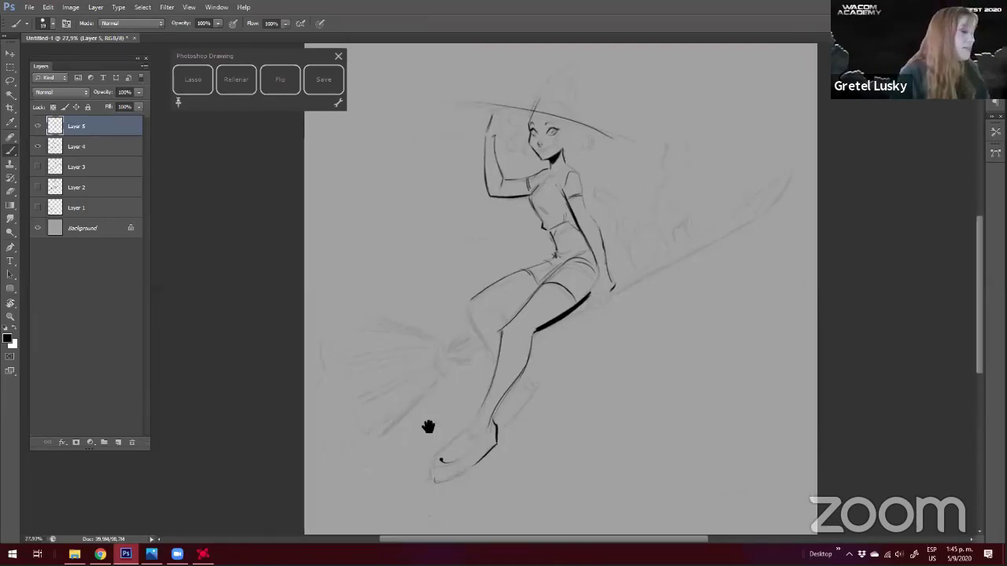
{"action": "left_click_drag", "start_coordinate": [430, 427], "coordinate": [432, 413]}
{"action": "scroll", "coordinate": [579, 229], "scroll_direction": "up", "scroll_amount": 4}
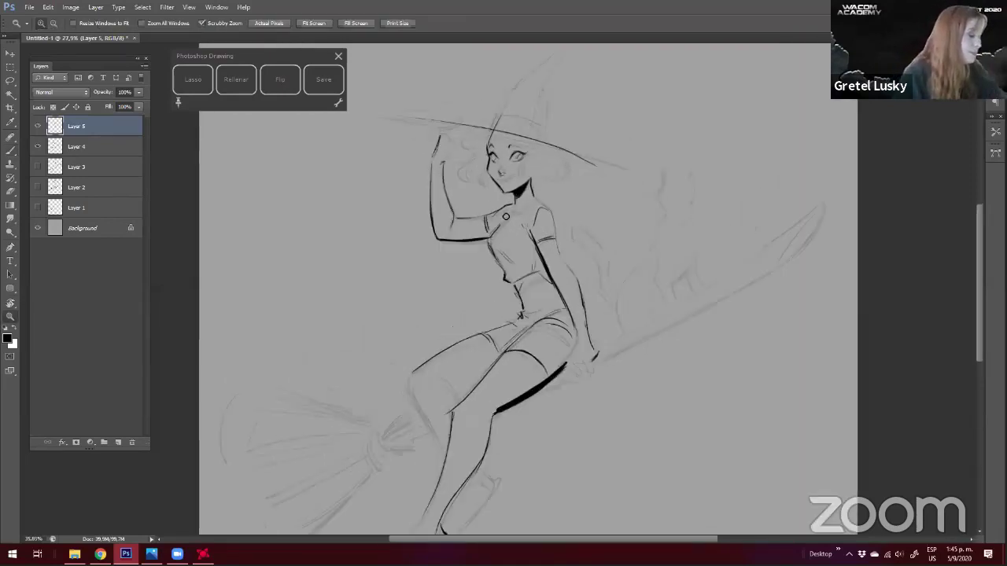
{"action": "left_click_drag", "start_coordinate": [521, 211], "coordinate": [527, 205]}
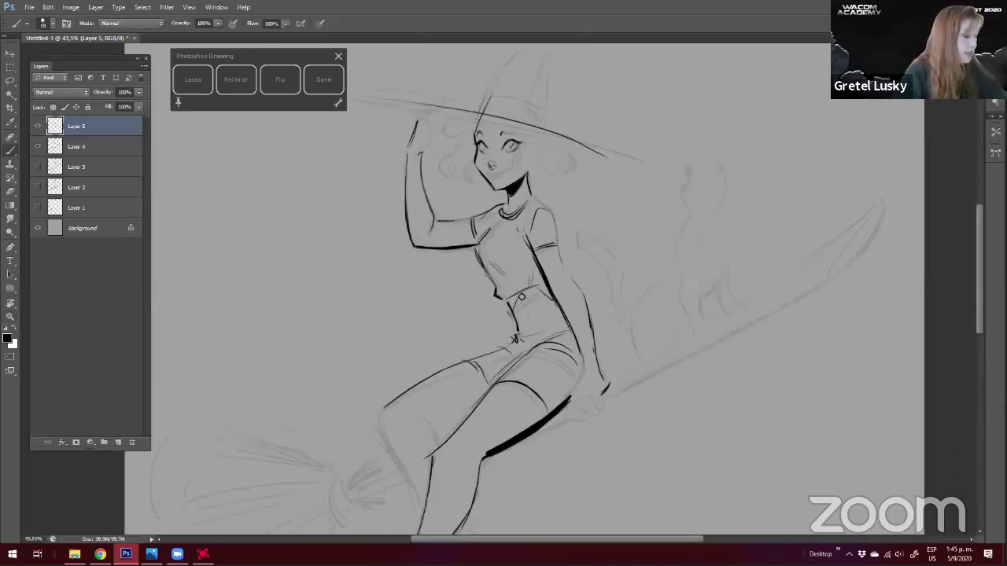
{"action": "left_click_drag", "start_coordinate": [509, 298], "coordinate": [542, 288]}
{"action": "left_click_drag", "start_coordinate": [405, 405], "coordinate": [423, 379]}
{"action": "key", "text": "e"}
{"action": "key", "text": "b"}
{"action": "left_click_drag", "start_coordinate": [497, 218], "coordinate": [511, 200]}
Ink the curved crease on the far knee and a short fold line below the near knee
{"action": "left_click_drag", "start_coordinate": [430, 279], "coordinate": [443, 251]}
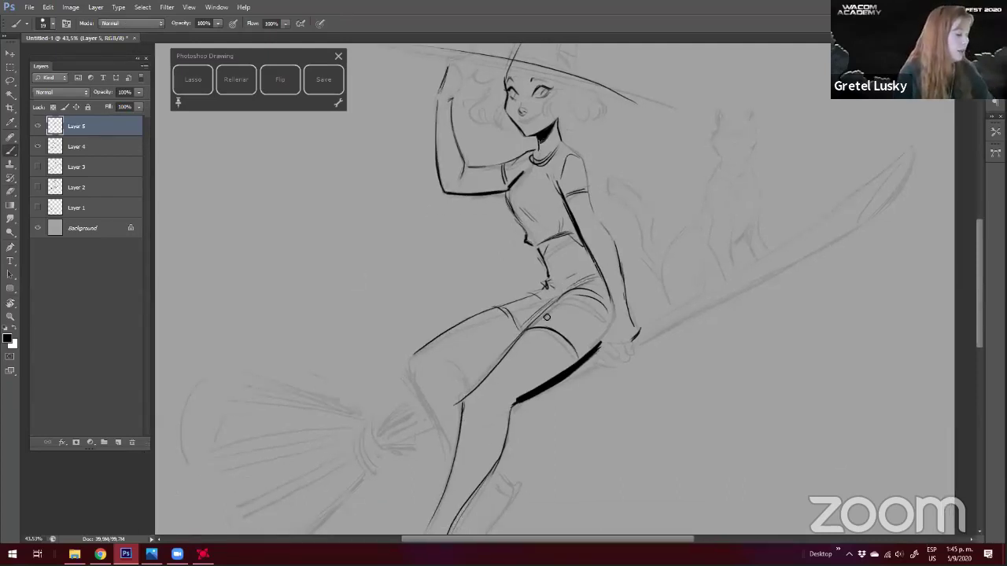
{"action": "left_click_drag", "start_coordinate": [463, 404], "coordinate": [468, 431]}
{"action": "left_click_drag", "start_coordinate": [444, 361], "coordinate": [468, 389]}
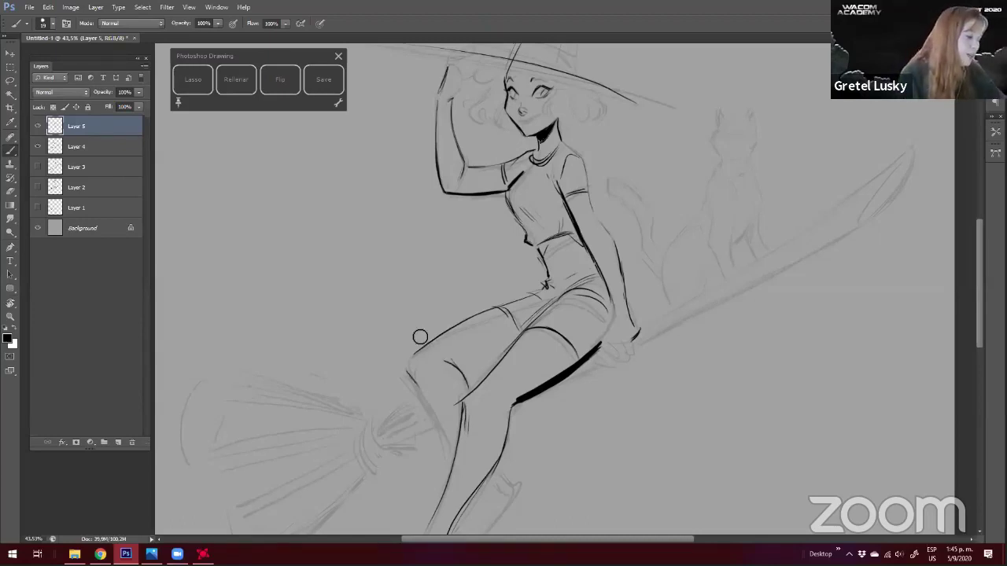
{"action": "key", "text": "ctrl+z"}
Extend the supporting arm's inner line down to the wrist and ink the front corner of the far knee
{"action": "left_click_drag", "start_coordinate": [603, 285], "coordinate": [613, 323]}
{"action": "left_click_drag", "start_coordinate": [489, 219], "coordinate": [497, 265]}
{"action": "key", "text": "e"}
{"action": "key", "text": "b"}
{"action": "left_click_drag", "start_coordinate": [610, 311], "coordinate": [632, 377]}
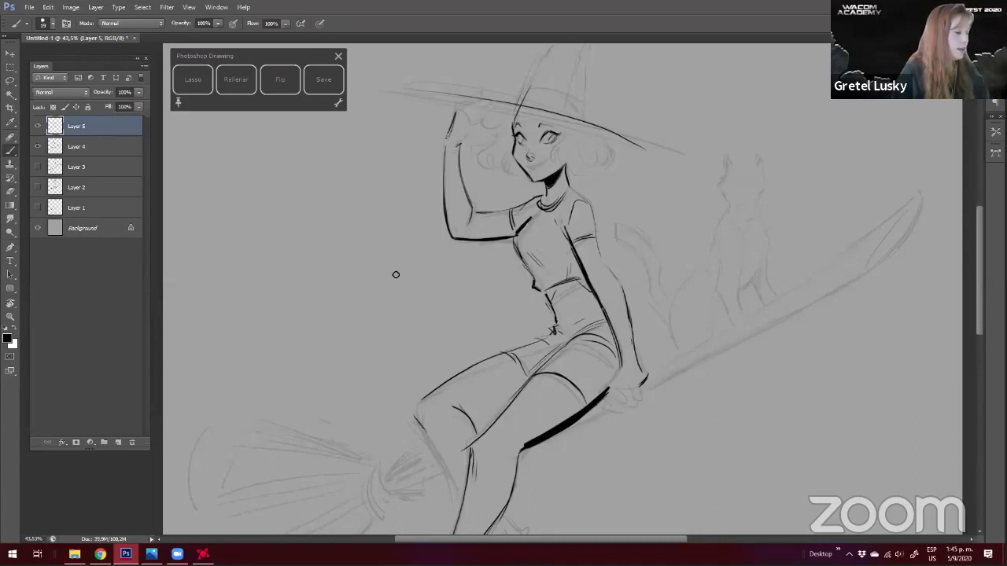
Draw a simple example eye with straight lids, pupil, lower lid and an angled eyebrow in the empty area beside the witch
{"action": "scroll", "coordinate": [386, 267], "scroll_direction": "up", "scroll_amount": 2}
{"action": "scroll", "coordinate": [369, 249], "scroll_direction": "up", "scroll_amount": 2}
{"action": "mouse_move", "coordinate": [356, 267]}
{"action": "left_mouse_down"}
{"action": "mouse_move", "coordinate": [390, 250]}
{"action": "mouse_move", "coordinate": [395, 262]}
{"action": "left_mouse_up"}
{"action": "key", "text": "e"}
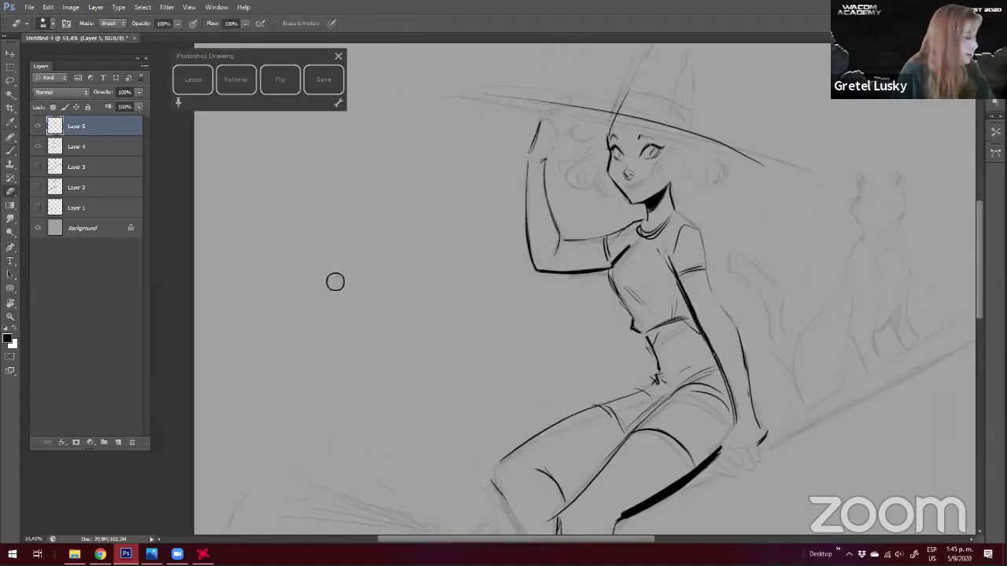
{"action": "key", "text": "b"}
{"action": "left_click_drag", "start_coordinate": [330, 275], "coordinate": [339, 266]}
{"action": "mouse_move", "coordinate": [337, 264]}
{"action": "left_mouse_down"}
{"action": "mouse_move", "coordinate": [384, 264]}
{"action": "mouse_move", "coordinate": [391, 275]}
{"action": "left_mouse_up"}
{"action": "mouse_move", "coordinate": [343, 293]}
{"action": "left_mouse_down"}
{"action": "mouse_move", "coordinate": [380, 291]}
{"action": "mouse_move", "coordinate": [370, 273]}
{"action": "left_mouse_up"}
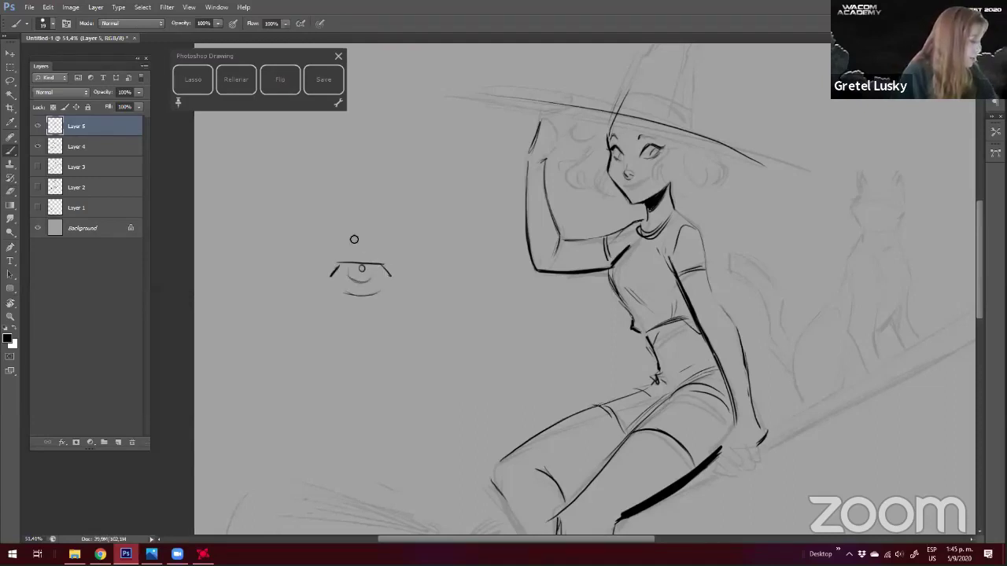
{"action": "mouse_move", "coordinate": [323, 250]}
{"action": "left_mouse_down"}
{"action": "mouse_move", "coordinate": [387, 252]}
{"action": "mouse_move", "coordinate": [313, 256]}
{"action": "left_mouse_up"}
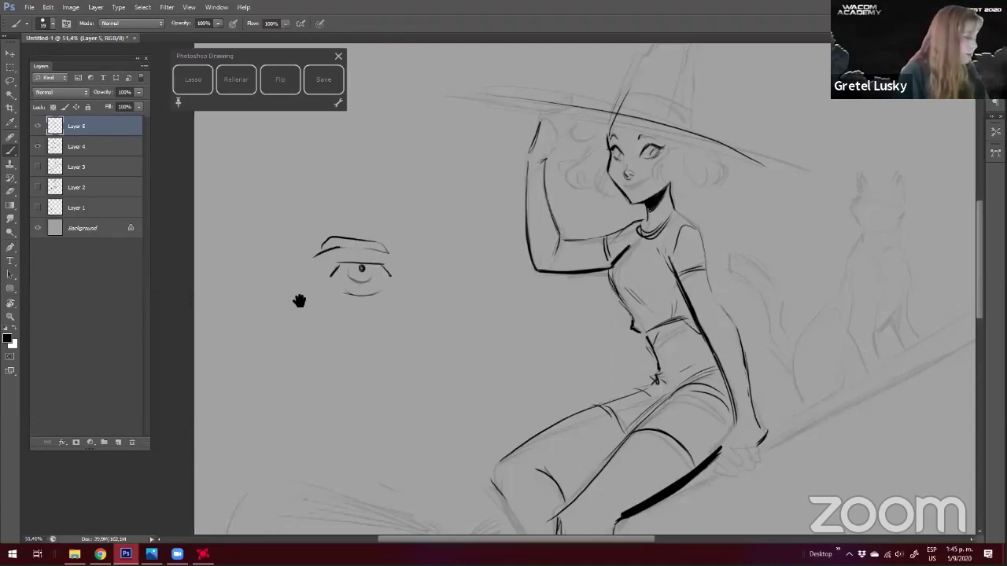
{"action": "left_click_drag", "start_coordinate": [328, 302], "coordinate": [344, 255]}
{"action": "left_click_drag", "start_coordinate": [324, 211], "coordinate": [379, 197]}
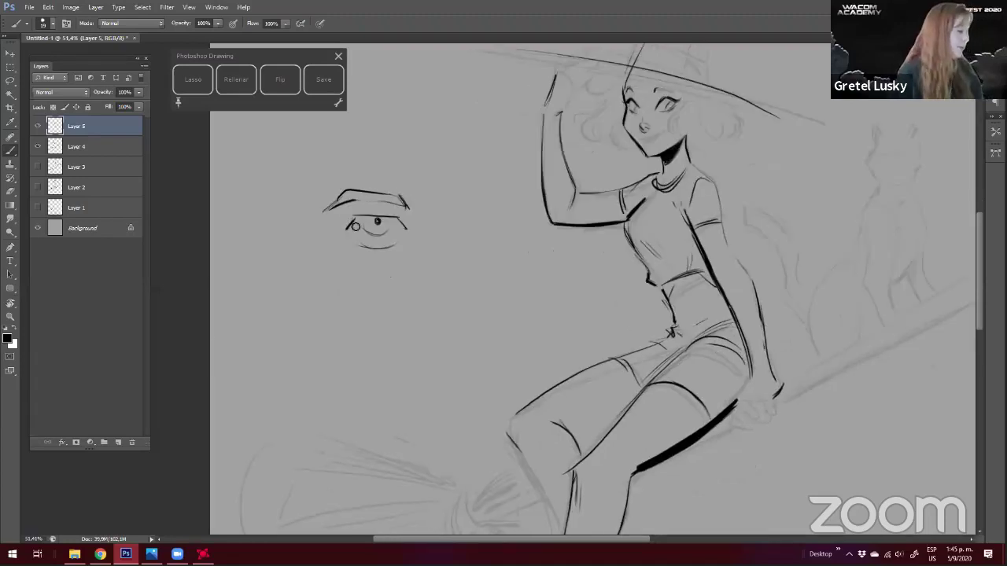
Draw a second, more detailed eye with a hatched eyebrow below the first one and circle it with an ellipse
{"action": "left_click_drag", "start_coordinate": [346, 280], "coordinate": [404, 276]}
{"action": "mouse_move", "coordinate": [343, 283]}
{"action": "left_mouse_down"}
{"action": "mouse_move", "coordinate": [406, 290]}
{"action": "mouse_move", "coordinate": [396, 304]}
{"action": "mouse_move", "coordinate": [416, 311]}
{"action": "mouse_move", "coordinate": [420, 301]}
{"action": "mouse_move", "coordinate": [377, 297]}
{"action": "mouse_move", "coordinate": [397, 284]}
{"action": "mouse_move", "coordinate": [377, 296]}
{"action": "mouse_move", "coordinate": [384, 283]}
{"action": "mouse_move", "coordinate": [360, 253]}
{"action": "mouse_move", "coordinate": [419, 276]}
{"action": "left_mouse_up"}
{"action": "key", "text": "e"}
{"action": "key", "text": "b"}
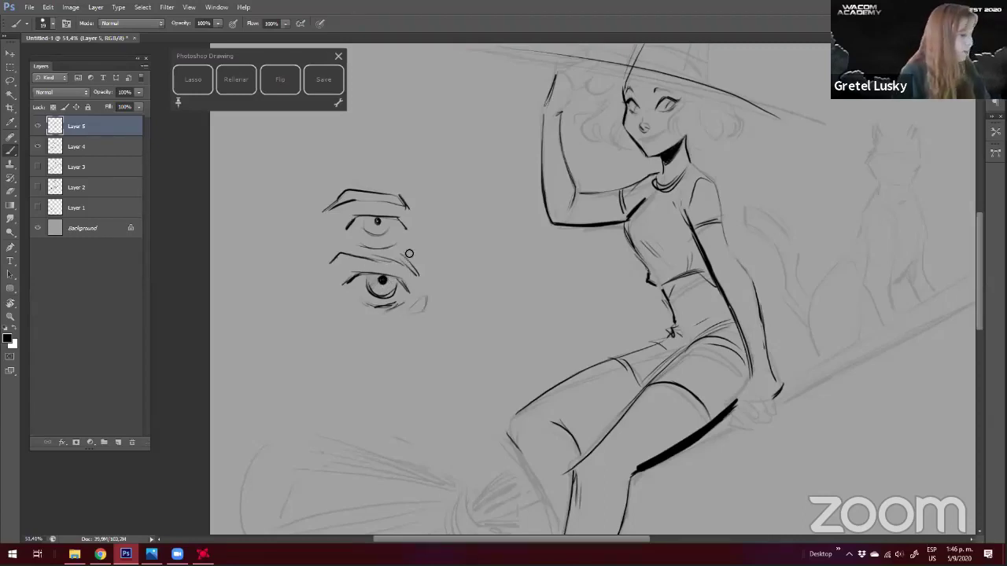
{"action": "left_click_drag", "start_coordinate": [318, 266], "coordinate": [425, 277]}
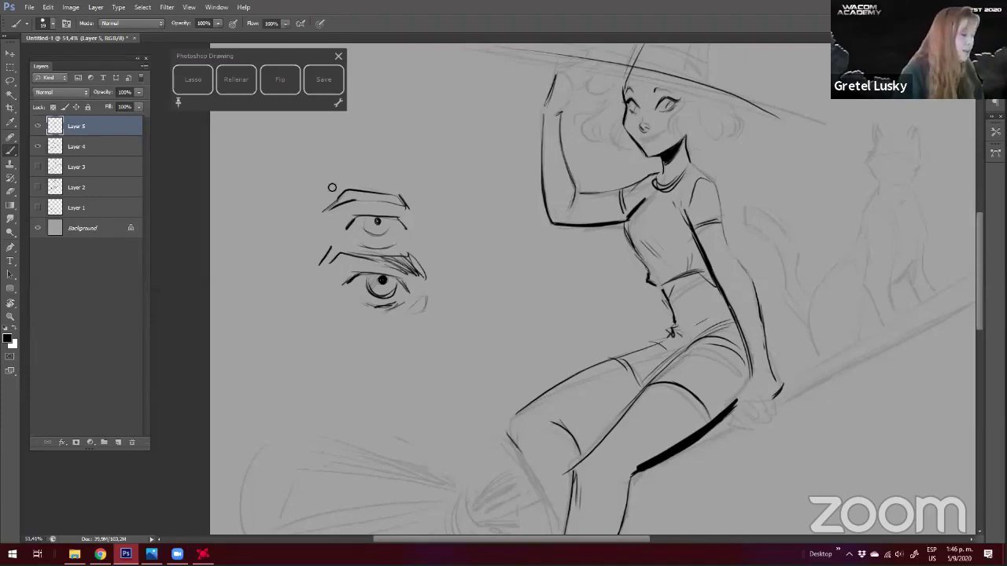
{"action": "key", "text": "l"}
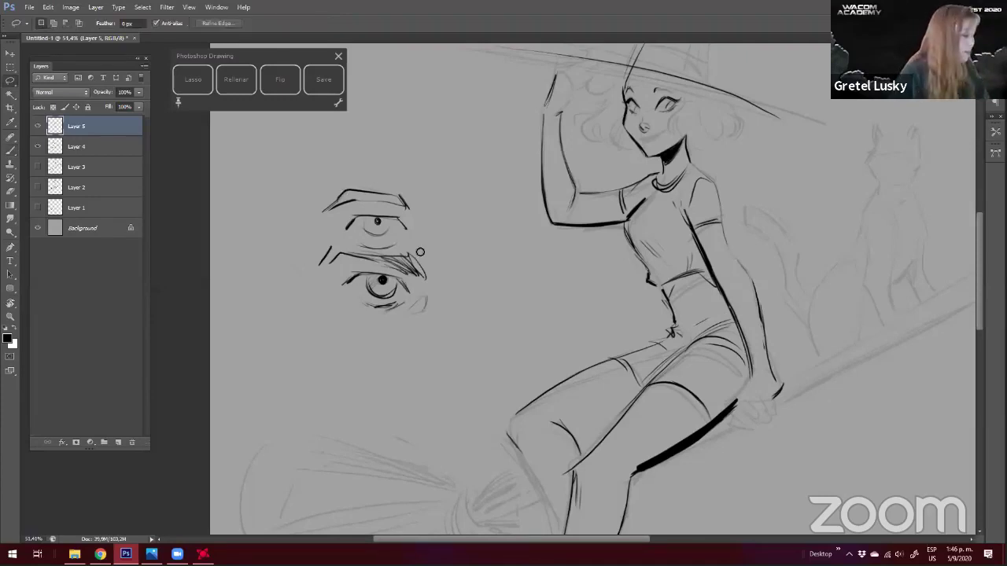
{"action": "key", "text": "b"}
{"action": "left_click_drag", "start_coordinate": [394, 241], "coordinate": [359, 234]}
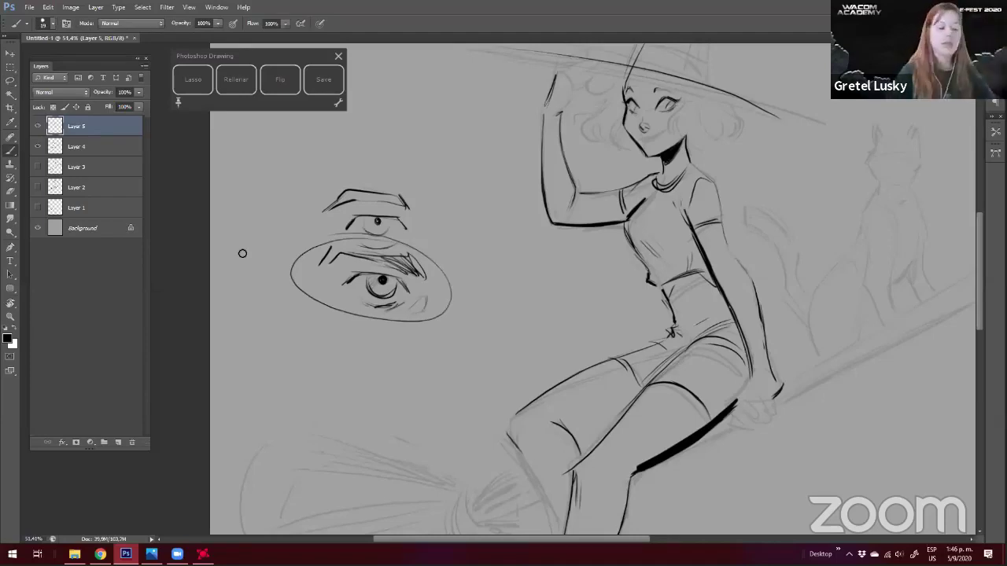
Ink a small curved hair stroke under the hat brim between the raised hand and the face
{"action": "scroll", "coordinate": [329, 259], "scroll_direction": "down", "scroll_amount": 1}
{"action": "mouse_move", "coordinate": [269, 320]}
{"action": "left_mouse_down"}
{"action": "mouse_move", "coordinate": [245, 292]}
{"action": "mouse_move", "coordinate": [274, 312]}
{"action": "mouse_move", "coordinate": [292, 310]}
{"action": "mouse_move", "coordinate": [303, 327]}
{"action": "left_mouse_up"}
{"action": "key", "text": "ctrl+space"}
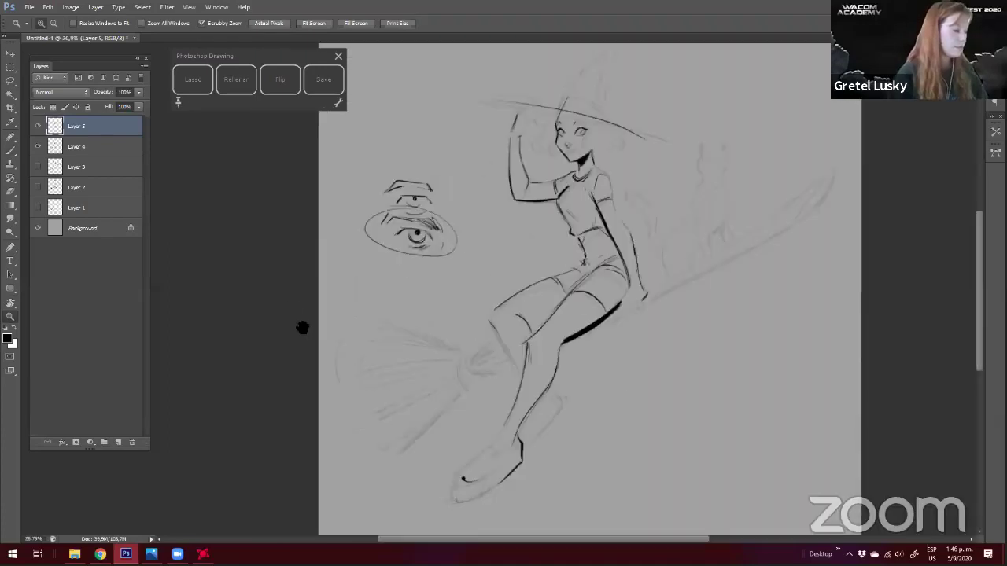
{"action": "scroll", "coordinate": [298, 322], "scroll_direction": "down", "scroll_amount": 3}
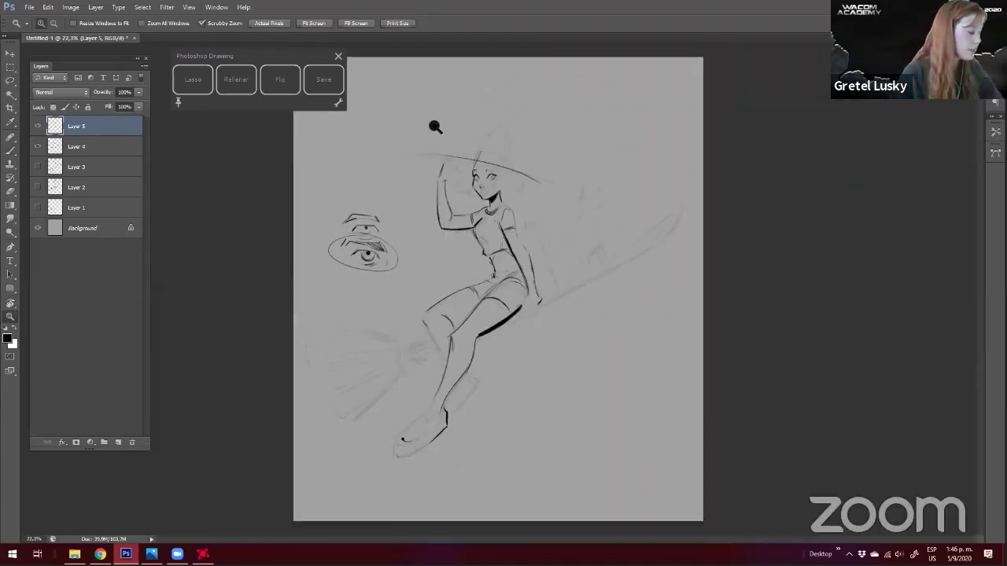
{"action": "scroll", "coordinate": [474, 284], "scroll_direction": "up", "scroll_amount": 3}
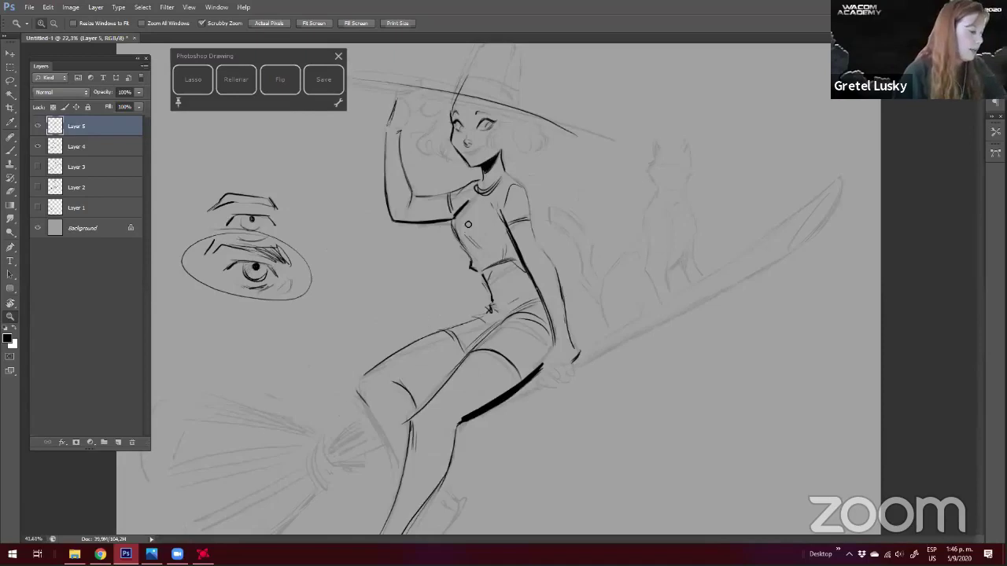
{"action": "scroll", "coordinate": [473, 97], "scroll_direction": "up", "scroll_amount": 2}
{"action": "scroll", "coordinate": [315, 290], "scroll_direction": "down", "scroll_amount": 5}
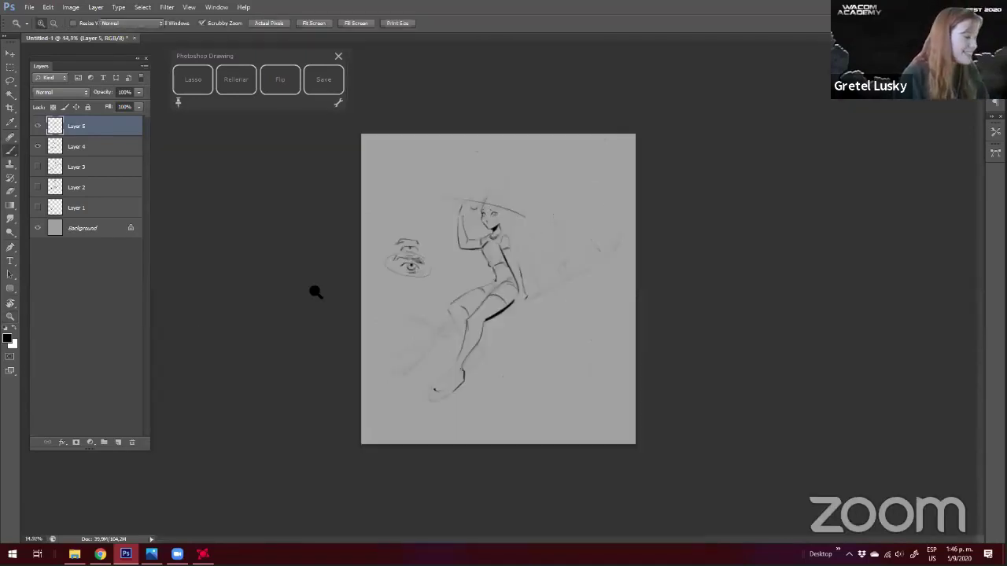
{"action": "left_click_drag", "start_coordinate": [440, 262], "coordinate": [468, 289]}
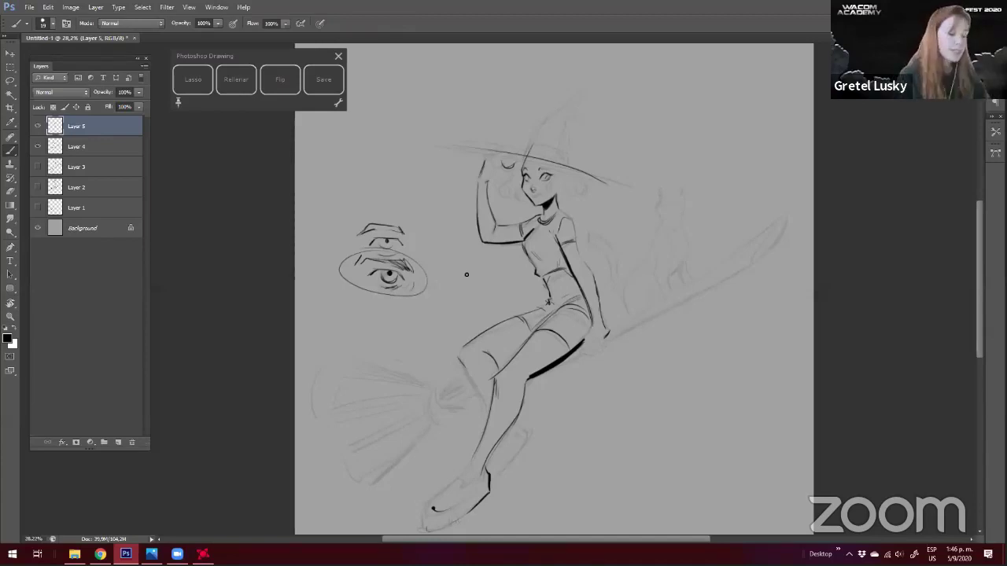
{"action": "scroll", "coordinate": [291, 319], "scroll_direction": "down", "scroll_amount": 1}
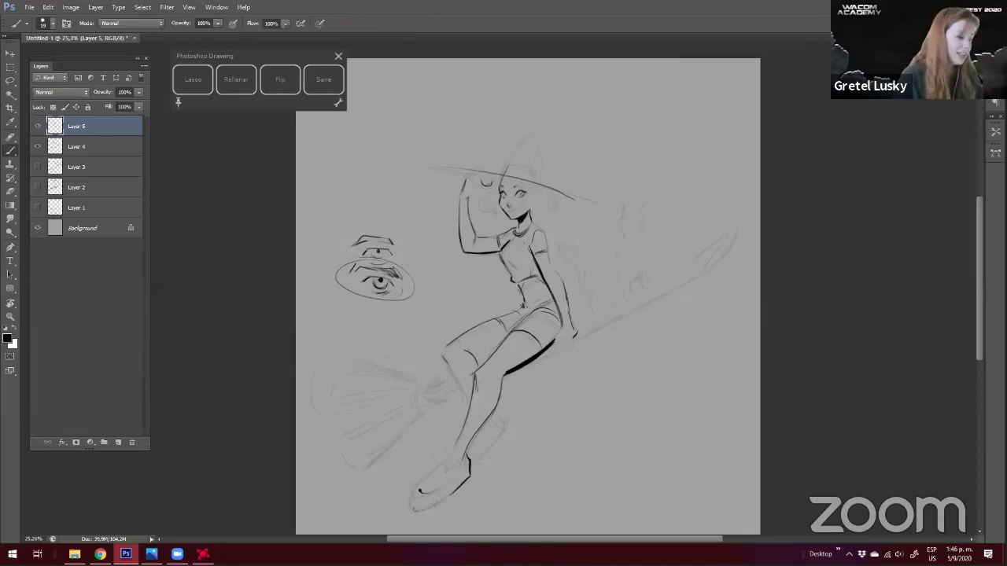
Open sabrina.psd from the desktop, examine its finished line art up close, and return to the untitled drawing
{"action": "key", "text": "alt+Tab"}
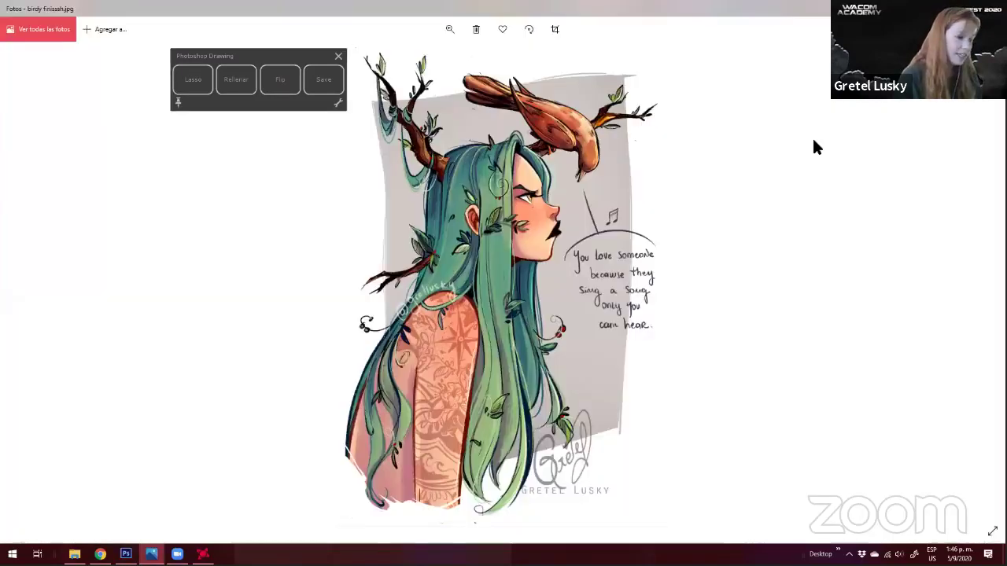
{"action": "key", "text": "super+d"}
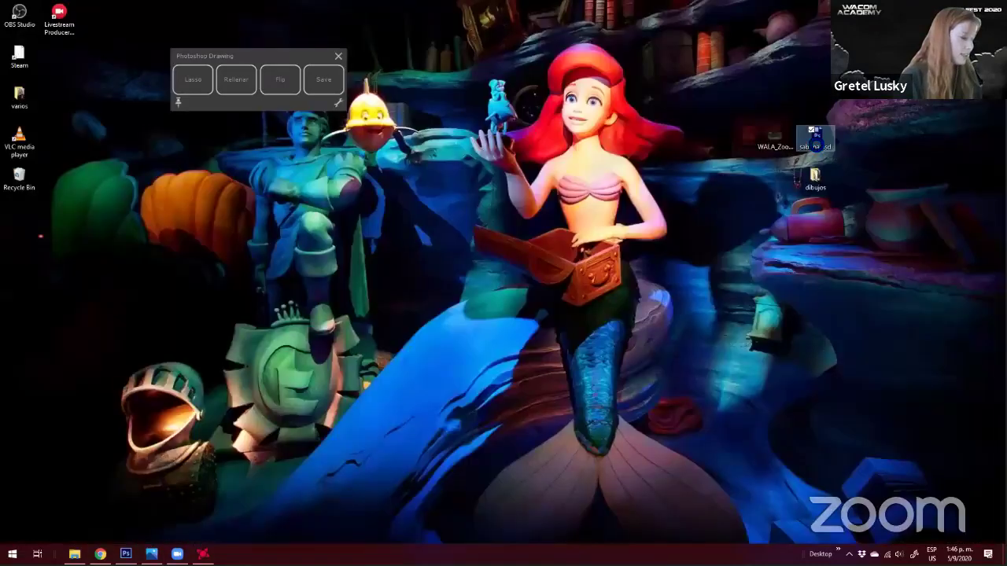
{"action": "double_click", "coordinate": [815, 140]}
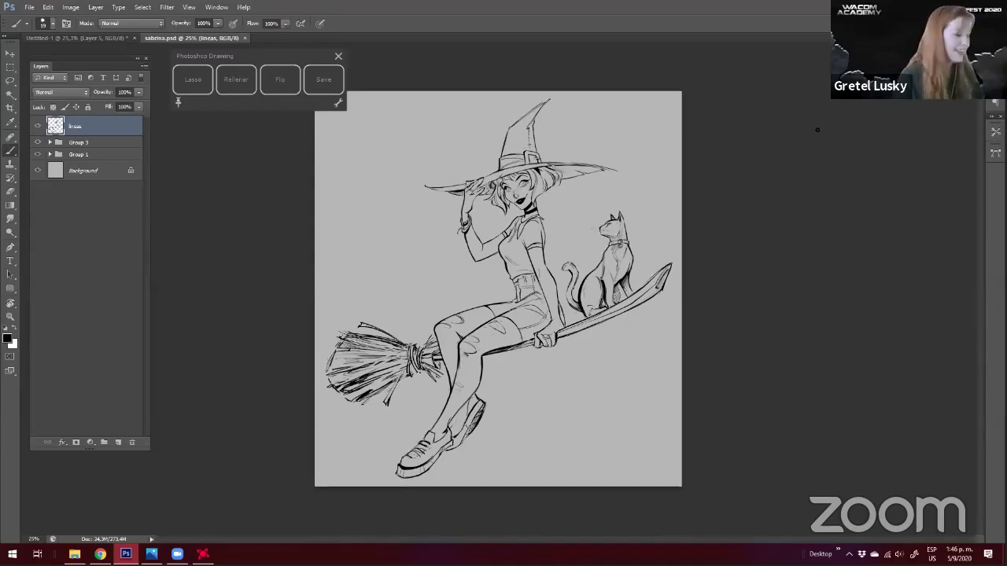
{"action": "key", "text": "z"}
{"action": "left_click_drag", "start_coordinate": [263, 225], "coordinate": [264, 279]}
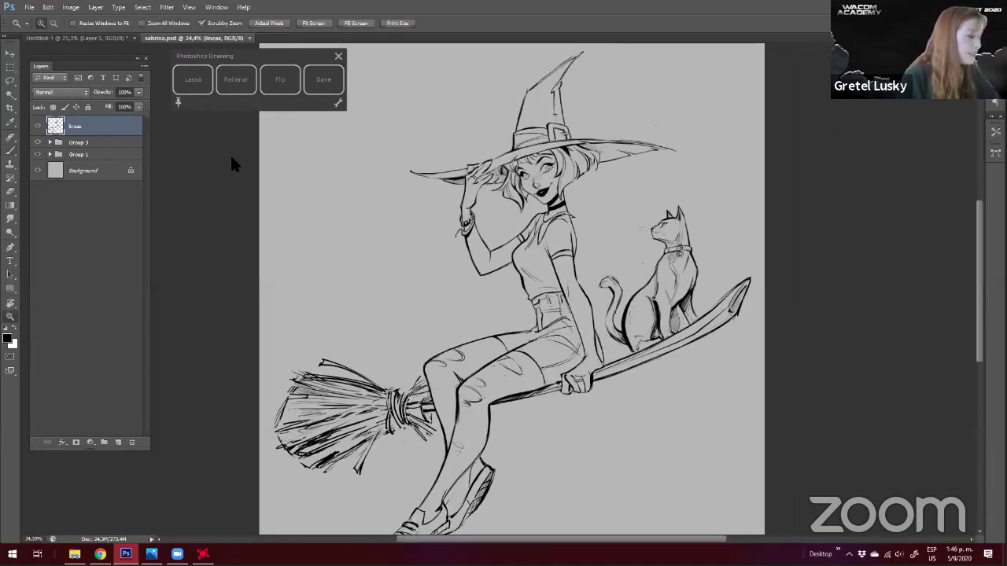
{"action": "key", "text": "ctrl+Tab"}
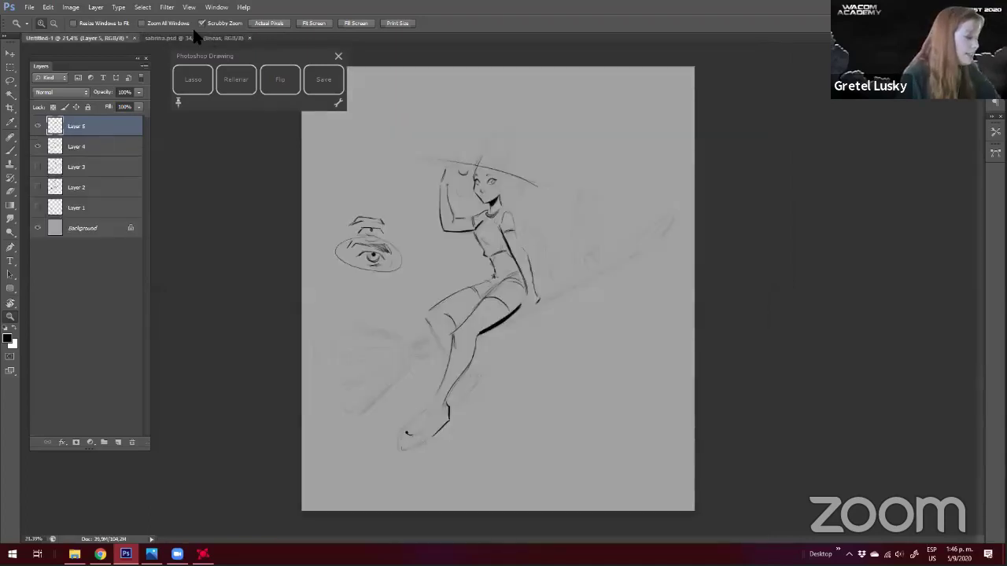
In sabrina.psd, add a new layer between the lineas layer and Group 3, and toggle the line art's visibility off and on
{"action": "left_click", "coordinate": [190, 37]}
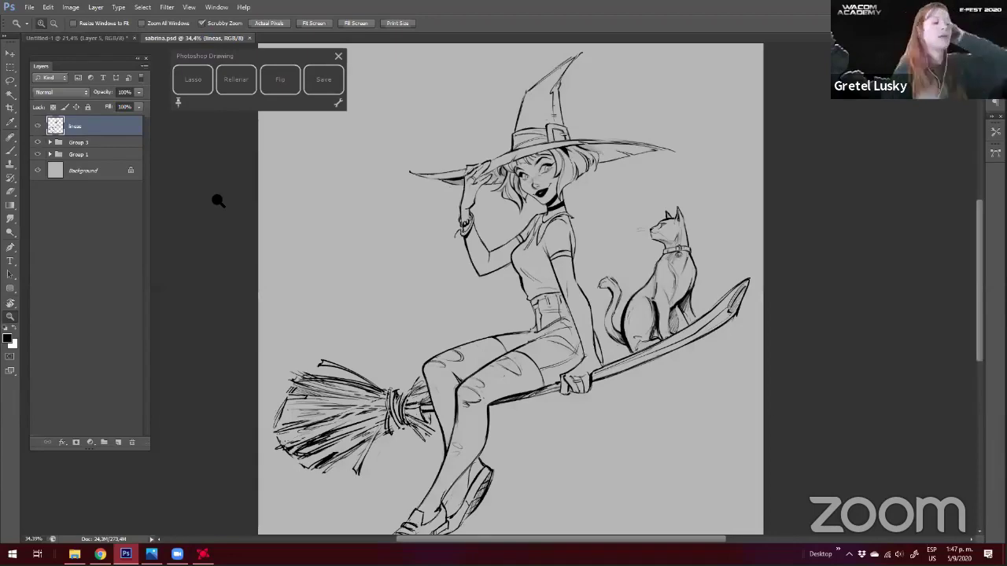
{"action": "left_click", "coordinate": [321, 259]}
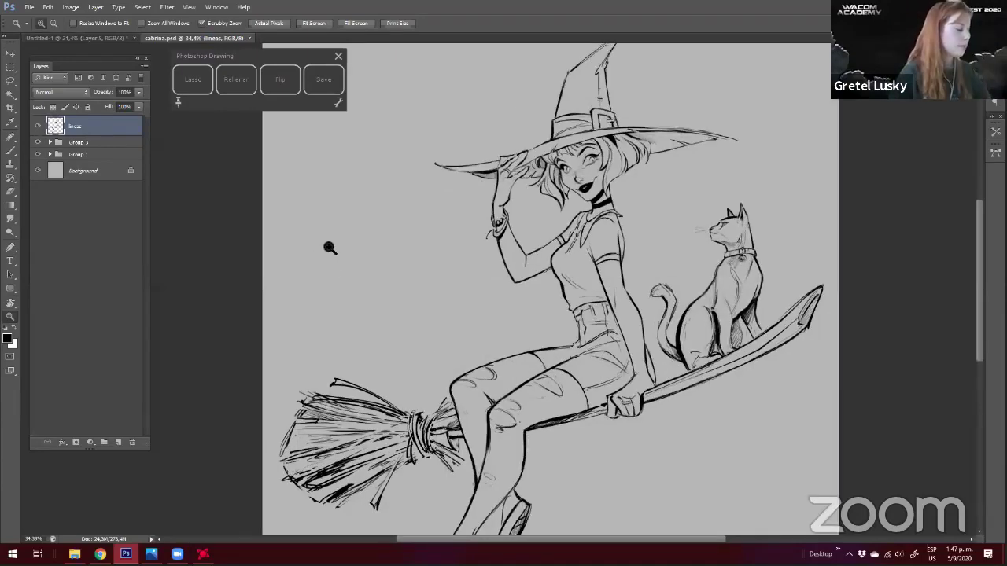
{"action": "left_click", "coordinate": [337, 260]}
{"action": "left_click_drag", "start_coordinate": [321, 216], "coordinate": [271, 197]}
{"action": "left_click_drag", "start_coordinate": [238, 56], "coordinate": [250, 58]}
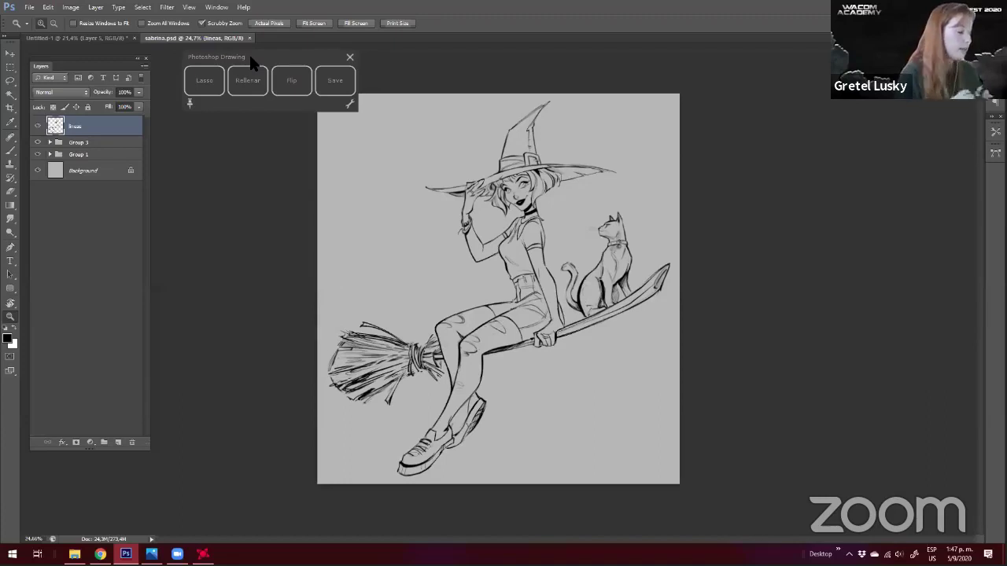
{"action": "left_click", "coordinate": [86, 142]}
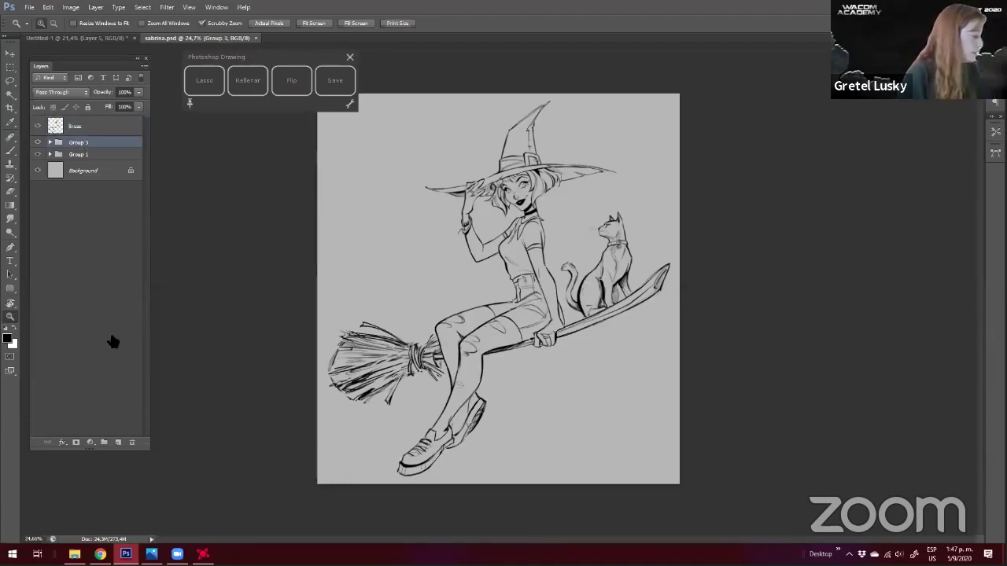
{"action": "left_click", "coordinate": [118, 443]}
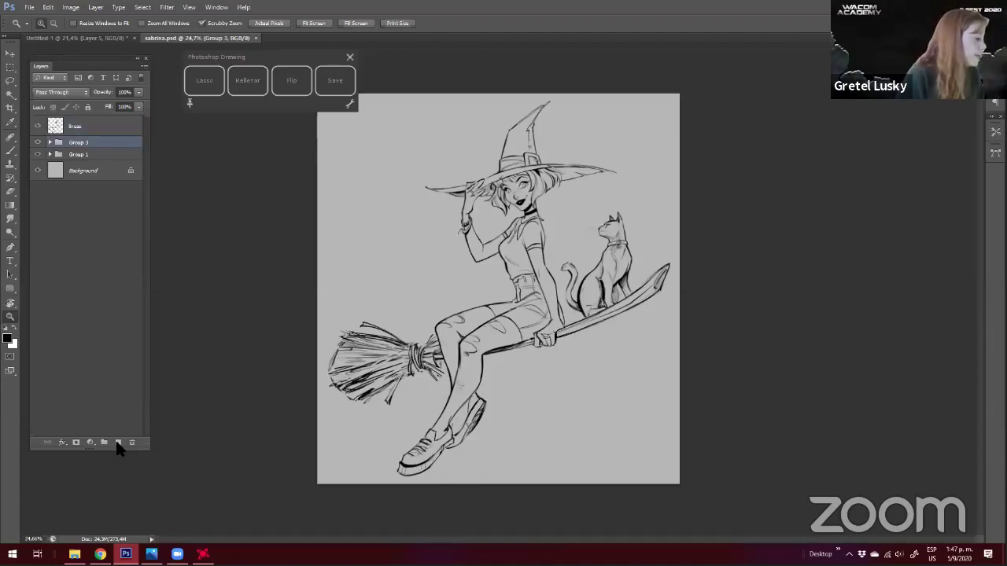
{"action": "left_click", "coordinate": [38, 126]}
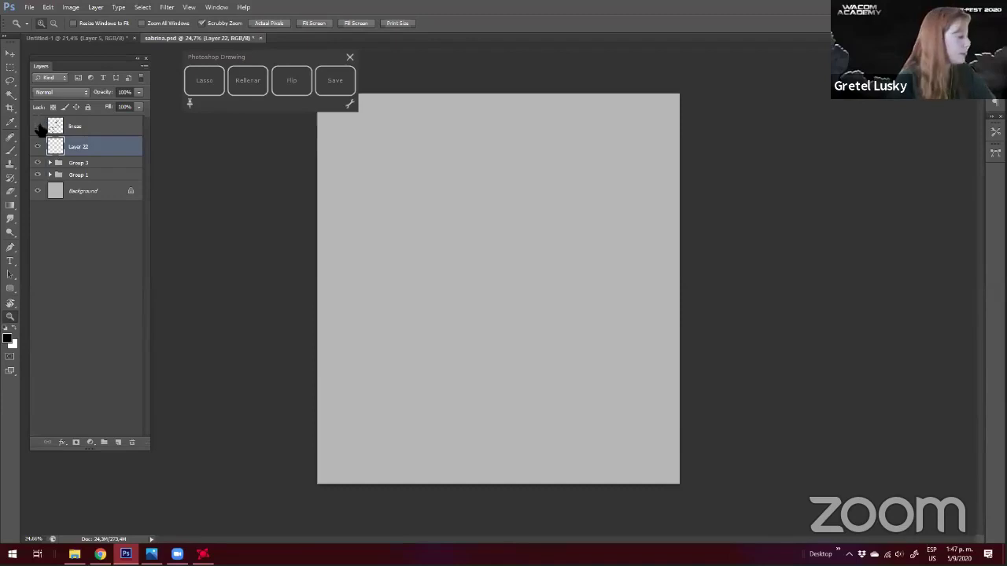
{"action": "left_click", "coordinate": [38, 126]}
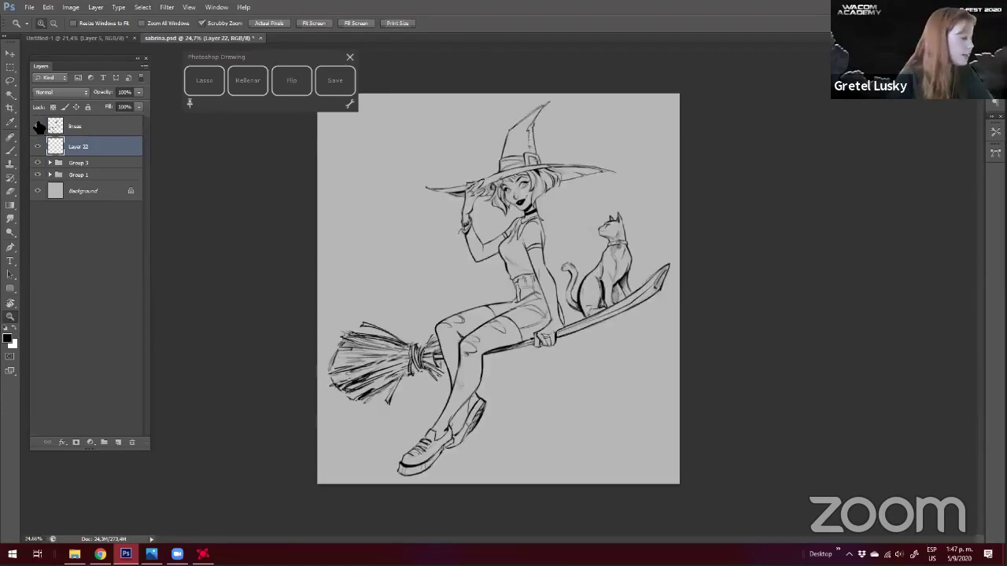
Select the empty area around the witch, broom and cat on the lineas layer with the Magic Wand
{"action": "left_click", "coordinate": [98, 129]}
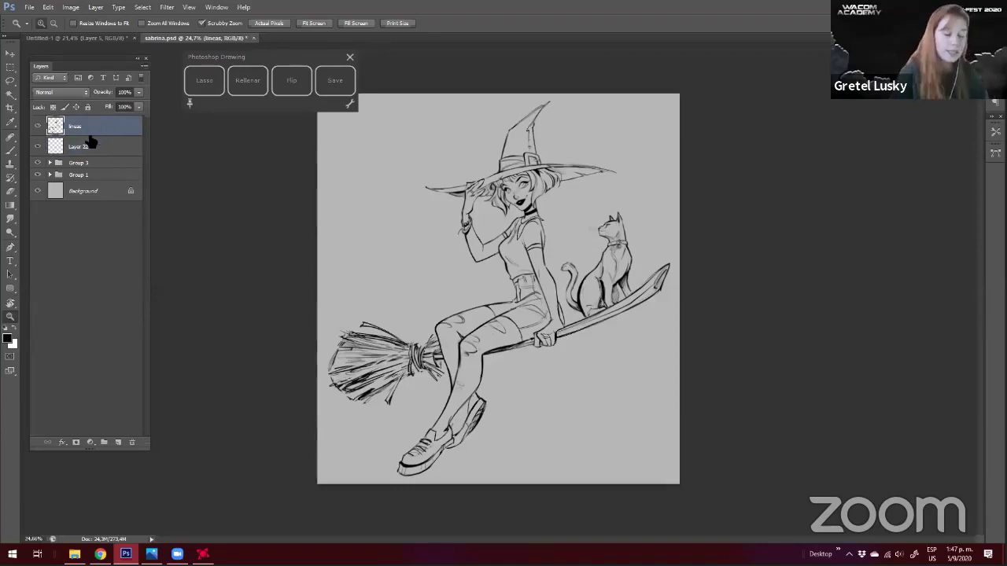
{"action": "left_click", "coordinate": [10, 95]}
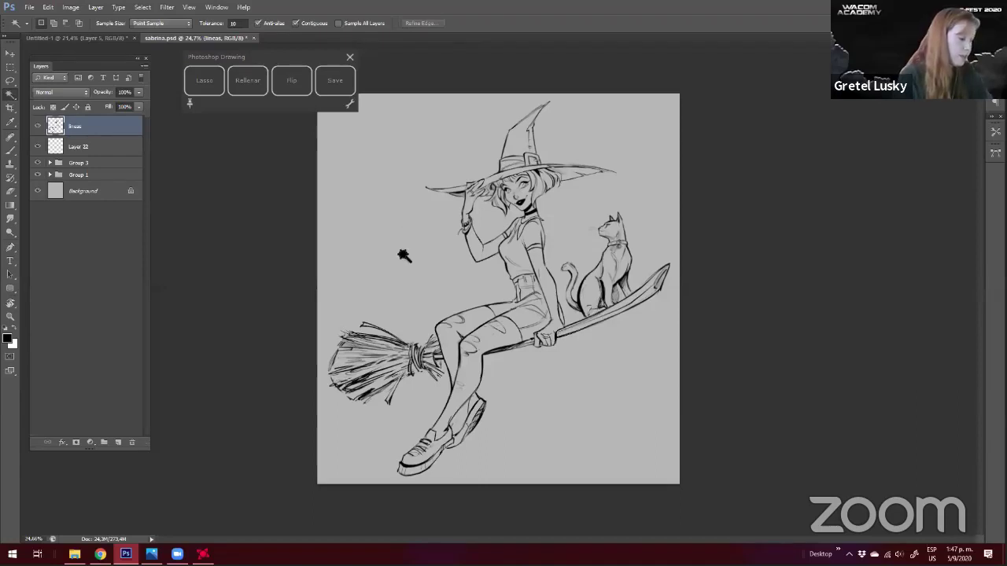
{"action": "left_click", "coordinate": [404, 260]}
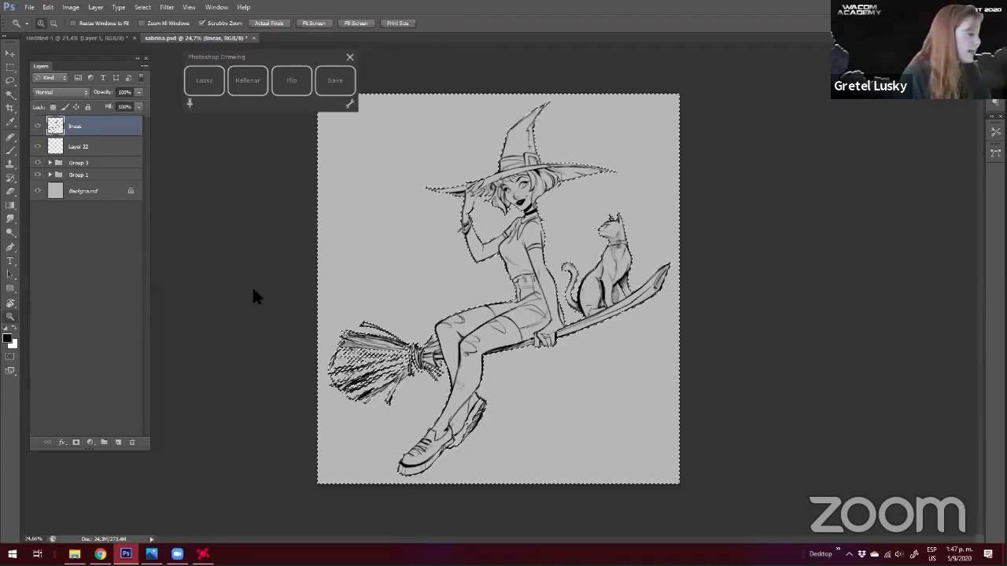
{"action": "key", "text": "z"}
{"action": "left_click_drag", "start_coordinate": [252, 287], "coordinate": [246, 284]}
{"action": "left_click_drag", "start_coordinate": [245, 59], "coordinate": [230, 60]}
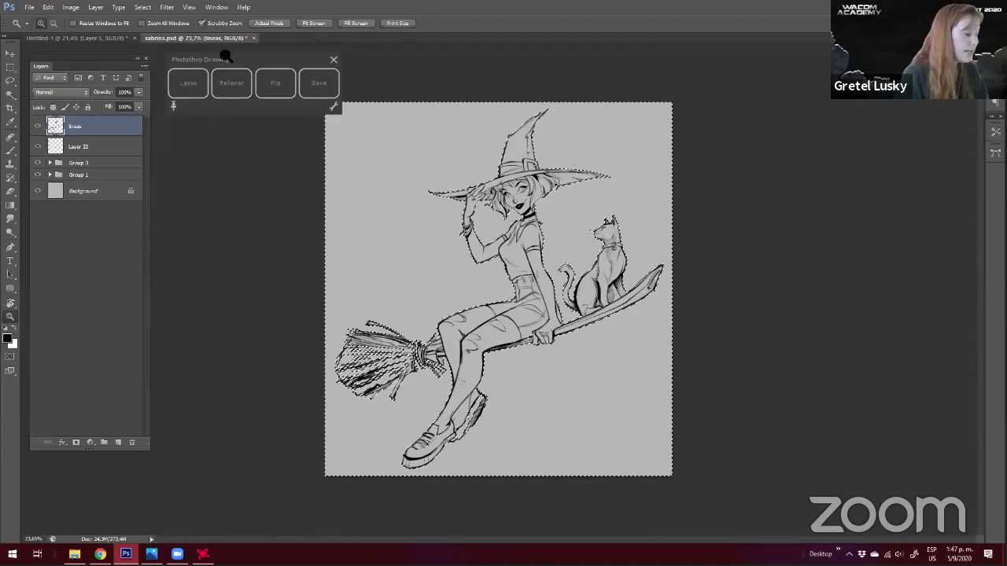
{"action": "left_click", "coordinate": [226, 283]}
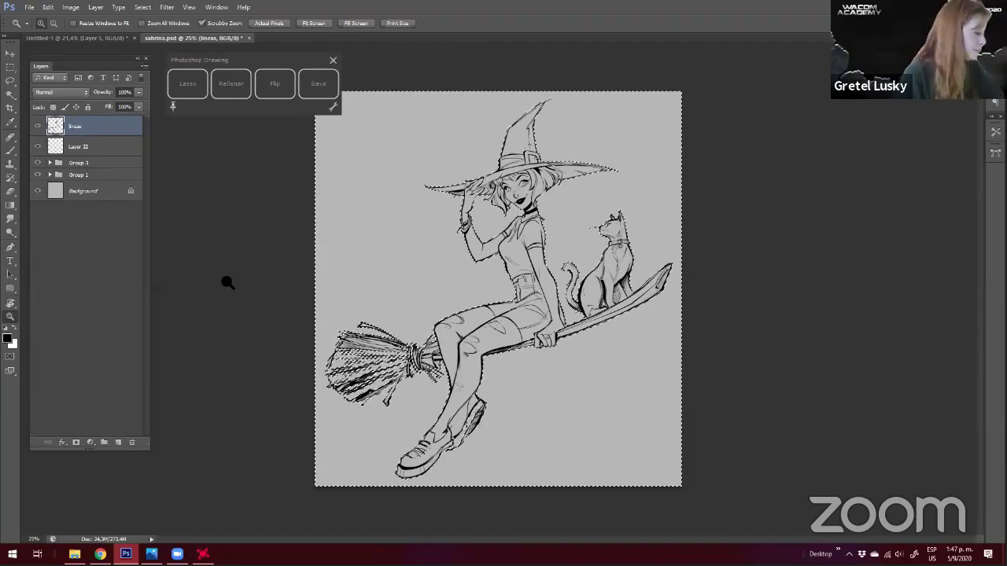
Invert the selection so it covers the witch, broom and cat instead of the surrounding background
{"action": "left_click", "coordinate": [141, 10]}
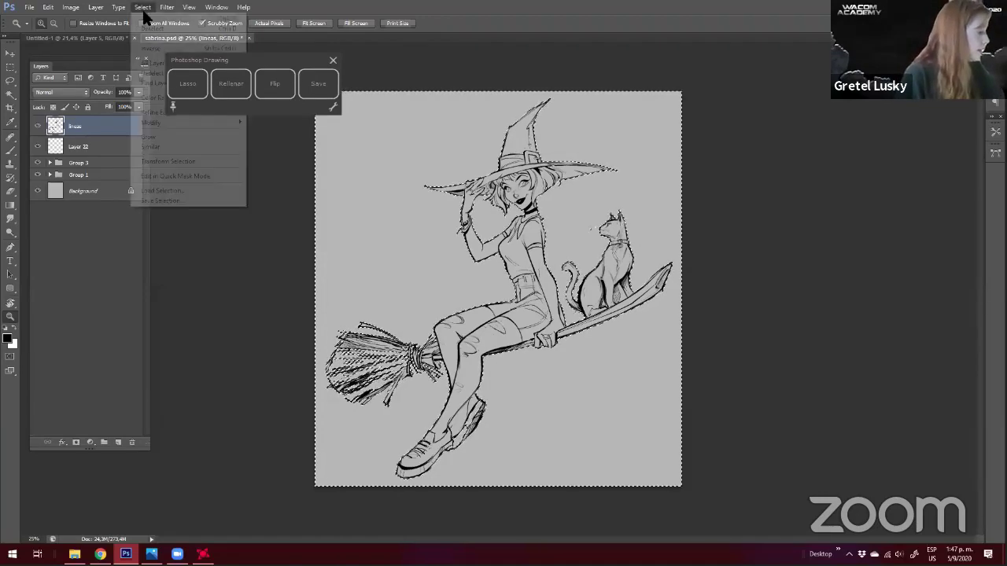
{"action": "left_click_drag", "start_coordinate": [236, 61], "coordinate": [361, 49]}
{"action": "left_click", "coordinate": [148, 62]}
{"action": "left_click", "coordinate": [142, 8]}
{"action": "left_click", "coordinate": [140, 48]}
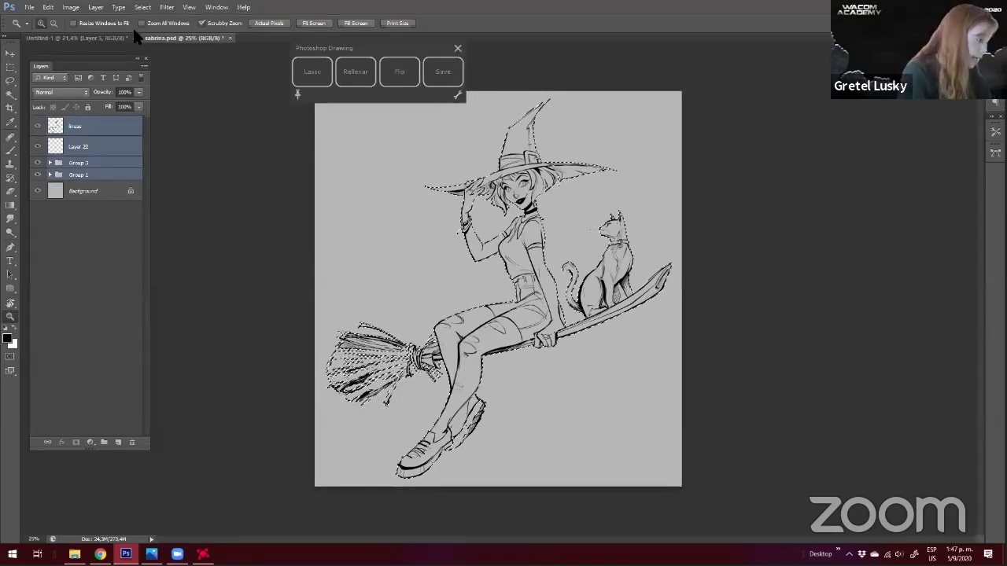
Contract the figure selection by 2 pixels
{"action": "left_click", "coordinate": [142, 7]}
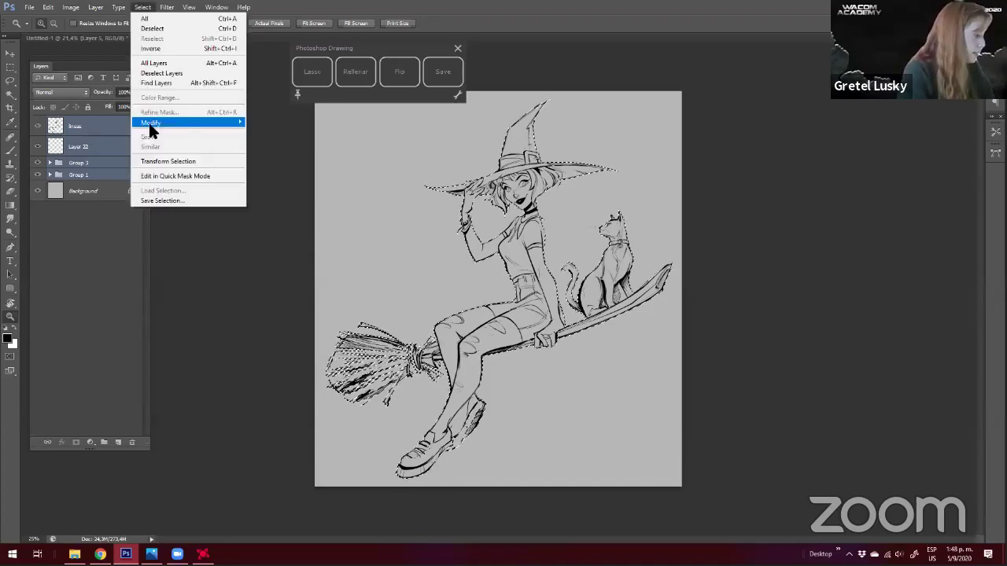
{"action": "mouse_move", "coordinate": [251, 142]}
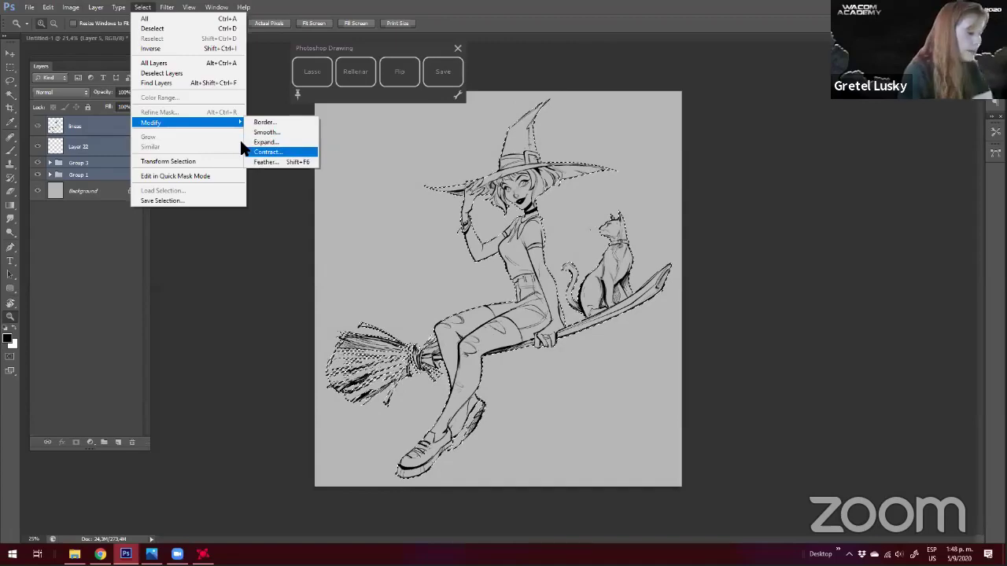
{"action": "left_click", "coordinate": [245, 151]}
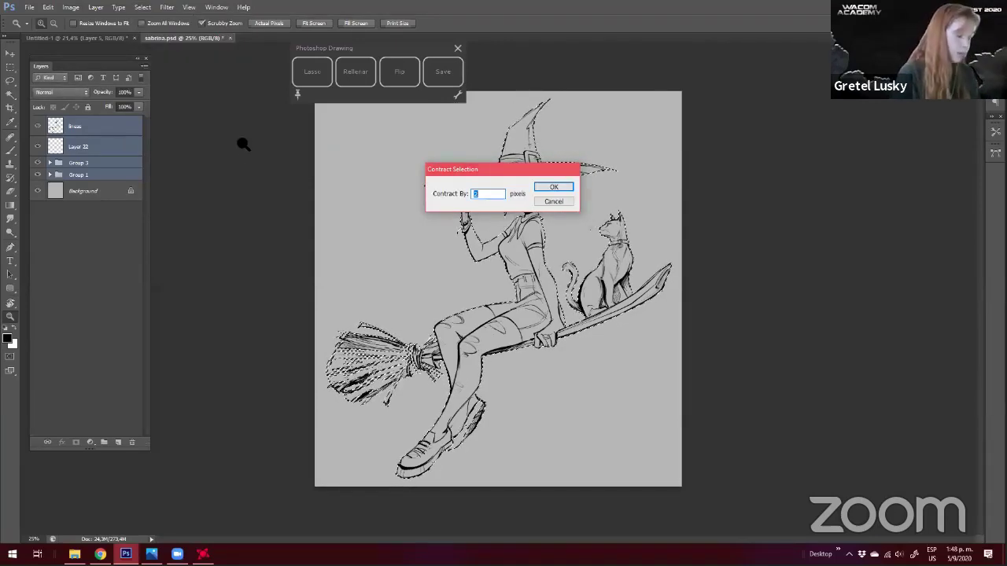
{"action": "key", "text": "Return"}
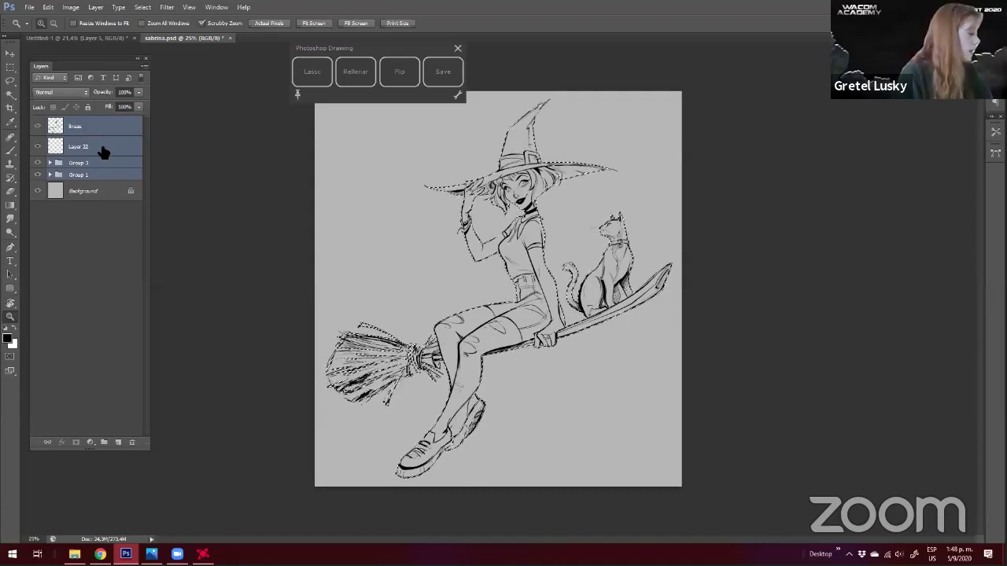
Choose a dark red foreground colour, fill the selected silhouette with it on Layer 22, and clear the selection
{"action": "left_click", "coordinate": [49, 147]}
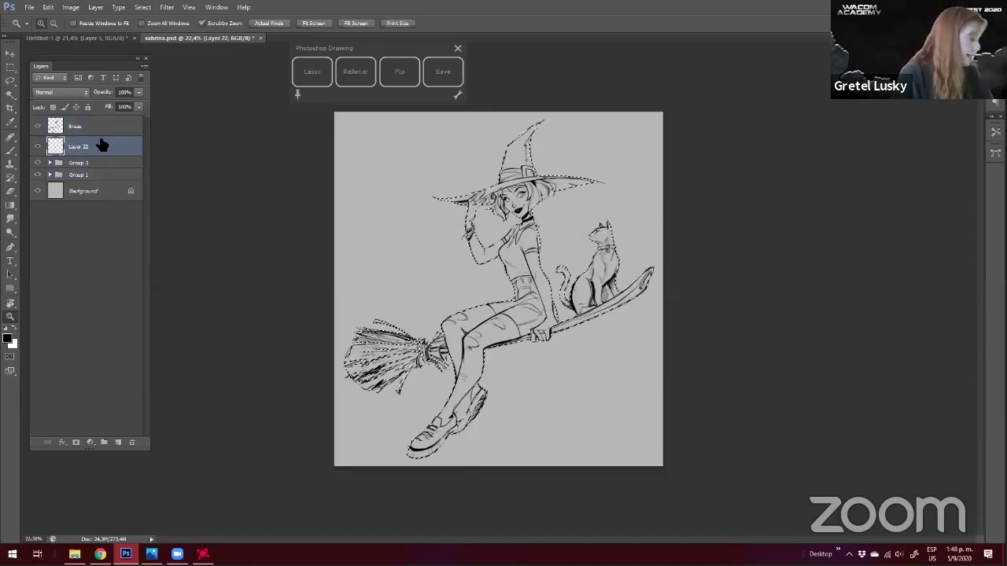
{"action": "left_click", "coordinate": [7, 338]}
{"action": "left_click", "coordinate": [509, 378]}
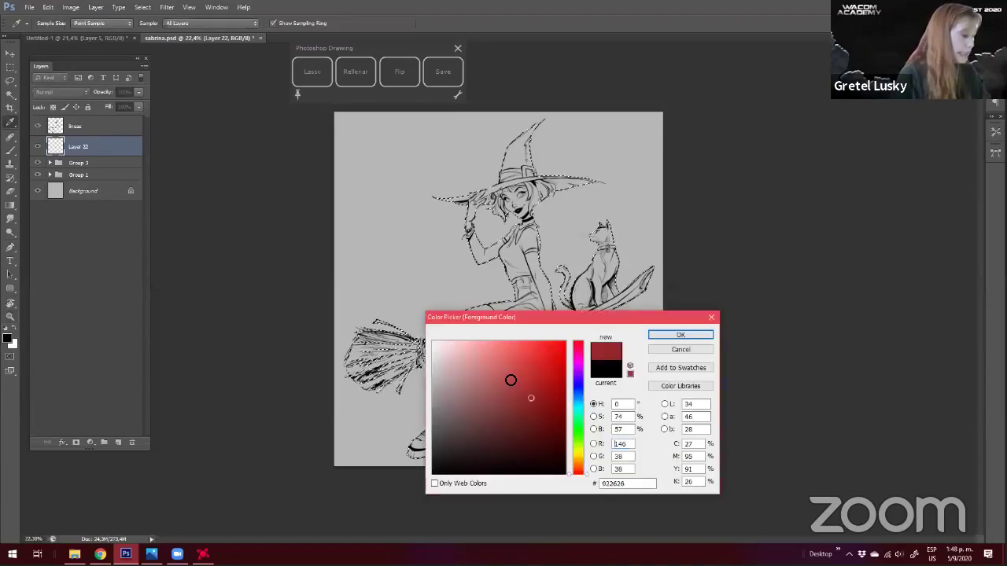
{"action": "key", "text": "Return"}
{"action": "left_click", "coordinate": [354, 71]}
{"action": "key", "text": "ctrl+d"}
Lasso the unfilled broom bristles and the witch's rear shoe on Layer 22 and fill them with the same red
{"action": "key", "text": "l"}
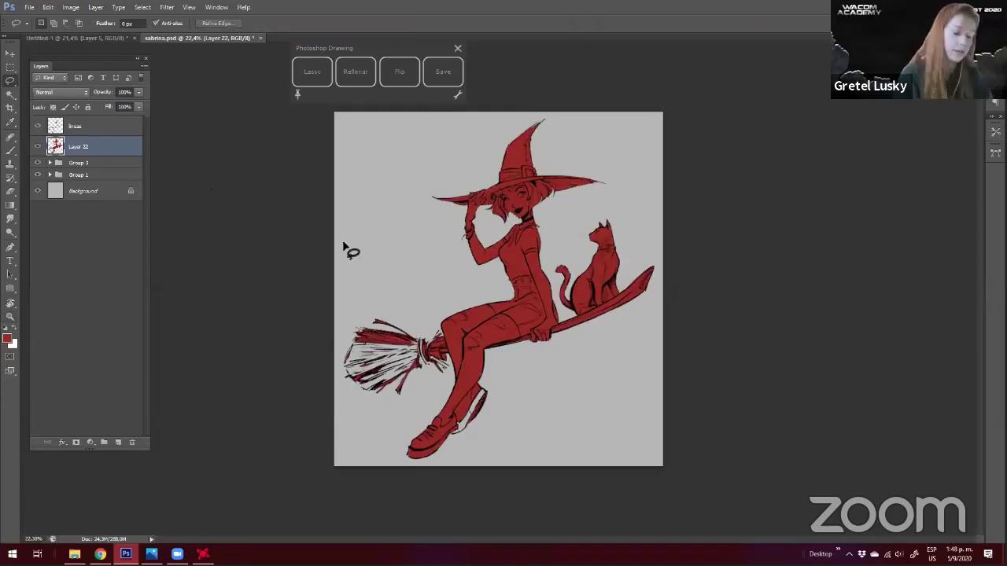
{"action": "key", "text": "ctrl+space"}
{"action": "left_click_drag", "start_coordinate": [360, 350], "coordinate": [378, 350]}
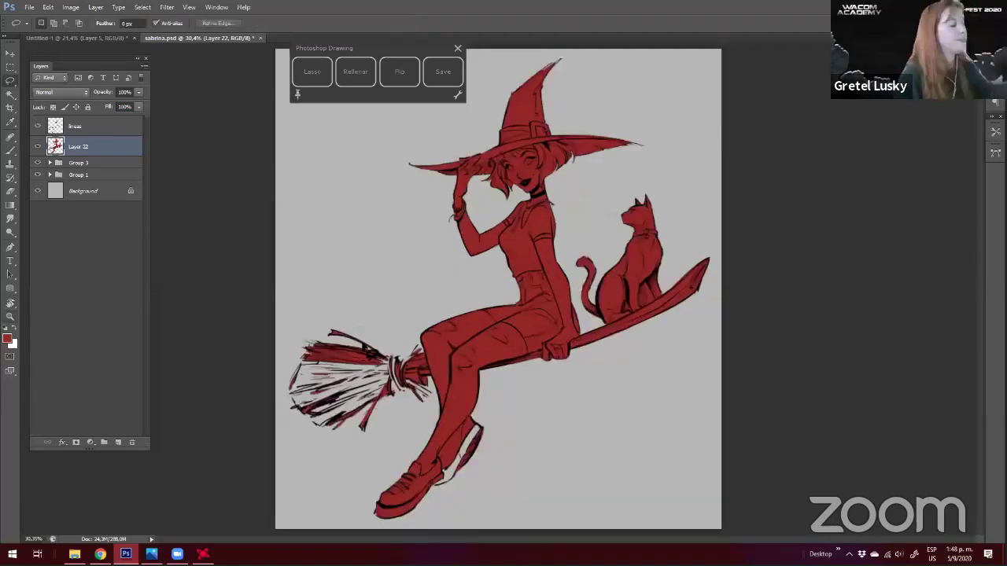
{"action": "key", "text": "ctrl+space"}
{"action": "left_click_drag", "start_coordinate": [374, 306], "coordinate": [377, 306]}
{"action": "key", "text": "space"}
{"action": "mouse_move", "coordinate": [312, 332]}
{"action": "left_mouse_down"}
{"action": "mouse_move", "coordinate": [353, 324]}
{"action": "mouse_move", "coordinate": [304, 346]}
{"action": "mouse_move", "coordinate": [312, 342]}
{"action": "left_mouse_up"}
{"action": "key", "text": "space"}
{"action": "key", "text": "space"}
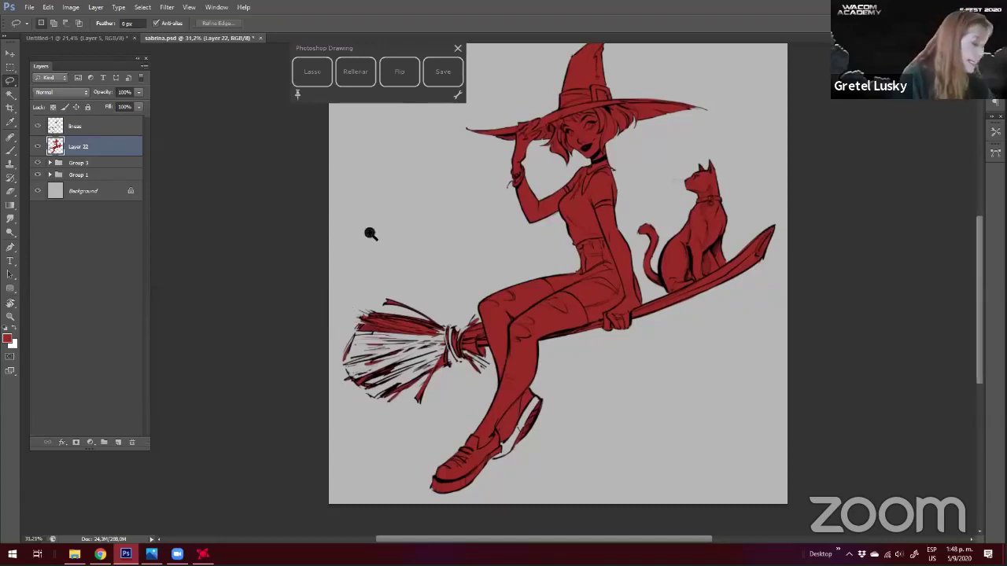
{"action": "key", "text": "ctrl+space"}
{"action": "left_click_drag", "start_coordinate": [307, 194], "coordinate": [306, 193]}
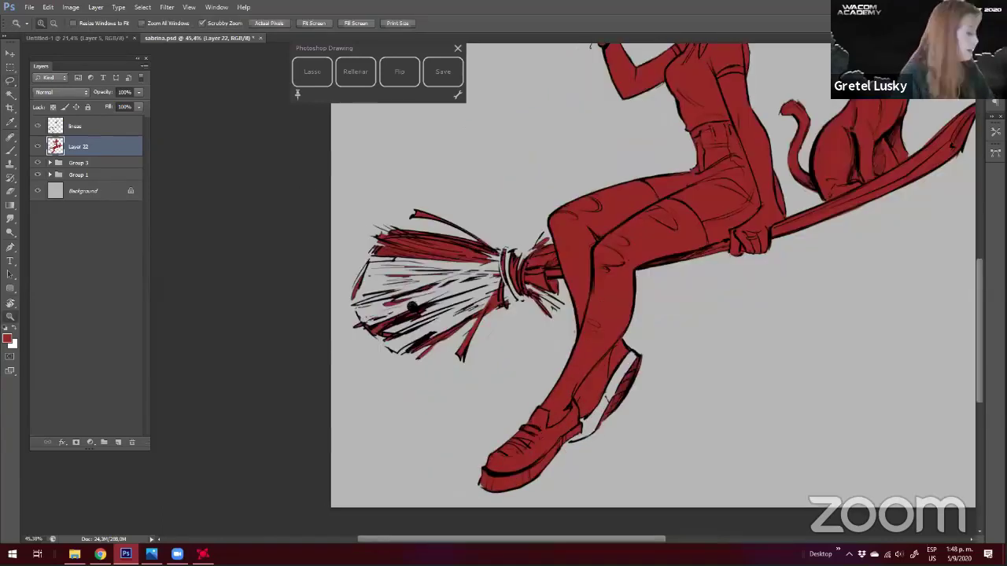
{"action": "left_click_drag", "start_coordinate": [428, 305], "coordinate": [412, 308]}
{"action": "mouse_move", "coordinate": [476, 252]}
{"action": "left_mouse_down"}
{"action": "mouse_move", "coordinate": [494, 306]}
{"action": "mouse_move", "coordinate": [473, 273]}
{"action": "left_mouse_up"}
{"action": "mouse_move", "coordinate": [347, 304]}
{"action": "left_mouse_down"}
{"action": "mouse_move", "coordinate": [369, 350]}
{"action": "mouse_move", "coordinate": [401, 368]}
{"action": "mouse_move", "coordinate": [488, 272]}
{"action": "mouse_move", "coordinate": [425, 230]}
{"action": "left_mouse_up"}
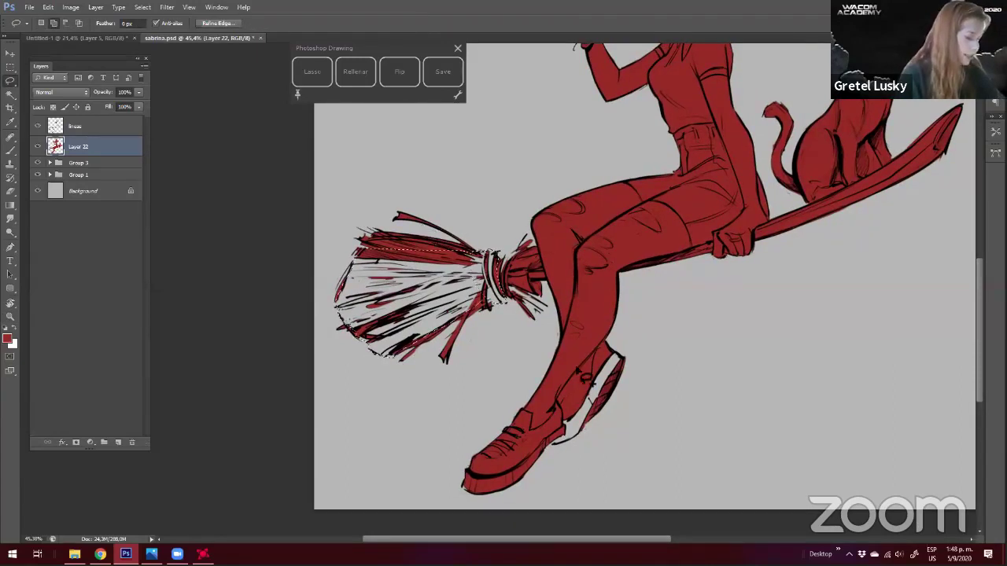
{"action": "left_click_drag", "start_coordinate": [576, 370], "coordinate": [582, 350]}
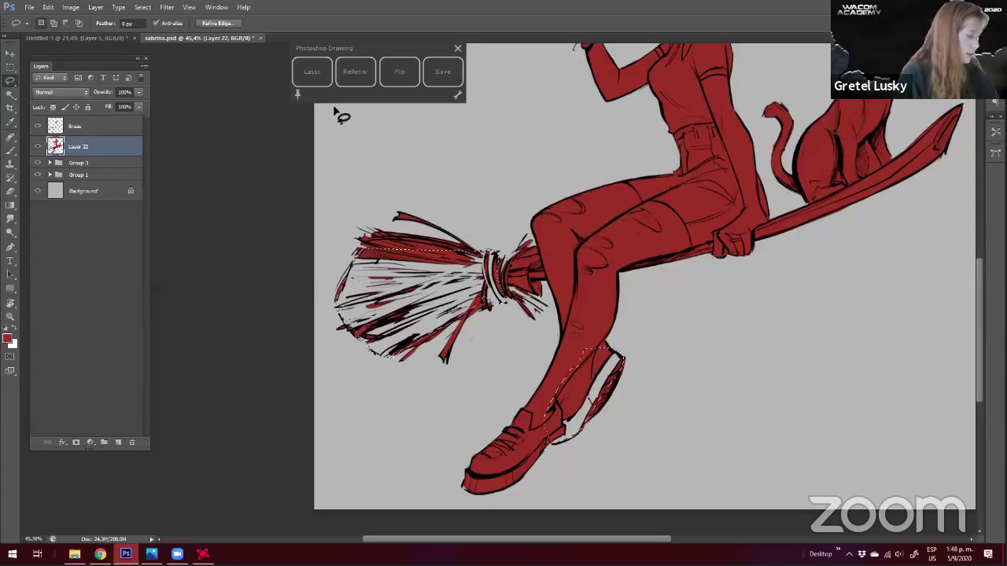
{"action": "left_click", "coordinate": [351, 71]}
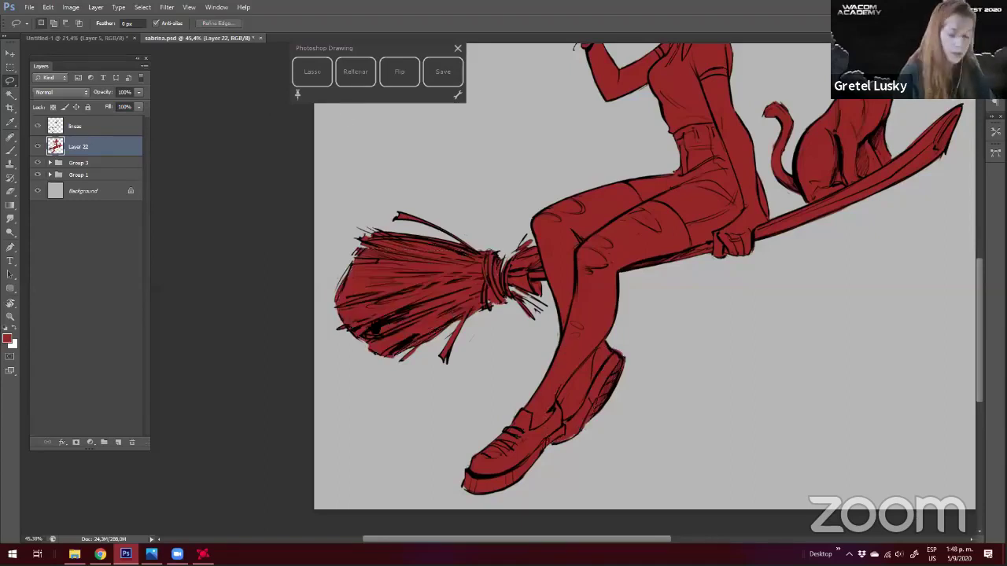
Erase the red fill from the gap between the cat's legs above the broomstick
{"action": "mouse_move", "coordinate": [702, 260]}
{"action": "left_mouse_down"}
{"action": "mouse_move", "coordinate": [497, 372]}
{"action": "mouse_move", "coordinate": [583, 322]}
{"action": "left_mouse_up"}
{"action": "key", "text": "e"}
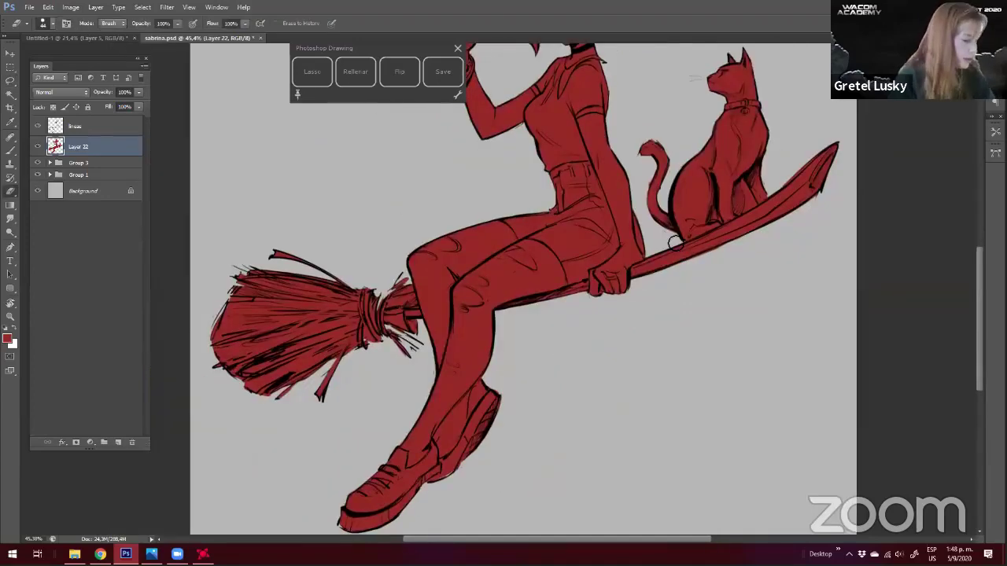
{"action": "scroll", "coordinate": [646, 323], "scroll_direction": "up", "scroll_amount": 2}
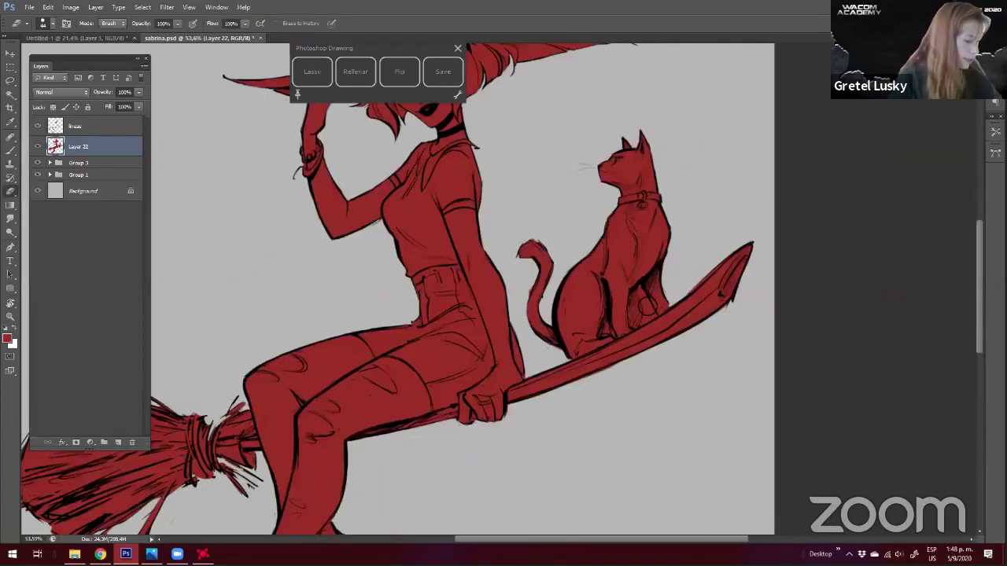
{"action": "mouse_move", "coordinate": [654, 318]}
{"action": "left_mouse_down"}
{"action": "mouse_move", "coordinate": [646, 300]}
{"action": "mouse_move", "coordinate": [652, 321]}
{"action": "left_mouse_up"}
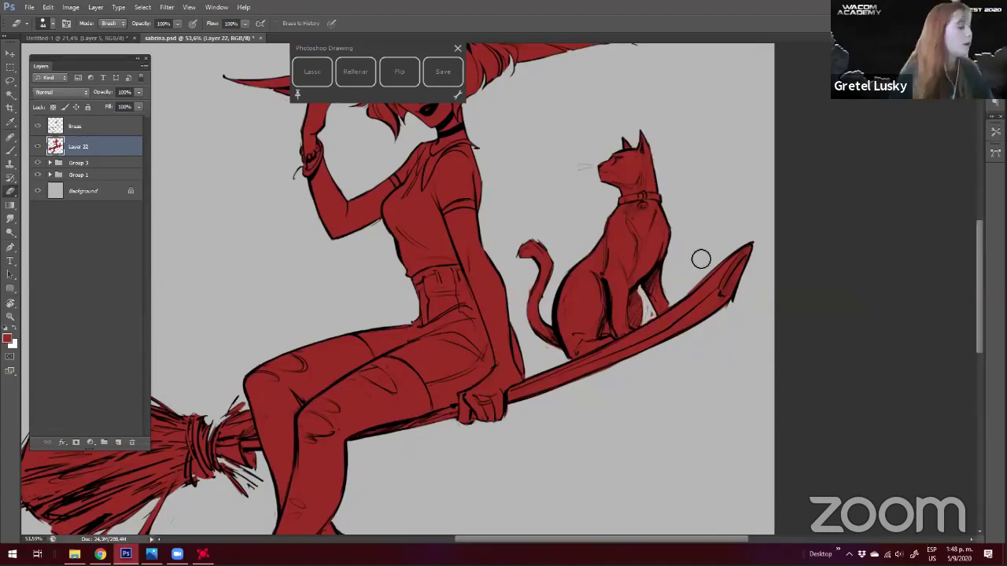
Lock the transparent pixels of Layer 22 so that painting stays inside the red silhouette
{"action": "key", "text": "z"}
{"action": "left_click_drag", "start_coordinate": [706, 207], "coordinate": [622, 207]}
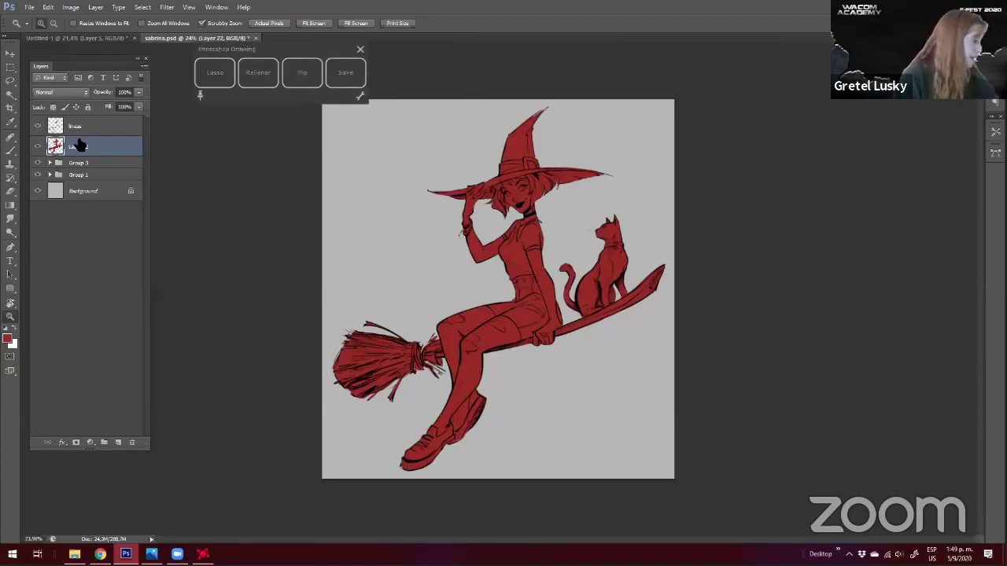
{"action": "left_click_drag", "start_coordinate": [72, 59], "coordinate": [523, 96]}
{"action": "left_click", "coordinate": [534, 146]}
{"action": "left_click", "coordinate": [533, 145]}
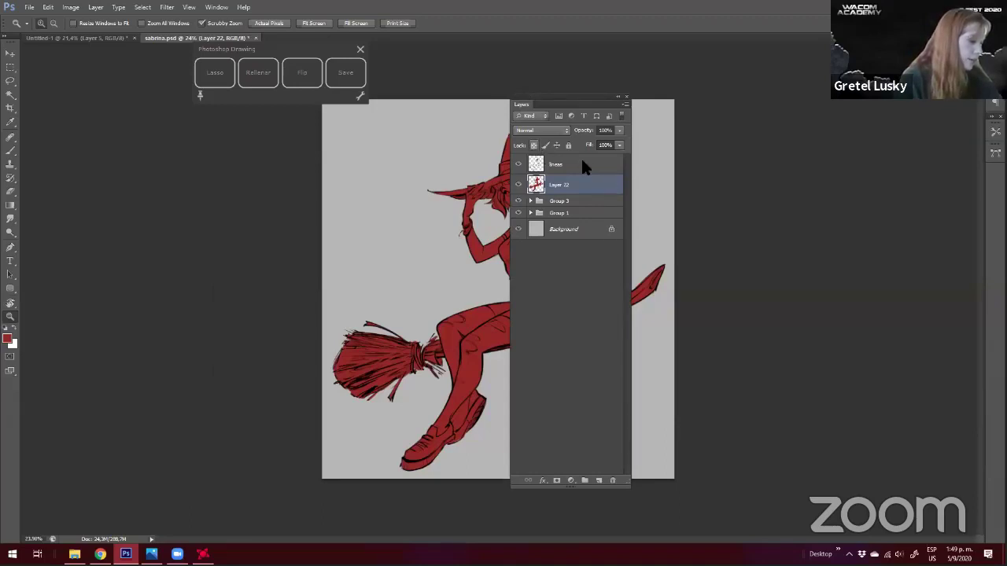
{"action": "left_click", "coordinate": [534, 146]}
{"action": "left_click_drag", "start_coordinate": [559, 96], "coordinate": [83, 53]}
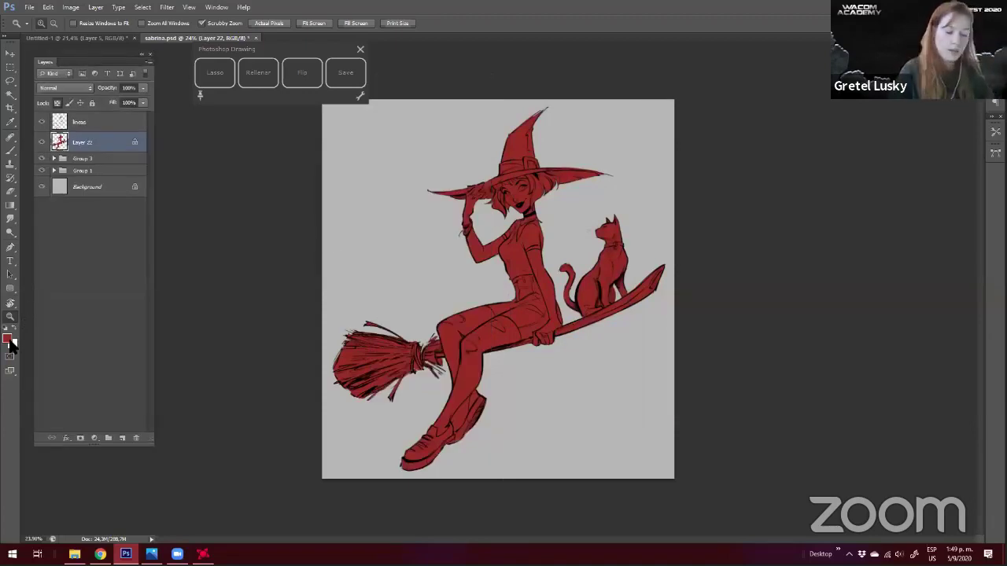
Brush thin dark blue scribbles across the witch's face, torso and shorts on the locked Layer 22
{"action": "key", "text": "b"}
{"action": "left_click", "coordinate": [515, 192], "text": "alt"}
{"action": "left_click_drag", "start_coordinate": [508, 186], "coordinate": [528, 203]}
{"action": "mouse_move", "coordinate": [508, 242]}
{"action": "left_mouse_down"}
{"action": "mouse_move", "coordinate": [522, 234]}
{"action": "mouse_move", "coordinate": [552, 327]}
{"action": "left_mouse_up"}
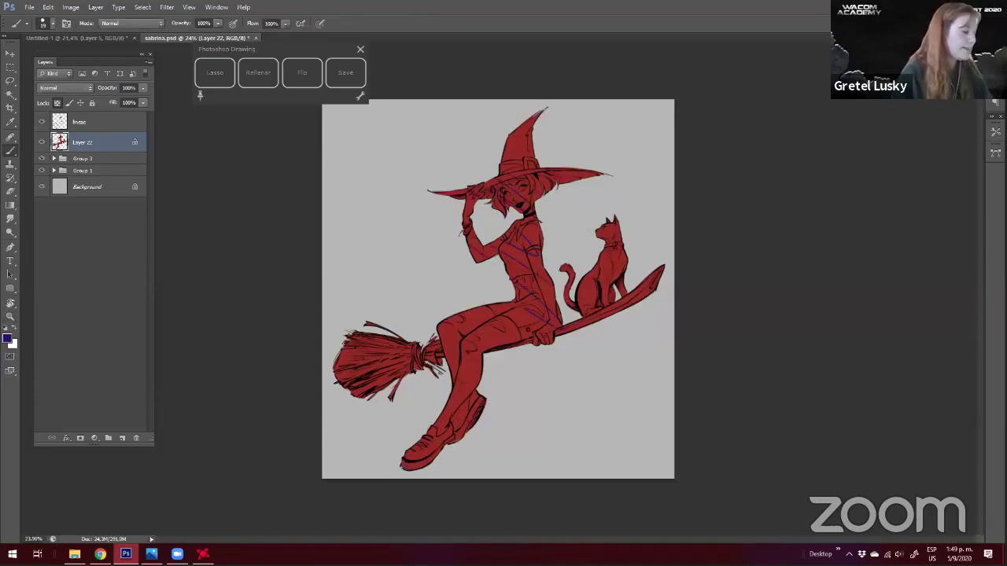
Enlarge the brush considerably and paint a broad dark blue zigzag down the witch's legs
{"action": "key", "text": "bracketright"}
{"action": "key", "text": "bracketright"}
{"action": "key", "text": "bracketright"}
{"action": "key", "text": "bracketright"}
{"action": "key", "text": "bracketright"}
{"action": "key", "text": "bracketright"}
{"action": "key", "text": "bracketright"}
{"action": "key", "text": "bracketright"}
{"action": "mouse_move", "coordinate": [494, 308]}
{"action": "left_mouse_down"}
{"action": "mouse_move", "coordinate": [474, 379]}
{"action": "mouse_move", "coordinate": [400, 417]}
{"action": "left_mouse_up"}
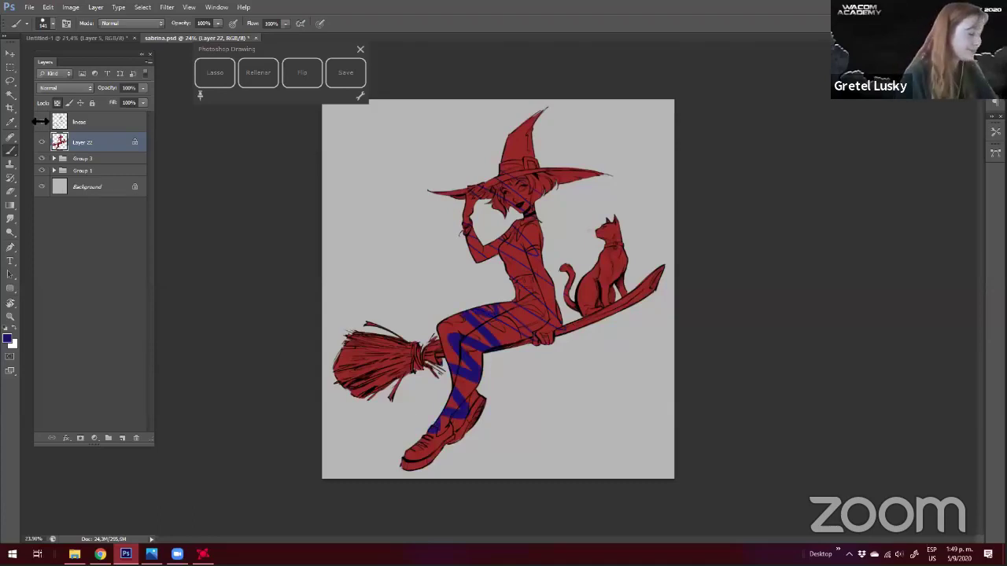
Set the foreground colour to a light peach skin tone, #e9b49c
{"action": "key", "text": "z"}
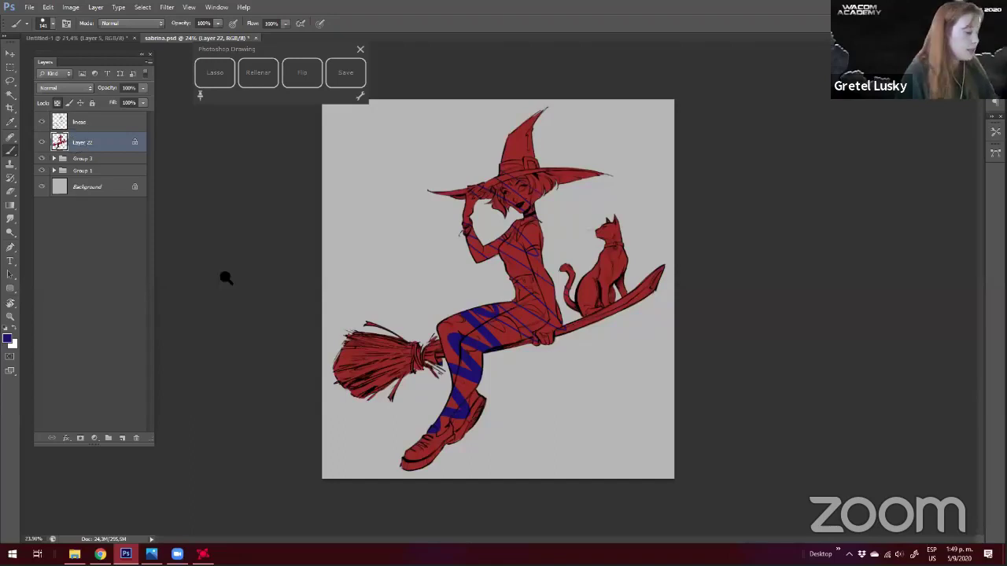
{"action": "left_click_drag", "start_coordinate": [206, 270], "coordinate": [162, 234]}
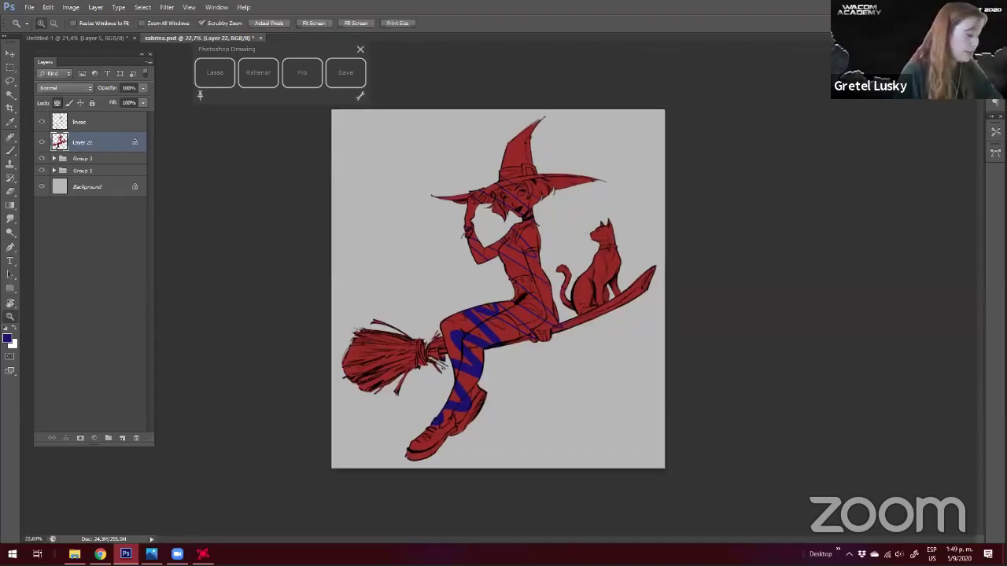
{"action": "key", "text": "n"}
{"action": "left_click", "coordinate": [578, 356]}
{"action": "left_click_drag", "start_coordinate": [578, 472], "coordinate": [577, 467]}
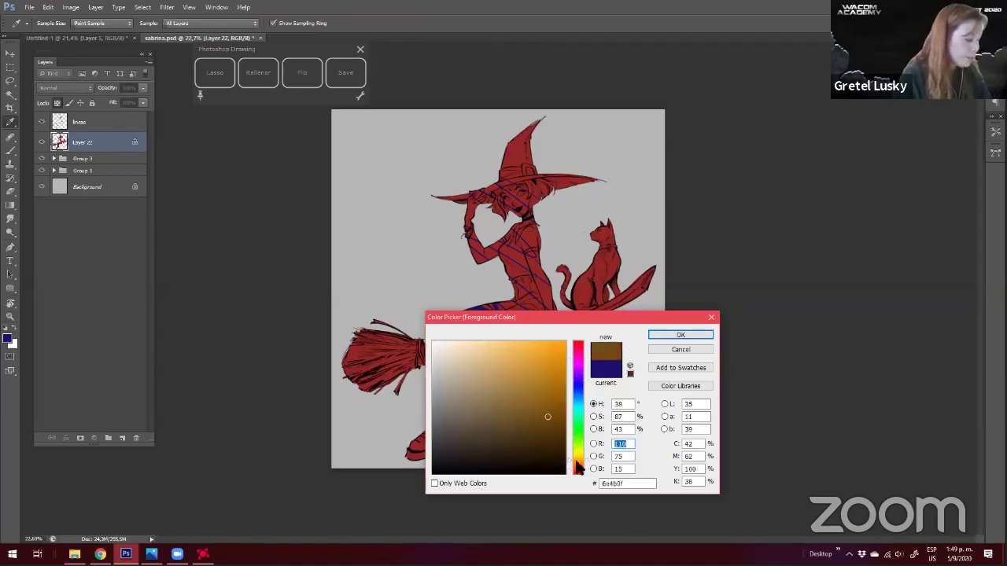
{"action": "left_click", "coordinate": [577, 466]}
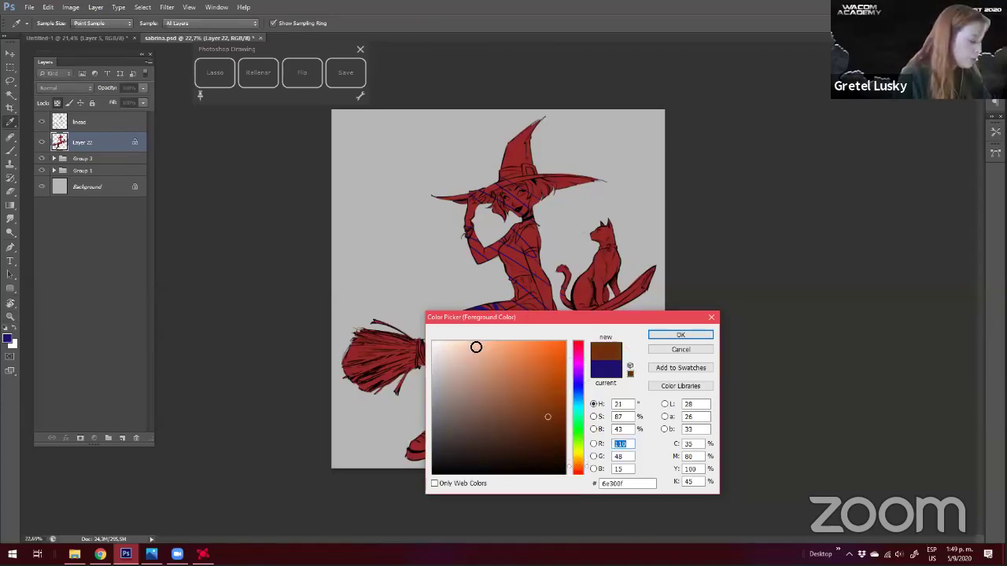
{"action": "left_click", "coordinate": [480, 353]}
{"action": "left_click", "coordinate": [578, 467]}
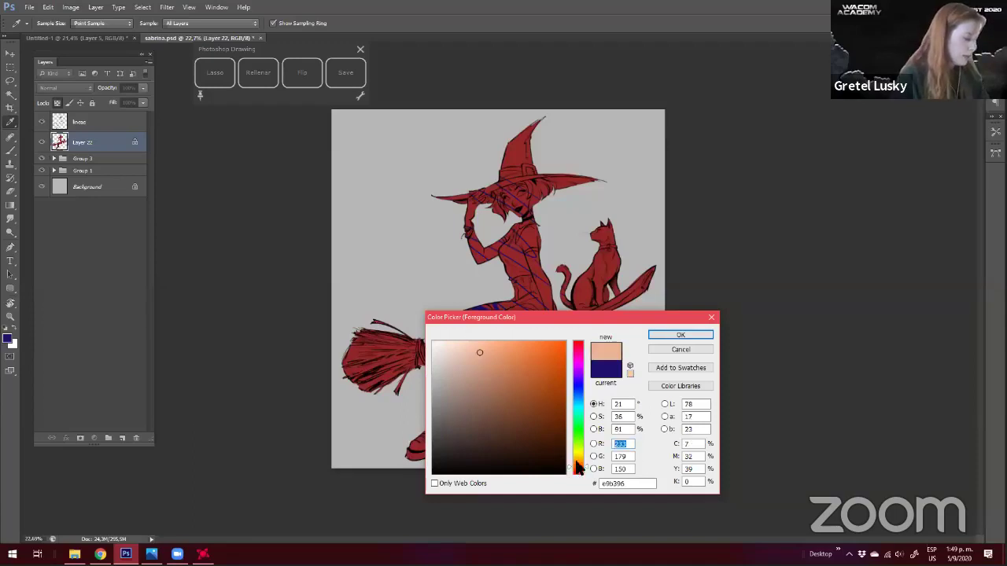
{"action": "left_click", "coordinate": [475, 353]}
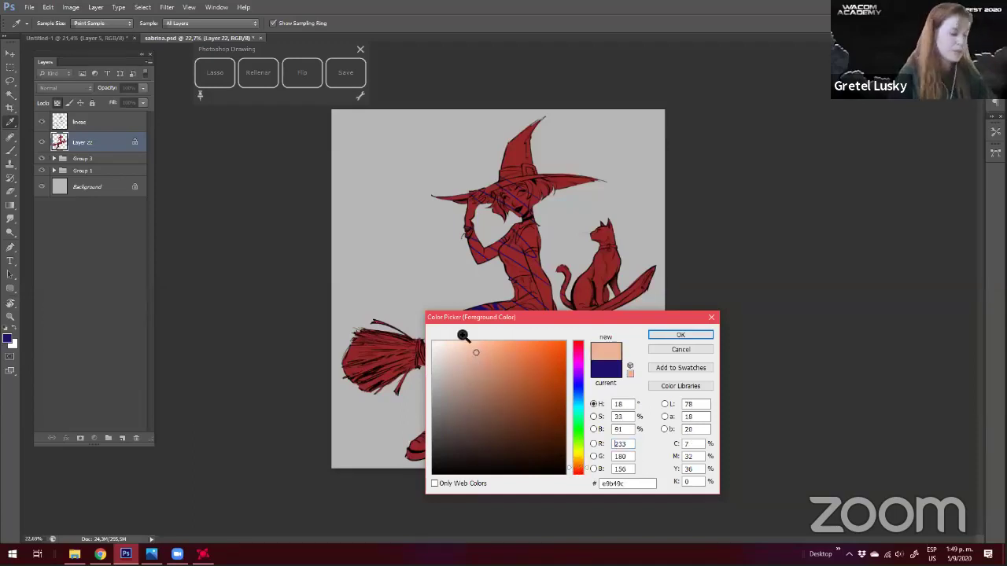
{"action": "key", "text": "Return"}
Shift the foreground colour to the slightly pinker skin tone #ebab95 and fill the whole silhouette on Layer 22 with it
{"action": "key", "text": "z"}
{"action": "mouse_move", "coordinate": [484, 249]}
{"action": "left_mouse_down"}
{"action": "mouse_move", "coordinate": [507, 248]}
{"action": "mouse_move", "coordinate": [485, 249]}
{"action": "left_mouse_up"}
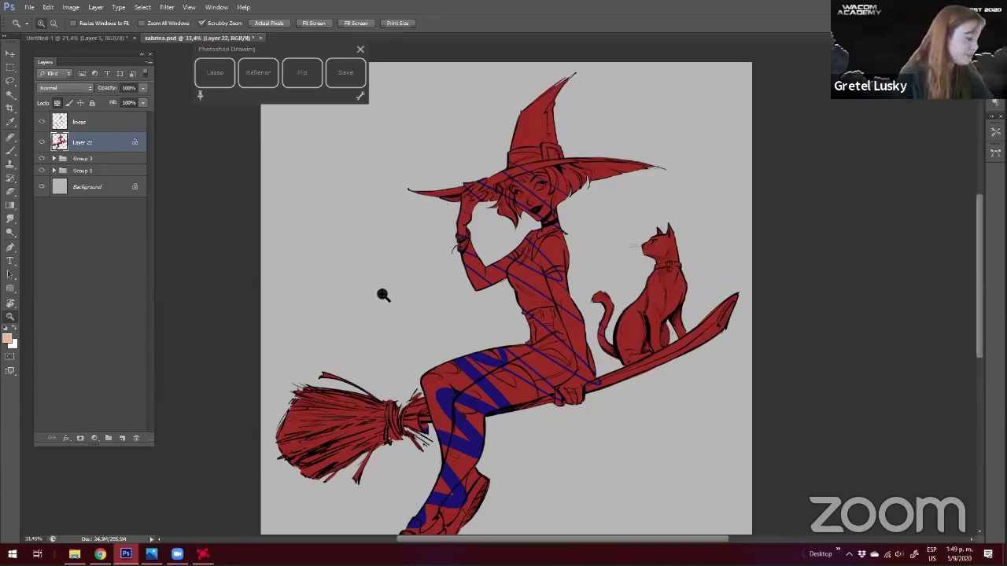
{"action": "left_click_drag", "start_coordinate": [382, 294], "coordinate": [379, 293]}
{"action": "left_click", "coordinate": [8, 340]}
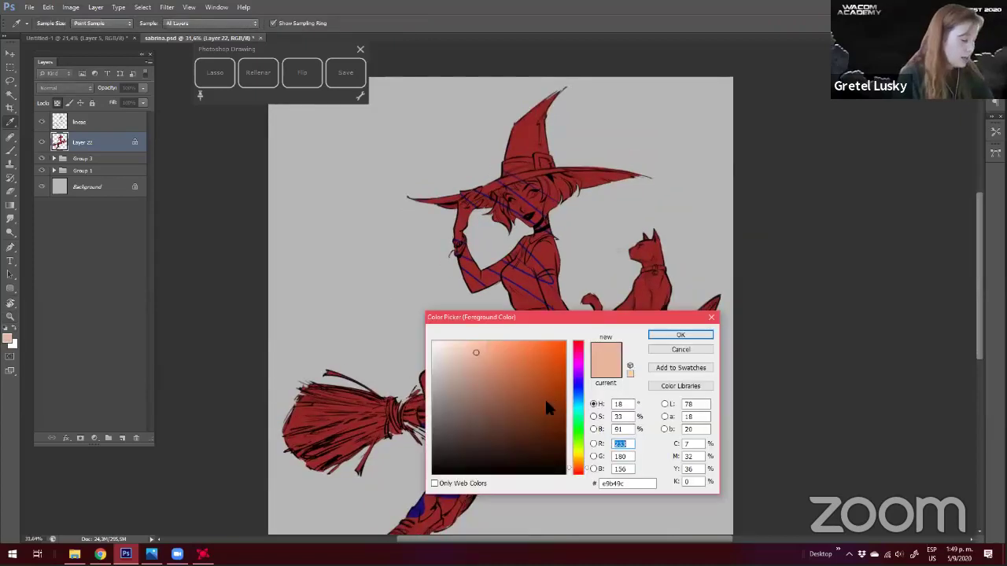
{"action": "left_click", "coordinate": [579, 470]}
{"action": "left_click", "coordinate": [481, 353]}
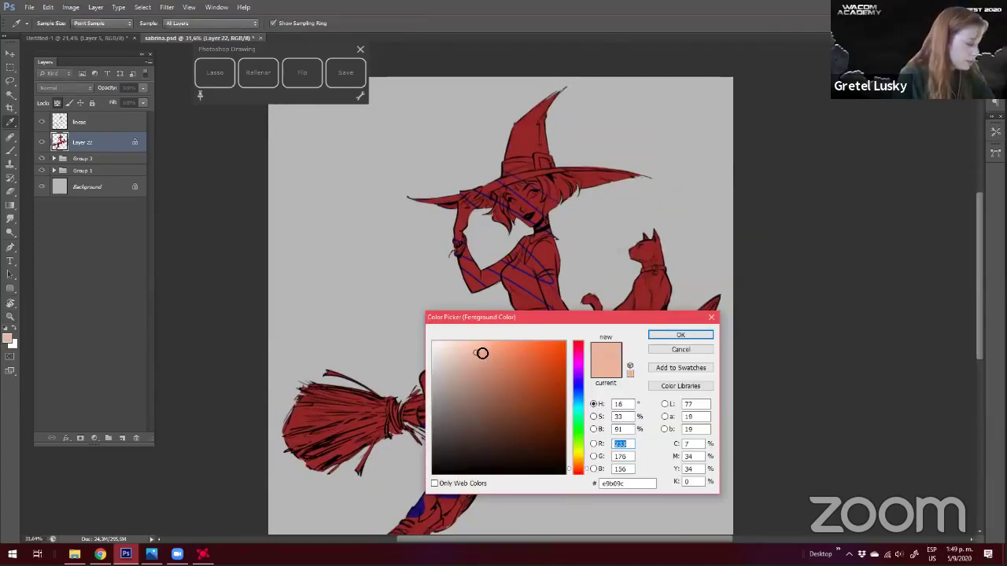
{"action": "key", "text": "Return"}
{"action": "key", "text": "Return"}
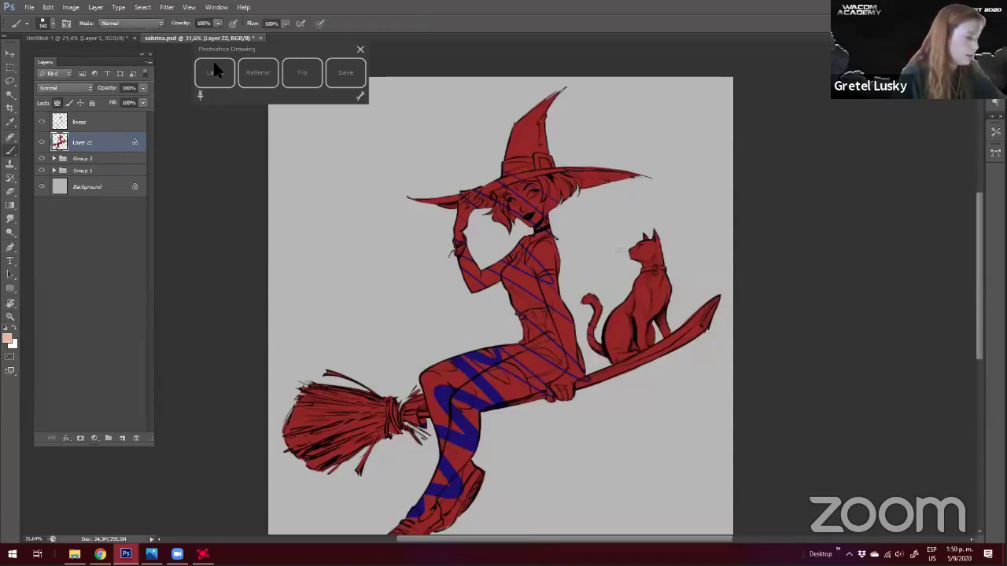
{"action": "key", "text": "alt+shift+BackSpace"}
Choose a deeper salmon pink as the foreground colour for blushing the skin
{"action": "key", "text": "l"}
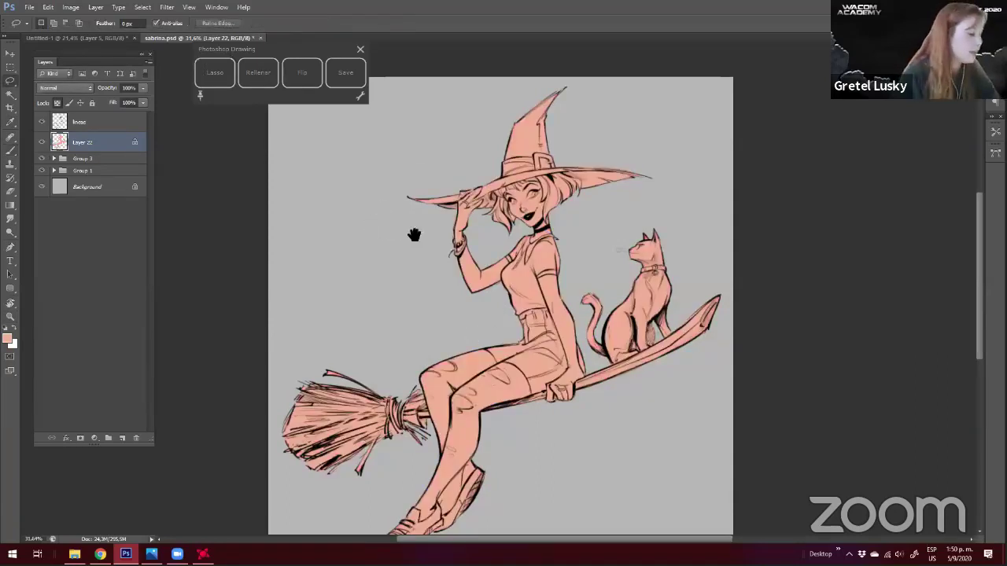
{"action": "key", "text": "ctrl+space"}
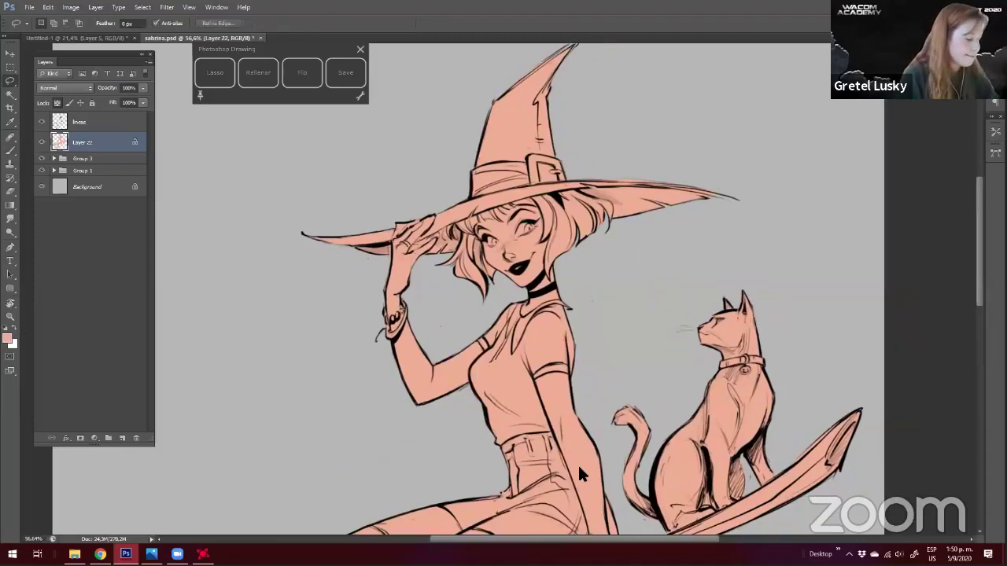
{"action": "key", "text": "n"}
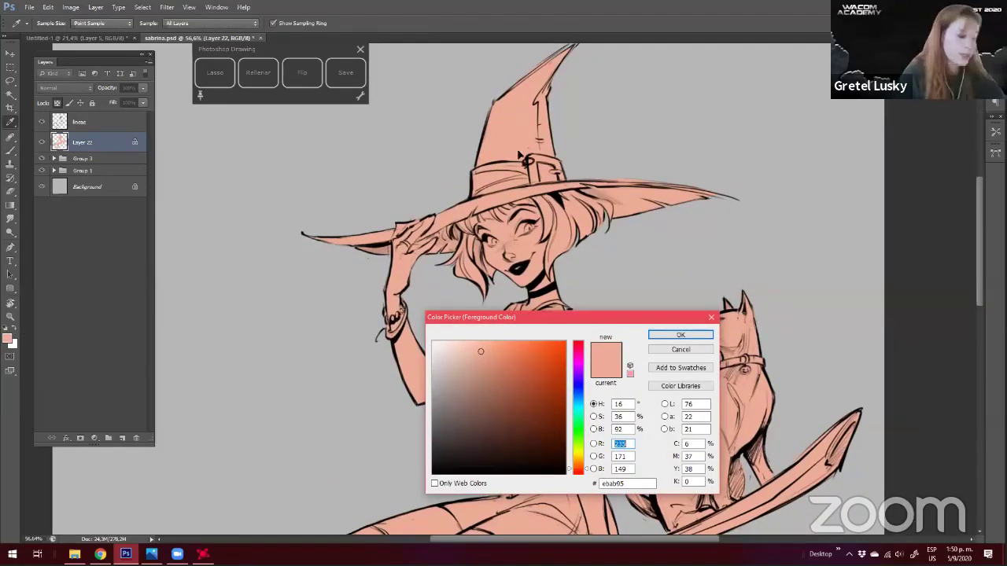
{"action": "key", "text": "Return"}
{"action": "key", "text": "l"}
{"action": "scroll", "coordinate": [421, 350], "scroll_direction": "up", "scroll_amount": 1}
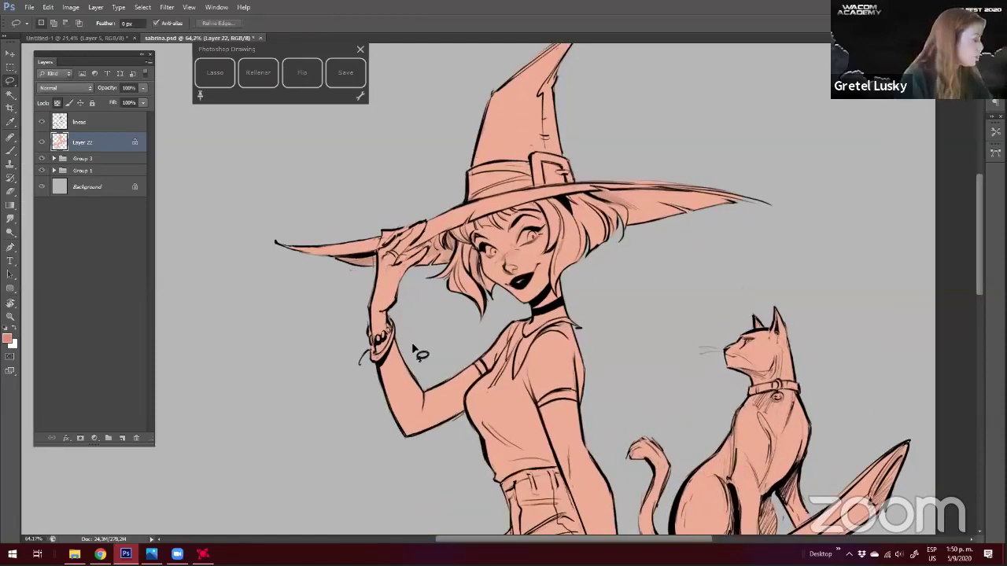
Move the Photoshop Drawing panel clear of the tool options and set the Gradient tool's opacity to 47%
{"action": "left_click", "coordinate": [10, 204]}
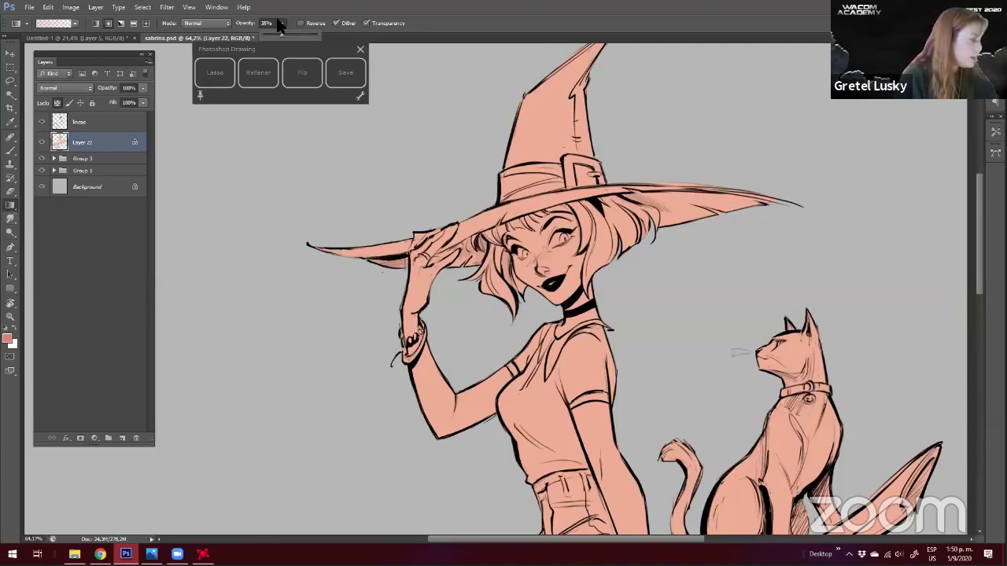
{"action": "left_click_drag", "start_coordinate": [270, 51], "coordinate": [263, 64]}
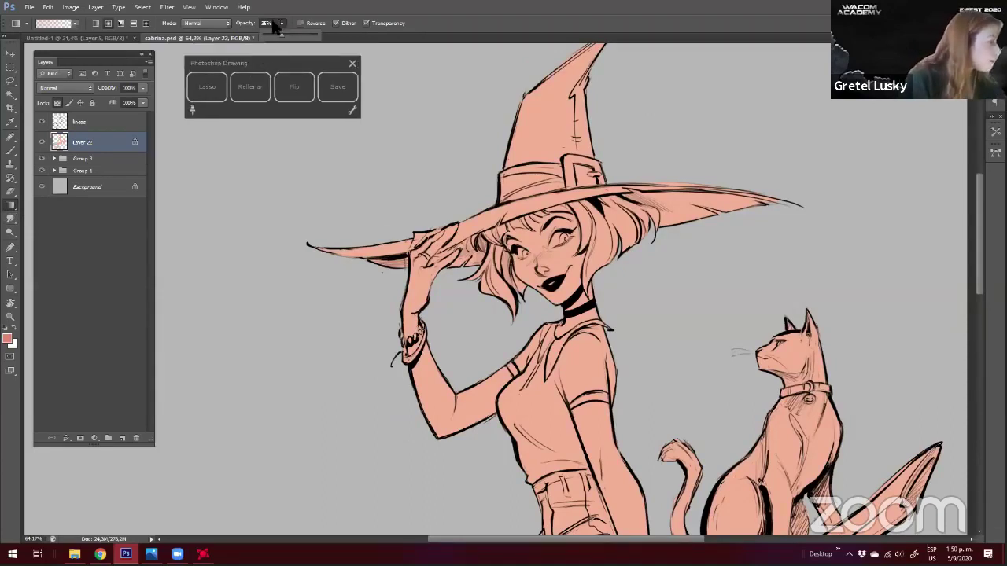
{"action": "left_click", "coordinate": [269, 25]}
{"action": "left_click", "coordinate": [281, 23]}
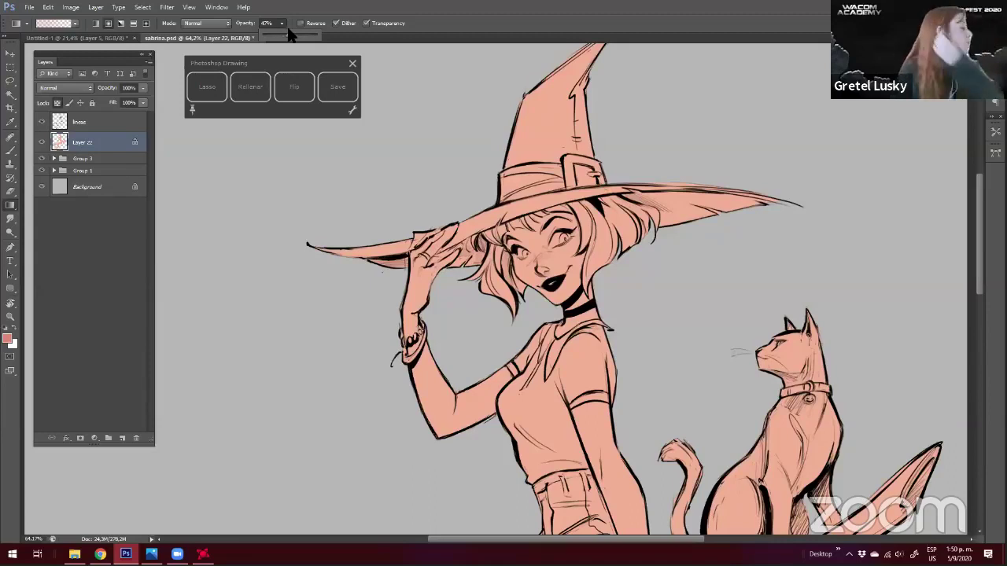
{"action": "left_click", "coordinate": [382, 270]}
{"action": "left_click_drag", "start_coordinate": [396, 269], "coordinate": [381, 270]}
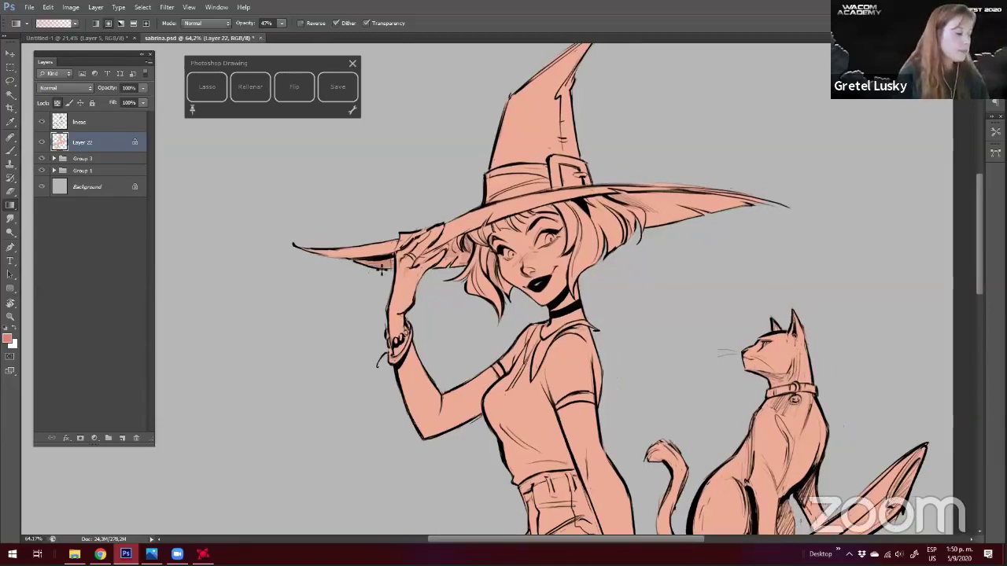
{"action": "scroll", "coordinate": [383, 270], "scroll_direction": "right", "scroll_amount": 2}
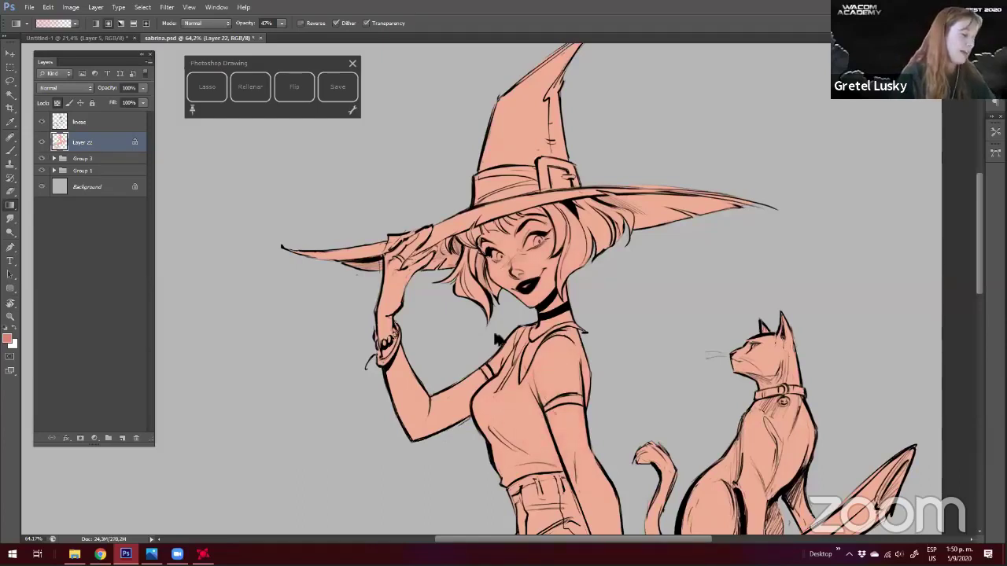
Lasso the witch's cheeks and nose in turn, blush each area with a soft salmon gradient, and clear the selection
{"action": "key", "text": "l"}
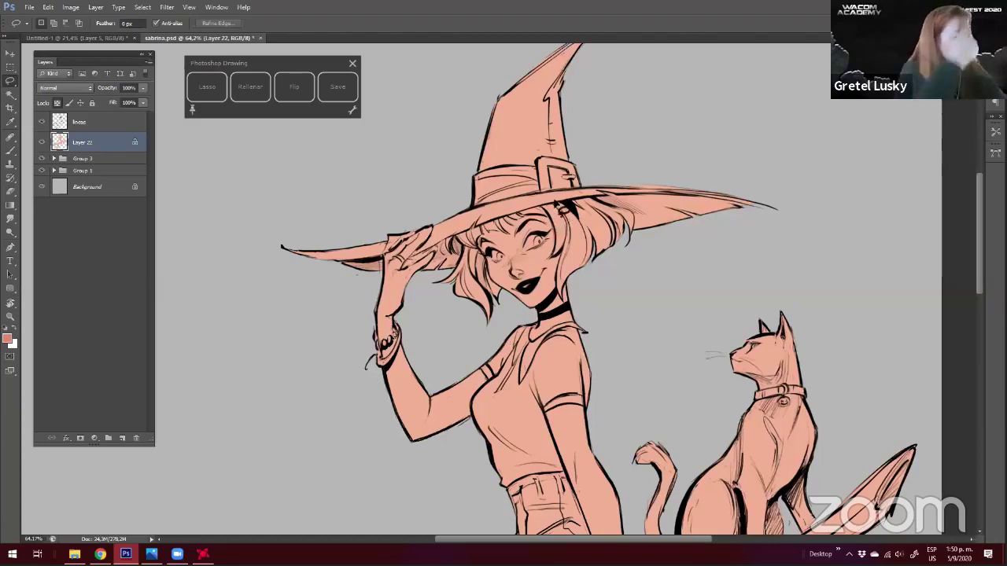
{"action": "mouse_move", "coordinate": [565, 228]}
{"action": "left_mouse_down"}
{"action": "mouse_move", "coordinate": [532, 273]}
{"action": "mouse_move", "coordinate": [555, 209]}
{"action": "mouse_move", "coordinate": [547, 234]}
{"action": "left_mouse_up"}
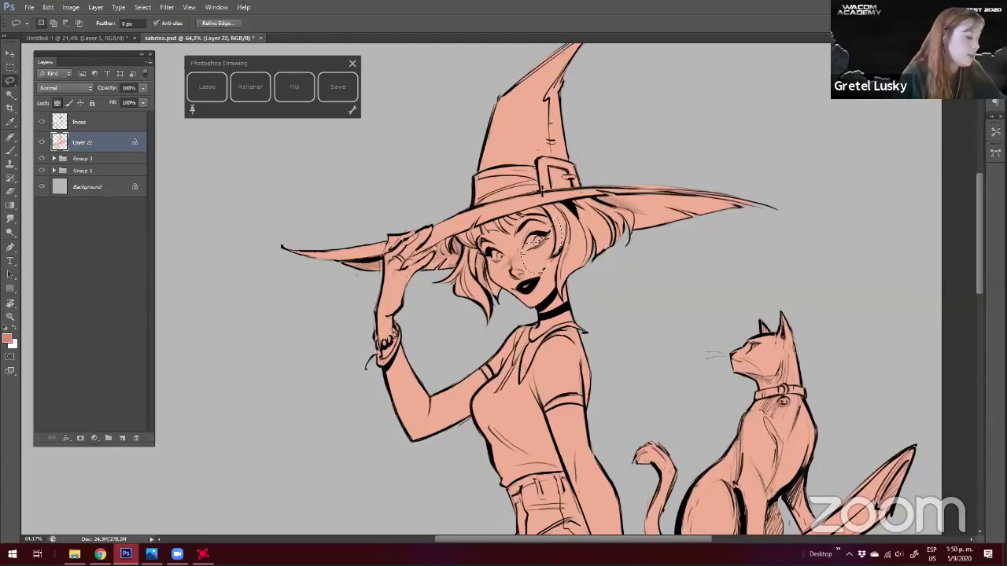
{"action": "key", "text": "g"}
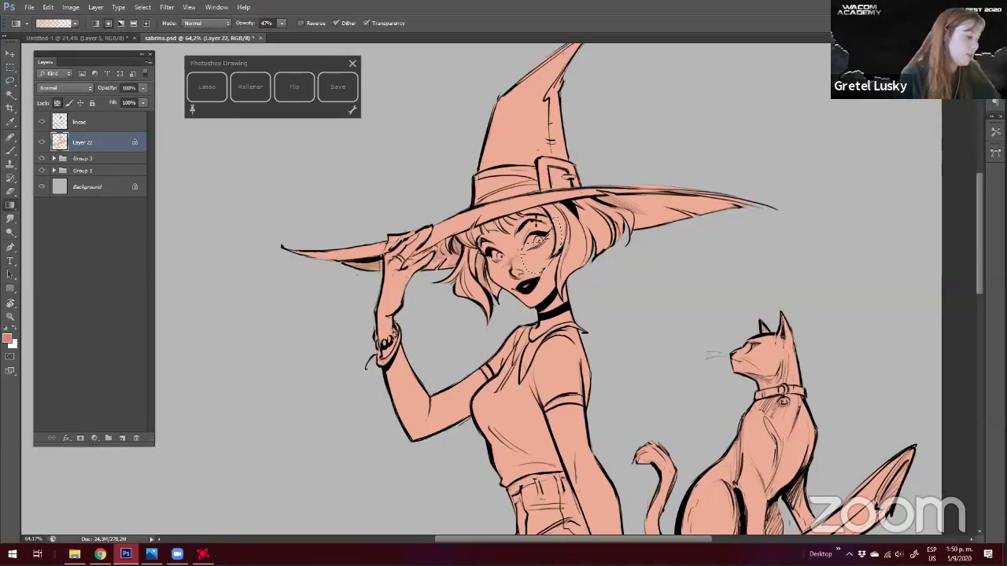
{"action": "key", "text": "l"}
{"action": "mouse_move", "coordinate": [554, 240]}
{"action": "left_mouse_down"}
{"action": "mouse_move", "coordinate": [526, 269]}
{"action": "mouse_move", "coordinate": [488, 260]}
{"action": "mouse_move", "coordinate": [511, 273]}
{"action": "mouse_move", "coordinate": [481, 235]}
{"action": "left_mouse_up"}
{"action": "key", "text": "g"}
{"action": "key", "text": "l"}
{"action": "left_click_drag", "start_coordinate": [523, 268], "coordinate": [515, 286]}
{"action": "key", "text": "ctrl+d"}
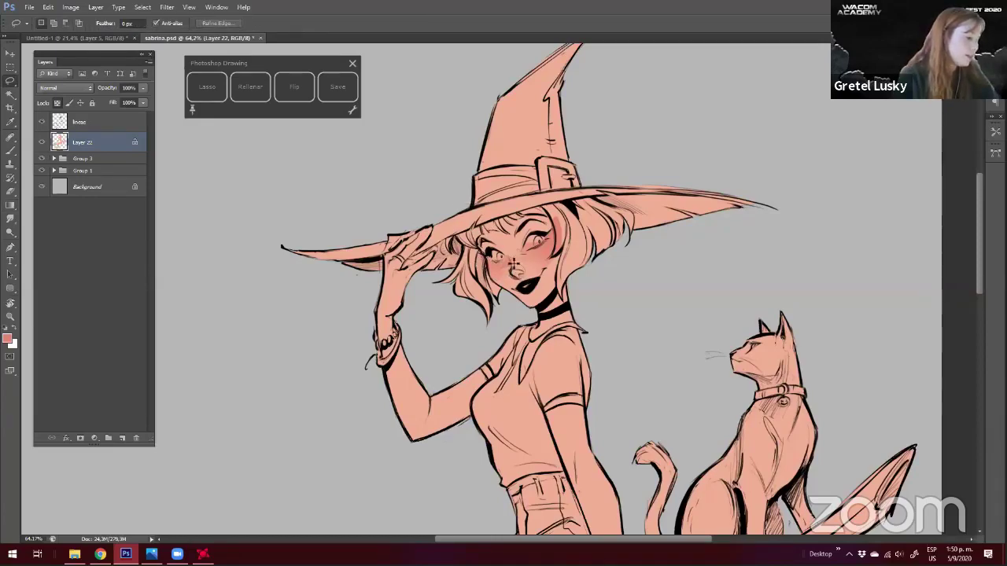
Add soft salmon gradients inside lassoed areas on the lowered arm's elbow and the hand gripping the broomstick, then deselect
{"action": "left_click_drag", "start_coordinate": [602, 411], "coordinate": [587, 281]}
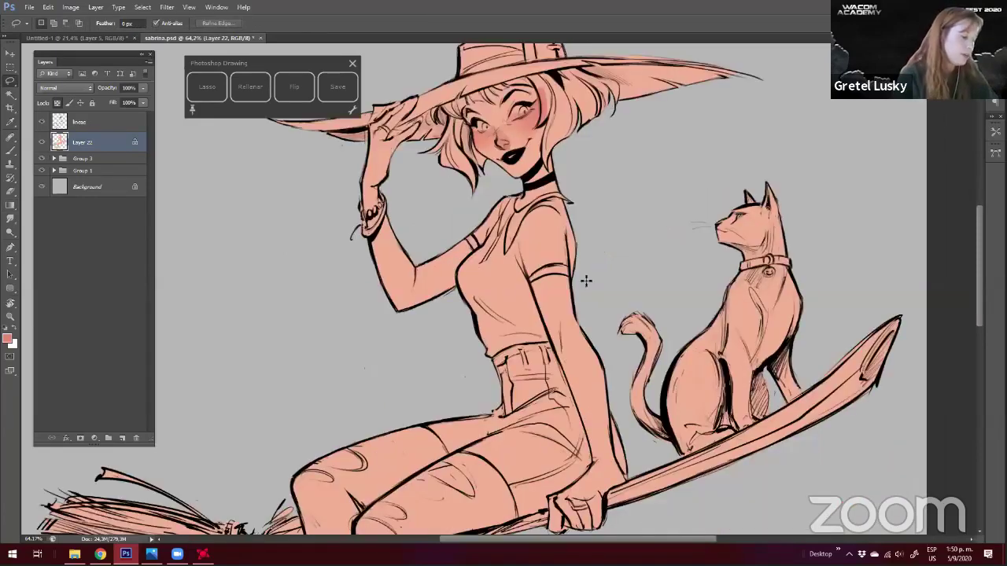
{"action": "left_click_drag", "start_coordinate": [549, 389], "coordinate": [563, 399]}
{"action": "key", "text": "g"}
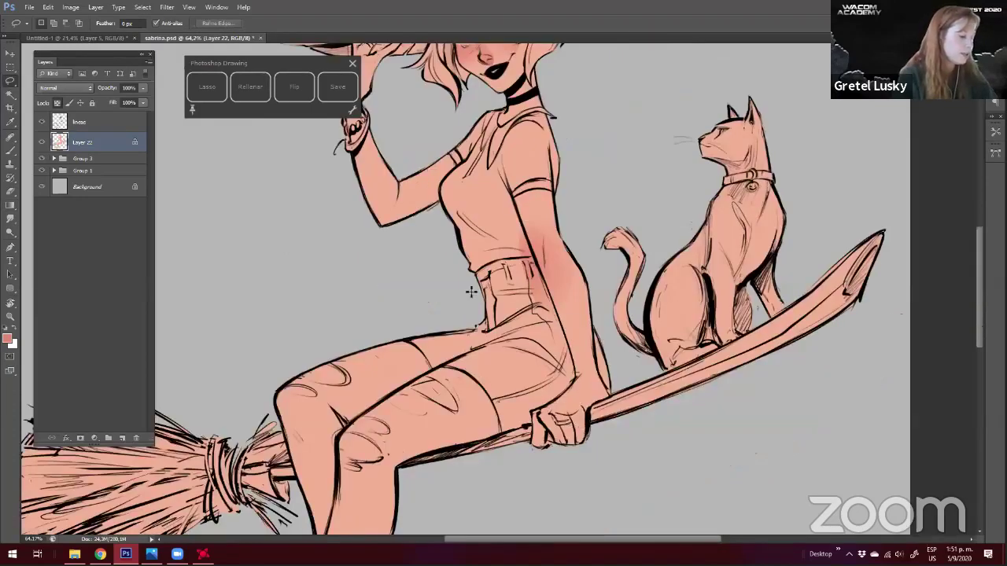
{"action": "key", "text": "g"}
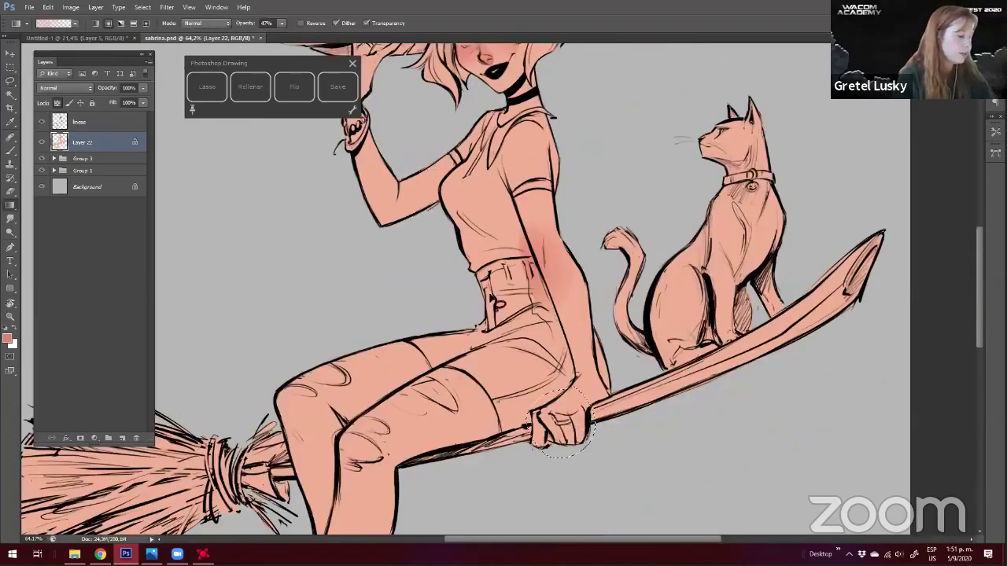
{"action": "key", "text": "l"}
{"action": "key", "text": "ctrl+d"}
Lasso the elbow of the witch's raised arm and shade it with a soft salmon gradient
{"action": "left_click_drag", "start_coordinate": [395, 224], "coordinate": [494, 383]}
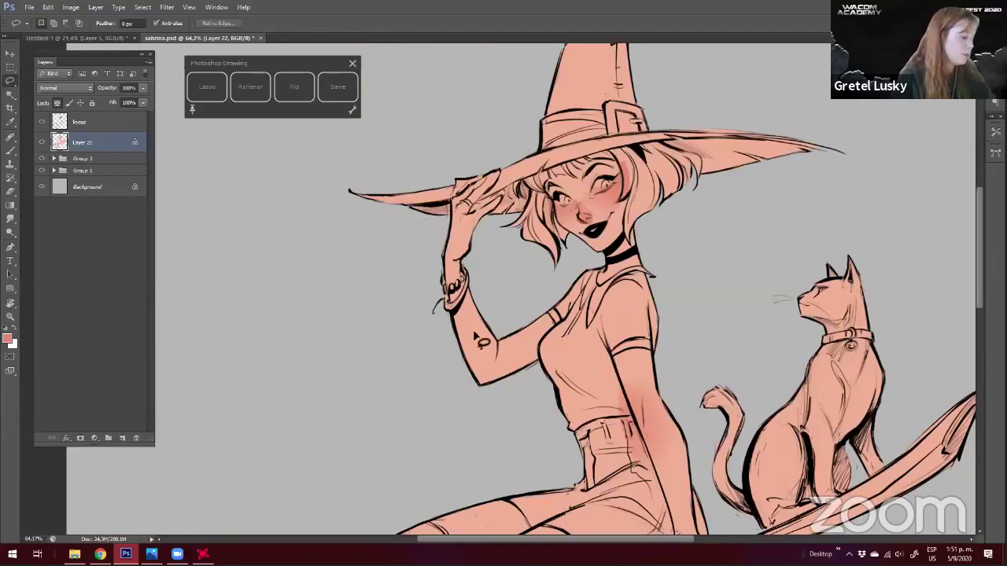
{"action": "left_click_drag", "start_coordinate": [485, 340], "coordinate": [476, 335]}
{"action": "mouse_move", "coordinate": [494, 376]}
{"action": "left_mouse_down"}
{"action": "mouse_move", "coordinate": [502, 387]}
{"action": "mouse_move", "coordinate": [505, 354]}
{"action": "left_mouse_up"}
{"action": "key", "text": "g"}
{"action": "left_click_drag", "start_coordinate": [463, 384], "coordinate": [486, 340]}
{"action": "key", "text": "l"}
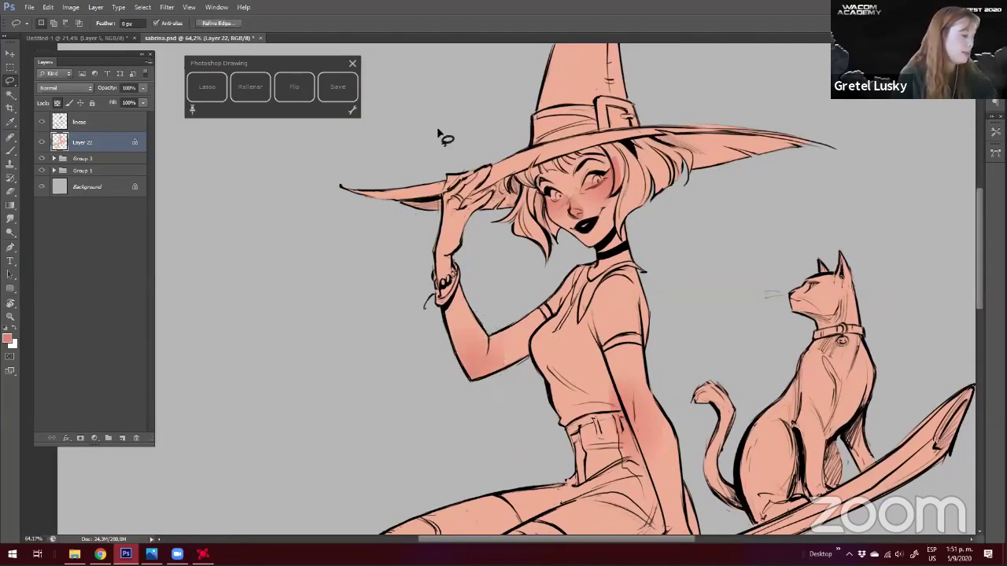
Lasso the raised hand at the hat brim, blush its fingers with a salmon gradient, and deselect
{"action": "mouse_move", "coordinate": [450, 173]}
{"action": "left_mouse_down"}
{"action": "mouse_move", "coordinate": [439, 187]}
{"action": "mouse_move", "coordinate": [474, 210]}
{"action": "mouse_move", "coordinate": [467, 245]}
{"action": "left_mouse_up"}
{"action": "key", "text": "g"}
{"action": "key", "text": "l"}
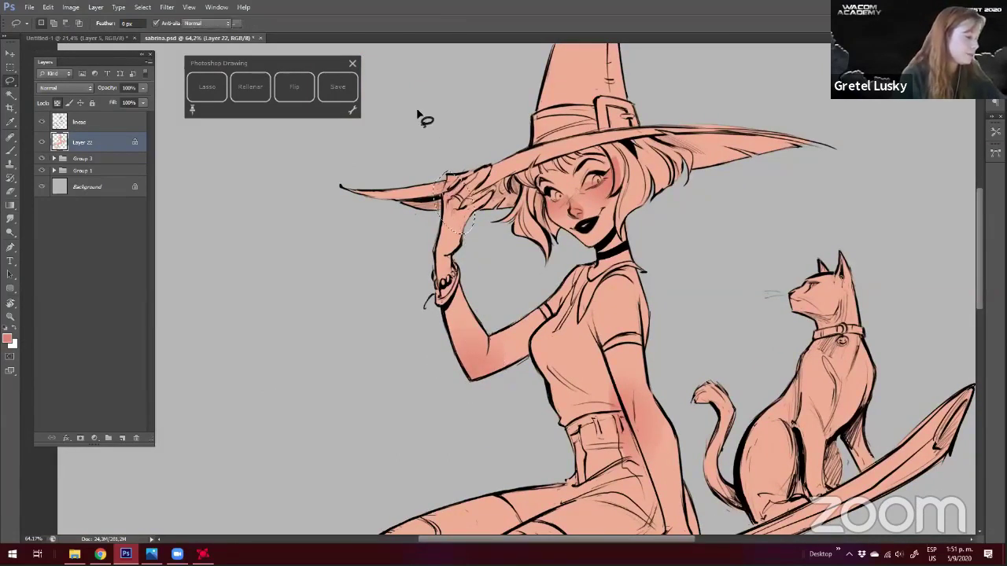
{"action": "key", "text": "ctrl+d"}
{"action": "left_click_drag", "start_coordinate": [418, 114], "coordinate": [368, 121]}
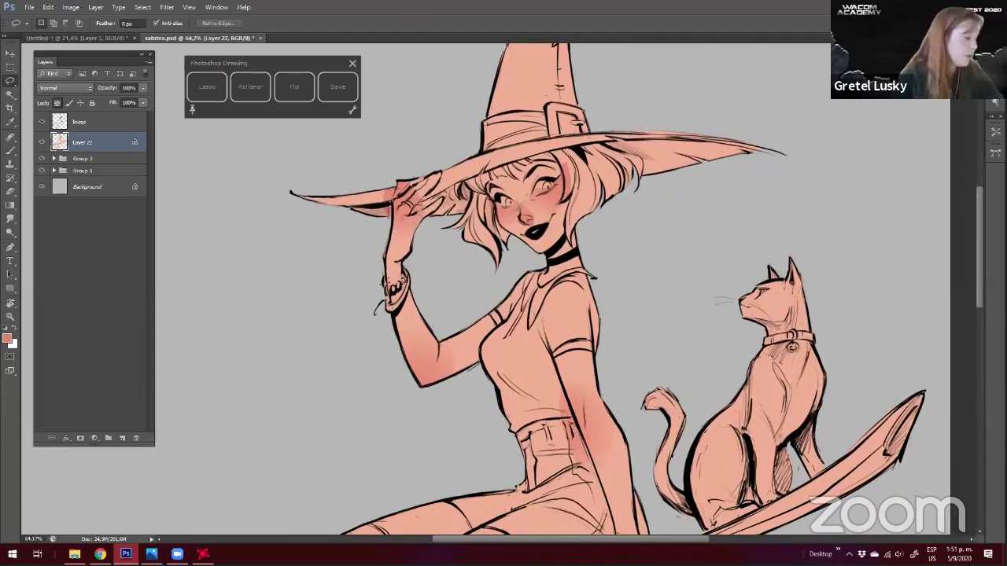
Set up the Brush tool with a small 15 px tip for painting the witch's eyes
{"action": "key", "text": "r"}
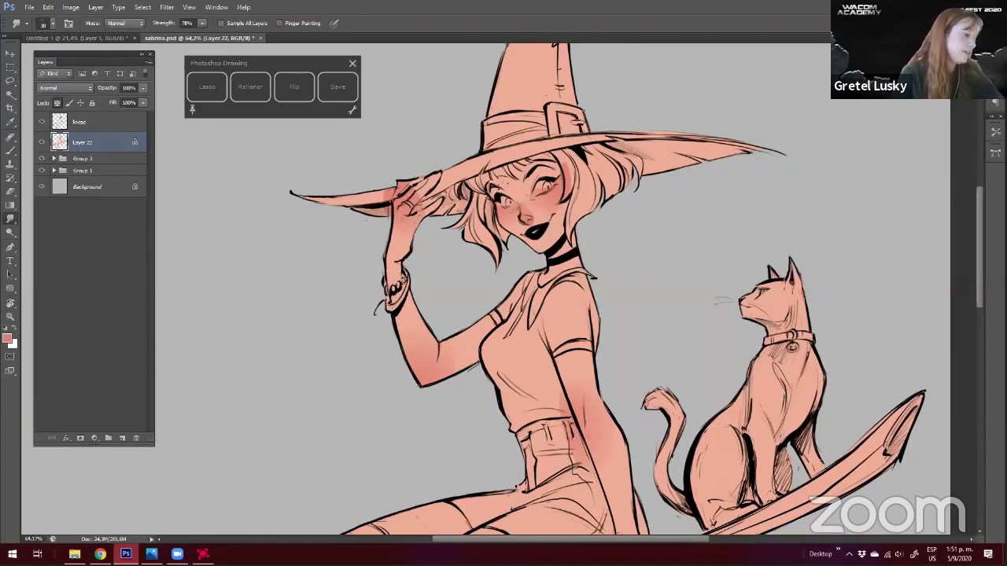
{"action": "scroll", "coordinate": [452, 350], "scroll_direction": "down", "scroll_amount": 1}
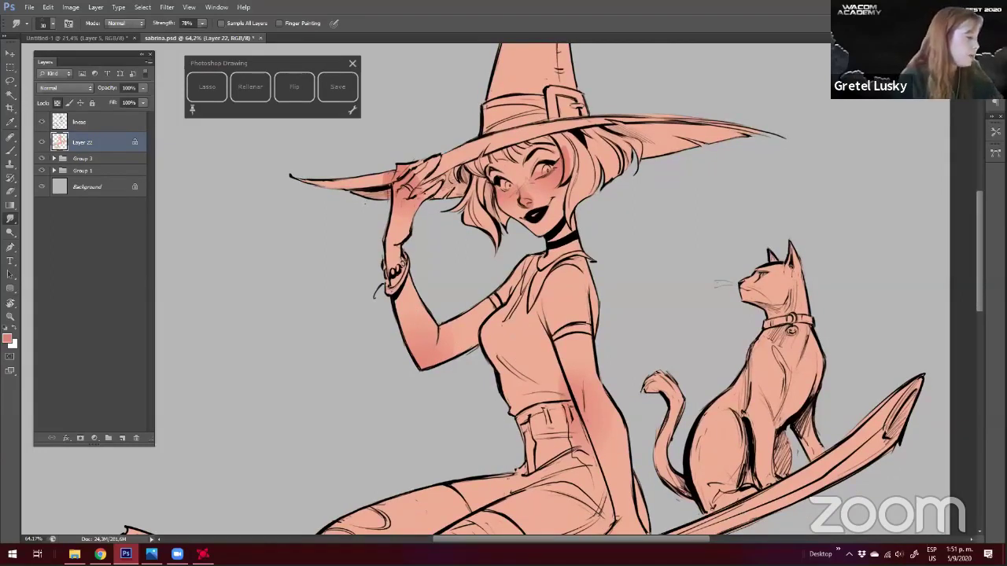
{"action": "key", "text": "x"}
{"action": "scroll", "coordinate": [350, 272], "scroll_direction": "down", "scroll_amount": 2}
{"action": "scroll", "coordinate": [498, 299], "scroll_direction": "up", "scroll_amount": 5}
{"action": "key", "text": "b"}
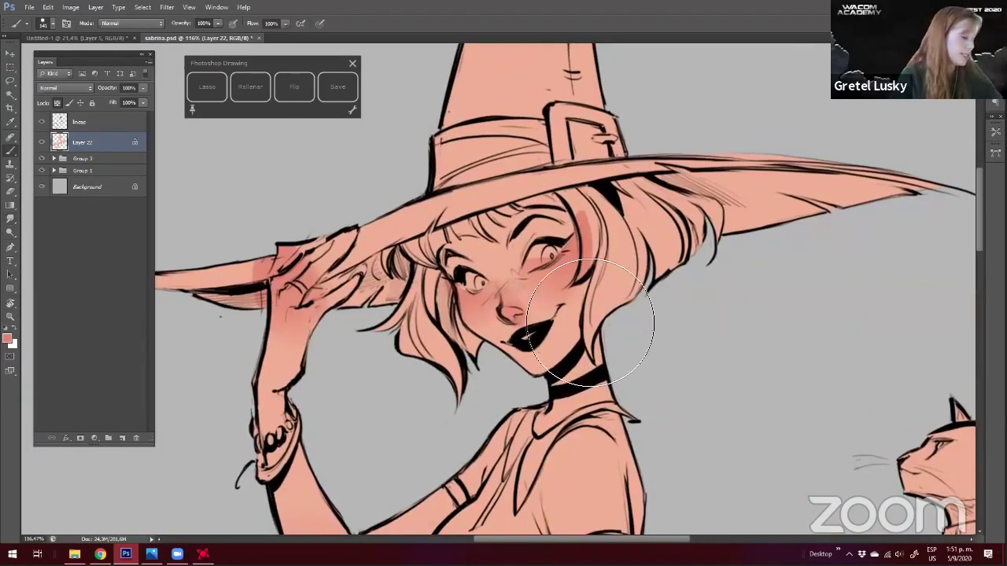
{"action": "right_click", "coordinate": [569, 312]}
{"action": "left_click", "coordinate": [565, 313]}
{"action": "left_click", "coordinate": [567, 244]}
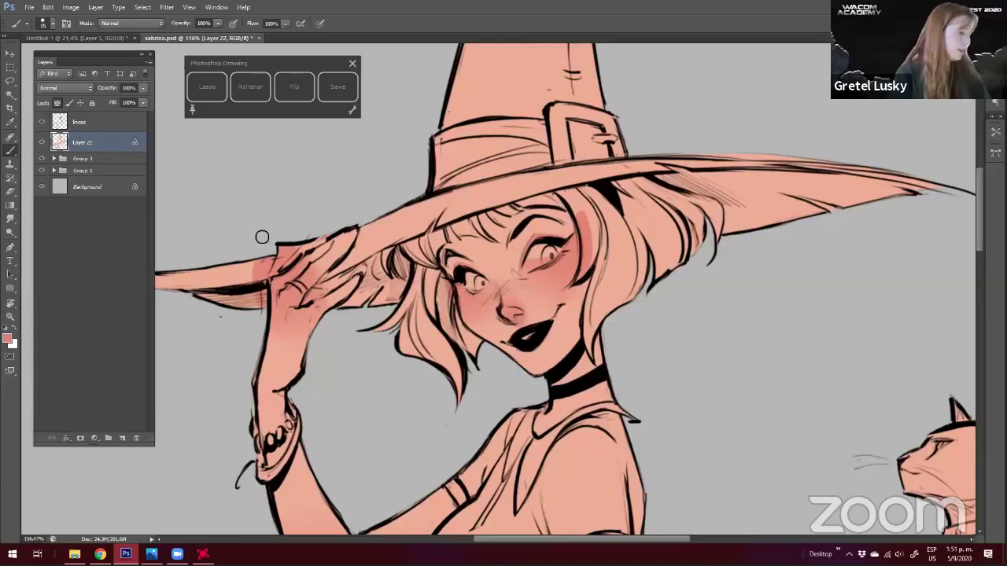
Choose the near-white colour #eee7e6 and paint the whites of both of the witch's eyes
{"action": "left_click", "coordinate": [8, 339]}
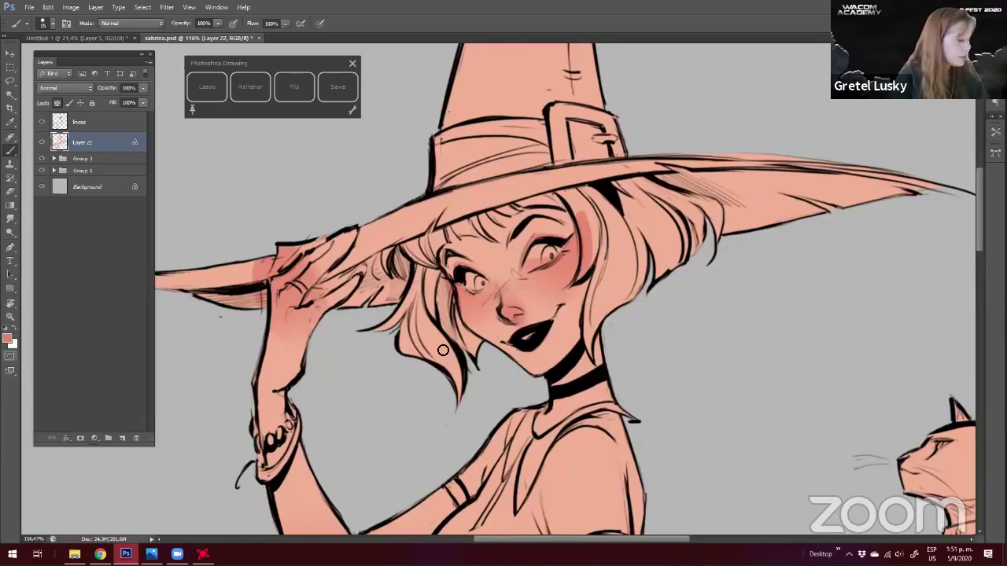
{"action": "left_click", "coordinate": [435, 346]}
{"action": "key", "text": "Return"}
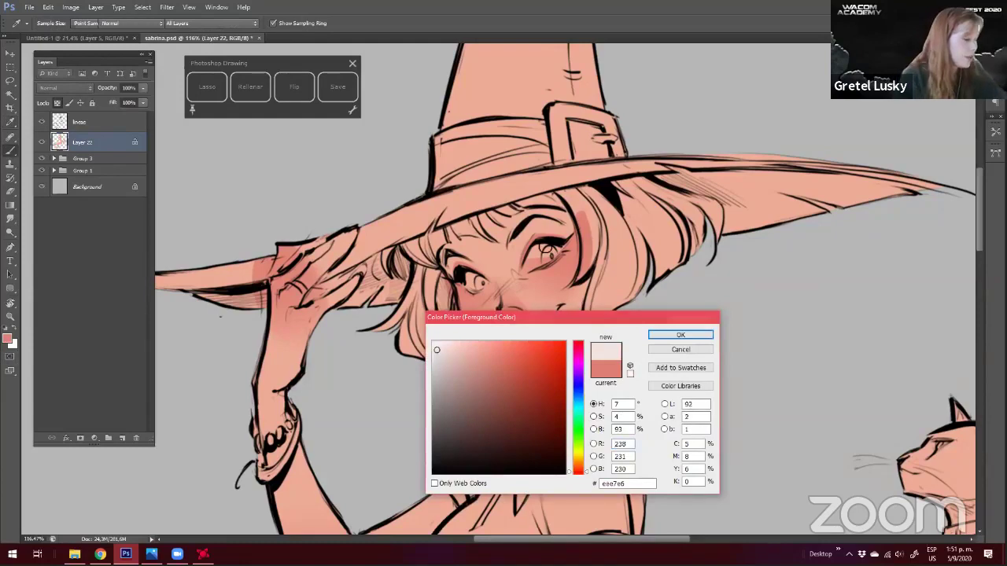
{"action": "left_click_drag", "start_coordinate": [531, 270], "coordinate": [556, 246]}
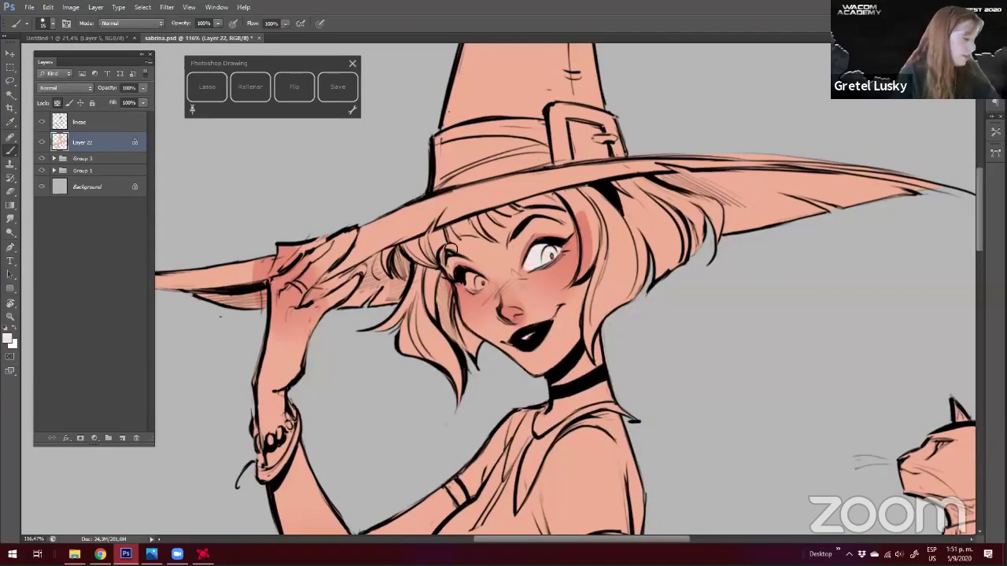
{"action": "mouse_move", "coordinate": [465, 280]}
{"action": "left_mouse_down"}
{"action": "mouse_move", "coordinate": [483, 282]}
{"action": "mouse_move", "coordinate": [468, 277]}
{"action": "left_mouse_up"}
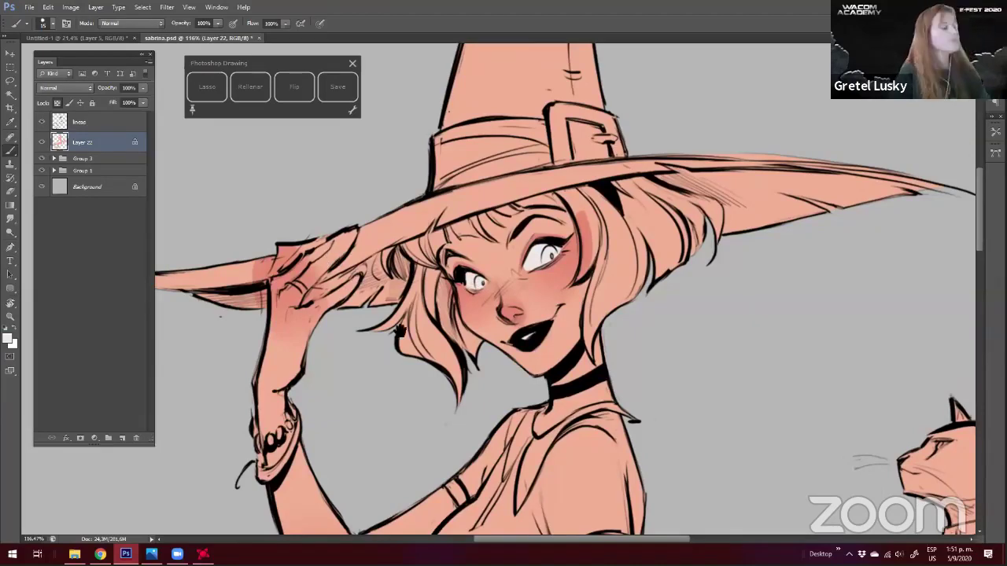
Lasso the witch's hair on both sides of the face and along the fringe as one combined selection
{"action": "scroll", "coordinate": [402, 331], "scroll_direction": "down", "scroll_amount": 3}
{"action": "mouse_move", "coordinate": [401, 331]}
{"action": "left_mouse_down"}
{"action": "mouse_move", "coordinate": [433, 342]}
{"action": "mouse_move", "coordinate": [441, 315]}
{"action": "mouse_move", "coordinate": [497, 268]}
{"action": "mouse_move", "coordinate": [432, 196]}
{"action": "mouse_move", "coordinate": [415, 256]}
{"action": "left_mouse_up"}
{"action": "key", "text": "l"}
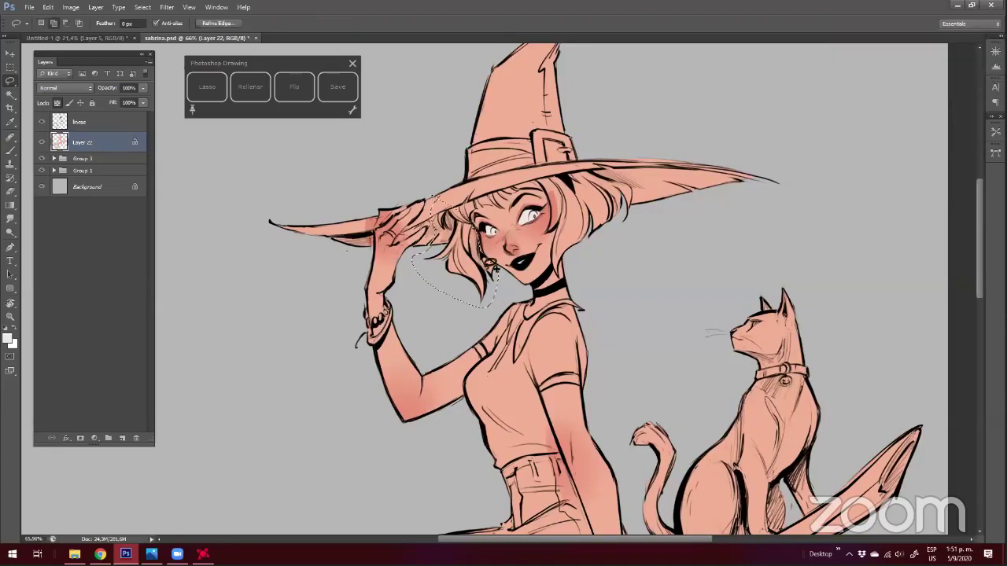
{"action": "mouse_move", "coordinate": [496, 269]}
{"action": "left_mouse_down"}
{"action": "mouse_move", "coordinate": [504, 193]}
{"action": "mouse_move", "coordinate": [495, 196]}
{"action": "mouse_move", "coordinate": [525, 195]}
{"action": "mouse_move", "coordinate": [559, 228]}
{"action": "mouse_move", "coordinate": [559, 242]}
{"action": "mouse_move", "coordinate": [524, 167]}
{"action": "left_mouse_up"}
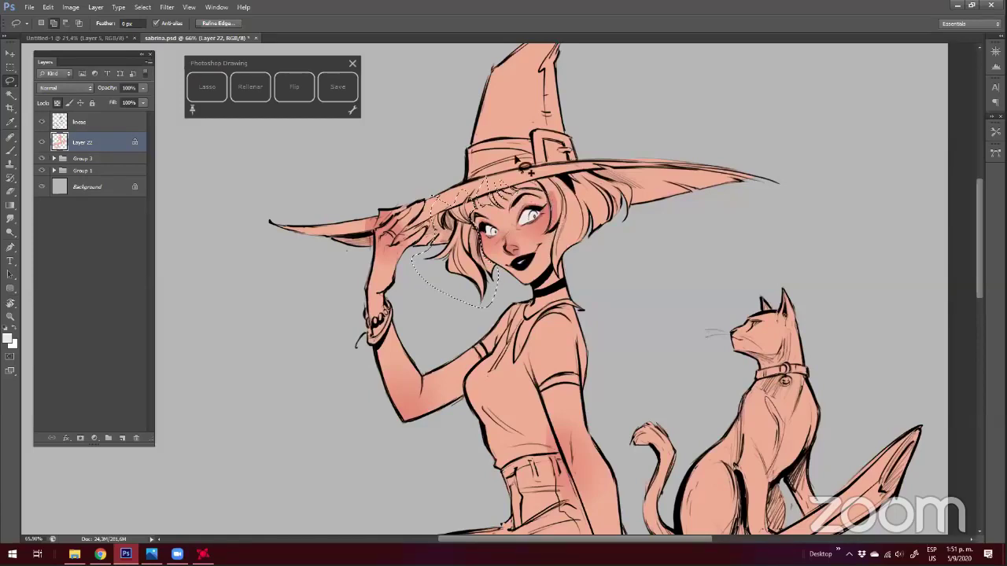
{"action": "mouse_move", "coordinate": [563, 238]}
{"action": "left_mouse_down"}
{"action": "mouse_move", "coordinate": [566, 286]}
{"action": "mouse_move", "coordinate": [573, 262]}
{"action": "mouse_move", "coordinate": [529, 146]}
{"action": "mouse_move", "coordinate": [482, 137]}
{"action": "left_mouse_up"}
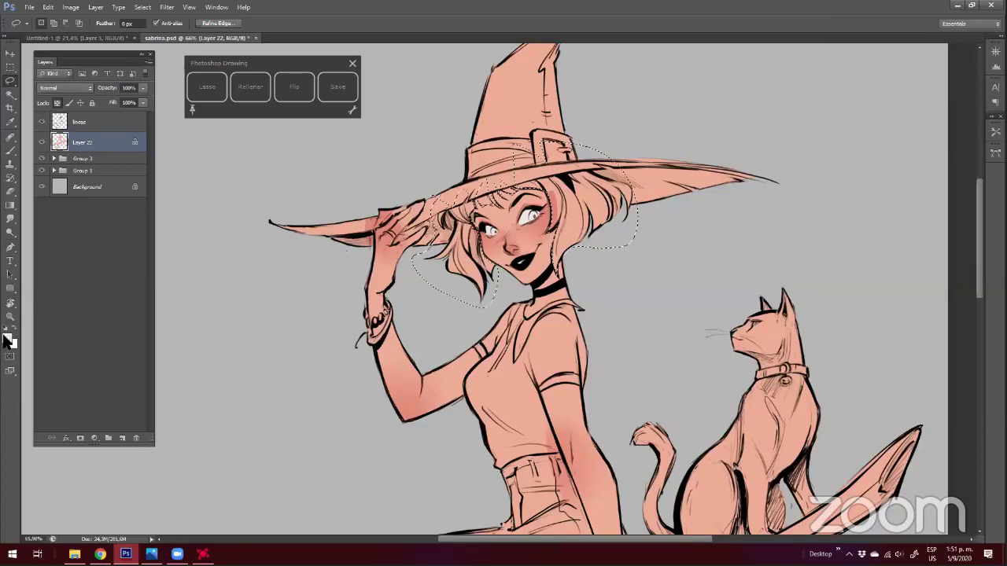
Try cyan, orange and green hues for the near-white foreground colour, keeping the artwork in view
{"action": "left_click", "coordinate": [7, 339]}
{"action": "left_click", "coordinate": [581, 411]}
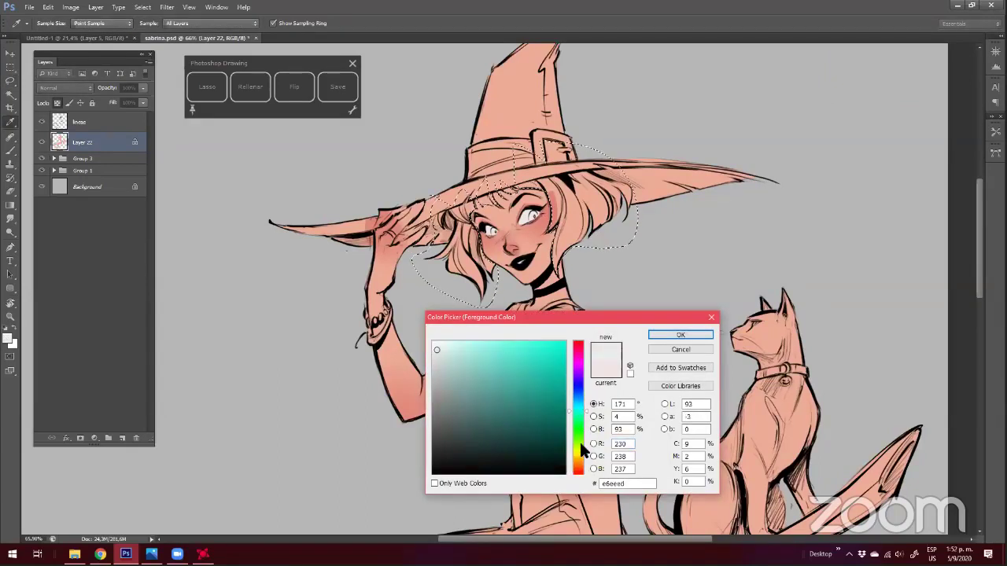
{"action": "left_click_drag", "start_coordinate": [582, 450], "coordinate": [580, 462]}
{"action": "left_click_drag", "start_coordinate": [473, 317], "coordinate": [525, 295]}
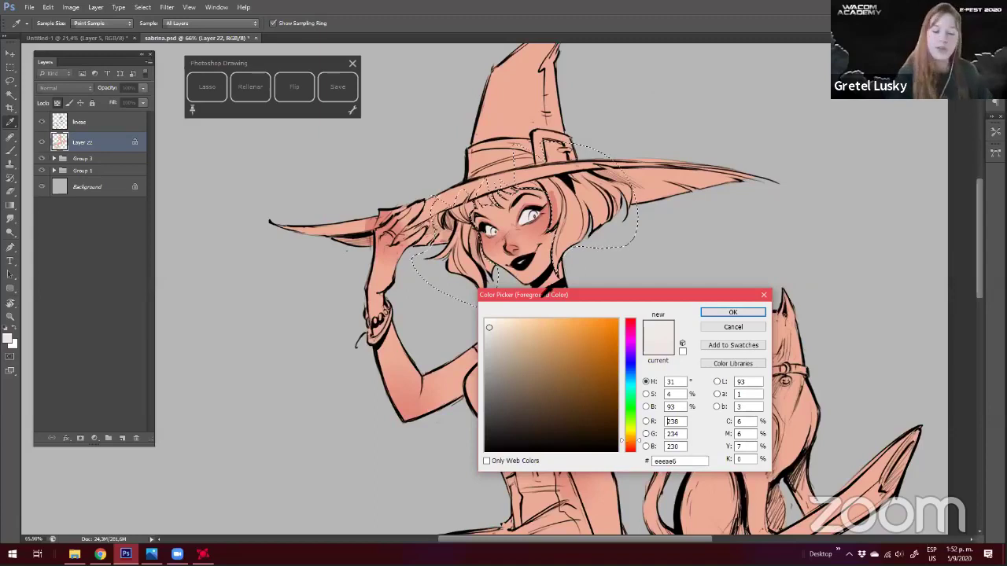
{"action": "left_click_drag", "start_coordinate": [584, 284], "coordinate": [467, 284]}
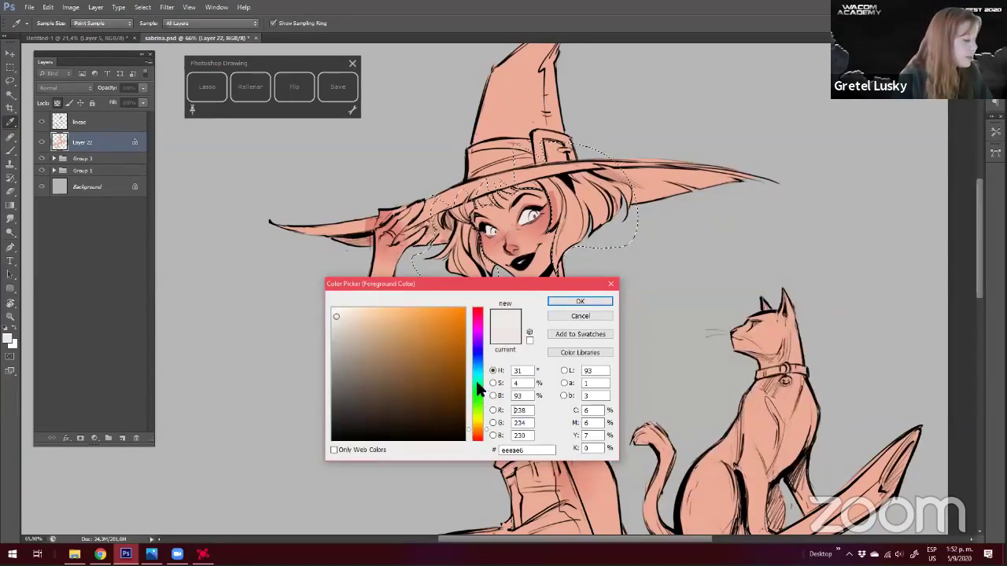
{"action": "left_click", "coordinate": [476, 381]}
{"action": "left_click_drag", "start_coordinate": [471, 383], "coordinate": [471, 405]}
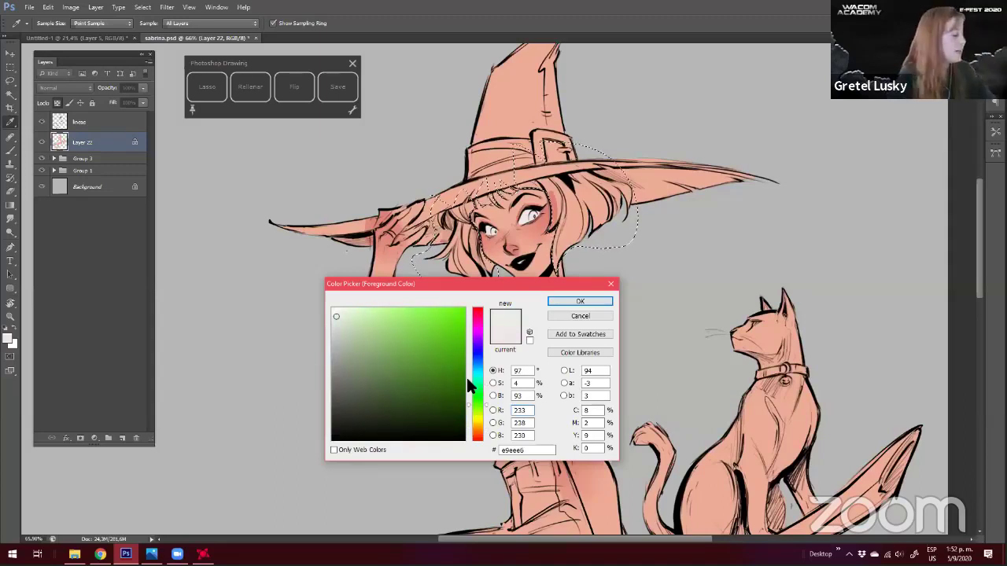
{"action": "left_click_drag", "start_coordinate": [327, 288], "coordinate": [277, 287]}
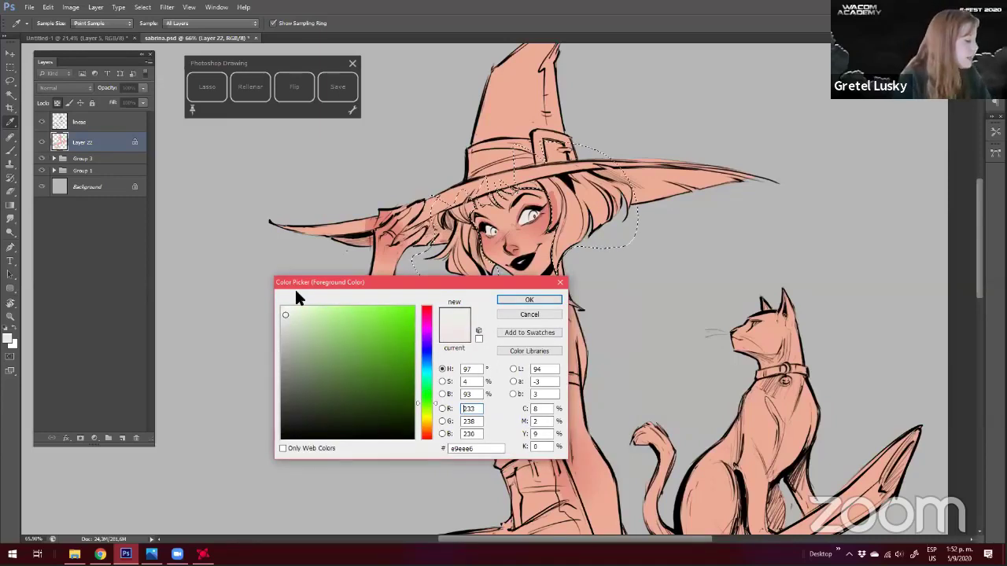
Set the foreground colour to a pale cyan-white, hue 174°, #e0eceb
{"action": "left_click_drag", "start_coordinate": [295, 286], "coordinate": [350, 323]}
{"action": "left_click", "coordinate": [480, 409]}
{"action": "left_click", "coordinate": [481, 399]}
{"action": "left_click_drag", "start_coordinate": [480, 393], "coordinate": [480, 393]}
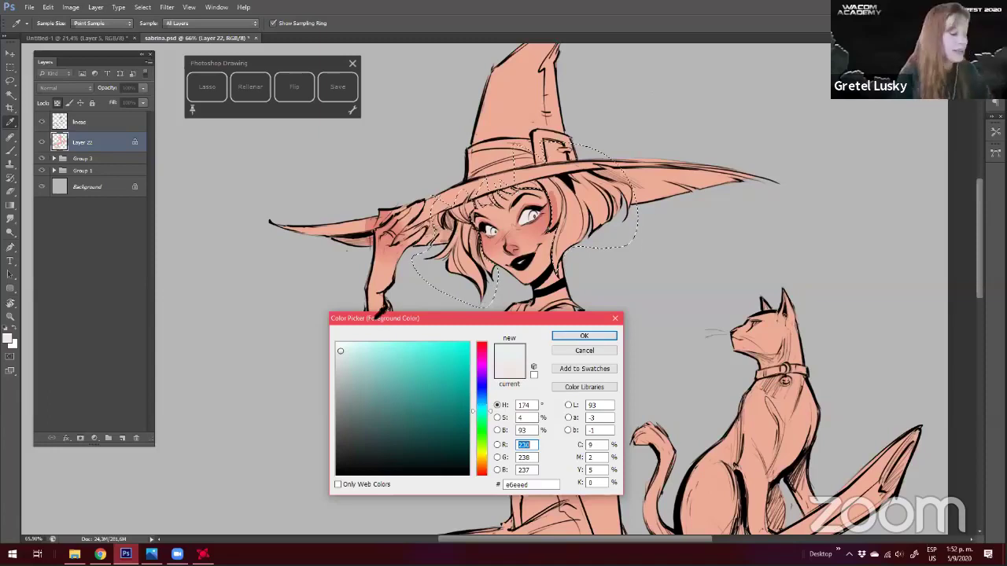
{"action": "left_click_drag", "start_coordinate": [403, 316], "coordinate": [461, 309]}
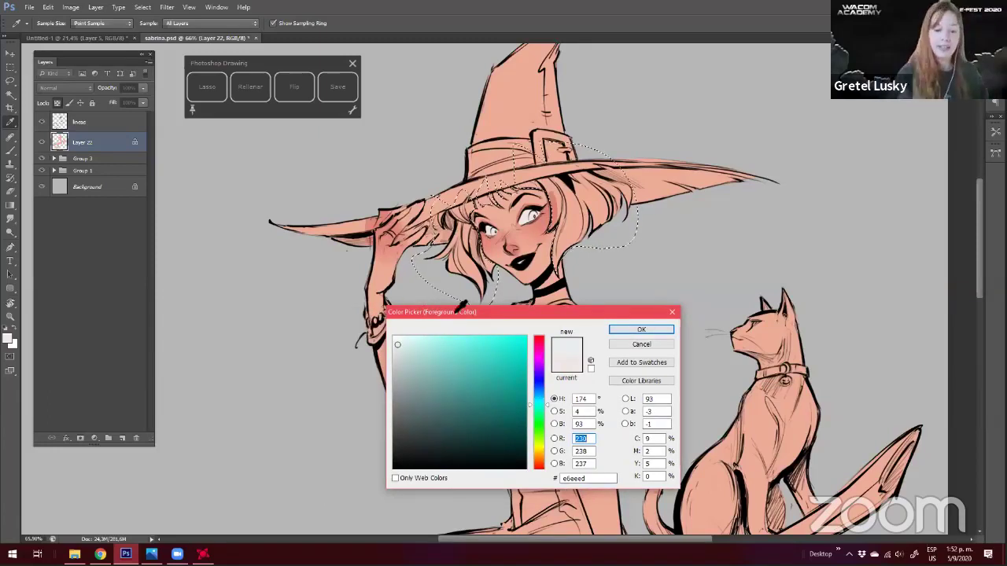
{"action": "left_click_drag", "start_coordinate": [490, 310], "coordinate": [640, 287]}
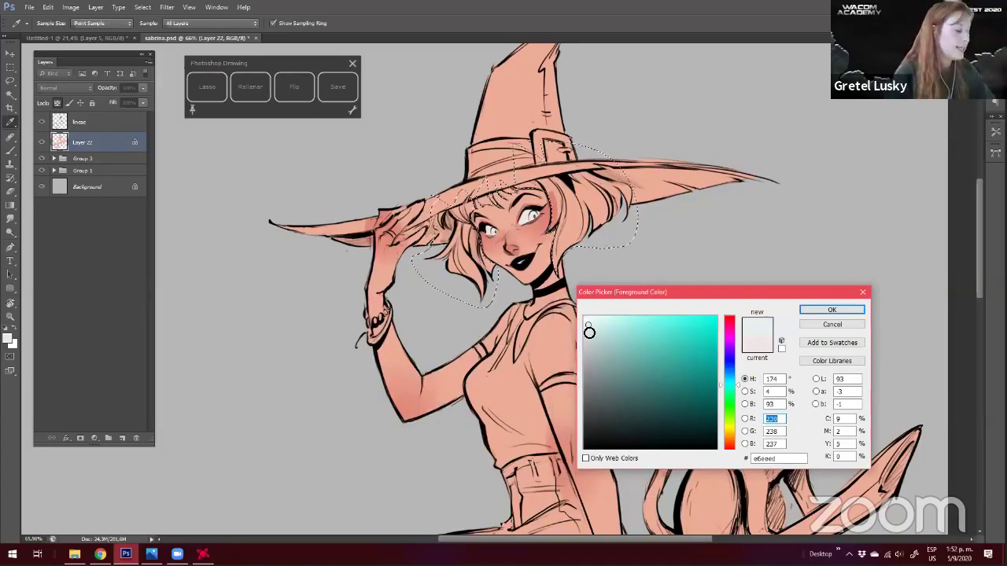
{"action": "left_click", "coordinate": [587, 331]}
{"action": "left_click", "coordinate": [591, 326]}
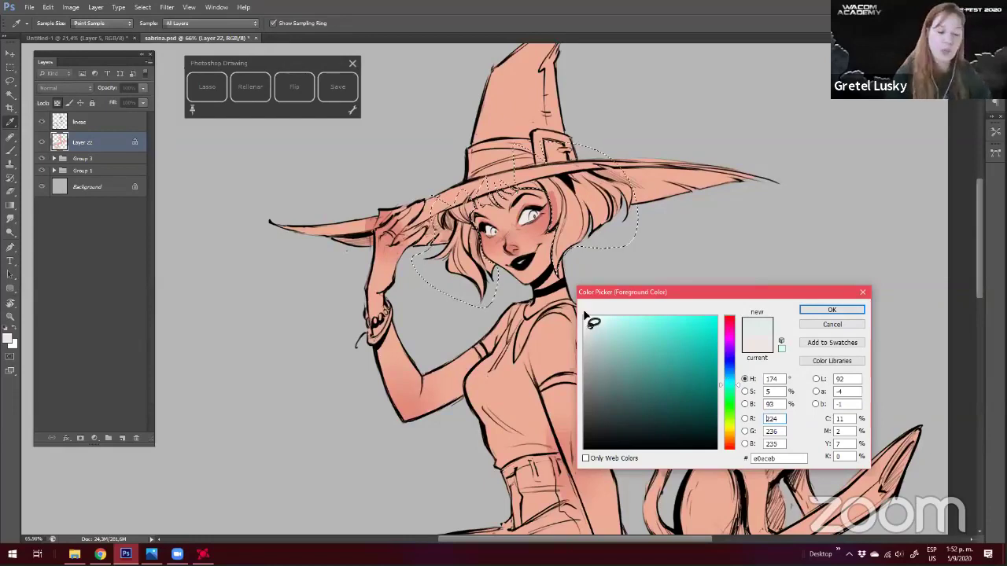
{"action": "key", "text": "Return"}
Fill the lassoed hair with the pale cyan-white and clear the selection
{"action": "key", "text": "l"}
{"action": "key", "text": "alt+BackSpace"}
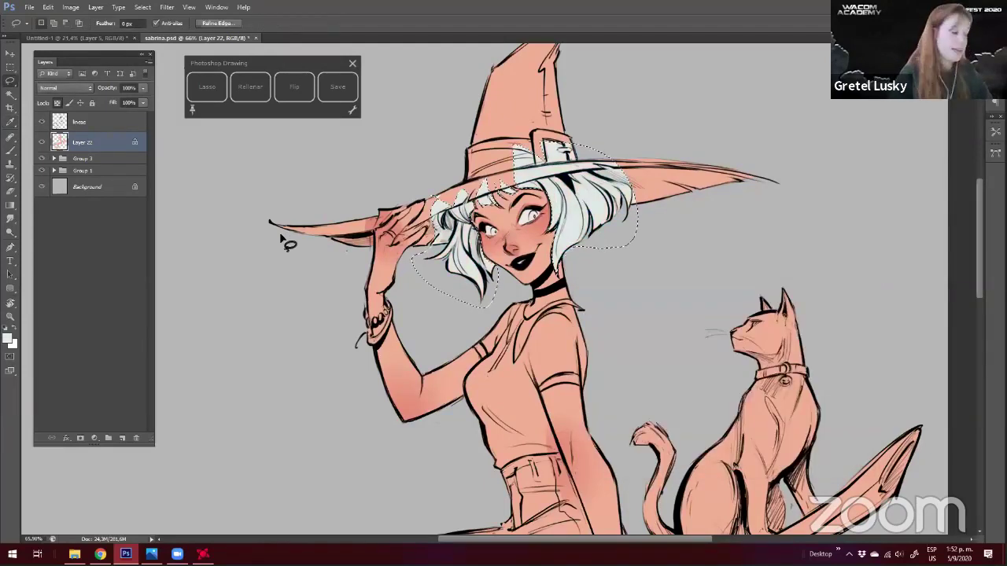
{"action": "key", "text": "ctrl+d"}
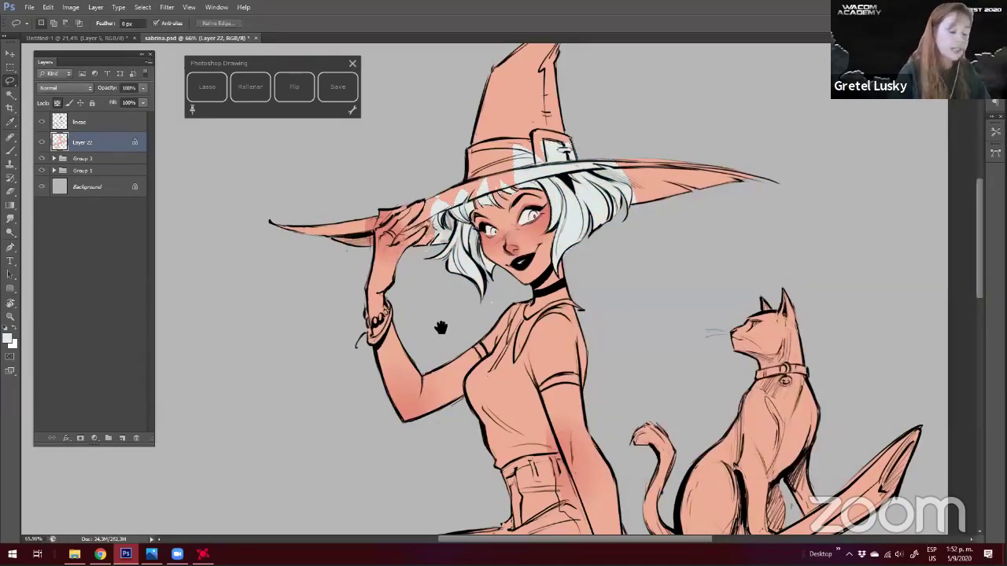
Lasso the hat brim around the raised hand, fill it with a dark navy of hue 232°, and deselect
{"action": "mouse_move", "coordinate": [376, 270]}
{"action": "left_mouse_down"}
{"action": "mouse_move", "coordinate": [351, 273]}
{"action": "mouse_move", "coordinate": [442, 308]}
{"action": "left_mouse_up"}
{"action": "left_click_drag", "start_coordinate": [415, 249], "coordinate": [430, 246]}
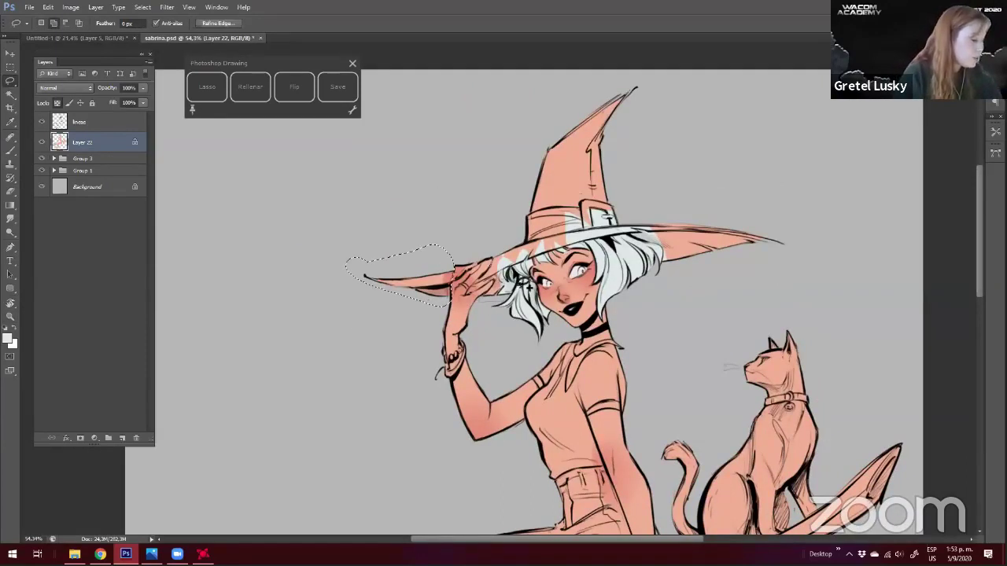
{"action": "left_click_drag", "start_coordinate": [476, 231], "coordinate": [476, 227]}
{"action": "key", "text": "i"}
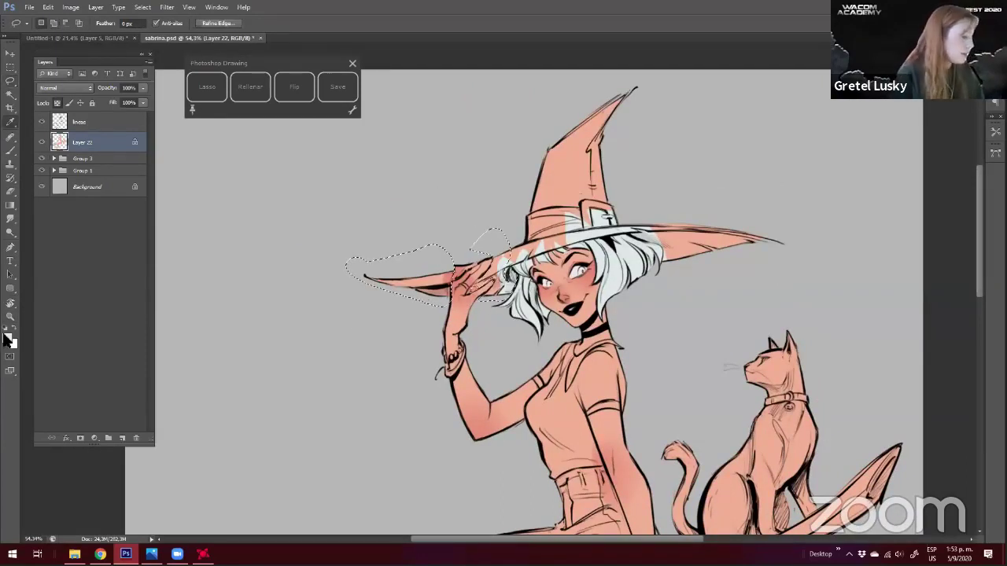
{"action": "left_click", "coordinate": [621, 386]}
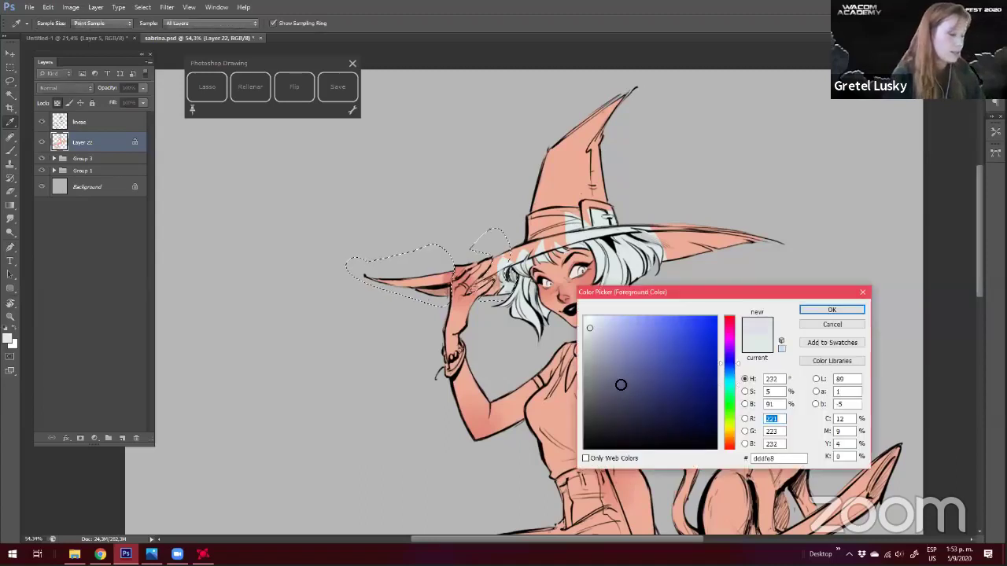
{"action": "key", "text": "Return"}
{"action": "key", "text": "l"}
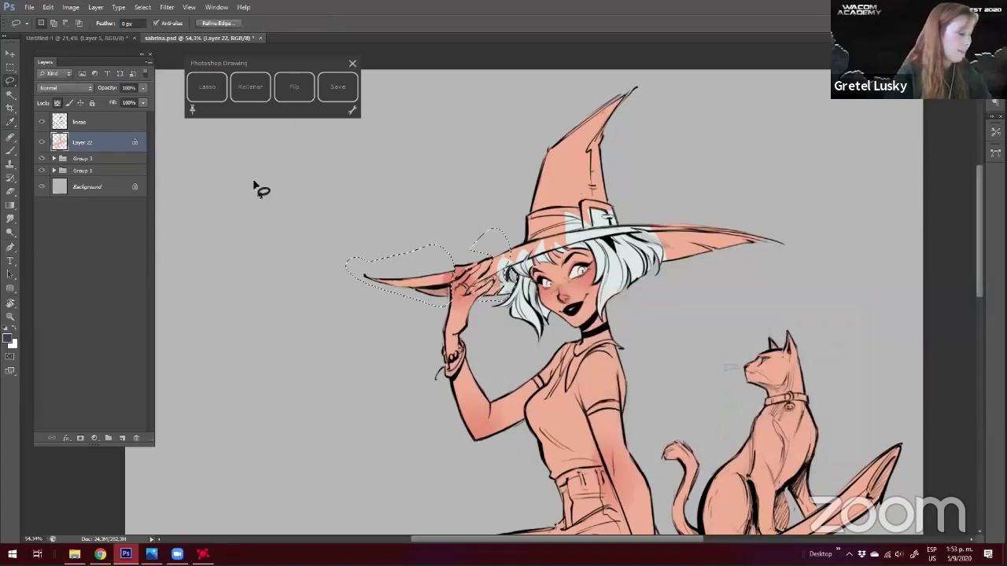
{"action": "key", "text": "alt+BackSpace"}
{"action": "key", "text": "ctrl+d"}
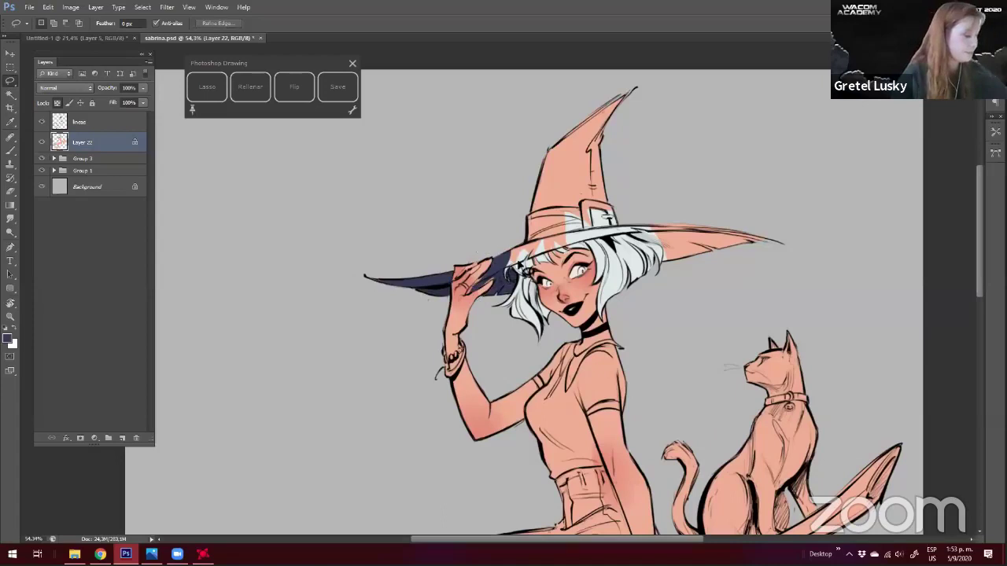
Lasso the hat's cone with the adjoining front brim, fill it with the same dark navy, and deselect
{"action": "left_click_drag", "start_coordinate": [248, 33], "coordinate": [266, 105]}
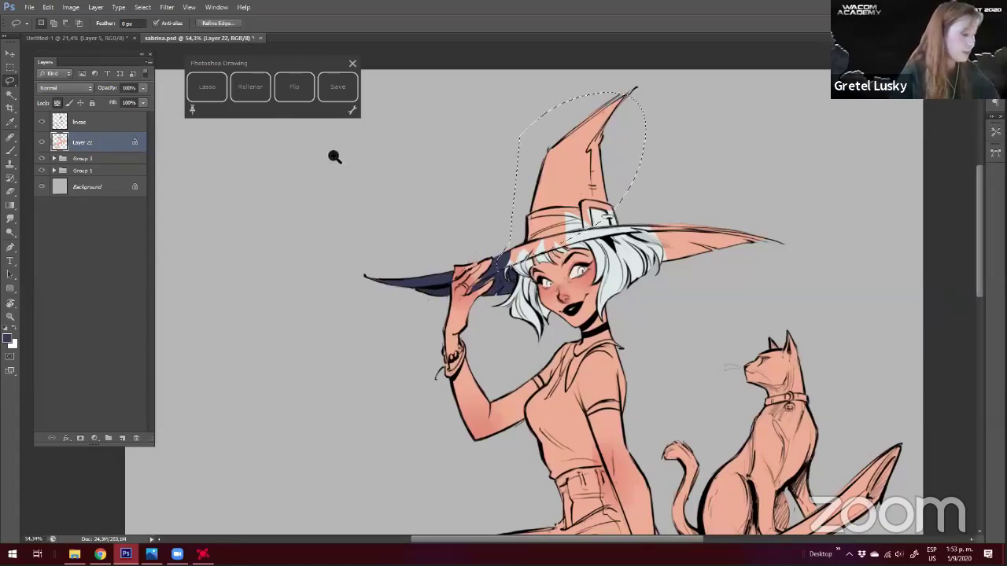
{"action": "key", "text": "alt+BackSpace"}
{"action": "key", "text": "ctrl+d"}
{"action": "key", "text": "ctrl+space"}
{"action": "left_click_drag", "start_coordinate": [266, 212], "coordinate": [63, 8]}
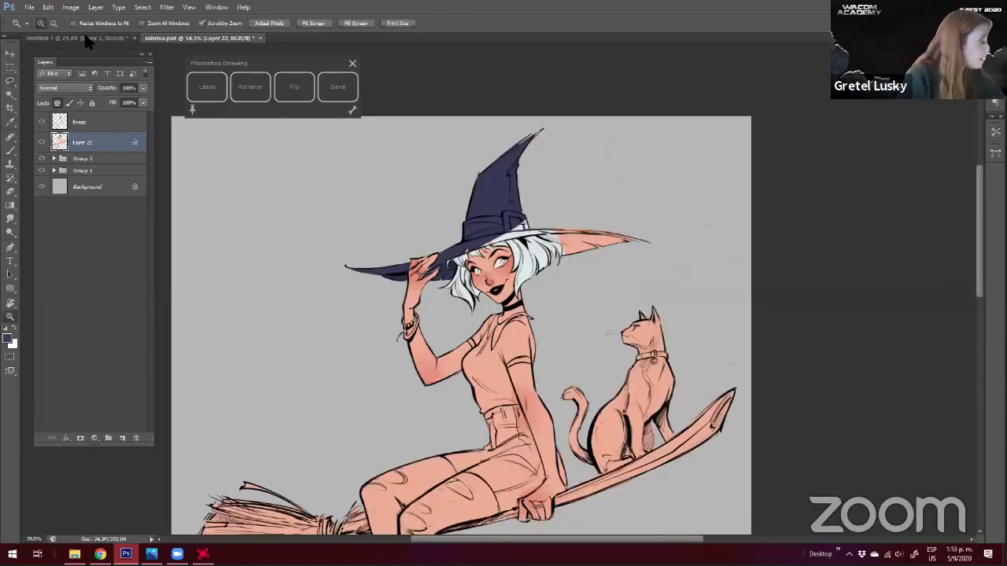
Try a Selective Color adjustment on Layer 22, shifting the cyan amount in the Yellows range
{"action": "left_click_drag", "start_coordinate": [254, 69], "coordinate": [319, 63]}
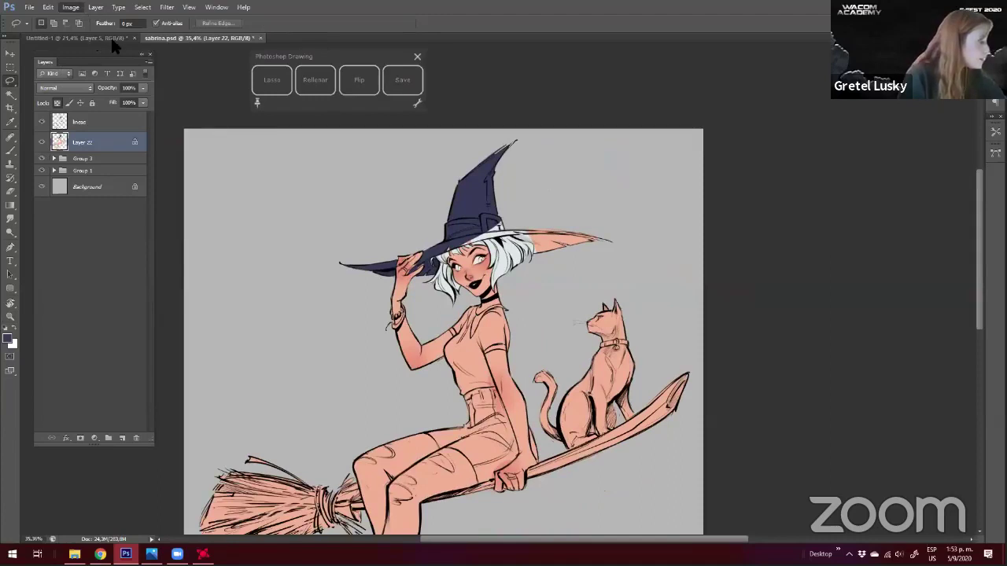
{"action": "left_click", "coordinate": [70, 7]}
{"action": "mouse_move", "coordinate": [91, 32]}
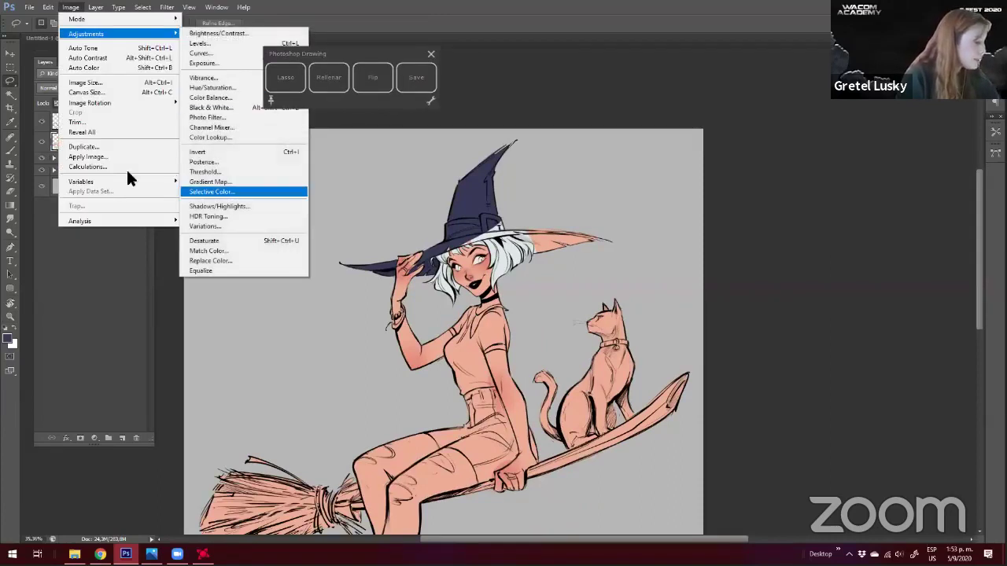
{"action": "left_click", "coordinate": [225, 191]}
{"action": "left_click_drag", "start_coordinate": [60, 166], "coordinate": [317, 181]}
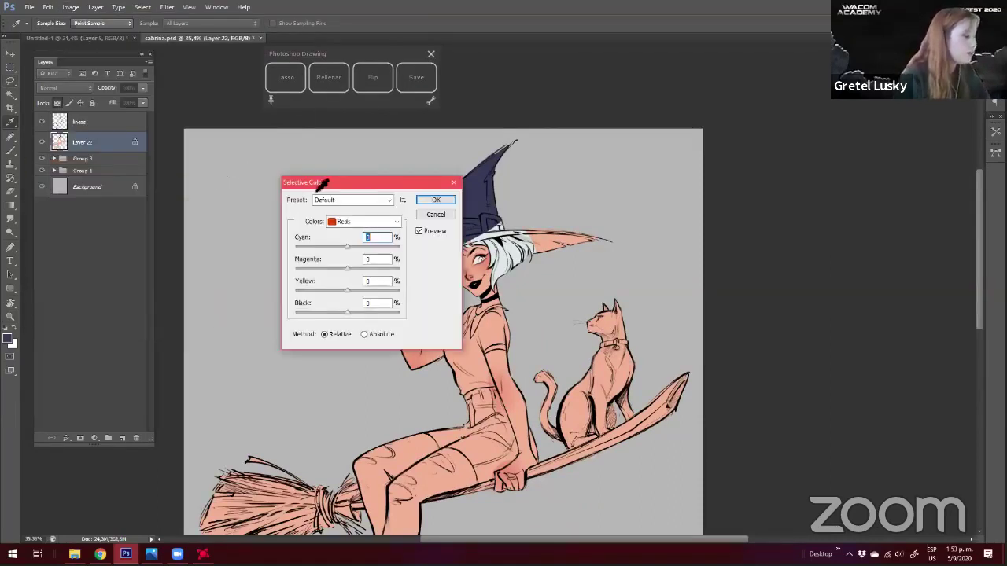
{"action": "mouse_move", "coordinate": [242, 180]}
{"action": "left_mouse_down"}
{"action": "mouse_move", "coordinate": [227, 168]}
{"action": "mouse_move", "coordinate": [244, 176]}
{"action": "left_mouse_up"}
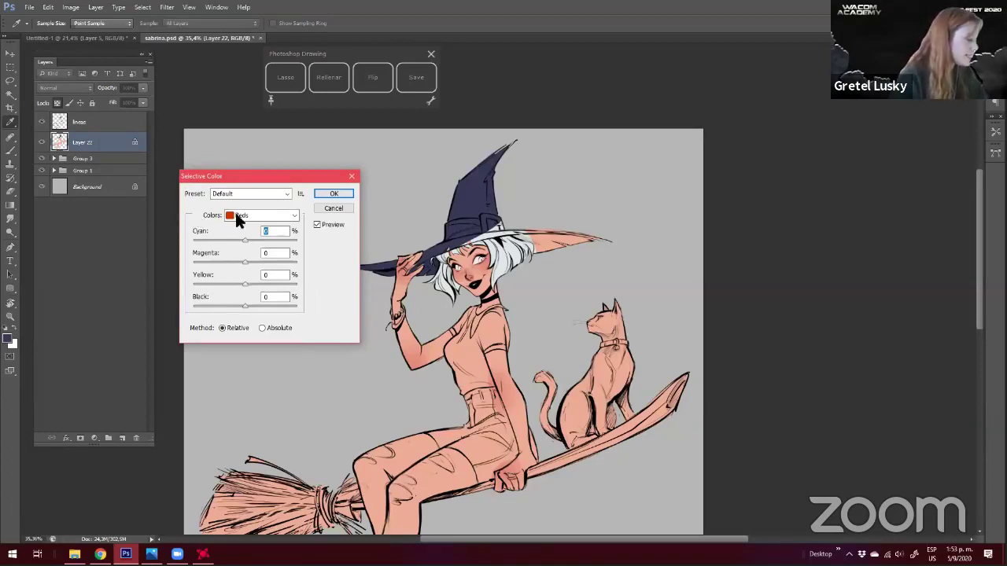
{"action": "left_click", "coordinate": [236, 216]}
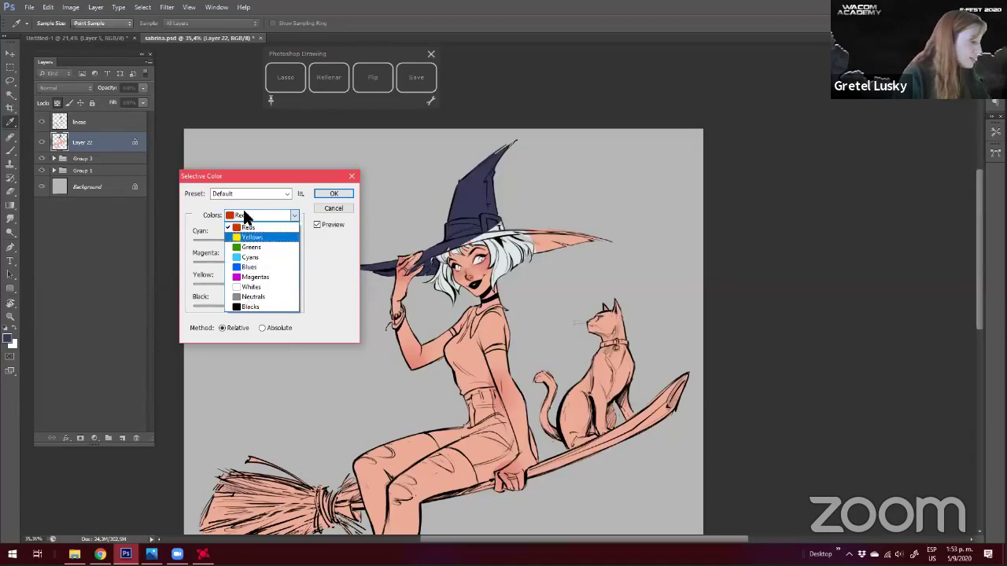
{"action": "left_click", "coordinate": [225, 212]}
{"action": "left_click", "coordinate": [230, 216]}
{"action": "left_click", "coordinate": [250, 236]}
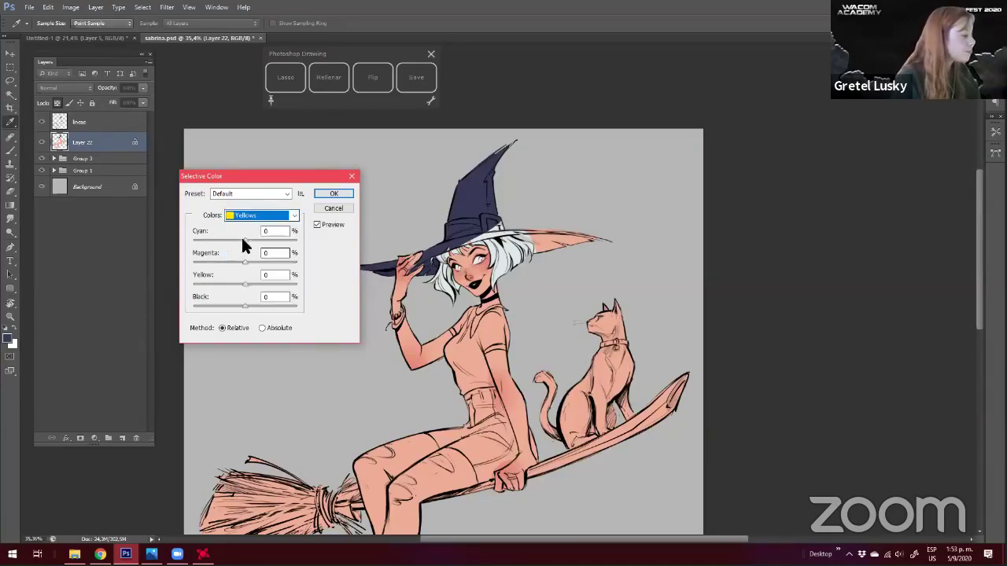
{"action": "left_click", "coordinate": [229, 238]}
{"action": "left_click", "coordinate": [206, 237]}
Try the Blues range of Selective Color with Yellow at -100%, reset it to 0, and cancel the adjustment
{"action": "left_click", "coordinate": [230, 215]}
{"action": "left_click", "coordinate": [236, 262]}
{"action": "left_click", "coordinate": [241, 240]}
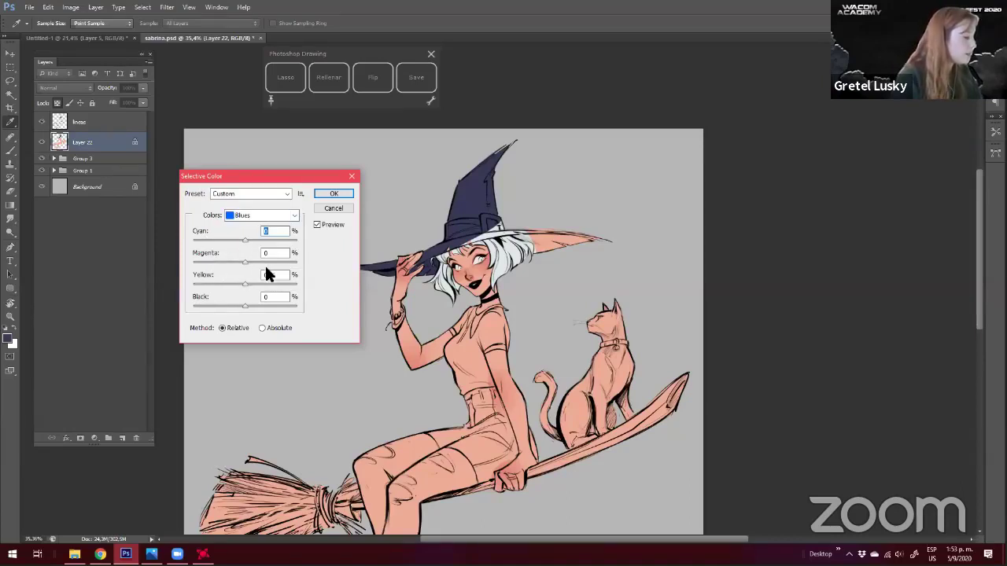
{"action": "left_click_drag", "start_coordinate": [208, 260], "coordinate": [195, 234]}
{"action": "type", "text": "00"}
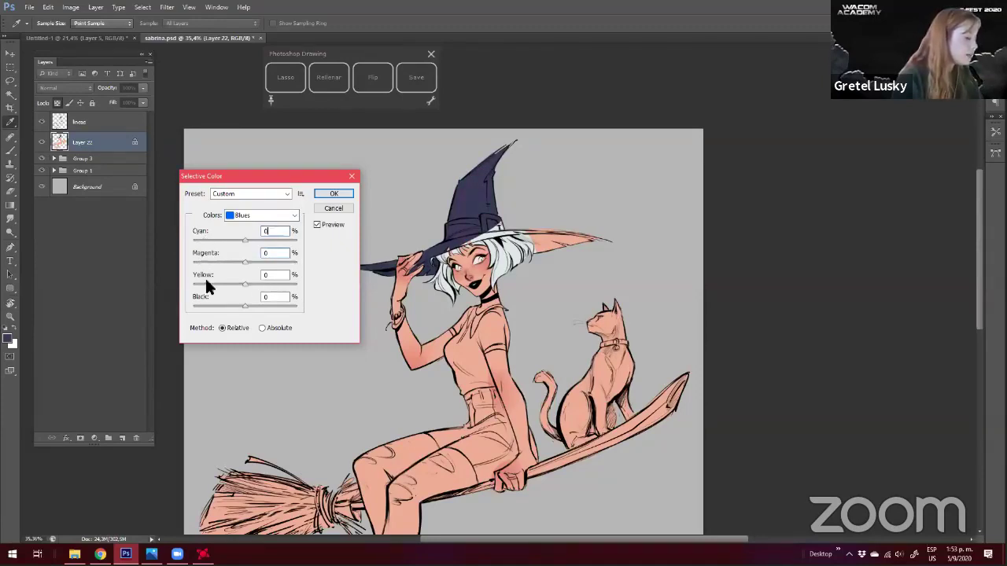
{"action": "key", "text": "Tab"}
{"action": "key", "text": "Tab"}
{"action": "left_click_drag", "start_coordinate": [173, 266], "coordinate": [246, 291]}
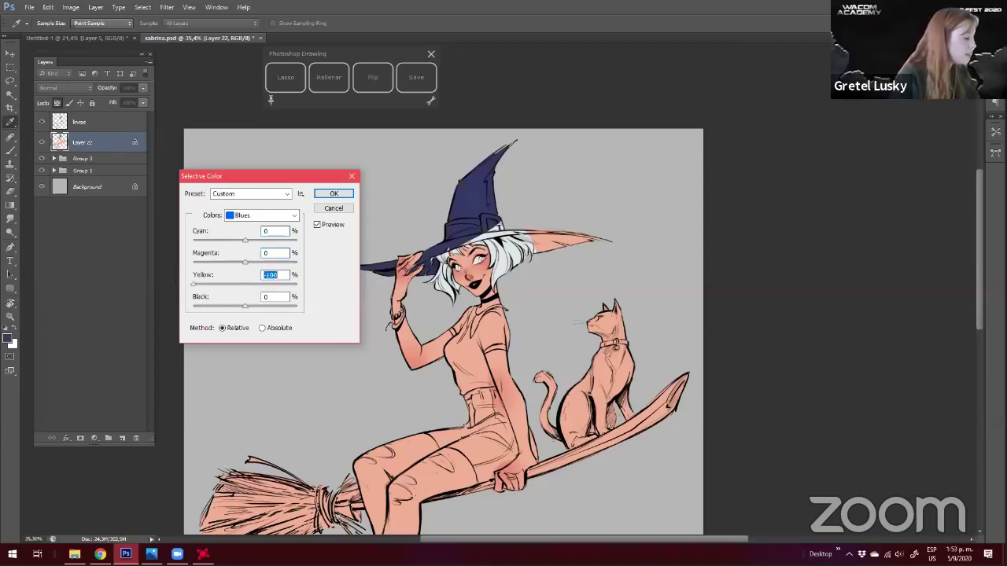
{"action": "left_click_drag", "start_coordinate": [242, 286], "coordinate": [194, 286]}
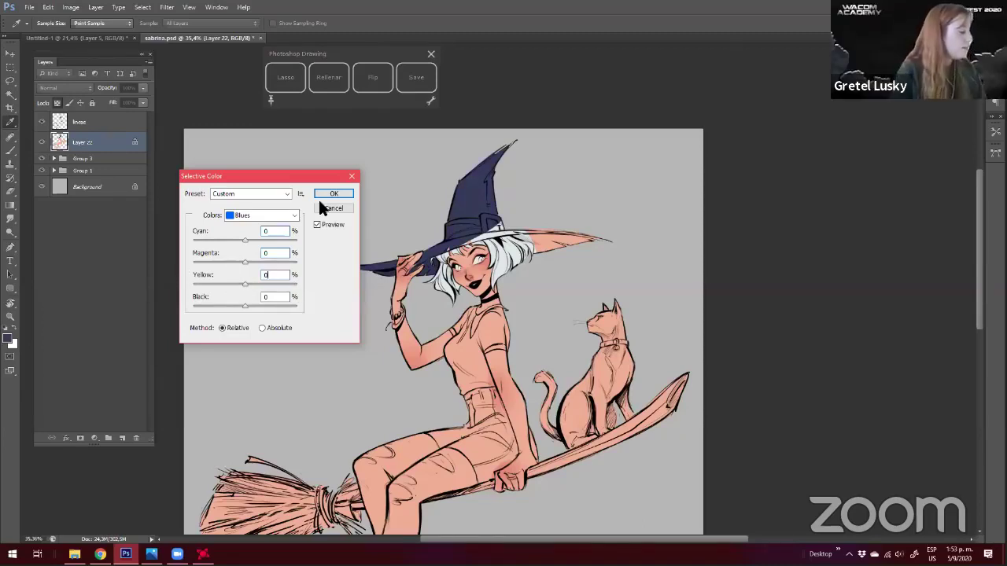
{"action": "left_click", "coordinate": [321, 208]}
Try a Color Balance adjustment on Layer 22's midtones with levels +27, -31 and +20
{"action": "mouse_move", "coordinate": [308, 382]}
{"action": "left_mouse_down"}
{"action": "mouse_move", "coordinate": [372, 323]}
{"action": "mouse_move", "coordinate": [355, 310]}
{"action": "left_mouse_up"}
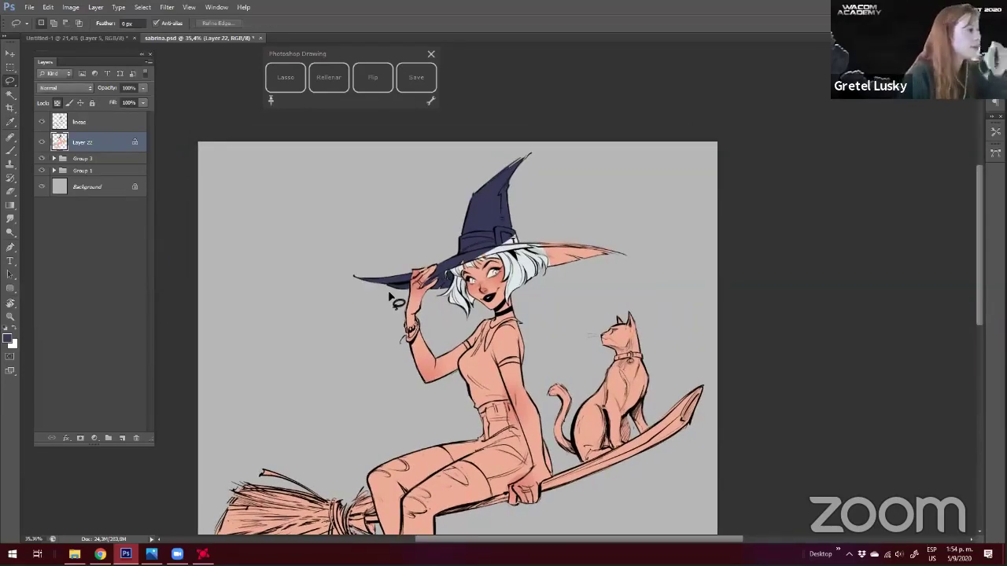
{"action": "left_click_drag", "start_coordinate": [229, 243], "coordinate": [237, 244]}
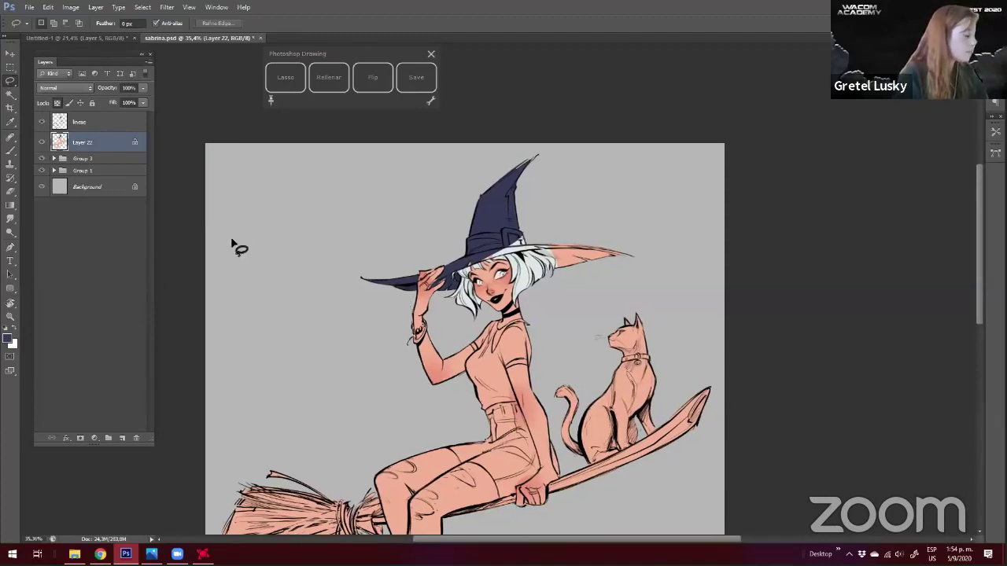
{"action": "left_click", "coordinate": [68, 8]}
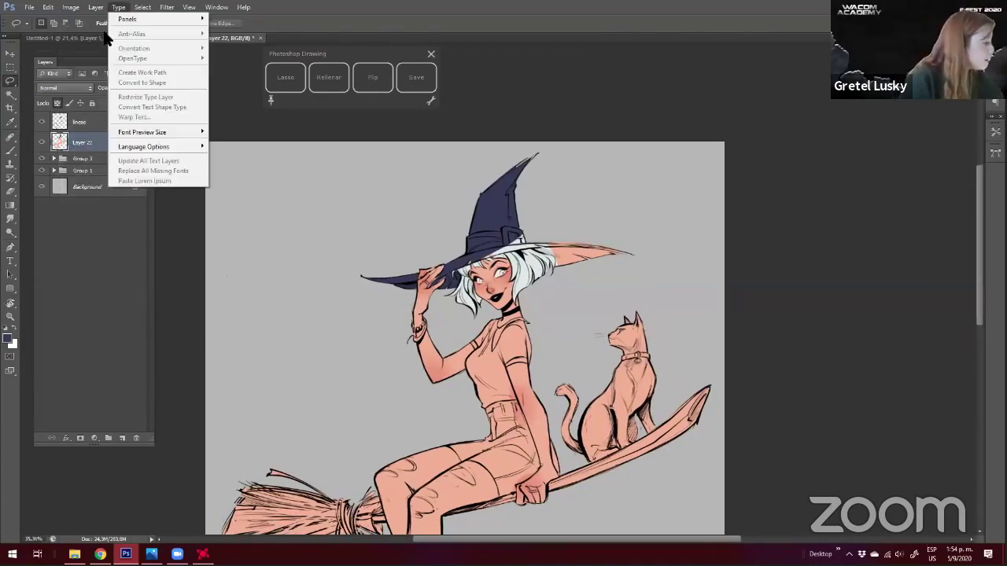
{"action": "left_click", "coordinate": [69, 9]}
{"action": "left_click", "coordinate": [70, 8]}
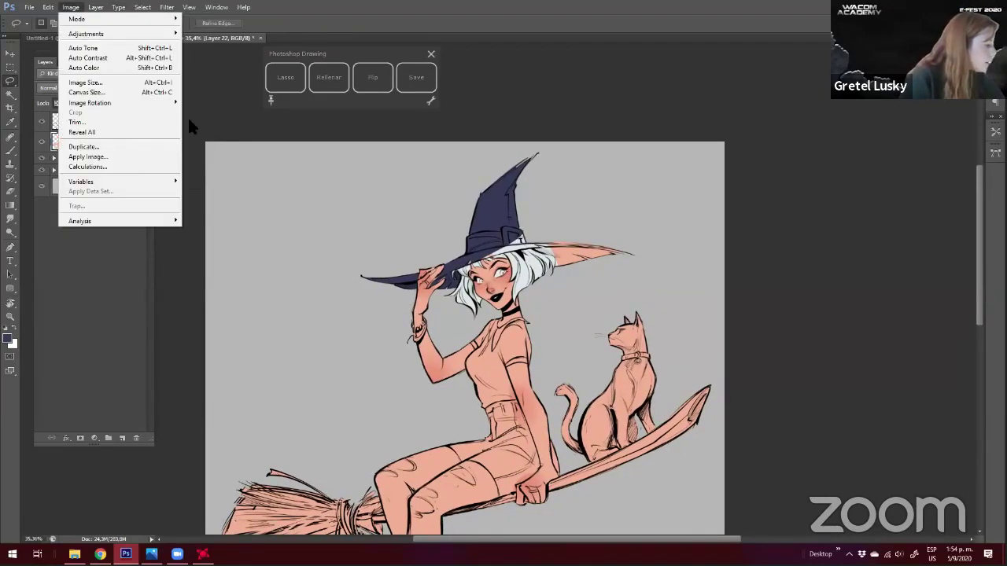
{"action": "mouse_move", "coordinate": [158, 34]}
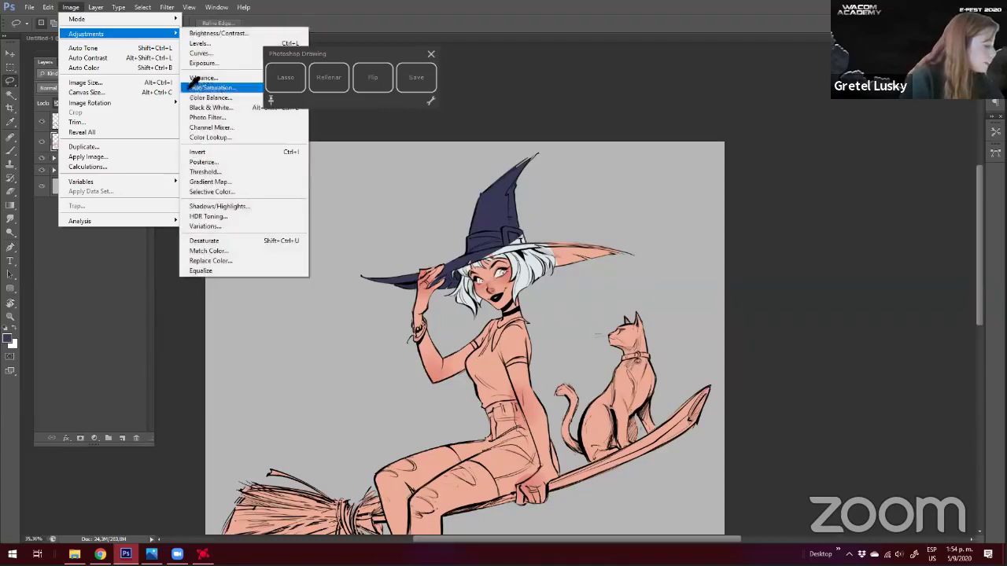
{"action": "left_click", "coordinate": [187, 90]}
{"action": "left_click_drag", "start_coordinate": [186, 135], "coordinate": [273, 189]}
{"action": "left_click_drag", "start_coordinate": [237, 230], "coordinate": [277, 242]}
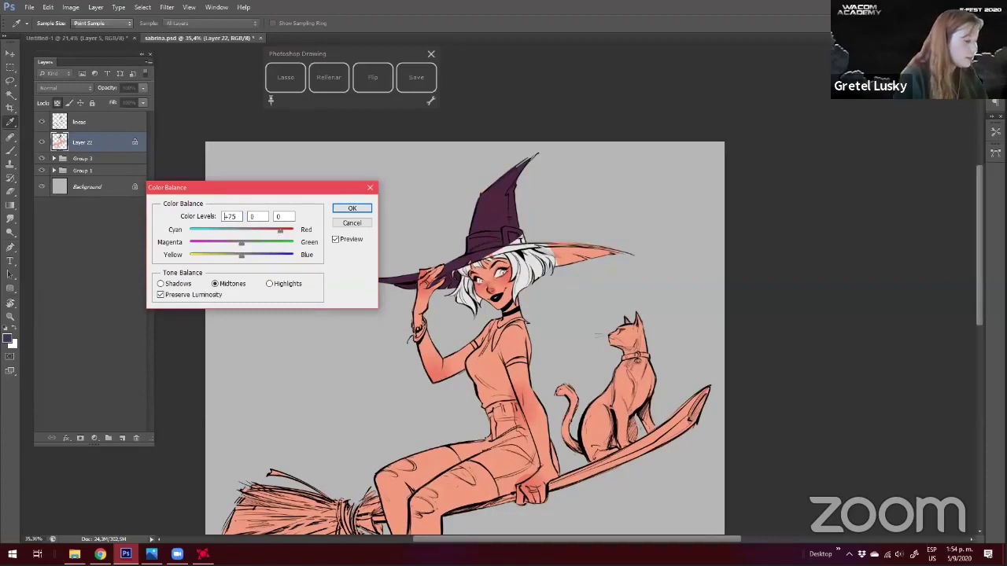
{"action": "left_click_drag", "start_coordinate": [259, 234], "coordinate": [207, 224]}
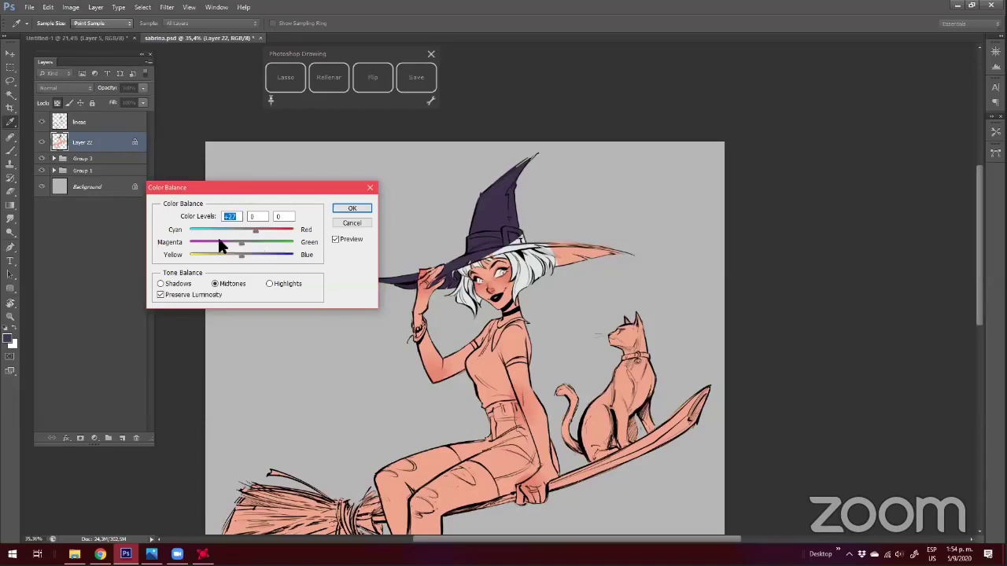
{"action": "mouse_move", "coordinate": [247, 242]}
{"action": "left_mouse_down"}
{"action": "mouse_move", "coordinate": [225, 238]}
{"action": "mouse_move", "coordinate": [259, 255]}
{"action": "mouse_move", "coordinate": [224, 254]}
{"action": "mouse_move", "coordinate": [252, 257]}
{"action": "left_mouse_up"}
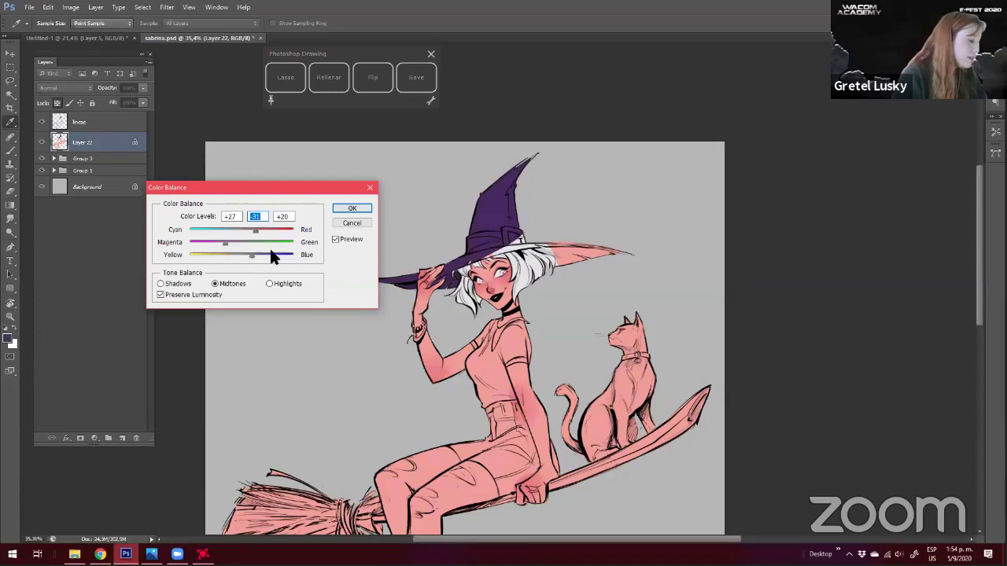
{"action": "left_click", "coordinate": [352, 208]}
Lasso the uncoloured rear brim of the hat behind the hair, fill it with the dark navy, and deselect
{"action": "key", "text": "l"}
{"action": "left_click_drag", "start_coordinate": [276, 426], "coordinate": [325, 317]}
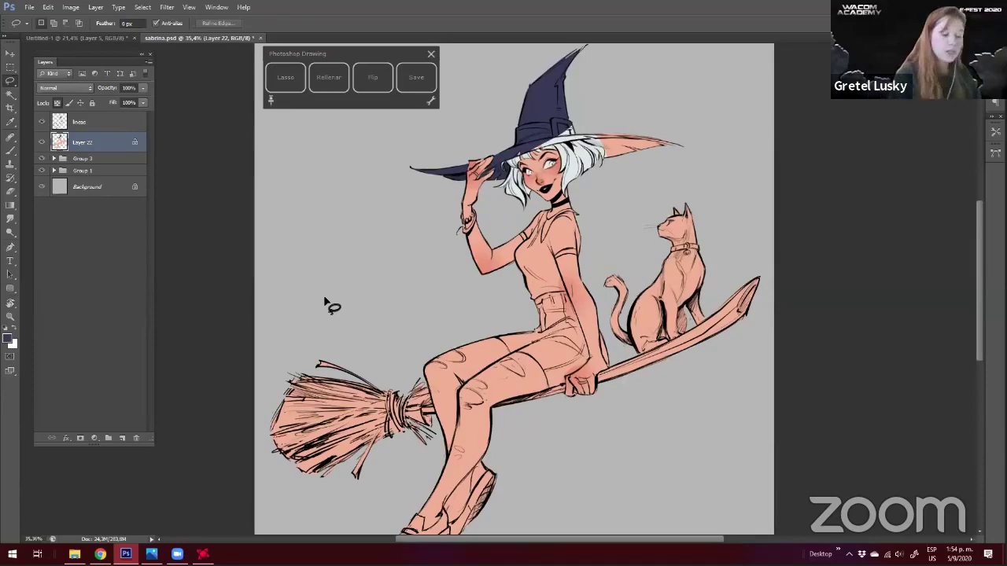
{"action": "key", "text": "ctrl+0"}
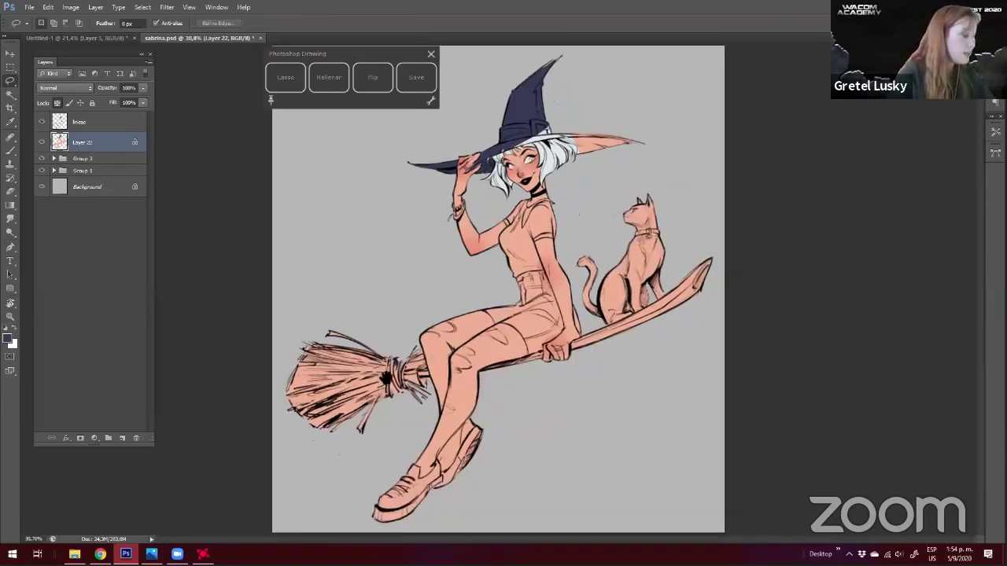
{"action": "left_click_drag", "start_coordinate": [394, 383], "coordinate": [401, 308]}
{"action": "key", "text": "b"}
{"action": "left_click_drag", "start_coordinate": [528, 90], "coordinate": [490, 157]}
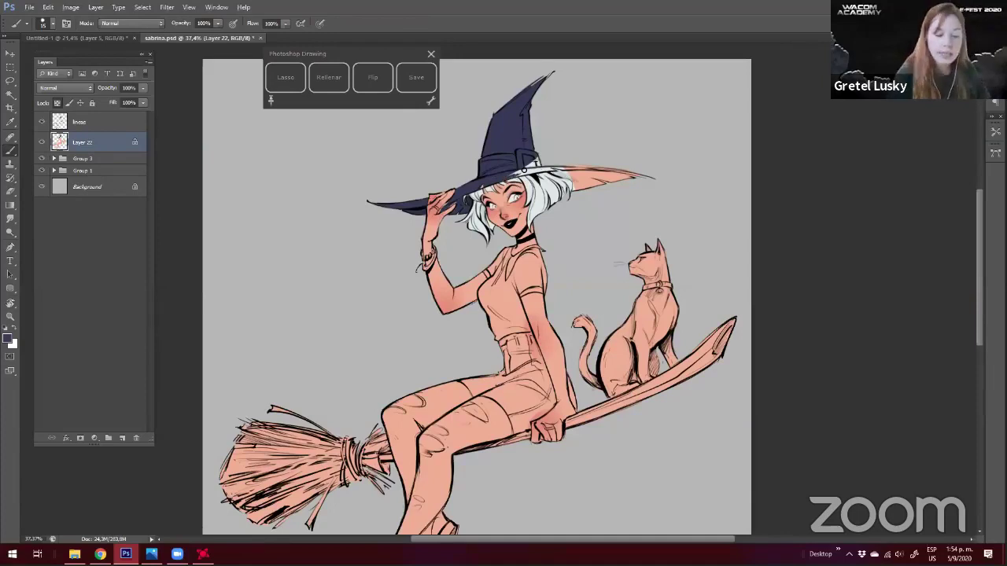
{"action": "scroll", "coordinate": [370, 338], "scroll_direction": "up", "scroll_amount": 2}
{"action": "key", "text": "l"}
{"action": "mouse_move", "coordinate": [444, 256]}
{"action": "left_mouse_down"}
{"action": "mouse_move", "coordinate": [472, 251]}
{"action": "mouse_move", "coordinate": [396, 225]}
{"action": "left_mouse_up"}
{"action": "left_click_drag", "start_coordinate": [501, 277], "coordinate": [464, 204]}
{"action": "key", "text": "ctrl+d"}
{"action": "left_click_drag", "start_coordinate": [351, 333], "coordinate": [510, 327]}
{"action": "key", "text": "ctrl+z"}
{"action": "left_click_drag", "start_coordinate": [675, 270], "coordinate": [664, 280]}
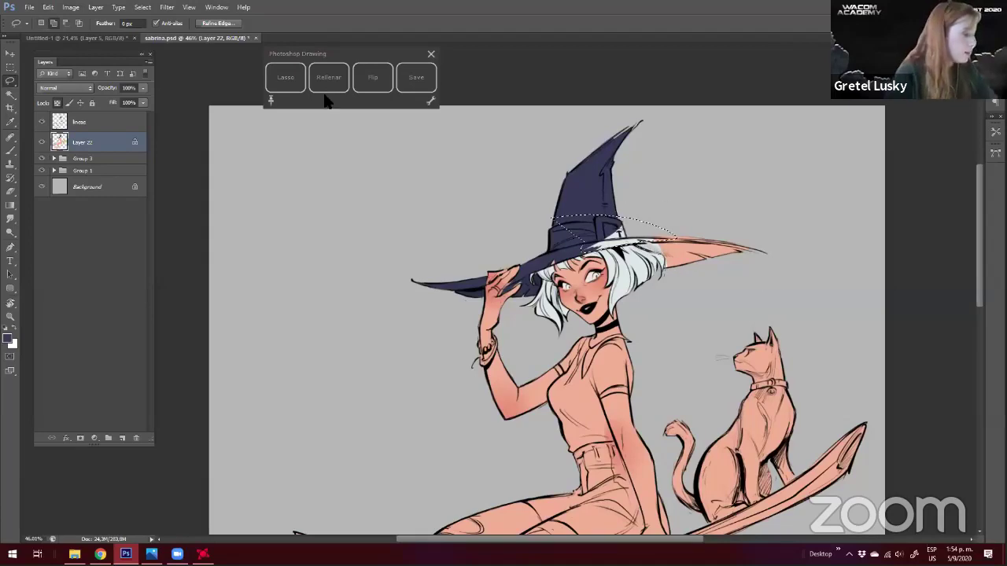
{"action": "key", "text": "alt+BackSpace"}
{"action": "key", "text": "ctrl+d"}
Lasso the stockings on both legs, from the thigh bands down to the shoes
{"action": "key", "text": "z"}
{"action": "mouse_move", "coordinate": [311, 325]}
{"action": "left_mouse_down"}
{"action": "mouse_move", "coordinate": [320, 349]}
{"action": "mouse_move", "coordinate": [308, 321]}
{"action": "left_mouse_up"}
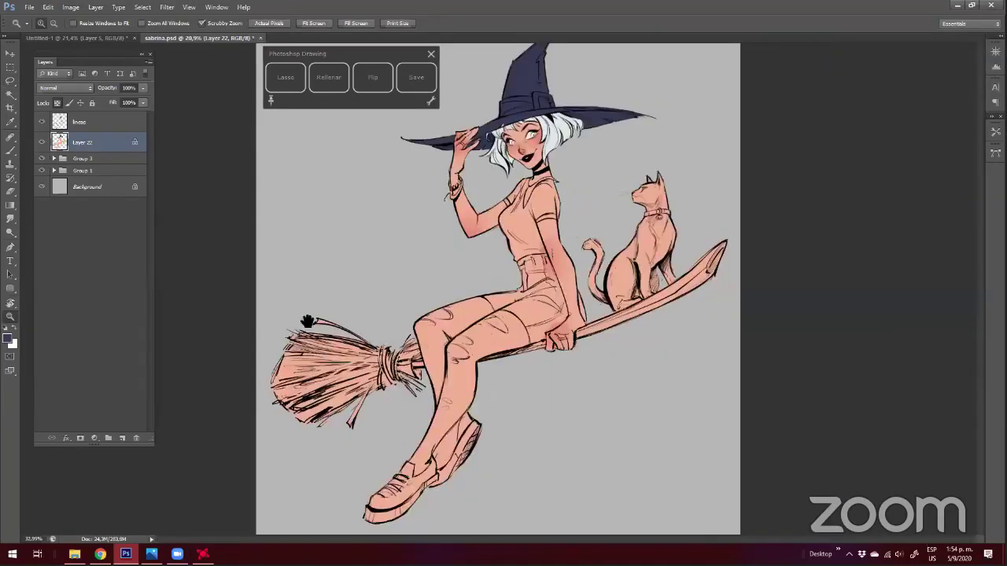
{"action": "key", "text": "l"}
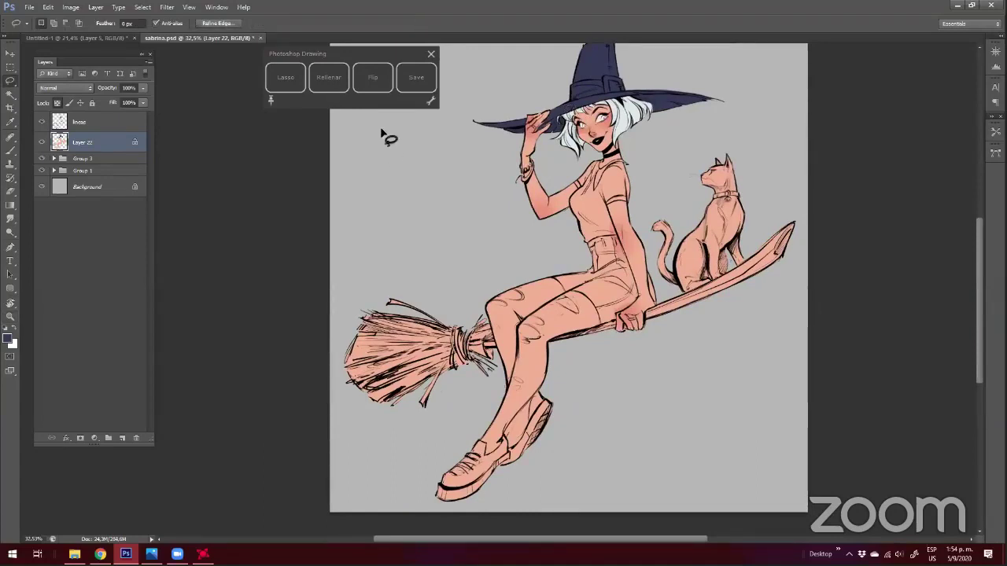
{"action": "key", "text": "ctrl+d"}
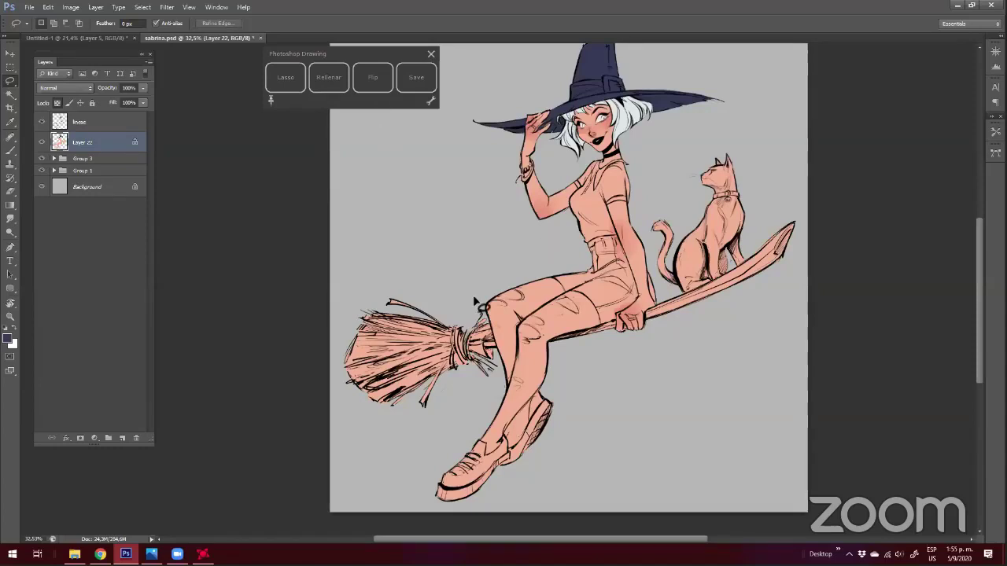
{"action": "mouse_move", "coordinate": [475, 301]}
{"action": "left_mouse_down"}
{"action": "mouse_move", "coordinate": [551, 377]}
{"action": "mouse_move", "coordinate": [497, 298]}
{"action": "left_mouse_up"}
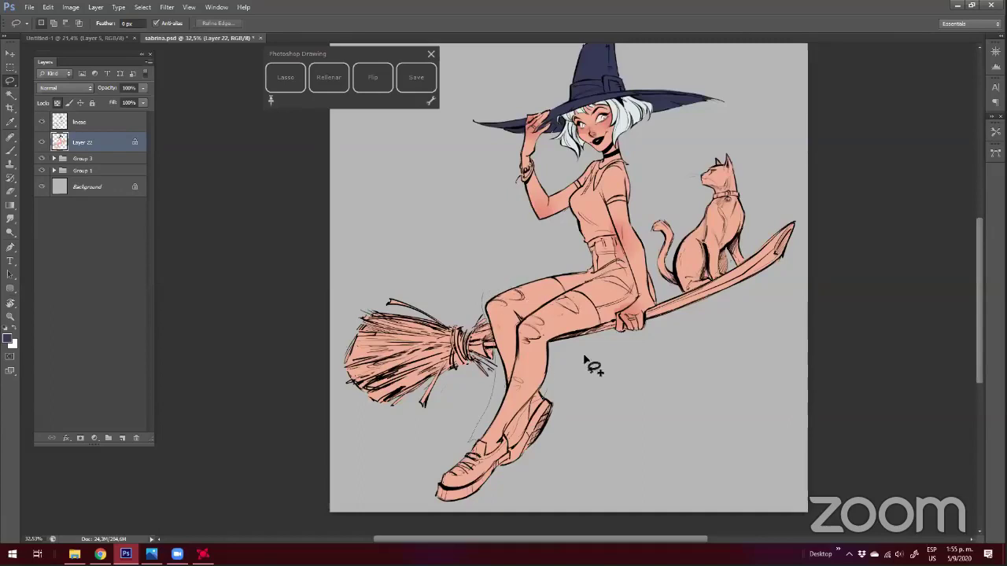
Set the foreground to a muted reddish brown, hue 8°, #be6f62, fill the selected stockings with it, and deselect
{"action": "key", "text": "i"}
{"action": "left_click", "coordinate": [9, 339]}
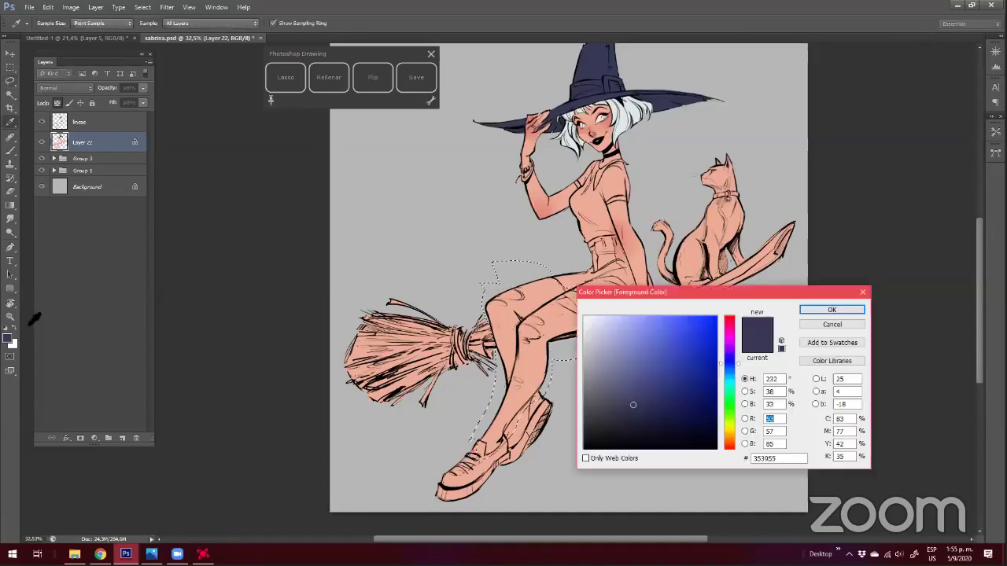
{"action": "left_click", "coordinate": [536, 334]}
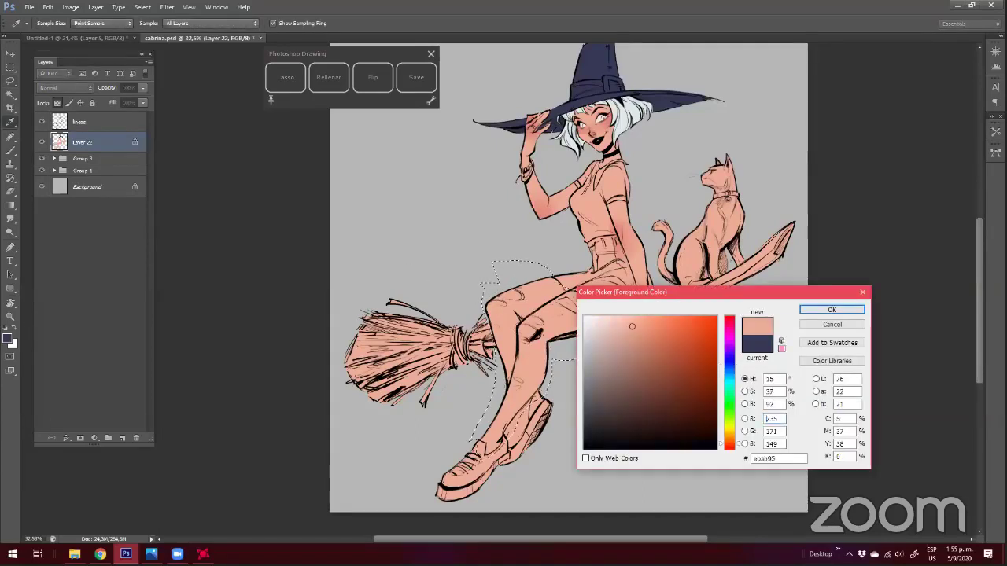
{"action": "left_click", "coordinate": [727, 447]}
{"action": "left_click", "coordinate": [643, 339]}
{"action": "key", "text": "Return"}
{"action": "left_click", "coordinate": [329, 79]}
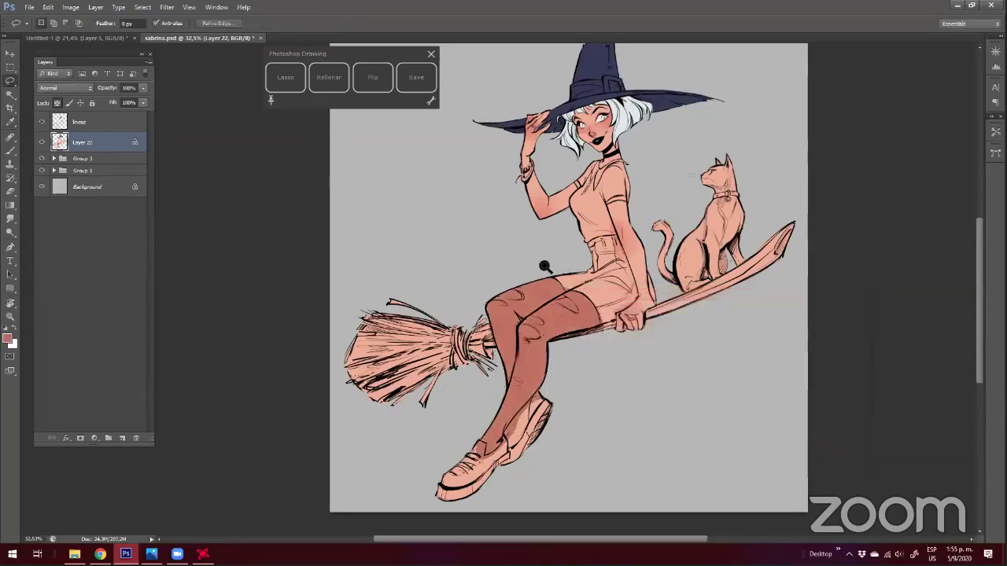
Lasso the witch's T-shirt, including both sleeves, from the neckline to the waistband
{"action": "left_click_drag", "start_coordinate": [537, 260], "coordinate": [565, 260]}
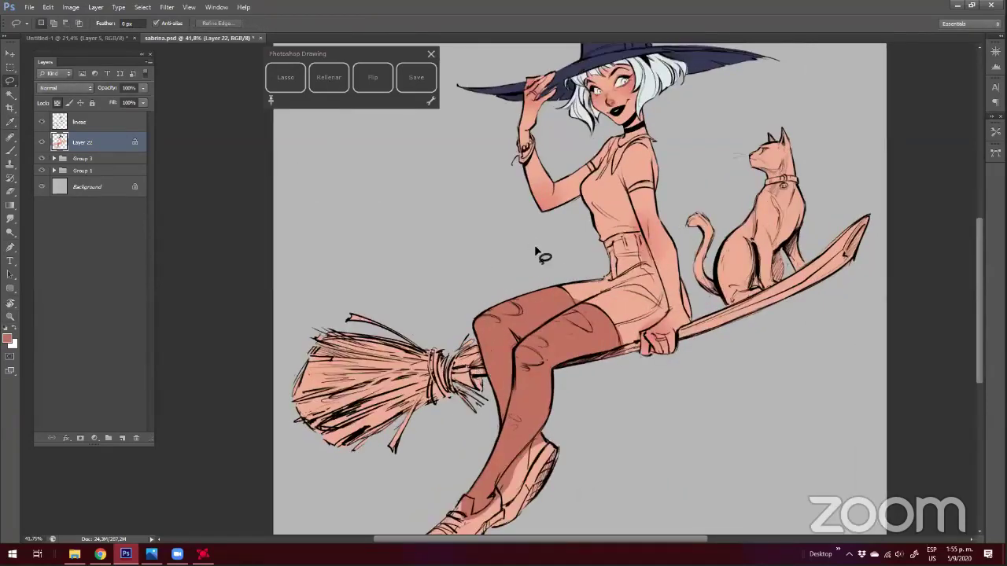
{"action": "left_click_drag", "start_coordinate": [595, 188], "coordinate": [545, 265]}
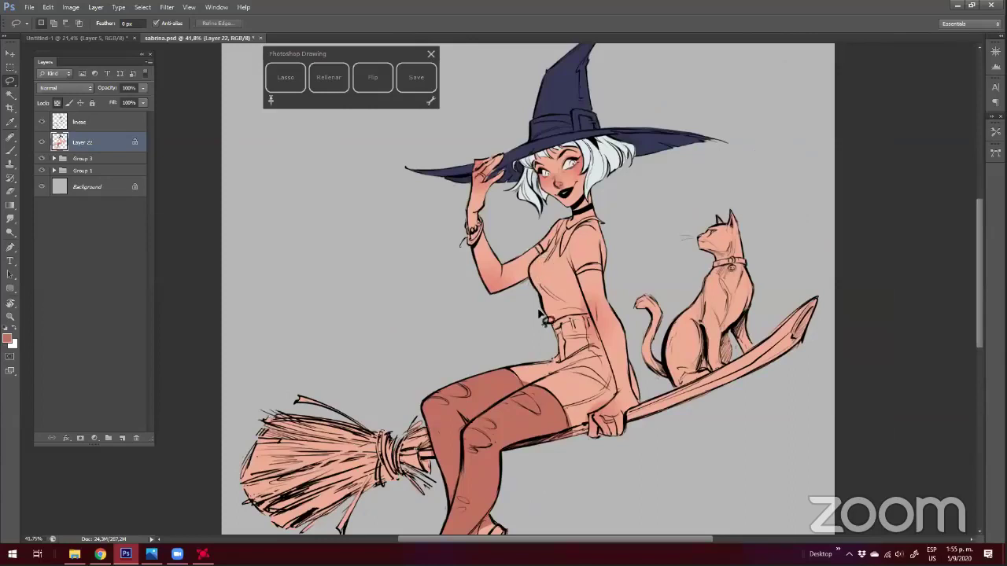
{"action": "mouse_move", "coordinate": [586, 317]}
{"action": "left_mouse_down"}
{"action": "mouse_move", "coordinate": [551, 248]}
{"action": "mouse_move", "coordinate": [581, 276]}
{"action": "mouse_move", "coordinate": [608, 272]}
{"action": "mouse_move", "coordinate": [608, 232]}
{"action": "mouse_move", "coordinate": [565, 217]}
{"action": "mouse_move", "coordinate": [521, 247]}
{"action": "left_mouse_up"}
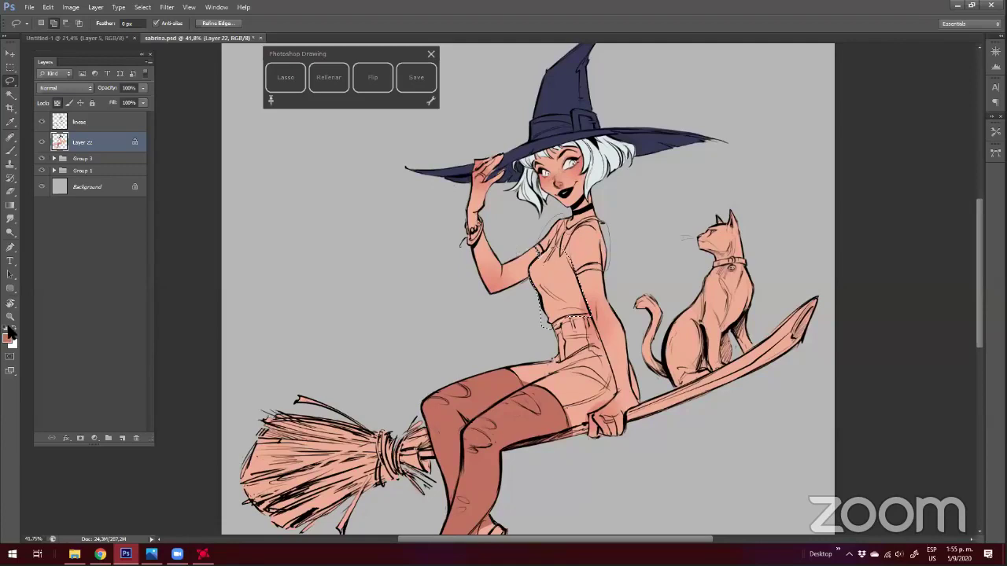
Set the foreground to a deep red, hue 0°, #ac2d2d, fill the selected T-shirt with it, and deselect
{"action": "left_click", "coordinate": [7, 340]}
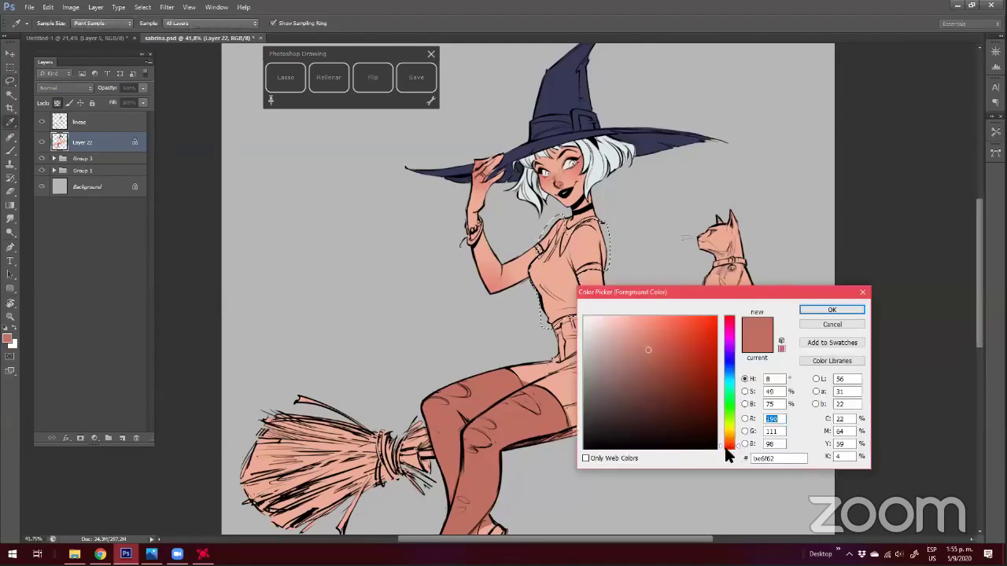
{"action": "left_click", "coordinate": [726, 455]}
{"action": "left_click", "coordinate": [685, 358]}
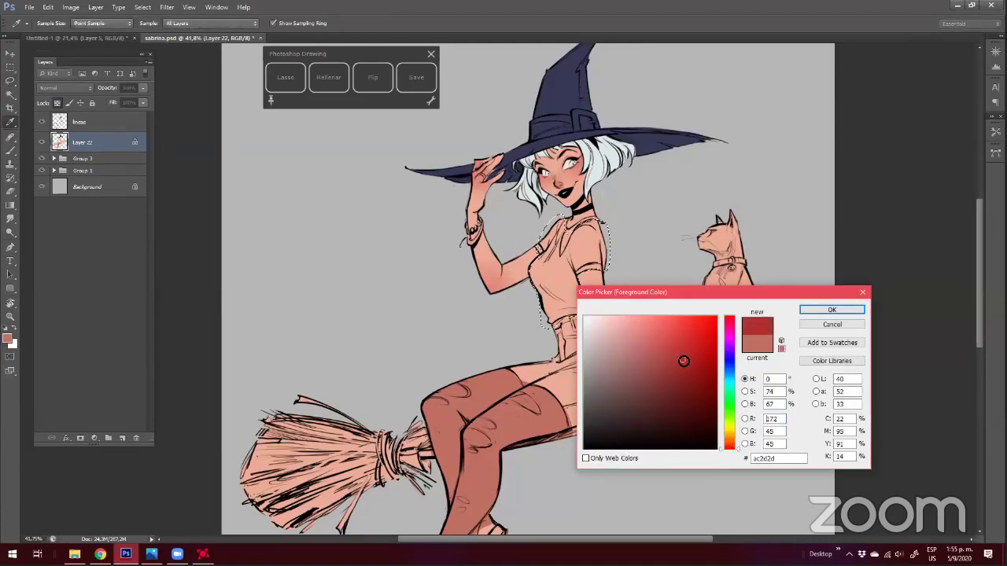
{"action": "key", "text": "Return"}
{"action": "left_click", "coordinate": [318, 85]}
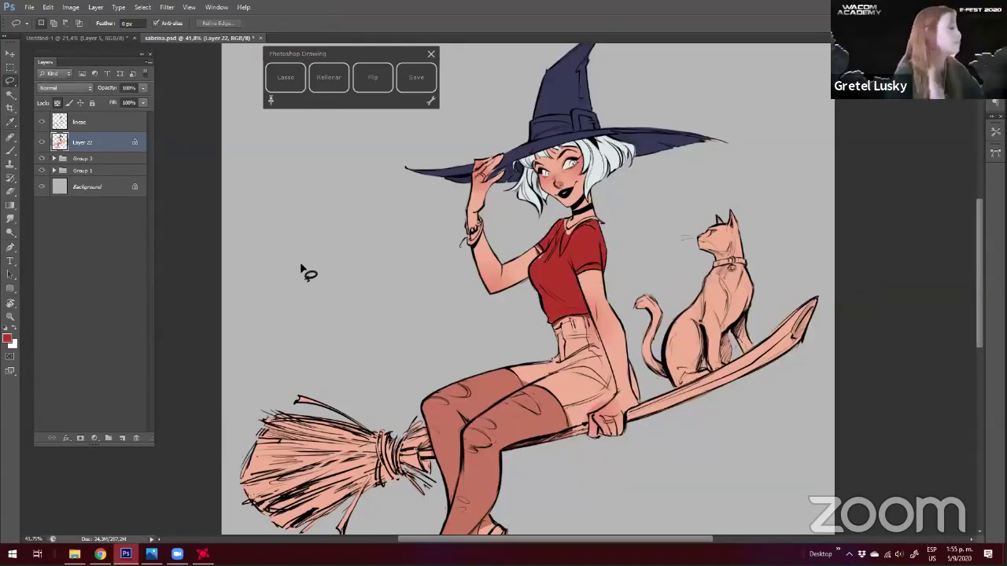
Add a layer above Layer 22 and brush two blue circles, #2b43aa, one above the other beside the witch
{"action": "key", "text": "z"}
{"action": "left_click_drag", "start_coordinate": [191, 346], "coordinate": [216, 362]}
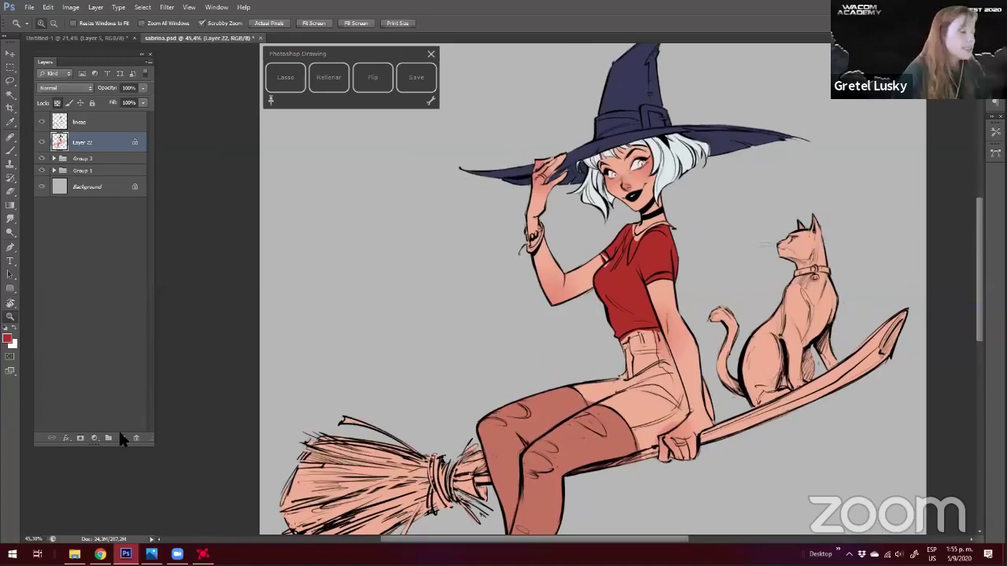
{"action": "left_click", "coordinate": [120, 438]}
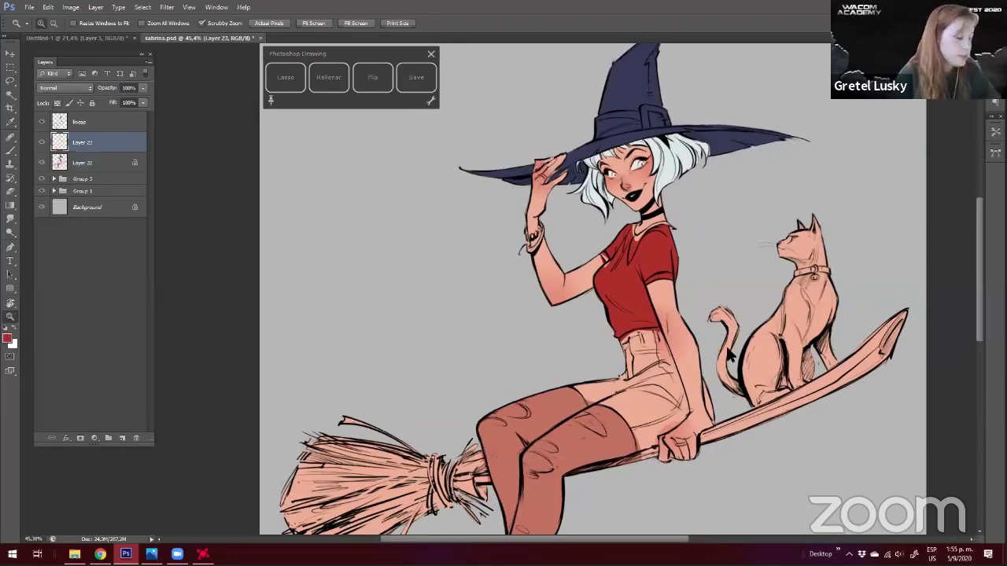
{"action": "left_click", "coordinate": [8, 340]}
{"action": "left_click", "coordinate": [683, 361]}
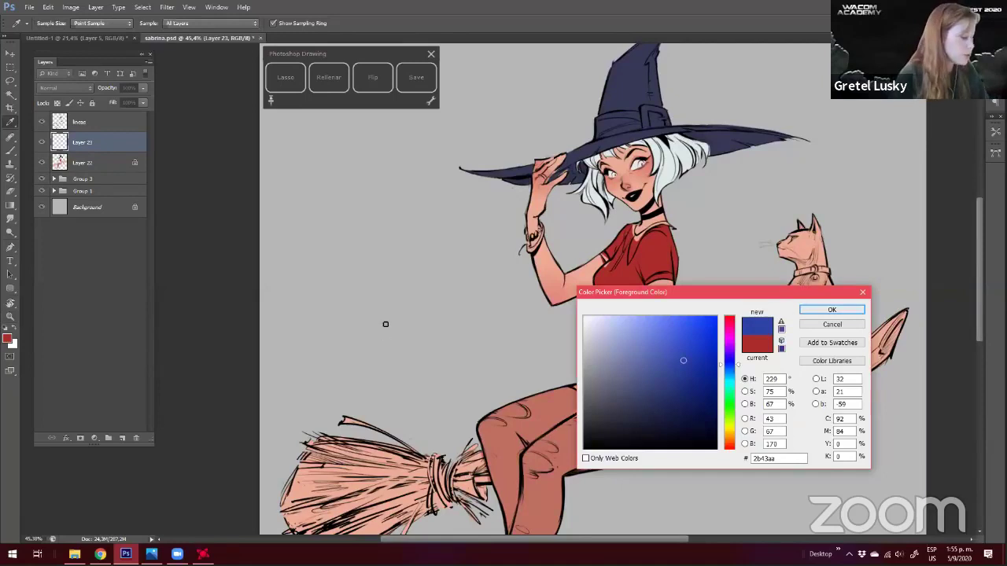
{"action": "key", "text": "Return"}
{"action": "key", "text": "b"}
{"action": "left_click", "coordinate": [346, 303]}
{"action": "left_click", "coordinate": [337, 228]}
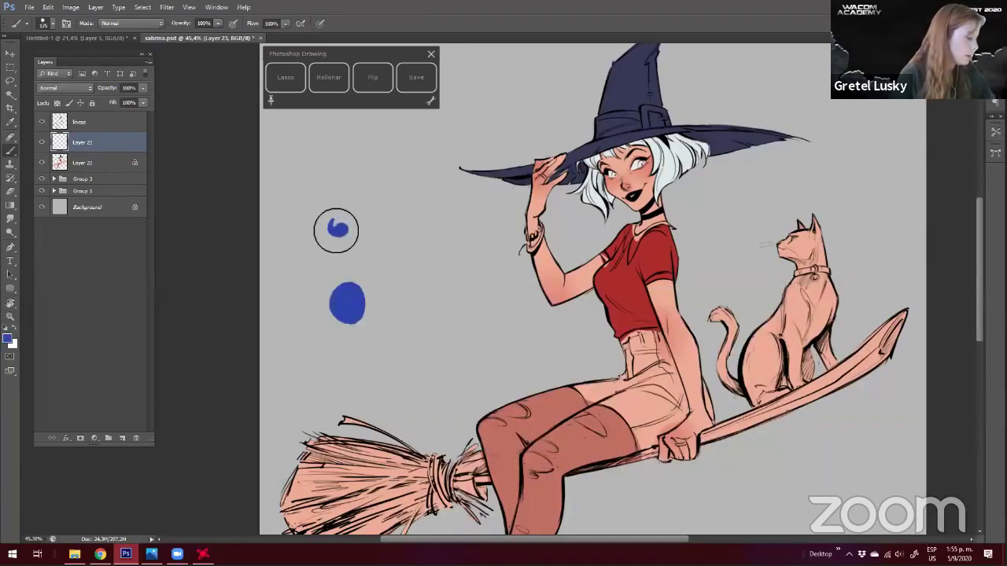
Set the foreground to a warm yellow, #f5c655, and brush one circle beside each blue circle
{"action": "left_click", "coordinate": [8, 340]}
{"action": "left_click", "coordinate": [728, 433]}
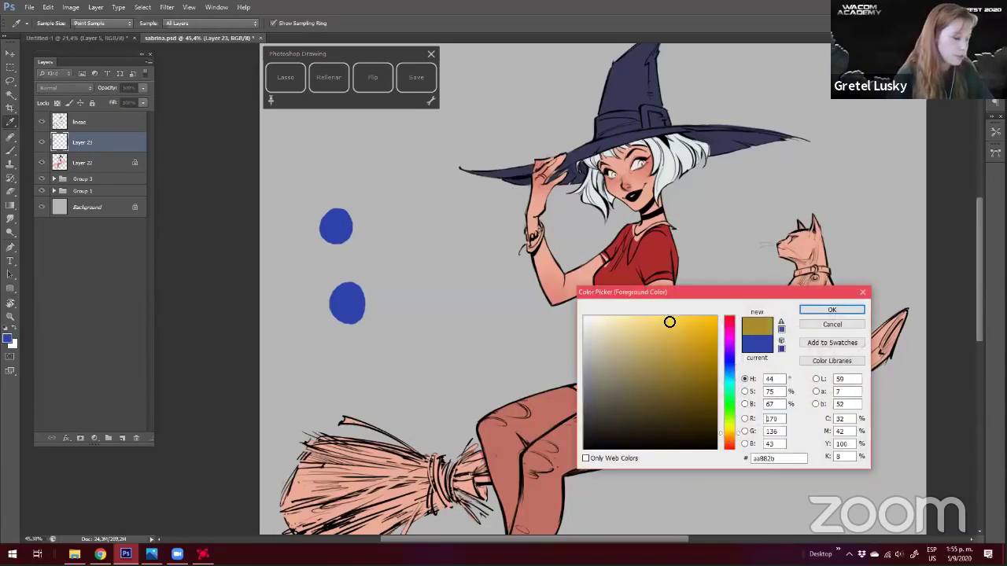
{"action": "left_click", "coordinate": [409, 211]}
{"action": "key", "text": "Return"}
{"action": "left_click", "coordinate": [397, 207]}
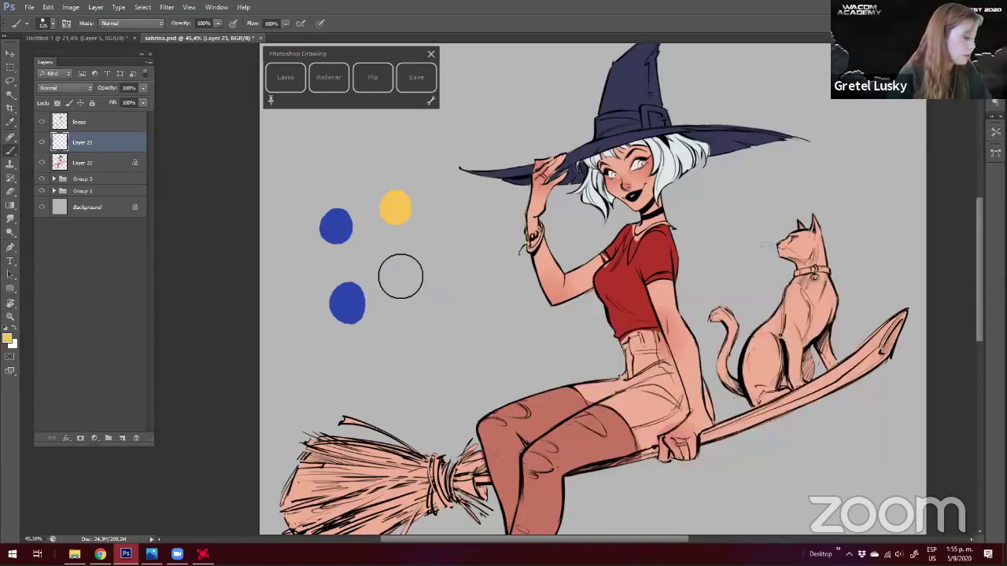
{"action": "left_click", "coordinate": [415, 306]}
Set the foreground to green, #398a29, and brush one circle at the end of each row of colour circles
{"action": "left_click", "coordinate": [8, 339]}
{"action": "left_click", "coordinate": [730, 409]}
{"action": "left_click", "coordinate": [677, 377]}
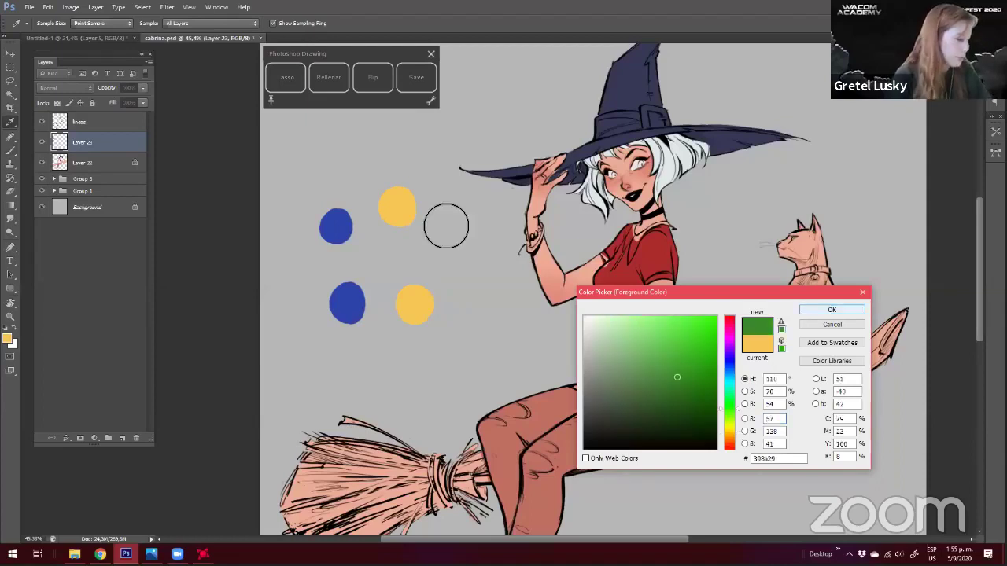
{"action": "key", "text": "Return"}
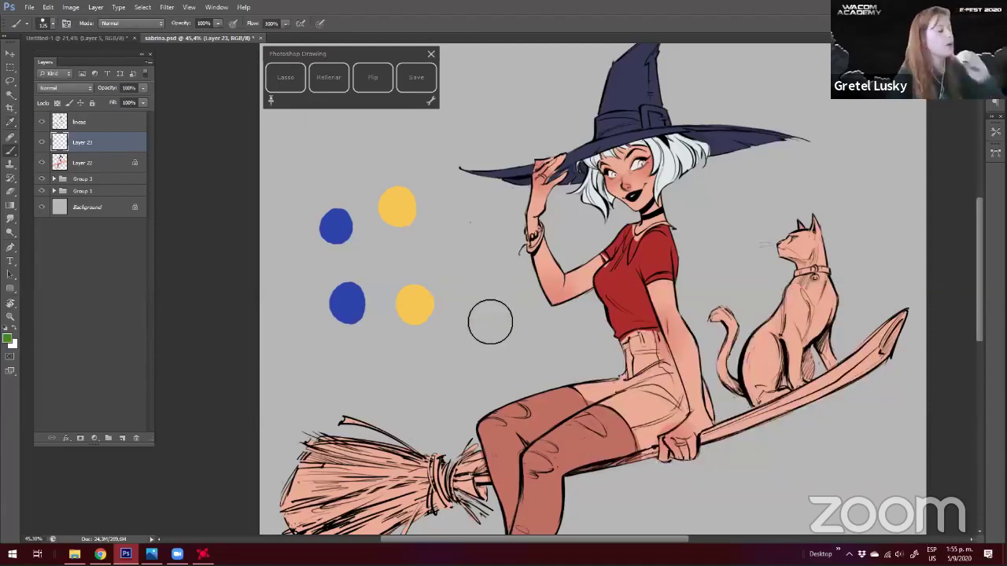
{"action": "left_click", "coordinate": [470, 234]}
{"action": "left_click", "coordinate": [488, 321]}
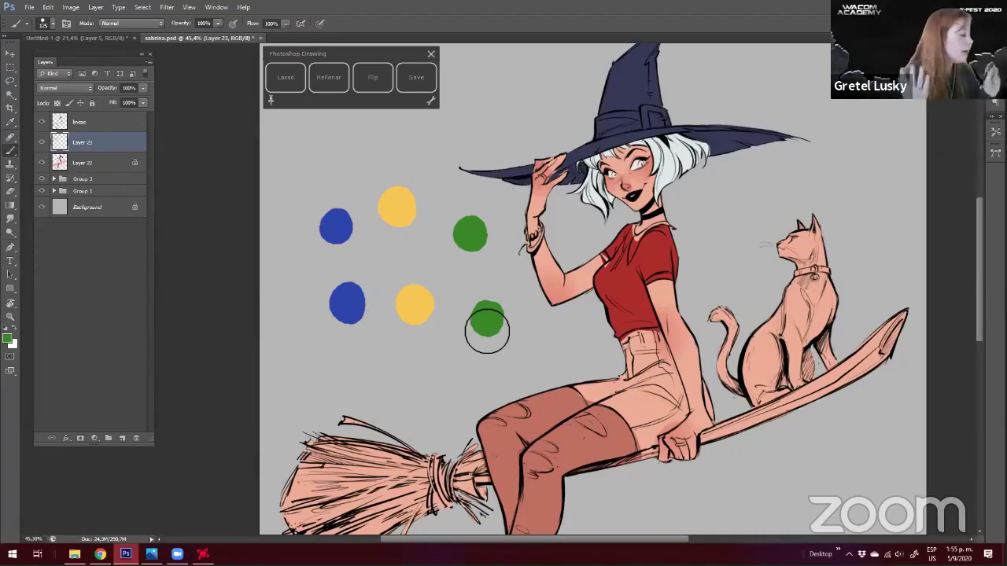
Sample the upper blue circle, darken the colour to #1e2a5e at the same hue, and shade that circle's right side
{"action": "key", "text": "i"}
{"action": "left_click", "coordinate": [336, 226]}
{"action": "left_click", "coordinate": [8, 338]}
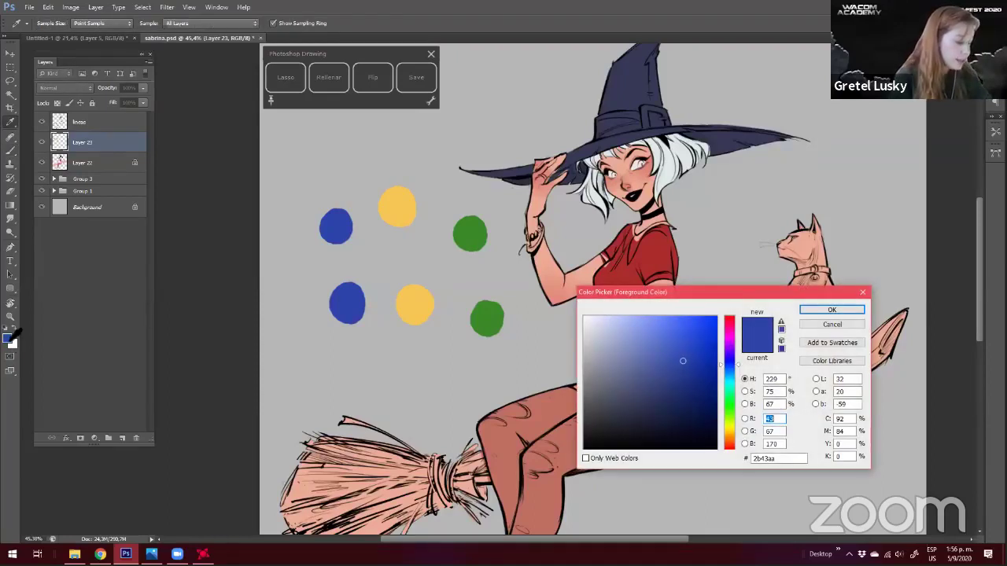
{"action": "left_click", "coordinate": [674, 400]}
{"action": "key", "text": "b"}
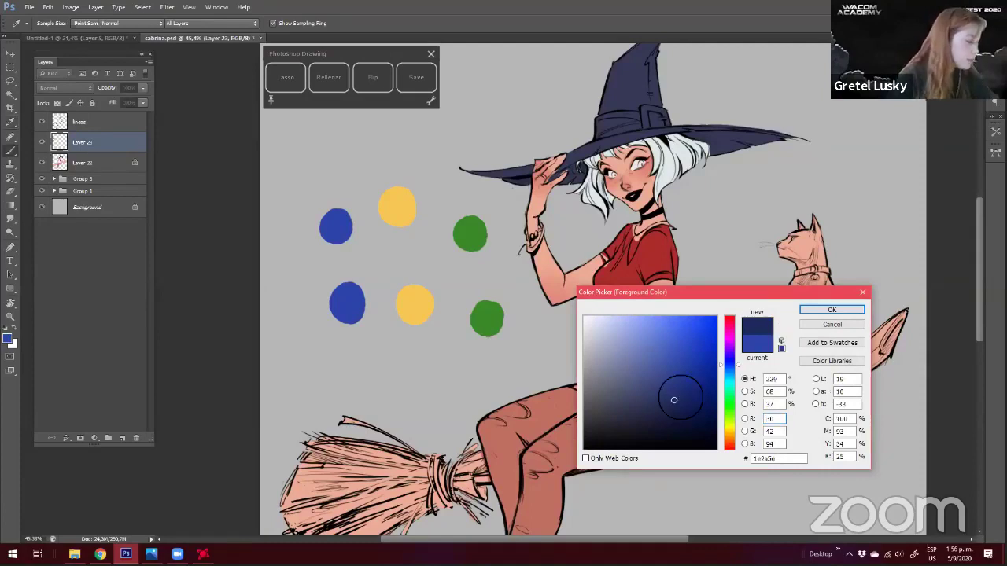
{"action": "key", "text": "Return"}
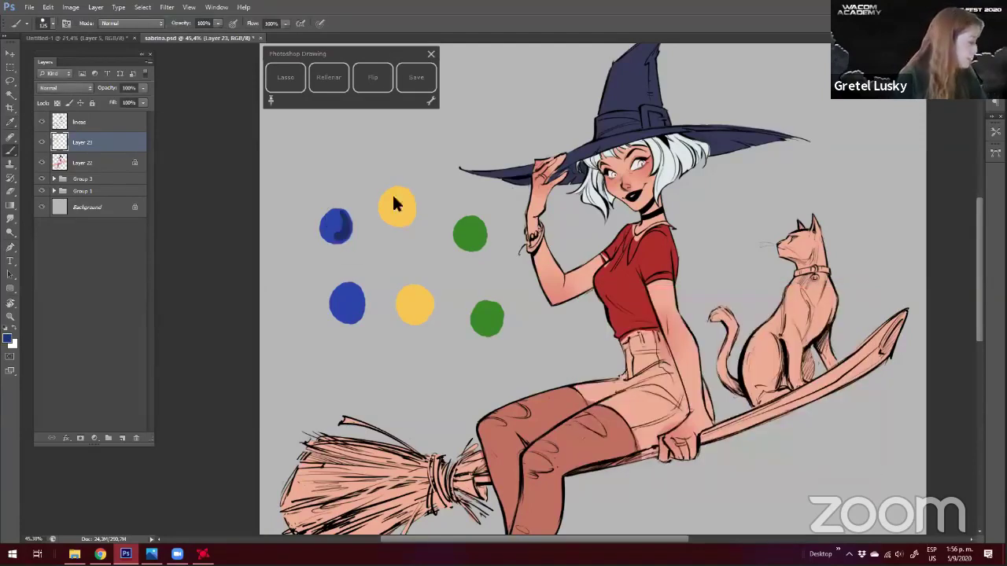
Sample the upper yellow circle, darken the colour to #947732 at the same hue, and shade that circle's right side
{"action": "left_click", "coordinate": [396, 203], "text": "alt"}
{"action": "left_click", "coordinate": [6, 338]}
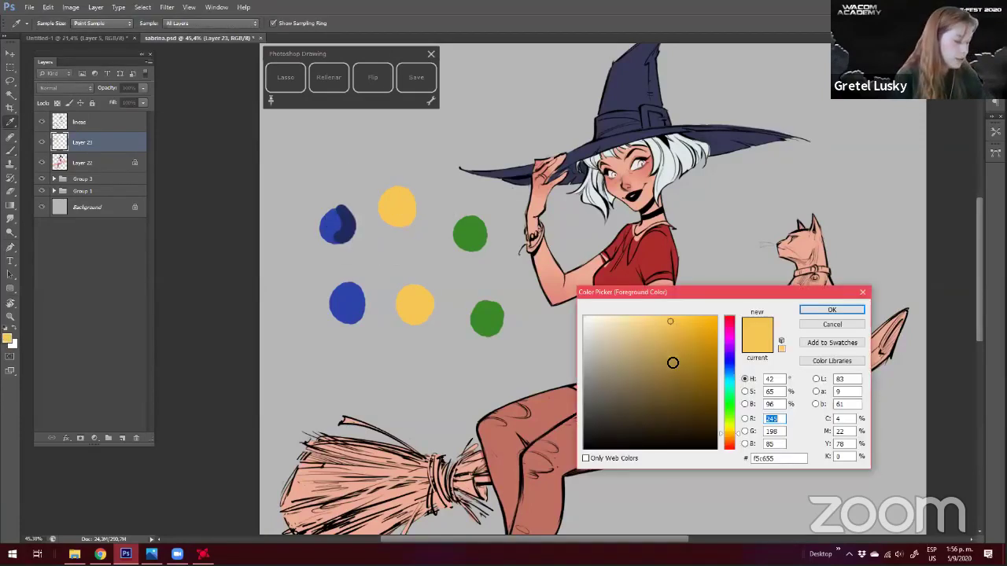
{"action": "left_click", "coordinate": [672, 372]}
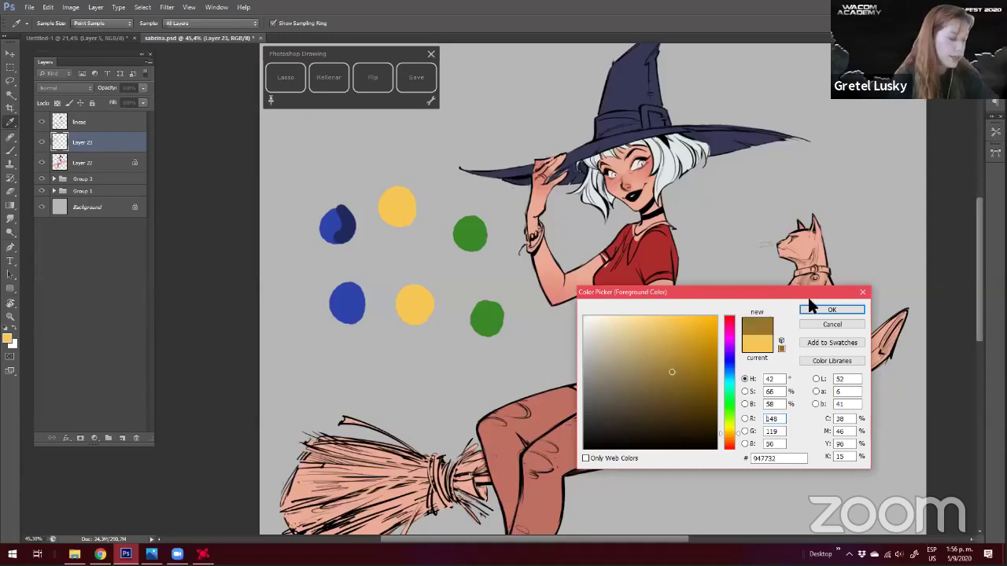
{"action": "left_click", "coordinate": [816, 307]}
{"action": "left_click_drag", "start_coordinate": [400, 189], "coordinate": [403, 221]}
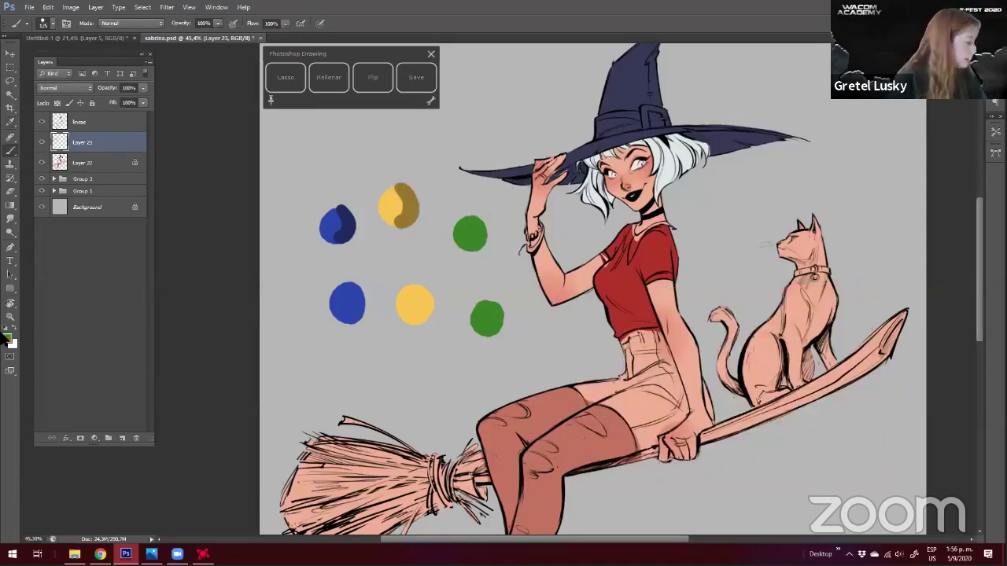
Shade the right side of the upper green circle with a darker tone of its own green
{"action": "left_click", "coordinate": [5, 337]}
{"action": "left_click", "coordinate": [472, 232]}
{"action": "left_click", "coordinate": [832, 309]}
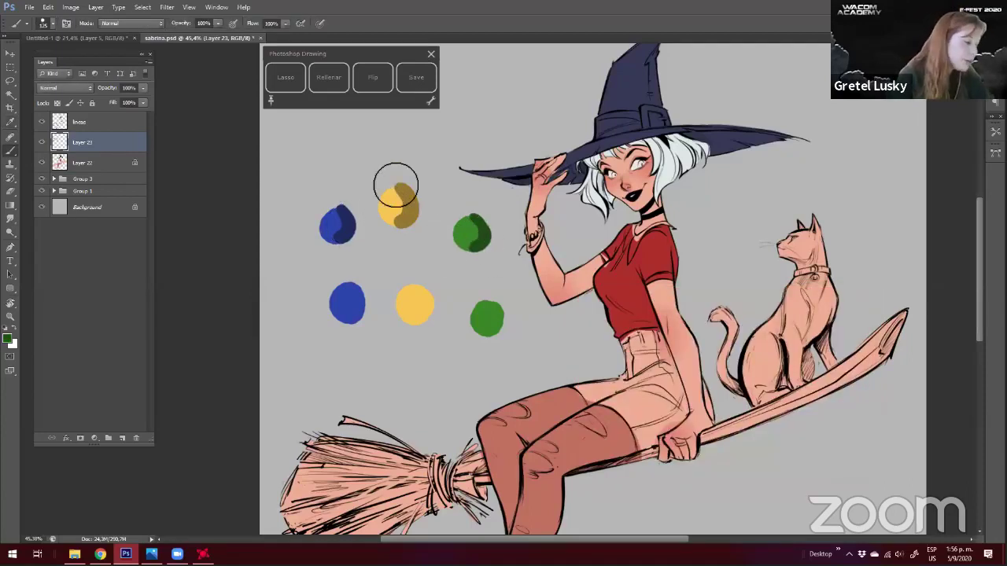
Shade the lower blue circle's right side with a dark purple, shifting the sampled blue's hue to 250° and lowering its brightness
{"action": "left_click", "coordinate": [473, 228], "text": "alt"}
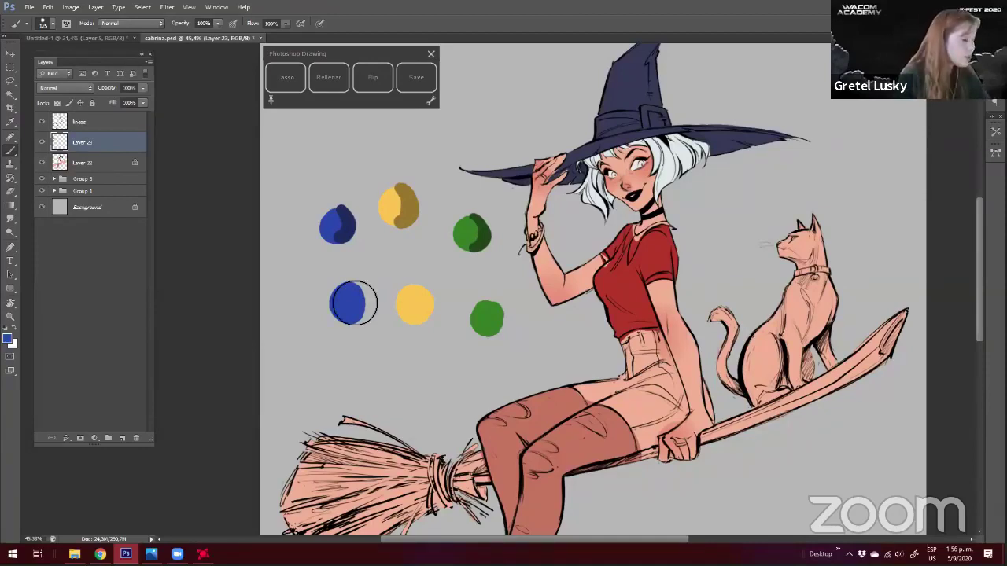
{"action": "left_click", "coordinate": [8, 336]}
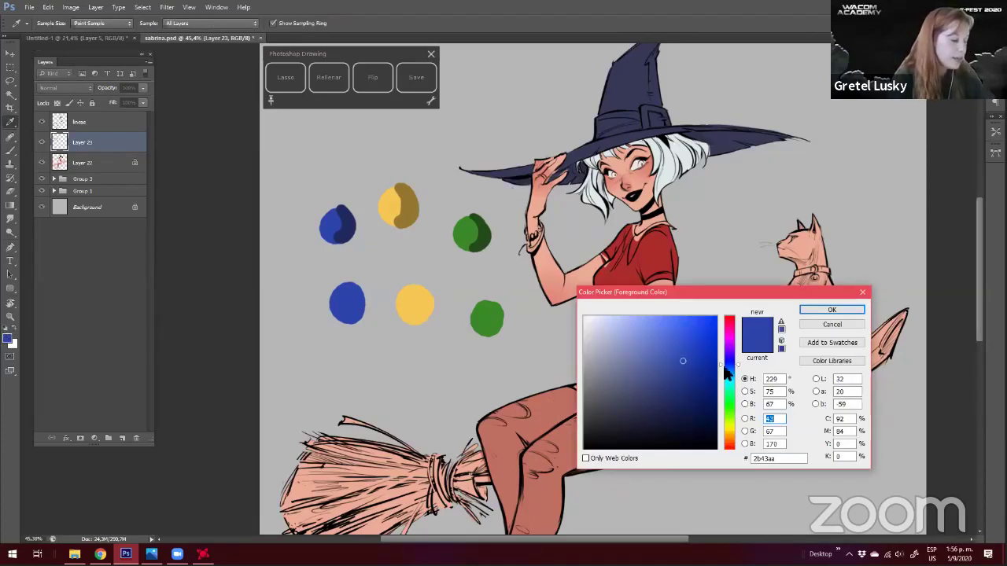
{"action": "left_click_drag", "start_coordinate": [729, 368], "coordinate": [728, 355]}
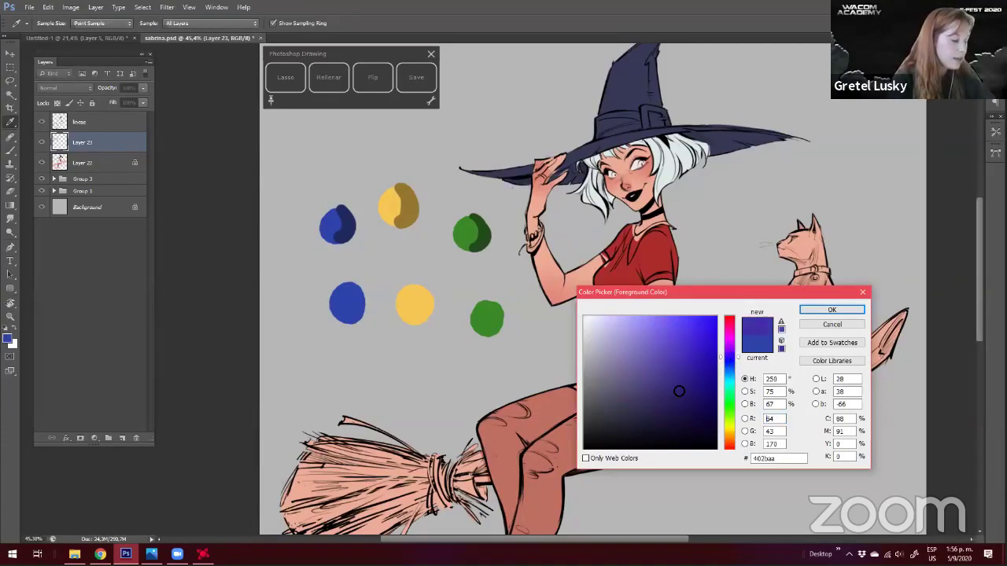
{"action": "left_click", "coordinate": [680, 392]}
{"action": "key", "text": "Return"}
{"action": "left_click_drag", "start_coordinate": [373, 290], "coordinate": [369, 321]}
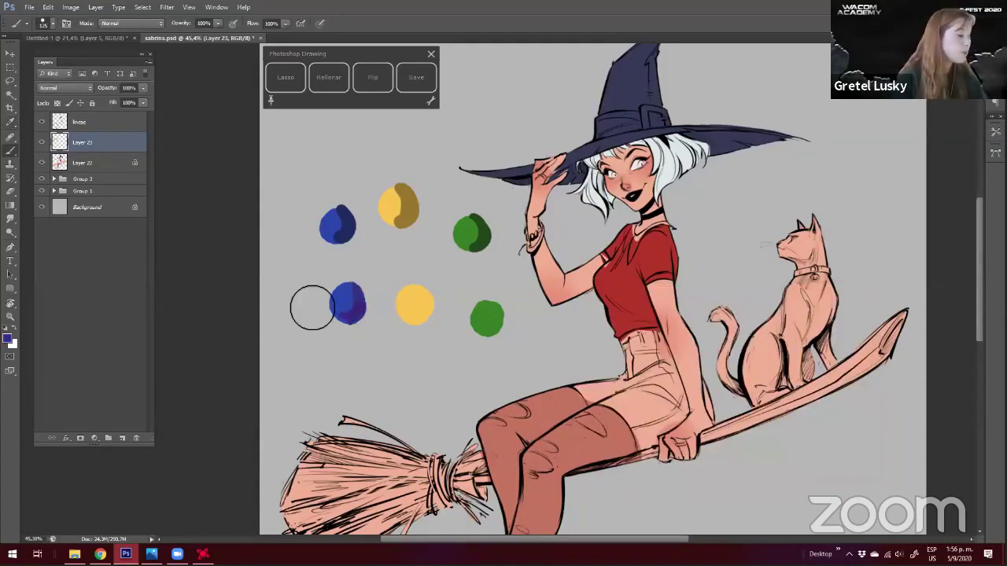
Sample the lower yellow circle, shift the colour to orange, #d1651e, and shade that circle's right side
{"action": "left_click", "coordinate": [428, 318], "text": "alt"}
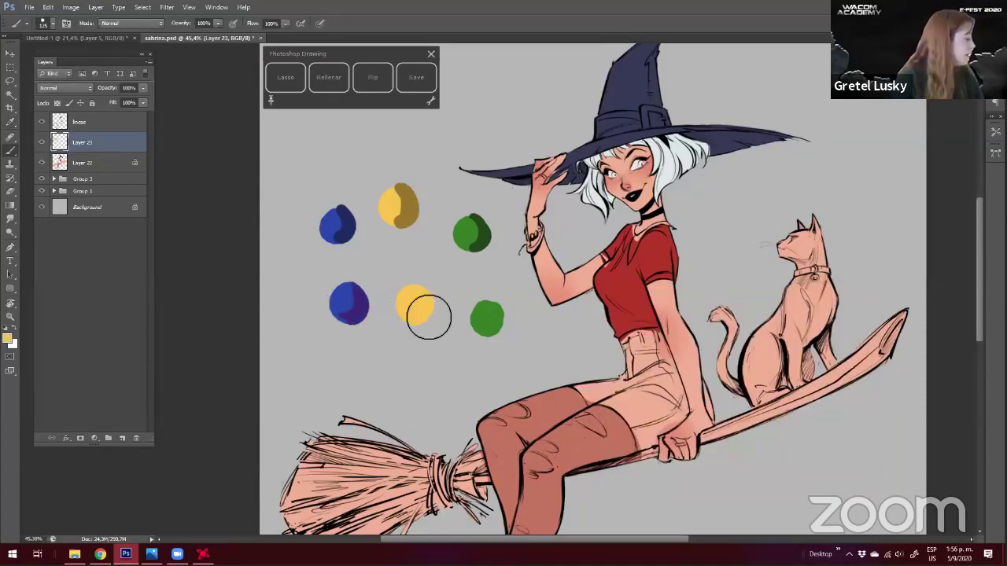
{"action": "left_click", "coordinate": [8, 338]}
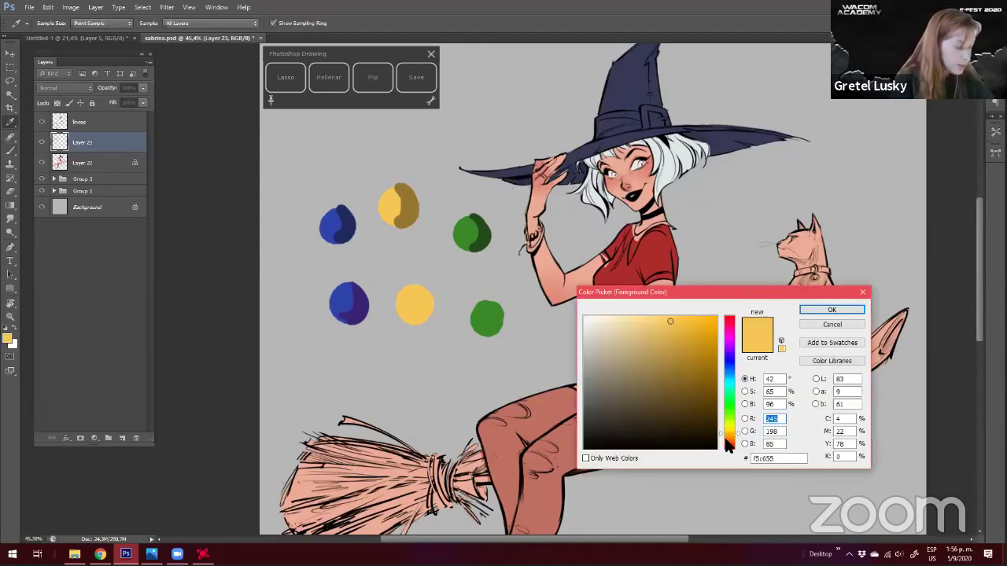
{"action": "left_click", "coordinate": [726, 441]}
{"action": "left_click", "coordinate": [698, 340]}
{"action": "left_click", "coordinate": [812, 308]}
{"action": "left_click_drag", "start_coordinate": [426, 292], "coordinate": [414, 325]}
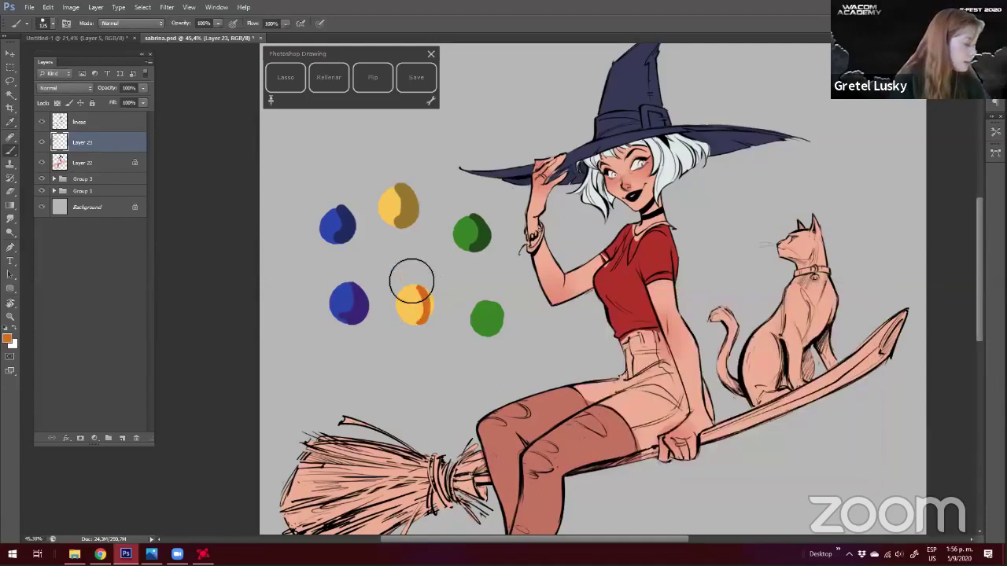
{"action": "left_click_drag", "start_coordinate": [416, 287], "coordinate": [409, 319]}
Repaint the lower yellow circle's shadow with a lighter, less saturated orange and clean up the edge with sampled yellow
{"action": "left_click", "coordinate": [408, 301], "text": "alt"}
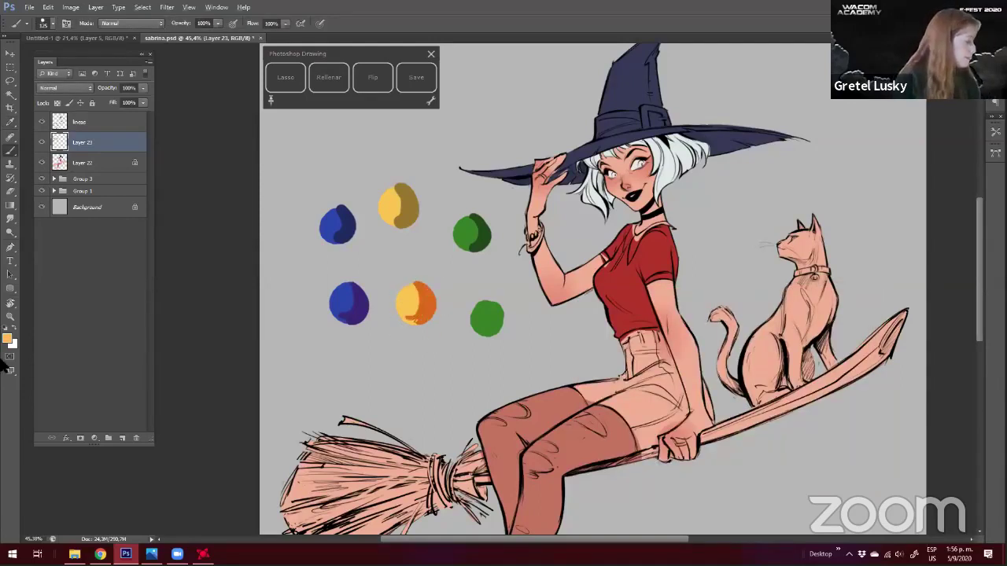
{"action": "left_click", "coordinate": [8, 339]}
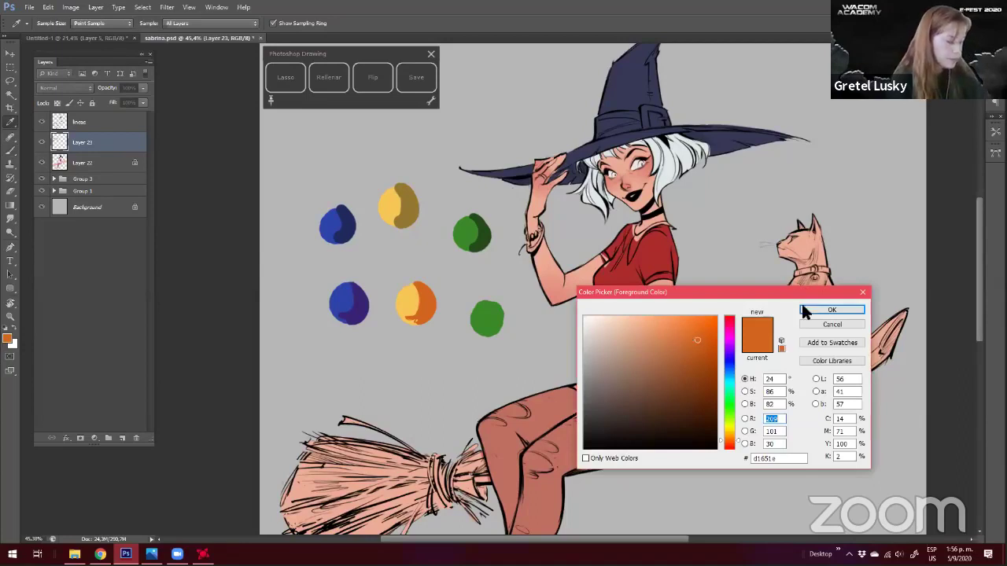
{"action": "left_click", "coordinate": [686, 333]}
{"action": "left_click", "coordinate": [422, 302]}
{"action": "key", "text": "Return"}
{"action": "mouse_move", "coordinate": [429, 293]}
{"action": "left_mouse_down"}
{"action": "mouse_move", "coordinate": [420, 330]}
{"action": "mouse_move", "coordinate": [433, 321]}
{"action": "left_mouse_up"}
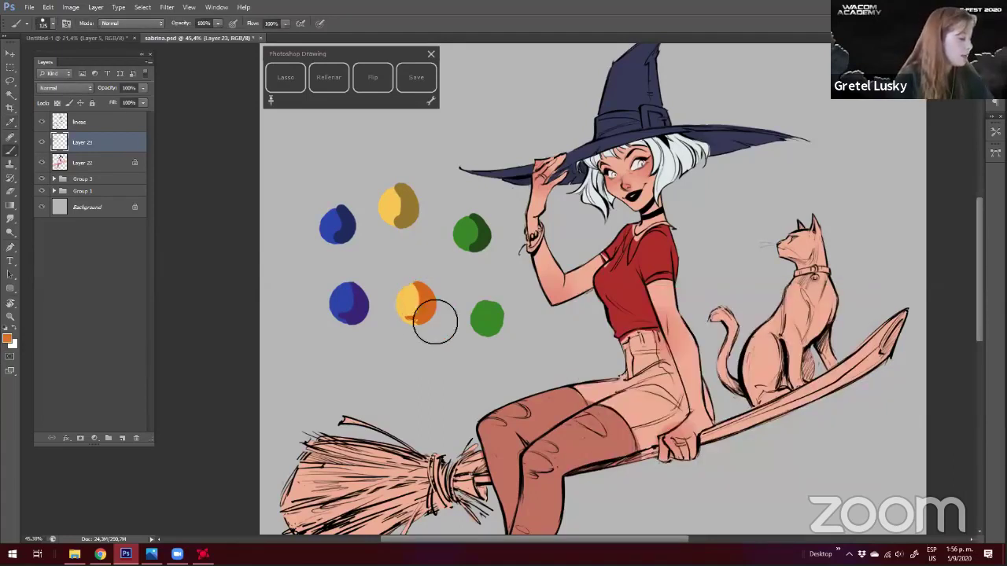
{"action": "left_click", "coordinate": [410, 301], "text": "alt"}
{"action": "left_click_drag", "start_coordinate": [416, 288], "coordinate": [414, 324]}
{"action": "key", "text": "ctrl+z"}
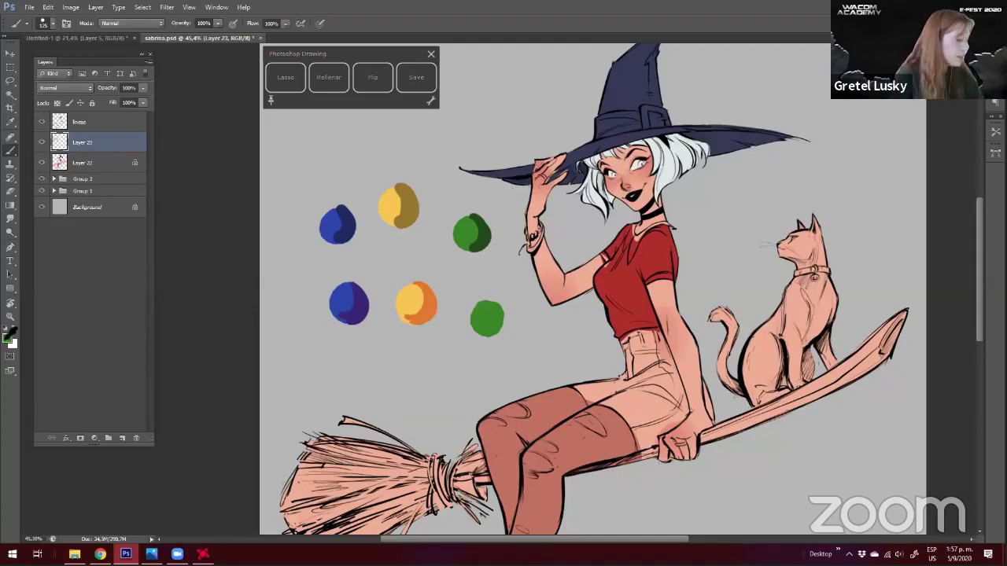
Shift the green to a dark blue, hue 209°, #173f64, and shade the lower green circle's right side
{"action": "left_click", "coordinate": [10, 336]}
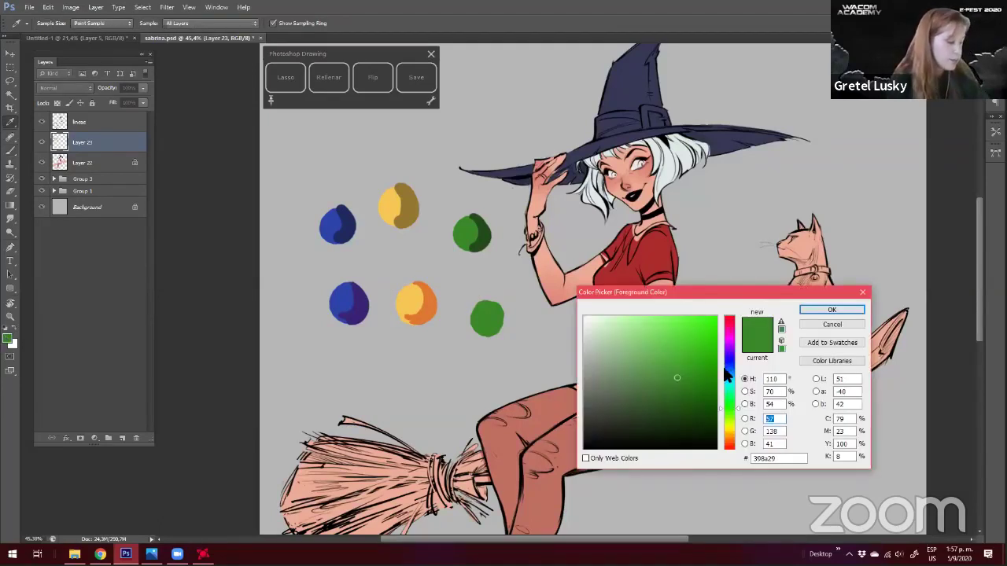
{"action": "left_click", "coordinate": [724, 372]}
{"action": "left_click", "coordinate": [802, 310]}
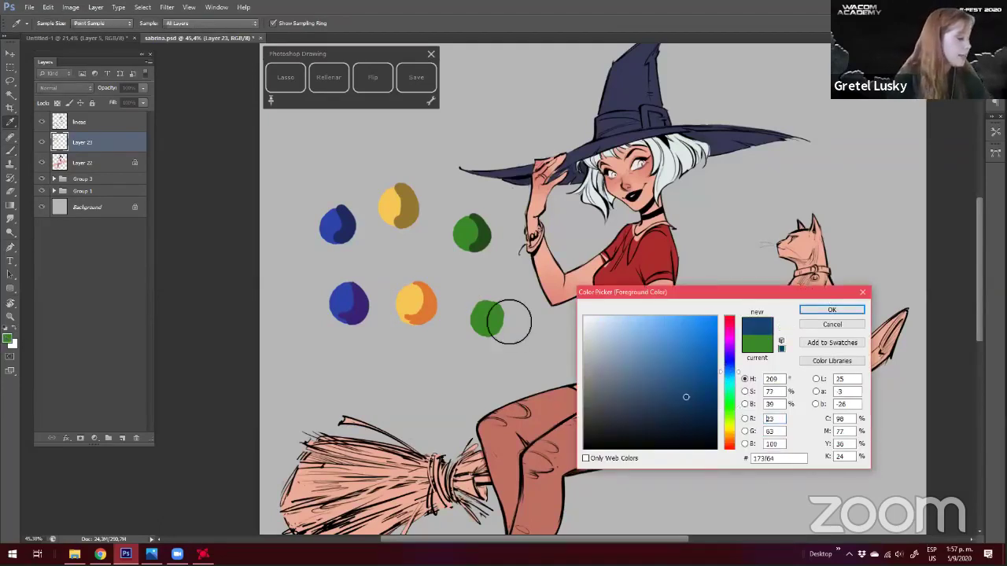
{"action": "left_click_drag", "start_coordinate": [496, 341], "coordinate": [490, 310]}
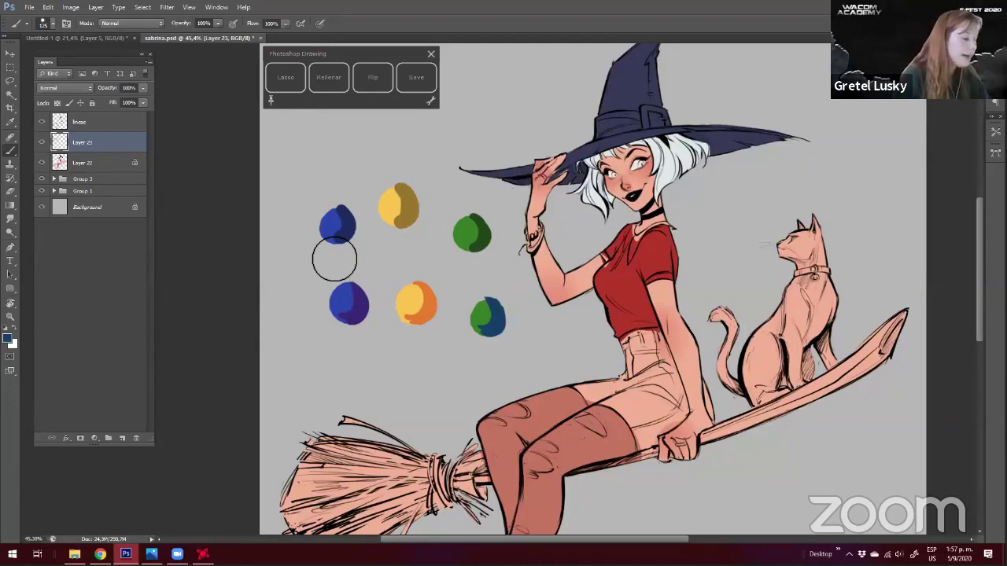
Touch up the lit sides of the lower yellow and green circles with their sampled base colours
{"action": "left_click", "coordinate": [398, 205], "text": "alt"}
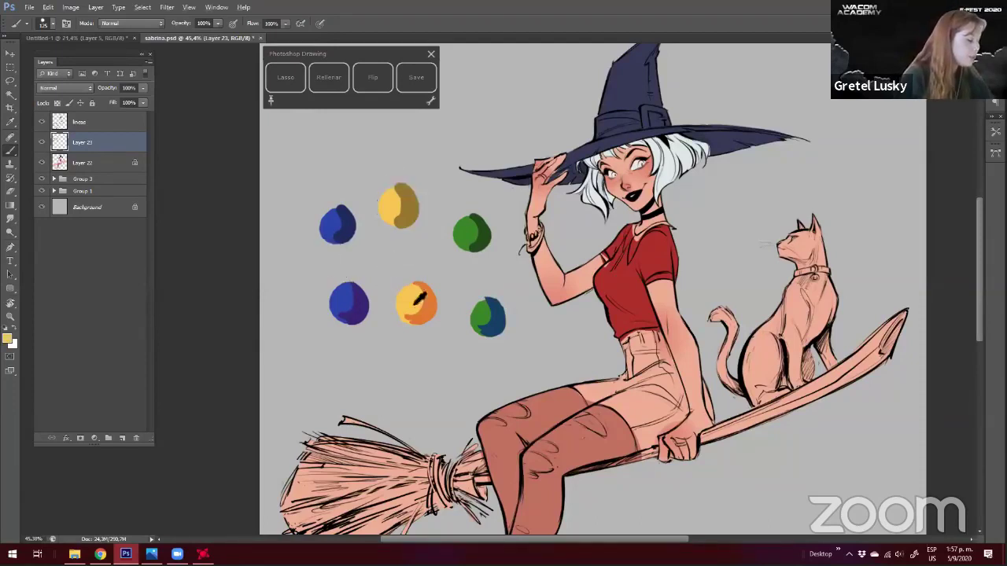
{"action": "left_click_drag", "start_coordinate": [422, 317], "coordinate": [411, 299]}
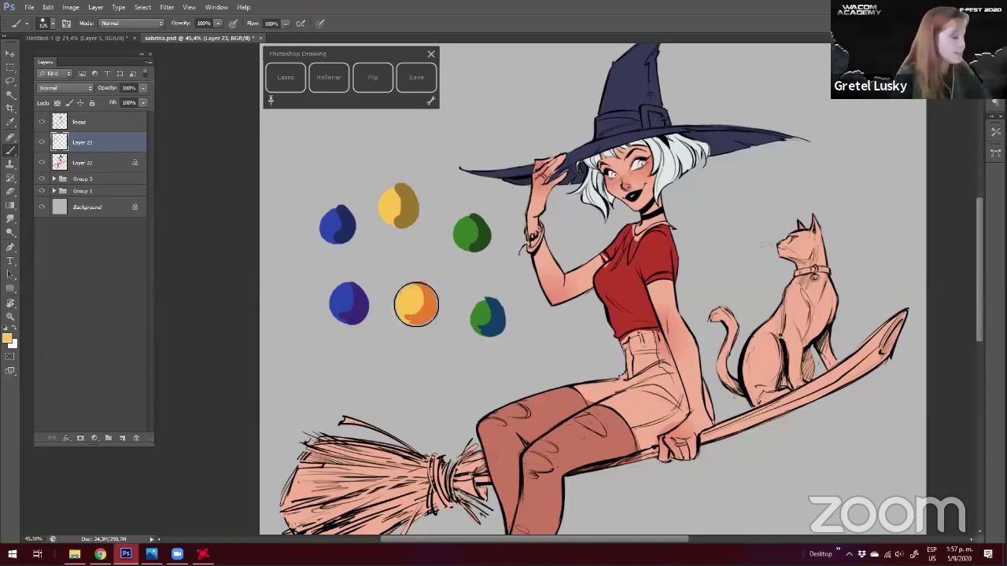
{"action": "mouse_move", "coordinate": [486, 326]}
{"action": "left_mouse_down"}
{"action": "mouse_move", "coordinate": [495, 304]}
{"action": "mouse_move", "coordinate": [484, 321]}
{"action": "left_mouse_up"}
{"action": "left_click", "coordinate": [481, 312], "text": "alt"}
{"action": "left_click", "coordinate": [406, 303], "text": "alt"}
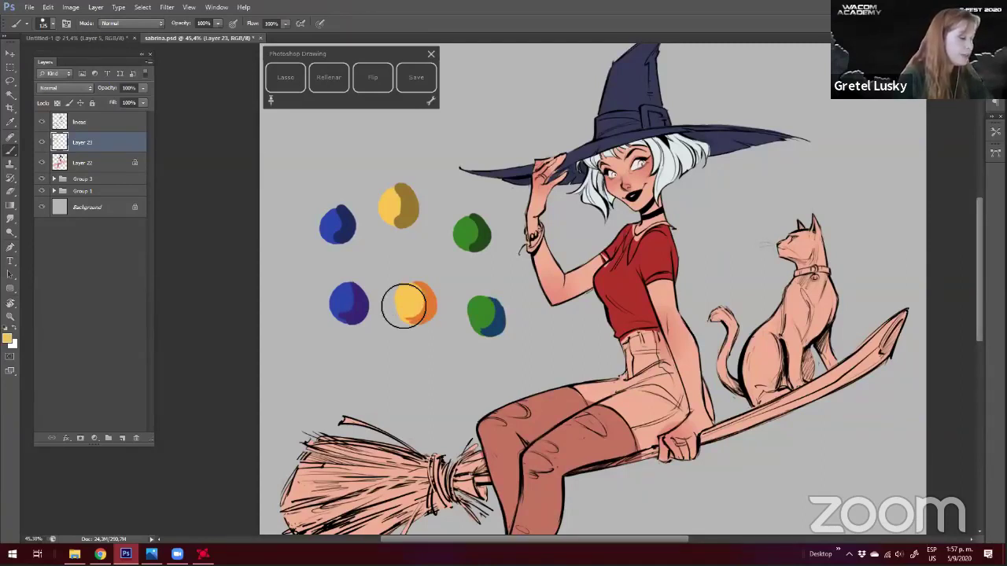
Sample the lower green circle, shift the colour to light yellow, hue 56°, #e2da62, and paint a small highlight on that circle
{"action": "key", "text": "alt"}
{"action": "left_click", "coordinate": [474, 300], "text": "alt"}
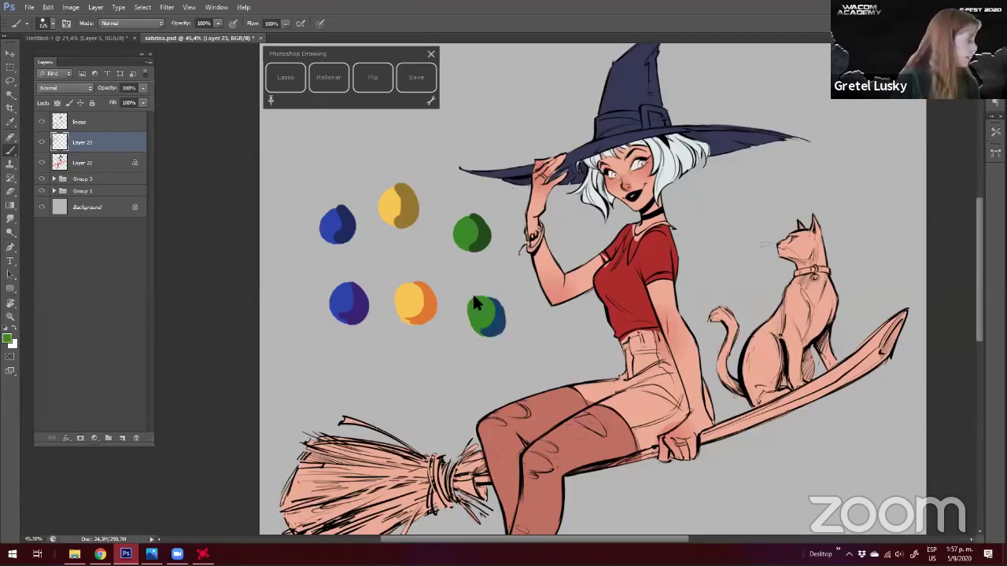
{"action": "left_click", "coordinate": [7, 338]}
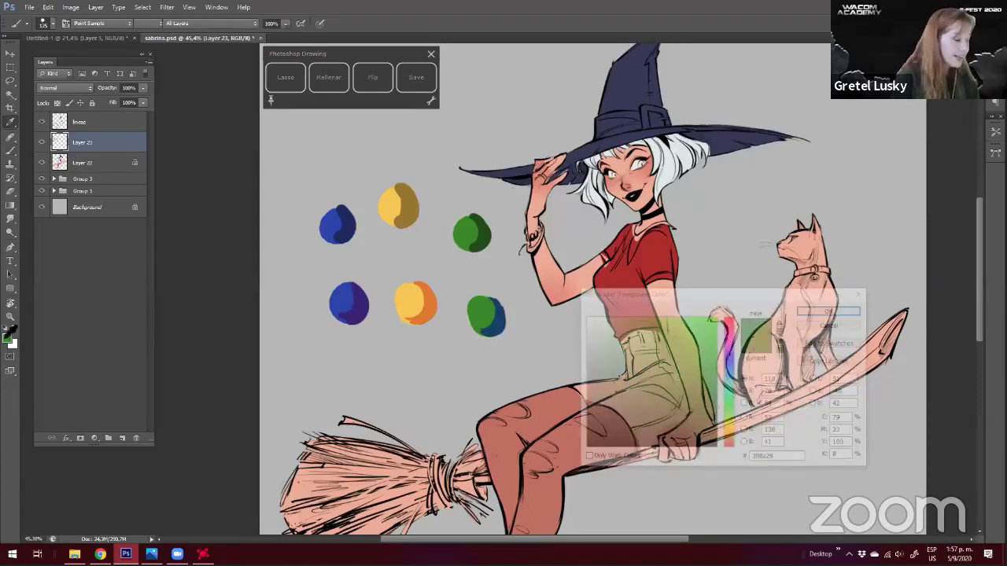
{"action": "left_click_drag", "start_coordinate": [724, 404], "coordinate": [724, 413]}
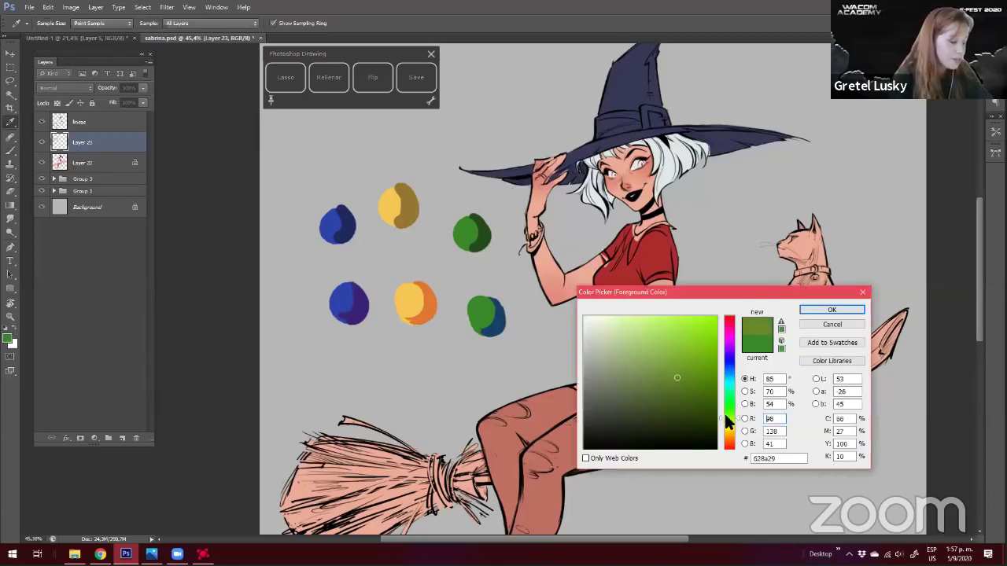
{"action": "left_click", "coordinate": [725, 426]}
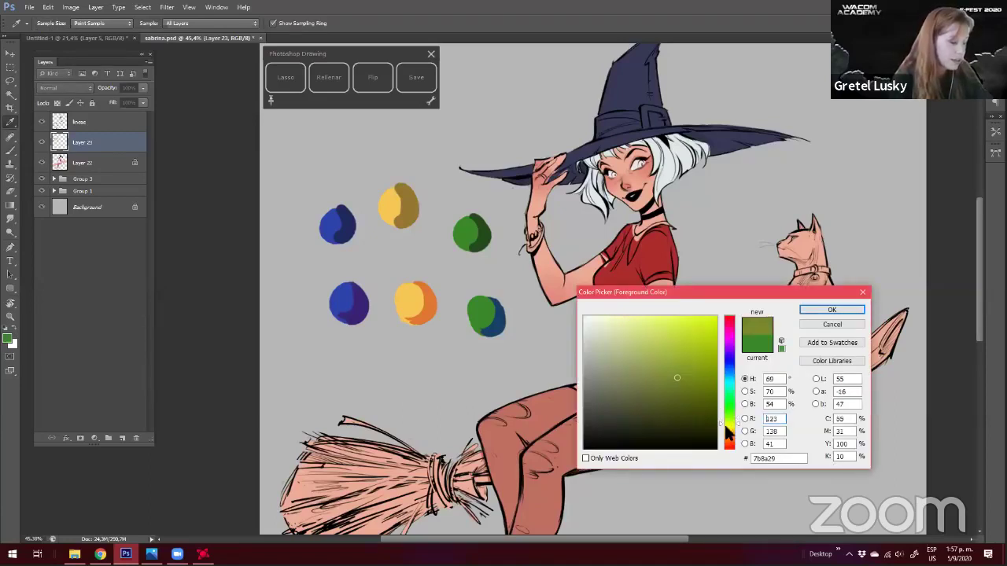
{"action": "left_click", "coordinate": [661, 317]}
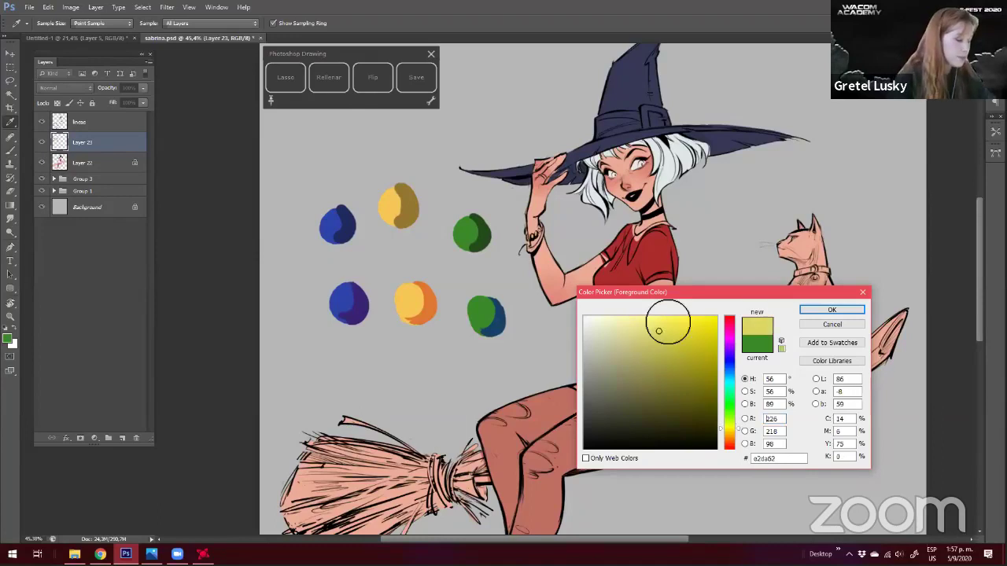
{"action": "key", "text": "Return"}
{"action": "key", "text": "b"}
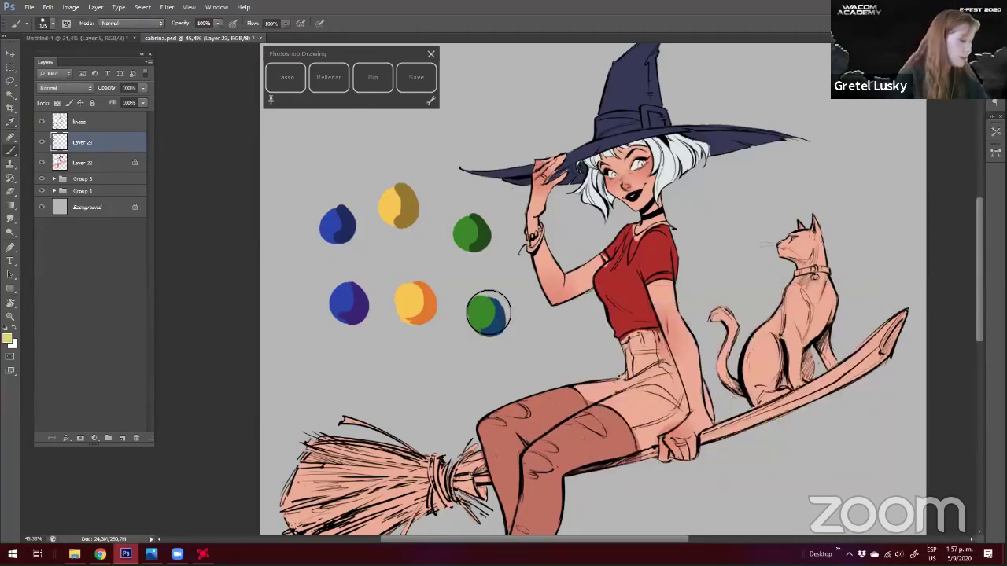
{"action": "key", "text": "["}
{"action": "key", "text": "["}
{"action": "key", "text": "["}
{"action": "key", "text": "["}
{"action": "key", "text": "["}
{"action": "key", "text": "["}
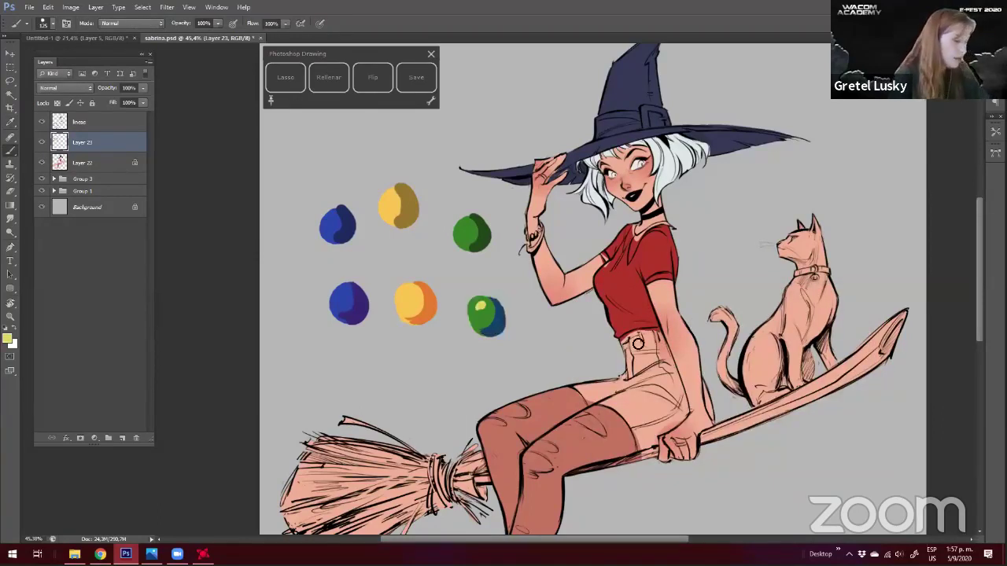
Lighten the yellow to #f4da9a and paint a highlight on the lower yellow circle's lit side
{"action": "left_click", "coordinate": [632, 321]}
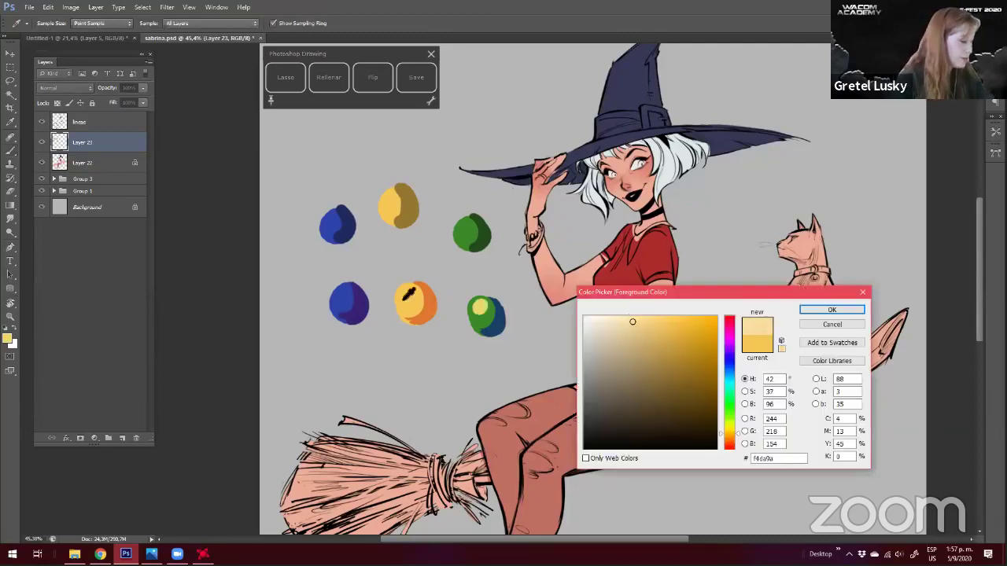
{"action": "key", "text": "Return"}
{"action": "left_click_drag", "start_coordinate": [408, 292], "coordinate": [408, 300]}
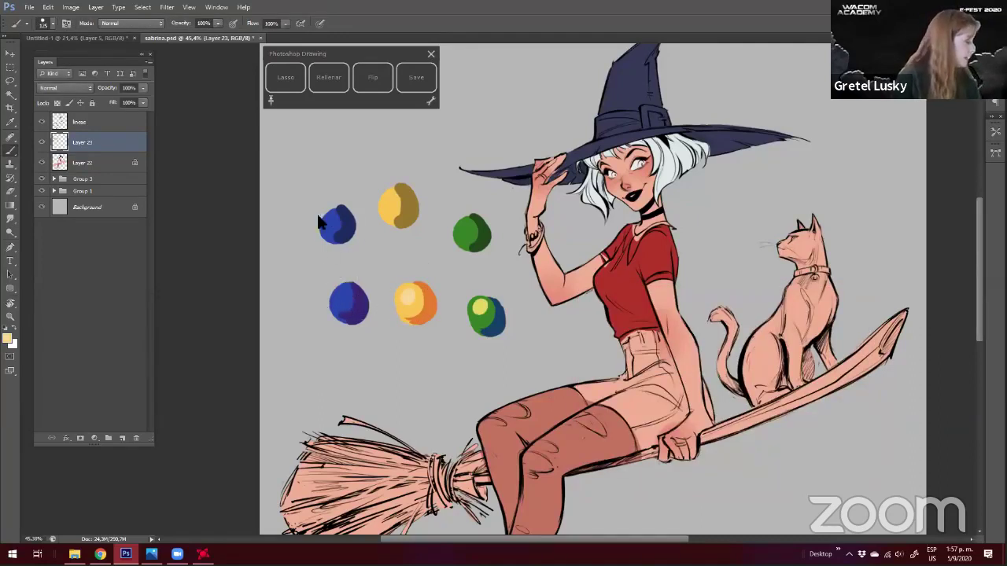
Paint a lighter blue highlight on the upper blue circle and a cyan one, hue 185°, #5fd4de, on the lower blue circle
{"action": "left_click", "coordinate": [7, 338]}
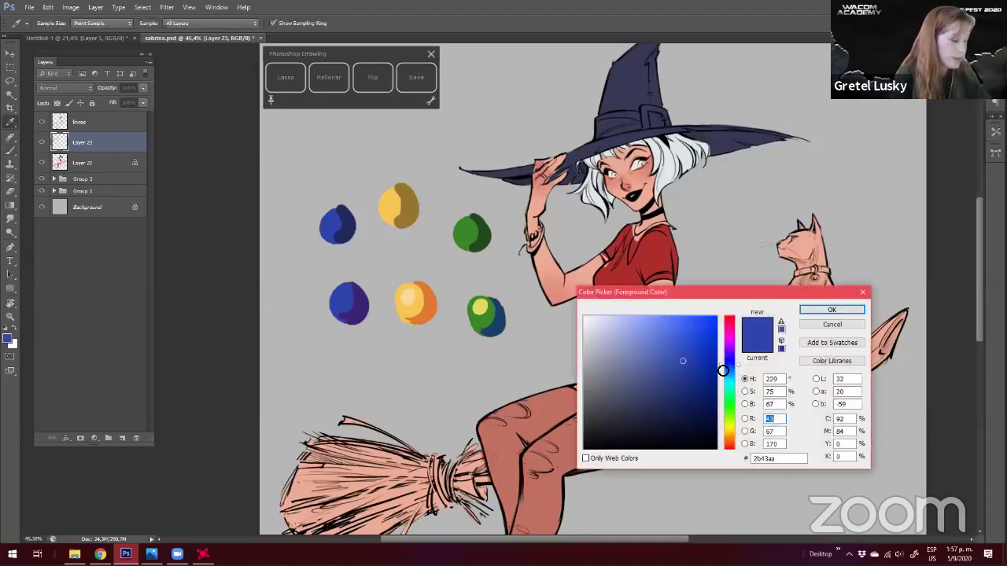
{"action": "key", "text": "Return"}
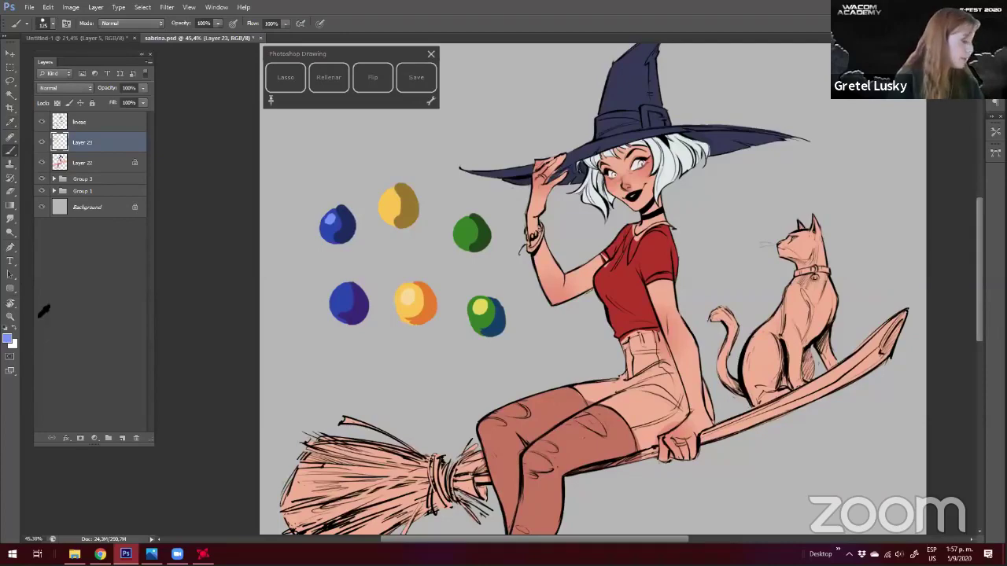
{"action": "key", "text": "i"}
{"action": "left_click", "coordinate": [350, 293]}
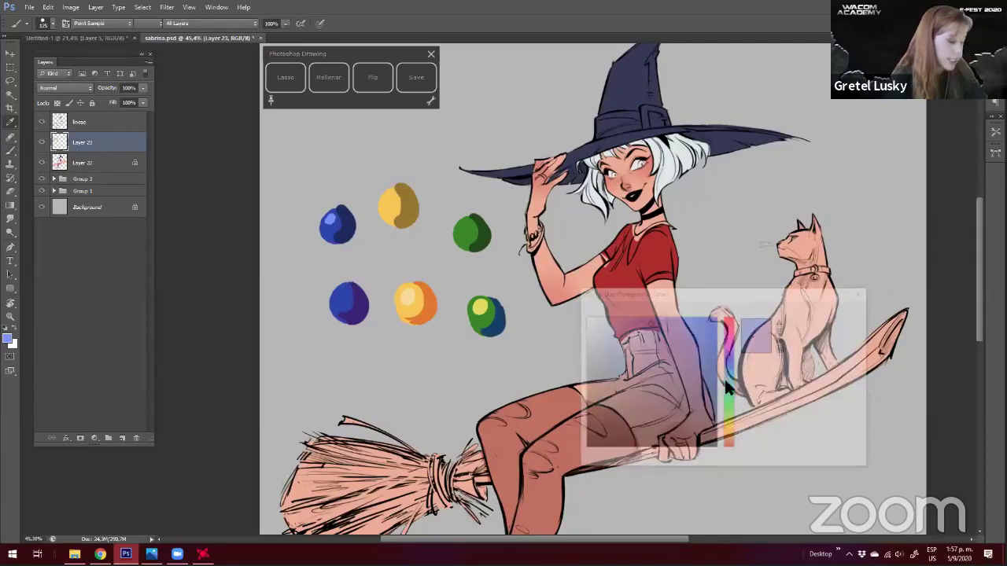
{"action": "left_click", "coordinate": [729, 381]}
{"action": "left_click", "coordinate": [660, 333]}
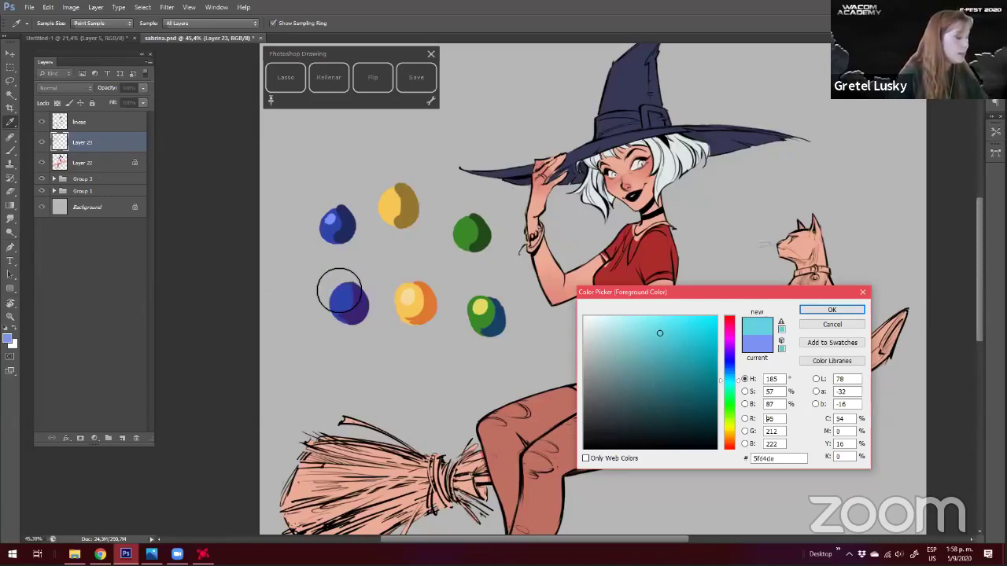
{"action": "key", "text": "Return"}
{"action": "left_click", "coordinate": [340, 295]}
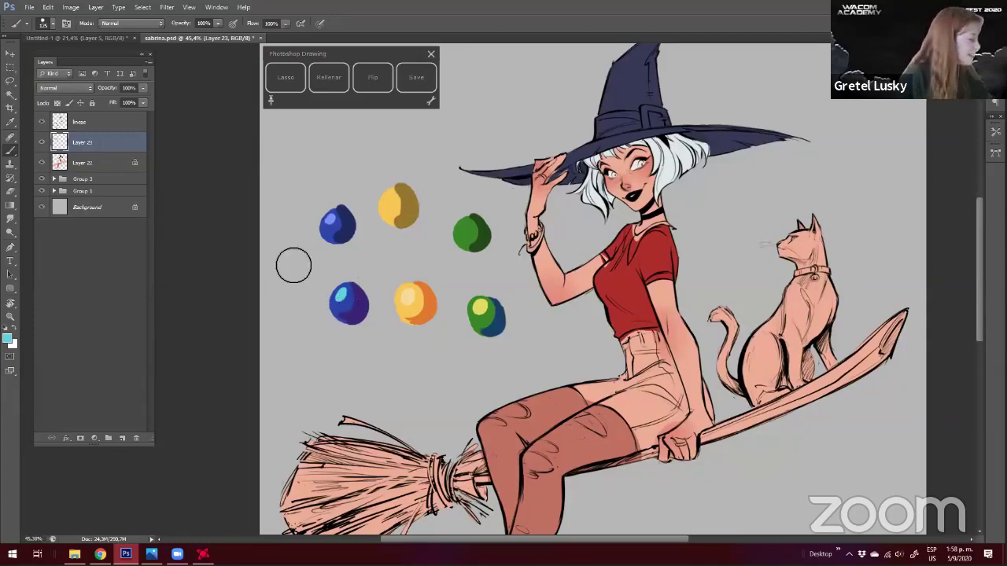
Hide Layer 23 with the colour circles and make Layer 22 the active layer
{"action": "scroll", "coordinate": [40, 152], "scroll_direction": "down", "scroll_amount": 2}
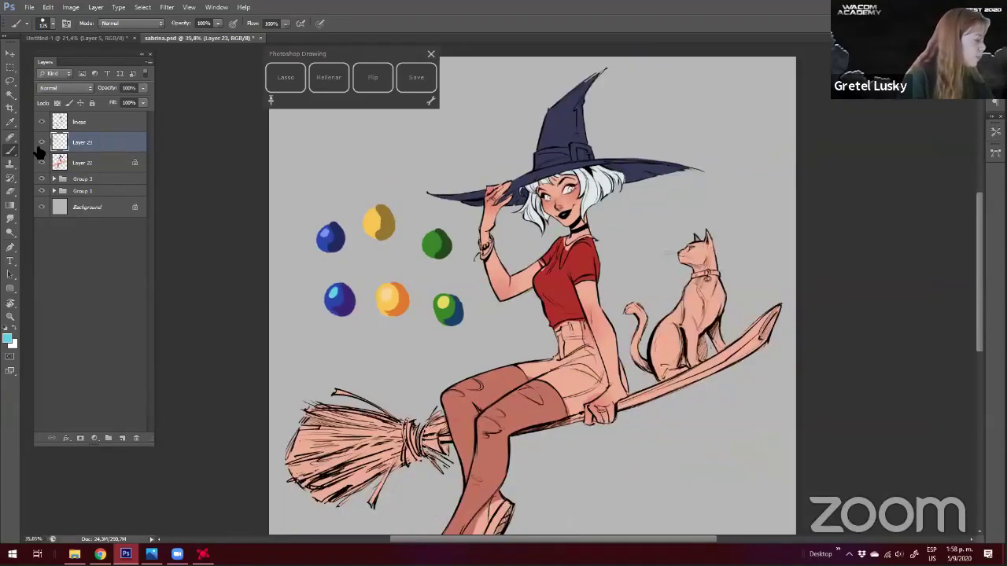
{"action": "left_click", "coordinate": [41, 142]}
{"action": "left_click", "coordinate": [91, 161]}
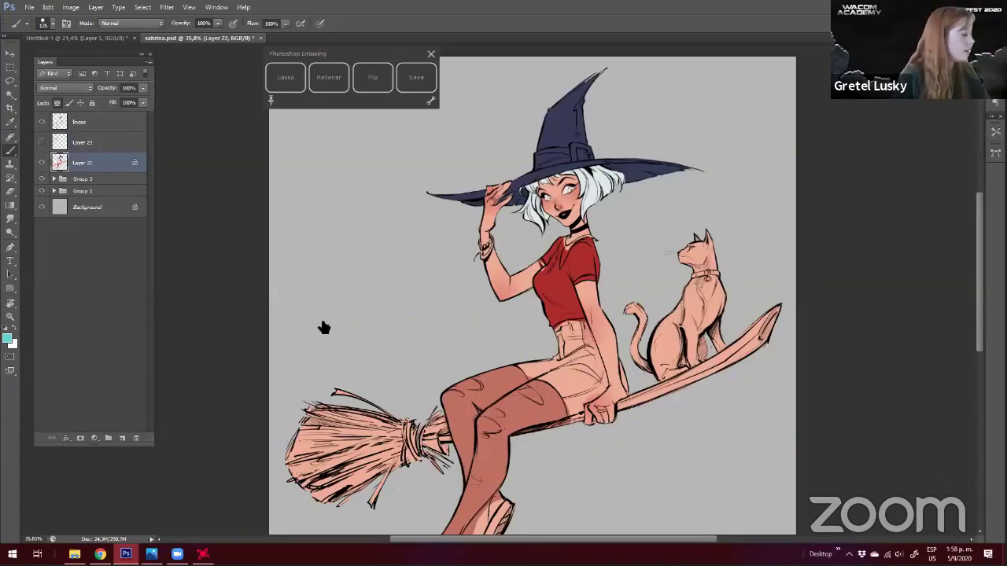
{"action": "left_click_drag", "start_coordinate": [426, 249], "coordinate": [371, 289]}
{"action": "left_click_drag", "start_coordinate": [521, 248], "coordinate": [510, 220]}
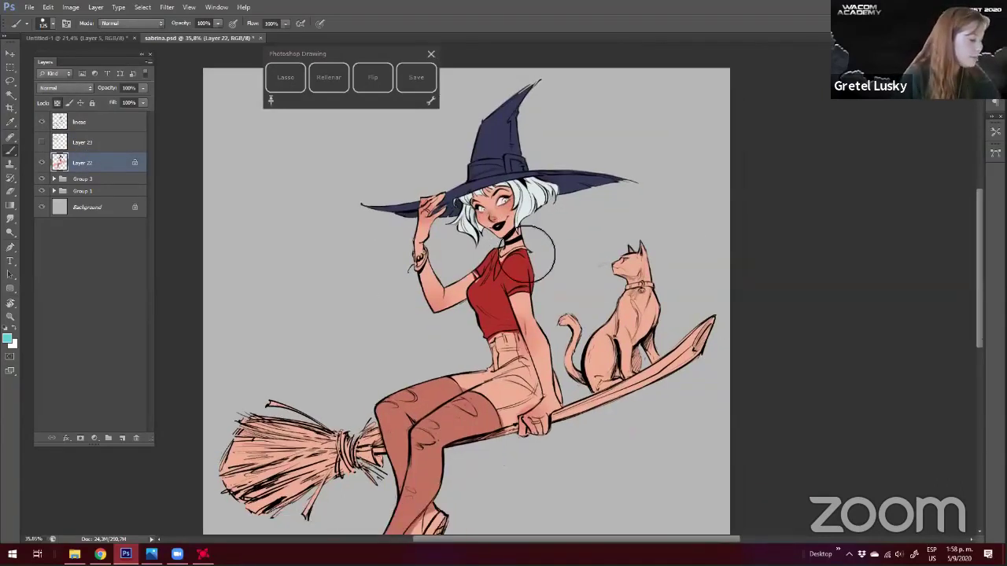
{"action": "left_click_drag", "start_coordinate": [484, 280], "coordinate": [496, 264]}
Lasso the witch's shorts on Layer 22 and fill them with dark grey, #505050
{"action": "scroll", "coordinate": [494, 272], "scroll_direction": "up", "scroll_amount": 5}
{"action": "left_click", "coordinate": [508, 281], "text": "alt"}
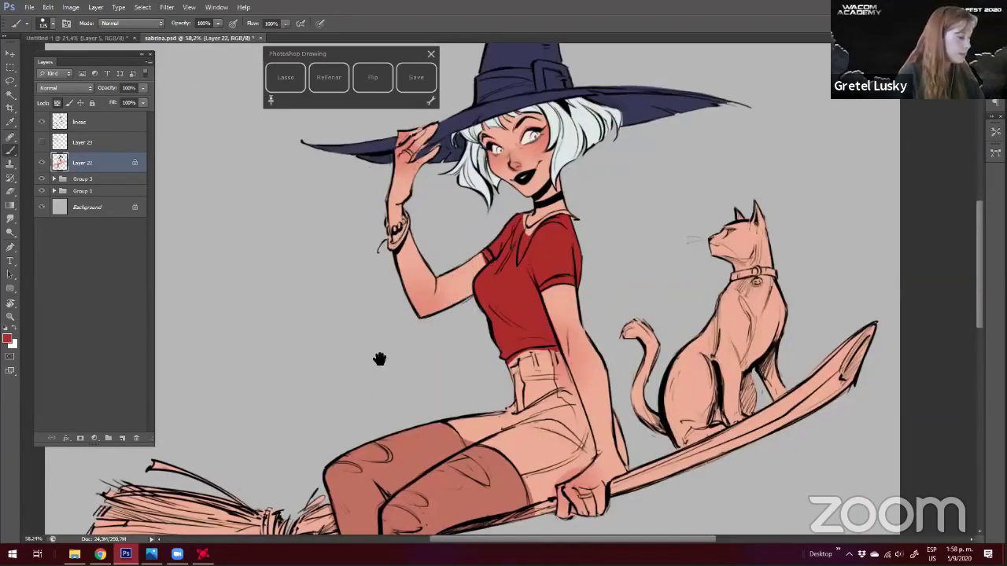
{"action": "key", "text": "ctrl+0"}
{"action": "left_click", "coordinate": [589, 405], "text": "alt"}
{"action": "key", "text": "n"}
{"action": "left_click", "coordinate": [588, 405]}
{"action": "key", "text": "Return"}
{"action": "mouse_move", "coordinate": [485, 310]}
{"action": "left_mouse_down"}
{"action": "mouse_move", "coordinate": [532, 361]}
{"action": "mouse_move", "coordinate": [492, 275]}
{"action": "mouse_move", "coordinate": [555, 283]}
{"action": "mouse_move", "coordinate": [572, 344]}
{"action": "left_mouse_up"}
{"action": "left_click", "coordinate": [329, 77]}
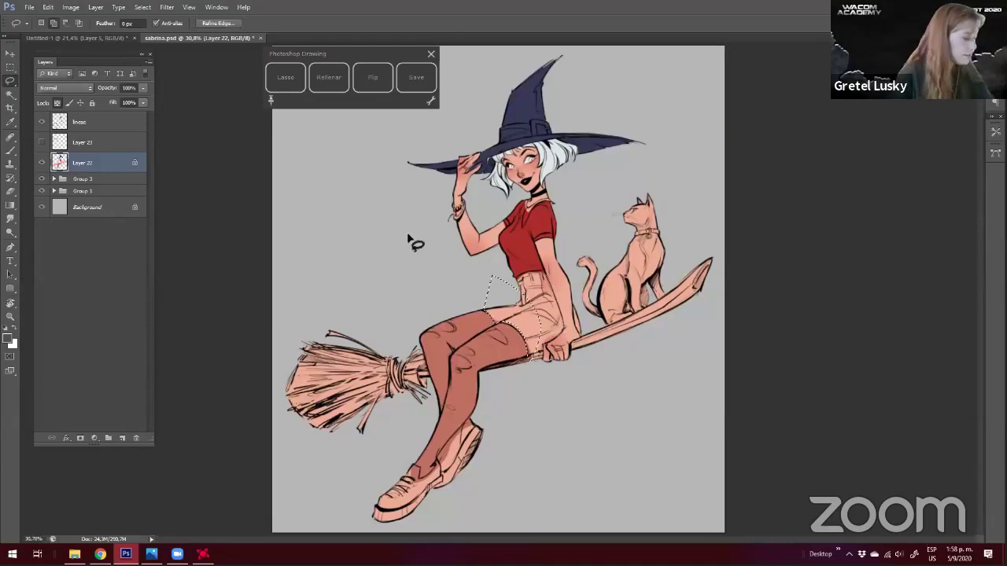
Lasso the missed parts of the shorts behind the arm and along the leg hems, fill them with the same grey, and deselect
{"action": "key", "text": "z"}
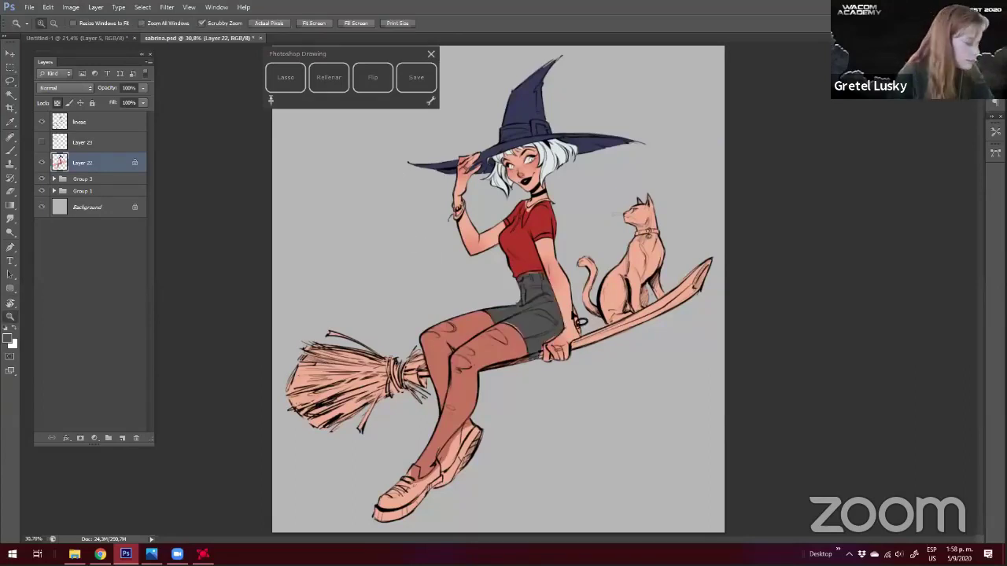
{"action": "left_click_drag", "start_coordinate": [568, 316], "coordinate": [560, 360]}
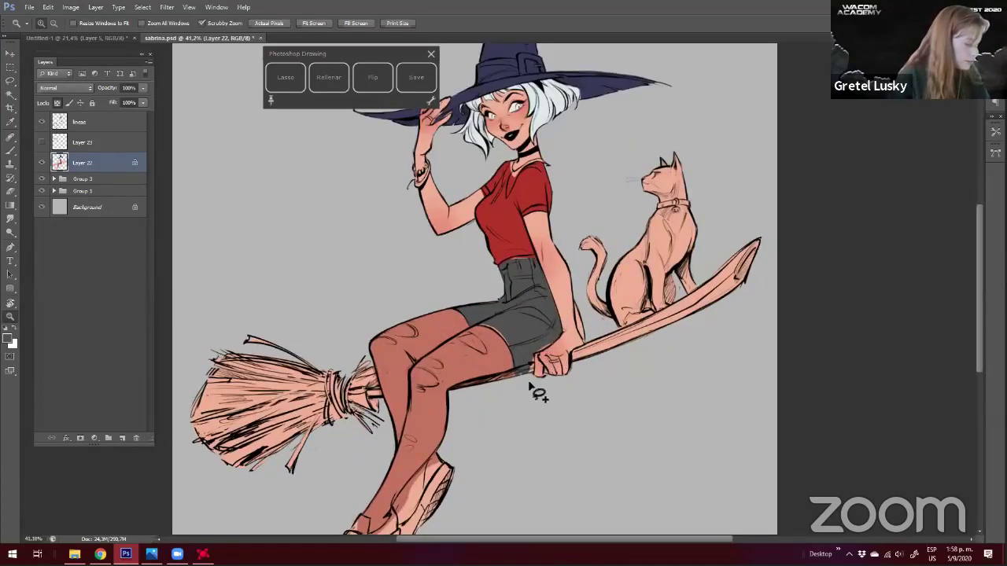
{"action": "key", "text": "l"}
{"action": "left_click_drag", "start_coordinate": [580, 327], "coordinate": [584, 341]}
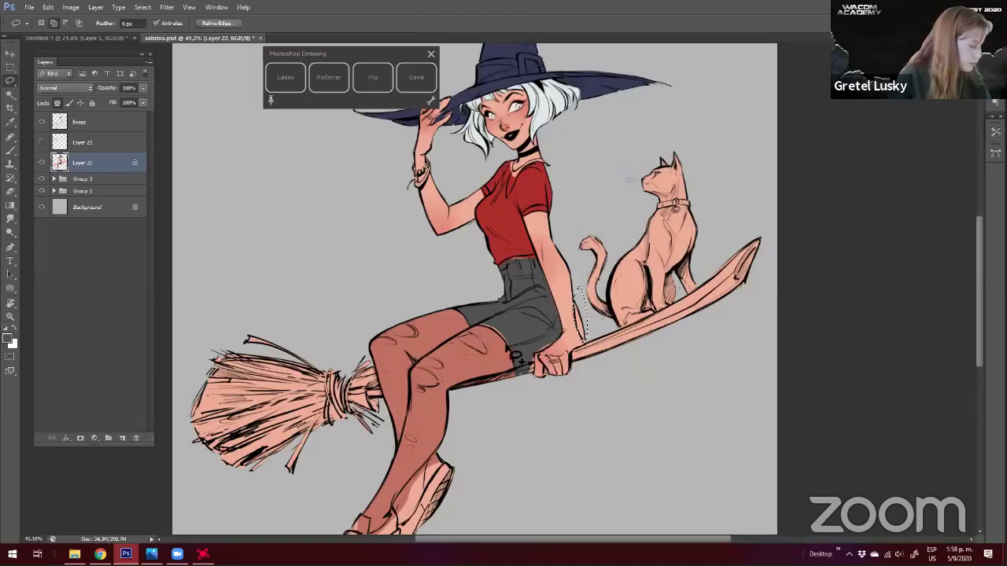
{"action": "left_click_drag", "start_coordinate": [470, 293], "coordinate": [515, 269]}
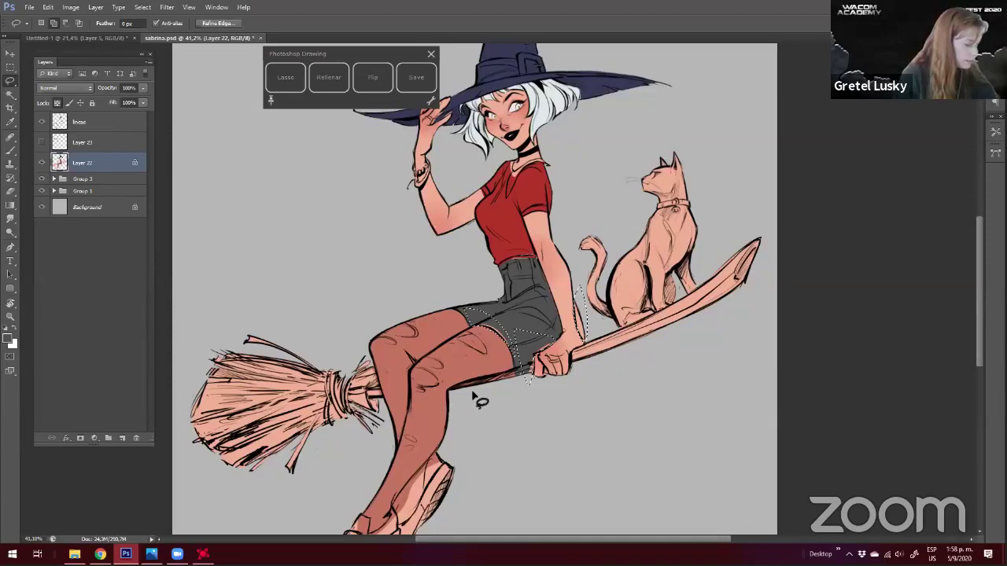
{"action": "key", "text": "ctrl+d"}
Lasso both shoes and fill them with dark brown, hue 17°, #502515
{"action": "mouse_move", "coordinate": [456, 423]}
{"action": "left_mouse_down"}
{"action": "mouse_move", "coordinate": [539, 307]}
{"action": "mouse_move", "coordinate": [543, 317]}
{"action": "left_mouse_up"}
{"action": "left_click", "coordinate": [8, 339]}
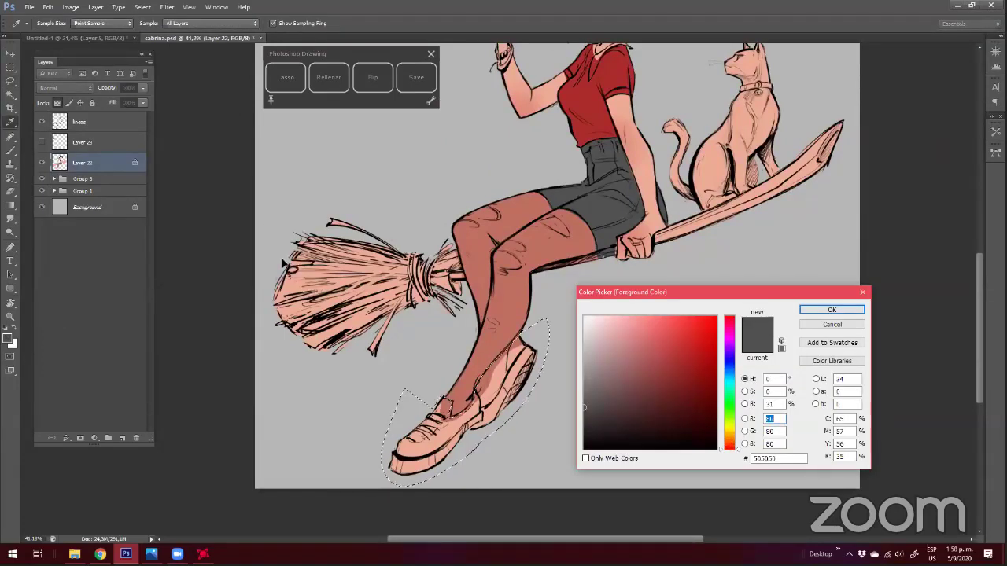
{"action": "left_click", "coordinate": [285, 262]}
{"action": "key", "text": "Return"}
{"action": "key", "text": "alt+BackSpace"}
{"action": "key", "text": "ctrl+d"}
Restore the shoe selection and refill the shoes with a lighter, less saturated brown
{"action": "key", "text": "ctrl+z"}
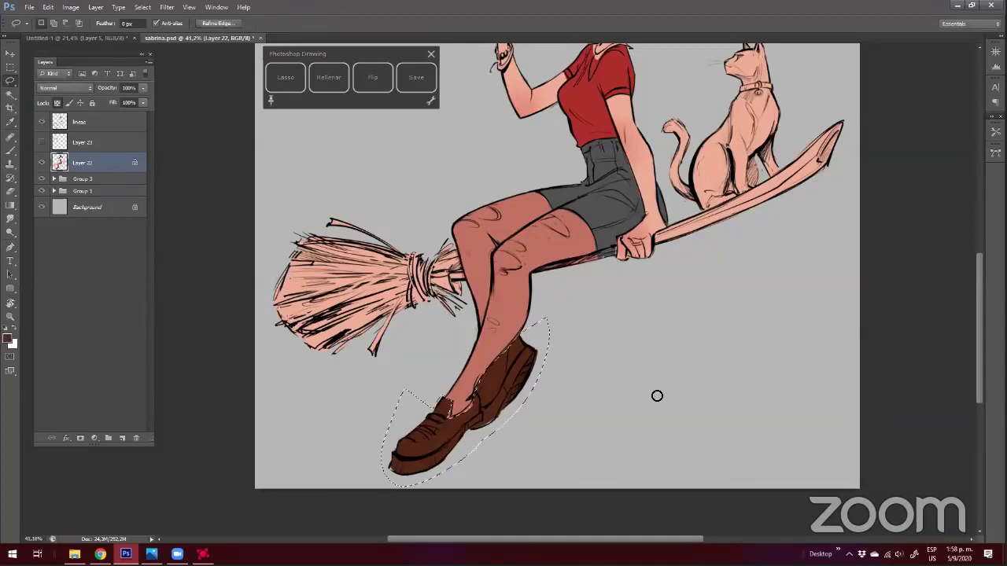
{"action": "key", "text": "n"}
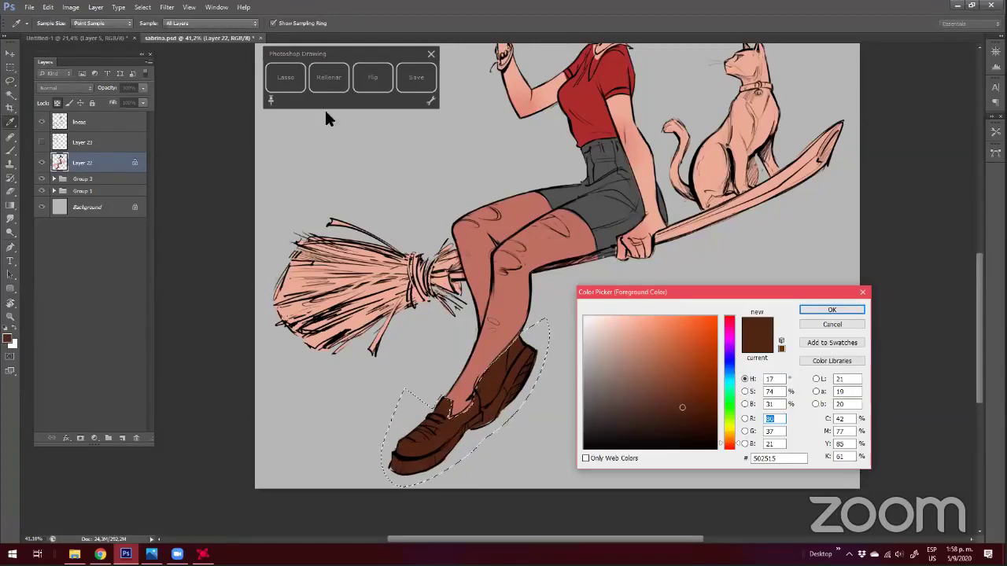
{"action": "left_click", "coordinate": [327, 78]}
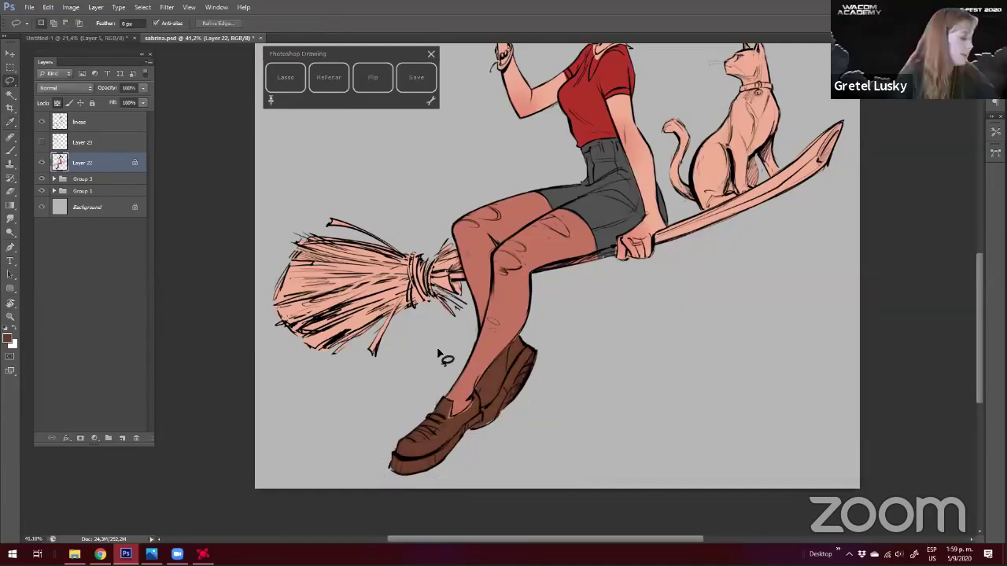
Fill all painted areas of Layer 22 with the shoe brown without a selection, and undo that fill
{"action": "key", "text": "ctrl+space"}
{"action": "left_click_drag", "start_coordinate": [439, 351], "coordinate": [517, 401]}
{"action": "left_click", "coordinate": [449, 394]}
{"action": "key", "text": "b"}
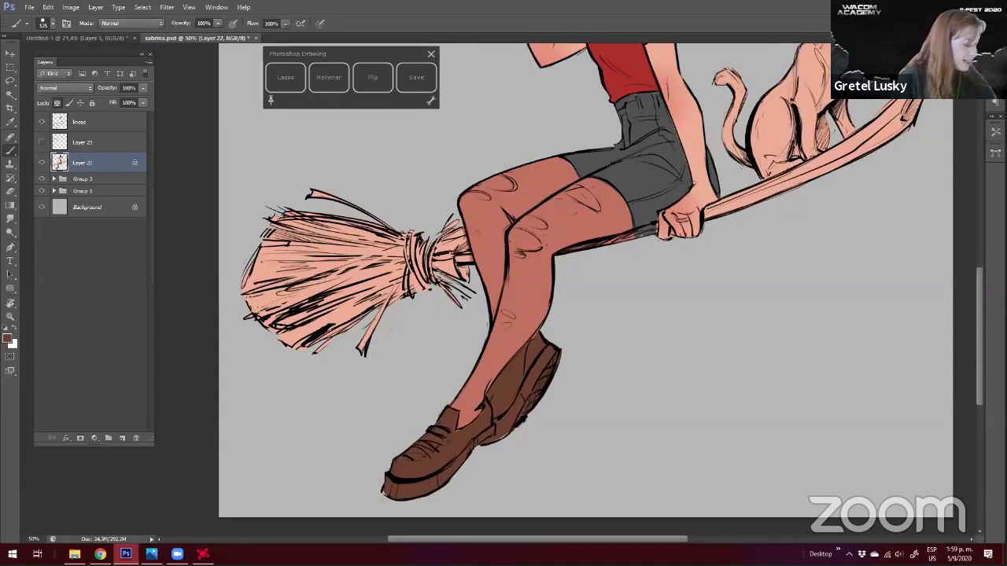
{"action": "key", "text": "alt+BackSpace"}
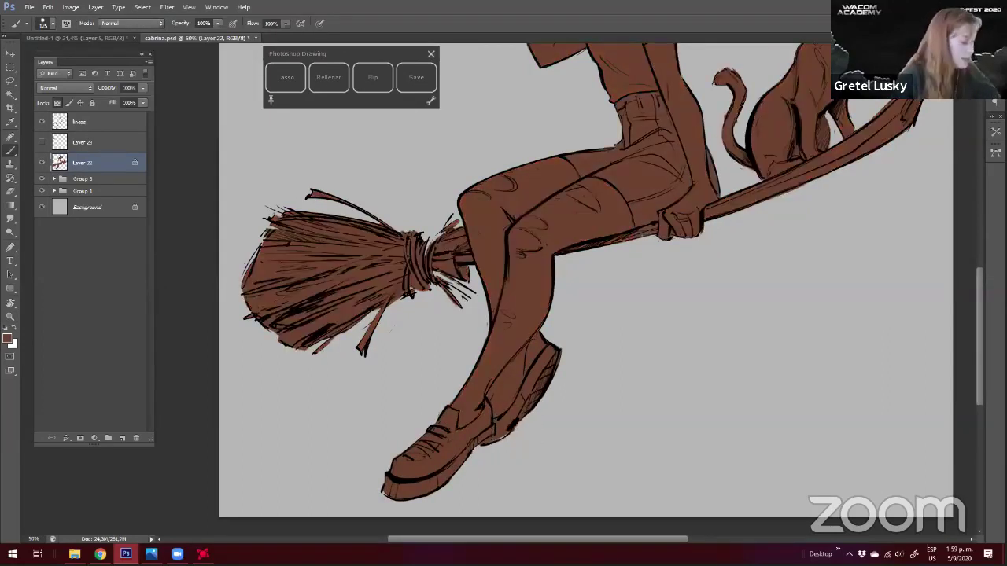
{"action": "key", "text": "ctrl+z"}
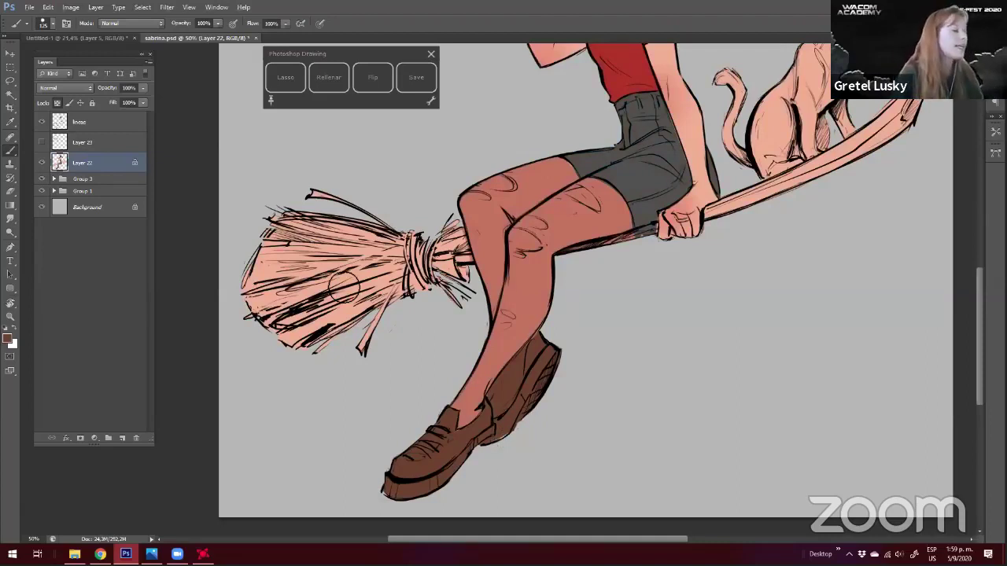
Unlock the transparent pixels of Layer 22 and sample the stockings' reddish colour as the foreground colour
{"action": "scroll", "coordinate": [338, 285], "scroll_direction": "down", "scroll_amount": 2}
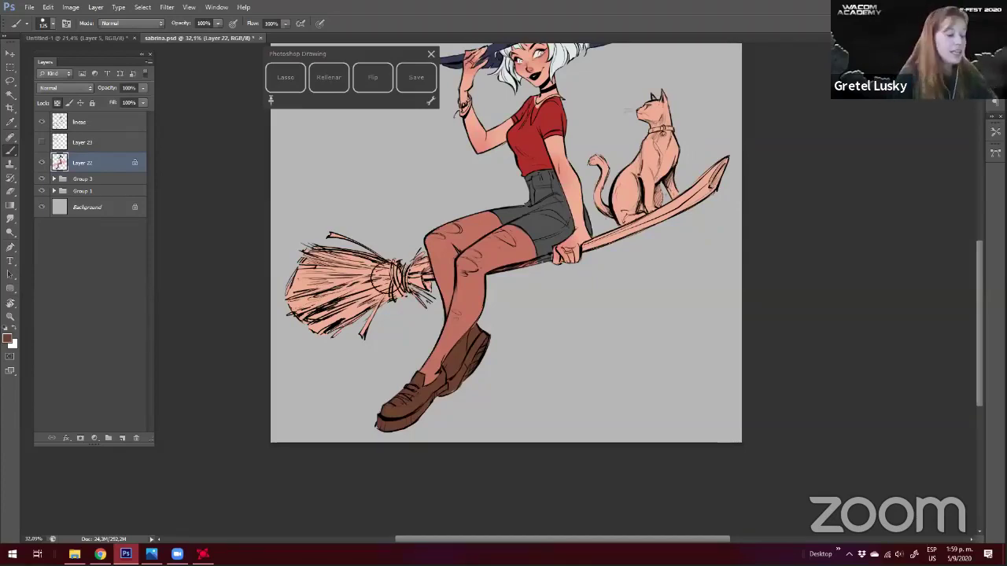
{"action": "key", "text": "x"}
{"action": "left_click_drag", "start_coordinate": [359, 288], "coordinate": [378, 292]}
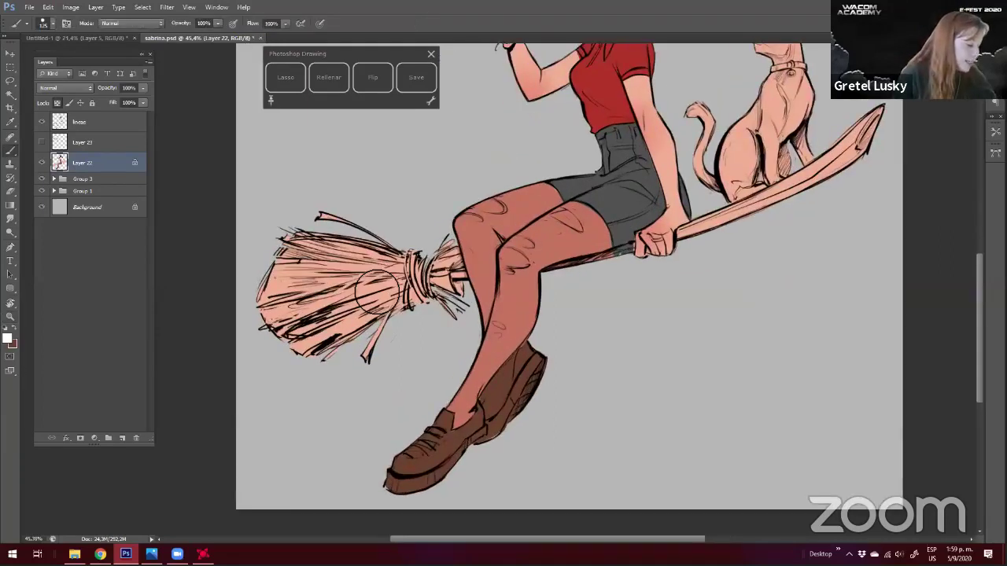
{"action": "key", "text": "x"}
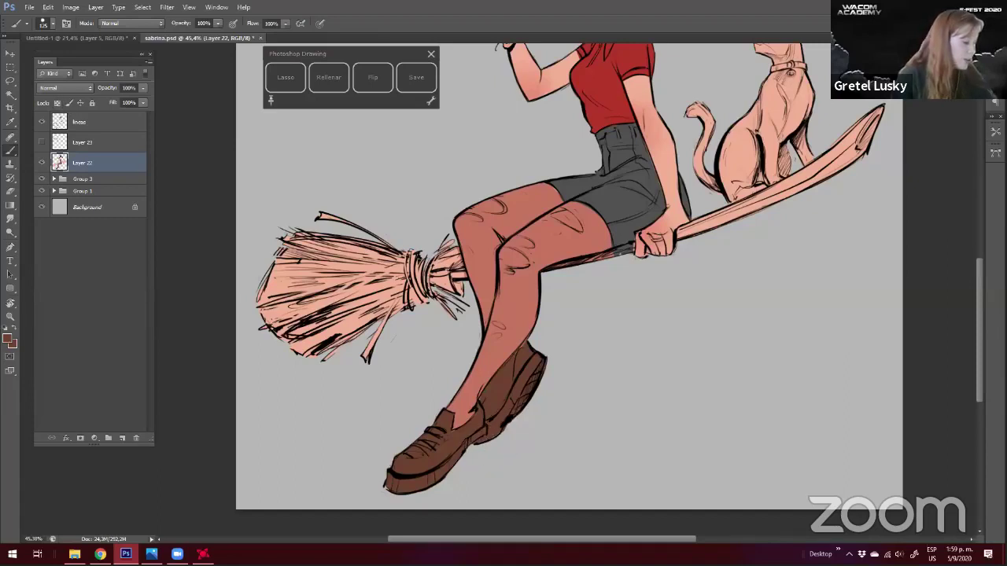
{"action": "left_click", "coordinate": [497, 387], "text": "alt"}
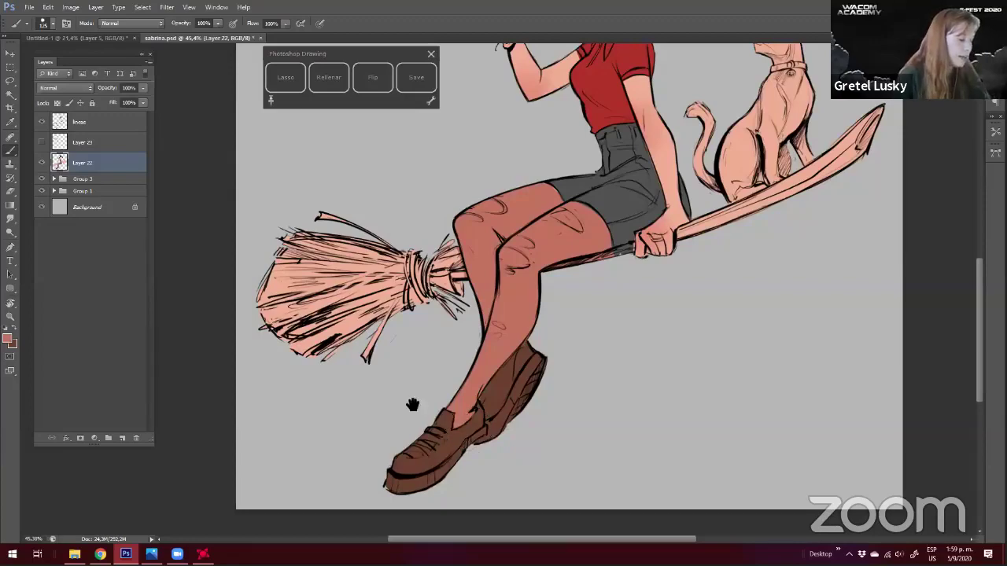
{"action": "left_click_drag", "start_coordinate": [413, 405], "coordinate": [376, 453]}
{"action": "left_click_drag", "start_coordinate": [556, 302], "coordinate": [492, 410]}
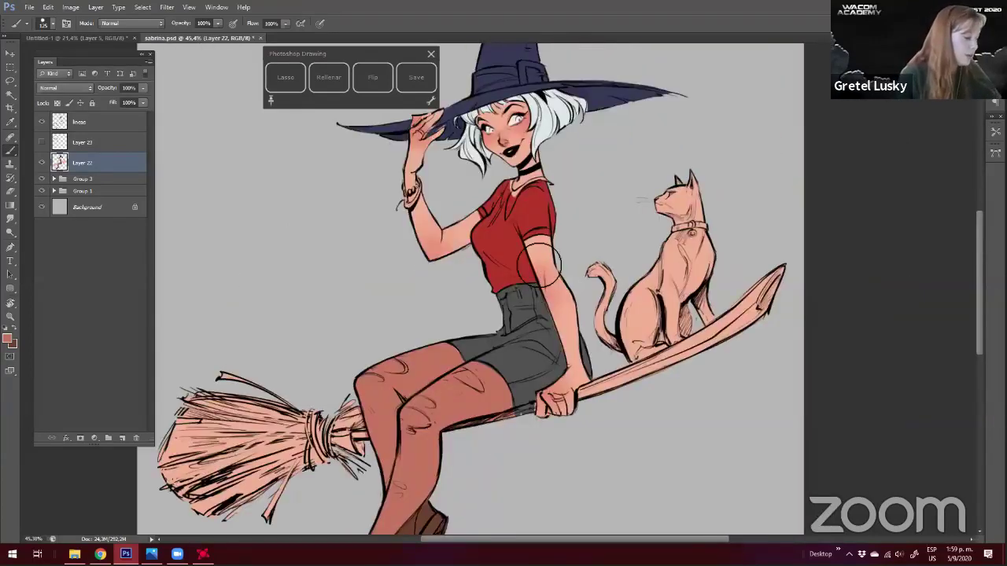
Sample the hair's off-white (#dde8e7), lasso the blouse collar and fill it with that colour
{"action": "left_click", "coordinate": [552, 313], "text": "alt"}
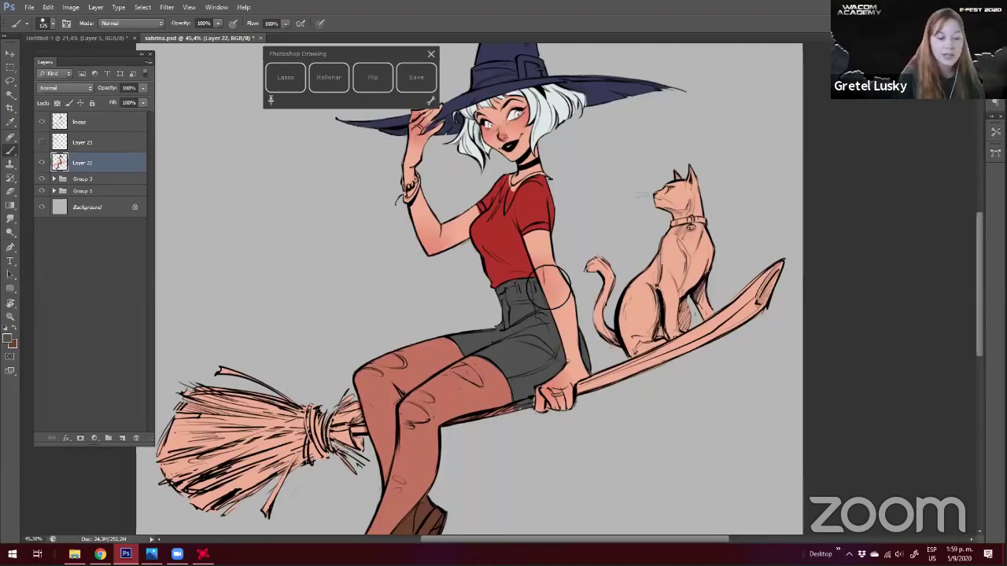
{"action": "left_click_drag", "start_coordinate": [375, 352], "coordinate": [381, 418]}
{"action": "left_click", "coordinate": [9, 338]}
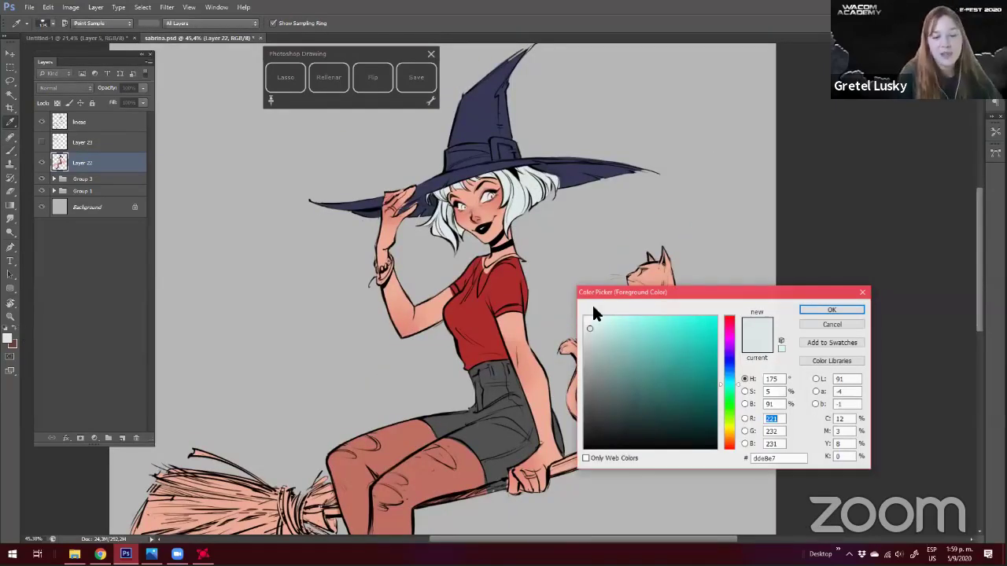
{"action": "key", "text": "Escape"}
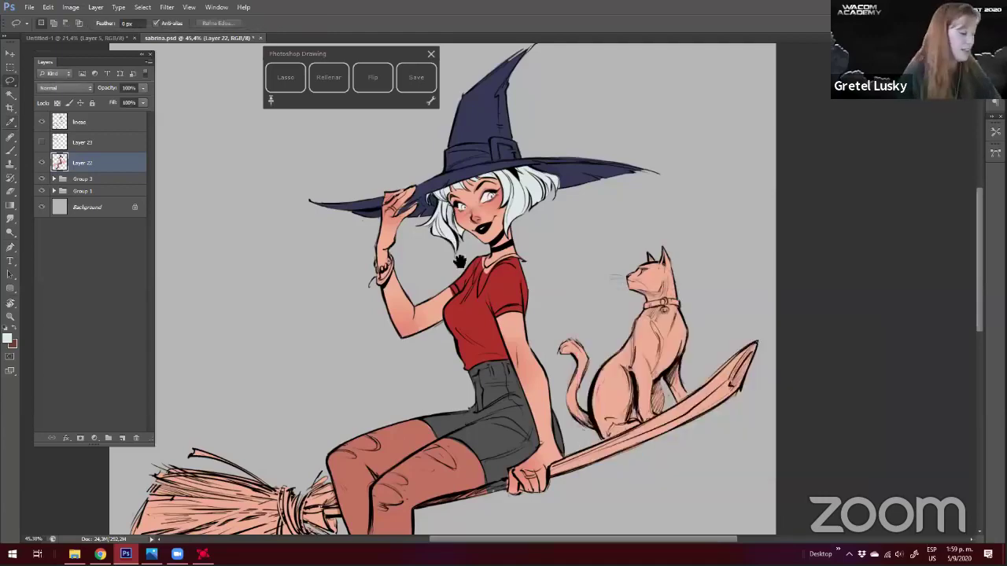
{"action": "mouse_move", "coordinate": [449, 242]}
{"action": "left_mouse_down"}
{"action": "mouse_move", "coordinate": [487, 297]}
{"action": "mouse_move", "coordinate": [483, 319]}
{"action": "mouse_move", "coordinate": [527, 284]}
{"action": "mouse_move", "coordinate": [493, 327]}
{"action": "left_mouse_up"}
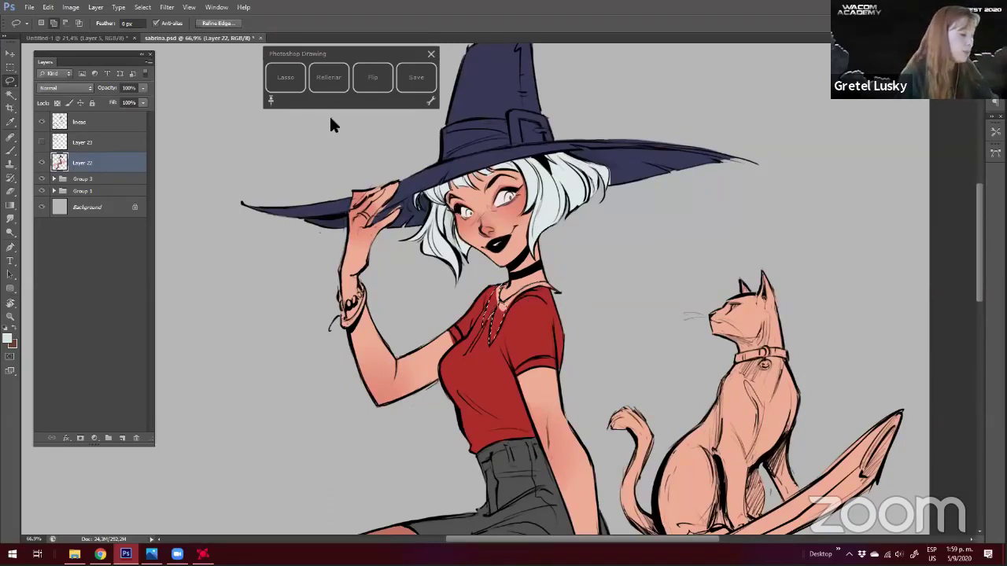
{"action": "left_click", "coordinate": [328, 76]}
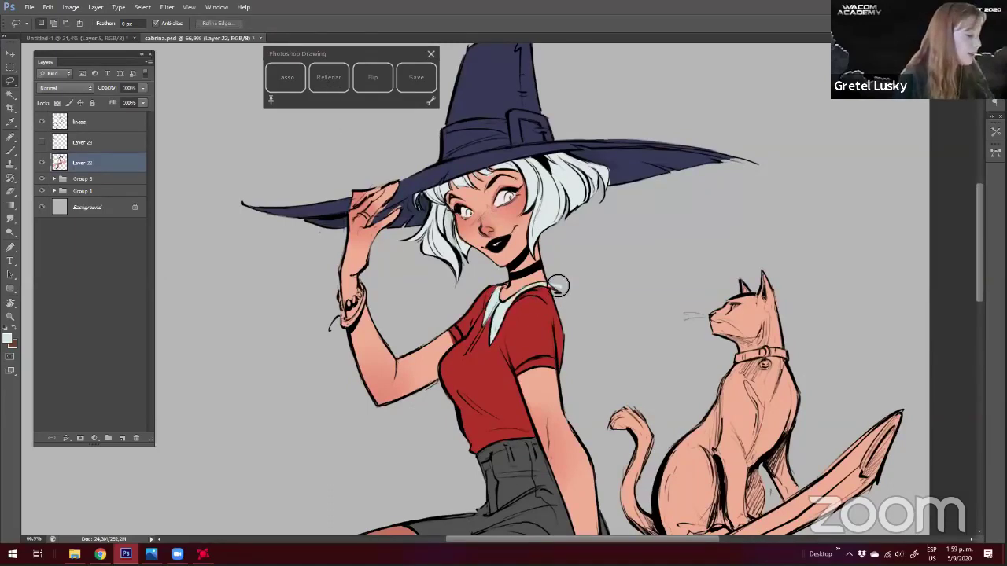
Fill Layer 22 with off-white without a selection, undo that fill, and lock the layer's transparent pixels
{"action": "left_click", "coordinate": [324, 79]}
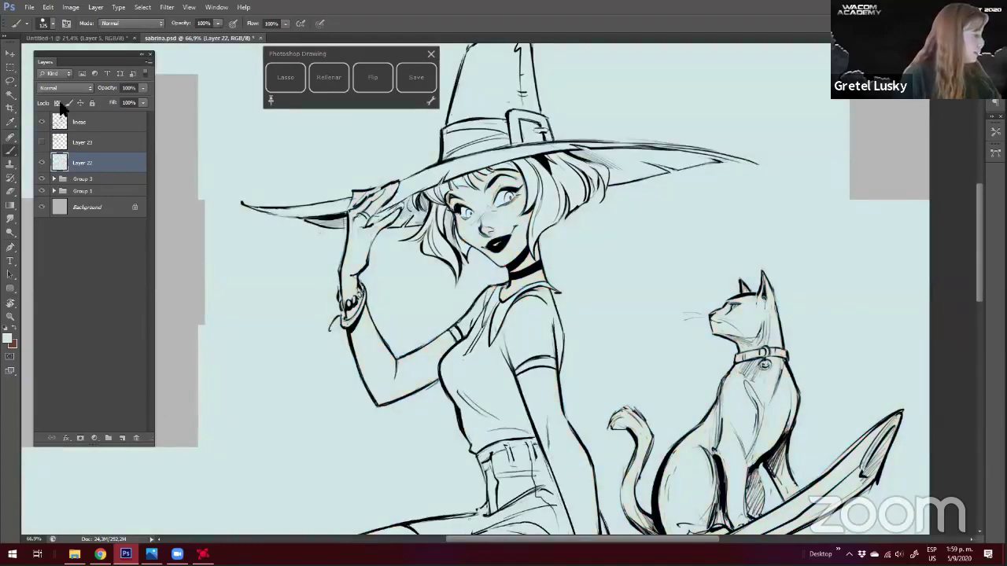
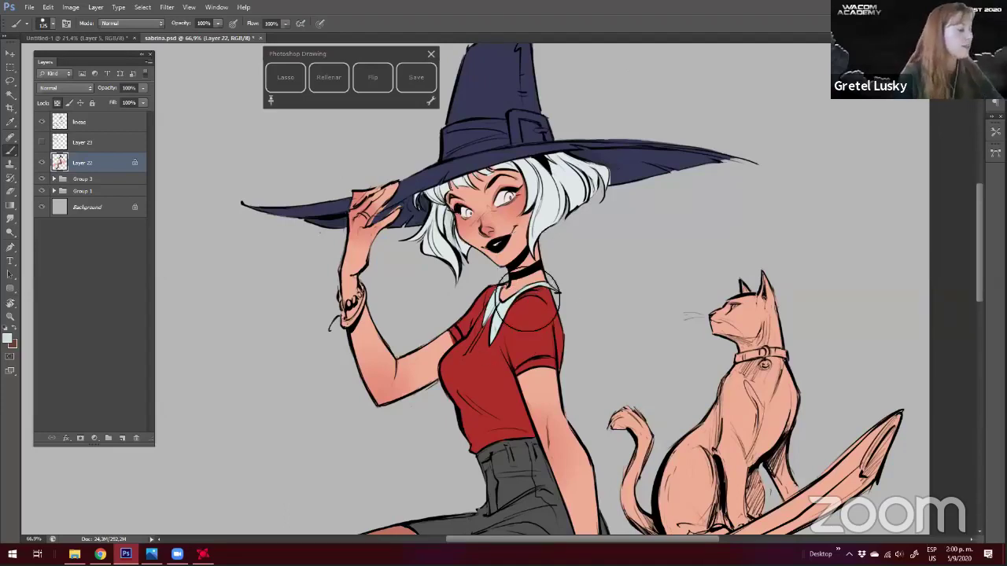
{"action": "left_click", "coordinate": [543, 284], "text": "alt"}
{"action": "left_click_drag", "start_coordinate": [301, 413], "coordinate": [272, 394]}
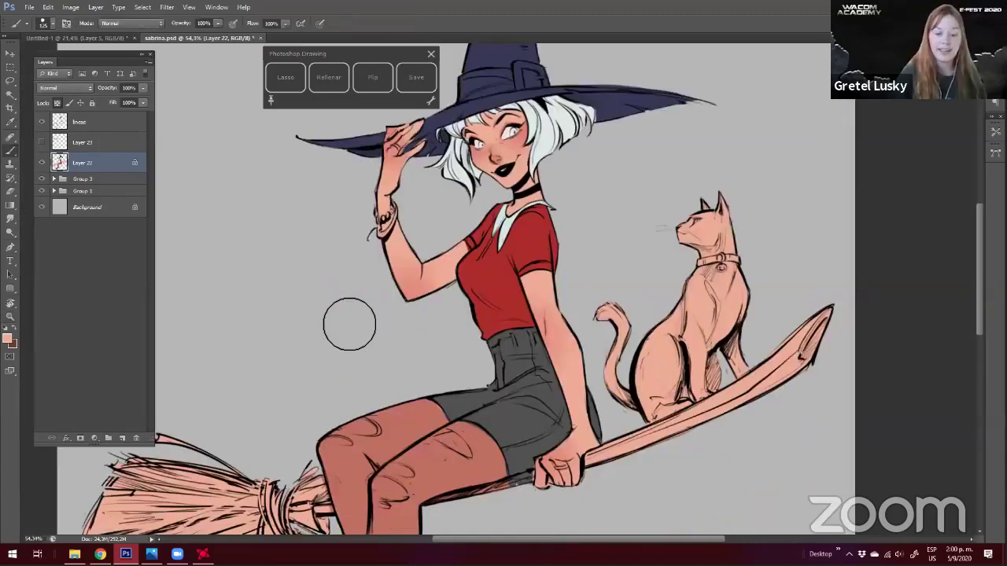
{"action": "left_click_drag", "start_coordinate": [343, 441], "coordinate": [366, 388]}
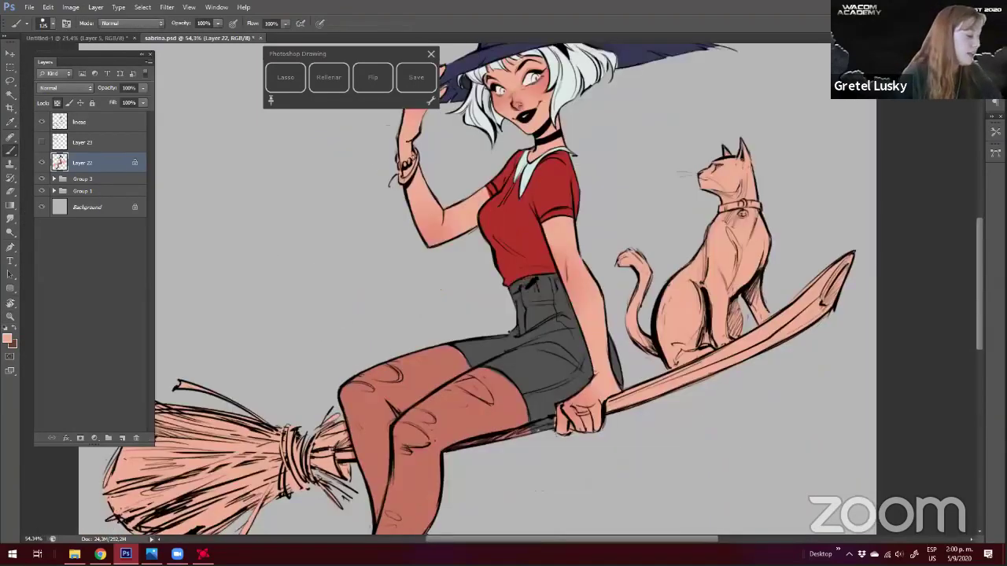
Sample the collar's off-white and paint the cuffs on both shirt sleeves with the brush
{"action": "left_click", "coordinate": [547, 287], "text": "alt"}
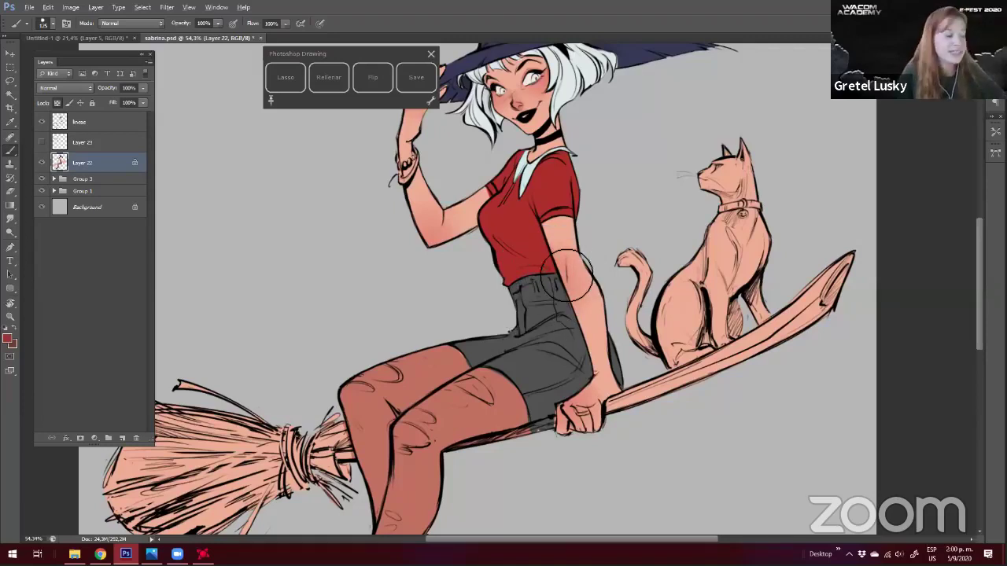
{"action": "left_click", "coordinate": [534, 174], "text": "alt"}
{"action": "left_click_drag", "start_coordinate": [554, 213], "coordinate": [569, 214]}
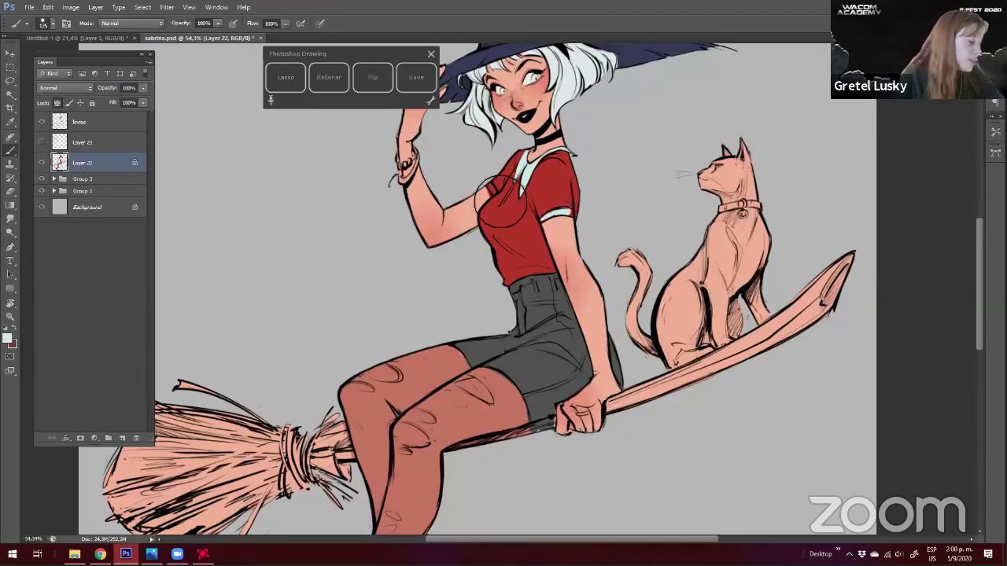
{"action": "key", "text": "bracketright"}
{"action": "key", "text": "bracketright"}
{"action": "key", "text": "bracketright"}
{"action": "key", "text": "bracketright"}
{"action": "key", "text": "bracketright"}
{"action": "key", "text": "bracketright"}
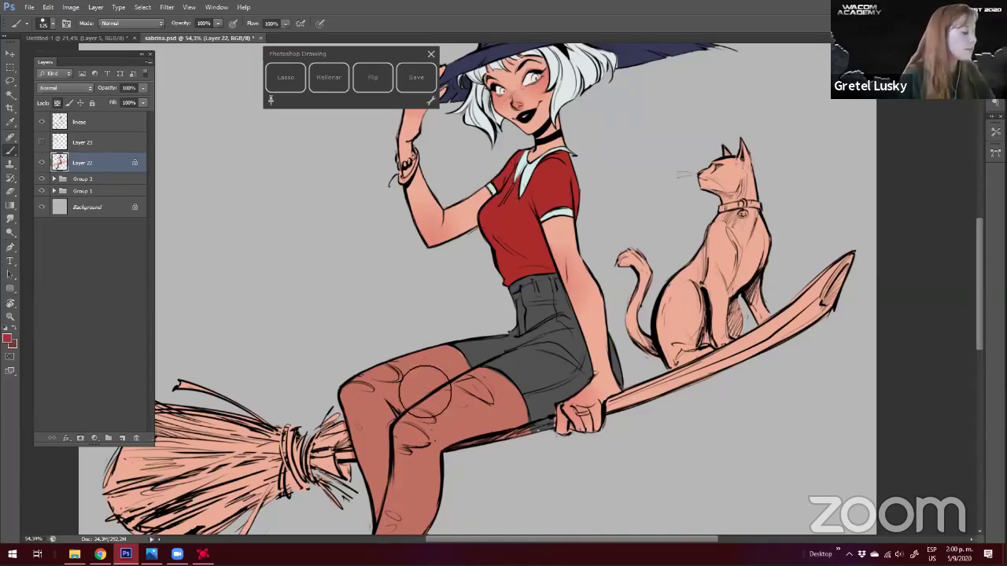
{"action": "left_click_drag", "start_coordinate": [482, 173], "coordinate": [470, 267]}
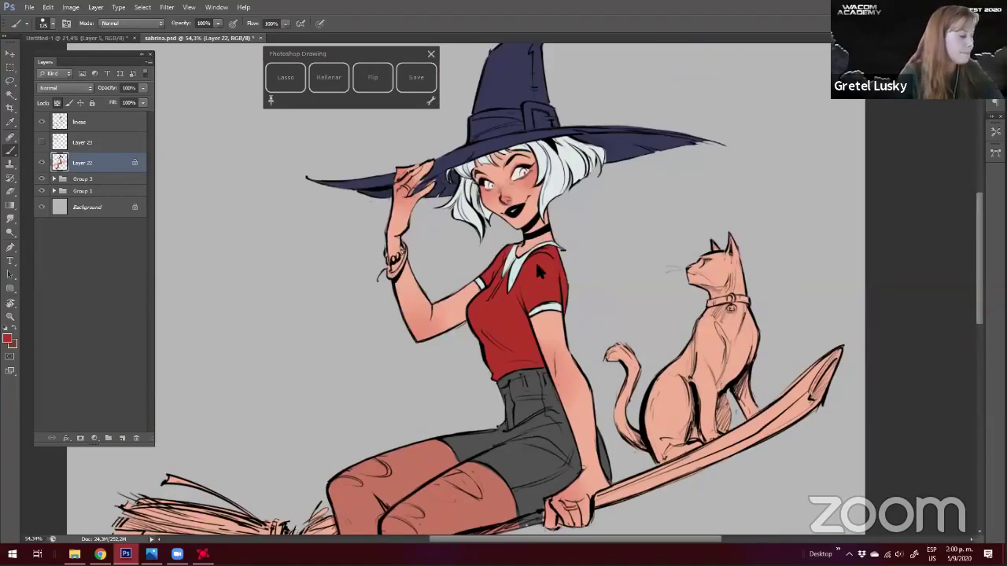
{"action": "scroll", "coordinate": [560, 259], "scroll_direction": "down", "scroll_amount": 2}
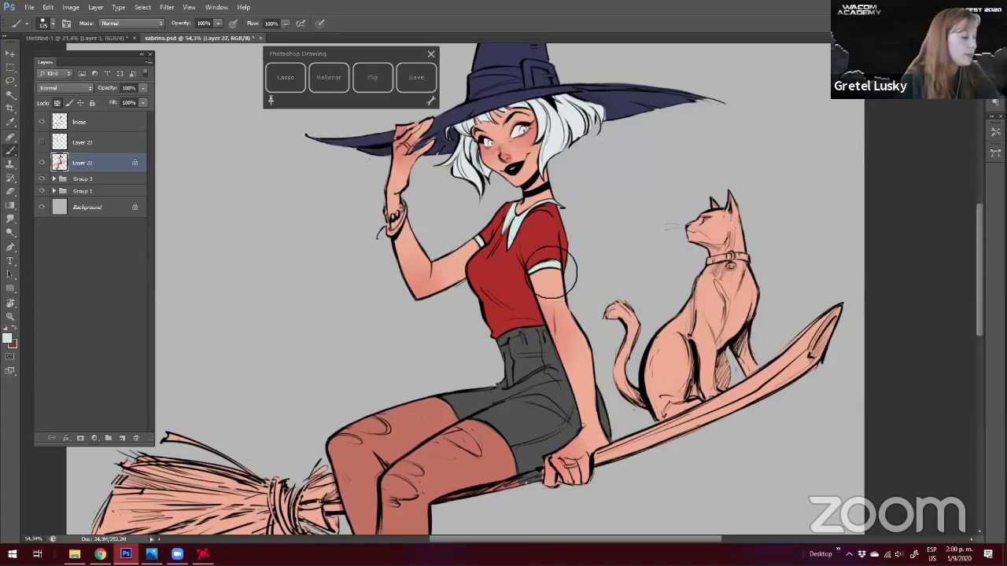
{"action": "scroll", "coordinate": [361, 283], "scroll_direction": "down", "scroll_amount": 2}
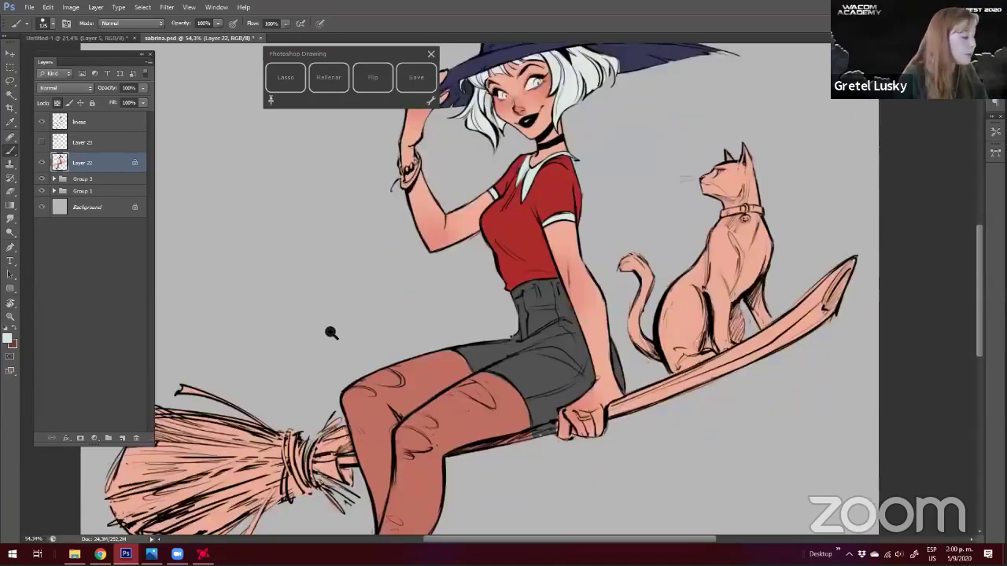
{"action": "scroll", "coordinate": [386, 360], "scroll_direction": "down", "scroll_amount": 2}
{"action": "key", "text": "ctrl+0"}
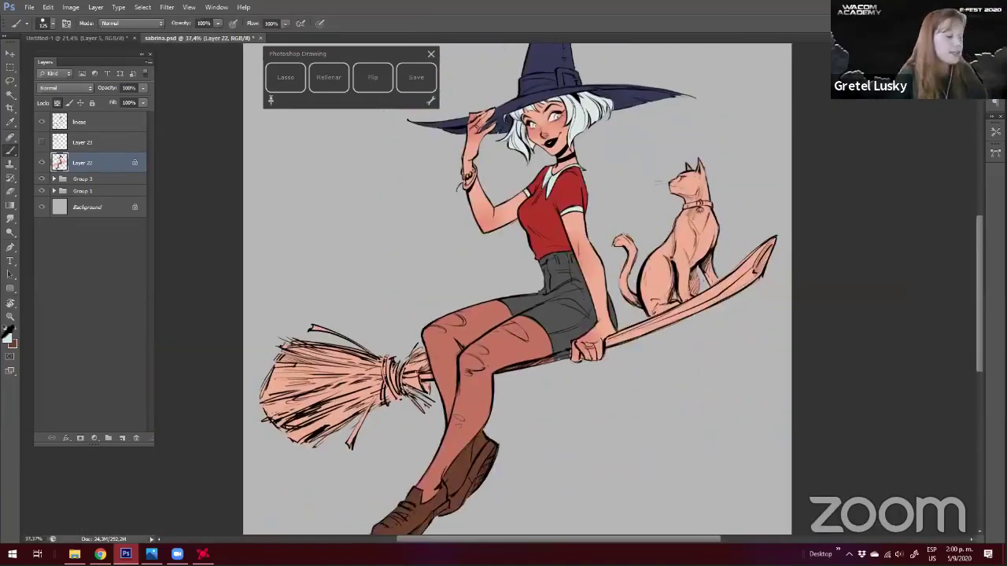
Try pink, red and orange hues, and set the foreground to a near-black brown, hue 11°, #191312
{"action": "left_click", "coordinate": [9, 338]}
{"action": "left_click", "coordinate": [730, 326]}
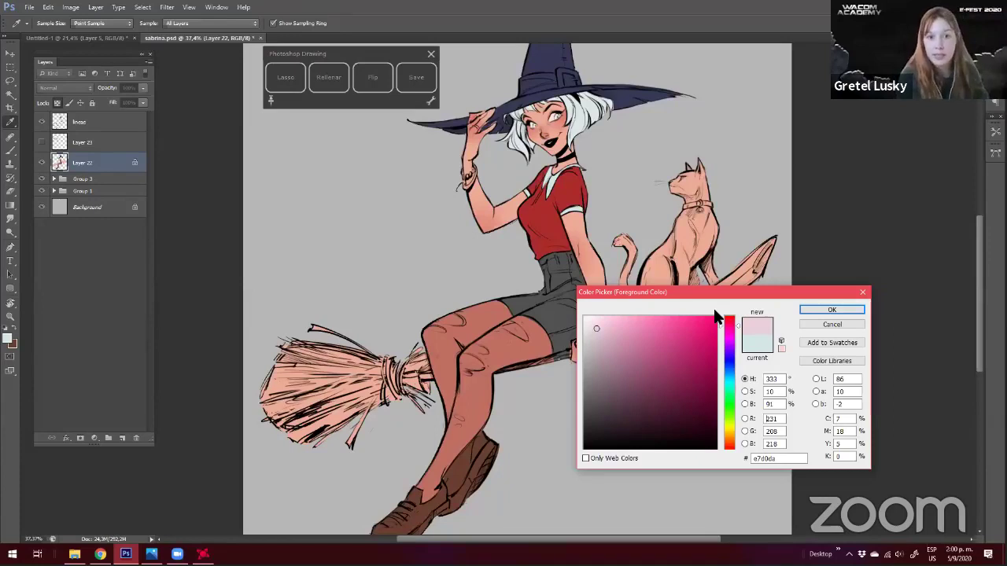
{"action": "left_click", "coordinate": [730, 322]}
{"action": "left_click", "coordinate": [636, 335]}
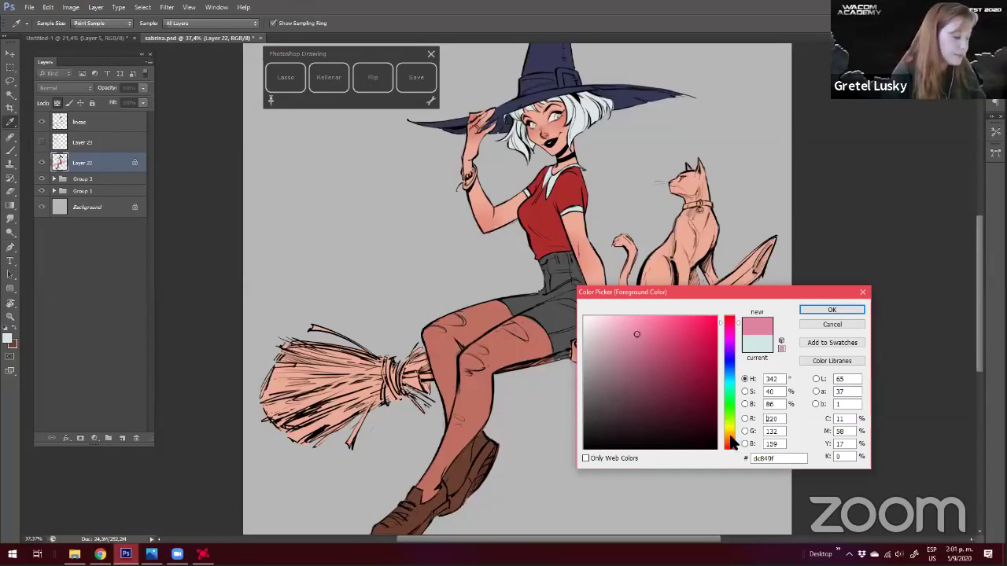
{"action": "left_click_drag", "start_coordinate": [728, 442], "coordinate": [731, 447]}
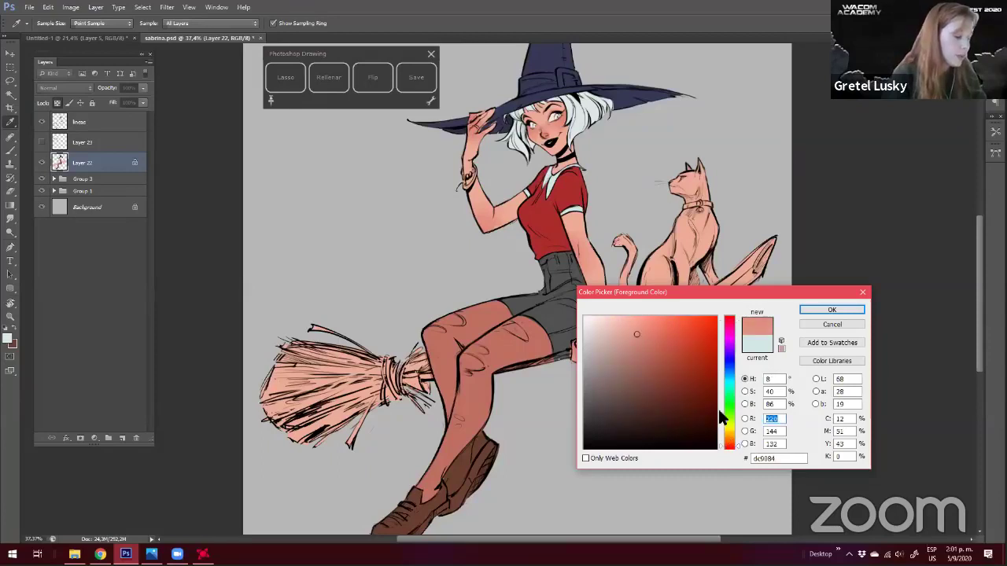
{"action": "left_click", "coordinate": [731, 443]}
{"action": "left_click", "coordinate": [731, 446]}
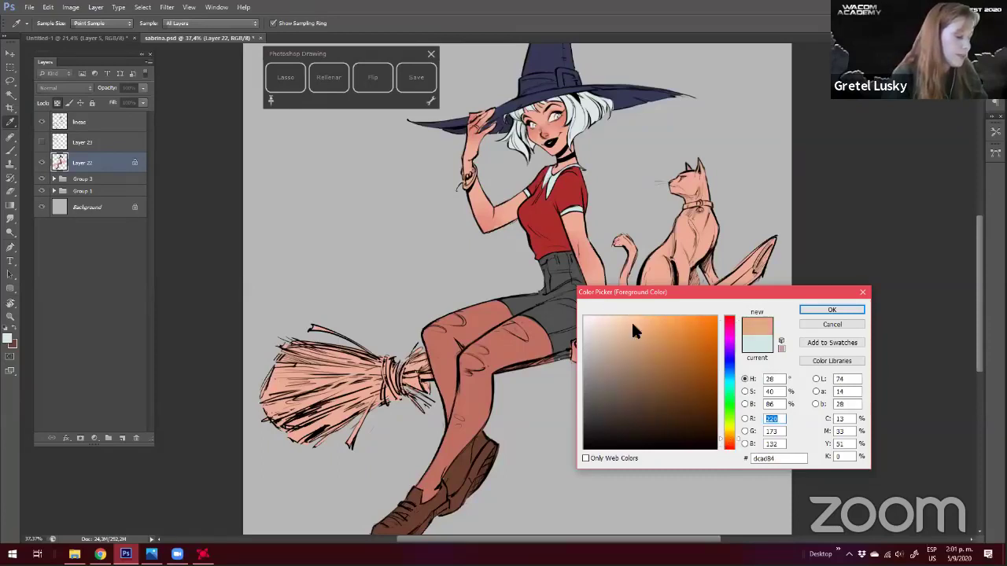
{"action": "left_click", "coordinate": [634, 327]}
{"action": "left_click", "coordinate": [645, 326]}
{"action": "left_click", "coordinate": [620, 436]}
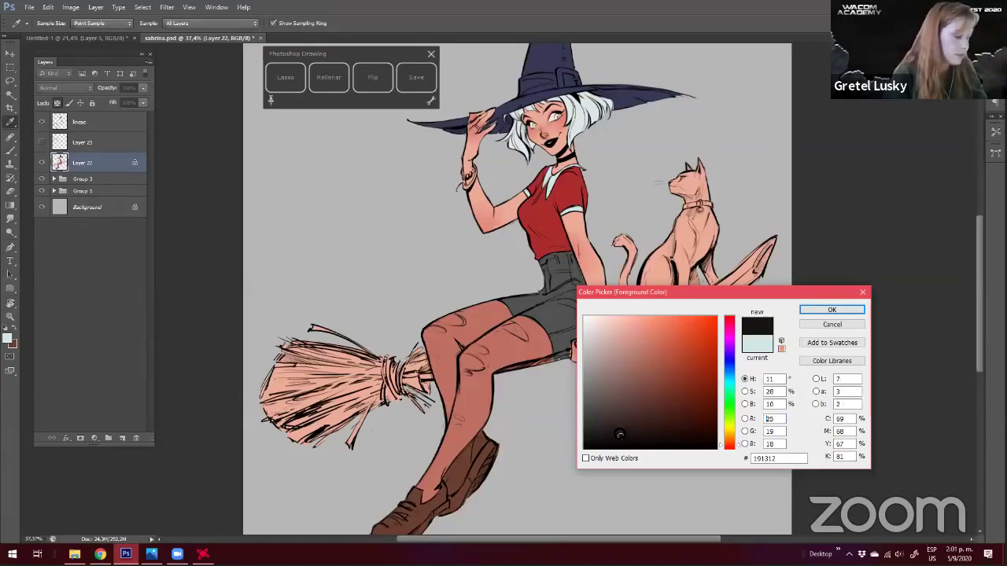
{"action": "key", "text": "Return"}
Lasso the whole cat, fill it with the near-black, and refill it with a lighter warm dark grey, #352c2a
{"action": "mouse_move", "coordinate": [667, 161]}
{"action": "left_mouse_down"}
{"action": "mouse_move", "coordinate": [650, 316]}
{"action": "mouse_move", "coordinate": [696, 205]}
{"action": "left_mouse_up"}
{"action": "mouse_move", "coordinate": [667, 309]}
{"action": "left_mouse_down"}
{"action": "mouse_move", "coordinate": [683, 297]}
{"action": "mouse_move", "coordinate": [632, 162]}
{"action": "mouse_move", "coordinate": [603, 195]}
{"action": "left_mouse_up"}
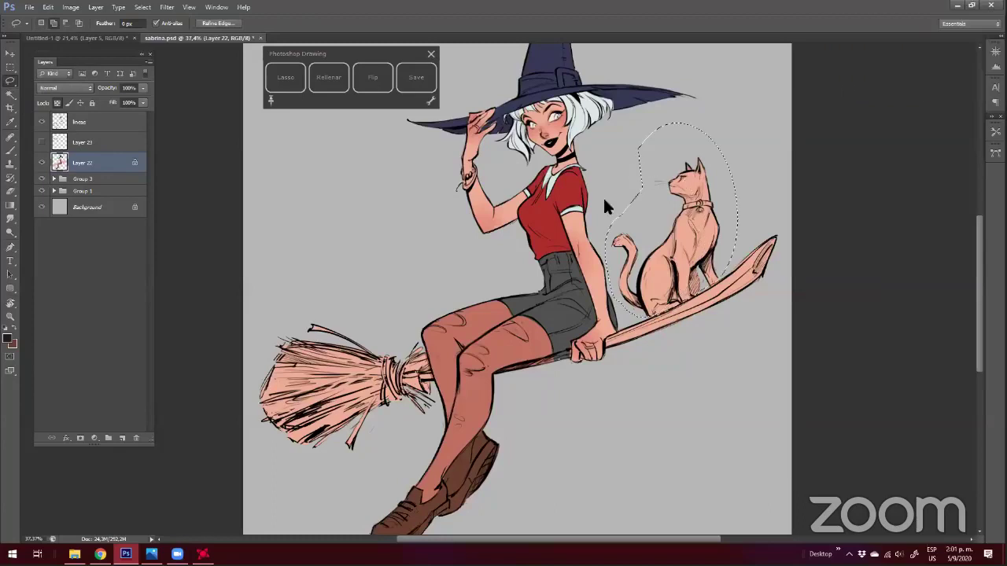
{"action": "left_click", "coordinate": [329, 79]}
{"action": "key", "text": "ctrl+d"}
{"action": "left_click", "coordinate": [610, 406]}
{"action": "key", "text": "Return"}
{"action": "left_click", "coordinate": [336, 81]}
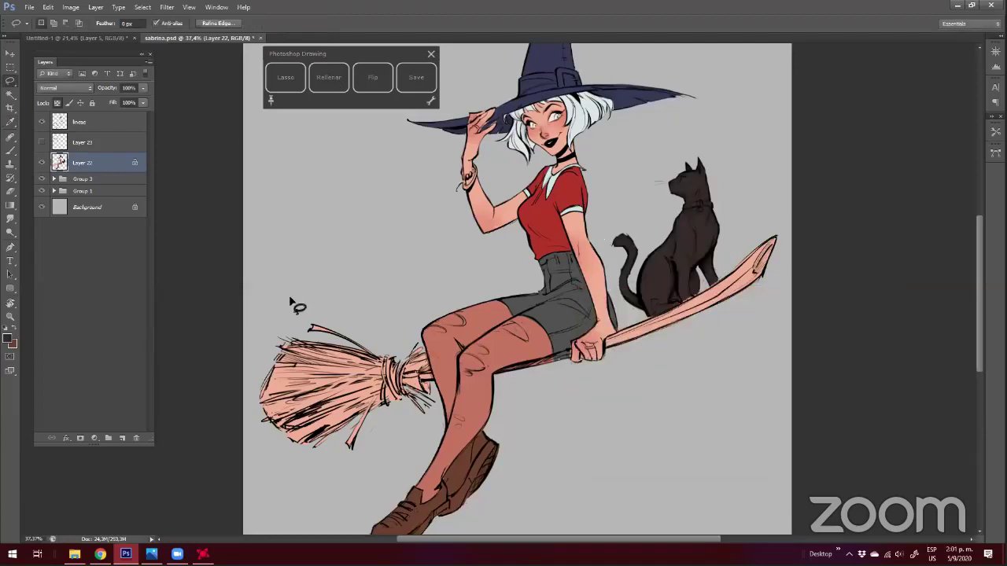
Shift the Photoshop Drawing panel clear of the artwork and add a new layer above Layer 22
{"action": "scroll", "coordinate": [304, 316], "scroll_direction": "down", "scroll_amount": 1}
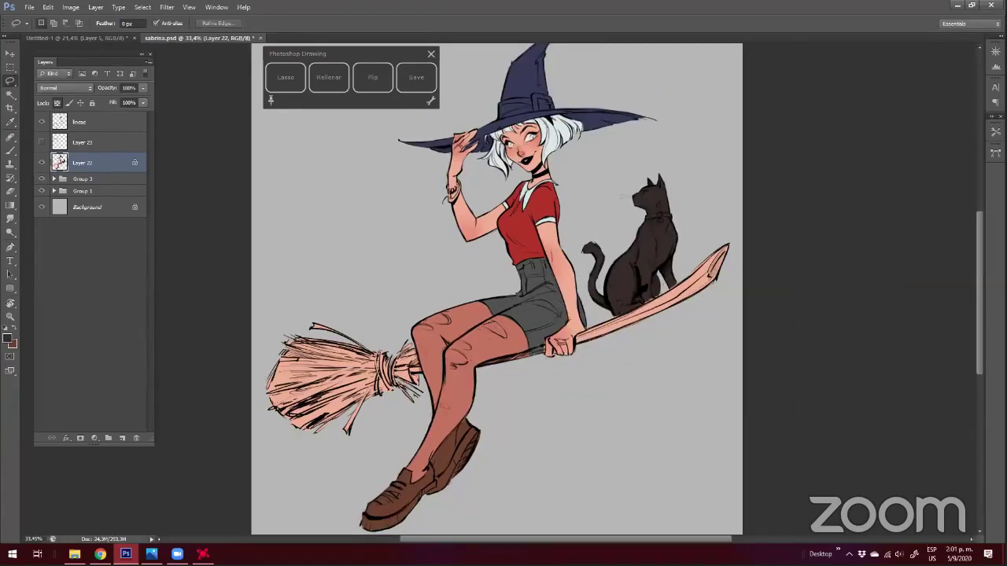
{"action": "key", "text": "b"}
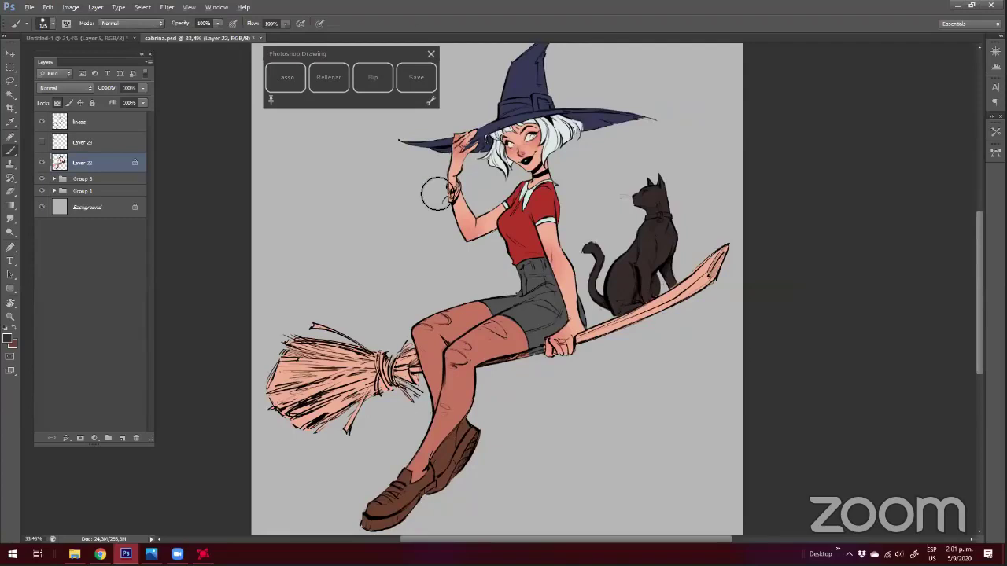
{"action": "left_click_drag", "start_coordinate": [310, 52], "coordinate": [262, 54]}
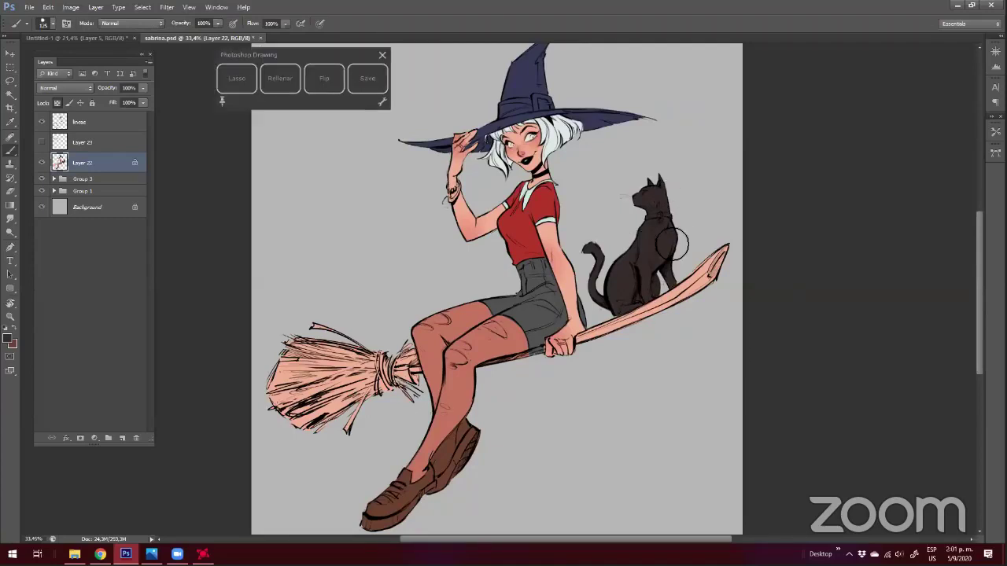
{"action": "left_click", "coordinate": [122, 438]}
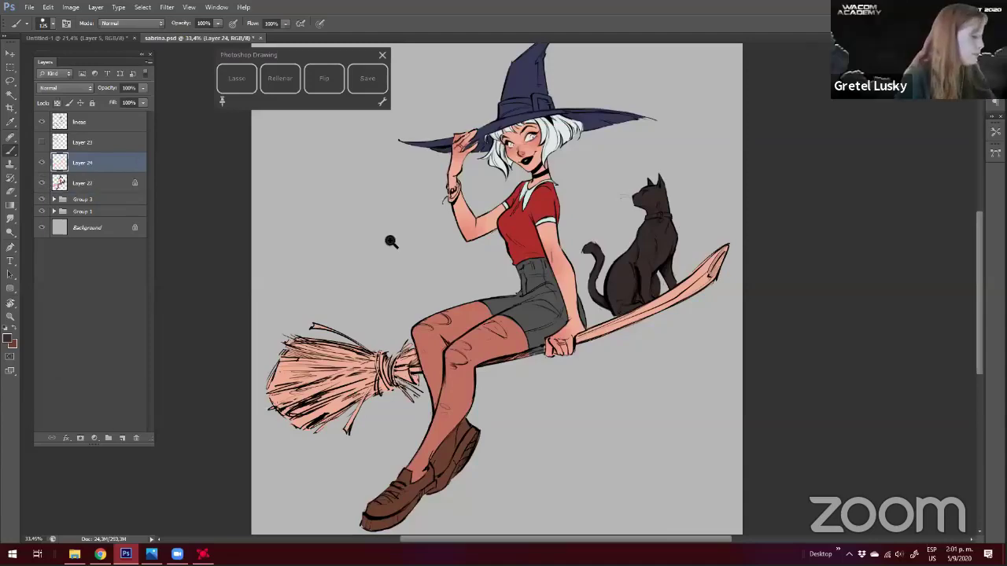
Handwrite the artist's handle above the broom bristles on the new layer with a small dark brush, and underline it
{"action": "mouse_move", "coordinate": [285, 239]}
{"action": "left_mouse_down"}
{"action": "mouse_move", "coordinate": [383, 288]}
{"action": "mouse_move", "coordinate": [376, 286]}
{"action": "left_mouse_up"}
{"action": "key", "text": "bracketleft"}
{"action": "key", "text": "bracketleft"}
{"action": "key", "text": "bracketleft"}
{"action": "key", "text": "bracketleft"}
{"action": "key", "text": "bracketleft"}
{"action": "key", "text": "bracketleft"}
{"action": "mouse_move", "coordinate": [296, 269]}
{"action": "left_mouse_down"}
{"action": "mouse_move", "coordinate": [338, 289]}
{"action": "mouse_move", "coordinate": [368, 271]}
{"action": "mouse_move", "coordinate": [369, 292]}
{"action": "left_mouse_up"}
{"action": "left_click_drag", "start_coordinate": [385, 272], "coordinate": [397, 292]}
{"action": "left_click_drag", "start_coordinate": [413, 270], "coordinate": [399, 304]}
{"action": "left_click_drag", "start_coordinate": [279, 299], "coordinate": [384, 298]}
{"action": "key", "text": "ctrl+space"}
{"action": "mouse_move", "coordinate": [290, 346]}
{"action": "left_mouse_down"}
{"action": "mouse_move", "coordinate": [272, 302]}
{"action": "mouse_move", "coordinate": [283, 296]}
{"action": "mouse_move", "coordinate": [279, 308]}
{"action": "mouse_move", "coordinate": [378, 356]}
{"action": "left_mouse_up"}
{"action": "key", "text": "ctrl+space"}
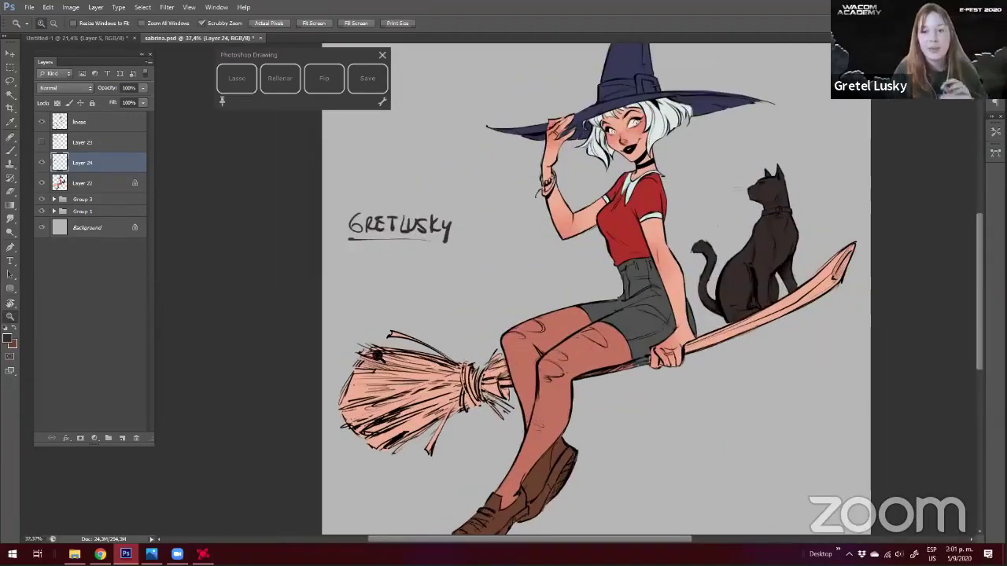
Lasso the broom's bristles and extend the selection around the stray twigs and the binding
{"action": "mouse_move", "coordinate": [393, 317]}
{"action": "left_mouse_down"}
{"action": "mouse_move", "coordinate": [410, 309]}
{"action": "mouse_move", "coordinate": [472, 338]}
{"action": "left_mouse_up"}
{"action": "key", "text": "l"}
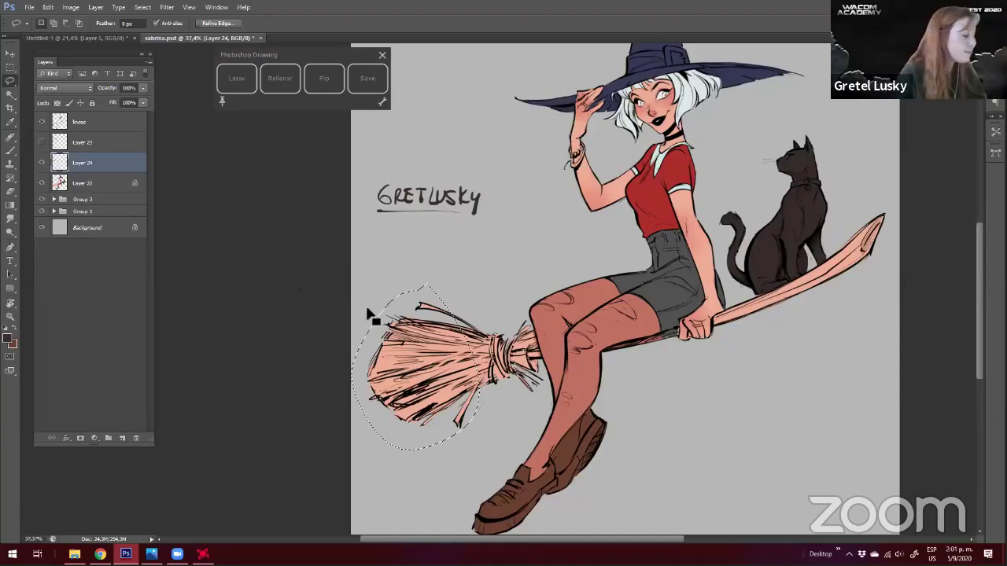
{"action": "left_click_drag", "start_coordinate": [520, 260], "coordinate": [480, 239]}
{"action": "mouse_move", "coordinate": [425, 261]}
{"action": "left_mouse_down"}
{"action": "mouse_move", "coordinate": [497, 308]}
{"action": "mouse_move", "coordinate": [428, 412]}
{"action": "left_mouse_up"}
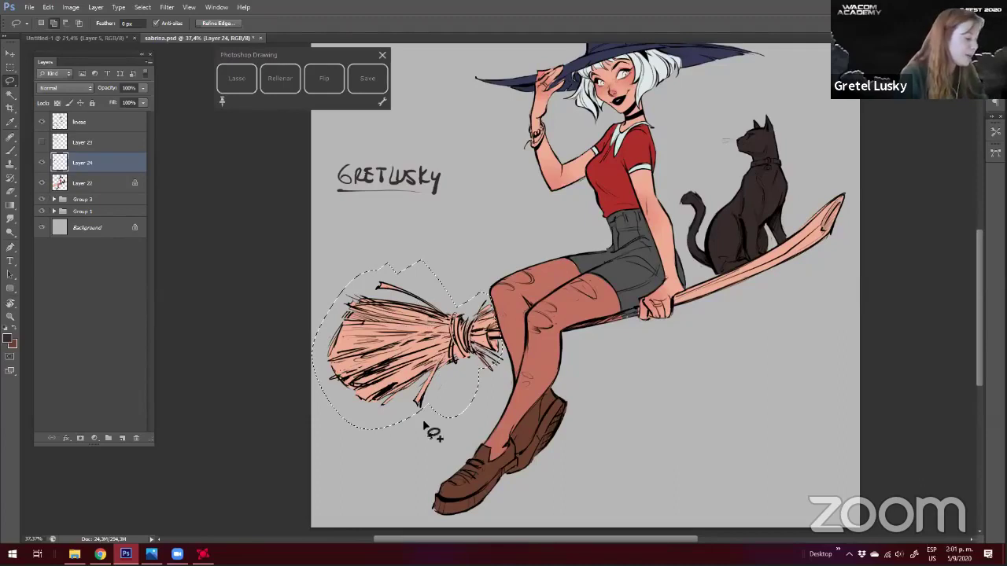
{"action": "left_click_drag", "start_coordinate": [500, 355], "coordinate": [405, 422]}
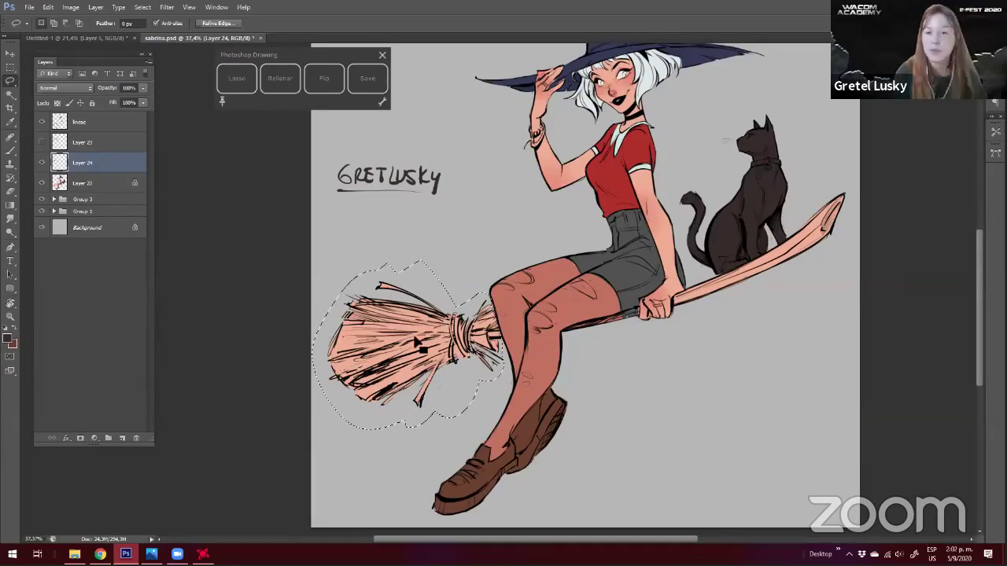
{"action": "left_click_drag", "start_coordinate": [405, 325], "coordinate": [385, 308]}
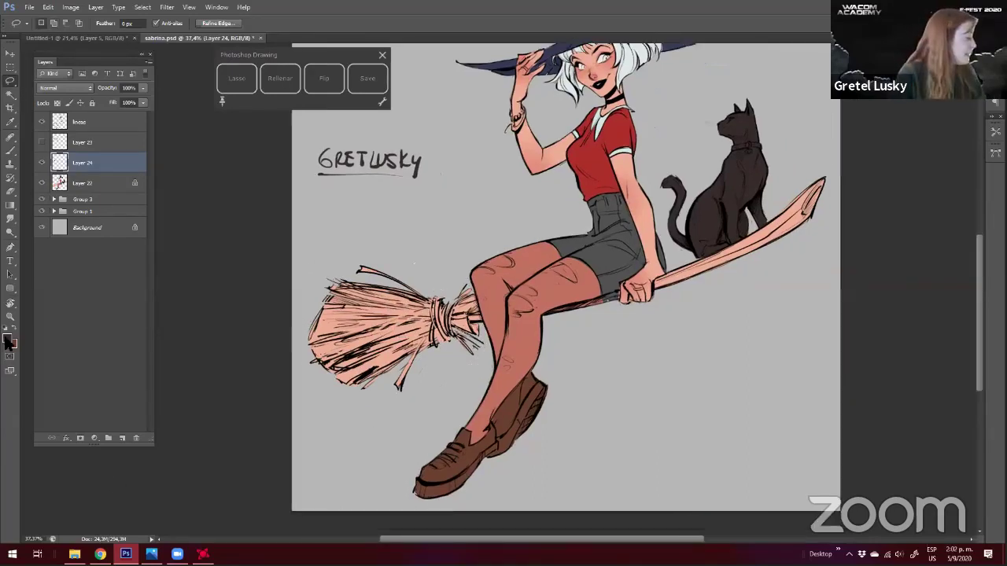
Restore the broom selection and choose a dark reddish brown, hue 11°, #6f2616, as the foreground colour
{"action": "key", "text": "ctrl+z"}
{"action": "key", "text": "i"}
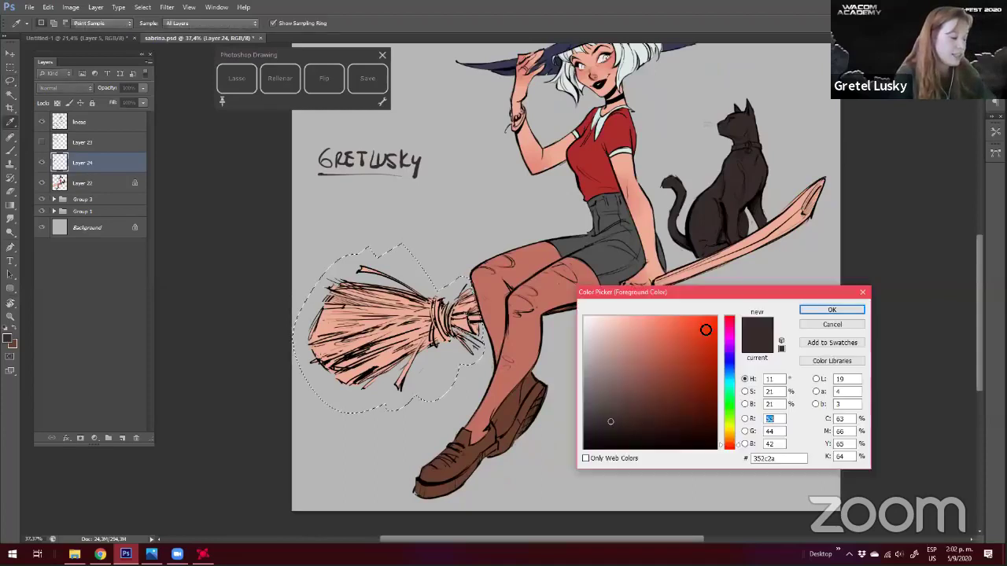
{"action": "left_click", "coordinate": [697, 401]}
{"action": "left_click", "coordinate": [690, 391]}
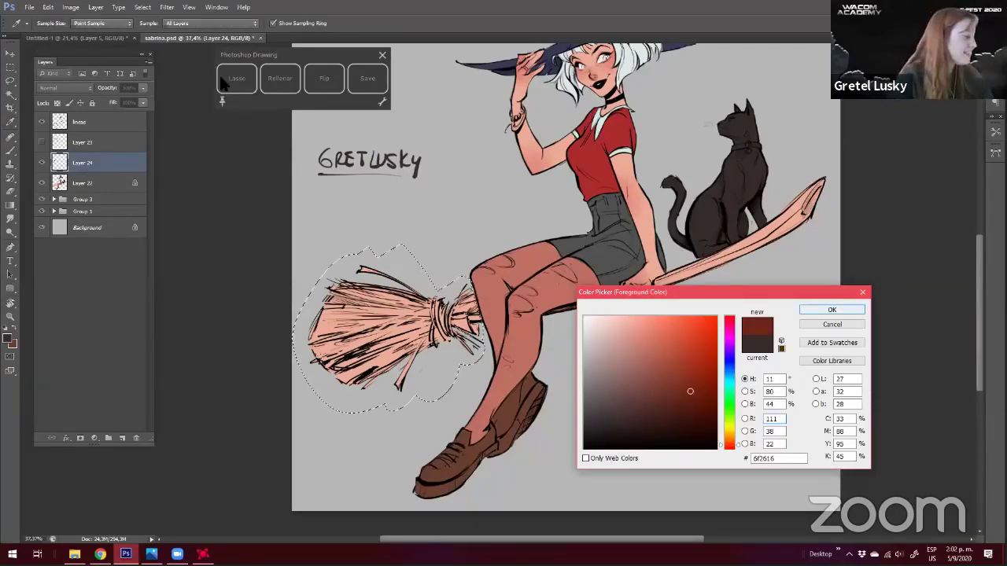
{"action": "left_click", "coordinate": [223, 83]}
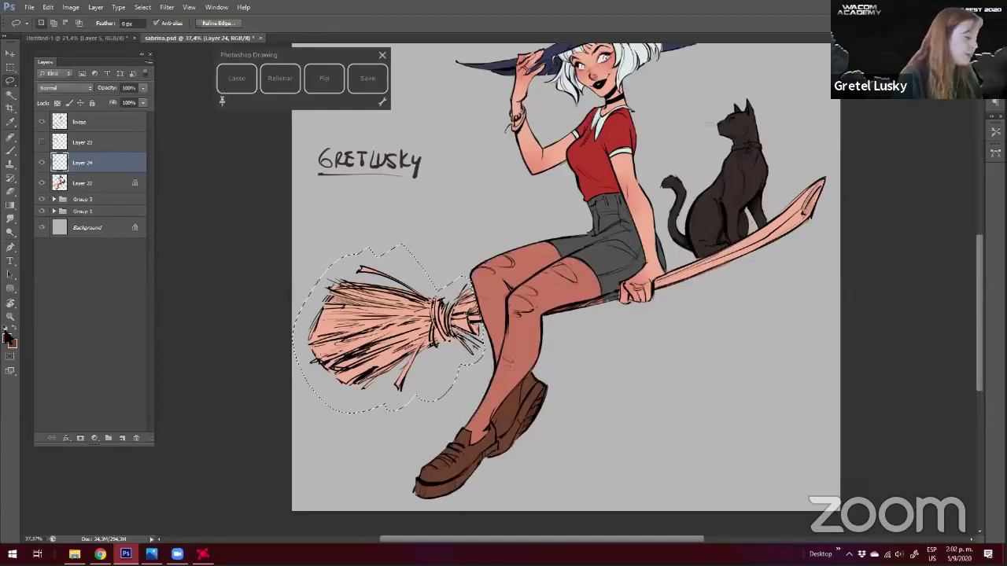
{"action": "left_click", "coordinate": [8, 338]}
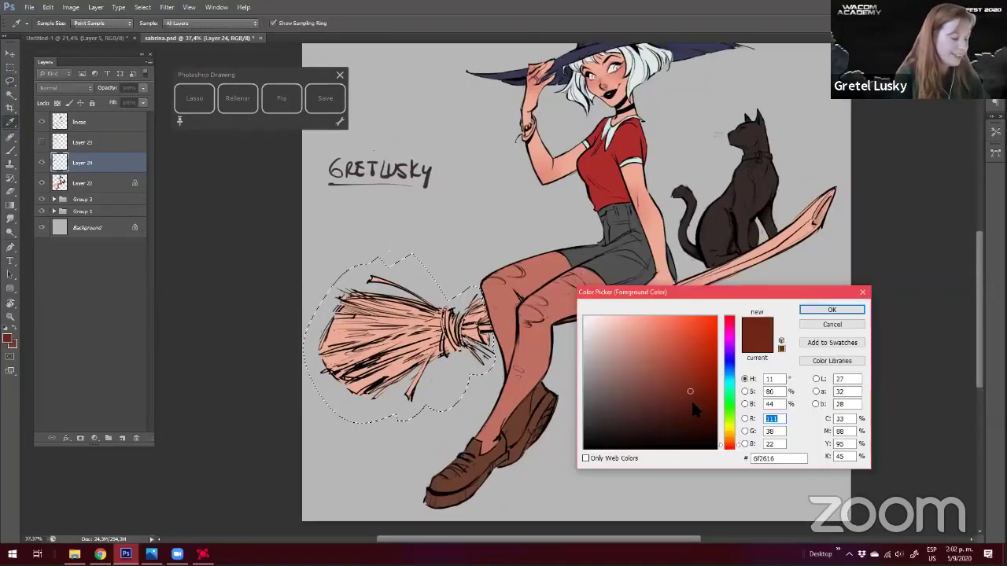
{"action": "key", "text": "Return"}
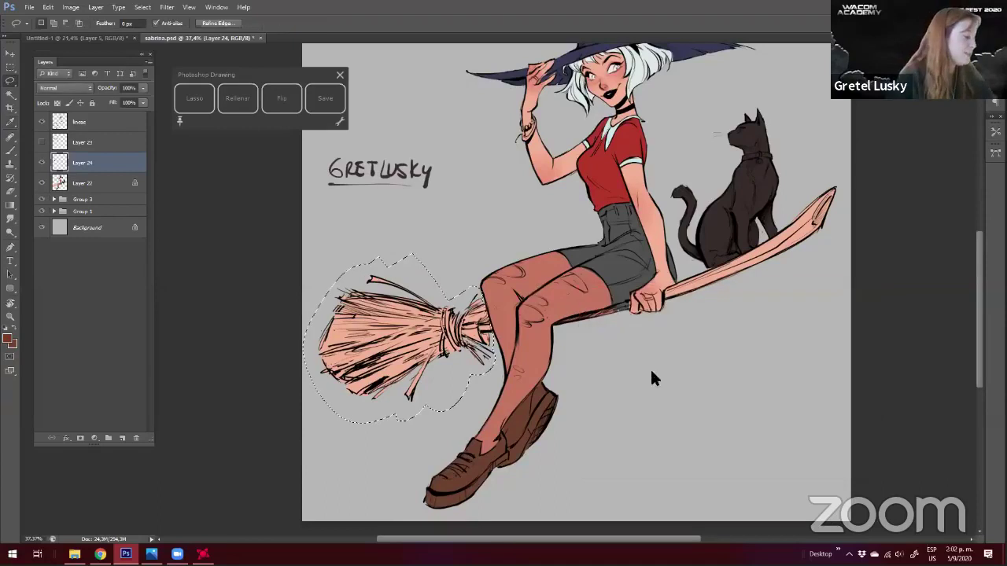
{"action": "left_click", "coordinate": [235, 103]}
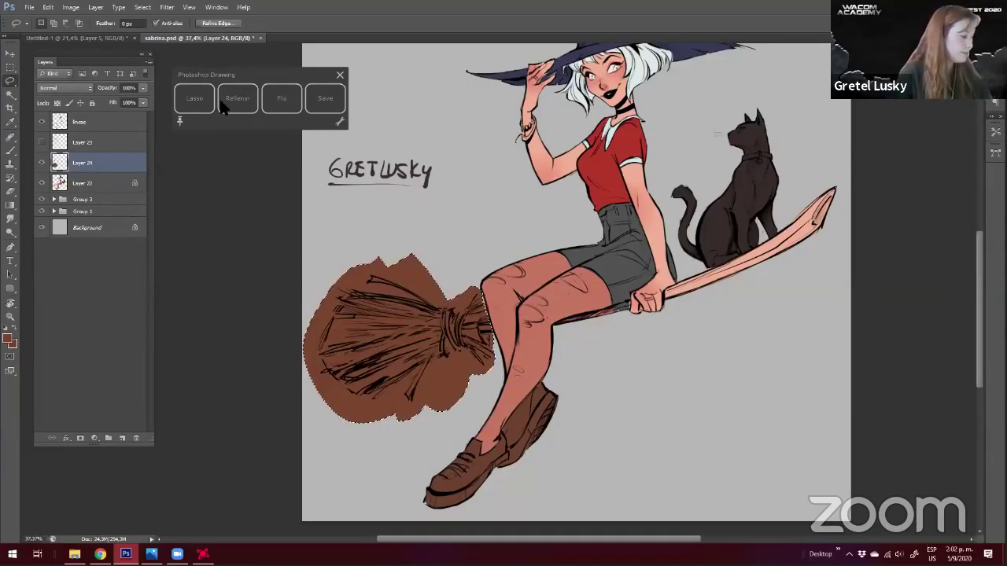
{"action": "key", "text": "ctrl+z"}
Fill the selected broom bristles on Layer 22 with a greyish tan, hue 30°, #957a60, and clear the selection
{"action": "left_click", "coordinate": [7, 339]}
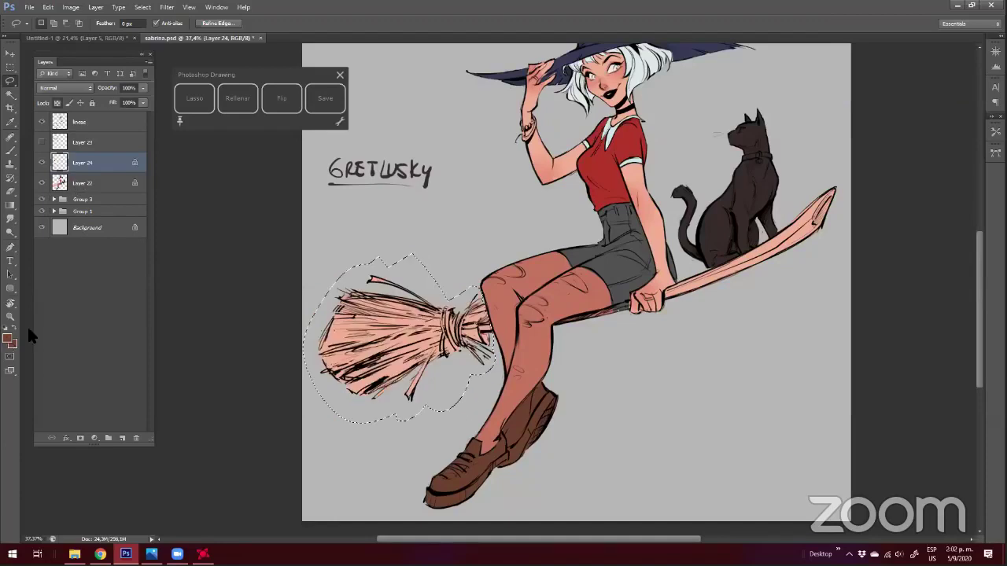
{"action": "left_click", "coordinate": [10, 339]}
{"action": "left_click", "coordinate": [731, 438]}
{"action": "left_click", "coordinate": [631, 371]}
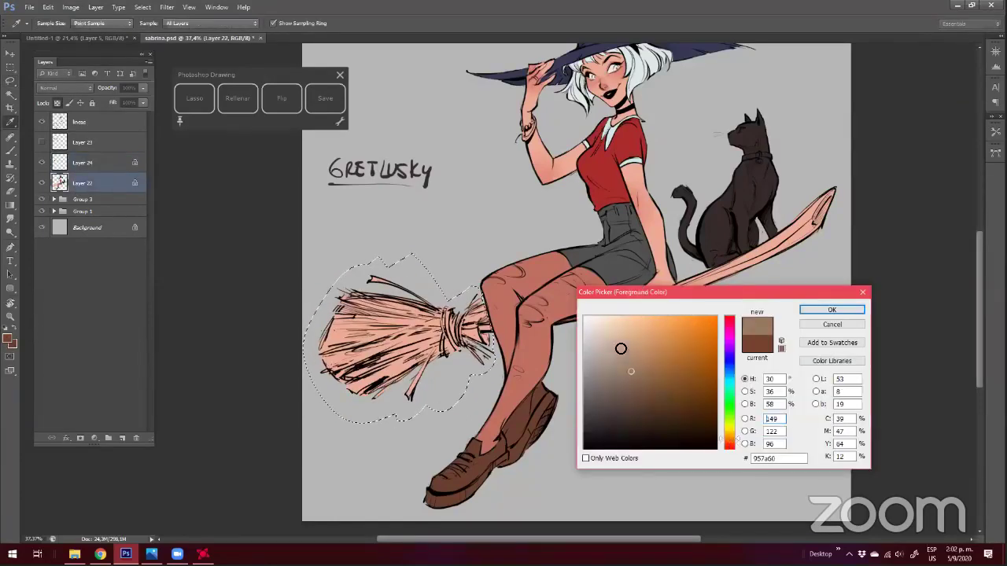
{"action": "key", "text": "Return"}
{"action": "key", "text": "alt+BackSpace"}
{"action": "key", "text": "l"}
{"action": "key", "text": "ctrl+d"}
Lasso the whole broom handle around the hand, fill it with a warm reddish brown, and clear the selection
{"action": "mouse_move", "coordinate": [637, 318]}
{"action": "left_mouse_down"}
{"action": "mouse_move", "coordinate": [594, 373]}
{"action": "mouse_move", "coordinate": [732, 306]}
{"action": "mouse_move", "coordinate": [769, 312]}
{"action": "mouse_move", "coordinate": [809, 246]}
{"action": "mouse_move", "coordinate": [662, 328]}
{"action": "left_mouse_up"}
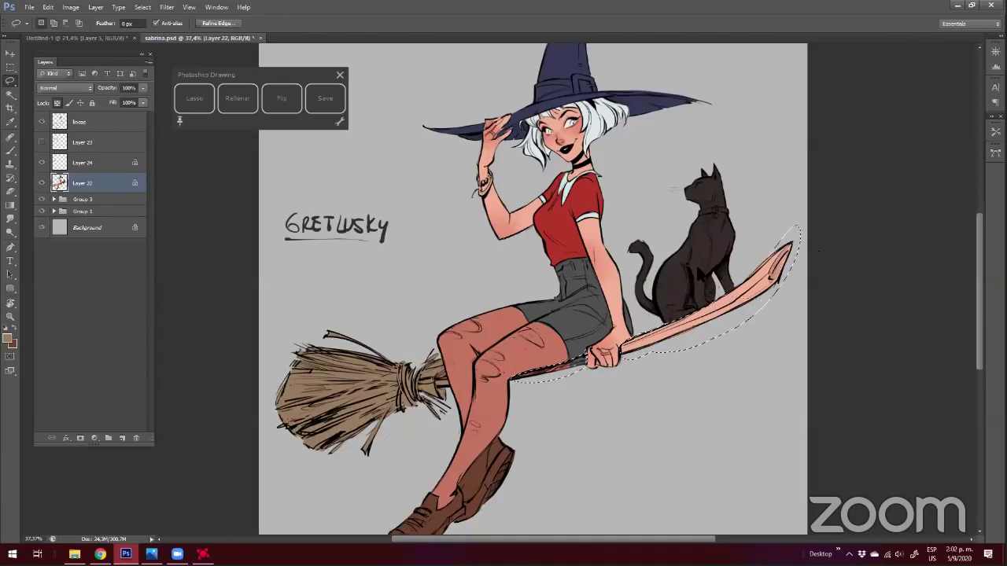
{"action": "left_click", "coordinate": [10, 336]}
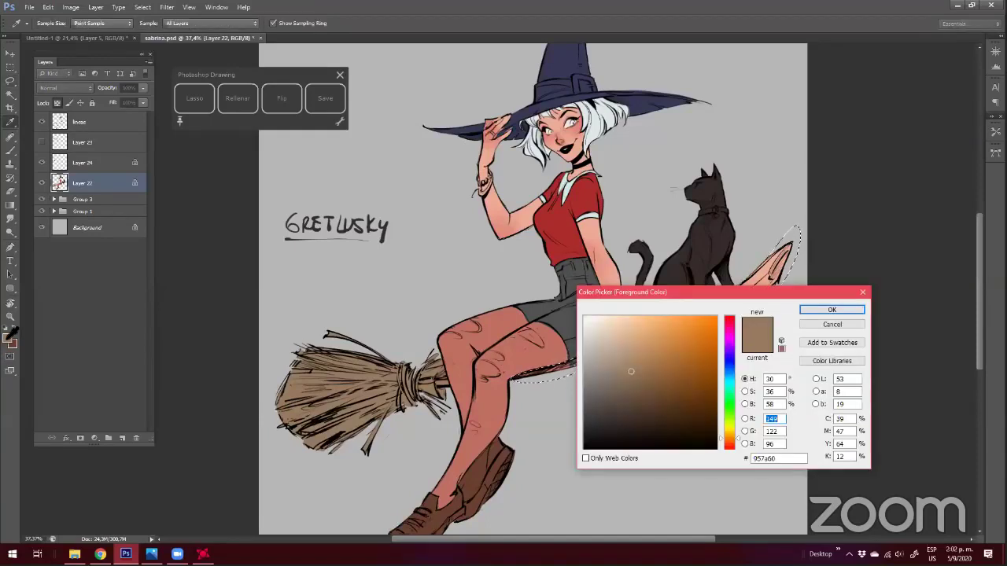
{"action": "left_click", "coordinate": [729, 443]}
{"action": "left_click", "coordinate": [728, 442]}
{"action": "left_click", "coordinate": [236, 104]}
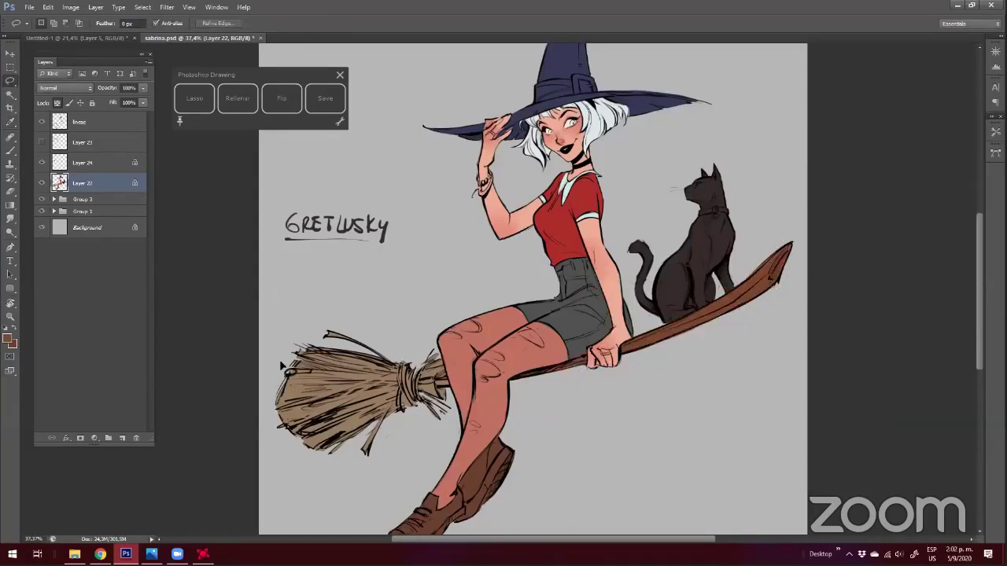
Paint the torn holes in the witch's stockings with her sampled light skin tone
{"action": "scroll", "coordinate": [590, 244], "scroll_direction": "up", "scroll_amount": 1}
{"action": "key", "text": "b"}
{"action": "left_click", "coordinate": [543, 104], "text": "alt"}
{"action": "left_click", "coordinate": [532, 102], "text": "alt"}
{"action": "mouse_move", "coordinate": [469, 393]}
{"action": "left_mouse_down"}
{"action": "mouse_move", "coordinate": [455, 388]}
{"action": "mouse_move", "coordinate": [466, 391]}
{"action": "mouse_move", "coordinate": [469, 380]}
{"action": "left_mouse_up"}
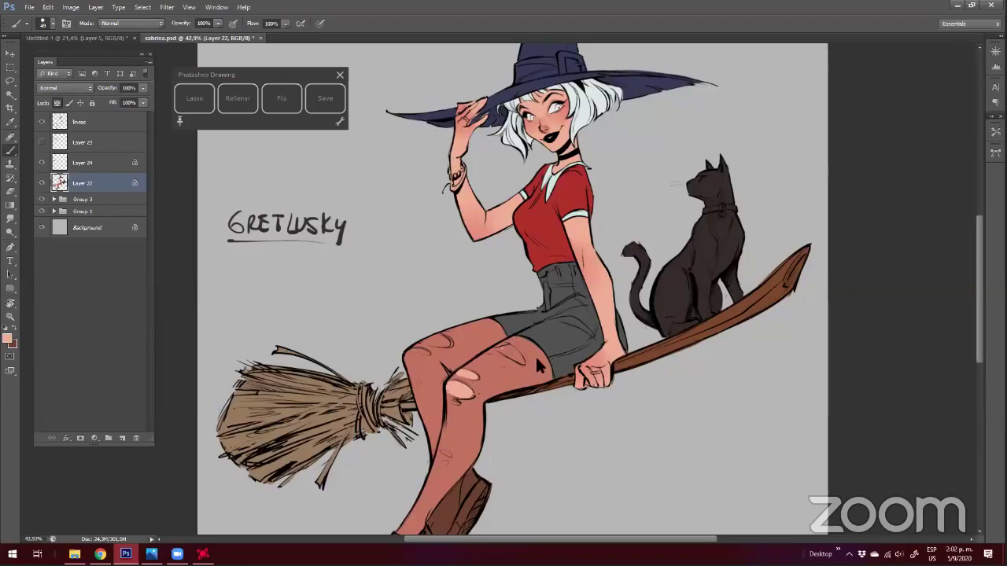
{"action": "left_click_drag", "start_coordinate": [502, 337], "coordinate": [511, 356]}
{"action": "left_click_drag", "start_coordinate": [431, 340], "coordinate": [446, 343]}
Lasso the soles of both shoes, fill them with a darker brown based on the sampled shoe colour, and deselect
{"action": "key", "text": "z"}
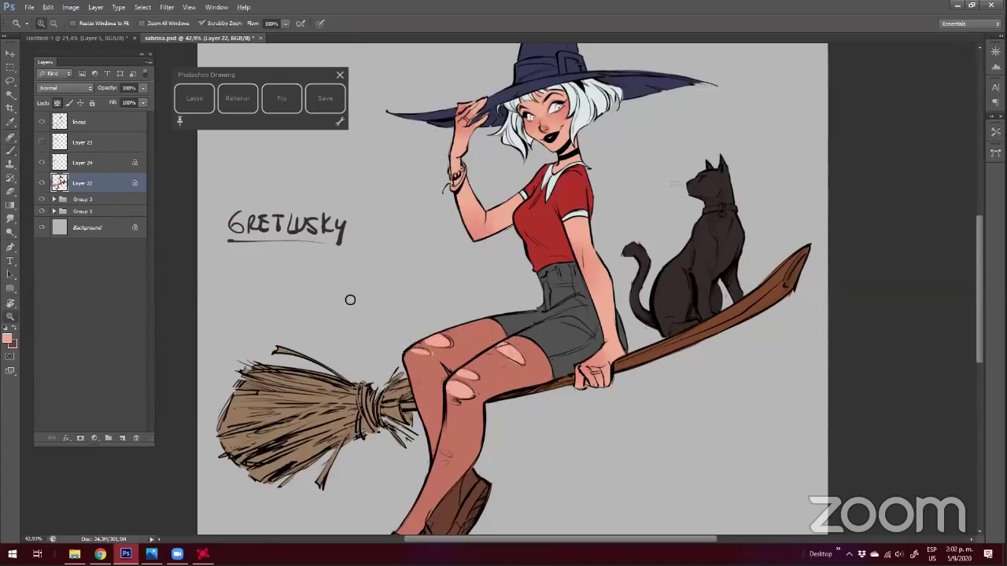
{"action": "key", "text": "ctrl+0"}
{"action": "left_click_drag", "start_coordinate": [403, 503], "coordinate": [496, 432]}
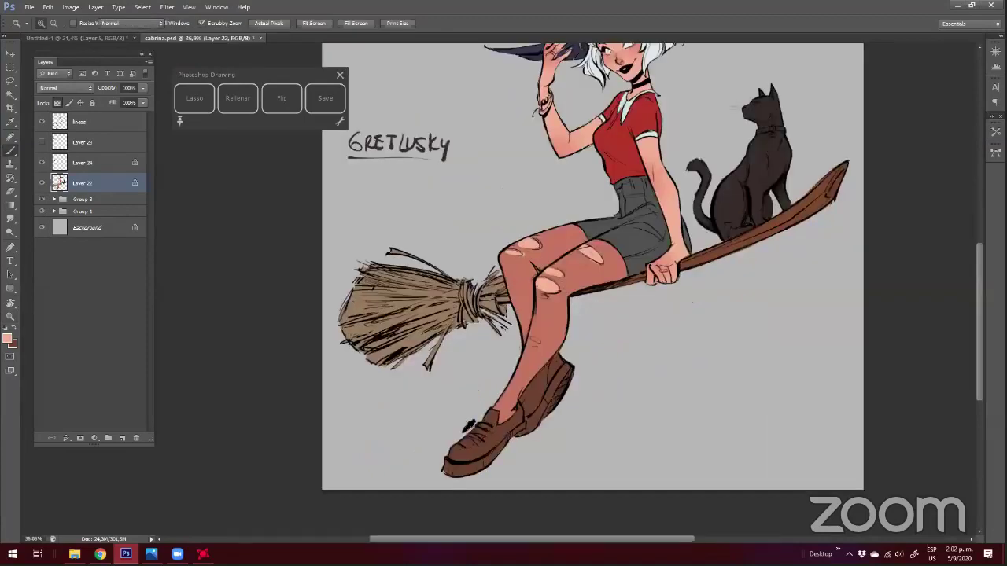
{"action": "left_click", "coordinate": [475, 442], "text": "alt"}
{"action": "left_click", "coordinate": [8, 339]}
{"action": "left_click", "coordinate": [662, 404]}
{"action": "key", "text": "Return"}
{"action": "key", "text": "l"}
{"action": "mouse_move", "coordinate": [555, 363]}
{"action": "left_mouse_down"}
{"action": "mouse_move", "coordinate": [531, 404]}
{"action": "mouse_move", "coordinate": [584, 333]}
{"action": "left_mouse_up"}
{"action": "left_click_drag", "start_coordinate": [509, 445], "coordinate": [449, 455]}
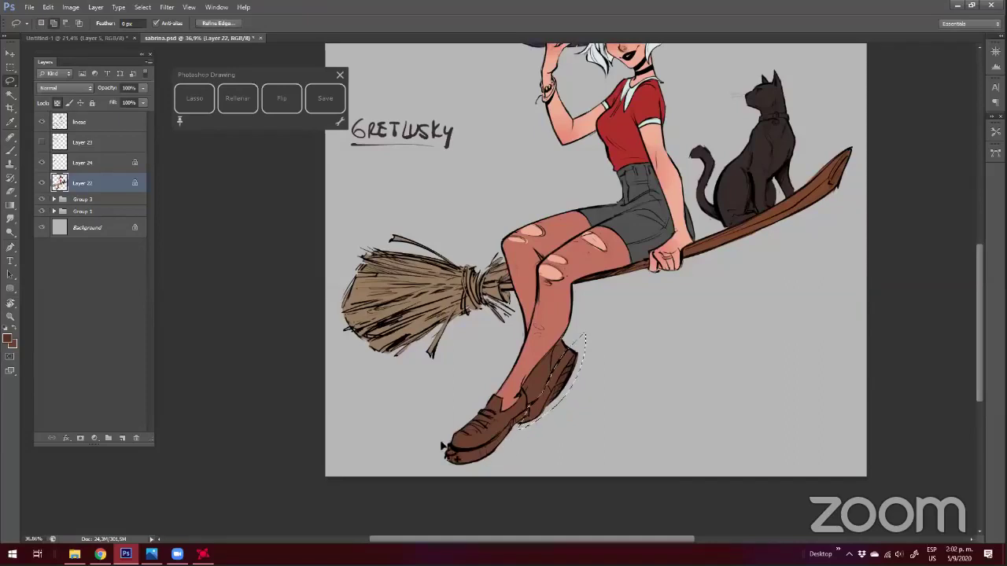
{"action": "left_click", "coordinate": [237, 99]}
{"action": "key", "text": "ctrl+d"}
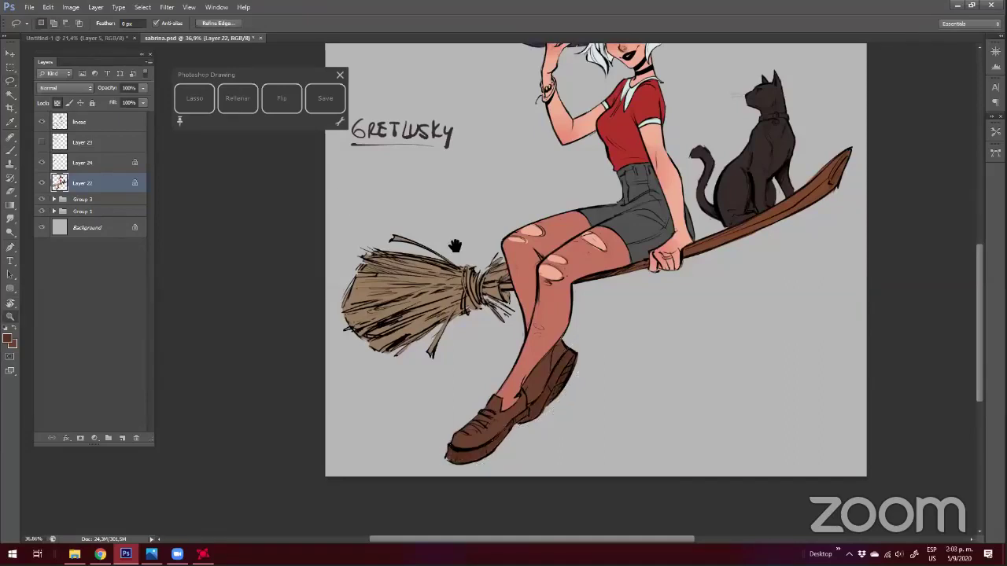
Paint the irises of both the witch's eyes dark green, hue 145°, #1a5c36
{"action": "left_click_drag", "start_coordinate": [456, 246], "coordinate": [548, 228]}
{"action": "key", "text": "b"}
{"action": "key", "text": "b"}
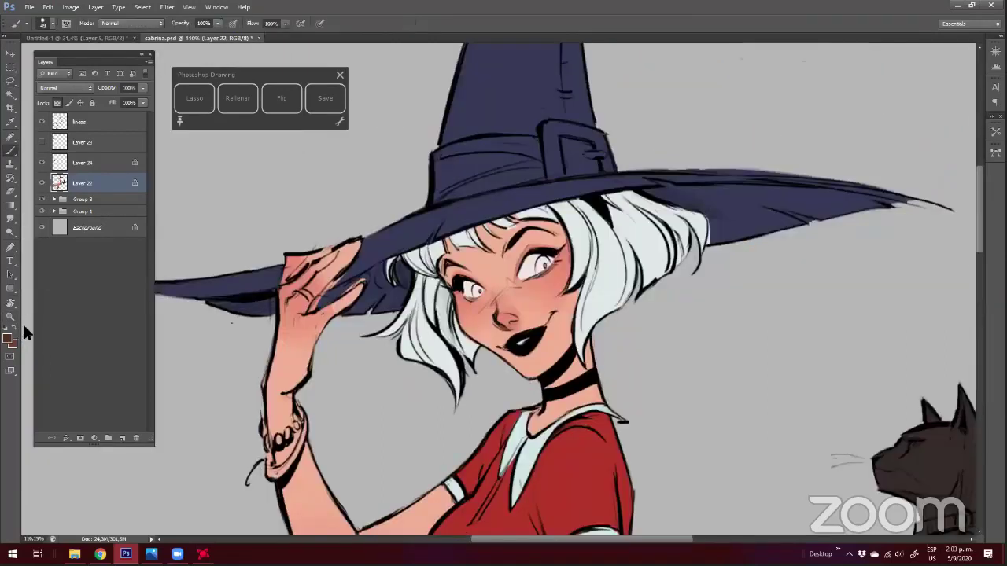
{"action": "left_click", "coordinate": [8, 338]}
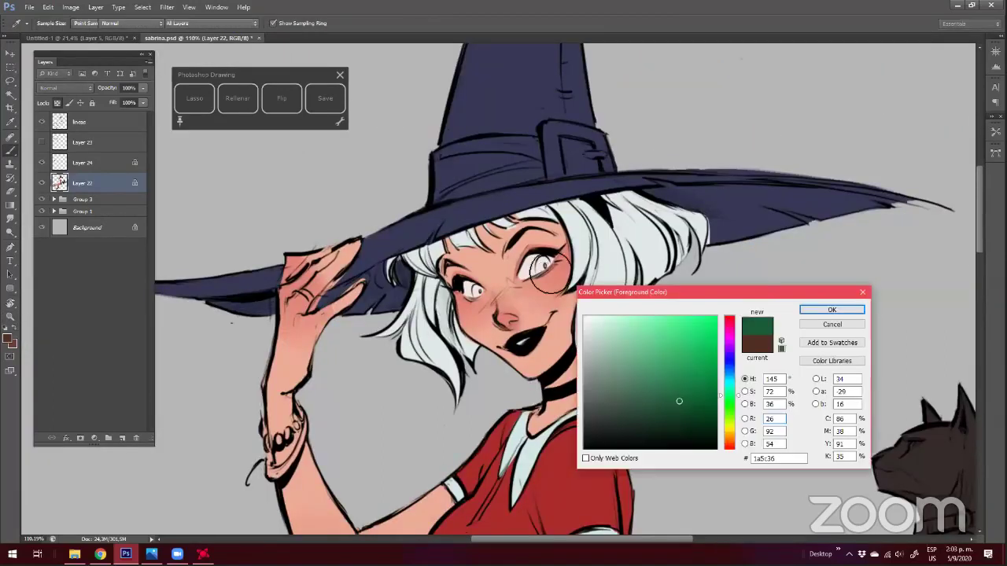
{"action": "key", "text": "Return"}
{"action": "left_click", "coordinate": [542, 267]}
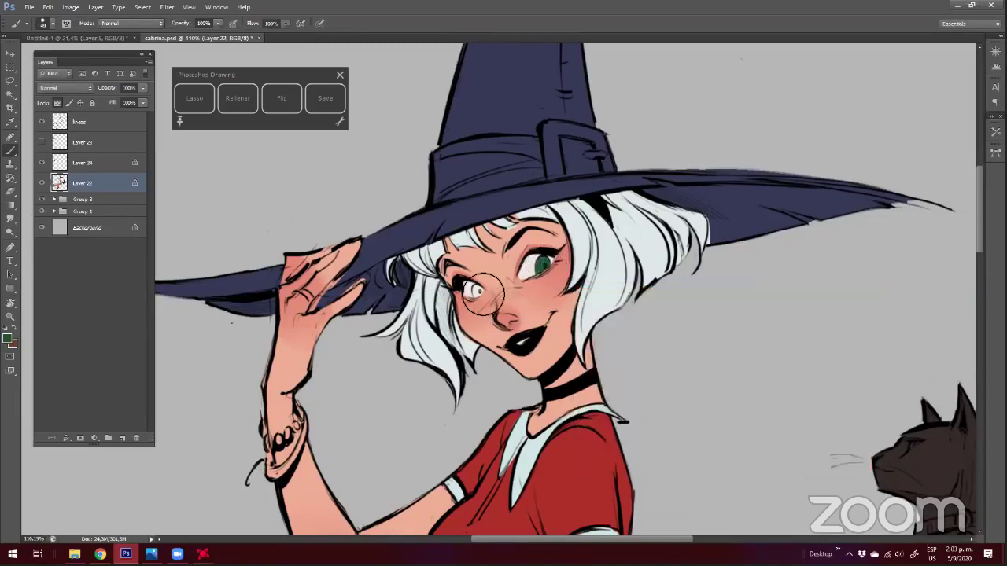
{"action": "left_click", "coordinate": [478, 293]}
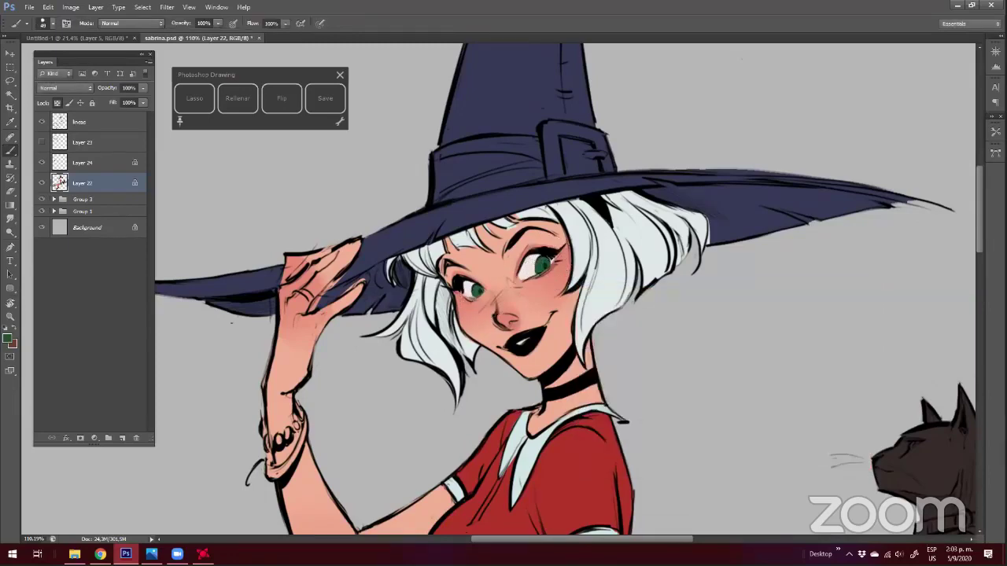
Bring the cat sitting on the broom handle into close view
{"action": "key", "text": "z"}
{"action": "left_click_drag", "start_coordinate": [423, 253], "coordinate": [354, 259]}
{"action": "left_click_drag", "start_coordinate": [479, 322], "coordinate": [376, 285]}
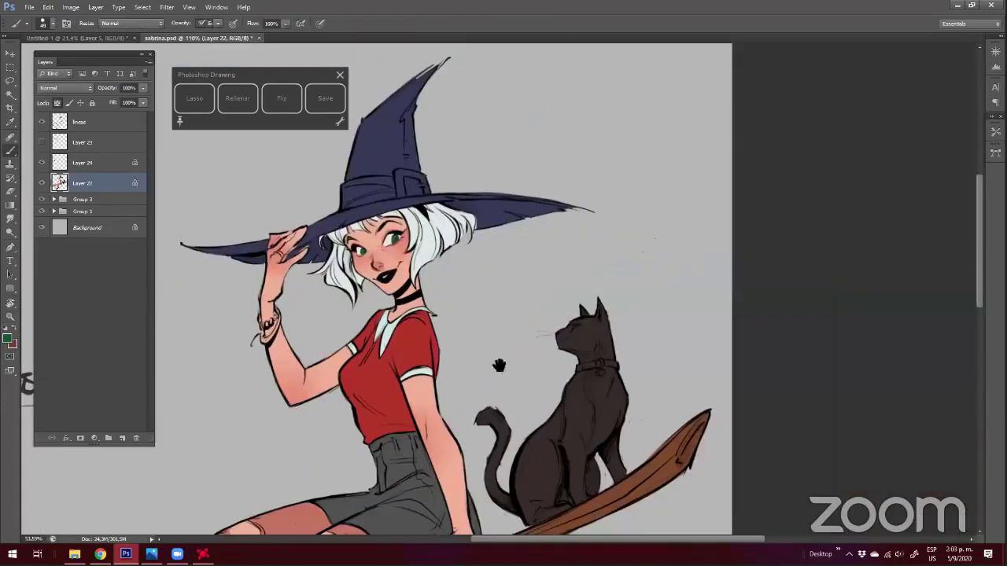
{"action": "left_click_drag", "start_coordinate": [499, 366], "coordinate": [492, 364]}
{"action": "key", "text": "z"}
{"action": "mouse_move", "coordinate": [505, 311]}
{"action": "left_mouse_down"}
{"action": "mouse_move", "coordinate": [533, 311]}
{"action": "mouse_move", "coordinate": [463, 243]}
{"action": "left_mouse_up"}
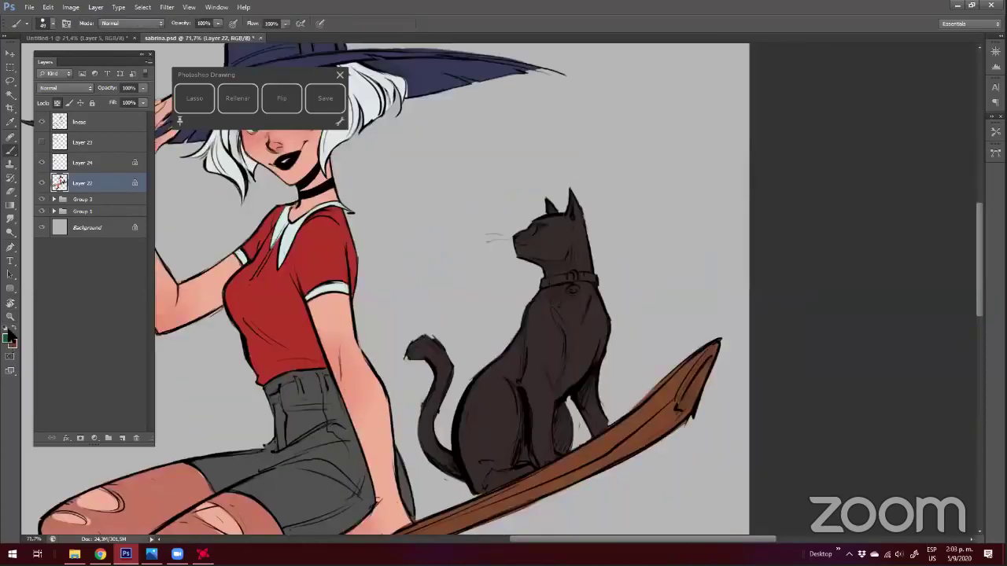
Set the foreground colour to a light salmon, e29e8c, for the cat's collar
{"action": "left_click", "coordinate": [9, 337]}
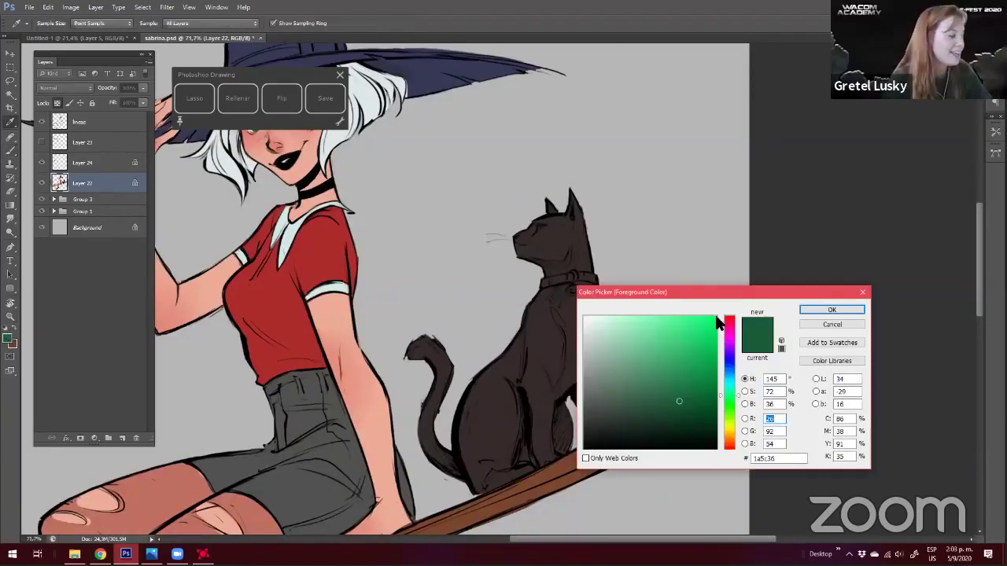
{"action": "mouse_move", "coordinate": [730, 313]}
{"action": "left_mouse_down"}
{"action": "mouse_move", "coordinate": [729, 329]}
{"action": "mouse_move", "coordinate": [739, 322]}
{"action": "left_mouse_up"}
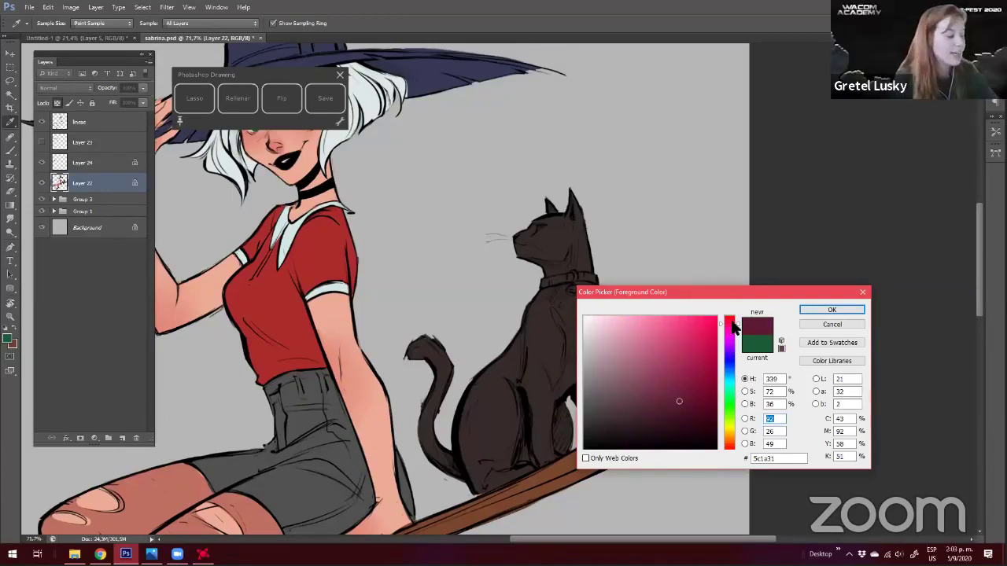
{"action": "left_click", "coordinate": [728, 443]}
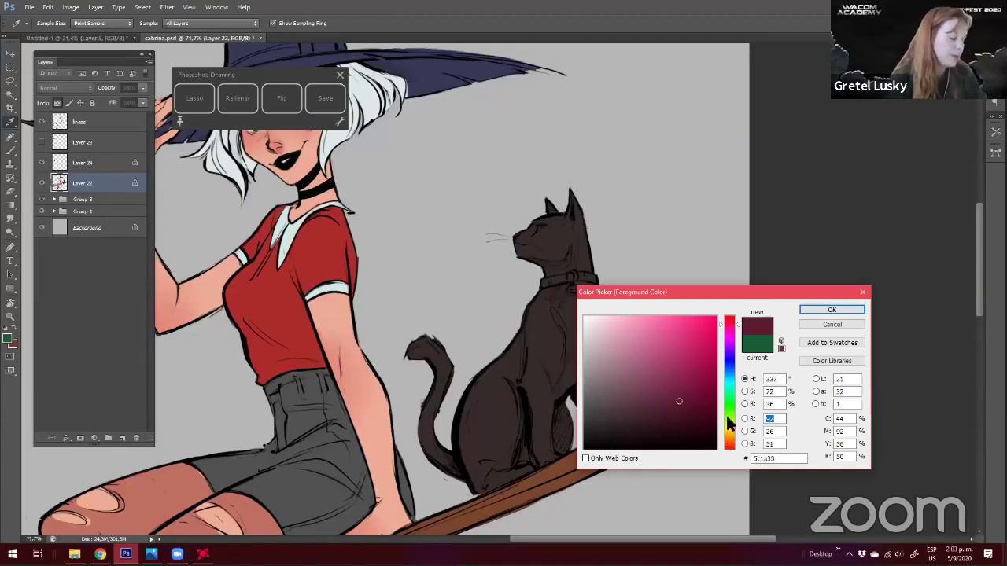
{"action": "left_click", "coordinate": [728, 323]}
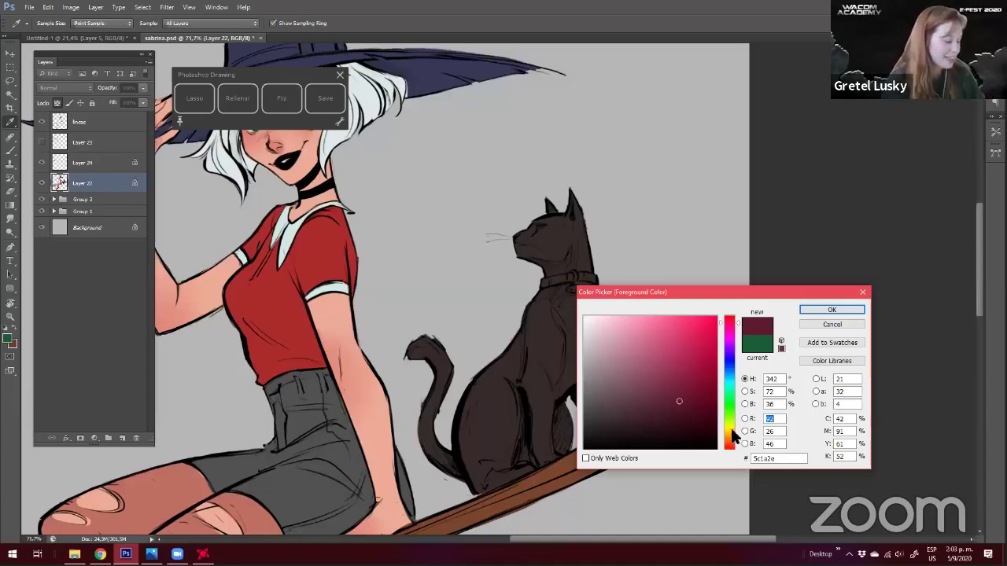
{"action": "left_click", "coordinate": [729, 444]}
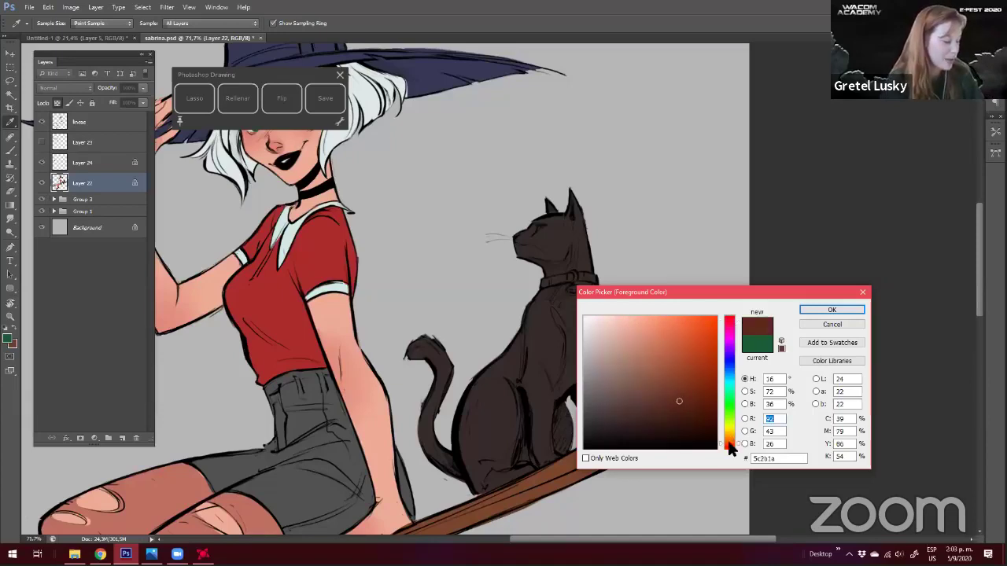
{"action": "left_click", "coordinate": [626, 333]}
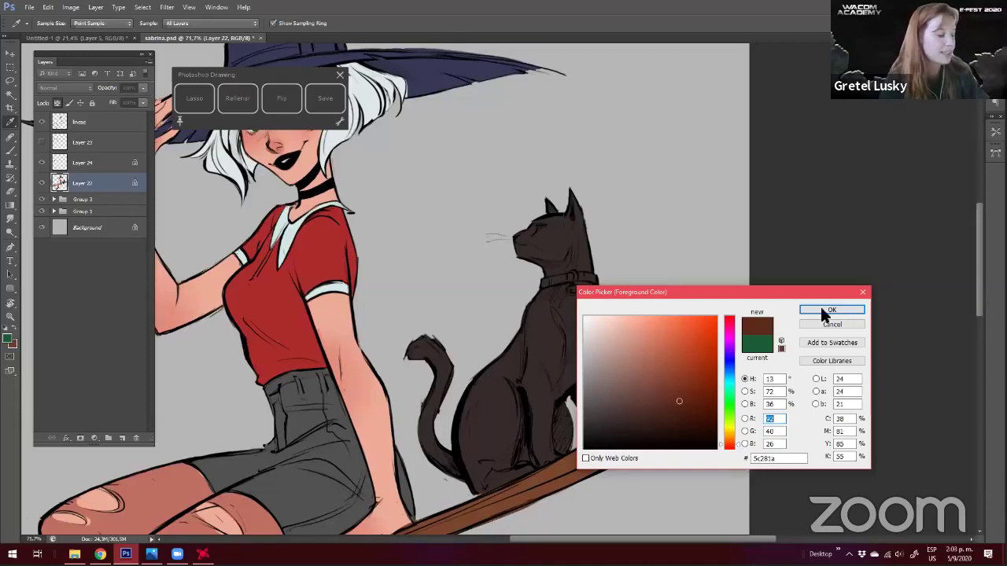
{"action": "key", "text": "Return"}
Set the foreground colour to pink e87689 and paint the cat's collar with it on Layer 22
{"action": "left_click", "coordinate": [10, 338]}
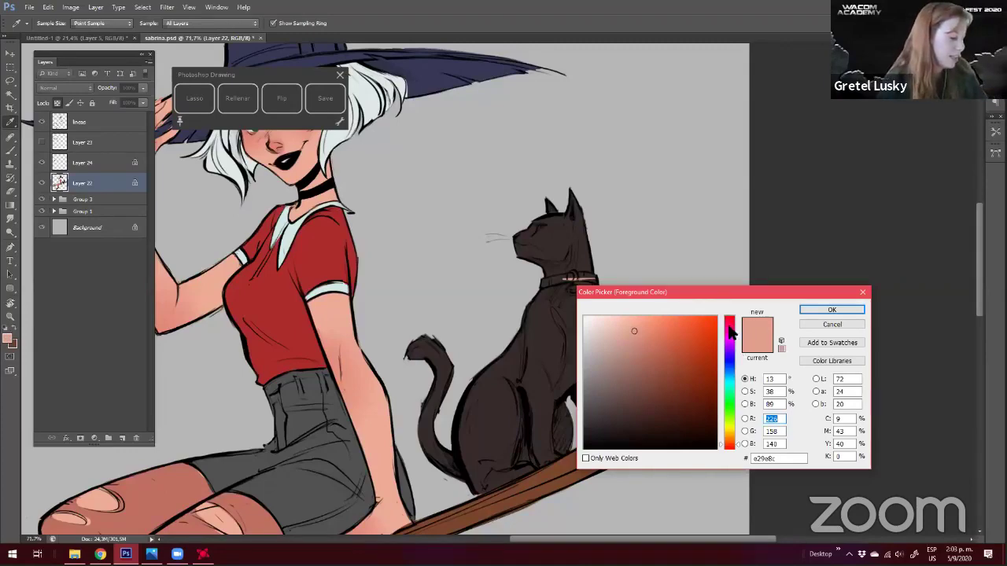
{"action": "left_click", "coordinate": [728, 323]}
{"action": "left_click", "coordinate": [730, 444]}
{"action": "left_click", "coordinate": [648, 330]}
{"action": "left_click", "coordinate": [639, 326]}
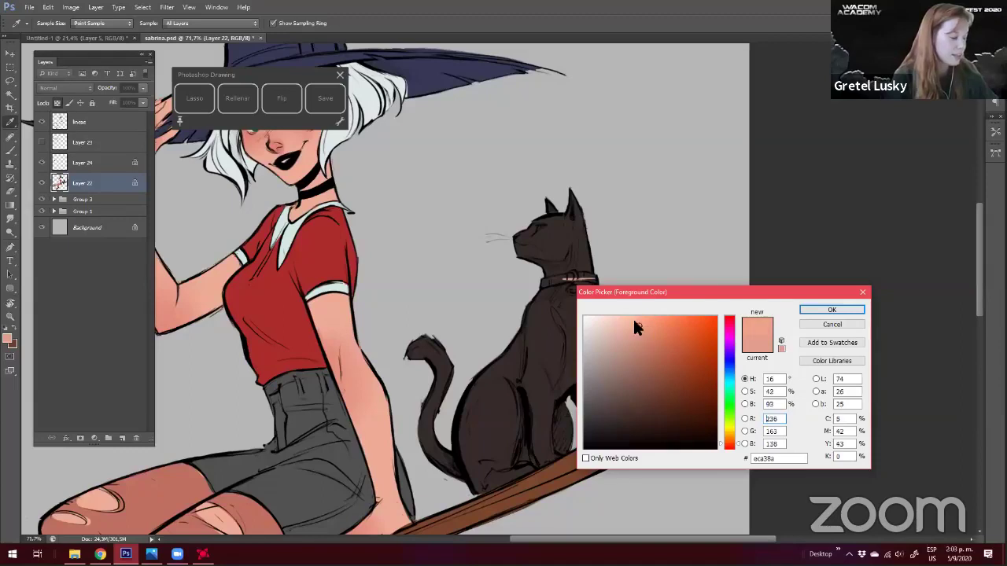
{"action": "left_click", "coordinate": [730, 325]}
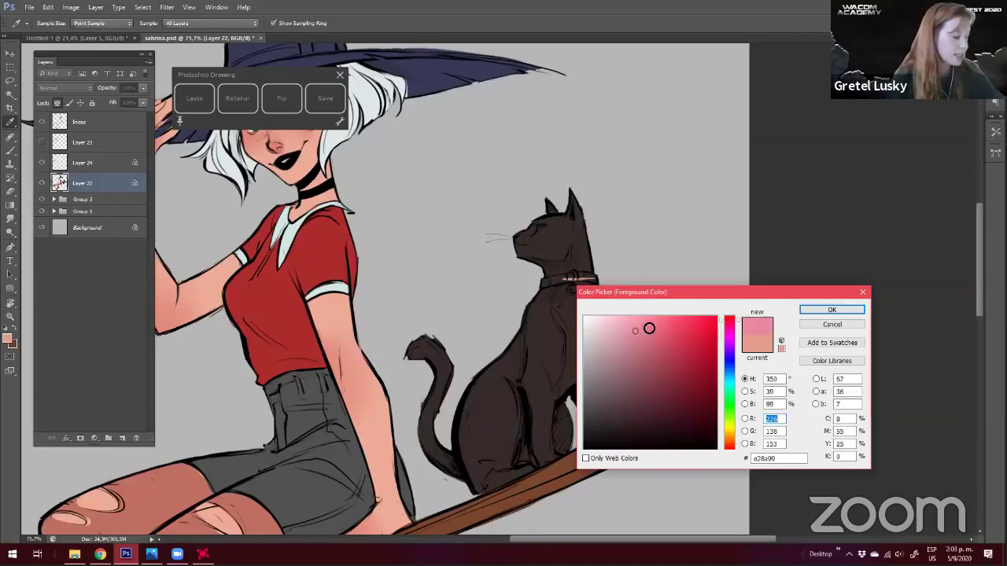
{"action": "left_click", "coordinate": [649, 328]}
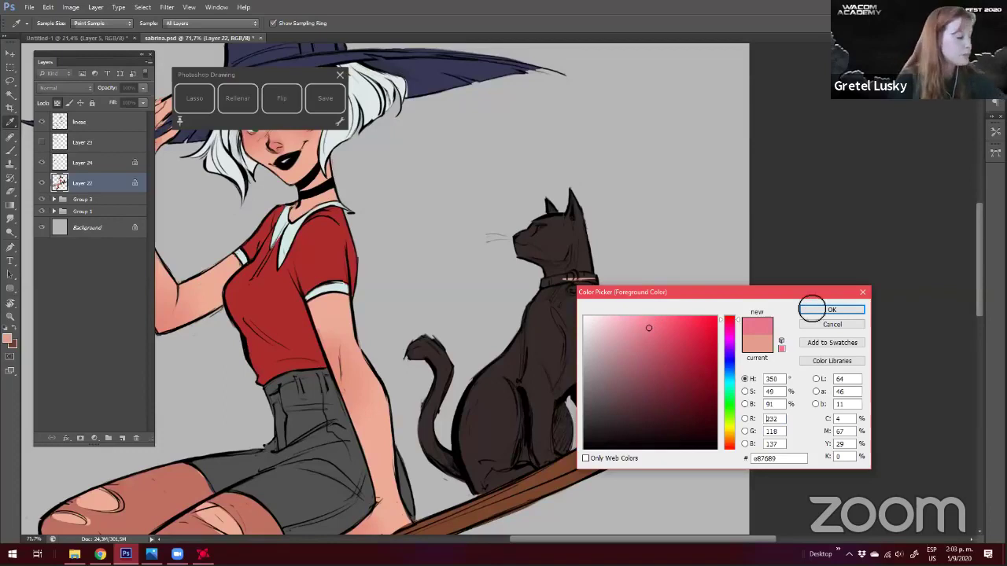
{"action": "left_click", "coordinate": [831, 310]}
{"action": "left_click_drag", "start_coordinate": [543, 280], "coordinate": [598, 283]}
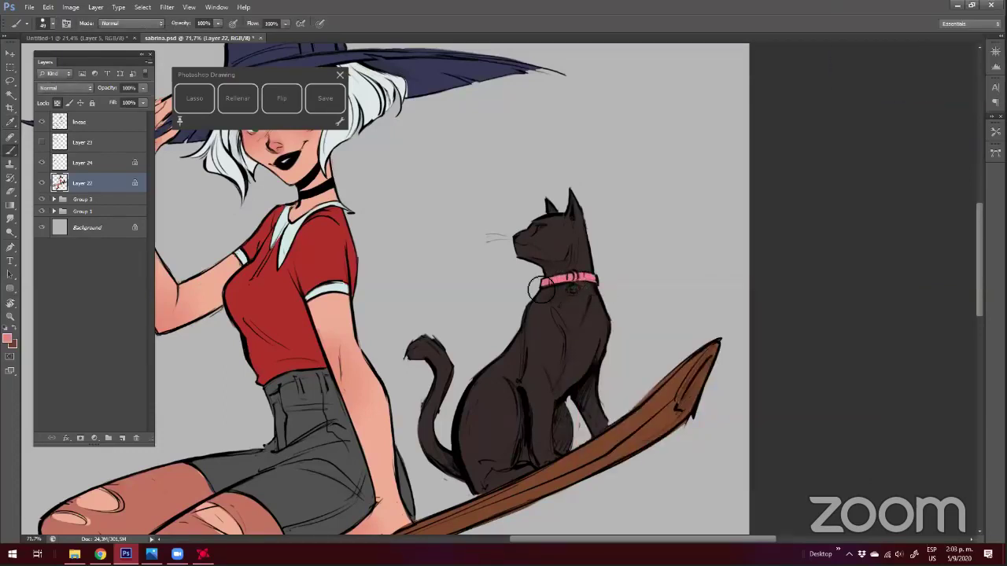
{"action": "left_click_drag", "start_coordinate": [590, 281], "coordinate": [585, 294]}
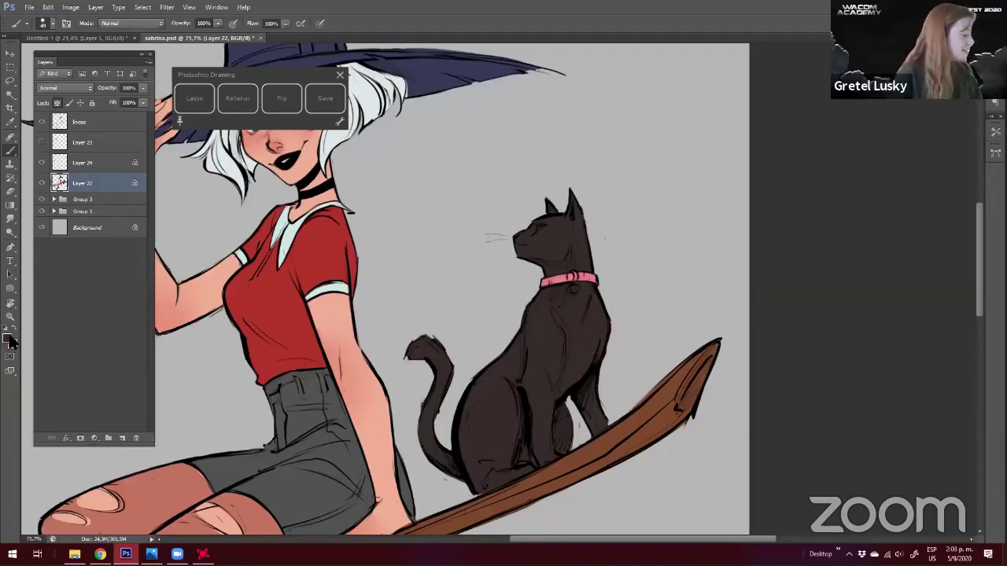
Adjust the foreground colour and repaint the cat's collar in a darker, muted red
{"action": "left_click", "coordinate": [9, 339]}
{"action": "left_click", "coordinate": [727, 448]}
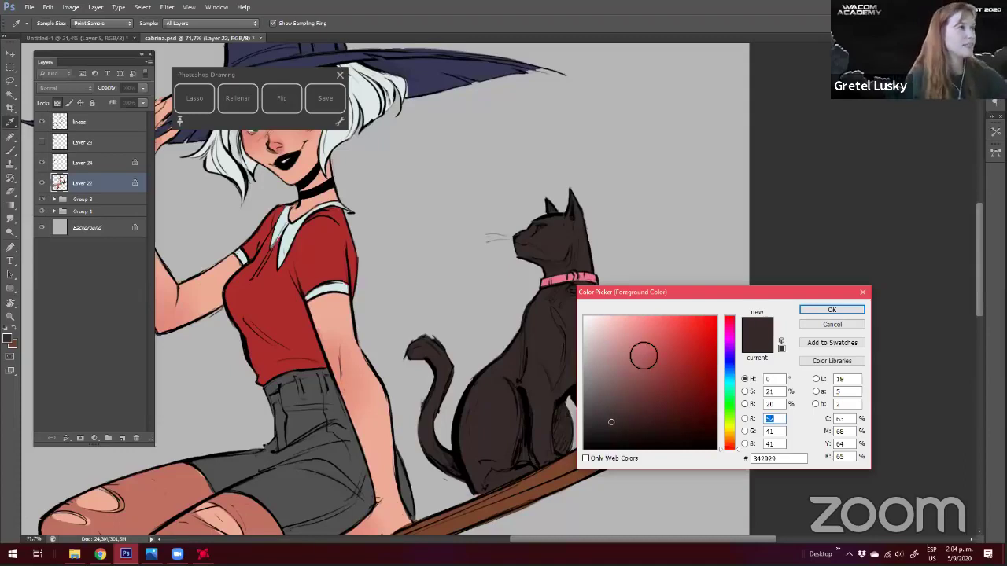
{"action": "key", "text": "Return"}
{"action": "left_click_drag", "start_coordinate": [556, 285], "coordinate": [593, 288]}
Sample the collar's colour, shift it towards orange and paint the pumpkin charm hanging from the collar
{"action": "left_click", "coordinate": [561, 282], "text": "alt"}
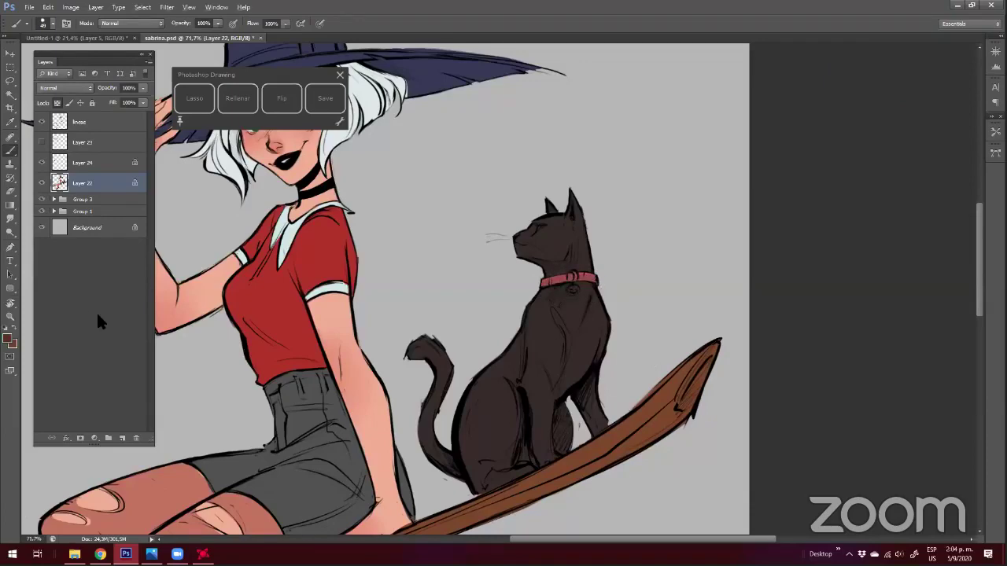
{"action": "left_click", "coordinate": [727, 445]}
{"action": "left_click", "coordinate": [658, 334]}
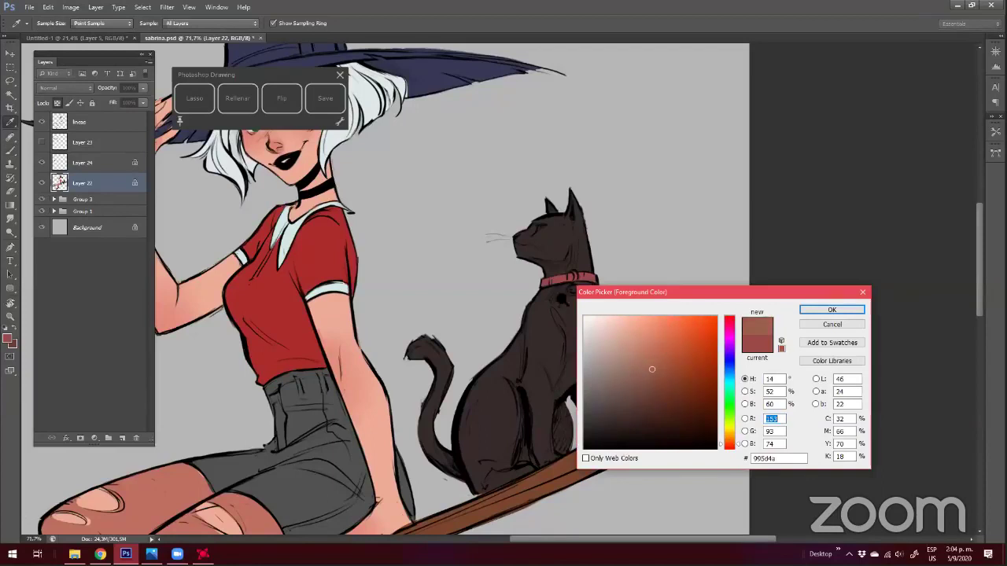
{"action": "key", "text": "Return"}
{"action": "mouse_move", "coordinate": [563, 304]}
{"action": "left_mouse_down"}
{"action": "mouse_move", "coordinate": [589, 270]}
{"action": "mouse_move", "coordinate": [588, 294]}
{"action": "mouse_move", "coordinate": [589, 279]}
{"action": "left_mouse_up"}
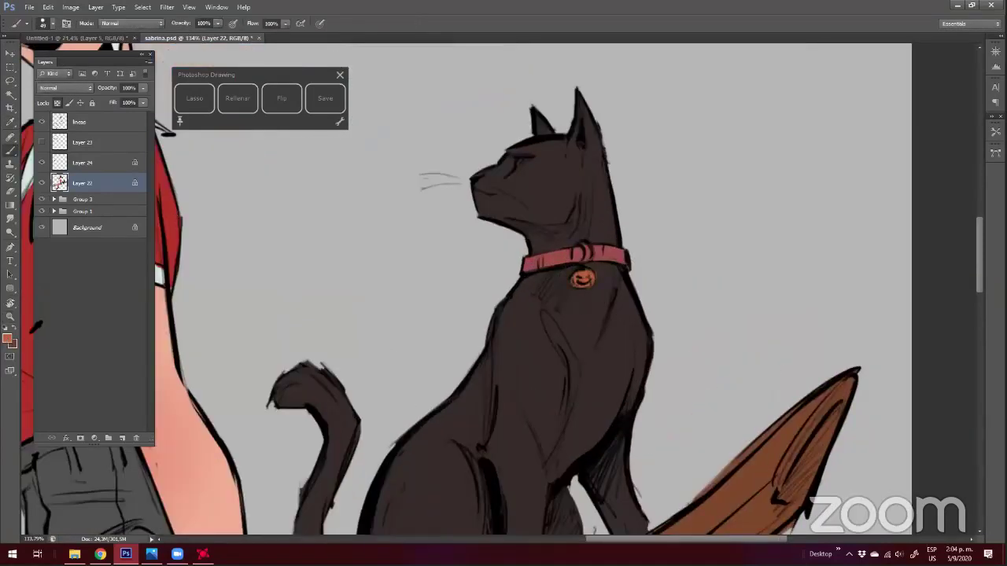
Pick a pale greyish foreground colour and paint the small ring on the cat's collar
{"action": "left_click", "coordinate": [8, 338]}
{"action": "left_click", "coordinate": [596, 347]}
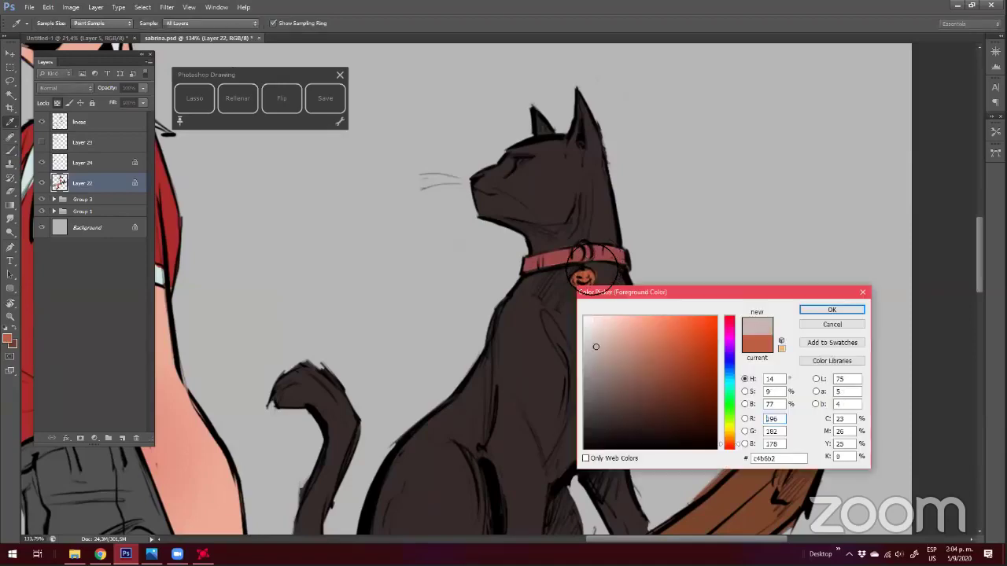
{"action": "key", "text": "Return"}
{"action": "left_click_drag", "start_coordinate": [586, 247], "coordinate": [585, 260]}
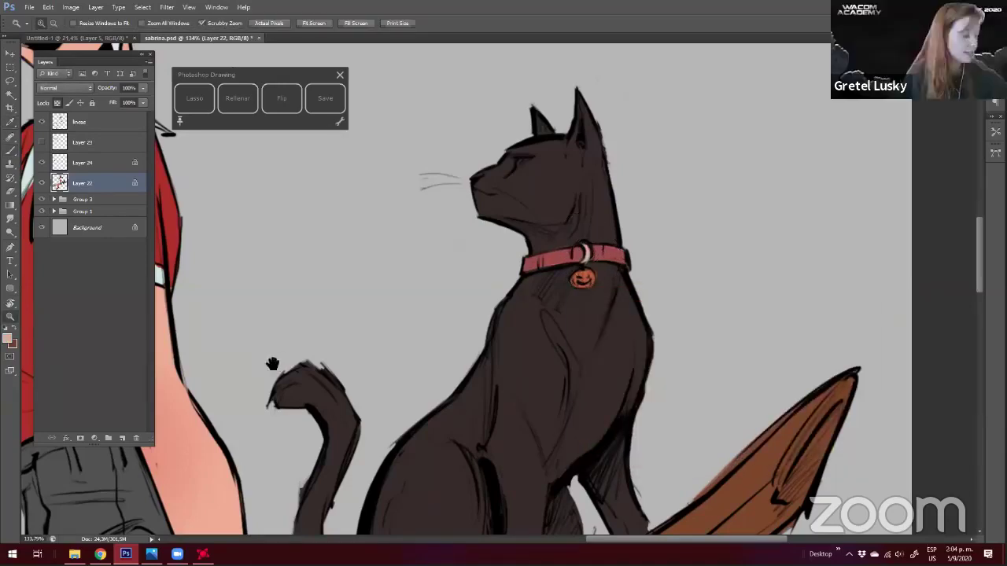
{"action": "scroll", "coordinate": [587, 295], "scroll_direction": "down", "scroll_amount": 5}
{"action": "left_click_drag", "start_coordinate": [385, 318], "coordinate": [571, 277]}
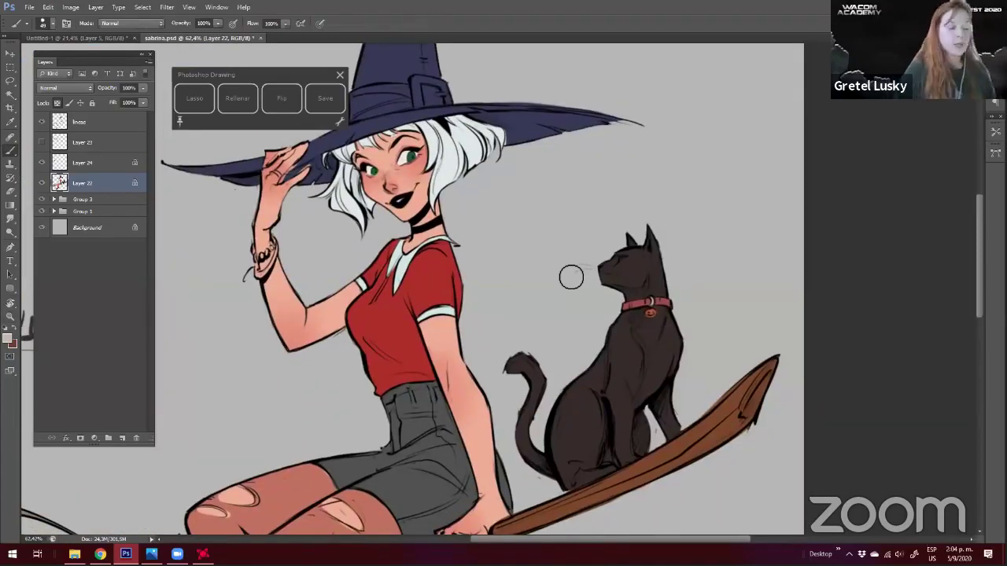
Sample the off-white of the witch's blouse collar as the foreground colour
{"action": "key", "text": "z"}
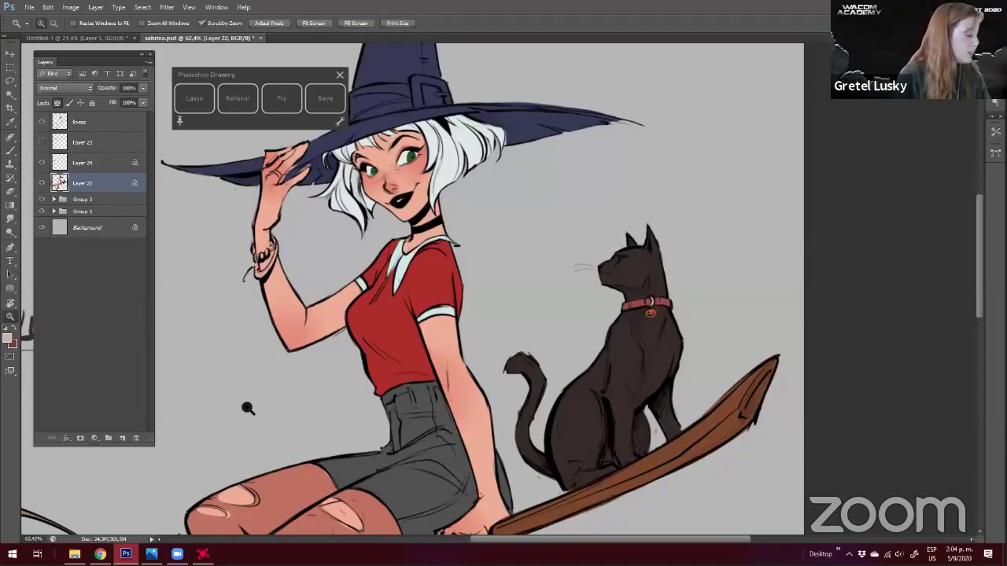
{"action": "left_click_drag", "start_coordinate": [588, 222], "coordinate": [541, 173]}
{"action": "scroll", "coordinate": [541, 173], "scroll_direction": "up", "scroll_amount": 3}
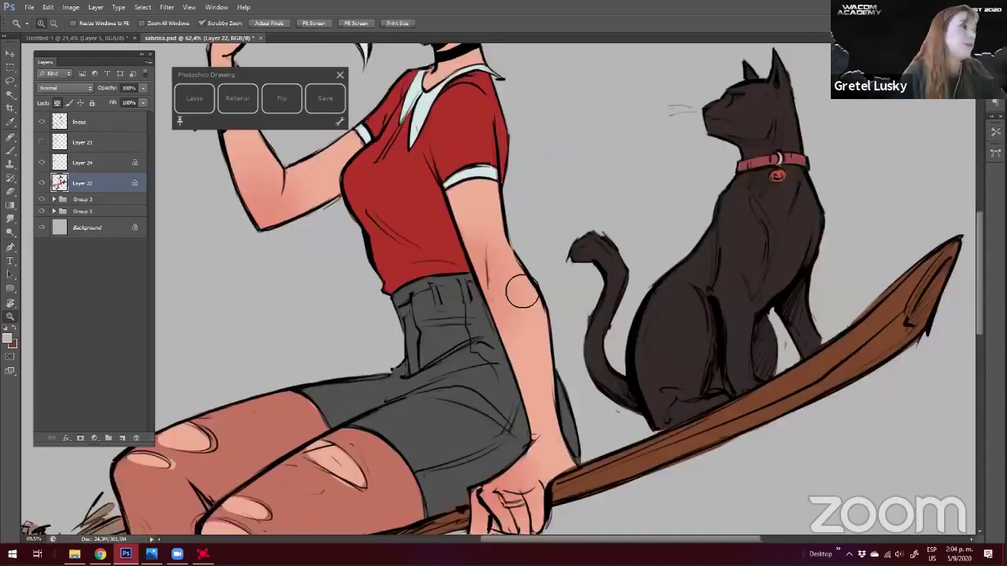
{"action": "scroll", "coordinate": [534, 307], "scroll_direction": "left", "scroll_amount": 3}
{"action": "left_click_drag", "start_coordinate": [572, 128], "coordinate": [534, 307]}
{"action": "left_click", "coordinate": [535, 307], "text": "alt"}
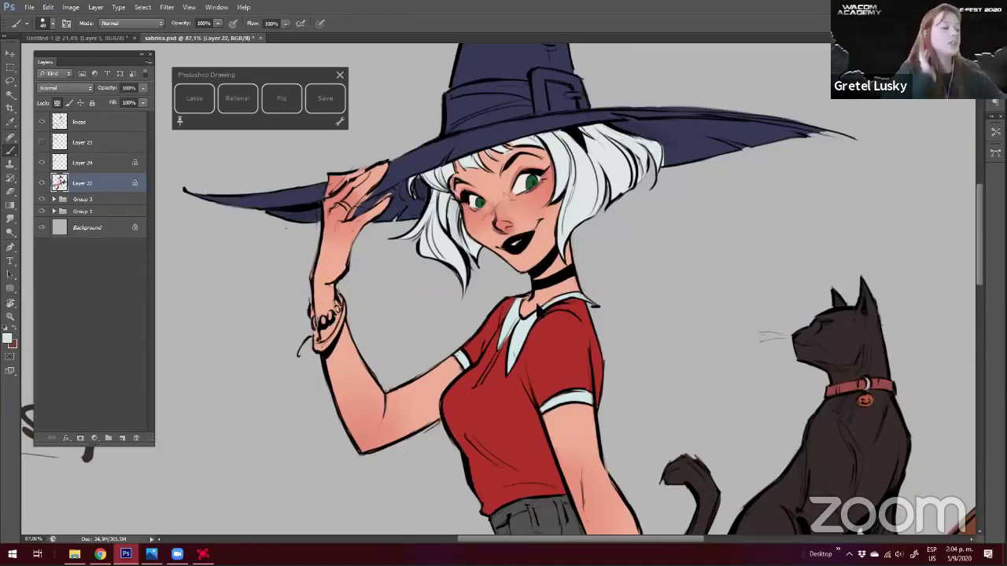
{"action": "key", "text": "z"}
{"action": "mouse_move", "coordinate": [549, 304]}
{"action": "left_mouse_down"}
{"action": "mouse_move", "coordinate": [533, 324]}
{"action": "mouse_move", "coordinate": [542, 311]}
{"action": "left_mouse_up"}
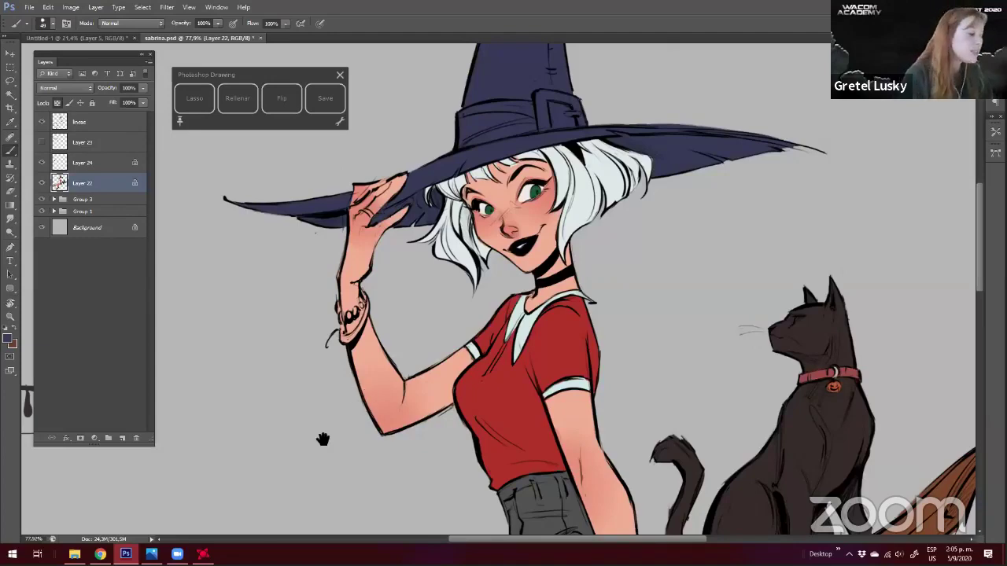
Turn off the transparent-pixel lock on Layer 22 so colour can be added beyond the existing fills
{"action": "left_click_drag", "start_coordinate": [389, 267], "coordinate": [370, 289]}
{"action": "left_click_drag", "start_coordinate": [510, 190], "coordinate": [524, 342]}
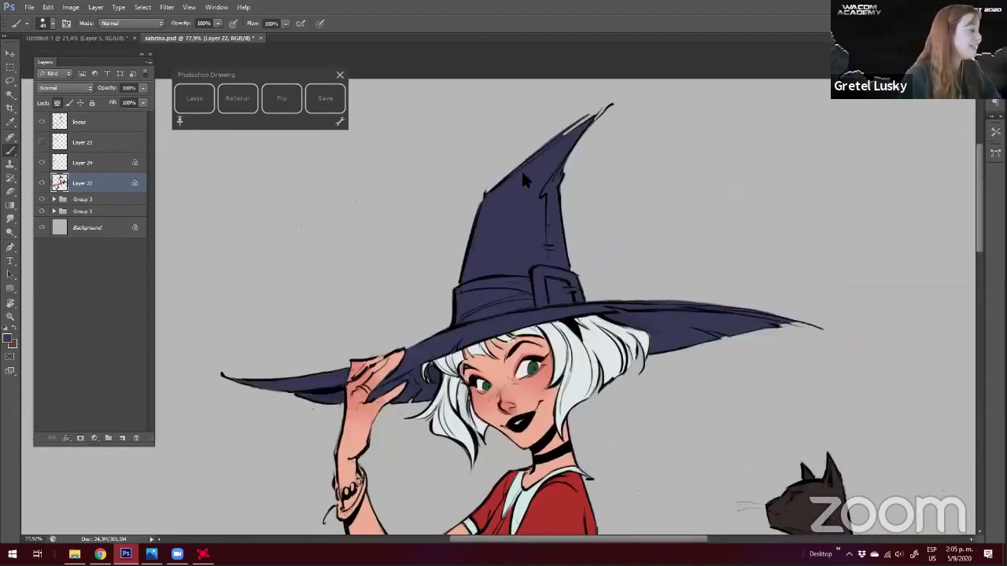
{"action": "left_click", "coordinate": [56, 104]}
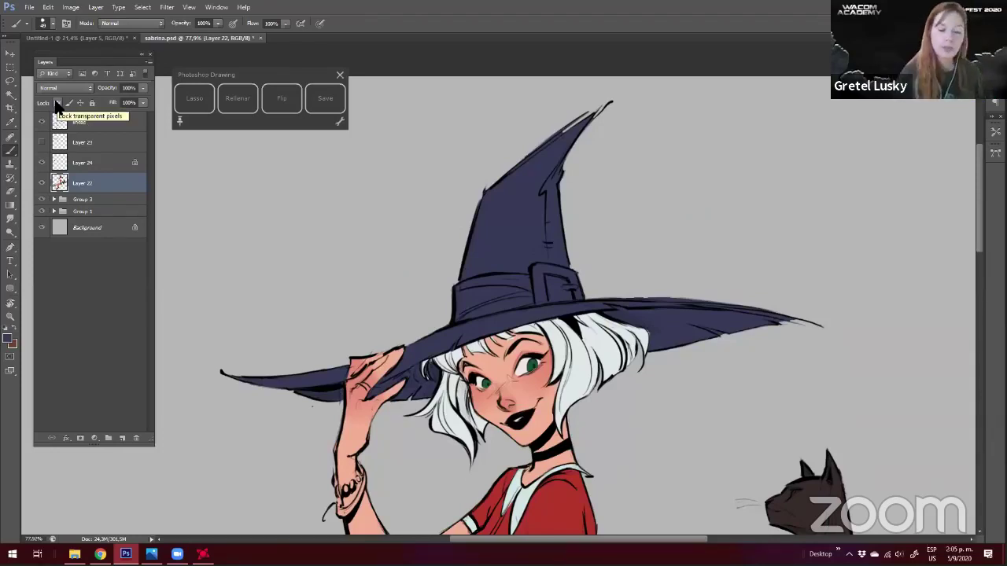
Check Layer 22's coverage by toggling its visibility, and brush navy into the gaps at the hat's pointed tip
{"action": "left_click_drag", "start_coordinate": [377, 352], "coordinate": [351, 329]}
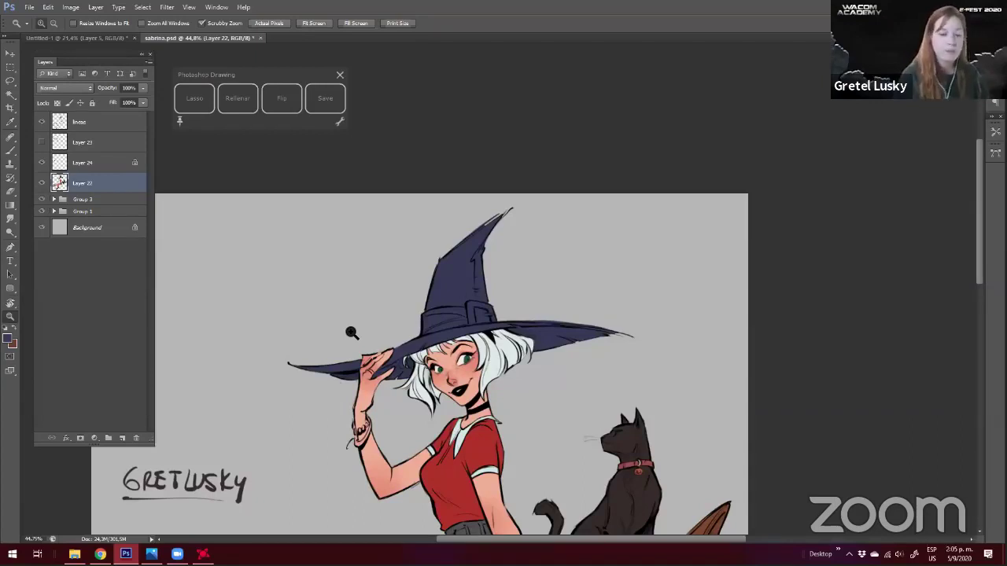
{"action": "left_click_drag", "start_coordinate": [445, 242], "coordinate": [458, 178]}
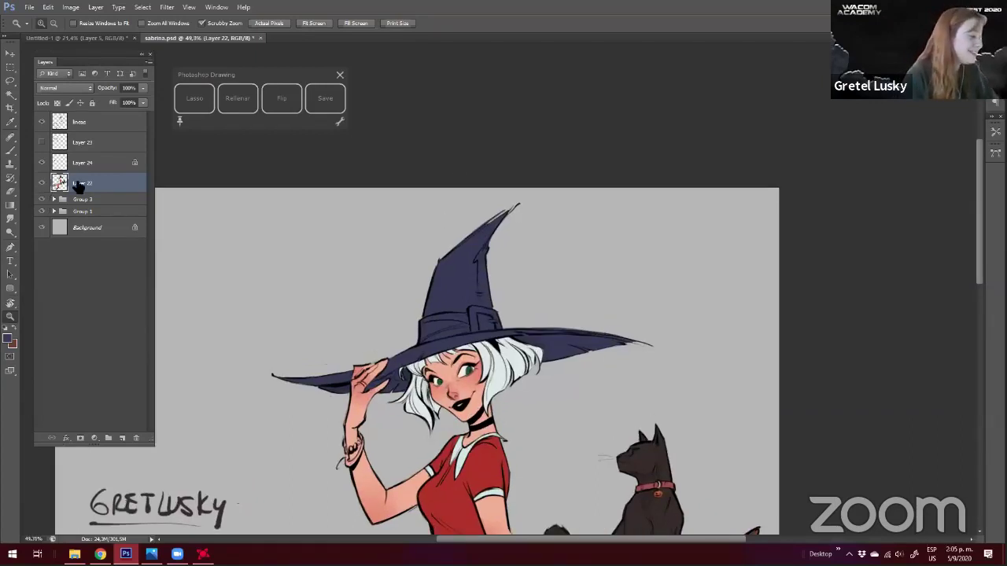
{"action": "key", "text": "b"}
{"action": "left_click", "coordinate": [42, 184]}
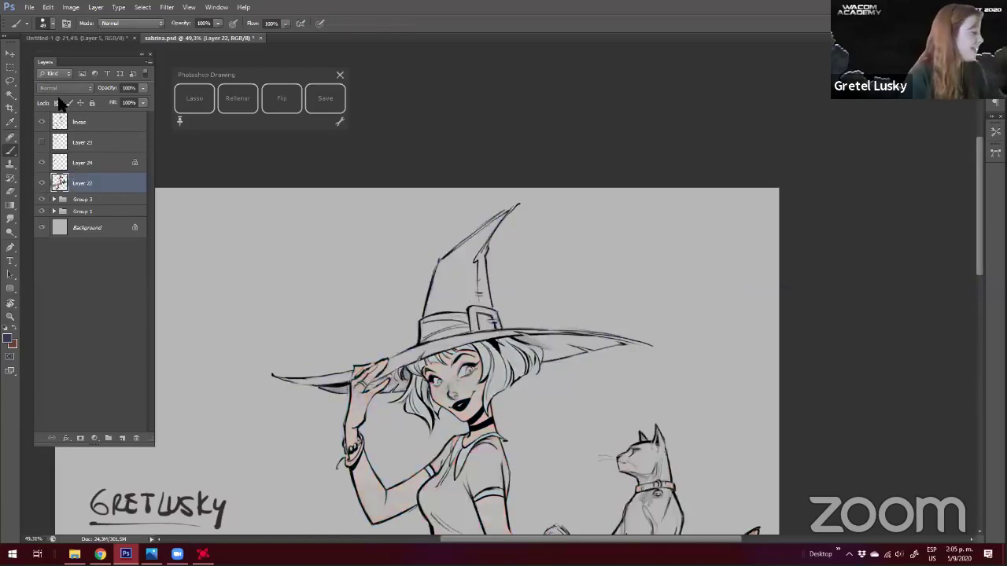
{"action": "mouse_move", "coordinate": [506, 247]}
{"action": "left_mouse_down"}
{"action": "mouse_move", "coordinate": [560, 297]}
{"action": "mouse_move", "coordinate": [575, 281]}
{"action": "left_mouse_up"}
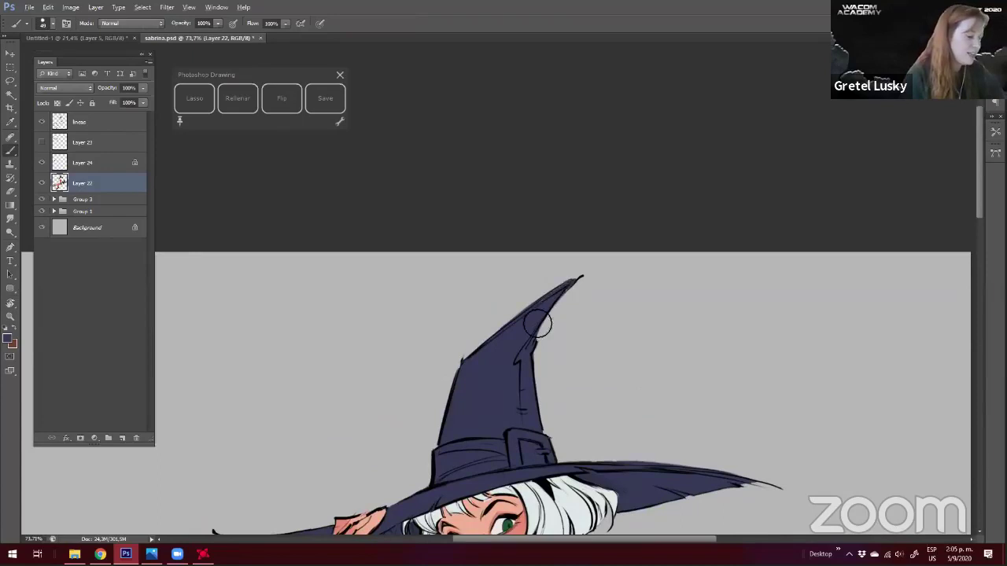
Use the Eraser to clean up stray colour around the hat and the raised hand
{"action": "key", "text": "e"}
{"action": "scroll", "coordinate": [488, 232], "scroll_direction": "down", "scroll_amount": 3}
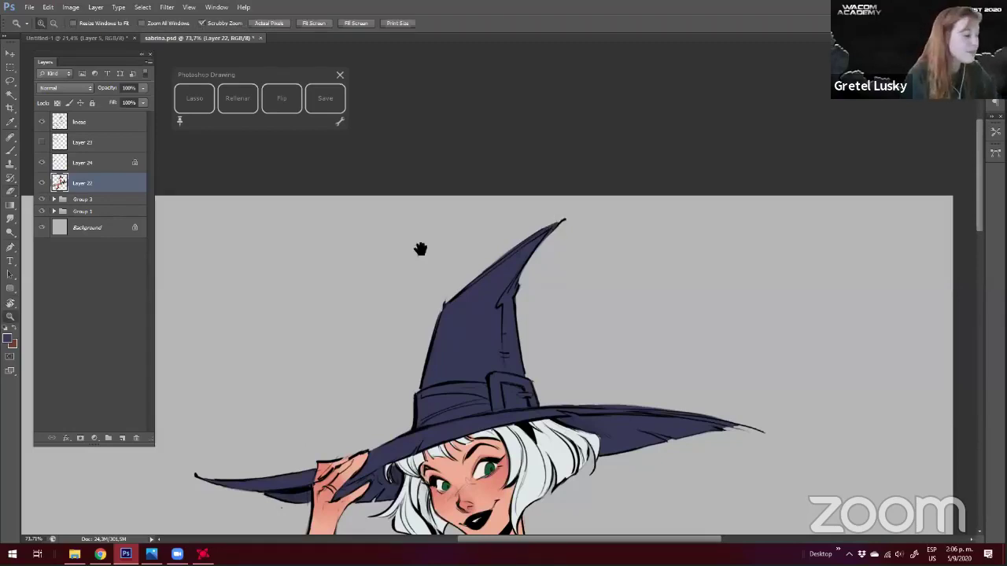
{"action": "scroll", "coordinate": [418, 247], "scroll_direction": "down", "scroll_amount": 2}
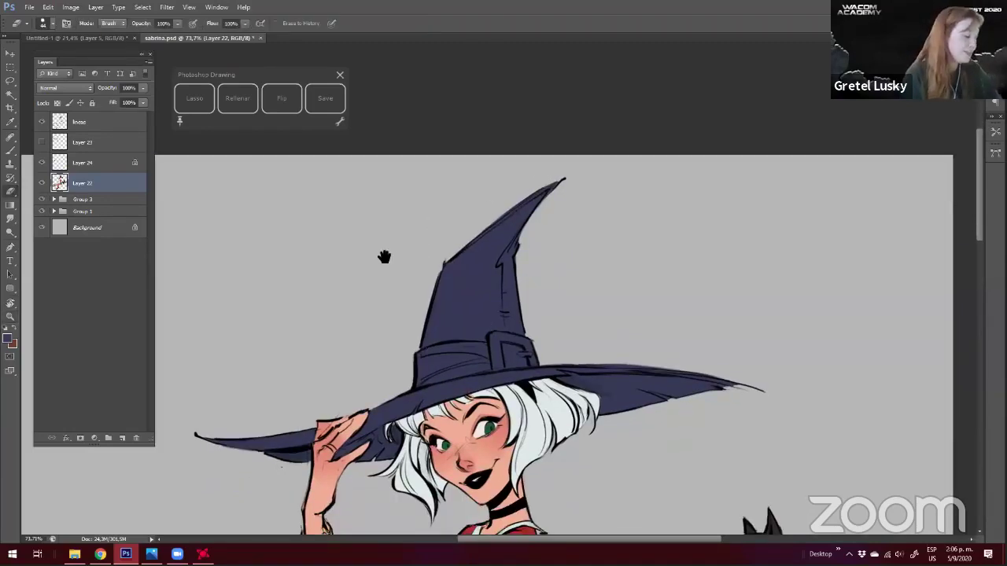
{"action": "scroll", "coordinate": [360, 315], "scroll_direction": "down", "scroll_amount": 5}
{"action": "left_click_drag", "start_coordinate": [337, 229], "coordinate": [308, 218]}
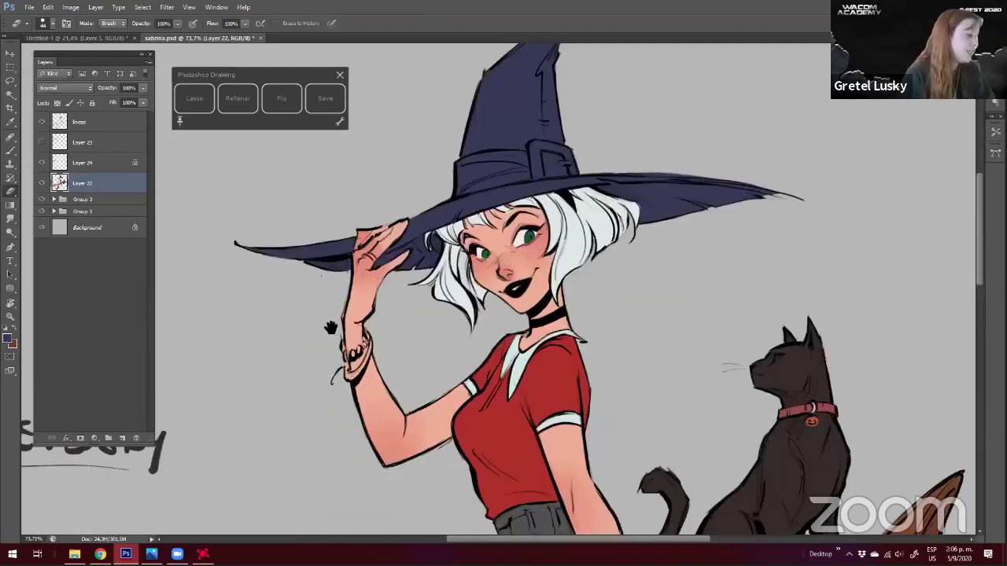
{"action": "mouse_move", "coordinate": [431, 282]}
{"action": "left_mouse_down"}
{"action": "mouse_move", "coordinate": [394, 248]}
{"action": "mouse_move", "coordinate": [457, 224]}
{"action": "left_mouse_up"}
{"action": "left_click", "coordinate": [337, 230]}
{"action": "key", "text": "Return"}
Switch back to the Brush and sample the off-white of the witch's eye as the foreground colour
{"action": "key", "text": "b"}
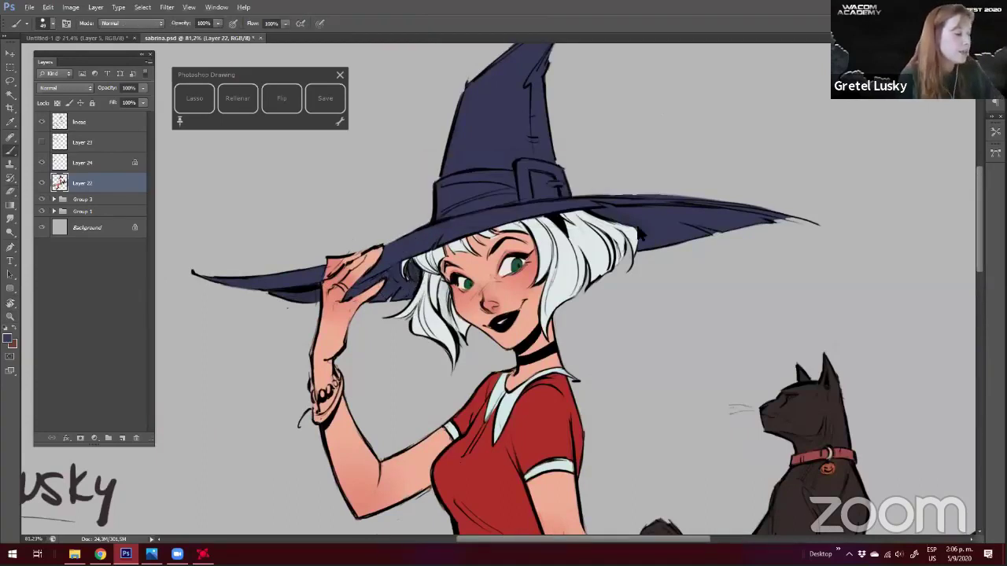
{"action": "mouse_move", "coordinate": [354, 341]}
{"action": "left_mouse_down"}
{"action": "mouse_move", "coordinate": [373, 329]}
{"action": "mouse_move", "coordinate": [325, 418]}
{"action": "left_mouse_up"}
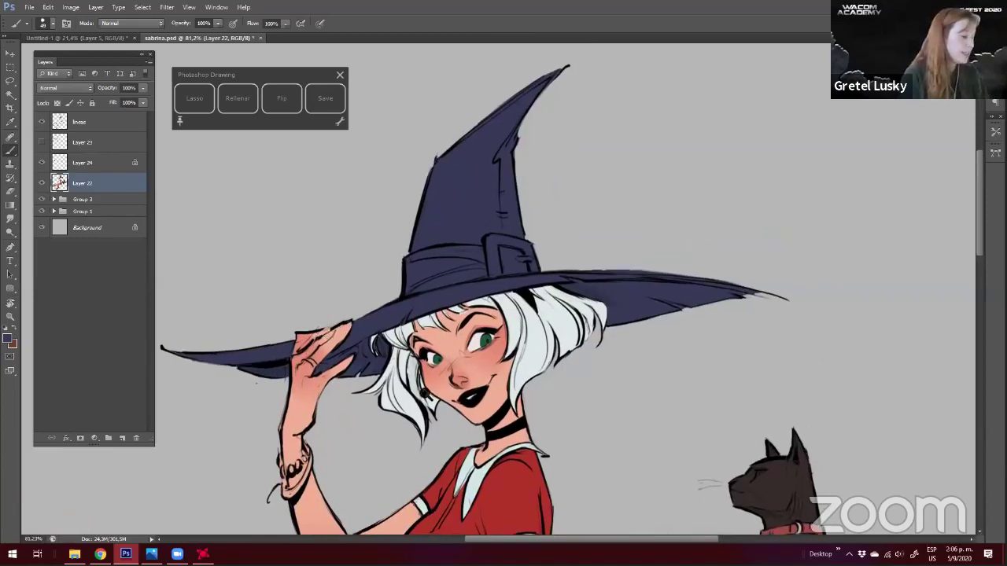
{"action": "left_click_drag", "start_coordinate": [382, 384], "coordinate": [403, 392]}
{"action": "key", "text": "b"}
{"action": "left_click", "coordinate": [481, 312], "text": "alt"}
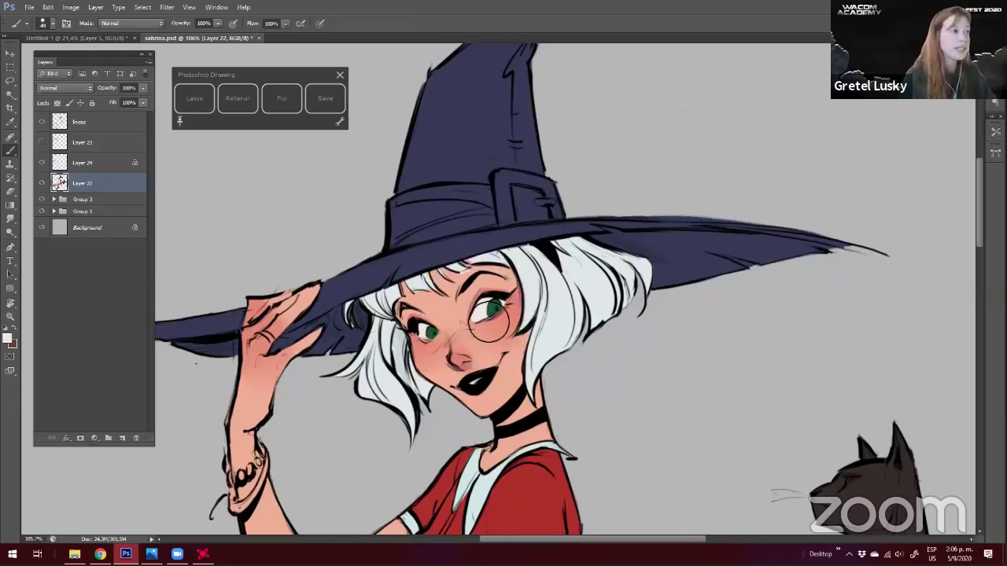
Dab the off-white onto the wrist of the raised arm and undo the dab
{"action": "key", "text": "z"}
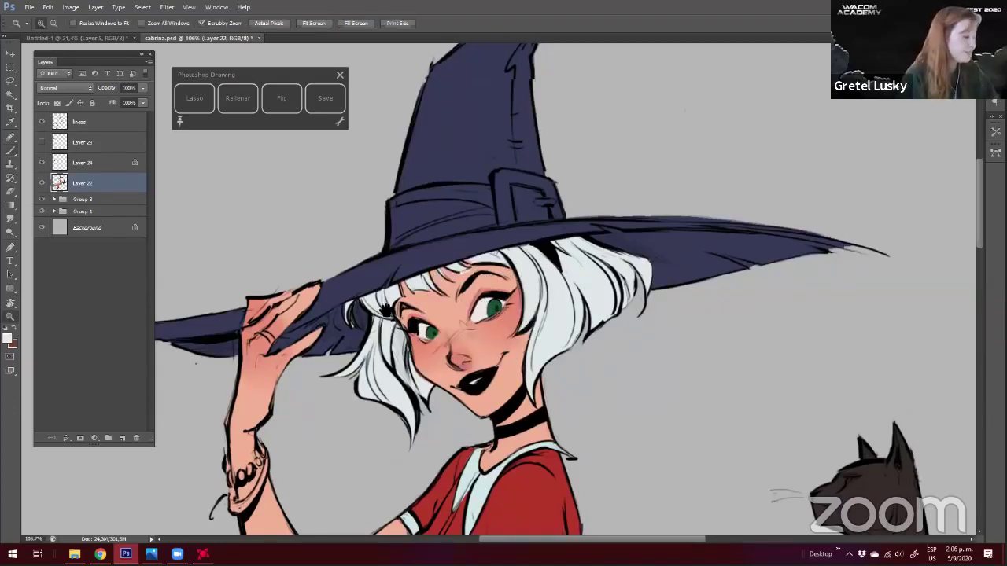
{"action": "left_click_drag", "start_coordinate": [386, 311], "coordinate": [416, 193]}
{"action": "key", "text": "b"}
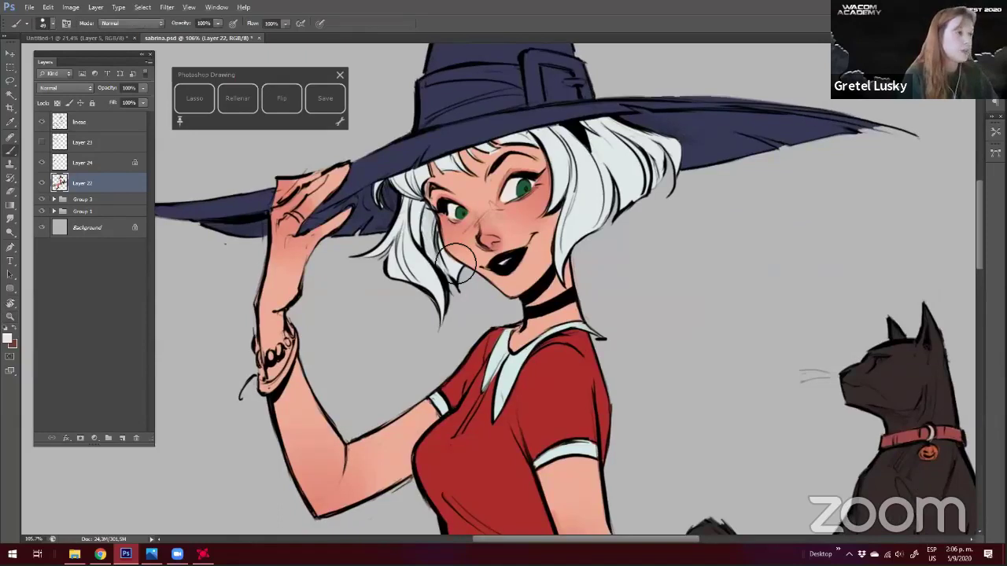
{"action": "left_click_drag", "start_coordinate": [406, 340], "coordinate": [410, 360]}
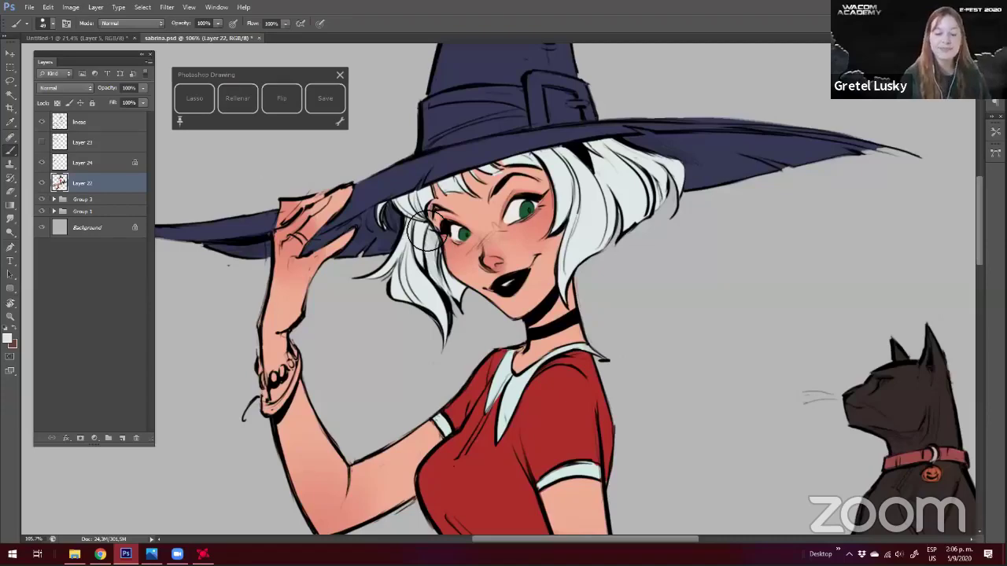
{"action": "left_click", "coordinate": [286, 302]}
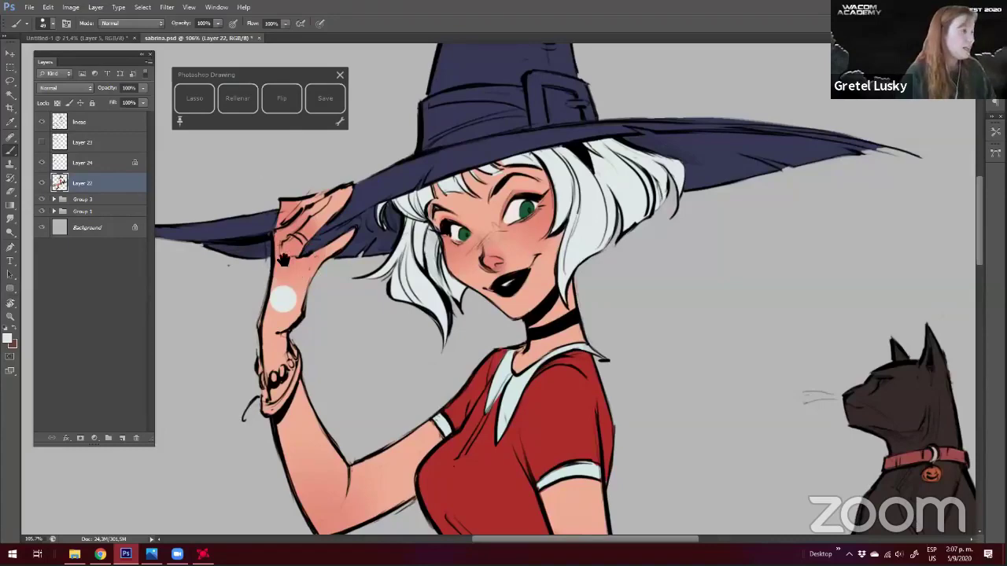
{"action": "key", "text": "ctrl+z"}
Sample skin and hair colours around the witch's face, ending with the pink of her nose as the foreground colour
{"action": "left_click_drag", "start_coordinate": [319, 372], "coordinate": [328, 386]}
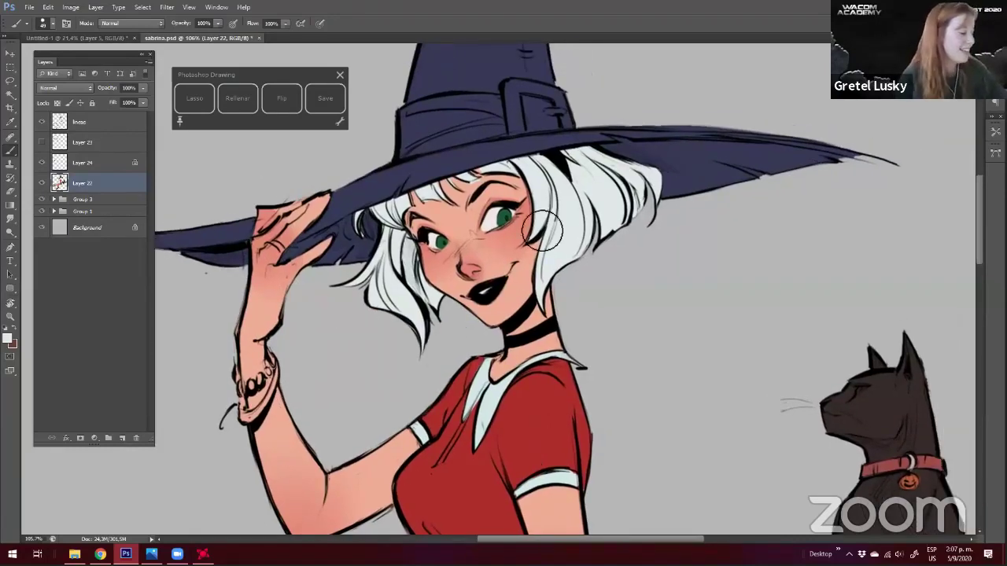
{"action": "left_click", "coordinate": [538, 258], "text": "alt"}
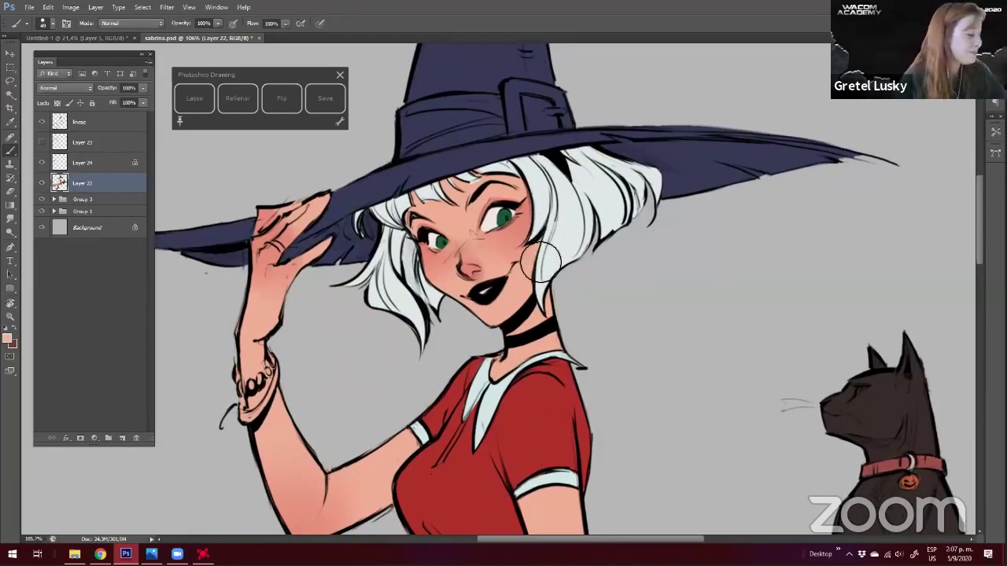
{"action": "left_click", "coordinate": [539, 208], "text": "alt"}
{"action": "left_click_drag", "start_coordinate": [278, 324], "coordinate": [346, 330]}
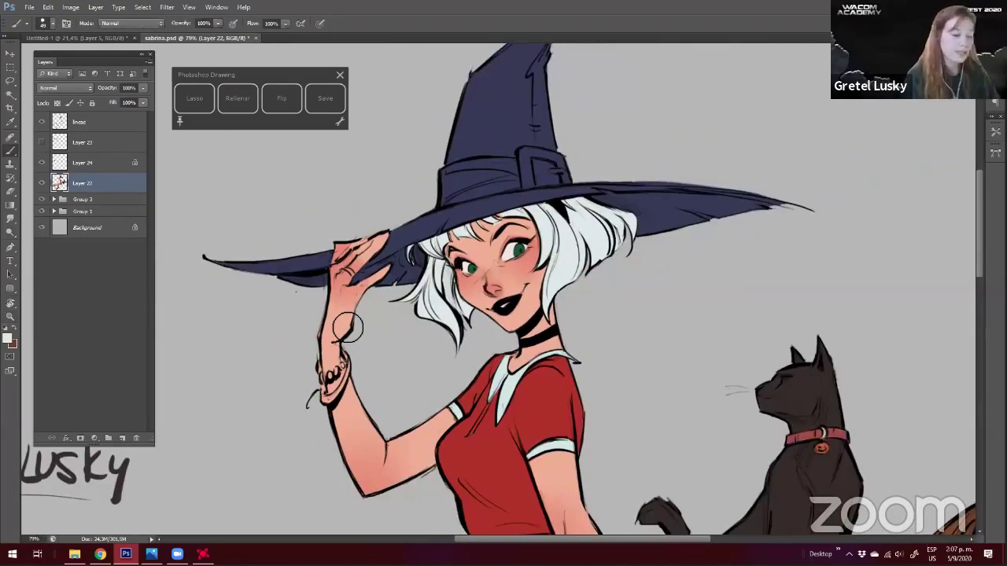
{"action": "left_click_drag", "start_coordinate": [390, 349], "coordinate": [399, 330]}
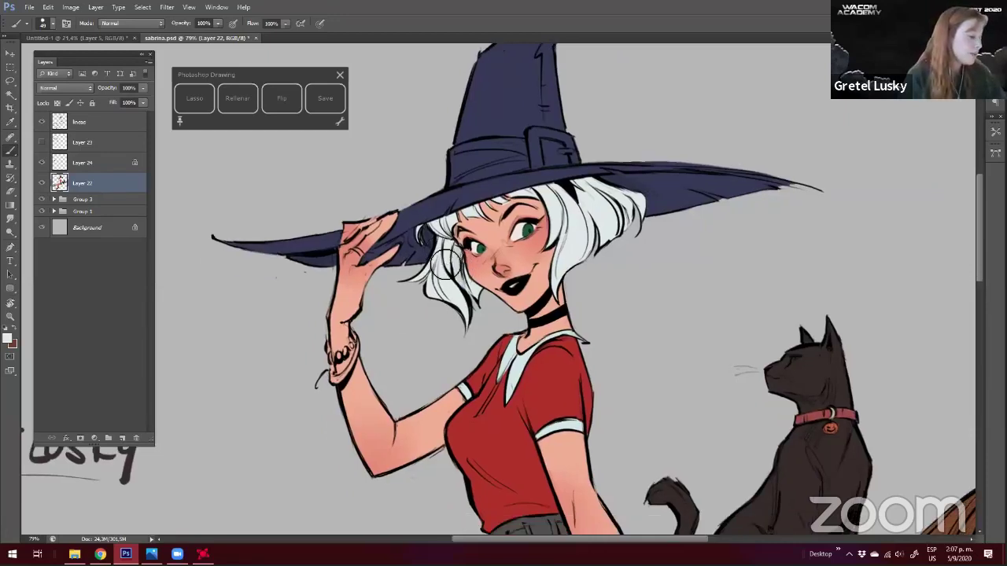
{"action": "left_click", "coordinate": [463, 221], "text": "alt"}
{"action": "left_click", "coordinate": [503, 271], "text": "alt"}
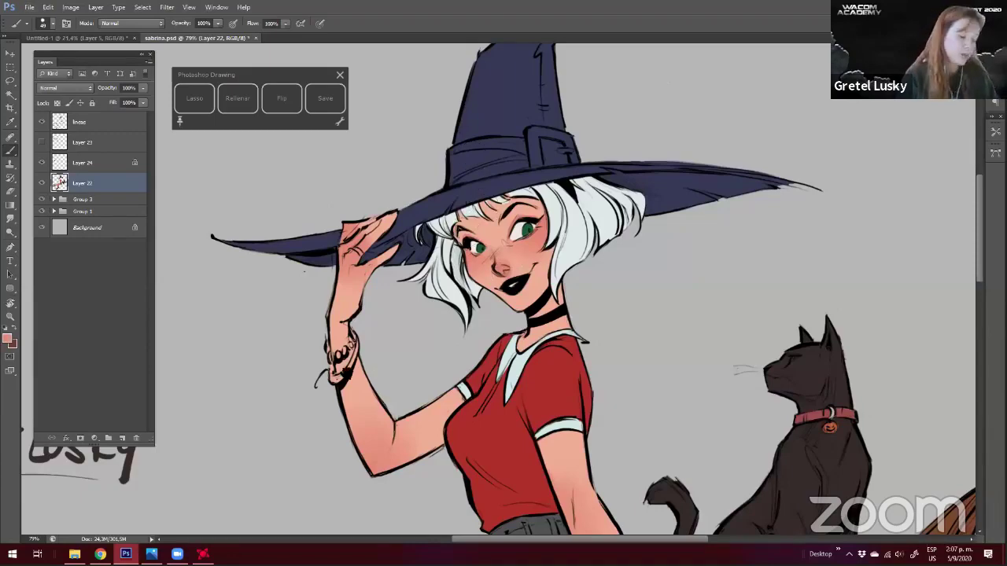
Change the foreground colour to a dark, saturated orange-brown in the Color Picker
{"action": "left_click_drag", "start_coordinate": [340, 375], "coordinate": [360, 304]}
{"action": "left_click", "coordinate": [8, 336]}
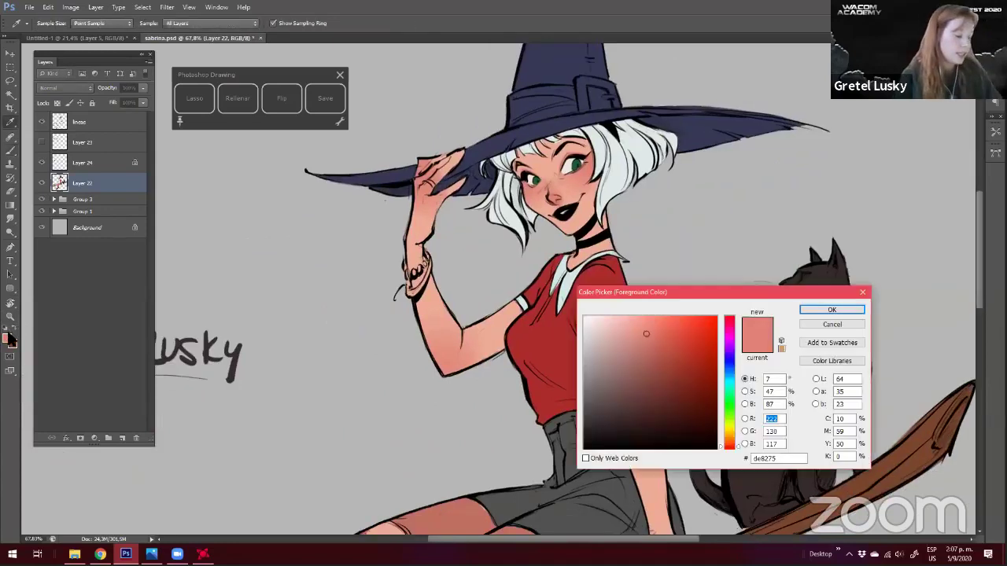
{"action": "left_click", "coordinate": [729, 444]}
{"action": "left_click", "coordinate": [692, 388]}
{"action": "key", "text": "Return"}
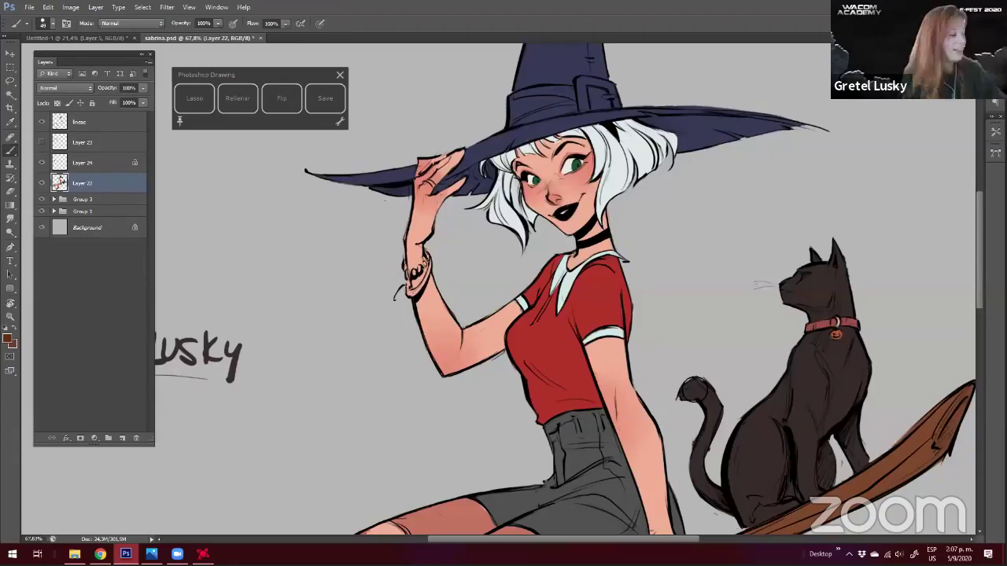
Sample the skin tone of the witch's raised arm and lighten the foreground colour to e0988b
{"action": "key", "text": "z"}
{"action": "mouse_move", "coordinate": [366, 267]}
{"action": "left_mouse_down"}
{"action": "mouse_move", "coordinate": [357, 280]}
{"action": "mouse_move", "coordinate": [348, 260]}
{"action": "left_mouse_up"}
{"action": "key", "text": "b"}
{"action": "left_click", "coordinate": [429, 316], "text": "alt"}
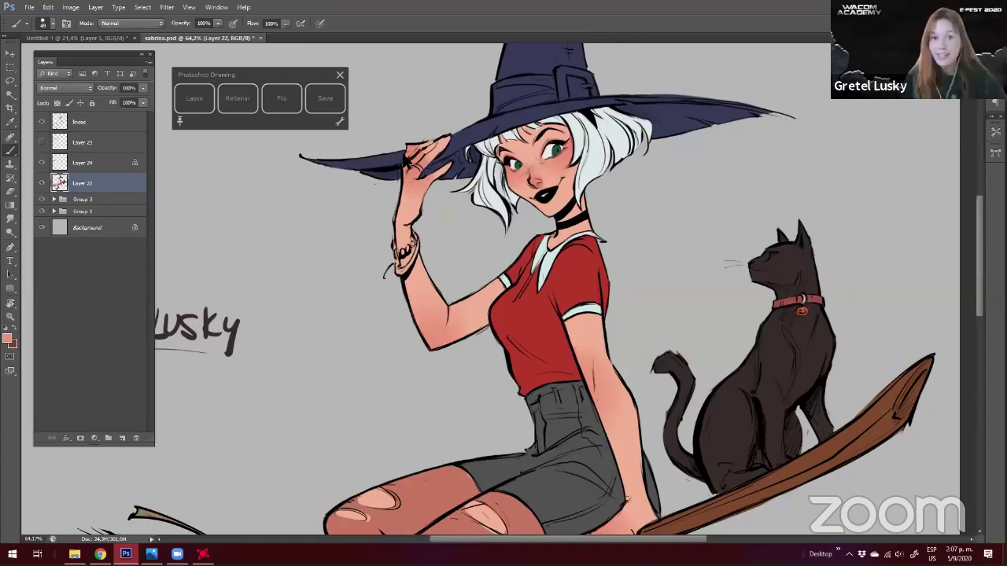
{"action": "left_click_drag", "start_coordinate": [380, 274], "coordinate": [379, 283]}
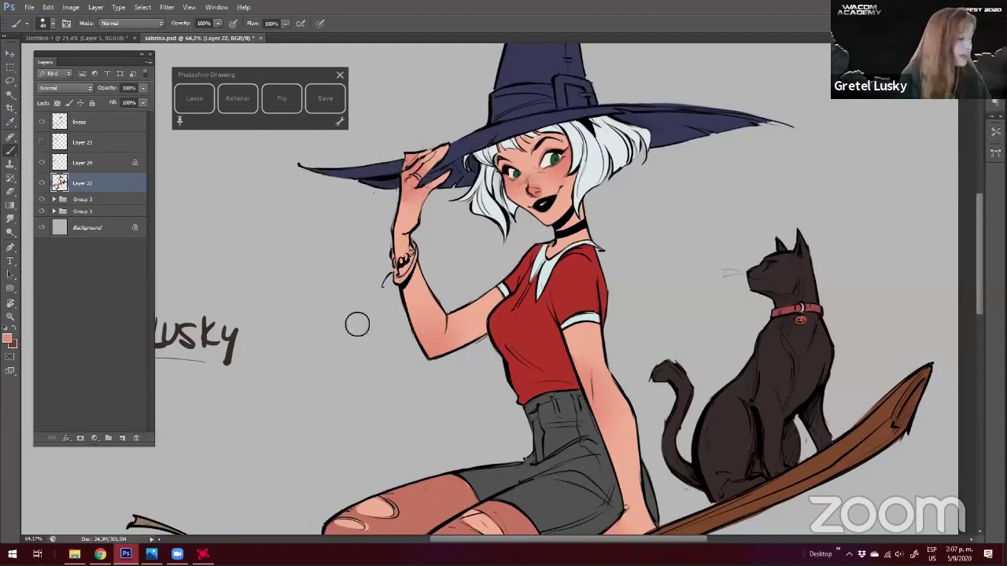
{"action": "scroll", "coordinate": [9, 334], "scroll_direction": "down", "scroll_amount": 2}
{"action": "scroll", "coordinate": [9, 334], "scroll_direction": "right", "scroll_amount": 1}
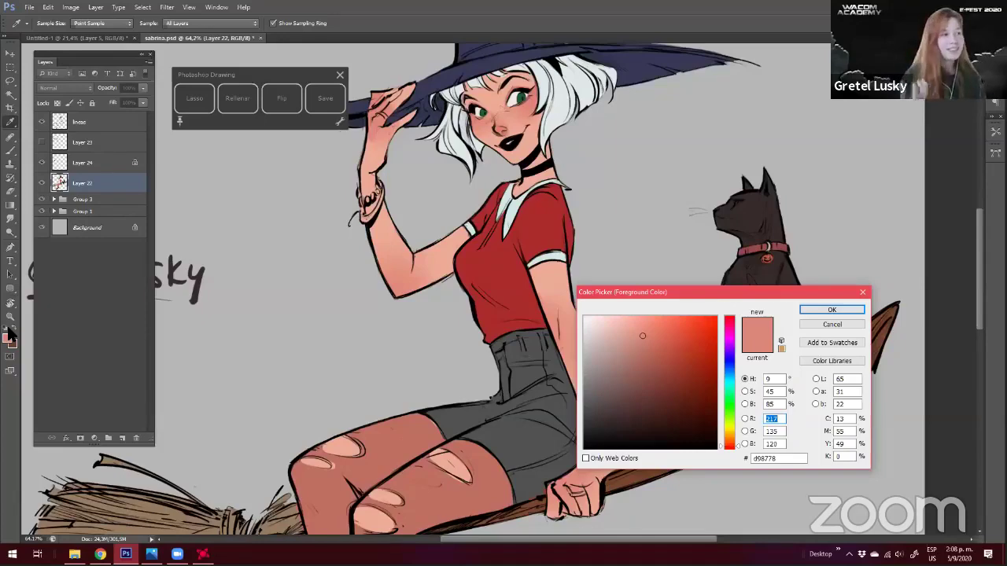
{"action": "left_click_drag", "start_coordinate": [598, 292], "coordinate": [390, 250]}
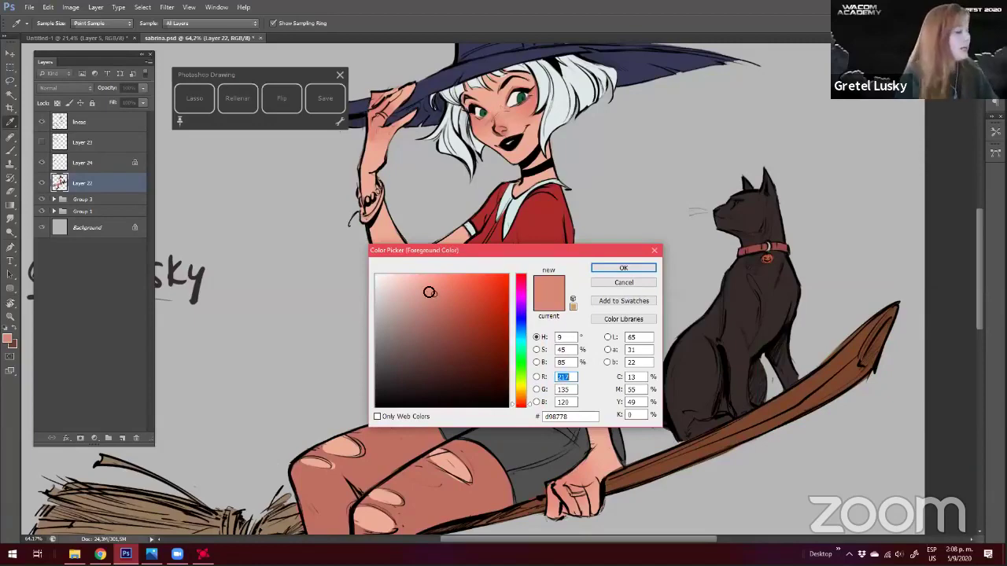
{"action": "left_click_drag", "start_coordinate": [433, 293], "coordinate": [425, 289]}
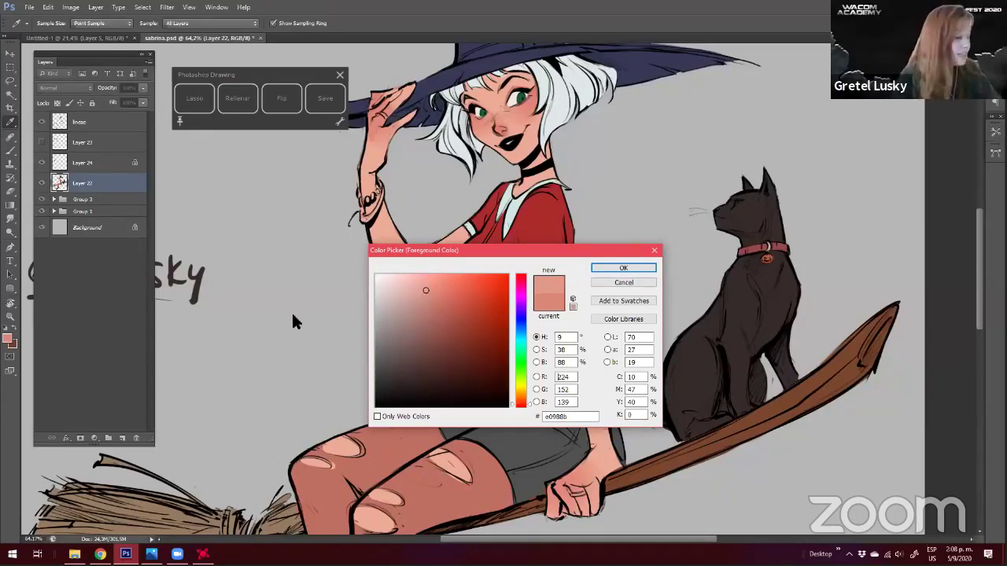
{"action": "key", "text": "Return"}
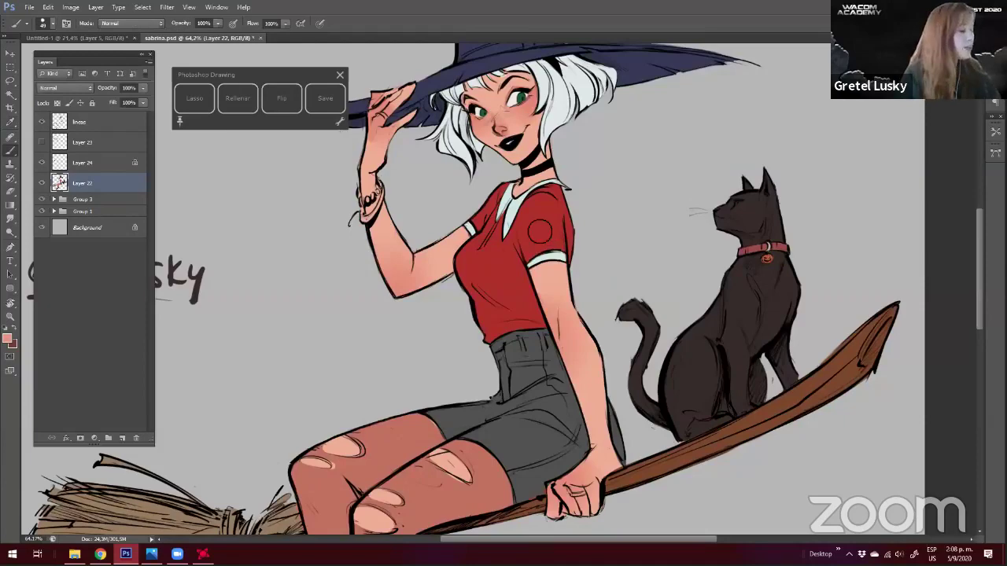
Sample colours from the blouse and sleeve, then the bare skin showing through the torn tights at the knee
{"action": "left_click_drag", "start_coordinate": [540, 231], "coordinate": [544, 188]}
{"action": "left_click_drag", "start_coordinate": [584, 235], "coordinate": [626, 275]}
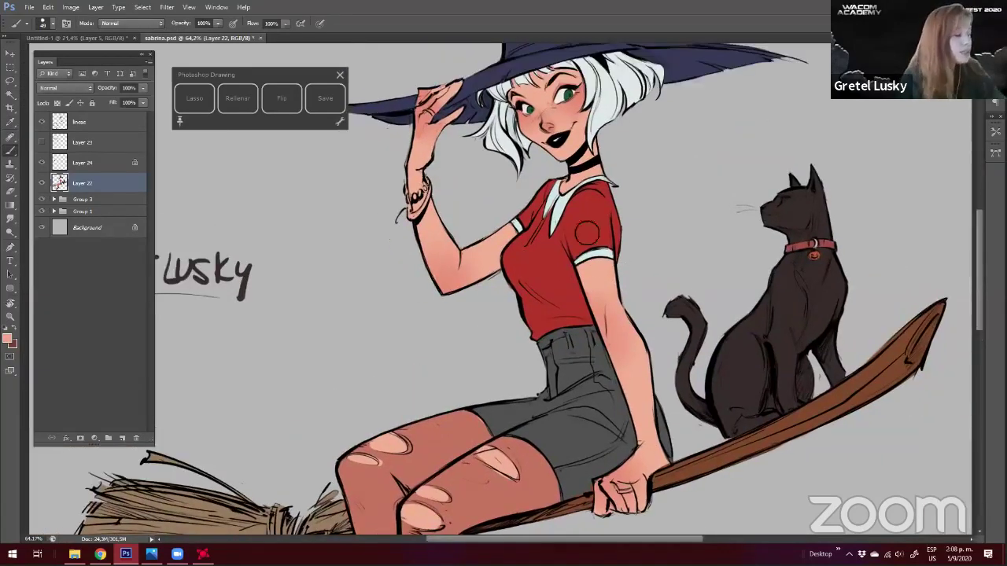
{"action": "left_click", "coordinate": [568, 259], "text": "alt"}
{"action": "left_click", "coordinate": [594, 259], "text": "alt"}
{"action": "mouse_move", "coordinate": [384, 353]}
{"action": "left_mouse_down"}
{"action": "mouse_move", "coordinate": [380, 332]}
{"action": "mouse_move", "coordinate": [354, 347]}
{"action": "left_mouse_up"}
{"action": "key", "text": "ctrl+space"}
{"action": "scroll", "coordinate": [393, 294], "scroll_direction": "down", "scroll_amount": 3}
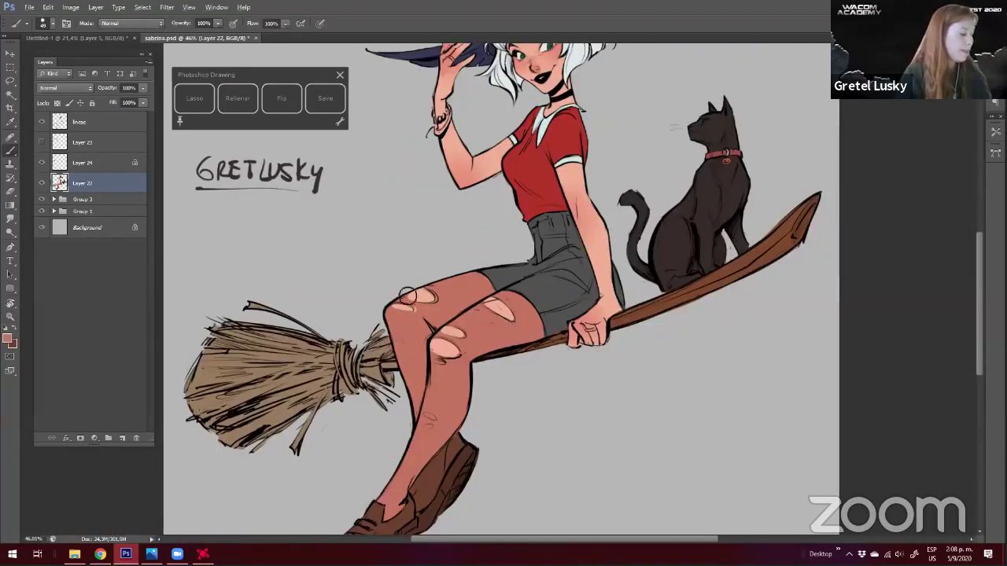
{"action": "scroll", "coordinate": [486, 259], "scroll_direction": "down", "scroll_amount": 3}
{"action": "left_click", "coordinate": [480, 258], "text": "alt"}
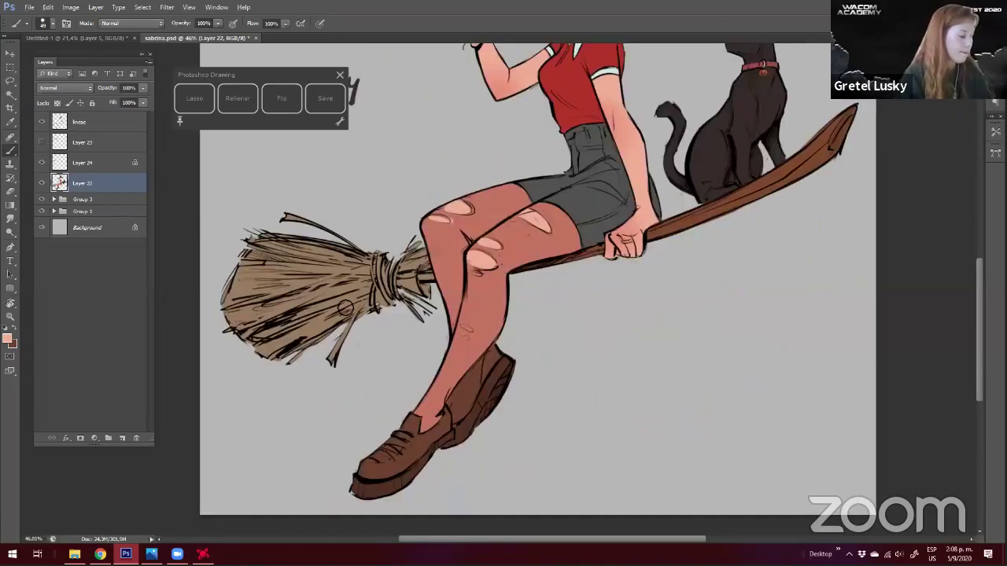
Adjust the foreground colour from the shoes' brown to a very dark brown for the soles
{"action": "left_click_drag", "start_coordinate": [354, 318], "coordinate": [343, 318]}
{"action": "key", "text": "b"}
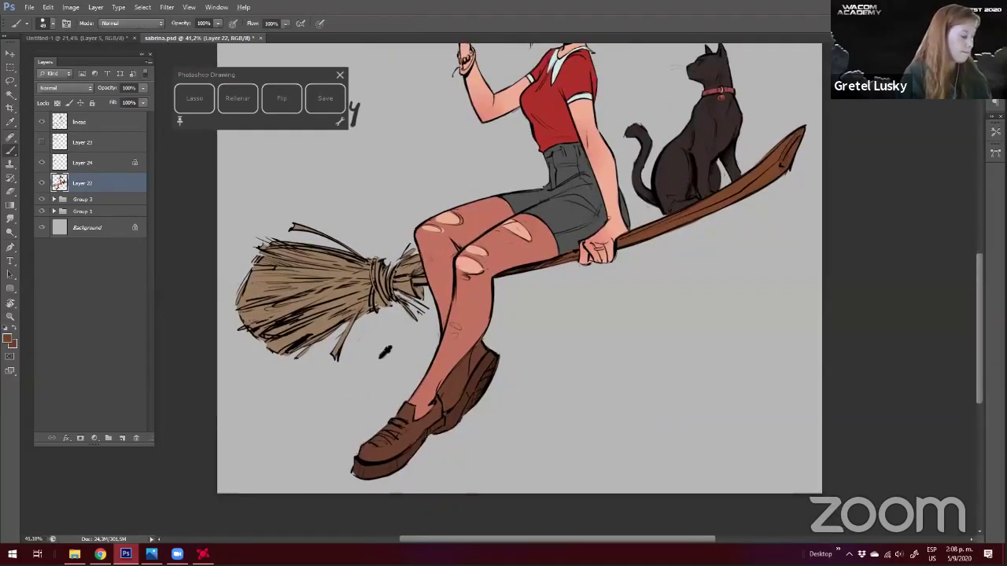
{"action": "left_click", "coordinate": [9, 340]}
{"action": "left_click", "coordinate": [444, 425]}
{"action": "key", "text": "Return"}
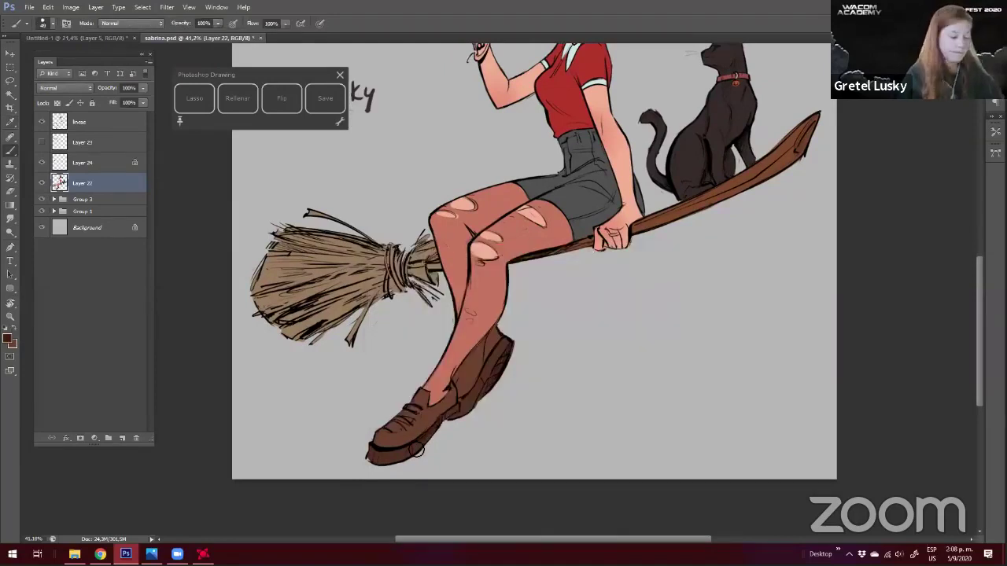
{"action": "left_click", "coordinate": [8, 338]}
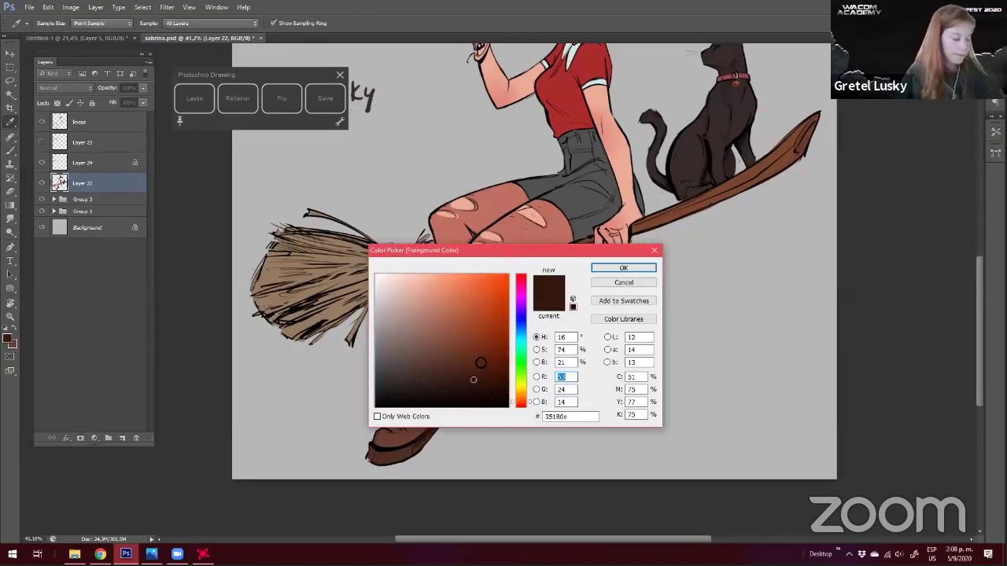
{"action": "left_click", "coordinate": [487, 370]}
{"action": "key", "text": "Return"}
Lasso both shoe soles, lock Layer 22's transparent pixels, fill the selection with the dark brown and deselect
{"action": "key", "text": "l"}
{"action": "mouse_move", "coordinate": [445, 425]}
{"action": "left_mouse_down"}
{"action": "mouse_move", "coordinate": [391, 456]}
{"action": "mouse_move", "coordinate": [501, 388]}
{"action": "mouse_move", "coordinate": [467, 411]}
{"action": "mouse_move", "coordinate": [494, 361]}
{"action": "mouse_move", "coordinate": [445, 424]}
{"action": "left_mouse_up"}
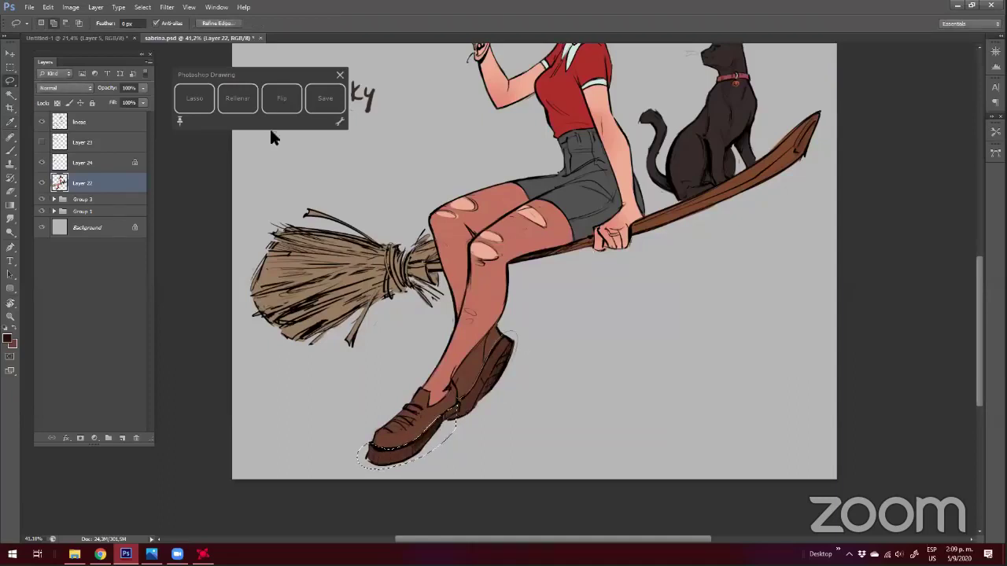
{"action": "key", "text": "alt+BackSpace"}
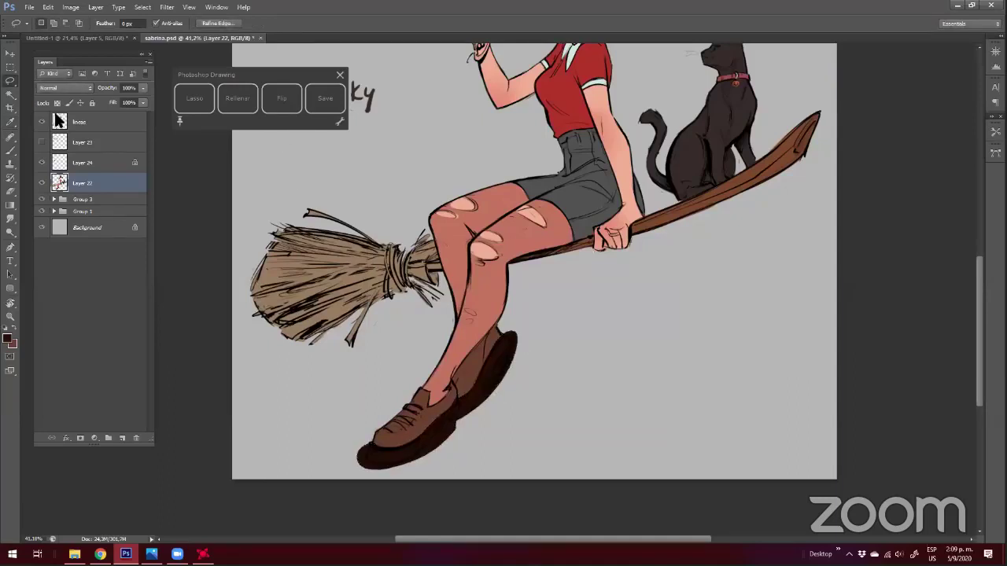
{"action": "left_click", "coordinate": [57, 103]}
{"action": "key", "text": "ctrl+z"}
{"action": "left_click", "coordinate": [240, 101]}
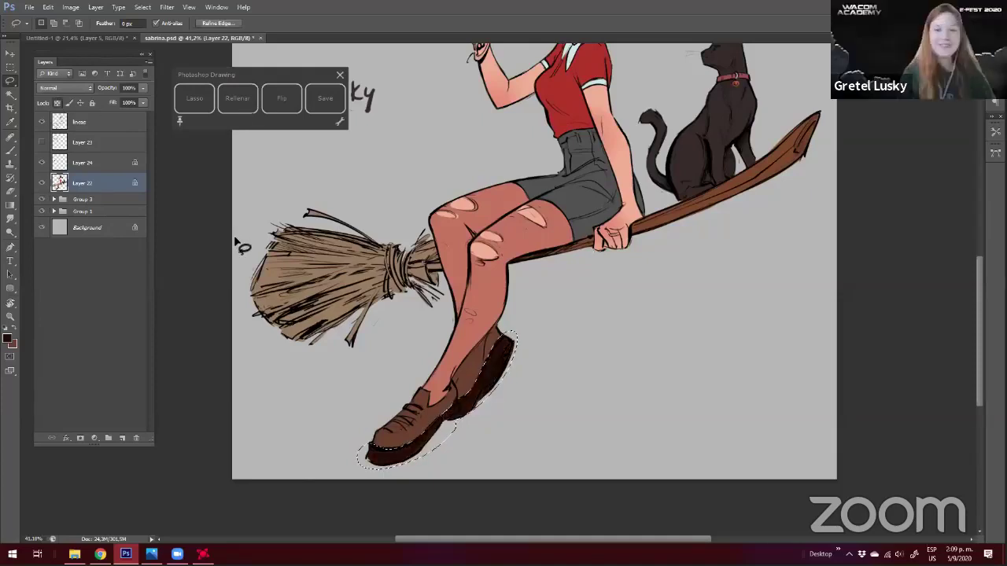
{"action": "key", "text": "ctrl+d"}
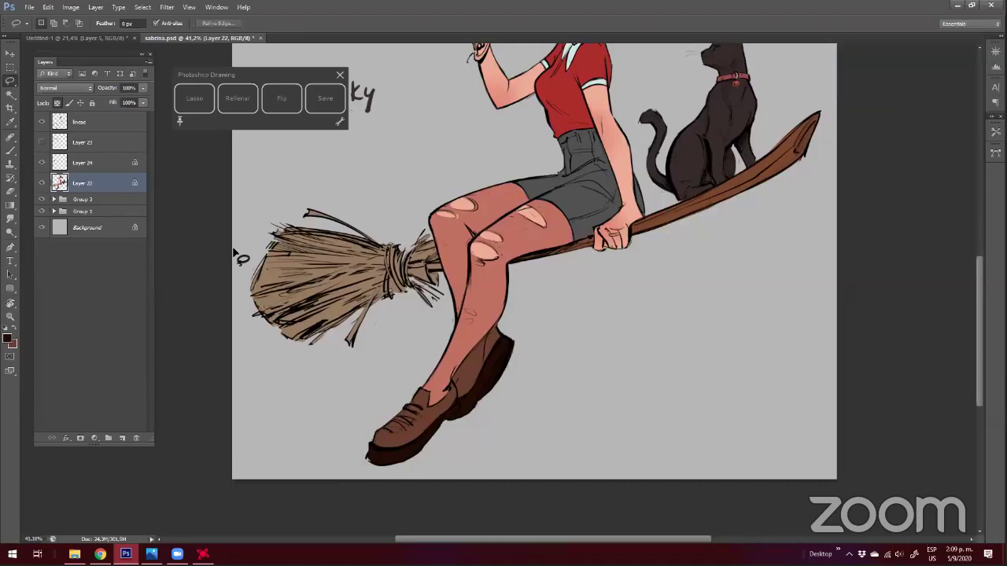
Switch to the Brush and sample the colours of the reddish tights and the bare skin at the knees
{"action": "left_click_drag", "start_coordinate": [376, 320], "coordinate": [423, 406]}
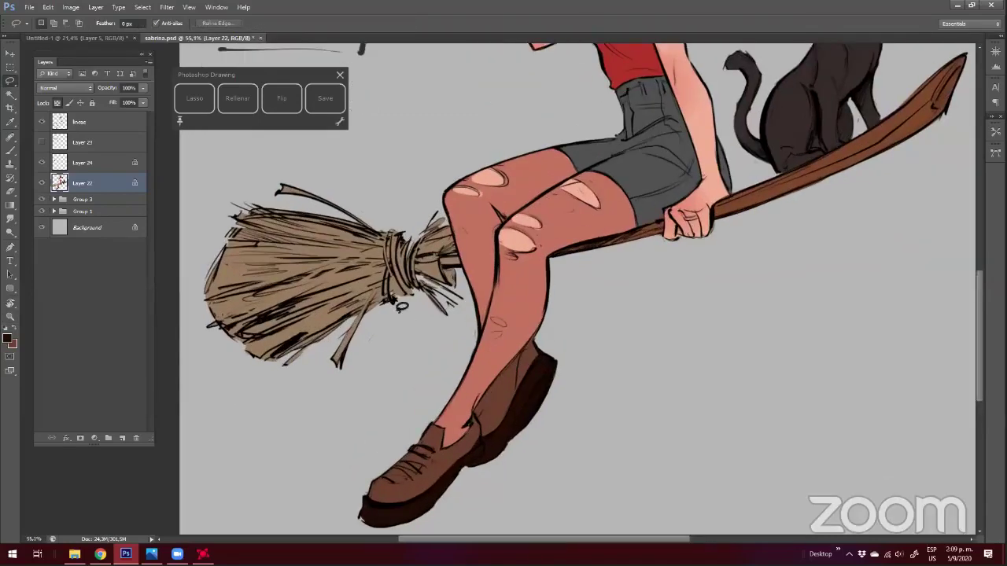
{"action": "left_click_drag", "start_coordinate": [402, 307], "coordinate": [361, 335]}
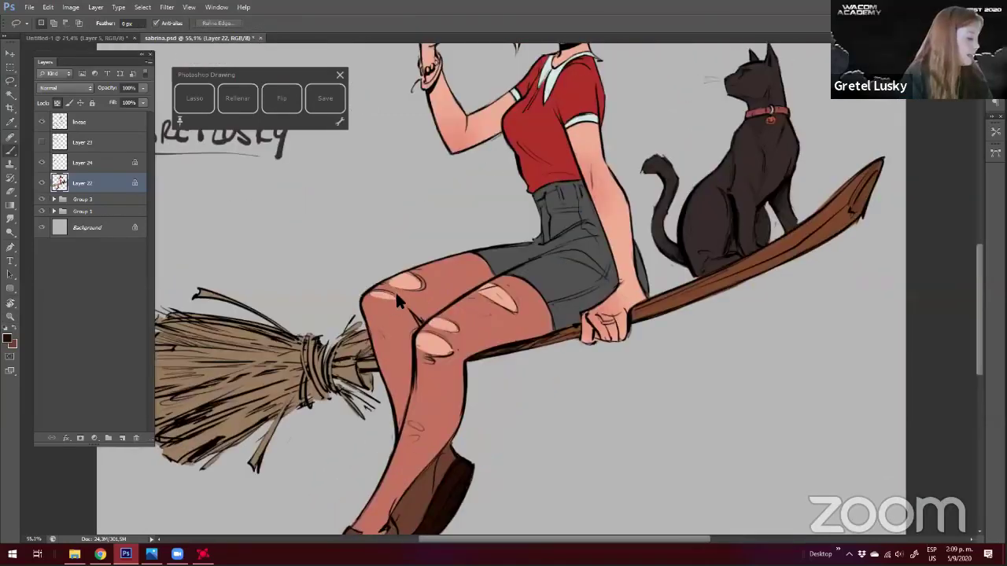
{"action": "key", "text": "b"}
{"action": "left_click", "coordinate": [393, 309], "text": "alt"}
{"action": "left_click", "coordinate": [460, 360], "text": "alt"}
{"action": "left_click", "coordinate": [434, 343], "text": "alt"}
{"action": "left_click_drag", "start_coordinate": [318, 313], "coordinate": [273, 328]}
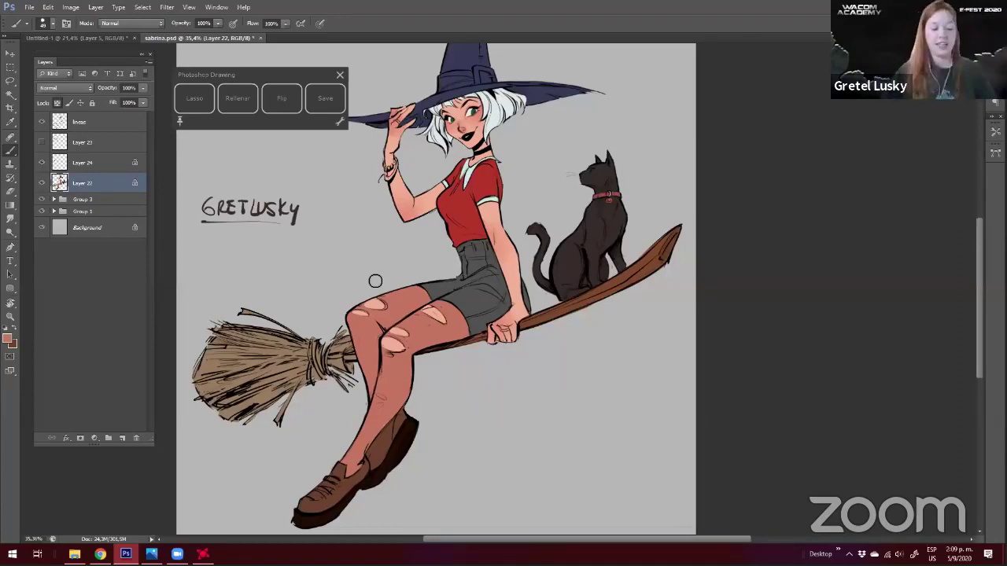
{"action": "left_click_drag", "start_coordinate": [397, 361], "coordinate": [502, 330]}
{"action": "left_click_drag", "start_coordinate": [530, 288], "coordinate": [535, 288]}
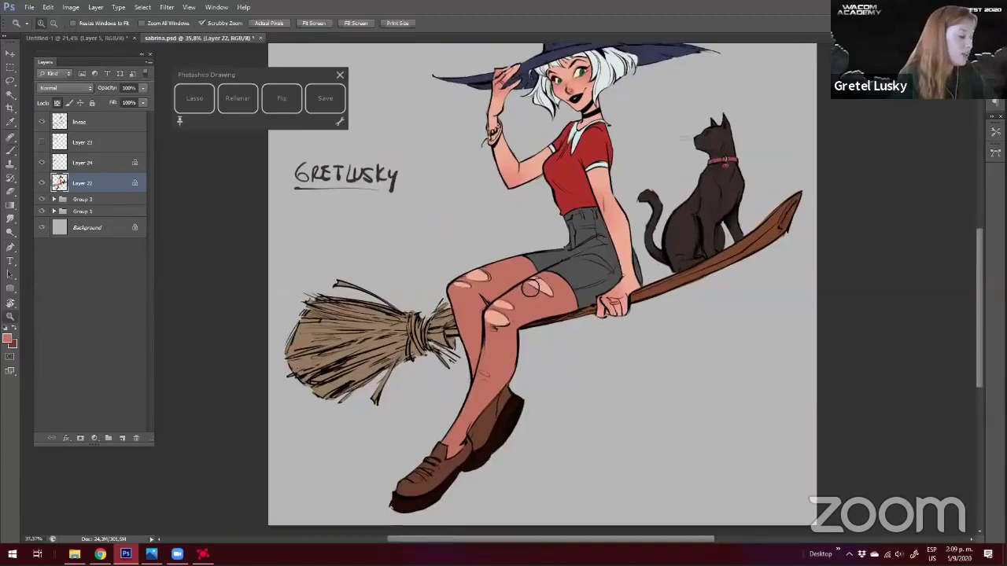
{"action": "scroll", "coordinate": [504, 264], "scroll_direction": "up", "scroll_amount": 2}
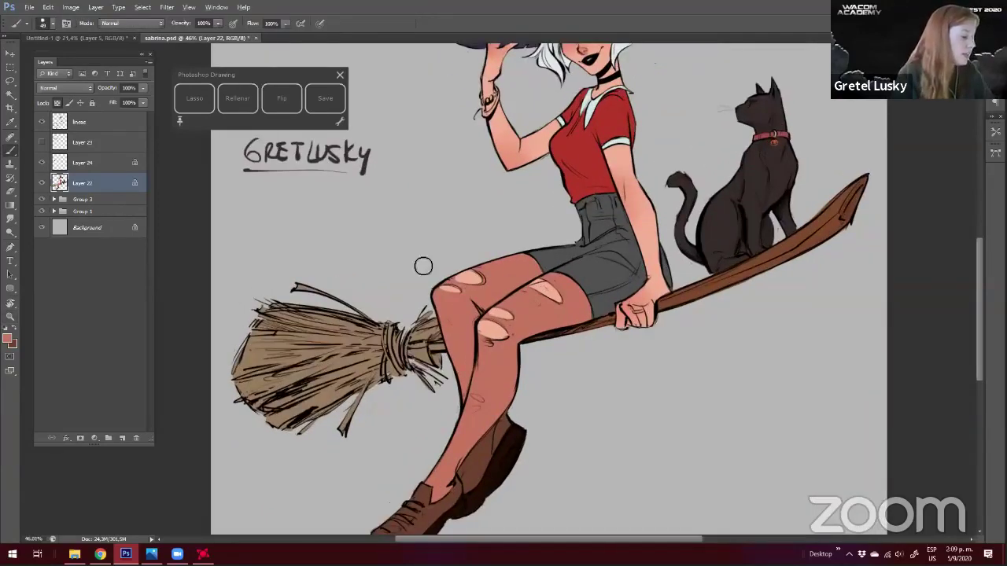
Change the foreground colour from the tights' reddish tone to a lighter, more orange peach
{"action": "scroll", "coordinate": [315, 293], "scroll_direction": "down", "scroll_amount": 3}
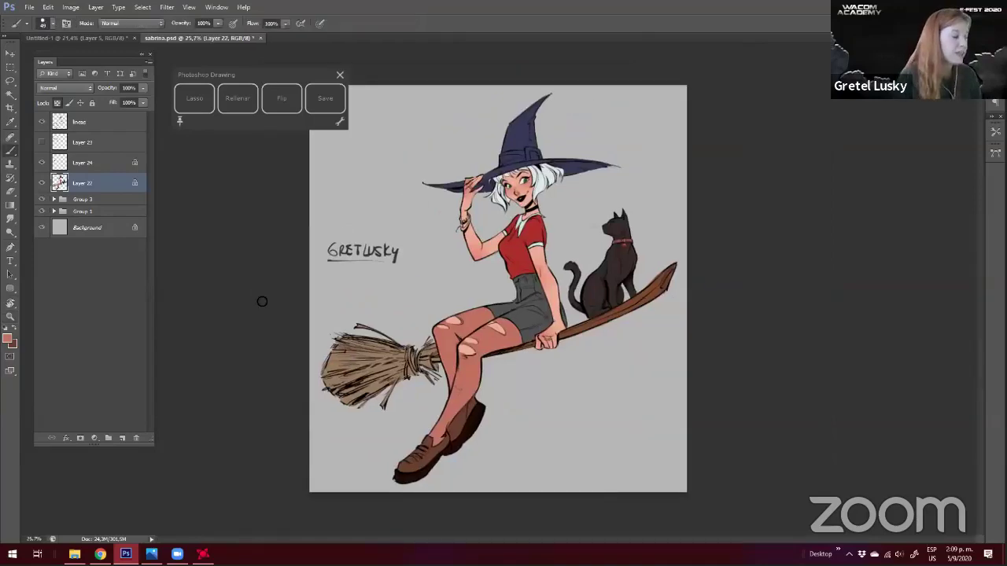
{"action": "scroll", "coordinate": [488, 220], "scroll_direction": "up", "scroll_amount": 2}
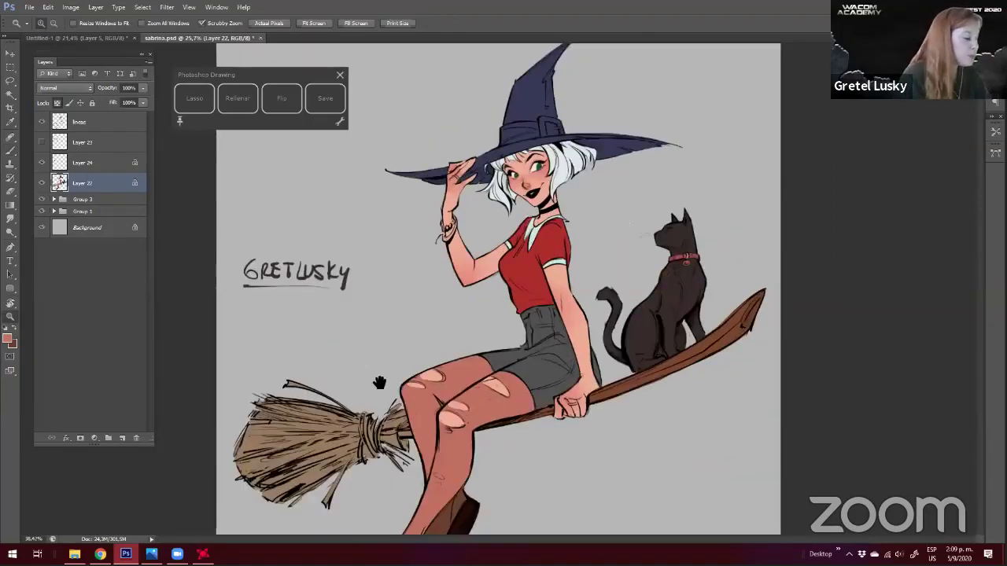
{"action": "scroll", "coordinate": [394, 260], "scroll_direction": "up", "scroll_amount": 3}
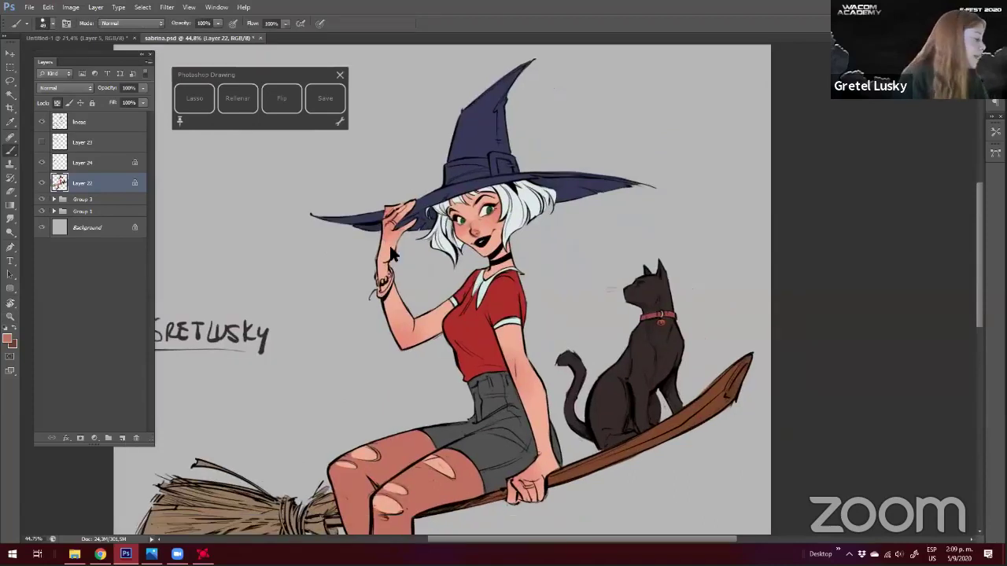
{"action": "left_click", "coordinate": [8, 337]}
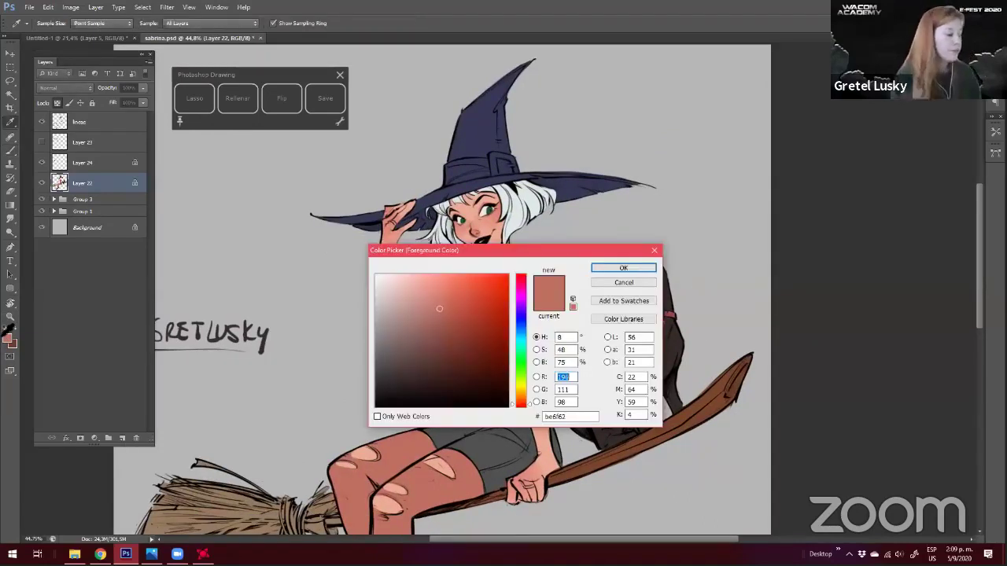
{"action": "left_click", "coordinate": [449, 295]}
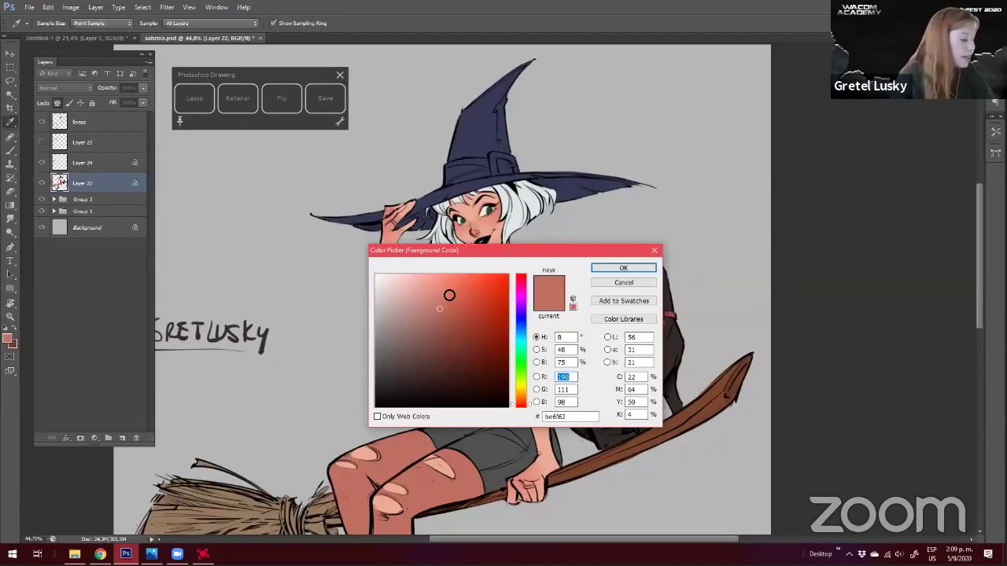
{"action": "left_click", "coordinate": [517, 400]}
{"action": "left_click", "coordinate": [437, 284]}
{"action": "left_click", "coordinate": [443, 285]}
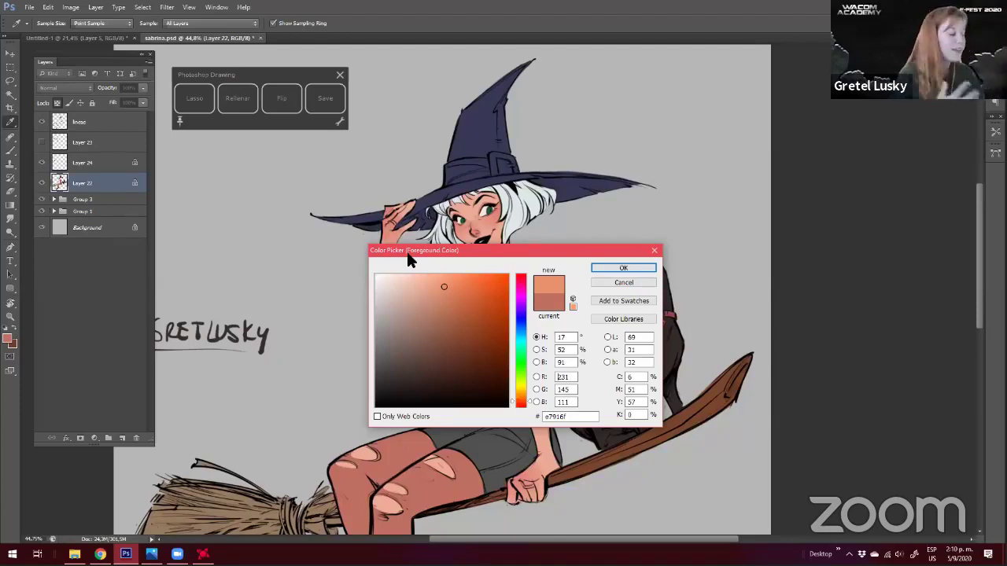
{"action": "left_click", "coordinate": [440, 288]}
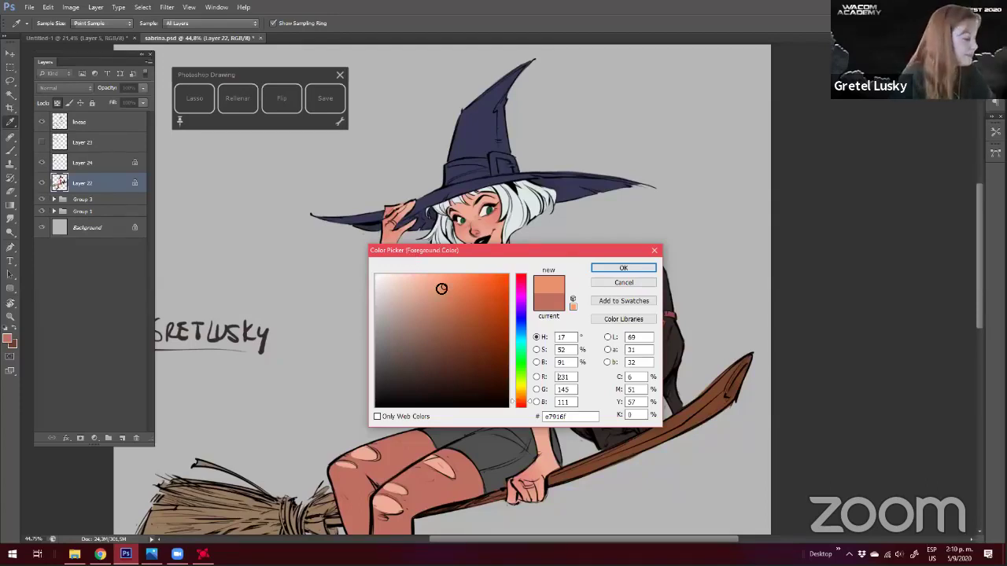
{"action": "left_click", "coordinate": [599, 264]}
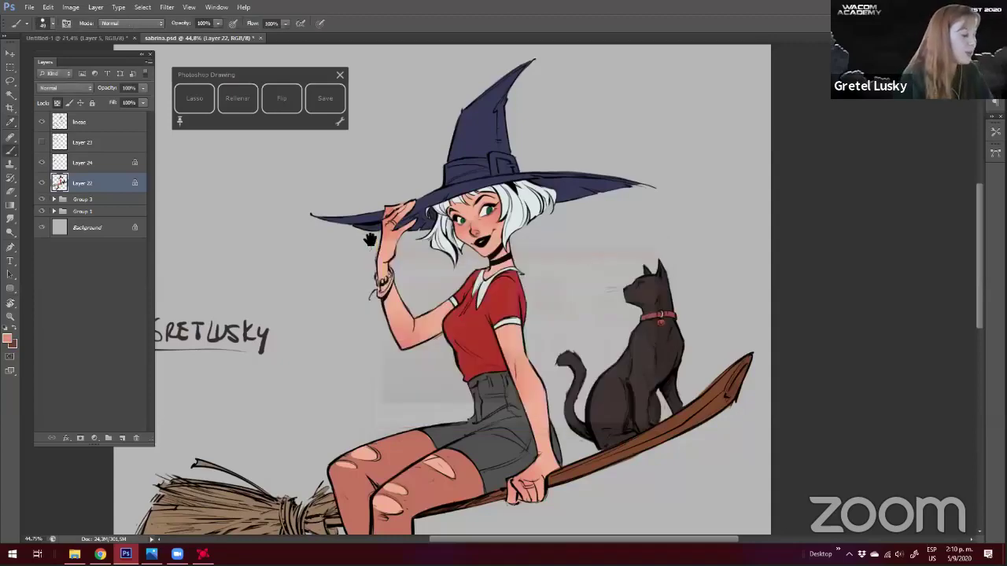
Sample the reddish colour of the tights at the thigh as the foreground colour
{"action": "left_click_drag", "start_coordinate": [354, 254], "coordinate": [371, 241]}
{"action": "left_click_drag", "start_coordinate": [420, 448], "coordinate": [443, 377]}
{"action": "left_click_drag", "start_coordinate": [439, 337], "coordinate": [448, 357]}
{"action": "left_click_drag", "start_coordinate": [383, 391], "coordinate": [388, 355]}
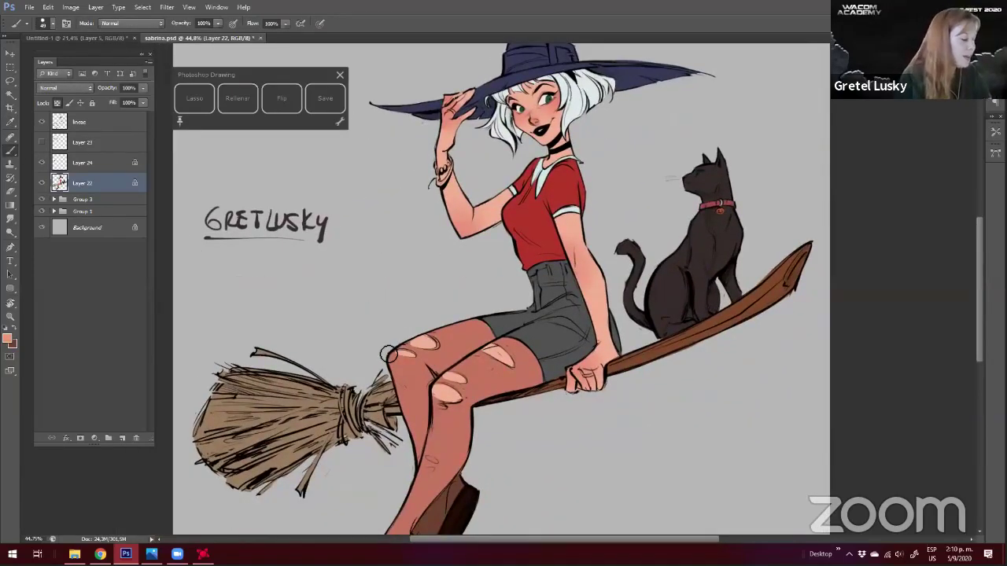
{"action": "left_click", "coordinate": [478, 333], "text": "alt"}
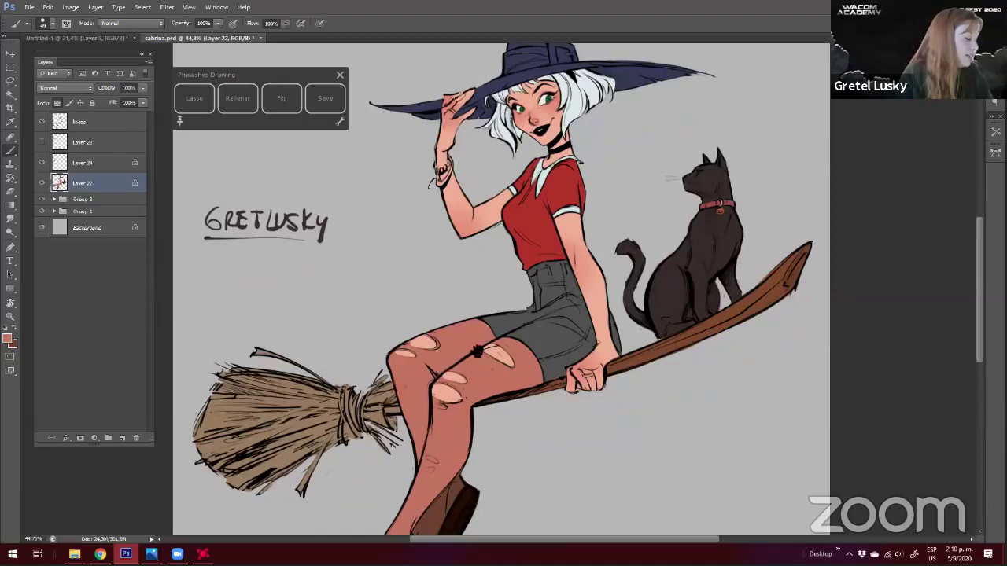
Sample the hat's dark blue and shift the foreground colour to a dark, saturated plum
{"action": "scroll", "coordinate": [473, 354], "scroll_direction": "down", "scroll_amount": 5}
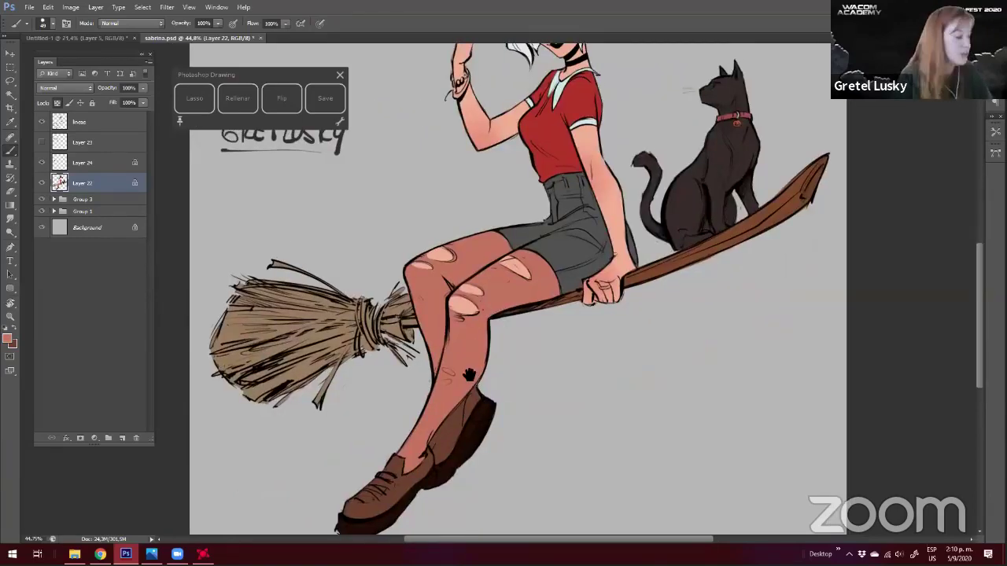
{"action": "scroll", "coordinate": [409, 346], "scroll_direction": "up", "scroll_amount": 6}
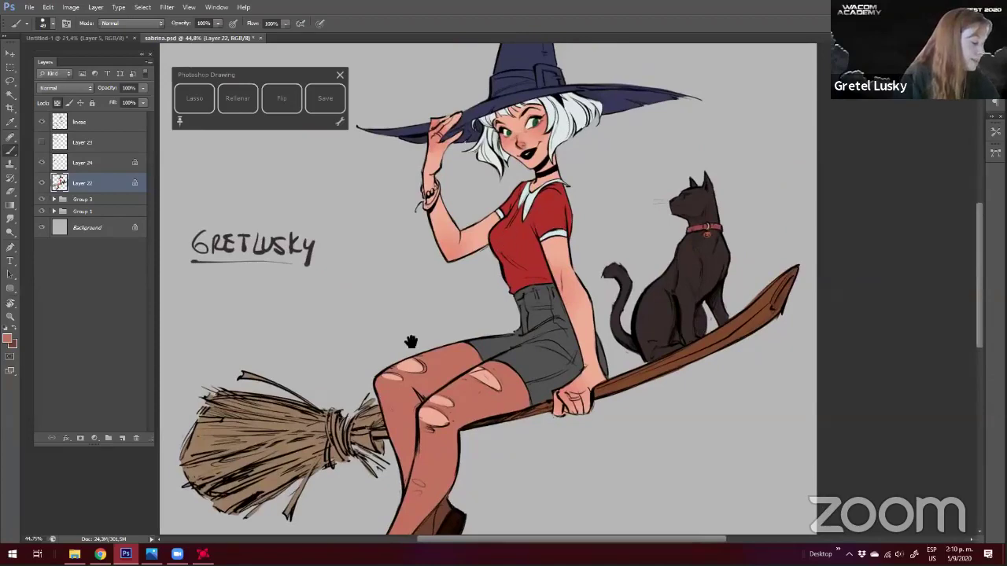
{"action": "left_click_drag", "start_coordinate": [415, 330], "coordinate": [375, 399]}
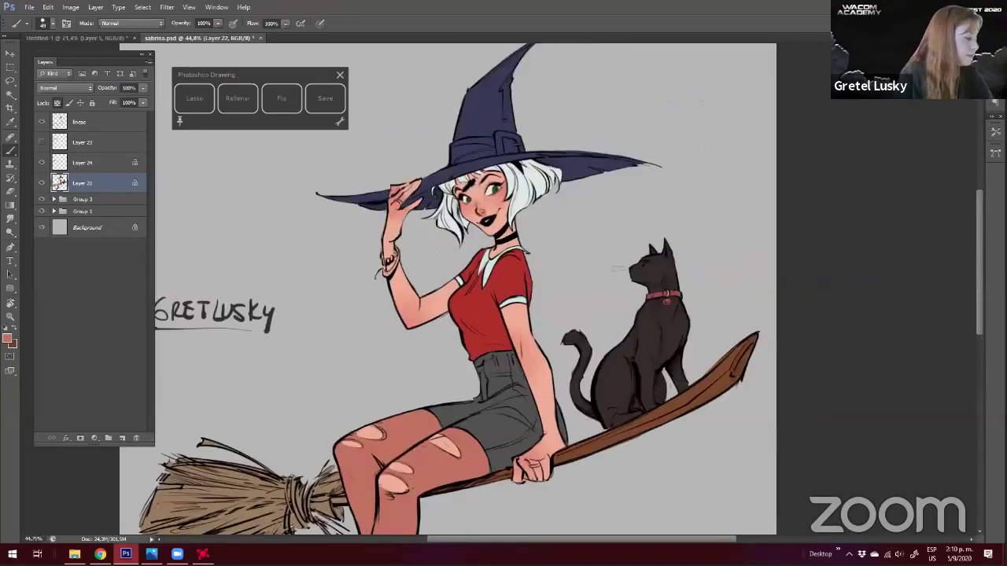
{"action": "left_click", "coordinate": [6, 339]}
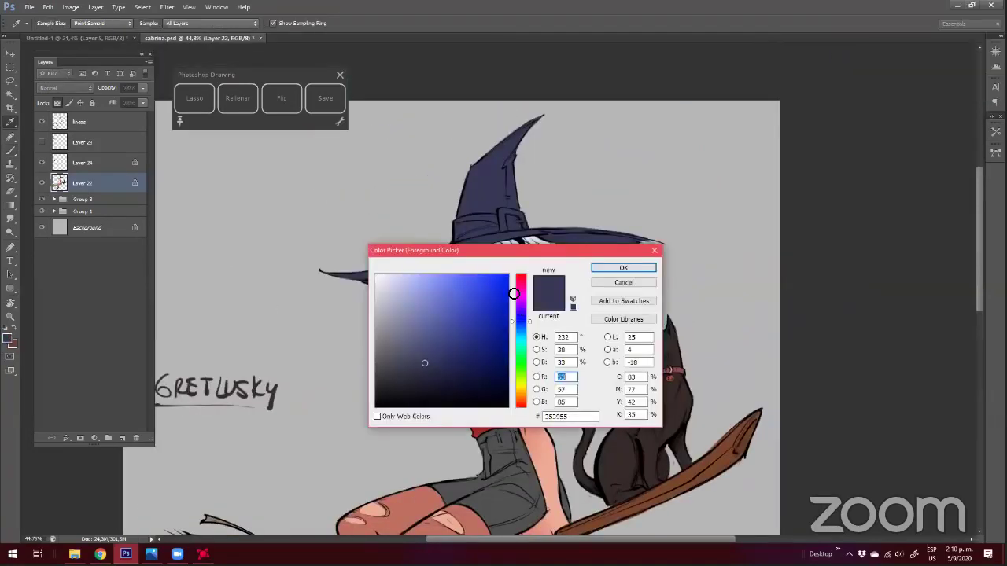
{"action": "left_click_drag", "start_coordinate": [521, 305], "coordinate": [520, 286]}
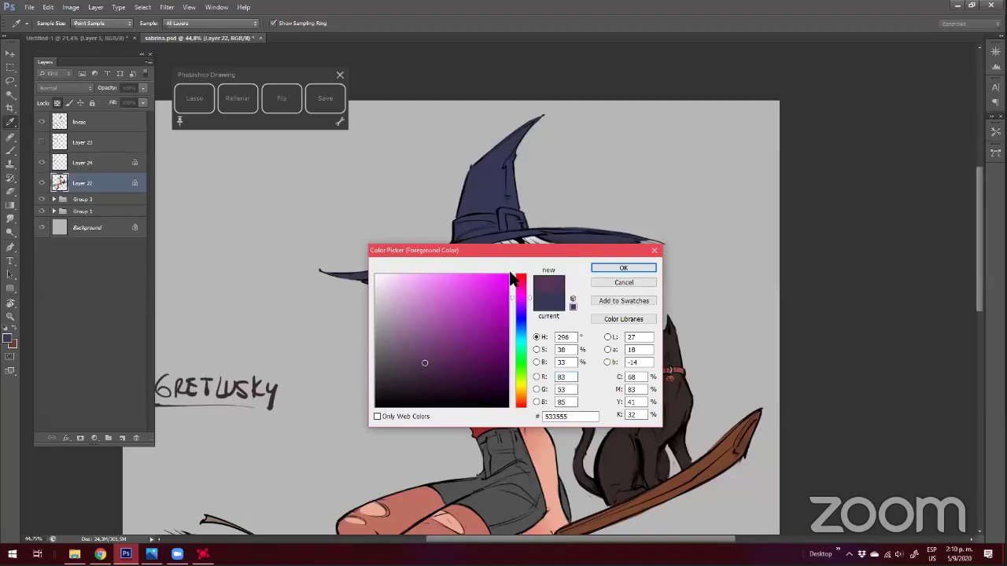
{"action": "left_click", "coordinate": [490, 372]}
{"action": "key", "text": "Return"}
Lasso the band around the witch's hat, fill it with the plum colour on Layer 22 and deselect
{"action": "key", "text": "l"}
{"action": "mouse_move", "coordinate": [464, 225]}
{"action": "left_mouse_down"}
{"action": "mouse_move", "coordinate": [465, 240]}
{"action": "mouse_move", "coordinate": [447, 232]}
{"action": "left_mouse_up"}
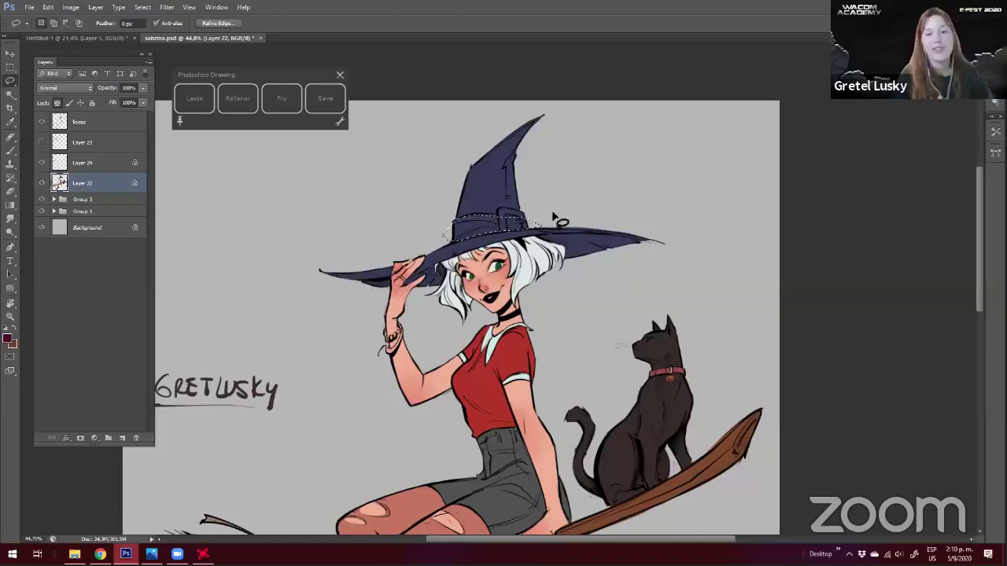
{"action": "left_click", "coordinate": [229, 111]}
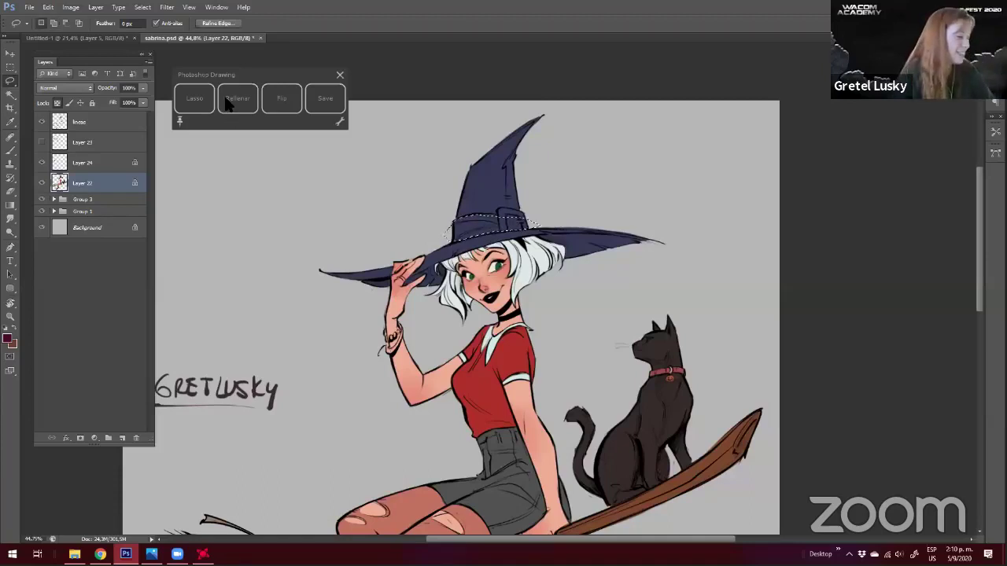
Set the foreground colour to the grey #9b9297 and brush it over the buckle on the hat band
{"action": "key", "text": "b"}
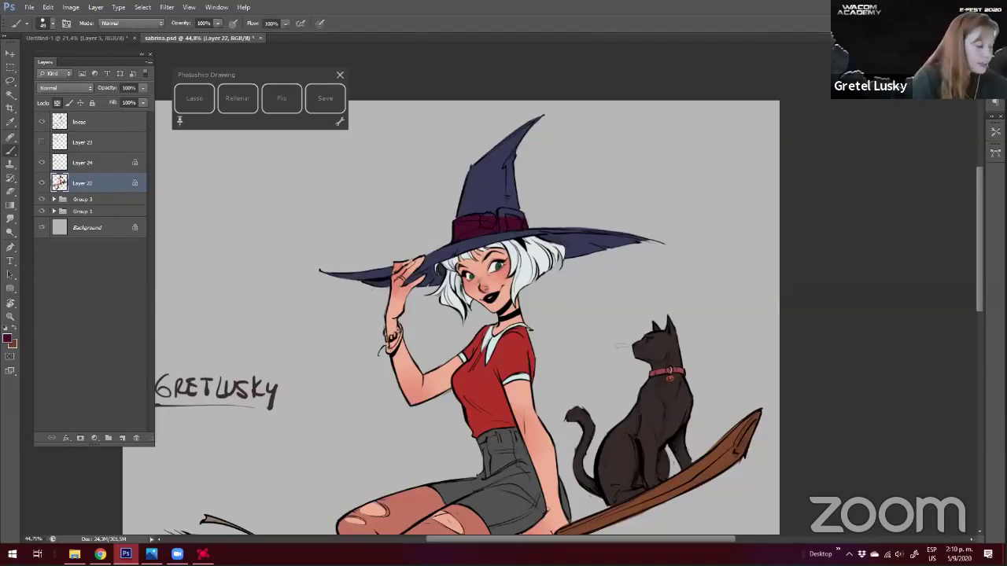
{"action": "left_click_drag", "start_coordinate": [349, 301], "coordinate": [375, 212]}
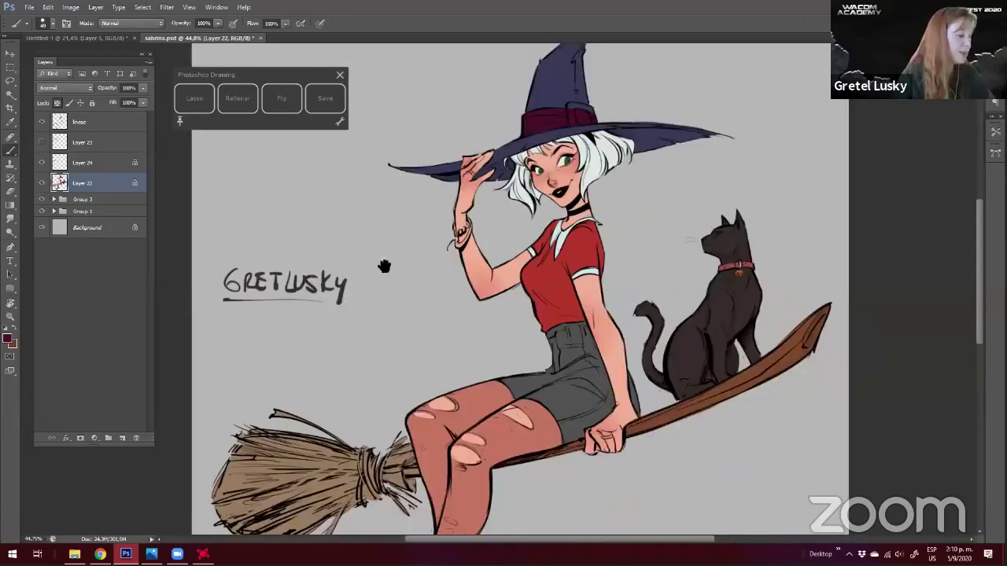
{"action": "scroll", "coordinate": [384, 266], "scroll_direction": "down", "scroll_amount": 4}
{"action": "scroll", "coordinate": [8, 339], "scroll_direction": "up", "scroll_amount": 1}
{"action": "left_click", "coordinate": [9, 334]}
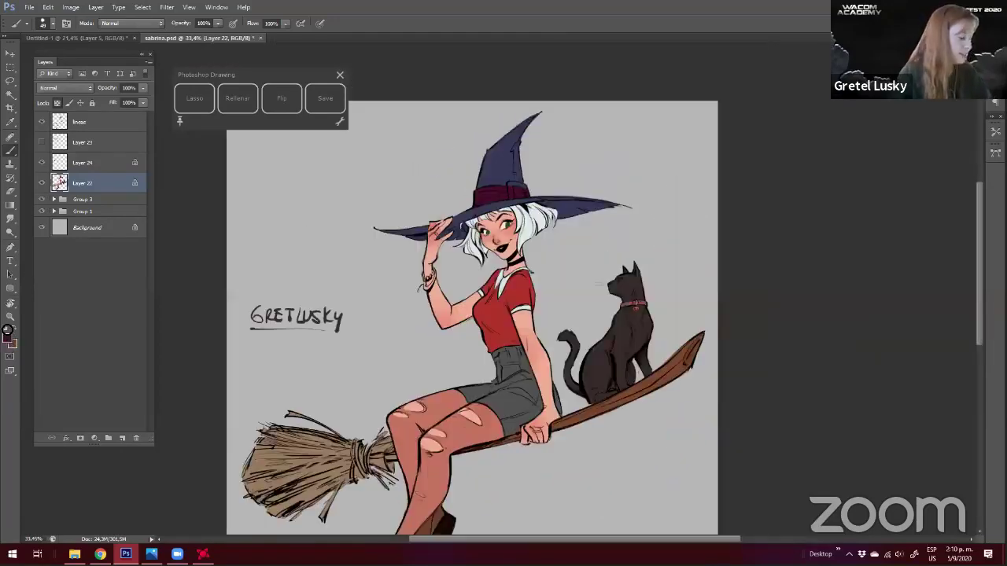
{"action": "left_click", "coordinate": [382, 326]}
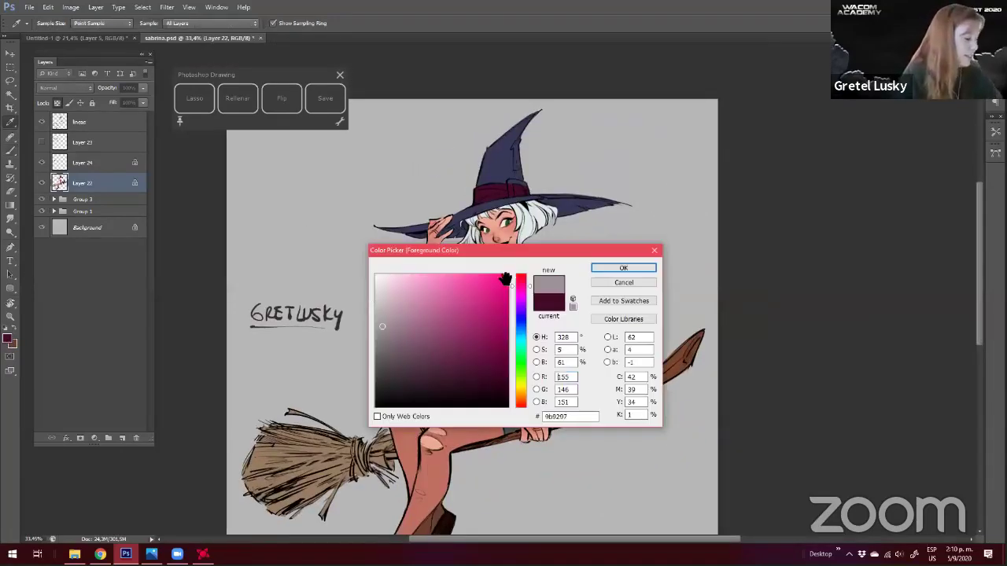
{"action": "key", "text": "Return"}
{"action": "scroll", "coordinate": [511, 164], "scroll_direction": "up", "scroll_amount": 5}
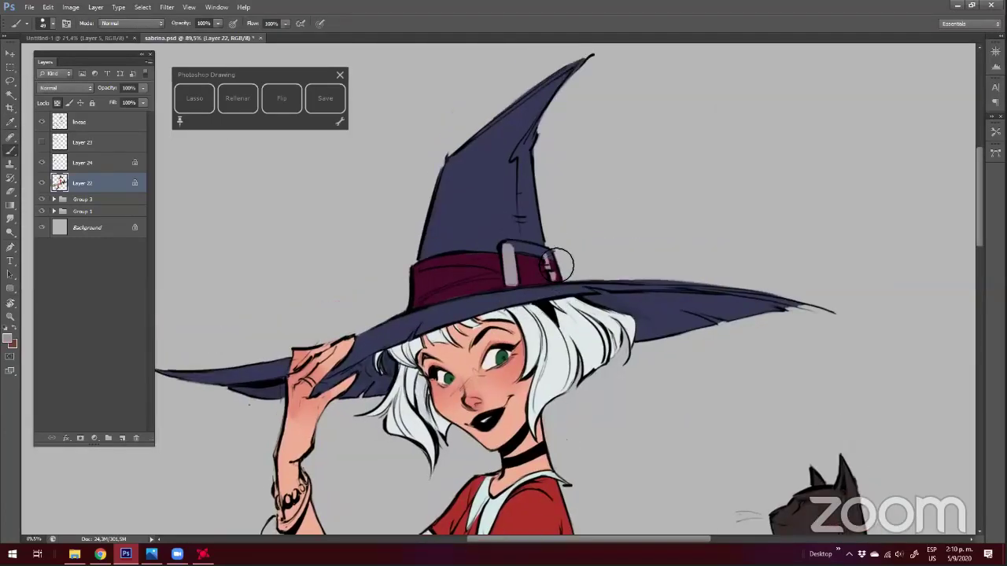
{"action": "left_click_drag", "start_coordinate": [558, 263], "coordinate": [544, 259]}
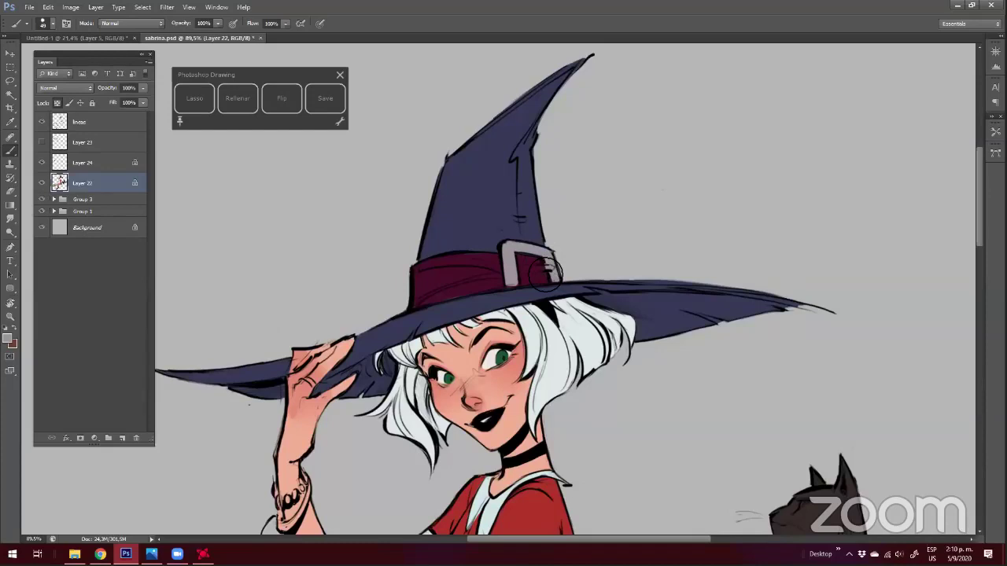
Add a new empty layer directly below Layer 22 for the backdrop colour
{"action": "key", "text": "z"}
{"action": "left_click_drag", "start_coordinate": [535, 259], "coordinate": [352, 288]}
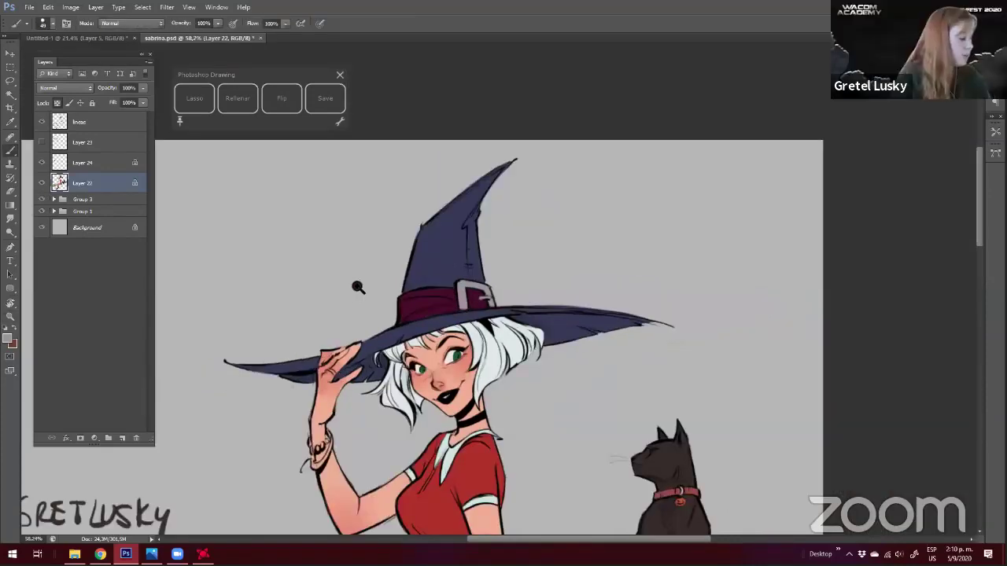
{"action": "left_click_drag", "start_coordinate": [285, 434], "coordinate": [354, 353]}
{"action": "left_click", "coordinate": [355, 351]}
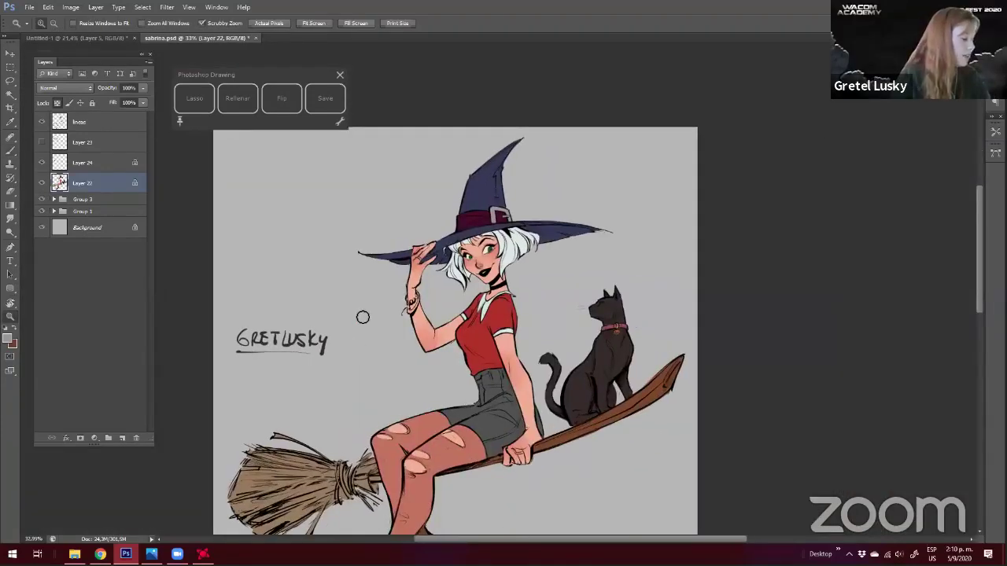
{"action": "left_click_drag", "start_coordinate": [188, 379], "coordinate": [243, 281]}
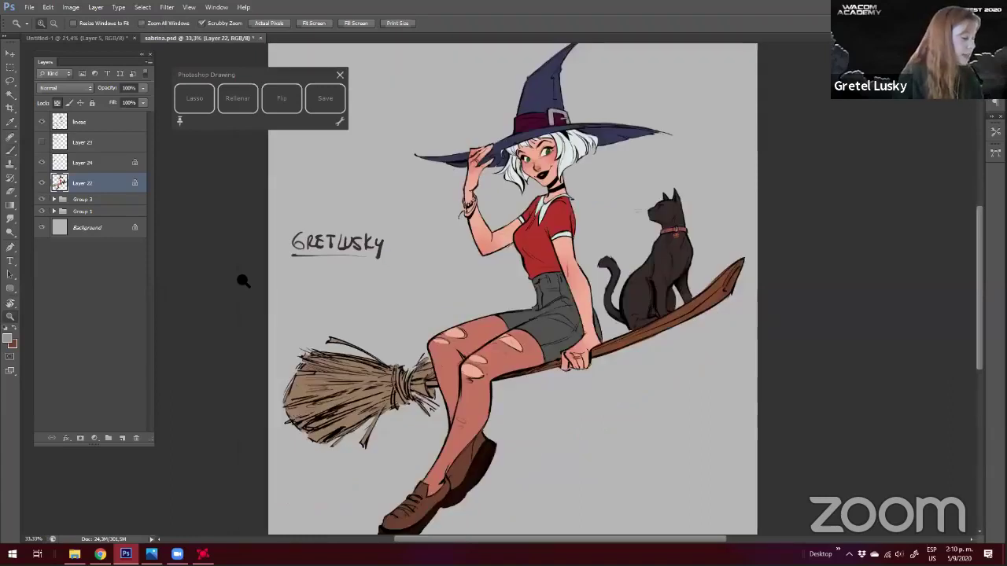
{"action": "scroll", "coordinate": [243, 282], "scroll_direction": "down", "scroll_amount": 1}
{"action": "key", "text": "b"}
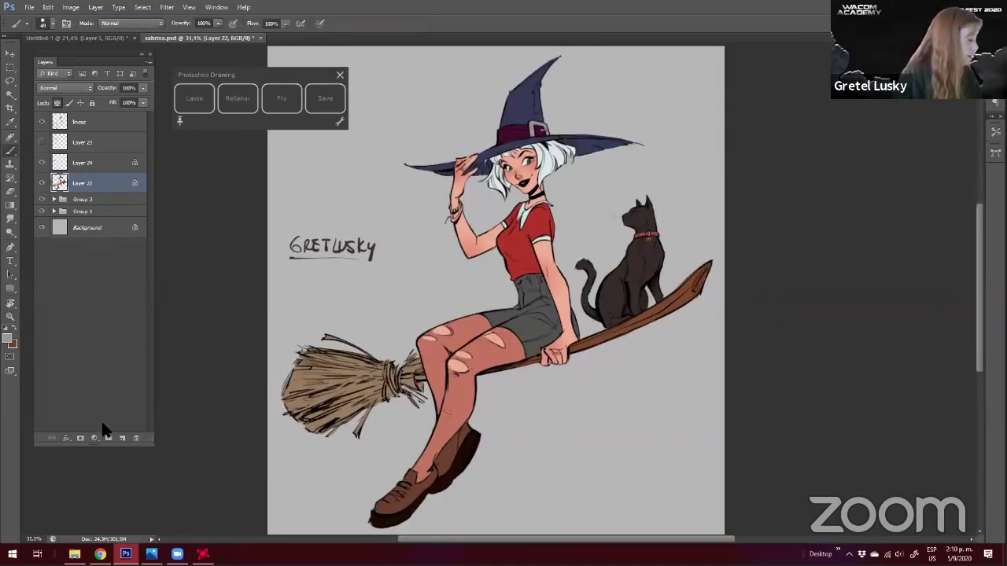
{"action": "left_click", "coordinate": [122, 438], "text": "ctrl"}
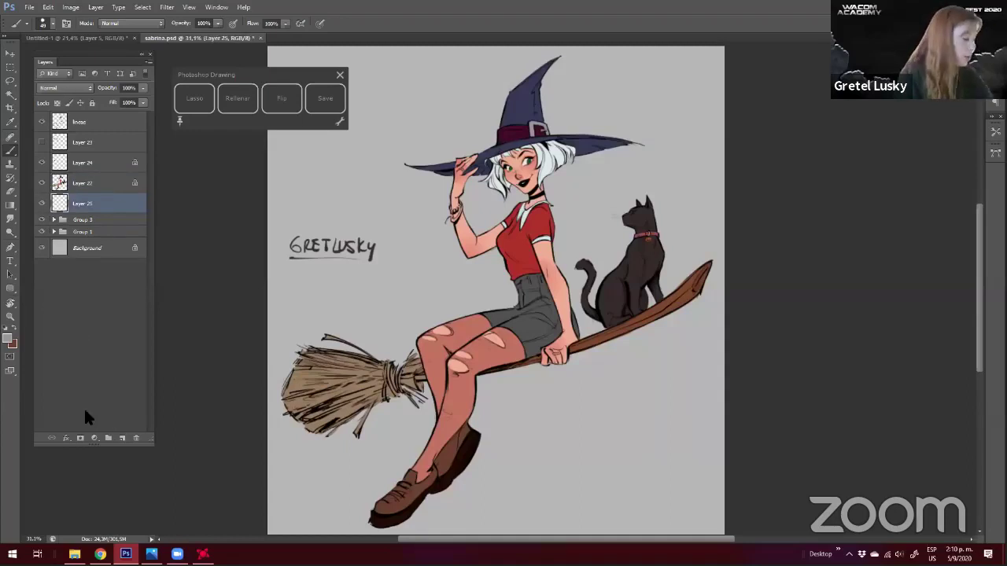
Set the foreground colour to the muted blue #545c90 and fill the whole new layer with it
{"action": "left_click", "coordinate": [8, 339]}
{"action": "left_click", "coordinate": [520, 321]}
{"action": "left_click", "coordinate": [422, 320]}
{"action": "left_click", "coordinate": [431, 332]}
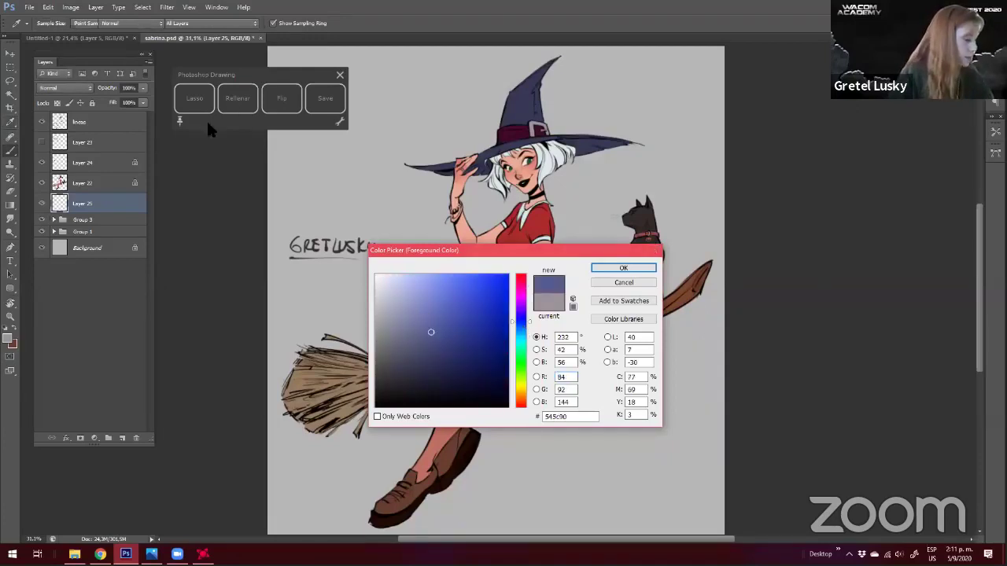
{"action": "key", "text": "Return"}
{"action": "key", "text": "alt+BackSpace"}
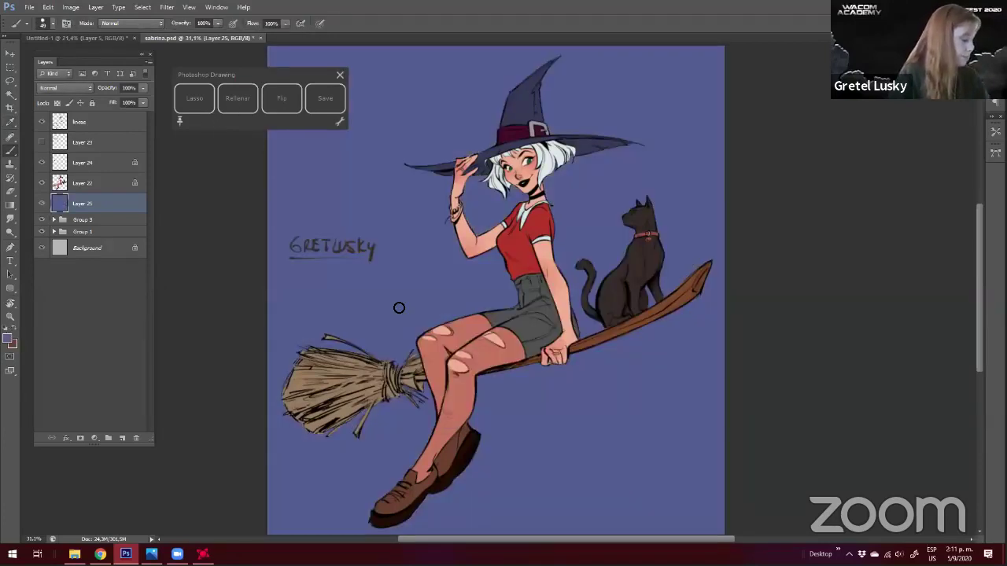
Lighten the foreground colour to a pale lavender blue and refill the backdrop layer with it
{"action": "left_click", "coordinate": [8, 339]}
{"action": "left_click", "coordinate": [414, 296]}
{"action": "key", "text": "Return"}
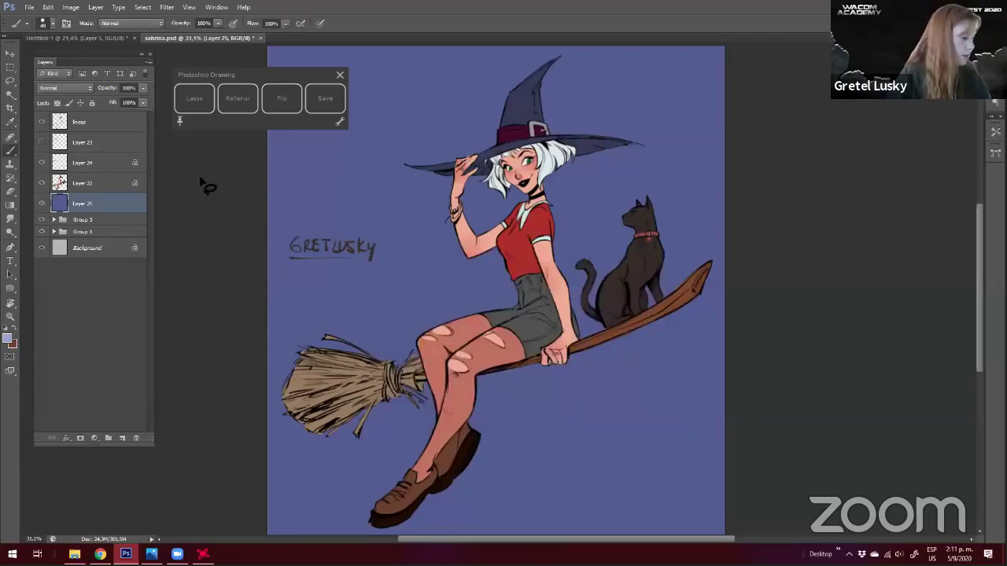
{"action": "key", "text": "alt+BackSpace"}
Add a new empty layer directly above the lavender backdrop layer, Layer 25
{"action": "key", "text": "l"}
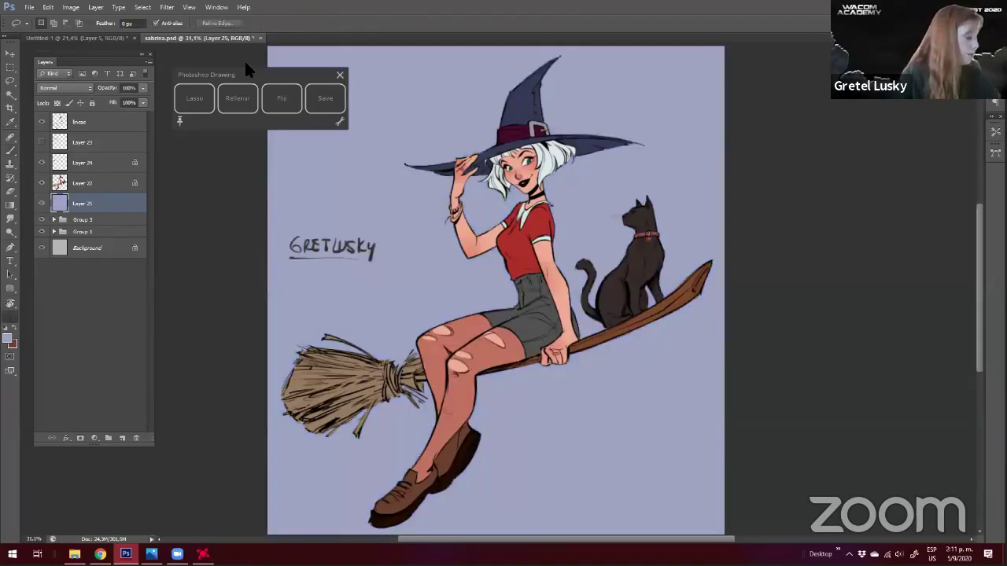
{"action": "left_click_drag", "start_coordinate": [249, 69], "coordinate": [239, 59]}
{"action": "scroll", "coordinate": [236, 157], "scroll_direction": "down", "scroll_amount": 2}
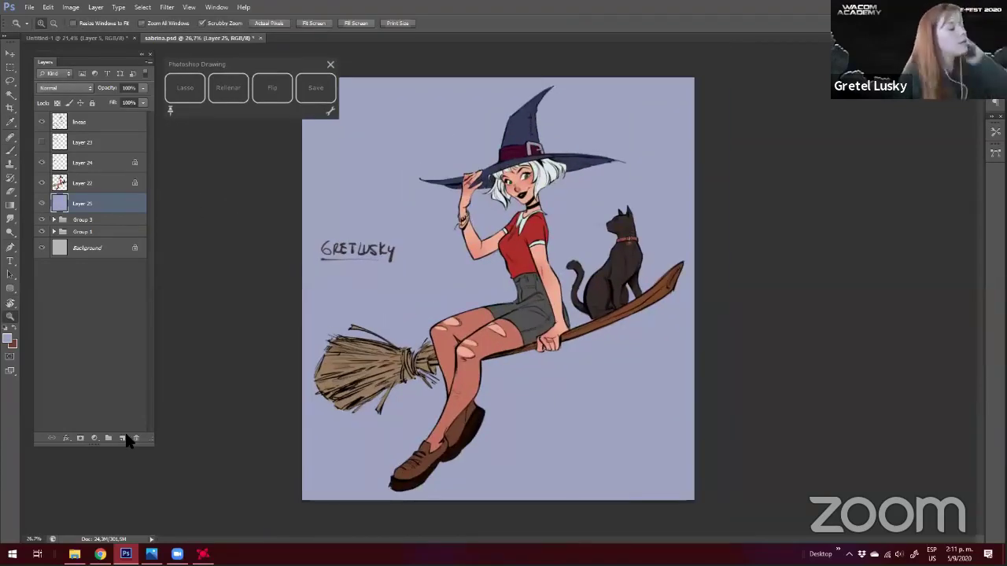
{"action": "left_click", "coordinate": [123, 438]}
Choose the textured 2000 px brush preset and set its size to 1753 px
{"action": "key", "text": "b"}
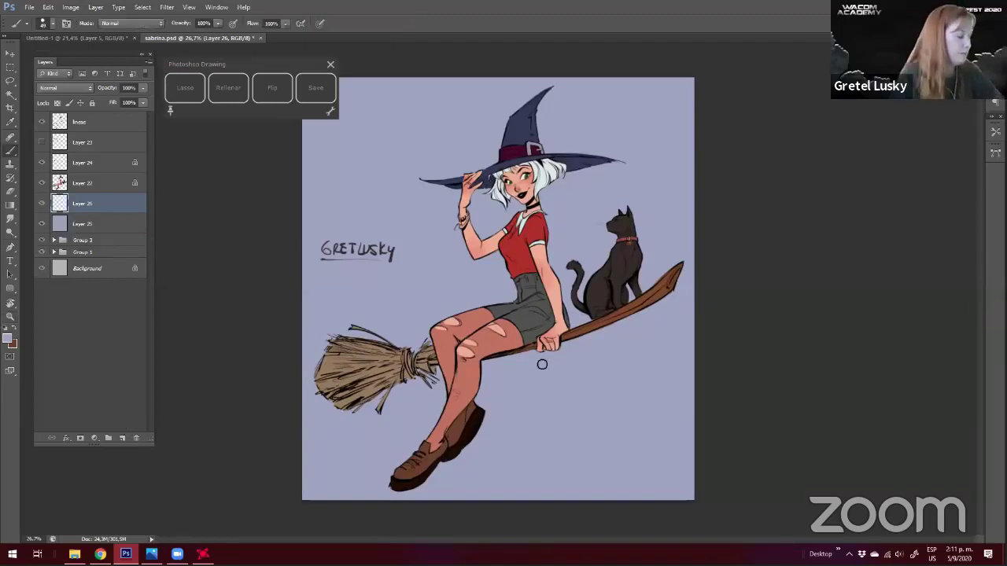
{"action": "right_click", "coordinate": [609, 333]}
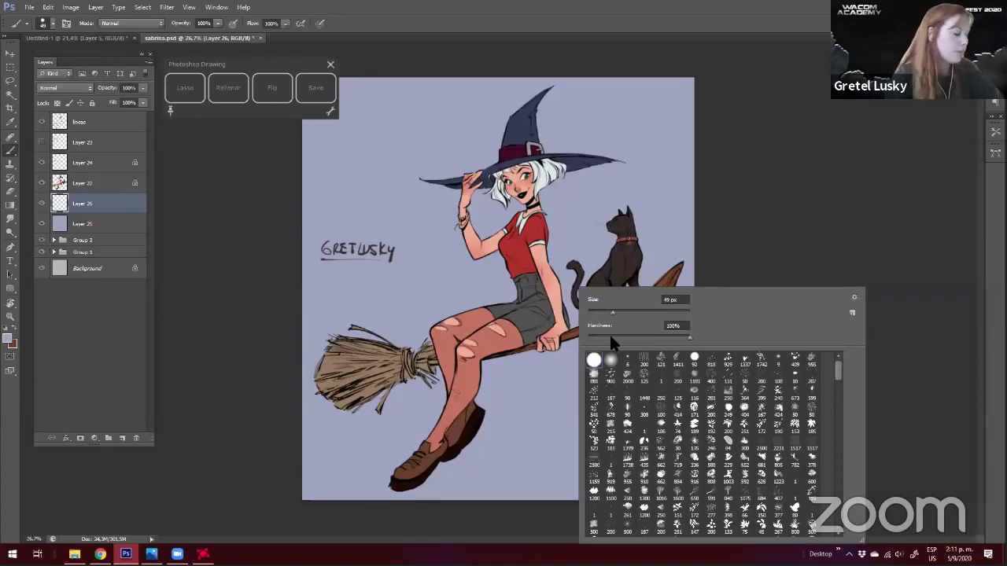
{"action": "left_click", "coordinate": [681, 312]}
{"action": "left_click", "coordinate": [678, 311]}
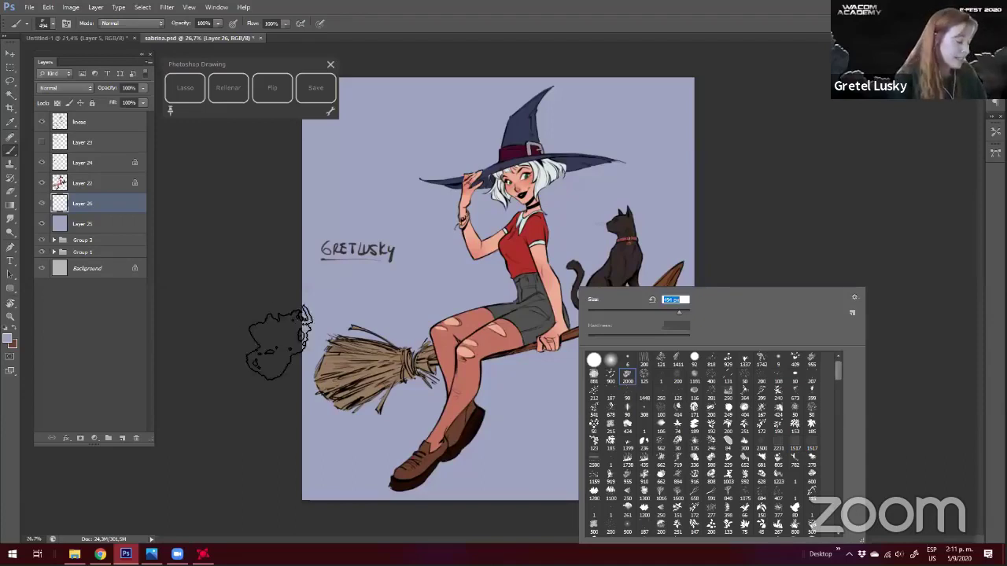
{"action": "right_click", "coordinate": [669, 321]}
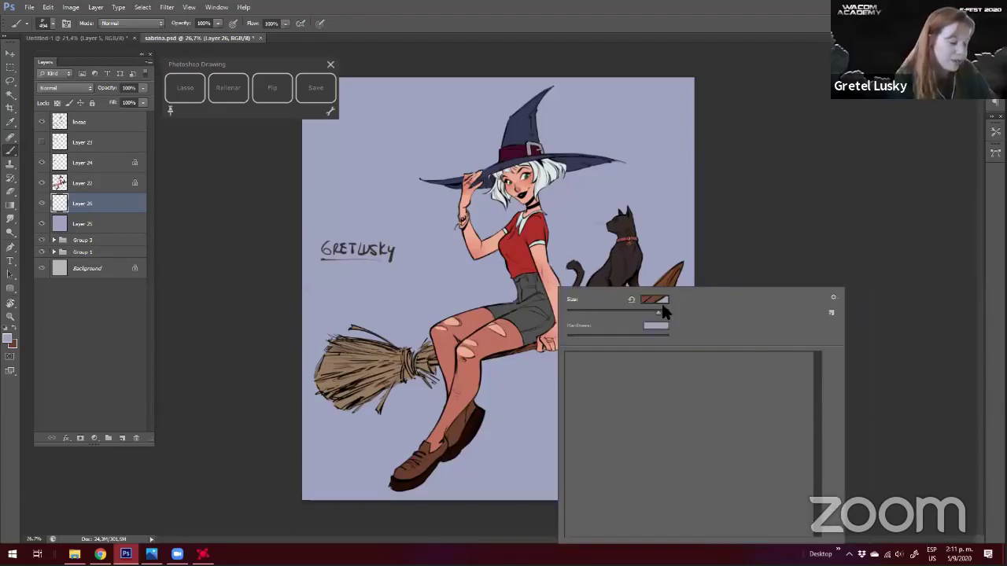
{"action": "double_click", "coordinate": [661, 423]}
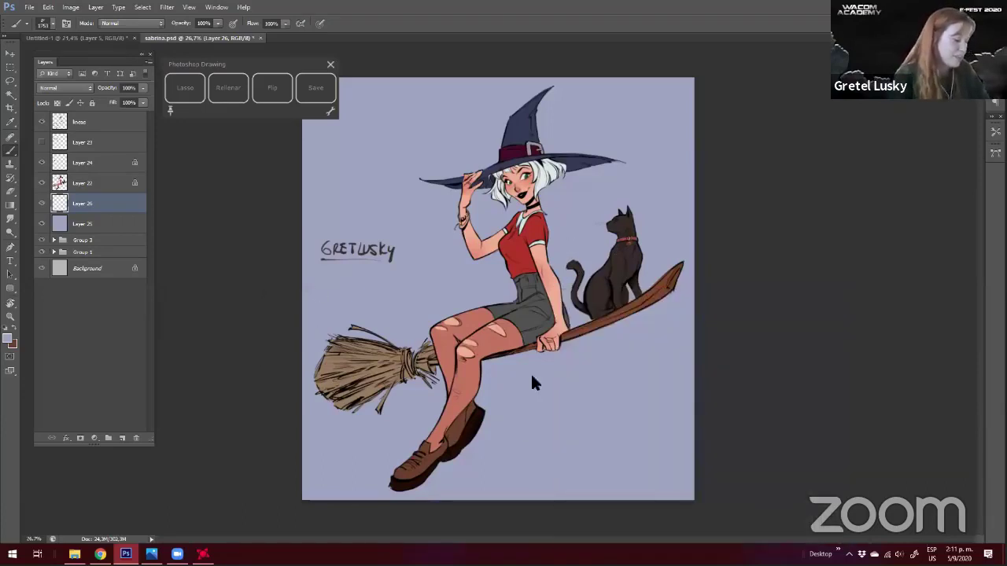
Set the foreground colour to the muted blue #7d85b6 and brush soft mottled patches over the lower and left background
{"action": "left_click", "coordinate": [11, 331]}
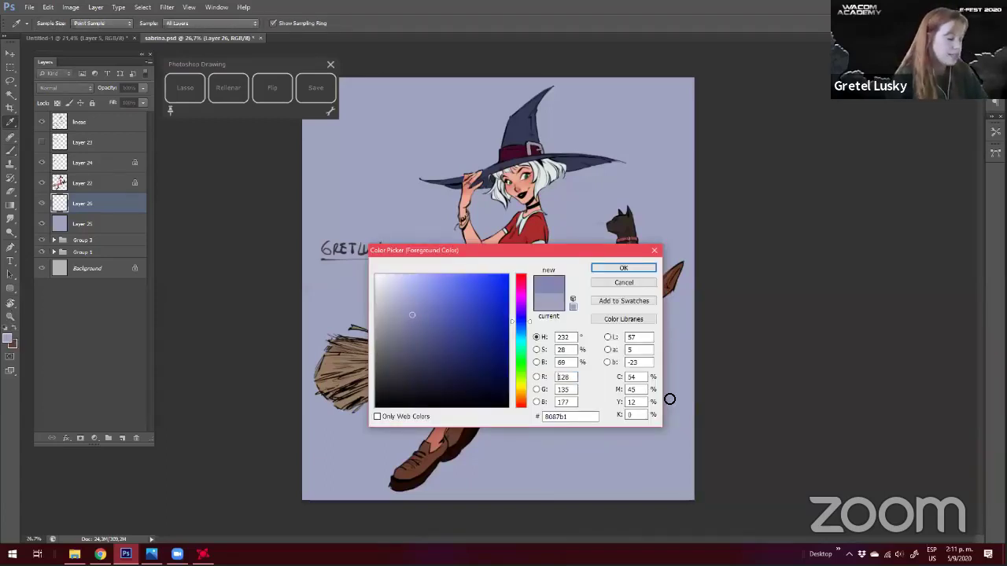
{"action": "key", "text": "Escape"}
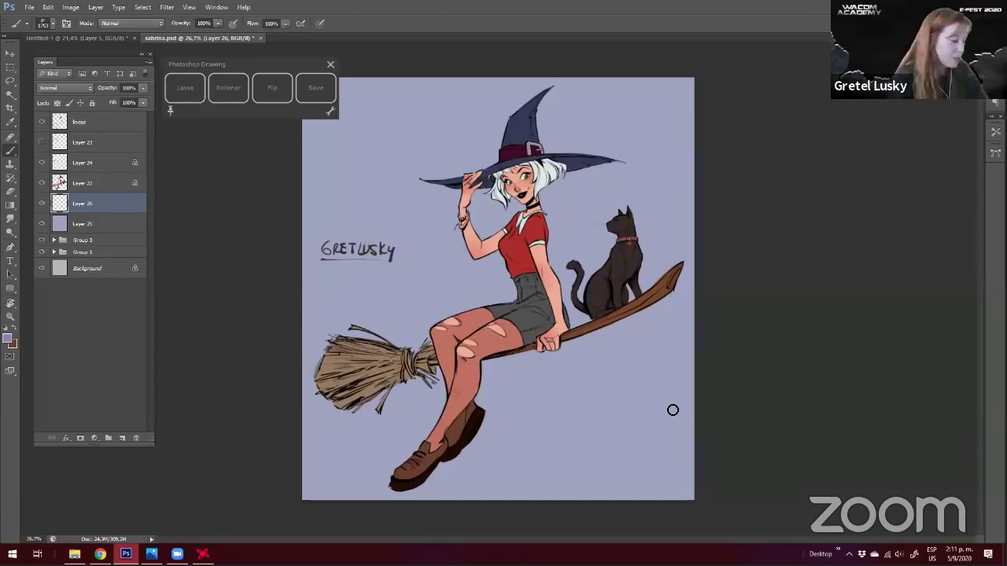
{"action": "mouse_move", "coordinate": [356, 411]}
{"action": "left_mouse_down"}
{"action": "mouse_move", "coordinate": [303, 326]}
{"action": "mouse_move", "coordinate": [247, 278]}
{"action": "left_mouse_up"}
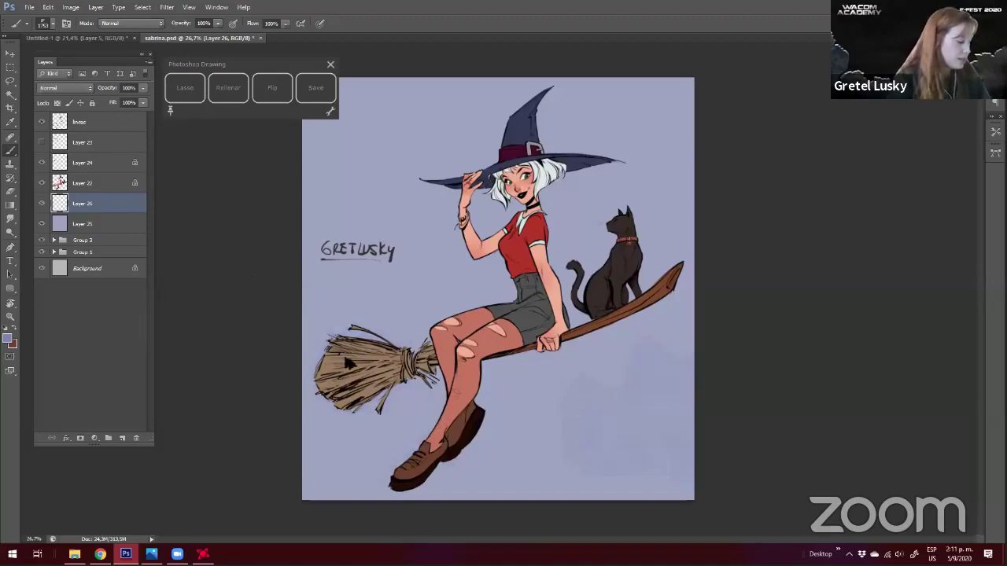
{"action": "left_click_drag", "start_coordinate": [669, 330], "coordinate": [535, 472]}
{"action": "mouse_move", "coordinate": [303, 277]}
{"action": "left_mouse_down"}
{"action": "mouse_move", "coordinate": [224, 197]}
{"action": "mouse_move", "coordinate": [278, 200]}
{"action": "mouse_move", "coordinate": [252, 181]}
{"action": "left_mouse_up"}
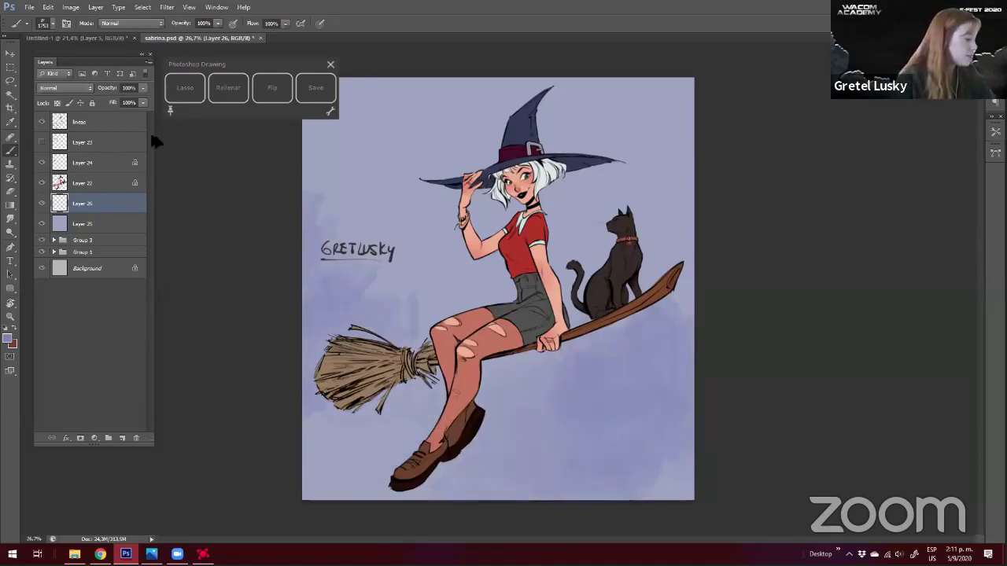
{"action": "key", "text": "ctrl+z"}
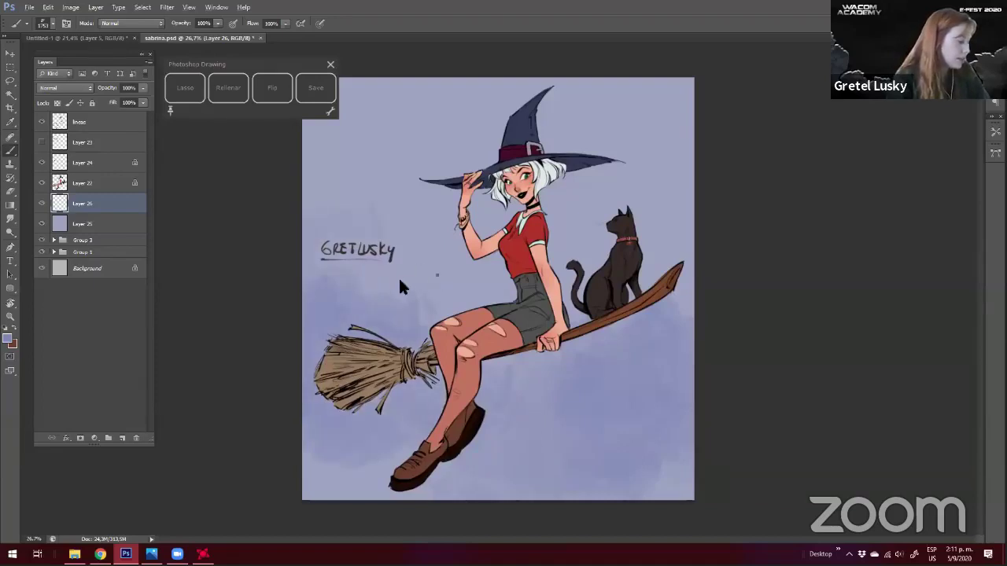
Reduce the textured brush to 1521 px, pick a darker blue and paint cloudy patches behind the broom and along the left side
{"action": "right_click", "coordinate": [523, 282]}
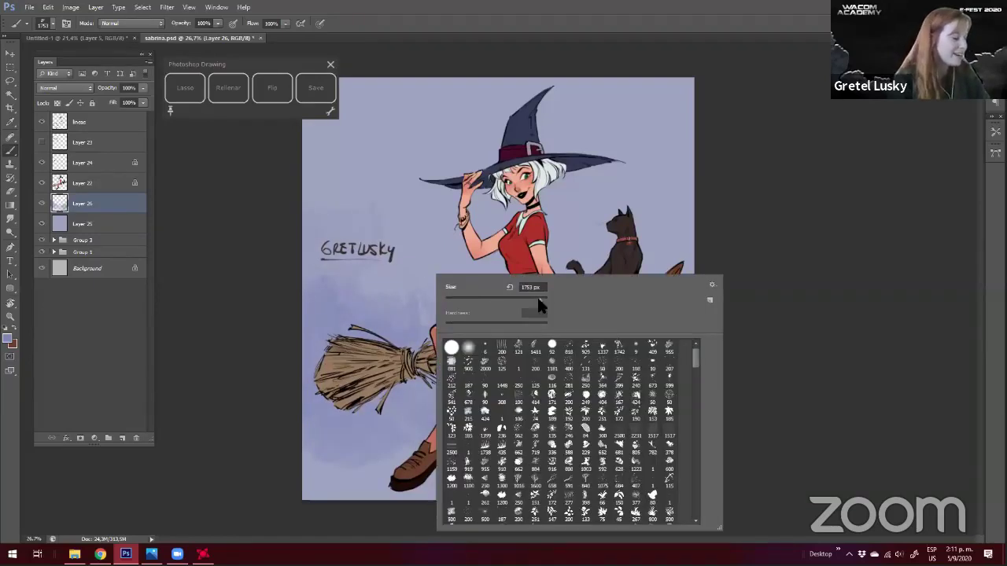
{"action": "left_click", "coordinate": [539, 300]}
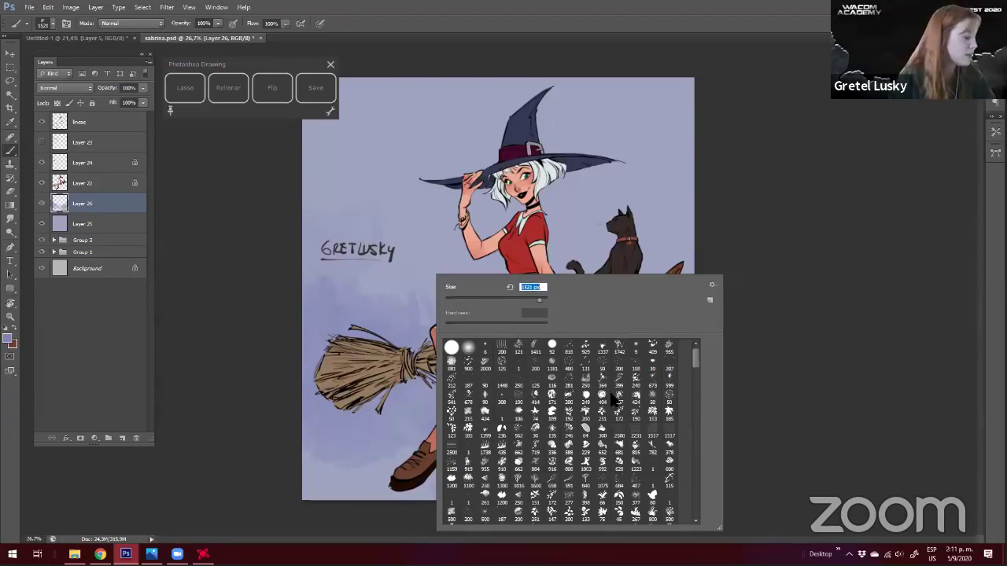
{"action": "key", "text": "Return"}
{"action": "left_click", "coordinate": [10, 339]}
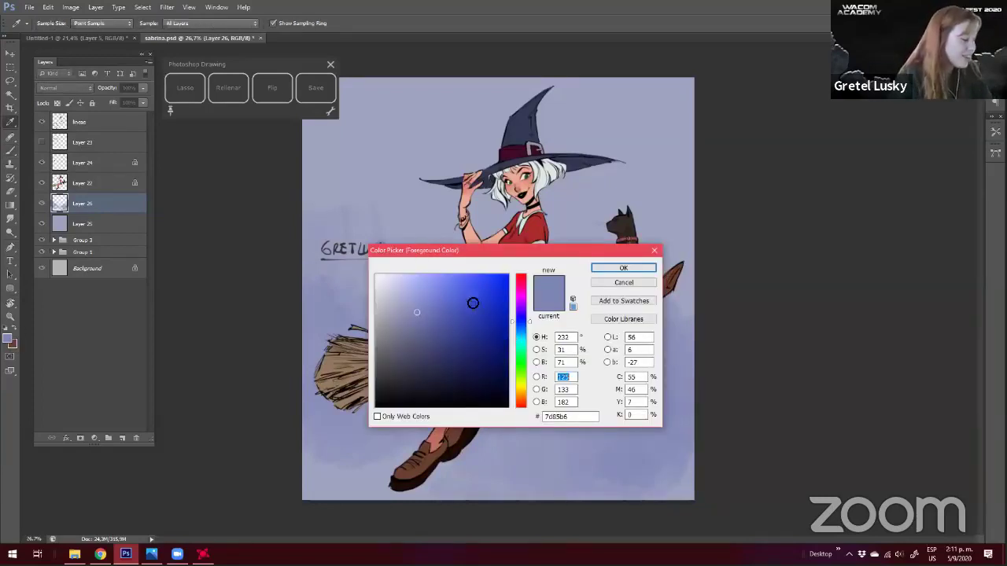
{"action": "left_click", "coordinate": [429, 322]}
{"action": "key", "text": "Return"}
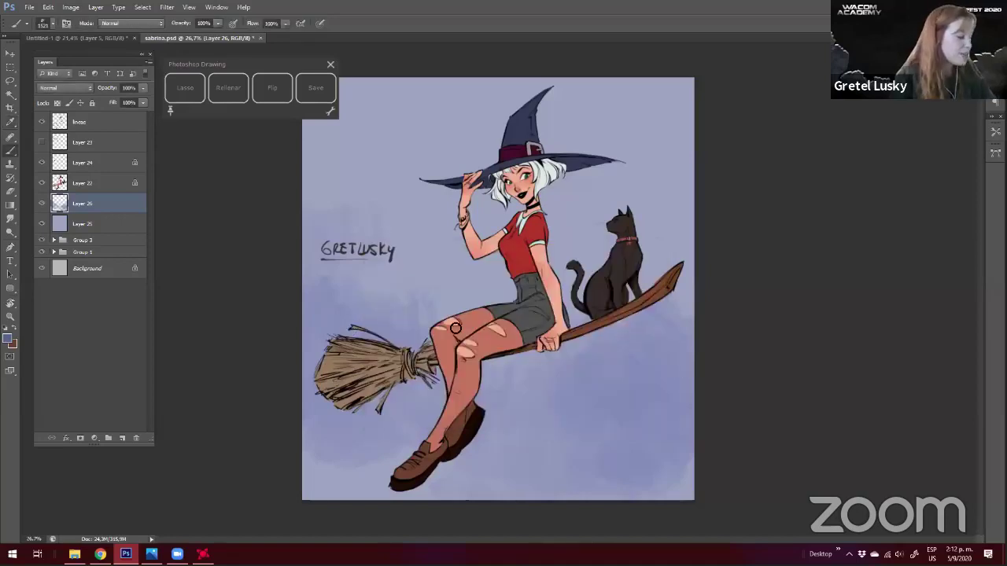
{"action": "left_click_drag", "start_coordinate": [456, 328], "coordinate": [321, 268]}
{"action": "left_click_drag", "start_coordinate": [297, 199], "coordinate": [277, 167]}
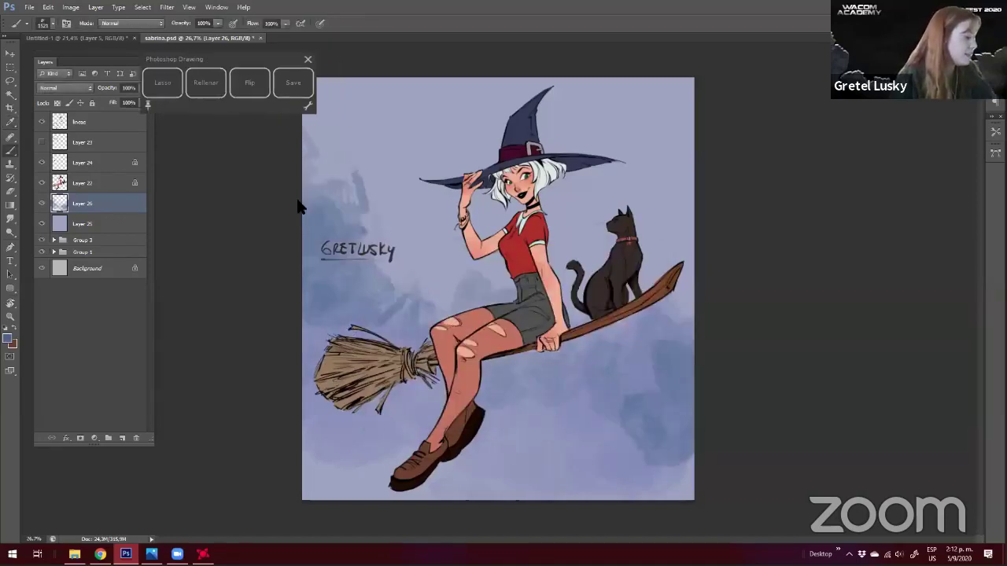
On a new layer, lasso a wavy cloud band from the upper left edge to the witch's hat and colour it textured blue
{"action": "left_click", "coordinate": [123, 438]}
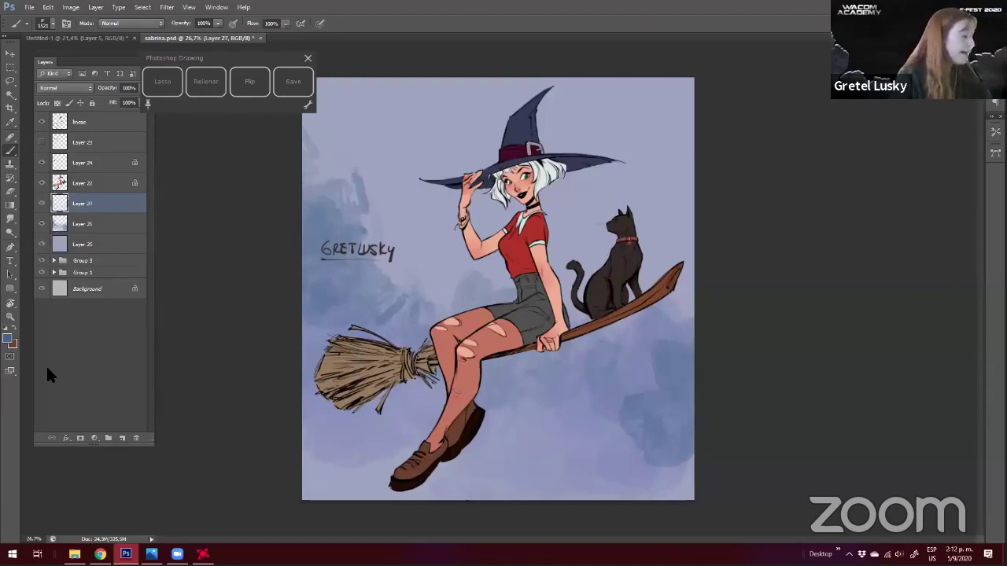
{"action": "key", "text": "l"}
{"action": "mouse_move", "coordinate": [308, 93]}
{"action": "left_mouse_down"}
{"action": "mouse_move", "coordinate": [373, 148]}
{"action": "mouse_move", "coordinate": [342, 222]}
{"action": "mouse_move", "coordinate": [242, 114]}
{"action": "left_mouse_up"}
{"action": "key", "text": "b"}
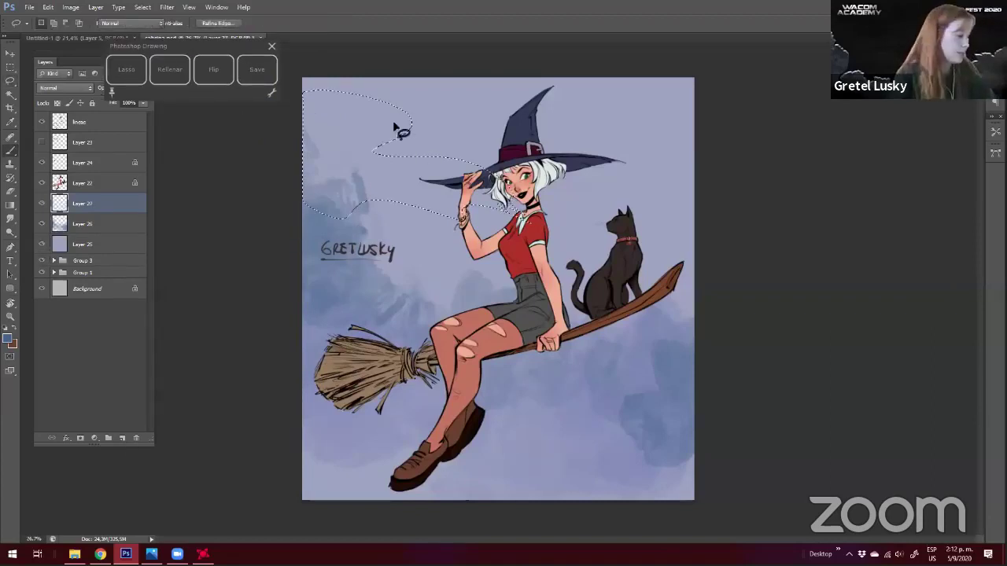
{"action": "key", "text": "alt+BackSpace"}
{"action": "key", "text": "ctrl+d"}
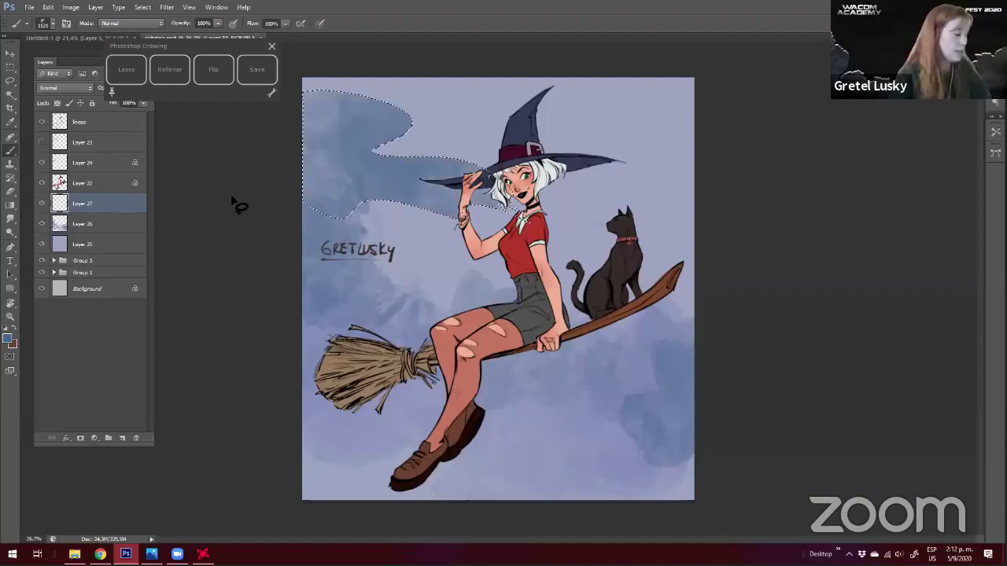
Lasso a second wavy cloud along the lower right of the canvas, colour it with the same textured blue and clear the selection
{"action": "key", "text": "l"}
{"action": "left_click_drag", "start_coordinate": [332, 484], "coordinate": [334, 486]}
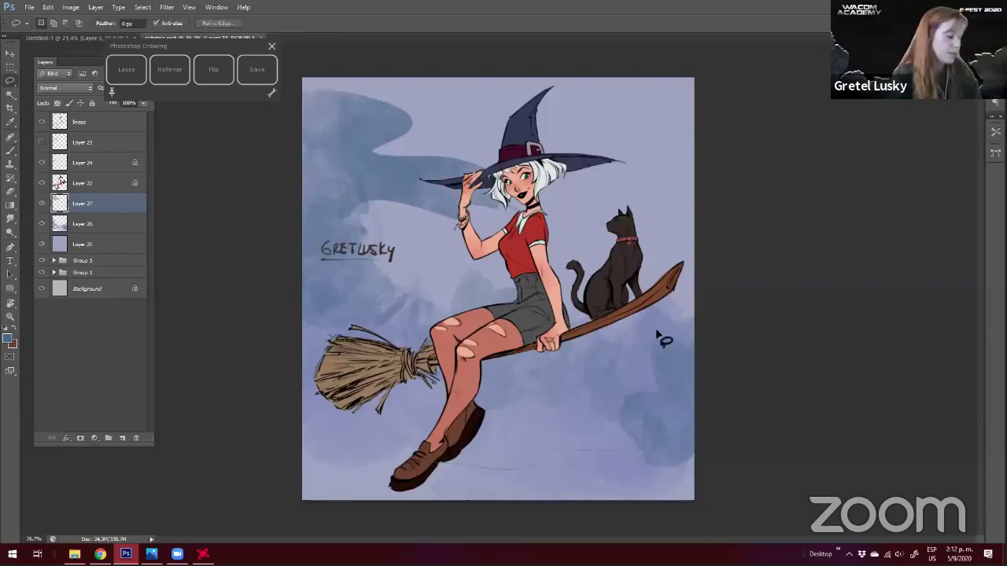
{"action": "key", "text": "b"}
{"action": "key", "text": "alt+BackSpace"}
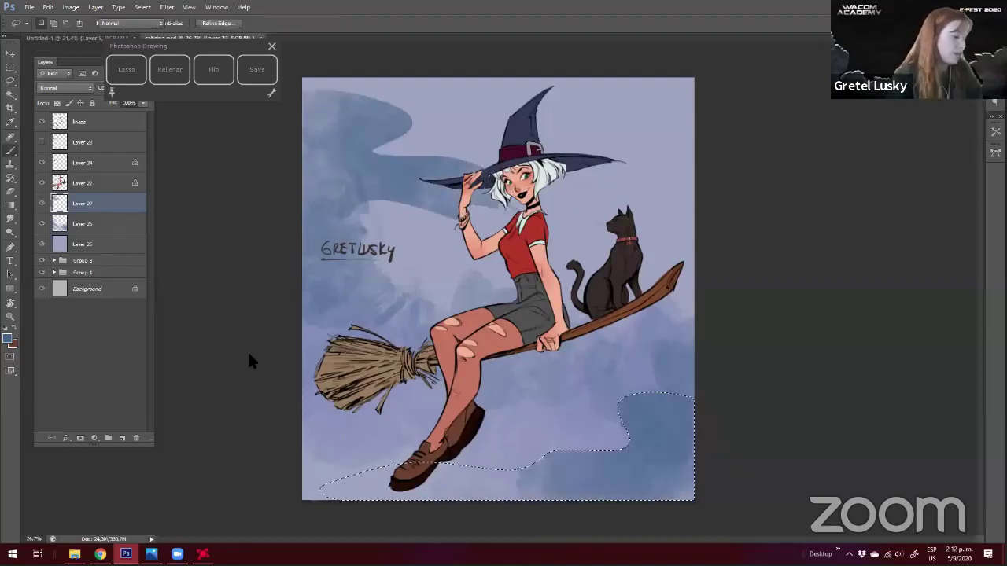
{"action": "key", "text": "l"}
{"action": "key", "text": "ctrl+d"}
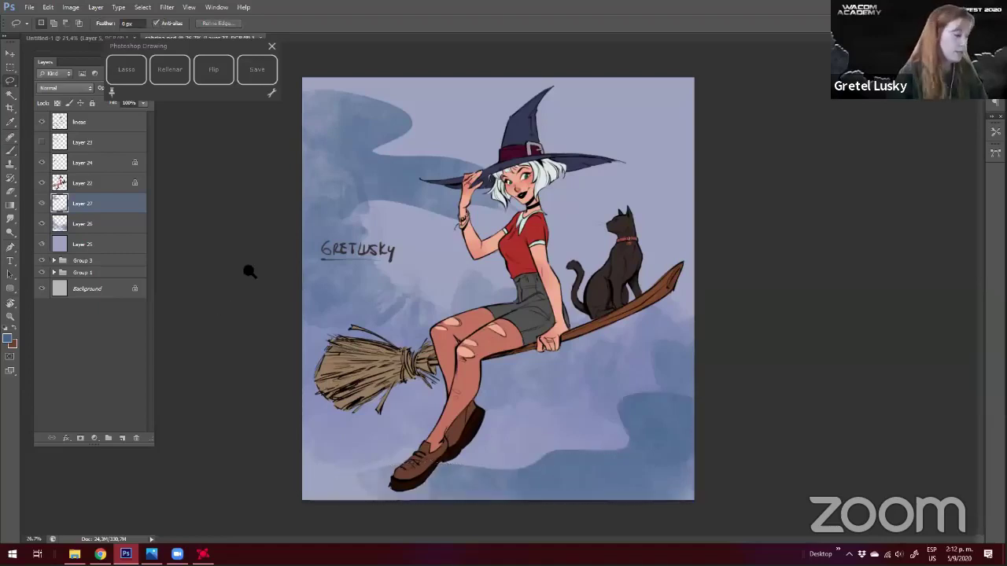
{"action": "key", "text": "z"}
{"action": "left_click_drag", "start_coordinate": [254, 265], "coordinate": [250, 261]}
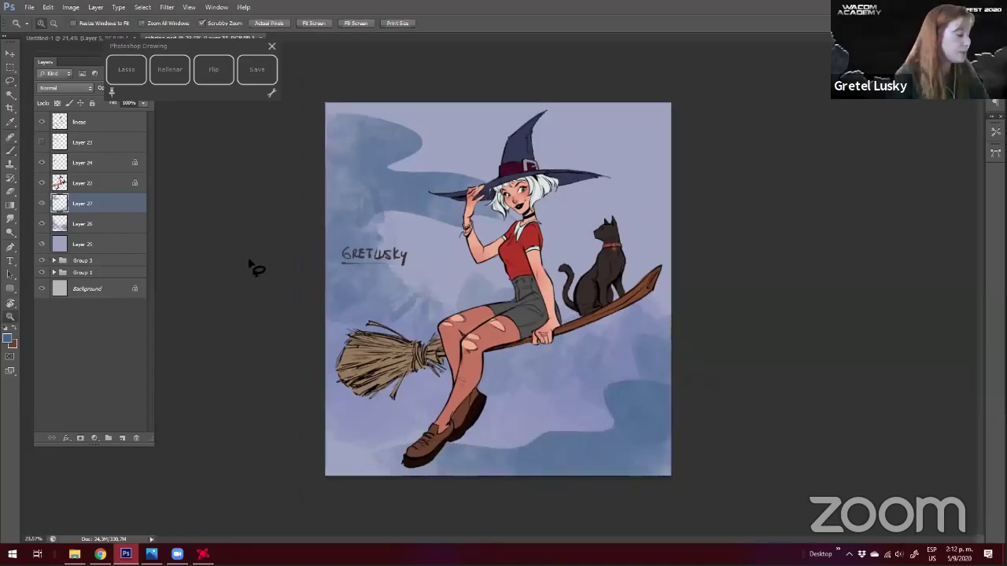
{"action": "key", "text": "l"}
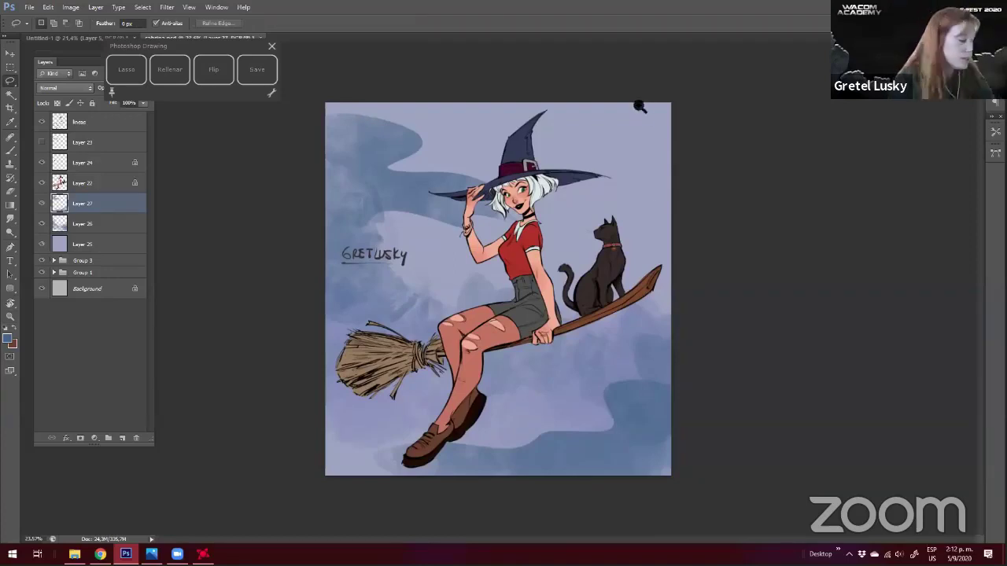
{"action": "key", "text": "z"}
{"action": "left_click_drag", "start_coordinate": [254, 185], "coordinate": [254, 180]}
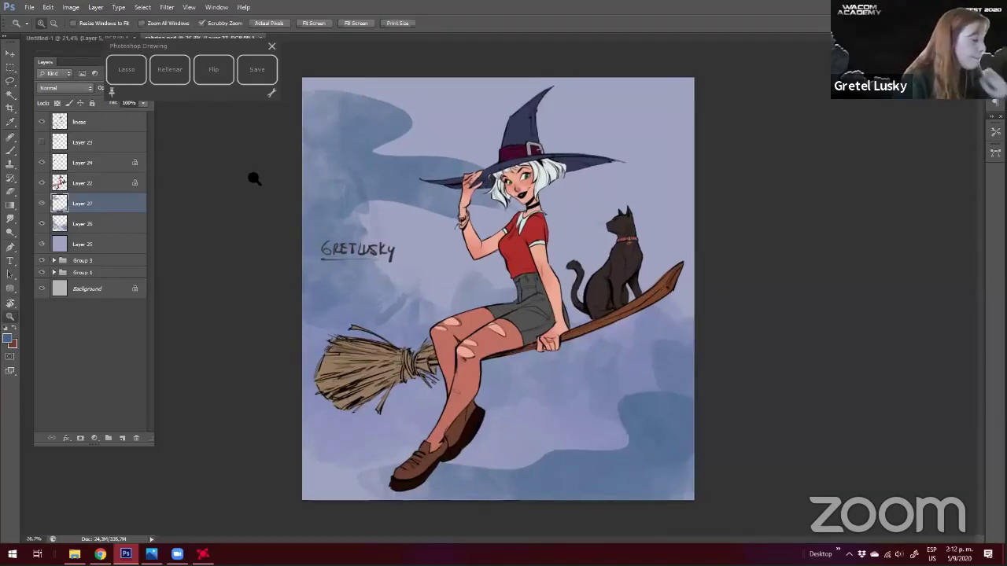
{"action": "left_click_drag", "start_coordinate": [260, 48], "coordinate": [333, 59]}
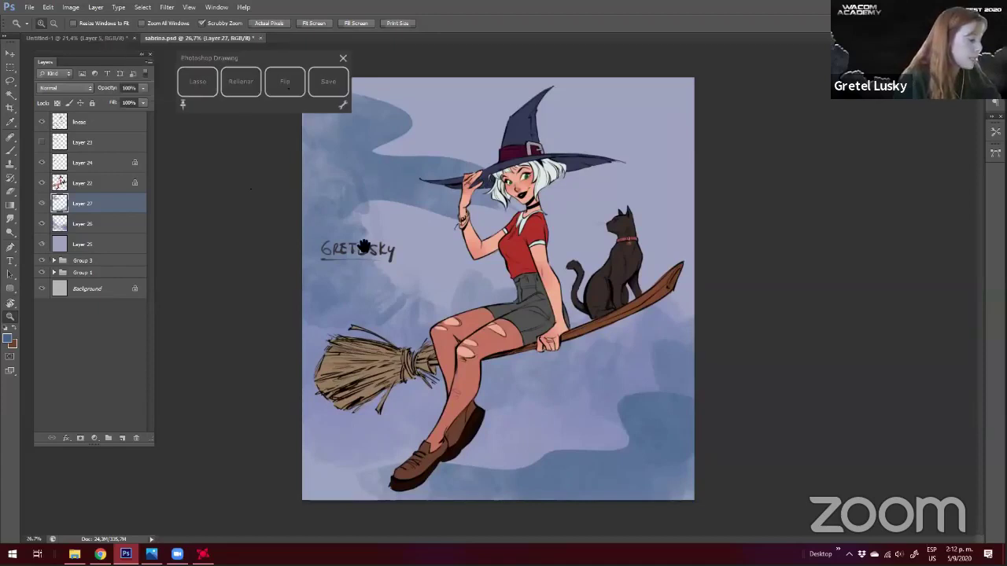
Make the character colour layer, Layer 22, the active layer
{"action": "left_click_drag", "start_coordinate": [304, 186], "coordinate": [319, 184]}
{"action": "left_click_drag", "start_coordinate": [298, 217], "coordinate": [283, 239]}
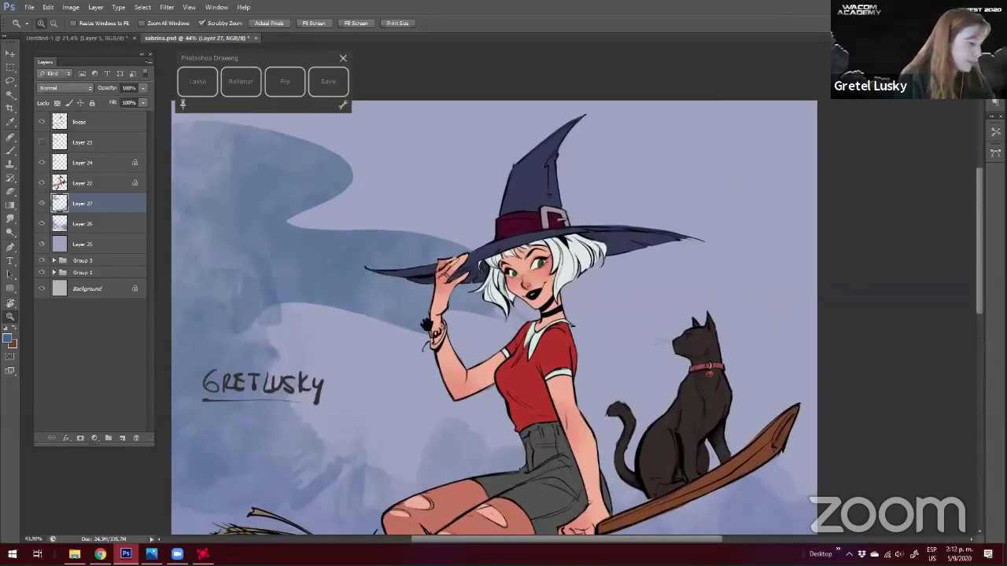
{"action": "left_click", "coordinate": [84, 183]}
{"action": "left_click_drag", "start_coordinate": [393, 276], "coordinate": [430, 276]}
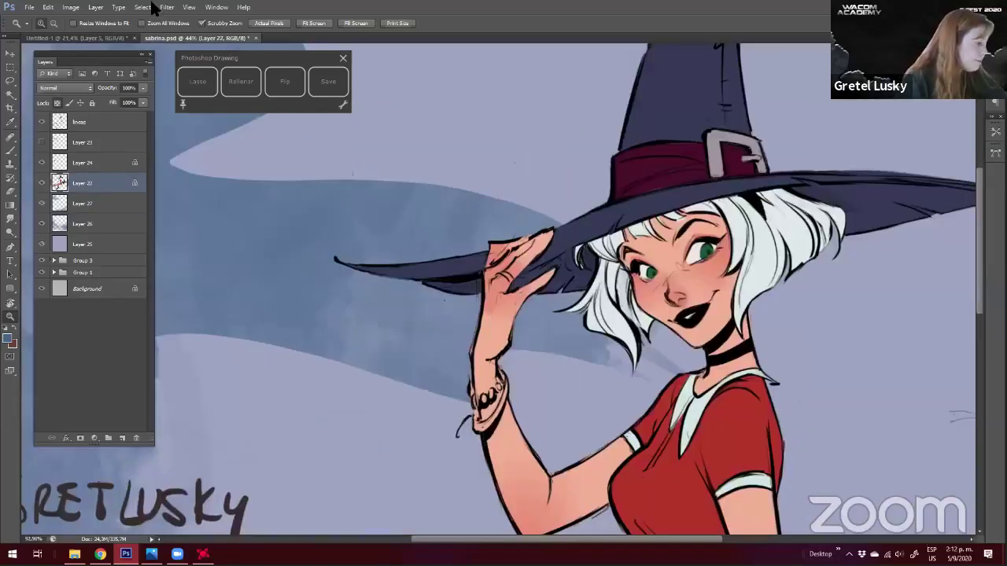
{"action": "key", "text": "b"}
{"action": "key", "text": "alt+s"}
{"action": "key", "text": "Escape"}
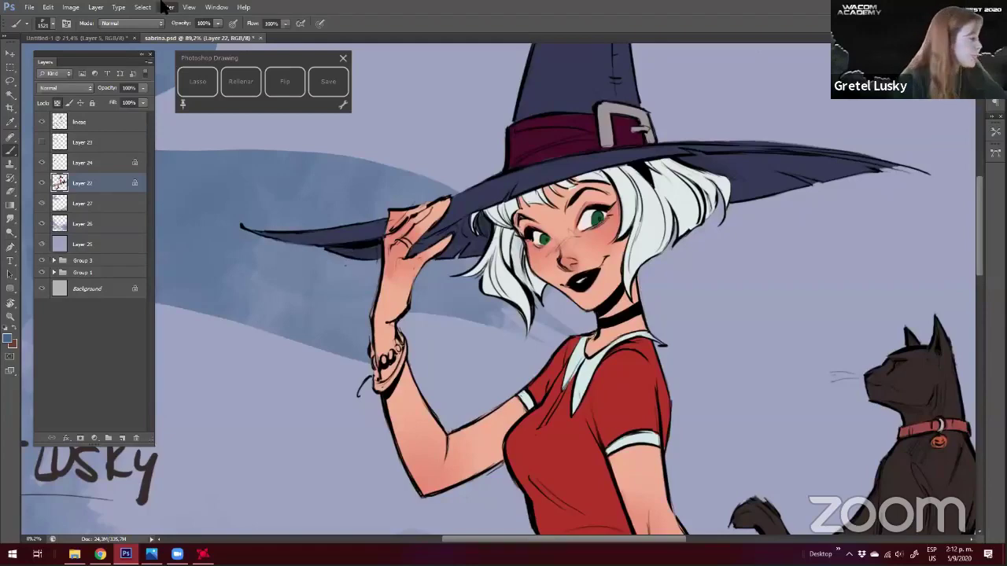
{"action": "key", "text": "shift+ctrl+r"}
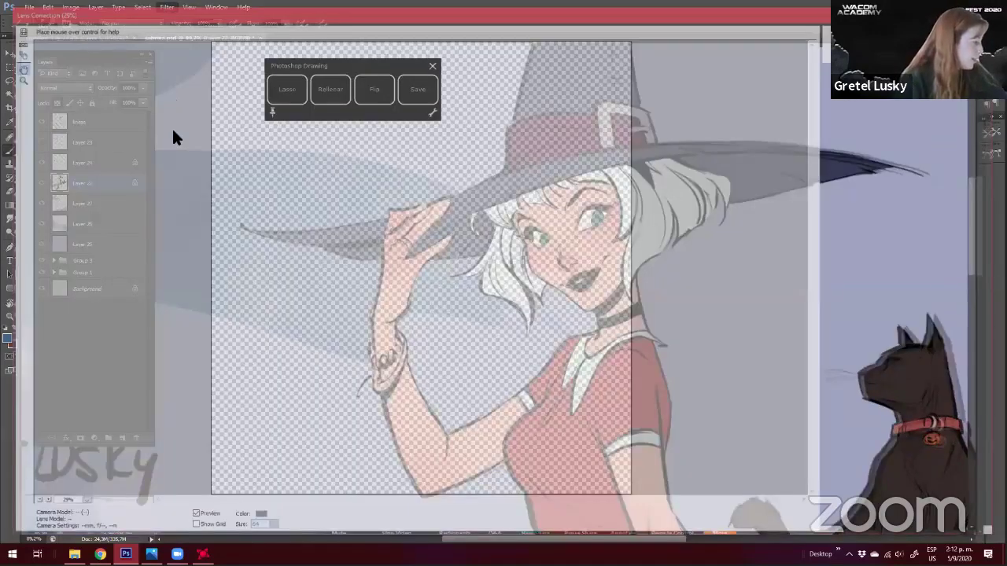
{"action": "key", "text": "Escape"}
Apply the Add Noise filter with uniform, non-monochromatic distribution to the character colour layer, Layer 22
{"action": "left_click", "coordinate": [167, 7]}
{"action": "mouse_move", "coordinate": [174, 133]}
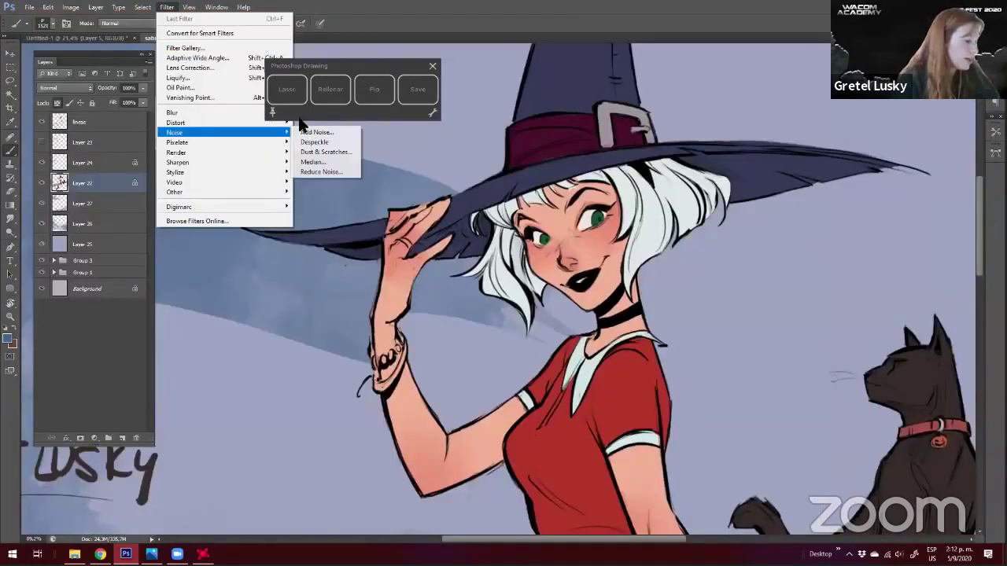
{"action": "left_click", "coordinate": [310, 133]}
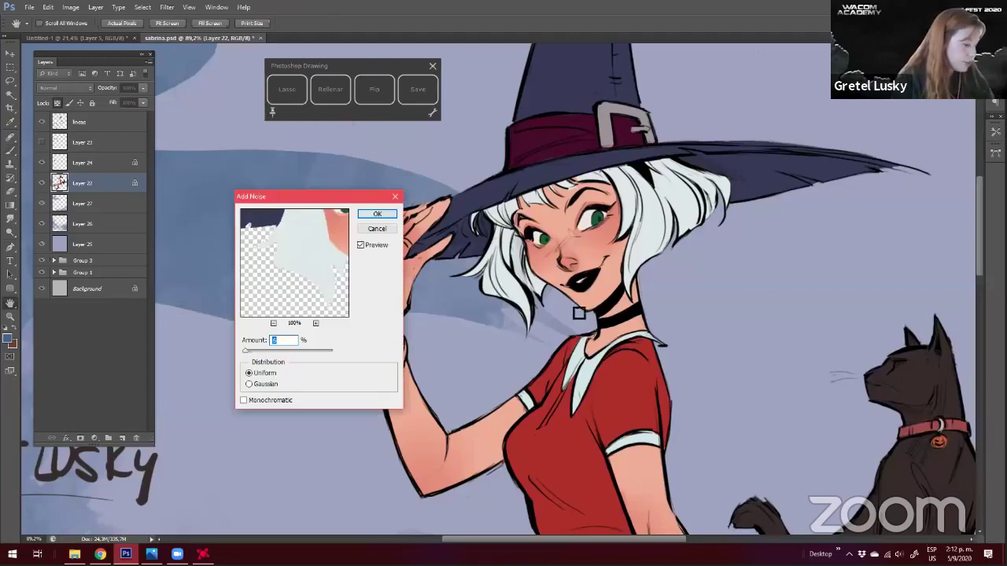
{"action": "key", "text": "Return"}
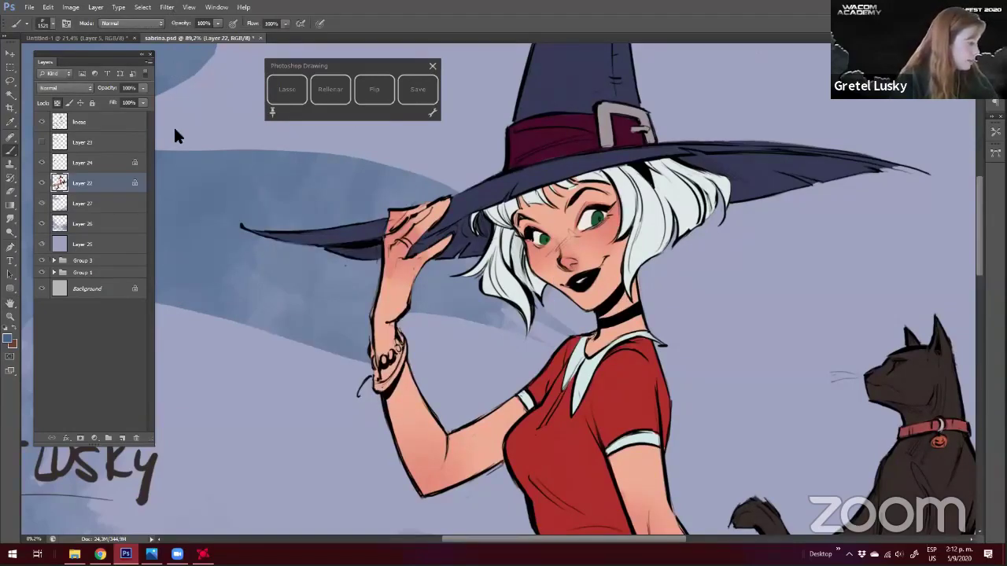
Open the Add Noise filter on the character colour layer, Layer 22, and preview an amount of 40%
{"action": "key", "text": "z"}
{"action": "scroll", "coordinate": [299, 127], "scroll_direction": "up", "scroll_amount": 3}
{"action": "left_click", "coordinate": [167, 8]}
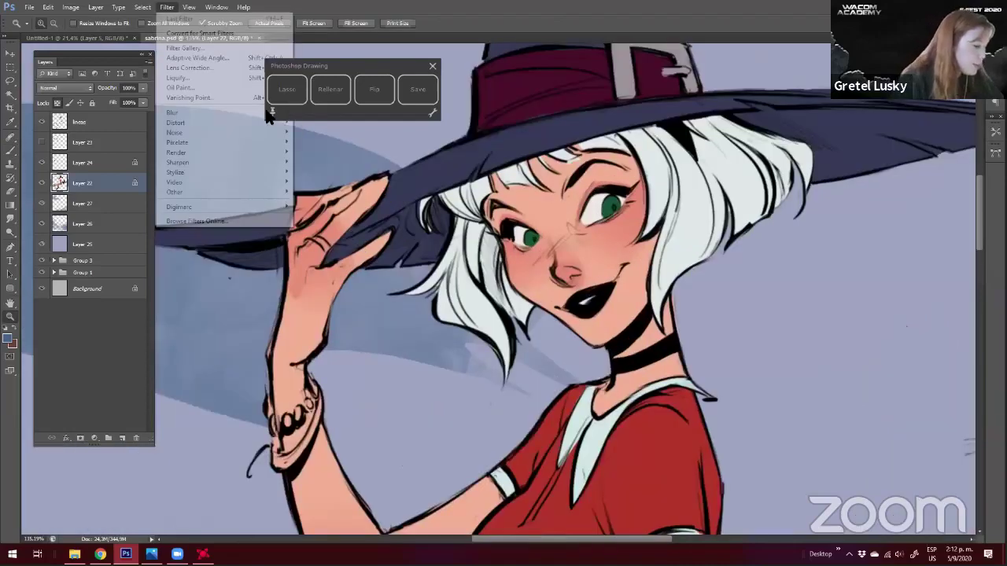
{"action": "left_click", "coordinate": [315, 132]}
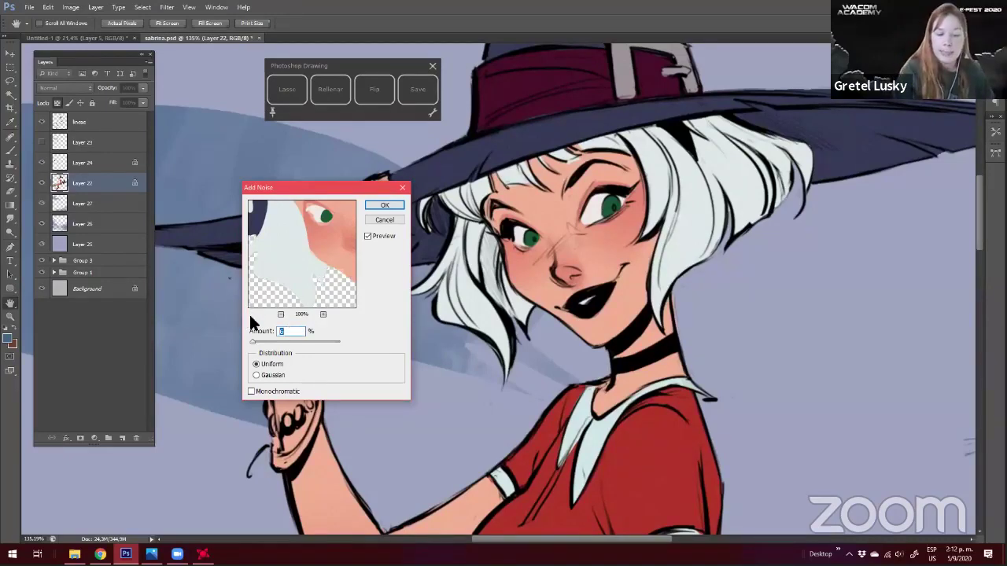
{"action": "type", "text": "4"}
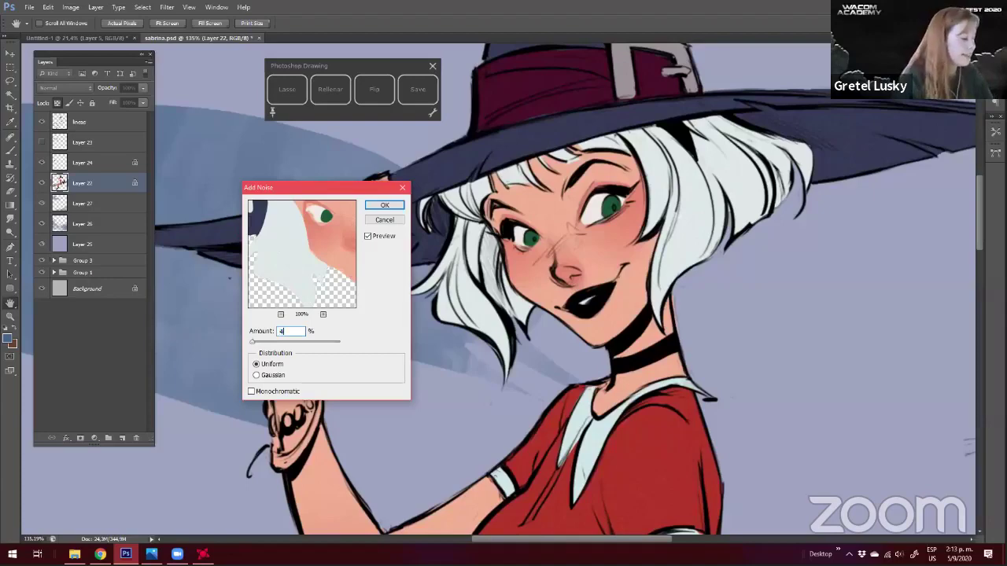
{"action": "type", "text": "0"}
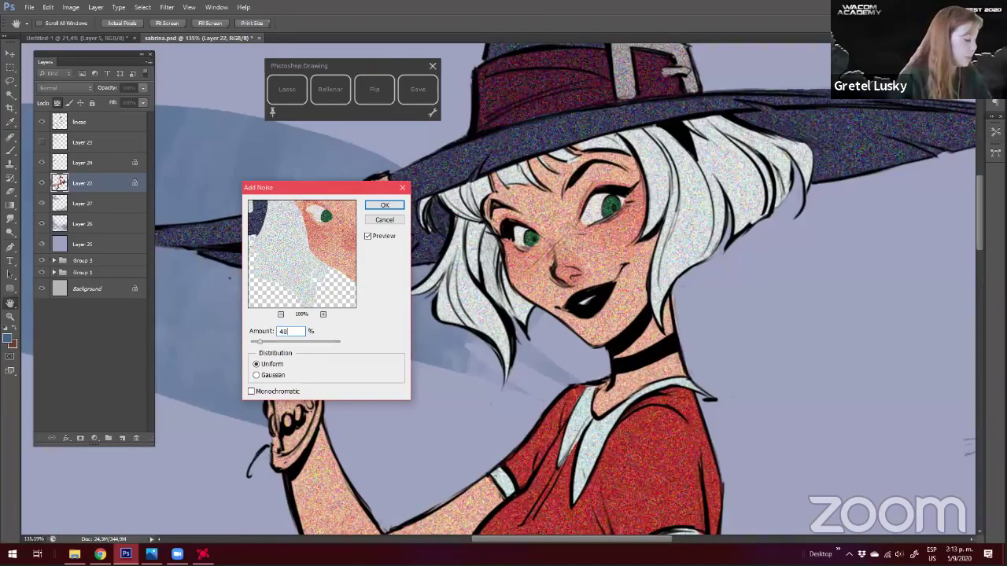
Set the noise amount to 9% with uniform, non-monochromatic distribution and apply it to Layer 22
{"action": "key", "text": "BackSpace"}
{"action": "key", "text": "BackSpace"}
{"action": "type", "text": "2"}
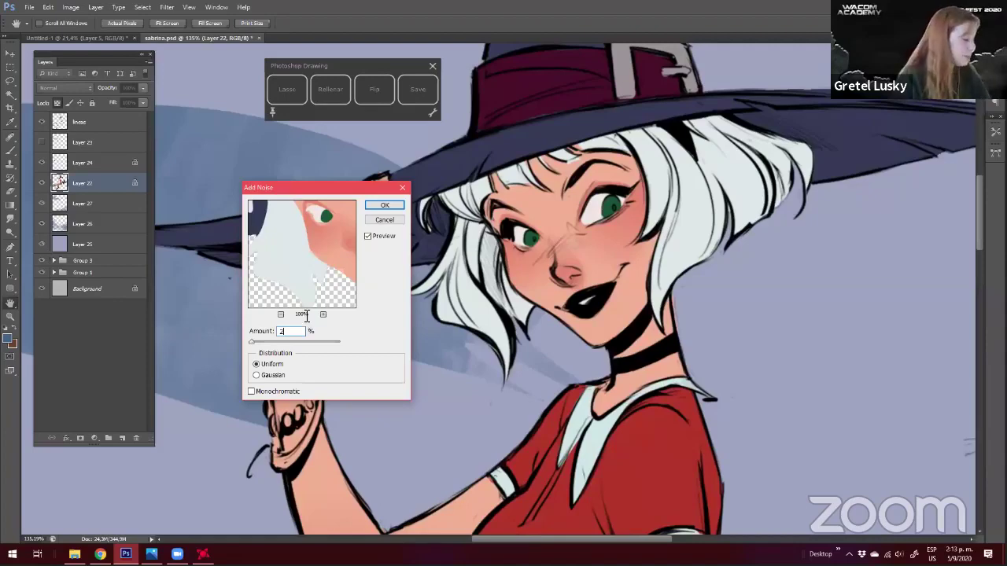
{"action": "left_click_drag", "start_coordinate": [286, 331], "coordinate": [267, 335]}
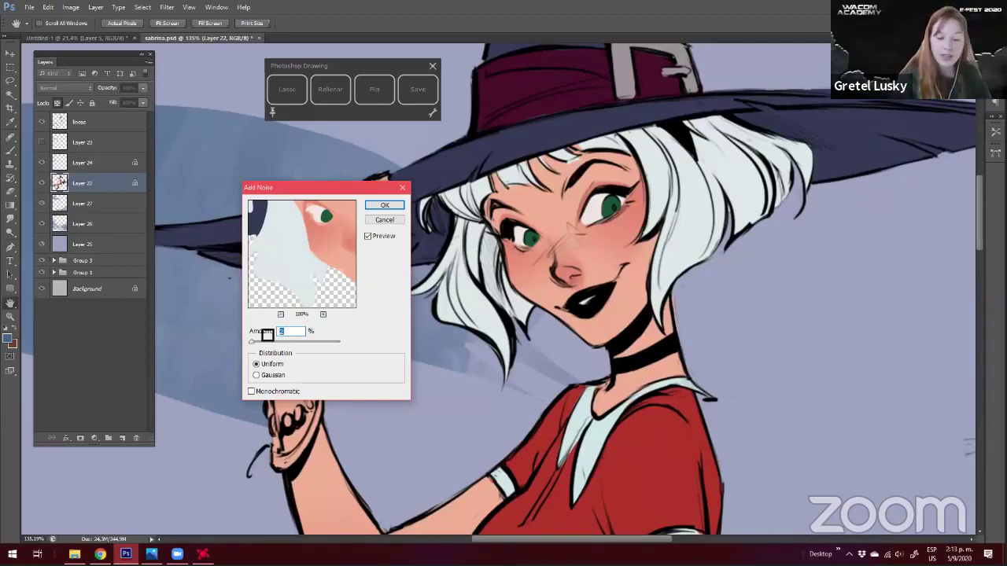
{"action": "type", "text": "6"}
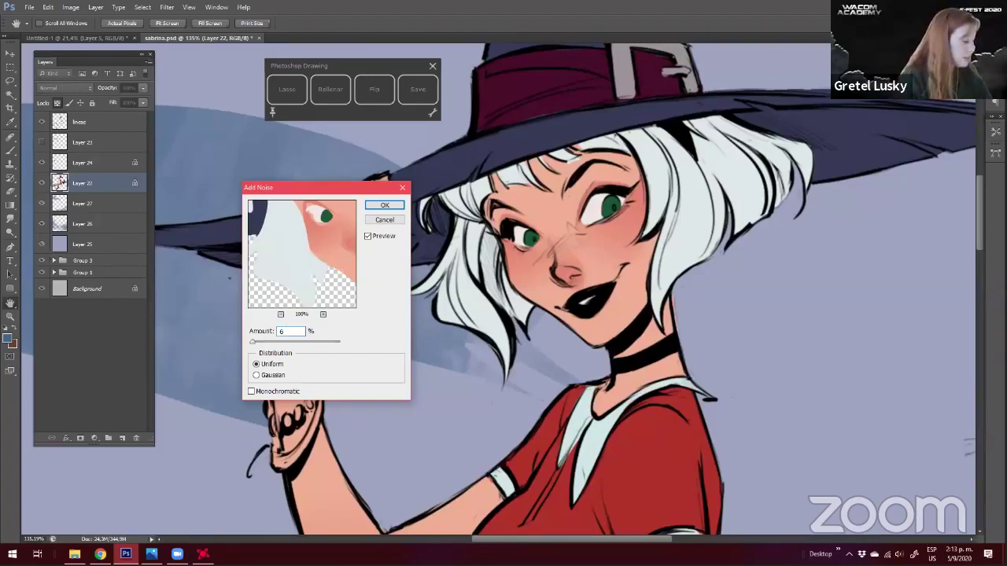
{"action": "left_click", "coordinate": [262, 329]}
{"action": "type", "text": "9"}
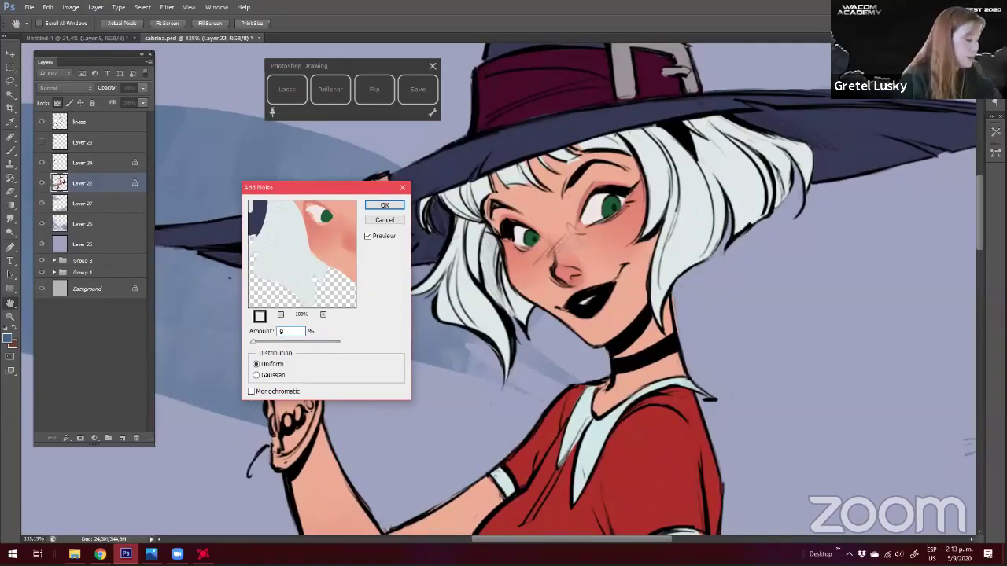
{"action": "left_click", "coordinate": [373, 203]}
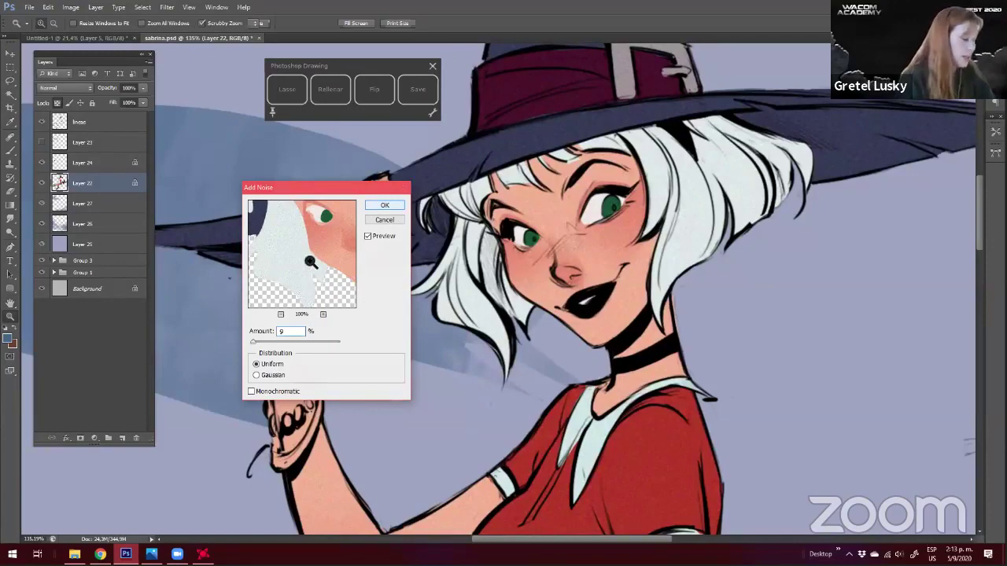
{"action": "key", "text": "Return"}
Examine the noise grain on the witch's face, hair and hat up close and in the whole figure
{"action": "scroll", "coordinate": [311, 263], "scroll_direction": "down", "scroll_amount": 2}
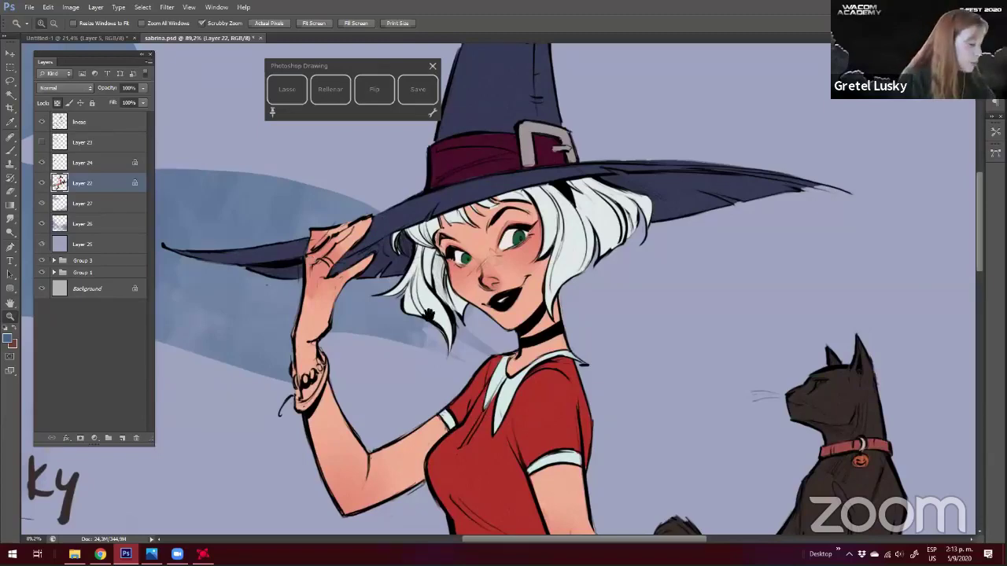
{"action": "left_click", "coordinate": [303, 264]}
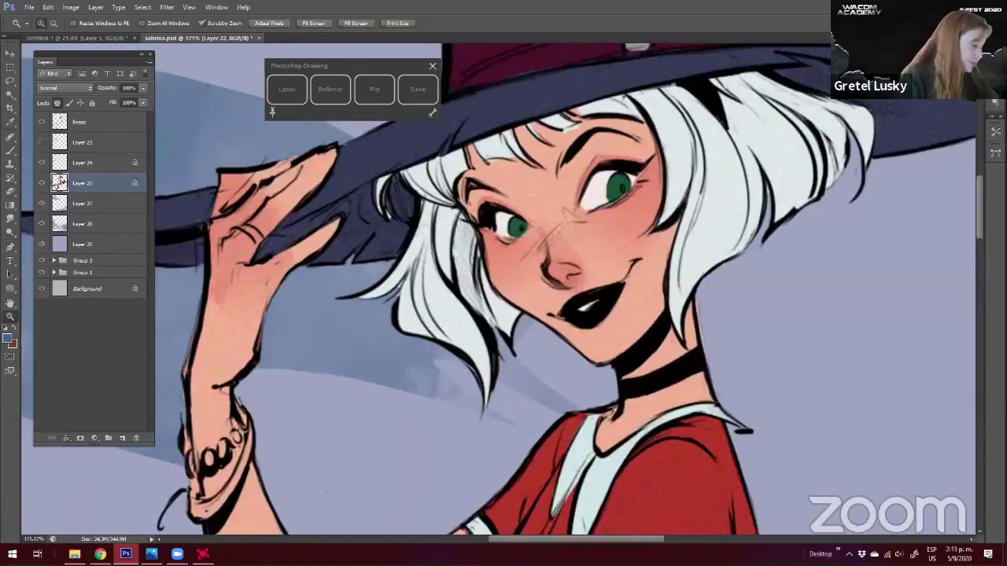
{"action": "left_click_drag", "start_coordinate": [369, 269], "coordinate": [330, 289]}
{"action": "left_click_drag", "start_coordinate": [391, 178], "coordinate": [310, 30]}
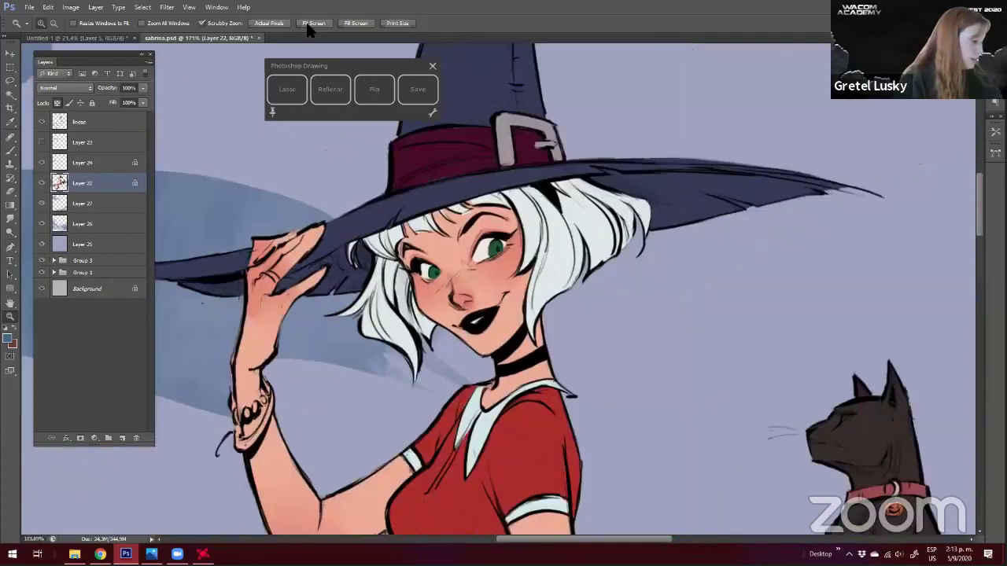
{"action": "left_click_drag", "start_coordinate": [390, 185], "coordinate": [312, 192]}
{"action": "key", "text": "ctrl+minus"}
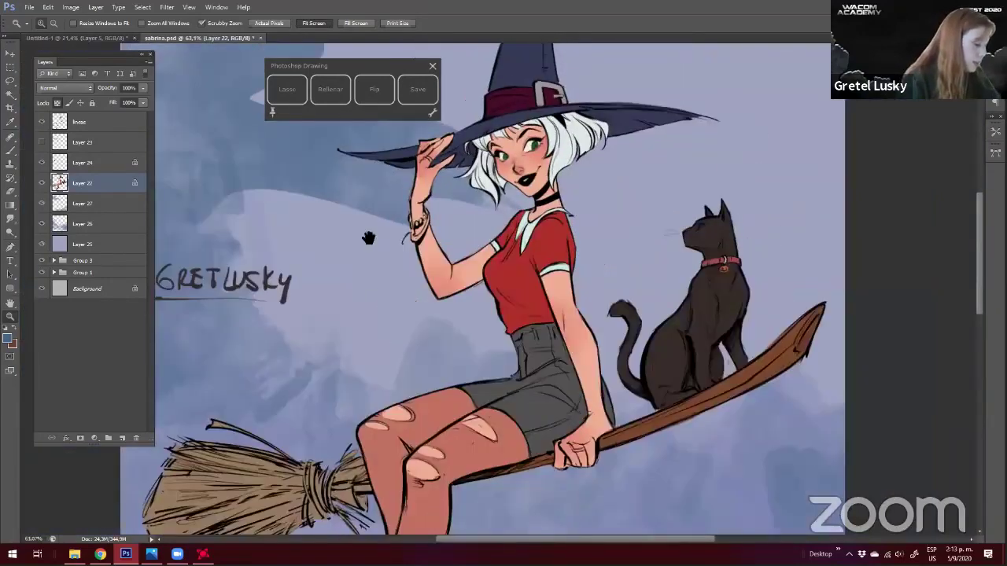
{"action": "key", "text": "ctrl+minus"}
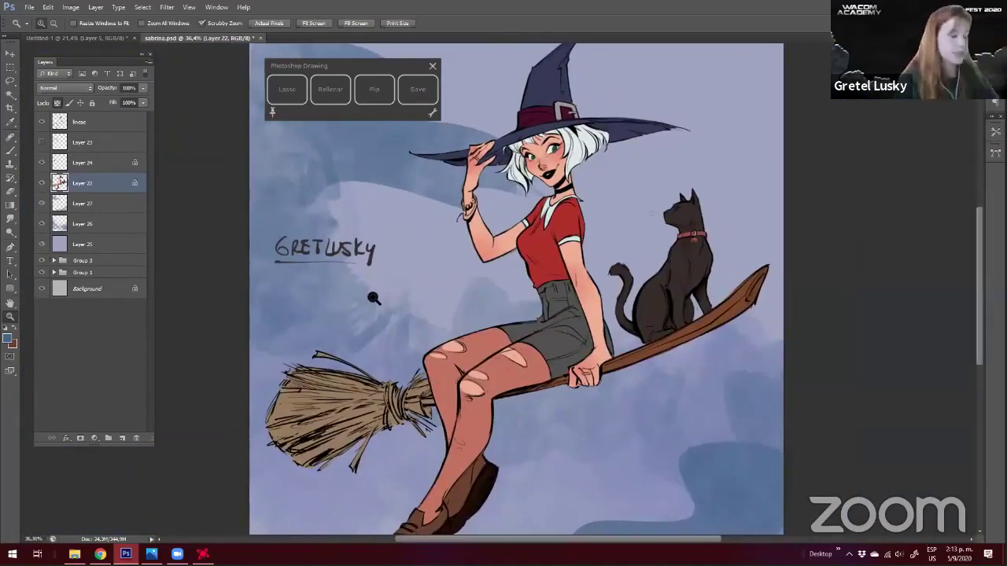
Move the floating Photoshop Drawing panel clear of the witch and fit the whole illustration in view
{"action": "left_click_drag", "start_coordinate": [326, 61], "coordinate": [214, 63]}
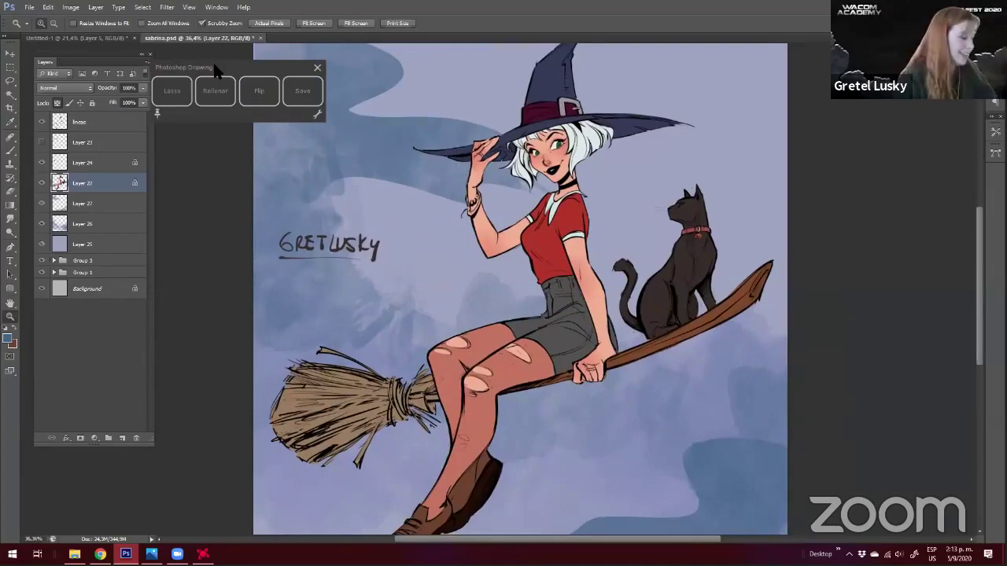
{"action": "left_click", "coordinate": [82, 203]}
{"action": "left_click_drag", "start_coordinate": [362, 304], "coordinate": [364, 306]}
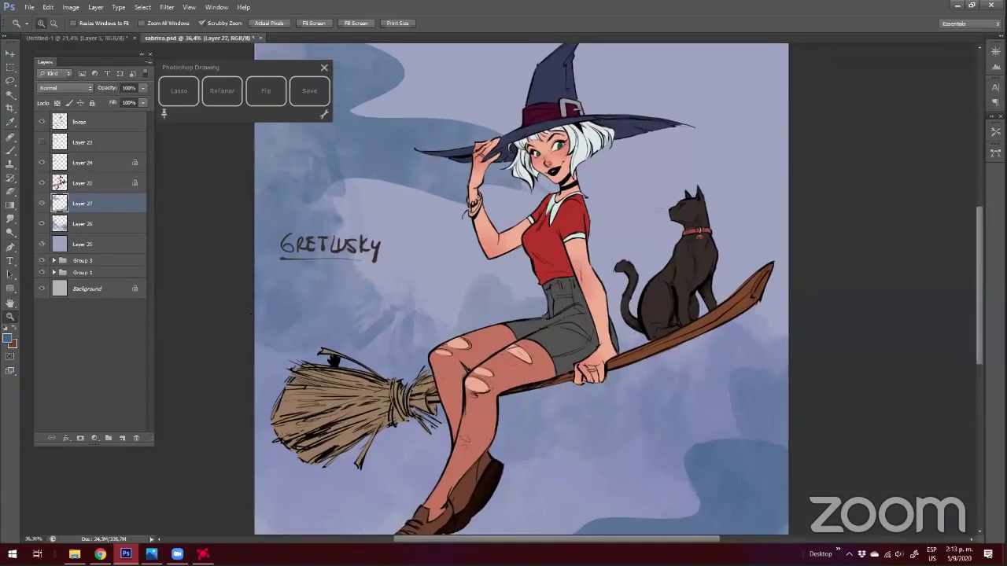
{"action": "left_click_drag", "start_coordinate": [279, 296], "coordinate": [254, 395]}
{"action": "left_click_drag", "start_coordinate": [234, 343], "coordinate": [227, 341]}
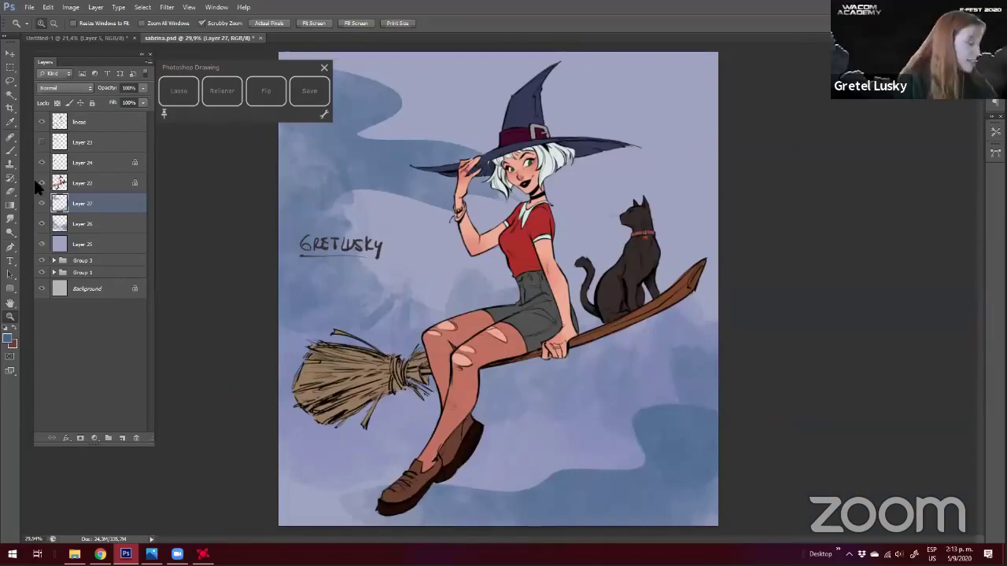
{"action": "left_click_drag", "start_coordinate": [201, 90], "coordinate": [216, 85]}
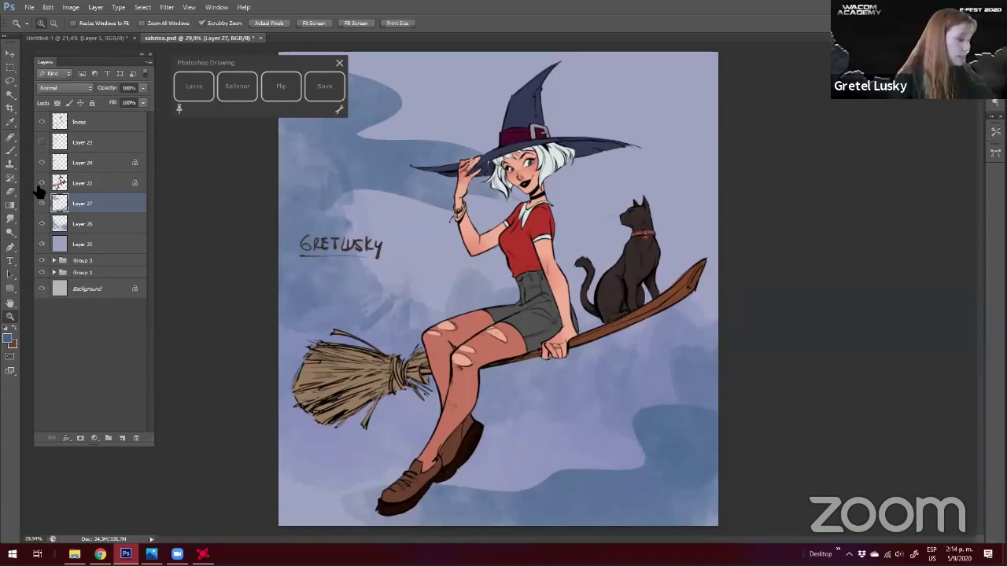
Add a new layer directly above the character colour layer, Layer 22, and clip it to that layer
{"action": "left_click", "coordinate": [83, 183]}
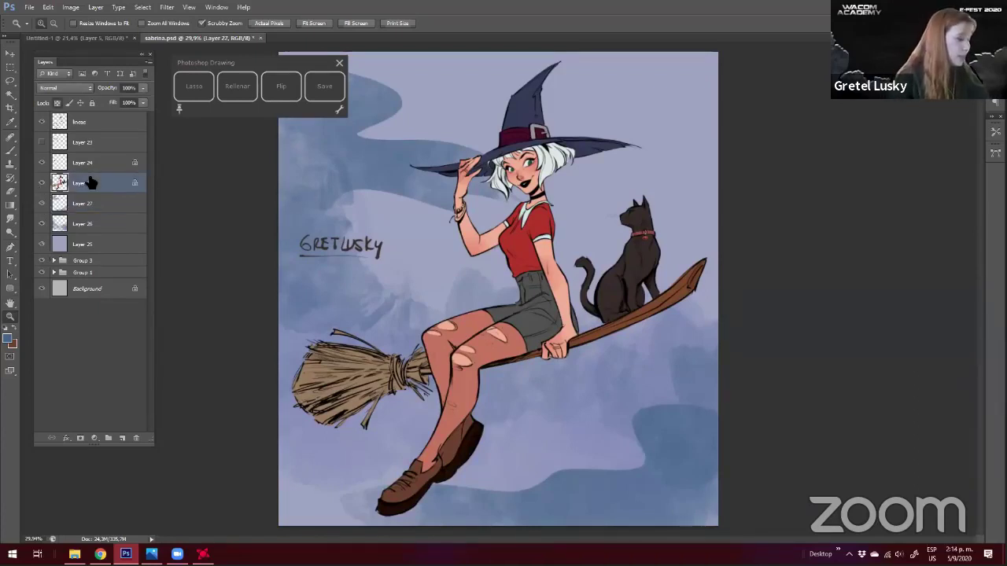
{"action": "left_click", "coordinate": [123, 438]}
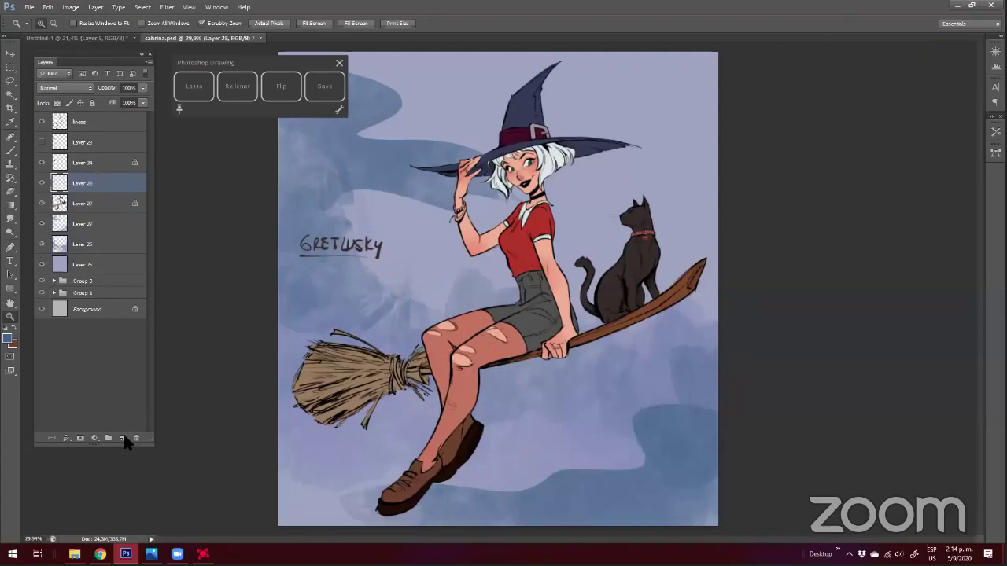
{"action": "key", "text": "ctrl+alt+g"}
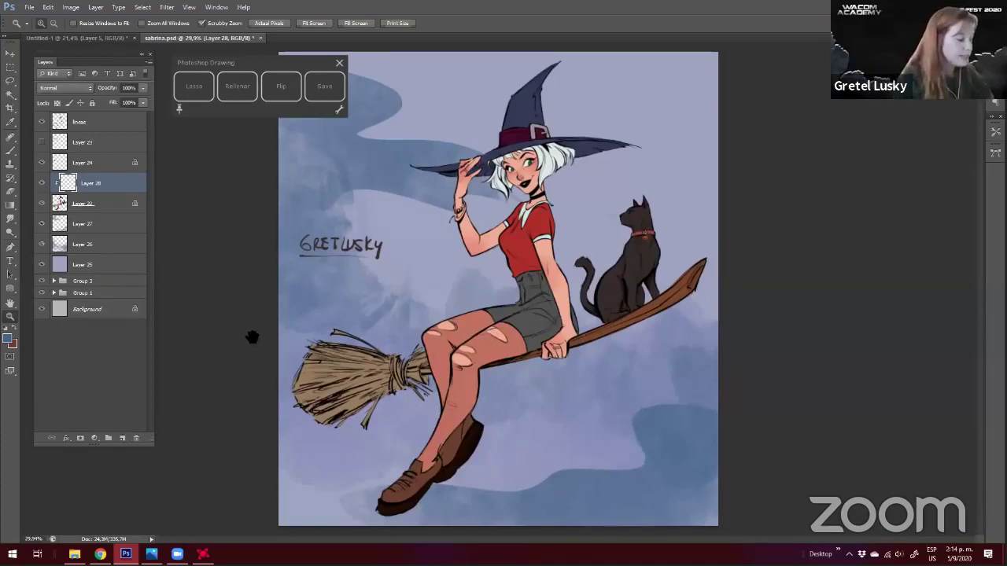
{"action": "left_click_drag", "start_coordinate": [252, 337], "coordinate": [253, 337]}
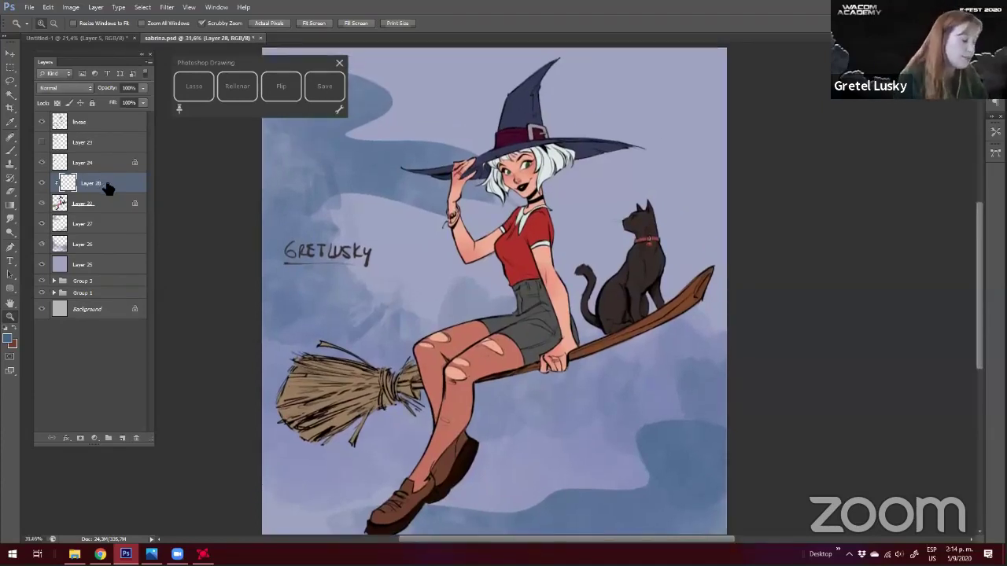
{"action": "left_click", "coordinate": [42, 184]}
{"action": "left_click", "coordinate": [42, 183]}
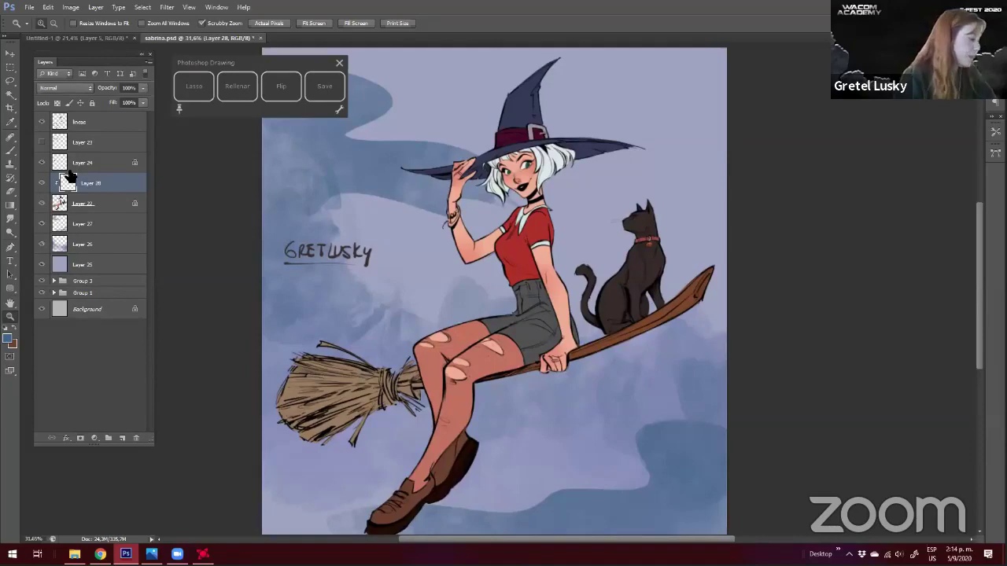
{"action": "scroll", "coordinate": [358, 316], "scroll_direction": "up", "scroll_amount": 2}
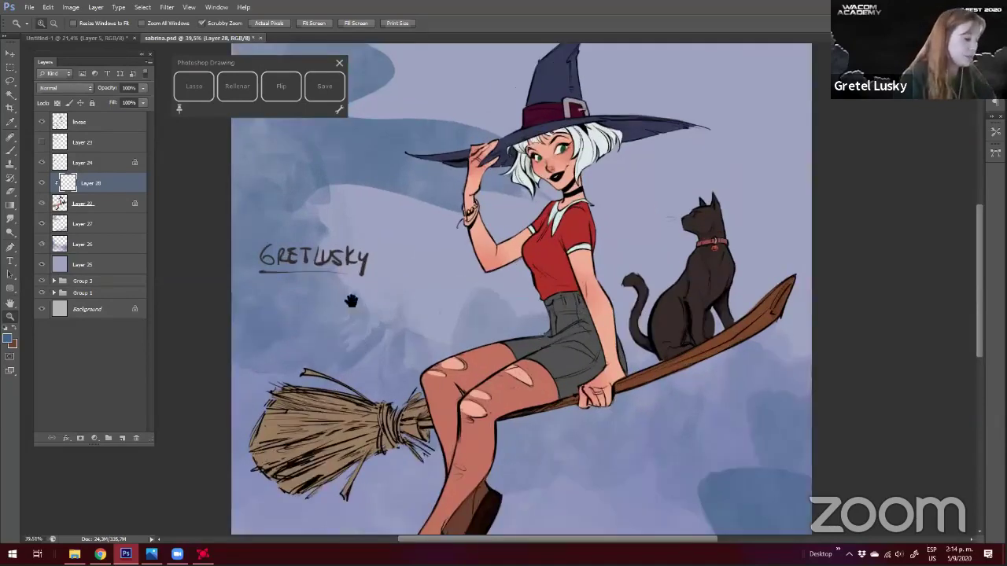
{"action": "left_click_drag", "start_coordinate": [309, 314], "coordinate": [275, 356]}
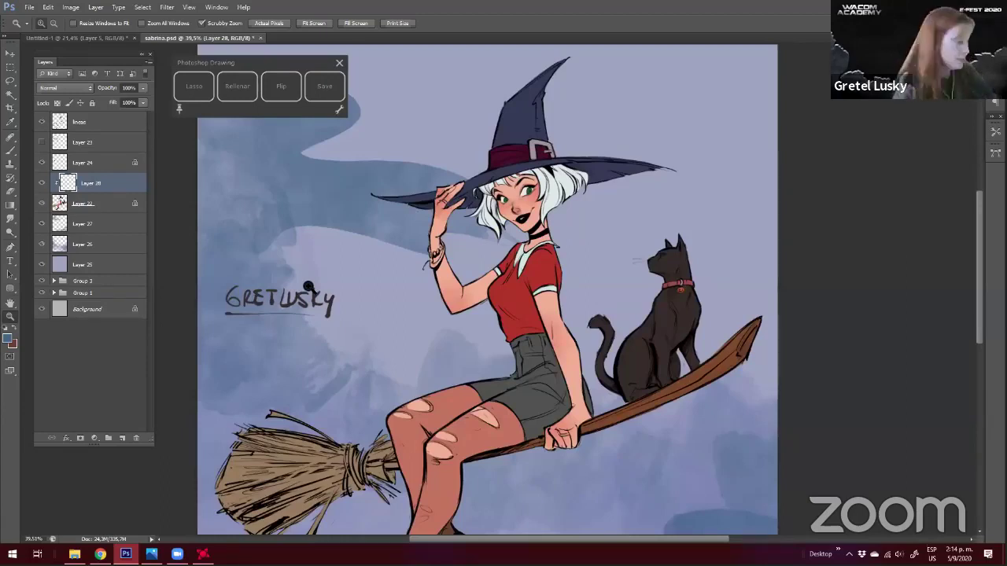
Release the new layer's clipping mask and clip it to the character colours again, toggling its visibility
{"action": "left_click", "coordinate": [42, 183]}
{"action": "left_click", "coordinate": [42, 183]}
{"action": "key", "text": "Return"}
{"action": "key", "text": "ctrl+alt+g"}
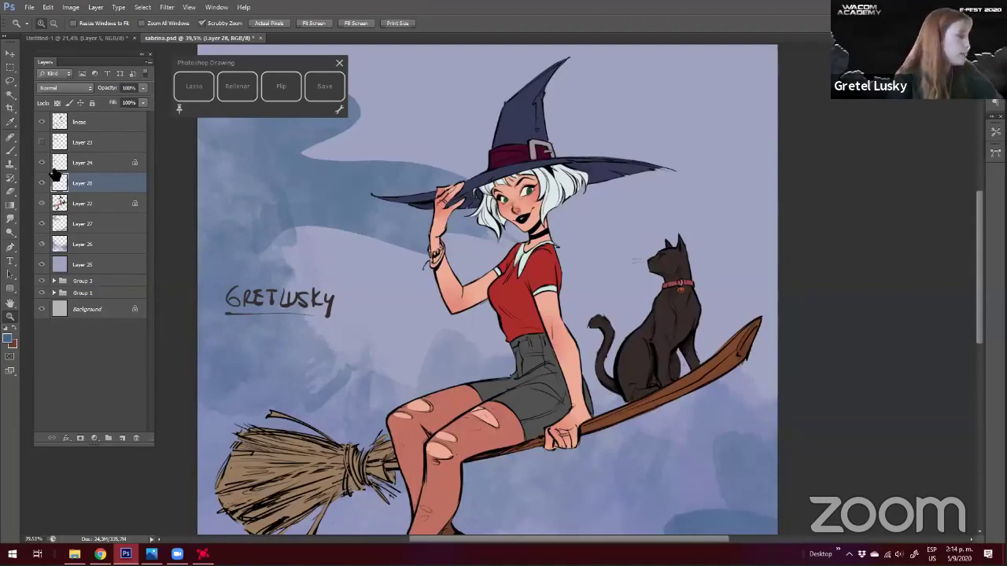
{"action": "left_click_drag", "start_coordinate": [55, 174], "coordinate": [43, 190]}
{"action": "left_click", "coordinate": [43, 186]}
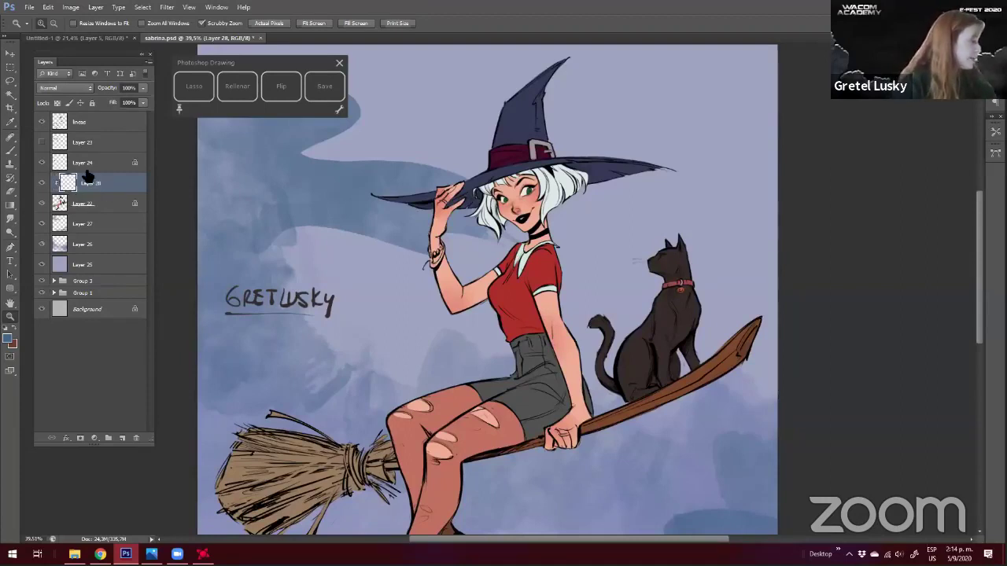
{"action": "key", "text": "ctrl+z"}
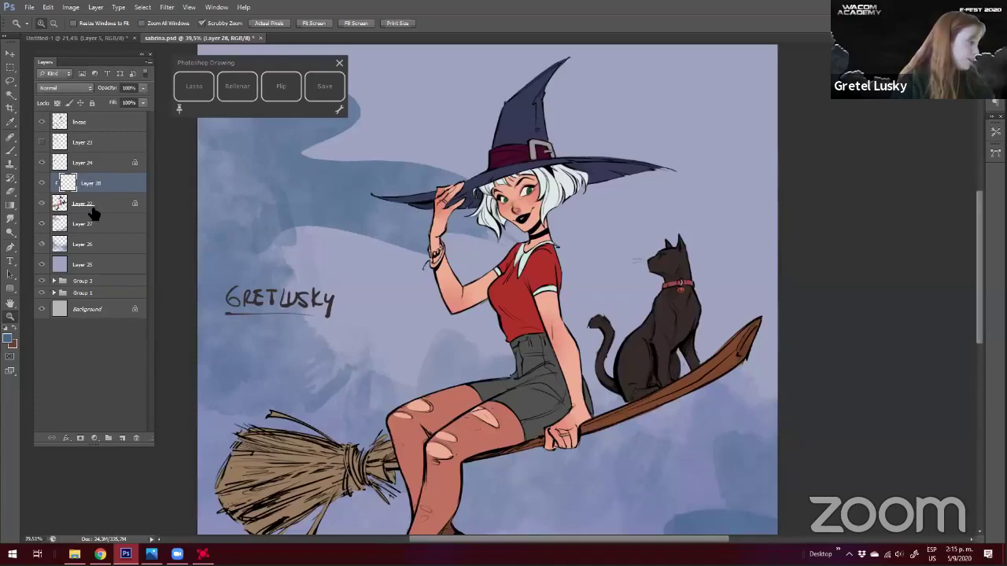
{"action": "left_click", "coordinate": [43, 183]}
{"action": "key", "text": "ctrl+z"}
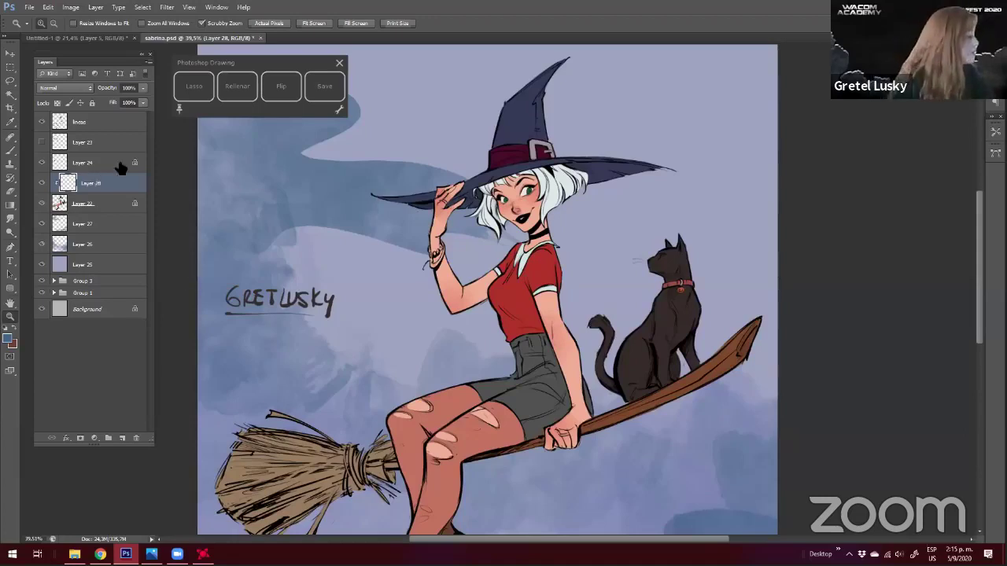
Set the clipped Layer 28 to Multiply and choose light purple #d0a3d9 as the foreground colour
{"action": "left_click", "coordinate": [65, 87]}
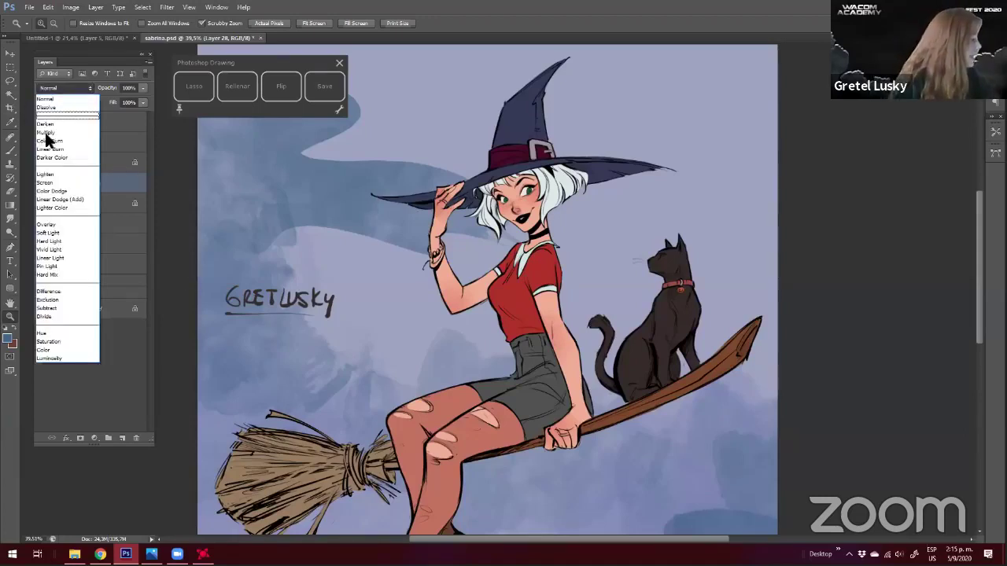
{"action": "left_click", "coordinate": [46, 132]}
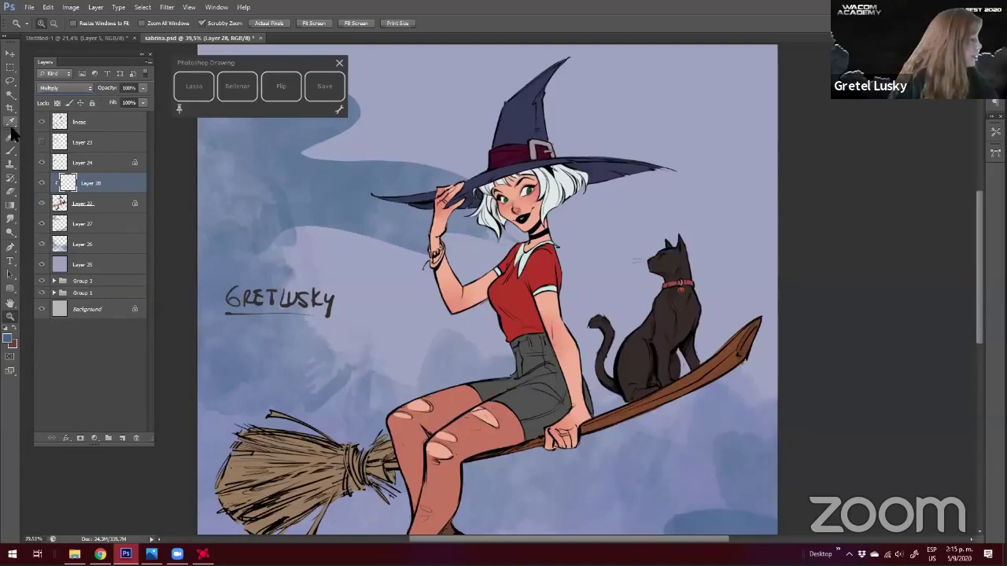
{"action": "left_click", "coordinate": [11, 337]}
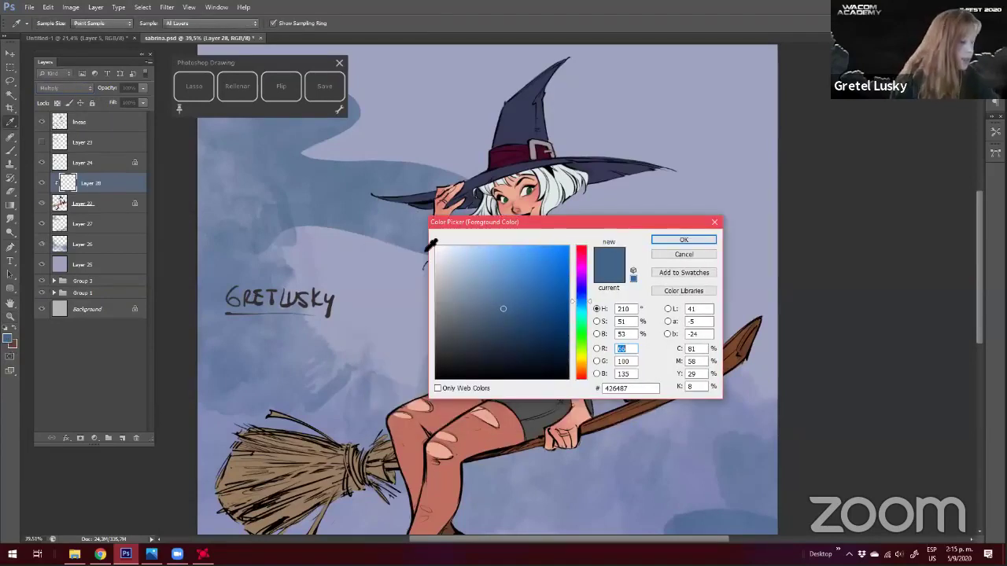
{"action": "left_click", "coordinate": [579, 369]}
{"action": "left_click", "coordinate": [579, 368]}
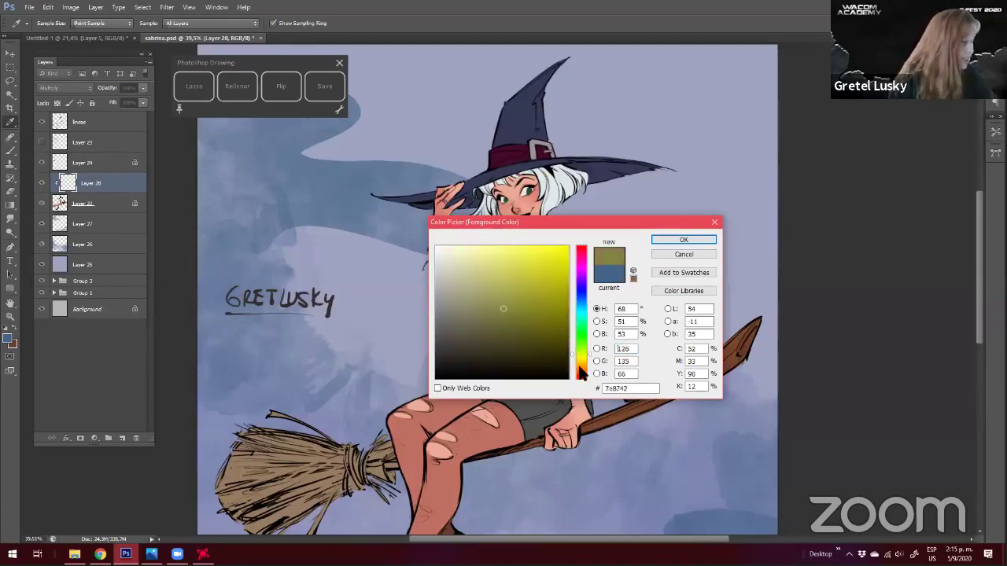
{"action": "left_click_drag", "start_coordinate": [579, 369], "coordinate": [583, 384]}
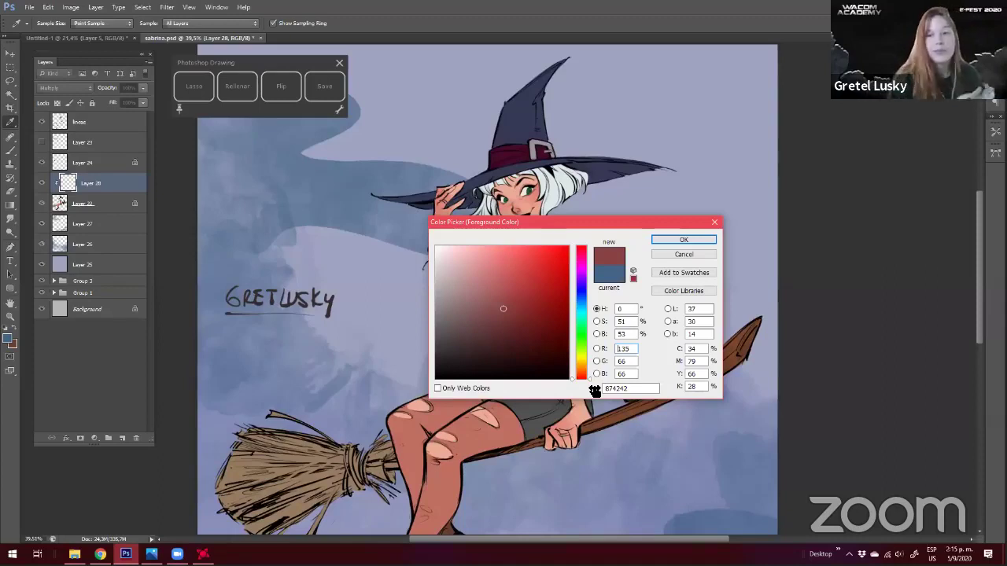
{"action": "mouse_move", "coordinate": [586, 288]}
{"action": "left_mouse_down"}
{"action": "mouse_move", "coordinate": [580, 262]}
{"action": "mouse_move", "coordinate": [579, 272]}
{"action": "left_mouse_up"}
{"action": "left_click", "coordinate": [472, 271]}
{"action": "left_click", "coordinate": [468, 267]}
{"action": "left_click", "coordinate": [468, 265]}
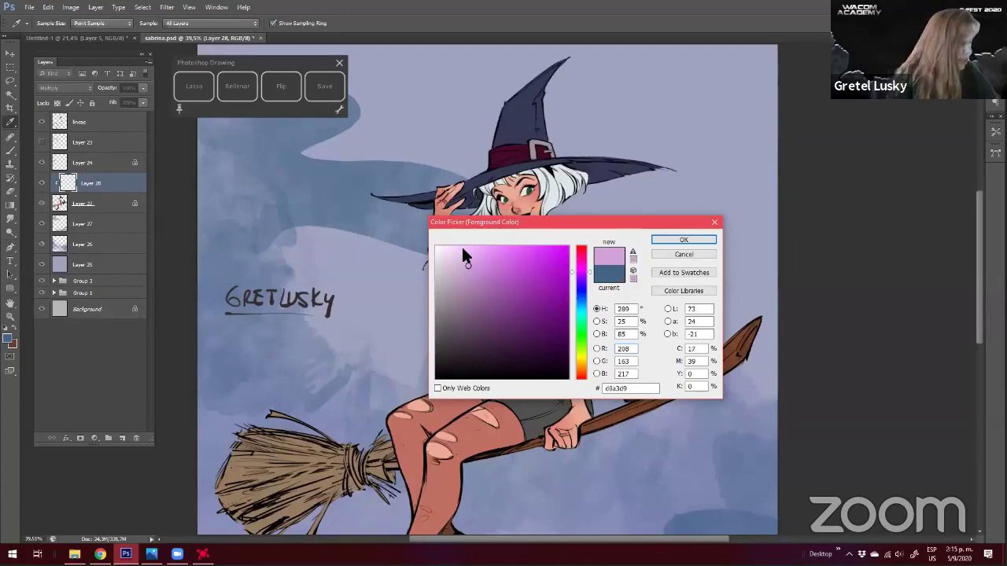
{"action": "left_click", "coordinate": [656, 236]}
Darken the foreground colour to muted purple #a483ab and brush a first shadow under the witch's raised forearm
{"action": "key", "text": "ctrl+space"}
{"action": "left_click_drag", "start_coordinate": [498, 308], "coordinate": [507, 317]}
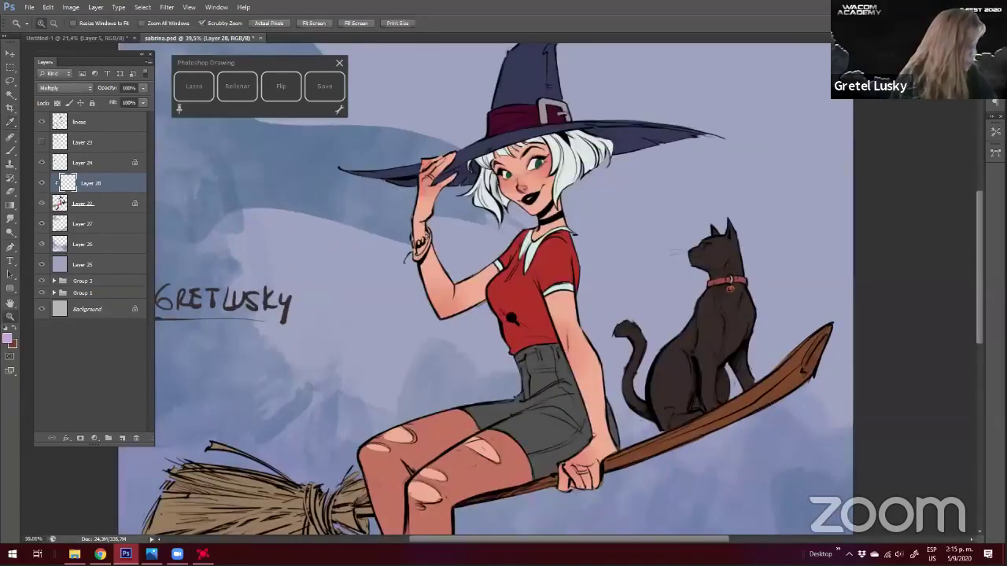
{"action": "key", "text": "b"}
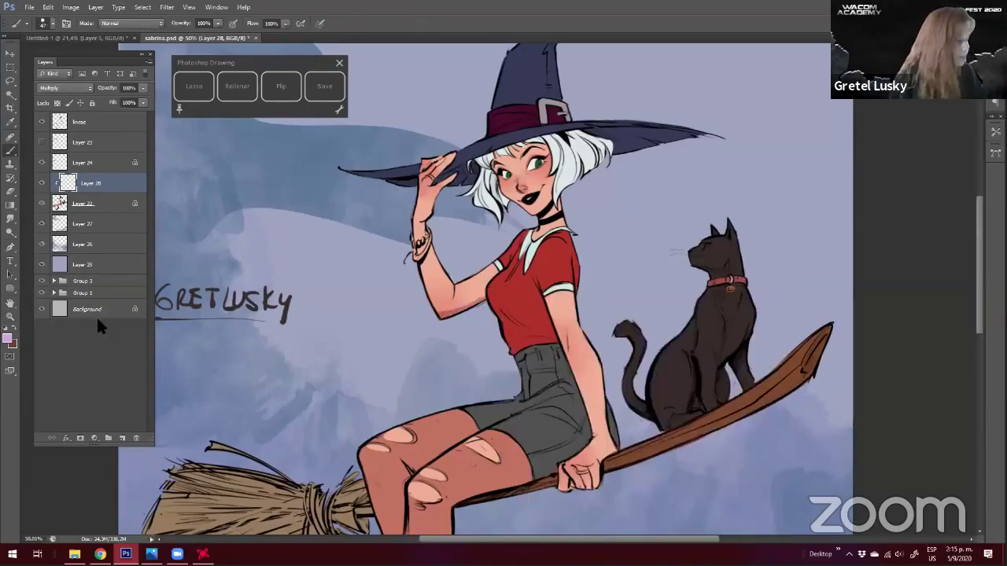
{"action": "key", "text": "n"}
{"action": "left_click", "coordinate": [467, 289]}
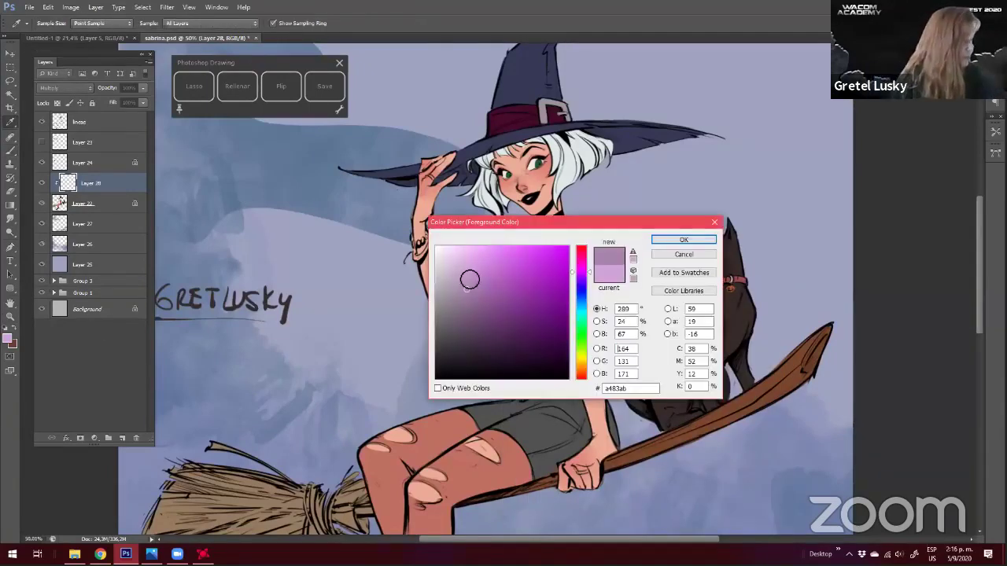
{"action": "key", "text": "Return"}
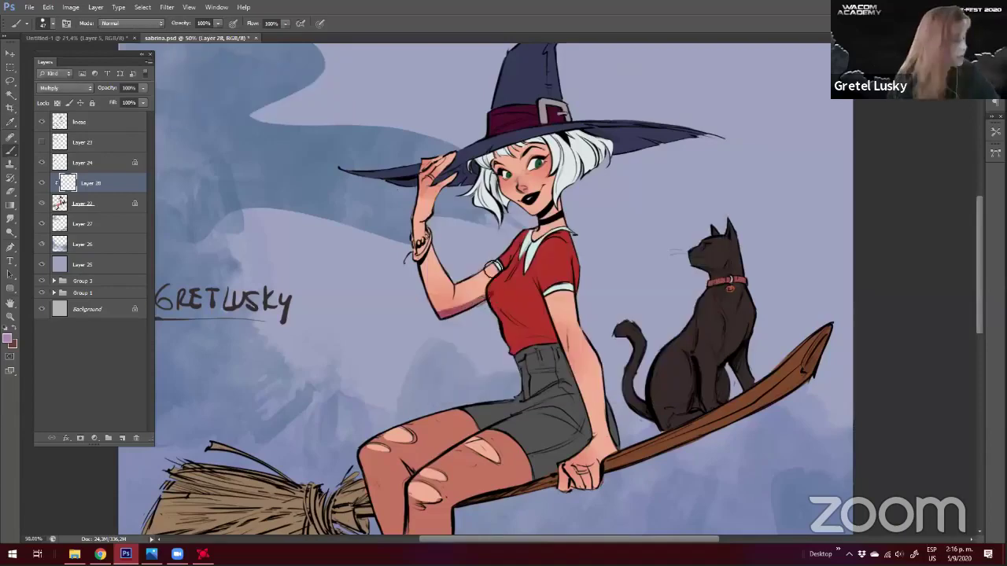
{"action": "key", "text": "e"}
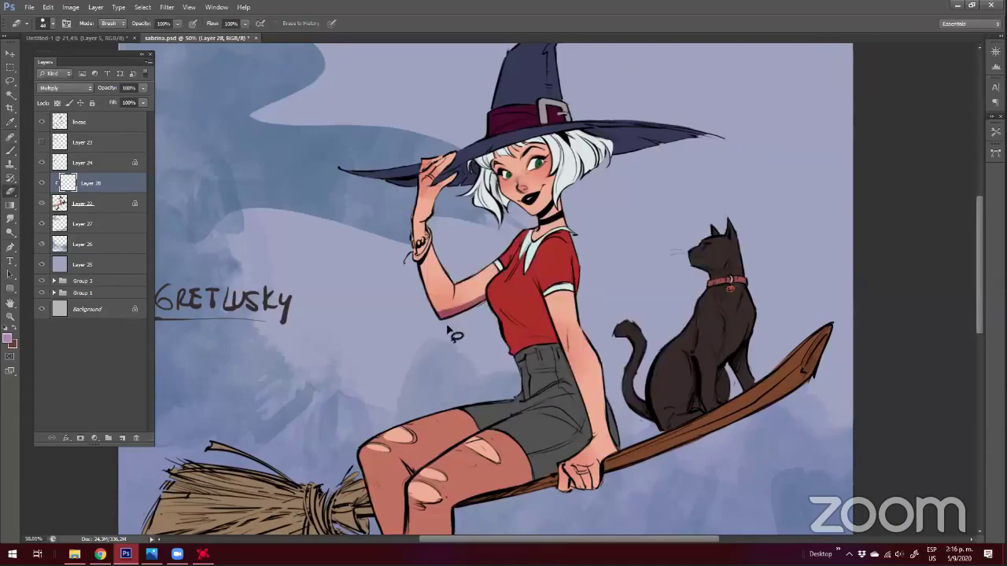
Lasso shadow shapes along the raised forearm's outer edge and beneath the bust on the shirt, fill them and deselect
{"action": "key", "text": "l"}
{"action": "left_click_drag", "start_coordinate": [397, 266], "coordinate": [413, 245]}
{"action": "left_click_drag", "start_coordinate": [519, 297], "coordinate": [499, 316]}
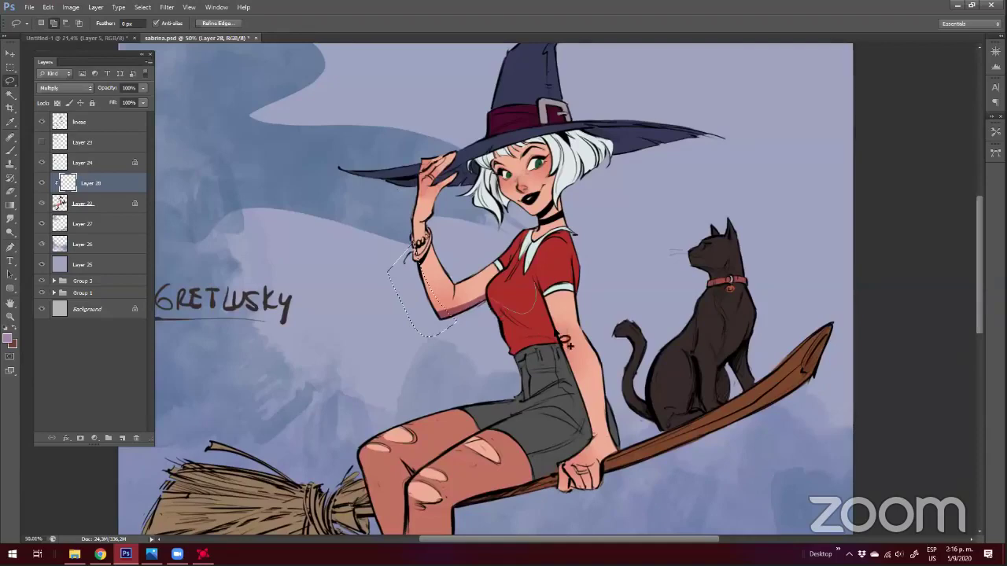
{"action": "right_click", "coordinate": [273, 126]}
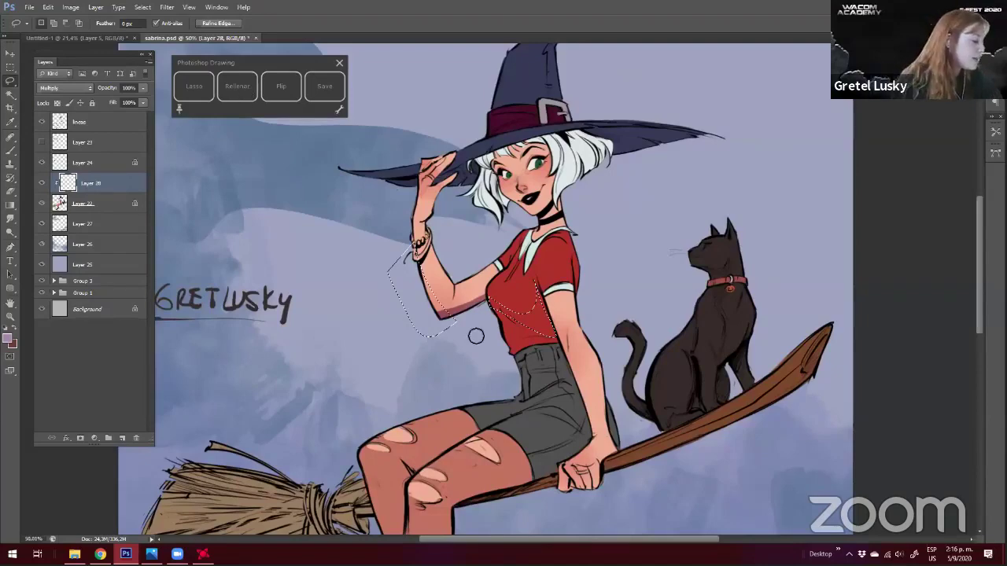
{"action": "key", "text": "ctrl+d"}
Refine the shading on the raised forearm and around the bracelet with alternating brush and eraser strokes
{"action": "key", "text": "b"}
{"action": "scroll", "coordinate": [455, 303], "scroll_direction": "down", "scroll_amount": 2}
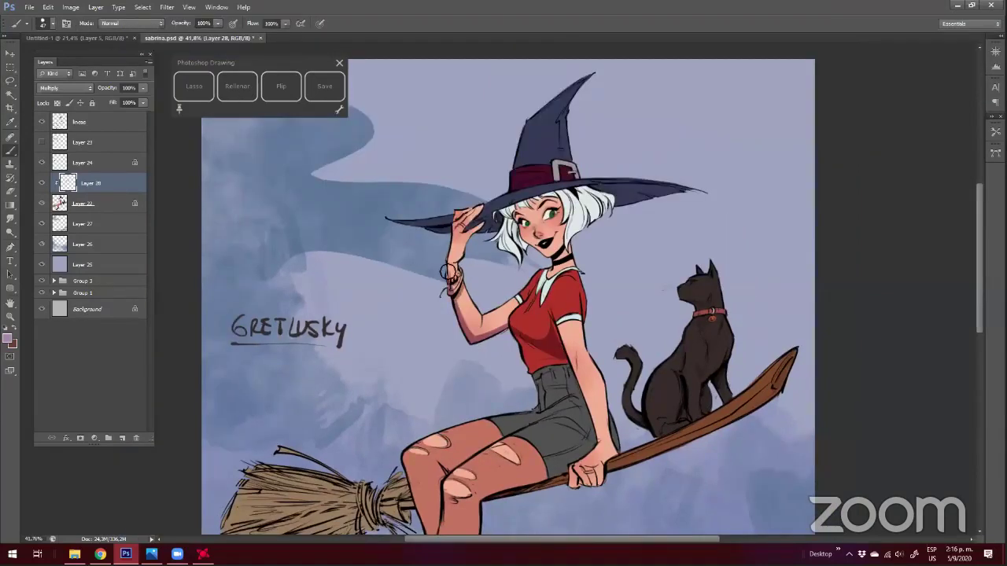
{"action": "key", "text": "e"}
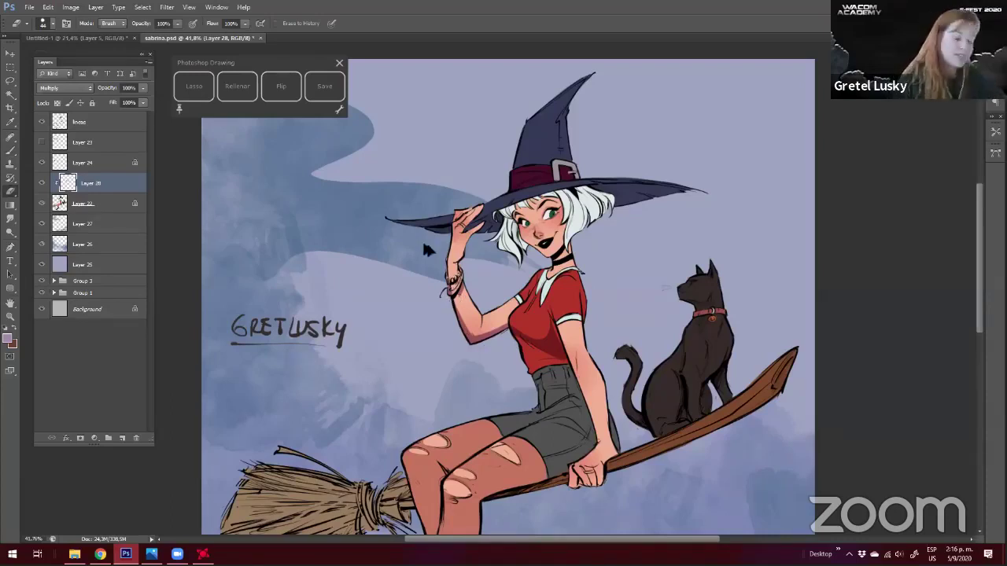
{"action": "key", "text": "b"}
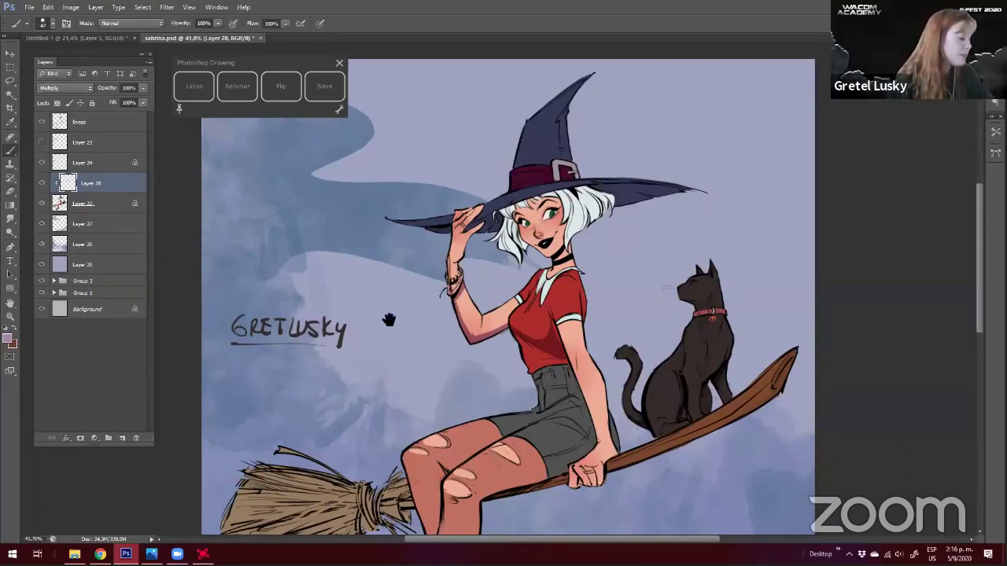
{"action": "left_click_drag", "start_coordinate": [486, 339], "coordinate": [476, 336]}
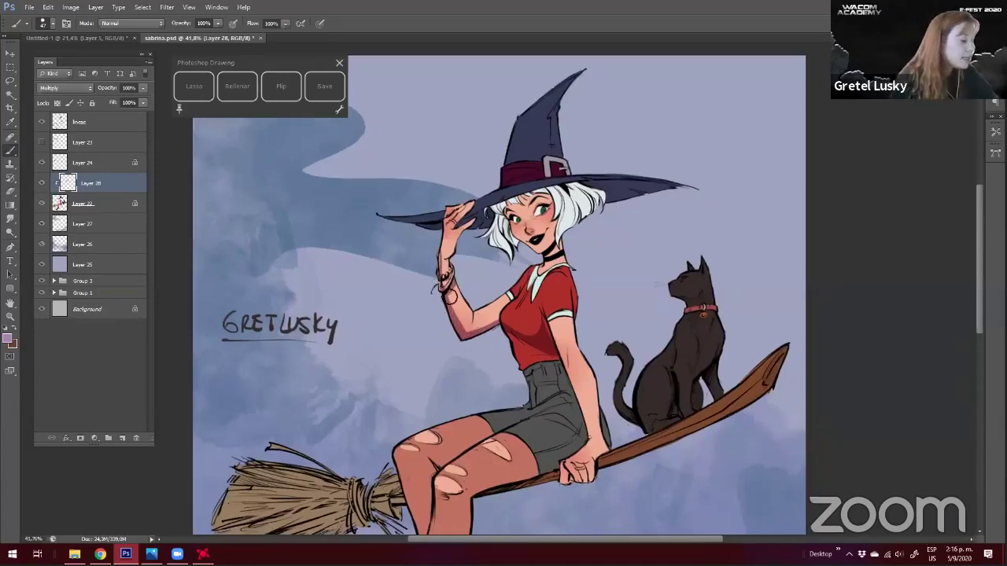
{"action": "key", "text": "e"}
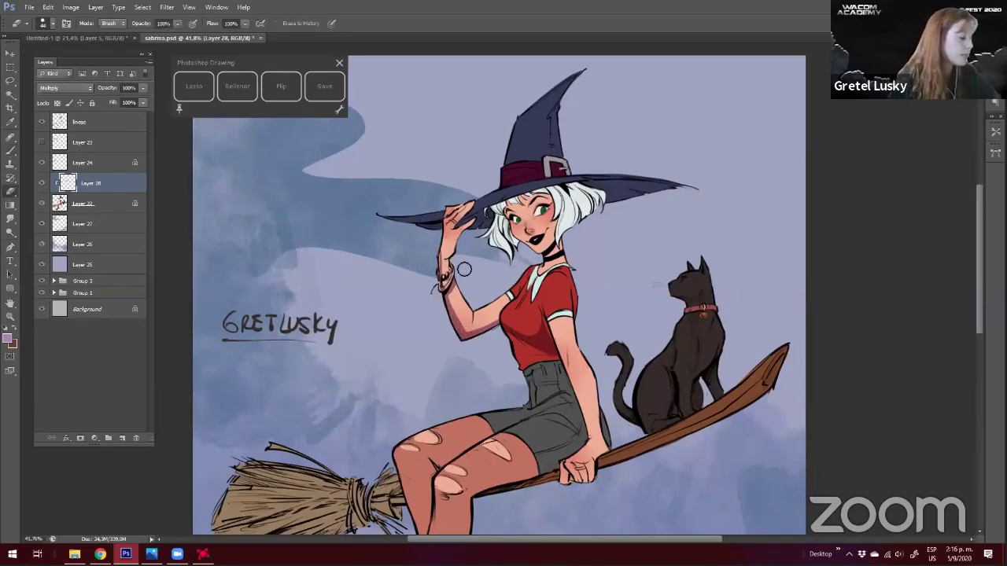
{"action": "left_click_drag", "start_coordinate": [469, 316], "coordinate": [475, 276]}
{"action": "key", "text": "b"}
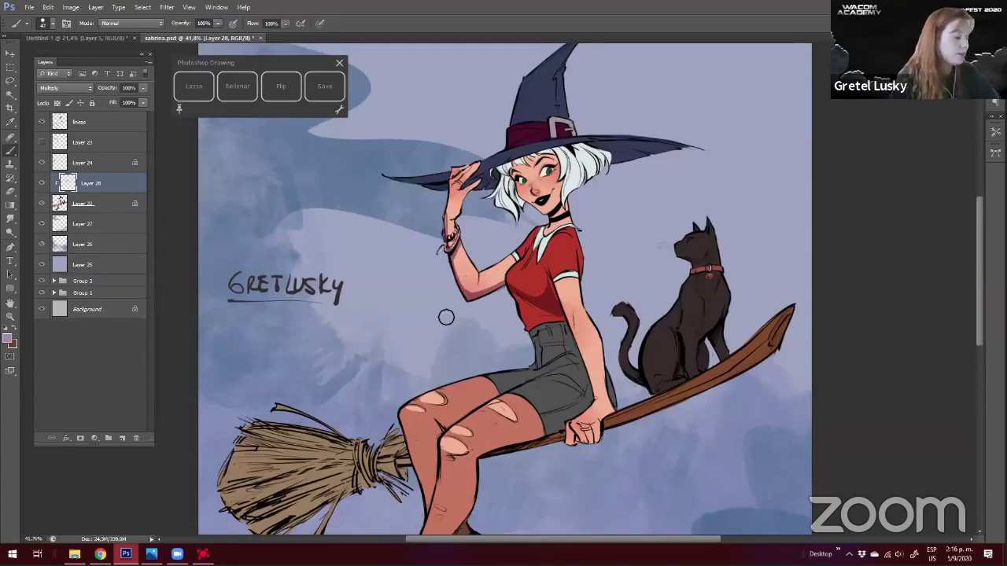
{"action": "scroll", "coordinate": [446, 316], "scroll_direction": "down", "scroll_amount": 1}
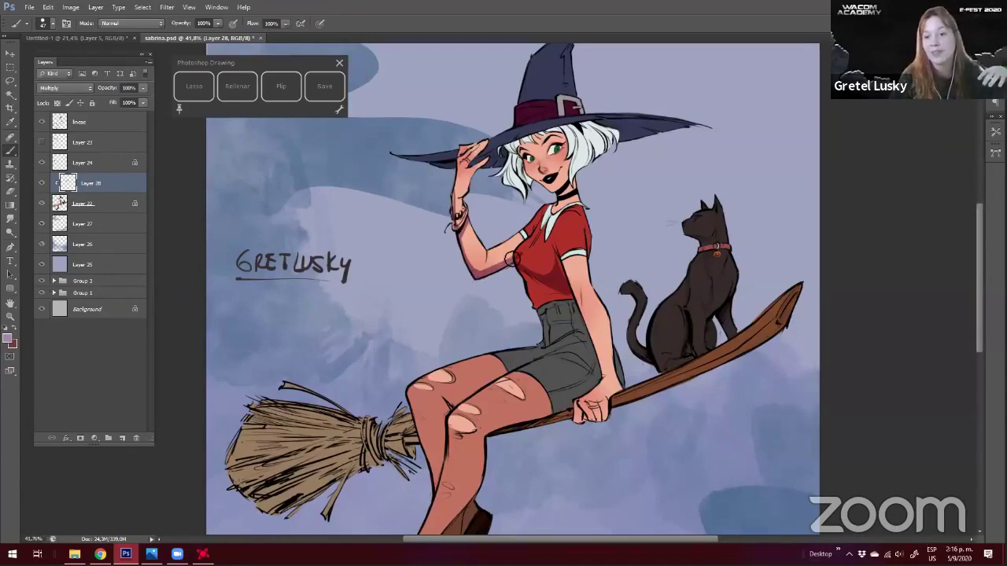
Lasso and fill a shadow running down the shirt's side and the shorts' waist beside the lowered arm
{"action": "key", "text": "l"}
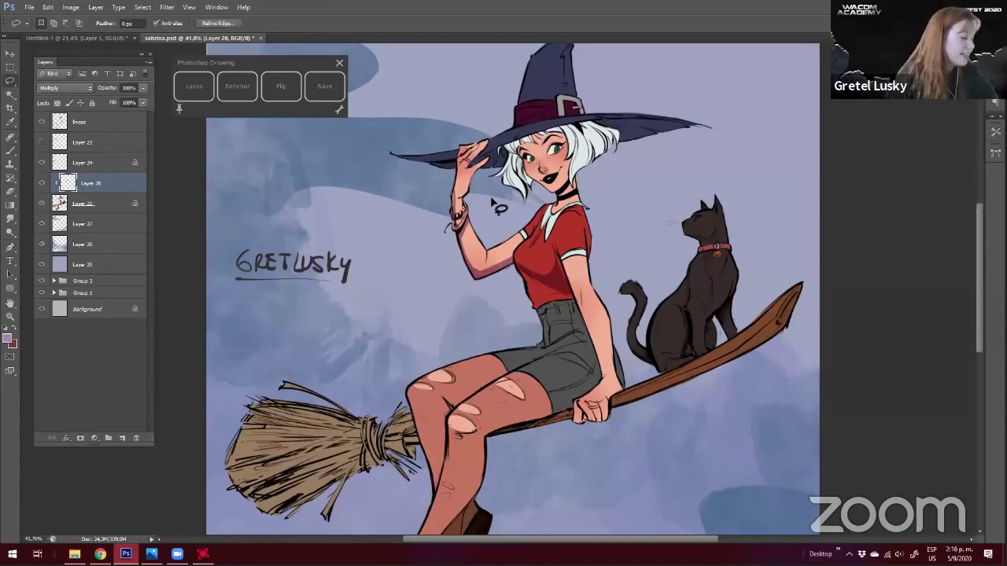
{"action": "mouse_move", "coordinate": [552, 240]}
{"action": "left_mouse_down"}
{"action": "mouse_move", "coordinate": [567, 280]}
{"action": "mouse_move", "coordinate": [555, 233]}
{"action": "left_mouse_up"}
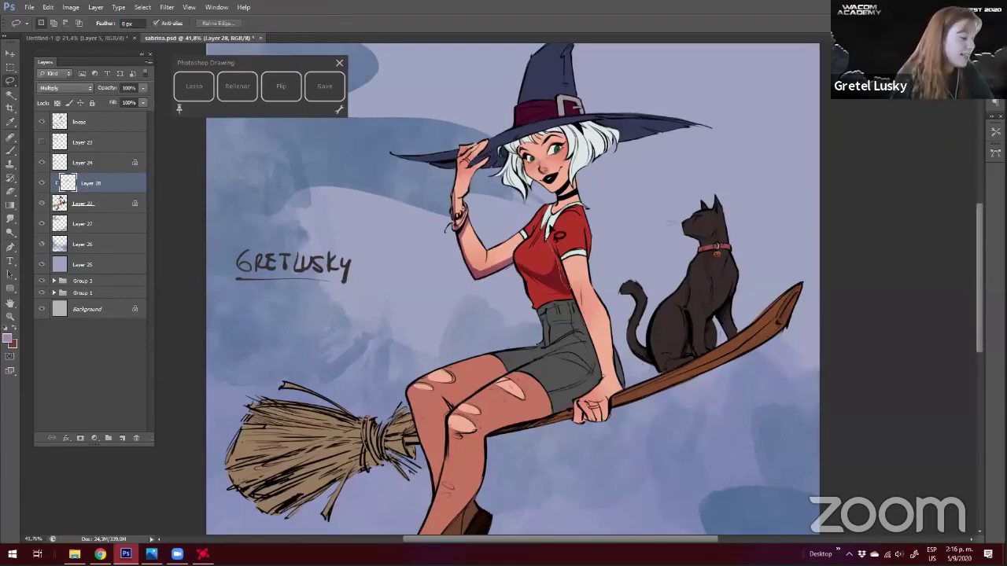
{"action": "left_click_drag", "start_coordinate": [406, 314], "coordinate": [414, 288]}
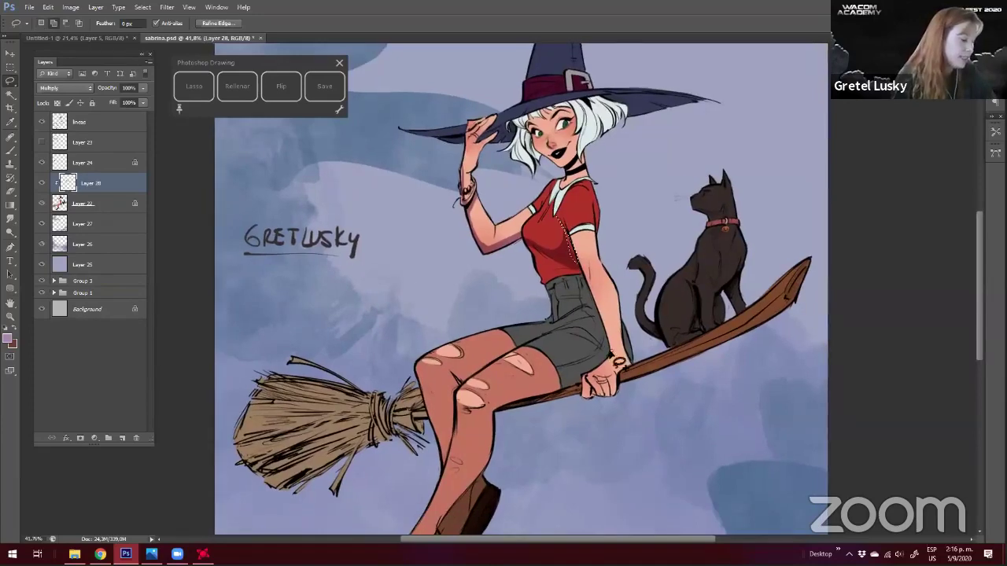
{"action": "left_click", "coordinate": [249, 93]}
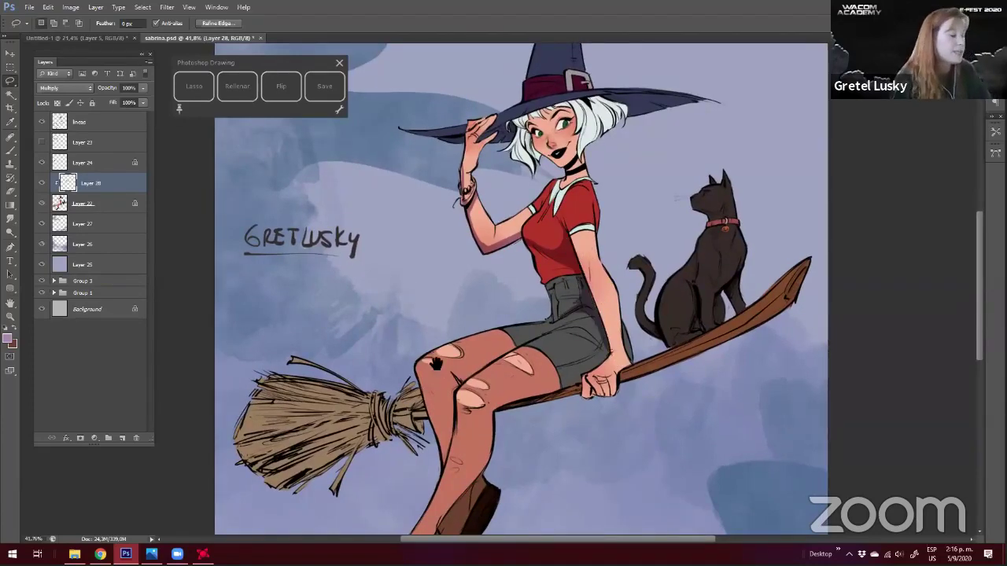
Lasso and fill a curved shadow across the hip of the shorts beneath the lowered arm
{"action": "left_click_drag", "start_coordinate": [502, 378], "coordinate": [514, 363]}
{"action": "mouse_move", "coordinate": [591, 308]}
{"action": "left_mouse_down"}
{"action": "mouse_move", "coordinate": [622, 339]}
{"action": "mouse_move", "coordinate": [563, 315]}
{"action": "left_mouse_up"}
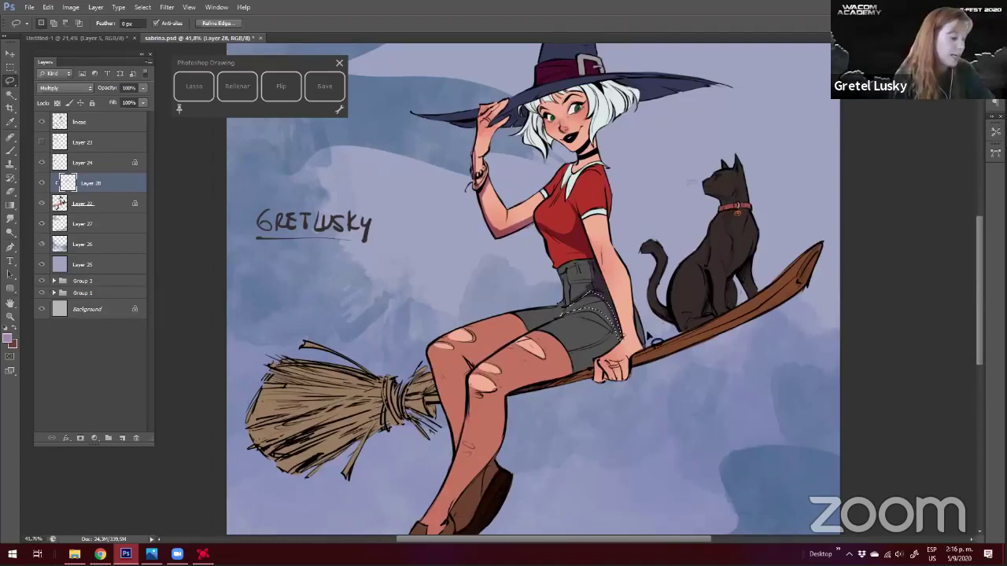
{"action": "left_click", "coordinate": [246, 93]}
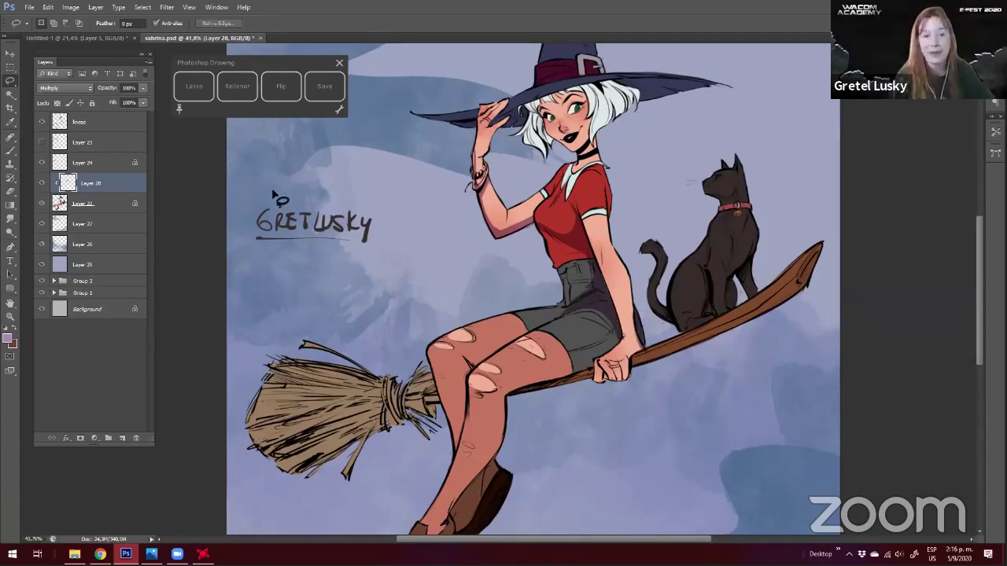
Fill a lassoed fold shadow on the hip of the shorts and another along the shirt's bottom hem
{"action": "left_click_drag", "start_coordinate": [583, 300], "coordinate": [593, 299]}
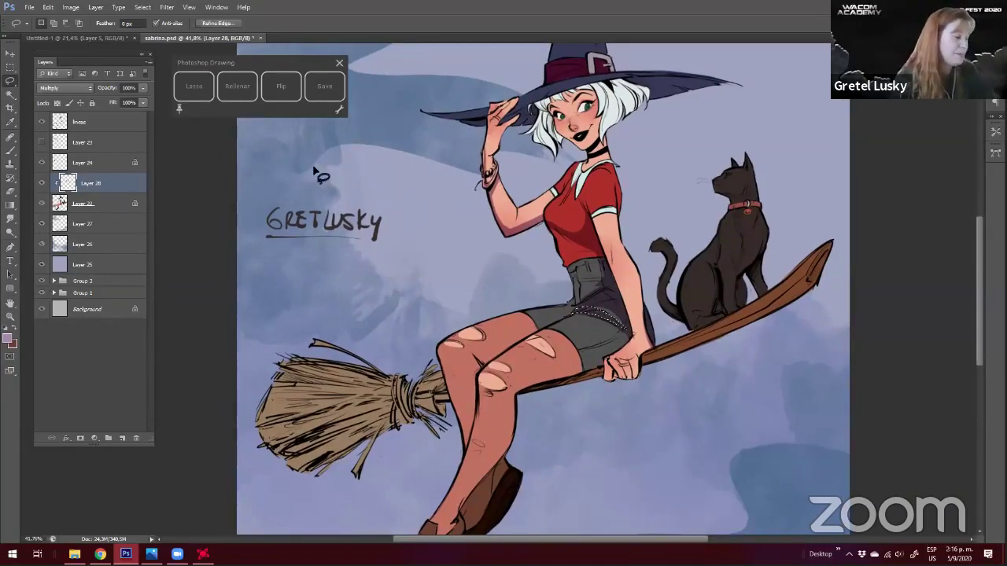
{"action": "mouse_move", "coordinate": [595, 298]}
{"action": "left_mouse_down"}
{"action": "mouse_move", "coordinate": [591, 229]}
{"action": "mouse_move", "coordinate": [595, 276]}
{"action": "mouse_move", "coordinate": [518, 262]}
{"action": "mouse_move", "coordinate": [602, 257]}
{"action": "left_mouse_up"}
{"action": "left_click", "coordinate": [242, 91]}
{"action": "key", "text": "ctrl+d"}
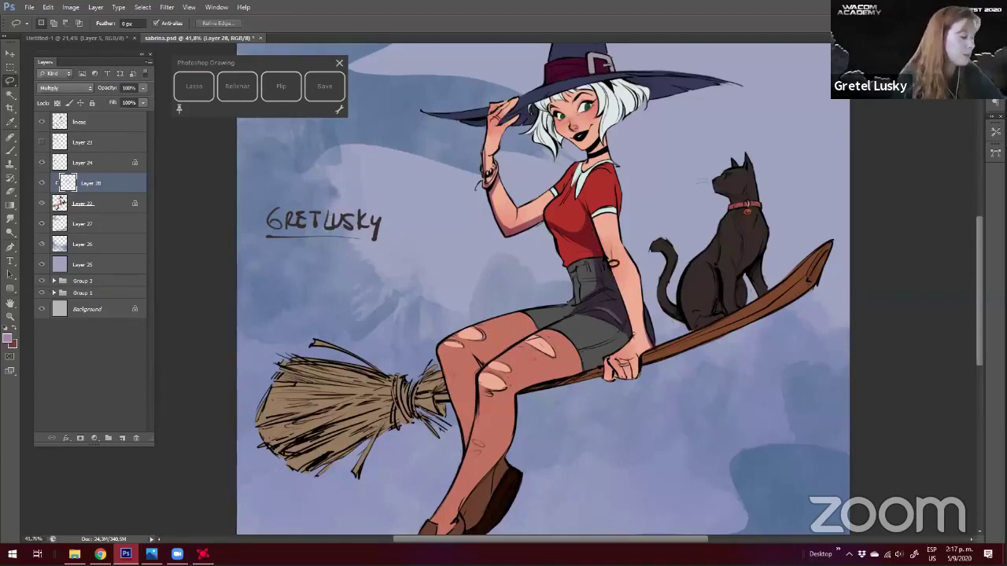
{"action": "left_click", "coordinate": [238, 94]}
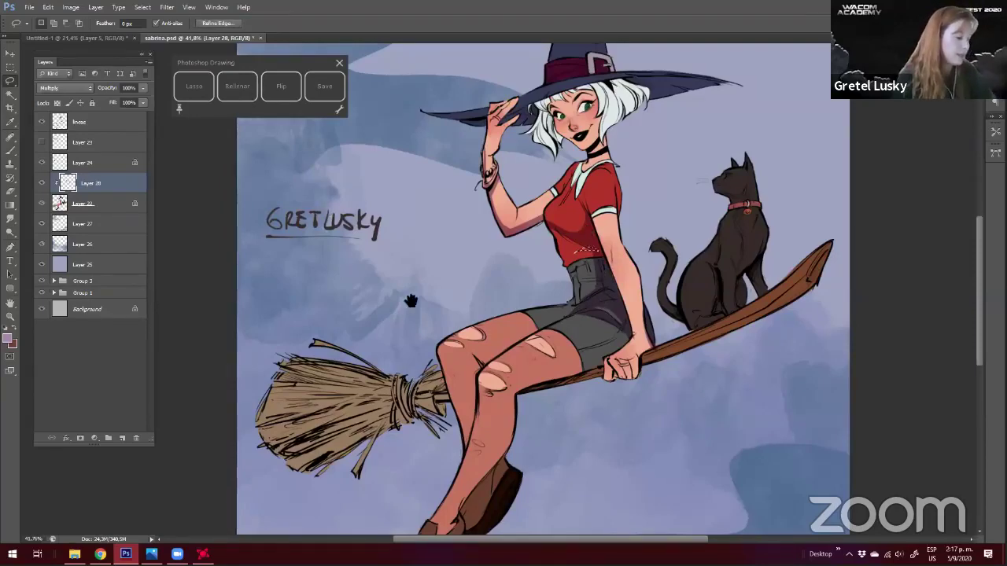
{"action": "key", "text": "ctrl+d"}
Lasso and fill one continuous shadow along the underside of the shorts and thigh and down the back of the front leg
{"action": "left_click_drag", "start_coordinate": [590, 221], "coordinate": [576, 272]}
{"action": "scroll", "coordinate": [627, 268], "scroll_direction": "down", "scroll_amount": 1}
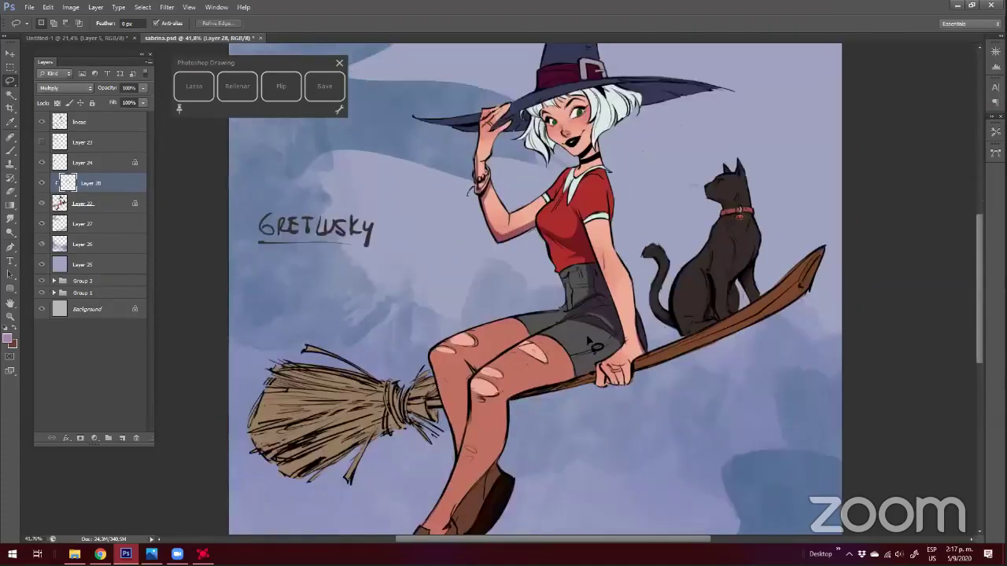
{"action": "scroll", "coordinate": [644, 332], "scroll_direction": "down", "scroll_amount": 1}
{"action": "left_click_drag", "start_coordinate": [664, 278], "coordinate": [669, 288]}
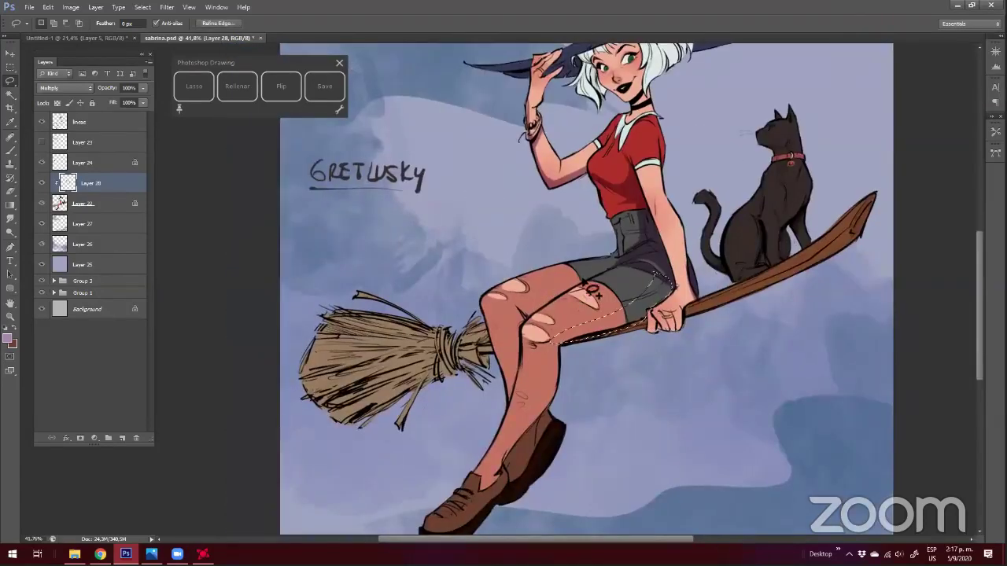
{"action": "left_click_drag", "start_coordinate": [560, 378], "coordinate": [594, 319]}
{"action": "left_click", "coordinate": [237, 86]}
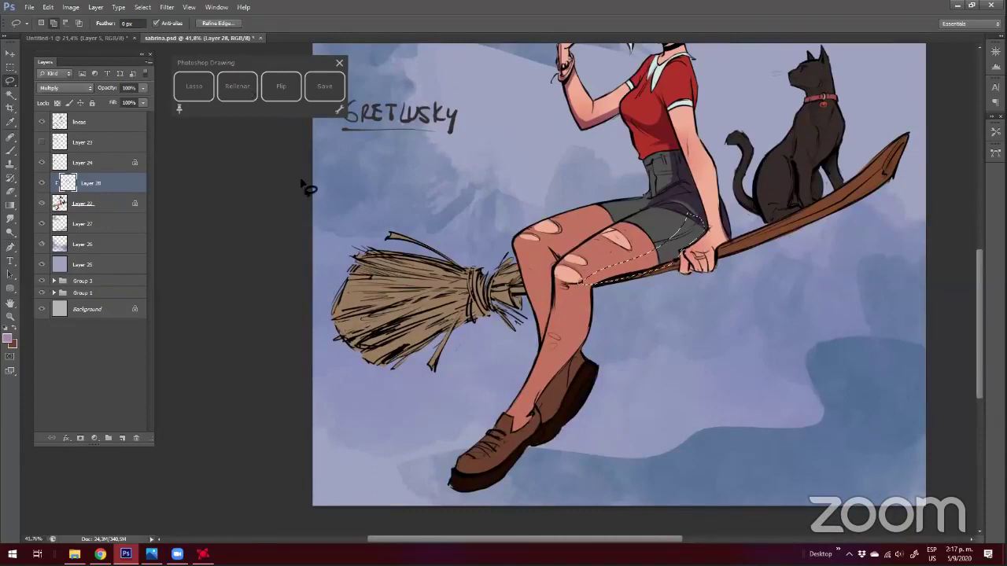
{"action": "scroll", "coordinate": [433, 331], "scroll_direction": "down", "scroll_amount": 1}
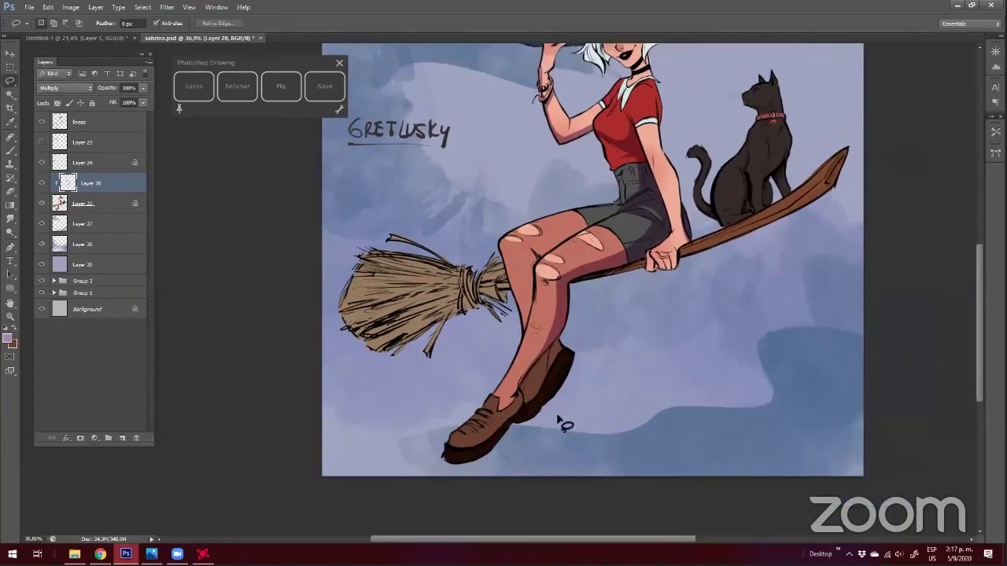
{"action": "scroll", "coordinate": [562, 418], "scroll_direction": "up", "scroll_amount": 1}
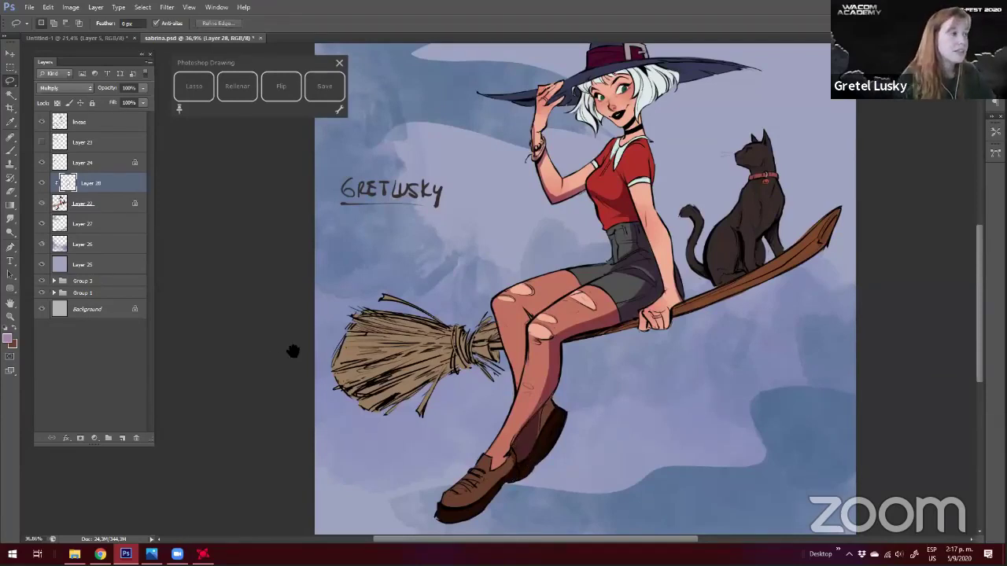
{"action": "scroll", "coordinate": [294, 355], "scroll_direction": "down", "scroll_amount": 1}
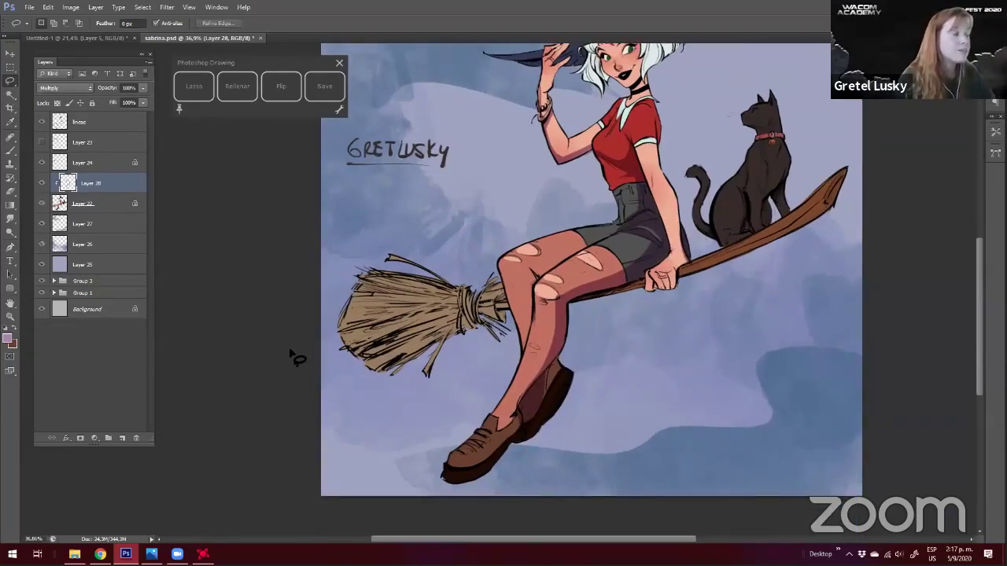
Lasso and fill a shadow along the underside of the rear leg's thigh, behind the front knee
{"action": "scroll", "coordinate": [292, 382], "scroll_direction": "up", "scroll_amount": 1}
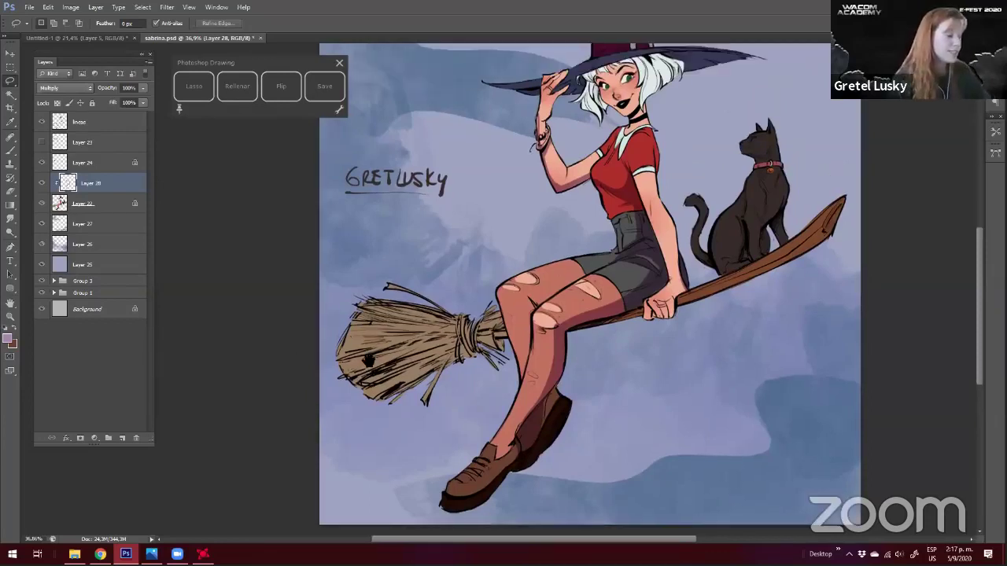
{"action": "scroll", "coordinate": [367, 361], "scroll_direction": "up", "scroll_amount": 1}
{"action": "scroll", "coordinate": [367, 360], "scroll_direction": "right", "scroll_amount": 1}
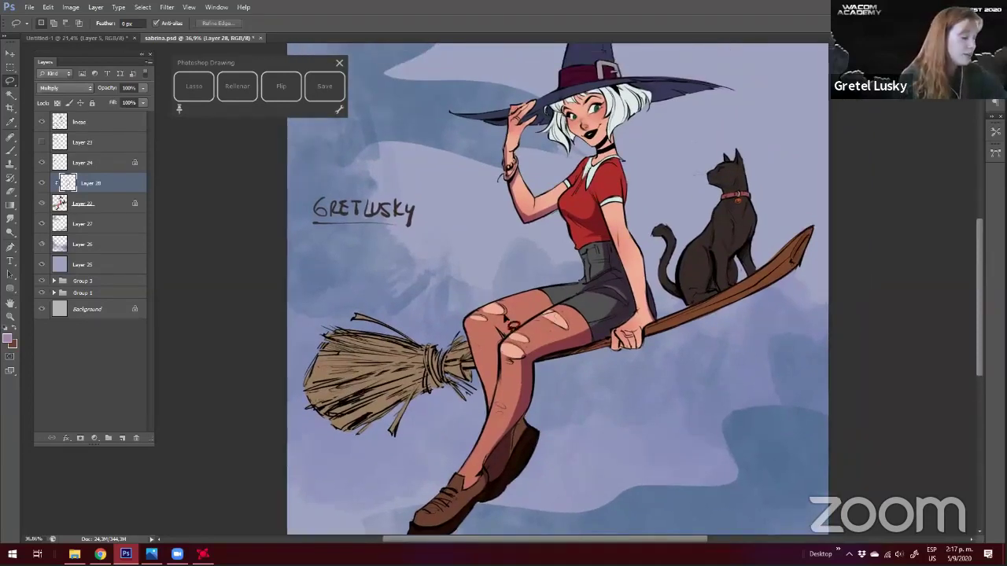
{"action": "left_click", "coordinate": [232, 88]}
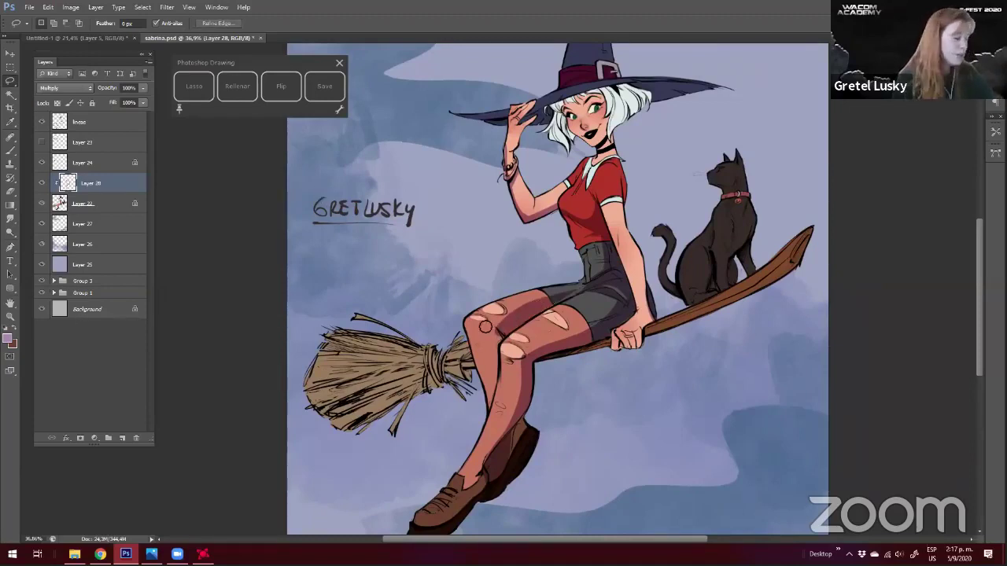
Refine the shadow edges around the rear knee and thigh with small eraser and brush touches
{"action": "key", "text": "e"}
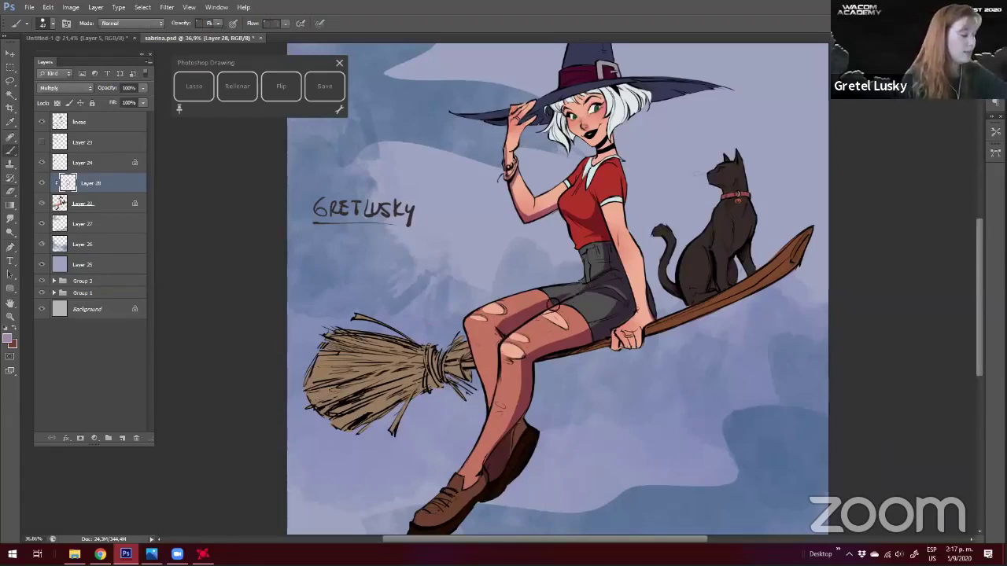
{"action": "key", "text": "b"}
{"action": "left_click_drag", "start_coordinate": [415, 402], "coordinate": [477, 382]}
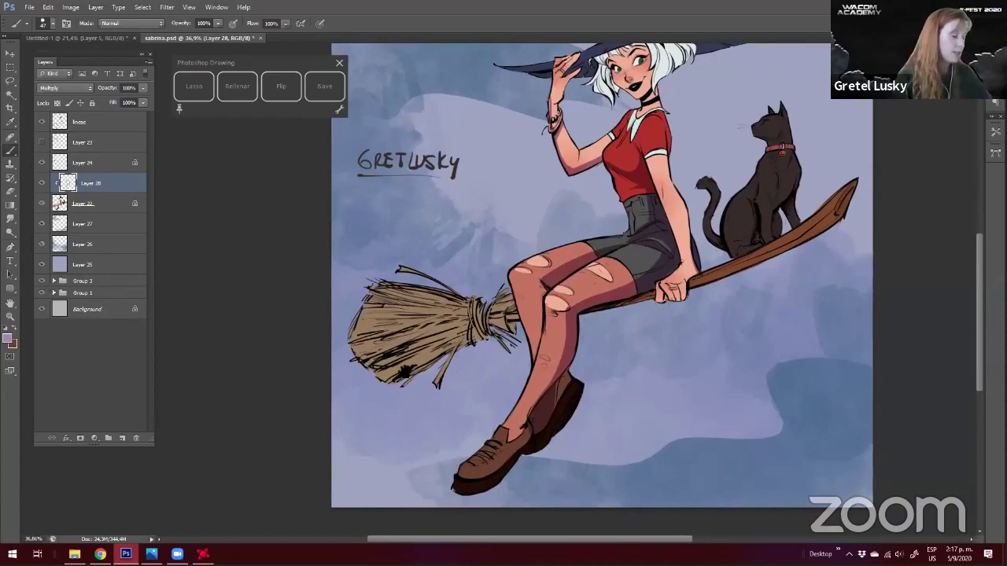
{"action": "scroll", "coordinate": [551, 392], "scroll_direction": "up", "scroll_amount": 1}
{"action": "scroll", "coordinate": [551, 392], "scroll_direction": "right", "scroll_amount": 1}
Brush and erase shadow details below the front knee and down the shins
{"action": "left_click_drag", "start_coordinate": [551, 439], "coordinate": [553, 403]}
{"action": "key", "text": "e"}
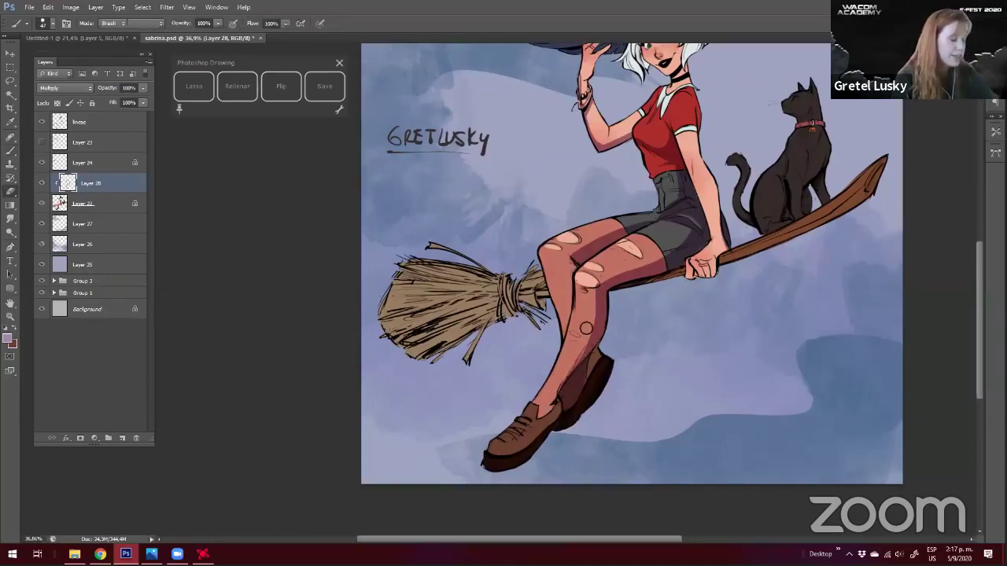
{"action": "key", "text": "b"}
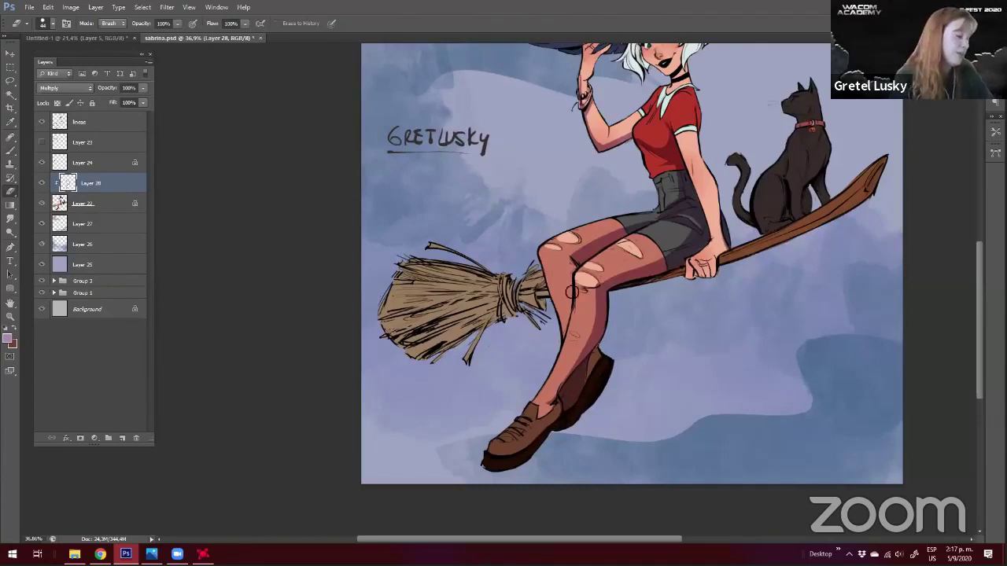
{"action": "left_click_drag", "start_coordinate": [572, 290], "coordinate": [548, 308]}
{"action": "key", "text": "b"}
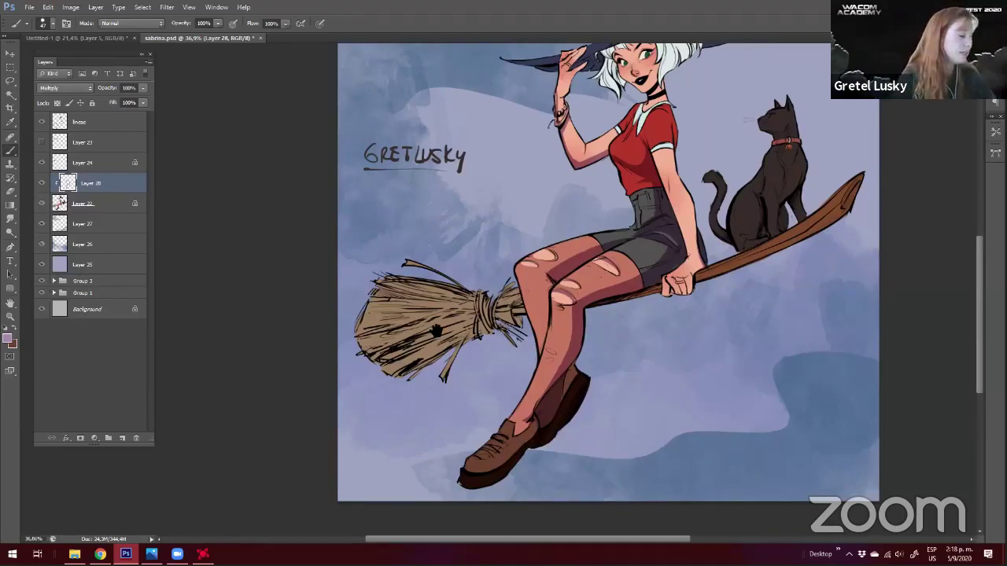
Paint a brushed shadow over the cut end of the broom handle behind the cat
{"action": "key", "text": "z"}
{"action": "left_click_drag", "start_coordinate": [514, 326], "coordinate": [508, 357]}
{"action": "key", "text": "b"}
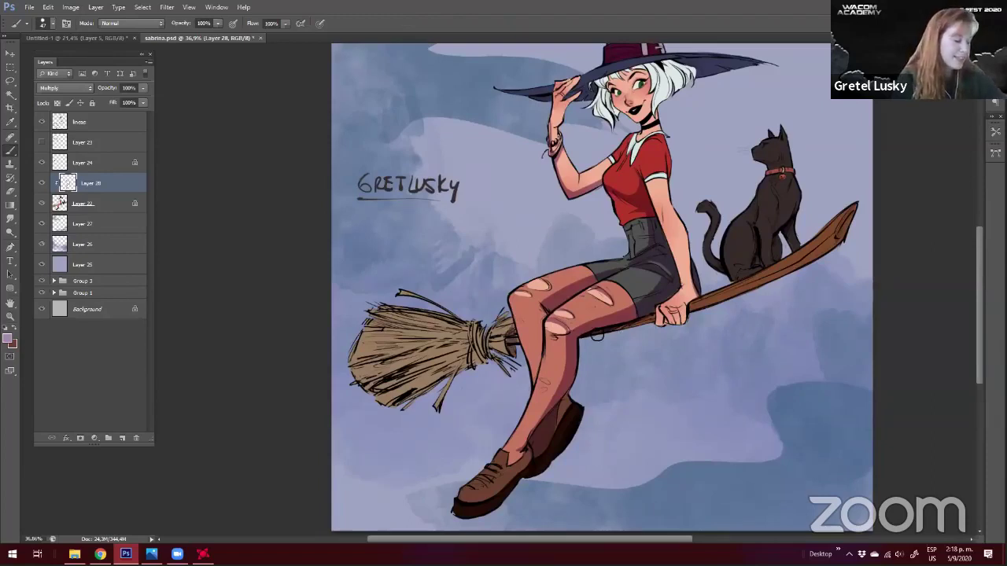
{"action": "left_click_drag", "start_coordinate": [849, 213], "coordinate": [841, 247]}
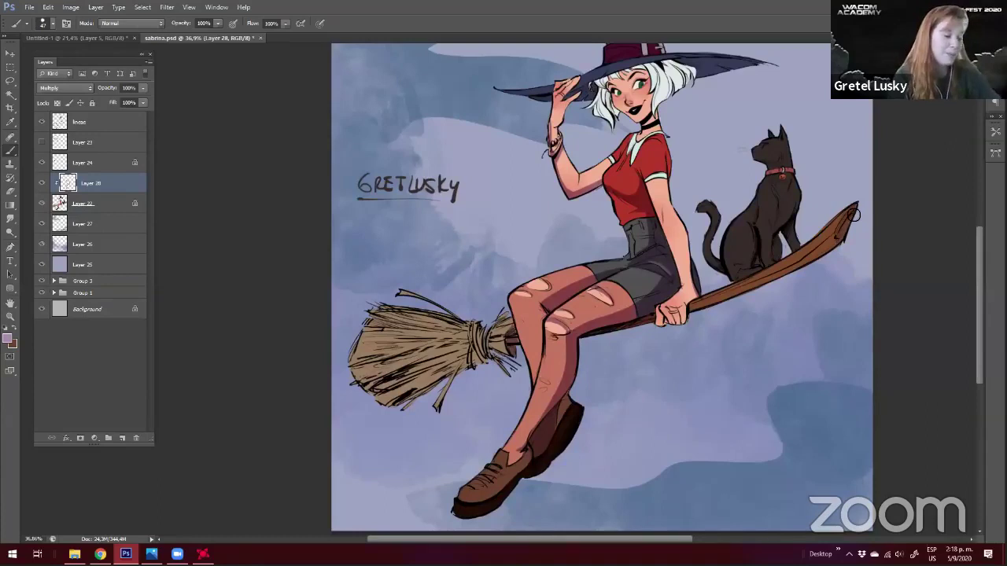
{"action": "left_click_drag", "start_coordinate": [852, 212], "coordinate": [842, 236]}
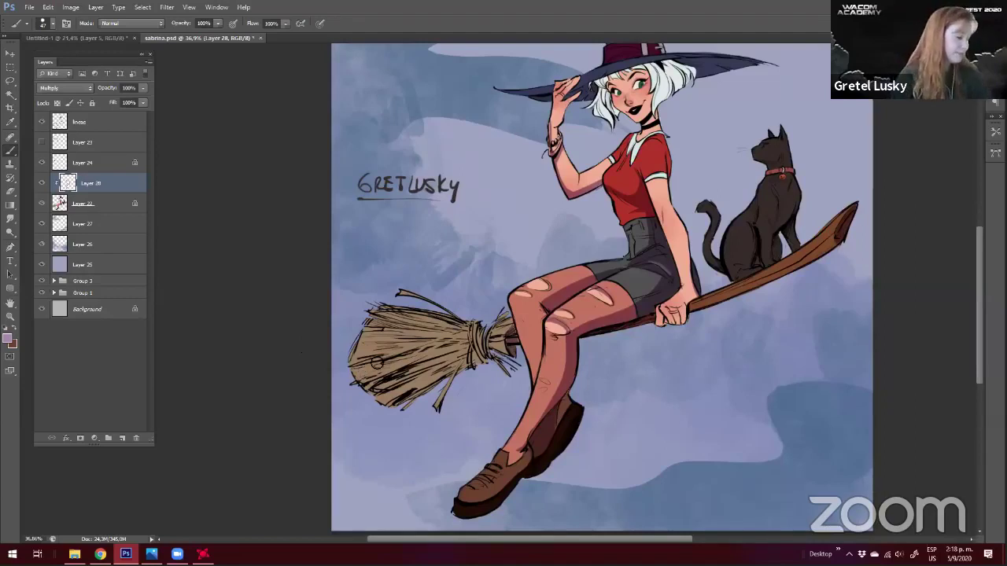
Brush shadows along the upper and lower edges of the broom bristles and fill lassoed streaks through their middle
{"action": "scroll", "coordinate": [528, 360], "scroll_direction": "down", "scroll_amount": 1}
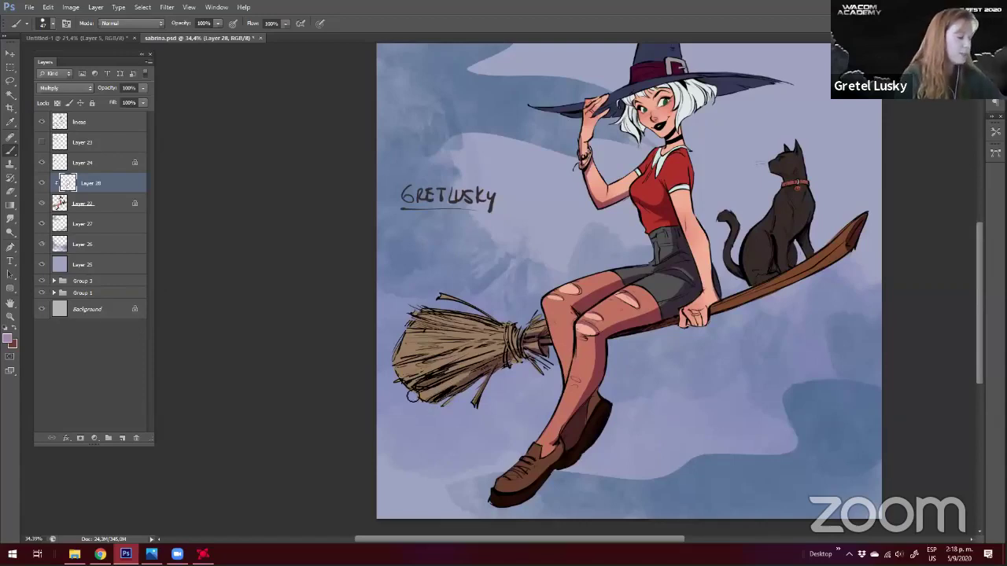
{"action": "left_click_drag", "start_coordinate": [405, 311], "coordinate": [491, 314]}
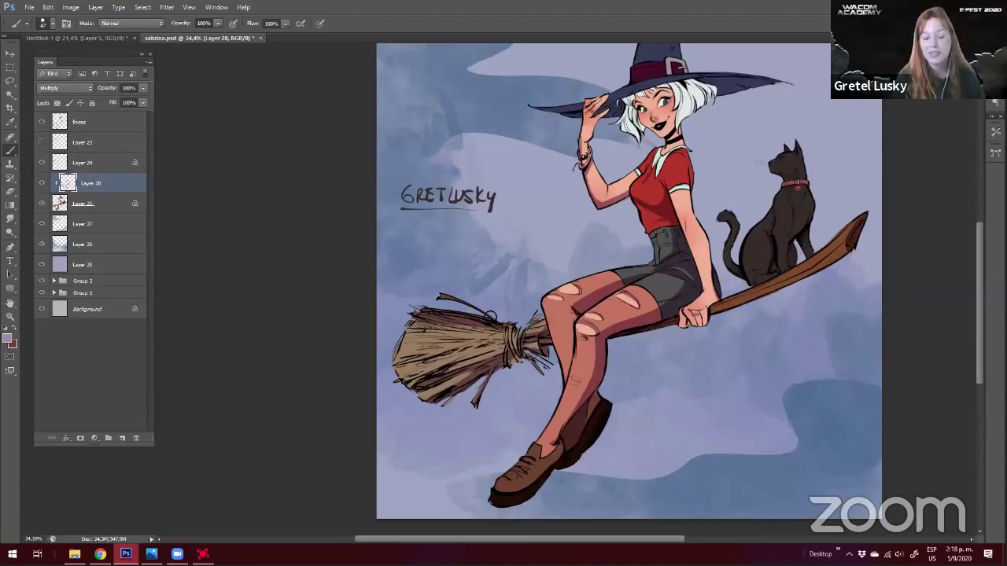
{"action": "key", "text": "l"}
{"action": "left_click_drag", "start_coordinate": [483, 332], "coordinate": [475, 323]}
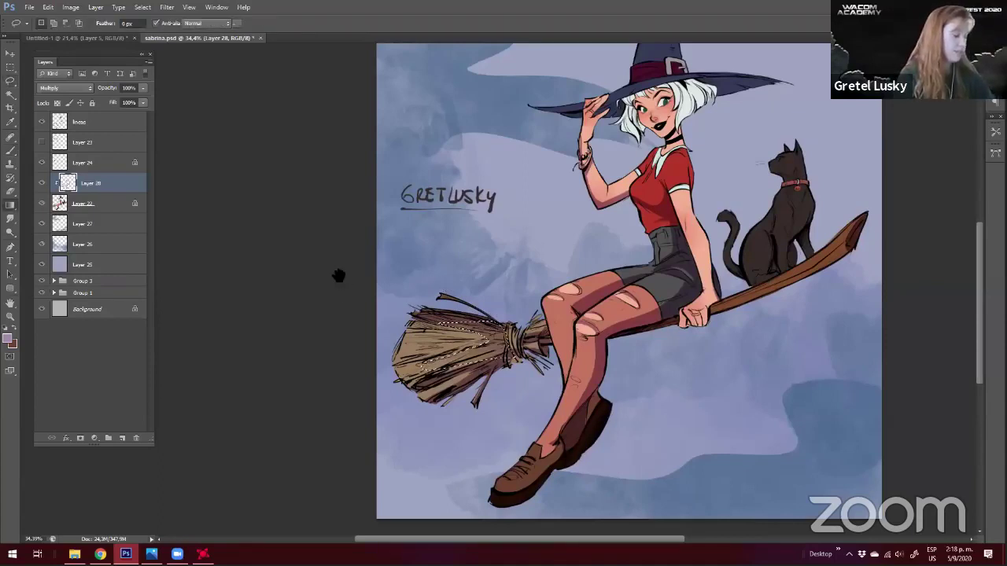
{"action": "key", "text": "ctrl+d"}
Lasso and fill a long shadow on the broom handle between the witch's hand and the cat
{"action": "left_click_drag", "start_coordinate": [384, 358], "coordinate": [357, 339]}
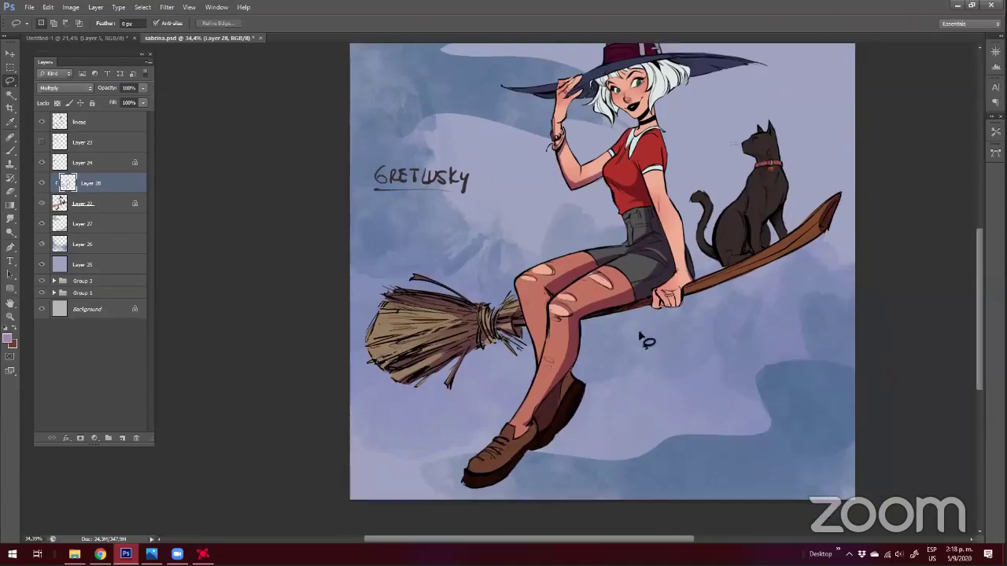
{"action": "mouse_move", "coordinate": [695, 279]}
{"action": "left_mouse_down"}
{"action": "mouse_move", "coordinate": [651, 321]}
{"action": "mouse_move", "coordinate": [703, 301]}
{"action": "mouse_move", "coordinate": [640, 343]}
{"action": "left_mouse_up"}
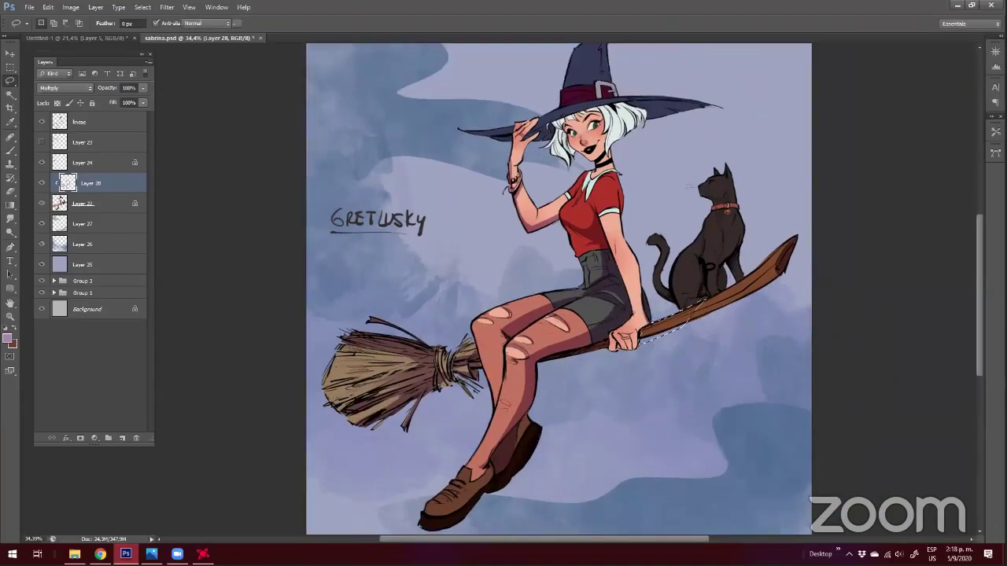
{"action": "key", "text": "ctrl+d"}
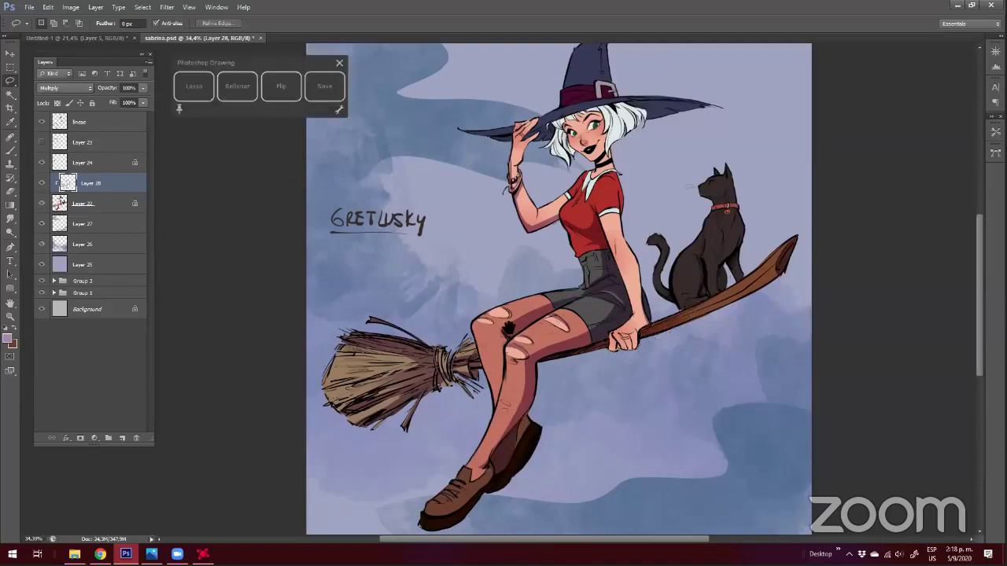
Lasso and fill a fold shadow across the hip of the shorts and another down the back of the shorts' leg
{"action": "mouse_move", "coordinate": [568, 269]}
{"action": "left_mouse_down"}
{"action": "mouse_move", "coordinate": [560, 291]}
{"action": "mouse_move", "coordinate": [577, 314]}
{"action": "left_mouse_up"}
{"action": "left_click", "coordinate": [237, 94]}
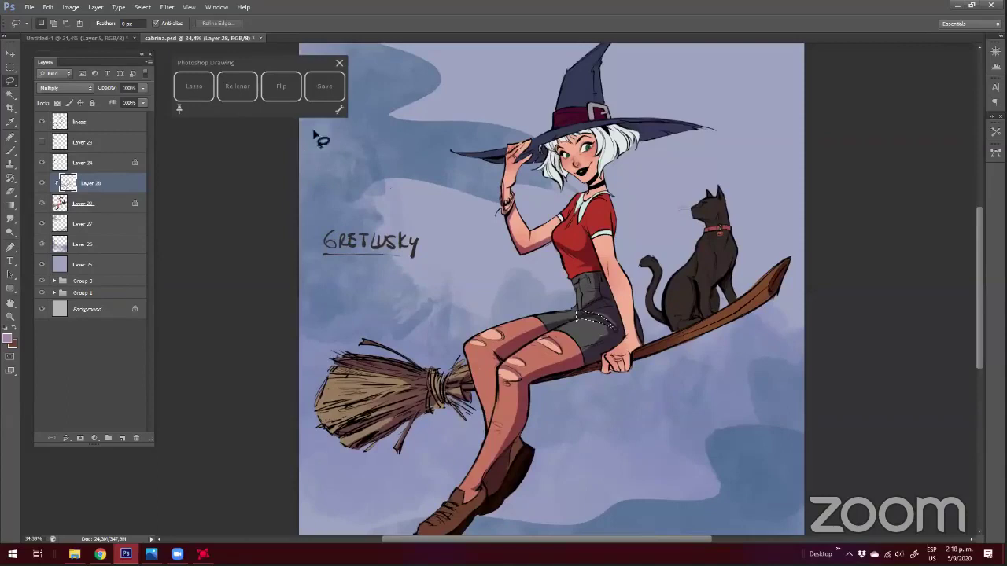
{"action": "left_click", "coordinate": [231, 91]}
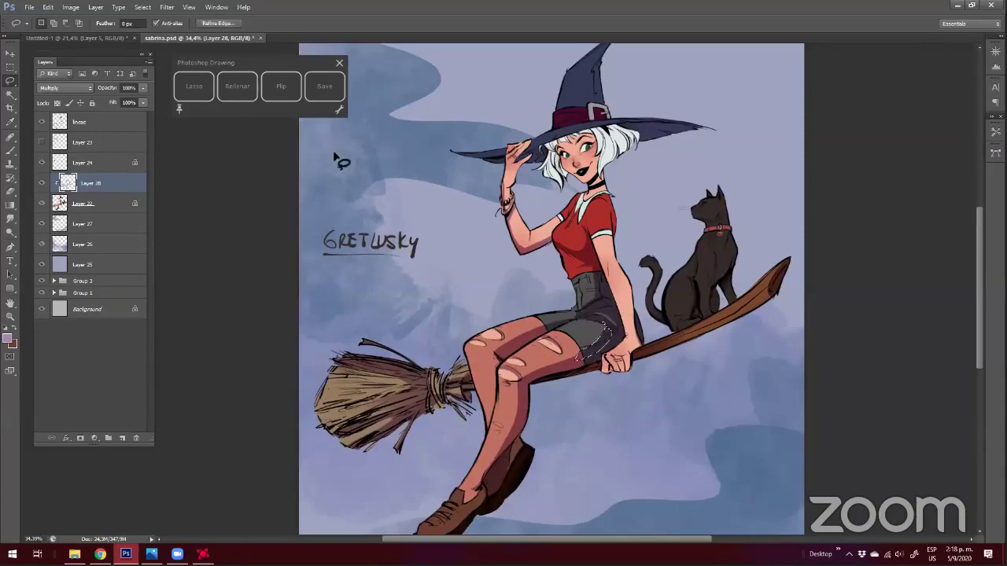
Paint and erase small shadows around both knees and the torn holes in the stockings
{"action": "key", "text": "e"}
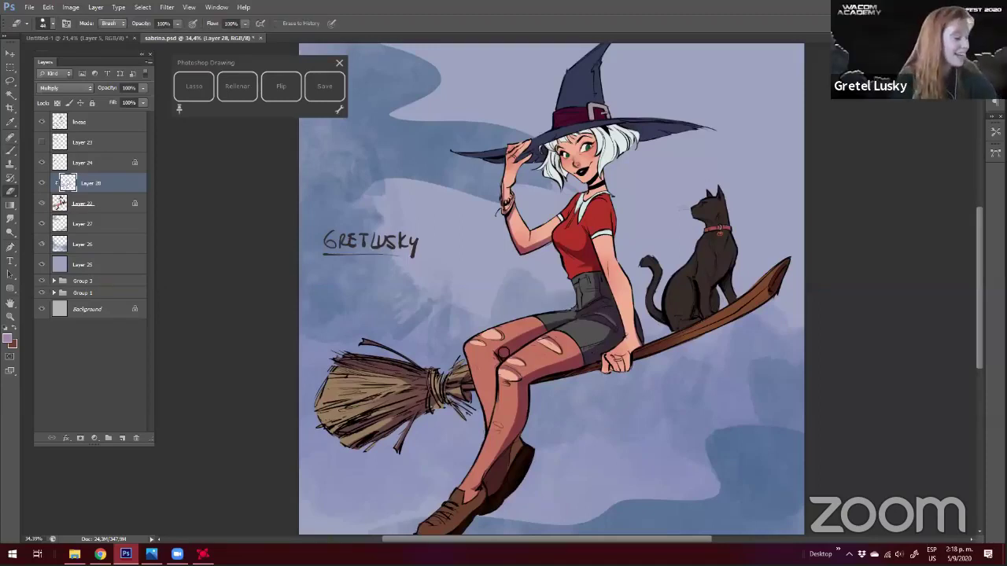
{"action": "key", "text": "b"}
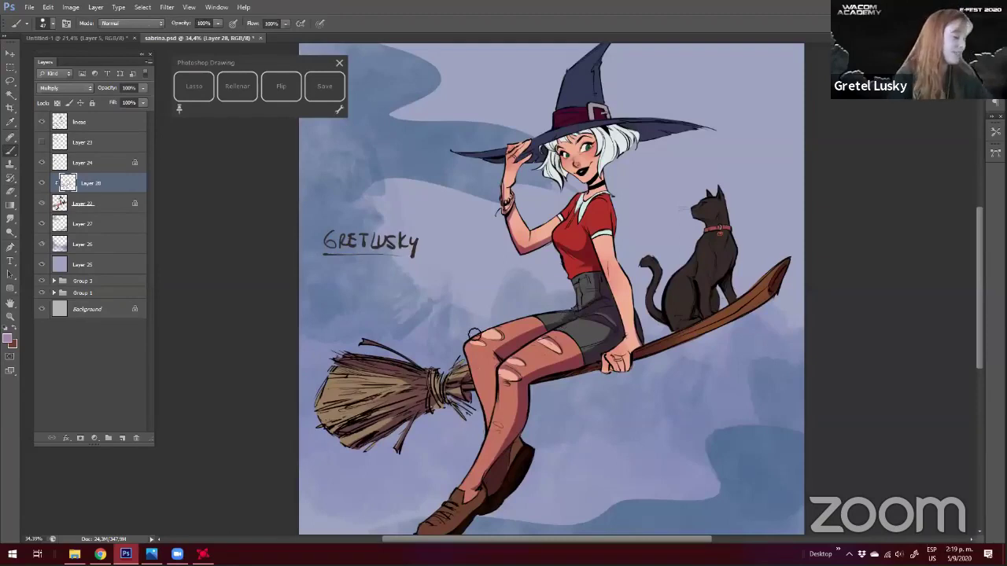
{"action": "left_click_drag", "start_coordinate": [490, 319], "coordinate": [509, 299]}
{"action": "left_click_drag", "start_coordinate": [521, 345], "coordinate": [510, 299]}
{"action": "key", "text": "e"}
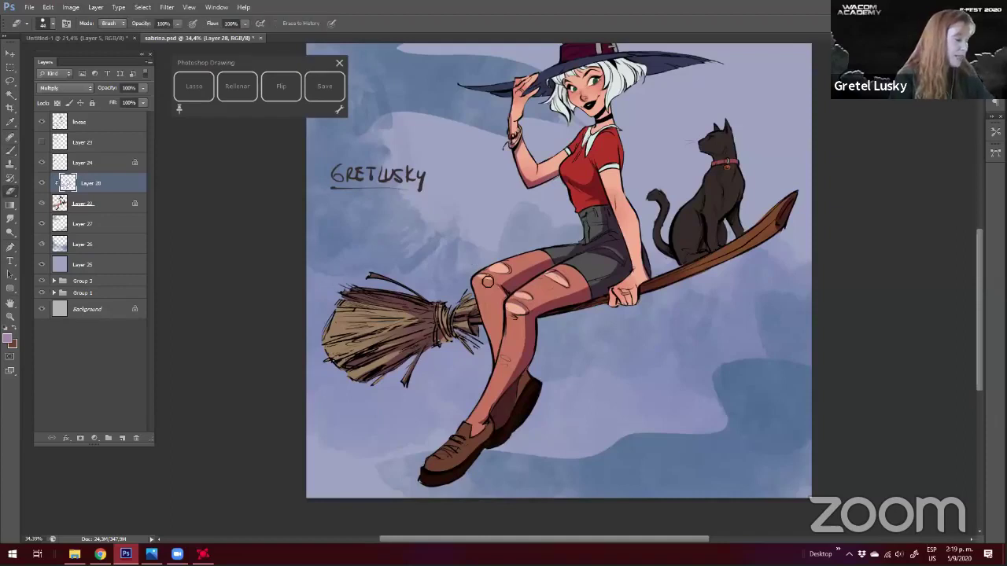
{"action": "key", "text": "b"}
{"action": "key", "text": "e"}
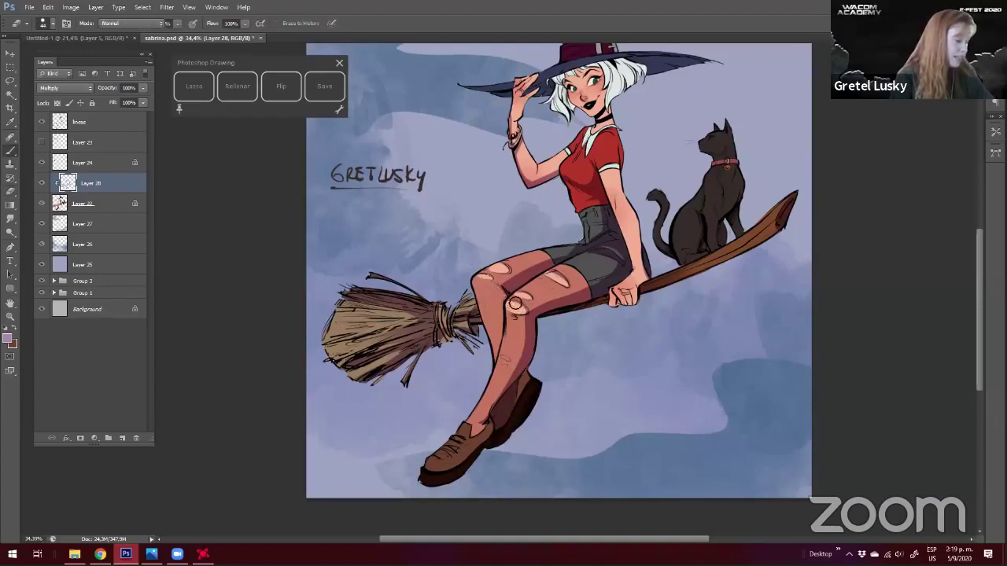
{"action": "key", "text": "b"}
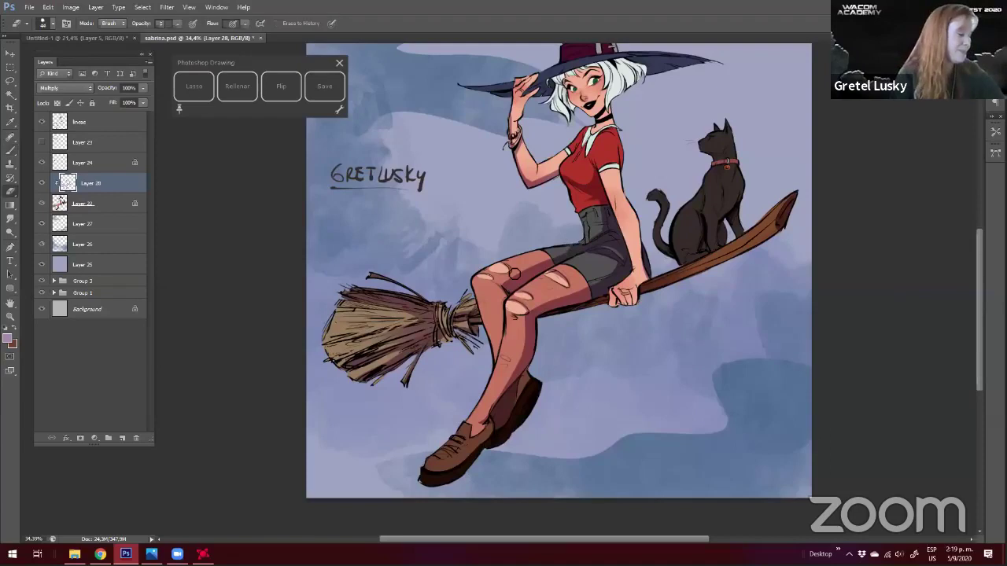
Touch up the shadows on the shirt sleeve and the shorts' front hem with the brush and eraser
{"action": "left_click_drag", "start_coordinate": [555, 248], "coordinate": [544, 269]}
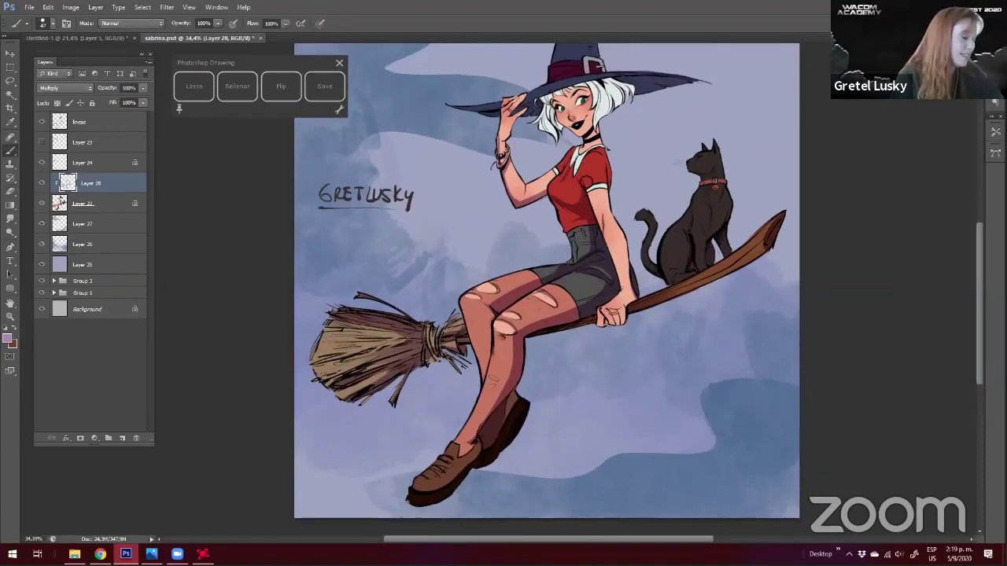
{"action": "key", "text": "e"}
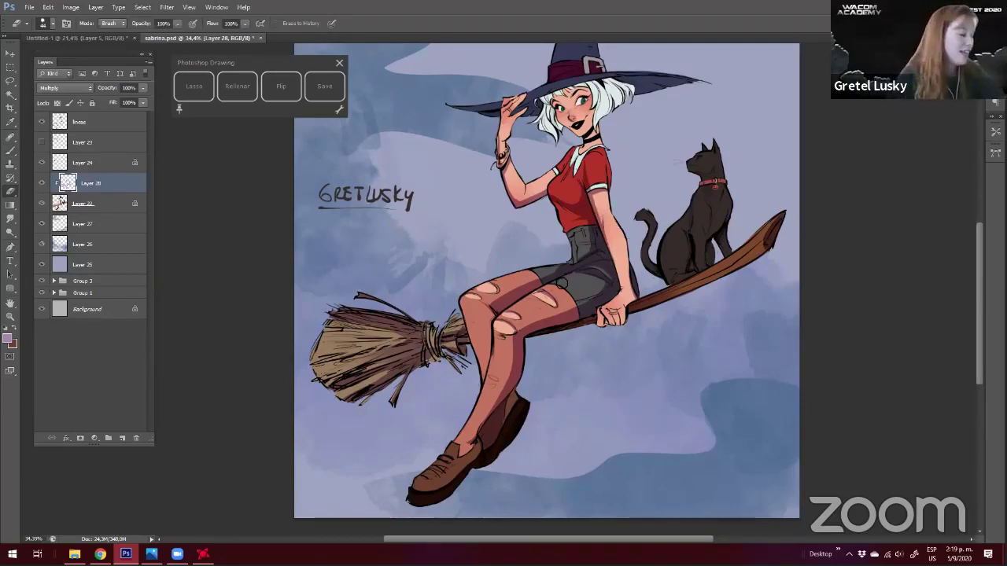
{"action": "left_click_drag", "start_coordinate": [560, 283], "coordinate": [551, 314]}
{"action": "key", "text": "r"}
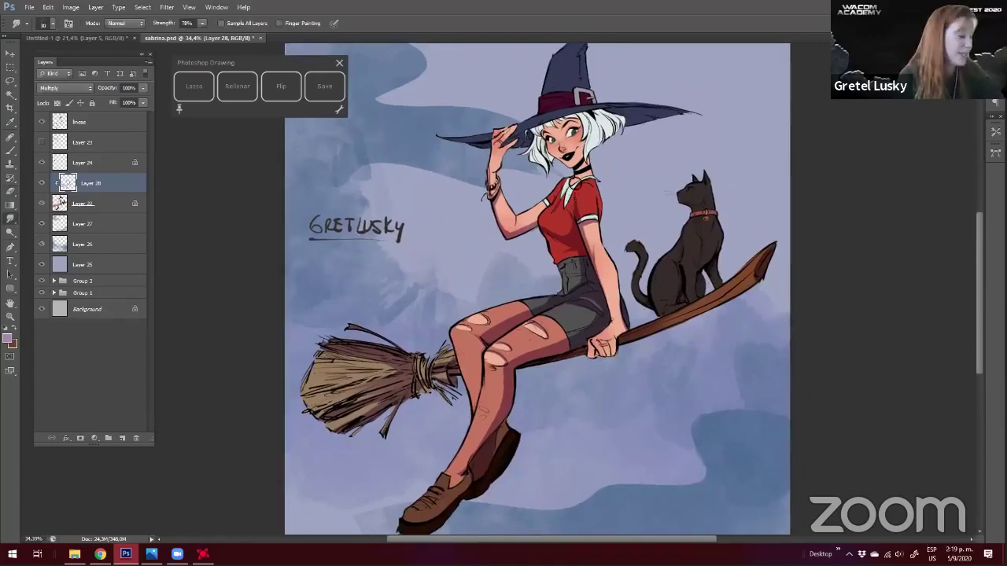
Brush shadows onto the lowered arm and the hand gripping the broom, trimming their edges with the eraser
{"action": "key", "text": "b"}
{"action": "key", "text": "b"}
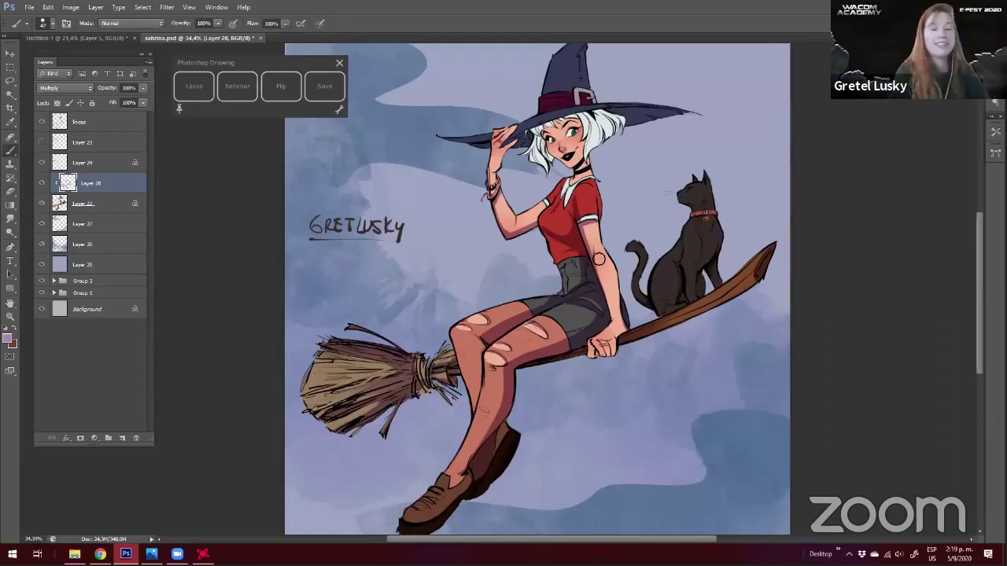
{"action": "key", "text": "e"}
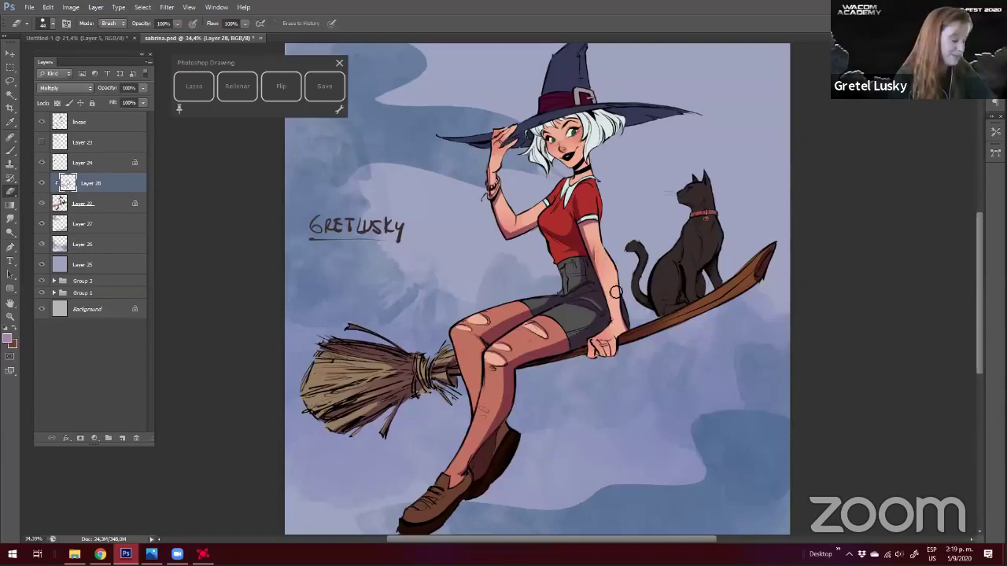
{"action": "key", "text": "z"}
{"action": "left_click_drag", "start_coordinate": [595, 346], "coordinate": [616, 362]}
{"action": "key", "text": "b"}
{"action": "left_click_drag", "start_coordinate": [641, 305], "coordinate": [630, 261]}
{"action": "key", "text": "e"}
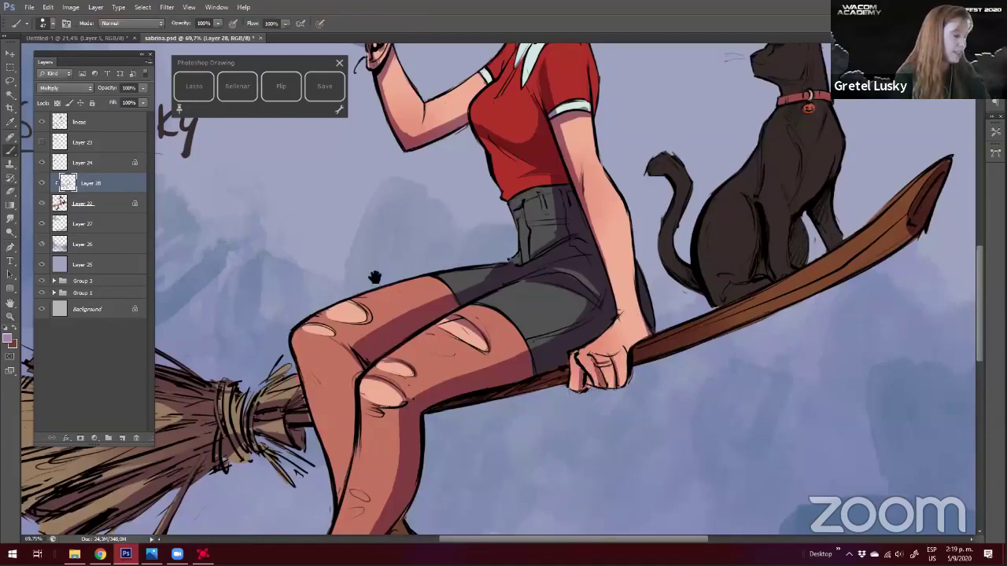
Lasso and fill a shadow on the inner hair beside the cheek, under the raised hand
{"action": "mouse_move", "coordinate": [532, 325]}
{"action": "left_mouse_down"}
{"action": "mouse_move", "coordinate": [598, 229]}
{"action": "mouse_move", "coordinate": [601, 246]}
{"action": "left_mouse_up"}
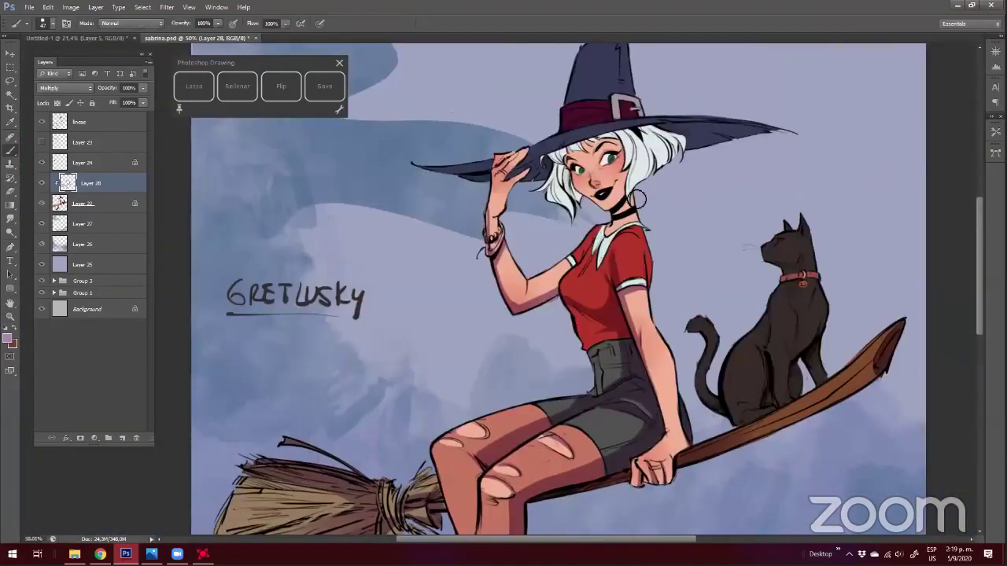
{"action": "key", "text": "z"}
{"action": "mouse_move", "coordinate": [461, 333]}
{"action": "left_mouse_down"}
{"action": "mouse_move", "coordinate": [455, 280]}
{"action": "mouse_move", "coordinate": [504, 324]}
{"action": "mouse_move", "coordinate": [488, 309]}
{"action": "left_mouse_up"}
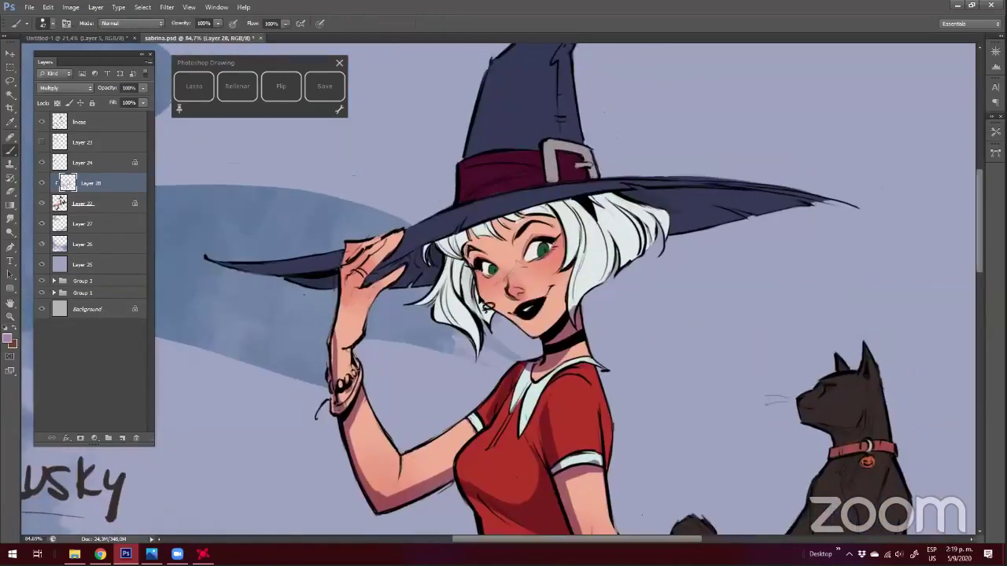
{"action": "key", "text": "l"}
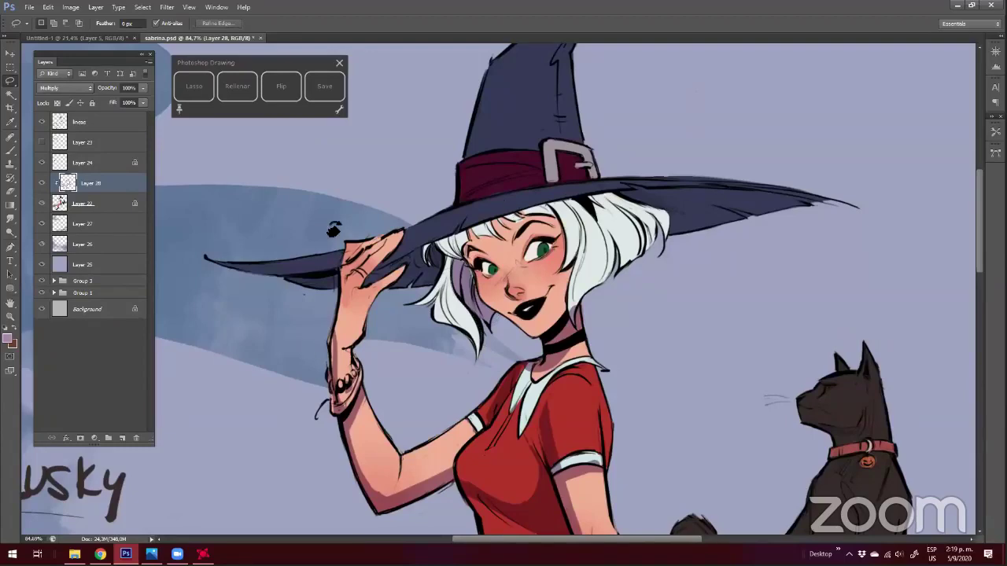
Rotate the canvas and fill a lassoed shadow across the hair directly beneath the hat brim
{"action": "key", "text": "r"}
{"action": "mouse_move", "coordinate": [334, 229]}
{"action": "left_mouse_down"}
{"action": "mouse_move", "coordinate": [409, 172]}
{"action": "mouse_move", "coordinate": [525, 230]}
{"action": "mouse_move", "coordinate": [617, 352]}
{"action": "mouse_move", "coordinate": [559, 261]}
{"action": "left_mouse_up"}
{"action": "left_click", "coordinate": [242, 93]}
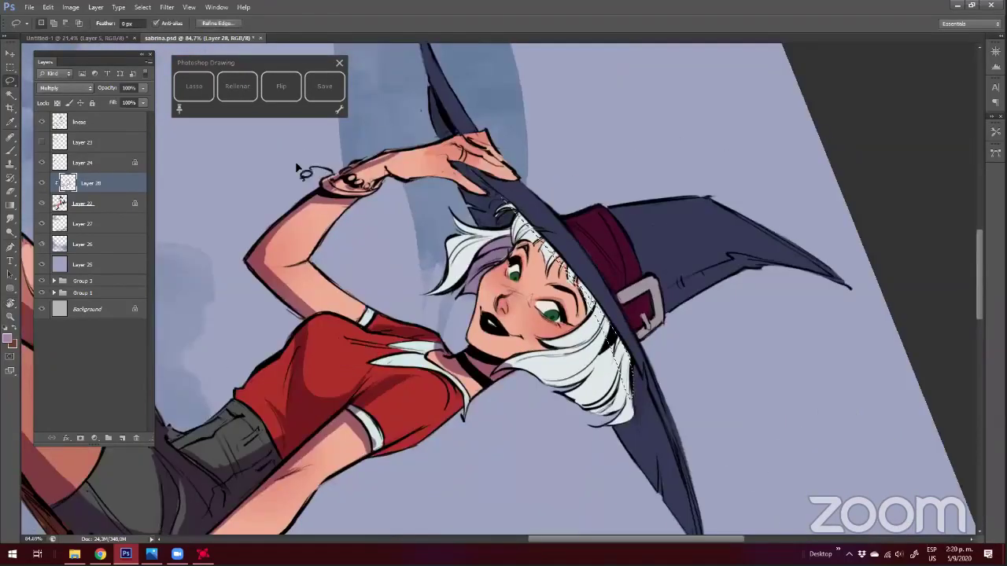
{"action": "left_click", "coordinate": [280, 150]}
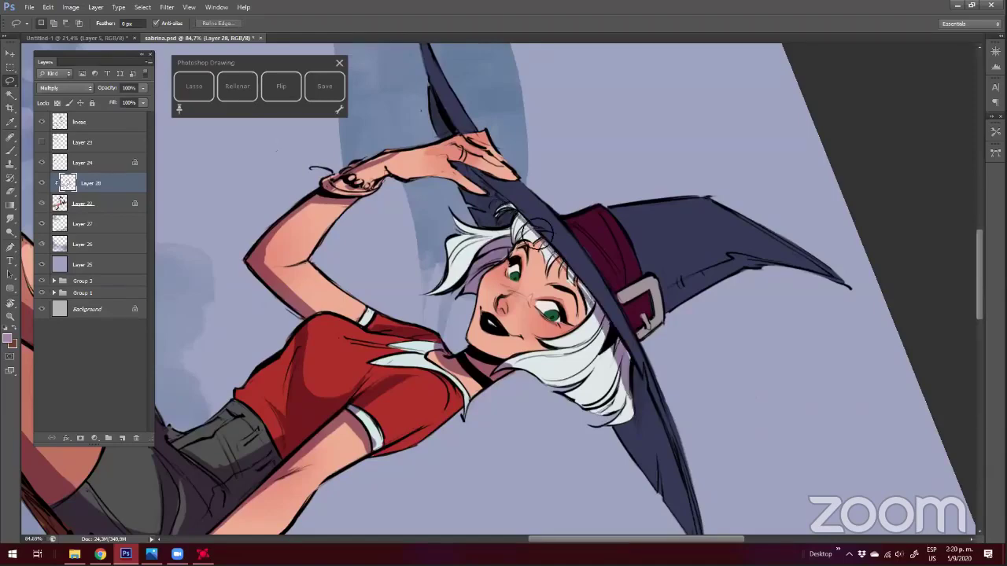
Rotate the canvas and fill a lassoed shadow on the underside of the hat brim beside the loose hair
{"action": "key", "text": "b"}
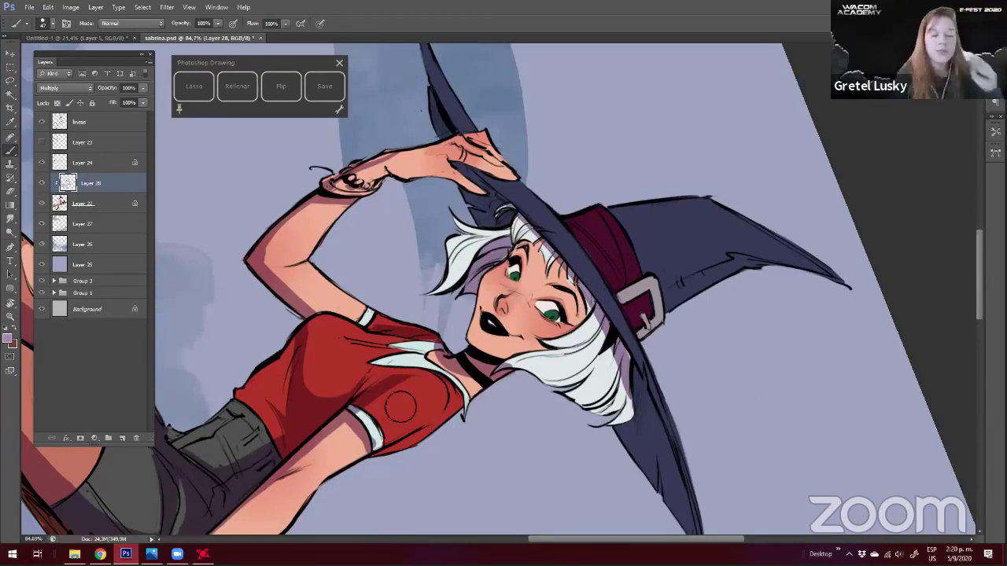
{"action": "key", "text": "e"}
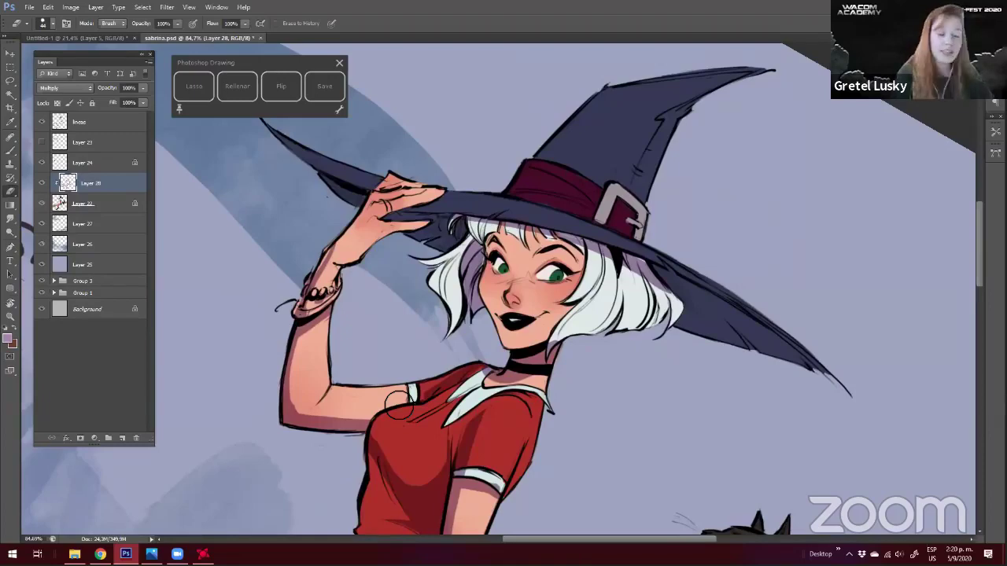
{"action": "key", "text": "r"}
{"action": "left_click_drag", "start_coordinate": [629, 256], "coordinate": [634, 315]}
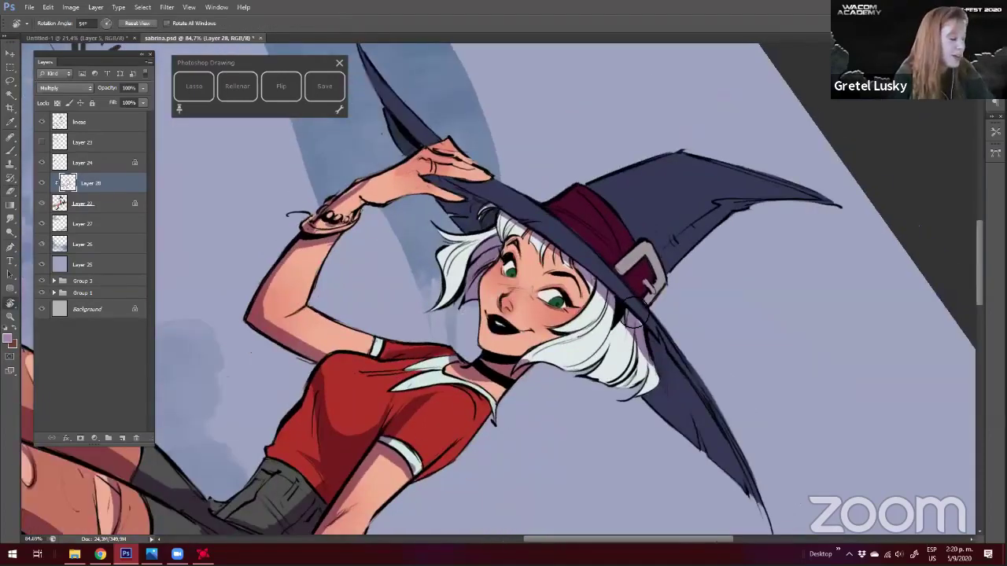
{"action": "key", "text": "b"}
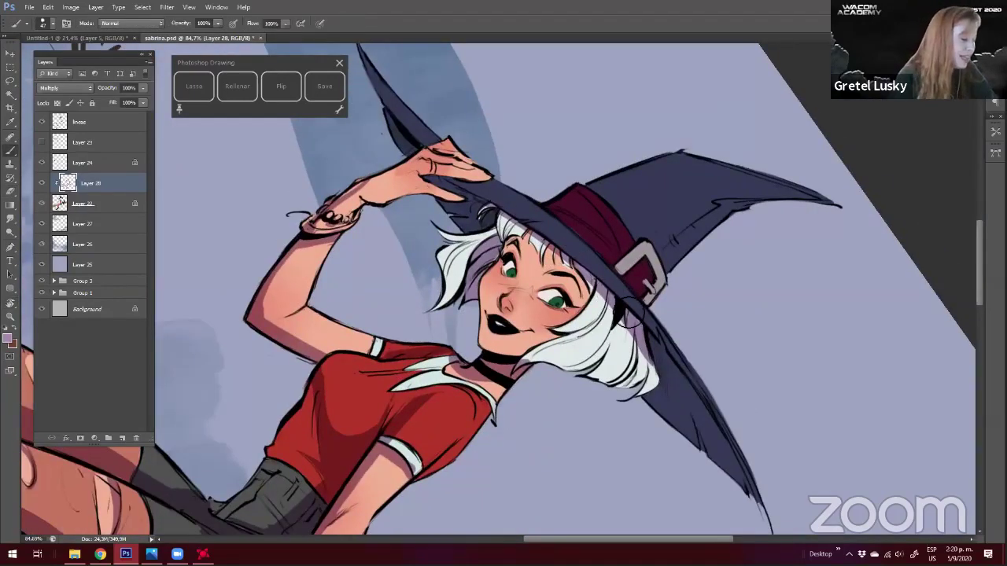
{"action": "key", "text": "l"}
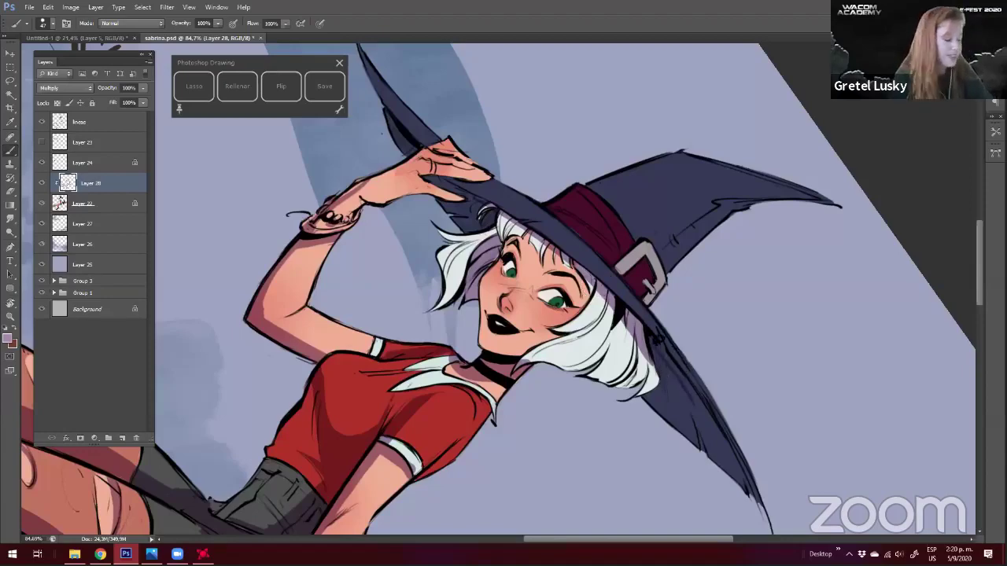
{"action": "mouse_move", "coordinate": [647, 402]}
{"action": "left_mouse_down"}
{"action": "mouse_move", "coordinate": [641, 307]}
{"action": "mouse_move", "coordinate": [641, 318]}
{"action": "left_mouse_up"}
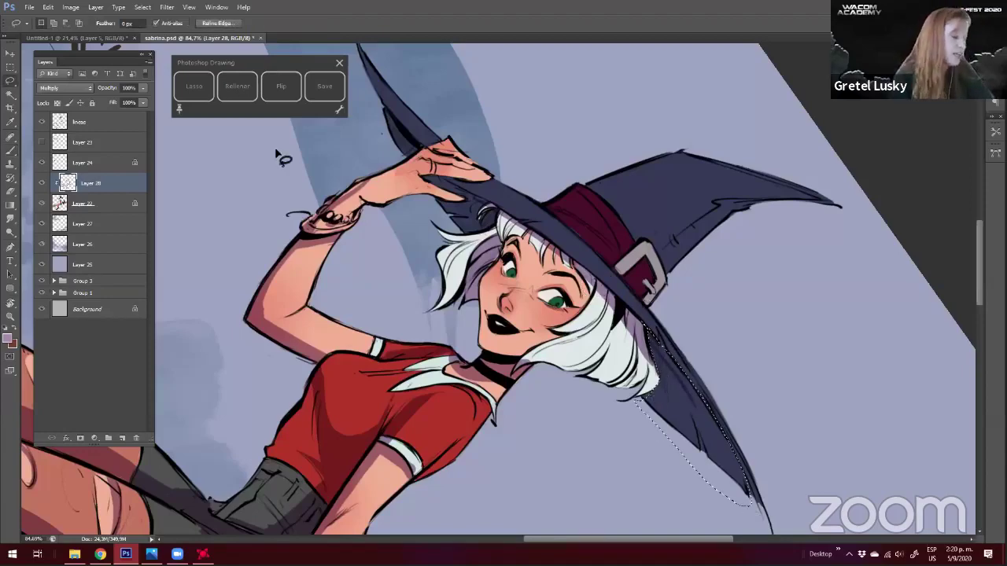
{"action": "key", "text": "alt+BackSpace"}
{"action": "key", "text": "ctrl+d"}
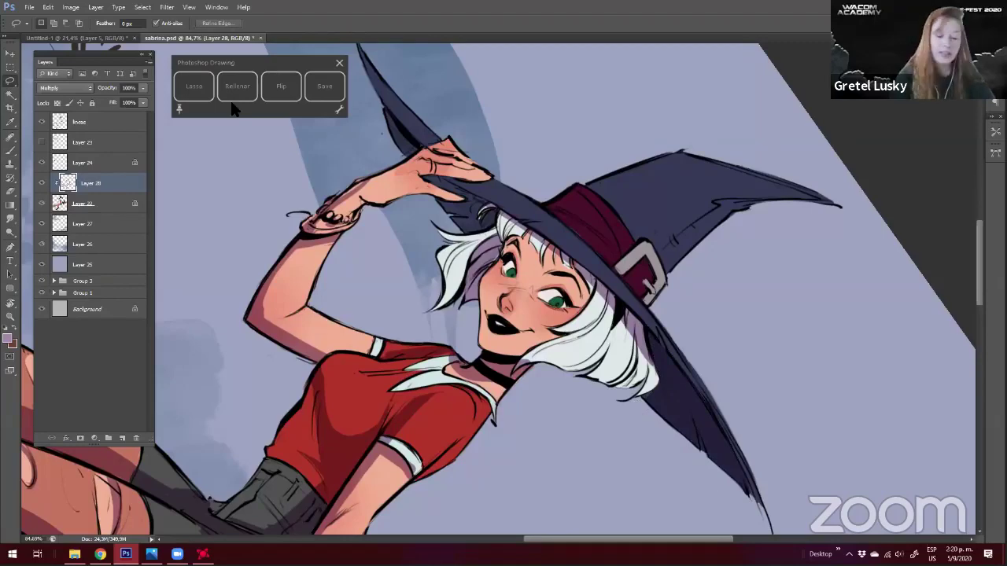
Lasso and fill a shadow on the folded part of the hat brim just beyond the raised hand
{"action": "scroll", "coordinate": [397, 270], "scroll_direction": "down", "scroll_amount": 2}
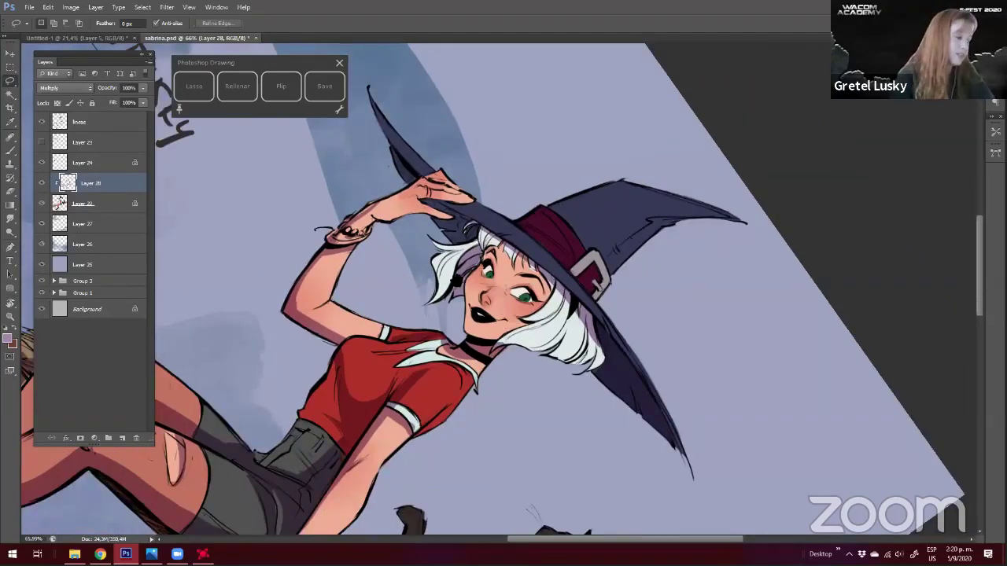
{"action": "left_click_drag", "start_coordinate": [464, 371], "coordinate": [500, 328]}
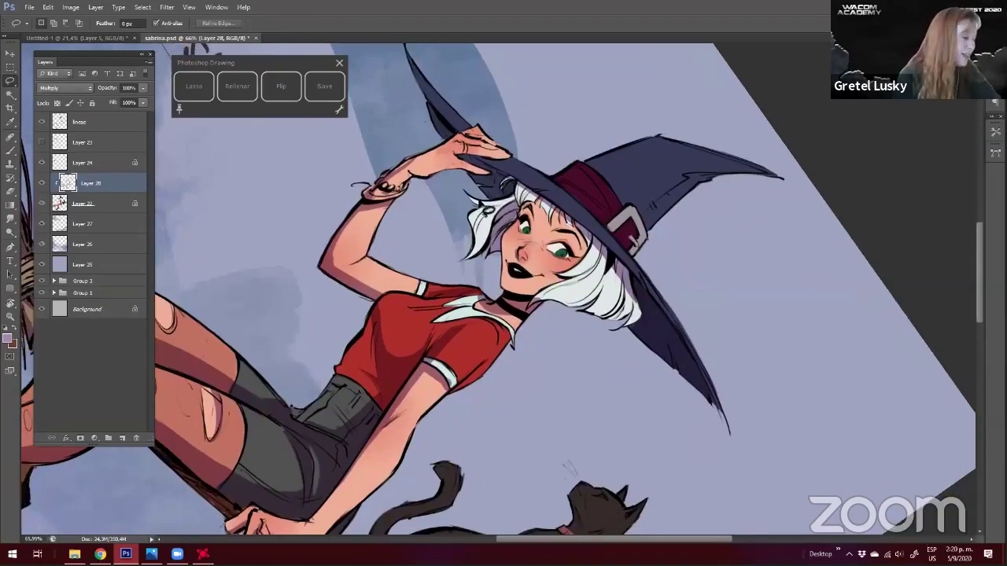
{"action": "left_click_drag", "start_coordinate": [305, 121], "coordinate": [375, 222]}
{"action": "left_click_drag", "start_coordinate": [497, 204], "coordinate": [499, 208]}
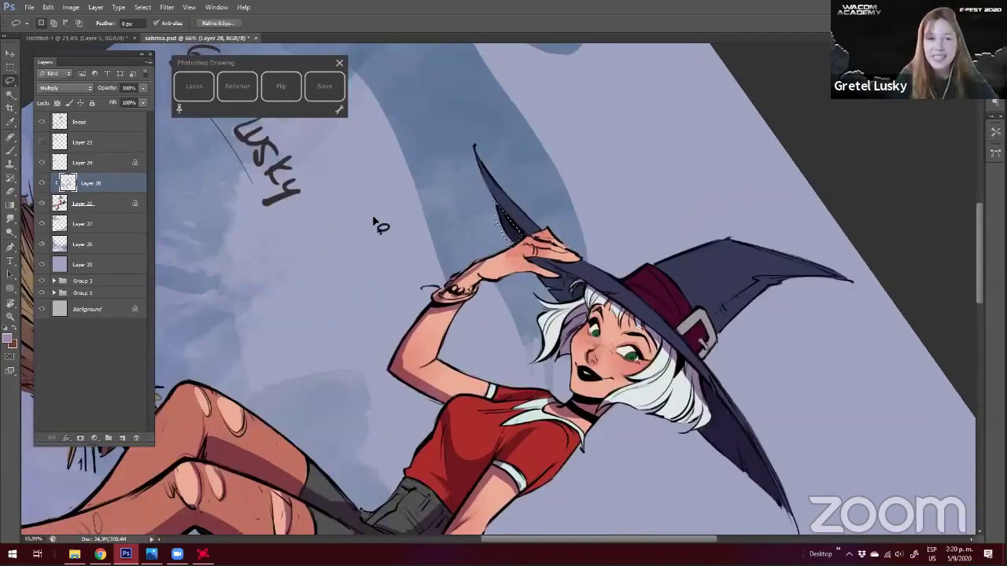
{"action": "left_click", "coordinate": [386, 230]}
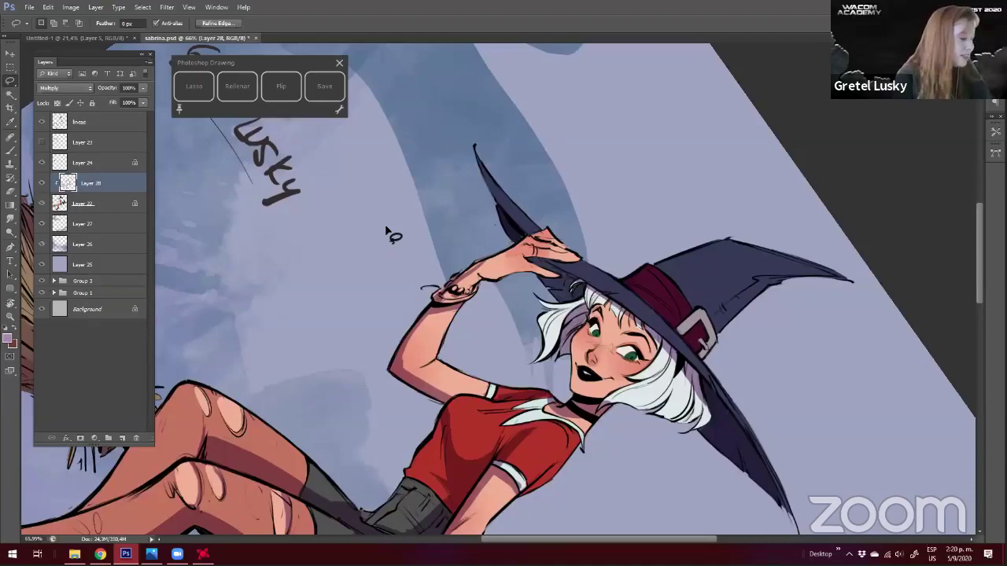
{"action": "key", "text": "ctrl+d"}
Touch up the shadow edges on the hat brim with the brush and eraser
{"action": "key", "text": "b"}
{"action": "left_click_drag", "start_coordinate": [542, 260], "coordinate": [516, 208]}
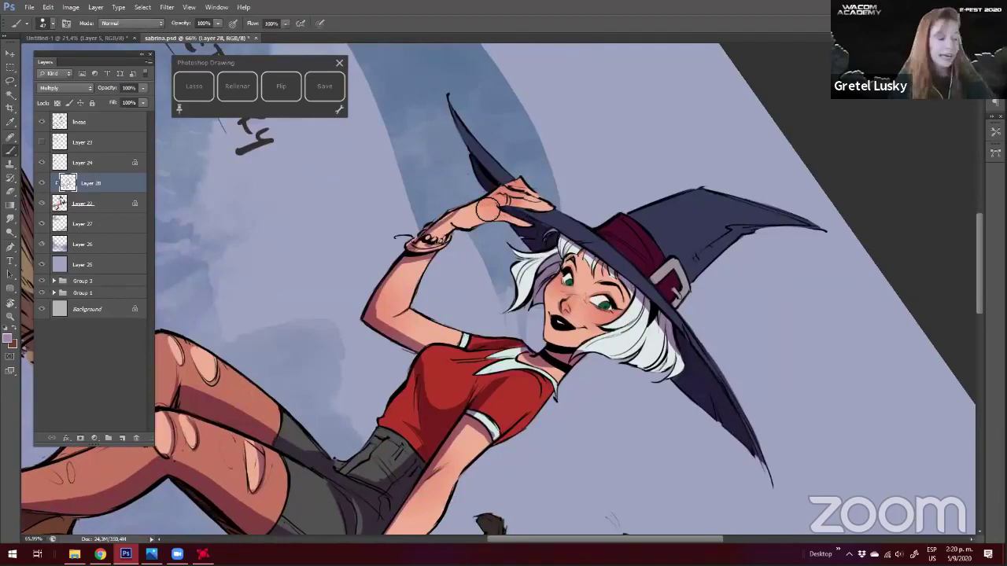
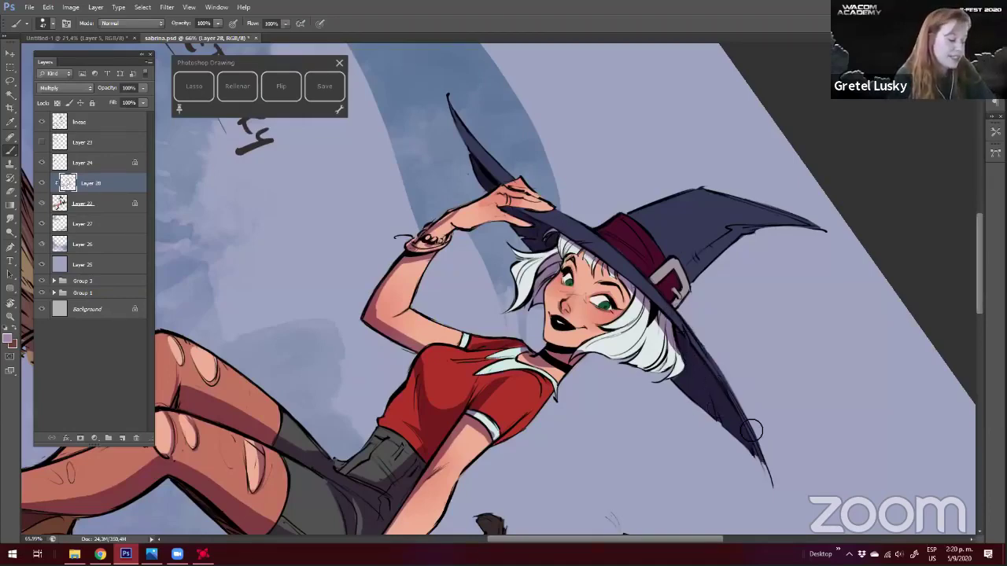
{"action": "key", "text": "e"}
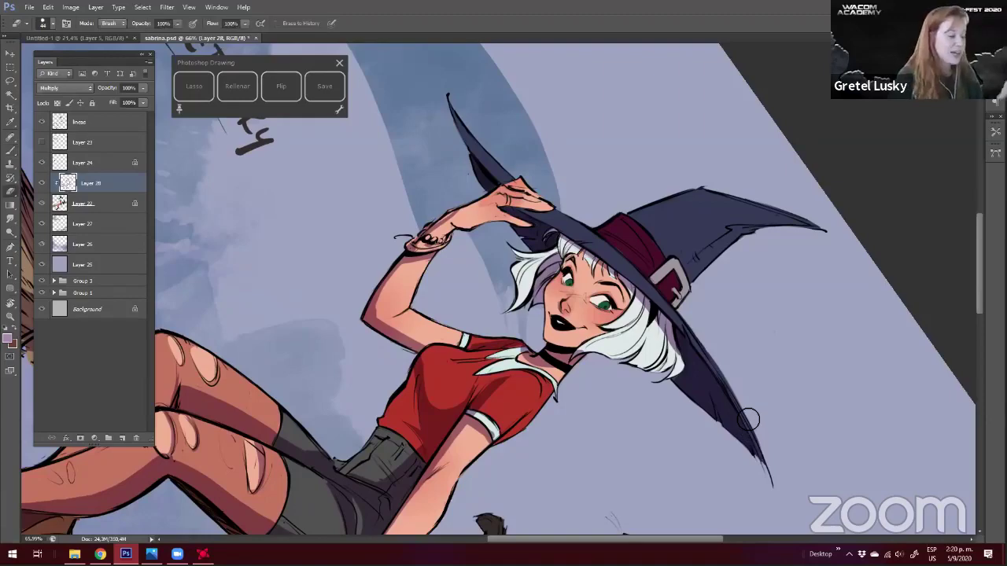
Rotate the canvas and fill a lassoed shadow along the hat cone's side, from its bent tip to the buckle
{"action": "key", "text": "r"}
{"action": "left_click_drag", "start_coordinate": [405, 373], "coordinate": [570, 354]}
{"action": "left_click_drag", "start_coordinate": [646, 98], "coordinate": [680, 292]}
{"action": "key", "text": "l"}
{"action": "left_click_drag", "start_coordinate": [741, 227], "coordinate": [740, 254]}
{"action": "mouse_move", "coordinate": [671, 291]}
{"action": "left_mouse_down"}
{"action": "mouse_move", "coordinate": [667, 315]}
{"action": "mouse_move", "coordinate": [682, 258]}
{"action": "left_mouse_up"}
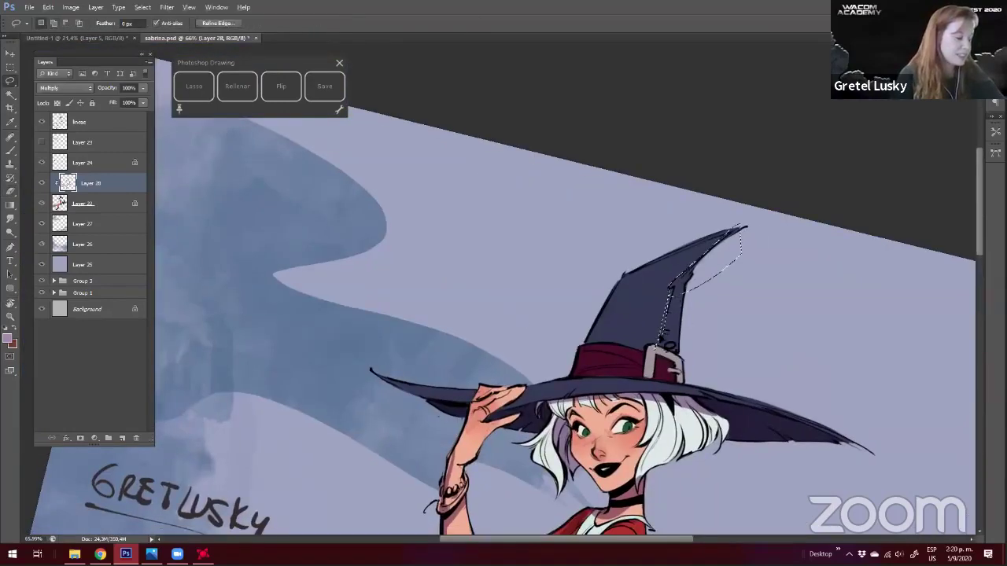
{"action": "left_click", "coordinate": [252, 87]}
{"action": "key", "text": "ctrl+d"}
{"action": "key", "text": "ctrl+space"}
{"action": "mouse_move", "coordinate": [299, 241]}
{"action": "left_mouse_down"}
{"action": "mouse_move", "coordinate": [253, 250]}
{"action": "mouse_move", "coordinate": [245, 288]}
{"action": "mouse_move", "coordinate": [214, 272]}
{"action": "mouse_move", "coordinate": [206, 251]}
{"action": "left_mouse_up"}
{"action": "key", "text": "r"}
{"action": "key", "text": "l"}
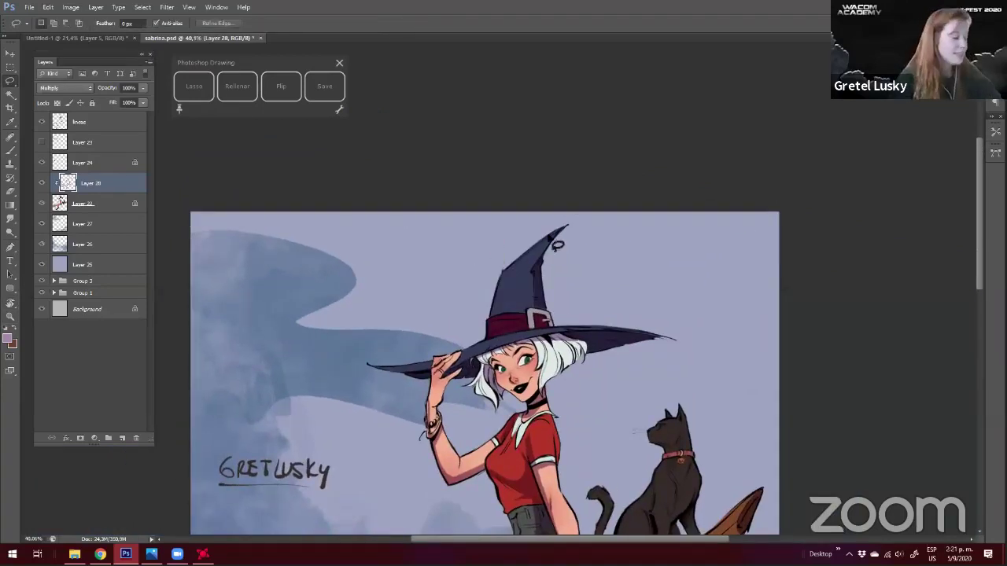
{"action": "left_click", "coordinate": [238, 89]}
Brush shadows onto the broom's bristles and the binding near the witch's legs
{"action": "left_click_drag", "start_coordinate": [343, 420], "coordinate": [360, 339]}
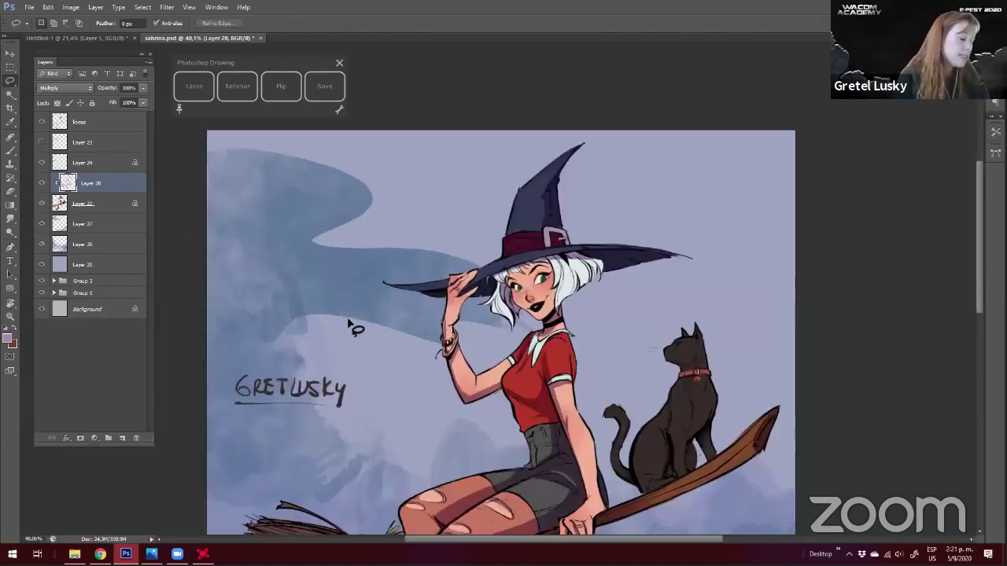
{"action": "scroll", "coordinate": [349, 328], "scroll_direction": "down", "scroll_amount": 1}
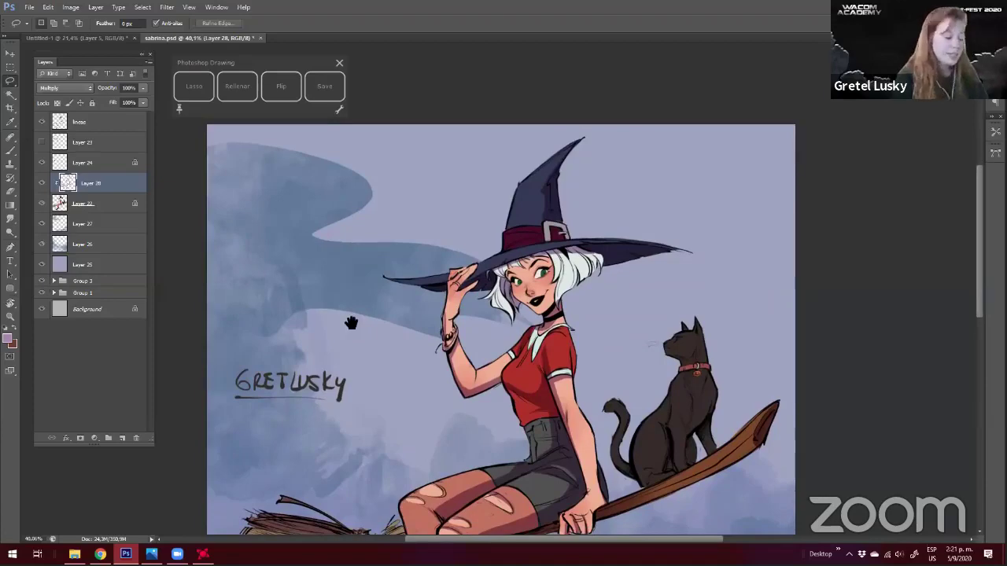
{"action": "scroll", "coordinate": [349, 327], "scroll_direction": "down", "scroll_amount": 3}
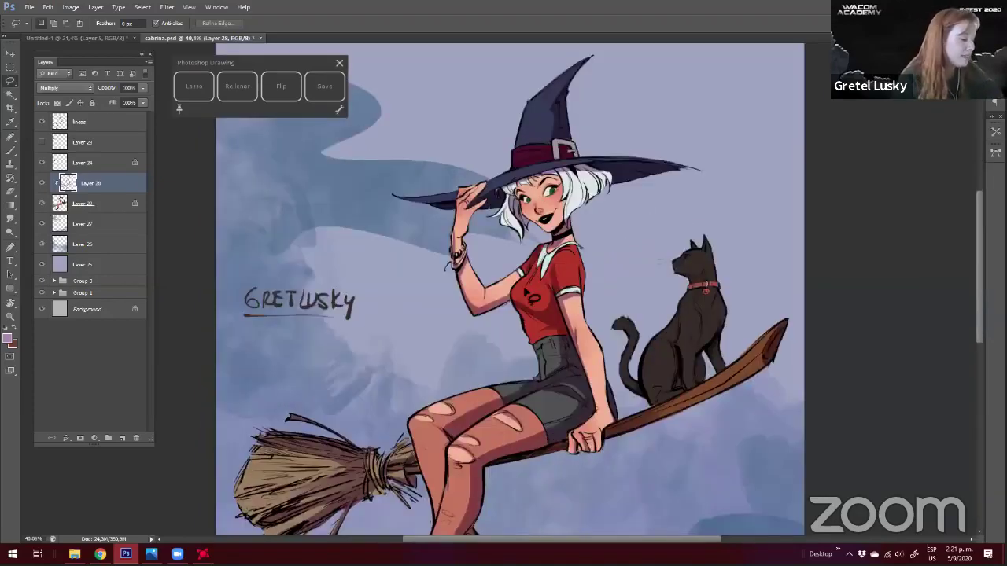
{"action": "left_click_drag", "start_coordinate": [529, 392], "coordinate": [554, 278]}
{"action": "key", "text": "b"}
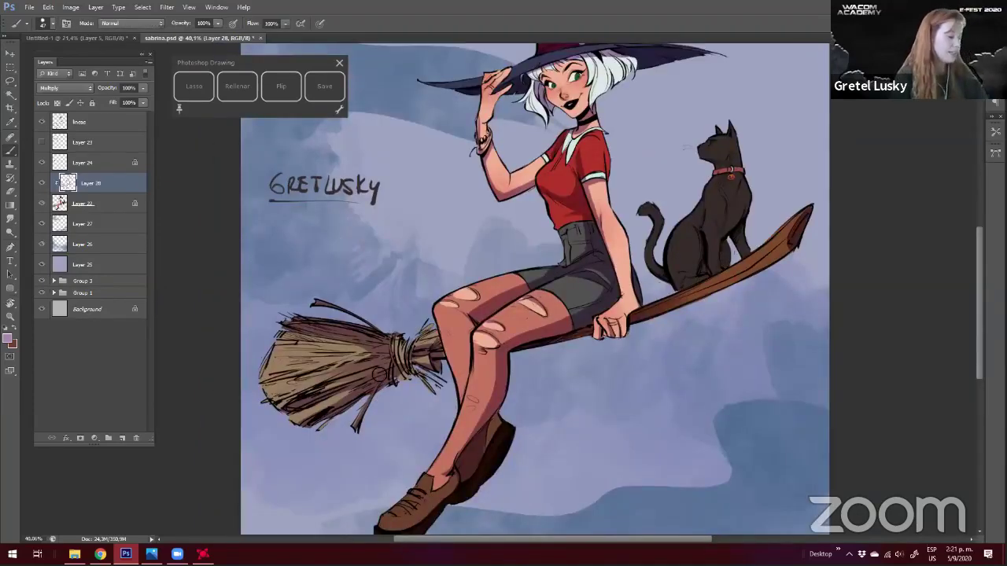
{"action": "left_click_drag", "start_coordinate": [439, 292], "coordinate": [480, 258]}
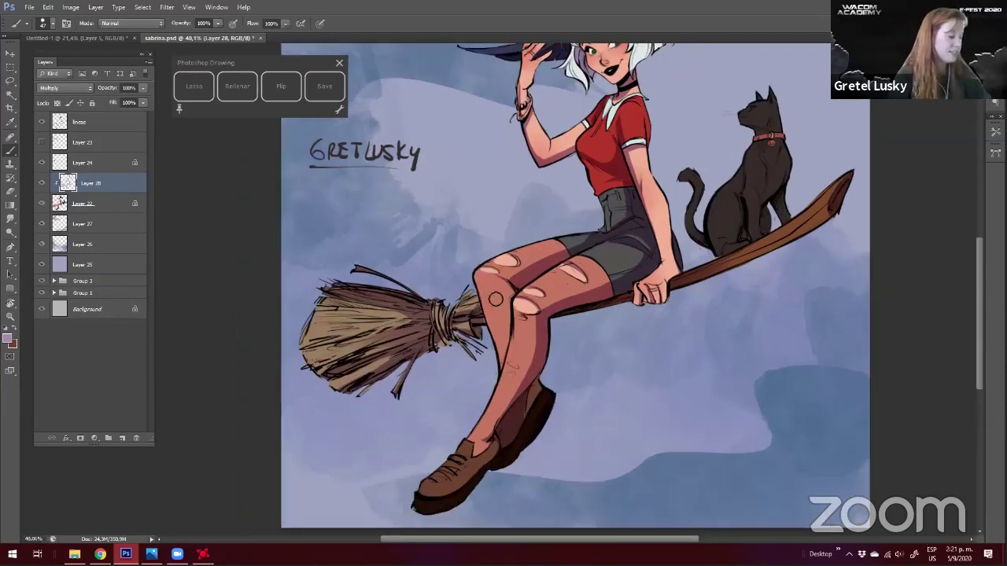
{"action": "key", "text": "e"}
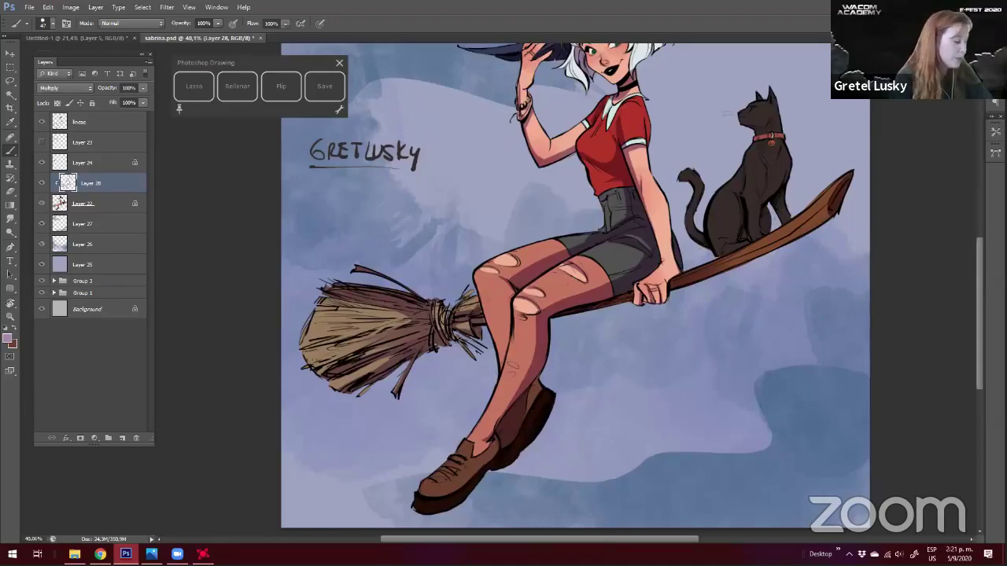
Brush a shadow along the underside of the broom handle and trim its edges with the eraser
{"action": "left_click_drag", "start_coordinate": [461, 334], "coordinate": [438, 362]}
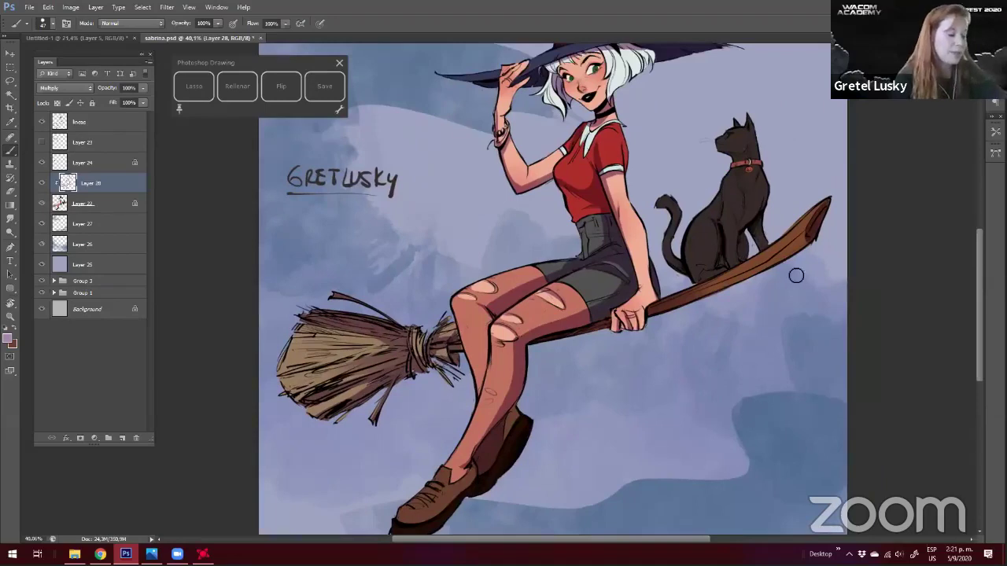
{"action": "left_click_drag", "start_coordinate": [737, 295], "coordinate": [724, 313]}
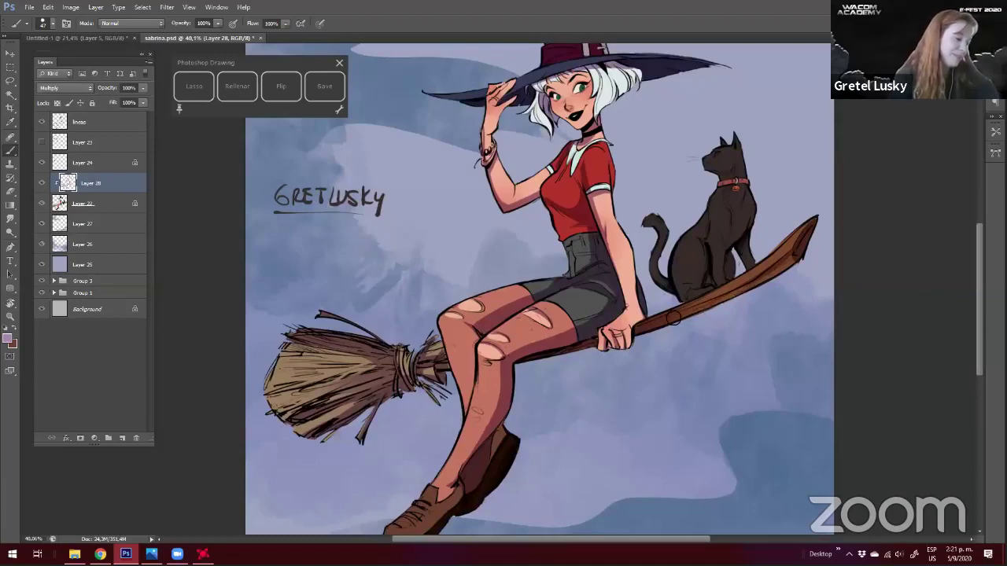
{"action": "key", "text": "e"}
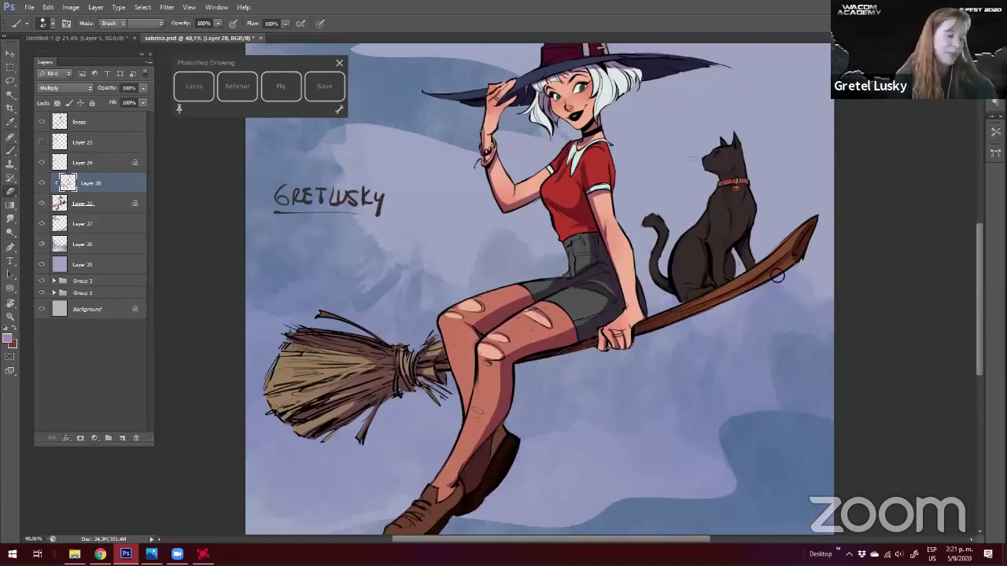
{"action": "key", "text": "5"}
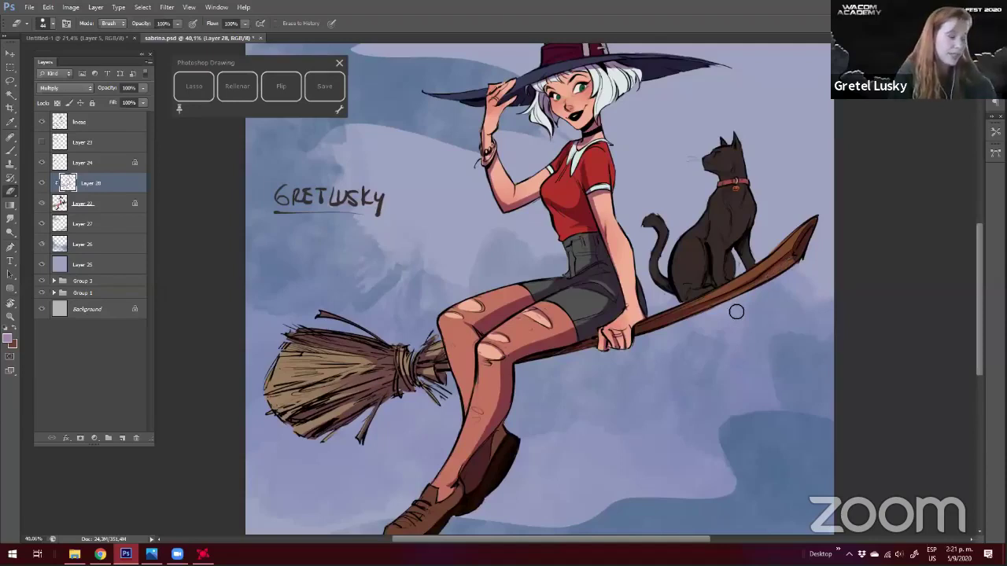
{"action": "key", "text": "b"}
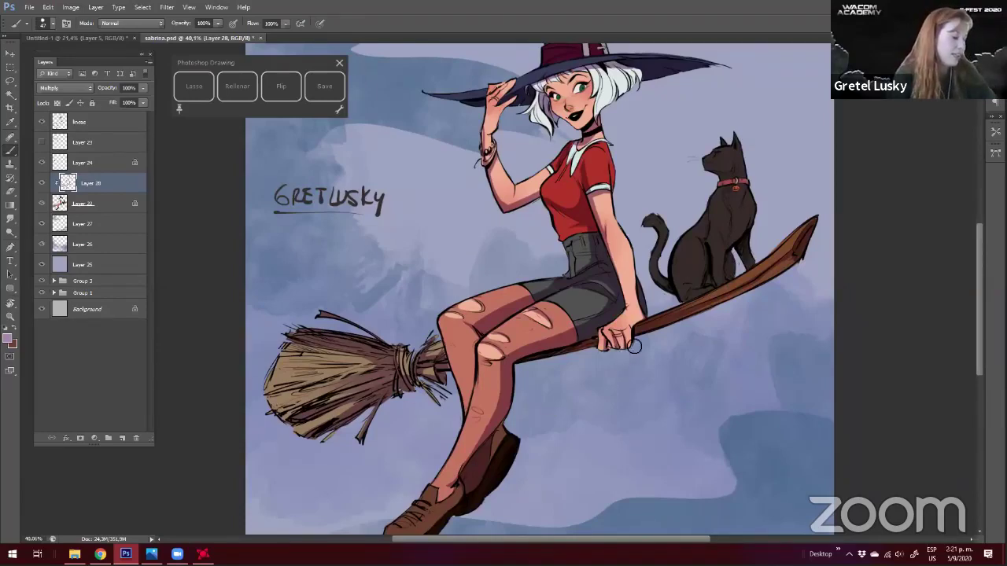
Shade the cat's body, chest and neck below the collar, alternating between the brush and eraser
{"action": "left_click_drag", "start_coordinate": [603, 373], "coordinate": [531, 497]}
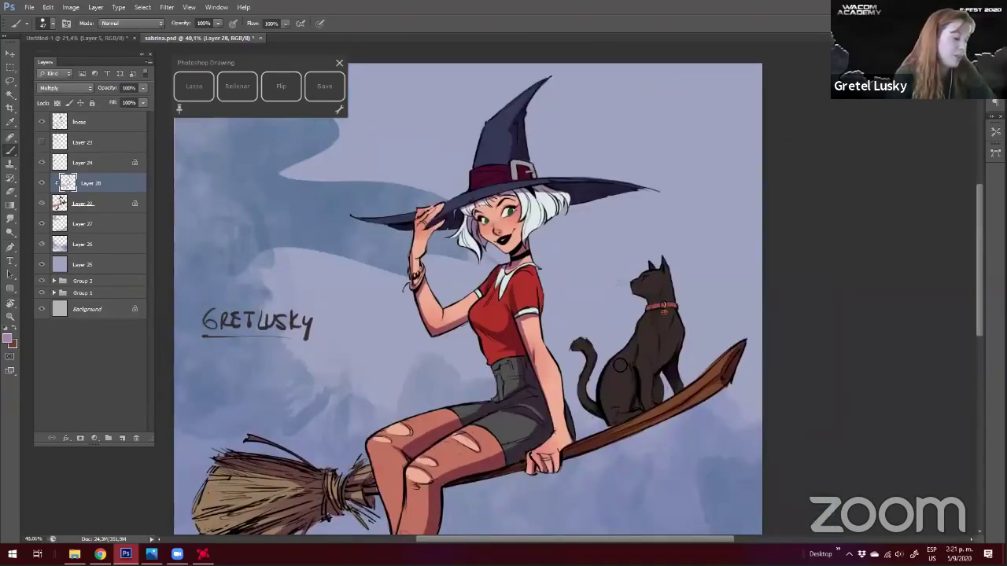
{"action": "key", "text": "e"}
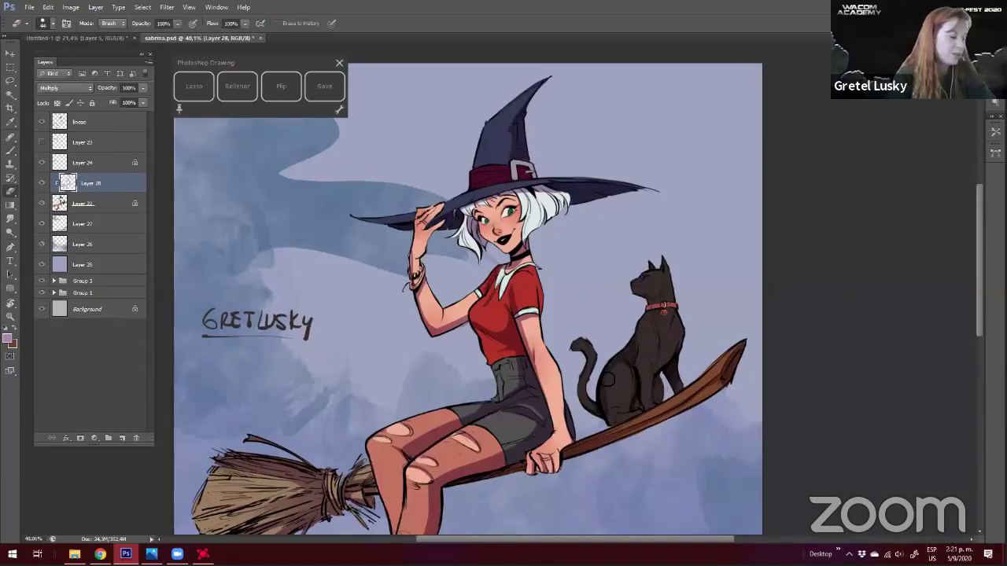
{"action": "key", "text": "b"}
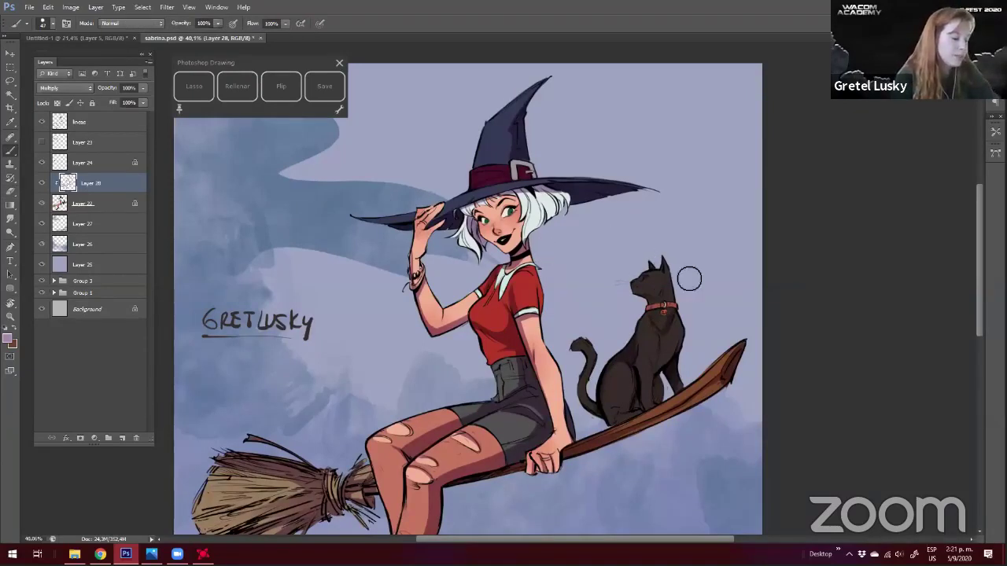
{"action": "scroll", "coordinate": [653, 277], "scroll_direction": "up", "scroll_amount": 3}
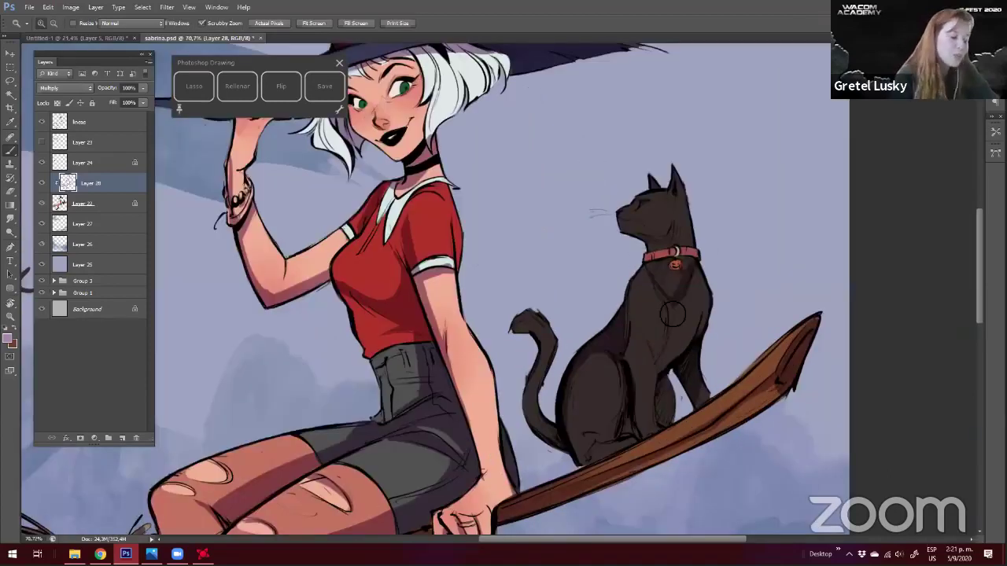
{"action": "key", "text": "e"}
{"action": "key", "text": "b"}
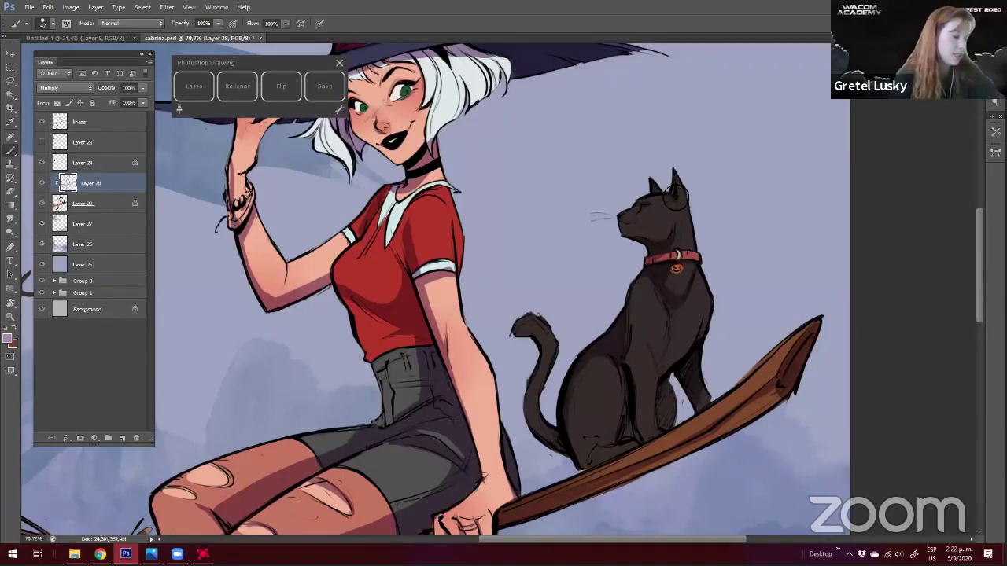
Brush shadows onto the back of the cat's head, its tail and its hind paw
{"action": "left_click_drag", "start_coordinate": [623, 221], "coordinate": [637, 197]}
{"action": "left_click_drag", "start_coordinate": [502, 253], "coordinate": [508, 230]}
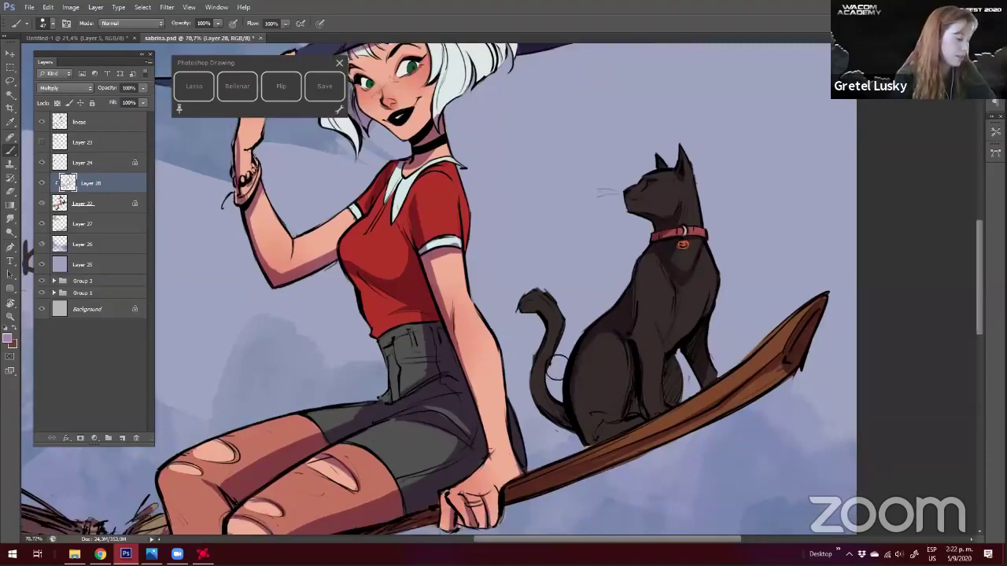
{"action": "left_click_drag", "start_coordinate": [577, 310], "coordinate": [593, 276]}
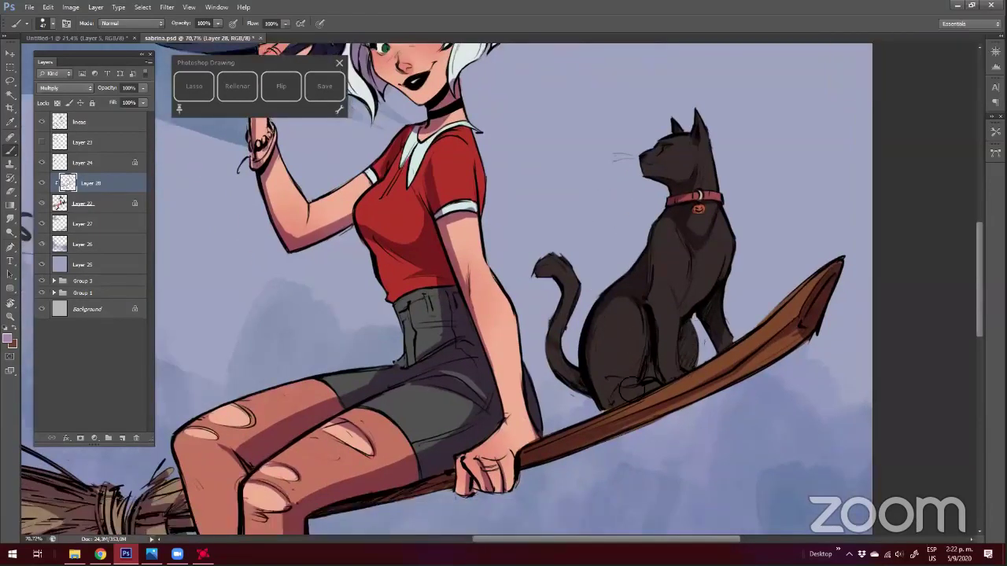
{"action": "left_click_drag", "start_coordinate": [687, 325], "coordinate": [686, 365]}
{"action": "left_click_drag", "start_coordinate": [646, 318], "coordinate": [636, 366]}
Refine the shadows on the cat's chest, shoulder and front leg, alternating between the eraser and brush
{"action": "key", "text": "e"}
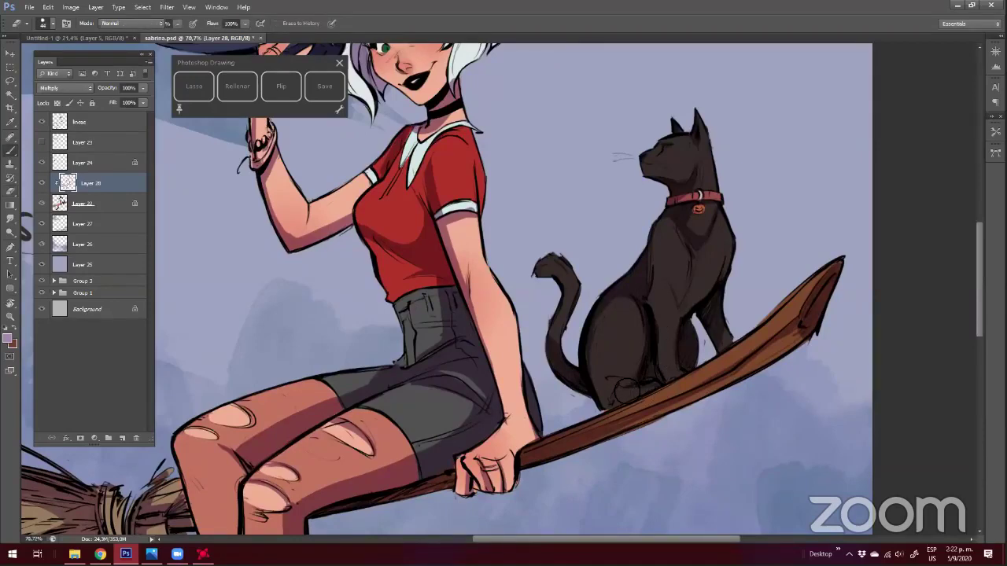
{"action": "key", "text": "b"}
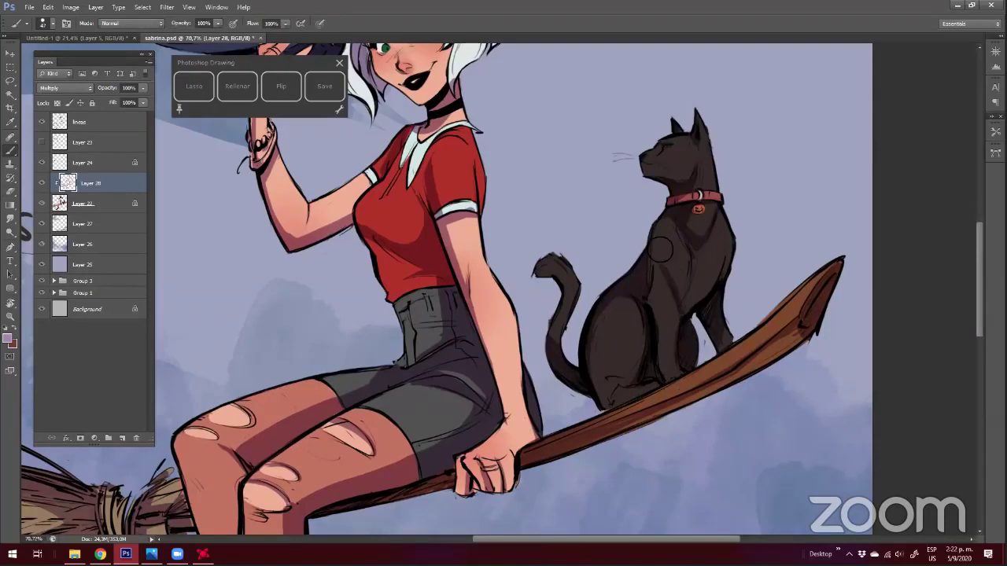
{"action": "key", "text": "e"}
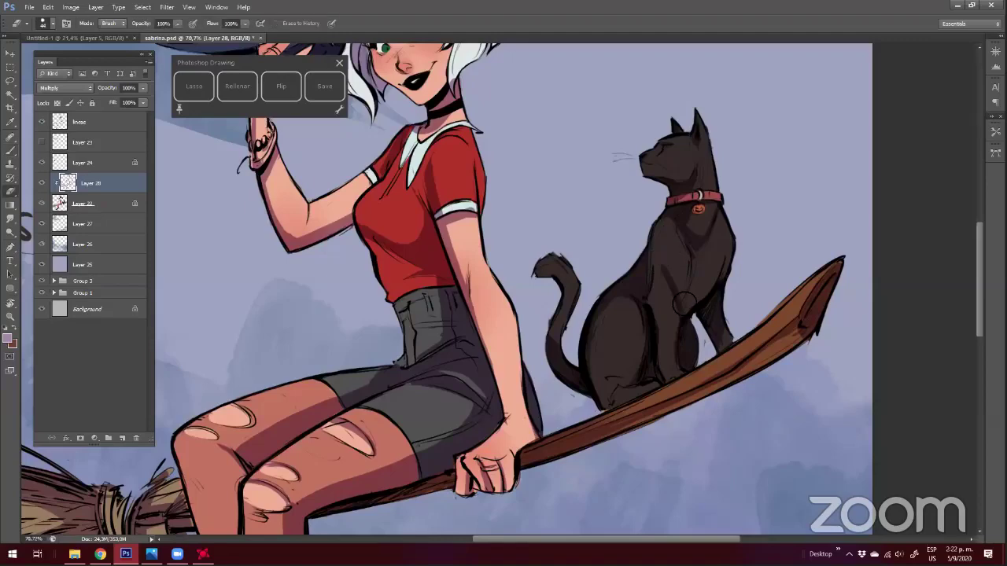
{"action": "key", "text": "b"}
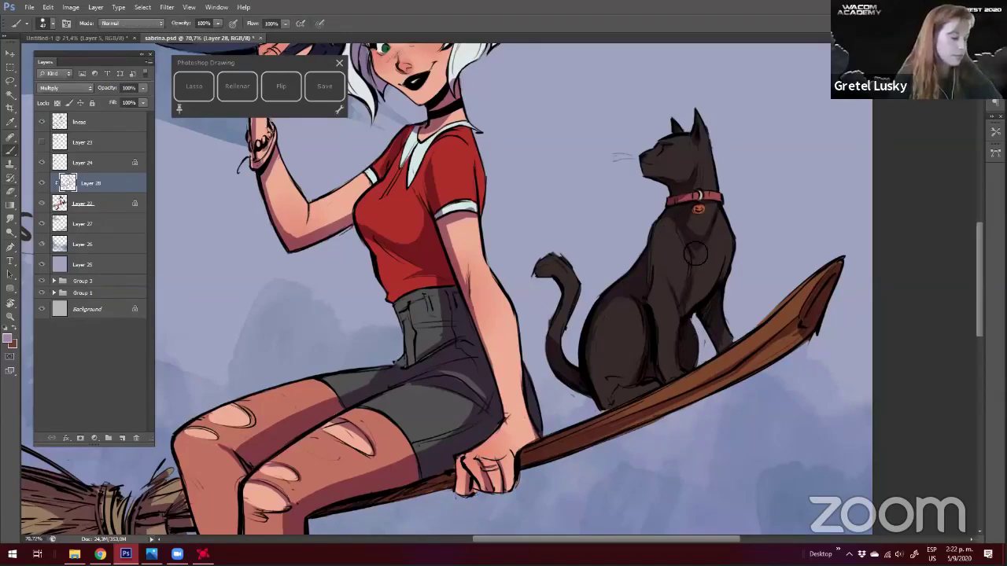
{"action": "key", "text": "e"}
{"action": "key", "text": "b"}
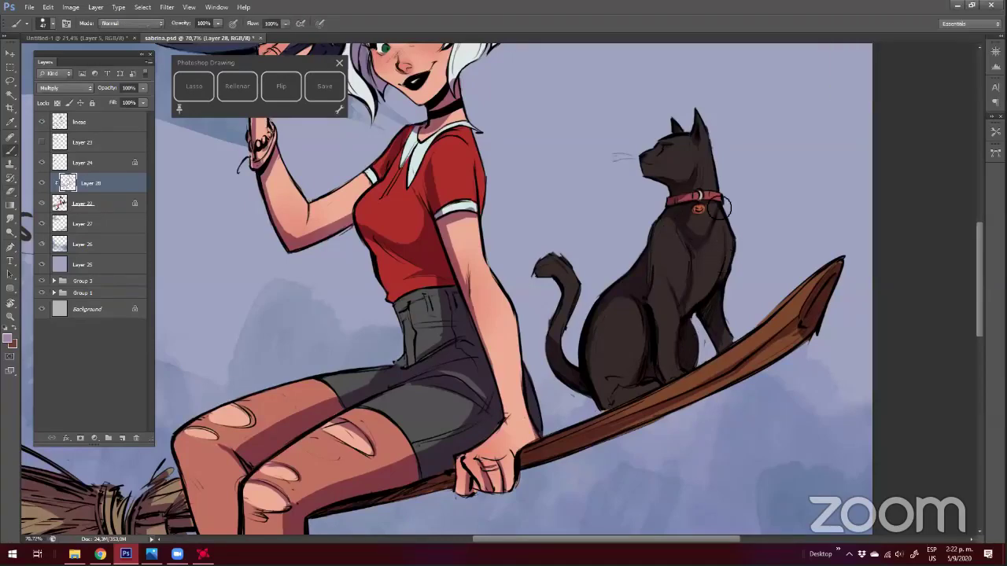
{"action": "key", "text": "e"}
{"action": "key", "text": "b"}
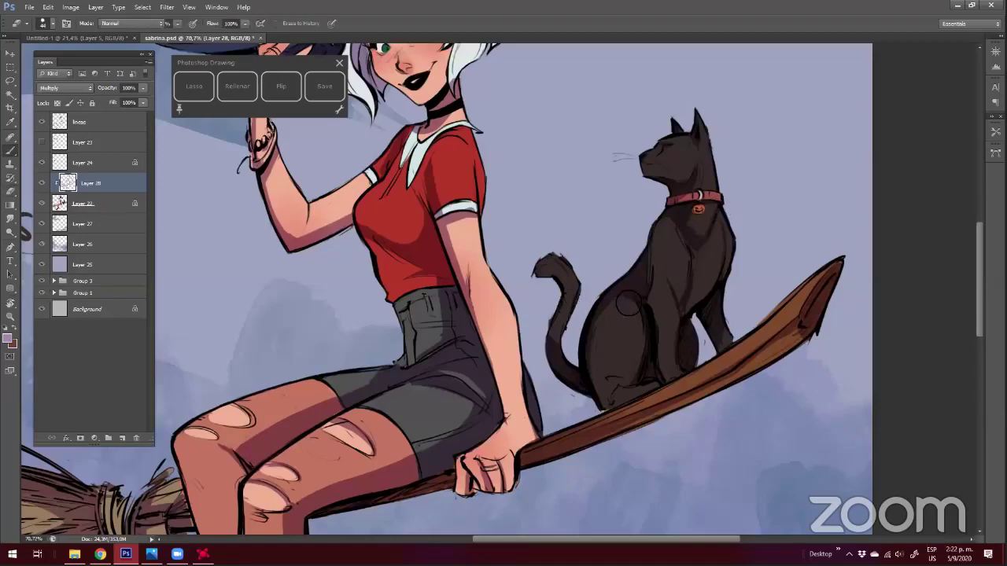
Shade the cat's face and touch up the shadows on its tail and around the collar
{"action": "left_click_drag", "start_coordinate": [681, 186], "coordinate": [659, 291]}
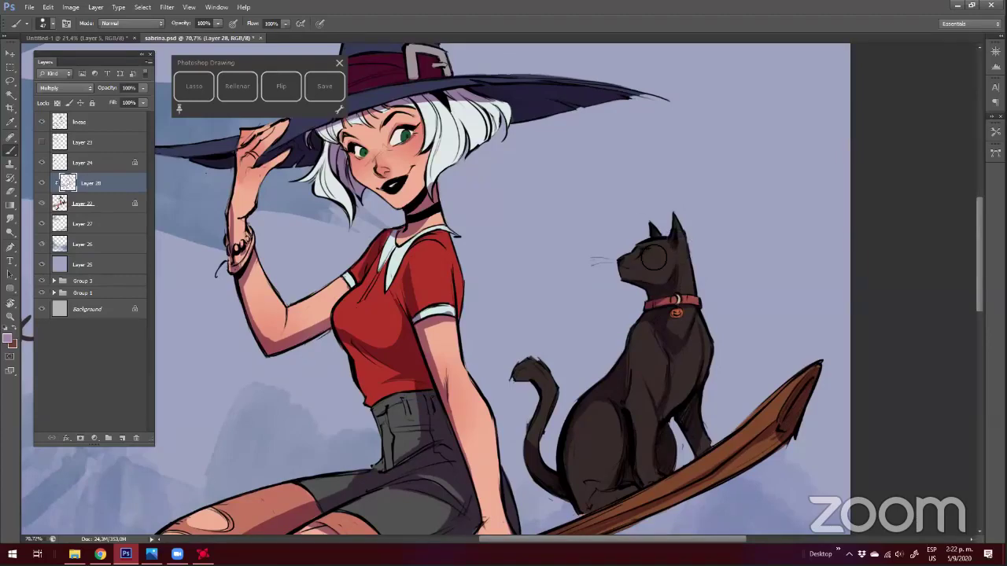
{"action": "scroll", "coordinate": [655, 258], "scroll_direction": "down", "scroll_amount": 2}
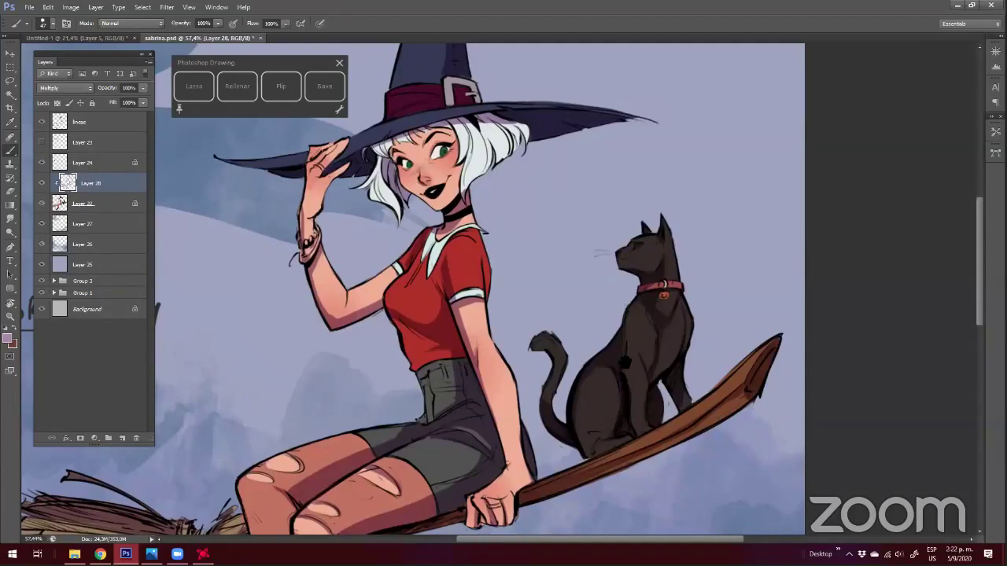
{"action": "left_click_drag", "start_coordinate": [611, 300], "coordinate": [651, 248]}
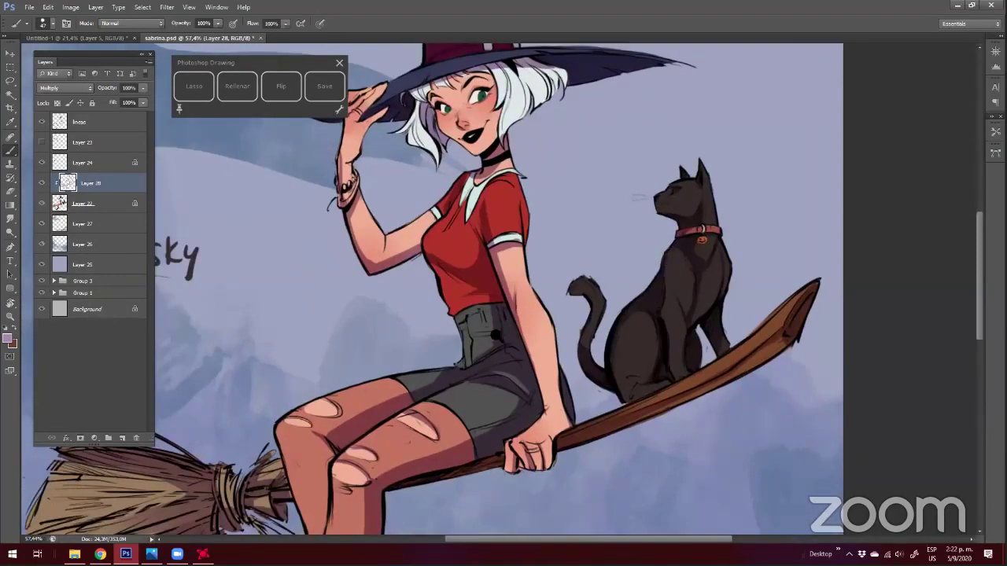
{"action": "scroll", "coordinate": [586, 338], "scroll_direction": "down", "scroll_amount": 1}
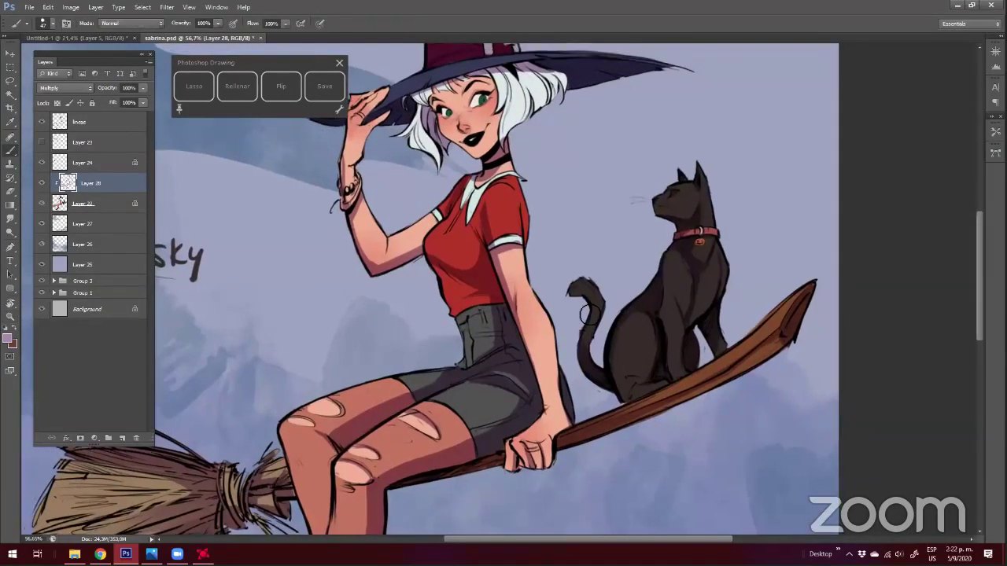
{"action": "key", "text": "e"}
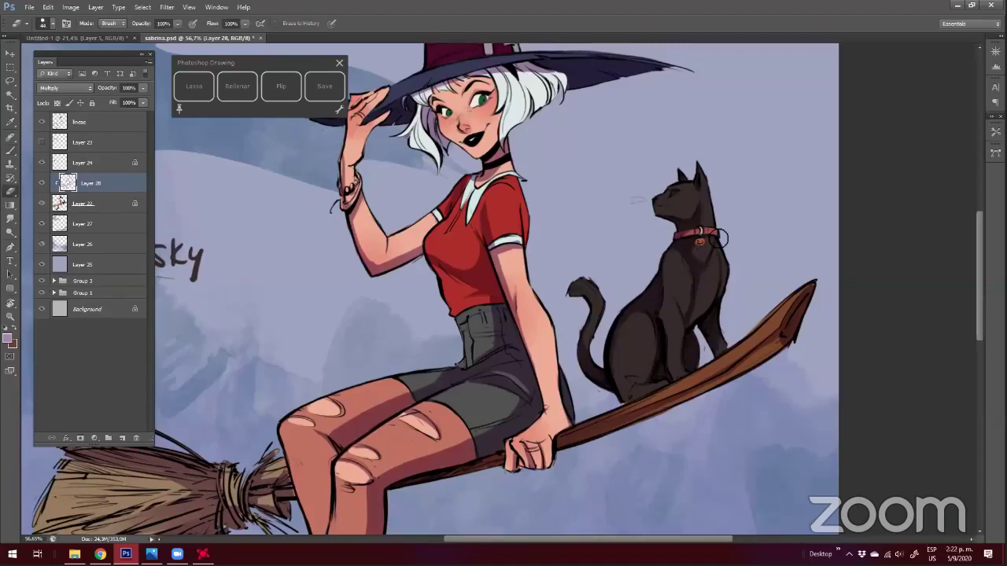
{"action": "key", "text": "b"}
{"action": "left_click", "coordinate": [696, 313]}
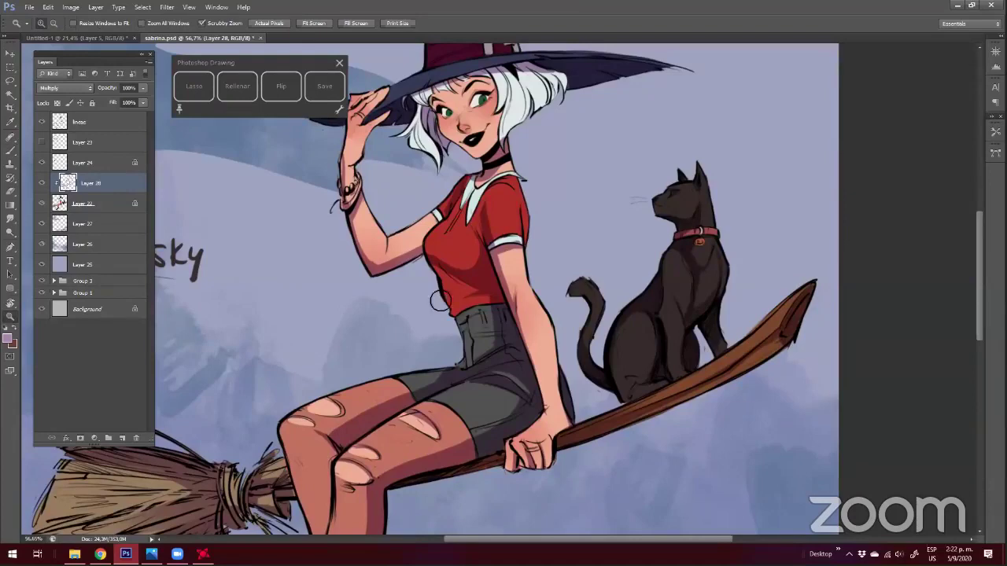
Fill lassoed shadows on the witch's hair, along the locks beneath the hat brim on the buckle side
{"action": "mouse_move", "coordinate": [468, 372]}
{"action": "left_mouse_down"}
{"action": "mouse_move", "coordinate": [584, 320]}
{"action": "mouse_move", "coordinate": [429, 308]}
{"action": "left_mouse_up"}
{"action": "scroll", "coordinate": [588, 315], "scroll_direction": "left", "scroll_amount": 1}
{"action": "key", "text": "z"}
{"action": "mouse_move", "coordinate": [329, 348]}
{"action": "left_mouse_down"}
{"action": "mouse_move", "coordinate": [414, 328]}
{"action": "mouse_move", "coordinate": [440, 304]}
{"action": "left_mouse_up"}
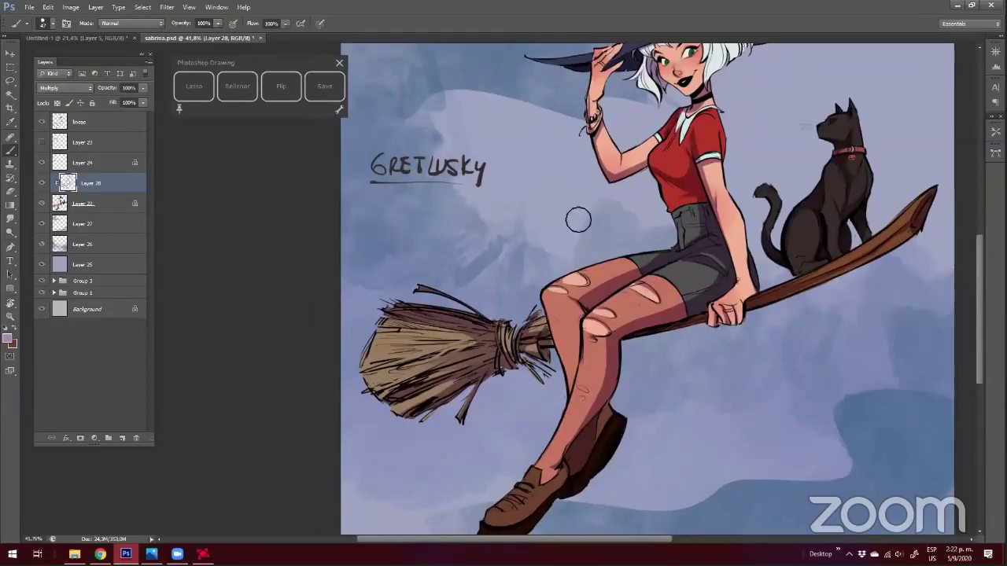
{"action": "scroll", "coordinate": [605, 299], "scroll_direction": "up", "scroll_amount": 3}
{"action": "scroll", "coordinate": [605, 299], "scroll_direction": "right", "scroll_amount": 3}
{"action": "key", "text": "z"}
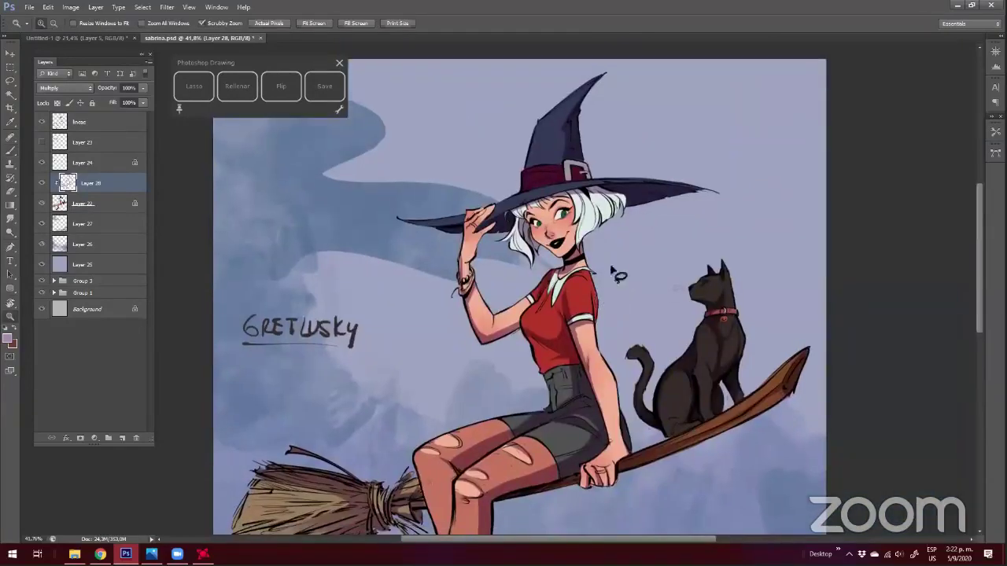
{"action": "scroll", "coordinate": [617, 279], "scroll_direction": "up", "scroll_amount": 3}
{"action": "key", "text": "l"}
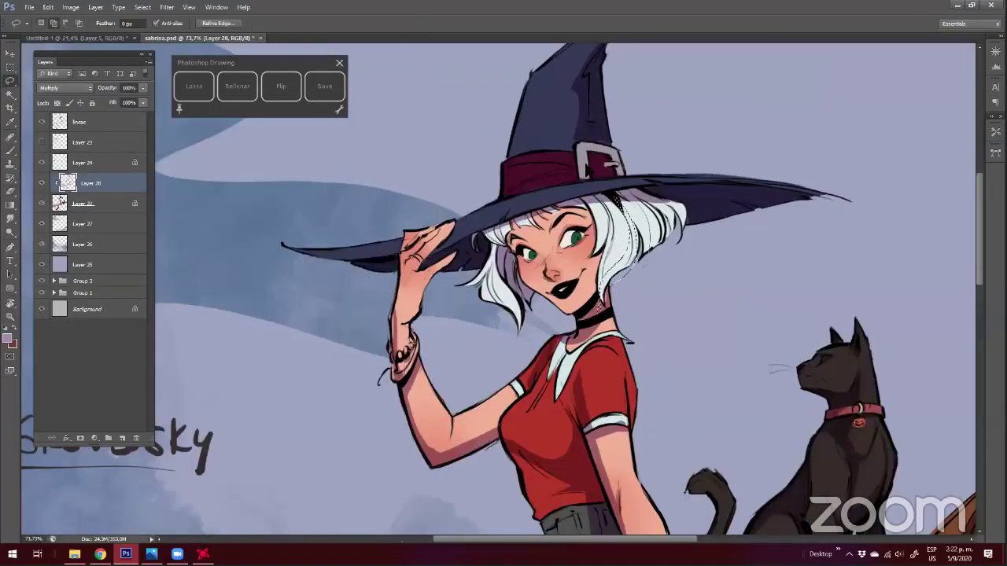
{"action": "left_click_drag", "start_coordinate": [673, 256], "coordinate": [665, 207]}
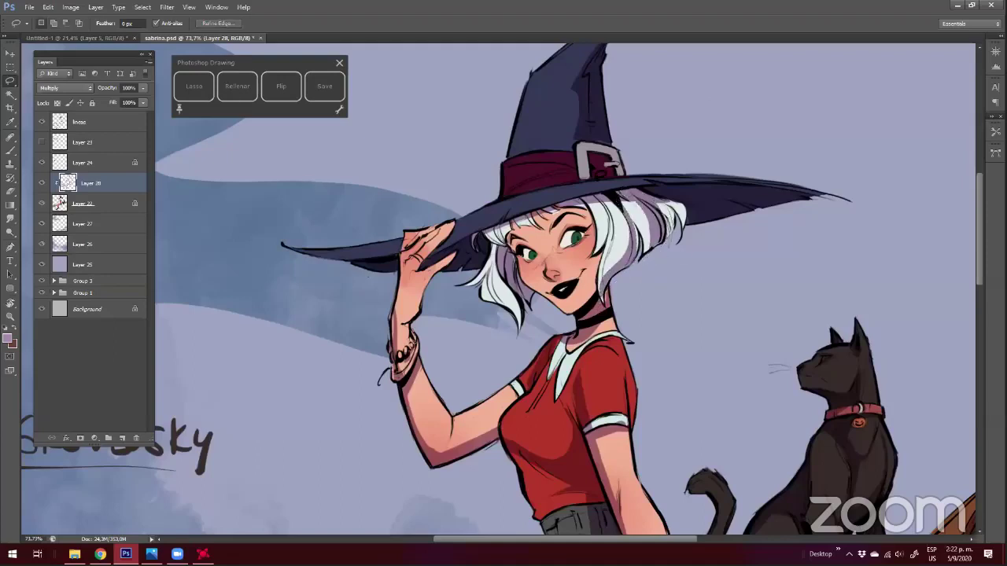
{"action": "key", "text": "ctrl+d"}
Fill lassoed shadows around both of the witch's eyes, between the eyelids and the eyebrows
{"action": "key", "text": "z"}
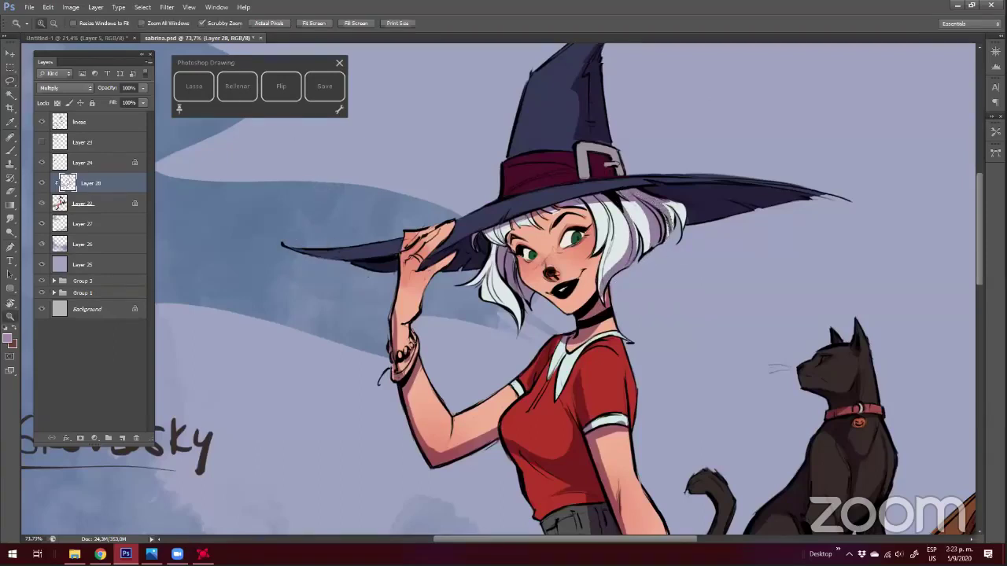
{"action": "left_click_drag", "start_coordinate": [294, 273], "coordinate": [277, 274]}
{"action": "scroll", "coordinate": [512, 240], "scroll_direction": "up", "scroll_amount": 5}
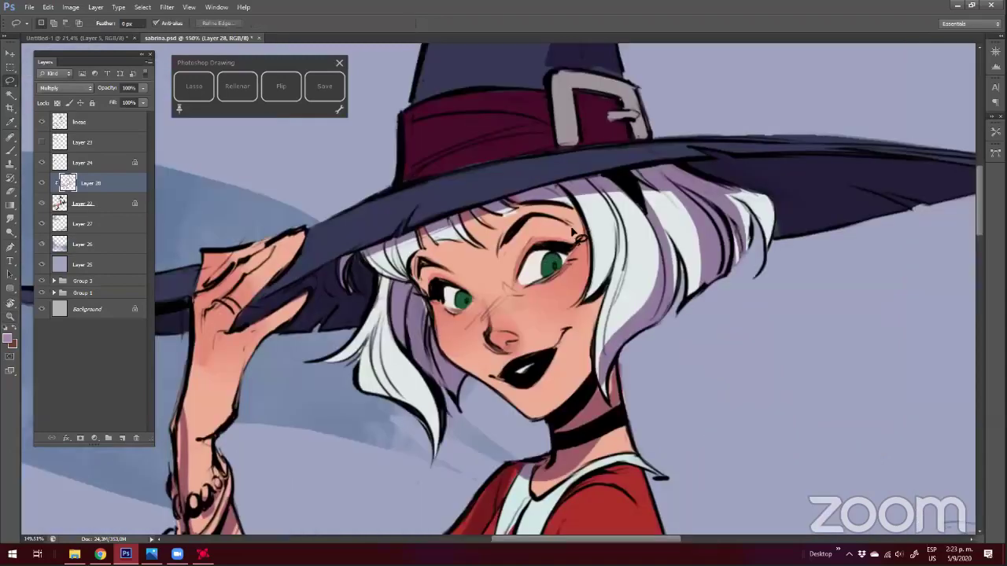
{"action": "key", "text": "l"}
{"action": "left_click", "coordinate": [237, 86]}
{"action": "mouse_move", "coordinate": [419, 277]}
{"action": "left_mouse_down"}
{"action": "mouse_move", "coordinate": [476, 299]}
{"action": "mouse_move", "coordinate": [417, 264]}
{"action": "left_mouse_up"}
{"action": "key", "text": "alt+BackSpace"}
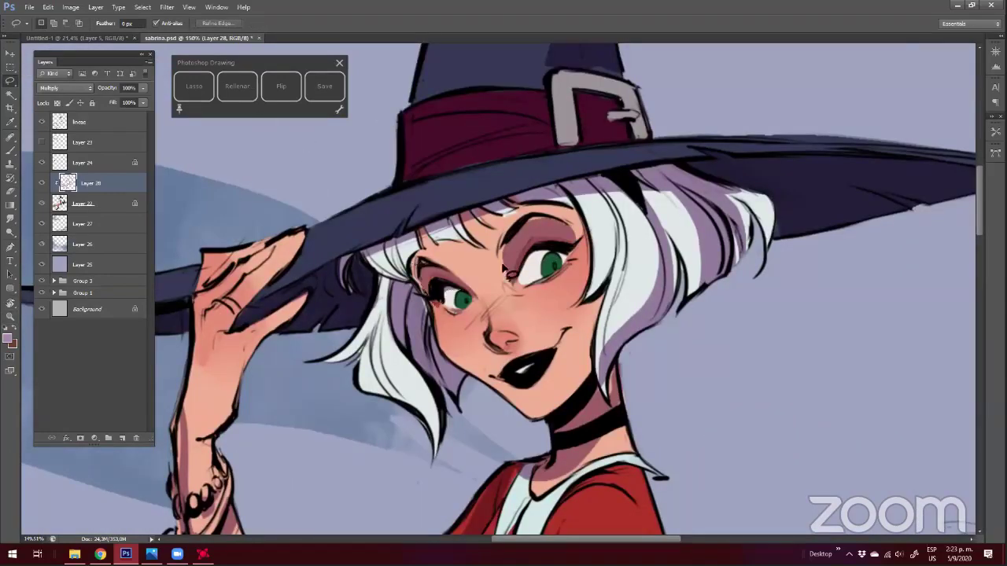
{"action": "mouse_move", "coordinate": [521, 217]}
{"action": "left_mouse_down"}
{"action": "mouse_move", "coordinate": [519, 294]}
{"action": "mouse_move", "coordinate": [507, 267]}
{"action": "left_mouse_up"}
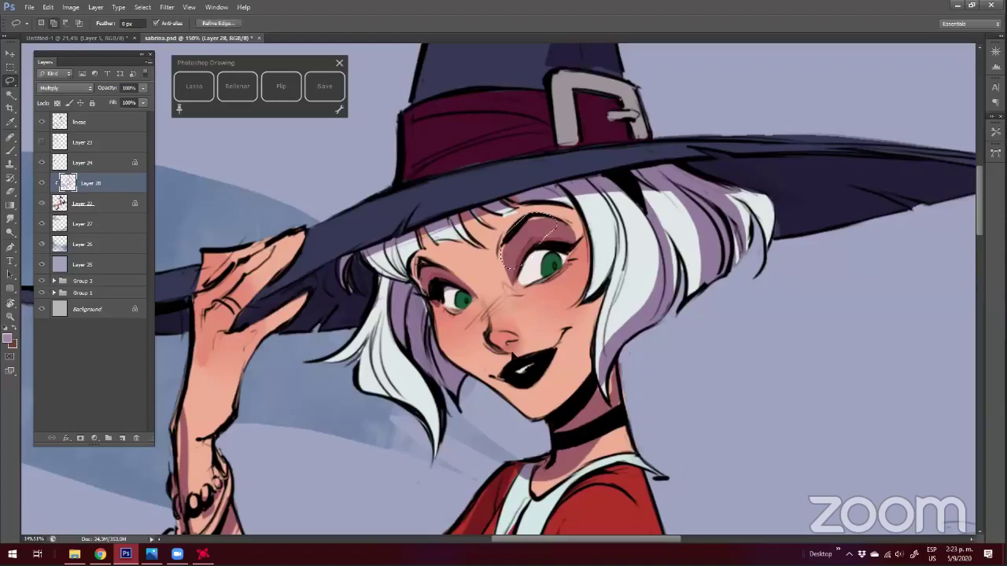
{"action": "key", "text": "alt+BackSpace"}
{"action": "key", "text": "ctrl+d"}
Fill a lassoed shadow down the side of the witch's face beside the hair and clean up its edge
{"action": "mouse_move", "coordinate": [541, 189]}
{"action": "left_mouse_down"}
{"action": "mouse_move", "coordinate": [593, 335]}
{"action": "mouse_move", "coordinate": [583, 395]}
{"action": "left_mouse_up"}
{"action": "key", "text": "alt+BackSpace"}
{"action": "key", "text": "ctrl+d"}
{"action": "key", "text": "e"}
{"action": "left_click_drag", "start_coordinate": [568, 315], "coordinate": [572, 384]}
{"action": "key", "text": "b"}
{"action": "left_click_drag", "start_coordinate": [627, 363], "coordinate": [607, 377]}
Refine the face shadows around the nose, cheek and fringe, alternating between the eraser and brush
{"action": "key", "text": "e"}
{"action": "key", "text": "b"}
{"action": "key", "text": "e"}
{"action": "key", "text": "b"}
{"action": "key", "text": "e"}
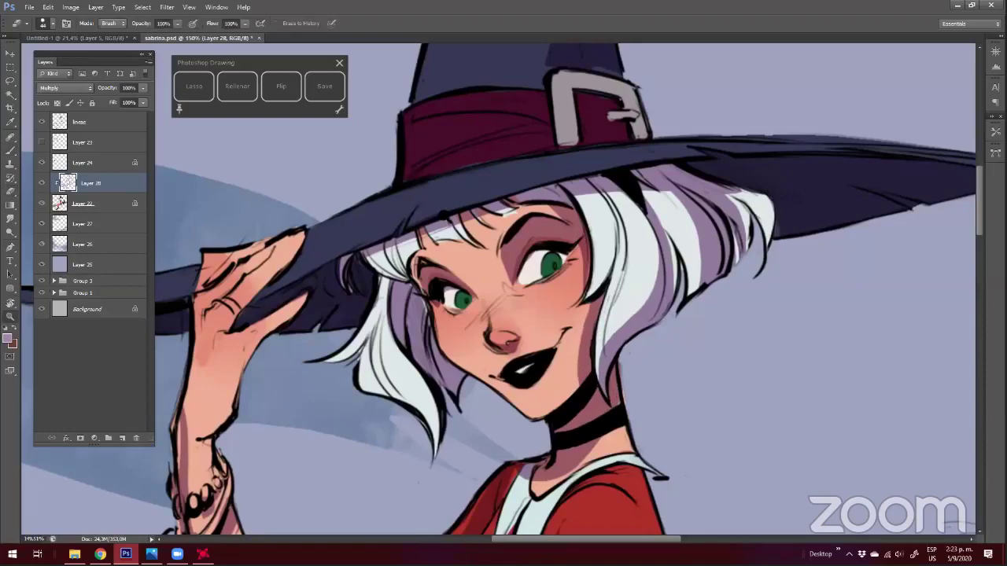
{"action": "mouse_move", "coordinate": [494, 276]}
{"action": "left_mouse_down"}
{"action": "mouse_move", "coordinate": [442, 290]}
{"action": "mouse_move", "coordinate": [449, 297]}
{"action": "mouse_move", "coordinate": [457, 288]}
{"action": "left_mouse_up"}
{"action": "key", "text": "b"}
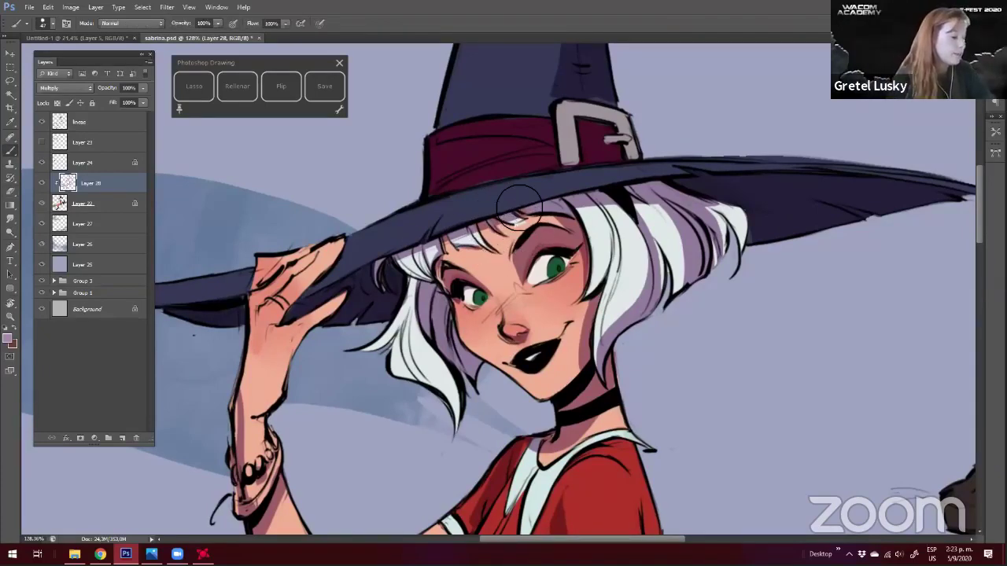
{"action": "key", "text": "e"}
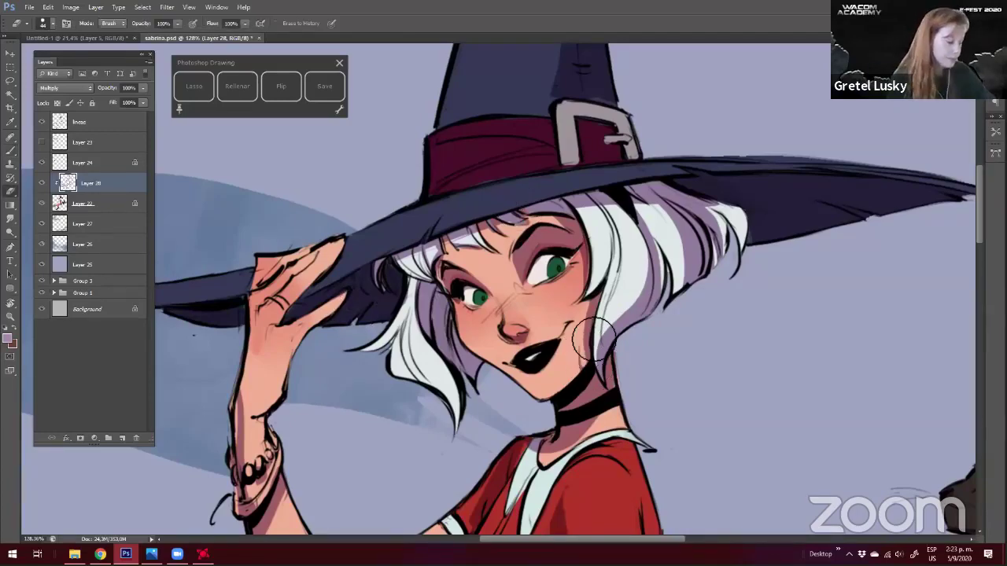
{"action": "key", "text": "b"}
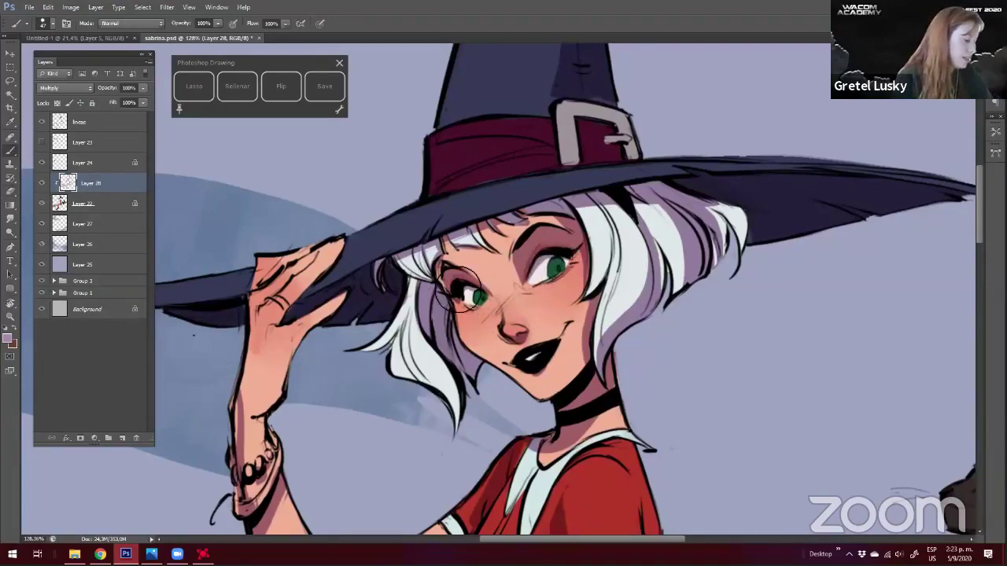
Shade the hair lock nearest the witch's raised hand with the brush and trim the shadow with the eraser
{"action": "left_click_drag", "start_coordinate": [450, 256], "coordinate": [401, 267]}
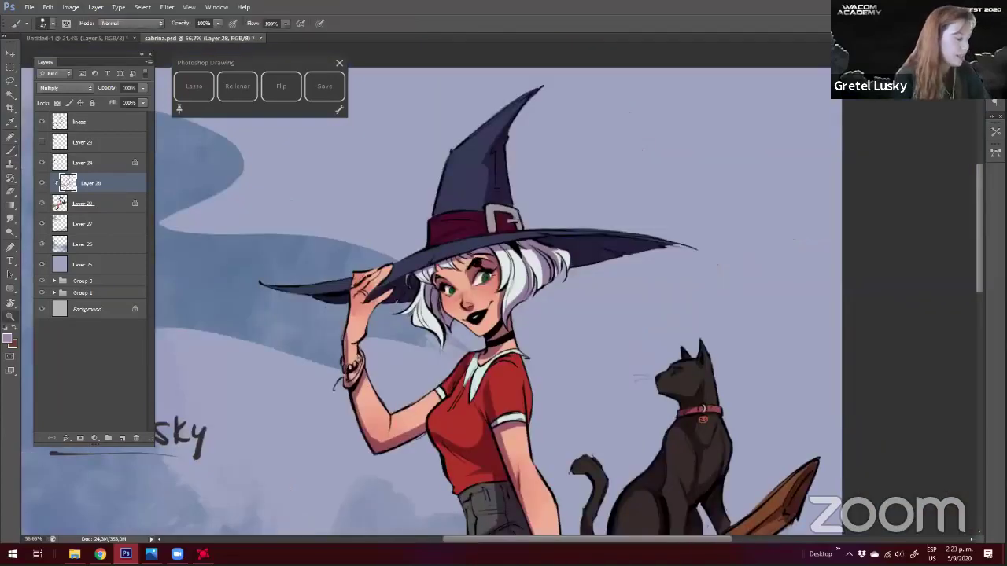
{"action": "left_click_drag", "start_coordinate": [474, 277], "coordinate": [510, 284]}
{"action": "key", "text": "b"}
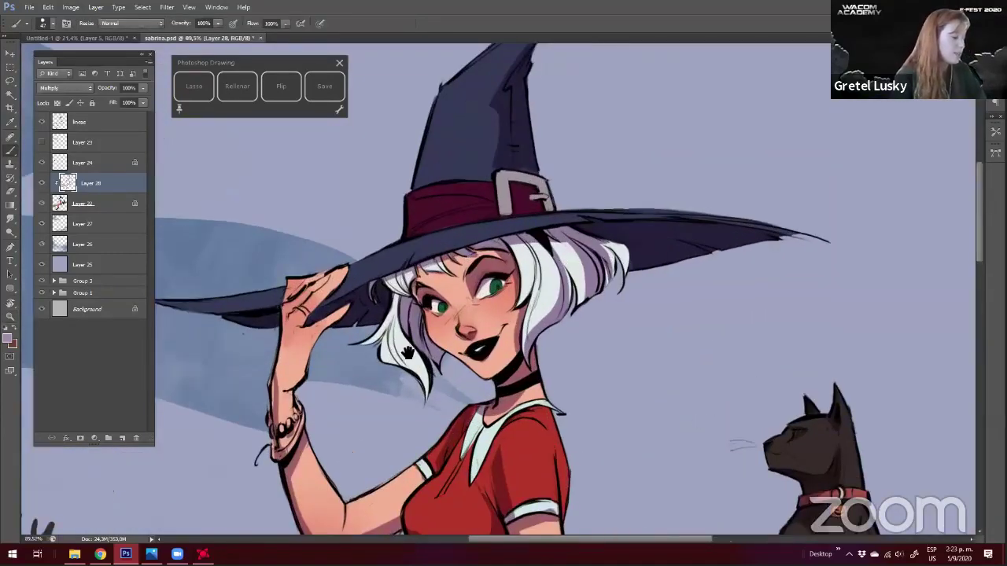
{"action": "key", "text": "ctrl+minus"}
{"action": "key", "text": "ctrl+minus"}
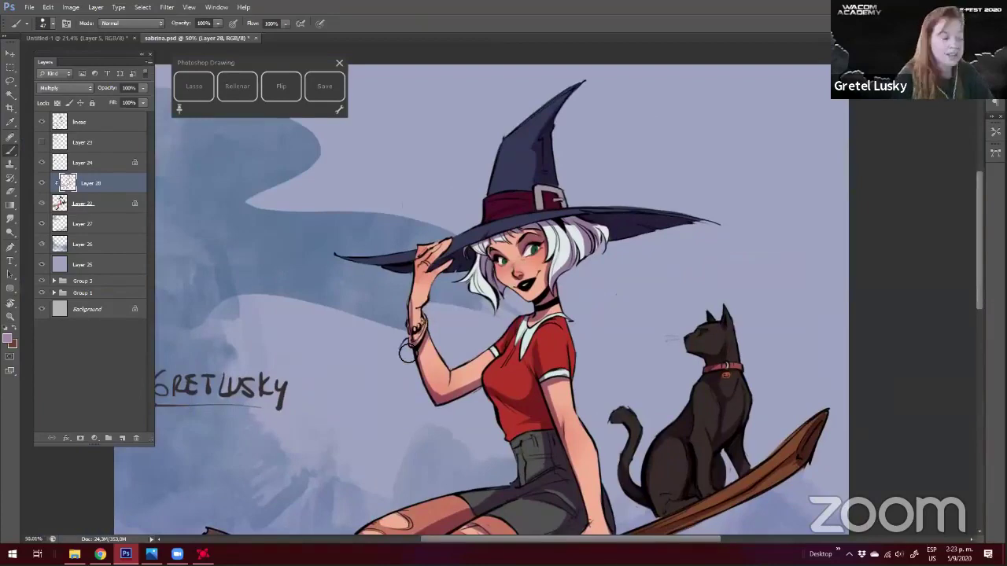
{"action": "key", "text": "z"}
{"action": "mouse_move", "coordinate": [410, 384]}
{"action": "left_mouse_down"}
{"action": "mouse_move", "coordinate": [485, 272]}
{"action": "mouse_move", "coordinate": [462, 319]}
{"action": "left_mouse_up"}
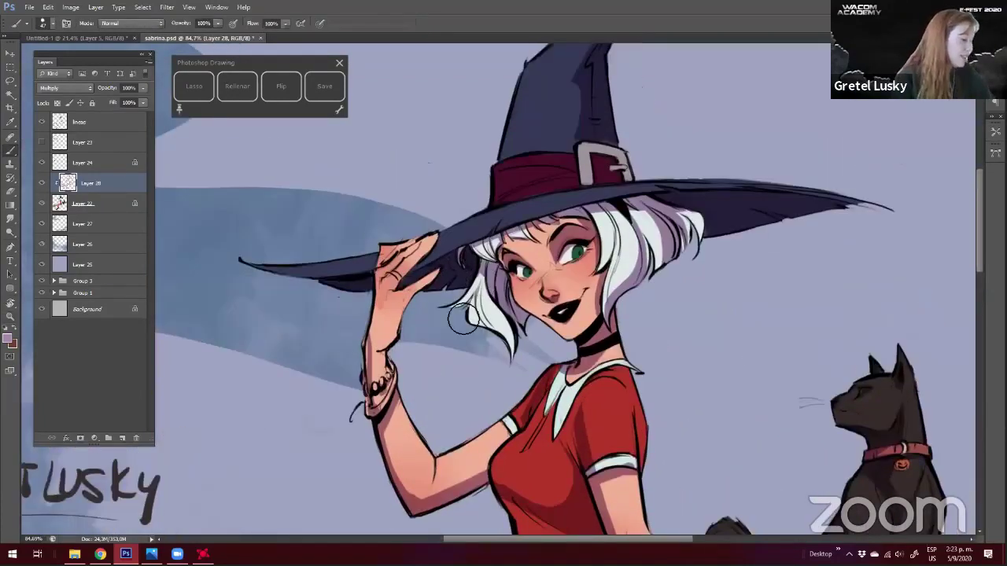
{"action": "key", "text": "e"}
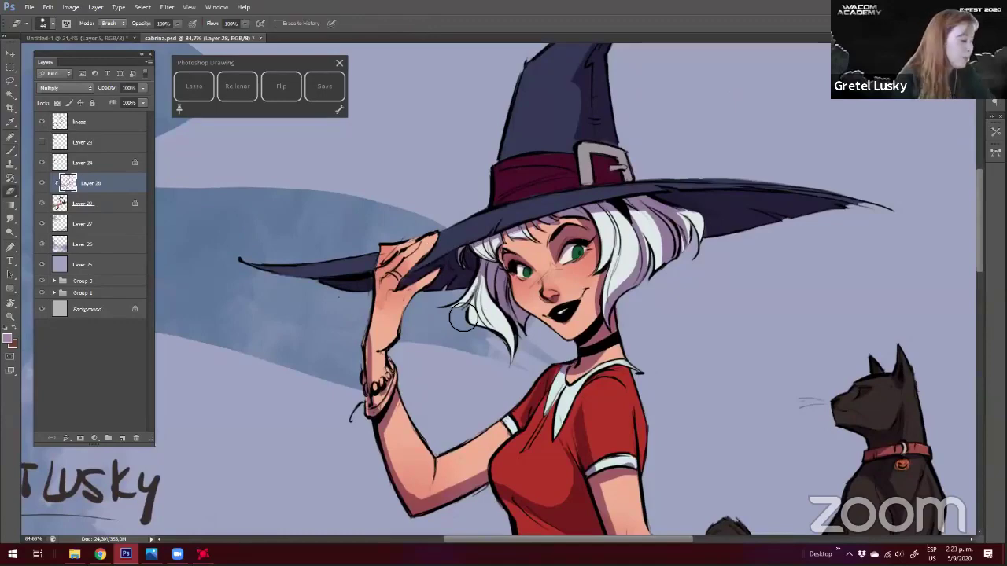
{"action": "key", "text": "b"}
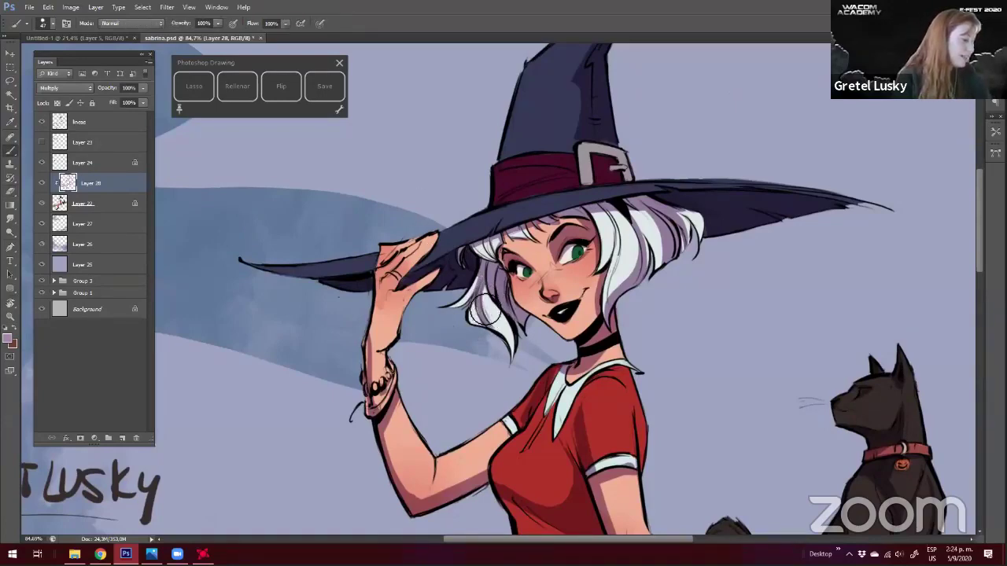
{"action": "left_click_drag", "start_coordinate": [375, 304], "coordinate": [350, 302]}
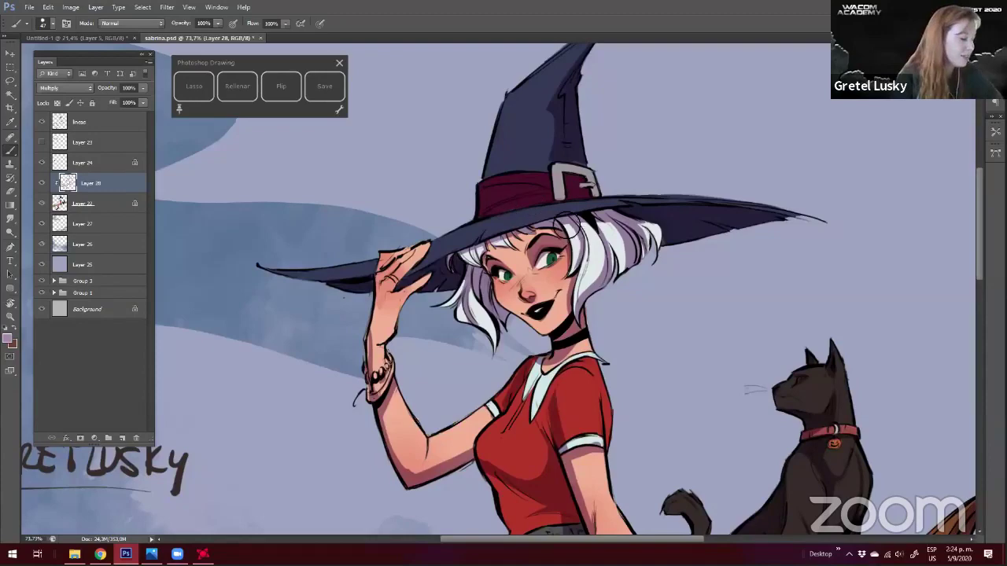
{"action": "left_click_drag", "start_coordinate": [448, 268], "coordinate": [429, 266]}
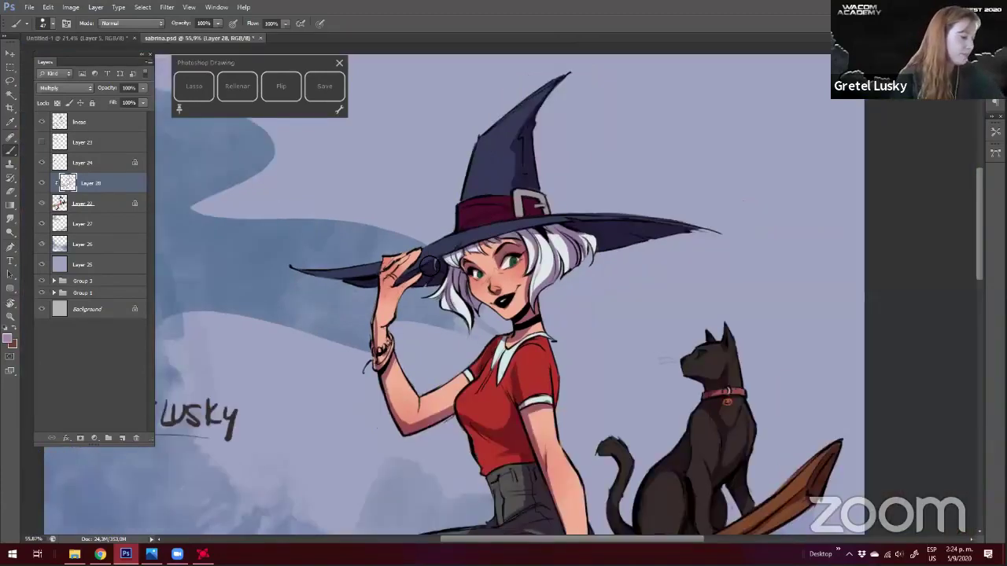
{"action": "left_click_drag", "start_coordinate": [506, 337], "coordinate": [542, 234]}
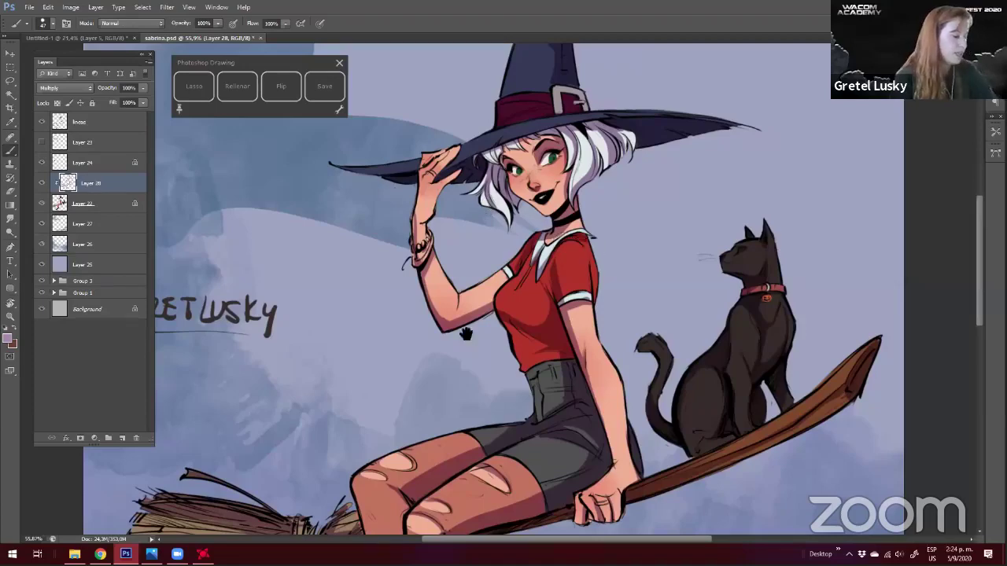
Touch up the shadows on the witch's raised arm, wrist and hand, alternating between the brush and the eraser
{"action": "scroll", "coordinate": [488, 264], "scroll_direction": "up", "scroll_amount": 1}
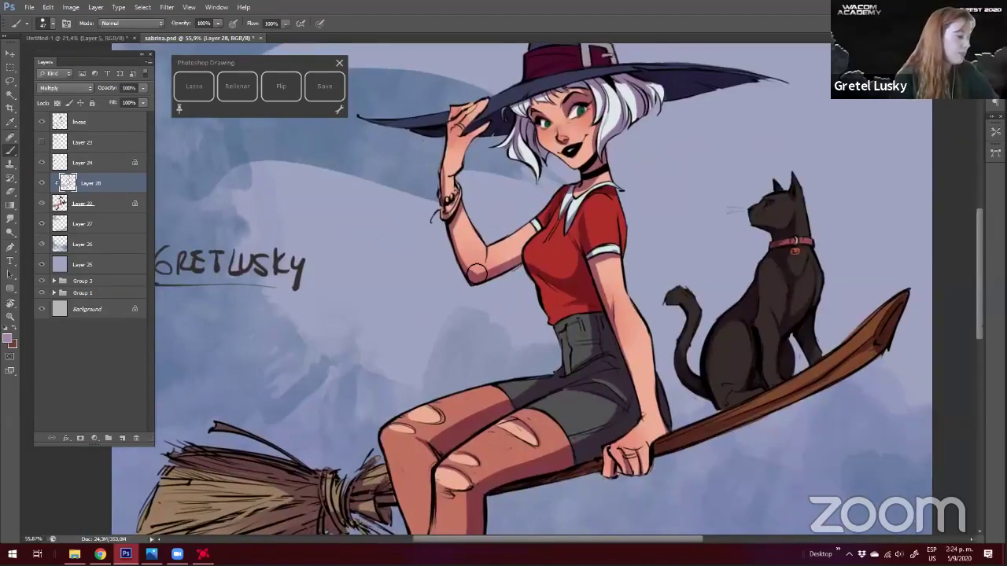
{"action": "mouse_move", "coordinate": [447, 193]}
{"action": "left_mouse_down"}
{"action": "mouse_move", "coordinate": [467, 299]}
{"action": "mouse_move", "coordinate": [462, 291]}
{"action": "left_mouse_up"}
{"action": "key", "text": "e"}
{"action": "key", "text": "b"}
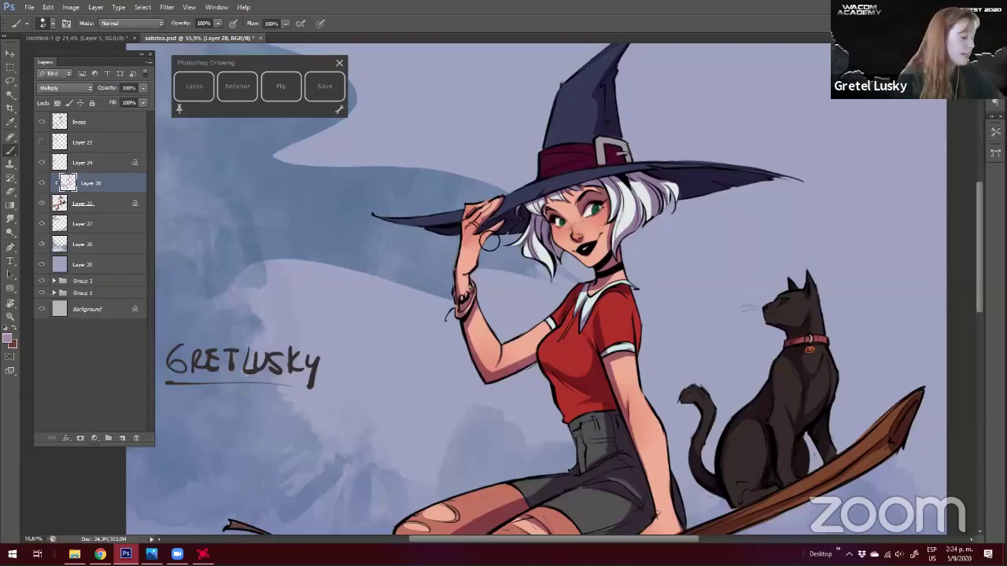
{"action": "key", "text": "e"}
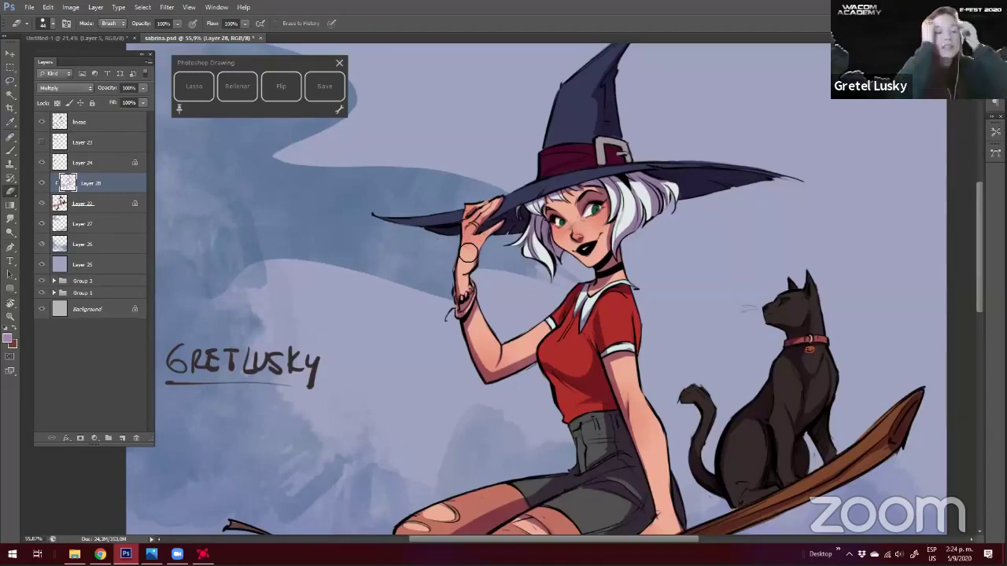
{"action": "left_click_drag", "start_coordinate": [421, 322], "coordinate": [429, 315]}
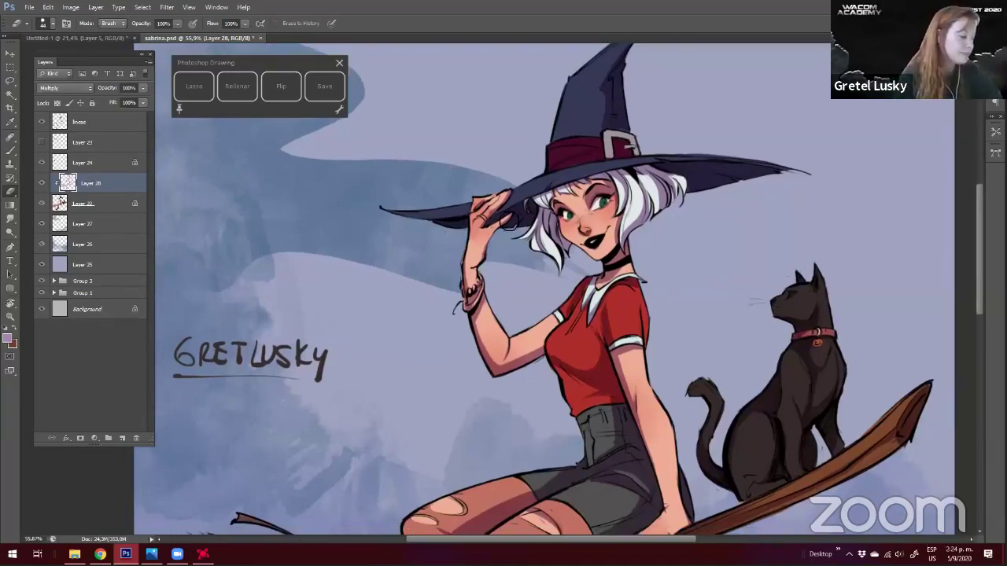
{"action": "key", "text": "b"}
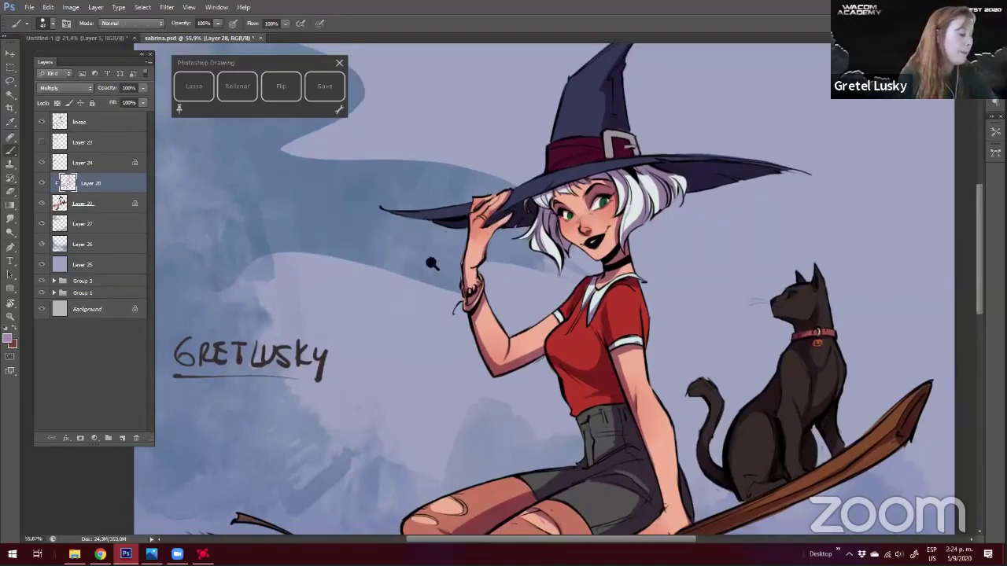
{"action": "mouse_move", "coordinate": [499, 333]}
{"action": "left_mouse_down"}
{"action": "mouse_move", "coordinate": [490, 258]}
{"action": "mouse_move", "coordinate": [475, 261]}
{"action": "left_mouse_up"}
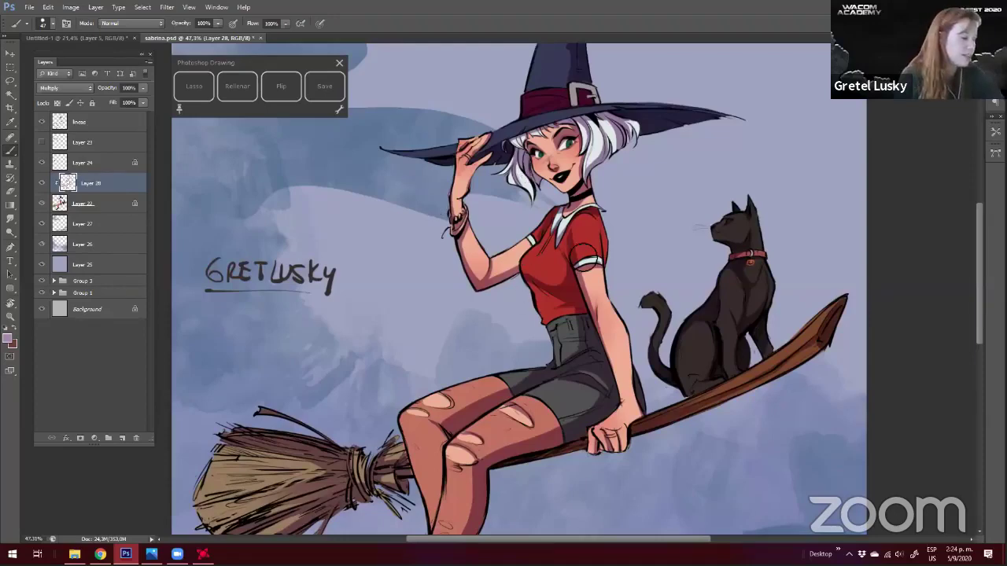
Refine the shadows around the nose, the fingers on the hat brim and the fringe with the brush and eraser
{"action": "scroll", "coordinate": [585, 257], "scroll_direction": "up", "scroll_amount": 5}
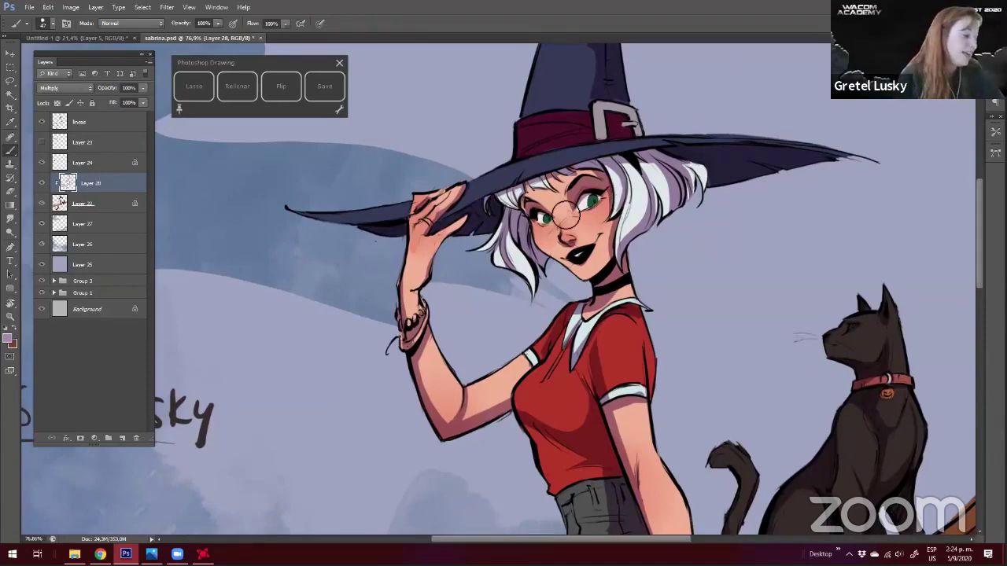
{"action": "left_click_drag", "start_coordinate": [605, 262], "coordinate": [608, 297]}
{"action": "key", "text": "e"}
{"action": "key", "text": "b"}
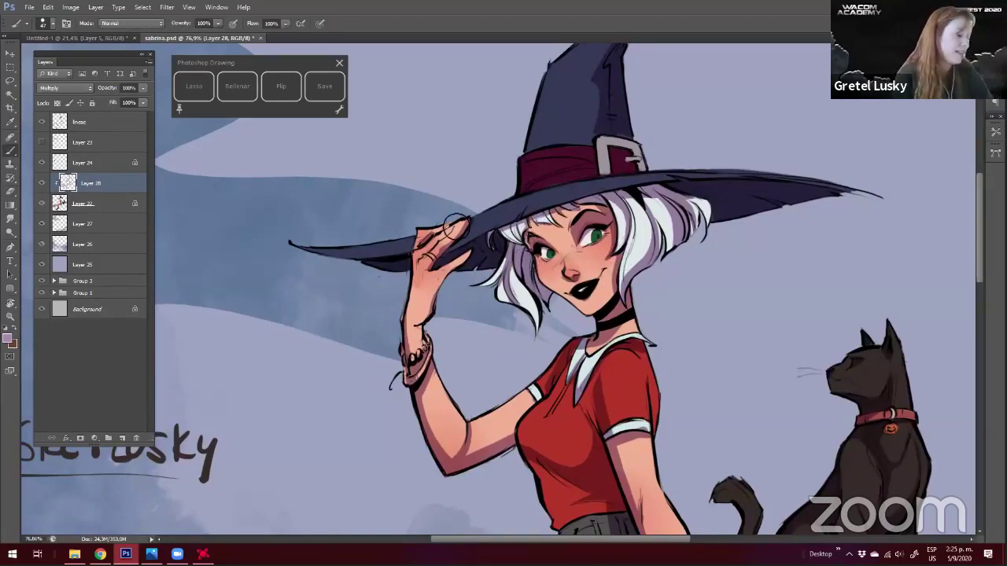
{"action": "key", "text": "e"}
{"action": "key", "text": "b"}
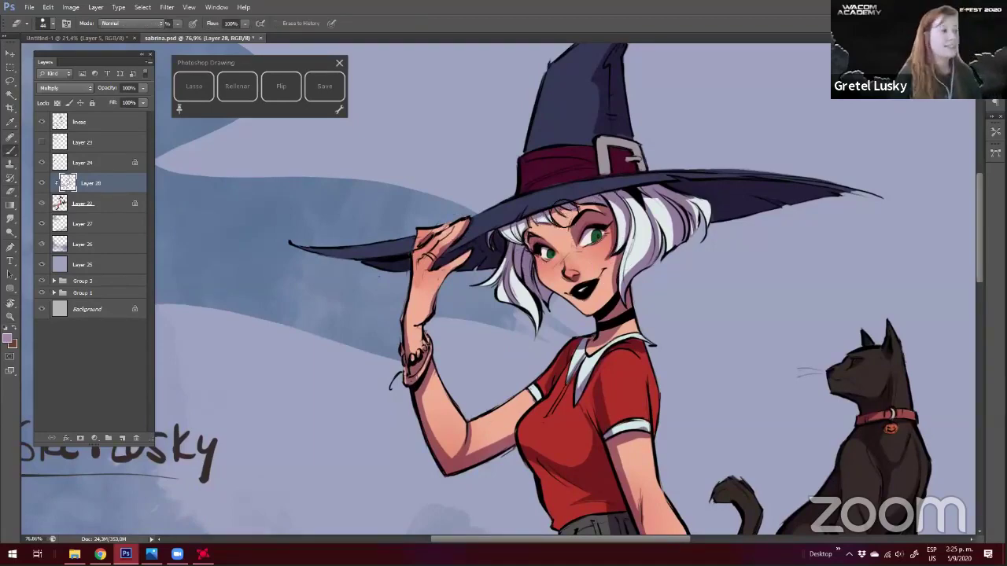
{"action": "left_click_drag", "start_coordinate": [562, 206], "coordinate": [564, 223]}
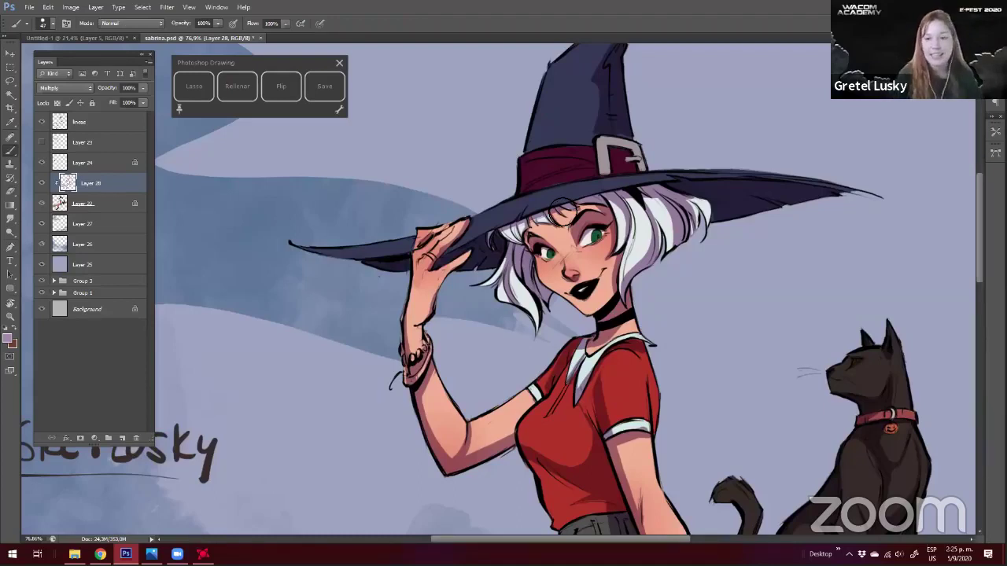
Touch up the shirt shadow beside the white collar with the eraser and brush
{"action": "key", "text": "ctrl+space"}
{"action": "mouse_move", "coordinate": [356, 389]}
{"action": "left_mouse_down"}
{"action": "mouse_move", "coordinate": [470, 222]}
{"action": "mouse_move", "coordinate": [590, 144]}
{"action": "left_mouse_up"}
{"action": "key", "text": "space"}
{"action": "left_click_drag", "start_coordinate": [548, 329], "coordinate": [589, 213]}
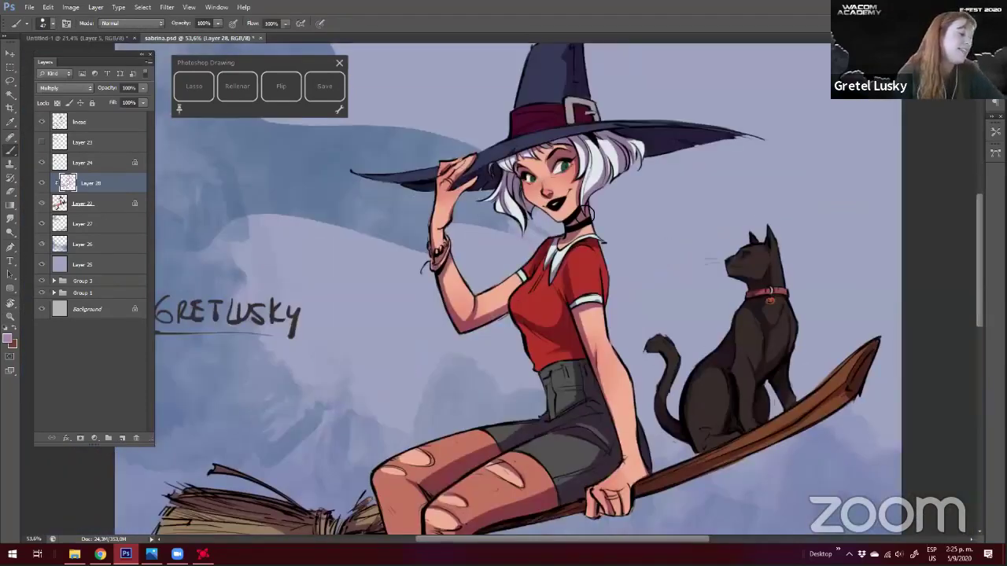
{"action": "key", "text": "space"}
{"action": "left_click_drag", "start_coordinate": [366, 306], "coordinate": [383, 255]}
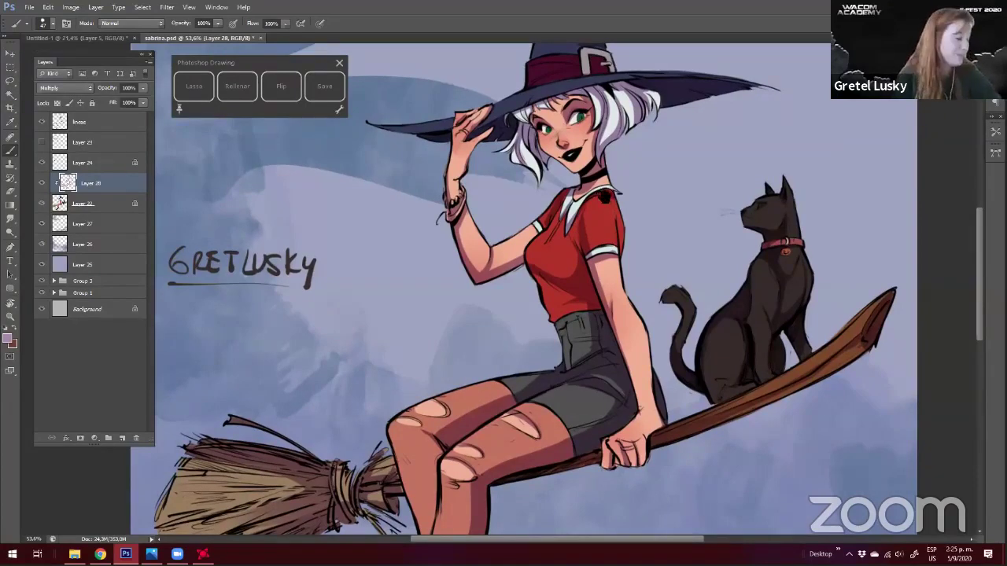
{"action": "key", "text": "space"}
{"action": "left_click_drag", "start_coordinate": [509, 264], "coordinate": [513, 279]}
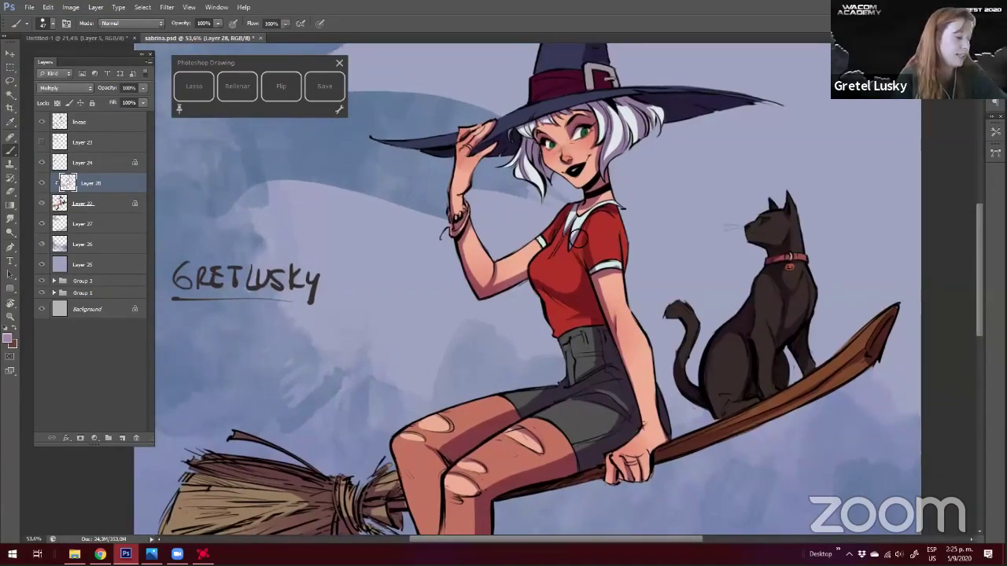
{"action": "key", "text": "e"}
{"action": "key", "text": "b"}
Clean up the shadow over the witch's eye under the fringe with the eraser
{"action": "scroll", "coordinate": [442, 207], "scroll_direction": "down", "scroll_amount": 2}
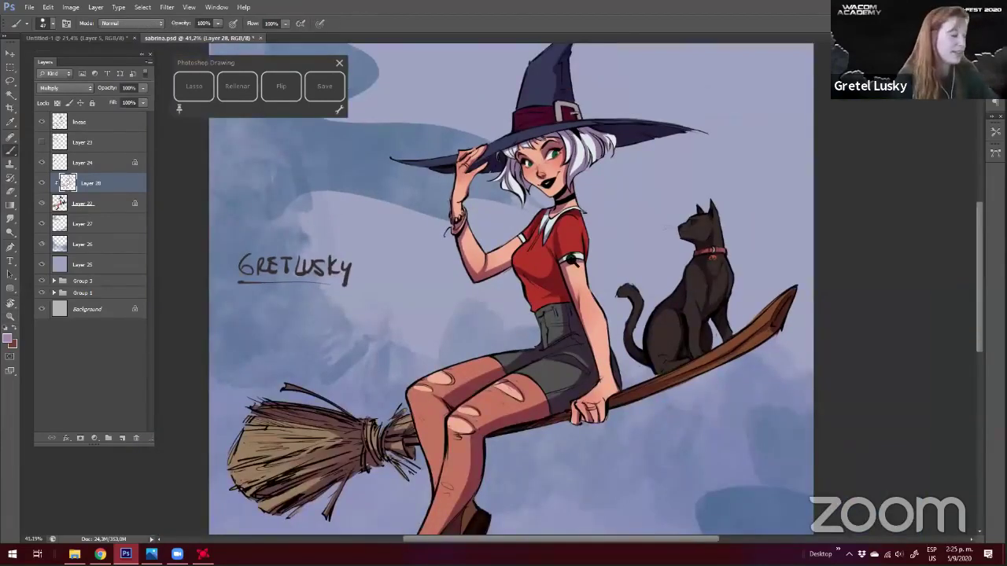
{"action": "key", "text": "z"}
{"action": "left_click", "coordinate": [542, 242]}
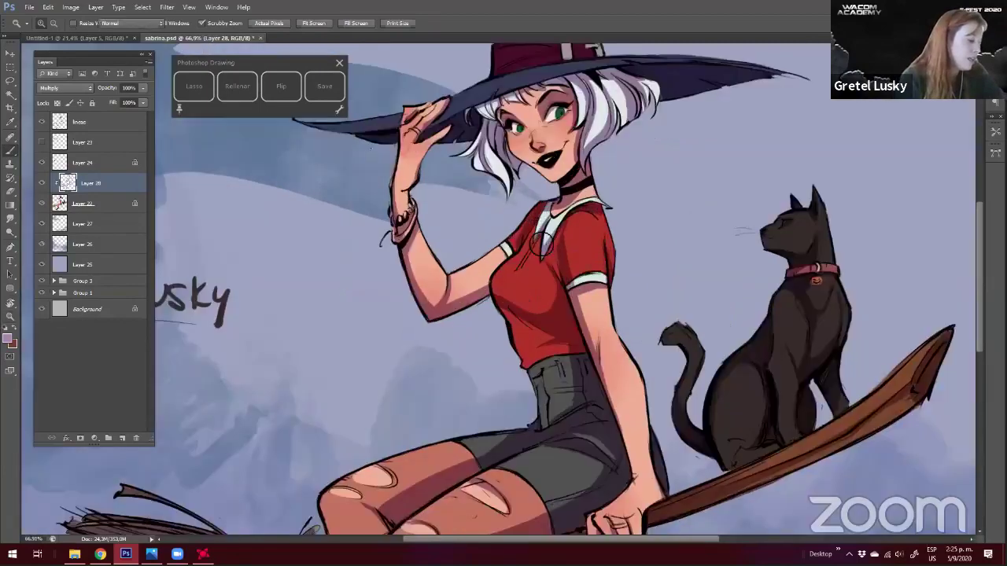
{"action": "left_click", "coordinate": [542, 242]}
{"action": "key", "text": "b"}
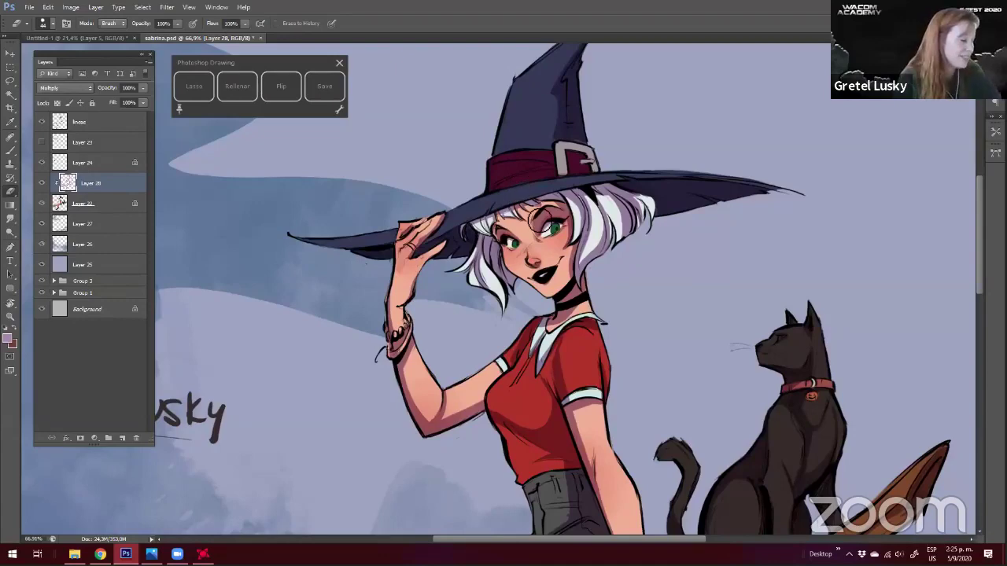
{"action": "key", "text": "b"}
{"action": "left_click_drag", "start_coordinate": [475, 211], "coordinate": [452, 211]}
{"action": "mouse_move", "coordinate": [446, 325]}
{"action": "left_mouse_down"}
{"action": "mouse_move", "coordinate": [499, 213]}
{"action": "mouse_move", "coordinate": [500, 179]}
{"action": "left_mouse_up"}
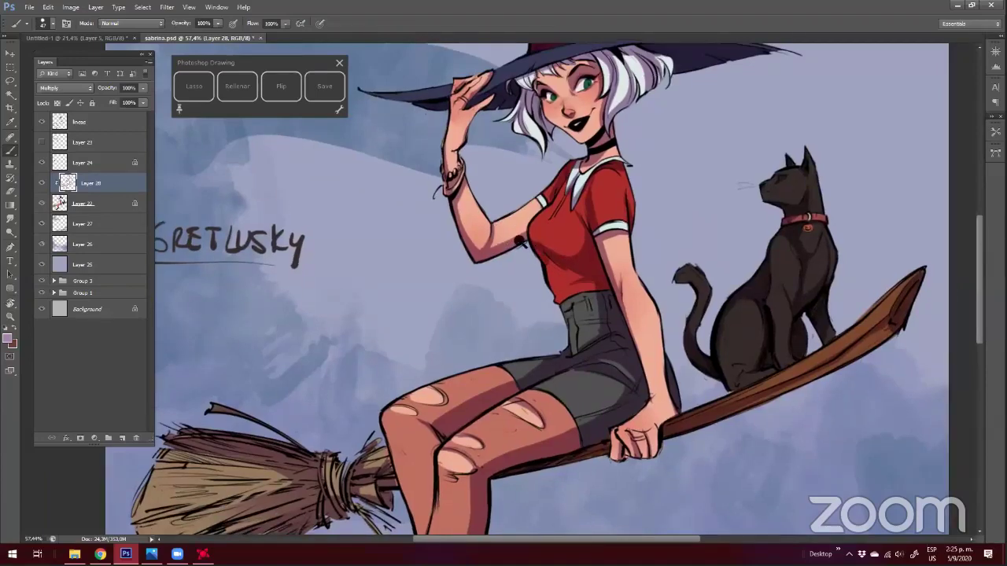
Adjust the shadow edge along the raised forearm and wrist, erasing the excess and repainting it
{"action": "scroll", "coordinate": [481, 229], "scroll_direction": "down", "scroll_amount": 1}
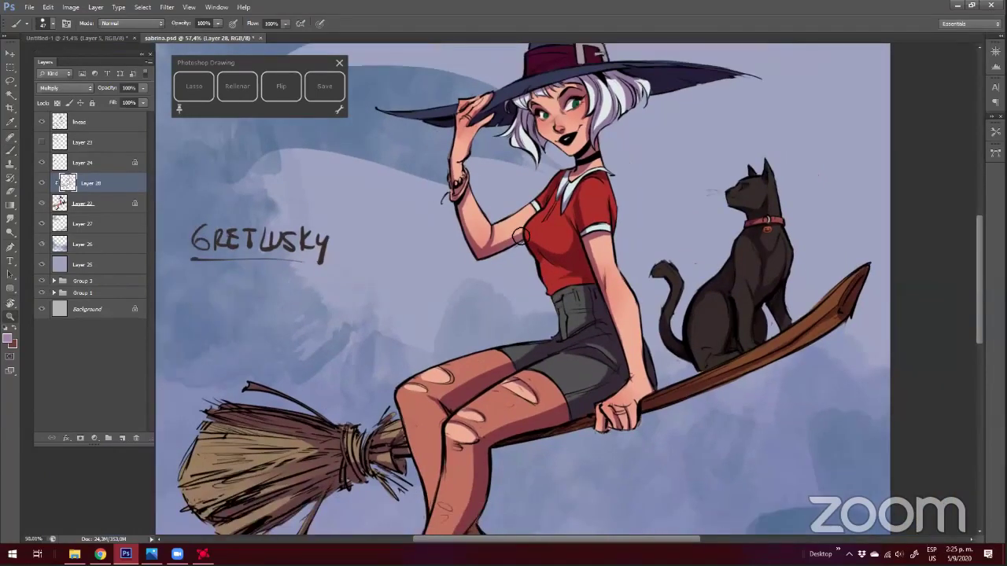
{"action": "key", "text": "e"}
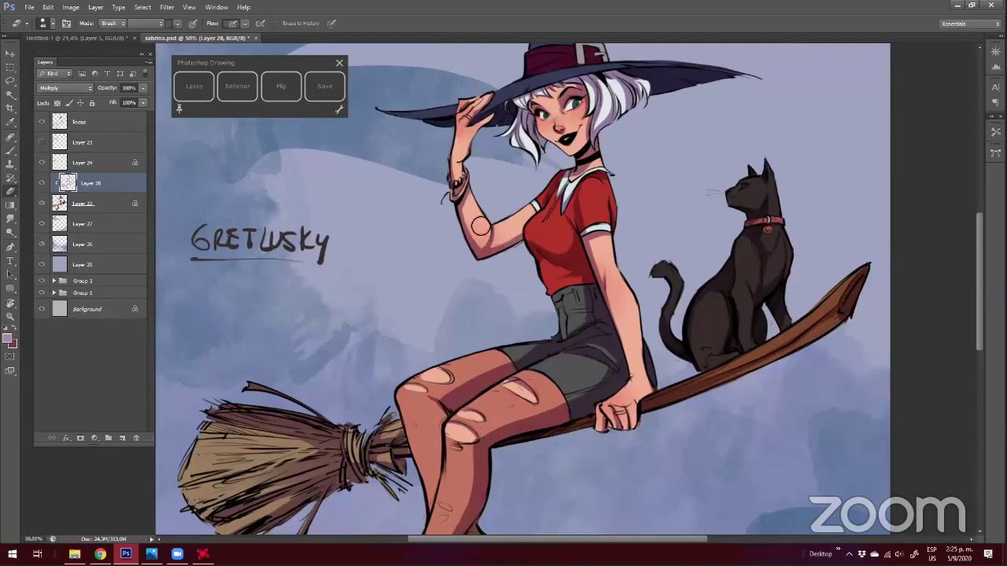
{"action": "key", "text": "b"}
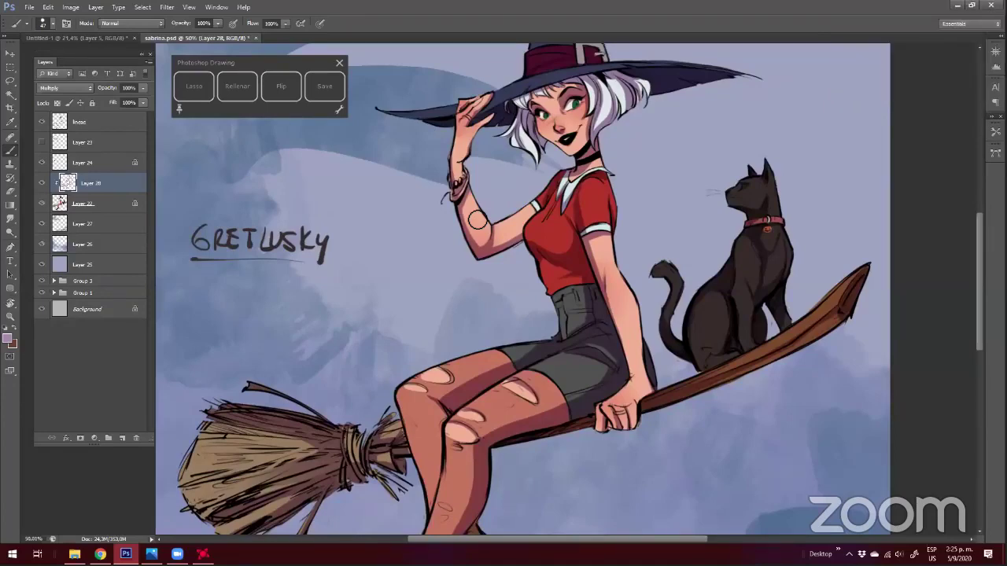
{"action": "left_click_drag", "start_coordinate": [426, 311], "coordinate": [432, 321]}
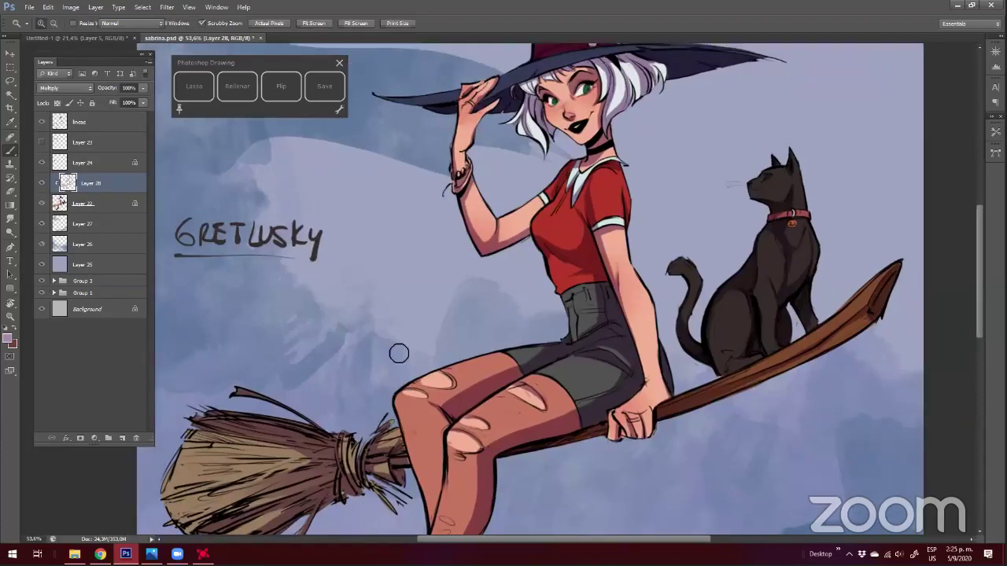
{"action": "left_click_drag", "start_coordinate": [428, 212], "coordinate": [398, 257]}
{"action": "key", "text": "e"}
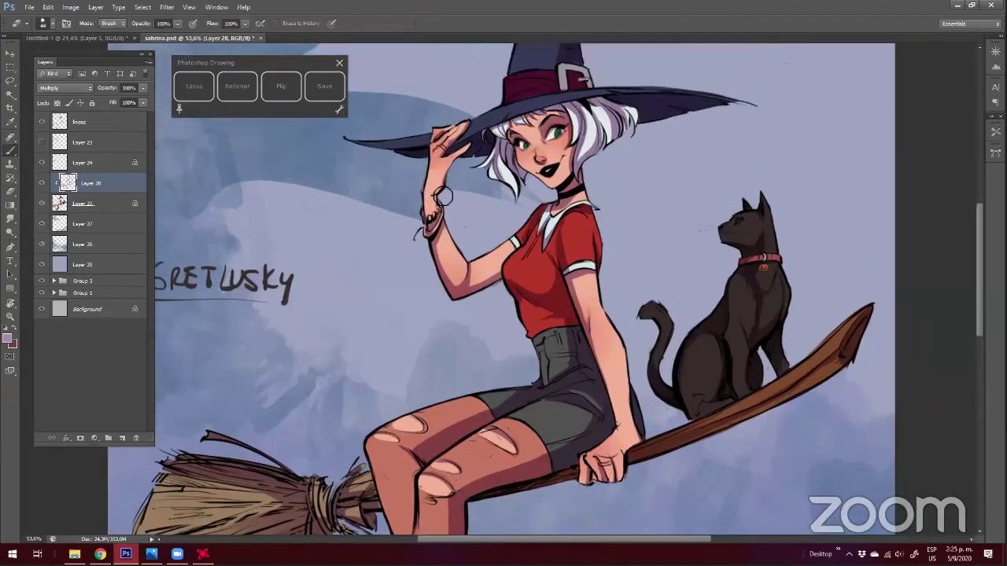
{"action": "key", "text": "b"}
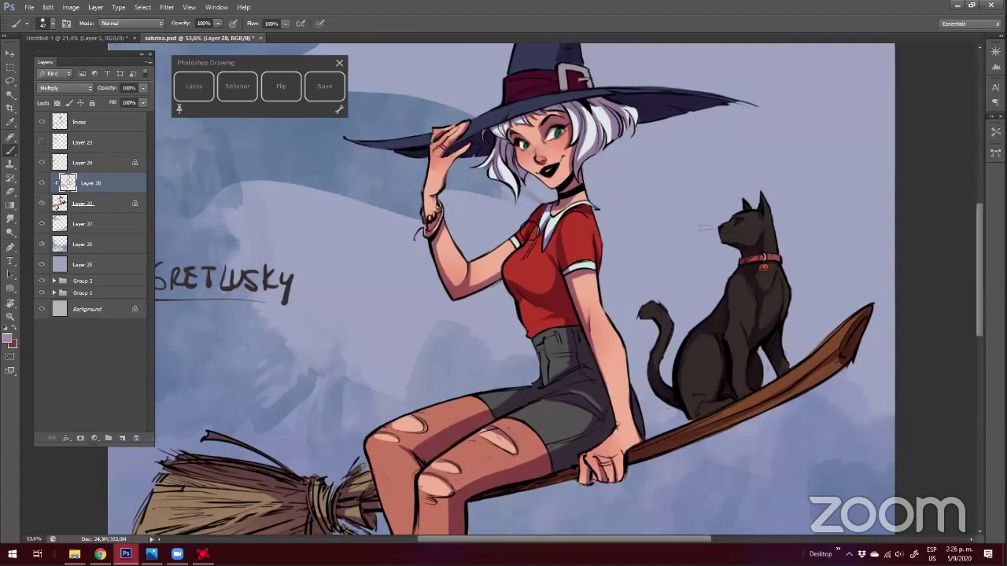
Refine the folds of shadow on the red shirt and its sleeve cuff with the eraser and brush
{"action": "key", "text": "e"}
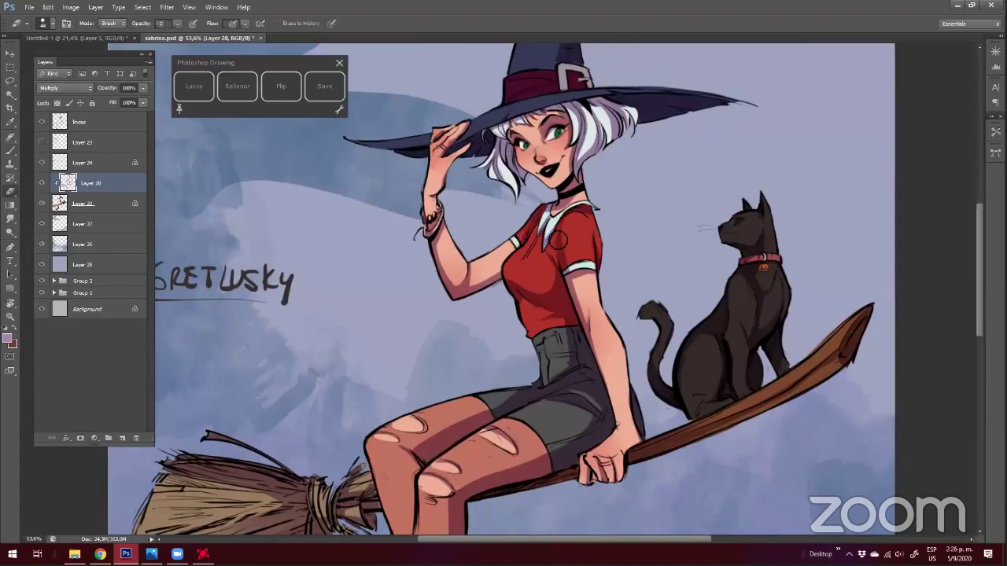
{"action": "key", "text": "b"}
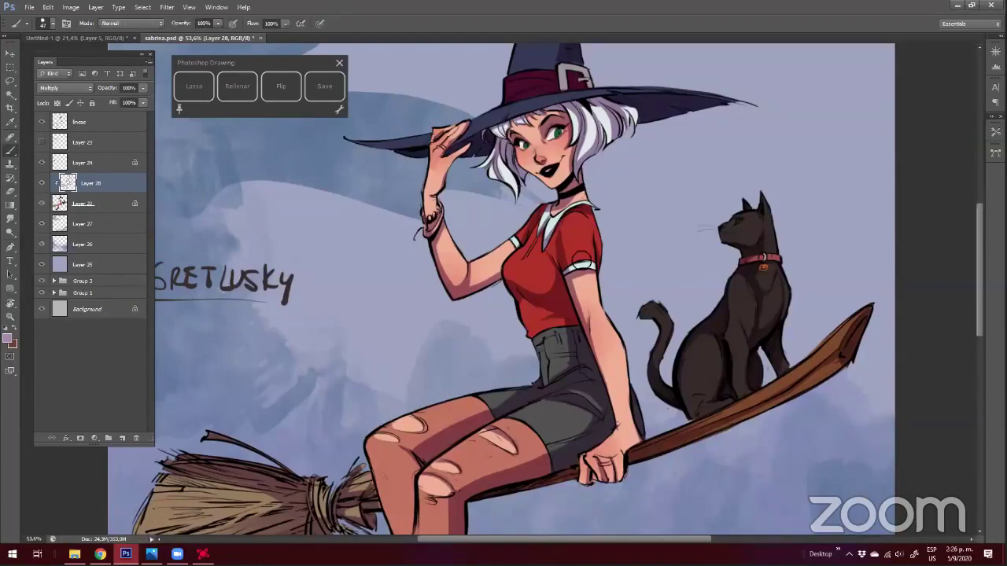
{"action": "key", "text": "e"}
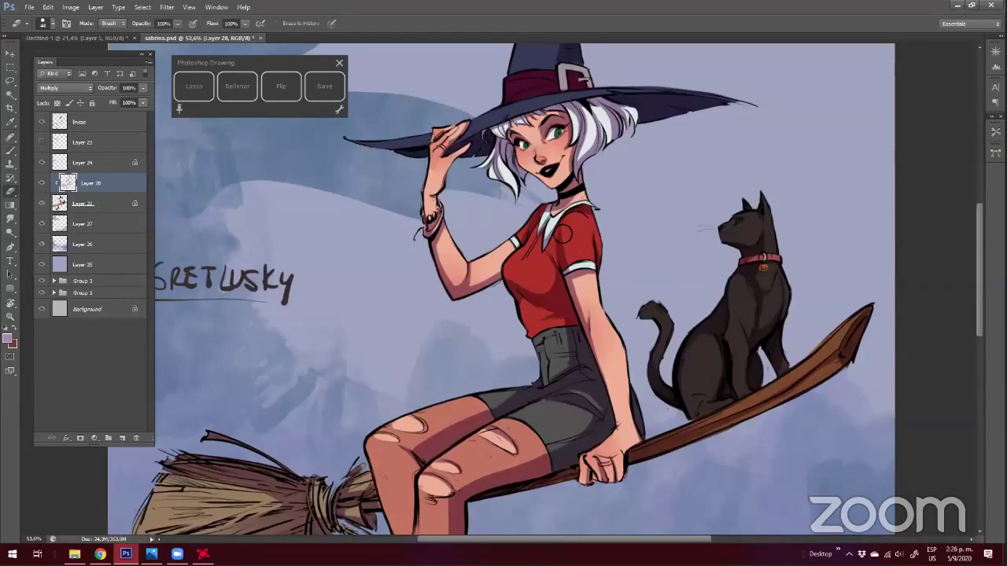
{"action": "key", "text": "b"}
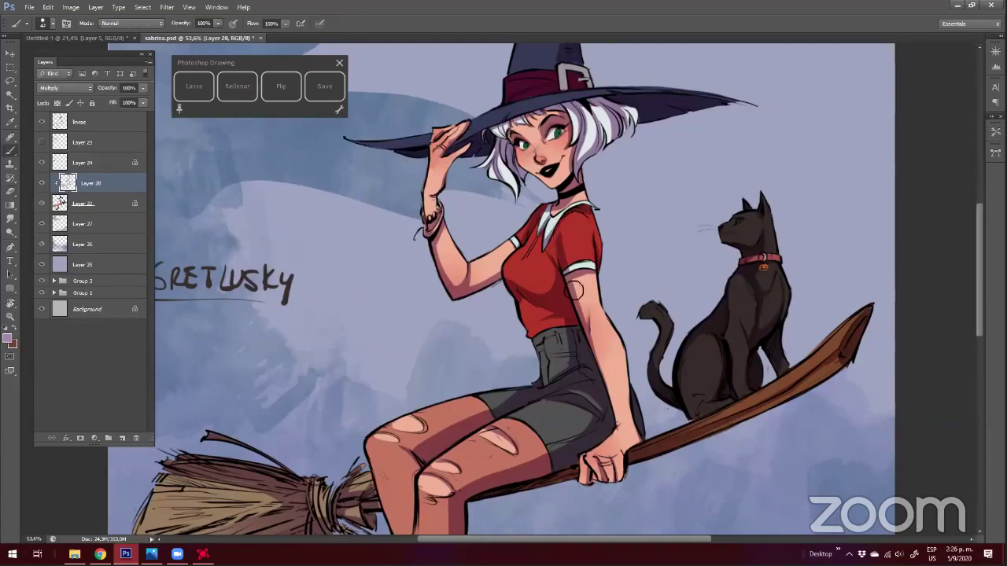
Trim and repaint the shadow on the grey shorts around the hip and waist
{"action": "scroll", "coordinate": [567, 252], "scroll_direction": "down", "scroll_amount": 1}
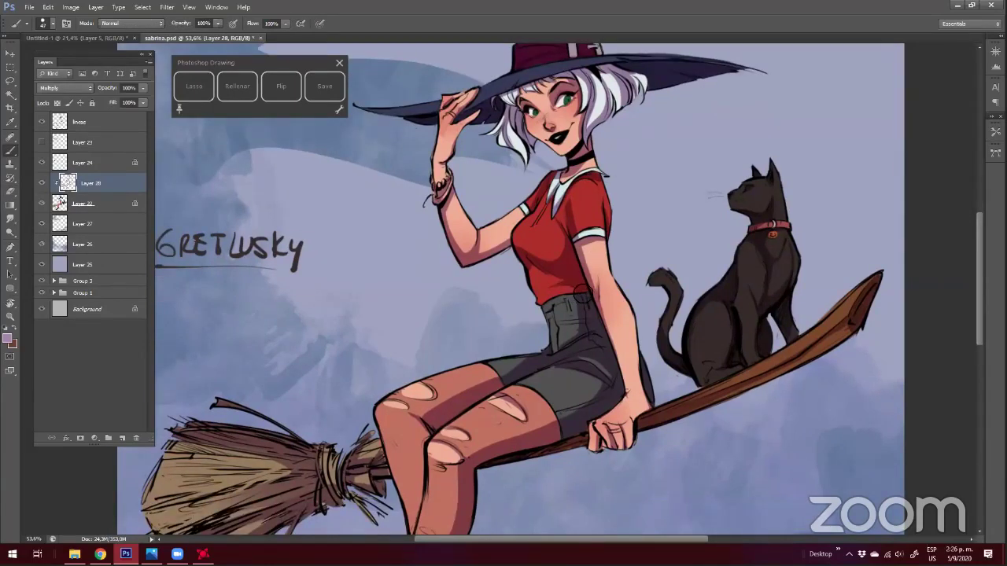
{"action": "scroll", "coordinate": [503, 288], "scroll_direction": "down", "scroll_amount": 1}
{"action": "key", "text": "e"}
{"action": "left_click_drag", "start_coordinate": [453, 295], "coordinate": [435, 295]}
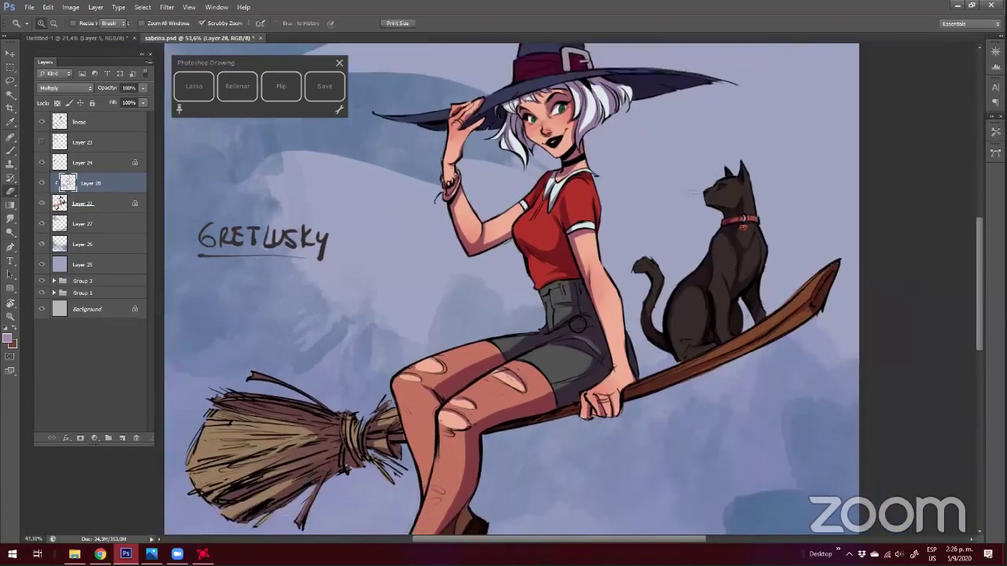
{"action": "left_click_drag", "start_coordinate": [550, 326], "coordinate": [573, 299]}
{"action": "key", "text": "b"}
{"action": "key", "text": "b"}
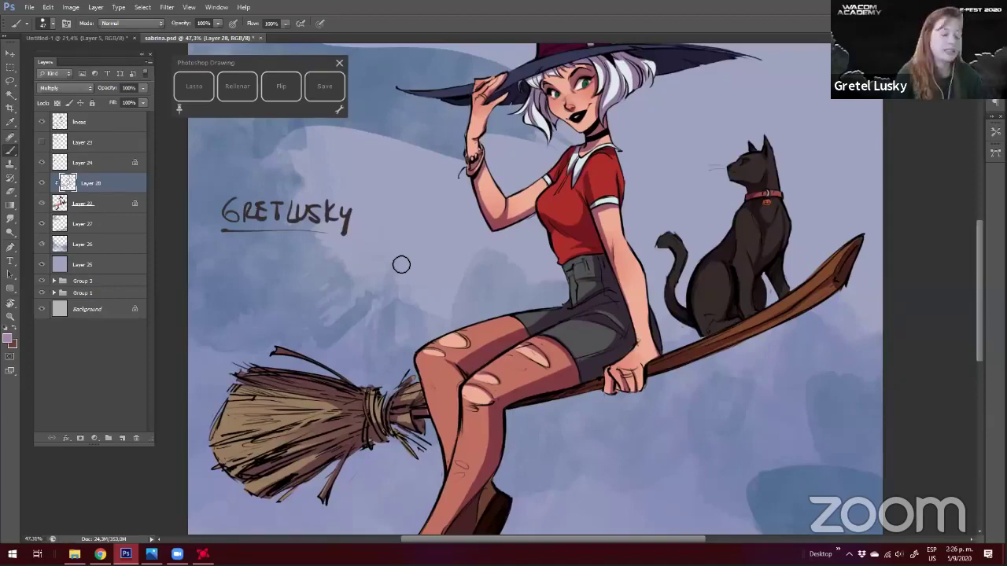
Touch up the purple shadows on the witch's thighs and around the torn knees of her stockings
{"action": "left_click_drag", "start_coordinate": [398, 317], "coordinate": [386, 317]}
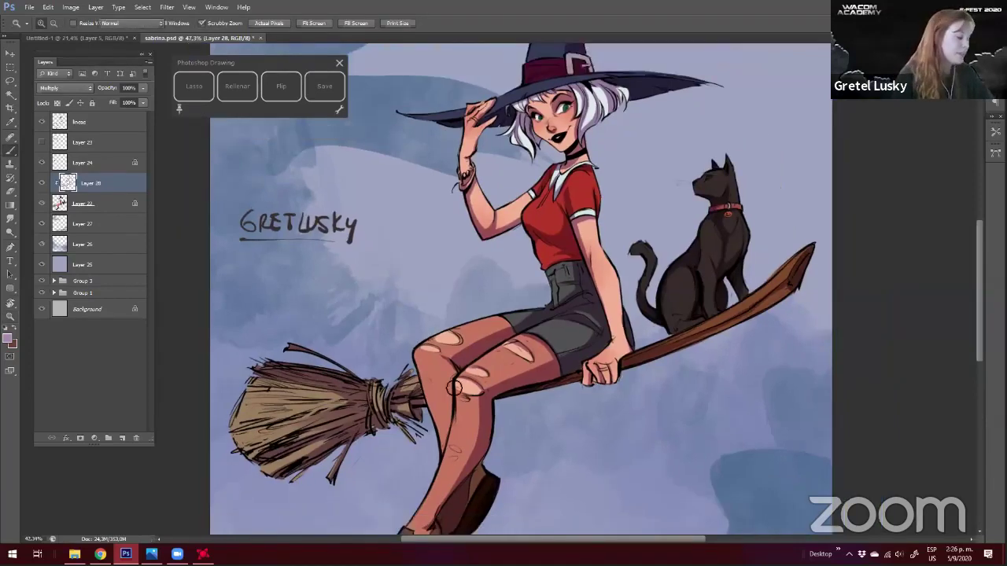
{"action": "key", "text": "b"}
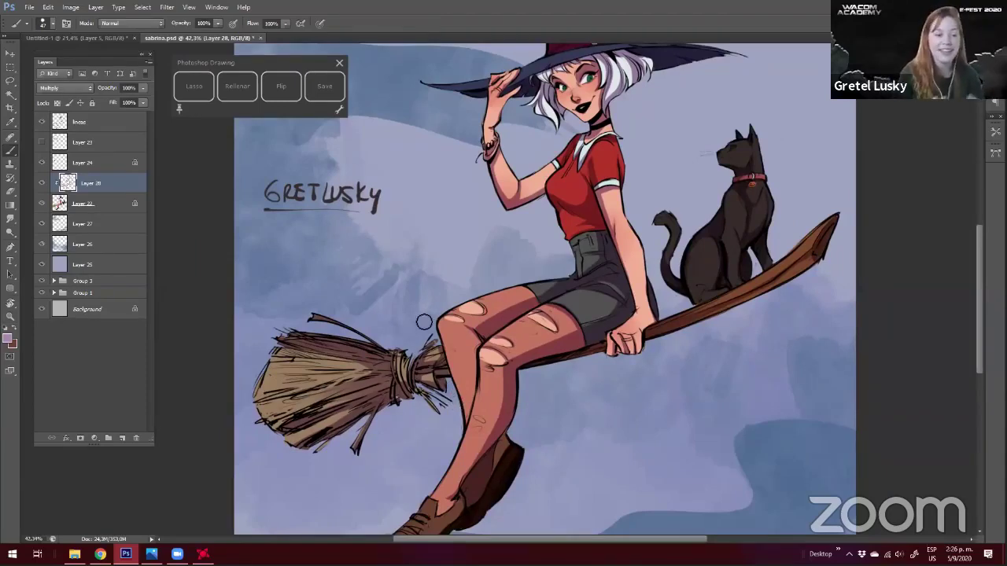
{"action": "key", "text": "z"}
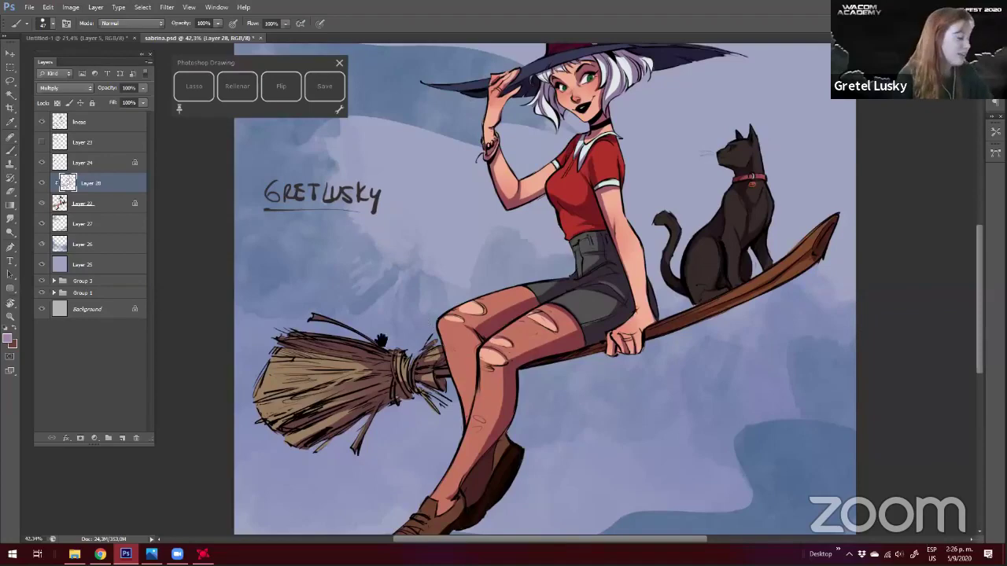
{"action": "left_click", "coordinate": [398, 358], "text": "alt"}
{"action": "left_click_drag", "start_coordinate": [467, 322], "coordinate": [503, 321]}
{"action": "key", "text": "b"}
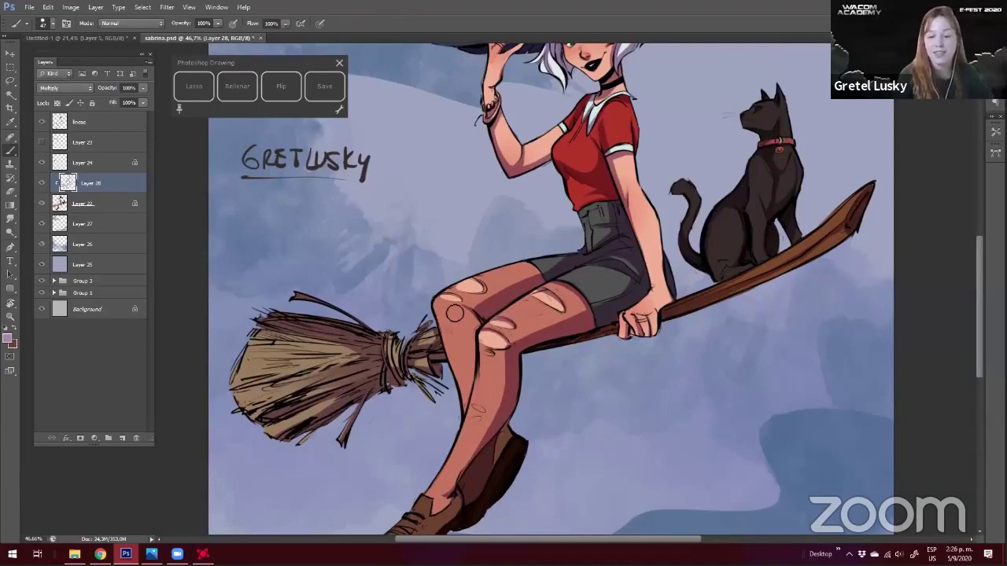
{"action": "left_click_drag", "start_coordinate": [389, 333], "coordinate": [400, 320]}
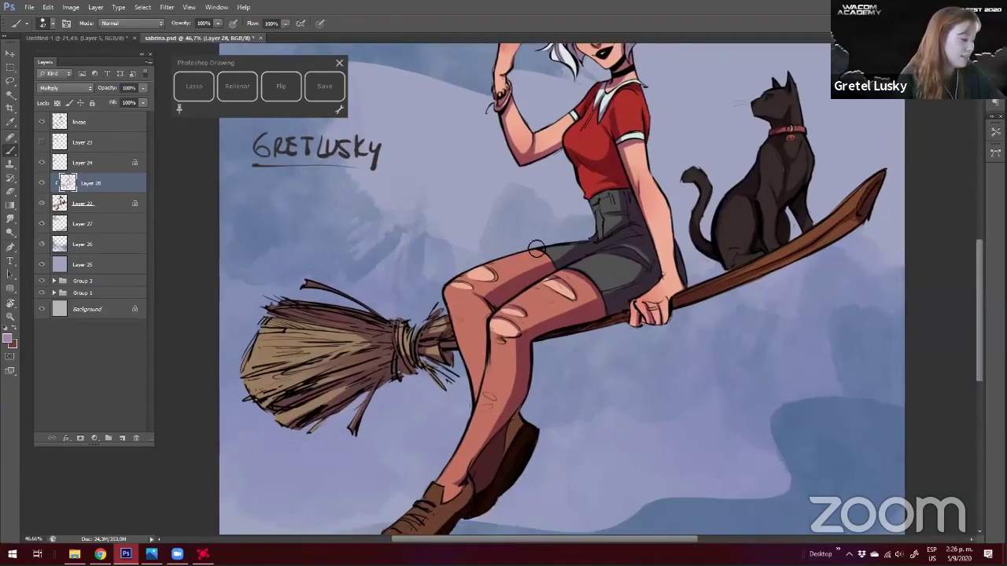
{"action": "left_click_drag", "start_coordinate": [523, 268], "coordinate": [529, 225]}
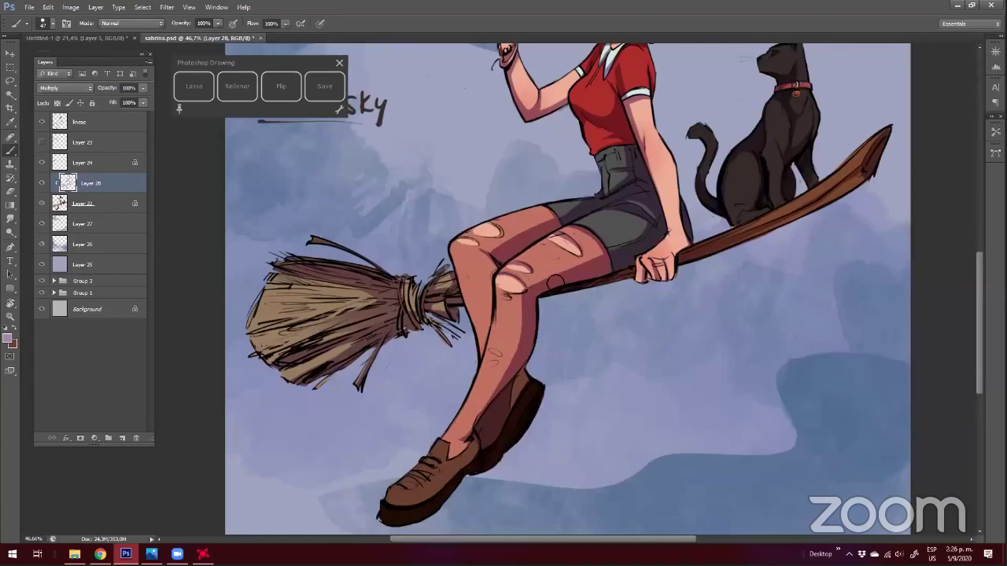
Refine the shadow along the lower legs, ankle and brown shoes with the brush and eraser
{"action": "left_click_drag", "start_coordinate": [589, 259], "coordinate": [587, 263]}
{"action": "left_click_drag", "start_coordinate": [438, 360], "coordinate": [462, 332]}
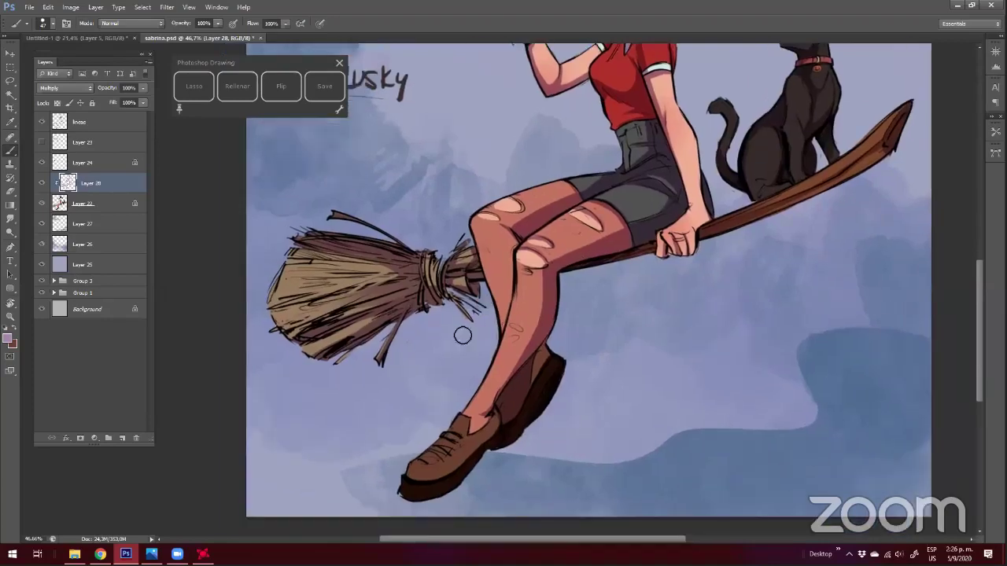
{"action": "left_click_drag", "start_coordinate": [493, 413], "coordinate": [501, 399]}
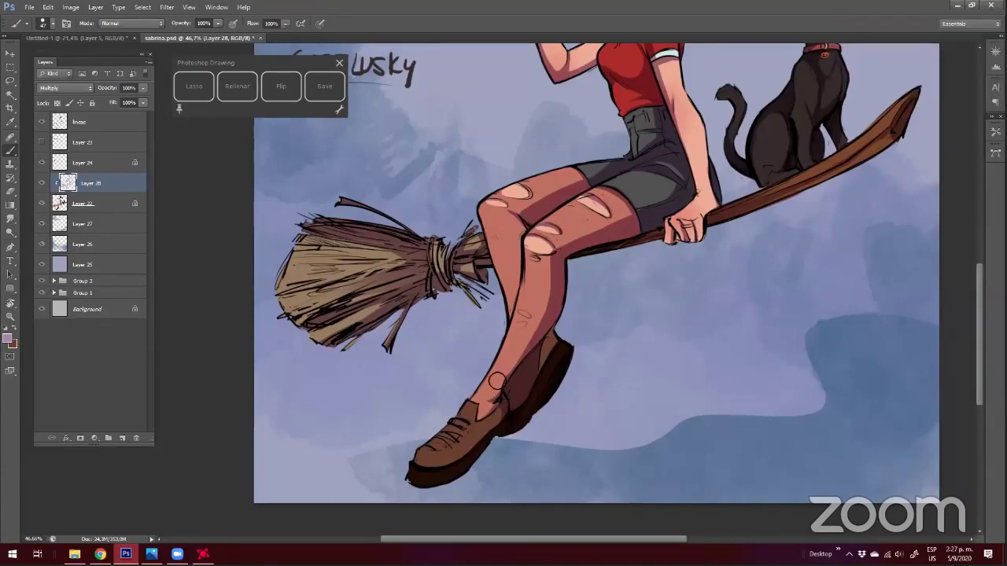
{"action": "key", "text": "e"}
{"action": "left_click_drag", "start_coordinate": [416, 381], "coordinate": [393, 472]}
{"action": "key", "text": "b"}
Refine the shadow shapes on the black cat's body and haunch
{"action": "mouse_move", "coordinate": [737, 224]}
{"action": "left_mouse_down"}
{"action": "mouse_move", "coordinate": [621, 320]}
{"action": "mouse_move", "coordinate": [626, 329]}
{"action": "left_mouse_up"}
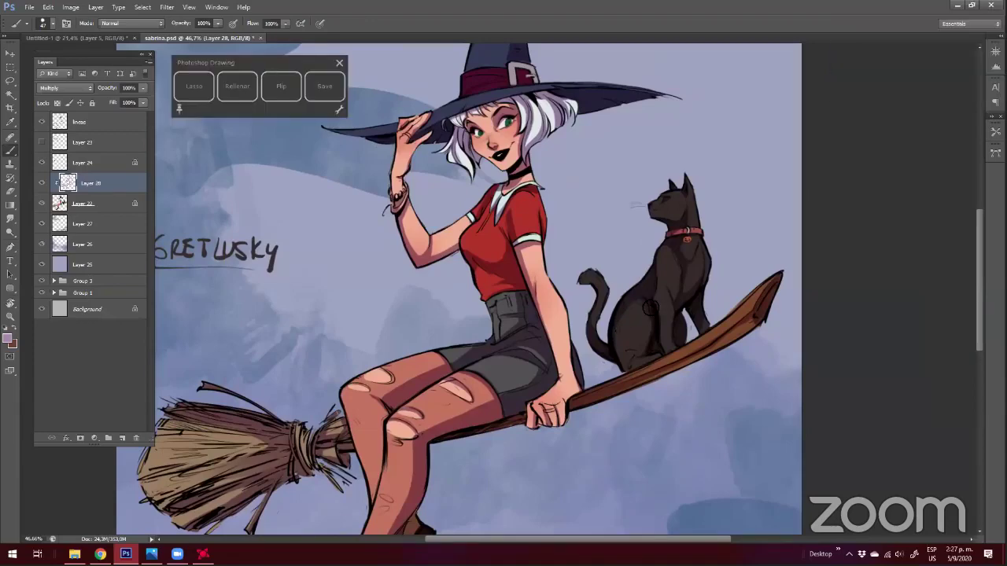
{"action": "key", "text": "e"}
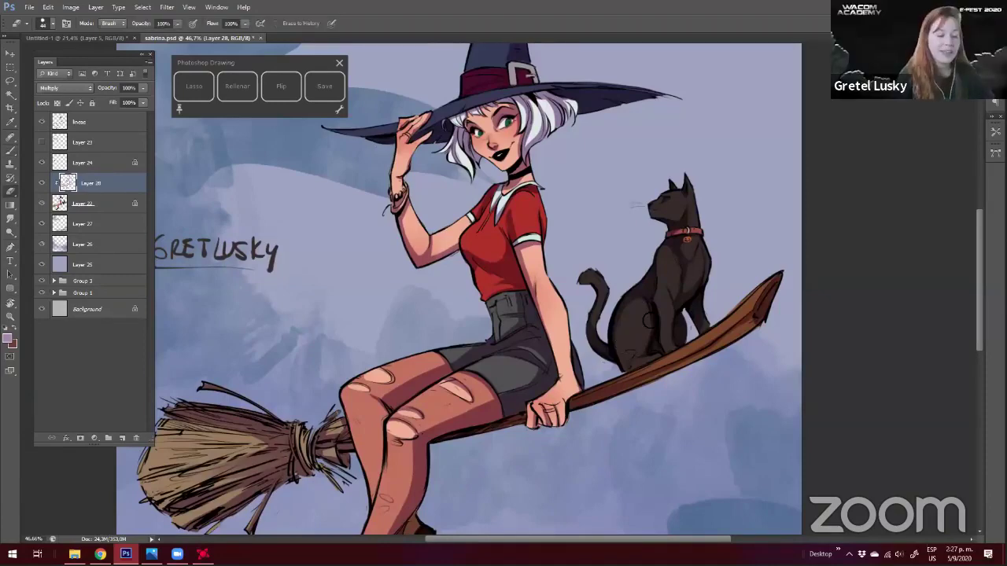
{"action": "mouse_move", "coordinate": [461, 270]}
{"action": "left_mouse_down"}
{"action": "mouse_move", "coordinate": [443, 278]}
{"action": "mouse_move", "coordinate": [455, 289]}
{"action": "left_mouse_up"}
Clean up the shadow on the raised hand and wrist, alternating brush and eraser
{"action": "key", "text": "z"}
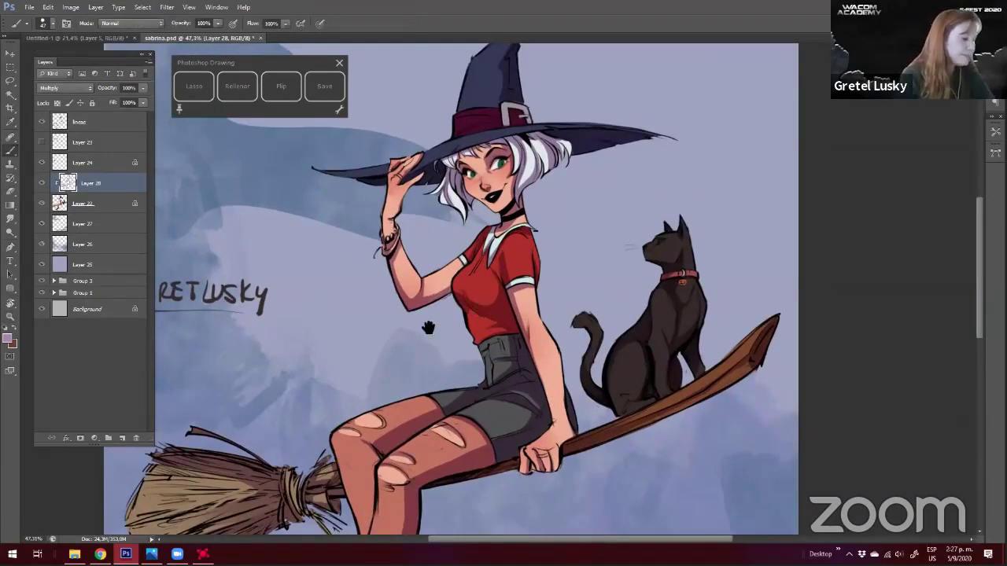
{"action": "left_click_drag", "start_coordinate": [428, 328], "coordinate": [491, 338]}
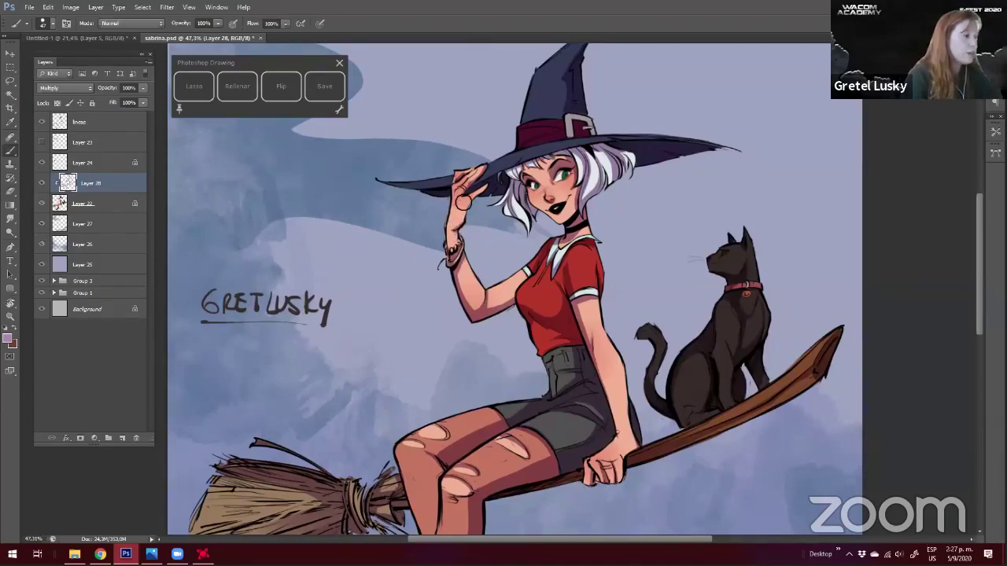
{"action": "key", "text": "e"}
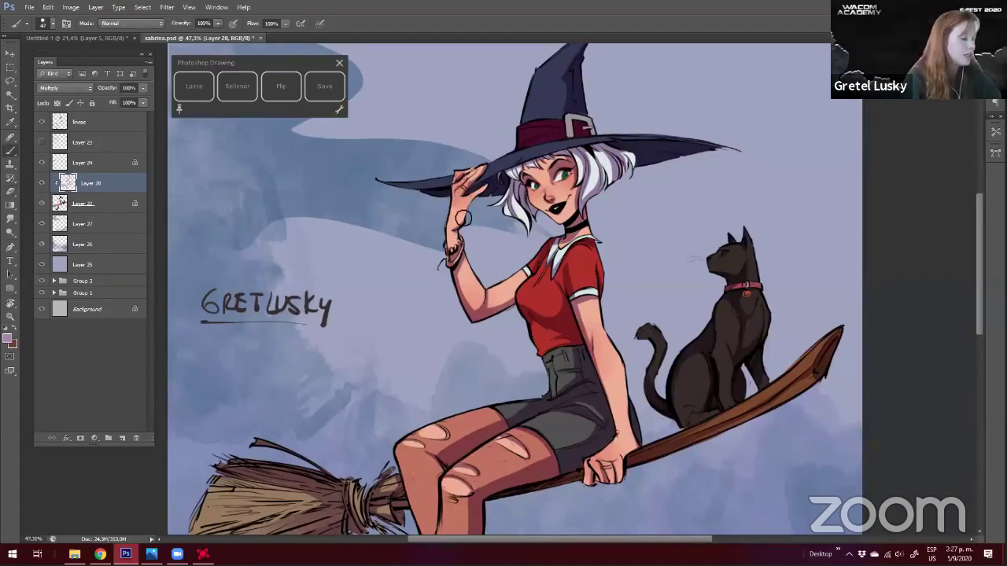
{"action": "key", "text": "b"}
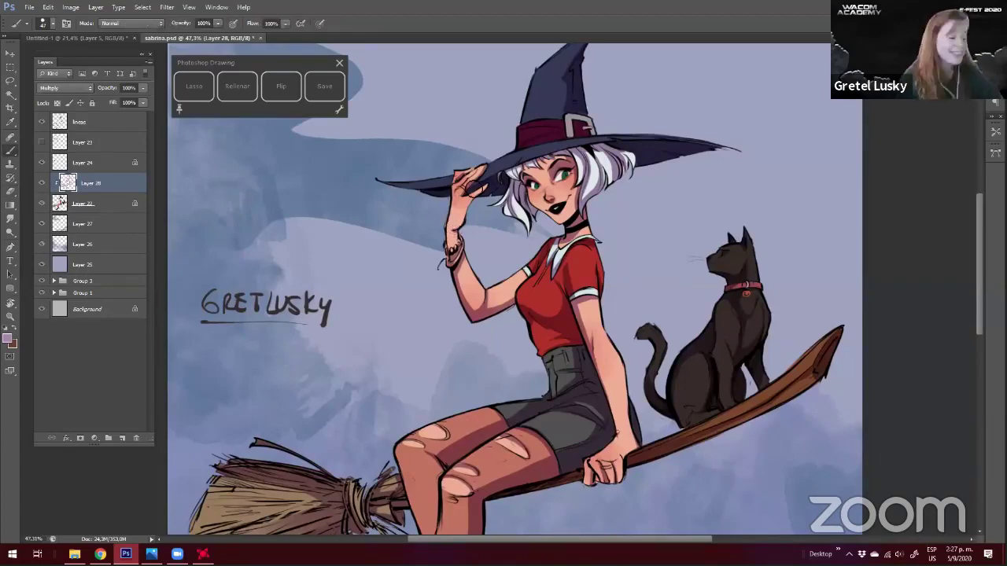
{"action": "key", "text": "e"}
{"action": "key", "text": "b"}
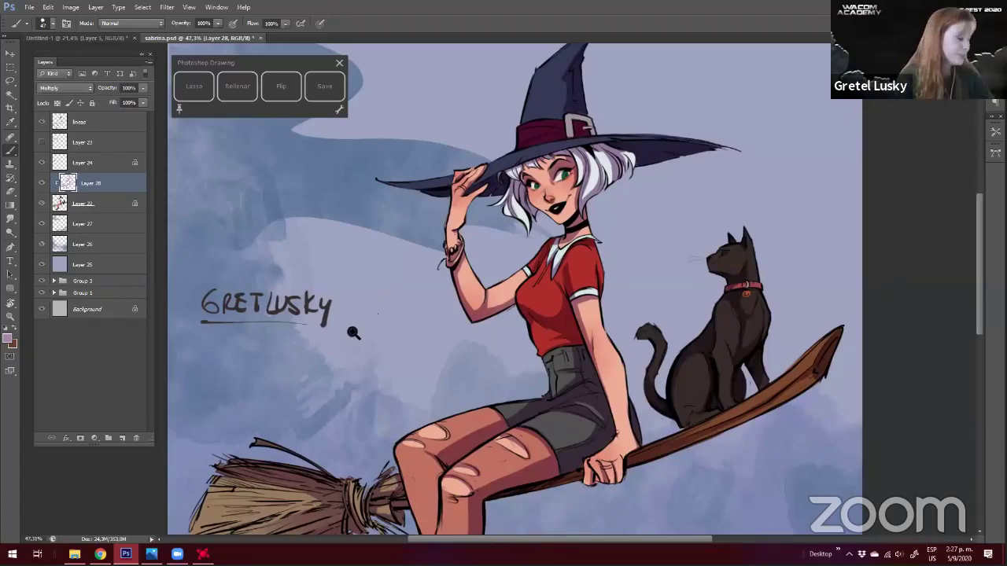
Touch up the remaining shadows on the arms and the broom's bristles
{"action": "left_click_drag", "start_coordinate": [385, 338], "coordinate": [496, 286]}
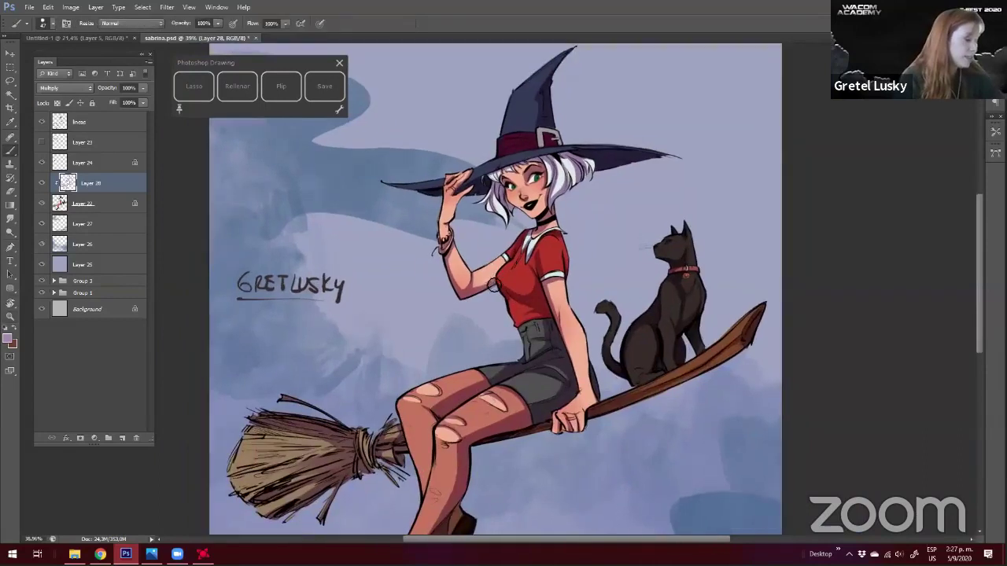
{"action": "left_click_drag", "start_coordinate": [567, 283], "coordinate": [572, 250]}
{"action": "key", "text": "b"}
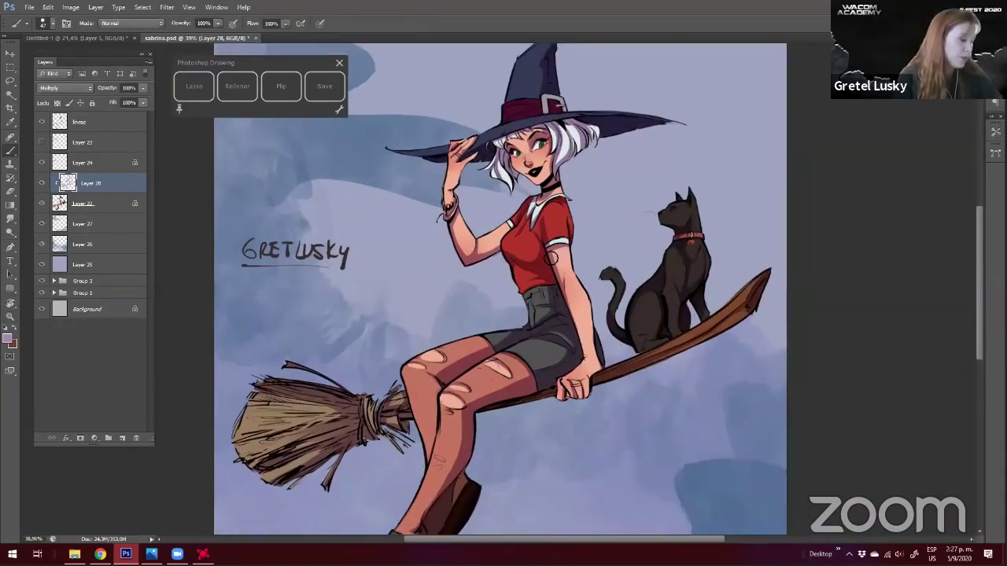
{"action": "left_click_drag", "start_coordinate": [425, 270], "coordinate": [431, 260]}
{"action": "left_click_drag", "start_coordinate": [421, 349], "coordinate": [457, 241]}
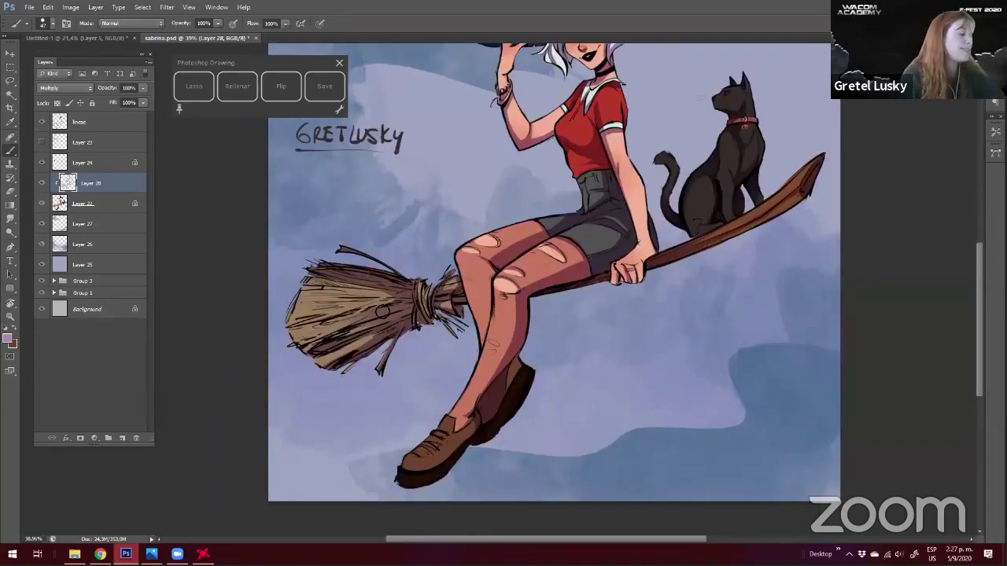
{"action": "key", "text": "z"}
{"action": "left_click_drag", "start_coordinate": [370, 200], "coordinate": [299, 279]}
Add a new layer clipped above the shadow layer and choose a near-white foreground colour for highlights
{"action": "left_click", "coordinate": [123, 439]}
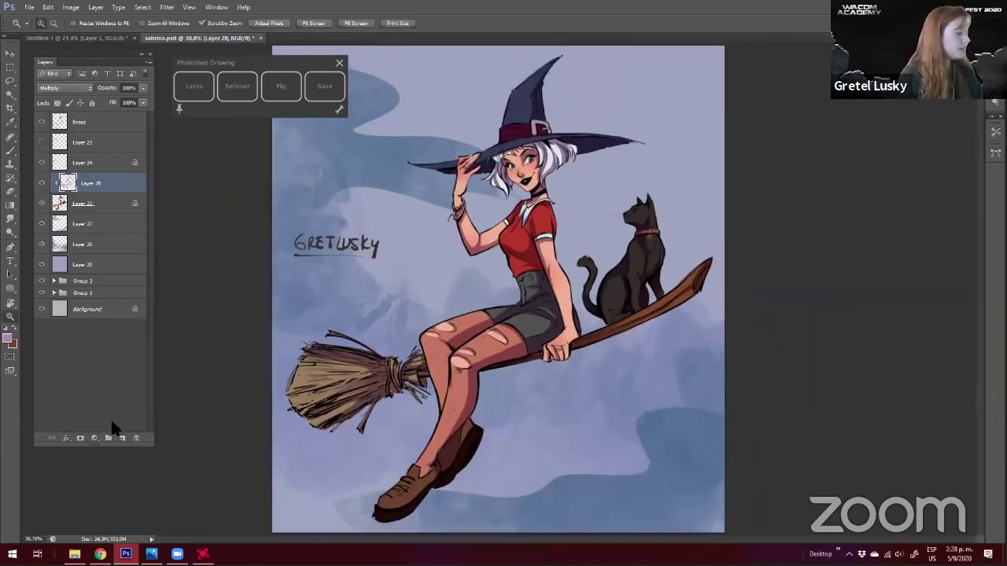
{"action": "key", "text": "ctrl+alt+g"}
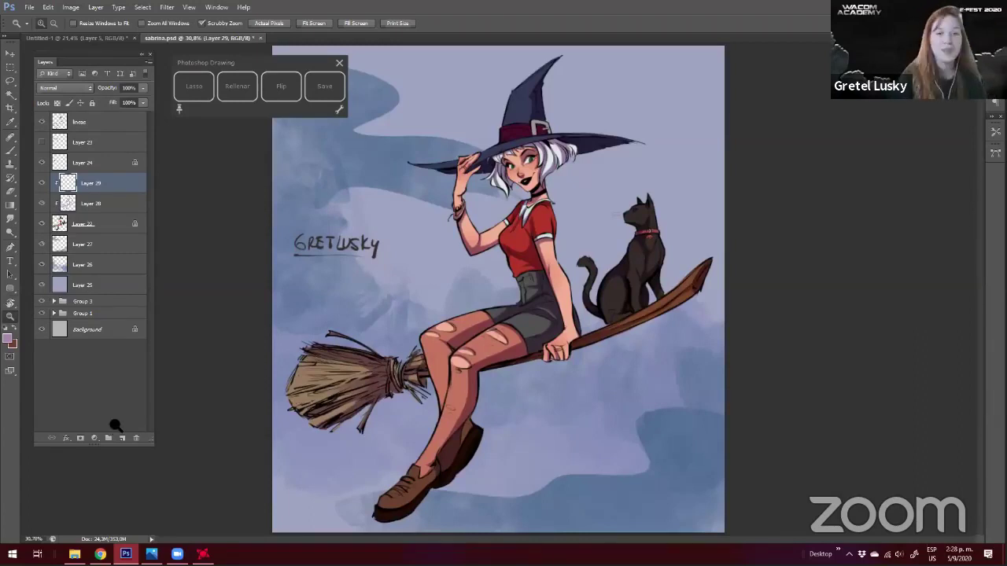
{"action": "left_click_drag", "start_coordinate": [116, 425], "coordinate": [118, 426]}
{"action": "left_click_drag", "start_coordinate": [244, 344], "coordinate": [254, 372]}
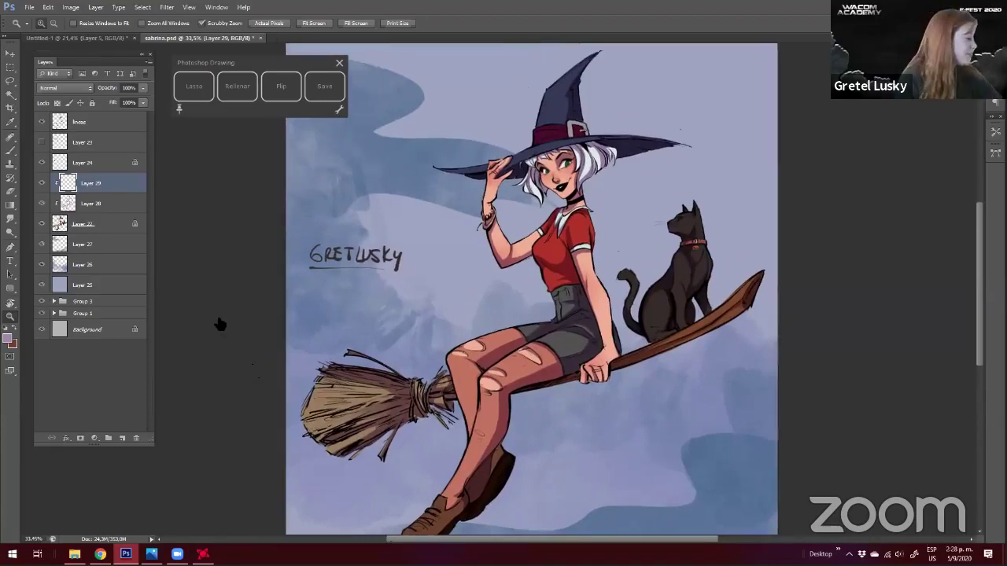
{"action": "scroll", "coordinate": [220, 325], "scroll_direction": "up", "scroll_amount": 1}
{"action": "left_click", "coordinate": [9, 338]}
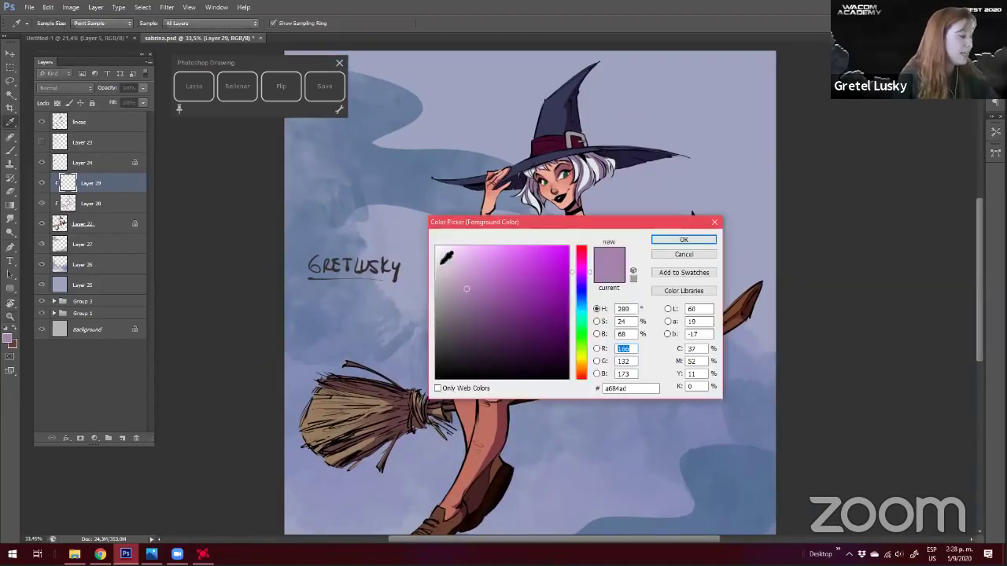
{"action": "key", "text": "Escape"}
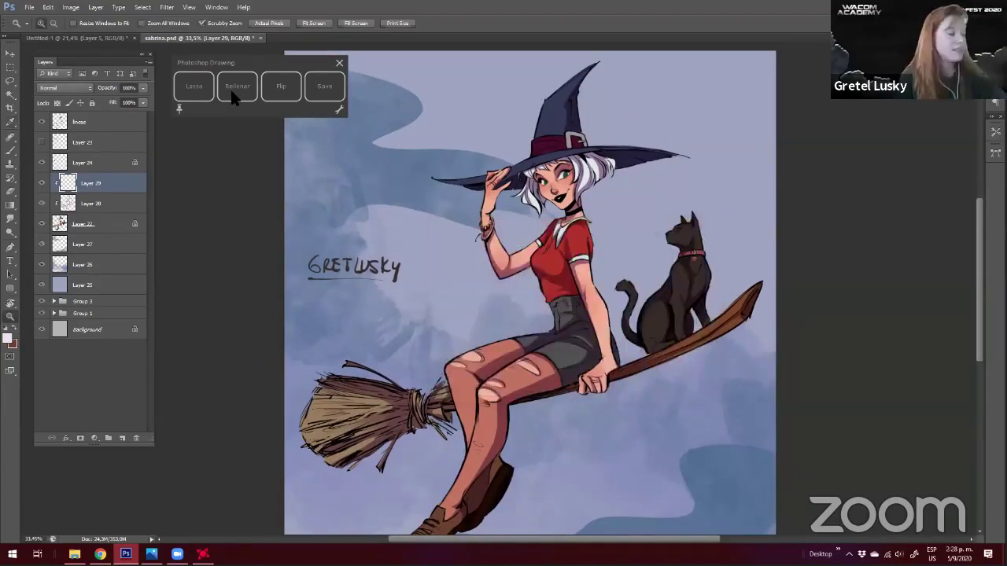
Paint thin near-white rim highlights along the edges of the hat's cone and brim, trimming them with the eraser
{"action": "left_click_drag", "start_coordinate": [461, 351], "coordinate": [440, 429]}
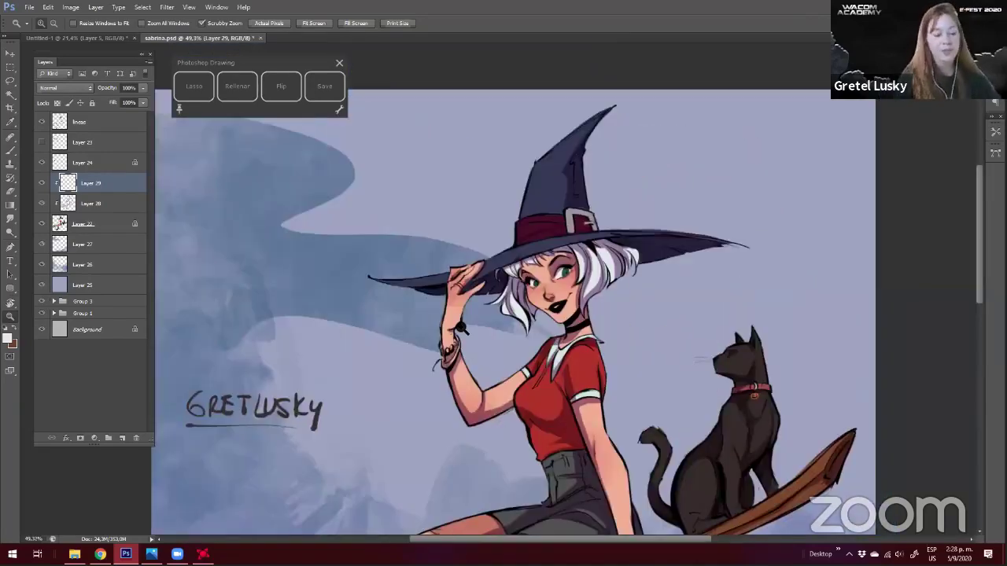
{"action": "left_click_drag", "start_coordinate": [444, 357], "coordinate": [440, 374]}
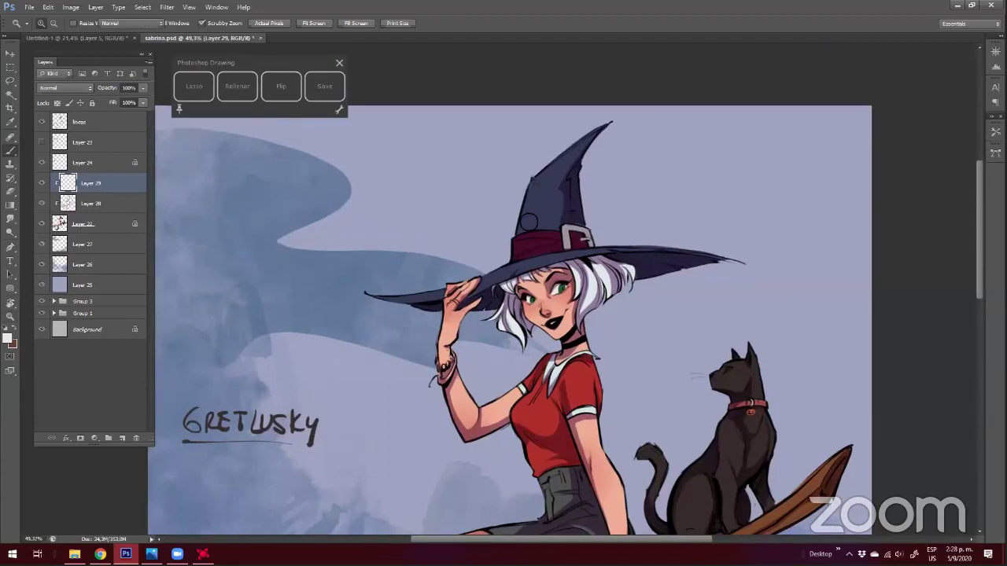
{"action": "left_click_drag", "start_coordinate": [586, 141], "coordinate": [523, 214]}
{"action": "key", "text": "e"}
{"action": "left_click_drag", "start_coordinate": [555, 137], "coordinate": [526, 210]}
{"action": "key", "text": "b"}
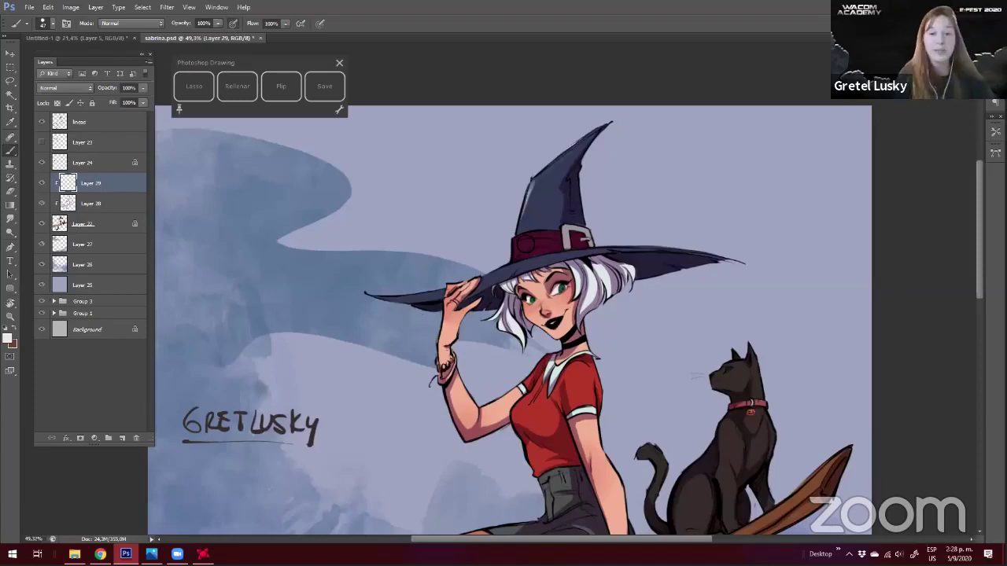
{"action": "left_click_drag", "start_coordinate": [375, 296], "coordinate": [441, 293]}
Add rim highlights along the witch's arms and shirt sleeves
{"action": "left_click_drag", "start_coordinate": [442, 236], "coordinate": [461, 182]}
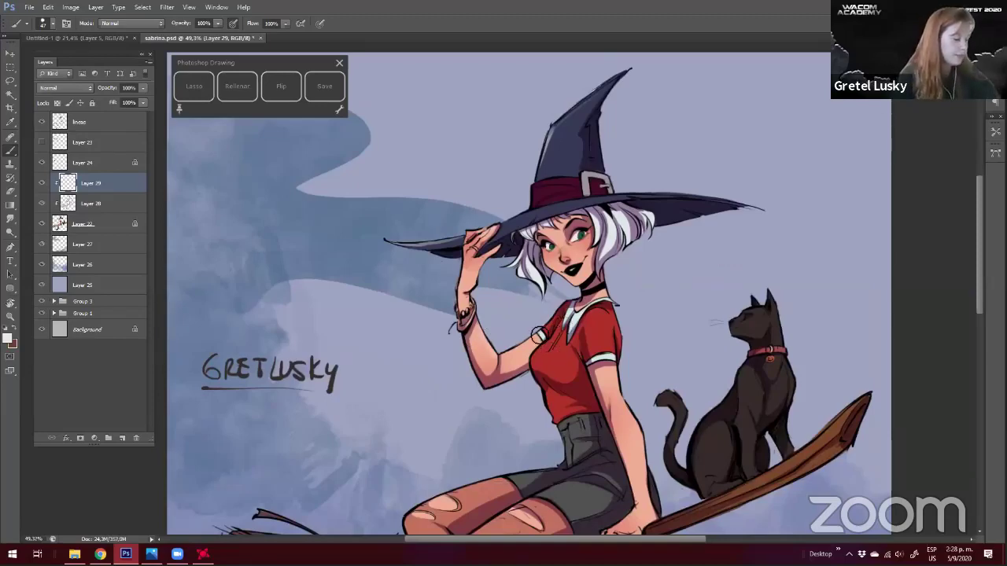
{"action": "scroll", "coordinate": [573, 259], "scroll_direction": "down", "scroll_amount": 3}
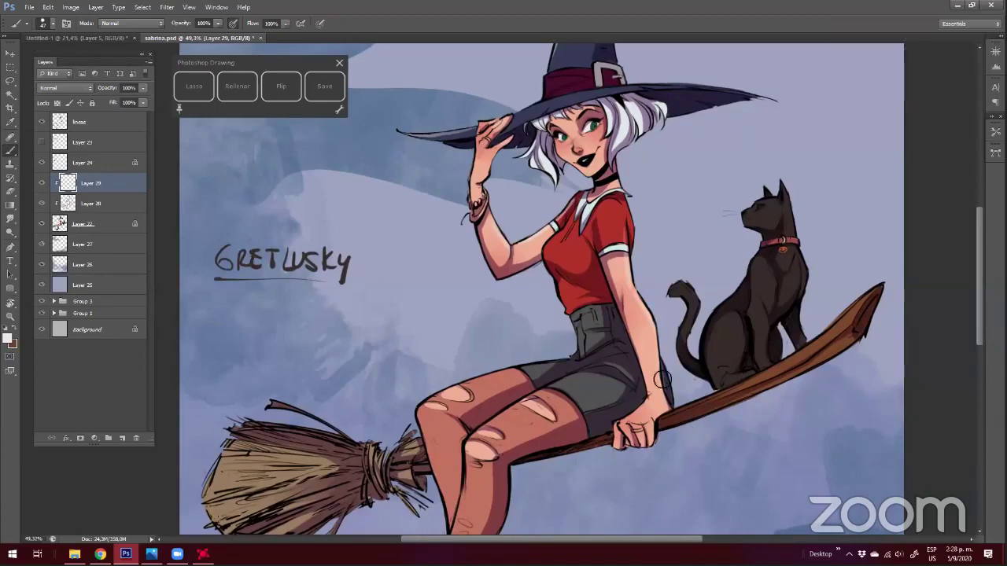
{"action": "scroll", "coordinate": [496, 255], "scroll_direction": "down", "scroll_amount": 3}
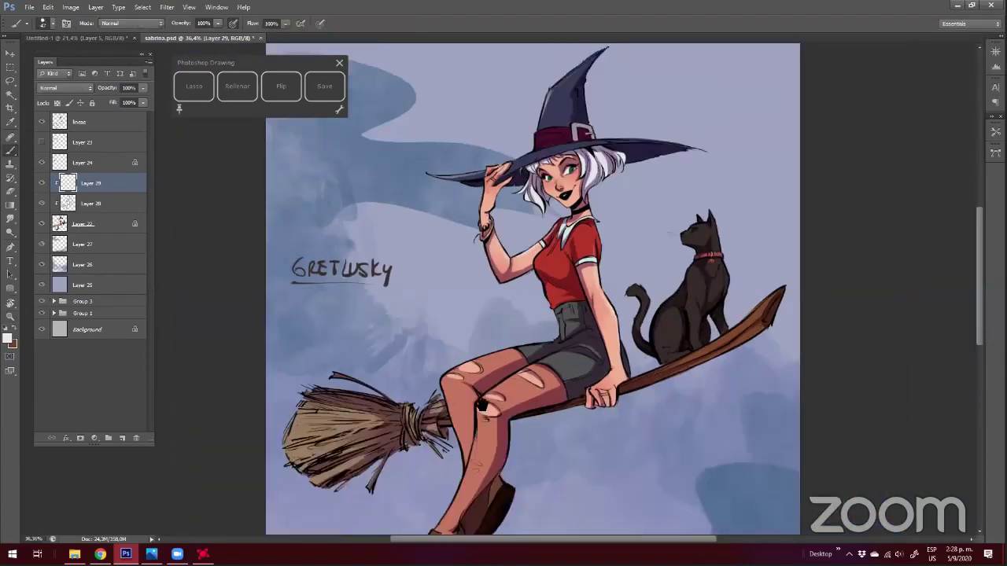
Paint small highlights on the thighs and knees around the stocking tears, erasing the excess
{"action": "left_click_drag", "start_coordinate": [520, 379], "coordinate": [566, 362], "text": "space"}
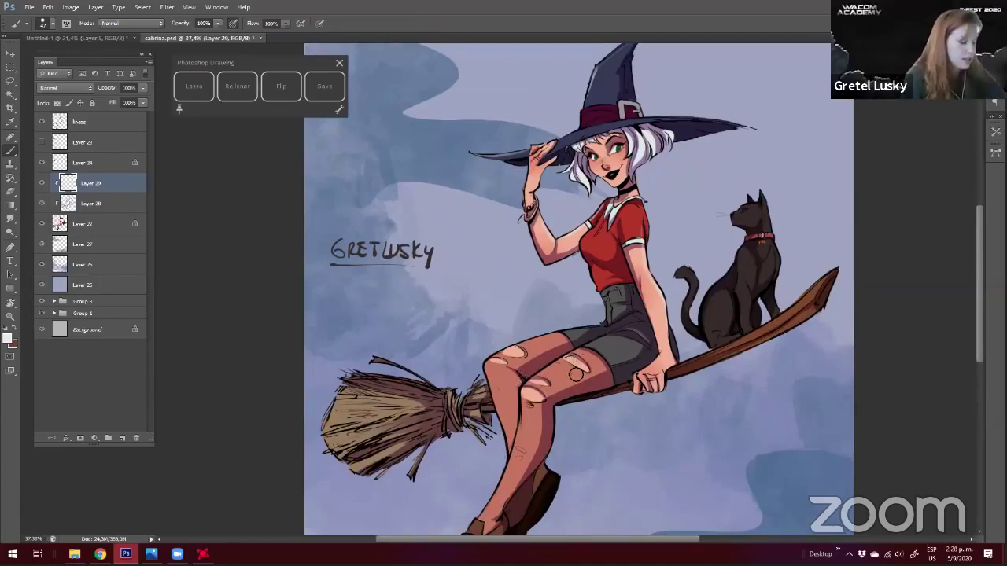
{"action": "key", "text": "e"}
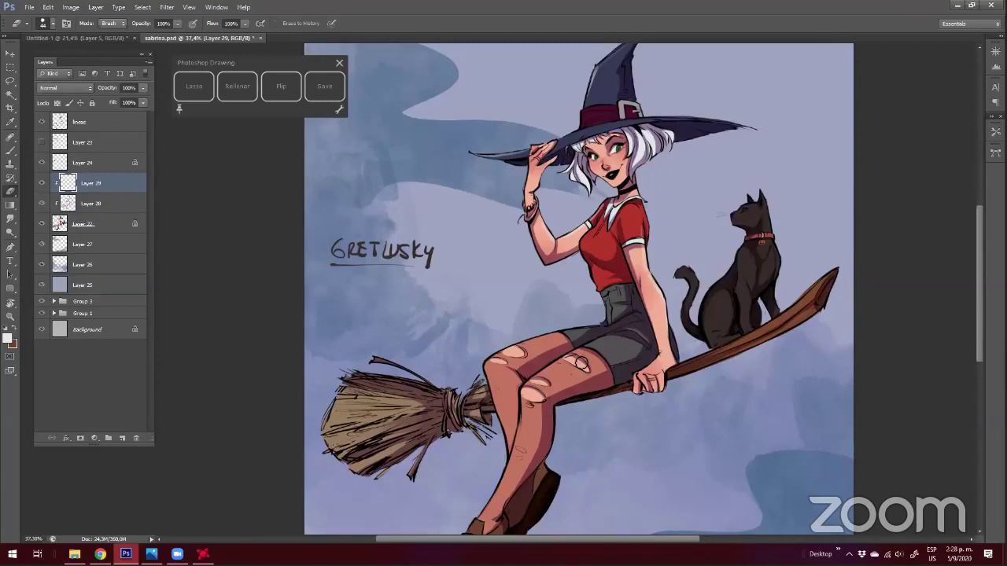
{"action": "key", "text": "b"}
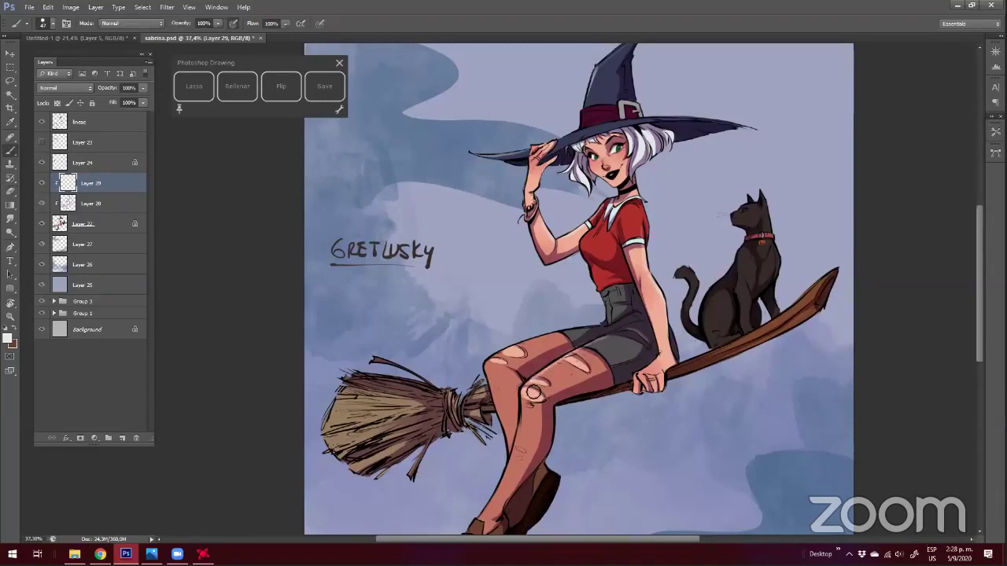
Add highlights along the lower legs and the brown shoes
{"action": "left_click_drag", "start_coordinate": [556, 382], "coordinate": [581, 327]}
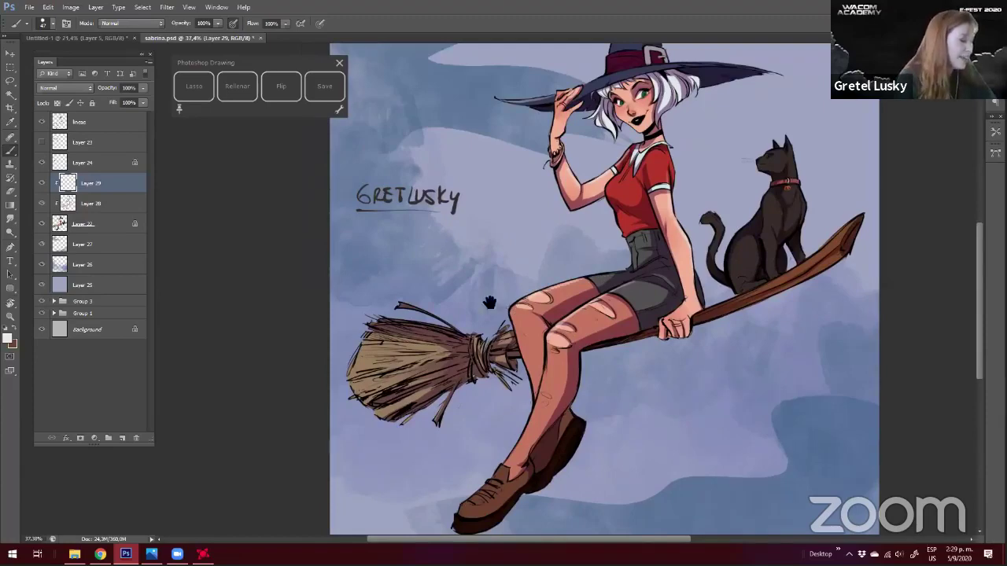
{"action": "left_click_drag", "start_coordinate": [490, 302], "coordinate": [490, 292]}
{"action": "scroll", "coordinate": [512, 283], "scroll_direction": "down", "scroll_amount": 2}
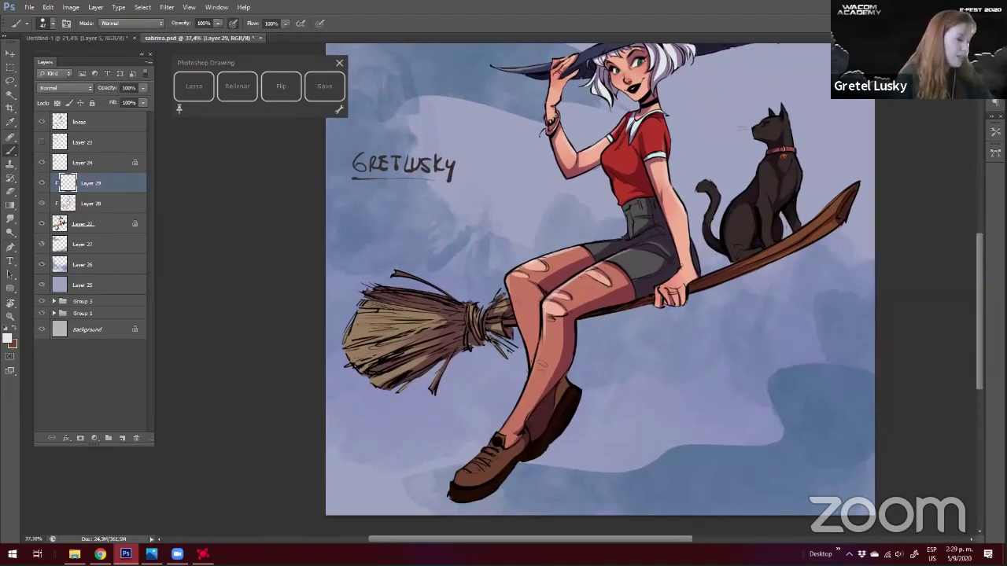
{"action": "left_click_drag", "start_coordinate": [429, 440], "coordinate": [607, 260]}
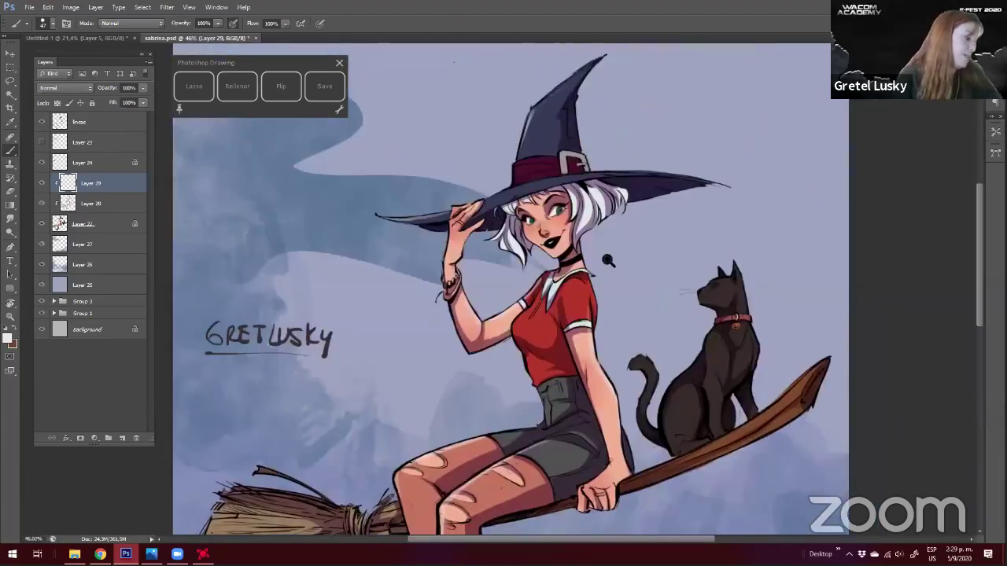
Paint small near-white highlights on the witch's nose and face with a fine brush
{"action": "scroll", "coordinate": [608, 262], "scroll_direction": "up", "scroll_amount": 5}
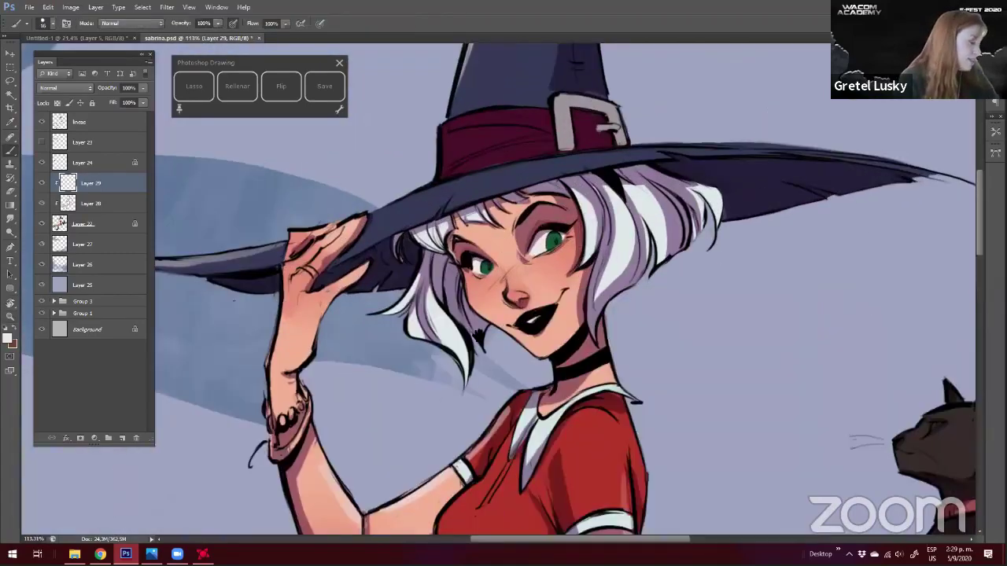
{"action": "key", "text": "r"}
{"action": "left_click_drag", "start_coordinate": [477, 335], "coordinate": [340, 255]}
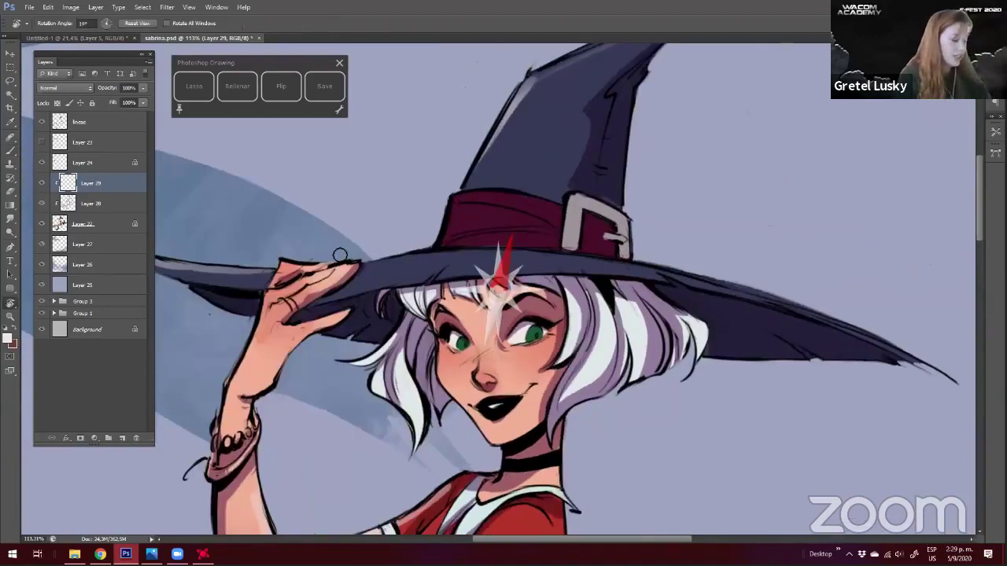
{"action": "key", "text": "b"}
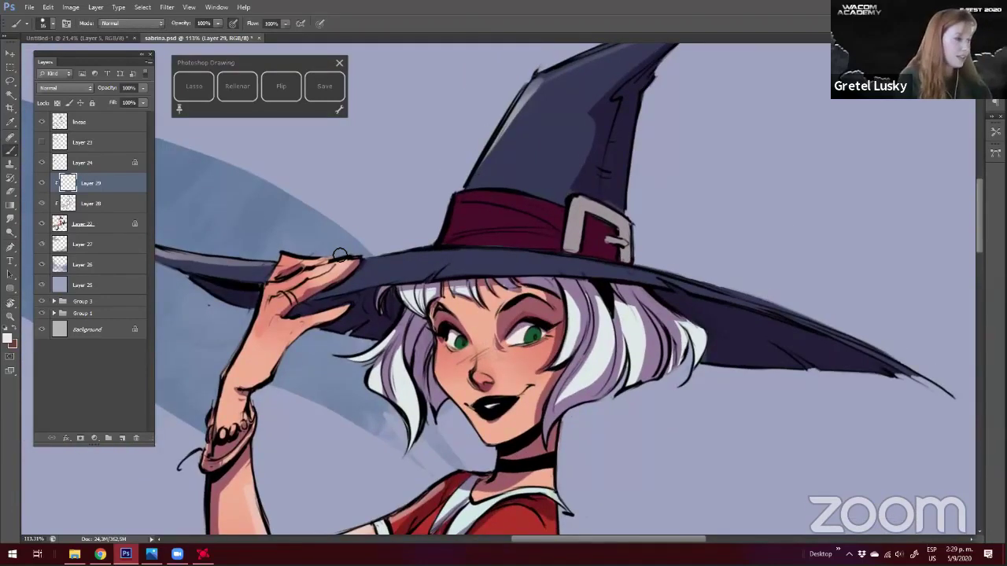
{"action": "right_click", "coordinate": [497, 333]}
{"action": "left_click", "coordinate": [494, 312]}
{"action": "left_click", "coordinate": [471, 338]}
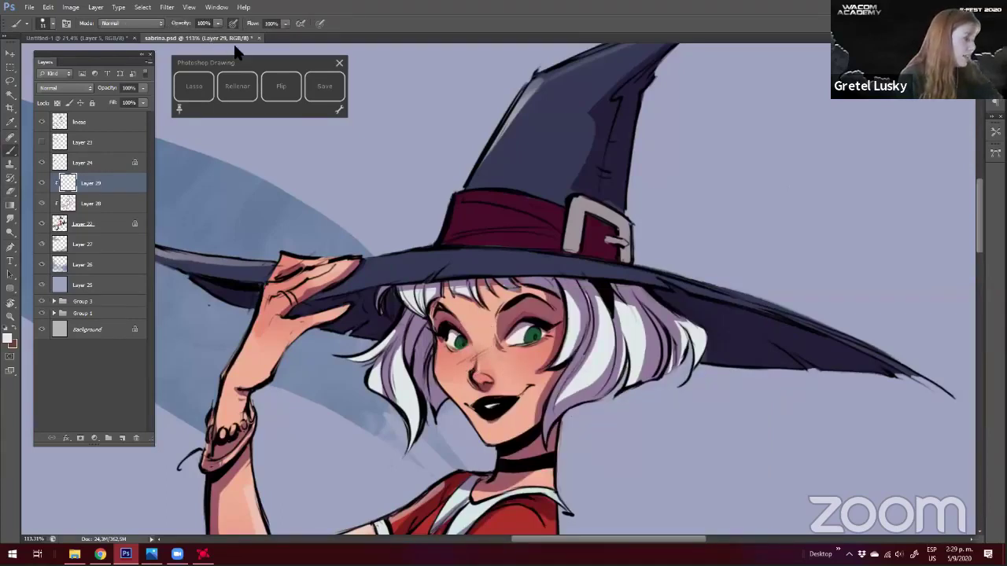
{"action": "key", "text": "e"}
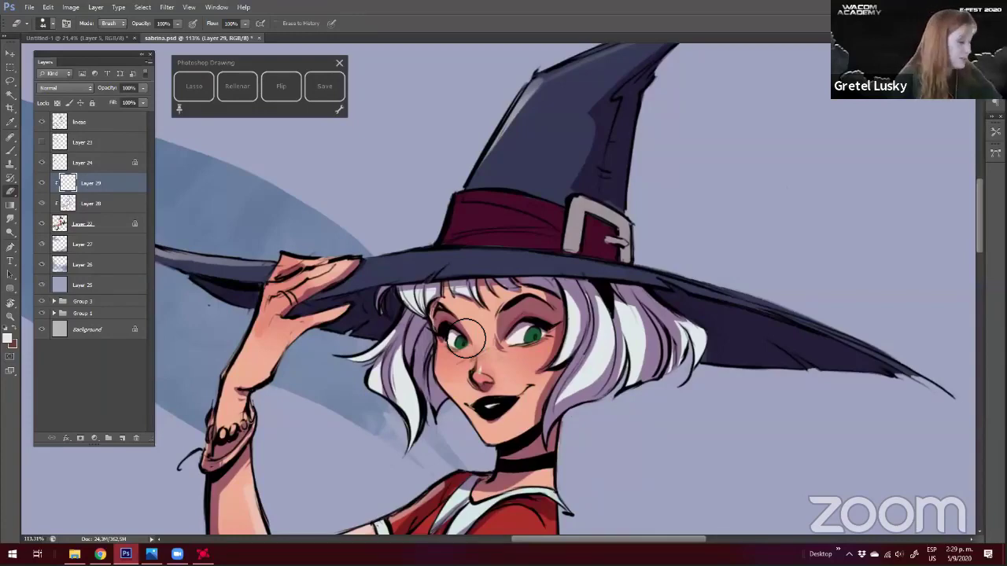
{"action": "key", "text": "b"}
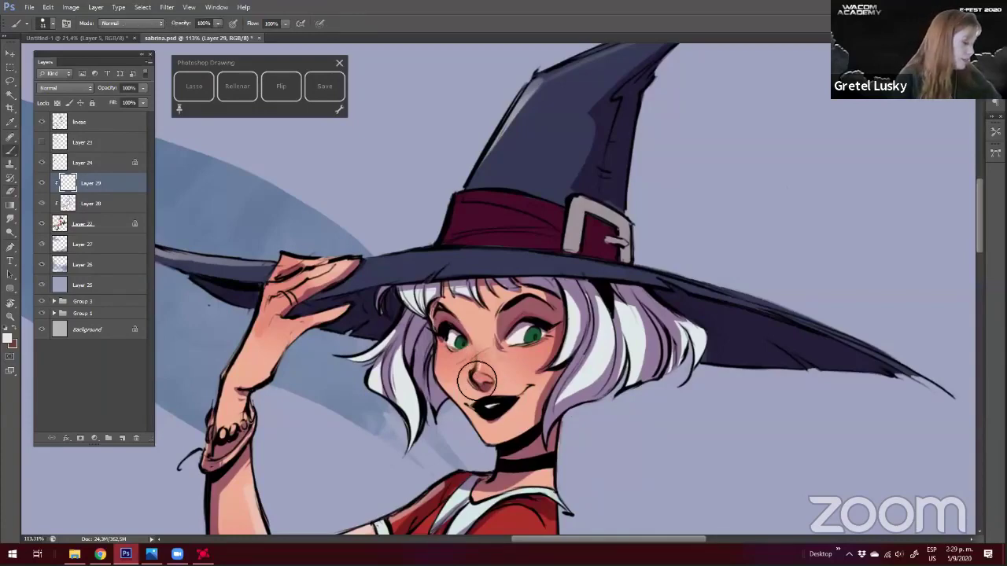
{"action": "left_click_drag", "start_coordinate": [482, 367], "coordinate": [478, 361]}
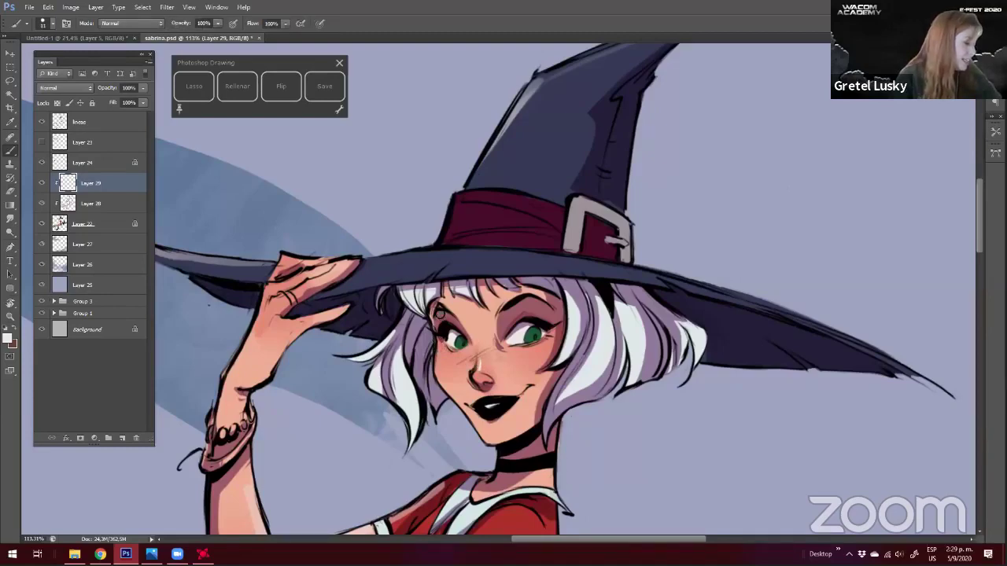
{"action": "left_click_drag", "start_coordinate": [440, 314], "coordinate": [454, 276]}
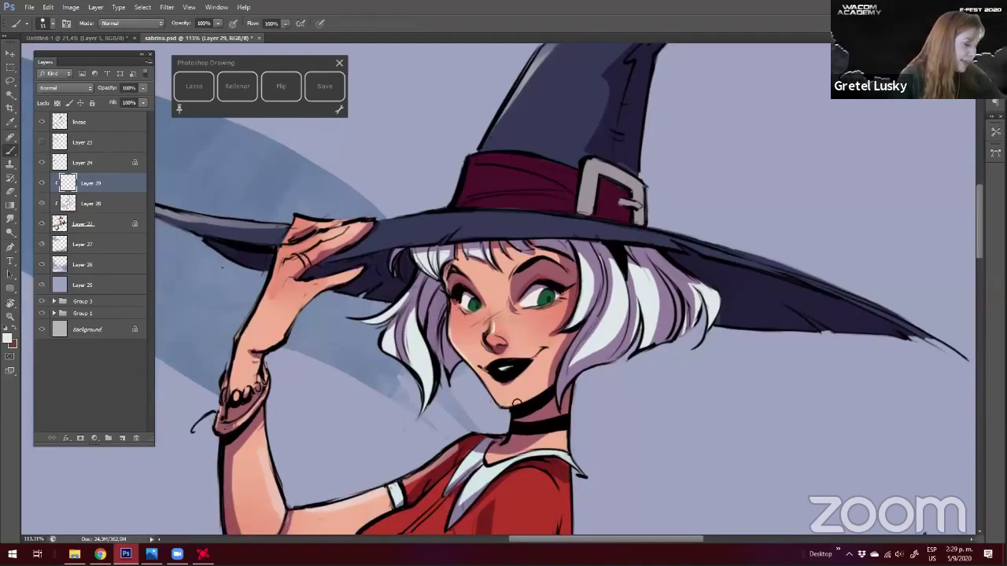
{"action": "mouse_move", "coordinate": [508, 282]}
{"action": "left_mouse_down"}
{"action": "mouse_move", "coordinate": [537, 331]}
{"action": "mouse_move", "coordinate": [520, 336]}
{"action": "left_mouse_up"}
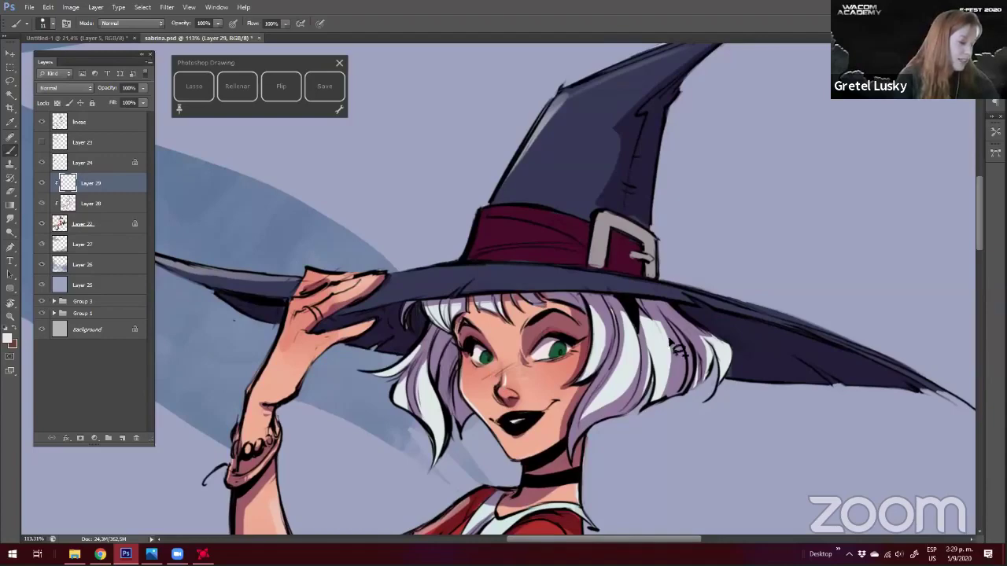
Lasso a jagged shine band across the hair on the buckle side, fill it with a white gradient, and deselect
{"action": "key", "text": "l"}
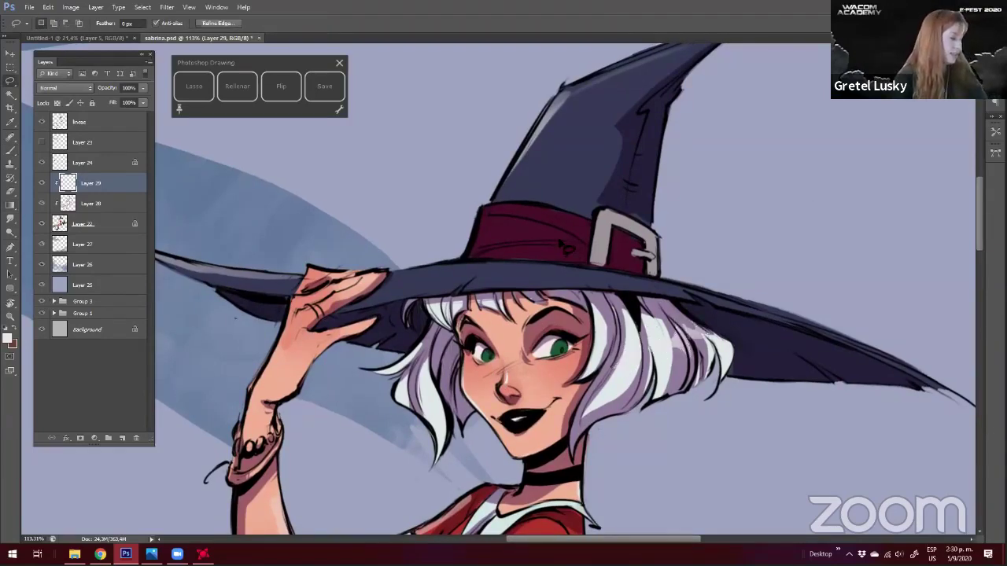
{"action": "left_click", "coordinate": [6, 329]}
{"action": "left_click", "coordinate": [7, 340]}
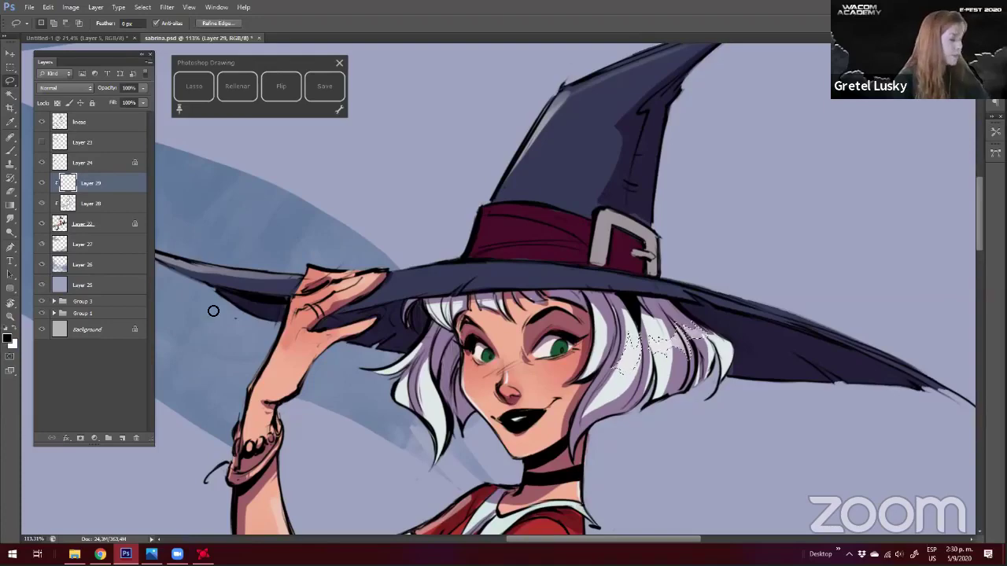
{"action": "key", "text": "Return"}
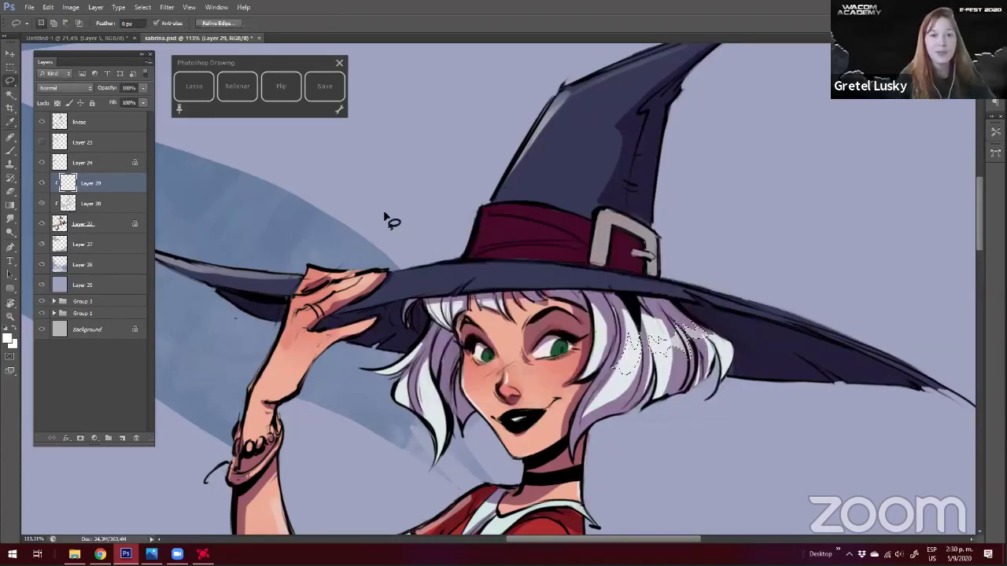
{"action": "key", "text": "g"}
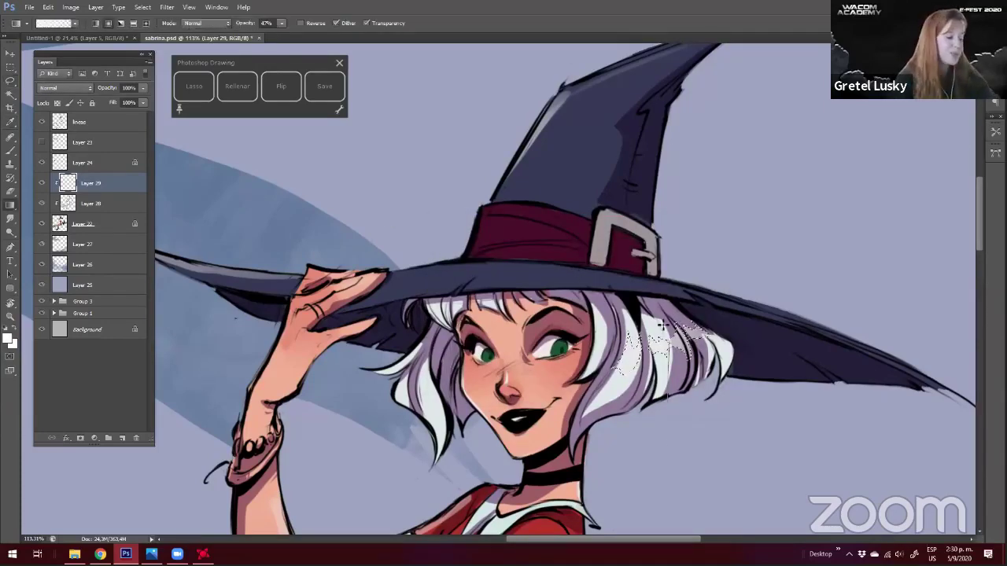
{"action": "left_click_drag", "start_coordinate": [668, 339], "coordinate": [668, 401]}
{"action": "key", "text": "ctrl+d"}
{"action": "key", "text": "l"}
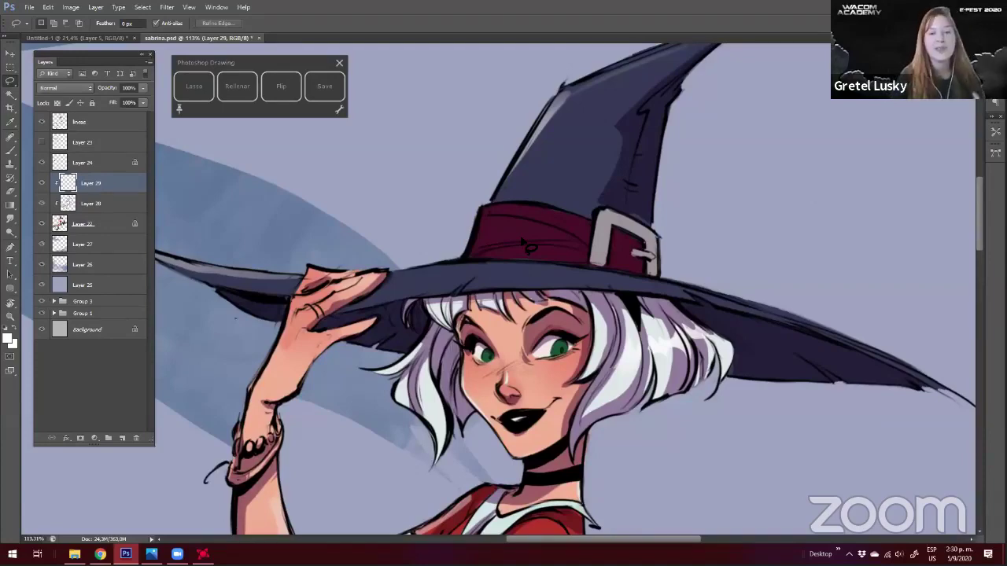
Paint white highlights on the hair strands beside the face and on the fringe, cleaning up with the eraser
{"action": "key", "text": "b"}
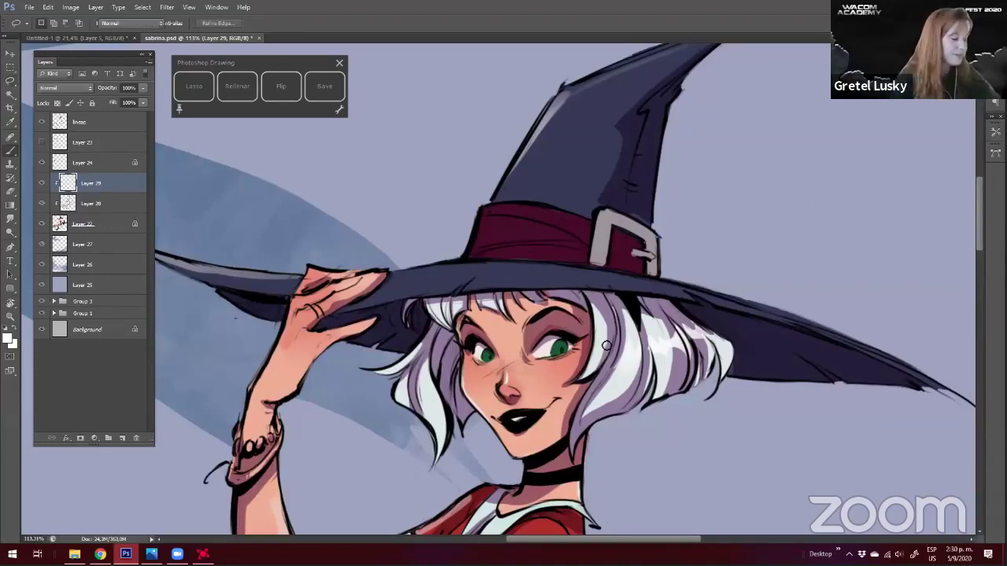
{"action": "mouse_move", "coordinate": [594, 357]}
{"action": "left_mouse_down"}
{"action": "mouse_move", "coordinate": [603, 343]}
{"action": "mouse_move", "coordinate": [606, 357]}
{"action": "left_mouse_up"}
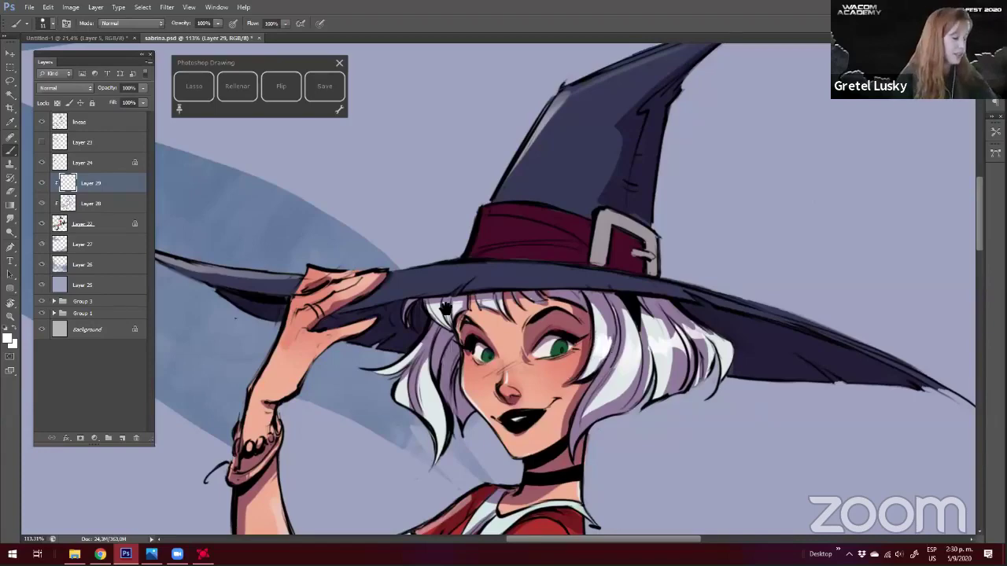
{"action": "left_click_drag", "start_coordinate": [420, 327], "coordinate": [445, 309]}
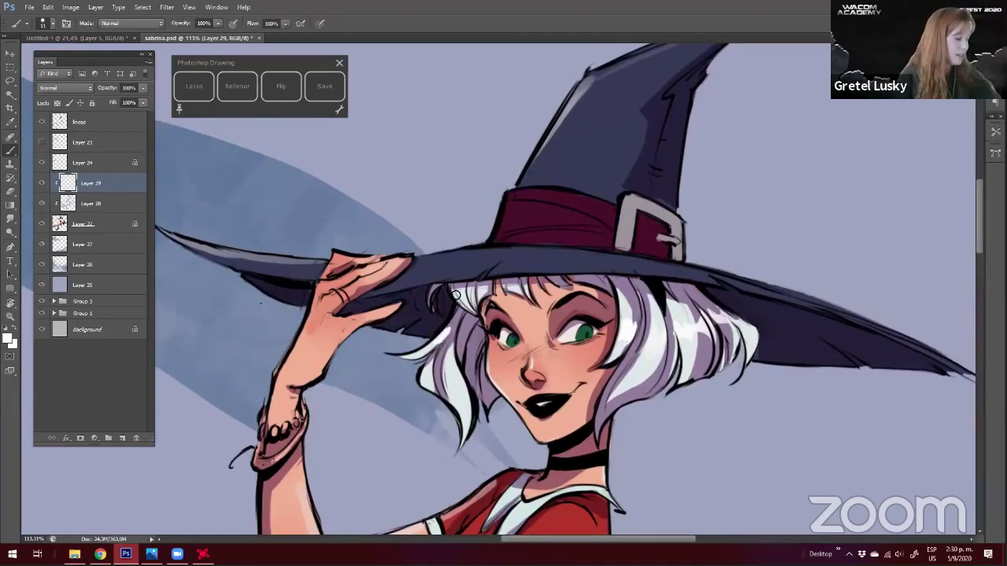
{"action": "key", "text": "e"}
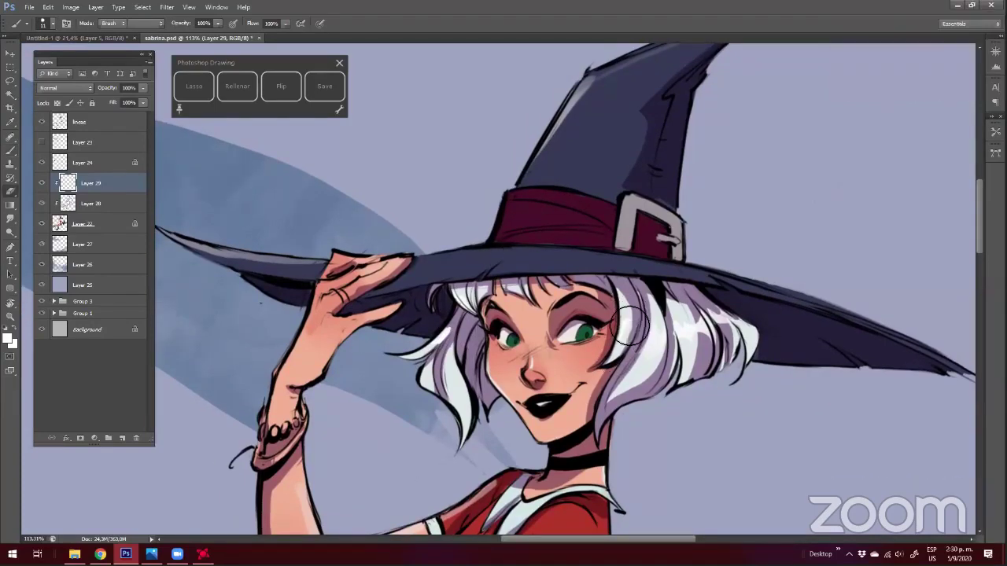
{"action": "key", "text": "b"}
Hide Layer 24 and add a new empty layer directly above it
{"action": "key", "text": "ctrl+space"}
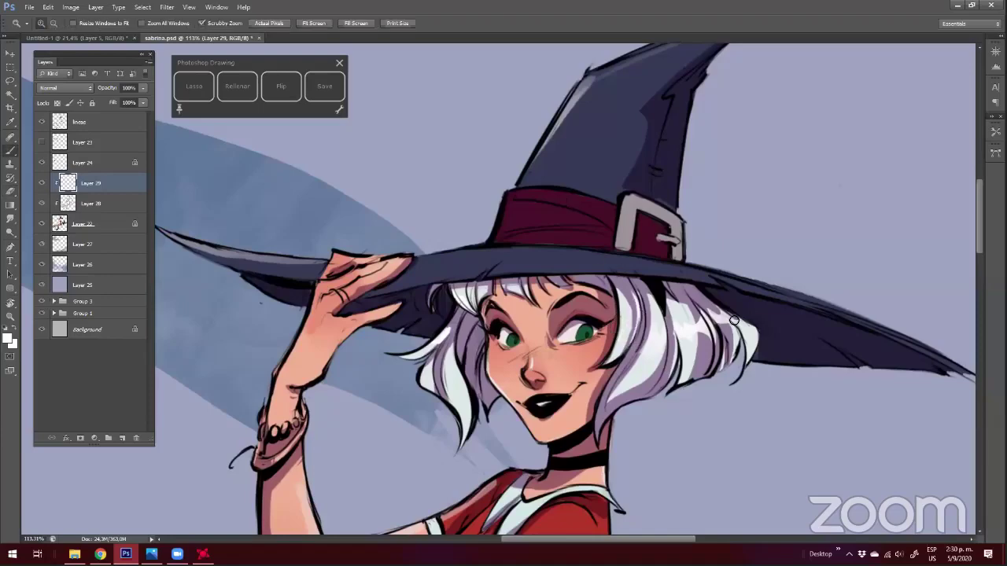
{"action": "scroll", "coordinate": [650, 295], "scroll_direction": "down", "scroll_amount": 5}
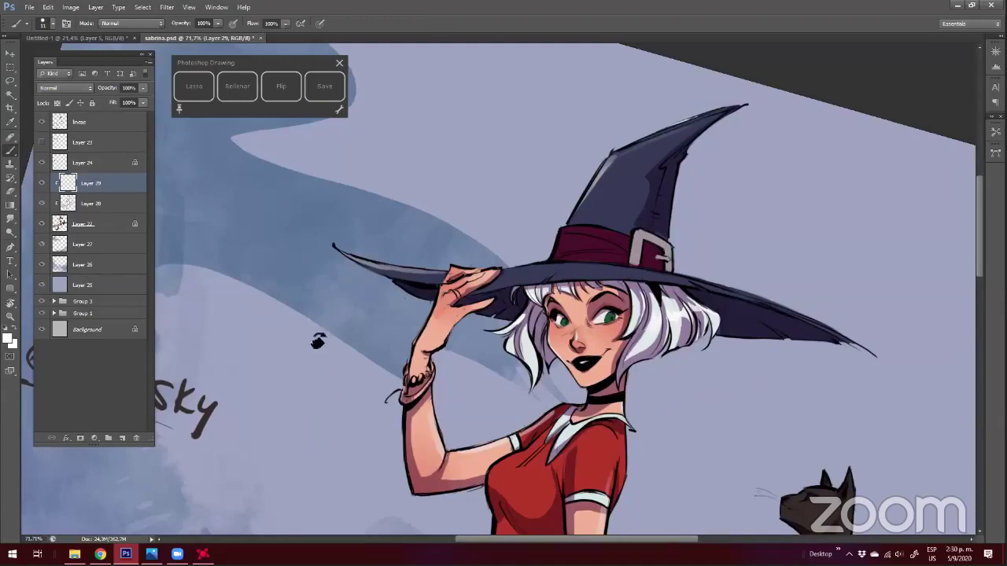
{"action": "key", "text": "r"}
{"action": "mouse_move", "coordinate": [331, 329]}
{"action": "left_mouse_down"}
{"action": "mouse_move", "coordinate": [256, 281]}
{"action": "mouse_move", "coordinate": [268, 279]}
{"action": "left_mouse_up"}
{"action": "key", "text": "ctrl+space"}
{"action": "left_click_drag", "start_coordinate": [264, 62], "coordinate": [209, 54]}
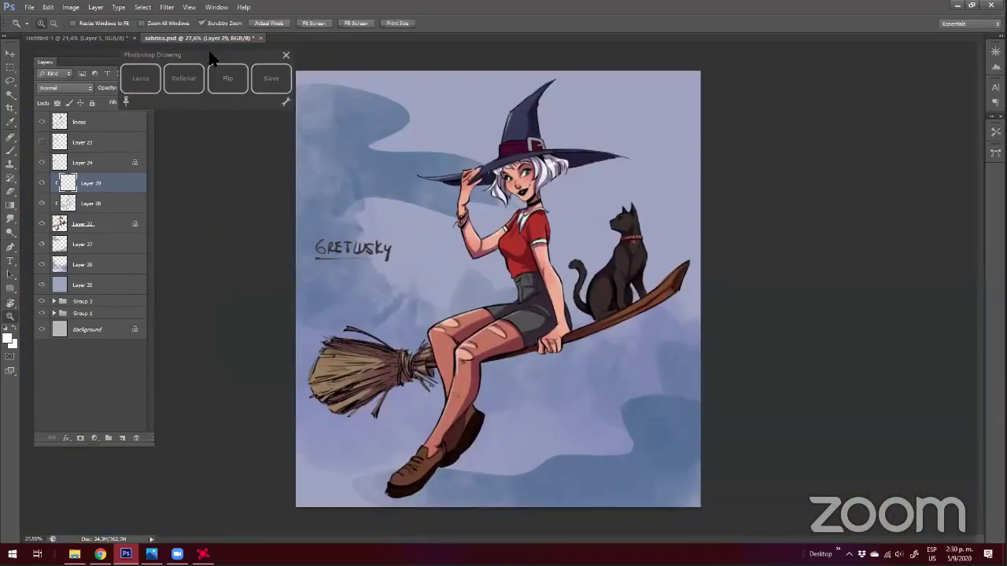
{"action": "left_click", "coordinate": [42, 162]}
{"action": "left_click", "coordinate": [84, 162]}
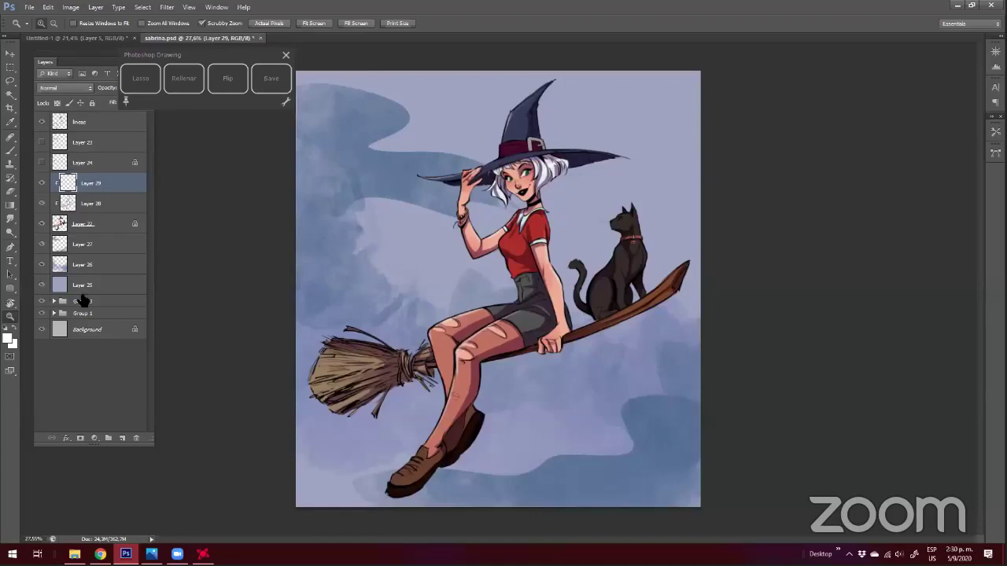
{"action": "left_click", "coordinate": [122, 438]}
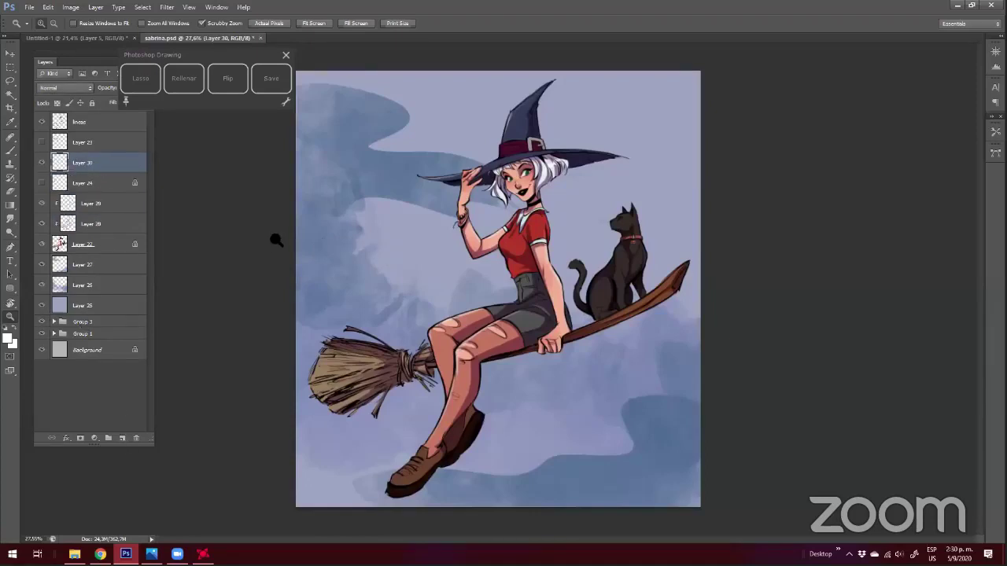
{"action": "left_click", "coordinate": [270, 228]}
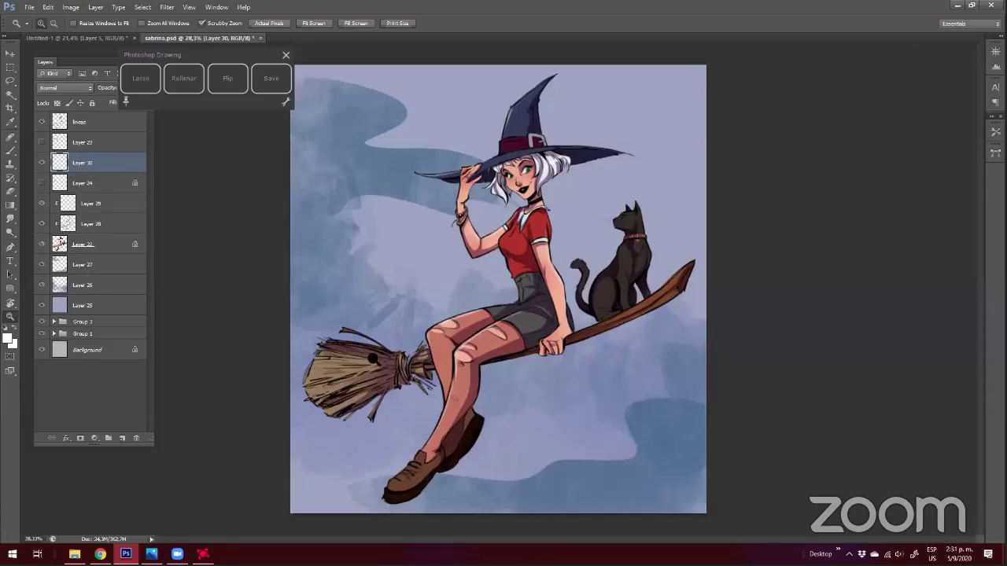
{"action": "left_click", "coordinate": [337, 330]}
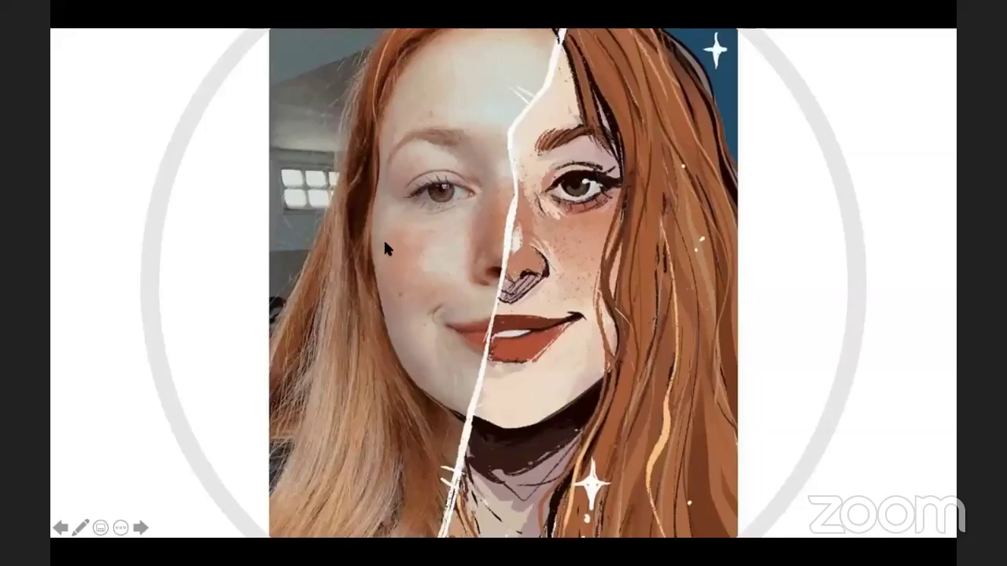
{"action": "left_click", "coordinate": [538, 325]}
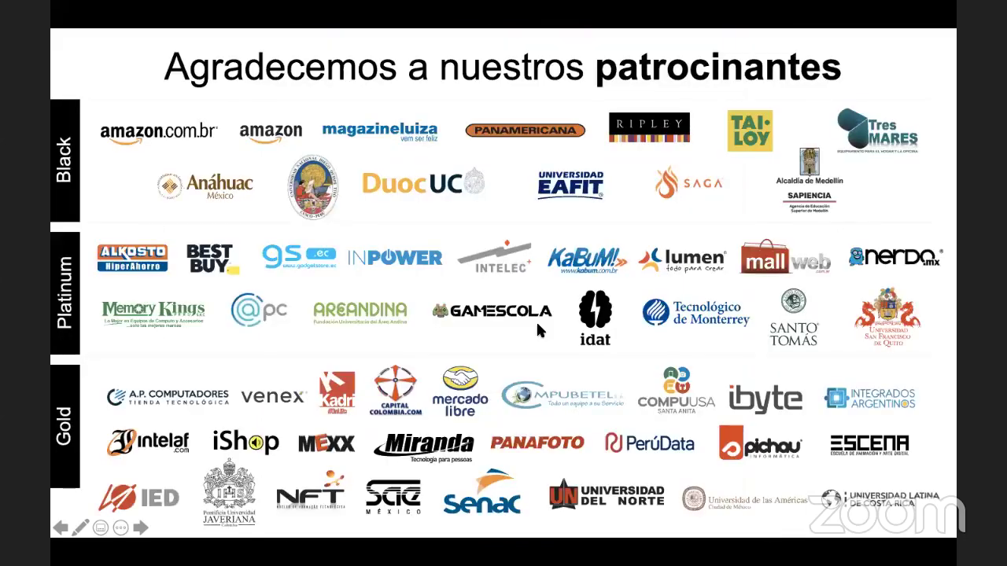